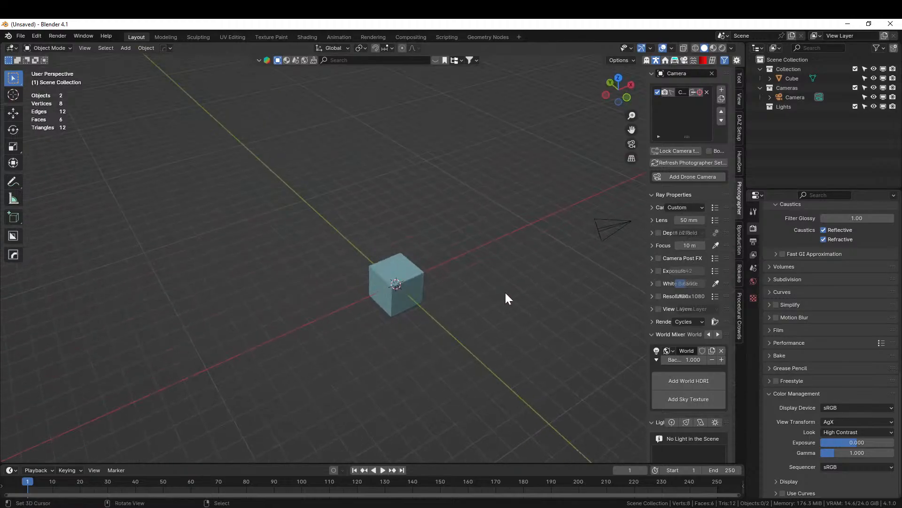
Delete the default cube and add a mesh cylinder at the origin in its place
{"action": "scroll", "coordinate": [497, 292], "scroll_direction": "down", "scroll_amount": 1}
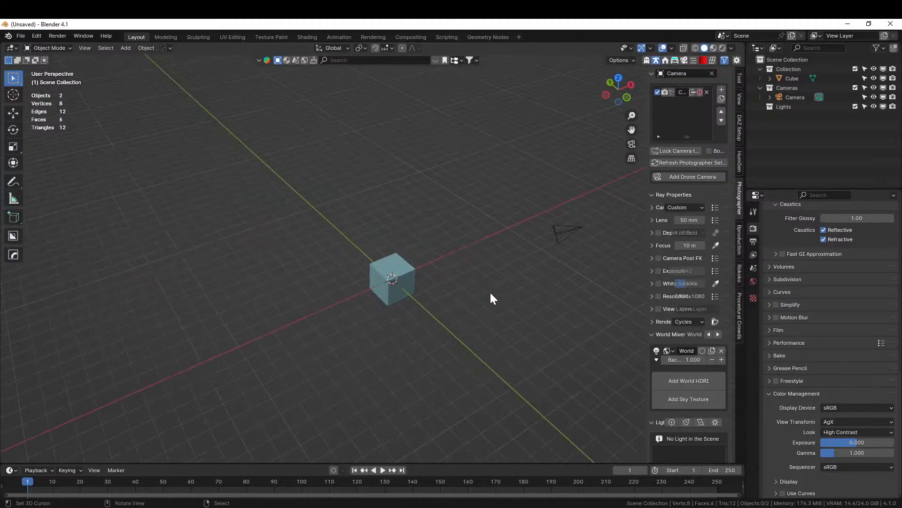
{"action": "left_click", "coordinate": [401, 266]}
{"action": "key", "text": "Delete"}
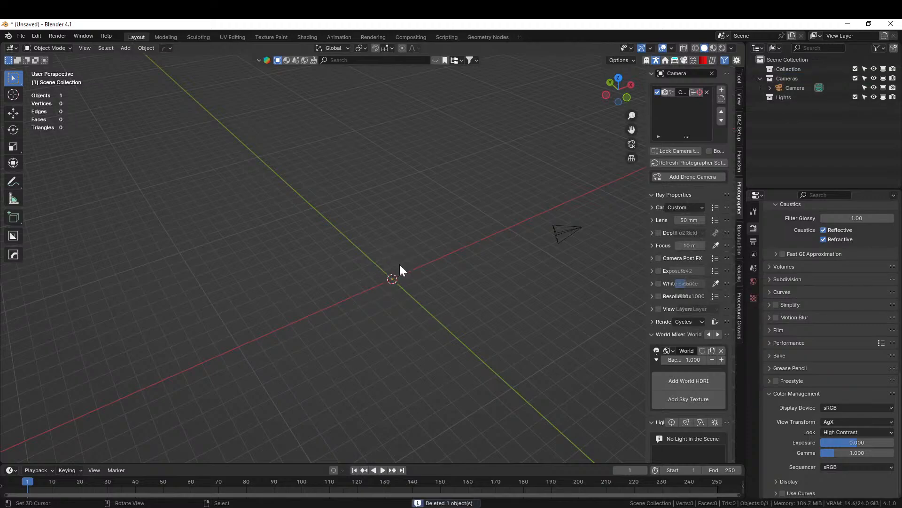
{"action": "key", "text": "shift+a"}
{"action": "mouse_move", "coordinate": [393, 261]}
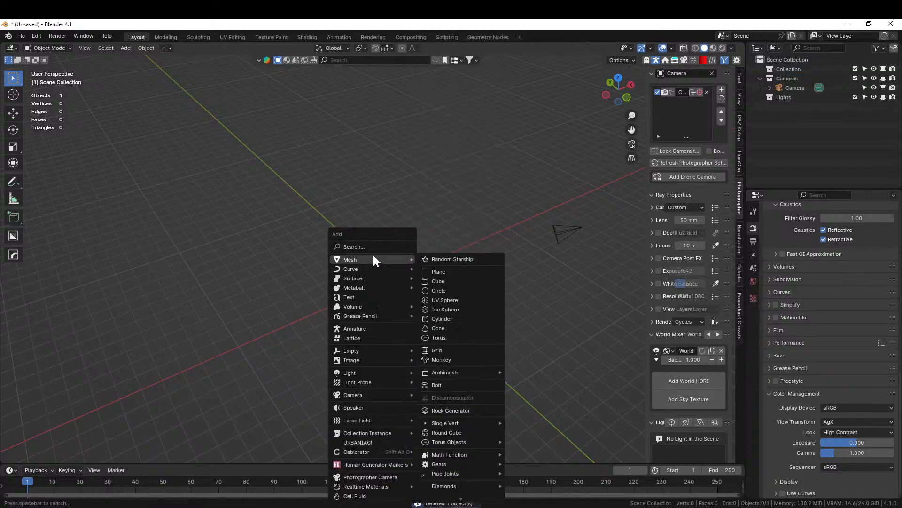
{"action": "left_click", "coordinate": [459, 317]}
{"action": "left_click", "coordinate": [36, 455]}
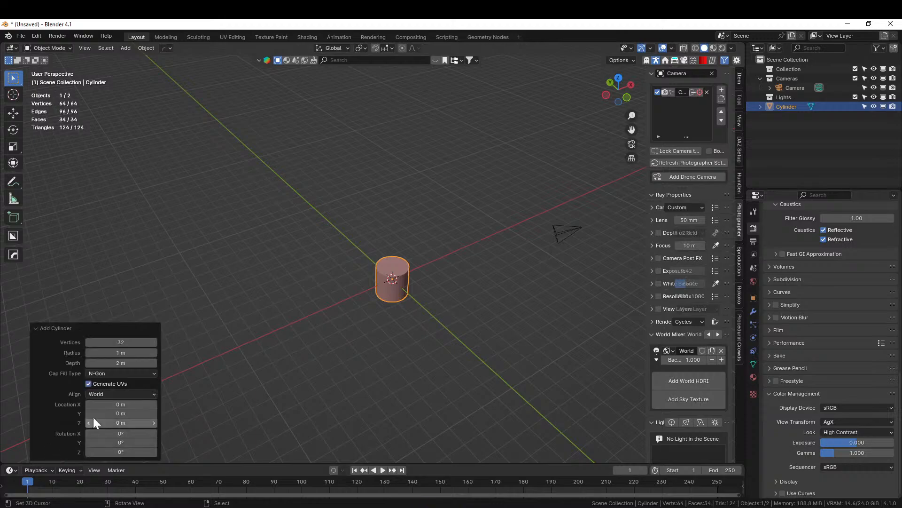
Set the new cylinder's radius to 17.1 m and its depth to 12 m
{"action": "left_click", "coordinate": [123, 352]}
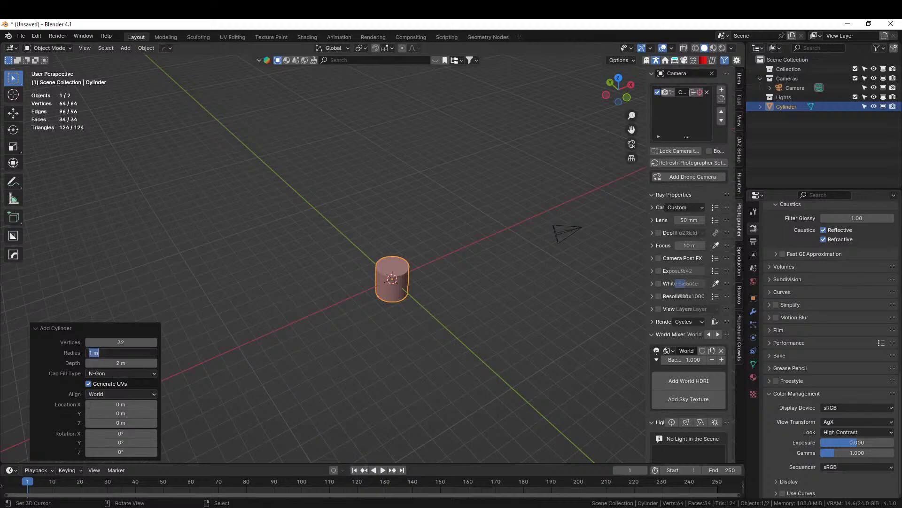
{"action": "type", "text": "34.2"}
{"action": "key", "text": "BackSpace"}
{"action": "key", "text": "BackSpace"}
{"action": "key", "text": "BackSpace"}
{"action": "key", "text": "BackSpace"}
{"action": "type", "text": "17.1"}
{"action": "key", "text": "Return"}
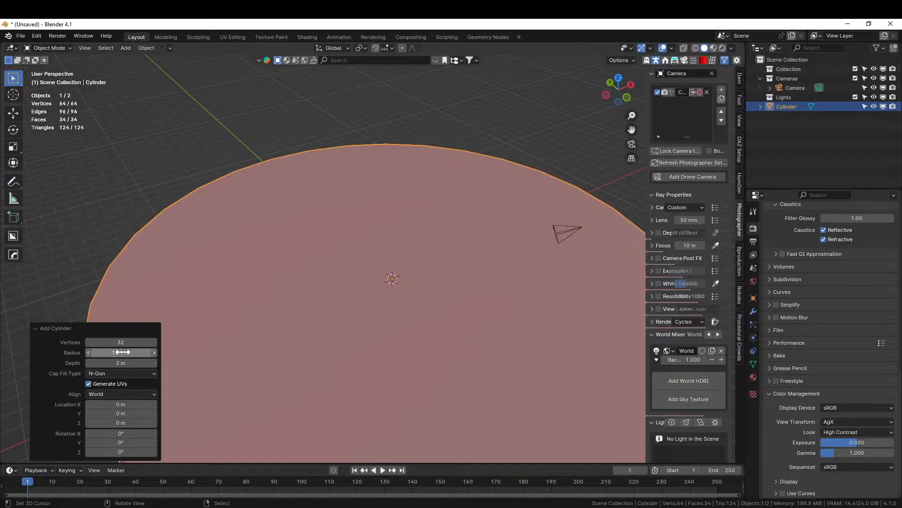
{"action": "left_click", "coordinate": [122, 352]}
{"action": "key", "text": "Tab"}
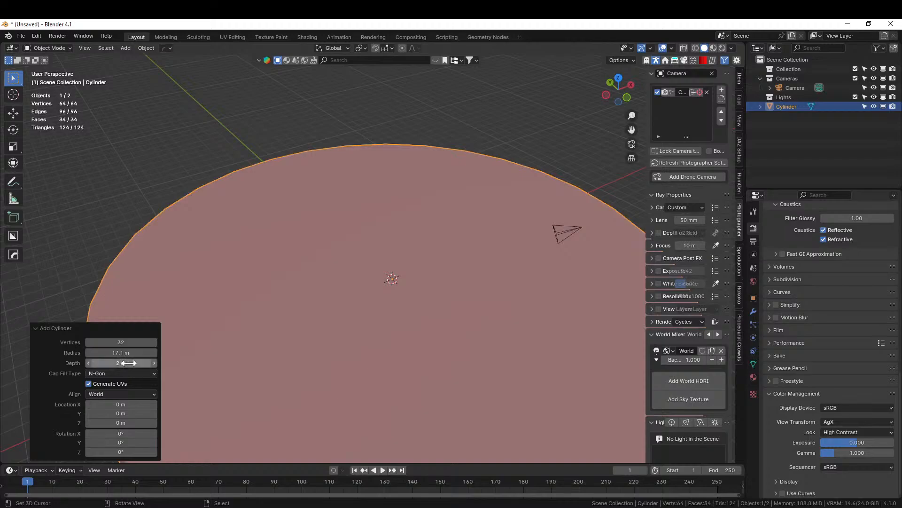
{"action": "type", "text": "12"}
{"action": "key", "text": "Return"}
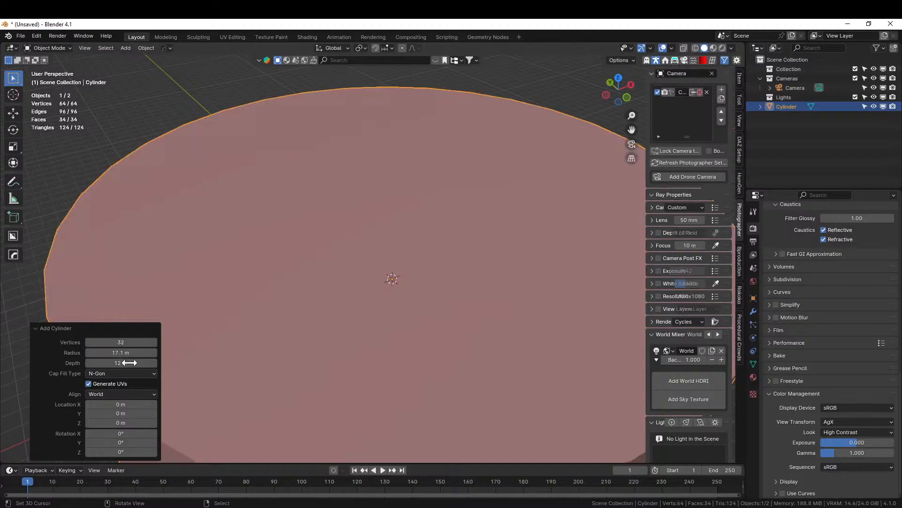
Move the cylinder up 6 m along the Z axis so its base sits on the ground plane
{"action": "scroll", "coordinate": [465, 312], "scroll_direction": "down", "scroll_amount": 3}
{"action": "middle_click_drag", "start_coordinate": [464, 312], "coordinate": [399, 286]}
{"action": "key", "text": "KP_1"}
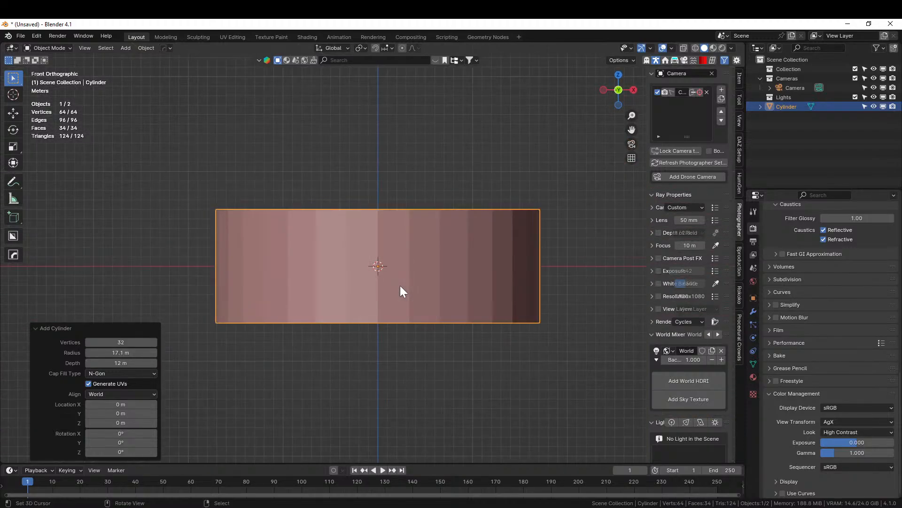
{"action": "type", "text": "gz6"}
{"action": "key", "text": "Return"}
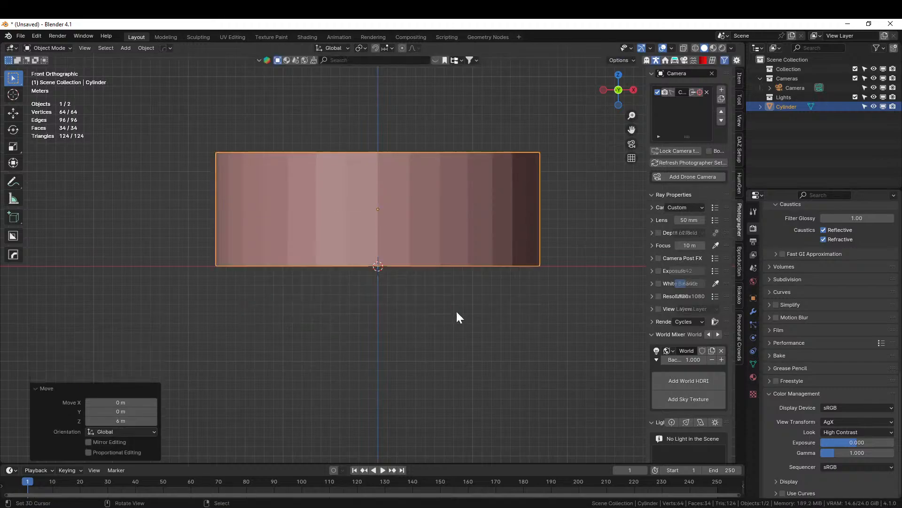
Apply the cylinder's location, rotation and scale
{"action": "key", "text": "ctrl+a"}
{"action": "left_click", "coordinate": [448, 310]}
{"action": "middle_click_drag", "start_coordinate": [448, 310], "coordinate": [492, 335]}
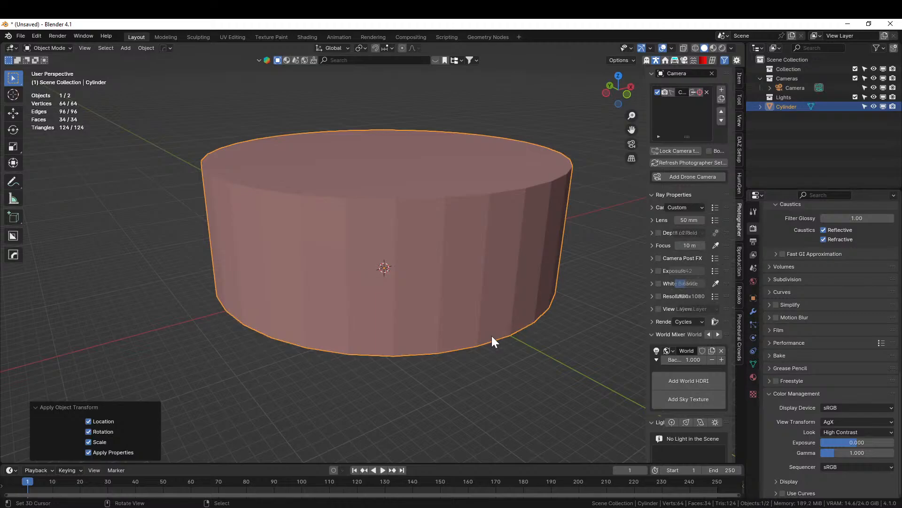
Bevel the edges around the cylinder's top face by about 1.5 m with a single segment
{"action": "middle_click_drag", "start_coordinate": [463, 227], "coordinate": [345, 244]}
{"action": "scroll", "coordinate": [345, 194], "scroll_direction": "down", "scroll_amount": 2}
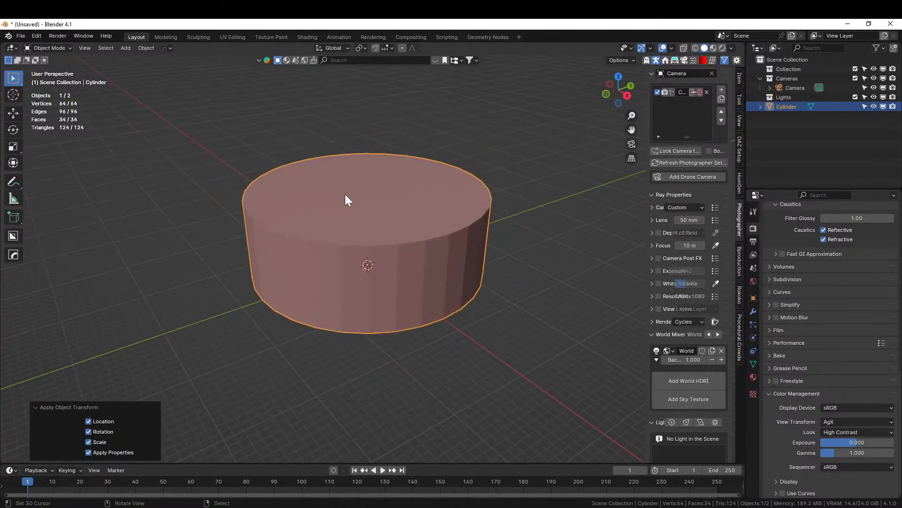
{"action": "middle_click_drag", "start_coordinate": [345, 195], "coordinate": [350, 230]}
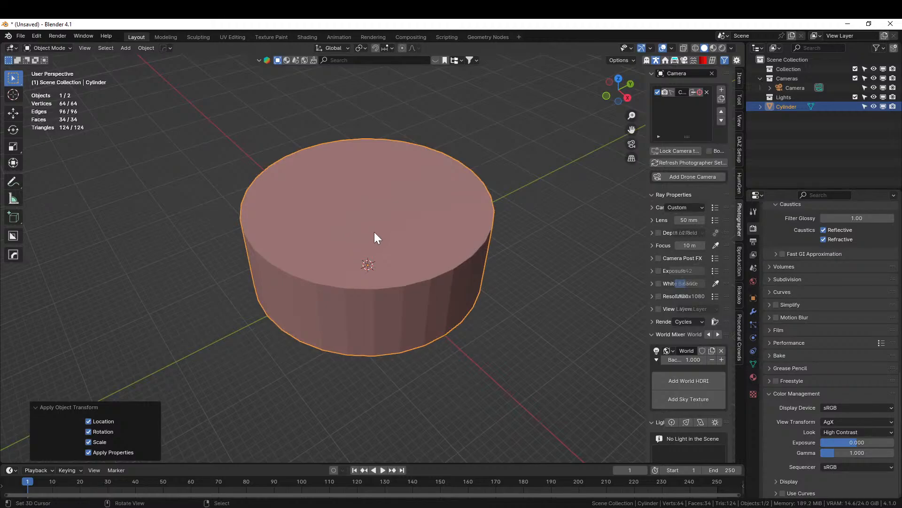
{"action": "right_click", "coordinate": [365, 220]}
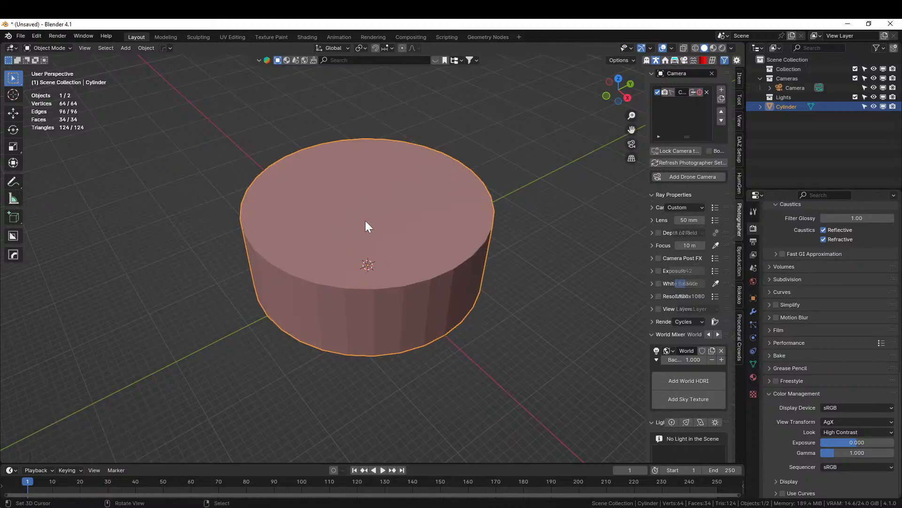
{"action": "middle_click_drag", "start_coordinate": [365, 221], "coordinate": [360, 209]}
{"action": "key", "text": "3"}
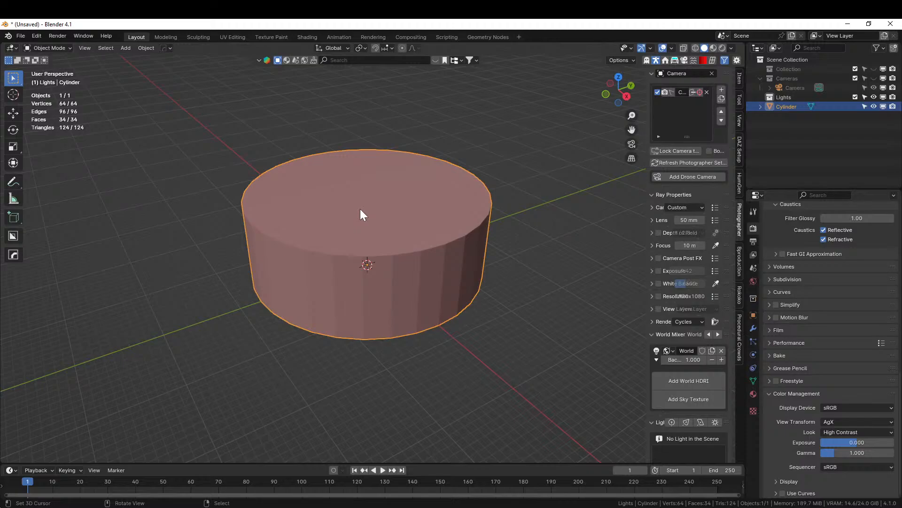
{"action": "key", "text": "Tab"}
{"action": "key", "text": "3"}
{"action": "left_click", "coordinate": [360, 209]}
{"action": "key", "text": "ctrl+b"}
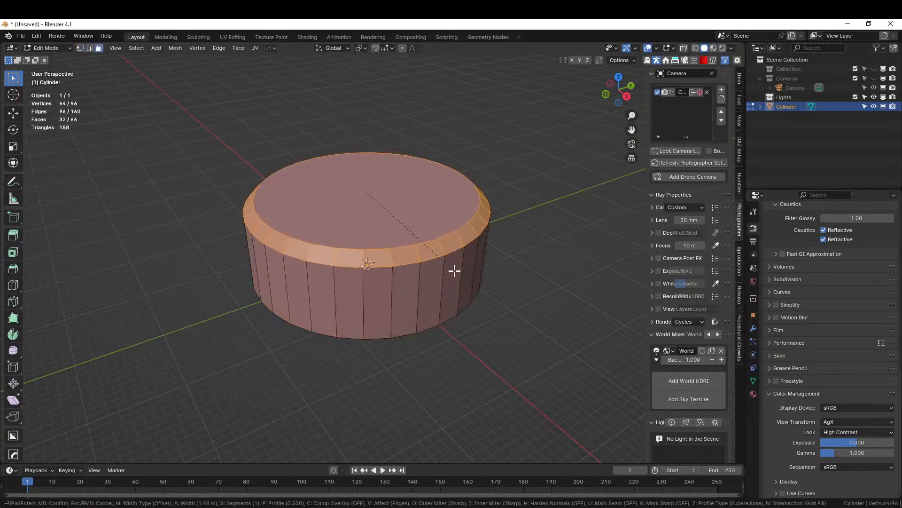
{"action": "left_click", "coordinate": [454, 270]}
Separate the top face together with its bevelled rim into its own object
{"action": "middle_click_drag", "start_coordinate": [461, 261], "coordinate": [486, 296]}
{"action": "left_click", "coordinate": [358, 240], "text": "shift"}
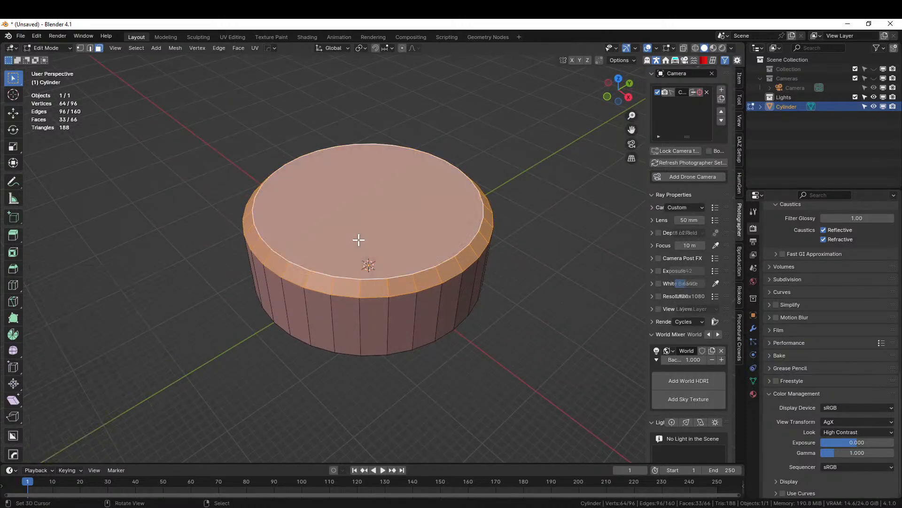
{"action": "key", "text": "p"}
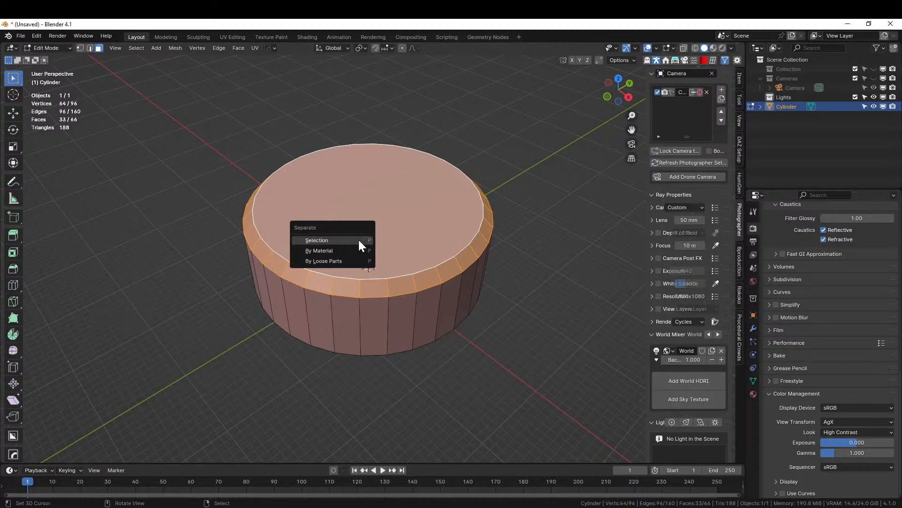
{"action": "left_click", "coordinate": [359, 239]}
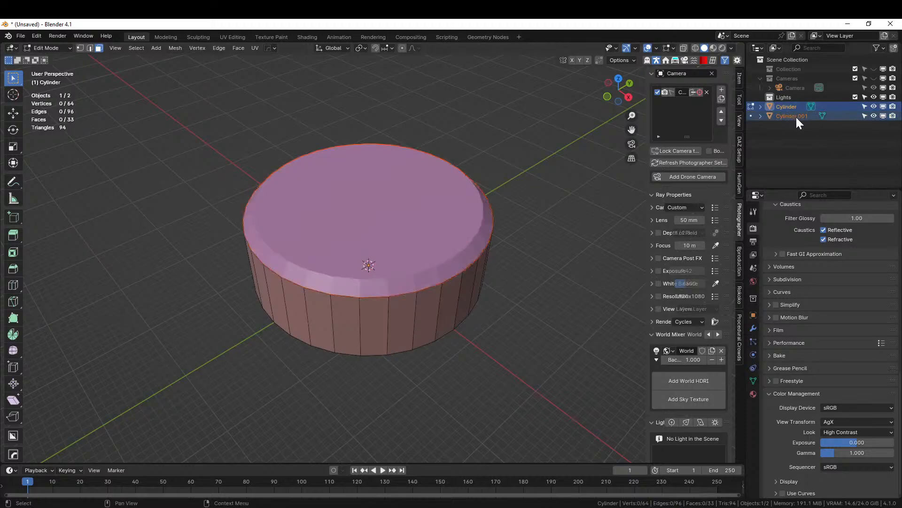
Recalculate the normals of both the cylinder body and the separated top so they face inside
{"action": "key", "text": "Tab"}
{"action": "left_click", "coordinate": [342, 218]}
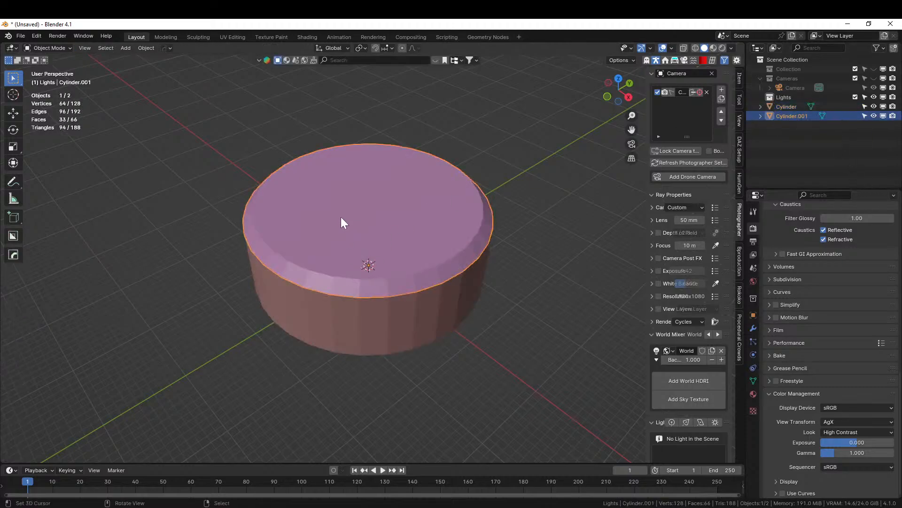
{"action": "key", "text": "m"}
{"action": "left_click", "coordinate": [392, 323], "text": "shift"}
{"action": "key", "text": "Tab"}
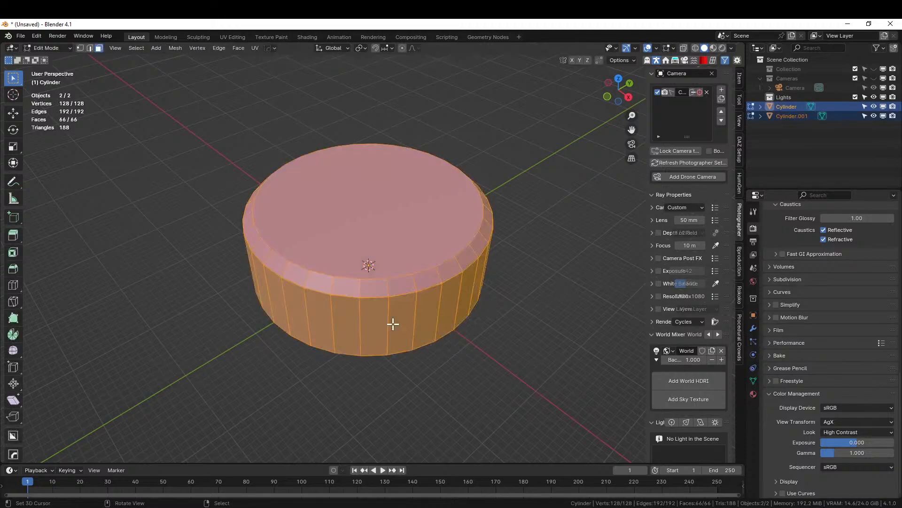
{"action": "key", "text": "shift+n"}
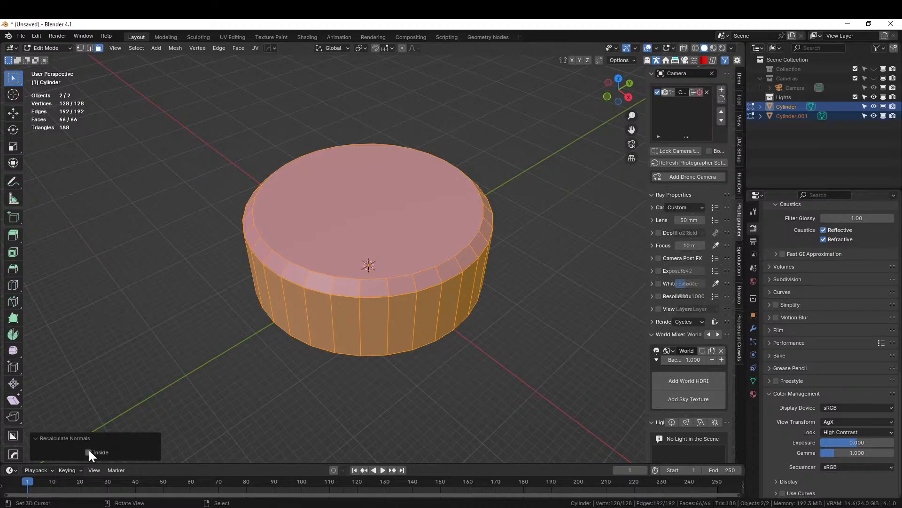
{"action": "key", "text": "Tab"}
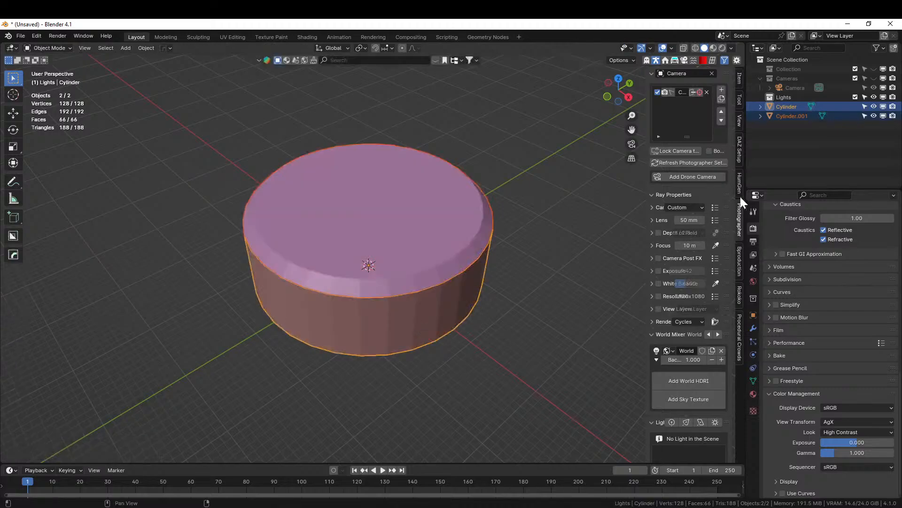
Move the separated top object into a new collection named Ceiling
{"action": "left_click", "coordinate": [425, 200]}
{"action": "key", "text": "m"}
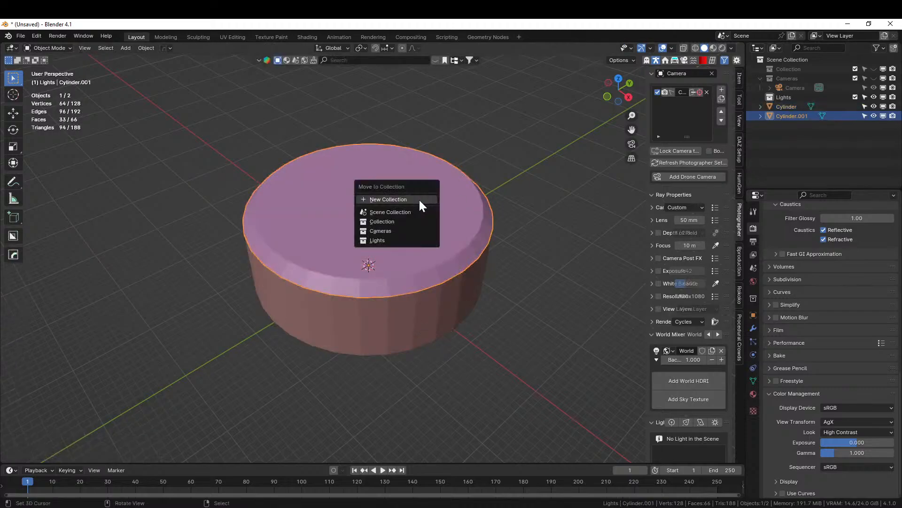
{"action": "left_click", "coordinate": [388, 199]}
{"action": "type", "text": "Ceiling"}
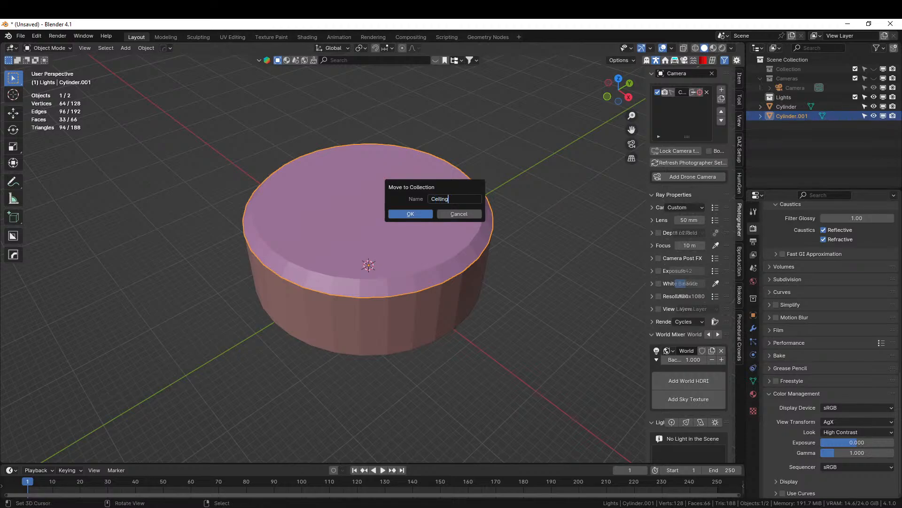
{"action": "key", "text": "Return"}
Check the normals of both objects with the Face Orientation overlay, and turn the overlay off again
{"action": "key", "text": "alt+v"}
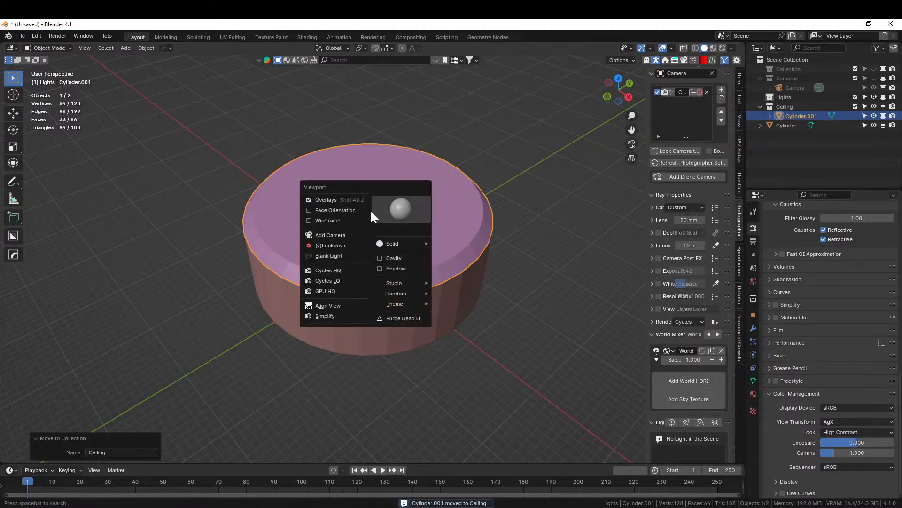
{"action": "left_click", "coordinate": [351, 211]}
{"action": "key", "text": "alt+v"}
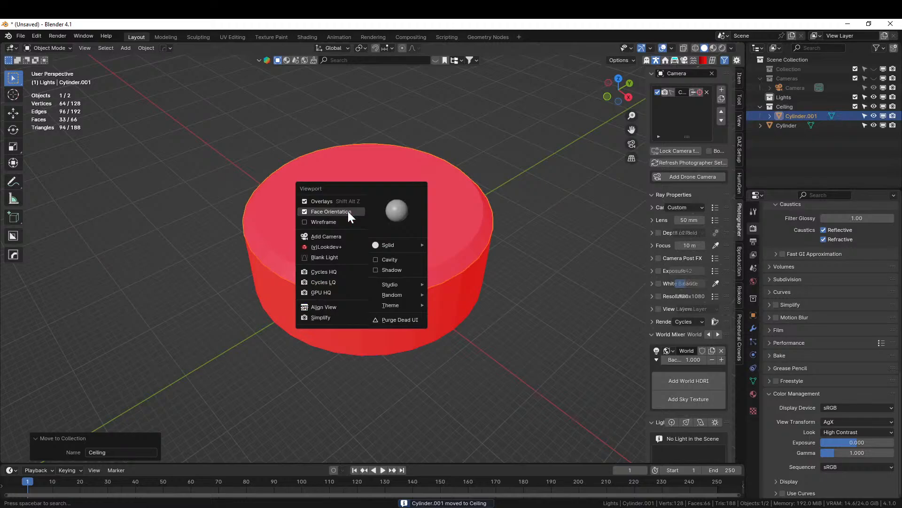
{"action": "left_click", "coordinate": [348, 212]}
Exclude the Ceiling collection from the view layer to look into the open room
{"action": "left_click", "coordinate": [855, 107]}
{"action": "middle_click_drag", "start_coordinate": [416, 191], "coordinate": [310, 169]}
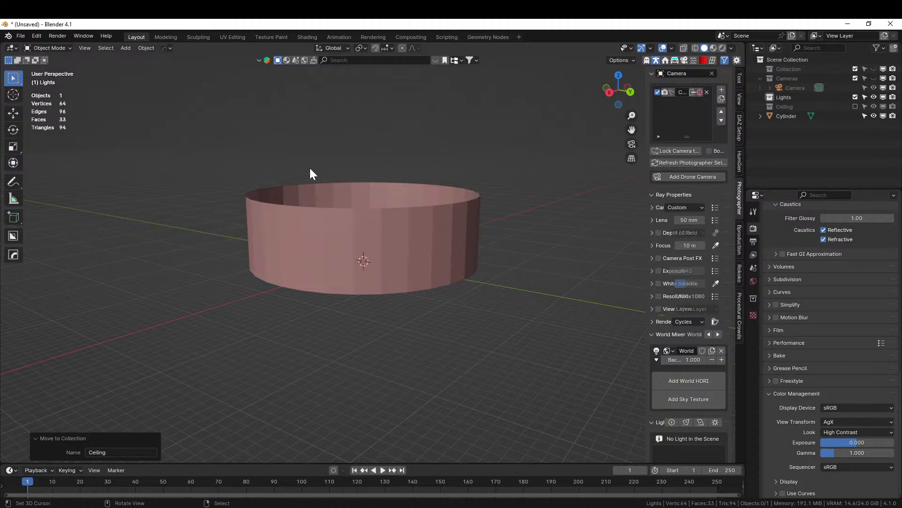
{"action": "middle_click_drag", "start_coordinate": [385, 207], "coordinate": [244, 299]}
{"action": "scroll", "coordinate": [277, 272], "scroll_direction": "down", "scroll_amount": 4}
{"action": "scroll", "coordinate": [372, 299], "scroll_direction": "up", "scroll_amount": 4}
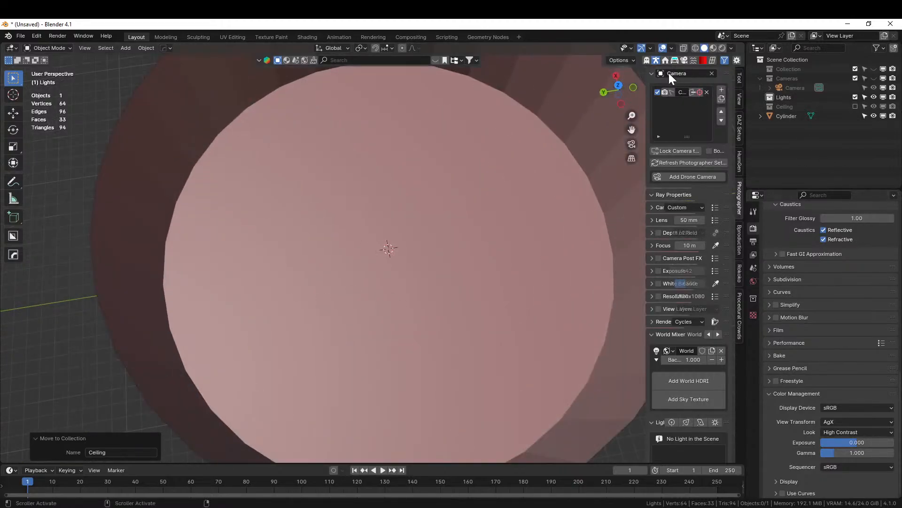
Generate a new male human with HumGen, using Asian 1 as the starting human
{"action": "left_click", "coordinate": [656, 60]}
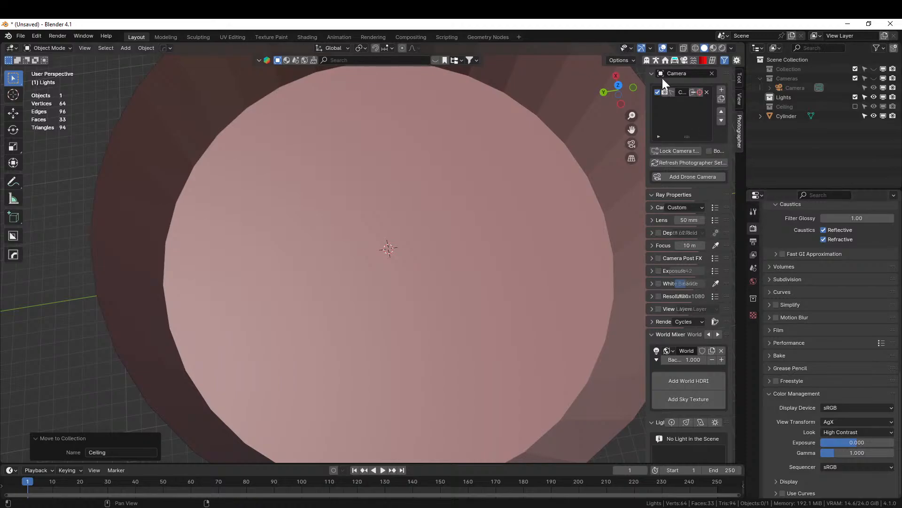
{"action": "left_click", "coordinate": [657, 60]}
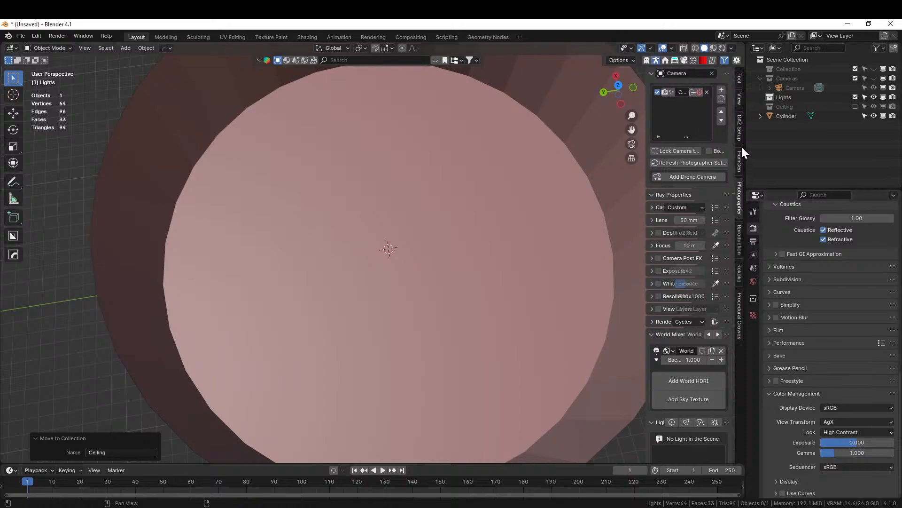
{"action": "left_click", "coordinate": [740, 161]}
{"action": "left_click", "coordinate": [696, 152]}
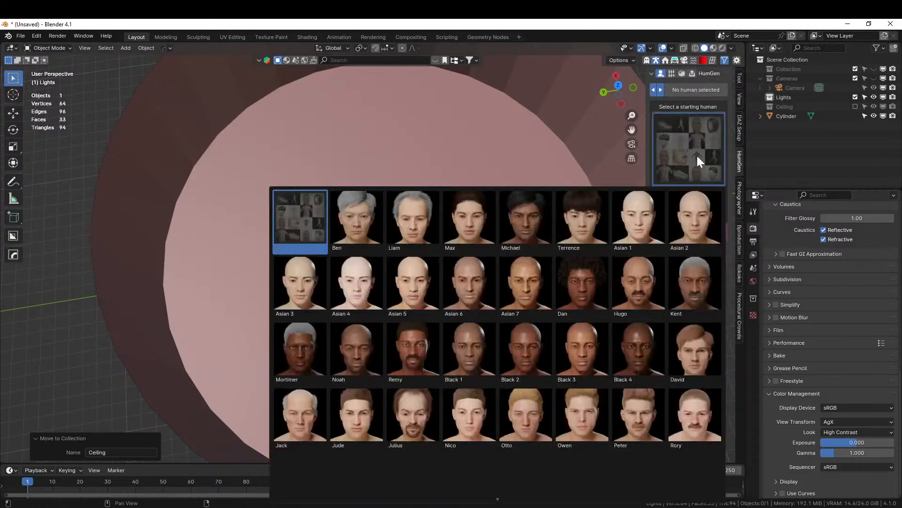
{"action": "left_click", "coordinate": [648, 211]}
{"action": "left_click", "coordinate": [679, 232]}
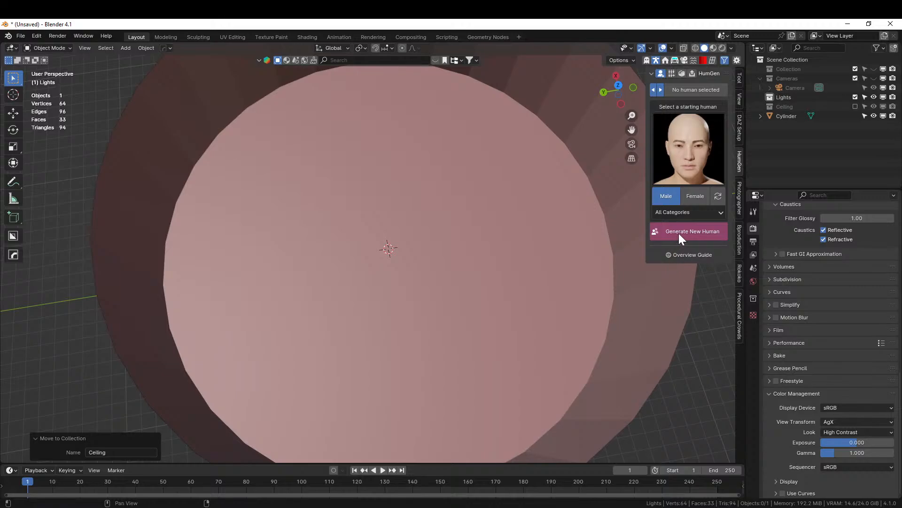
Inset the floor face of the cylindrical room by a thickness of 12 m
{"action": "middle_click_drag", "start_coordinate": [415, 262], "coordinate": [479, 218]}
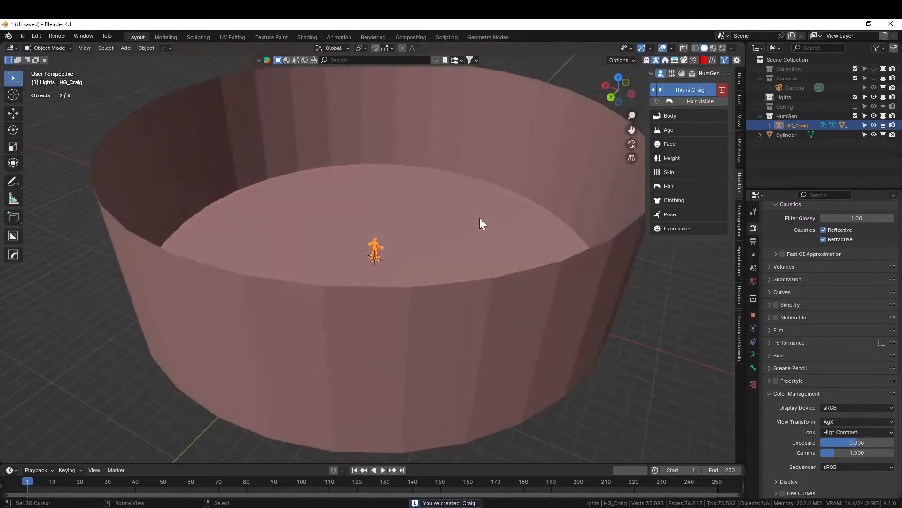
{"action": "scroll", "coordinate": [479, 218], "scroll_direction": "up", "scroll_amount": 5}
{"action": "scroll", "coordinate": [362, 186], "scroll_direction": "down", "scroll_amount": 3}
{"action": "left_click", "coordinate": [369, 203]}
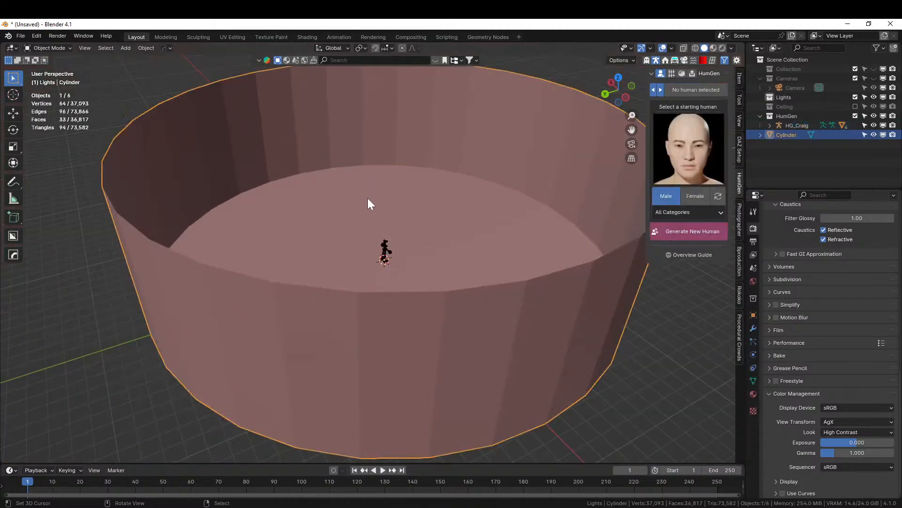
{"action": "mouse_move", "coordinate": [374, 261]}
{"action": "middle_mouse_down"}
{"action": "mouse_move", "coordinate": [348, 309]}
{"action": "mouse_move", "coordinate": [322, 294]}
{"action": "mouse_move", "coordinate": [396, 256]}
{"action": "mouse_move", "coordinate": [385, 252]}
{"action": "middle_mouse_up"}
{"action": "key", "text": "KP_7"}
{"action": "key", "text": "Tab"}
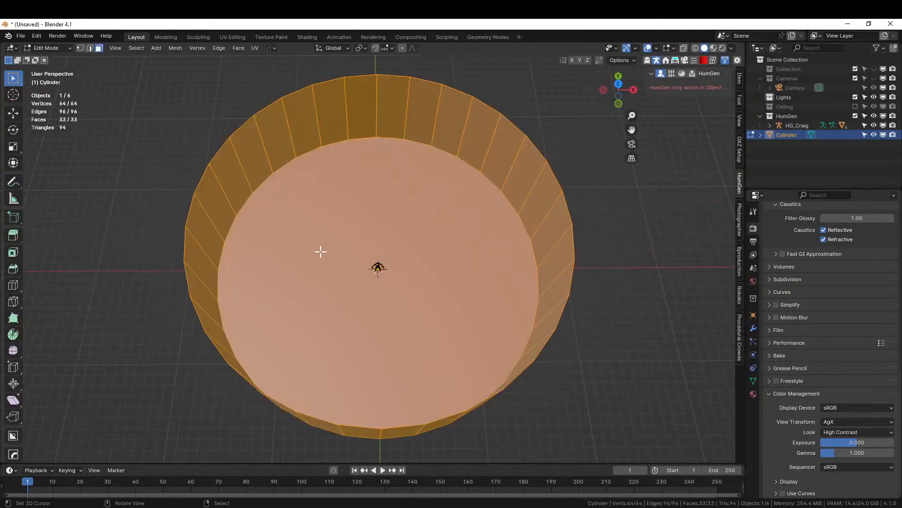
{"action": "left_click", "coordinate": [320, 251]}
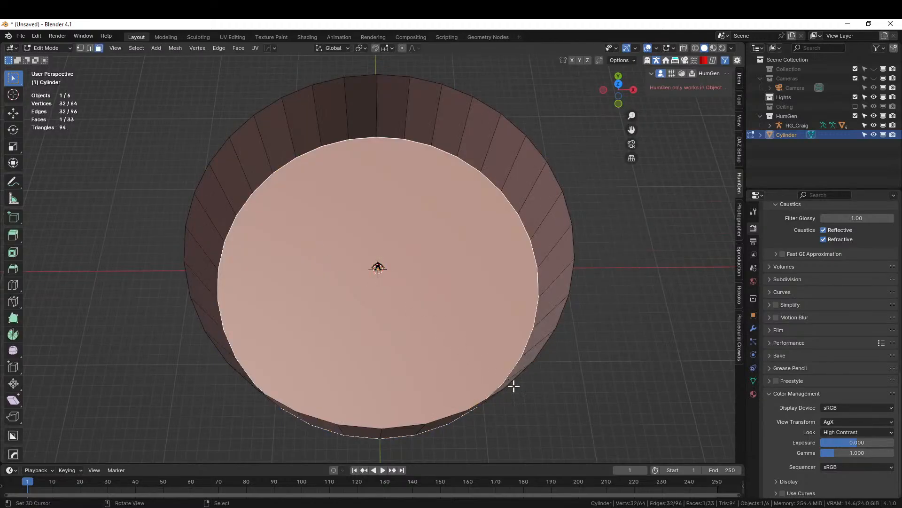
{"action": "key", "text": "i"}
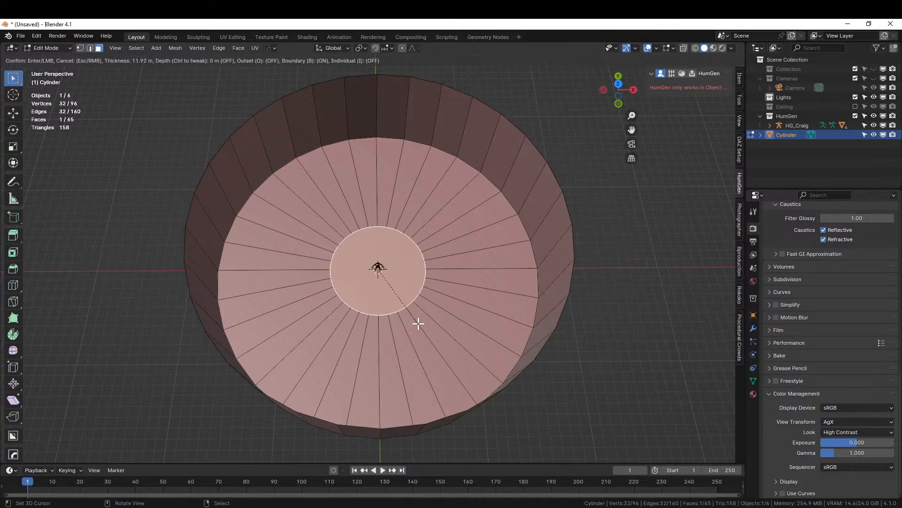
{"action": "left_click", "coordinate": [418, 323]}
{"action": "left_click", "coordinate": [121, 400]}
{"action": "type", "text": "12"}
{"action": "key", "text": "Return"}
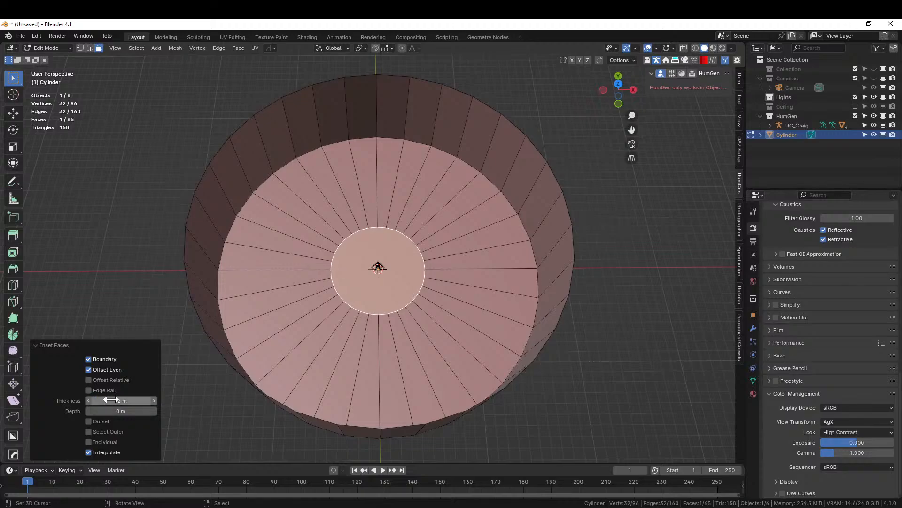
Add a single loop cut around the ring of floor faces between the inset circle and the wall
{"action": "scroll", "coordinate": [429, 352], "scroll_direction": "up", "scroll_amount": 5}
{"action": "middle_click_drag", "start_coordinate": [425, 325], "coordinate": [441, 335]}
{"action": "scroll", "coordinate": [442, 334], "scroll_direction": "down", "scroll_amount": 3}
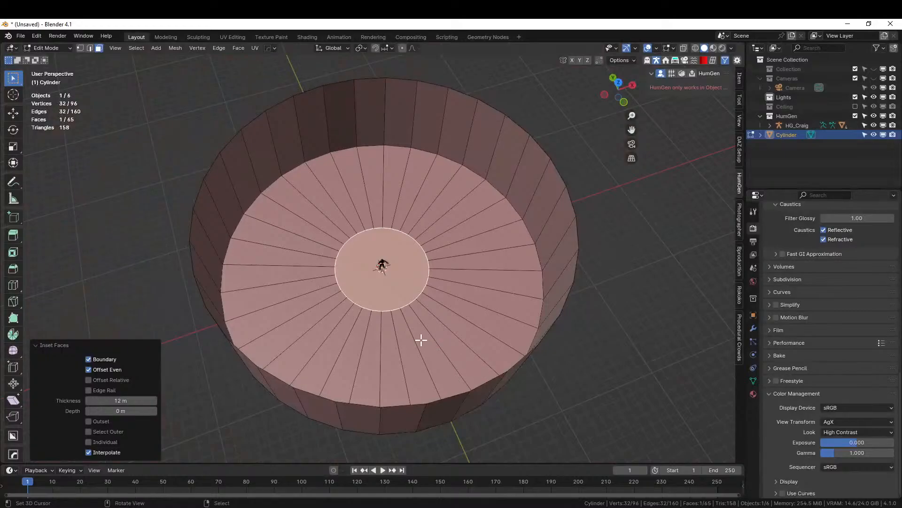
{"action": "left_click", "coordinate": [421, 339]}
{"action": "key", "text": "ctrl+r"}
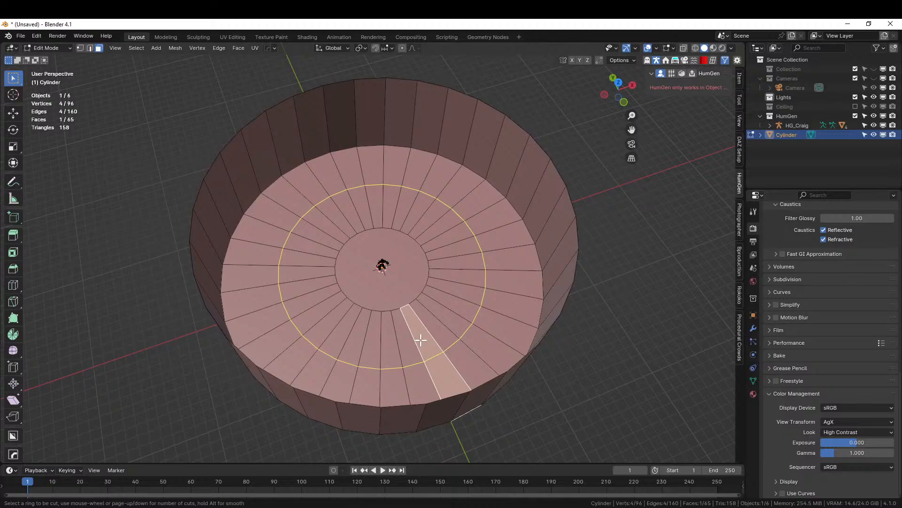
{"action": "left_click", "coordinate": [427, 332]}
{"action": "left_click_drag", "start_coordinate": [426, 334], "coordinate": [435, 342]}
{"action": "left_click", "coordinate": [435, 342]}
Add one loop cut around the room's wall at mid-height, with a slide factor of 0
{"action": "middle_click_drag", "start_coordinate": [487, 339], "coordinate": [240, 328]}
{"action": "middle_click_drag", "start_coordinate": [347, 304], "coordinate": [373, 292]}
{"action": "left_click", "coordinate": [360, 266]}
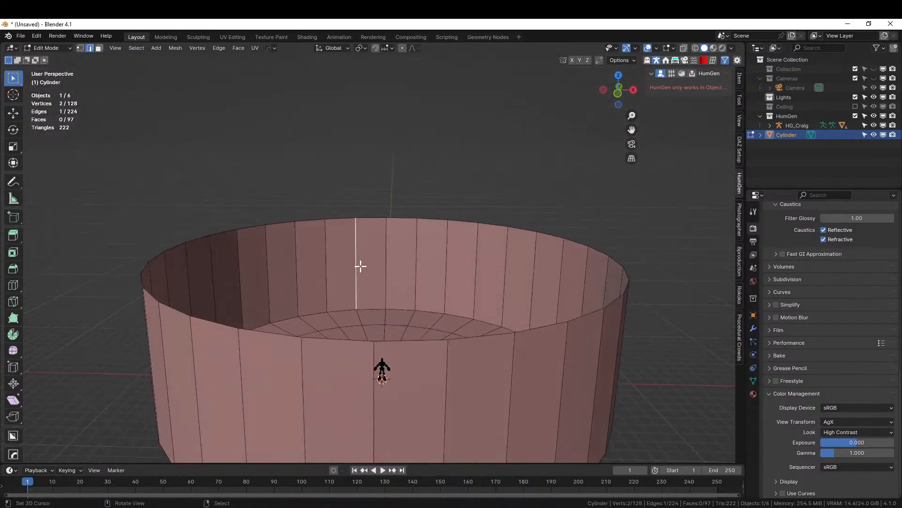
{"action": "key", "text": "ctrl+r"}
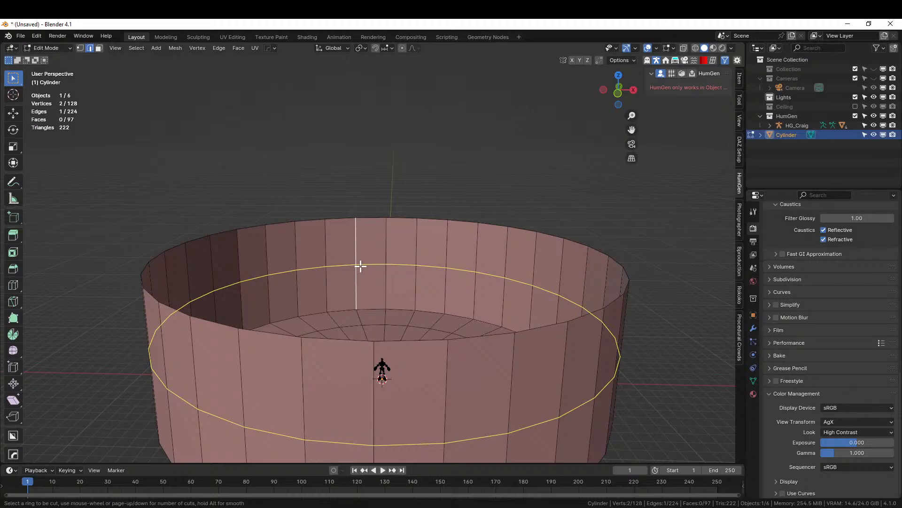
{"action": "left_click", "coordinate": [360, 266]}
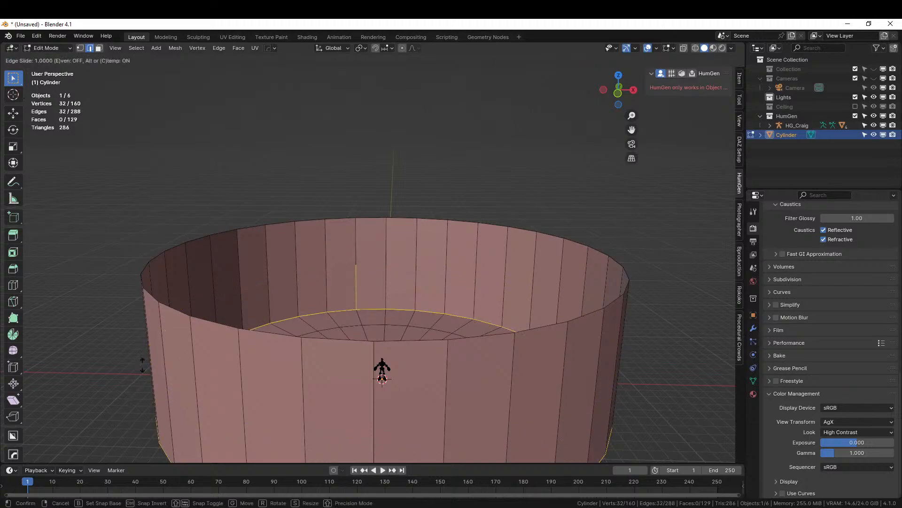
{"action": "left_click", "coordinate": [184, 256]}
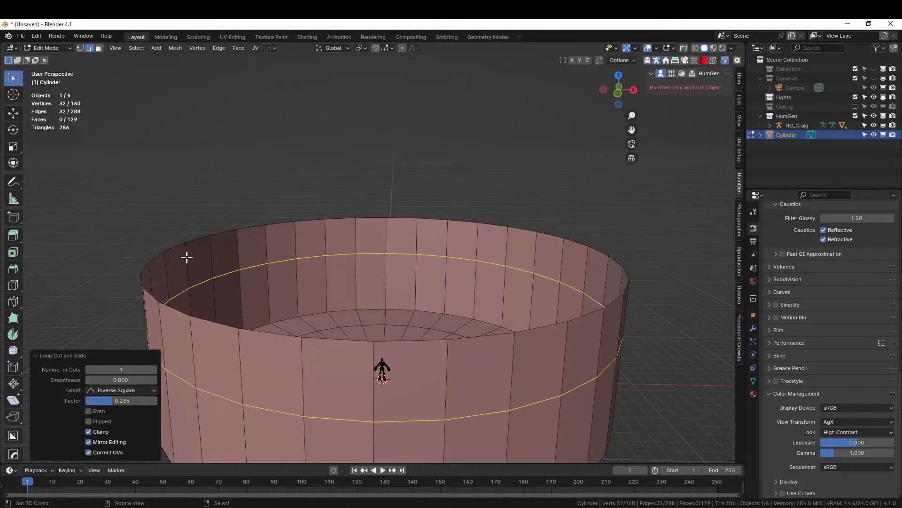
{"action": "double_click", "coordinate": [133, 402]}
{"action": "type", "text": "0"}
{"action": "key", "text": "Return"}
{"action": "left_click", "coordinate": [130, 397]}
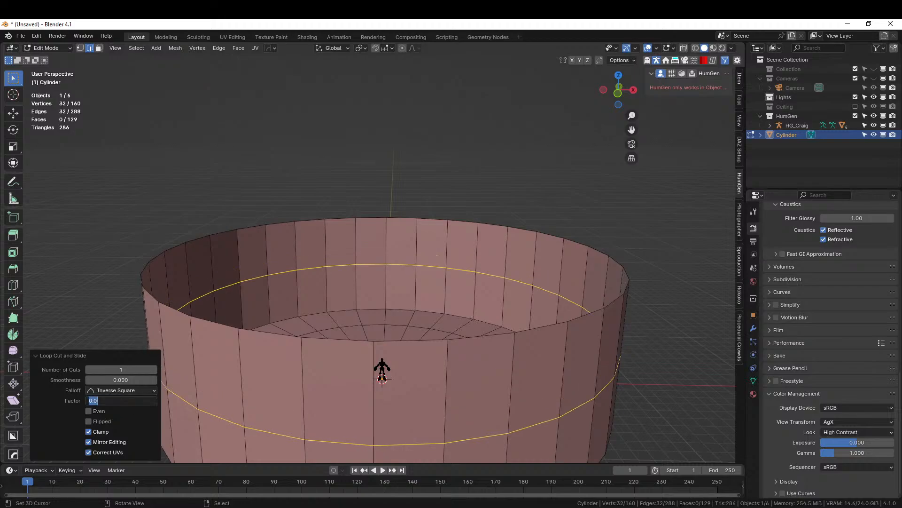
{"action": "key", "text": "Return"}
Add two evenly spaced loop cuts around the upper half of the wall, without sliding them
{"action": "left_click", "coordinate": [634, 378]}
{"action": "middle_click_drag", "start_coordinate": [633, 379], "coordinate": [488, 304]}
{"action": "left_click", "coordinate": [488, 305]}
{"action": "key", "text": "ctrl+r"}
{"action": "scroll", "coordinate": [489, 305], "scroll_direction": "up", "scroll_amount": 1}
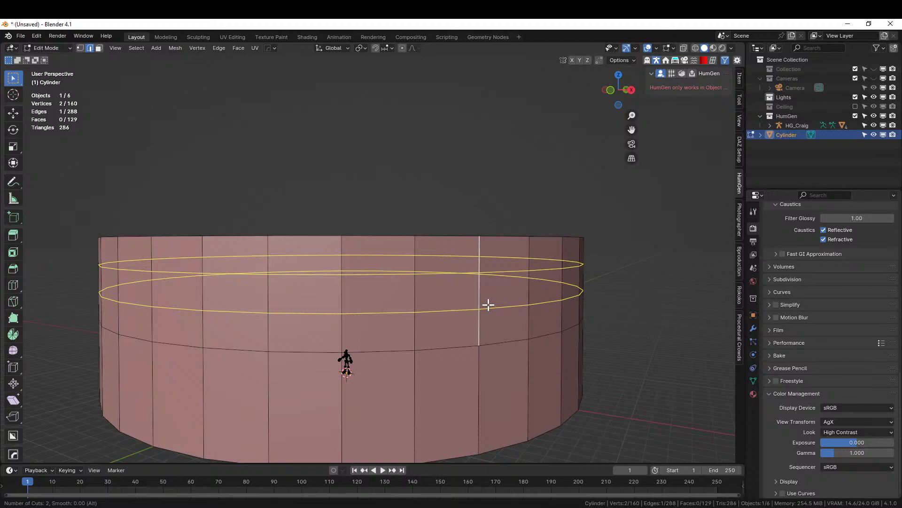
{"action": "left_click", "coordinate": [488, 305]}
{"action": "right_click", "coordinate": [489, 305]}
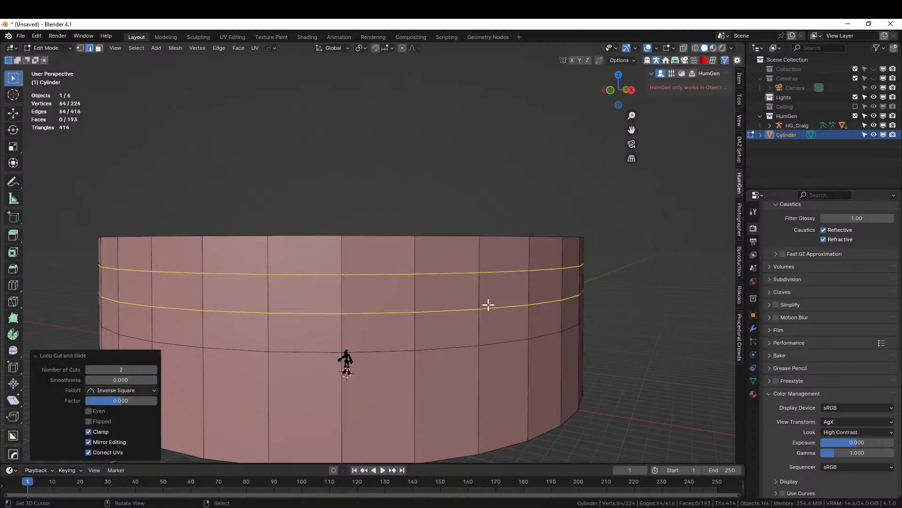
{"action": "middle_click_drag", "start_coordinate": [647, 328], "coordinate": [589, 358]}
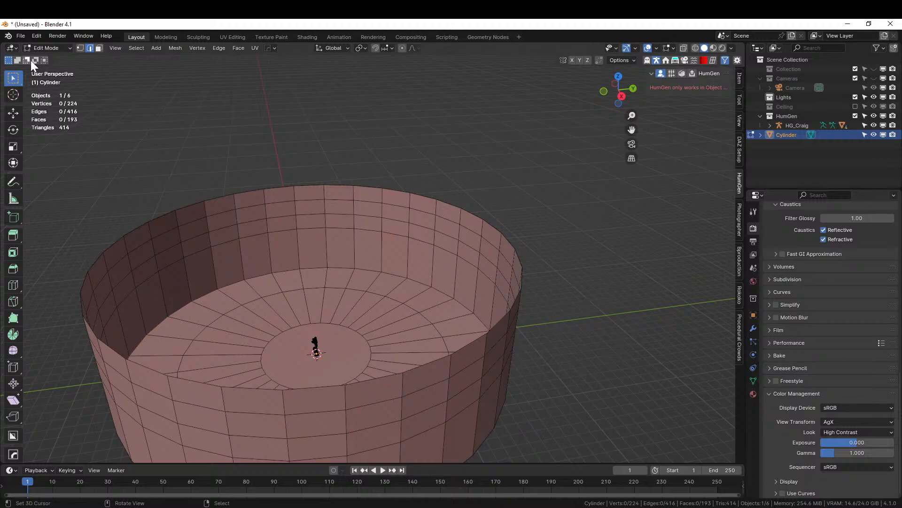
Start saving under a new name and create the folder 240410-1 Livestream Fight Club in Z:\000 2024 Paintings
{"action": "left_click", "coordinate": [19, 37]}
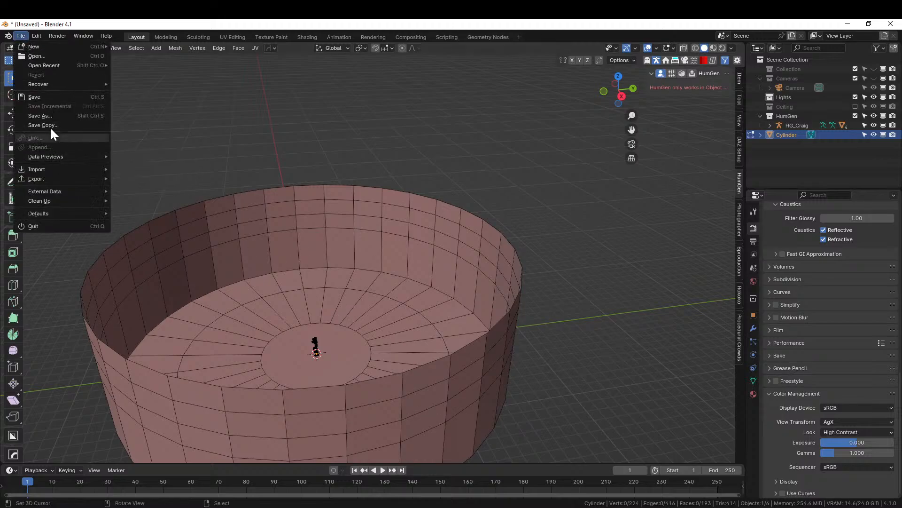
{"action": "left_click", "coordinate": [48, 115]}
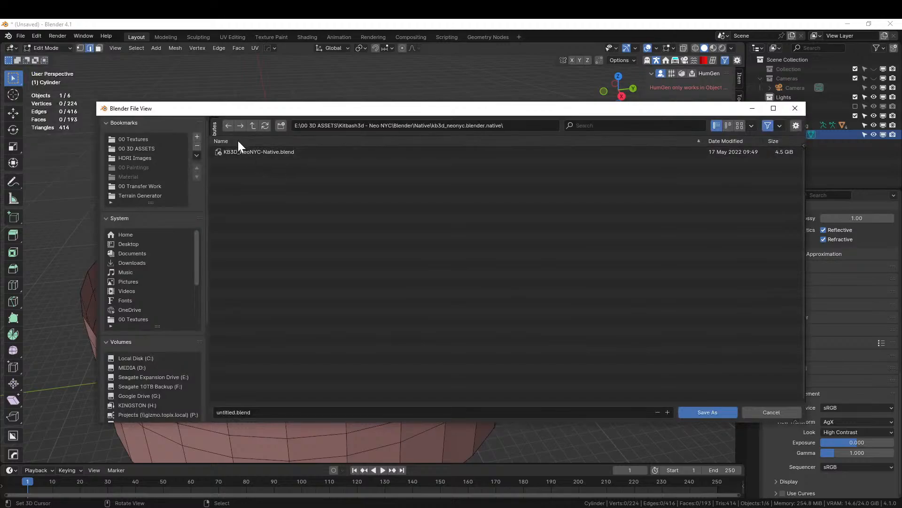
{"action": "scroll", "coordinate": [133, 385], "scroll_direction": "down", "scroll_amount": 4}
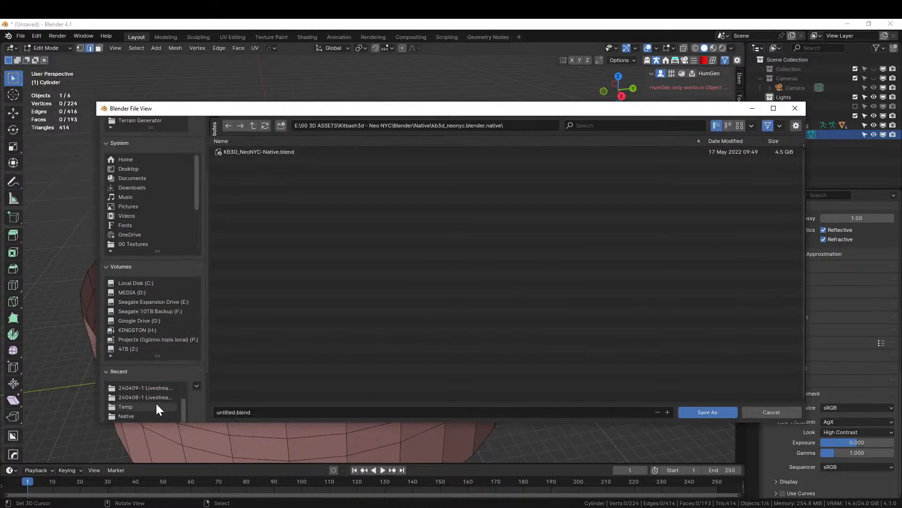
{"action": "left_click", "coordinate": [145, 397]}
{"action": "left_click", "coordinate": [254, 126]}
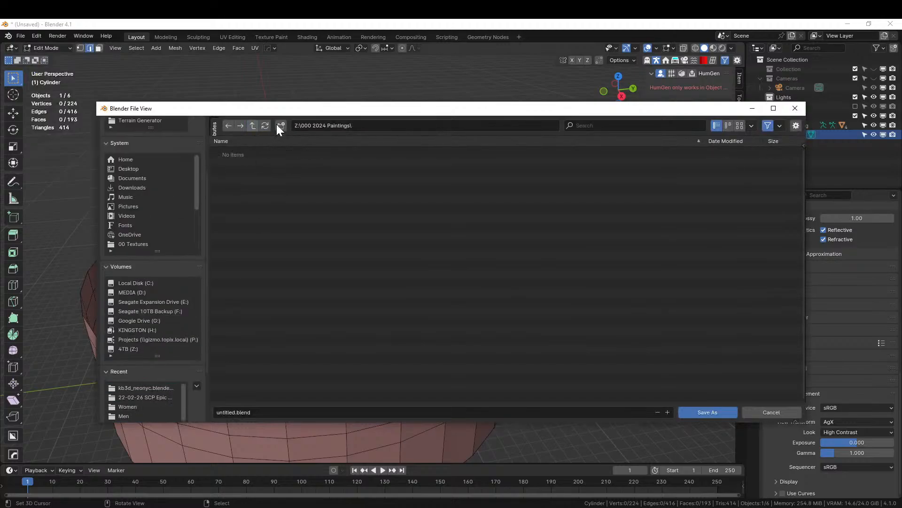
{"action": "left_click", "coordinate": [281, 126]}
{"action": "type", "text": "240410-1 Livestream Fight Cl"}
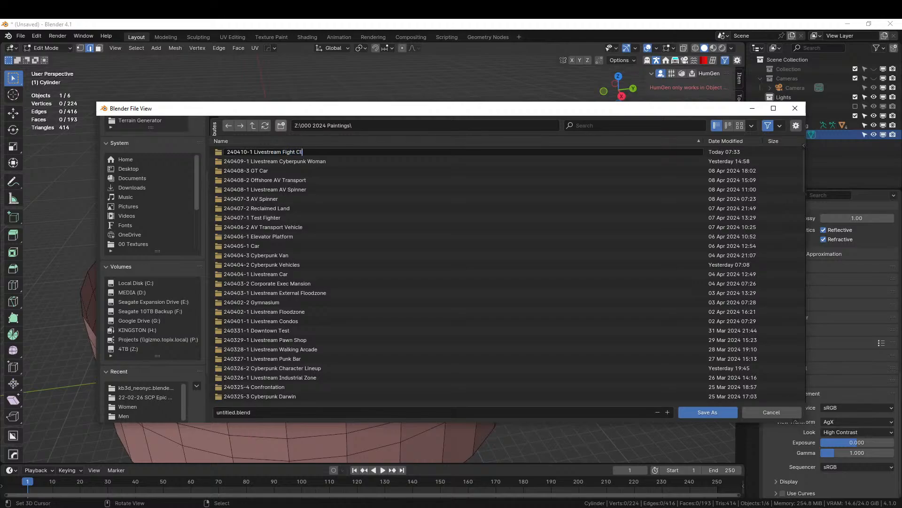
{"action": "type", "text": "ub"}
{"action": "key", "text": "Return"}
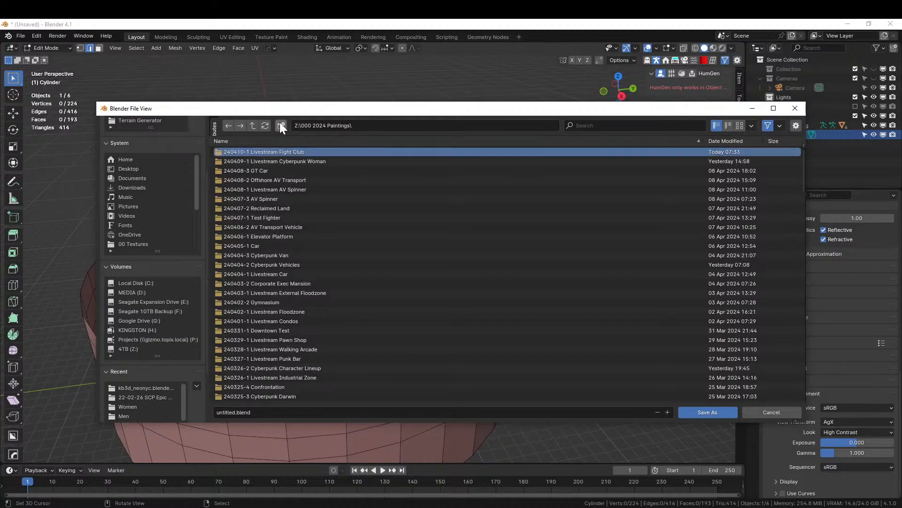
Save the scene in the new folder as 240410-1 Livestream Fight Club.blend
{"action": "double_click", "coordinate": [270, 150]}
{"action": "left_click", "coordinate": [232, 411]}
{"action": "type", "text": "240410-1 Li"}
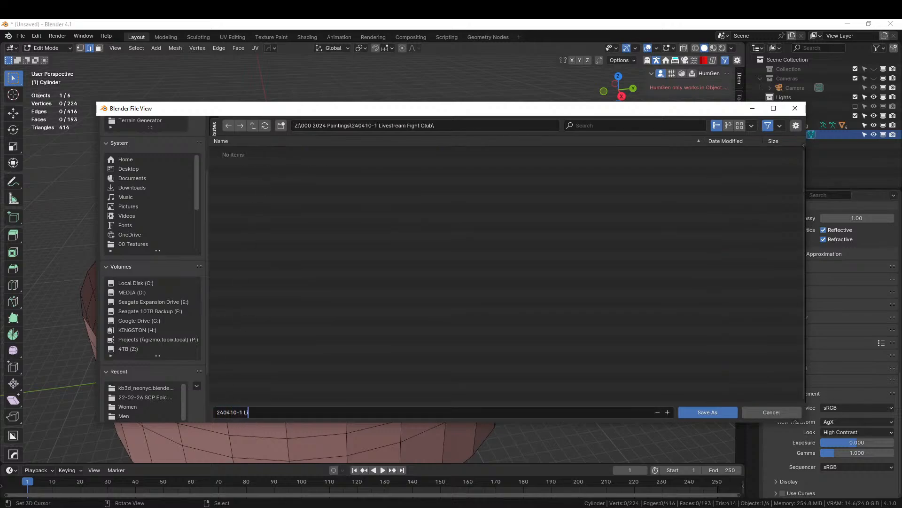
{"action": "type", "text": "vestream Fight Club.blend"}
{"action": "key", "text": "Return"}
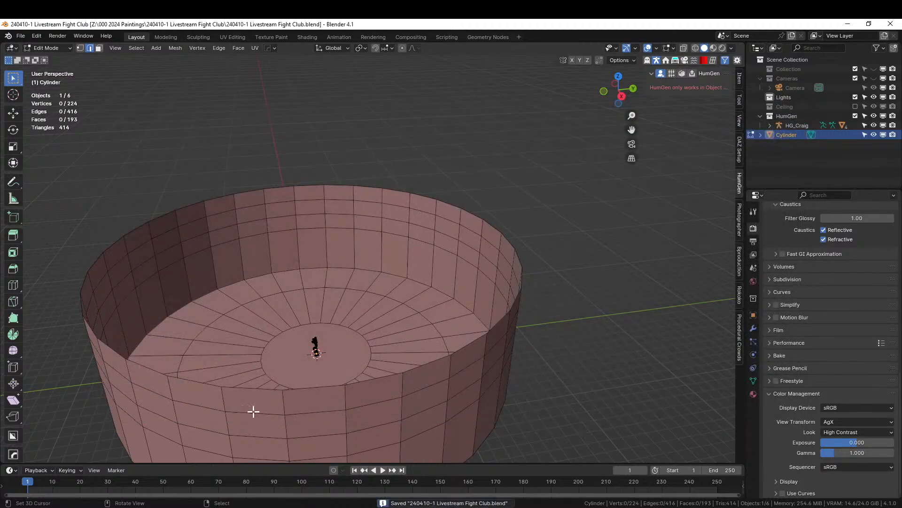
{"action": "middle_click_drag", "start_coordinate": [296, 288], "coordinate": [234, 292]}
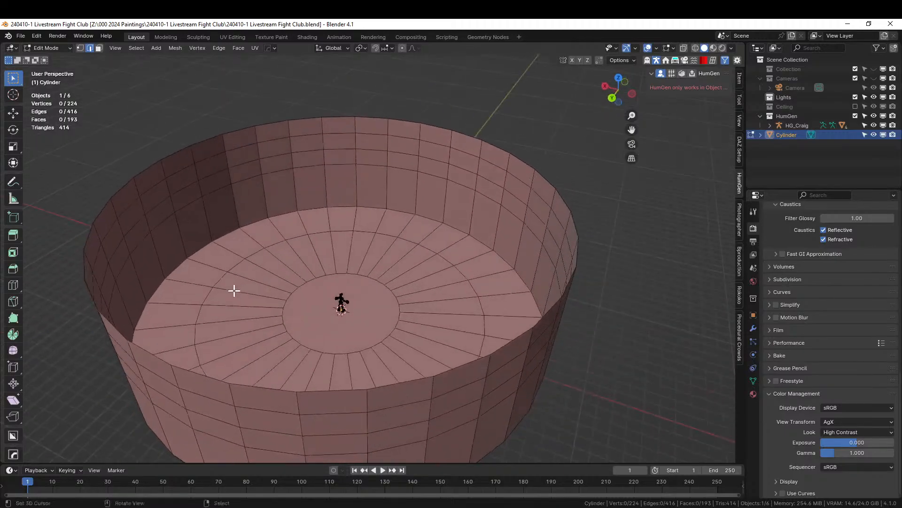
{"action": "key", "text": "Tab"}
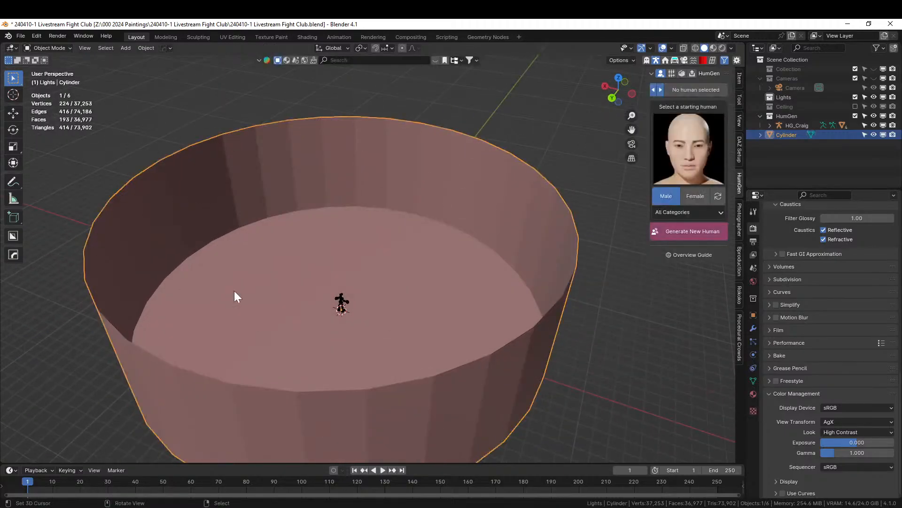
{"action": "scroll", "coordinate": [234, 290], "scroll_direction": "down", "scroll_amount": 3}
{"action": "middle_click_drag", "start_coordinate": [235, 288], "coordinate": [236, 314]}
{"action": "key", "text": "Tab"}
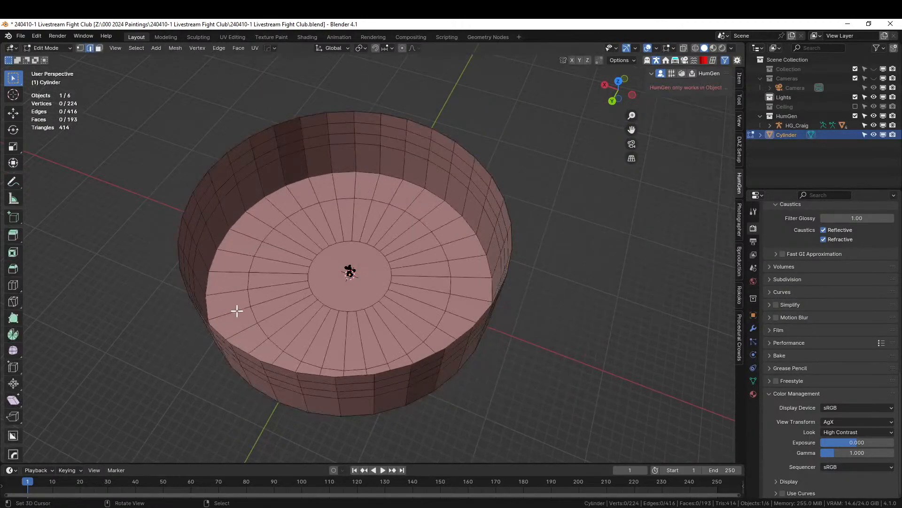
Duplicate all floor faces coplanar with the central circle in place and separate the copy into its own object
{"action": "key", "text": "3"}
{"action": "left_click", "coordinate": [315, 288]}
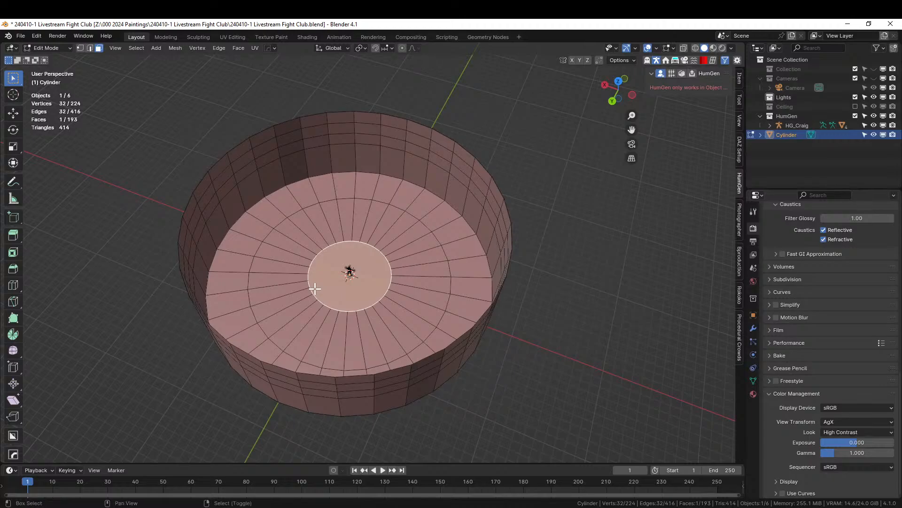
{"action": "key", "text": "shift+g"}
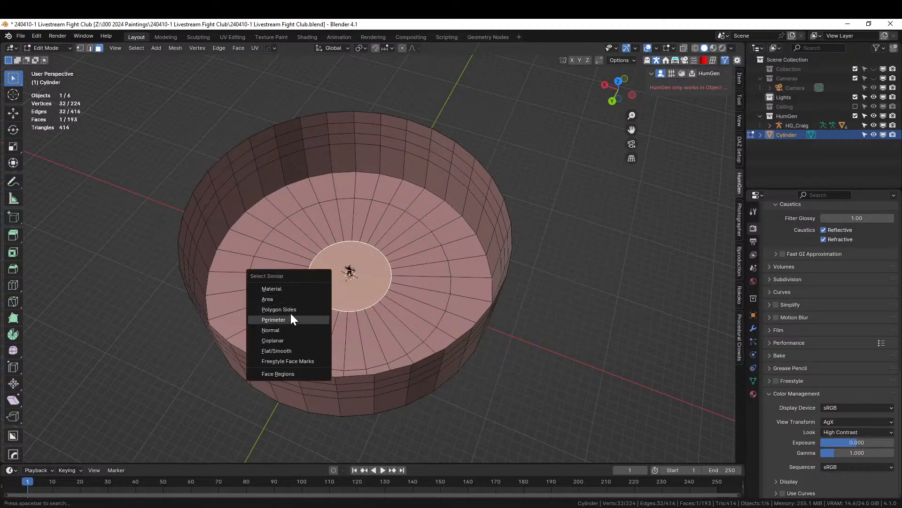
{"action": "left_click", "coordinate": [289, 339]}
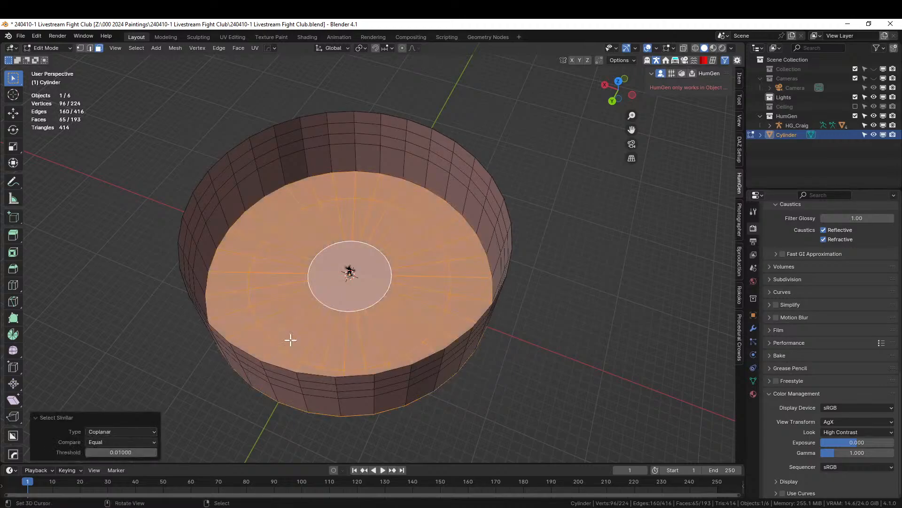
{"action": "key", "text": "shift+d"}
{"action": "key", "text": "Escape"}
{"action": "key", "text": "p"}
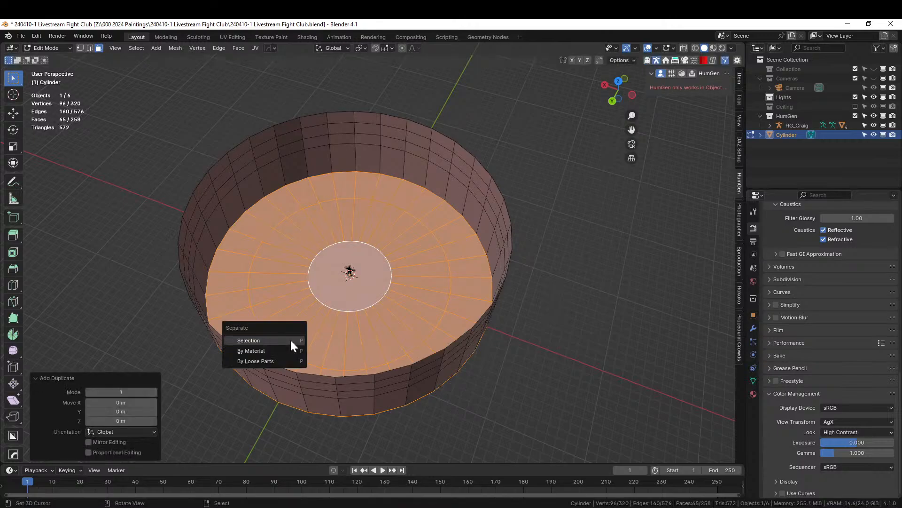
{"action": "left_click", "coordinate": [291, 340]}
{"action": "key", "text": "Tab"}
Isolate the separated floor disc and remesh it with Quad Remesher at a quad count of 250
{"action": "left_click", "coordinate": [289, 325]}
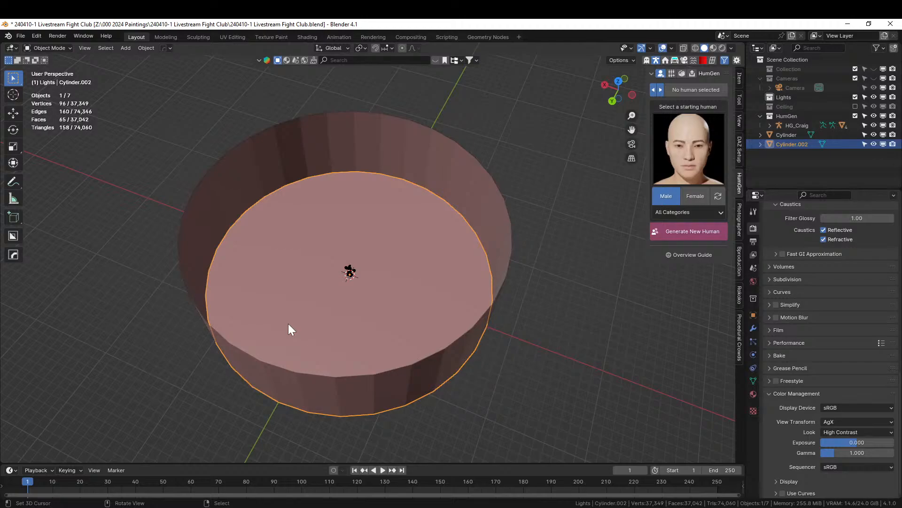
{"action": "key", "text": "KP_Divide"}
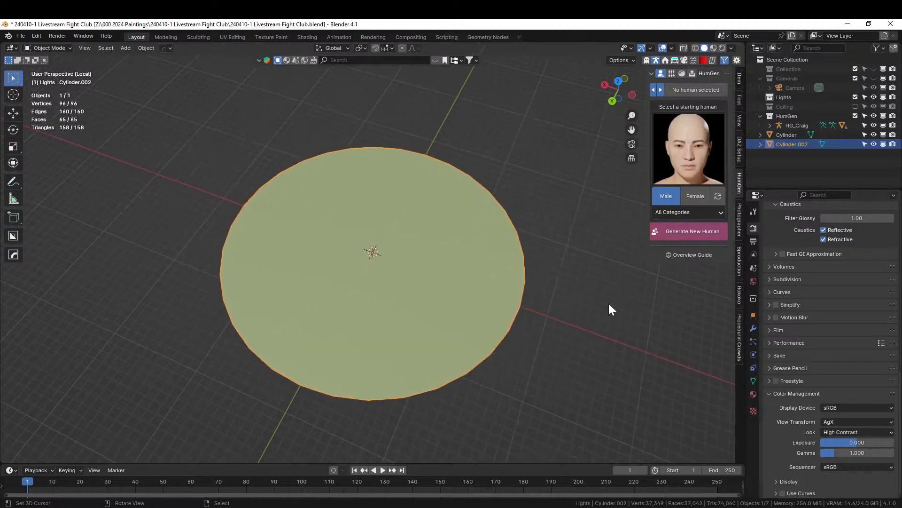
{"action": "left_click", "coordinate": [713, 60]}
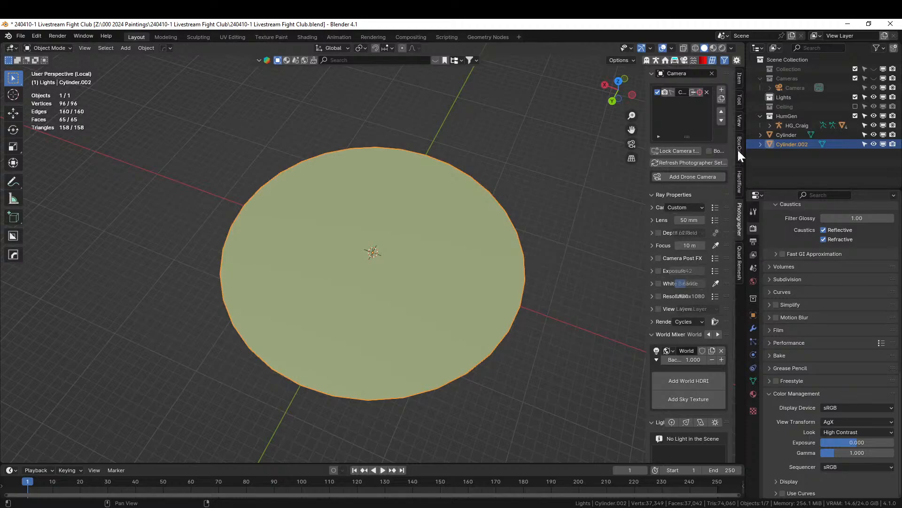
{"action": "left_click", "coordinate": [740, 262]}
{"action": "left_click", "coordinate": [689, 104]}
{"action": "type", "text": "250"}
{"action": "key", "text": "Return"}
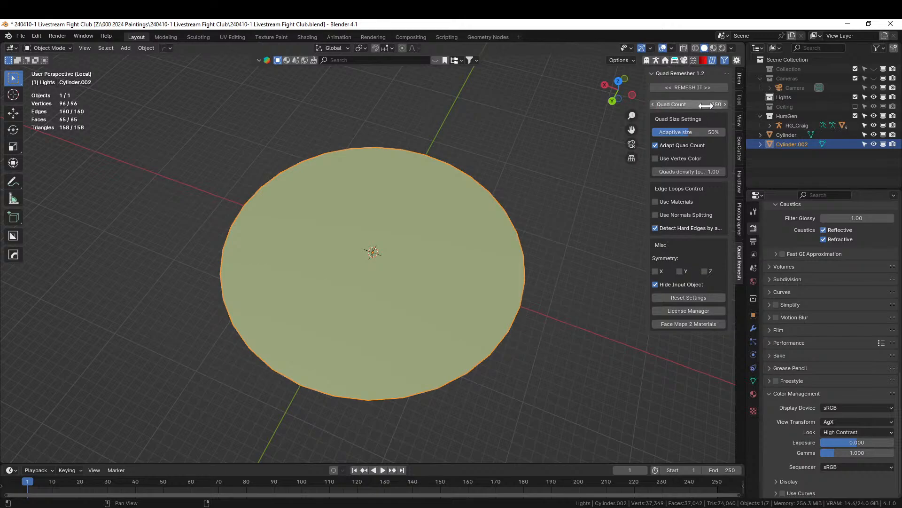
{"action": "left_click", "coordinate": [672, 91]}
Select all faces of the remeshed floor, return to Object Mode and exit the isolated view
{"action": "key", "text": "Tab"}
{"action": "left_click", "coordinate": [419, 237]}
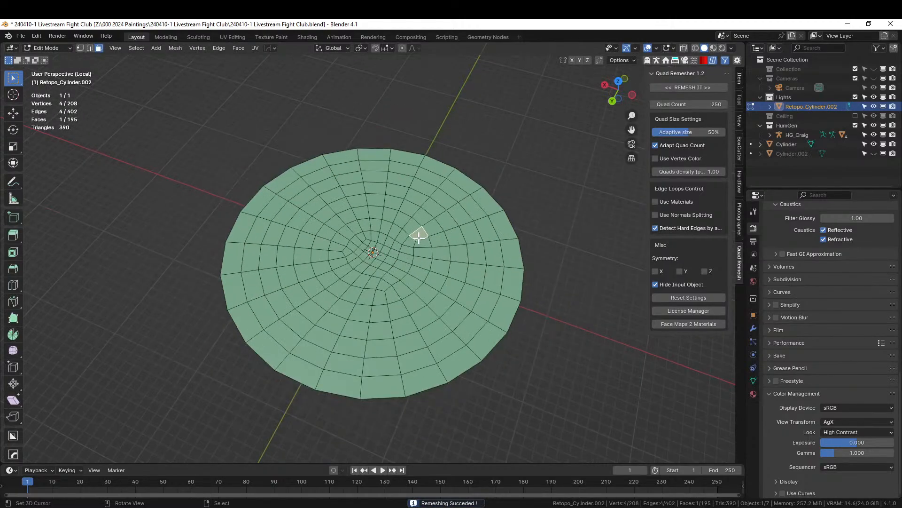
{"action": "key", "text": "a"}
{"action": "key", "text": "Tab"}
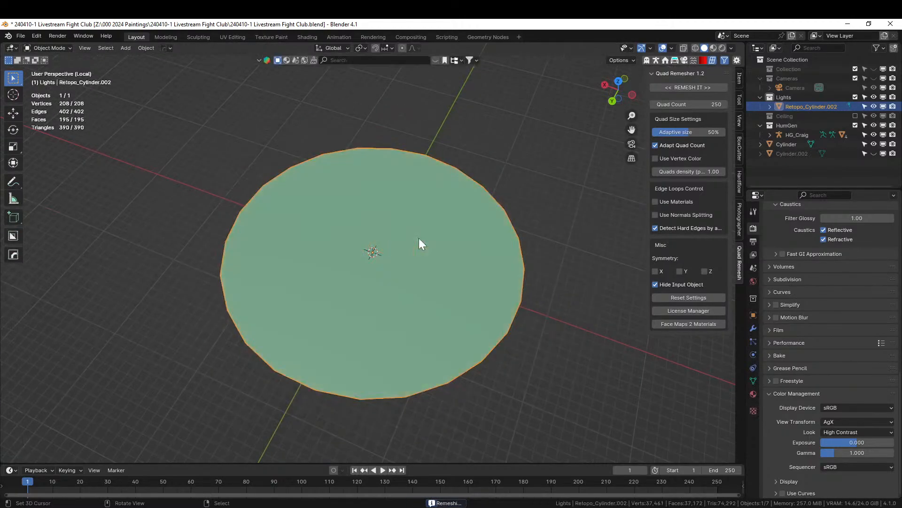
{"action": "key", "text": "KP_Divide"}
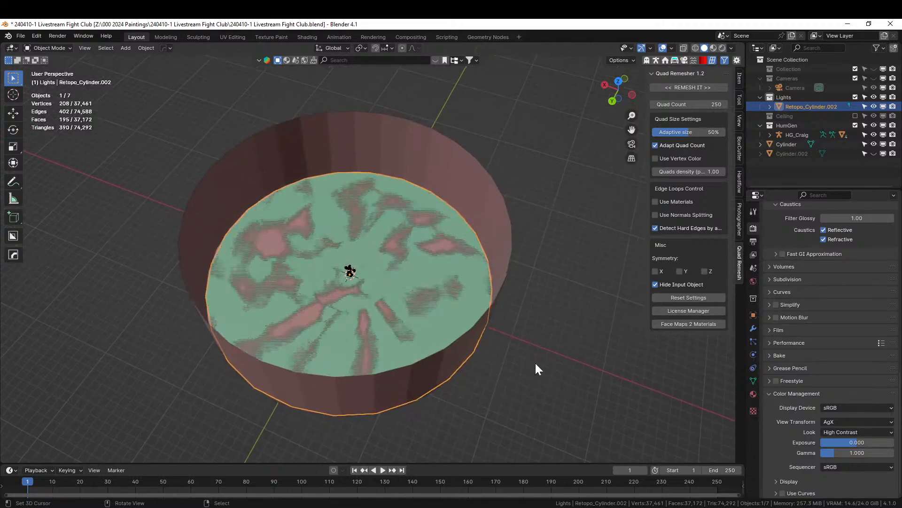
Scale the remeshed floor up by about 1.064 so it extends past the wall, and apply its rotation and scale
{"action": "key", "text": "s"}
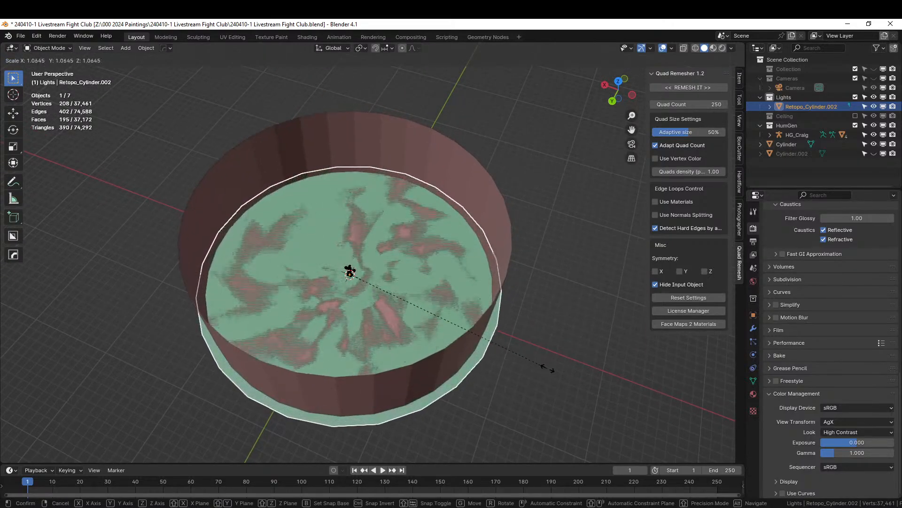
{"action": "left_click", "coordinate": [548, 369]}
{"action": "key", "text": "ctrl+a"}
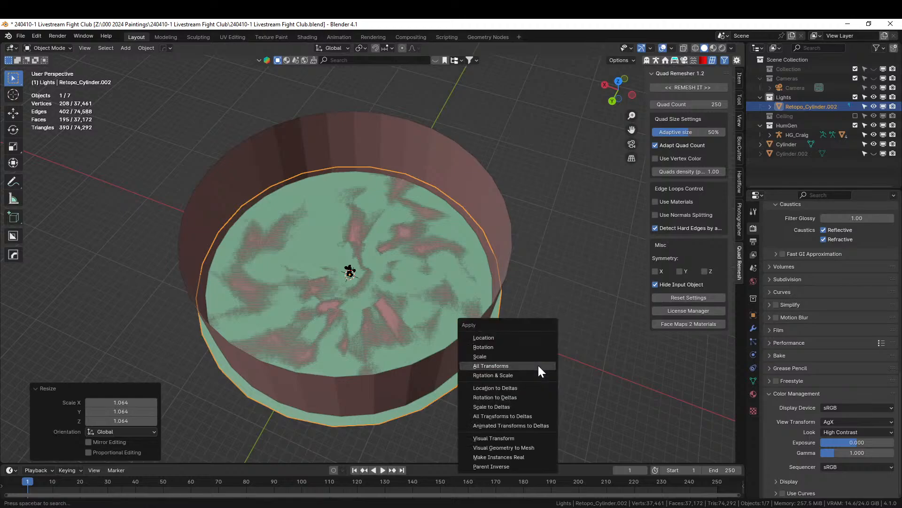
{"action": "left_click", "coordinate": [514, 375]}
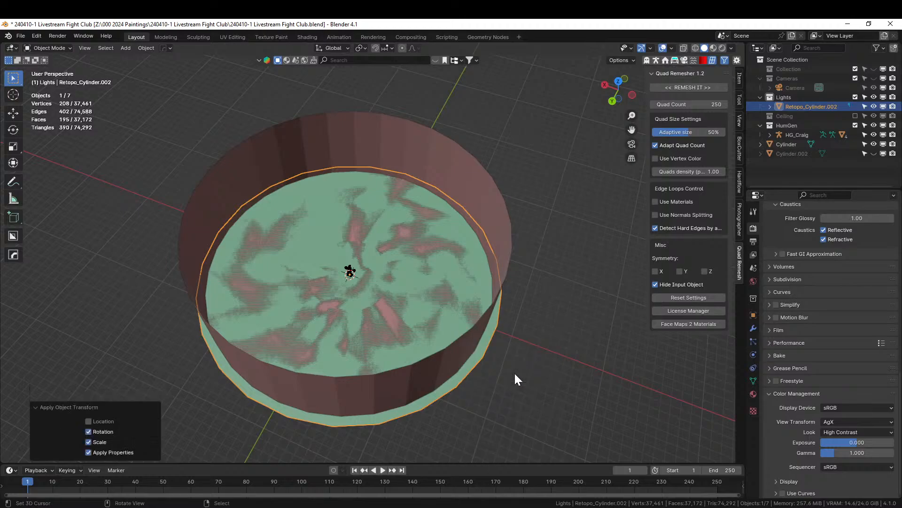
Apply a Random Flow Quick Displacement with a strength of 1 to all faces of the remeshed floor
{"action": "middle_click_drag", "start_coordinate": [487, 368], "coordinate": [464, 357]}
{"action": "key", "text": "Tab"}
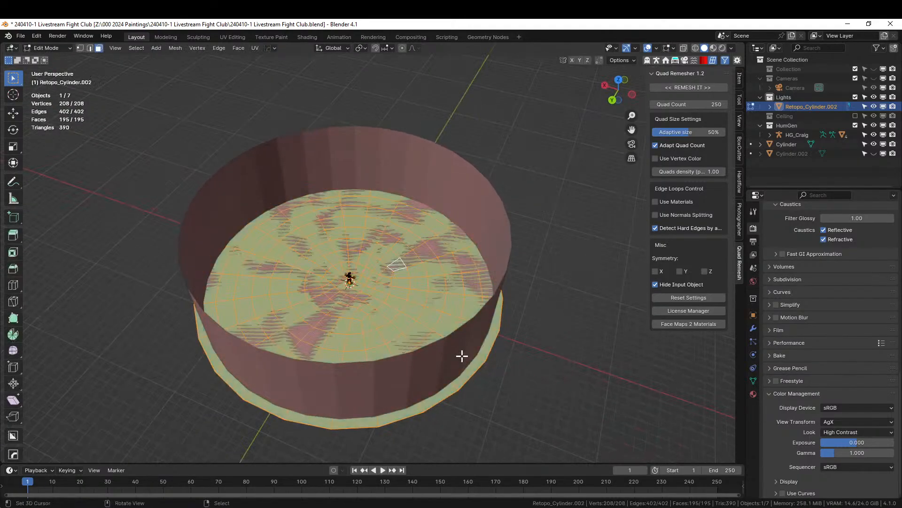
{"action": "key", "text": "Tab"}
{"action": "key", "text": "shift+q"}
{"action": "mouse_move", "coordinate": [462, 357]}
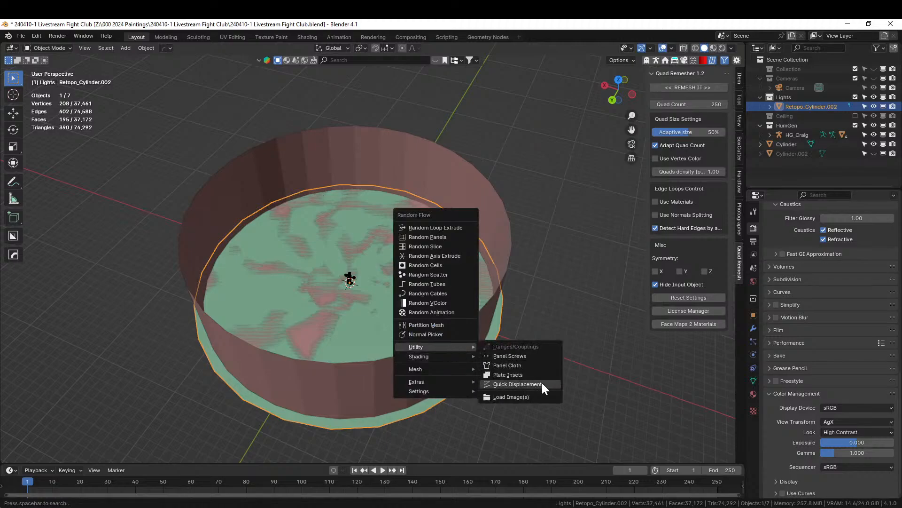
{"action": "left_click", "coordinate": [542, 383]}
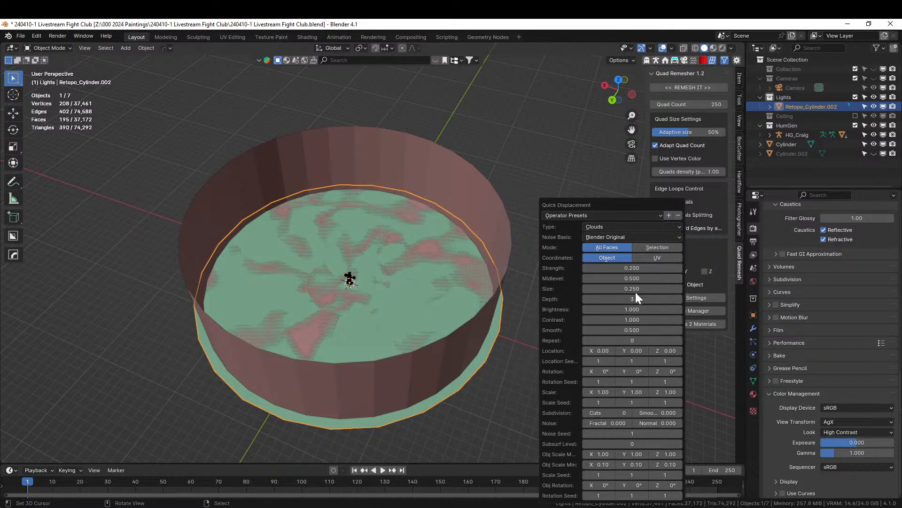
{"action": "left_click", "coordinate": [626, 267]}
{"action": "type", "text": "1"}
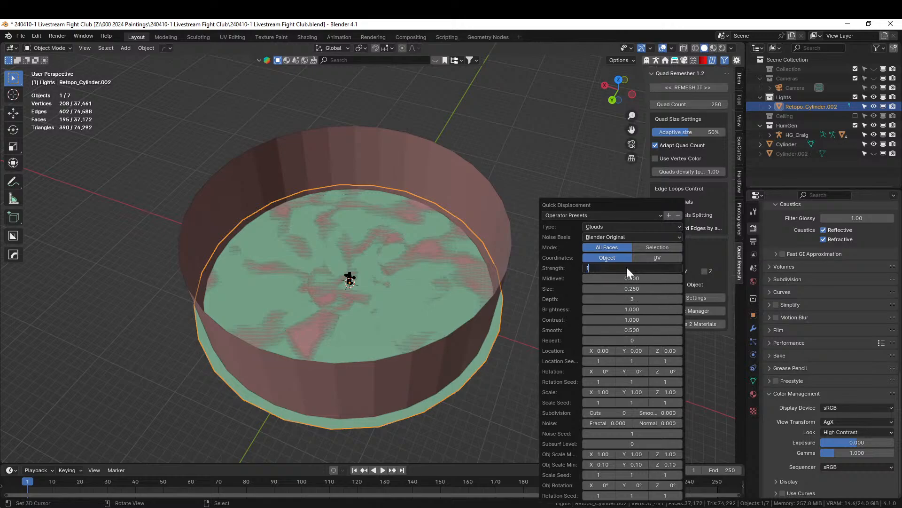
{"action": "key", "text": "Return"}
{"action": "middle_click_drag", "start_coordinate": [328, 284], "coordinate": [349, 263]}
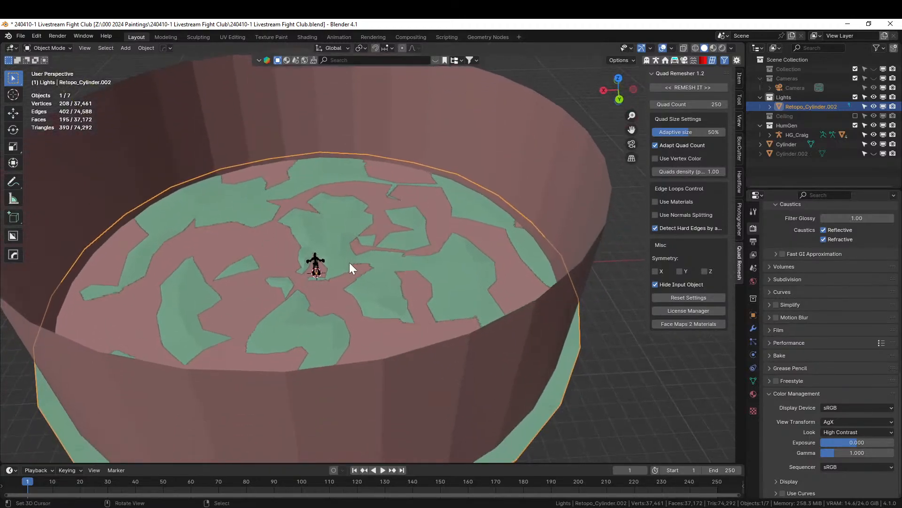
Apply a second Quick Displacement to the floor with one subdivision cut and a strength of 0.75
{"action": "key", "text": "Tab"}
{"action": "key", "text": "Tab"}
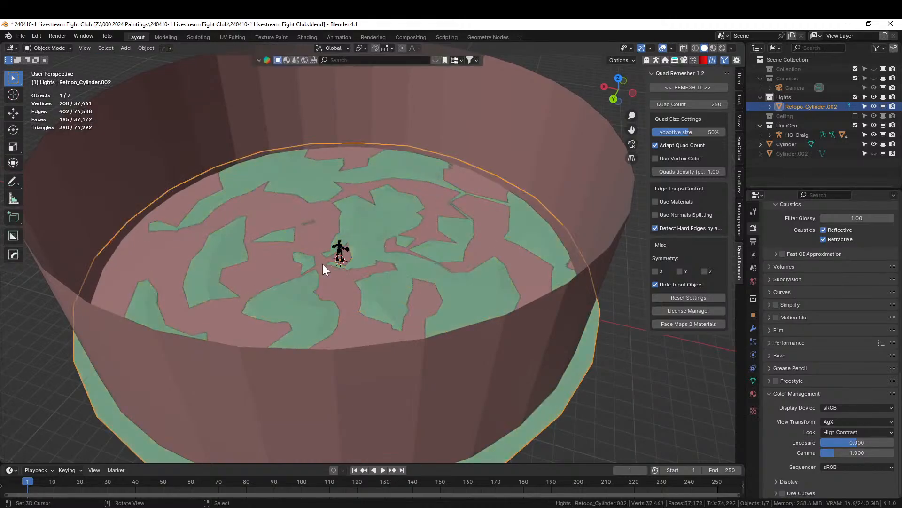
{"action": "key", "text": "shift+v"}
{"action": "mouse_move", "coordinate": [323, 264]}
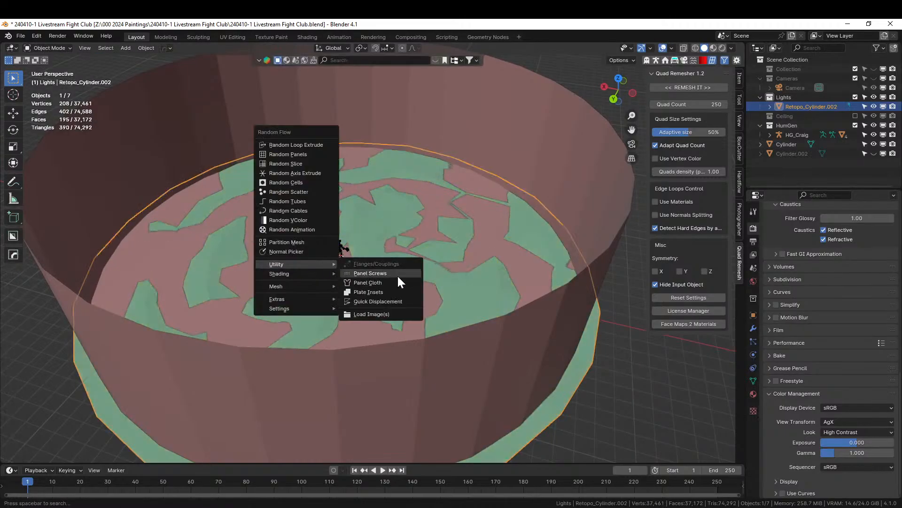
{"action": "left_click", "coordinate": [399, 301]}
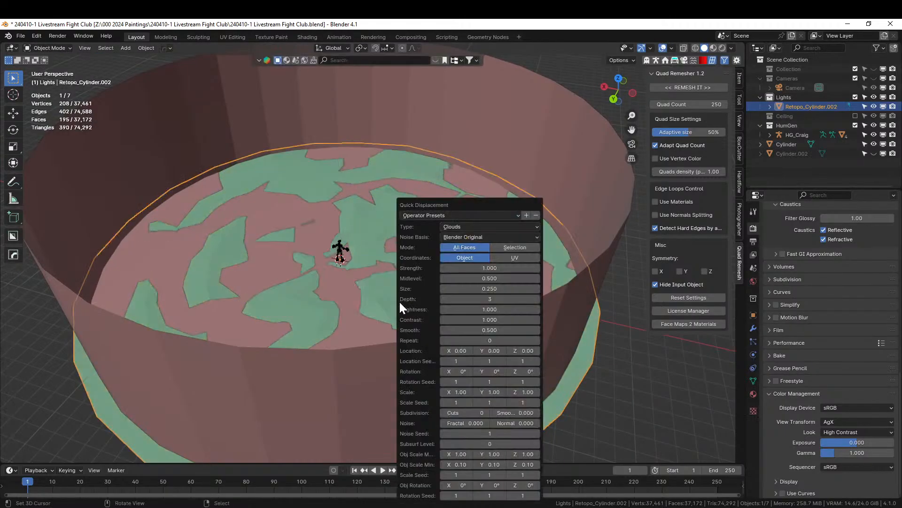
{"action": "left_click", "coordinate": [508, 268]}
{"action": "type", "text": ".5"}
{"action": "key", "text": "Return"}
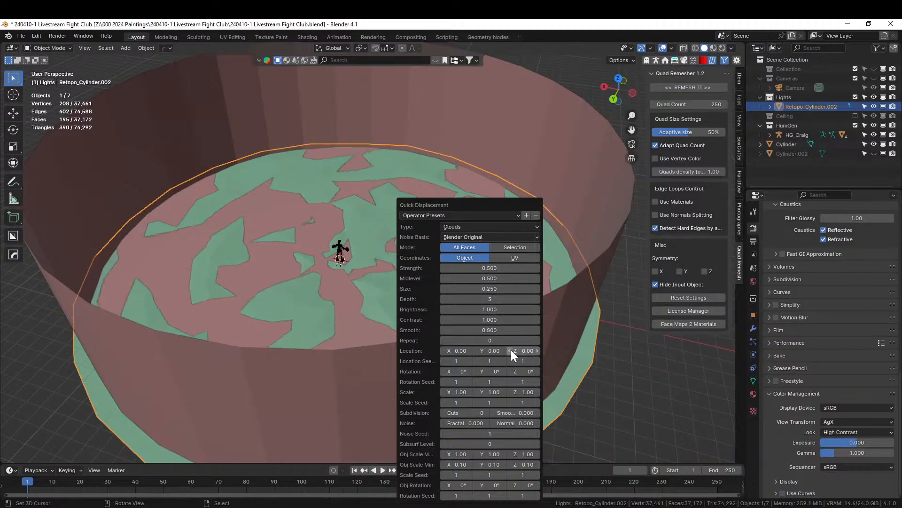
{"action": "left_click", "coordinate": [488, 412]}
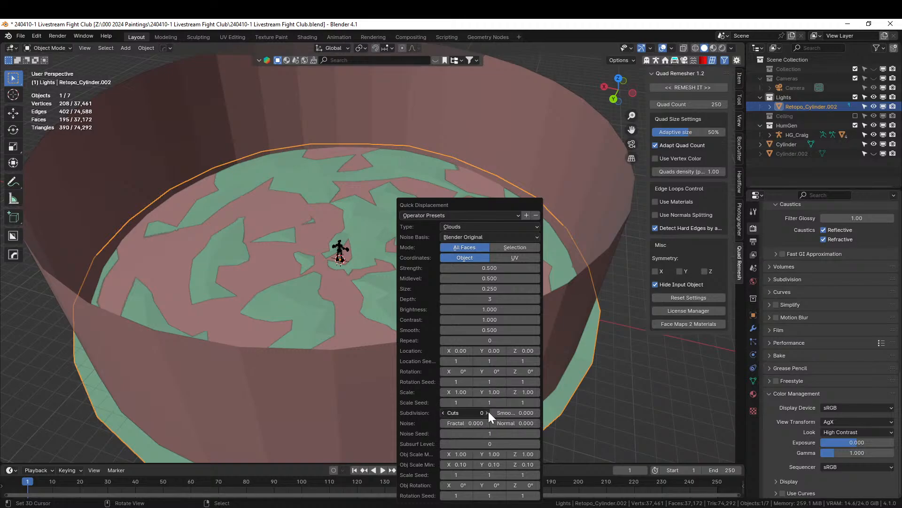
{"action": "left_click", "coordinate": [486, 268]}
{"action": "type", "text": ".75"}
{"action": "key", "text": "Return"}
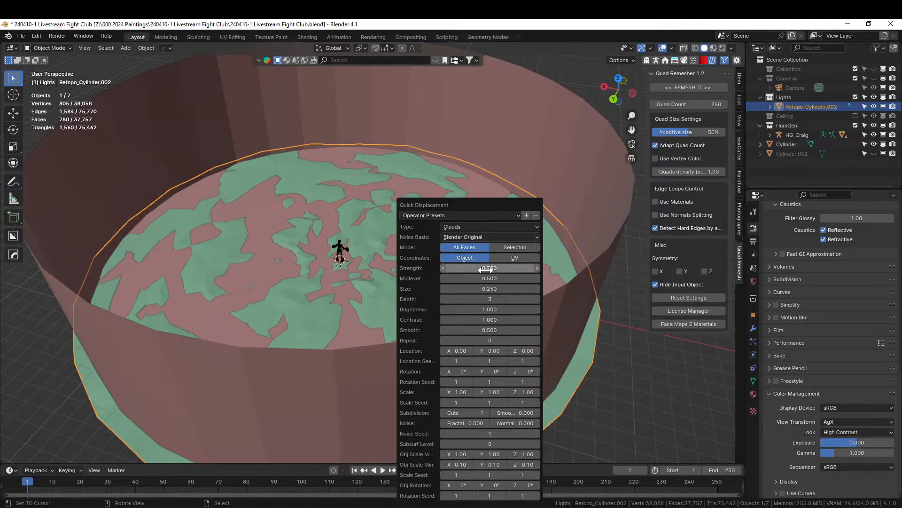
Apply a third Quick Displacement to the floor with a strength of 0.5 and one subdivision cut
{"action": "key", "text": "Tab"}
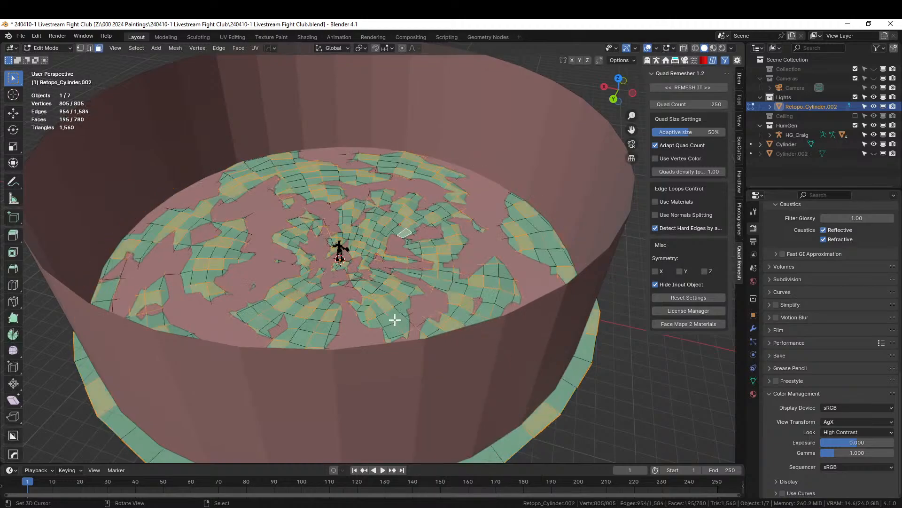
{"action": "key", "text": "Tab"}
{"action": "key", "text": "shift+v"}
{"action": "mouse_move", "coordinate": [395, 320]}
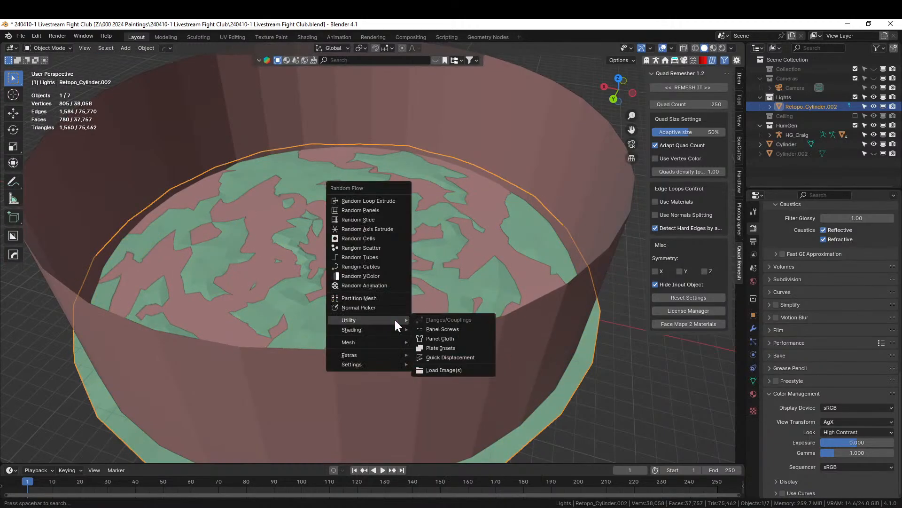
{"action": "left_click", "coordinate": [469, 357]}
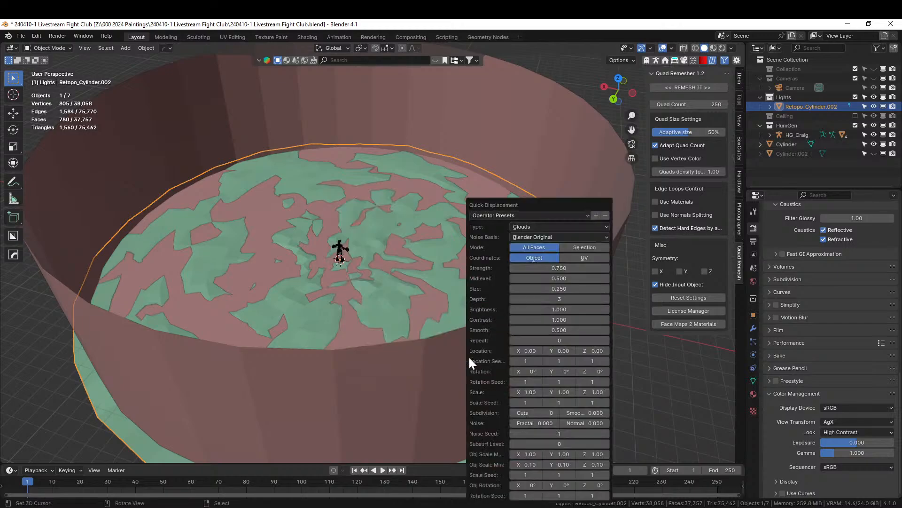
{"action": "left_click", "coordinate": [559, 267]}
{"action": "type", "text": ".5"}
{"action": "key", "text": "Return"}
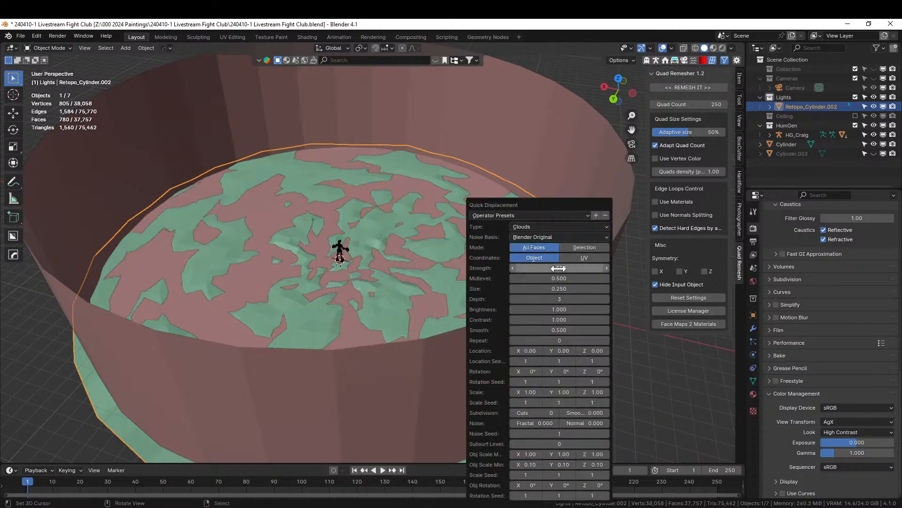
{"action": "left_click", "coordinate": [555, 411]}
Apply a fourth Quick Displacement to the floor with a strength of 0.25 and one subdivision cut
{"action": "scroll", "coordinate": [369, 283], "scroll_direction": "up", "scroll_amount": 3}
{"action": "middle_click_drag", "start_coordinate": [408, 292], "coordinate": [431, 273]}
{"action": "key", "text": "Tab"}
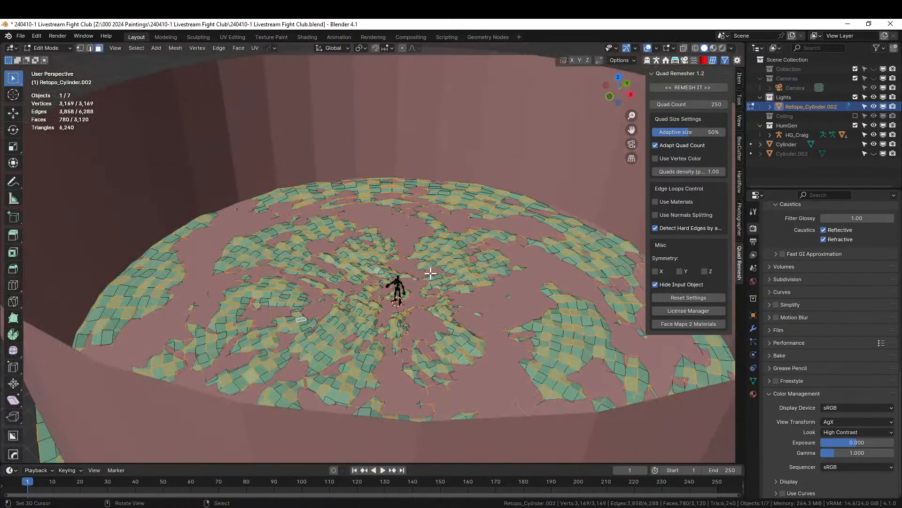
{"action": "key", "text": "Tab"}
{"action": "key", "text": "shift+alt+q"}
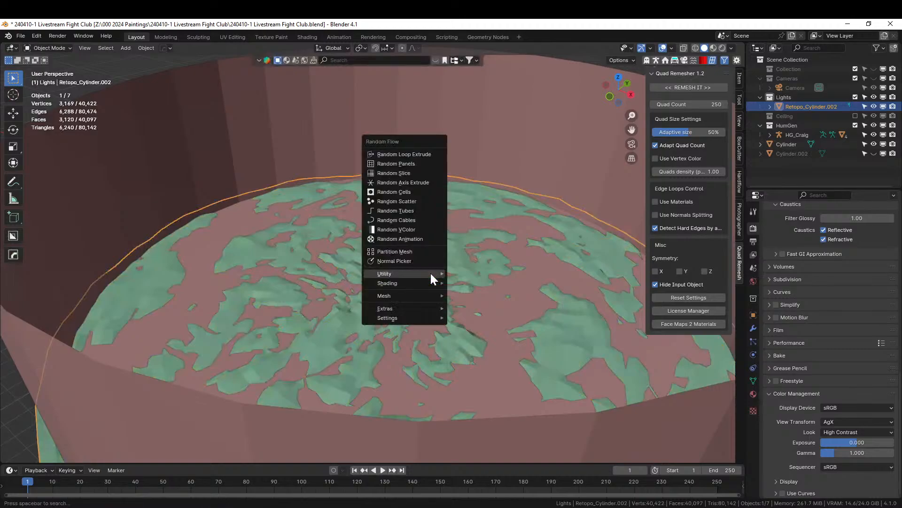
{"action": "mouse_move", "coordinate": [431, 272]}
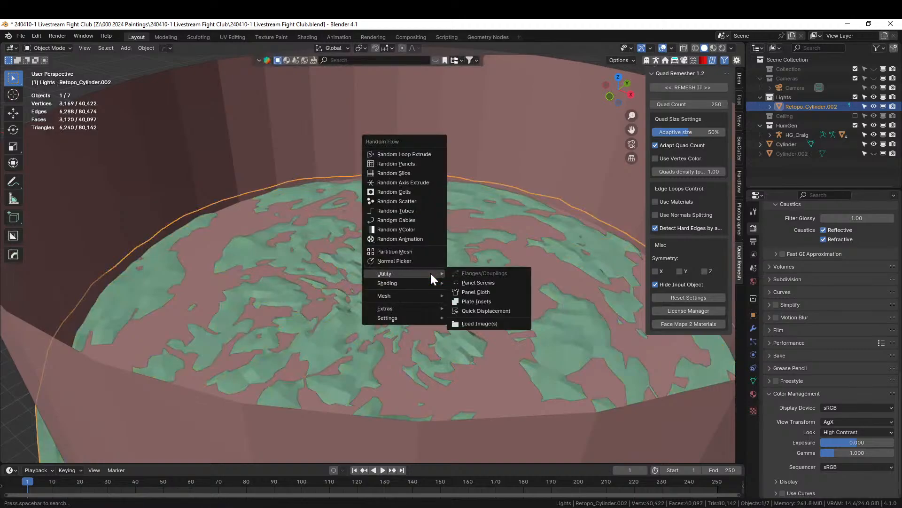
{"action": "left_click", "coordinate": [493, 310]}
{"action": "left_click", "coordinate": [589, 268]}
{"action": "key", "text": "BackSpace"}
{"action": "type", "text": ".25"}
{"action": "key", "text": "Return"}
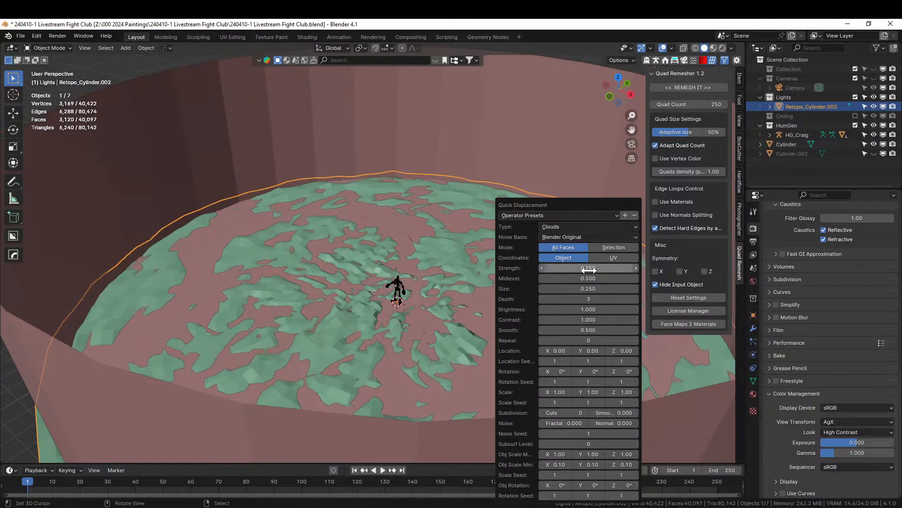
{"action": "left_click", "coordinate": [586, 414]}
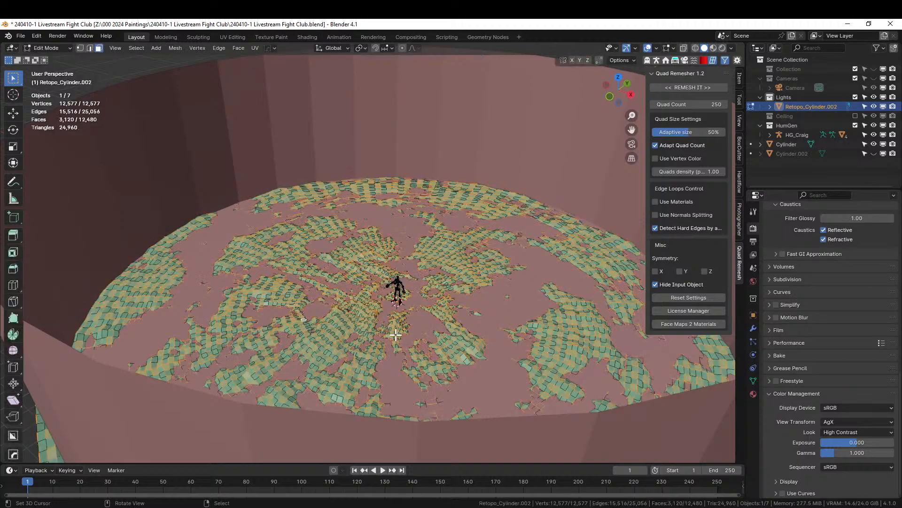
Isolate the displaced floor, add a level 1 Subdivision modifier to it and apply the modifier
{"action": "middle_click_drag", "start_coordinate": [396, 335], "coordinate": [122, 369]}
{"action": "key", "text": "KP_Divide"}
{"action": "scroll", "coordinate": [306, 331], "scroll_direction": "up", "scroll_amount": 5}
{"action": "key", "text": "ctrl+1"}
{"action": "middle_click_drag", "start_coordinate": [351, 323], "coordinate": [220, 307]}
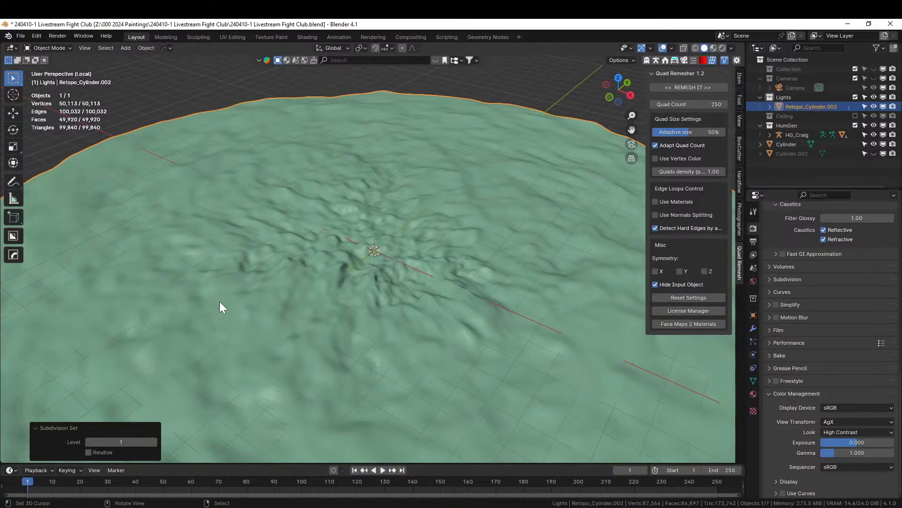
{"action": "left_click", "coordinate": [753, 329]}
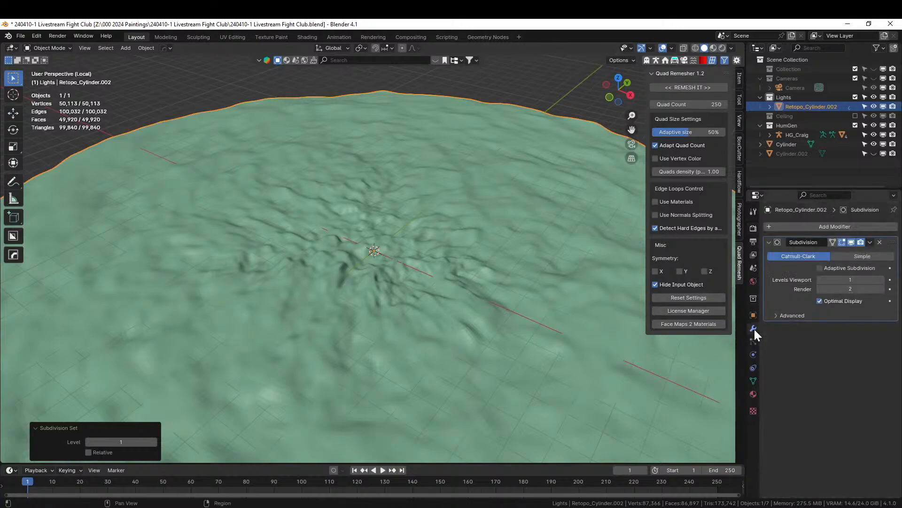
{"action": "key", "text": "ctrl+a"}
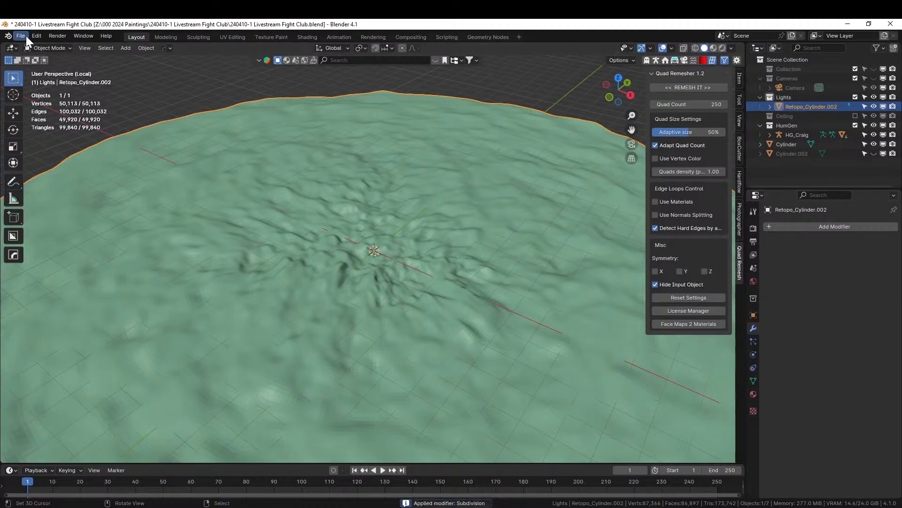
In Sculpt Mode, smooth the rough bumps around the centre of the floor with a brush radius of 168 px
{"action": "left_click", "coordinate": [41, 47]}
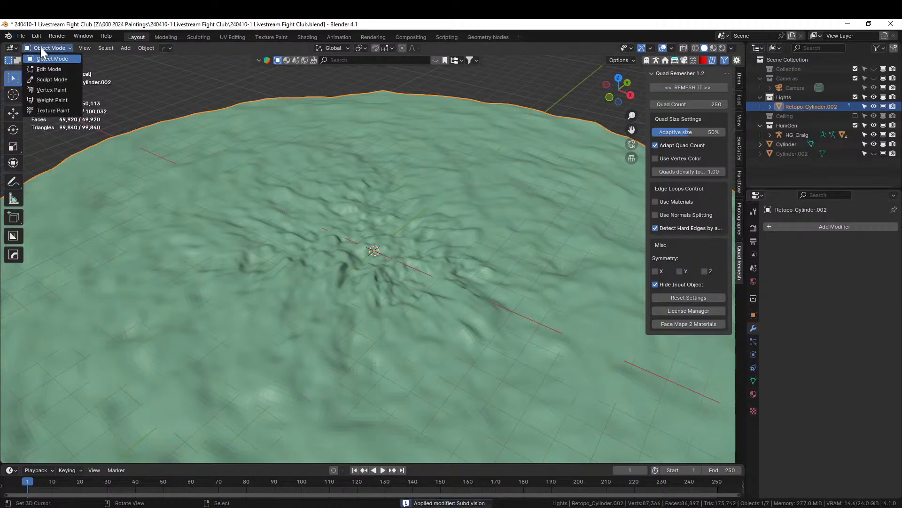
{"action": "left_click", "coordinate": [62, 81]}
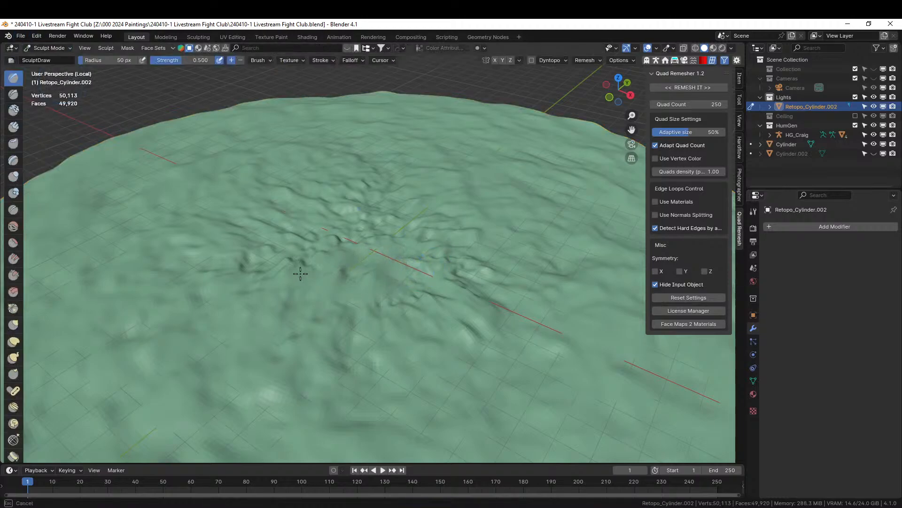
{"action": "key", "text": "bracketright"}
{"action": "key", "text": "bracketright"}
{"action": "key", "text": "bracketright"}
{"action": "key", "text": "bracketright"}
{"action": "key", "text": "bracketright"}
{"action": "key", "text": "bracketright"}
{"action": "key", "text": "bracketright"}
{"action": "key", "text": "bracketright"}
{"action": "key", "text": "bracketright"}
{"action": "key", "text": "bracketright"}
{"action": "key", "text": "bracketright"}
{"action": "key", "text": "bracketright"}
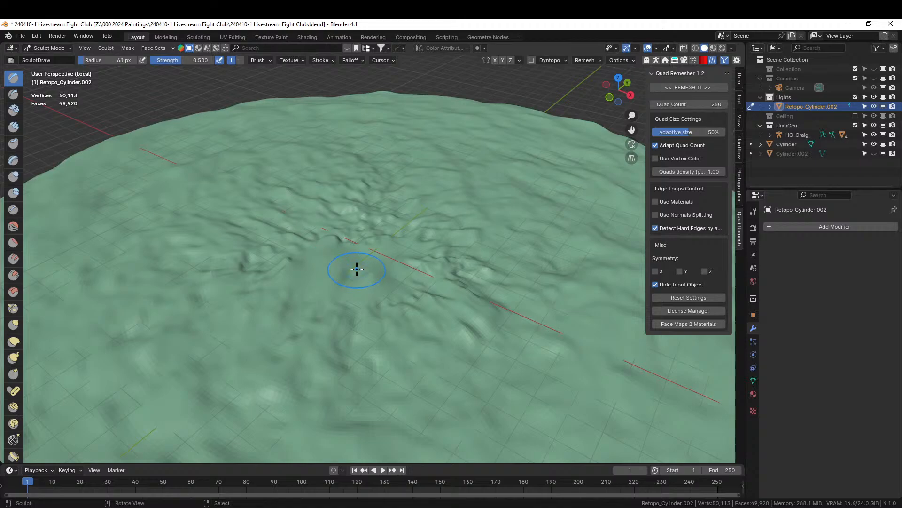
{"action": "mouse_move", "coordinate": [422, 266]}
{"action": "left_mouse_down", "text": "shift"}
{"action": "mouse_move", "coordinate": [333, 248]}
{"action": "mouse_move", "coordinate": [393, 228]}
{"action": "mouse_move", "coordinate": [331, 313]}
{"action": "mouse_move", "coordinate": [366, 219]}
{"action": "left_mouse_up", "text": "shift"}
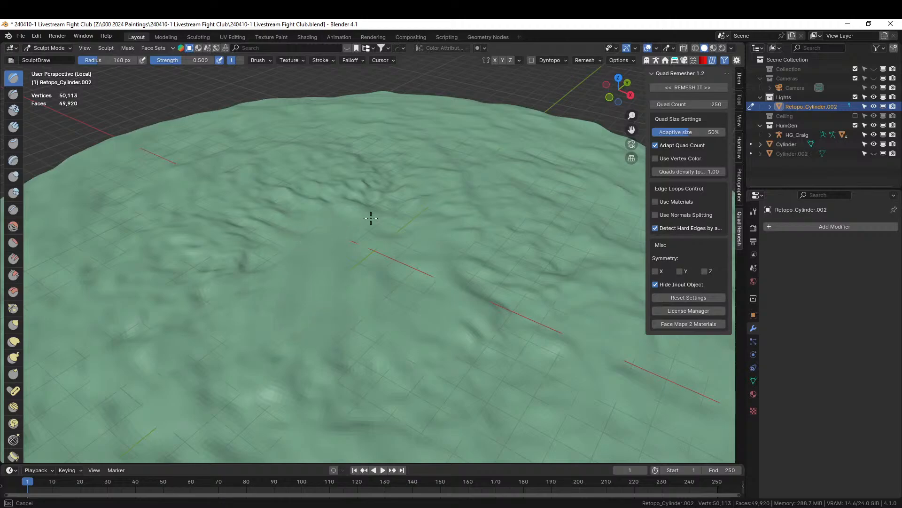
{"action": "mouse_move", "coordinate": [459, 300]}
{"action": "left_mouse_down", "text": "shift"}
{"action": "mouse_move", "coordinate": [333, 216]}
{"action": "mouse_move", "coordinate": [292, 216]}
{"action": "mouse_move", "coordinate": [389, 280]}
{"action": "mouse_move", "coordinate": [206, 306]}
{"action": "mouse_move", "coordinate": [395, 367]}
{"action": "left_mouse_up", "text": "shift"}
{"action": "mouse_move", "coordinate": [462, 243]}
{"action": "left_mouse_down", "text": "shift"}
{"action": "mouse_move", "coordinate": [322, 190]}
{"action": "mouse_move", "coordinate": [512, 298]}
{"action": "mouse_move", "coordinate": [416, 246]}
{"action": "mouse_move", "coordinate": [402, 272]}
{"action": "left_mouse_up", "text": "shift"}
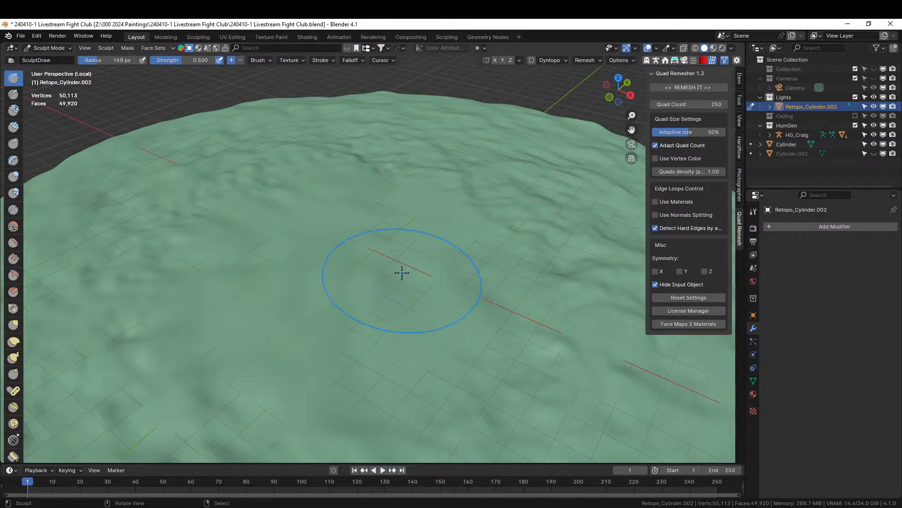
Leave the isolated view of the floor and return it to Object Mode inside the full room
{"action": "key", "text": "KP_Divide"}
{"action": "middle_click_drag", "start_coordinate": [402, 272], "coordinate": [329, 261]}
{"action": "left_click", "coordinate": [49, 48]}
{"action": "left_click", "coordinate": [56, 57]}
{"action": "middle_click_drag", "start_coordinate": [340, 258], "coordinate": [346, 281]}
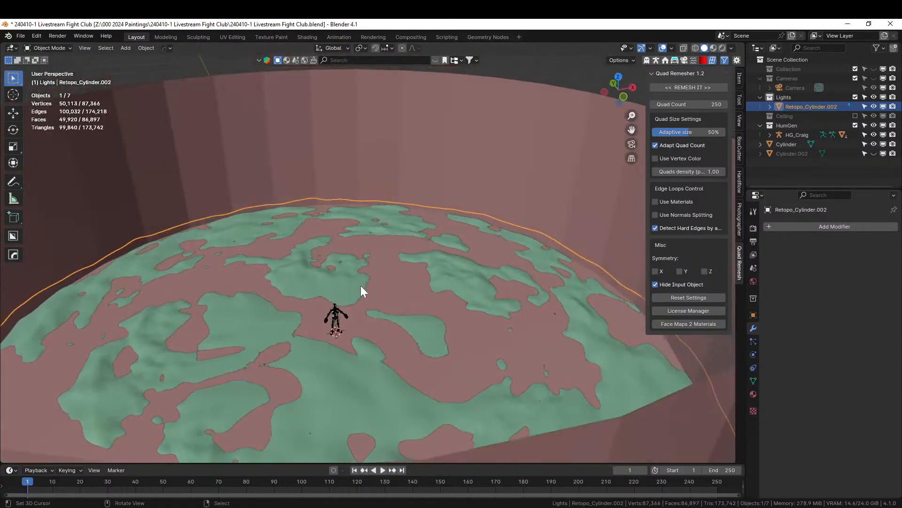
Move the sculpted floor about 0.14 m in X, 0.17 m in Y and 0.39 m up in Z, and save the file
{"action": "key", "text": "g"}
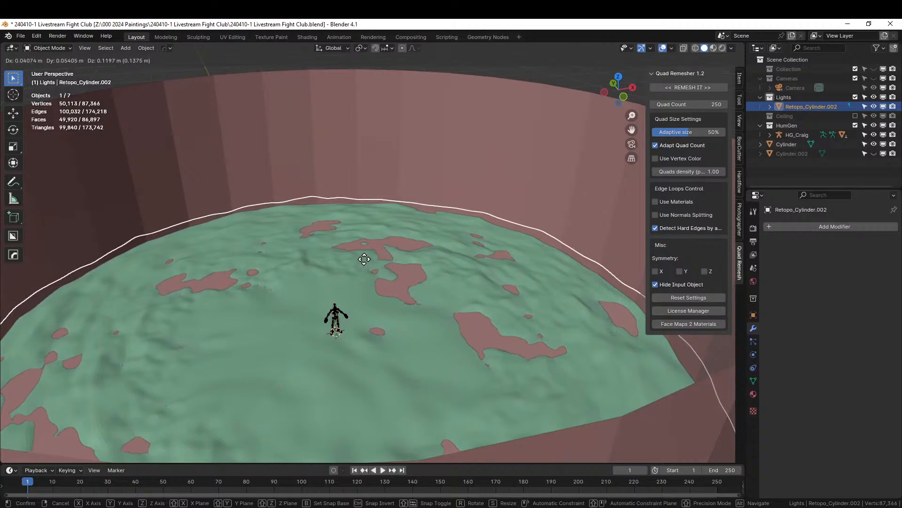
{"action": "left_click", "coordinate": [373, 201]}
{"action": "middle_click_drag", "start_coordinate": [373, 201], "coordinate": [328, 275]}
{"action": "scroll", "coordinate": [326, 227], "scroll_direction": "down", "scroll_amount": 5}
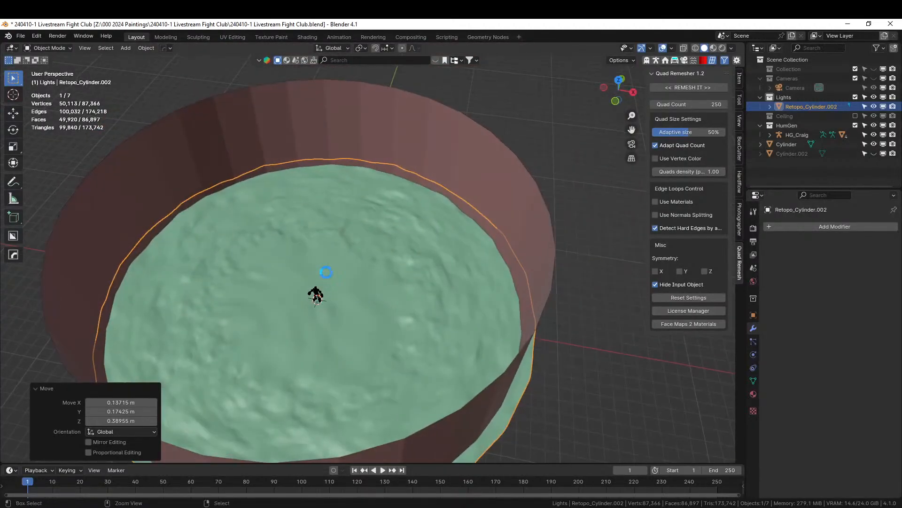
{"action": "key", "text": "ctrl+s"}
Isolate the cylindrical room and examine its wall and floor topology in Edit Mode, returning to the full scene in Object Mode
{"action": "middle_click_drag", "start_coordinate": [484, 276], "coordinate": [443, 350]}
{"action": "scroll", "coordinate": [534, 275], "scroll_direction": "down", "scroll_amount": 2}
{"action": "scroll", "coordinate": [534, 275], "scroll_direction": "up", "scroll_amount": 3}
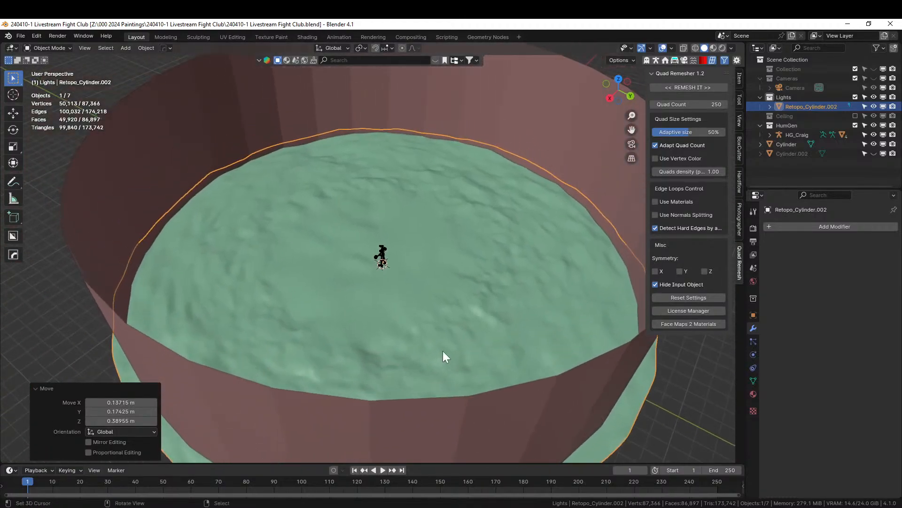
{"action": "left_click", "coordinate": [543, 131]}
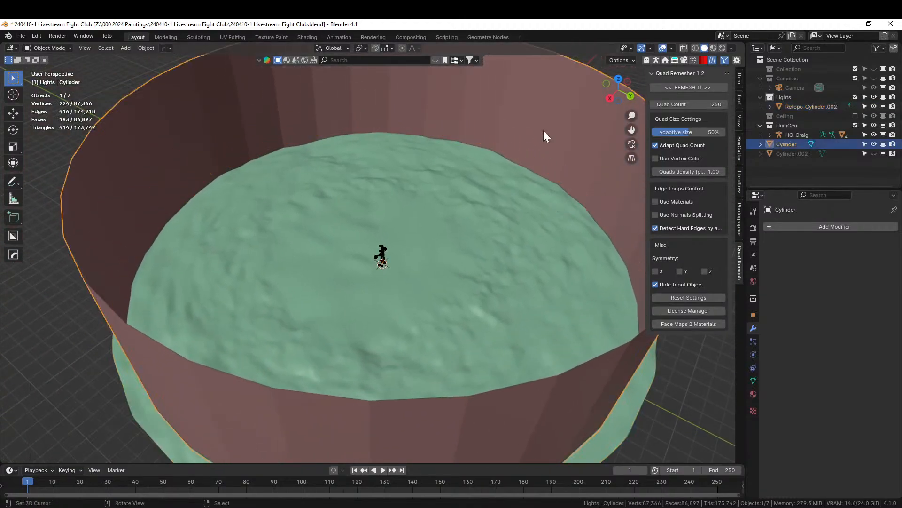
{"action": "key", "text": "KP_Divide"}
{"action": "key", "text": "Tab"}
{"action": "scroll", "coordinate": [543, 131], "scroll_direction": "up", "scroll_amount": 2}
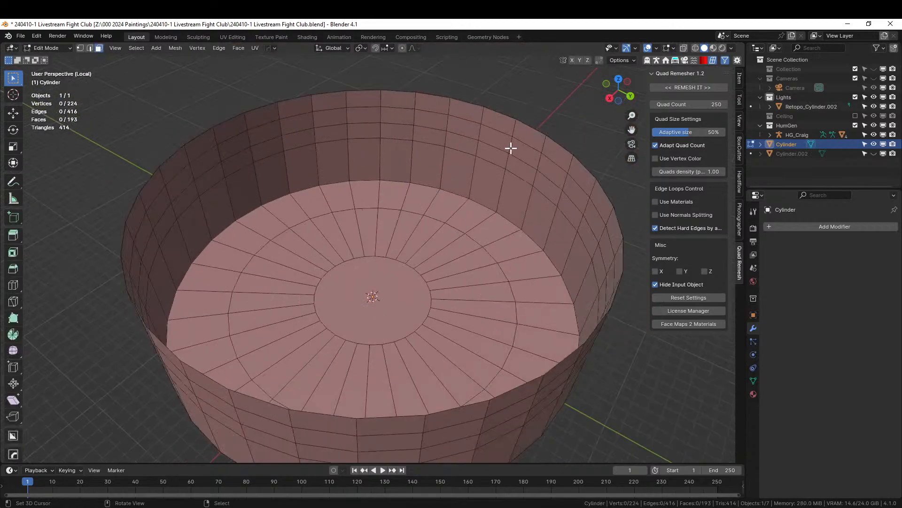
{"action": "scroll", "coordinate": [425, 226], "scroll_direction": "up", "scroll_amount": 2}
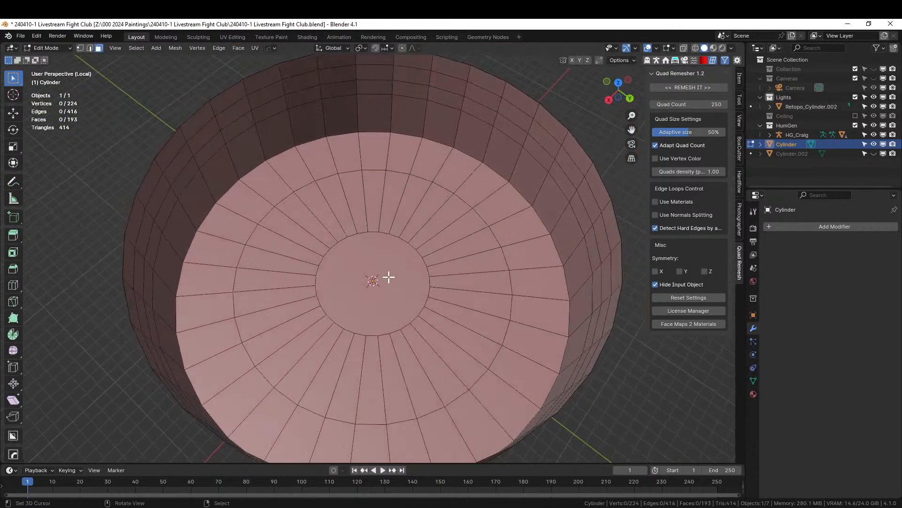
{"action": "key", "text": "Tab"}
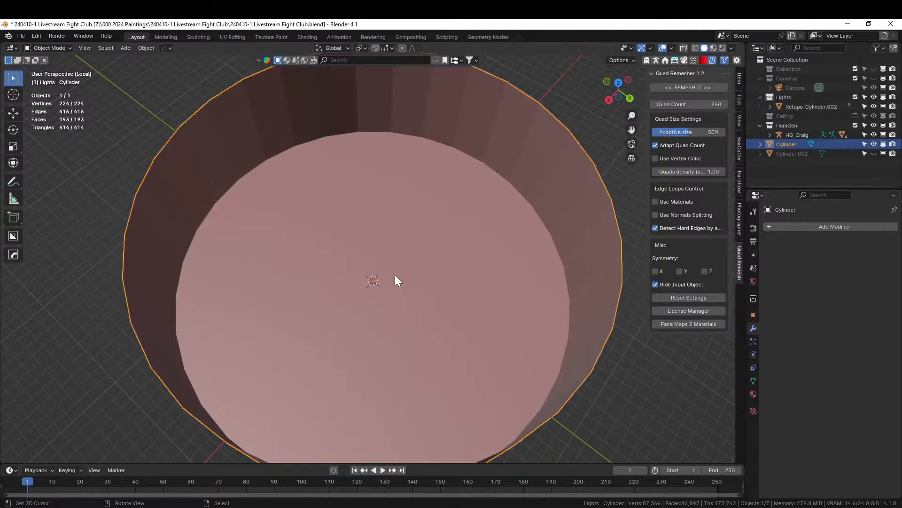
{"action": "key", "text": "KP_Divide"}
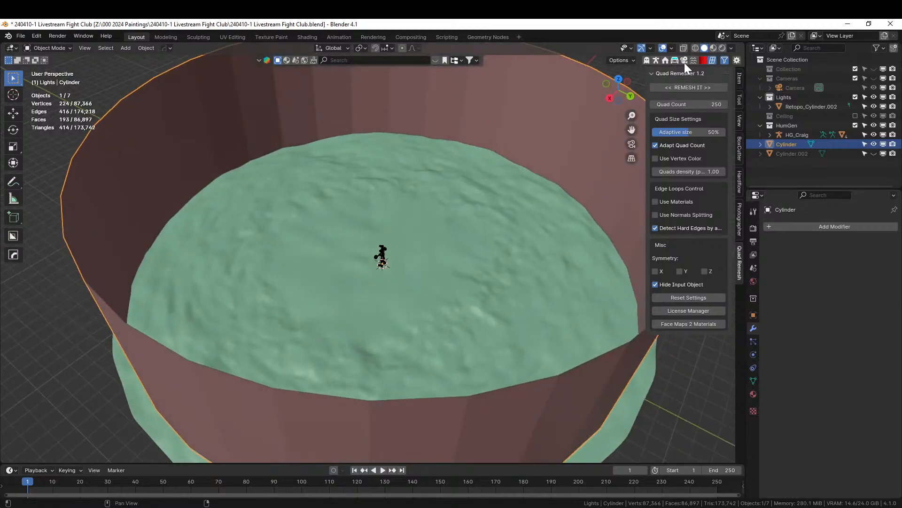
Append the Plastic barrier from the Barriers assets of the URBANIACI library to the scene
{"action": "left_click", "coordinate": [738, 215]}
{"action": "left_click", "coordinate": [739, 207]}
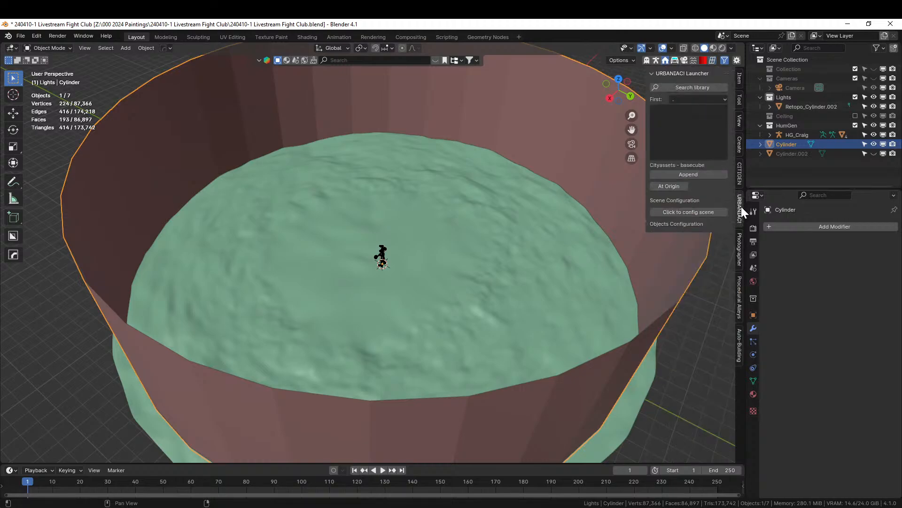
{"action": "left_click", "coordinate": [695, 100]}
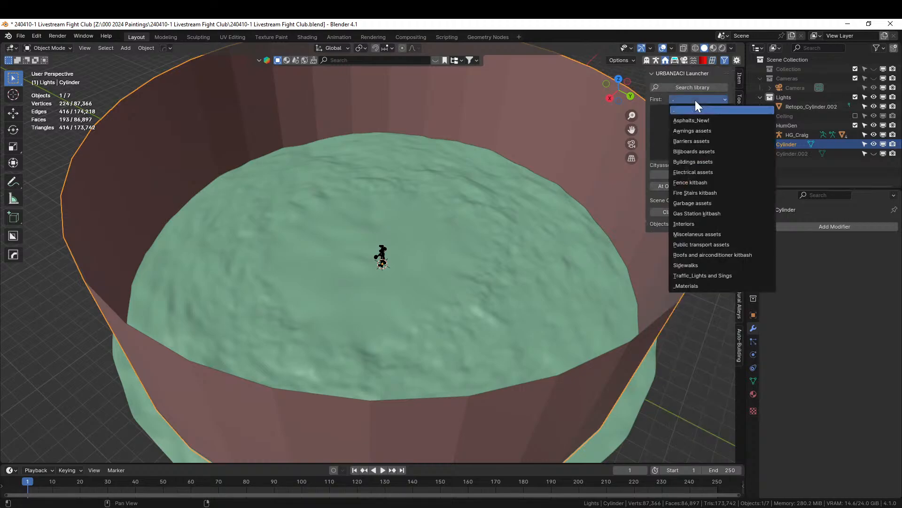
{"action": "left_click", "coordinate": [707, 142]}
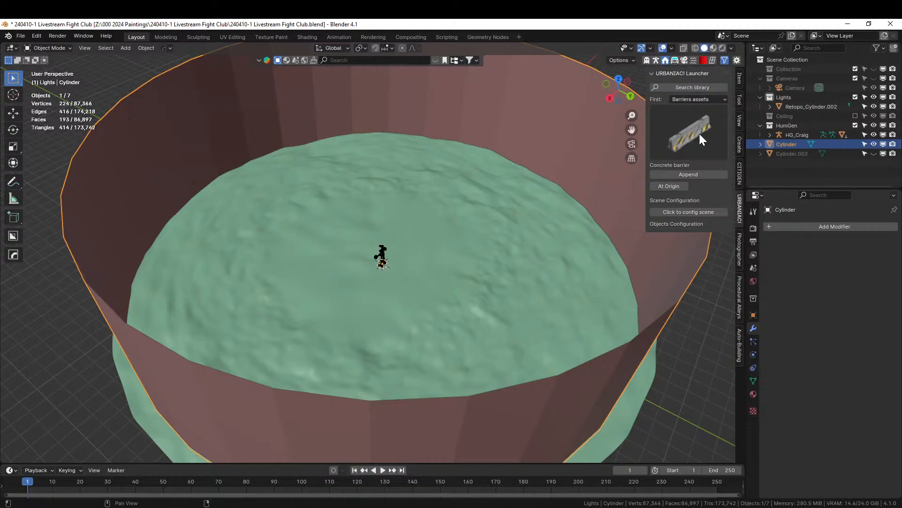
{"action": "left_click", "coordinate": [699, 133]}
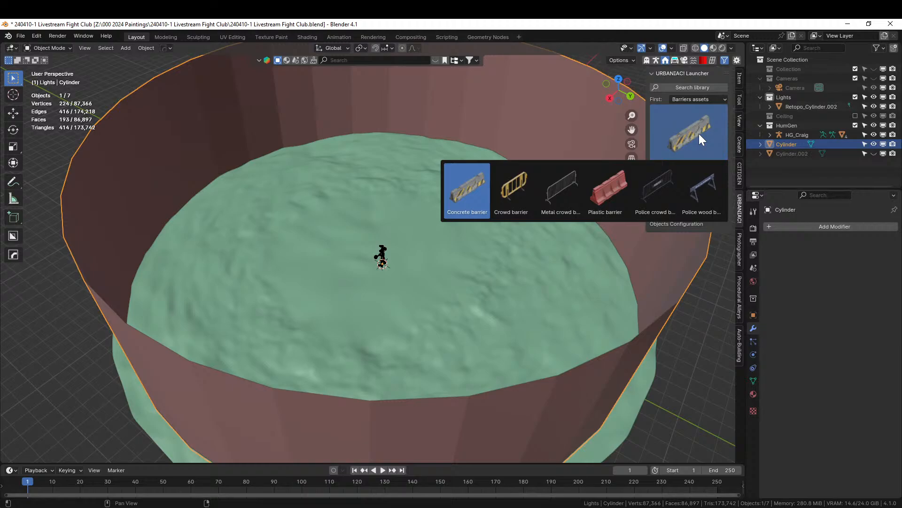
{"action": "left_click", "coordinate": [611, 196]}
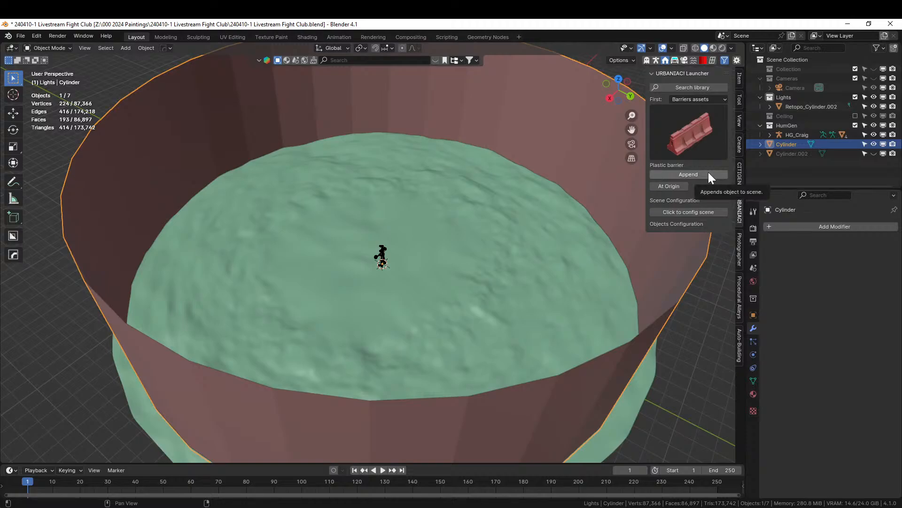
{"action": "left_click", "coordinate": [695, 174]}
{"action": "scroll", "coordinate": [402, 264], "scroll_direction": "up", "scroll_amount": 4}
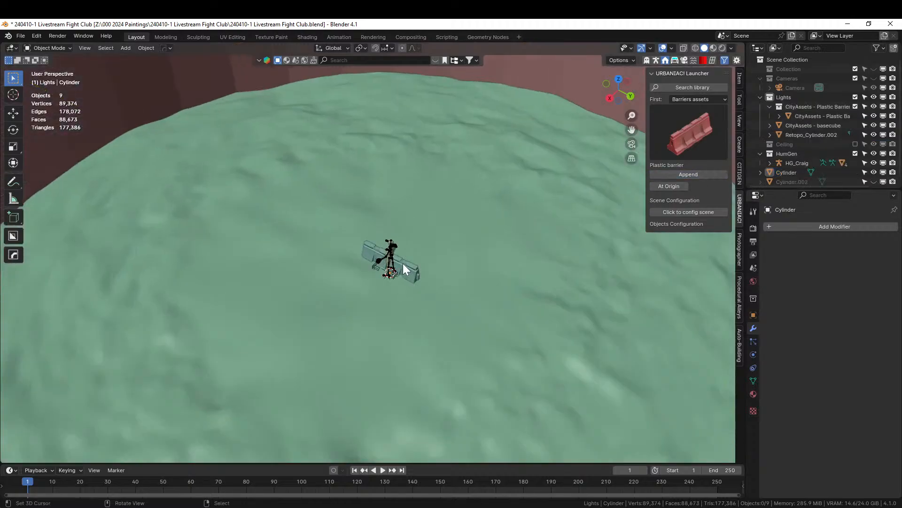
Inspect the plastic barrier from above, hiding the room cylinder and briefly isolating the barrier
{"action": "left_click", "coordinate": [404, 264]}
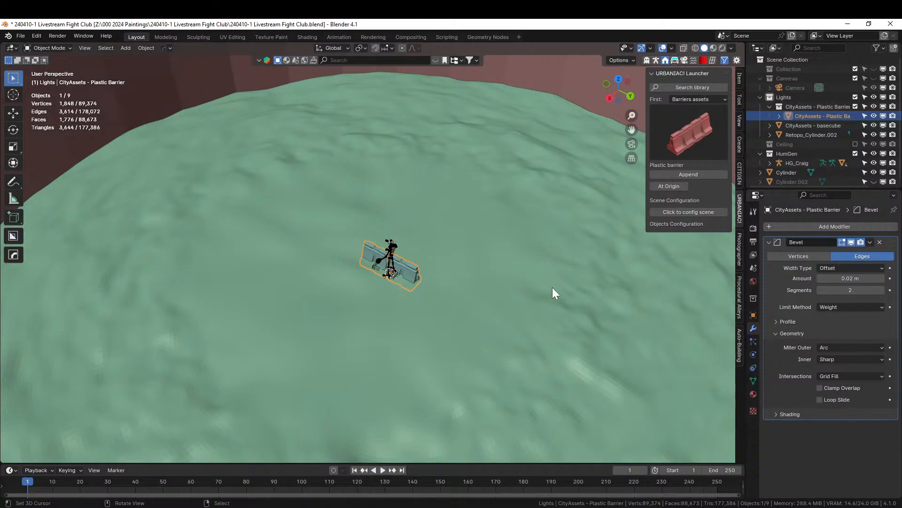
{"action": "key", "text": "KP_7"}
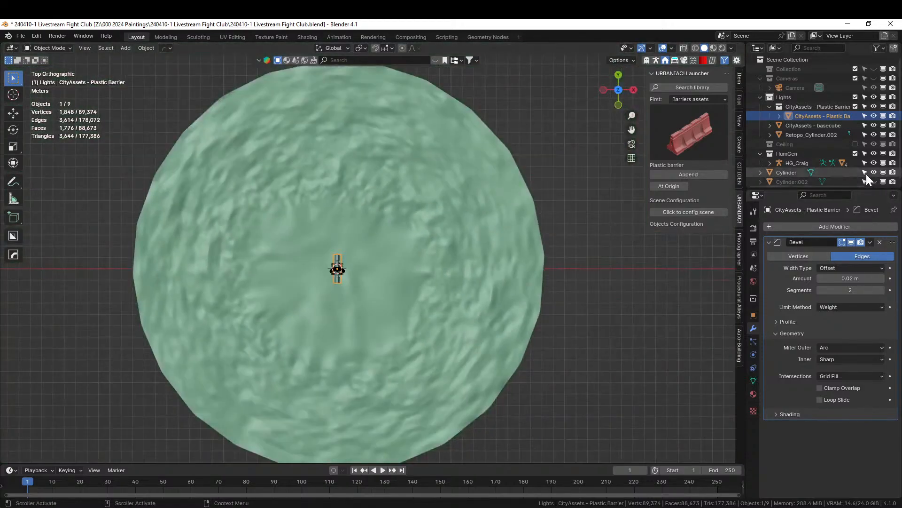
{"action": "left_click", "coordinate": [873, 172]}
{"action": "key", "text": "KP_Divide"}
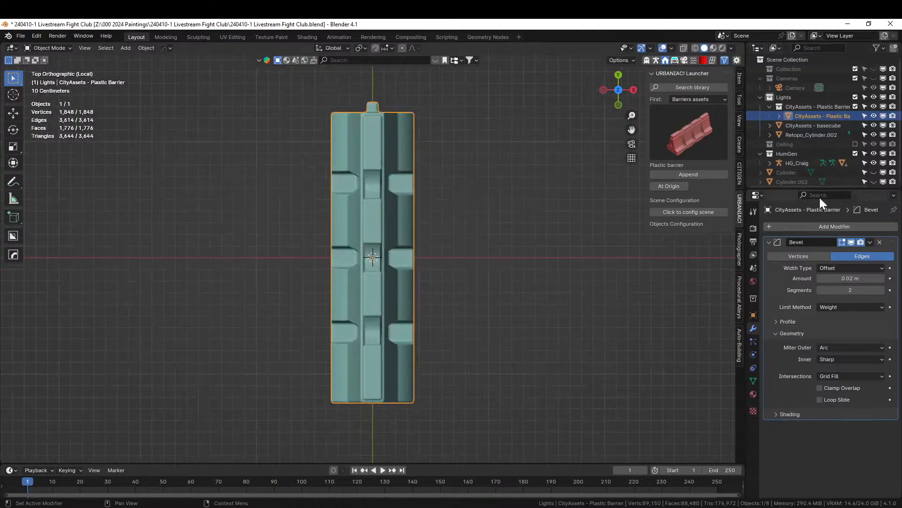
{"action": "key", "text": "KP_Divide"}
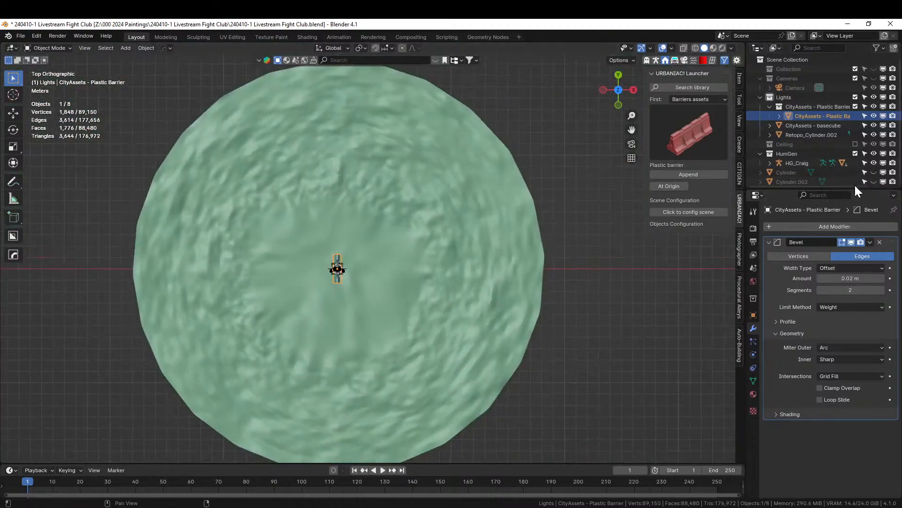
Make the room cylinder and the hidden Cylinder.002 object visible again and select the sculpted floor in perspective view
{"action": "scroll", "coordinate": [867, 178], "scroll_direction": "up", "scroll_amount": 1}
{"action": "left_click_drag", "start_coordinate": [873, 179], "coordinate": [873, 170]}
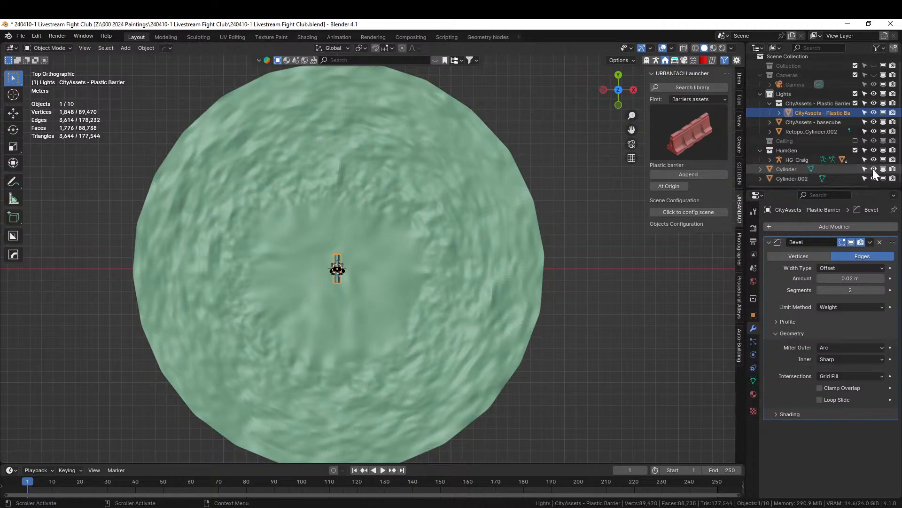
{"action": "key", "text": "KP_Divide"}
{"action": "key", "text": "KP_Divide"}
{"action": "middle_click_drag", "start_coordinate": [407, 224], "coordinate": [415, 254]}
{"action": "left_click", "coordinate": [415, 255]}
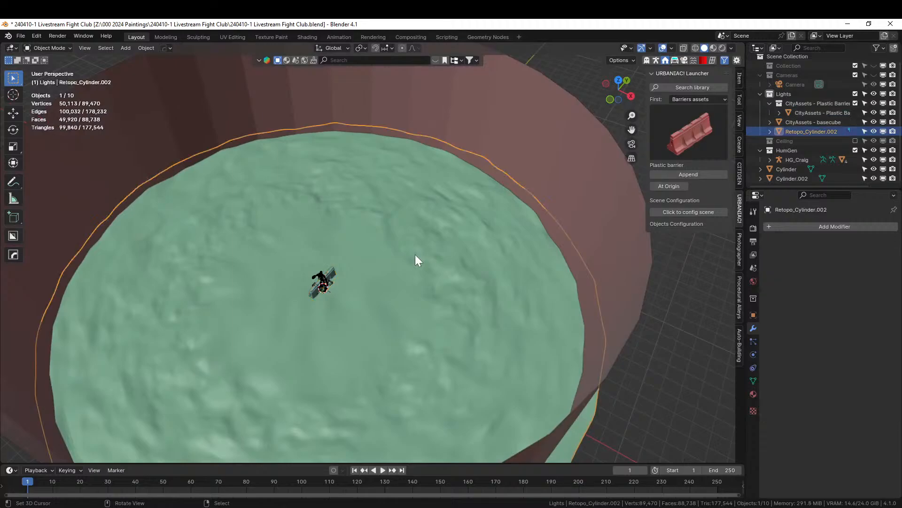
Isolate the leftover flat disc Cylinder.002, delete it and return to the full scene
{"action": "left_click", "coordinate": [799, 178]}
{"action": "middle_click_drag", "start_coordinate": [533, 267], "coordinate": [497, 213]}
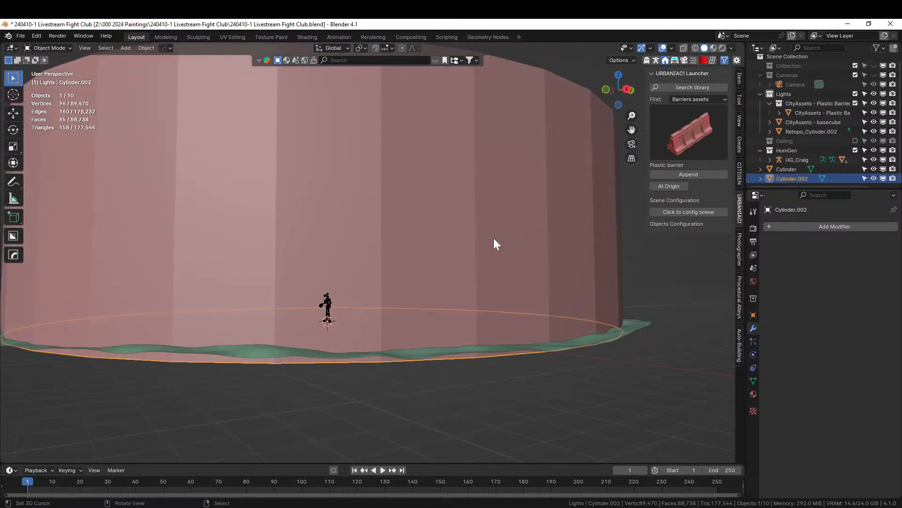
{"action": "key", "text": "KP_Divide"}
{"action": "middle_click_drag", "start_coordinate": [495, 242], "coordinate": [498, 288]}
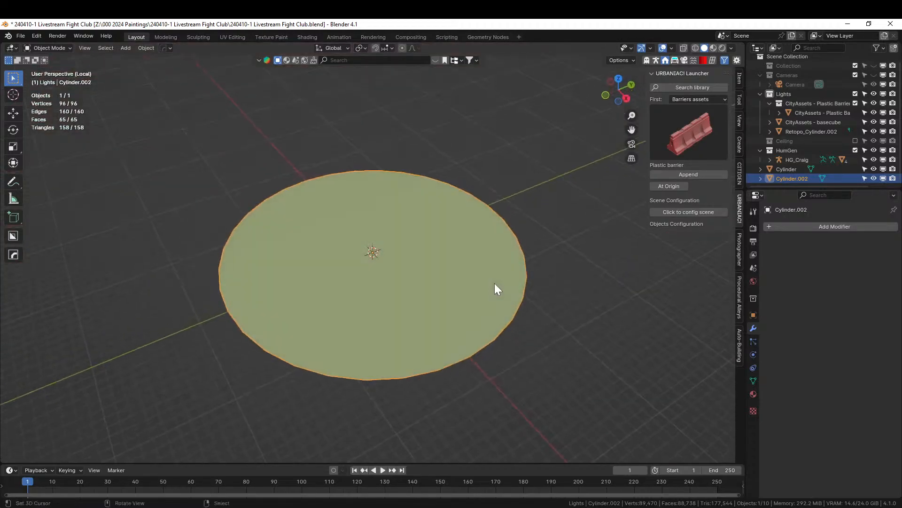
{"action": "key", "text": "x"}
{"action": "left_click", "coordinate": [434, 259]}
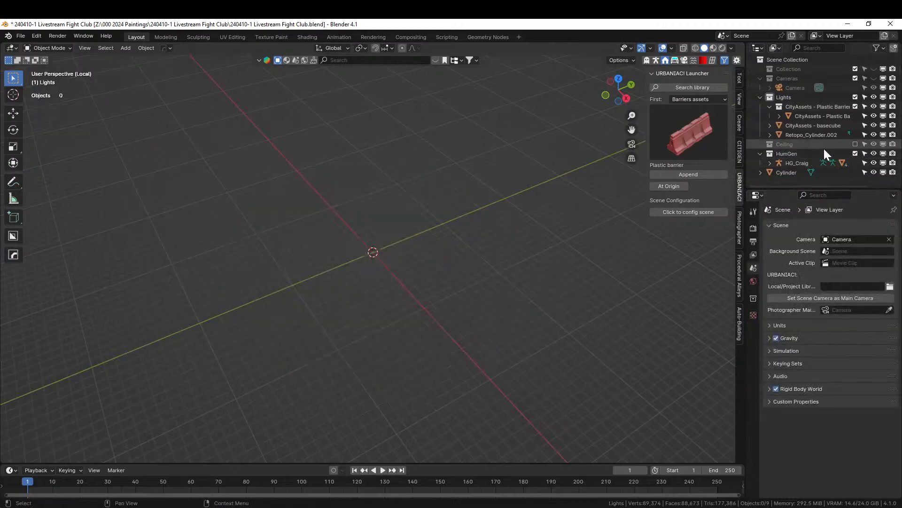
{"action": "key", "text": "KP_Divide"}
Move the sculpted floor into a new collection named Sand
{"action": "middle_click_drag", "start_coordinate": [579, 217], "coordinate": [531, 318]}
{"action": "left_click", "coordinate": [501, 268]}
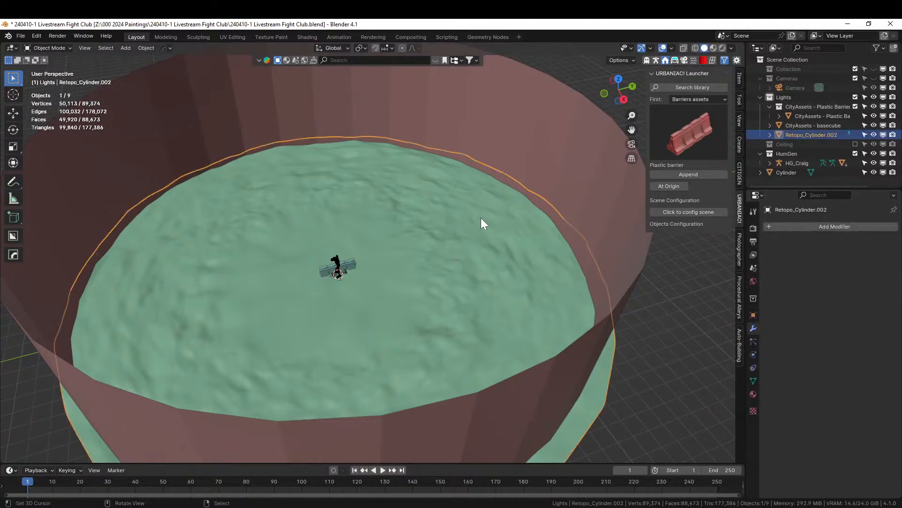
{"action": "key", "text": "m"}
{"action": "left_click", "coordinate": [467, 219]}
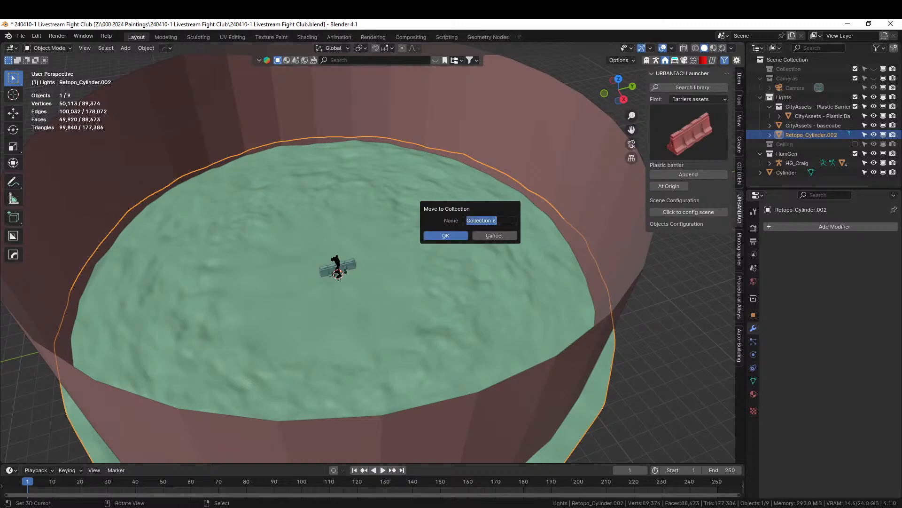
{"action": "type", "text": "Sand"}
{"action": "key", "text": "Return"}
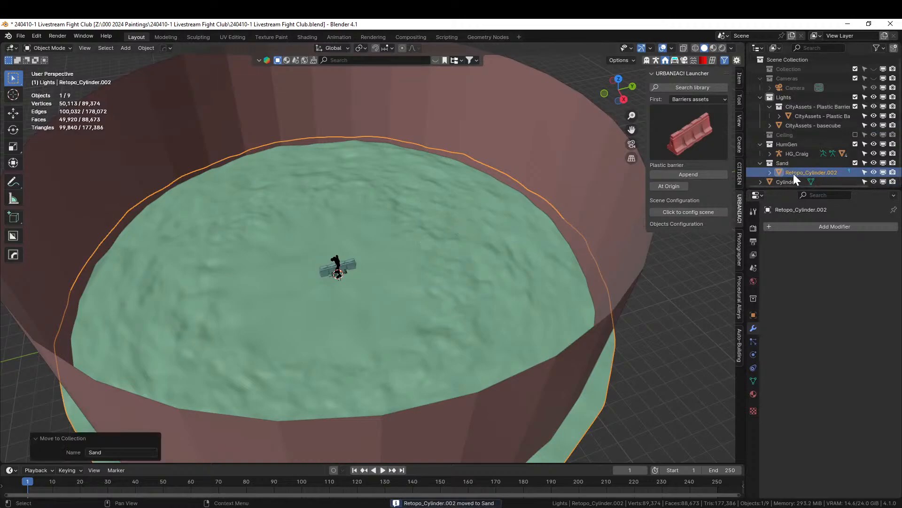
Move the Plastic Barrier collection out of Lights to the Scene Collection, put the basecube into it and select the barrier
{"action": "left_click_drag", "start_coordinate": [780, 106], "coordinate": [784, 63]}
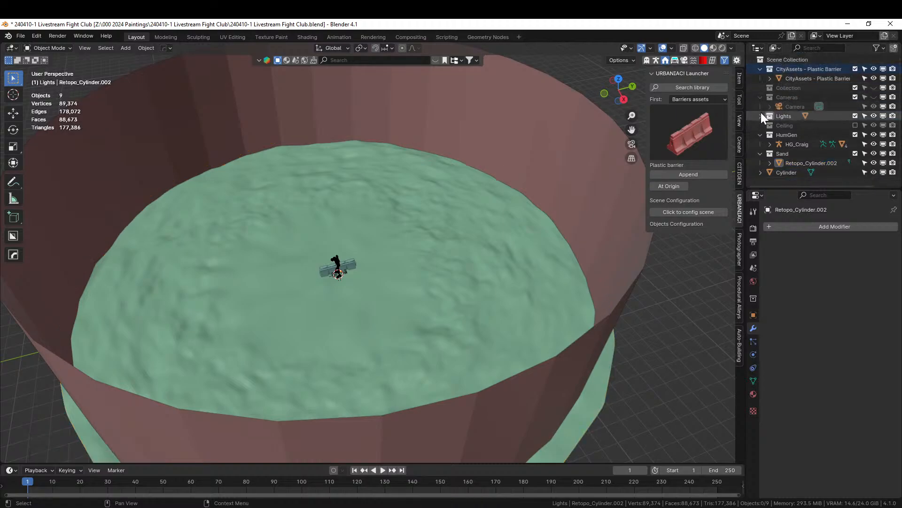
{"action": "left_click_drag", "start_coordinate": [781, 124], "coordinate": [783, 72]}
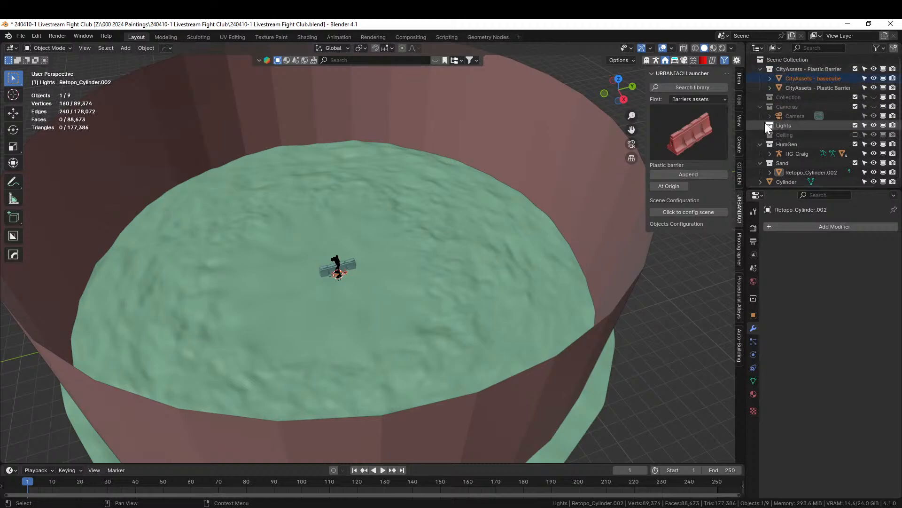
{"action": "left_click", "coordinate": [809, 89]}
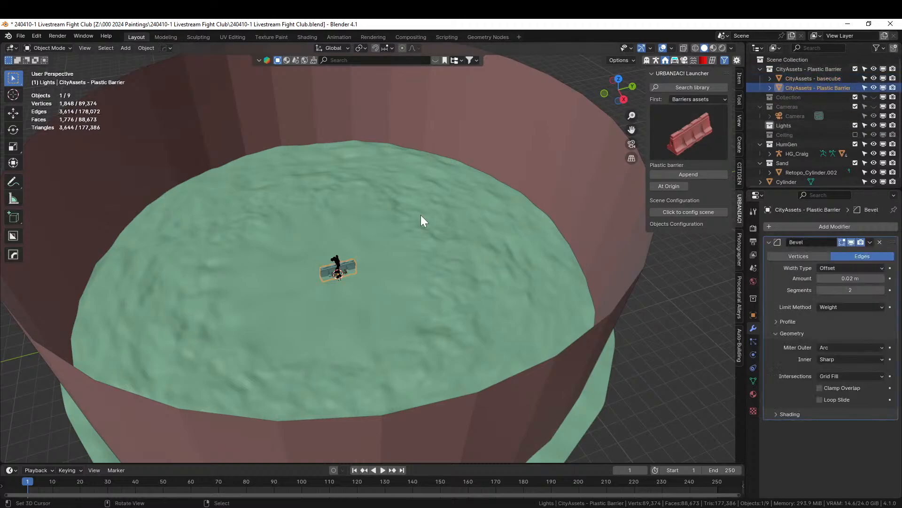
Exclude the Sand collection from the view layer and show the scene in wireframe
{"action": "scroll", "coordinate": [421, 215], "scroll_direction": "up", "scroll_amount": 2}
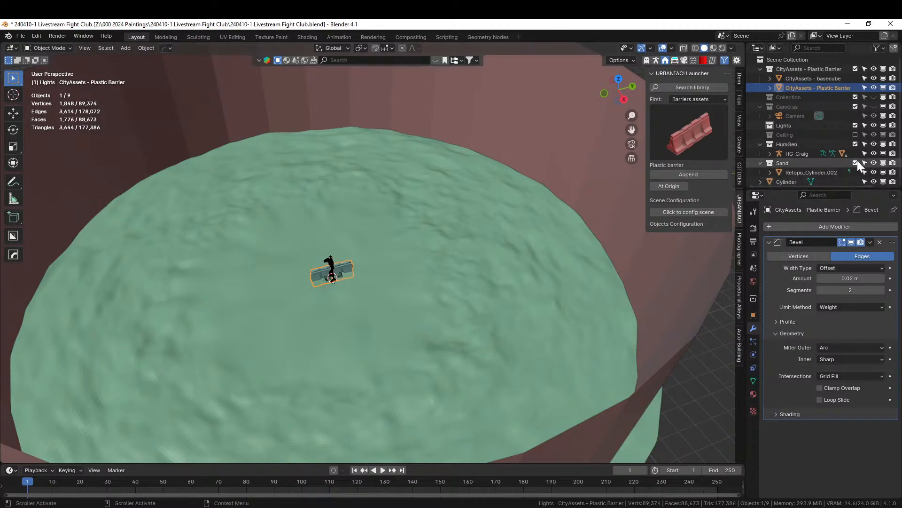
{"action": "left_click", "coordinate": [855, 162]}
{"action": "scroll", "coordinate": [397, 222], "scroll_direction": "down", "scroll_amount": 2}
{"action": "left_click", "coordinate": [412, 250]}
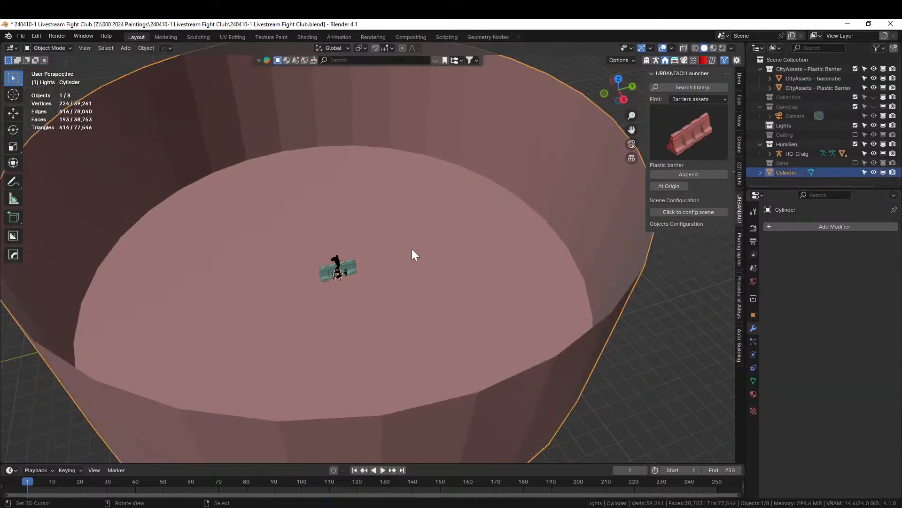
{"action": "left_click", "coordinate": [696, 48]}
{"action": "scroll", "coordinate": [479, 207], "scroll_direction": "up", "scroll_amount": 3}
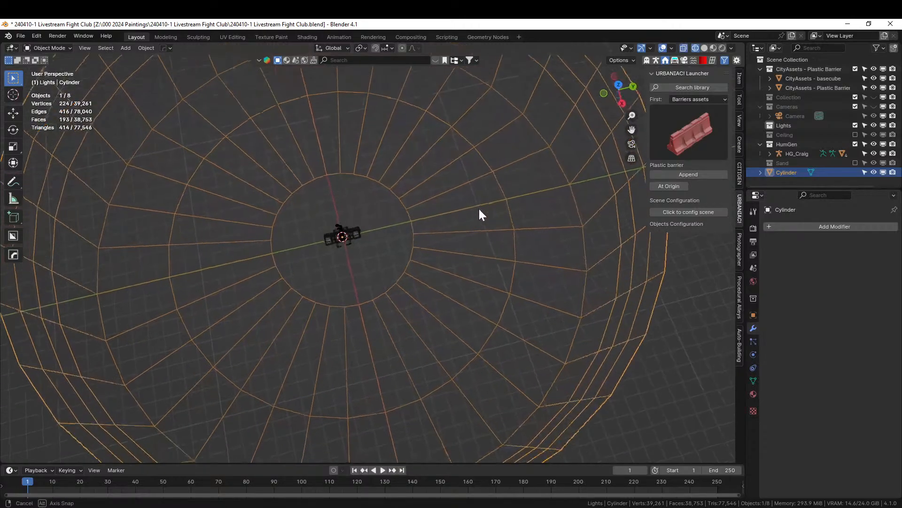
Select the plastic barrier and apply the HardOps Radial Array to it
{"action": "left_click", "coordinate": [359, 230]}
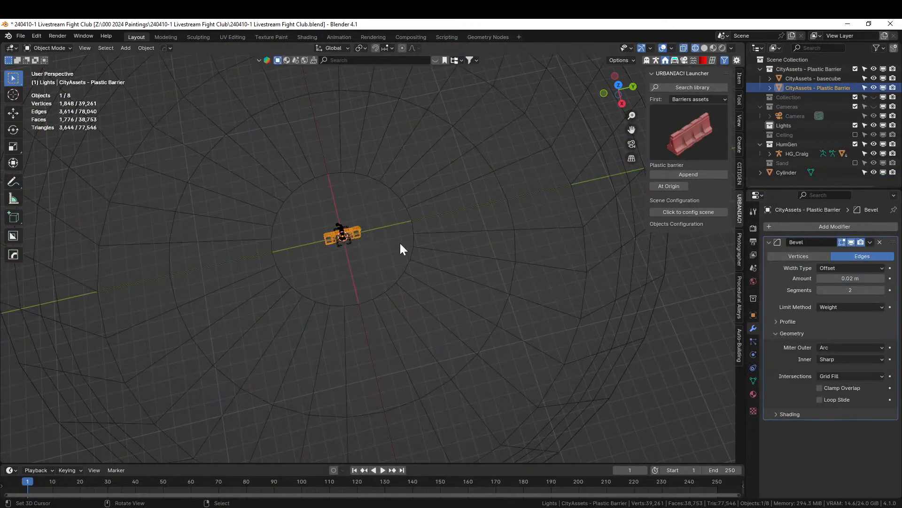
{"action": "middle_click_drag", "start_coordinate": [400, 241], "coordinate": [370, 241]}
{"action": "key", "text": "q"}
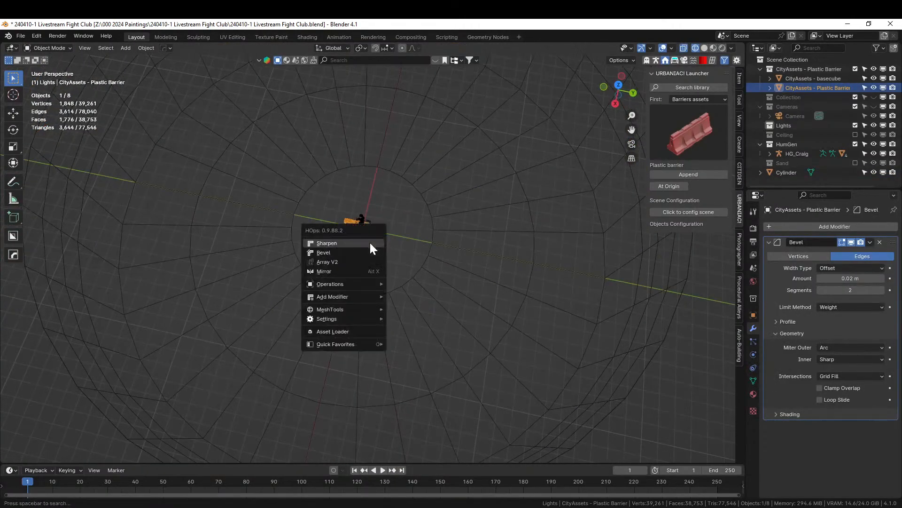
{"action": "mouse_move", "coordinate": [355, 297]}
{"action": "mouse_move", "coordinate": [356, 313]}
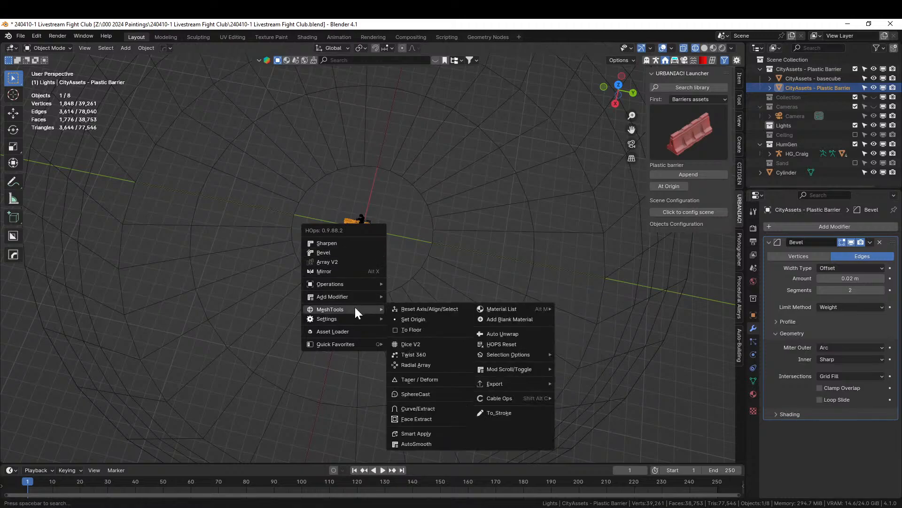
{"action": "left_click", "coordinate": [422, 363]}
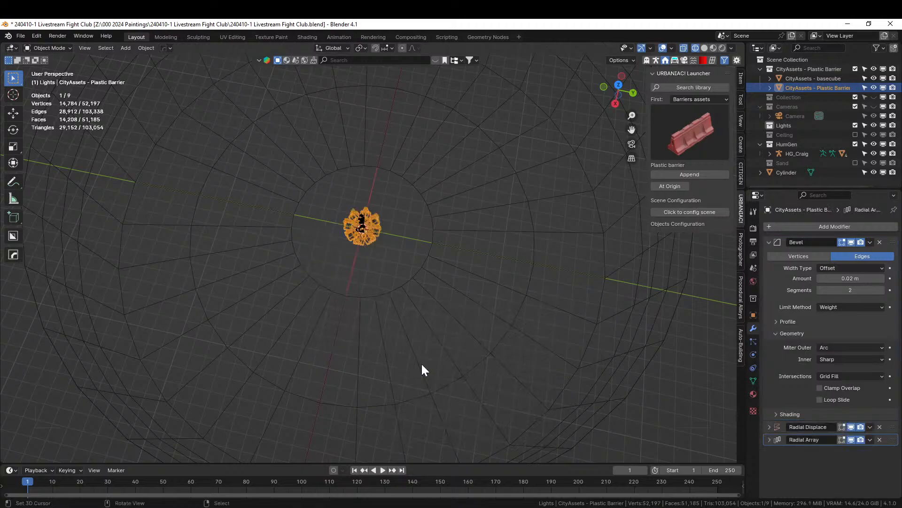
{"action": "left_click", "coordinate": [598, 361]}
{"action": "key", "text": "n"}
Try to rotate the visible part of the barrier mesh 90° about Z in Edit Mode, and undo it
{"action": "key", "text": "Tab"}
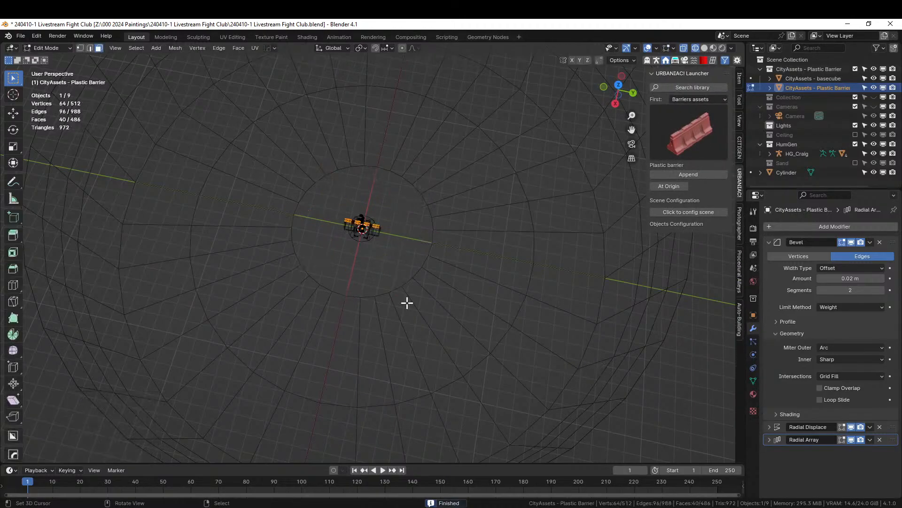
{"action": "type", "text": "rz90"}
{"action": "key", "text": "Return"}
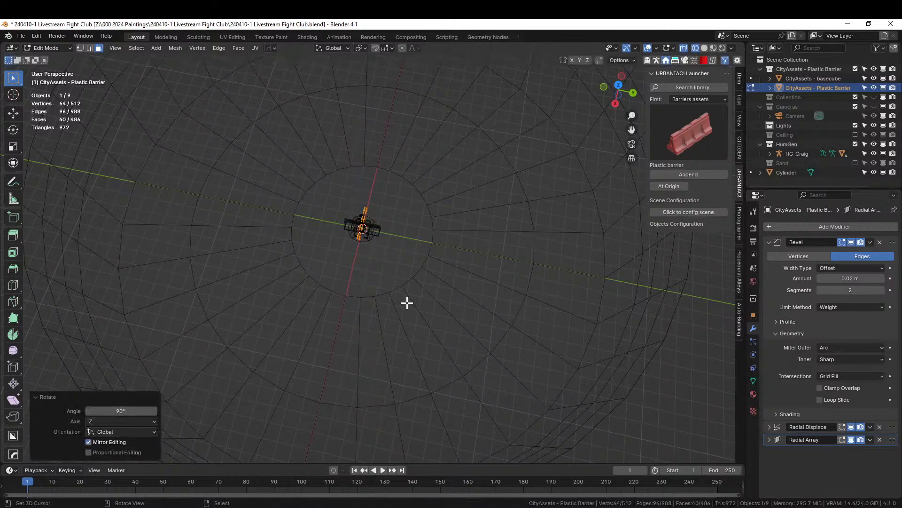
{"action": "left_click", "coordinate": [407, 303]}
{"action": "middle_click_drag", "start_coordinate": [407, 303], "coordinate": [421, 266]}
{"action": "key", "text": "ctrl+z"}
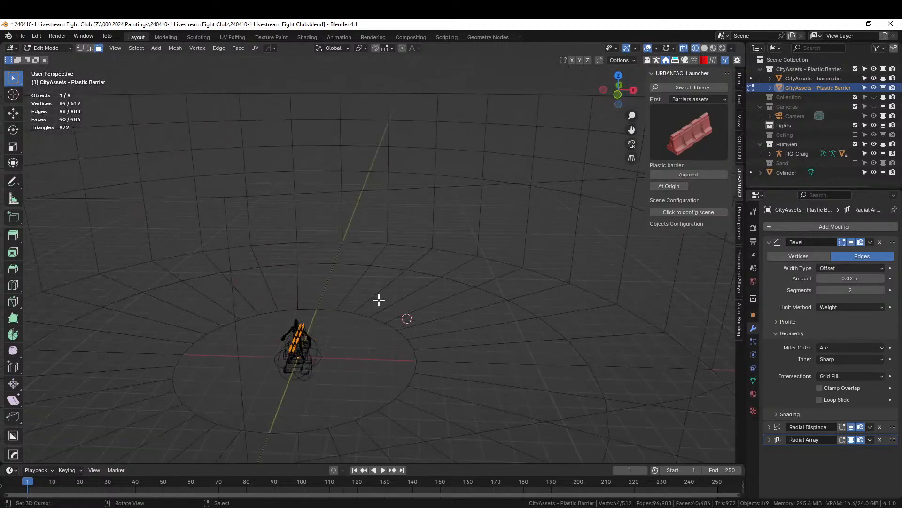
{"action": "key", "text": "Tab"}
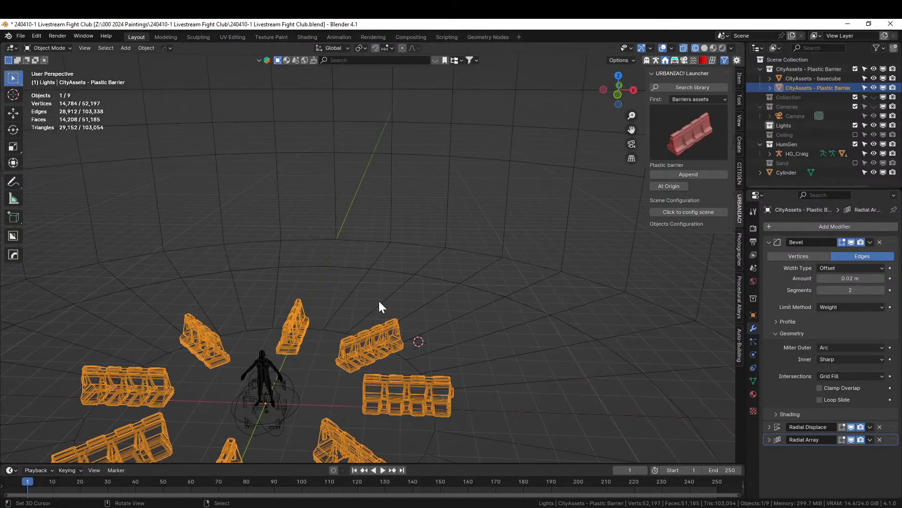
Return to solid shading and reveal all hidden geometry of the barrier mesh in Edit Mode
{"action": "key", "text": "z"}
{"action": "key", "text": "6"}
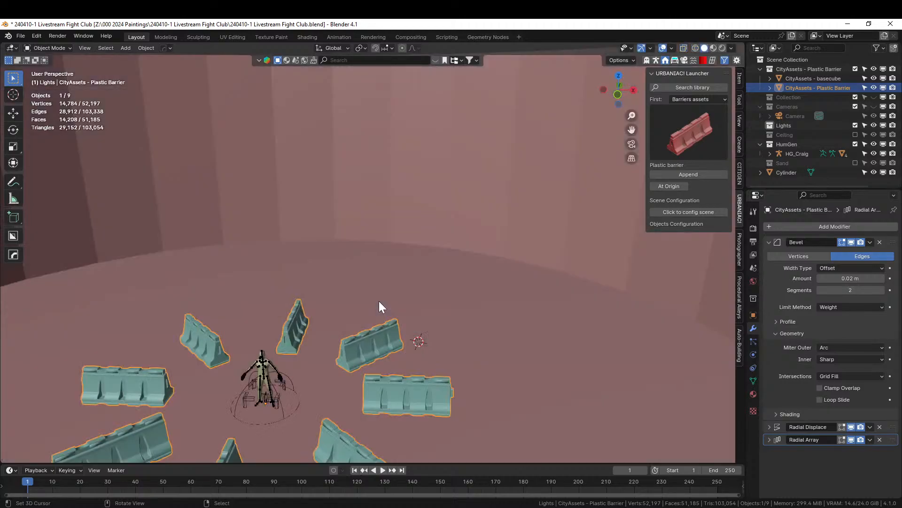
{"action": "left_click", "coordinate": [292, 322]}
{"action": "left_click", "coordinate": [292, 323]}
{"action": "key", "text": "Tab"}
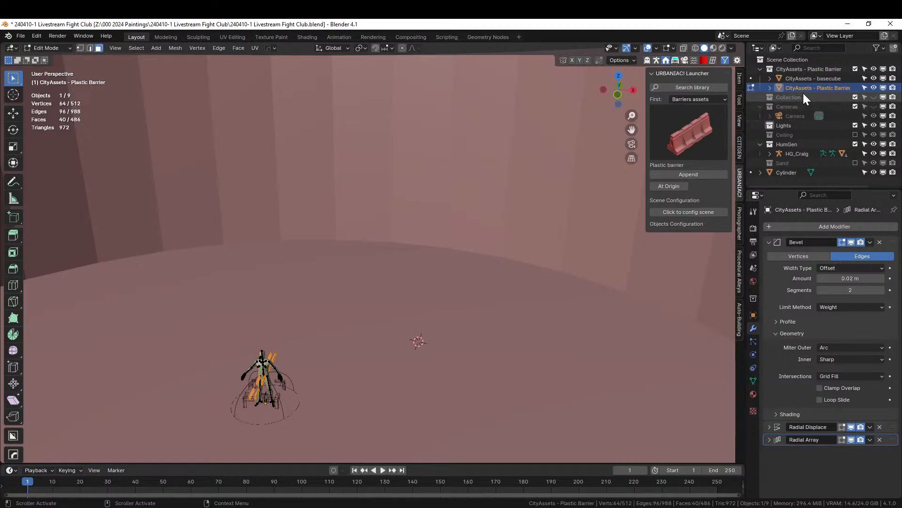
{"action": "middle_click_drag", "start_coordinate": [423, 287], "coordinate": [418, 176]}
{"action": "scroll", "coordinate": [462, 269], "scroll_direction": "up", "scroll_amount": 3}
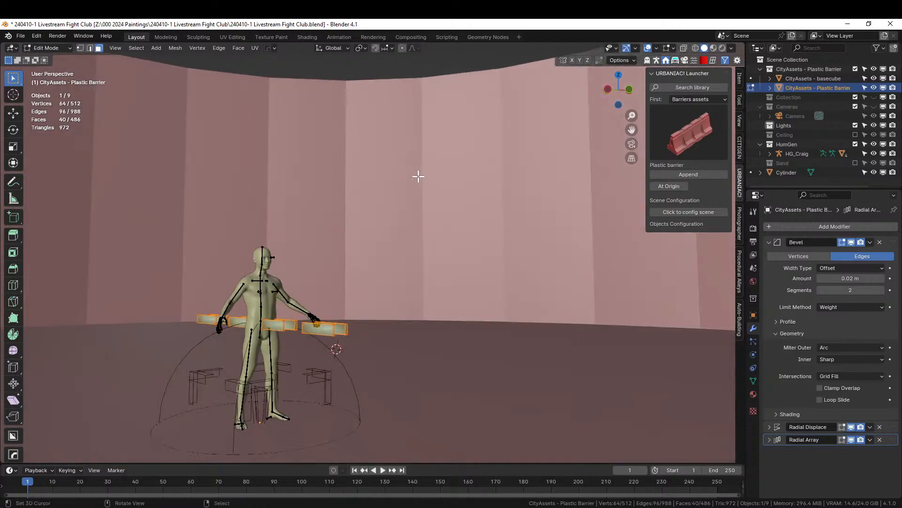
{"action": "key", "text": "alt+h"}
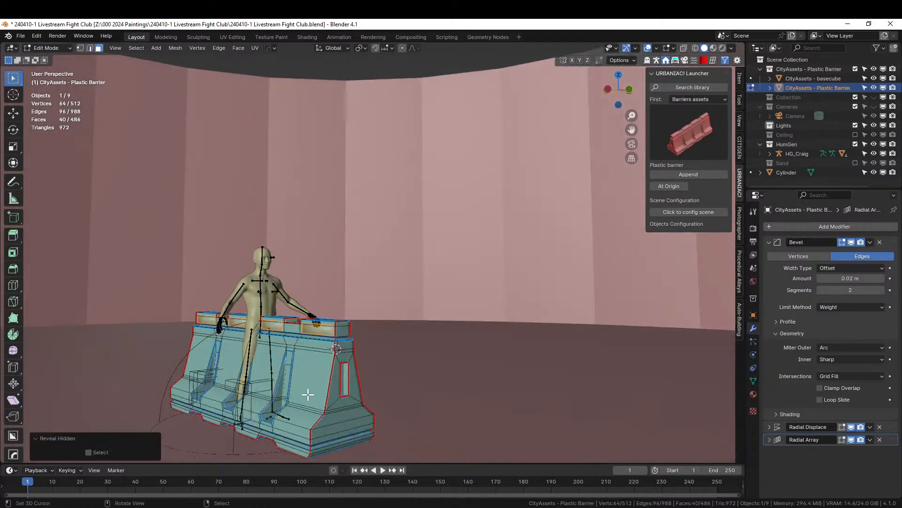
Rotate the entire barrier mesh 90° about Z and return to Object Mode
{"action": "key", "text": "a"}
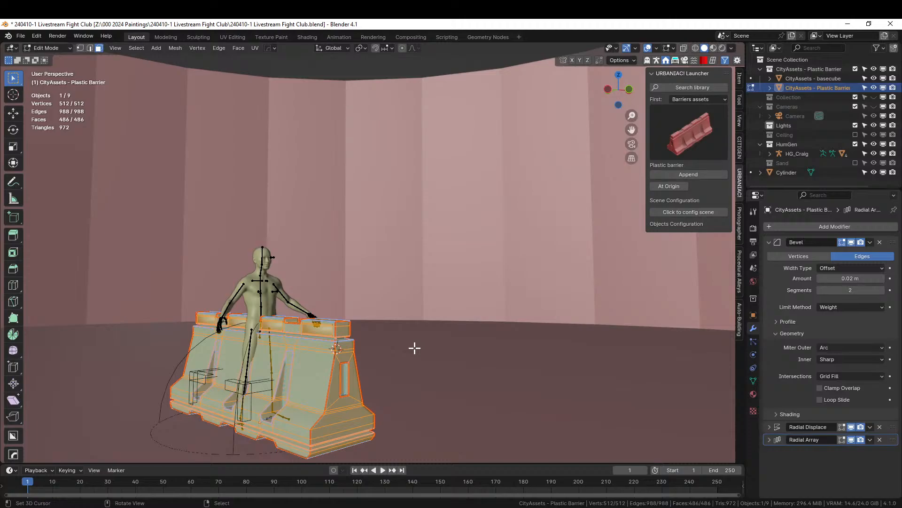
{"action": "type", "text": "rz"}
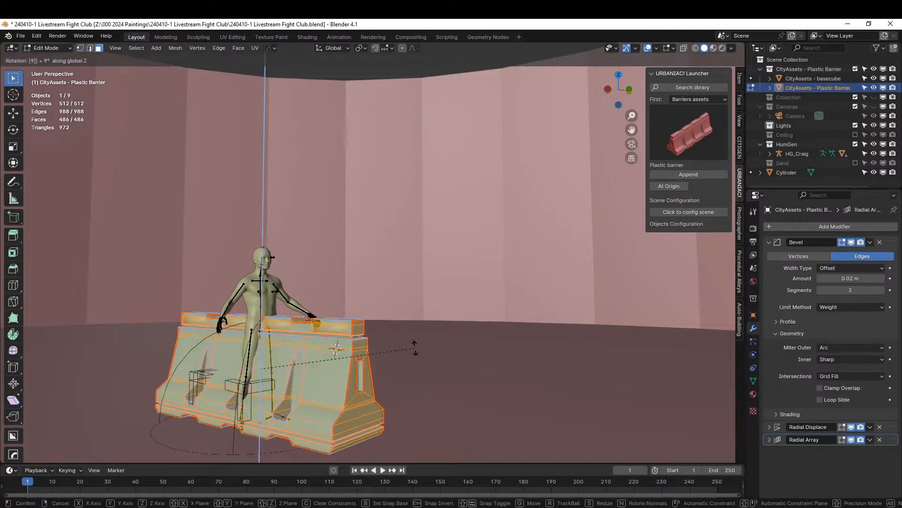
{"action": "type", "text": "90"}
{"action": "key", "text": "Return"}
{"action": "key", "text": "Tab"}
{"action": "middle_click_drag", "start_coordinate": [457, 300], "coordinate": [452, 360]}
{"action": "scroll", "coordinate": [454, 360], "scroll_direction": "down", "scroll_amount": 3}
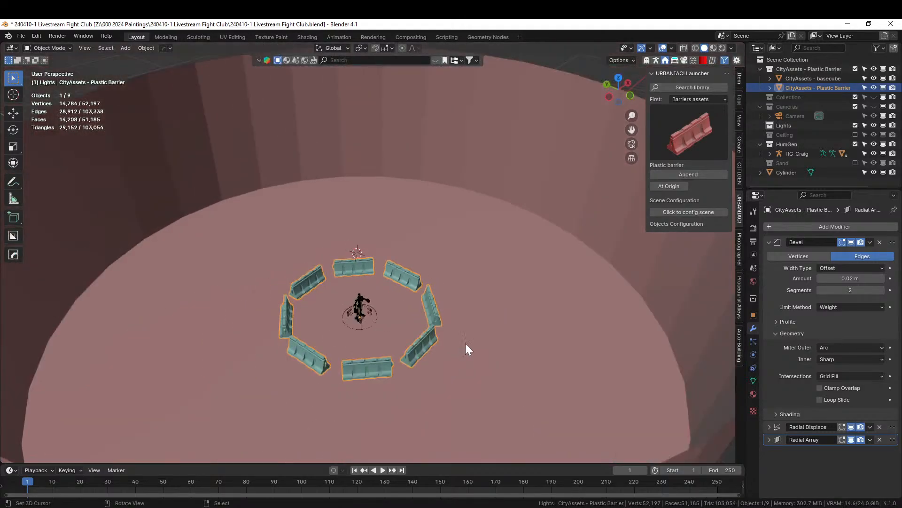
{"action": "middle_click_drag", "start_coordinate": [492, 326], "coordinate": [437, 341]}
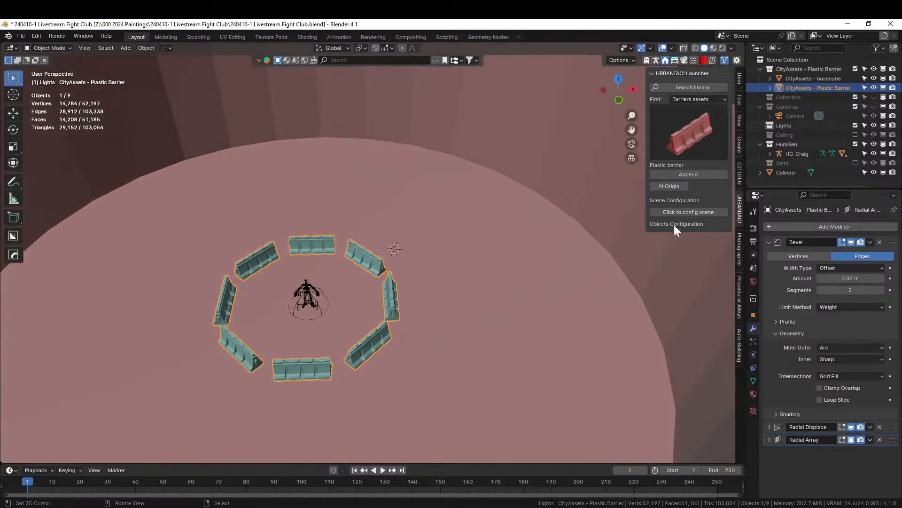
Widen the barrier ring in wireframe top view by setting the Radial Displace strength to 5.4
{"action": "left_click", "coordinate": [695, 48]}
{"action": "key", "text": "KP_7"}
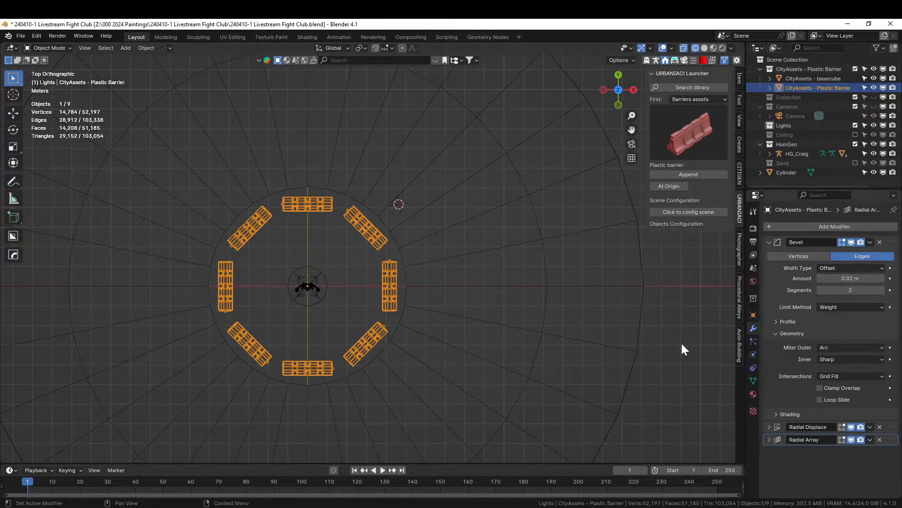
{"action": "left_click", "coordinate": [769, 426]}
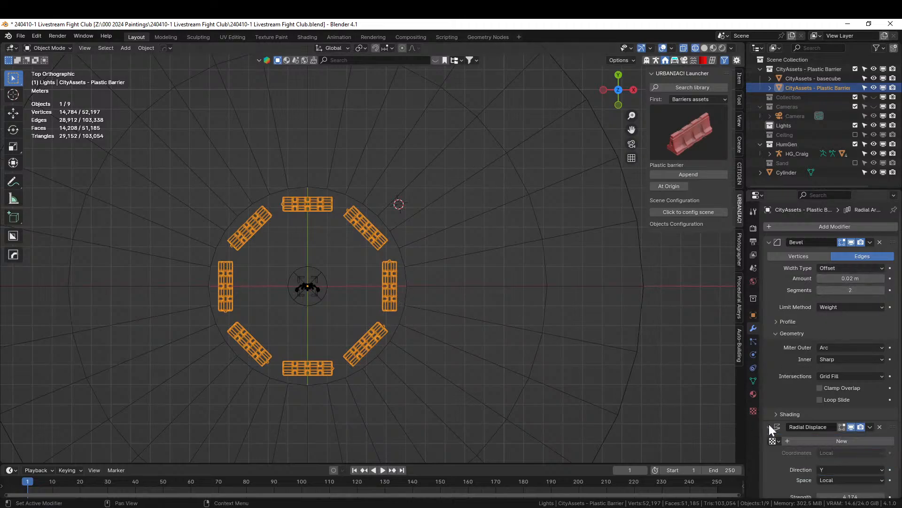
{"action": "scroll", "coordinate": [799, 437], "scroll_direction": "down", "scroll_amount": 2}
{"action": "left_click", "coordinate": [843, 455]}
{"action": "type", "text": "0.2"}
{"action": "key", "text": "Return"}
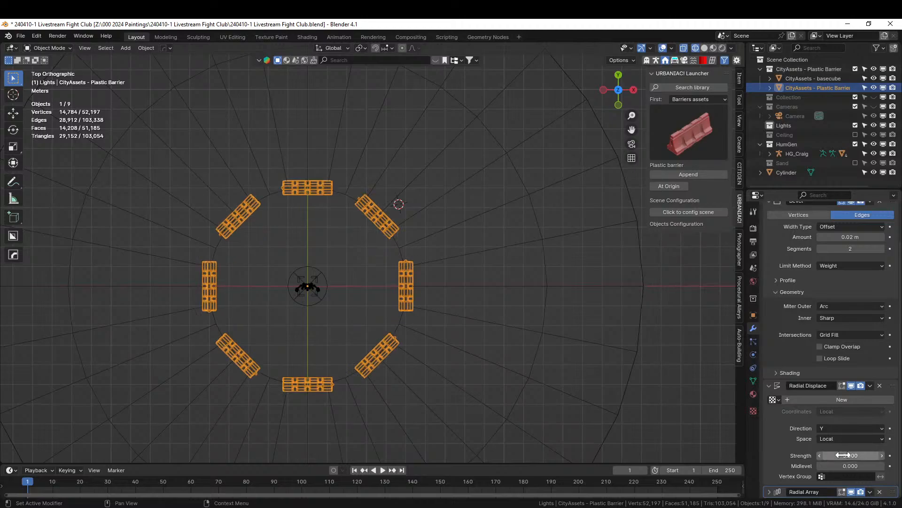
{"action": "left_click_drag", "start_coordinate": [843, 455], "coordinate": [862, 455]}
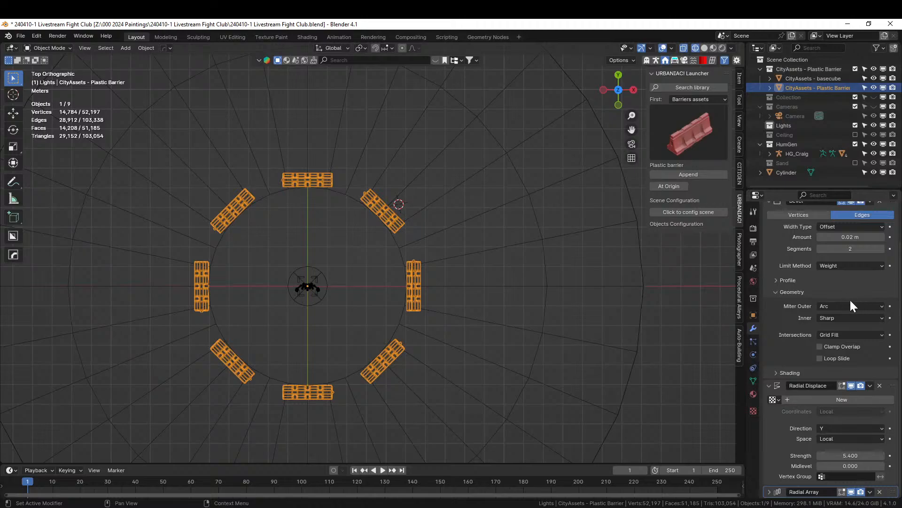
{"action": "scroll", "coordinate": [844, 303], "scroll_direction": "up", "scroll_amount": 2}
{"action": "scroll", "coordinate": [845, 303], "scroll_direction": "down", "scroll_amount": 2}
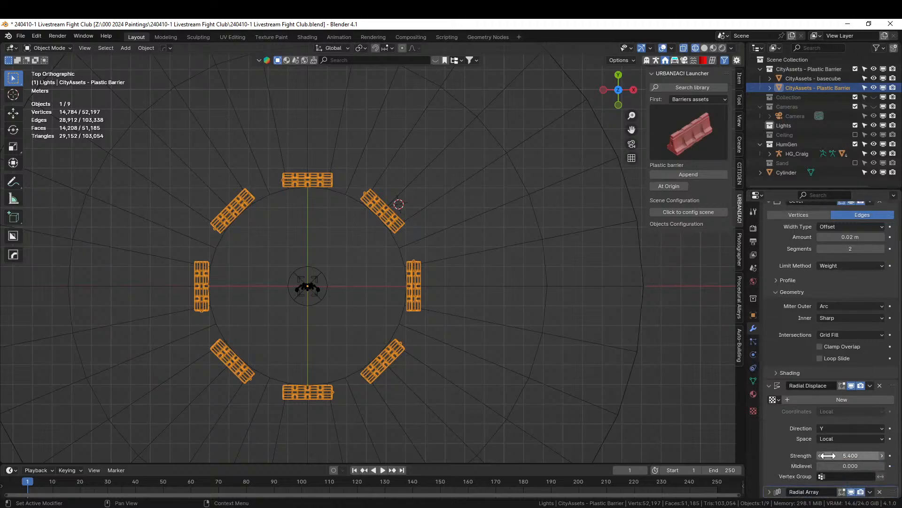
Raise the Radial Array count to 12 barriers and return to solid shading
{"action": "left_click", "coordinate": [770, 491]}
{"action": "scroll", "coordinate": [818, 451], "scroll_direction": "down", "scroll_amount": 5}
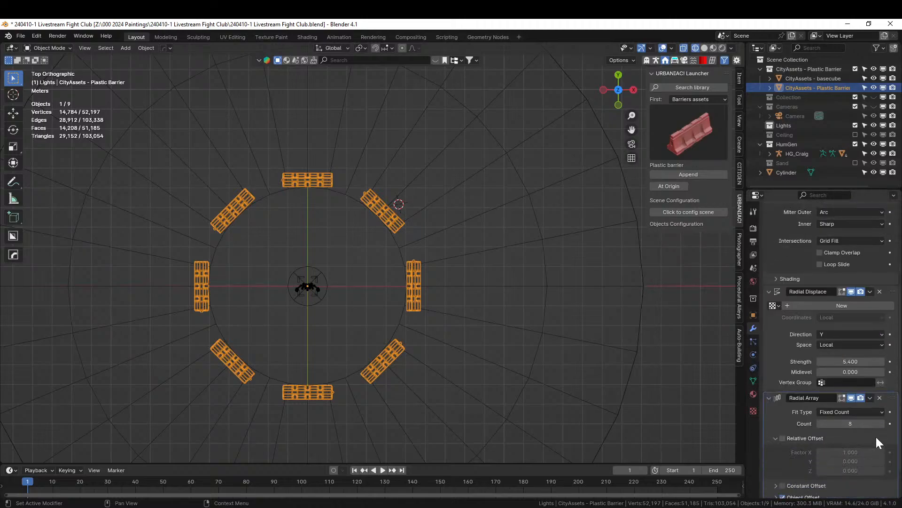
{"action": "left_click", "coordinate": [881, 423]}
{"action": "left_click", "coordinate": [882, 424]}
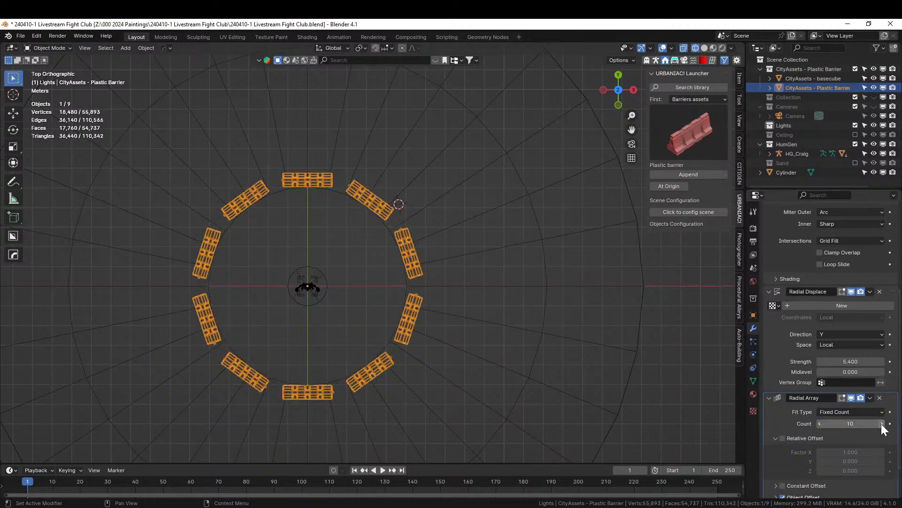
{"action": "left_click", "coordinate": [882, 424]}
{"action": "left_click", "coordinate": [881, 423]}
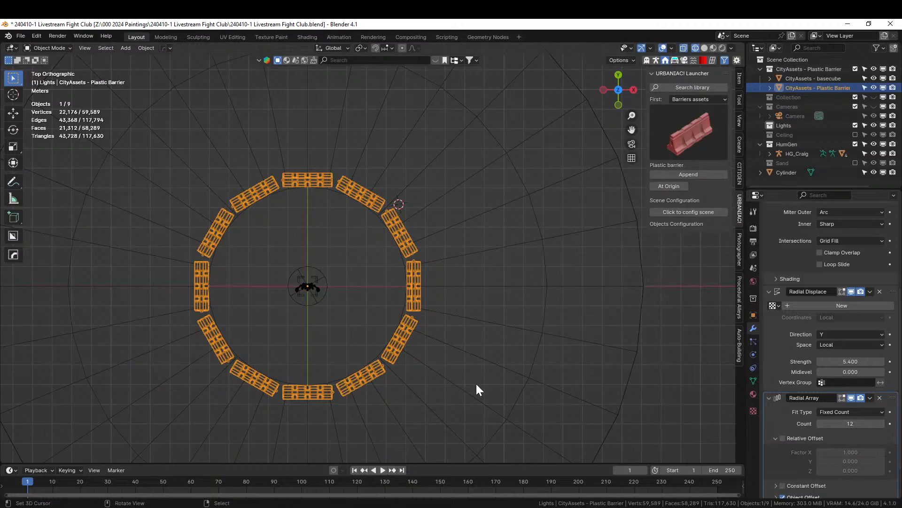
{"action": "middle_click_drag", "start_coordinate": [477, 390], "coordinate": [498, 272]}
{"action": "key", "text": "shift+z"}
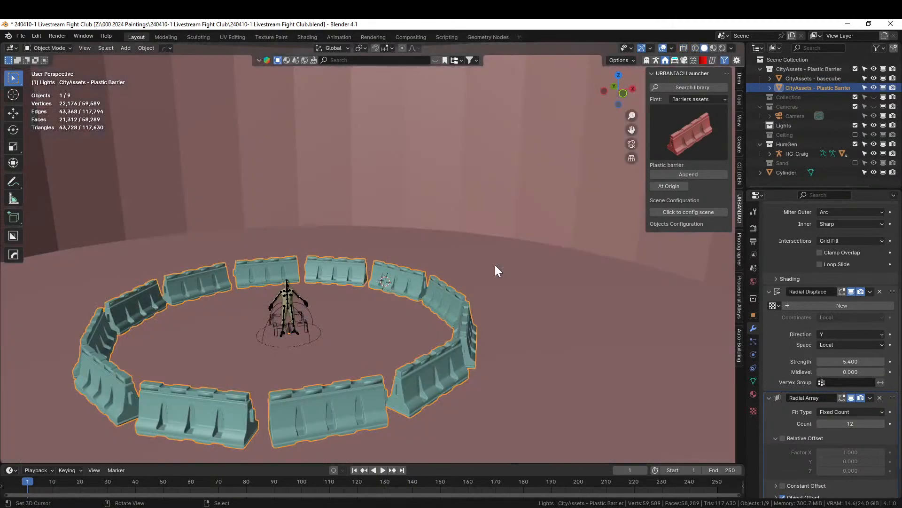
Include the Sand collection in the view layer again and make it visible around the barriers
{"action": "middle_click_drag", "start_coordinate": [351, 303], "coordinate": [775, 222]}
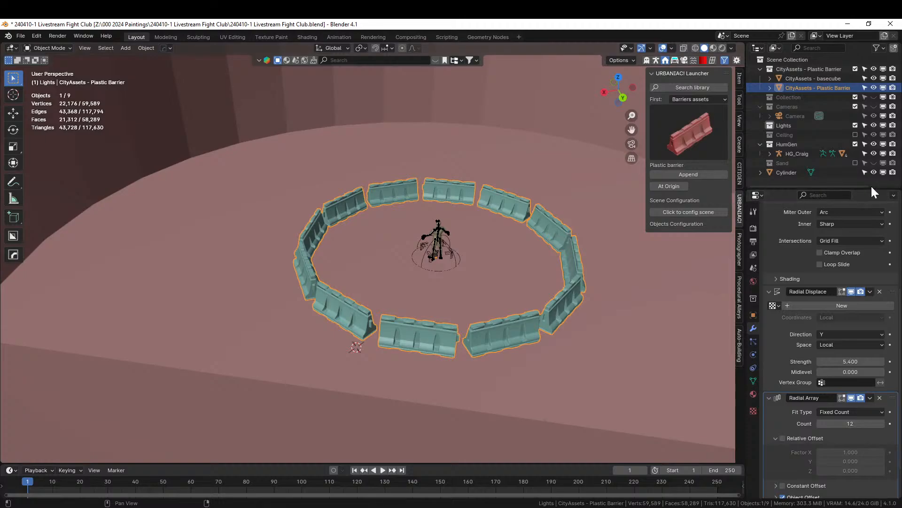
{"action": "left_click", "coordinate": [855, 163]}
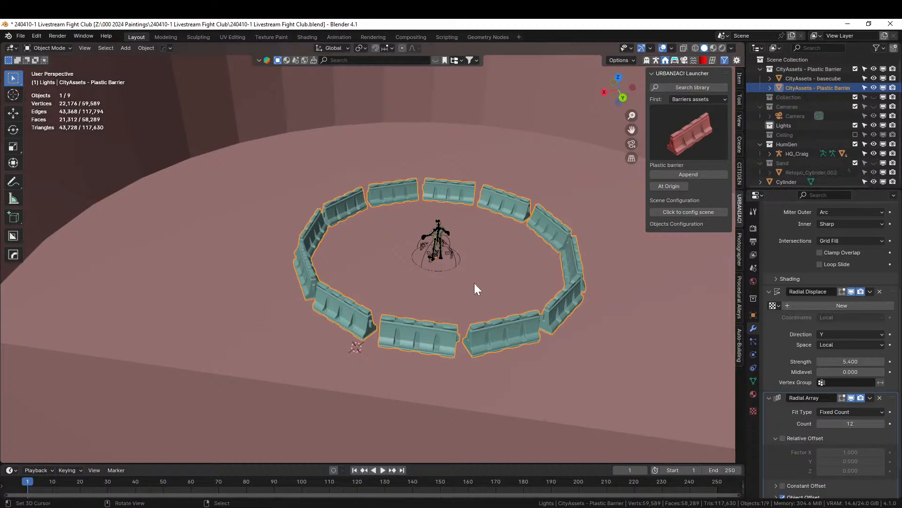
{"action": "key", "text": "slash"}
{"action": "key", "text": "slash"}
{"action": "left_click", "coordinate": [874, 163]}
{"action": "middle_click_drag", "start_coordinate": [588, 244], "coordinate": [339, 202]}
Raise the barrier ring about 0.22 m along Z to sit on the sand, and save the file
{"action": "key", "text": "g"}
{"action": "key", "text": "z"}
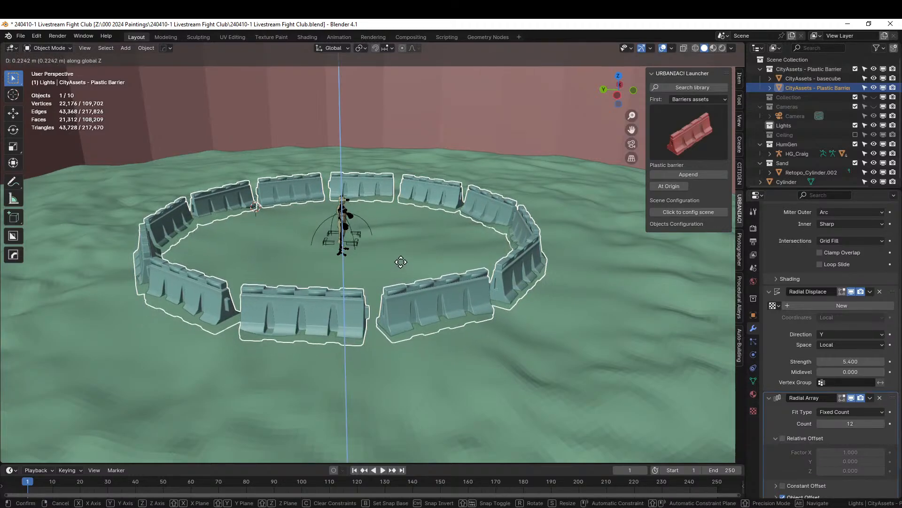
{"action": "left_click", "coordinate": [401, 261]}
{"action": "middle_click_drag", "start_coordinate": [376, 264], "coordinate": [340, 371]}
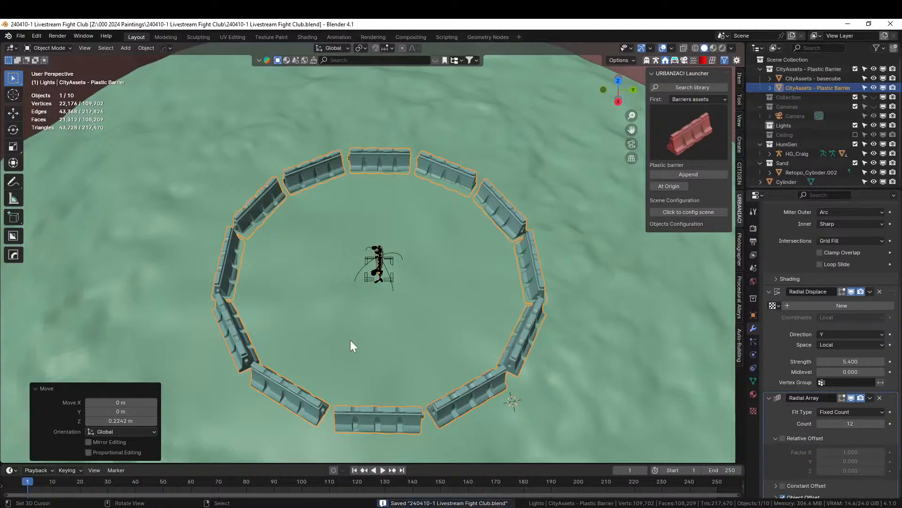
{"action": "scroll", "coordinate": [351, 340], "scroll_direction": "down", "scroll_amount": 3}
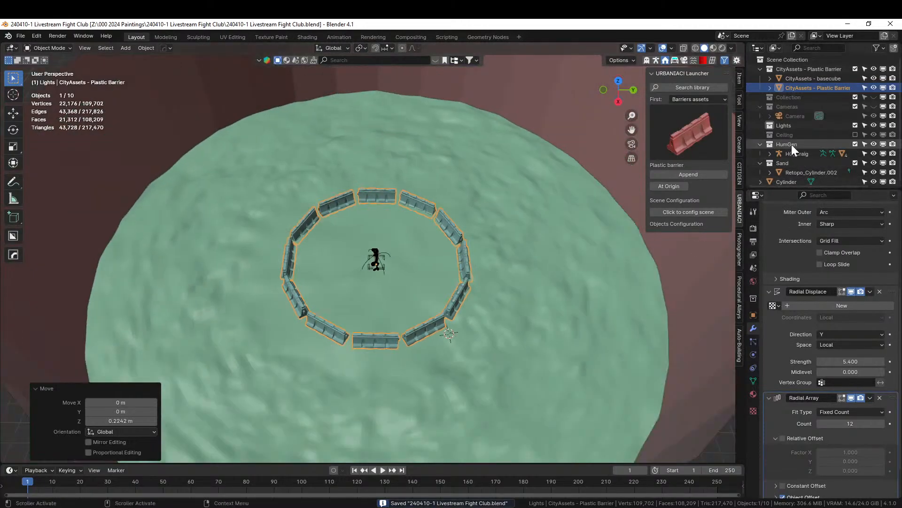
Move the Cylinder object into a new collection named Silo
{"action": "left_click", "coordinate": [760, 69]}
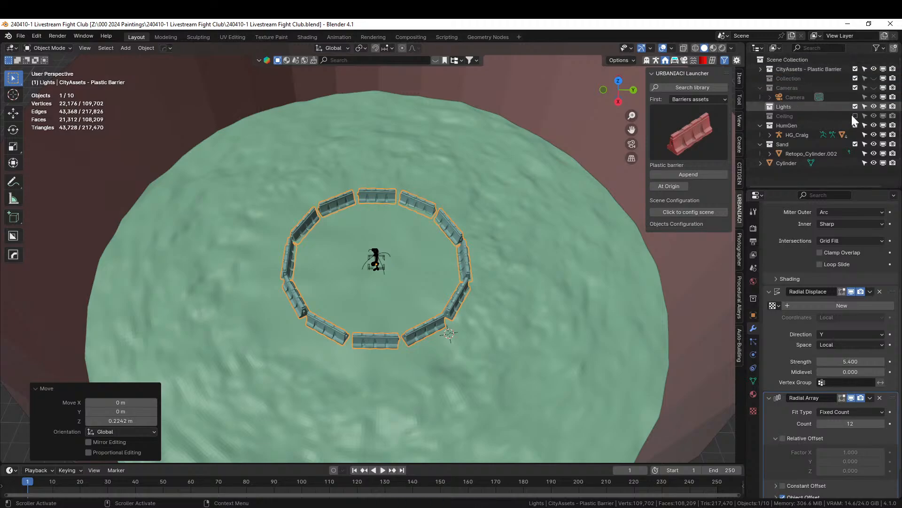
{"action": "left_click", "coordinate": [772, 162]}
{"action": "key", "text": "m"}
{"action": "left_click", "coordinate": [479, 218]}
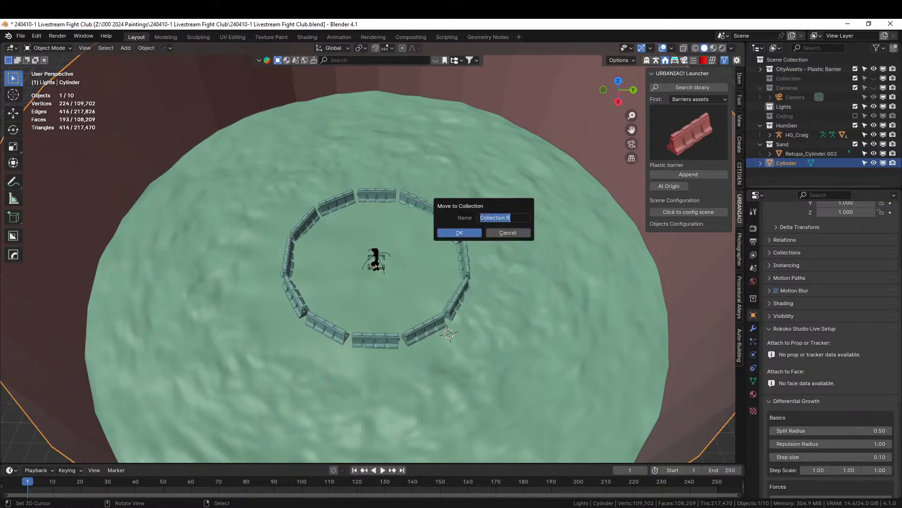
{"action": "type", "text": "Silo"}
{"action": "key", "text": "Return"}
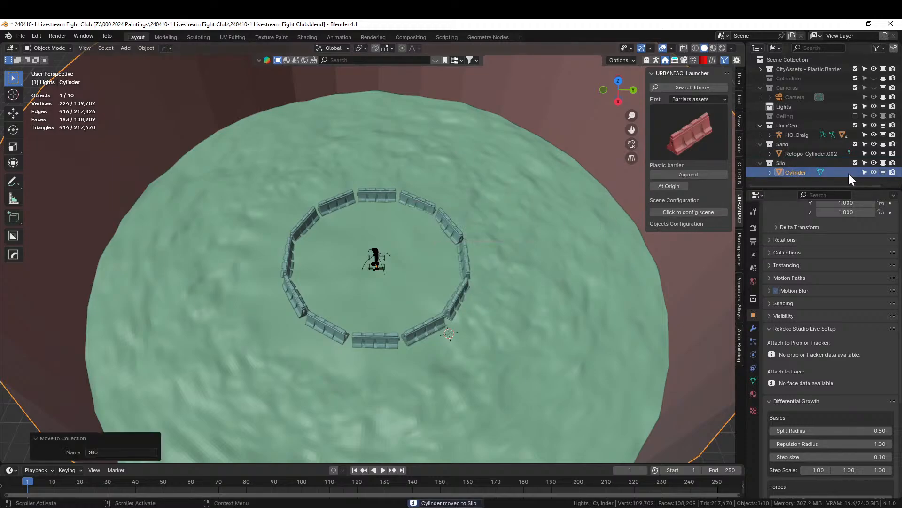
Isolate the cylinder in local view and select the circular edge loop midway across its floor in Edit Mode
{"action": "key", "text": "KP_Divide"}
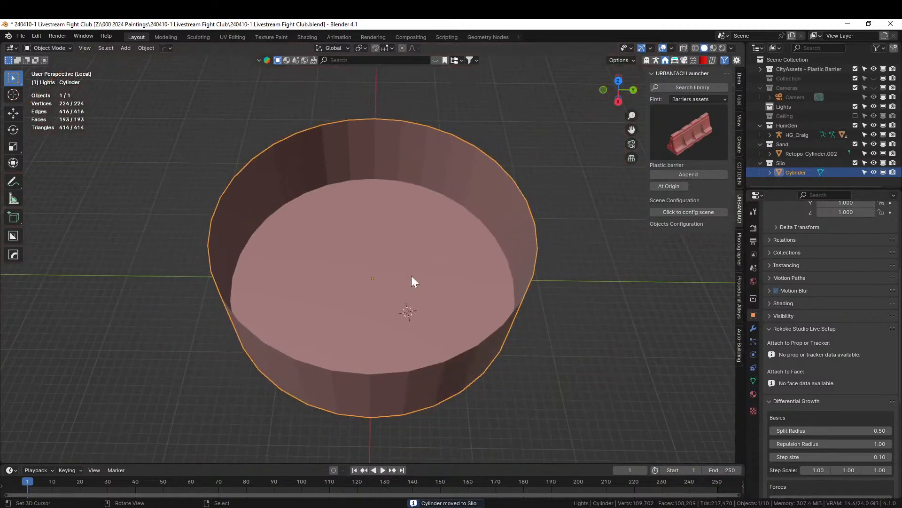
{"action": "key", "text": "Tab"}
{"action": "scroll", "coordinate": [408, 285], "scroll_direction": "up", "scroll_amount": 4}
{"action": "scroll", "coordinate": [410, 292], "scroll_direction": "down", "scroll_amount": 3}
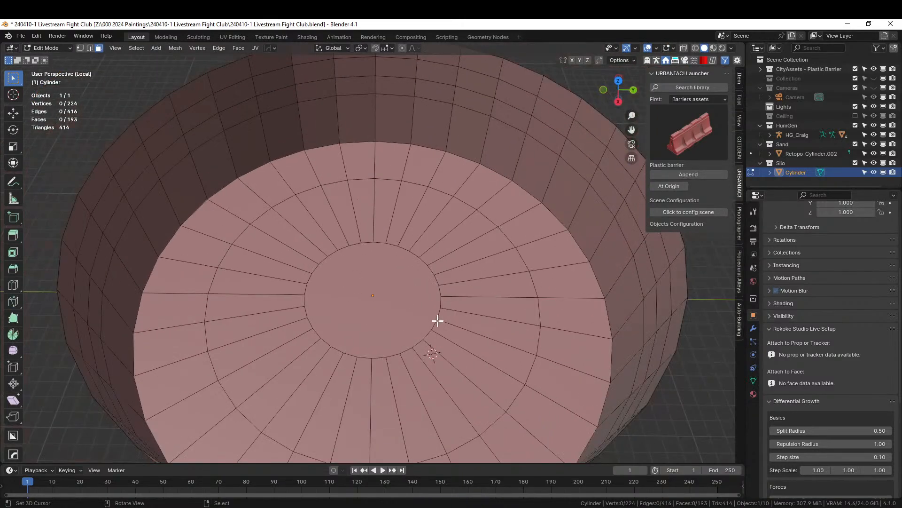
{"action": "middle_click_drag", "start_coordinate": [436, 320], "coordinate": [439, 344]}
{"action": "key", "text": "2"}
{"action": "left_click", "coordinate": [522, 346], "text": "alt"}
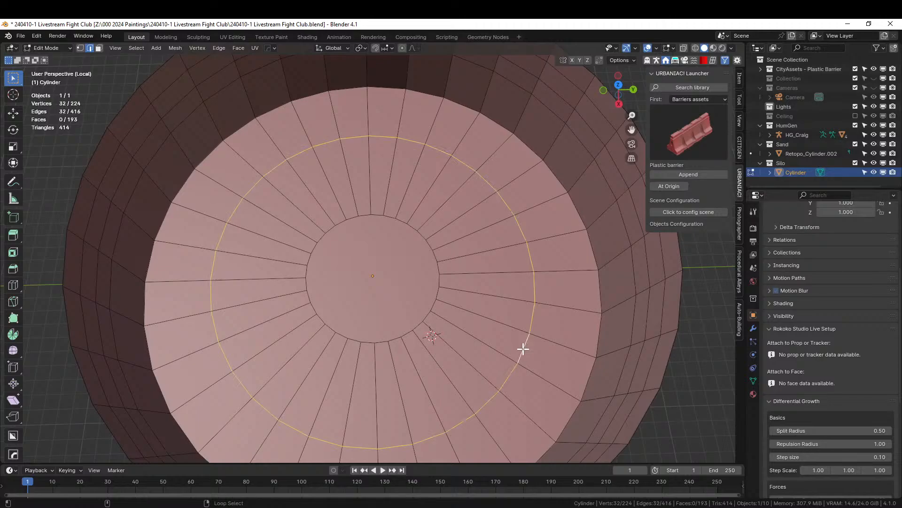
Extract the selected floor loop as a separate curve with the Curve/Extract operation, keeping the original cylinder
{"action": "key", "text": "q"}
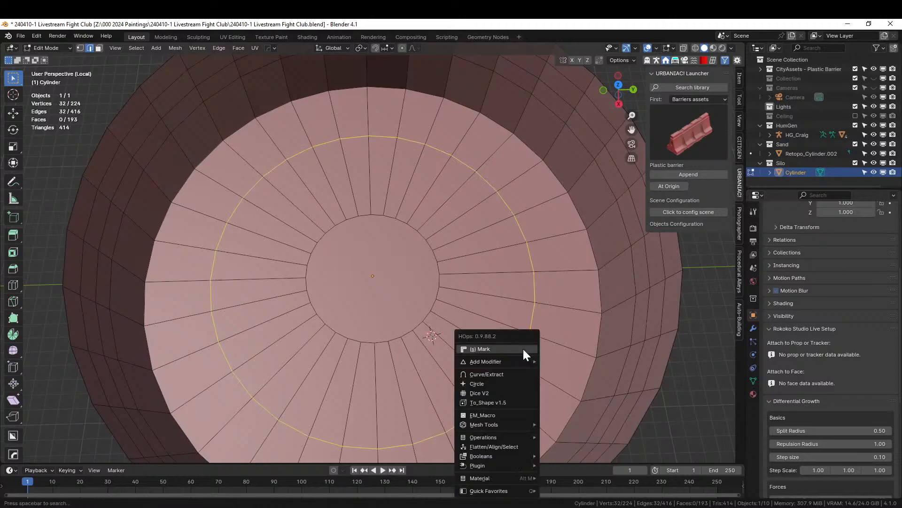
{"action": "left_click", "coordinate": [517, 373]}
{"action": "middle_click_drag", "start_coordinate": [517, 371], "coordinate": [503, 353]}
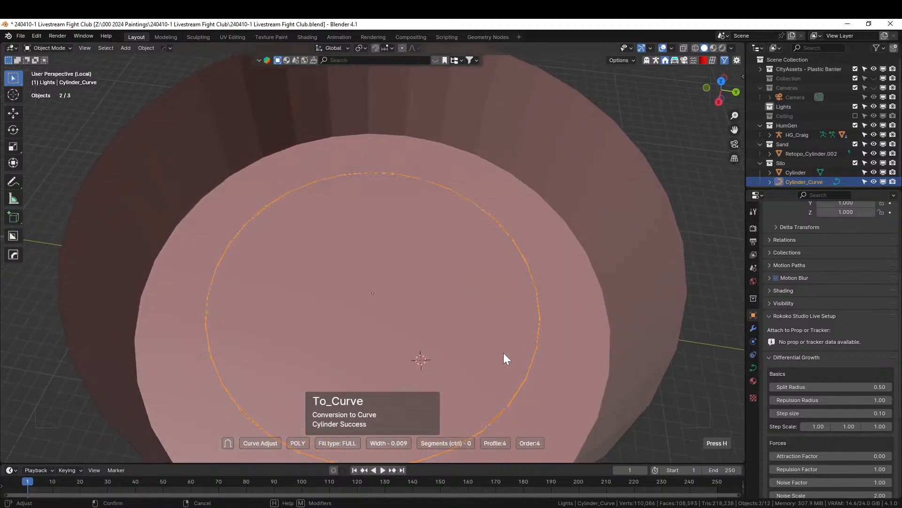
{"action": "right_click", "coordinate": [535, 342]}
{"action": "key", "text": "ctrl+z"}
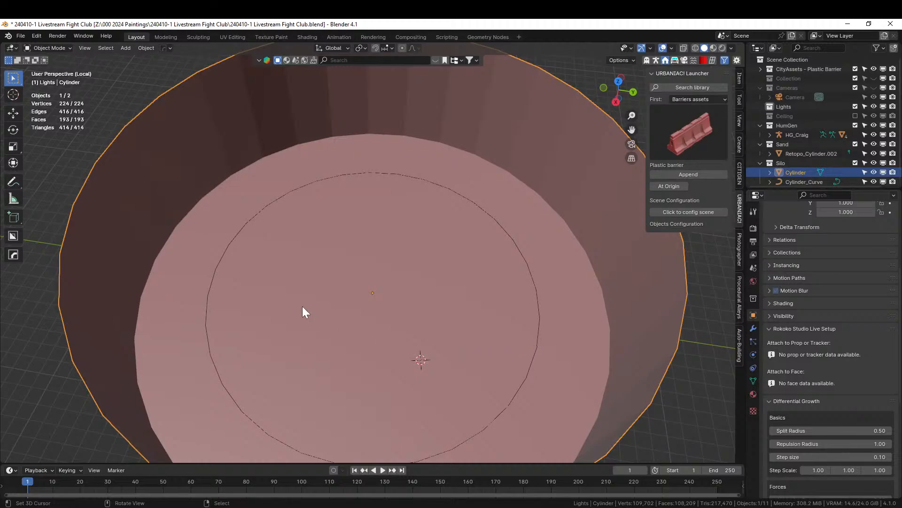
{"action": "scroll", "coordinate": [371, 296], "scroll_direction": "down", "scroll_amount": 2}
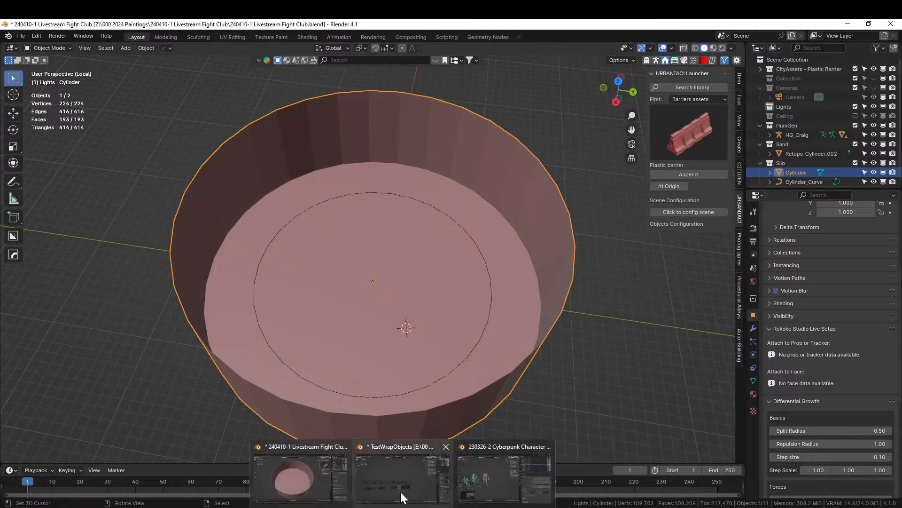
Switch to the TestWrapObjects Blender window and browse for a file to open in the 00 Blender Geometry Examples folder
{"action": "left_click", "coordinate": [401, 494]}
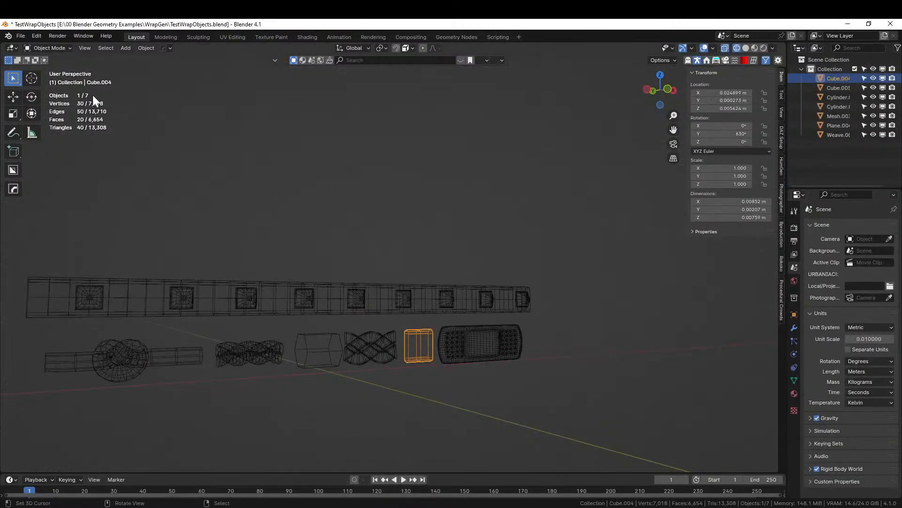
{"action": "left_click", "coordinate": [21, 35]}
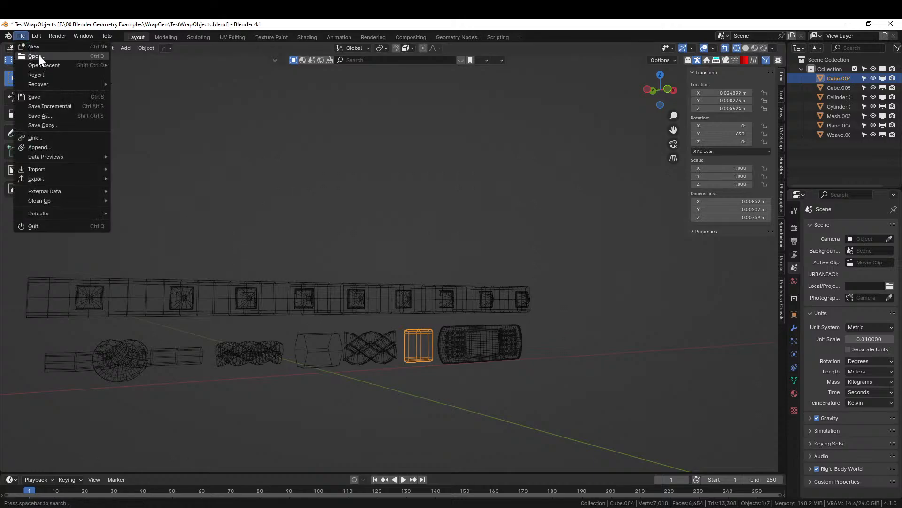
{"action": "left_click", "coordinate": [38, 56]}
{"action": "left_click", "coordinate": [469, 285]}
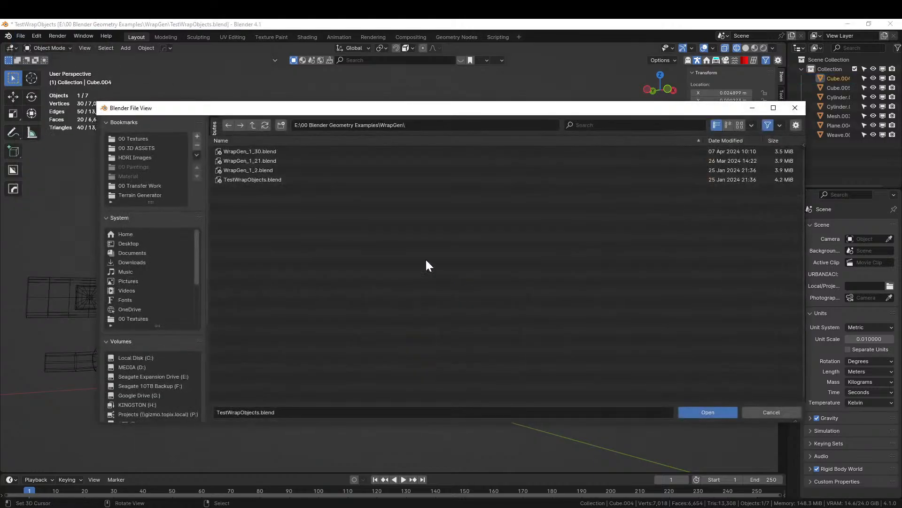
{"action": "left_click", "coordinate": [254, 125]}
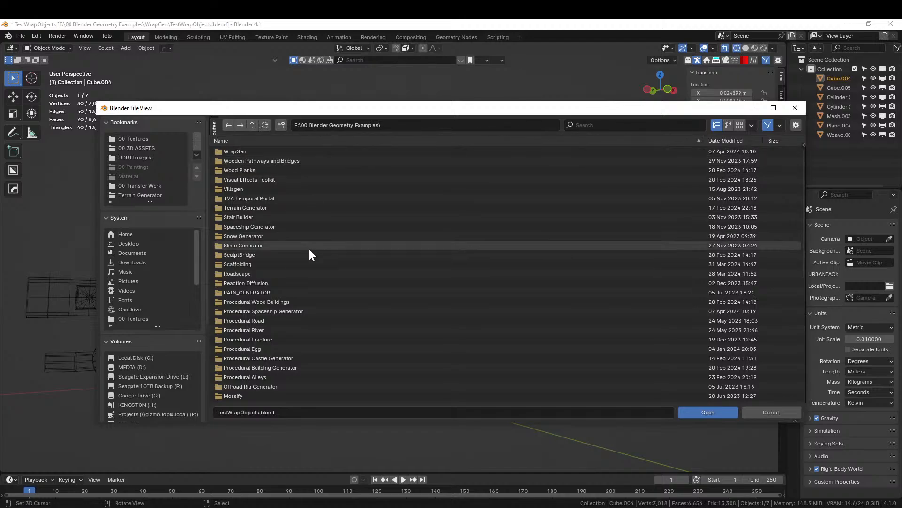
Search the folder for "scaf" and open scaffolding_v1.1.blend from the Scaffolding folder
{"action": "left_click", "coordinate": [651, 125]}
{"action": "type", "text": "scaf"}
{"action": "left_click", "coordinate": [224, 152]}
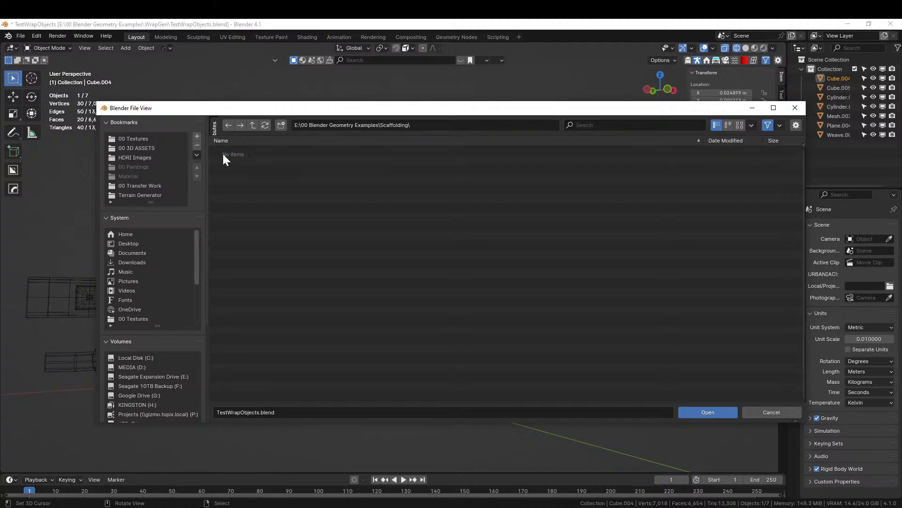
{"action": "left_click", "coordinate": [228, 152]}
{"action": "double_click", "coordinate": [228, 152]}
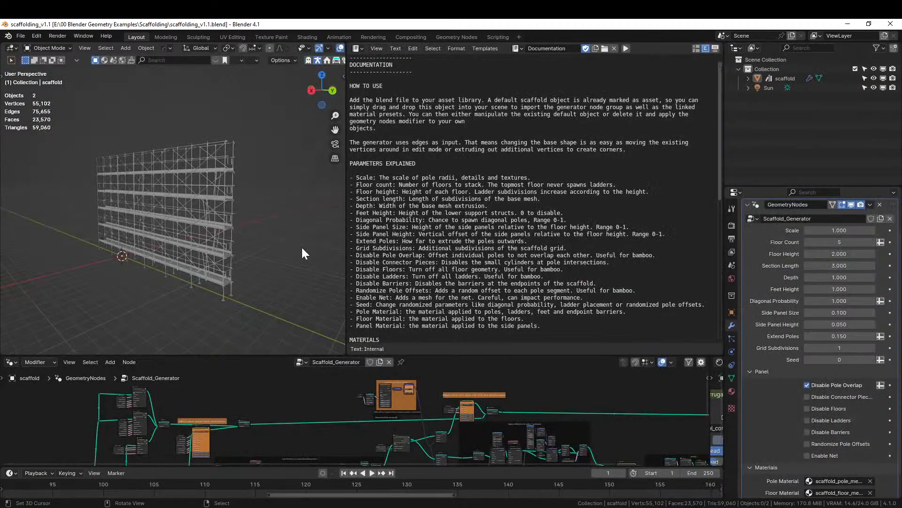
Copy the scaffold object and paste it into the Livestream Fight Club scene
{"action": "left_click", "coordinate": [227, 274]}
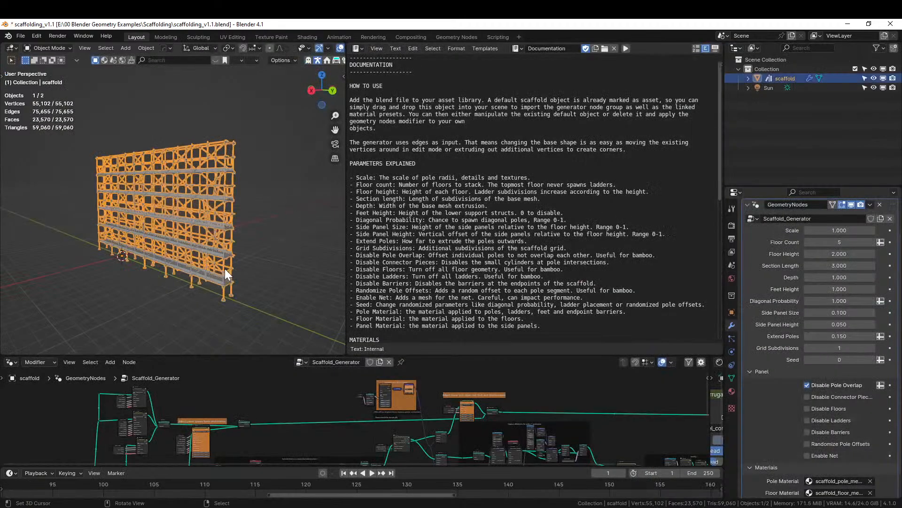
{"action": "key", "text": "ctrl+c"}
{"action": "left_click", "coordinate": [225, 268]}
{"action": "key", "text": "alt+Tab"}
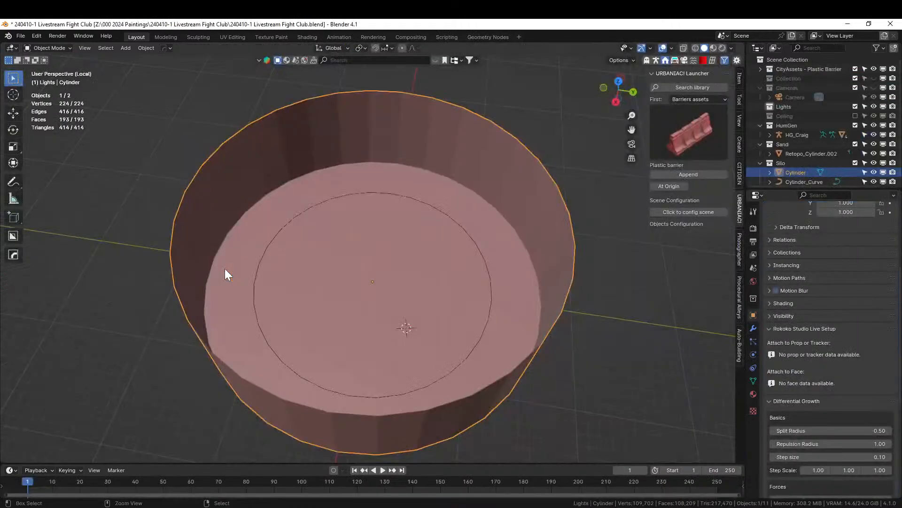
{"action": "key", "text": "ctrl+v"}
In top view, move the pasted scaffold outside the cylinder, about -23.9 m along X and -3.5 m along Y
{"action": "scroll", "coordinate": [224, 267], "scroll_direction": "down", "scroll_amount": 3}
{"action": "key", "text": "KP_7"}
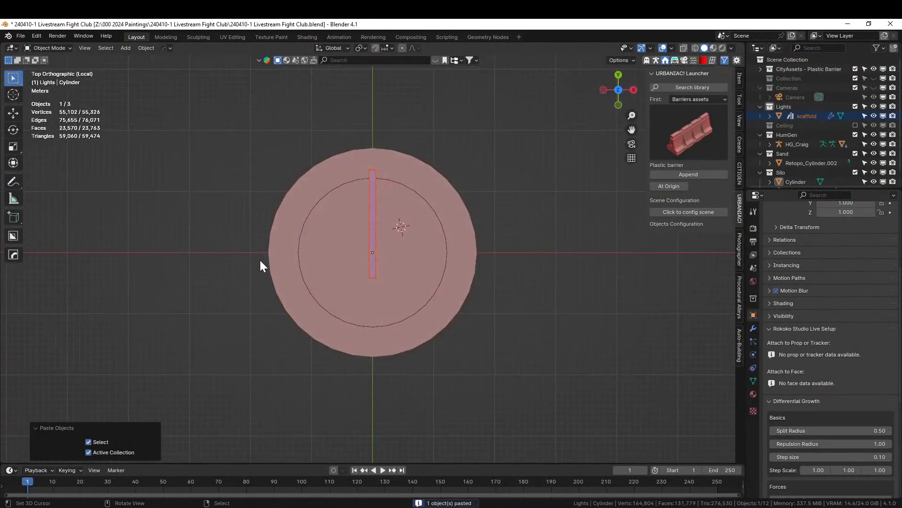
{"action": "key", "text": "g"}
{"action": "left_click", "coordinate": [218, 282]}
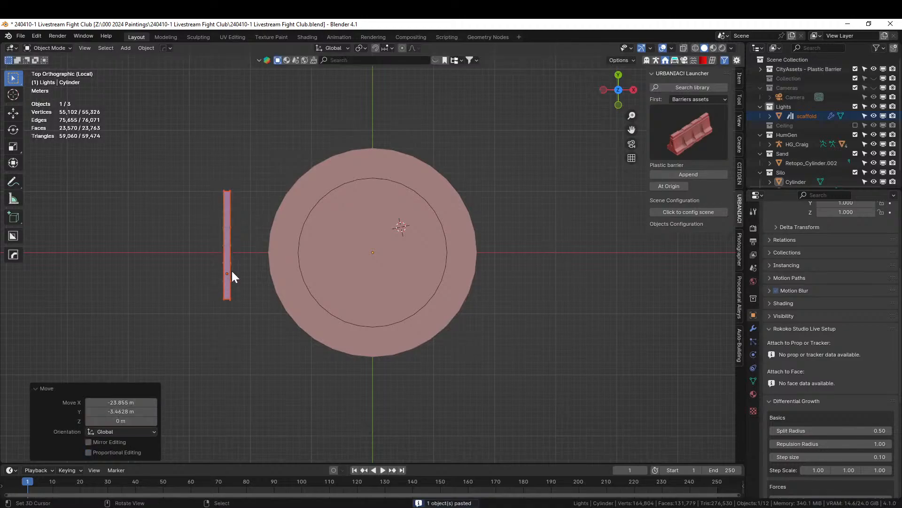
Select the scaffold and examine its Scaffold_Generator modifier settings
{"action": "left_click", "coordinate": [225, 268]}
{"action": "left_click", "coordinate": [753, 328]}
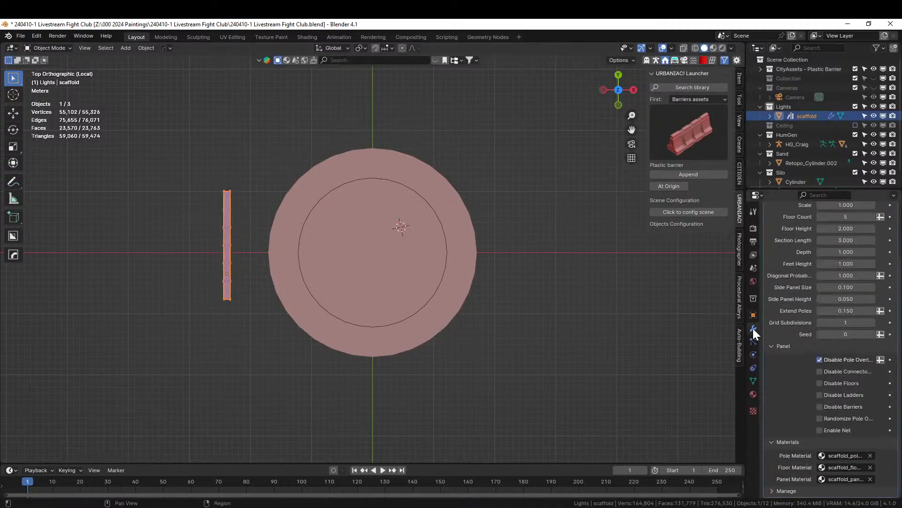
{"action": "scroll", "coordinate": [841, 287], "scroll_direction": "up", "scroll_amount": 2}
{"action": "scroll", "coordinate": [503, 300], "scroll_direction": "up", "scroll_amount": 3}
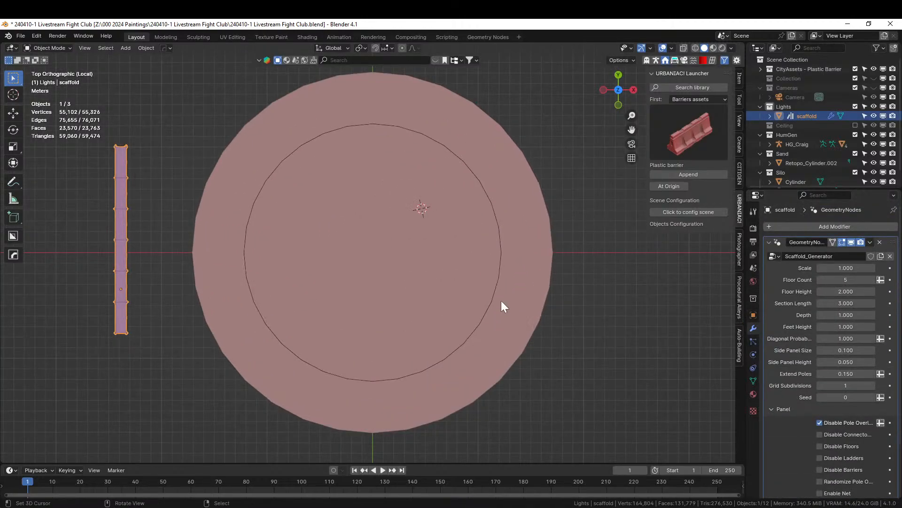
Add a Geometry Nodes modifier to the floor curve and try to find the scaffold node group by searching "sca"
{"action": "left_click", "coordinate": [492, 210]}
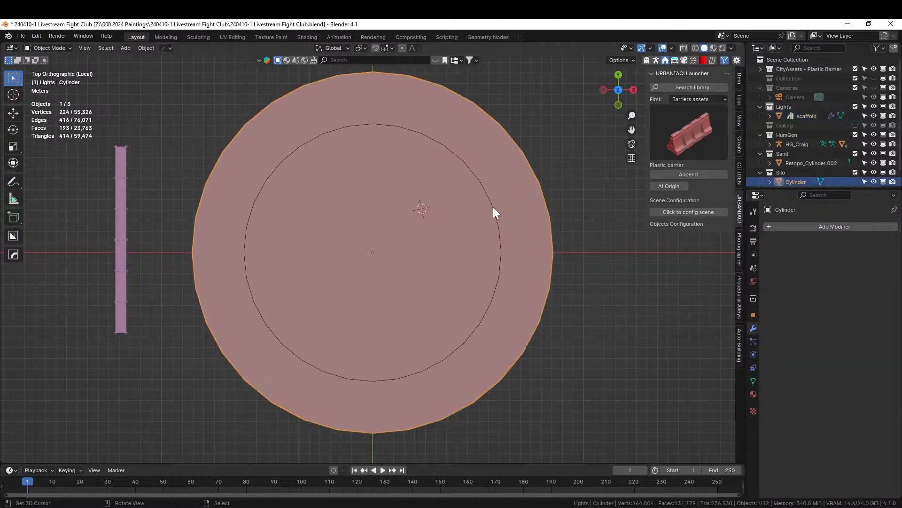
{"action": "left_click", "coordinate": [799, 229]}
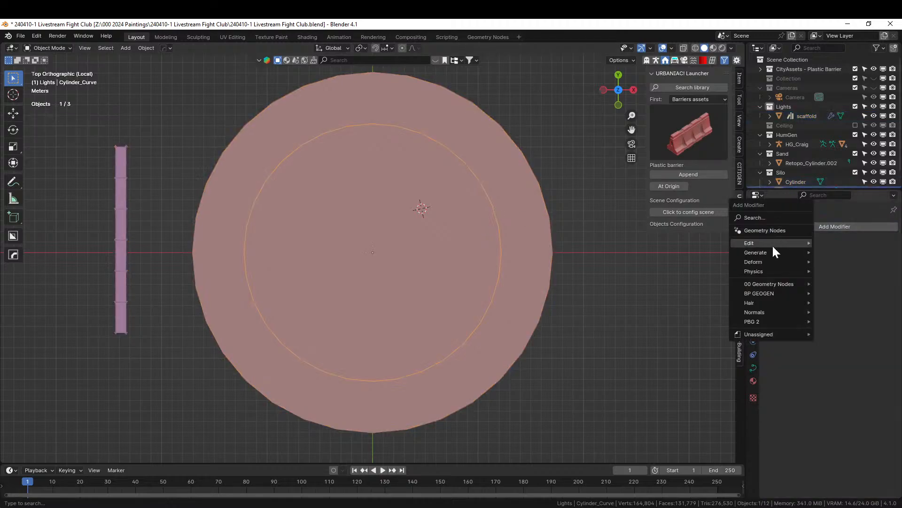
{"action": "mouse_move", "coordinate": [765, 253]}
{"action": "left_click", "coordinate": [768, 229]}
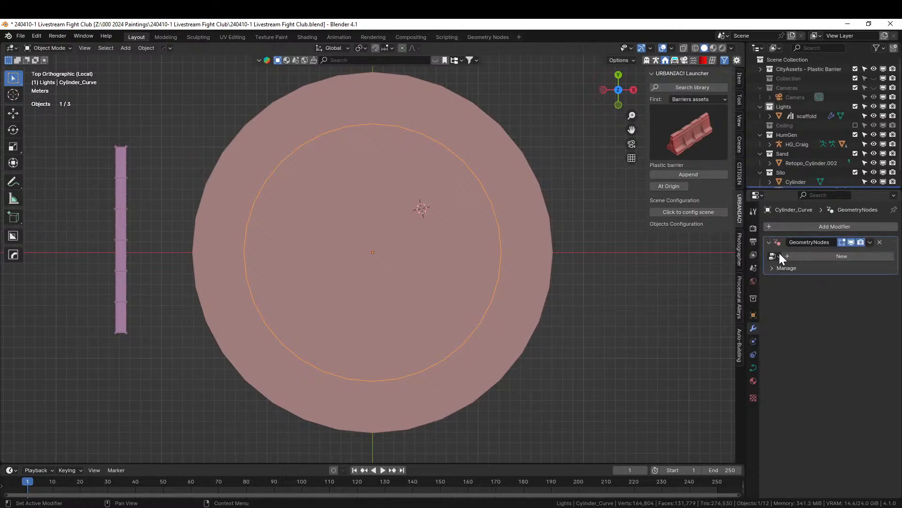
{"action": "left_click", "coordinate": [777, 256]}
{"action": "type", "text": "sca"}
Select the scaffold and expand its entry in the outliner to inspect its mesh and modifiers
{"action": "middle_click_drag", "start_coordinate": [550, 307], "coordinate": [571, 233]}
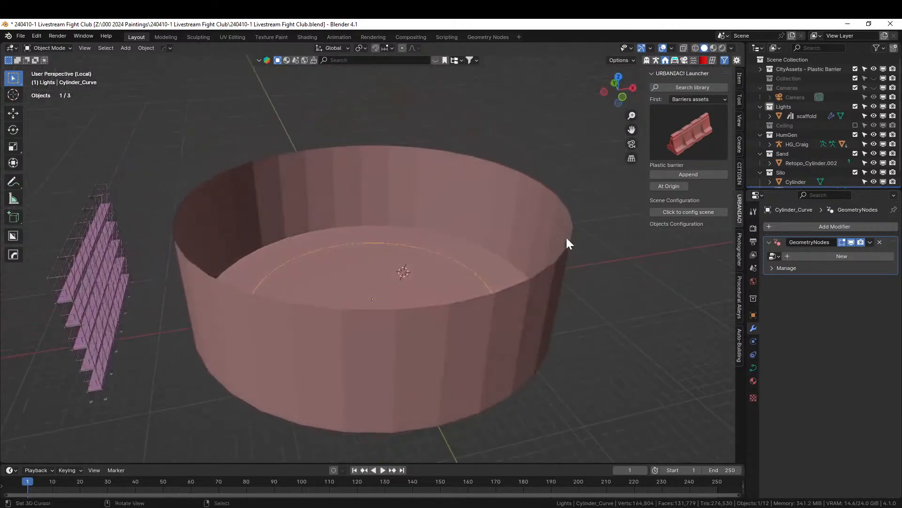
{"action": "left_click", "coordinate": [95, 291]}
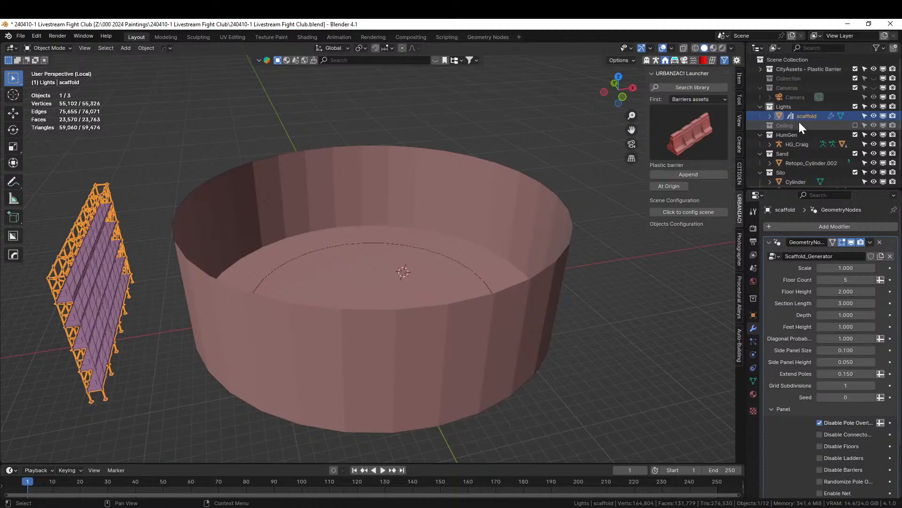
{"action": "left_click", "coordinate": [770, 116]}
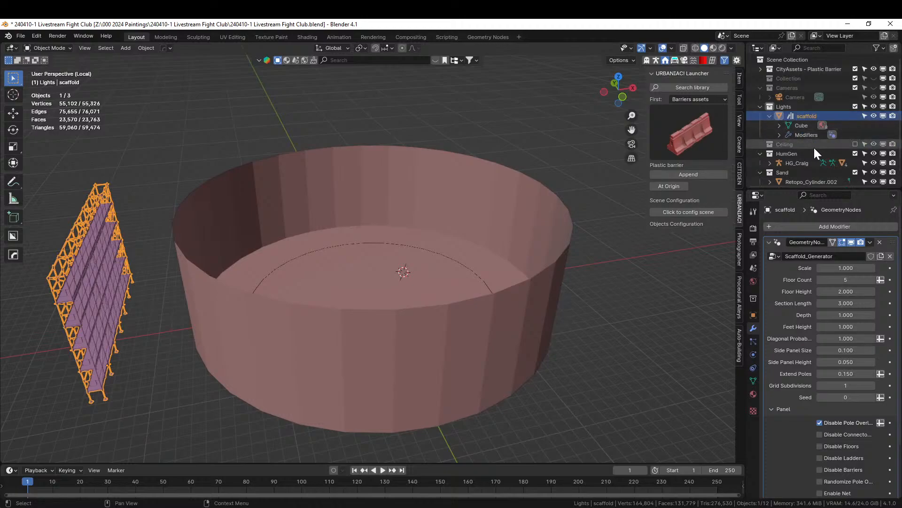
Convert the circular floor curve to a mesh
{"action": "middle_click_drag", "start_coordinate": [436, 301], "coordinate": [478, 268]}
{"action": "left_click", "coordinate": [484, 259]}
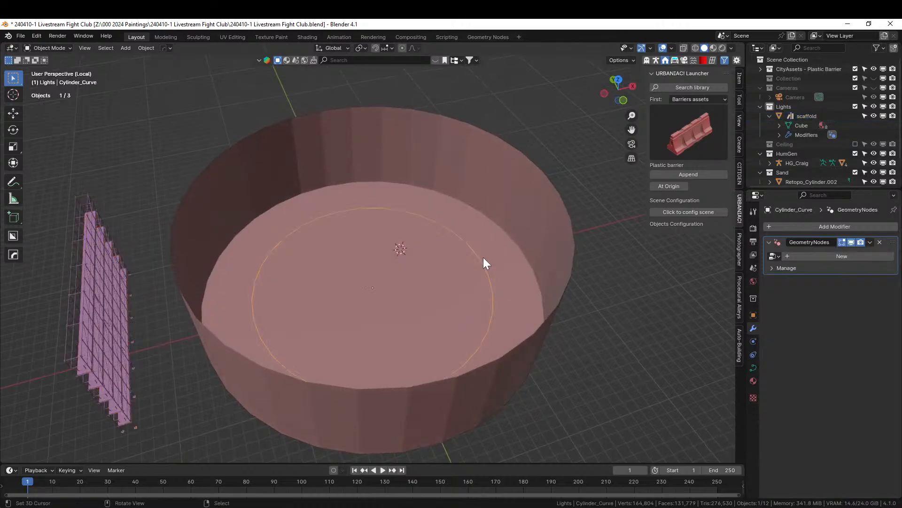
{"action": "key", "text": "q"}
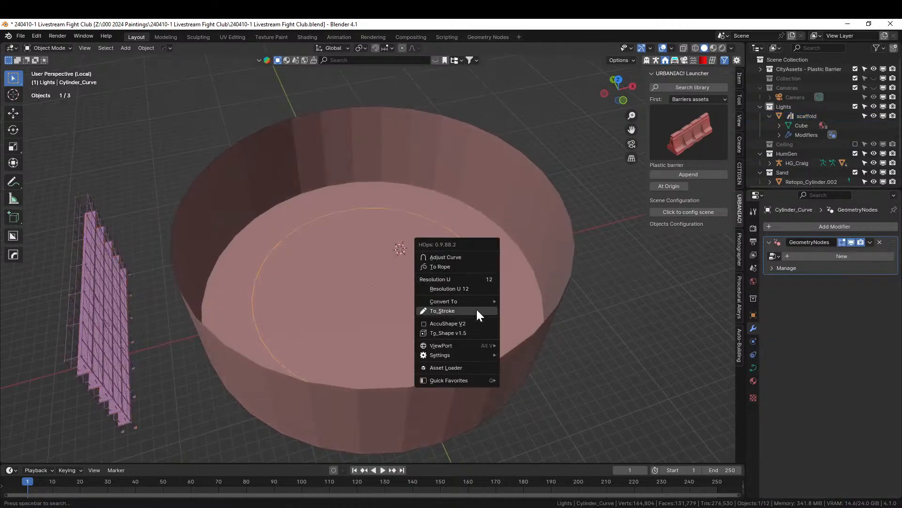
{"action": "mouse_move", "coordinate": [483, 302]}
{"action": "left_click", "coordinate": [539, 311]}
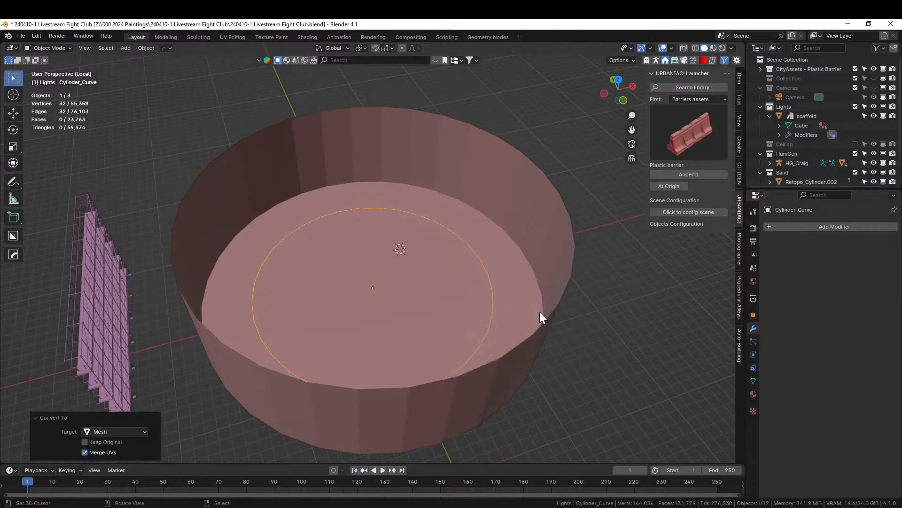
Add a Geometry Nodes modifier to the converted floor ring and look through the available node groups
{"action": "left_click", "coordinate": [797, 227]}
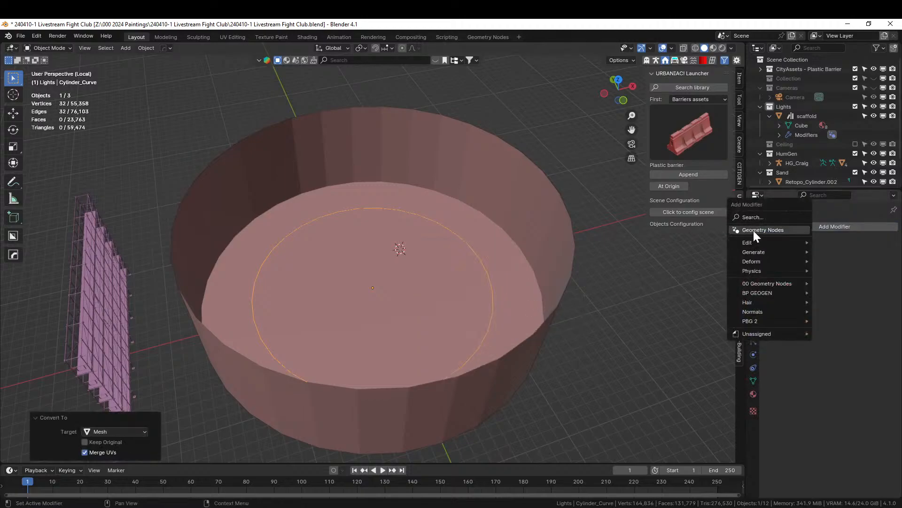
{"action": "left_click", "coordinate": [755, 230]}
{"action": "left_click", "coordinate": [774, 256]}
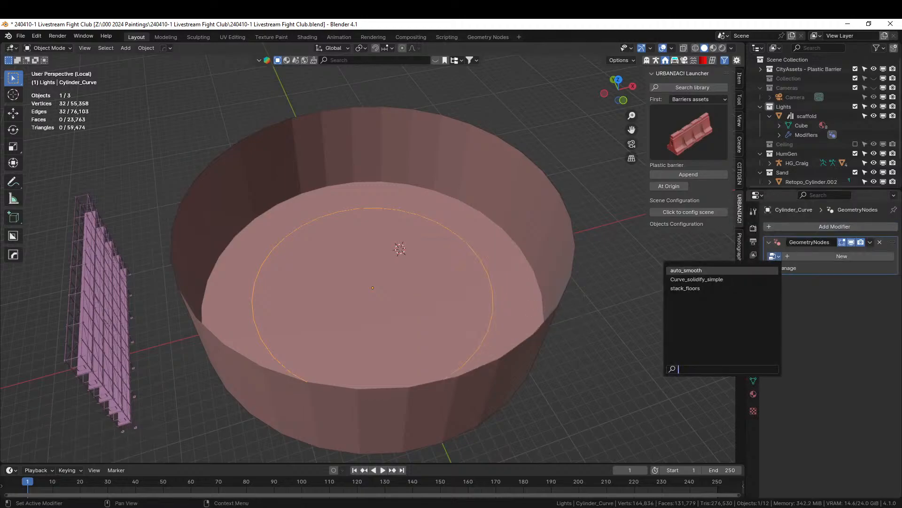
Inspect the scaffold's base edge, and join the circular floor ring into the scaffold object so its generator follows the loop
{"action": "left_click", "coordinate": [104, 311]}
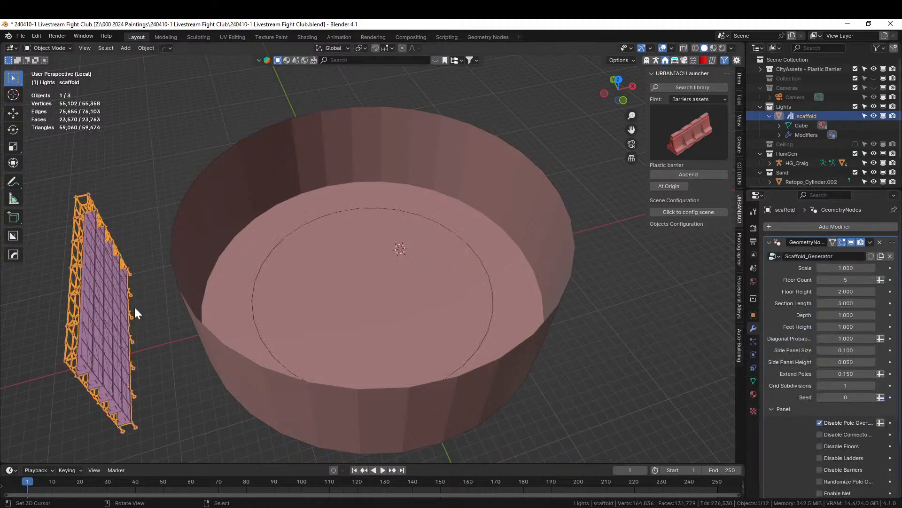
{"action": "key", "text": "Tab"}
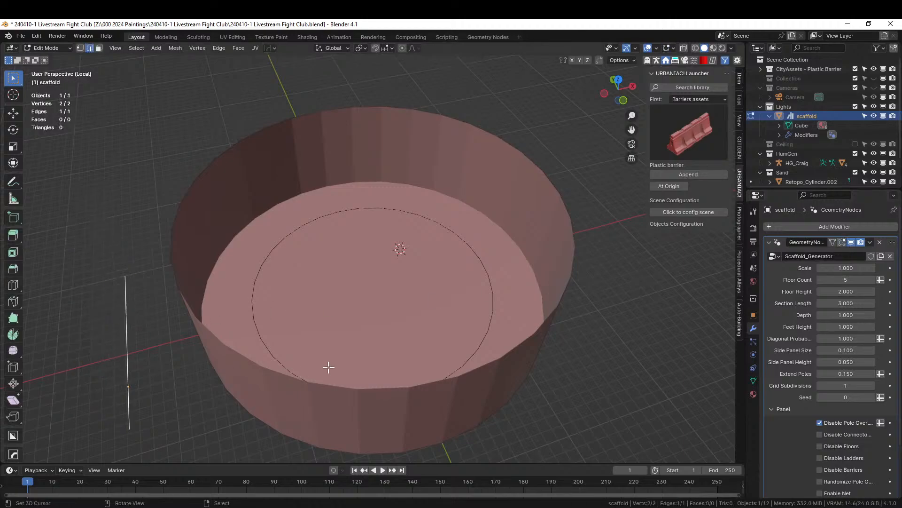
{"action": "key", "text": "Tab"}
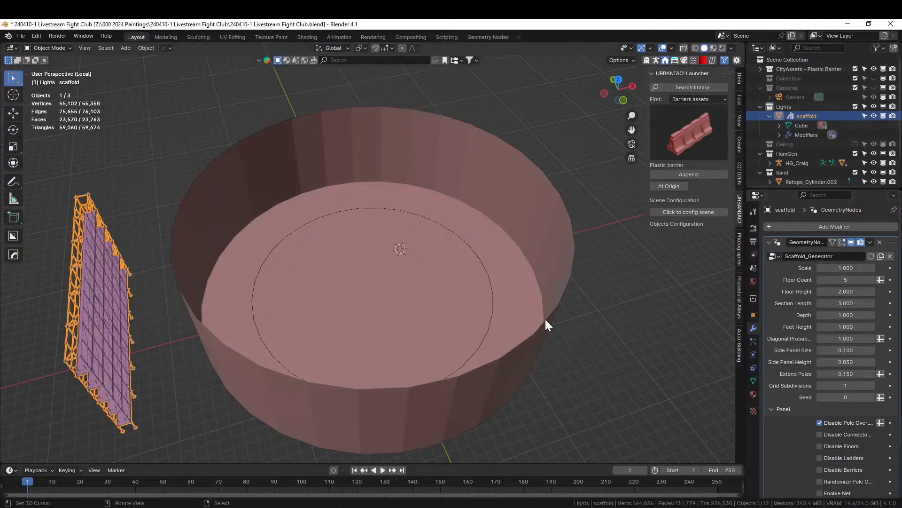
{"action": "left_click", "coordinate": [484, 263], "text": "shift"}
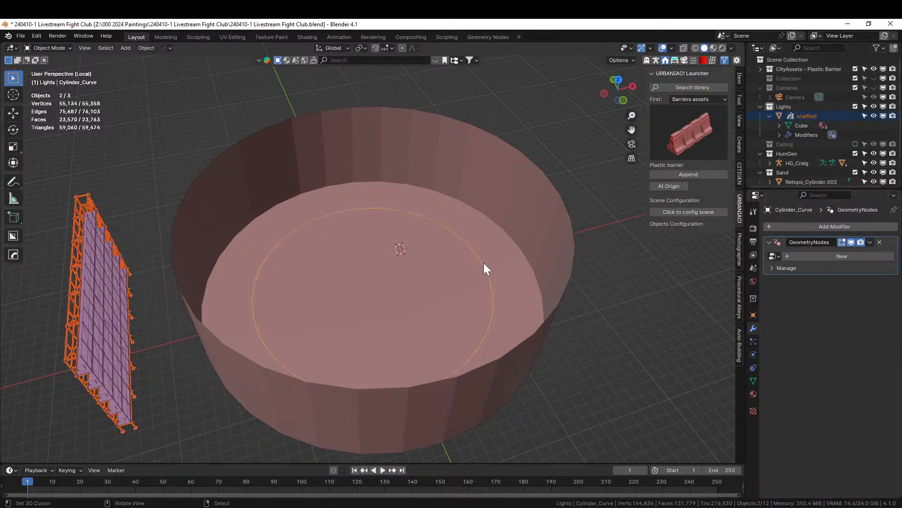
{"action": "left_click", "coordinate": [483, 264]}
{"action": "left_click", "coordinate": [483, 263]}
{"action": "left_click", "coordinate": [101, 306], "text": "shift"}
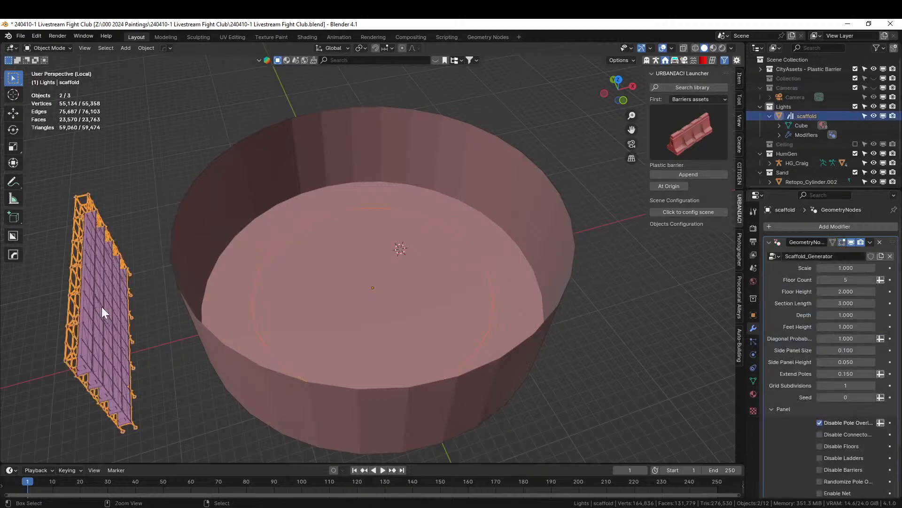
{"action": "key", "text": "ctrl+j"}
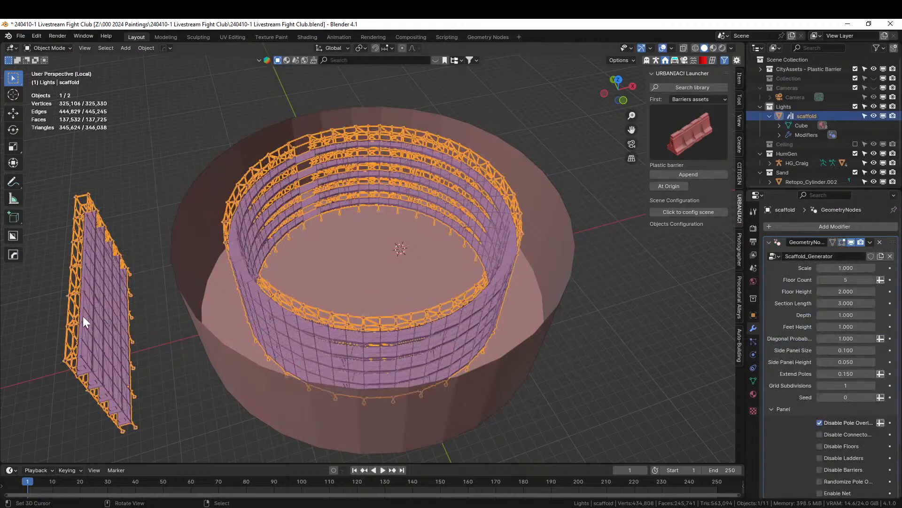
Delete the original straight base edge from the scaffold's mesh, leaving only the circular loop
{"action": "key", "text": "Tab"}
{"action": "left_click", "coordinate": [125, 348]}
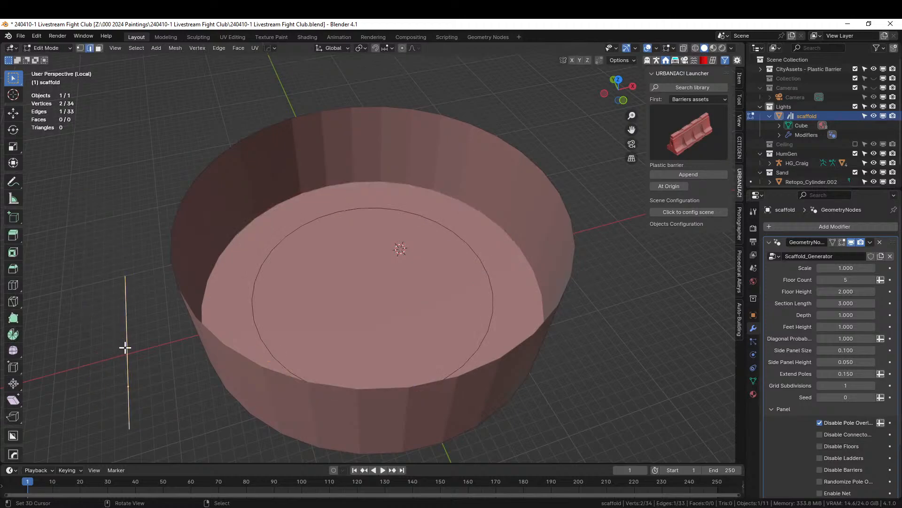
{"action": "key", "text": "x"}
{"action": "left_click", "coordinate": [101, 325]}
{"action": "key", "text": "Tab"}
Set the circular scaffold's Floor Count to 3
{"action": "middle_click_drag", "start_coordinate": [288, 321], "coordinate": [281, 296]}
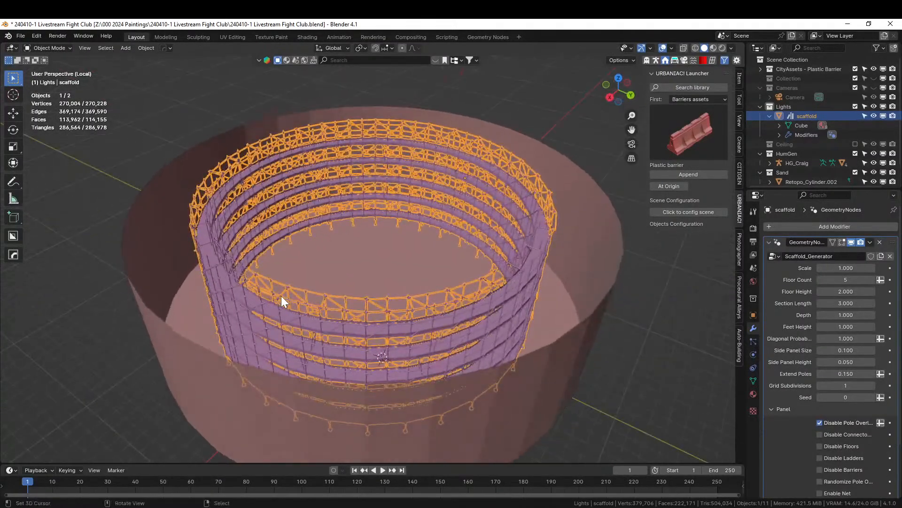
{"action": "scroll", "coordinate": [272, 293], "scroll_direction": "up", "scroll_amount": 3}
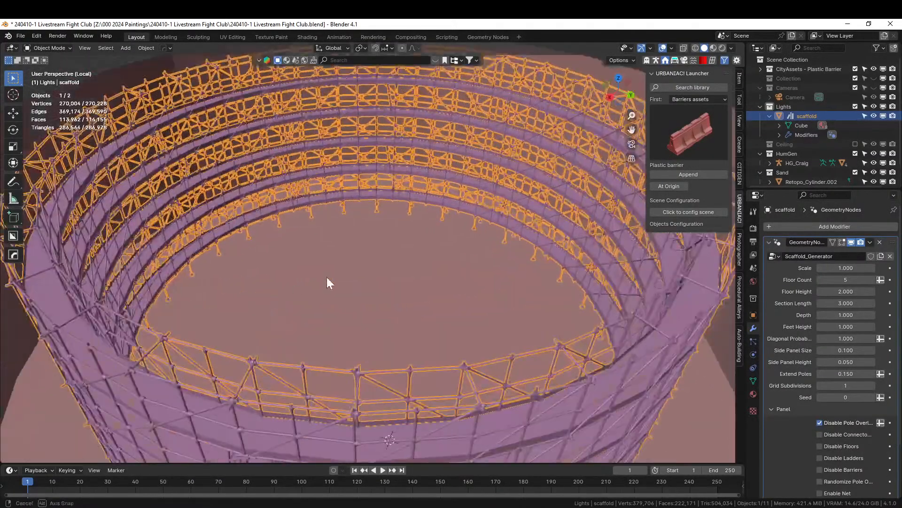
{"action": "middle_click_drag", "start_coordinate": [326, 278], "coordinate": [285, 273]}
{"action": "left_click", "coordinate": [845, 280]}
{"action": "type", "text": "3"}
{"action": "key", "text": "Return"}
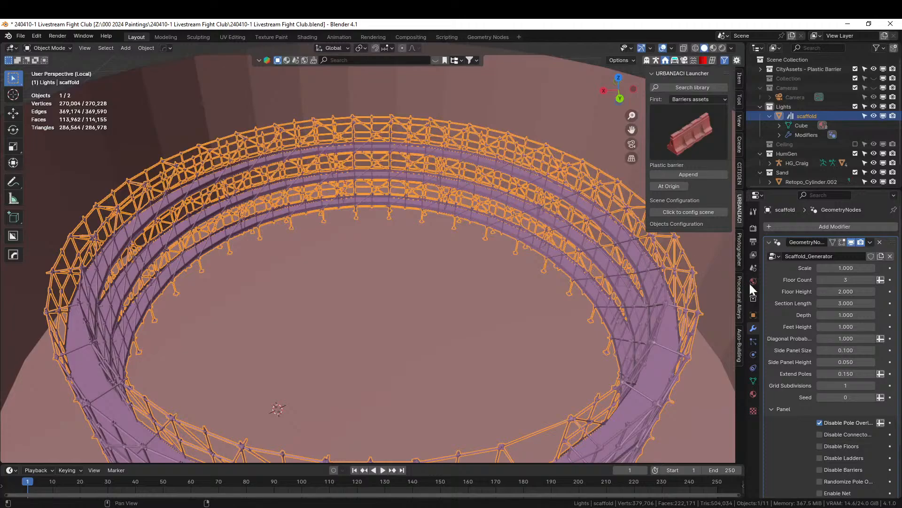
Set the scaffold's Feet Height to 2
{"action": "left_click", "coordinate": [846, 326]}
{"action": "type", "text": "2"}
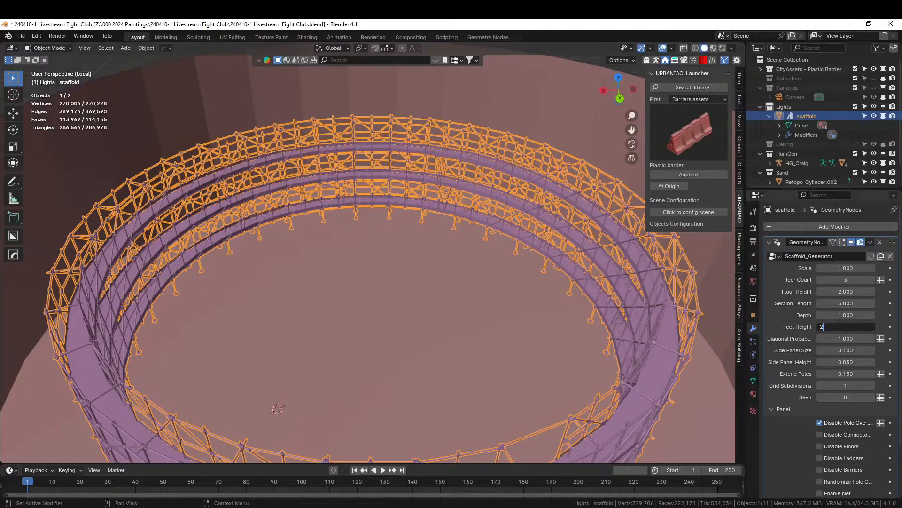
{"action": "key", "text": "Return"}
Lower the scaffold's Floor Count to 2
{"action": "middle_click_drag", "start_coordinate": [477, 303], "coordinate": [35, 286]}
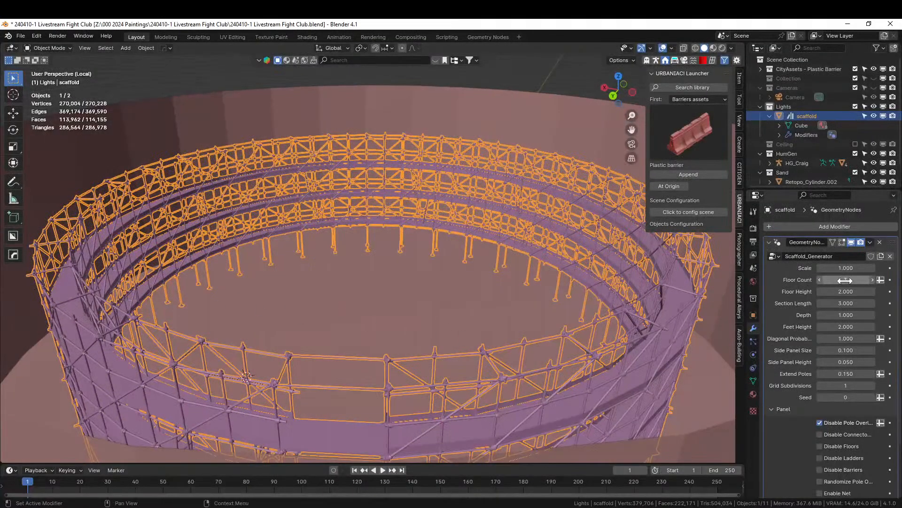
{"action": "middle_click_drag", "start_coordinate": [518, 266], "coordinate": [478, 266]}
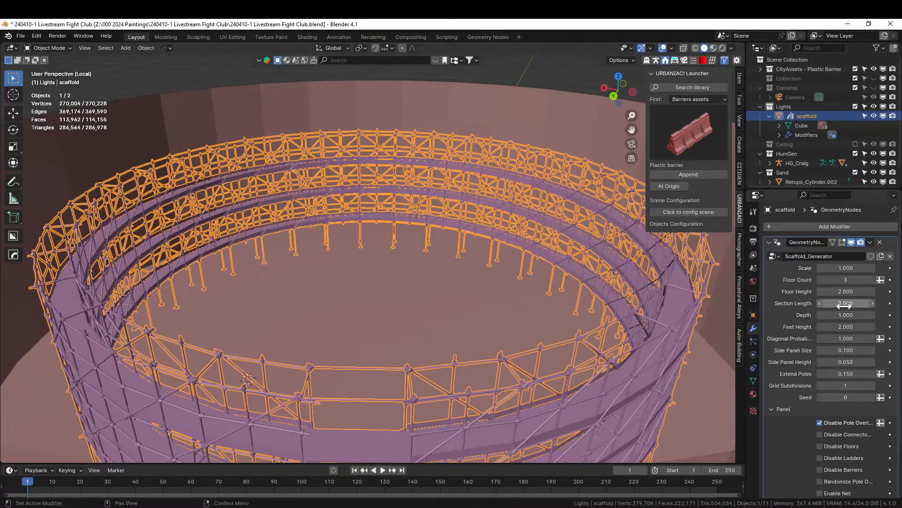
{"action": "left_click", "coordinate": [846, 281]}
{"action": "type", "text": "2"}
{"action": "key", "text": "Return"}
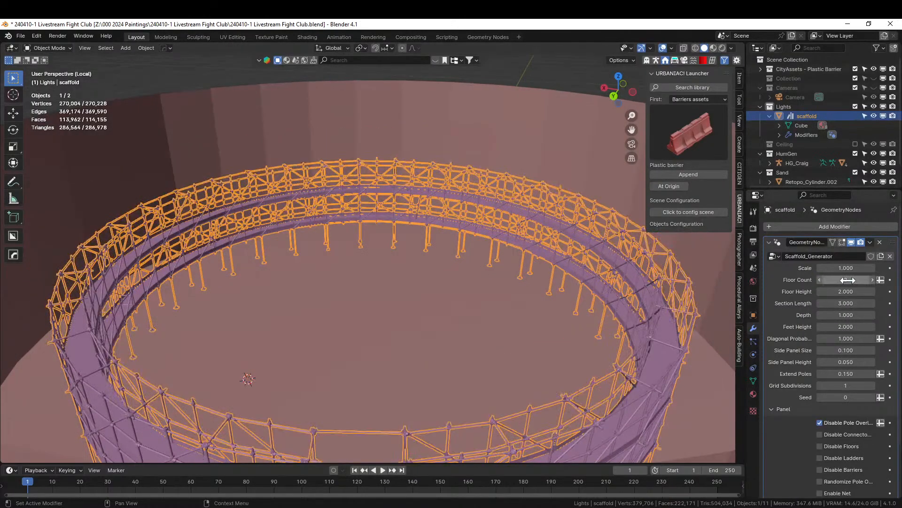
Increase the scaffold's Depth to 2 for wider walkways and check the ring up close
{"action": "middle_click_drag", "start_coordinate": [516, 263], "coordinate": [638, 284]}
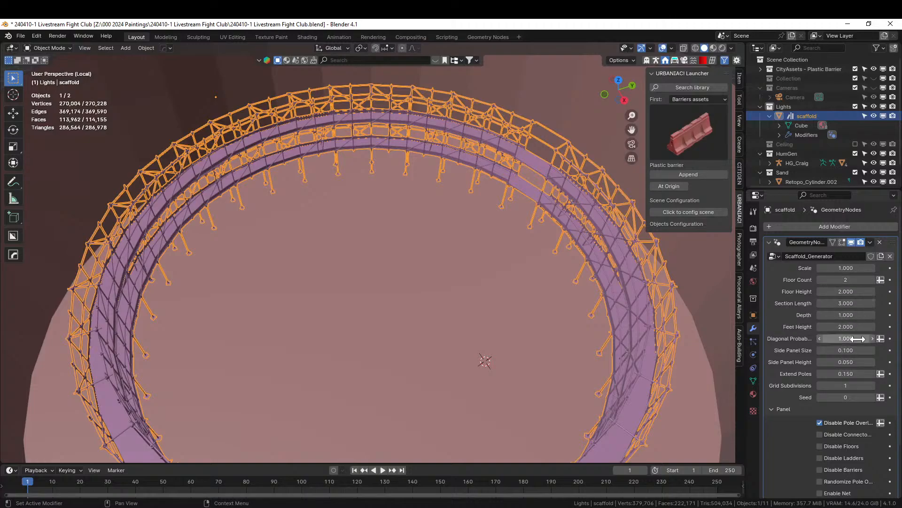
{"action": "left_click_drag", "start_coordinate": [844, 315], "coordinate": [848, 315]}
{"action": "middle_click_drag", "start_coordinate": [503, 279], "coordinate": [568, 265]}
{"action": "scroll", "coordinate": [159, 261], "scroll_direction": "up", "scroll_amount": 3}
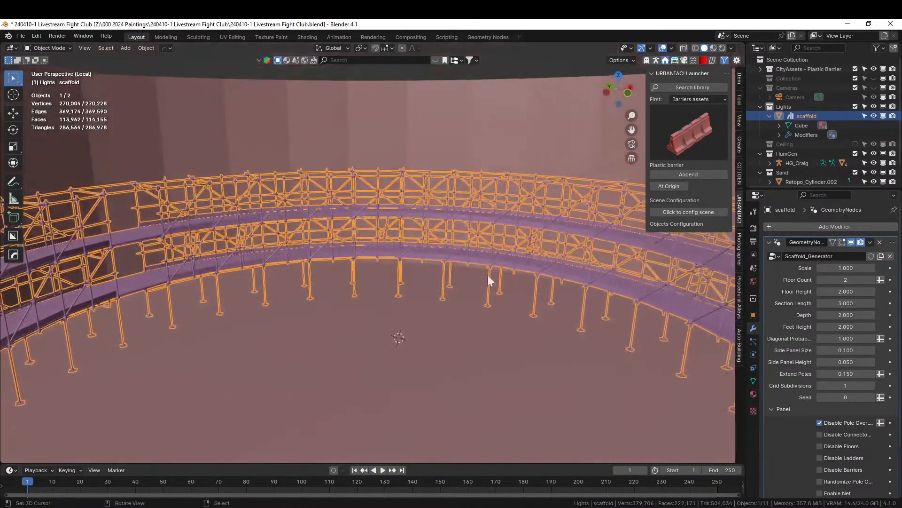
Select the outer cylinder wall, leave local view and look over the scaffold around the barriers and sand floor
{"action": "left_click", "coordinate": [502, 312]}
{"action": "middle_click_drag", "start_coordinate": [502, 311], "coordinate": [482, 362]}
{"action": "scroll", "coordinate": [574, 286], "scroll_direction": "up", "scroll_amount": 1}
{"action": "scroll", "coordinate": [574, 287], "scroll_direction": "up", "scroll_amount": 1}
{"action": "scroll", "coordinate": [574, 286], "scroll_direction": "down", "scroll_amount": 3}
{"action": "scroll", "coordinate": [490, 335], "scroll_direction": "down", "scroll_amount": 4}
{"action": "key", "text": "KP_Divide"}
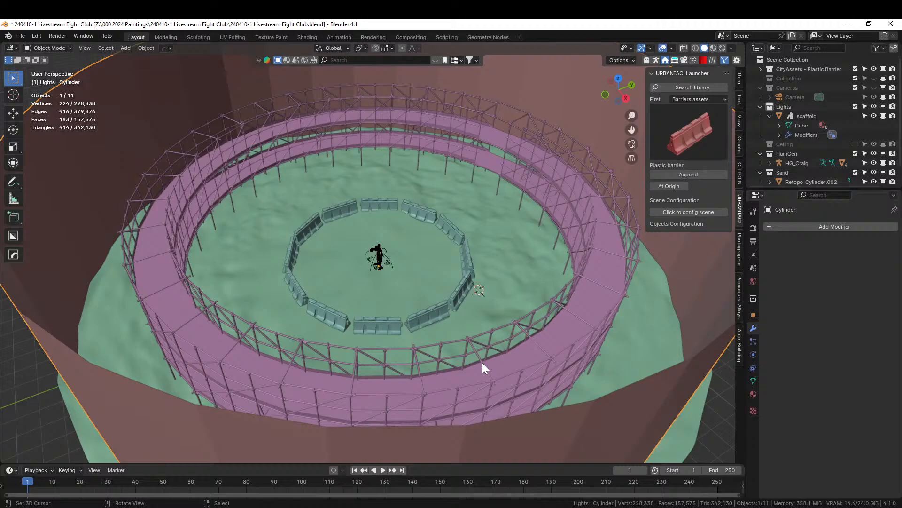
{"action": "middle_click_drag", "start_coordinate": [548, 380], "coordinate": [470, 408]}
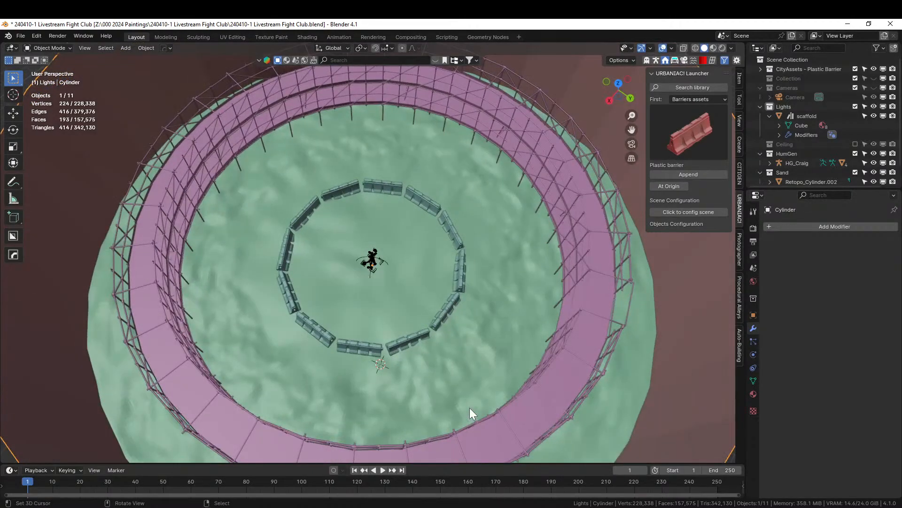
{"action": "middle_click_drag", "start_coordinate": [469, 407], "coordinate": [482, 361]}
Select the scaffold and widen the properties area so its generator setting names are fully readable
{"action": "left_click", "coordinate": [447, 306]}
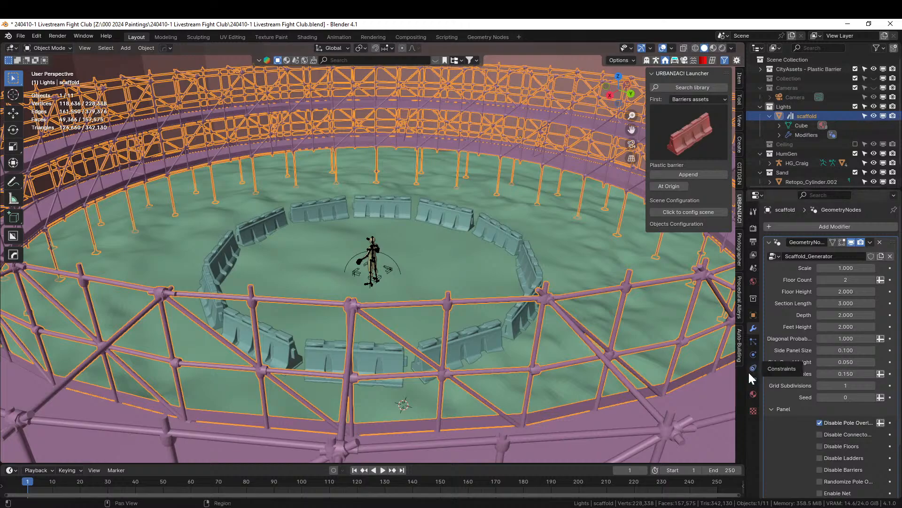
{"action": "left_click_drag", "start_coordinate": [745, 371], "coordinate": [641, 371]}
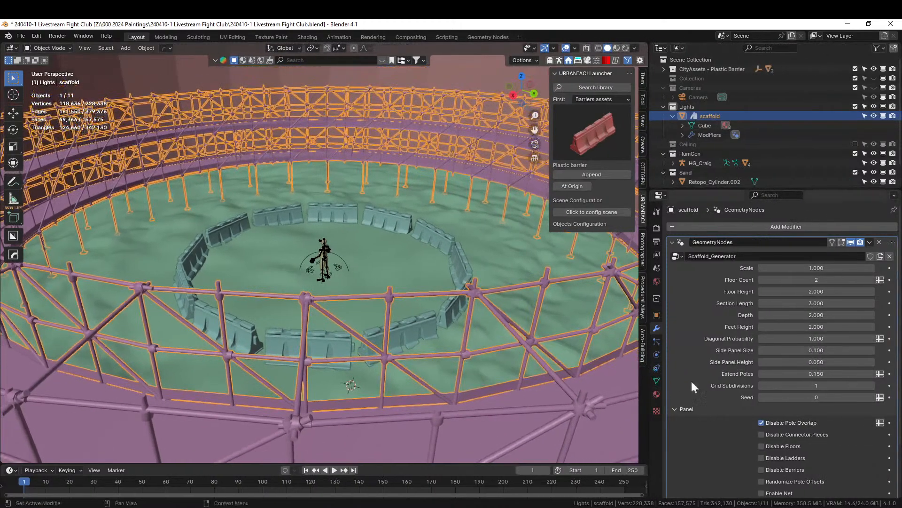
Test the scaffold's Disable Pole Overlap and Randomize Pole Offsets options, restoring each to its original state
{"action": "left_click", "coordinate": [762, 423]}
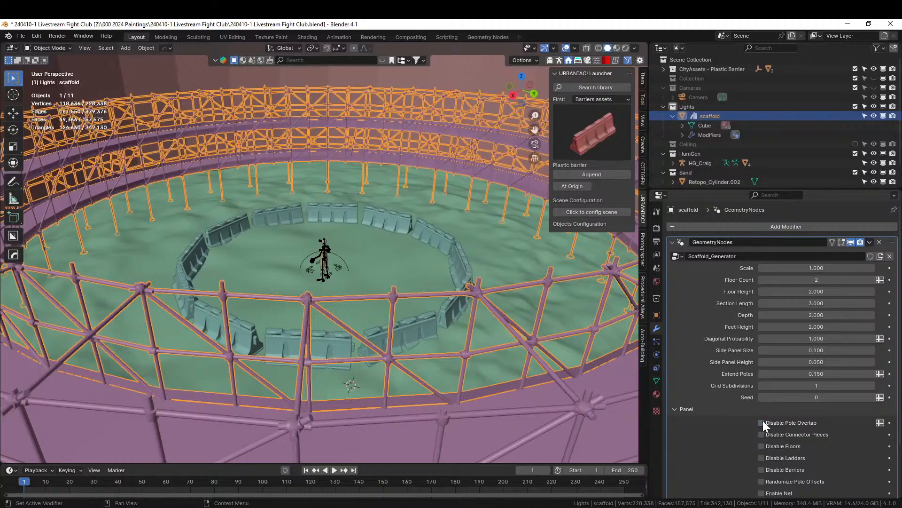
{"action": "left_click", "coordinate": [762, 422]}
{"action": "left_click", "coordinate": [762, 423]}
{"action": "left_click", "coordinate": [762, 422]}
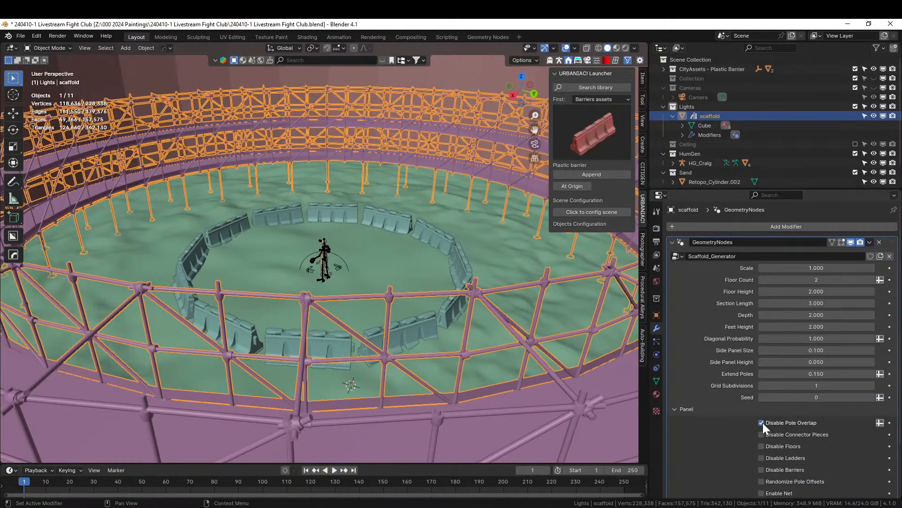
{"action": "scroll", "coordinate": [819, 444], "scroll_direction": "down", "scroll_amount": 2}
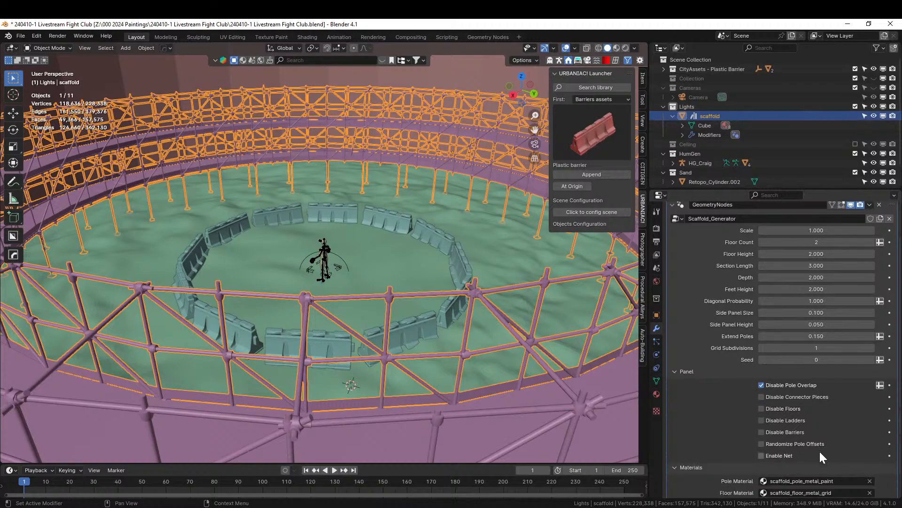
{"action": "left_click", "coordinate": [762, 444]}
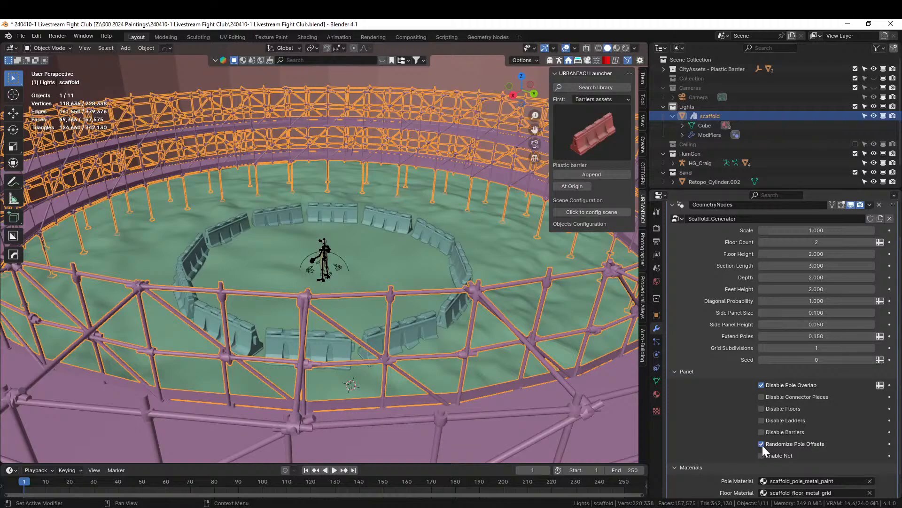
{"action": "left_click", "coordinate": [762, 444]}
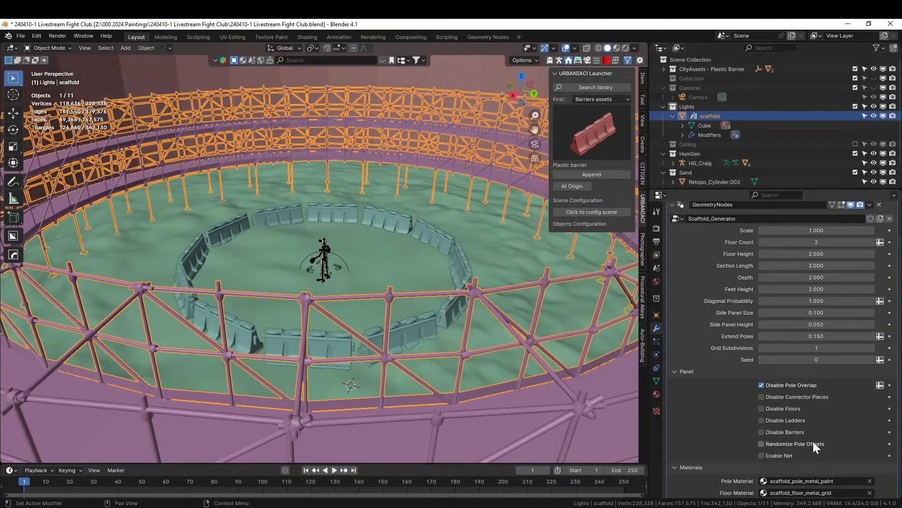
Set the scaffold's Extend Poles to 0.160 and its Diagonal Probability to 0.5
{"action": "scroll", "coordinate": [813, 447], "scroll_direction": "down", "scroll_amount": 1}
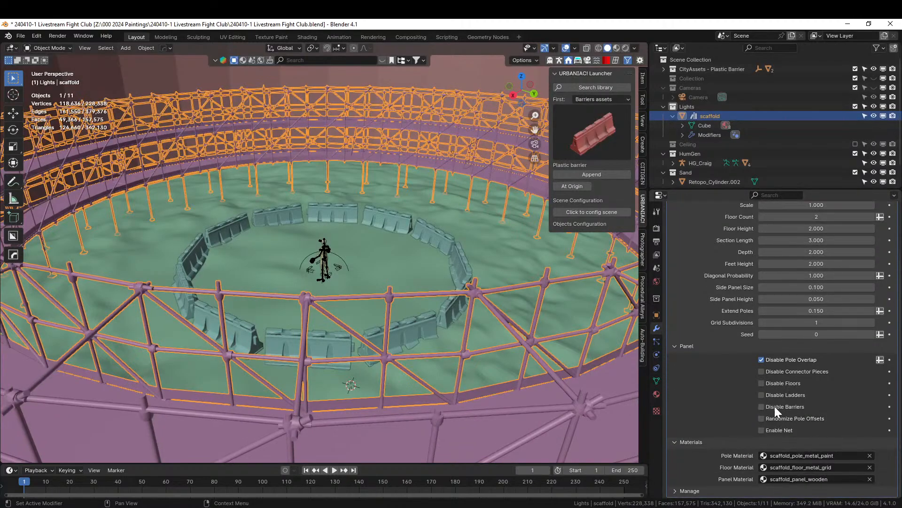
{"action": "scroll", "coordinate": [823, 329], "scroll_direction": "up", "scroll_amount": 2}
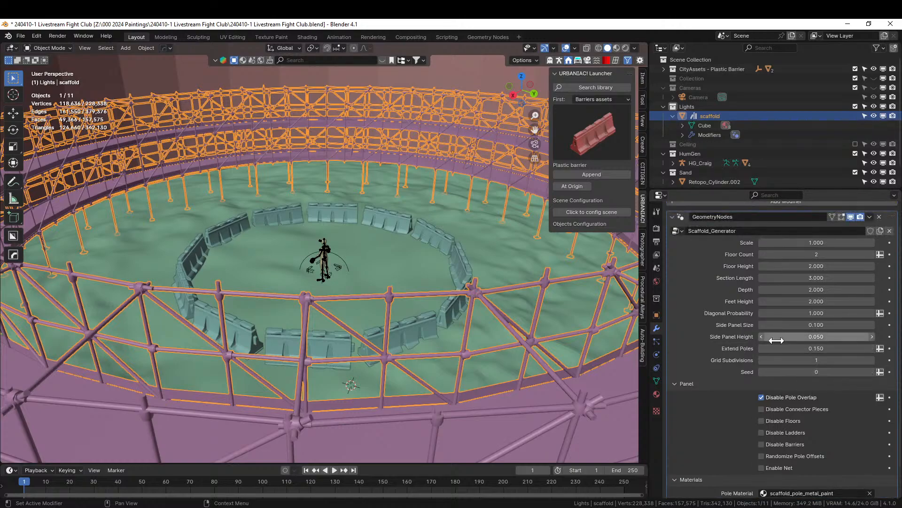
{"action": "mouse_move", "coordinate": [789, 347]}
{"action": "left_mouse_down"}
{"action": "mouse_move", "coordinate": [834, 347]}
{"action": "mouse_move", "coordinate": [781, 347]}
{"action": "mouse_move", "coordinate": [791, 346]}
{"action": "left_mouse_up"}
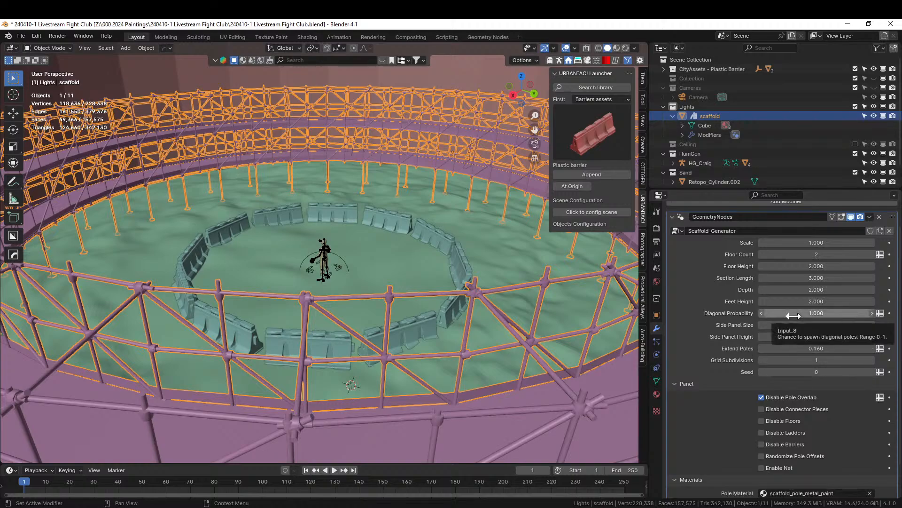
{"action": "left_click", "coordinate": [793, 313]}
{"action": "type", "text": "0.5"}
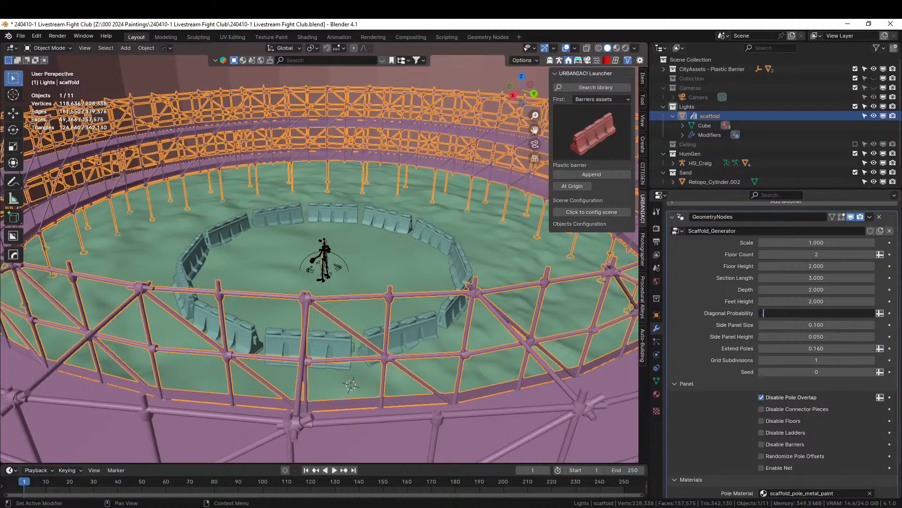
{"action": "key", "text": "Return"}
Review the arena from inside and above, select the sand floor and save the file
{"action": "mouse_move", "coordinate": [549, 273]}
{"action": "middle_mouse_down"}
{"action": "mouse_move", "coordinate": [641, 271]}
{"action": "mouse_move", "coordinate": [566, 273]}
{"action": "middle_mouse_up"}
{"action": "scroll", "coordinate": [499, 255], "scroll_direction": "up", "scroll_amount": 5}
{"action": "middle_click_drag", "start_coordinate": [498, 256], "coordinate": [559, 249]}
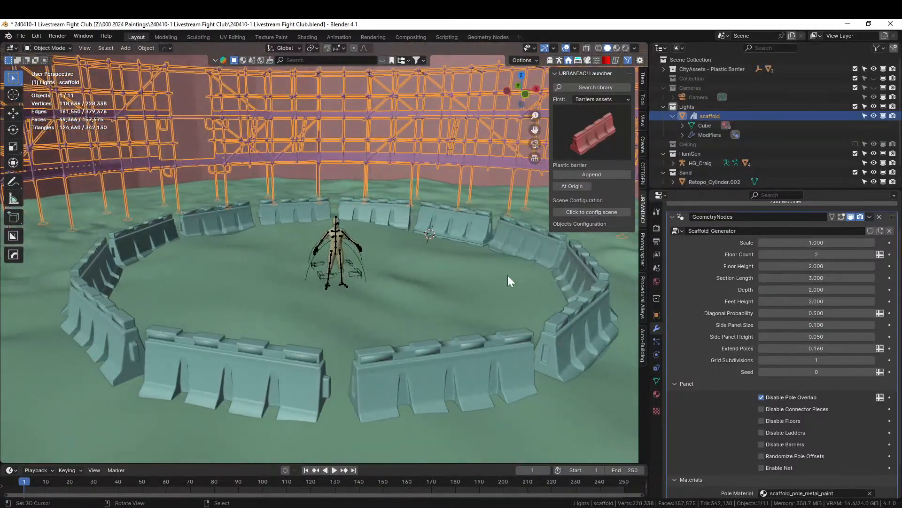
{"action": "left_click", "coordinate": [508, 275]}
{"action": "middle_click_drag", "start_coordinate": [507, 275], "coordinate": [536, 318]}
{"action": "scroll", "coordinate": [505, 309], "scroll_direction": "down", "scroll_amount": 6}
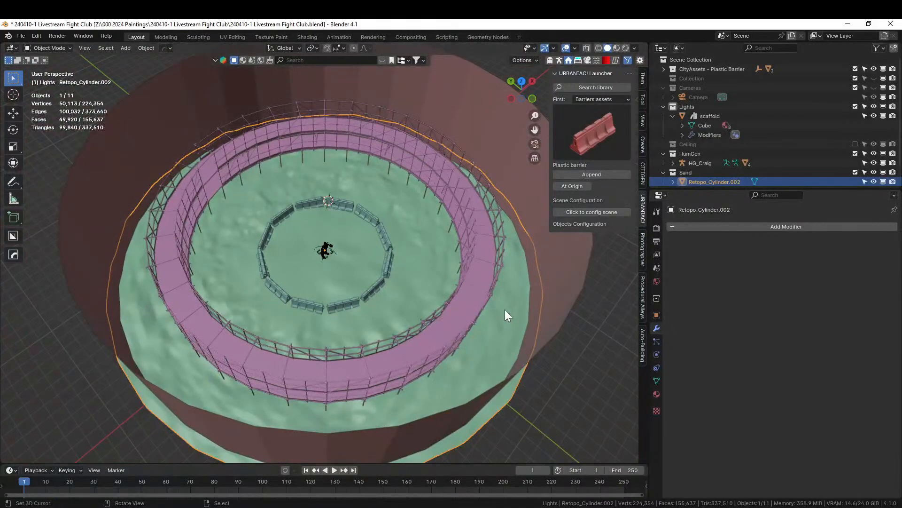
{"action": "middle_click_drag", "start_coordinate": [356, 227], "coordinate": [402, 303]}
{"action": "scroll", "coordinate": [397, 205], "scroll_direction": "up", "scroll_amount": 5}
{"action": "scroll", "coordinate": [402, 303], "scroll_direction": "down", "scroll_amount": 3}
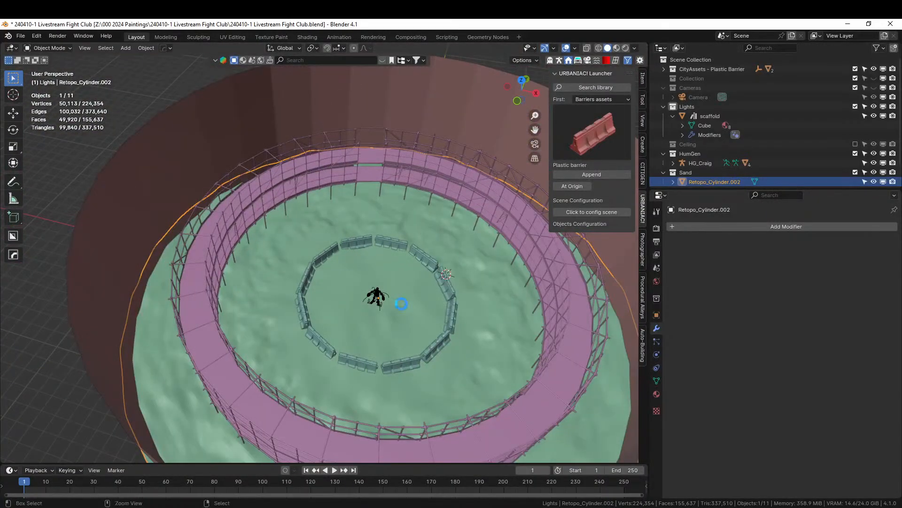
{"action": "key", "text": "ctrl+s"}
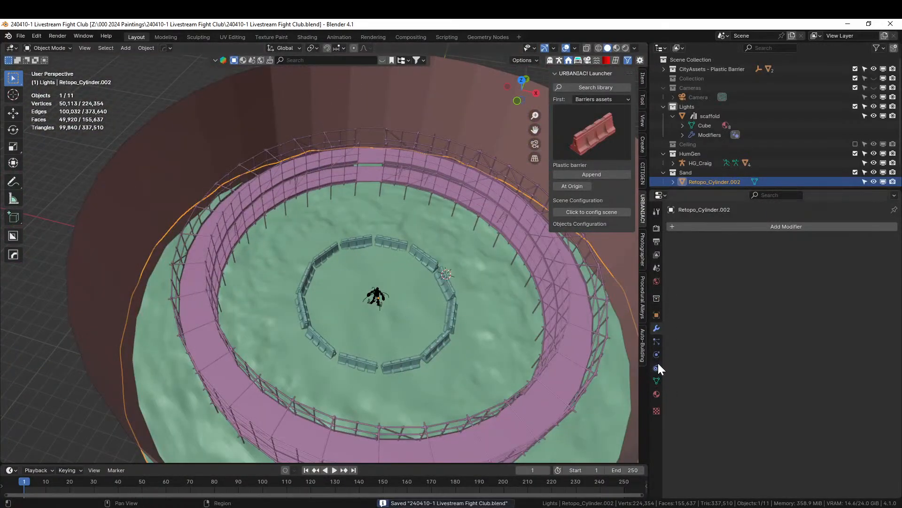
Bring up the Procedural Crowds generator and choose the Circle crowd layout
{"action": "left_click", "coordinate": [559, 63]}
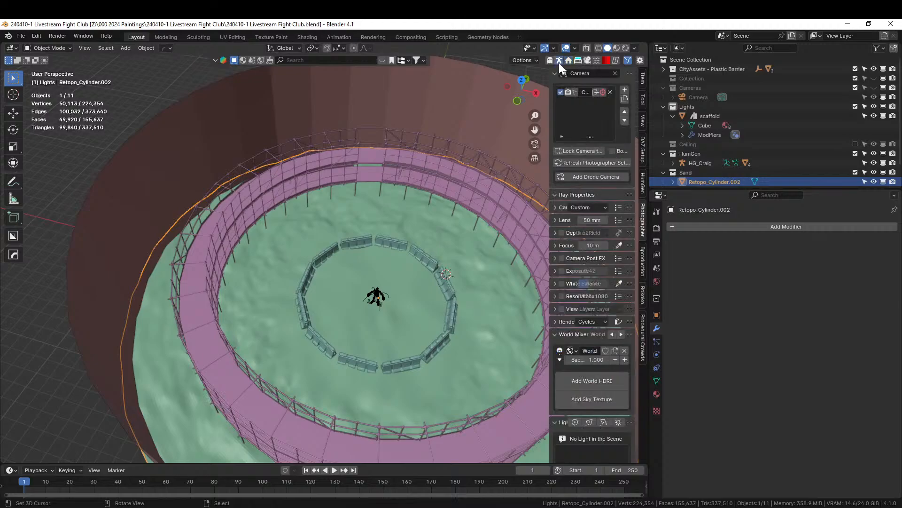
{"action": "left_click", "coordinate": [641, 328]}
{"action": "left_click", "coordinate": [592, 141]}
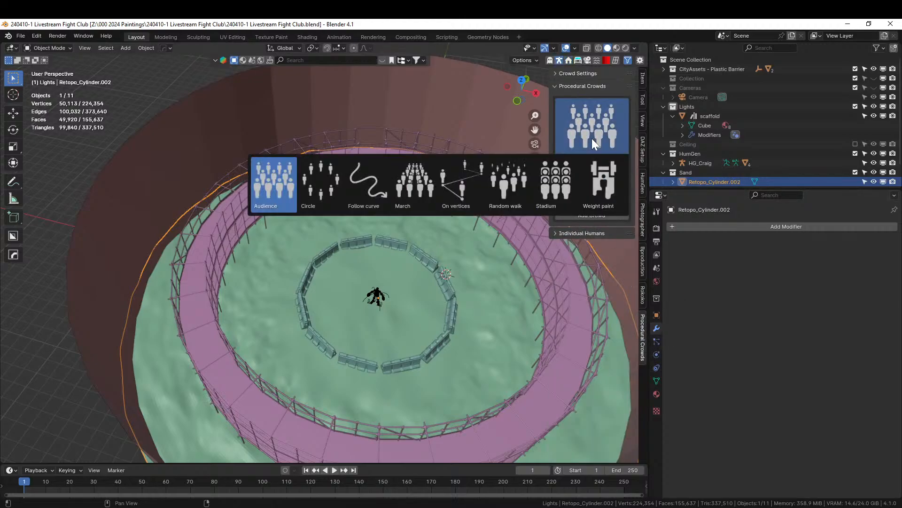
{"action": "left_click", "coordinate": [318, 190]}
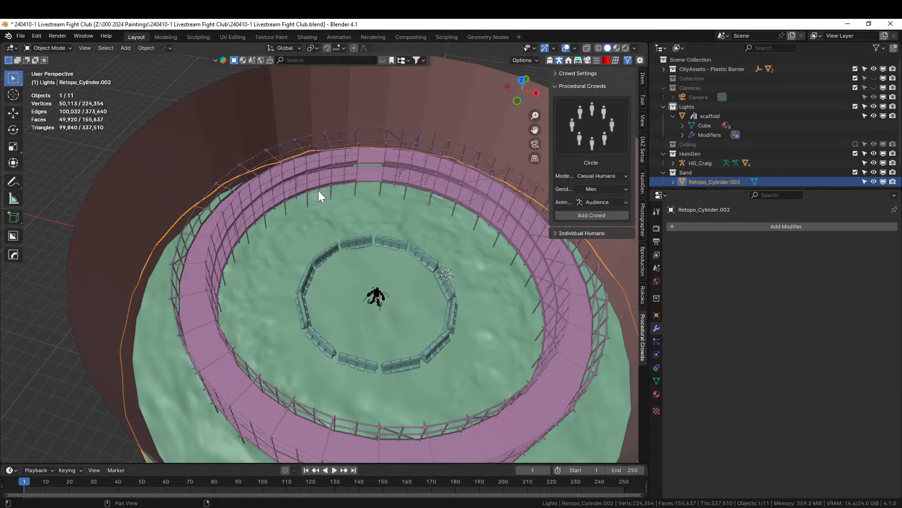
Add a circle crowd of Casual Humans with gender Mix and the Audience animation
{"action": "left_click", "coordinate": [604, 188]}
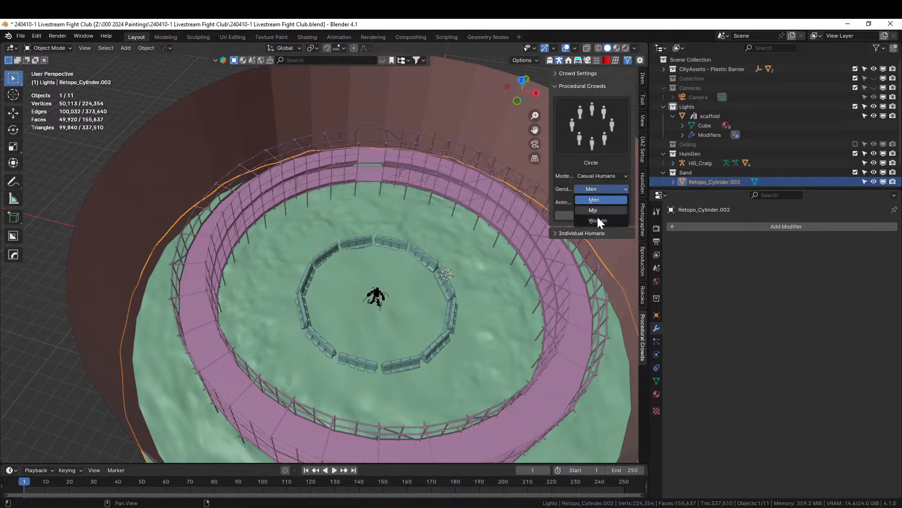
{"action": "left_click", "coordinate": [598, 211]}
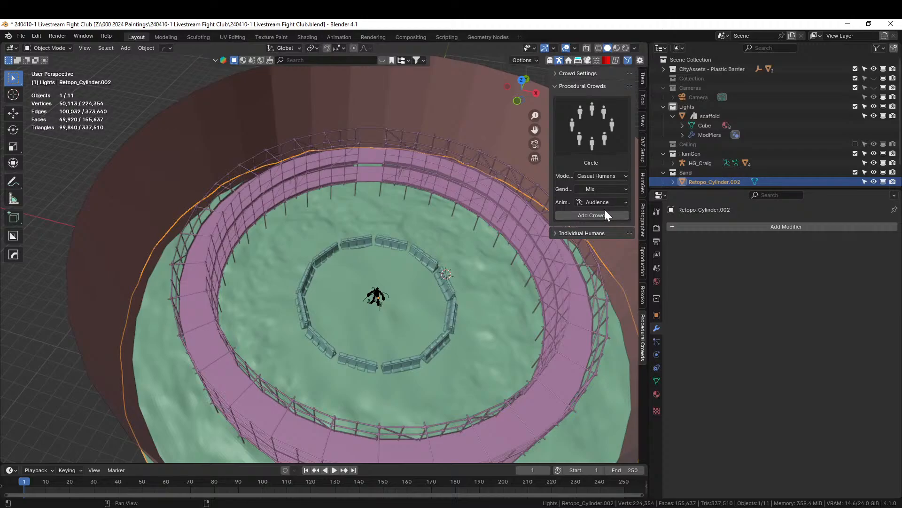
{"action": "left_click", "coordinate": [619, 202]}
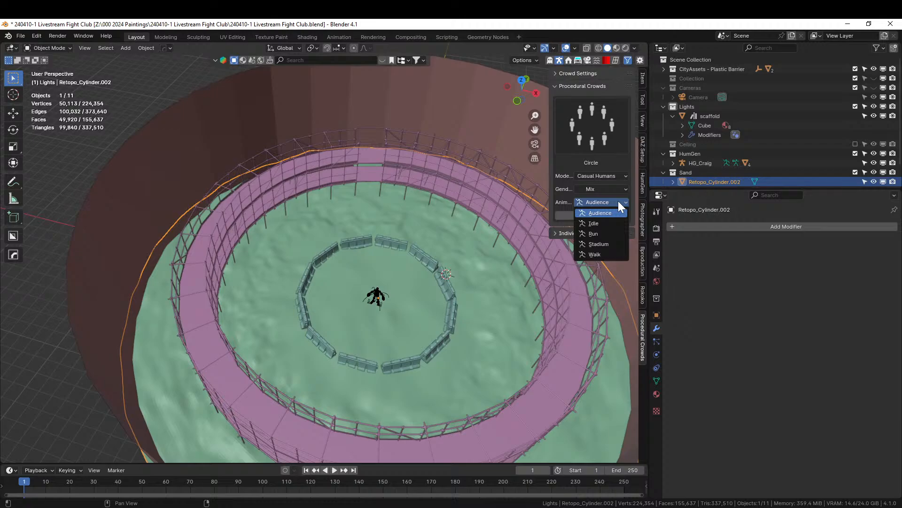
{"action": "left_click", "coordinate": [617, 215]}
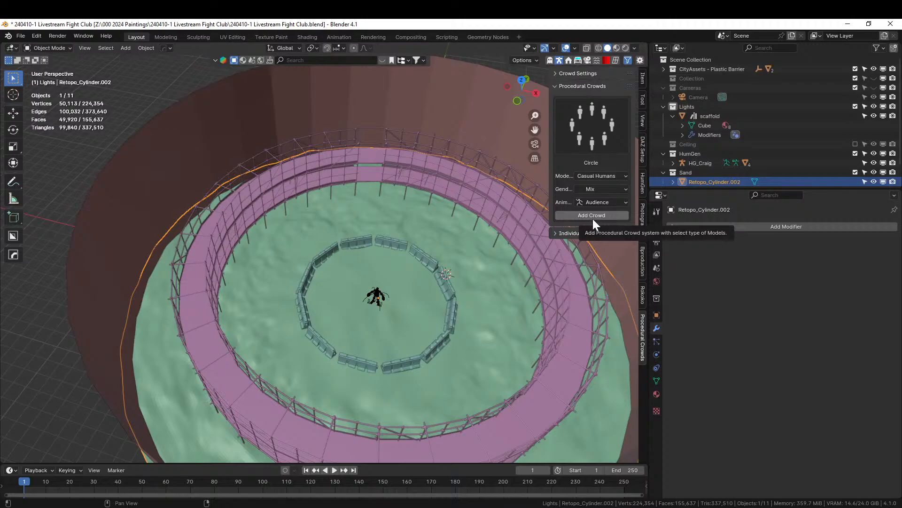
{"action": "left_click", "coordinate": [607, 178]}
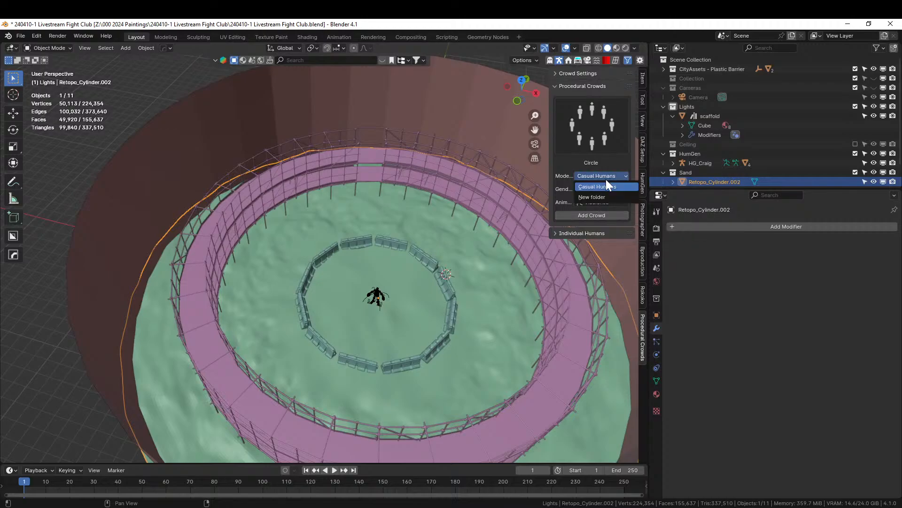
{"action": "left_click", "coordinate": [587, 215]}
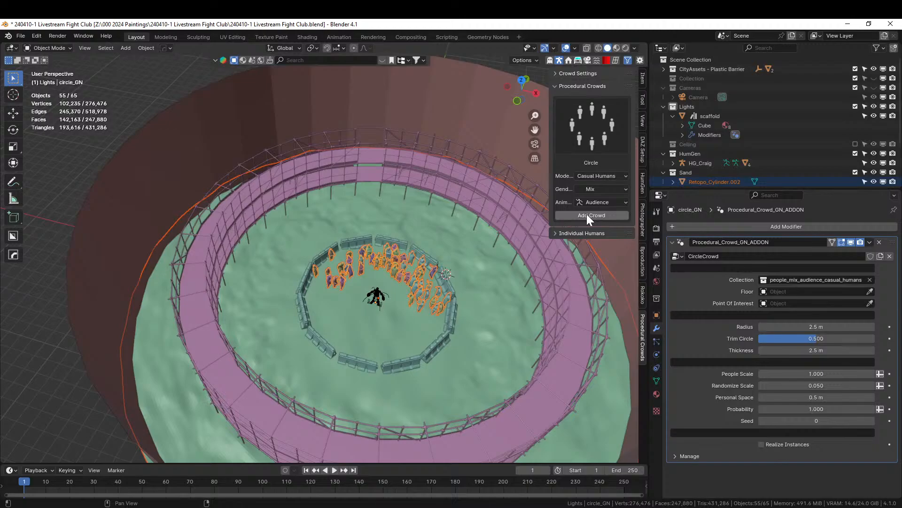
Set the circle crowd's Trim Circle to 1.000 and both its Radius and Thickness to 1.8 m
{"action": "left_click", "coordinate": [557, 73]}
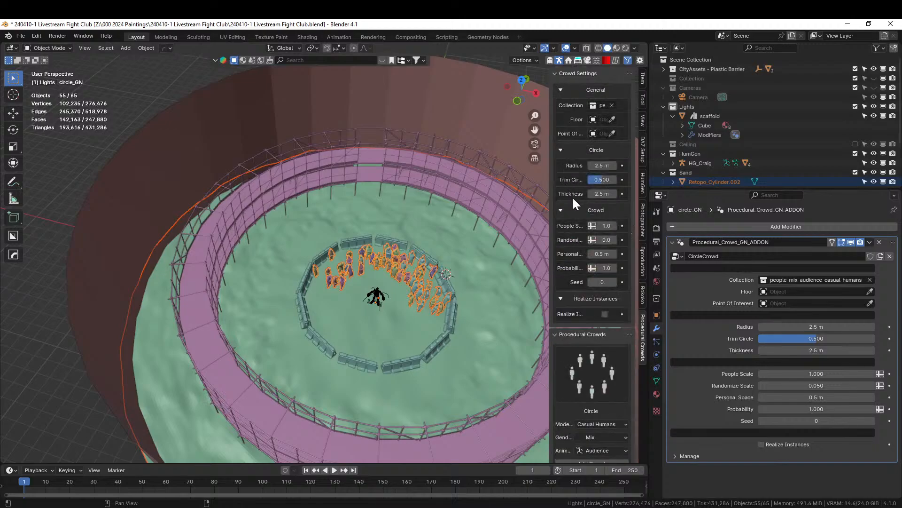
{"action": "mouse_move", "coordinate": [602, 180]}
{"action": "left_mouse_down"}
{"action": "mouse_move", "coordinate": [587, 179]}
{"action": "mouse_move", "coordinate": [617, 180]}
{"action": "left_mouse_up"}
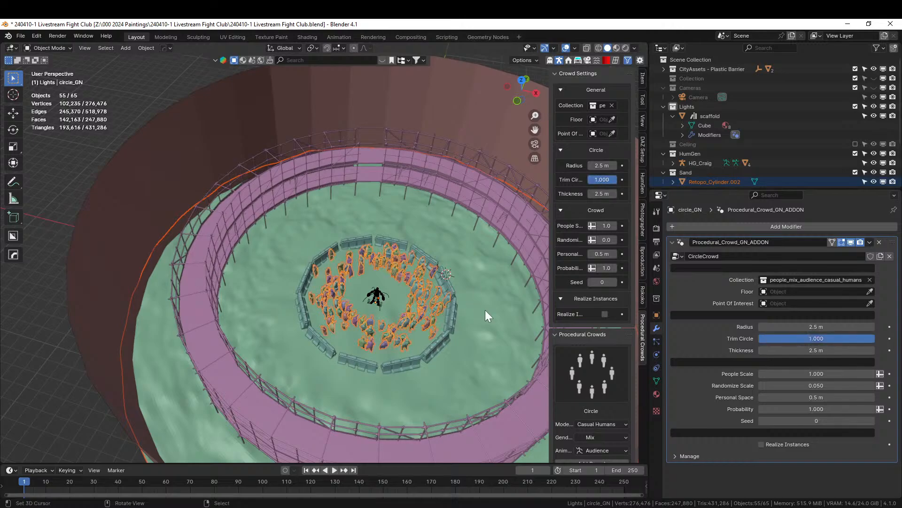
{"action": "left_click_drag", "start_coordinate": [605, 163], "coordinate": [591, 163]}
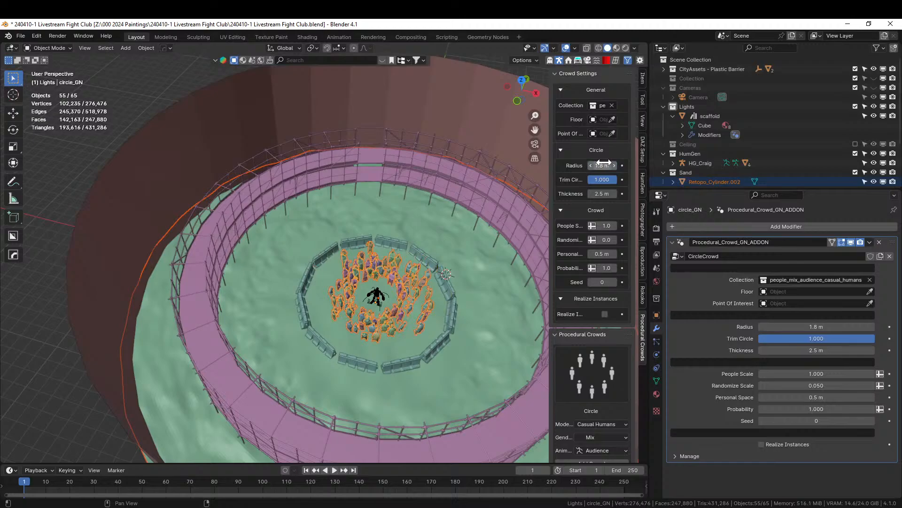
{"action": "left_click", "coordinate": [602, 193]}
{"action": "type", "text": "1.8"}
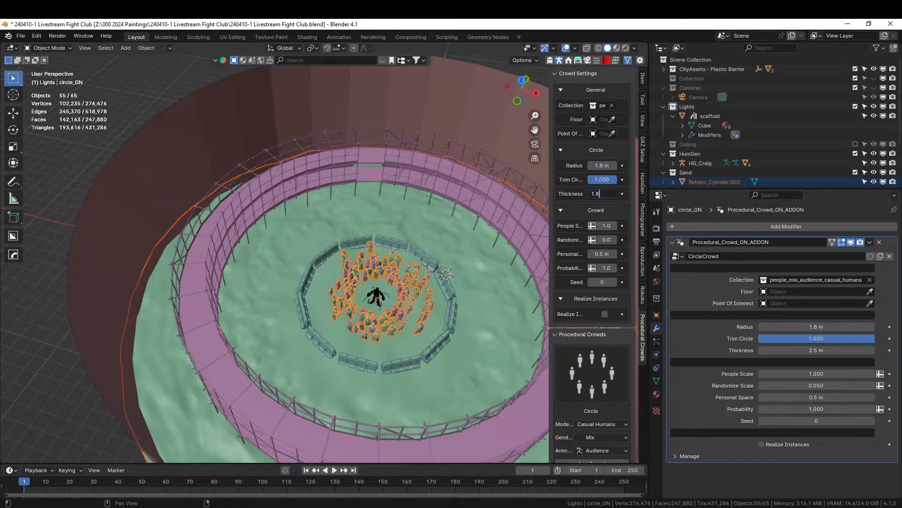
{"action": "key", "text": "Return"}
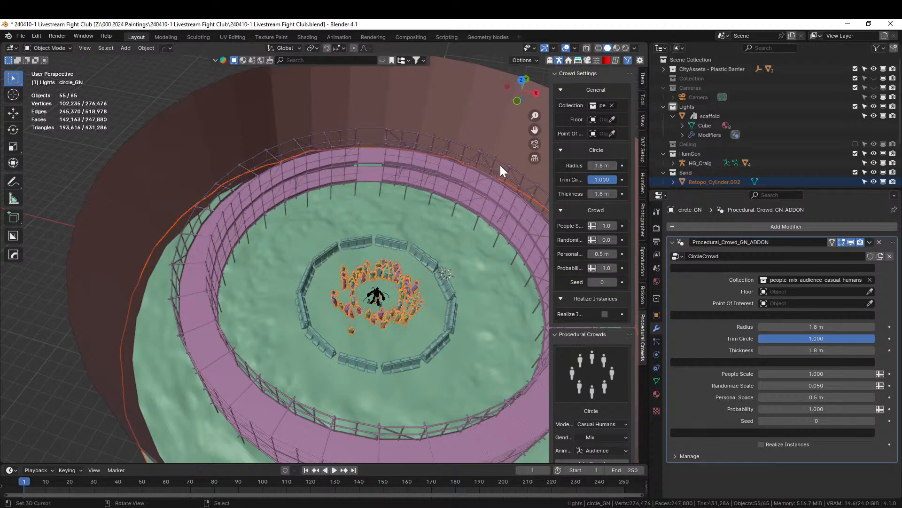
Fit the crowd ring to the scaffold walkway in top view with Radius 11.8 m and Thickness 1.2 m
{"action": "left_click_drag", "start_coordinate": [599, 165], "coordinate": [773, 164]}
{"action": "key", "text": "KP_7"}
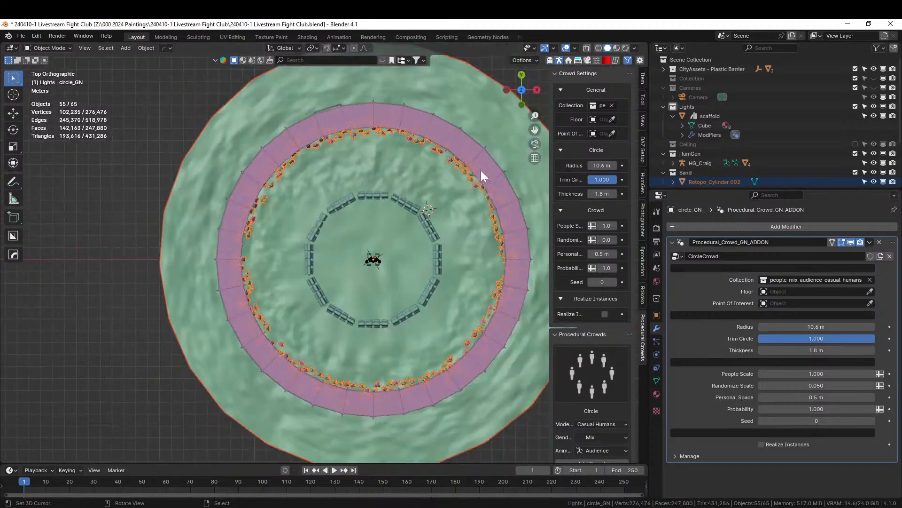
{"action": "left_click_drag", "start_coordinate": [602, 165], "coordinate": [614, 166]}
{"action": "left_click", "coordinate": [602, 194]}
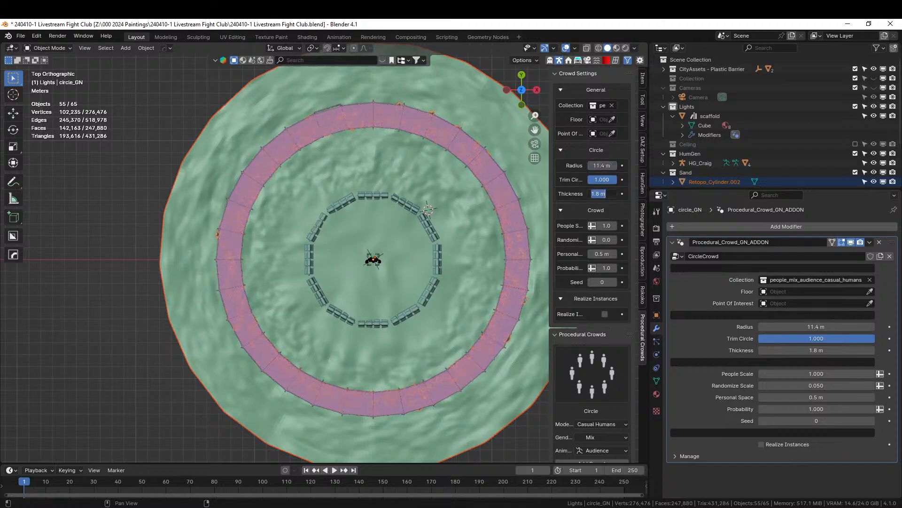
{"action": "type", "text": "1.2"}
{"action": "key", "text": "Return"}
{"action": "left_click_drag", "start_coordinate": [602, 167], "coordinate": [601, 165]}
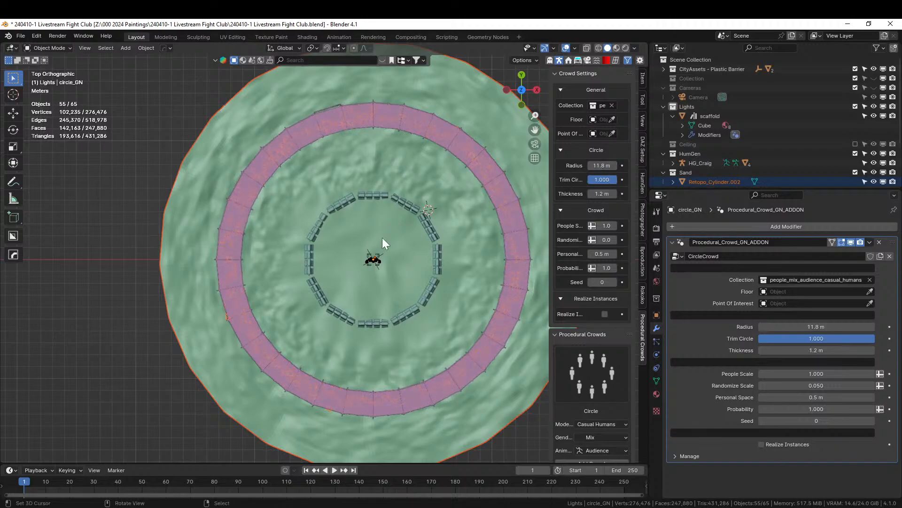
Try a Personal Space of 0.75 m for the crowd, and settle on 0.6 m
{"action": "middle_click_drag", "start_coordinate": [343, 291], "coordinate": [363, 224]}
{"action": "scroll", "coordinate": [363, 225], "scroll_direction": "up", "scroll_amount": 4}
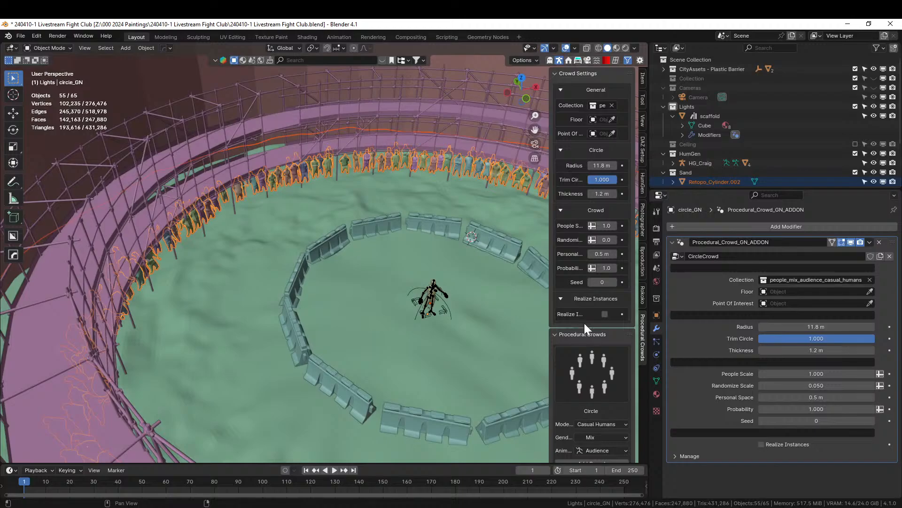
{"action": "left_click", "coordinate": [602, 254]}
{"action": "type", "text": "0.75"}
{"action": "key", "text": "Return"}
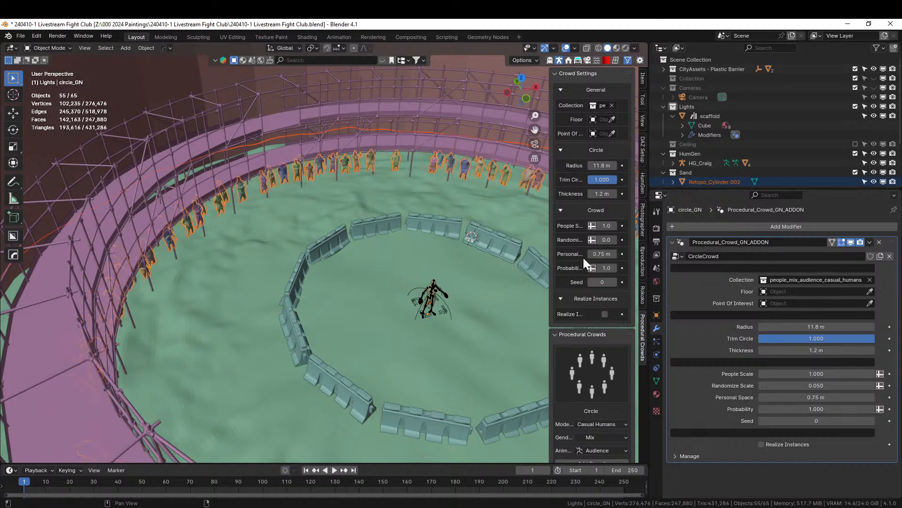
{"action": "left_click", "coordinate": [592, 254]}
{"action": "key", "text": "BackSpace"}
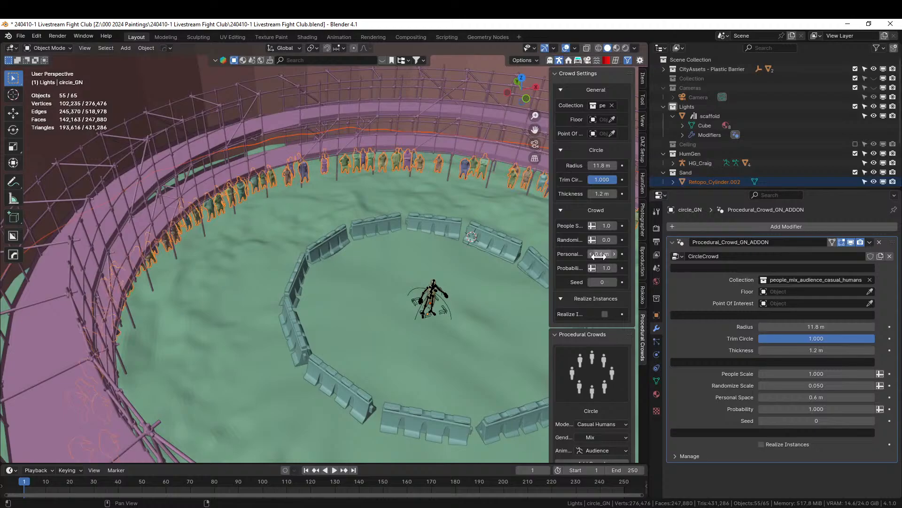
{"action": "middle_click_drag", "start_coordinate": [261, 279], "coordinate": [307, 257]}
{"action": "key", "text": "g"}
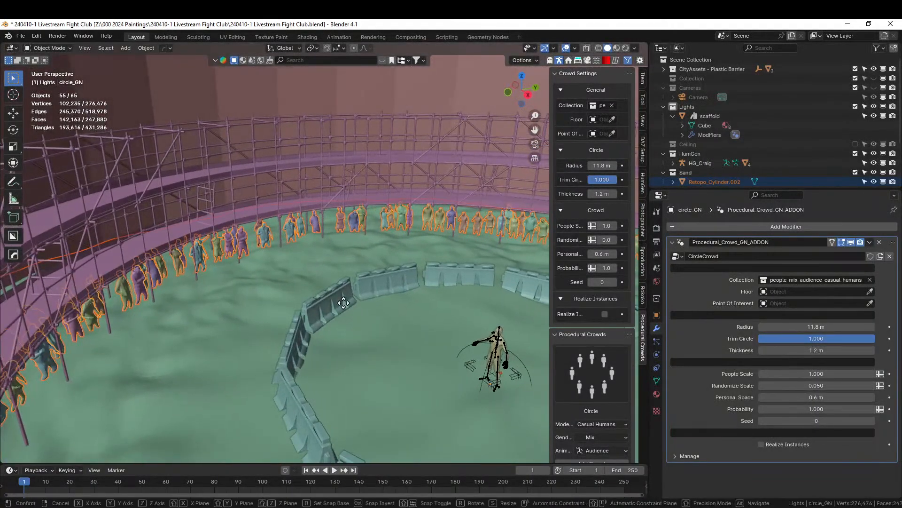
{"action": "key", "text": "z"}
{"action": "right_click", "coordinate": [354, 276]}
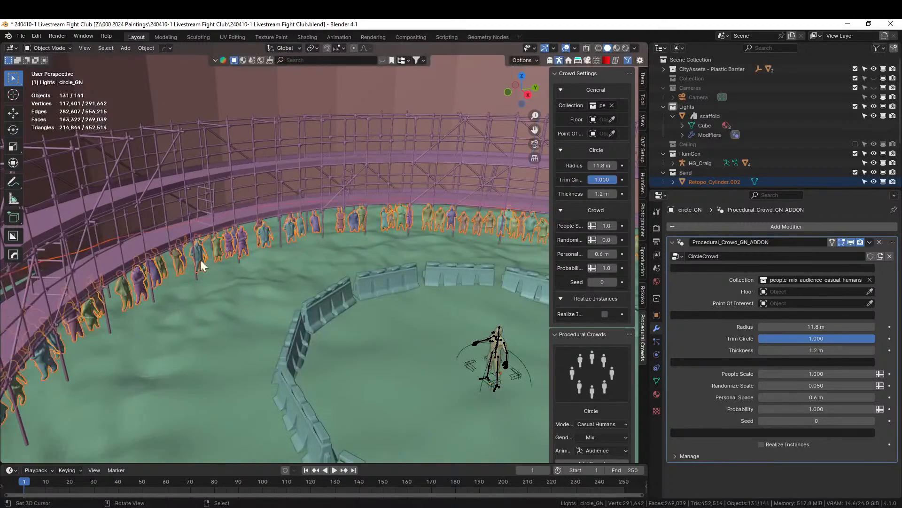
Deselect the sand floor and raise the crowd 2.172 m along Z onto the scaffold walkway
{"action": "left_click", "coordinate": [137, 280]}
{"action": "left_click", "coordinate": [137, 280]}
{"action": "key", "text": "g"}
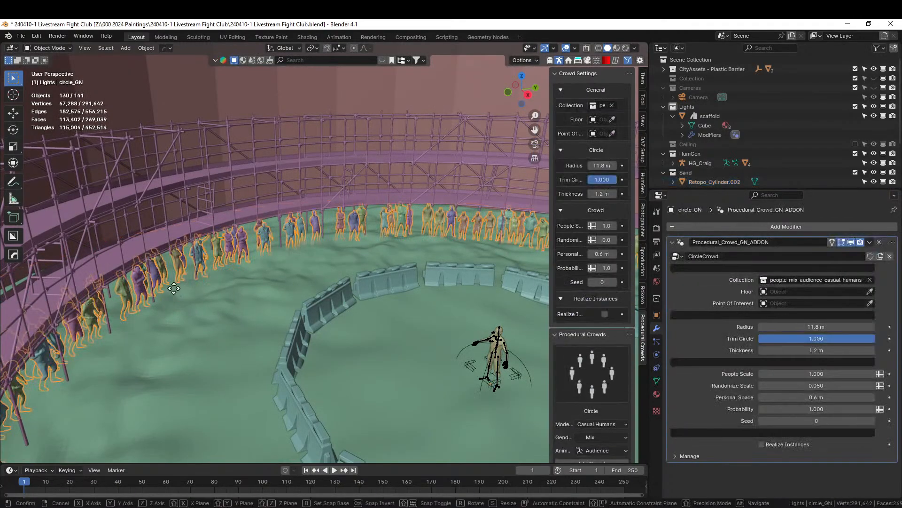
{"action": "key", "text": "z"}
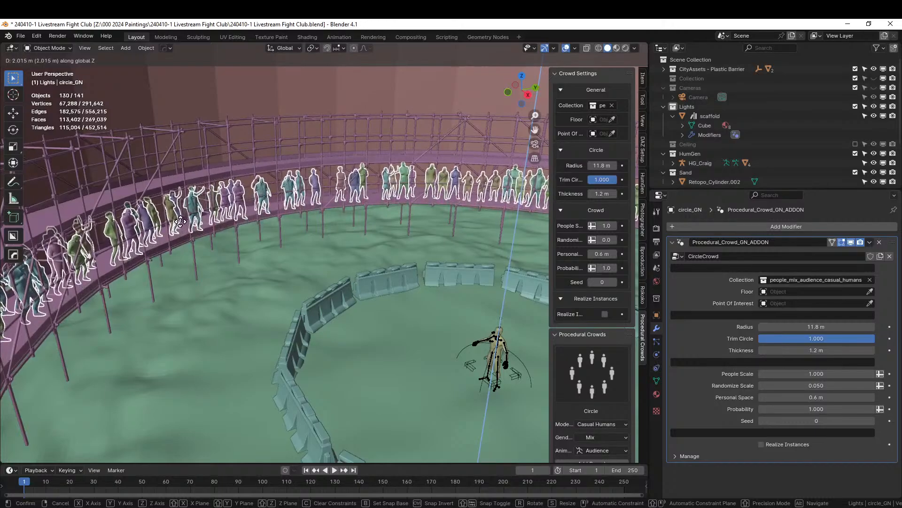
{"action": "left_click", "coordinate": [180, 216]}
Lower the crowd about 0.103 m along Z so the feet meet the scaffold deck
{"action": "middle_click_drag", "start_coordinate": [233, 275], "coordinate": [343, 261]}
{"action": "scroll", "coordinate": [343, 260], "scroll_direction": "up", "scroll_amount": 10}
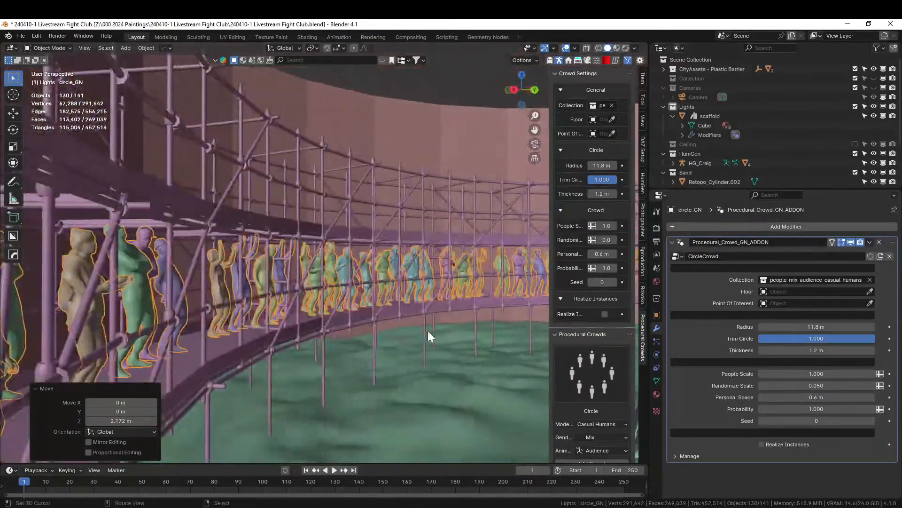
{"action": "scroll", "coordinate": [437, 324], "scroll_direction": "up", "scroll_amount": 3}
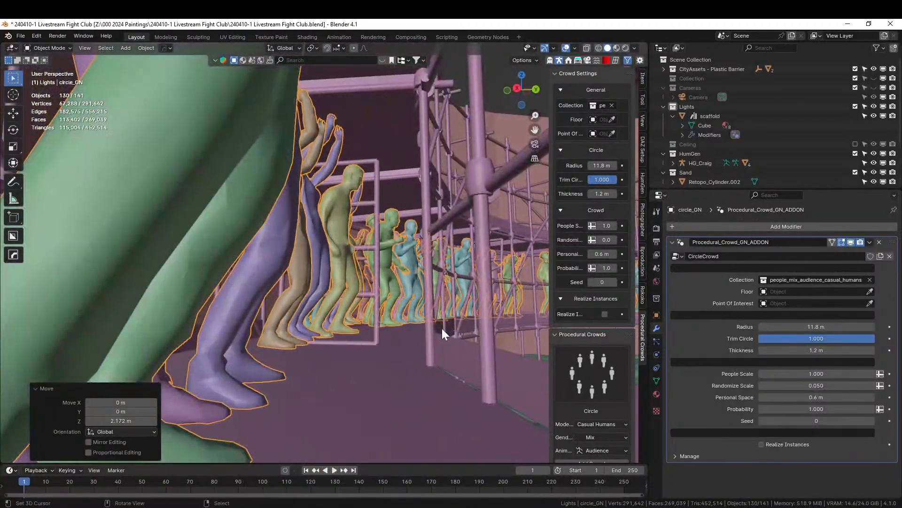
{"action": "key", "text": "g"}
{"action": "key", "text": "z"}
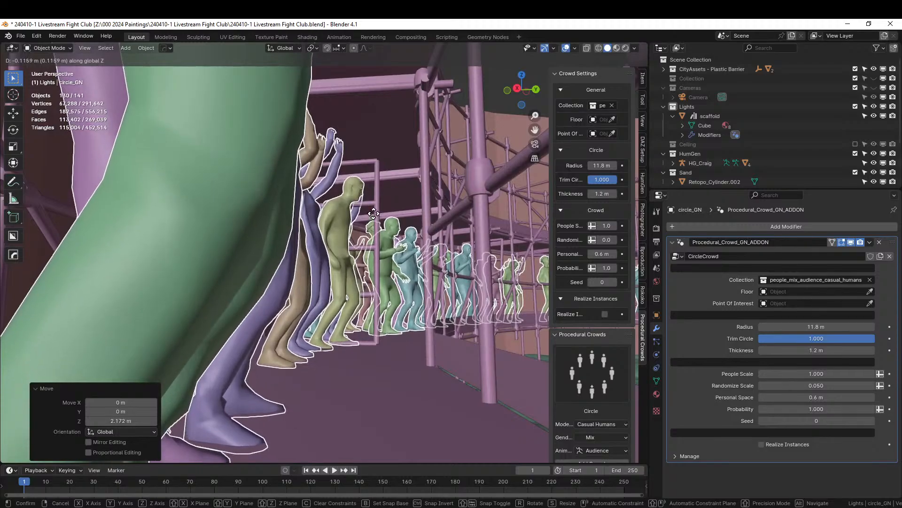
{"action": "left_click", "coordinate": [372, 179]}
Add a second circle crowd with the same Casual Humans, Mix and Audience options
{"action": "scroll", "coordinate": [372, 179], "scroll_direction": "down", "scroll_amount": 5}
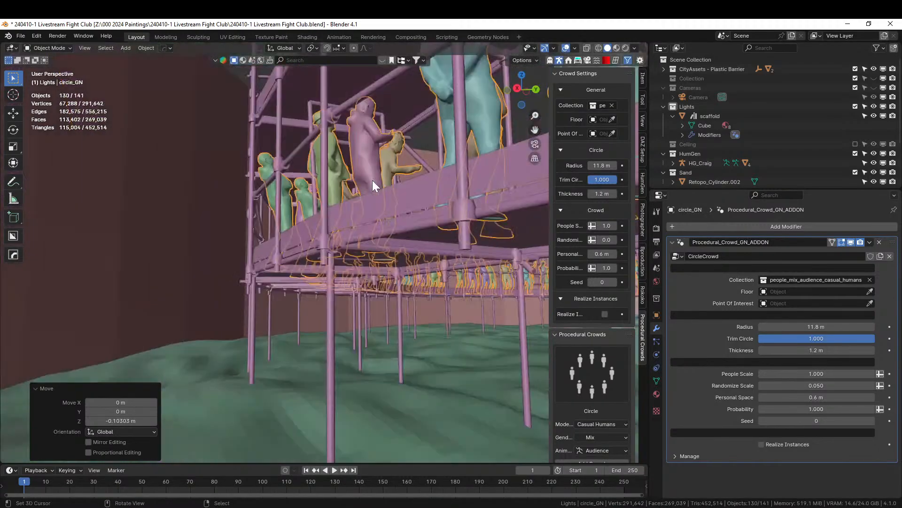
{"action": "middle_click_drag", "start_coordinate": [393, 143], "coordinate": [361, 161]}
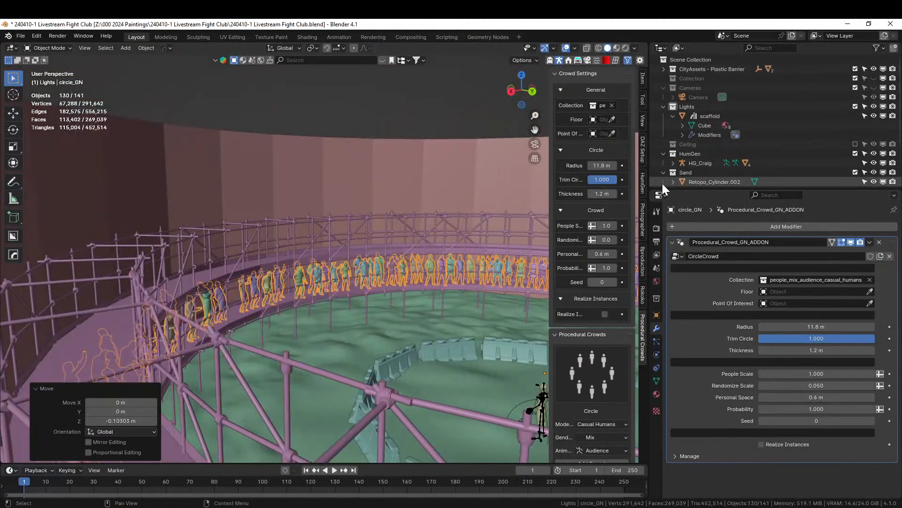
{"action": "scroll", "coordinate": [573, 393], "scroll_direction": "down", "scroll_amount": 2}
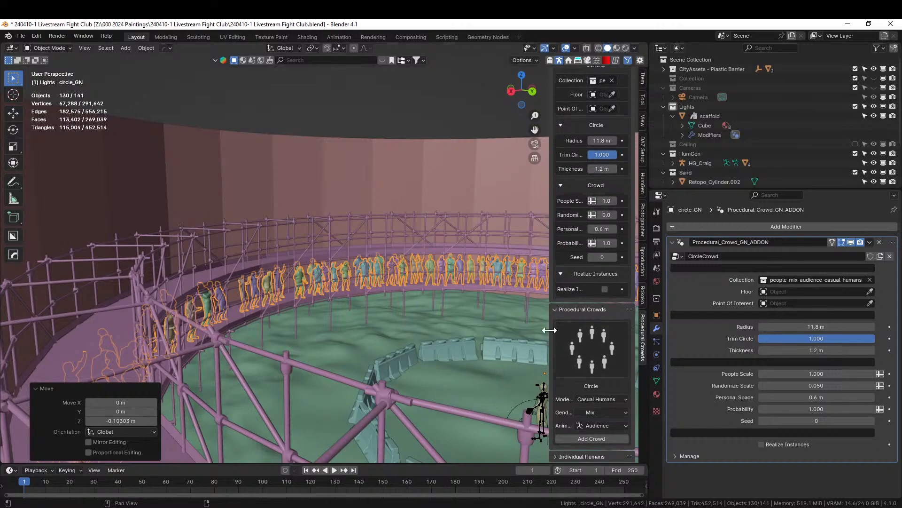
{"action": "left_click", "coordinate": [590, 438]}
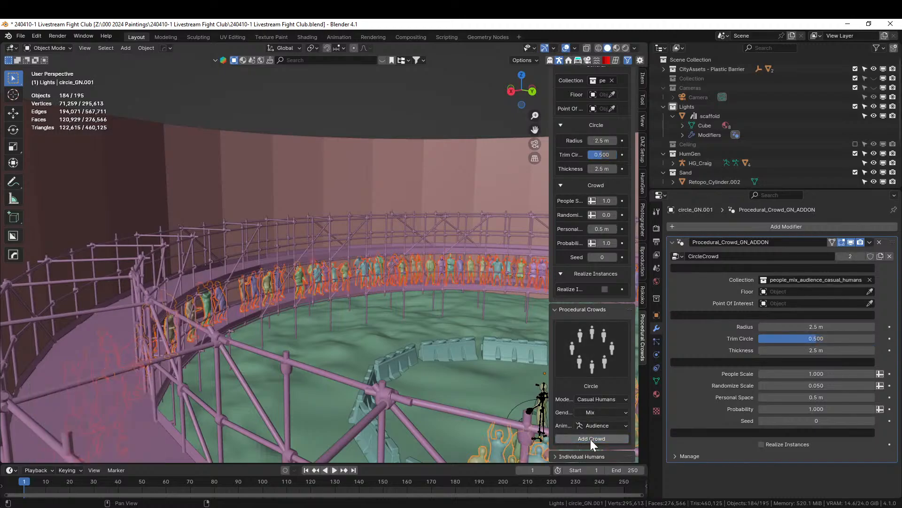
Set the second crowd's Radius to 11.8 m, Trim Circle to 1.000 and Thickness to 1.2 m
{"action": "scroll", "coordinate": [426, 384], "scroll_direction": "down", "scroll_amount": 3}
{"action": "middle_click_drag", "start_coordinate": [394, 377], "coordinate": [359, 404]}
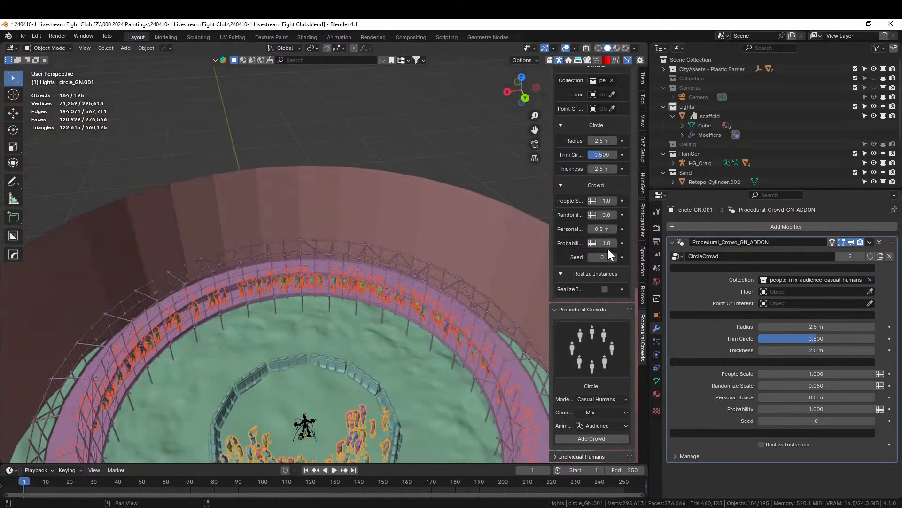
{"action": "left_click", "coordinate": [606, 141]}
{"action": "type", "text": "11.8"}
{"action": "key", "text": "Return"}
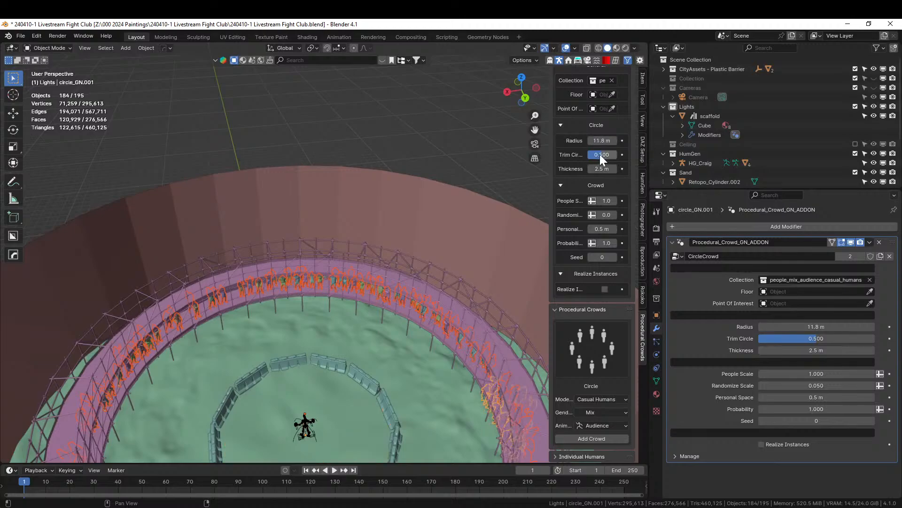
{"action": "left_click_drag", "start_coordinate": [599, 154], "coordinate": [617, 153]}
{"action": "left_click", "coordinate": [606, 169]}
{"action": "type", "text": "1."}
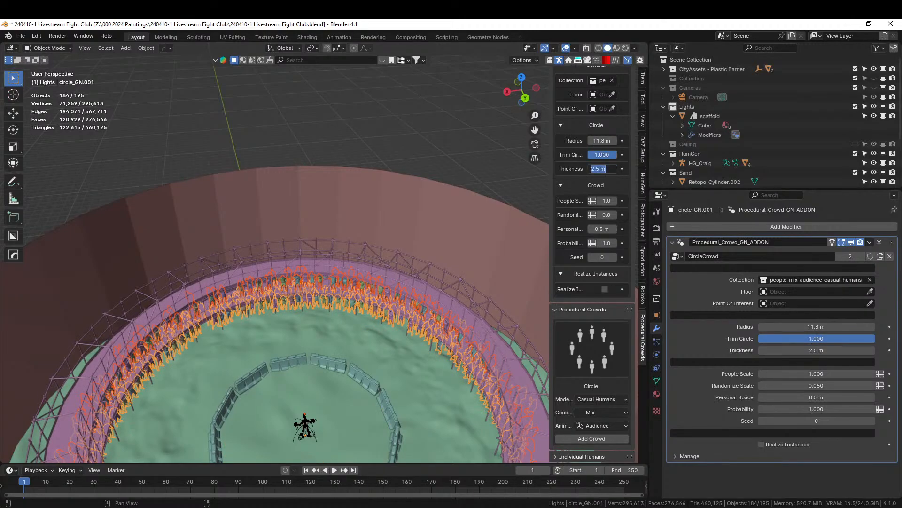
{"action": "type", "text": "2"}
{"action": "key", "text": "Return"}
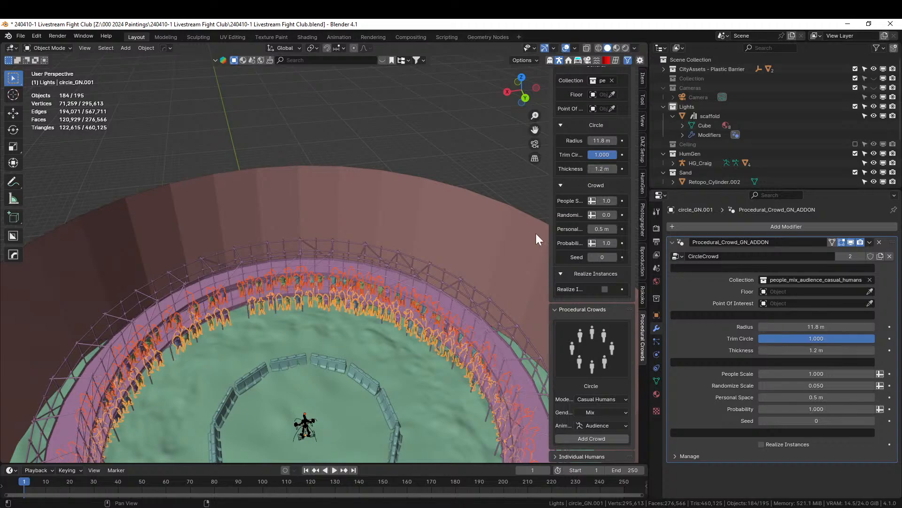
Set the second crowd's Seed to 55
{"action": "left_click", "coordinate": [607, 259]}
{"action": "type", "text": "55"}
{"action": "key", "text": "Return"}
{"action": "middle_click_drag", "start_coordinate": [509, 269], "coordinate": [340, 298]}
{"action": "key", "text": "g"}
{"action": "key", "text": "z"}
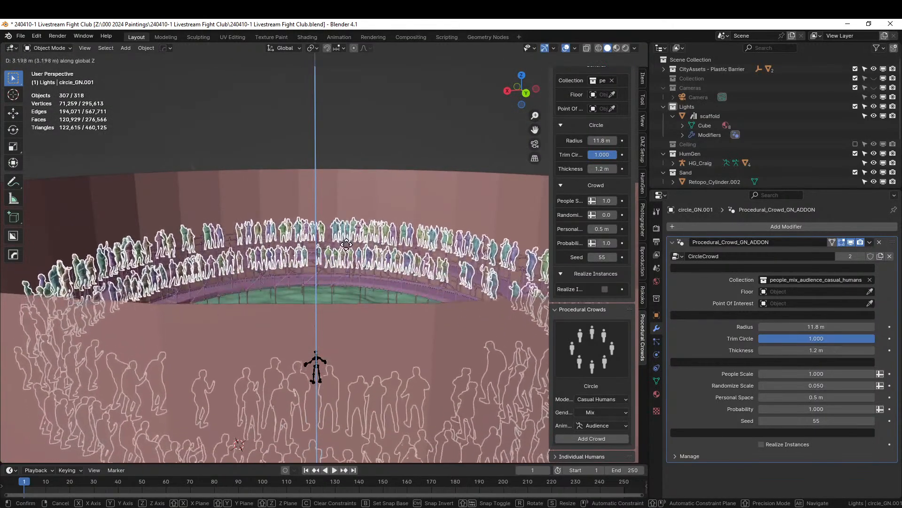
{"action": "left_click", "coordinate": [309, 261]}
{"action": "scroll", "coordinate": [309, 261], "scroll_direction": "up", "scroll_amount": 4}
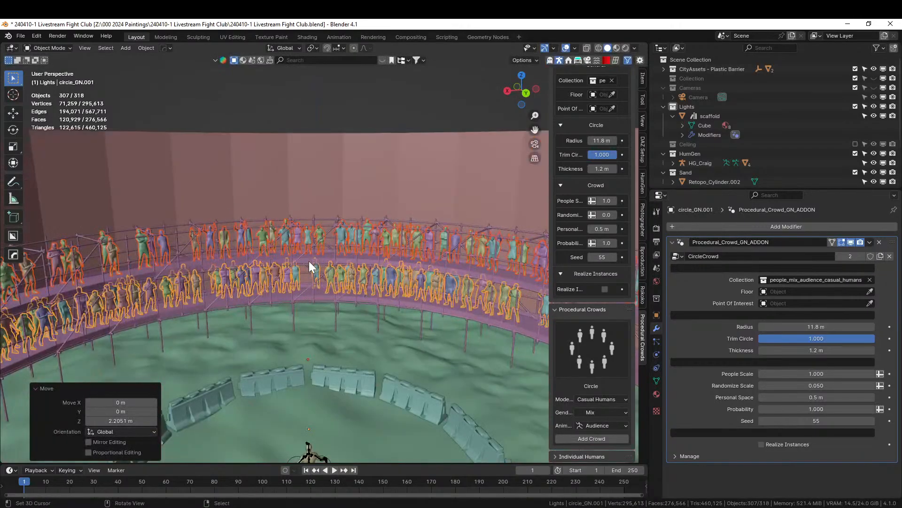
{"action": "key", "text": "ctrl+z"}
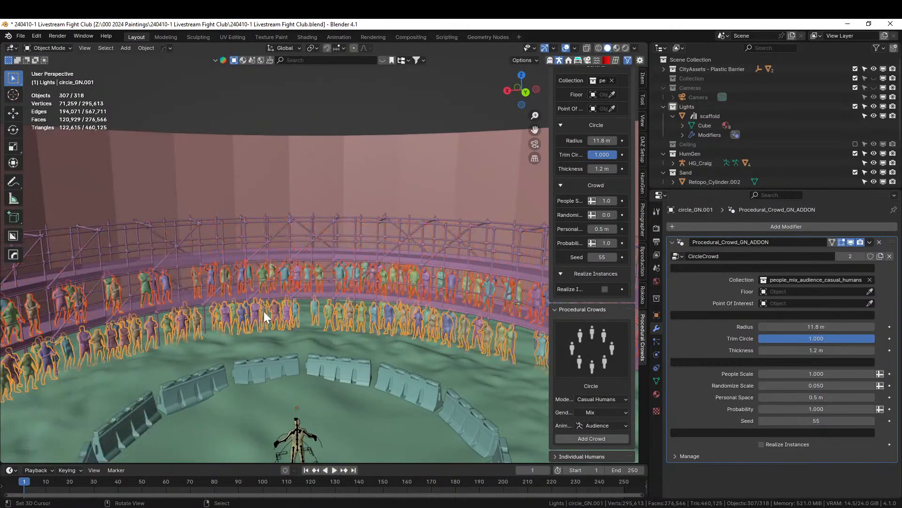
{"action": "key", "text": "ctrl+z"}
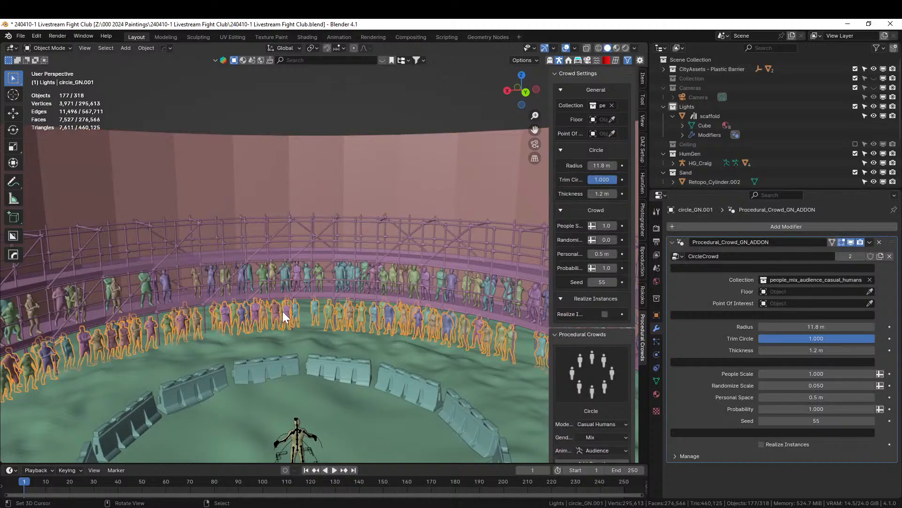
Raise only the second crowd about 4.066 m along Z onto the upper scaffold level
{"action": "key", "text": "g"}
{"action": "key", "text": "z"}
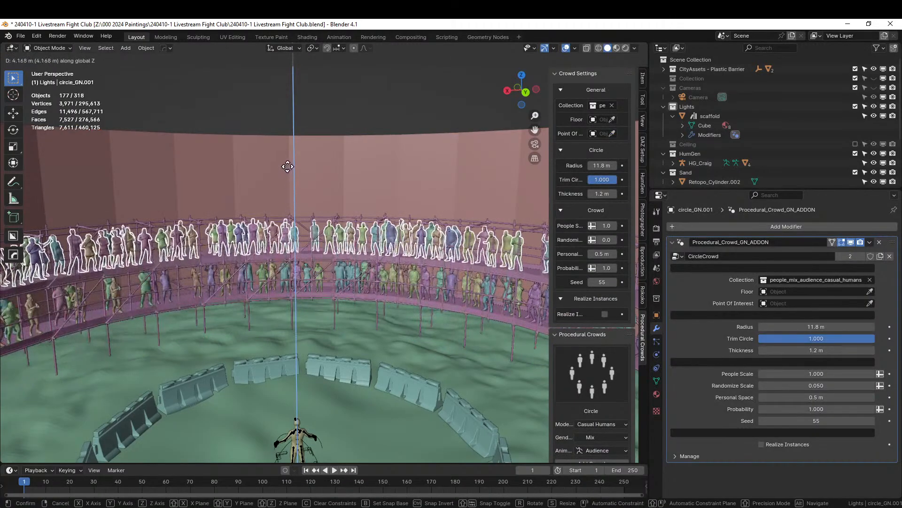
{"action": "left_click", "coordinate": [288, 182]}
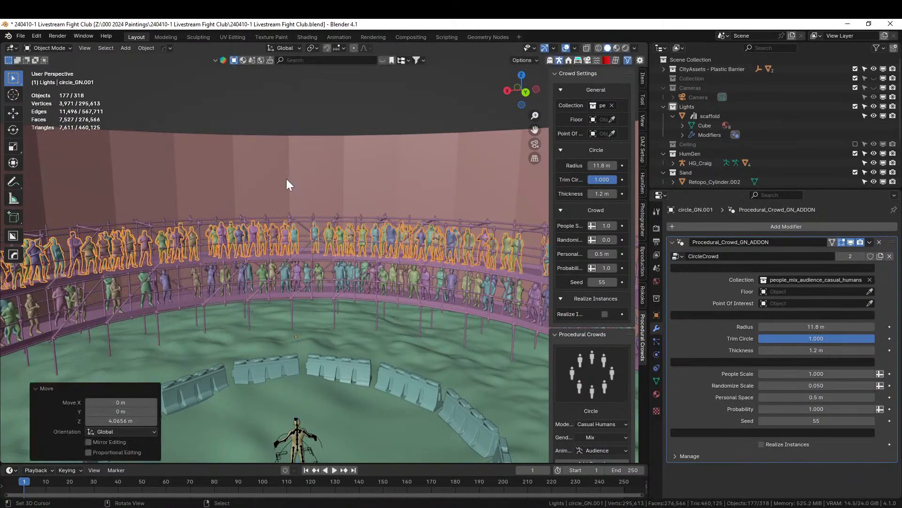
Lower the second crowd about 0.026 m along Z so the feet meet the upper deck
{"action": "scroll", "coordinate": [286, 179], "scroll_direction": "down", "scroll_amount": 5}
{"action": "scroll", "coordinate": [286, 180], "scroll_direction": "up", "scroll_amount": 3}
{"action": "middle_click_drag", "start_coordinate": [288, 182], "coordinate": [310, 235]}
{"action": "scroll", "coordinate": [323, 193], "scroll_direction": "up", "scroll_amount": 3}
{"action": "scroll", "coordinate": [326, 236], "scroll_direction": "up", "scroll_amount": 3}
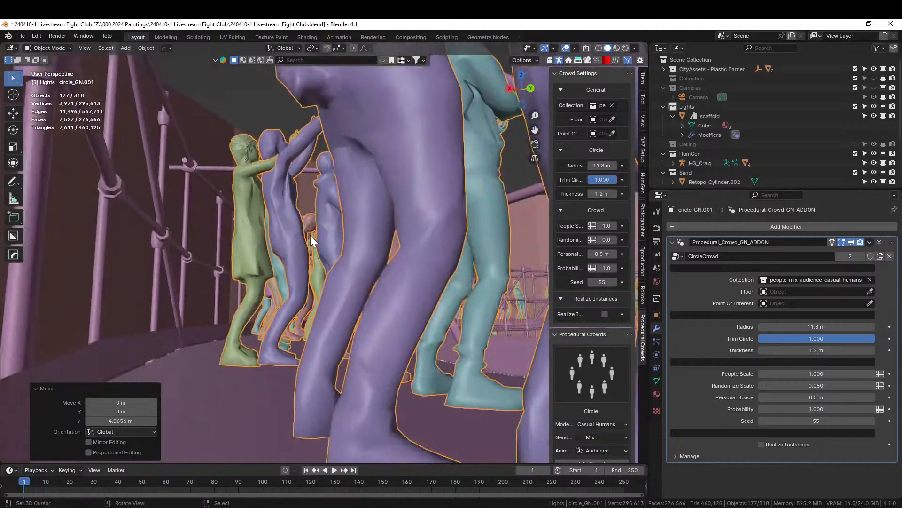
{"action": "key", "text": "g"}
{"action": "key", "text": "z"}
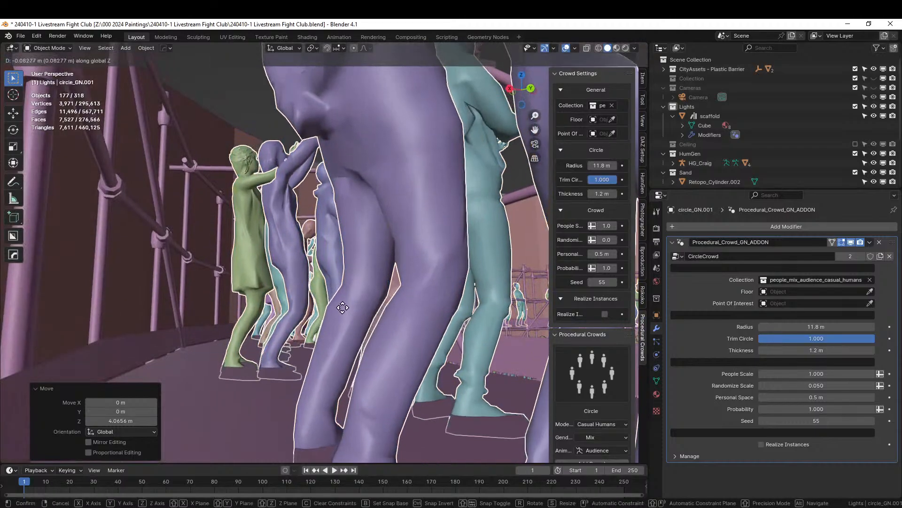
{"action": "left_click", "coordinate": [348, 284]}
Deselect everything and add a third circle crowd with Casual Humans models, Mix gender and Idle animation
{"action": "scroll", "coordinate": [349, 283], "scroll_direction": "down", "scroll_amount": 5}
{"action": "middle_click_drag", "start_coordinate": [349, 283], "coordinate": [212, 337]}
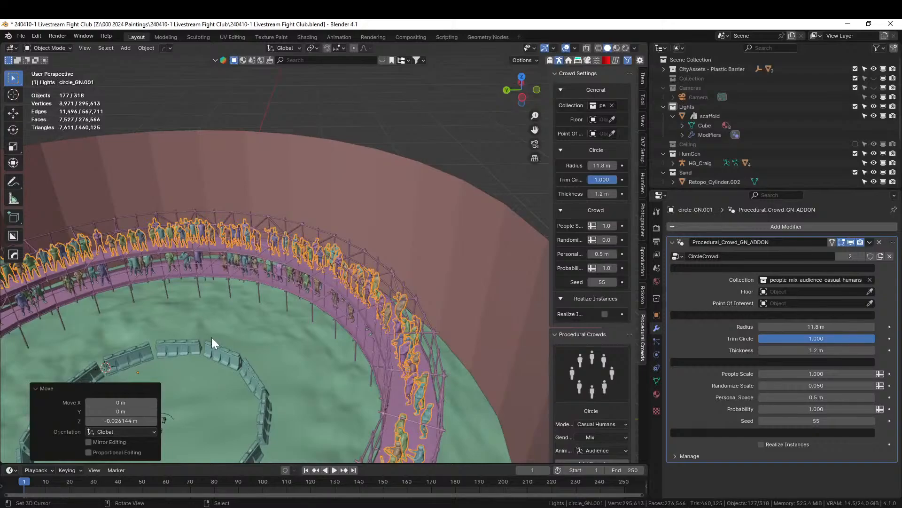
{"action": "scroll", "coordinate": [293, 327], "scroll_direction": "down", "scroll_amount": 4}
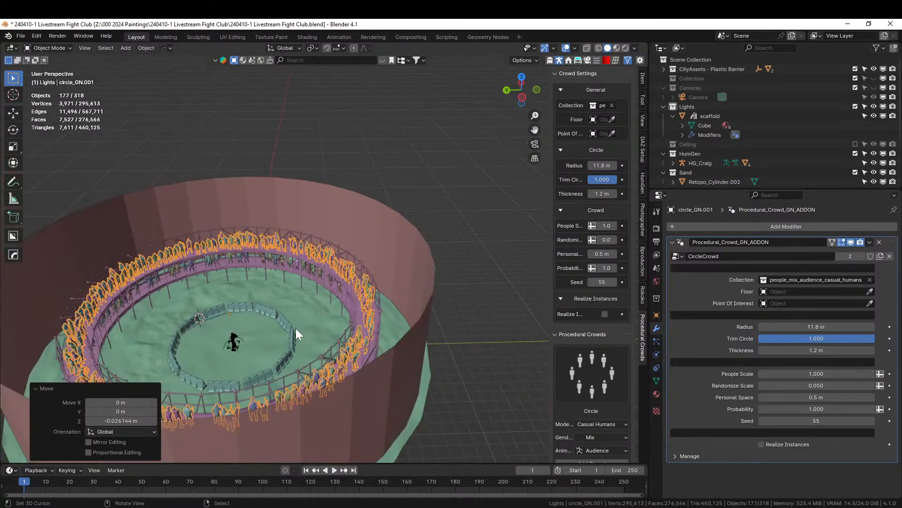
{"action": "middle_click_drag", "start_coordinate": [295, 328], "coordinate": [286, 365]}
{"action": "right_click", "coordinate": [495, 288]}
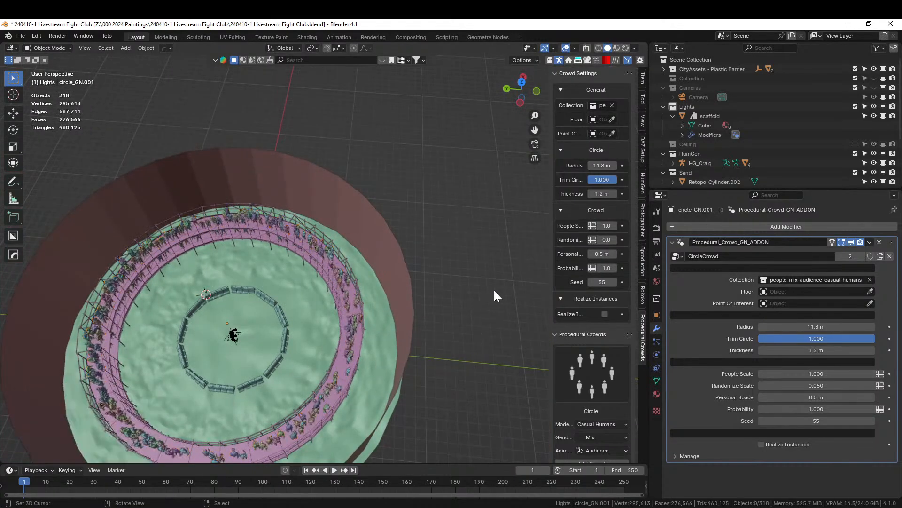
{"action": "scroll", "coordinate": [588, 409], "scroll_direction": "down", "scroll_amount": 2}
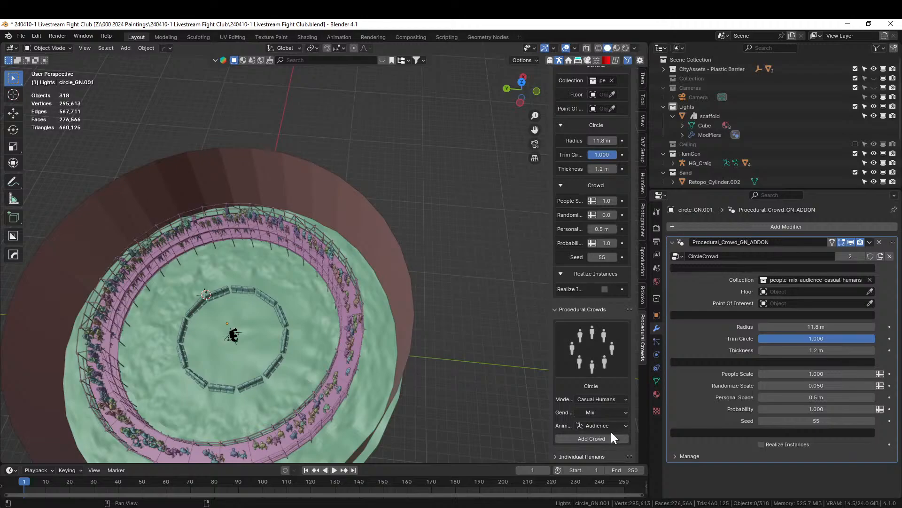
{"action": "left_click", "coordinate": [607, 426]}
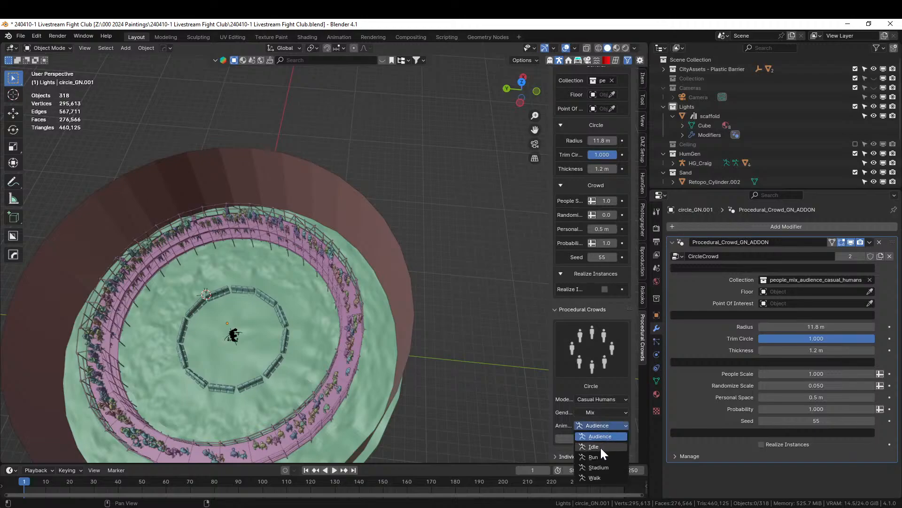
{"action": "left_click", "coordinate": [601, 447]}
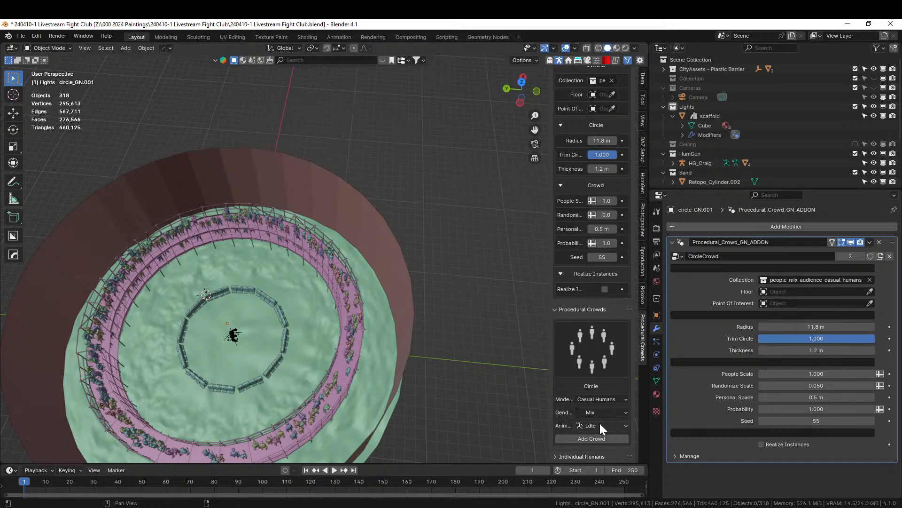
{"action": "left_click", "coordinate": [596, 439]}
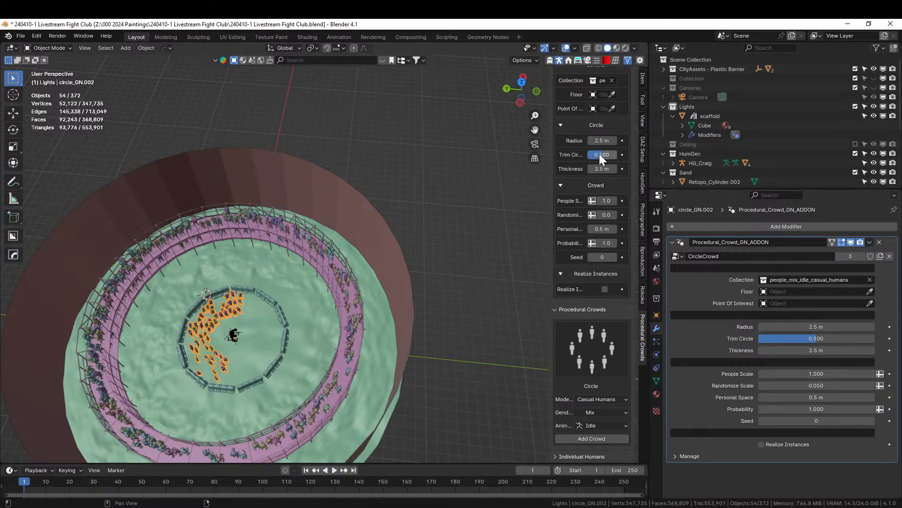
Set the third crowd's Trim Circle to 1.000 and Personal Space to 1.5 m
{"action": "left_click_drag", "start_coordinate": [599, 153], "coordinate": [620, 154]}
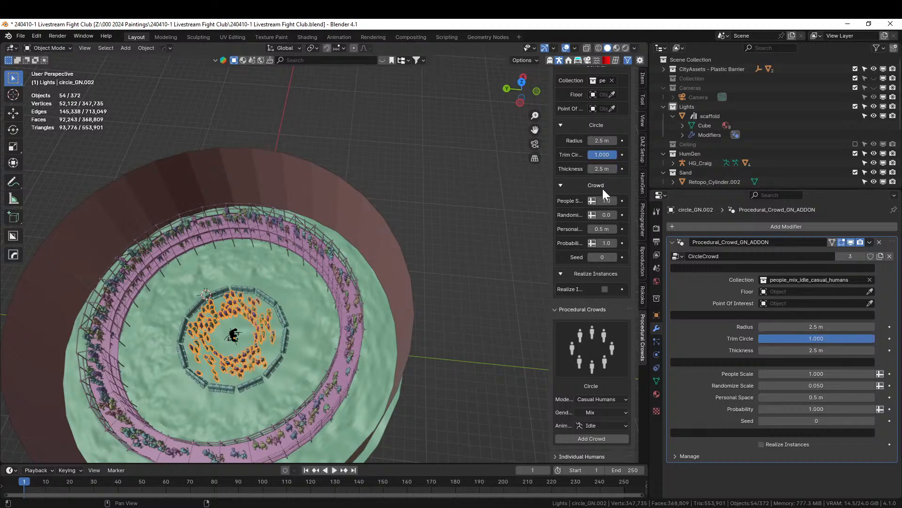
{"action": "left_click", "coordinate": [601, 229]}
{"action": "type", "text": "1.5"}
{"action": "key", "text": "Return"}
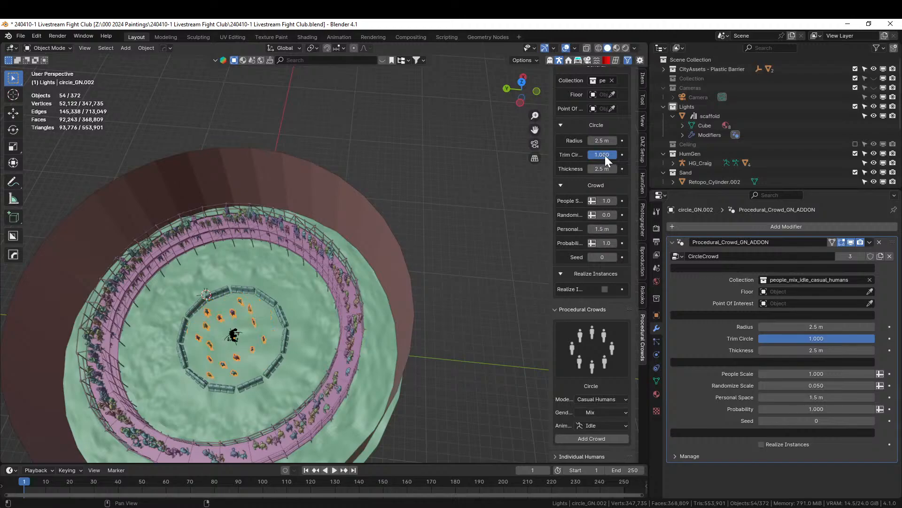
Set the third crowd's Radius to 15 m and Thickness to 3 m
{"action": "left_click", "coordinate": [600, 140]}
{"action": "type", "text": "15"}
{"action": "key", "text": "Return"}
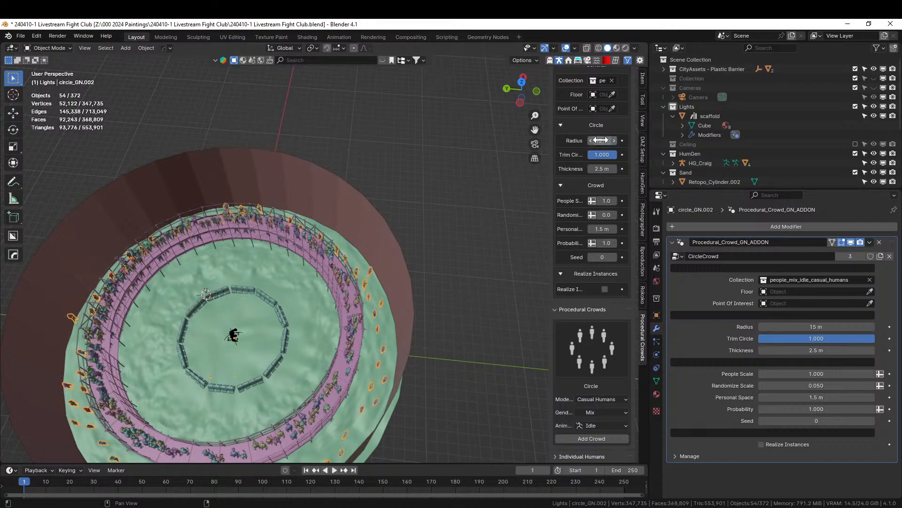
{"action": "middle_click_drag", "start_coordinate": [405, 215], "coordinate": [547, 203]}
{"action": "left_click", "coordinate": [605, 170]}
{"action": "type", "text": "3"}
{"action": "key", "text": "Return"}
{"action": "middle_click_drag", "start_coordinate": [503, 218], "coordinate": [390, 339]}
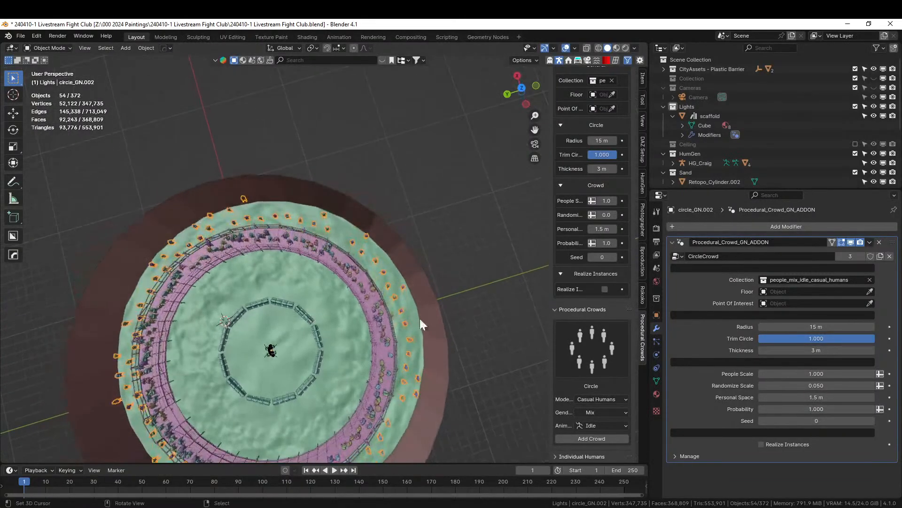
Set the third crowd's Radius to 14 m and Thickness to 4 m, checking the ring from the top view
{"action": "left_click", "coordinate": [603, 140]}
{"action": "type", "text": "14"}
{"action": "key", "text": "Return"}
{"action": "key", "text": "KP_7"}
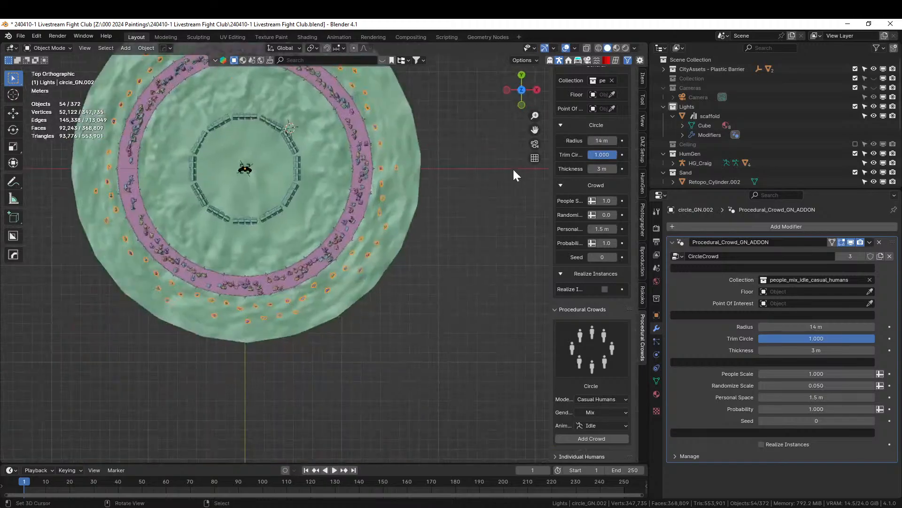
{"action": "key", "text": "KP_Decimal"}
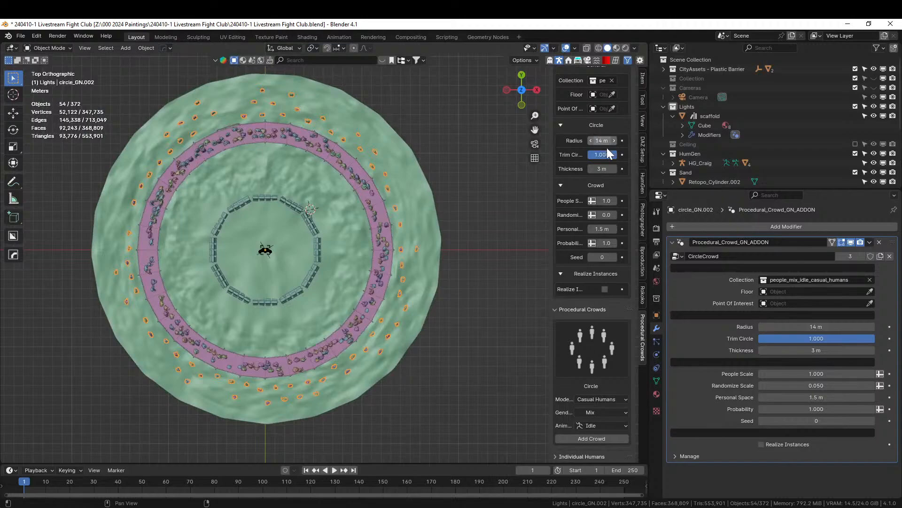
{"action": "mouse_move", "coordinate": [606, 168]}
{"action": "left_mouse_down"}
{"action": "mouse_move", "coordinate": [615, 169]}
{"action": "mouse_move", "coordinate": [605, 169]}
{"action": "left_mouse_up"}
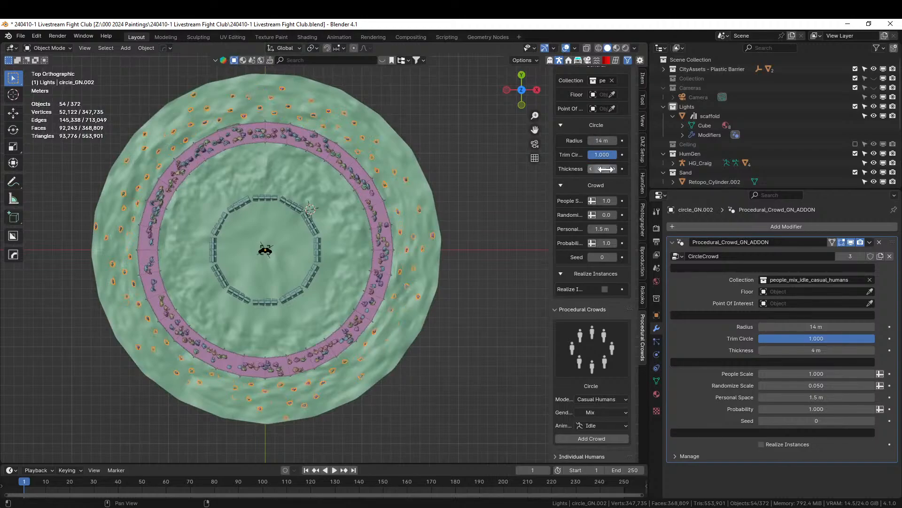
Raise the third crowd about 0.349 m along Z so the people stand on the sand behind the scaffold
{"action": "middle_click_drag", "start_coordinate": [246, 218], "coordinate": [411, 107]}
{"action": "scroll", "coordinate": [411, 107], "scroll_direction": "up", "scroll_amount": 3}
{"action": "middle_click_drag", "start_coordinate": [368, 137], "coordinate": [104, 462], "text": "shift"}
{"action": "mouse_move", "coordinate": [361, 370]}
{"action": "middle_mouse_down"}
{"action": "mouse_move", "coordinate": [377, 352]}
{"action": "mouse_move", "coordinate": [372, 358]}
{"action": "middle_mouse_up"}
{"action": "key", "text": "g"}
{"action": "key", "text": "z"}
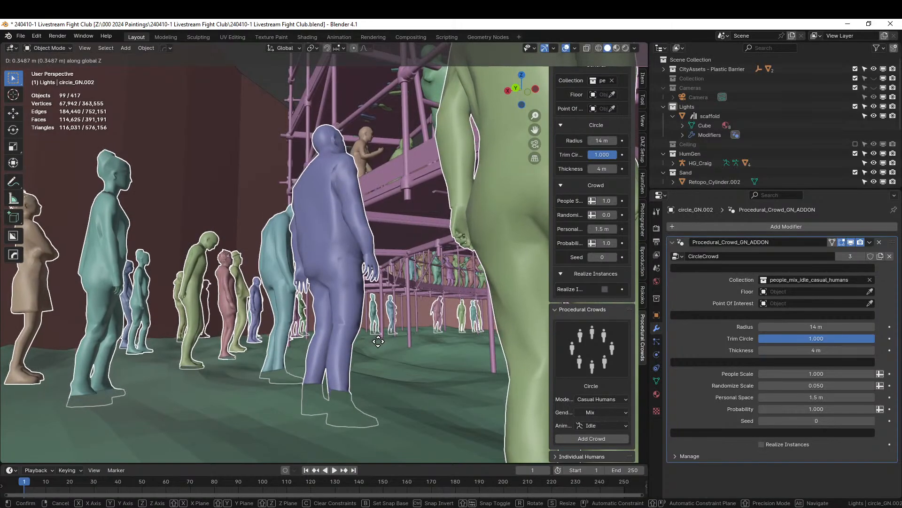
{"action": "left_click", "coordinate": [379, 342]}
Widen the sidebar and enable Realize Instances for the idle ground crowd
{"action": "middle_click_drag", "start_coordinate": [377, 342], "coordinate": [66, 432]}
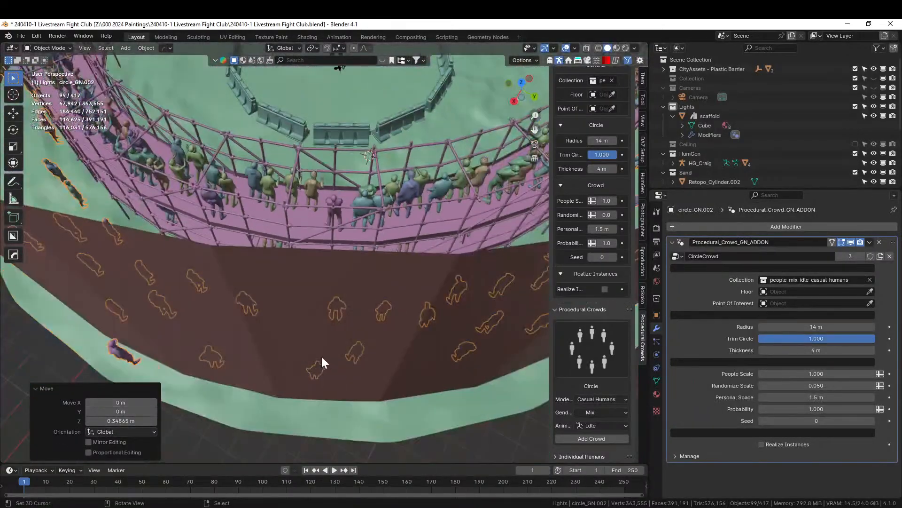
{"action": "middle_click_drag", "start_coordinate": [322, 358], "coordinate": [234, 299]}
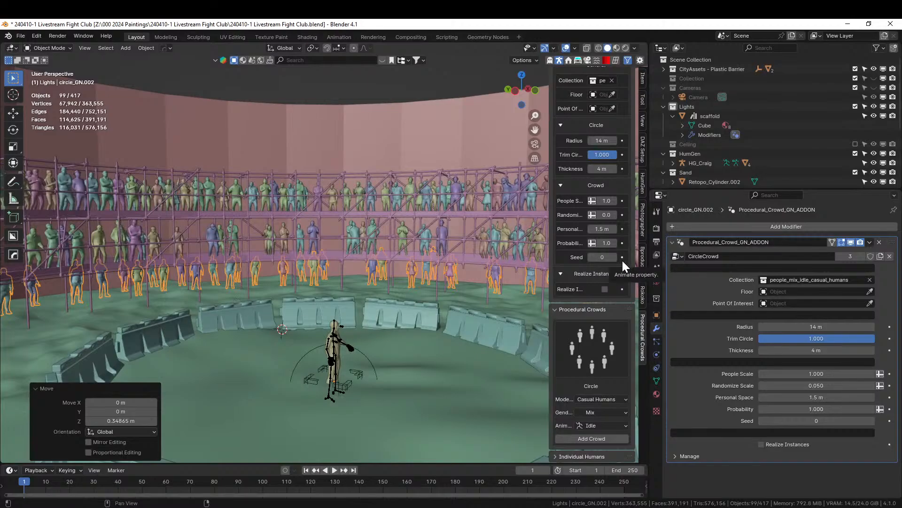
{"action": "left_click_drag", "start_coordinate": [552, 243], "coordinate": [444, 249]}
{"action": "scroll", "coordinate": [560, 270], "scroll_direction": "up", "scroll_amount": 2}
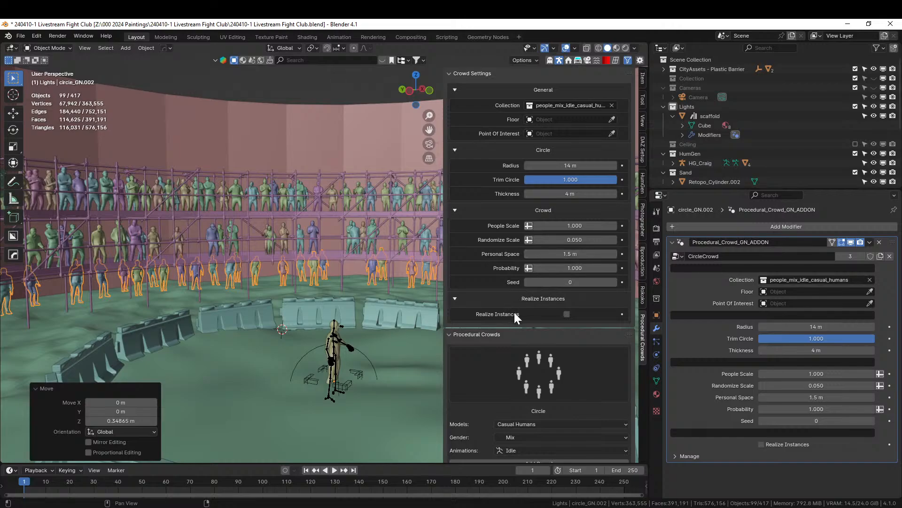
{"action": "left_click", "coordinate": [567, 314]}
Apply the Procedural_Crowd_GN_ADDON modifier on the idle ground crowd
{"action": "middle_click_drag", "start_coordinate": [244, 312], "coordinate": [299, 313]}
{"action": "scroll", "coordinate": [299, 313], "scroll_direction": "down", "scroll_amount": 5}
{"action": "scroll", "coordinate": [199, 322], "scroll_direction": "up", "scroll_amount": 4}
{"action": "middle_click_drag", "start_coordinate": [216, 331], "coordinate": [272, 327]}
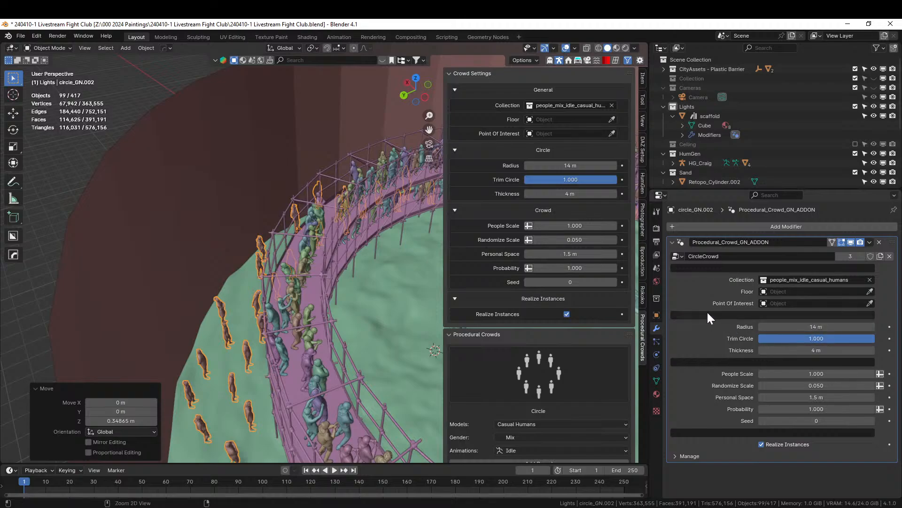
{"action": "key", "text": "ctrl+a"}
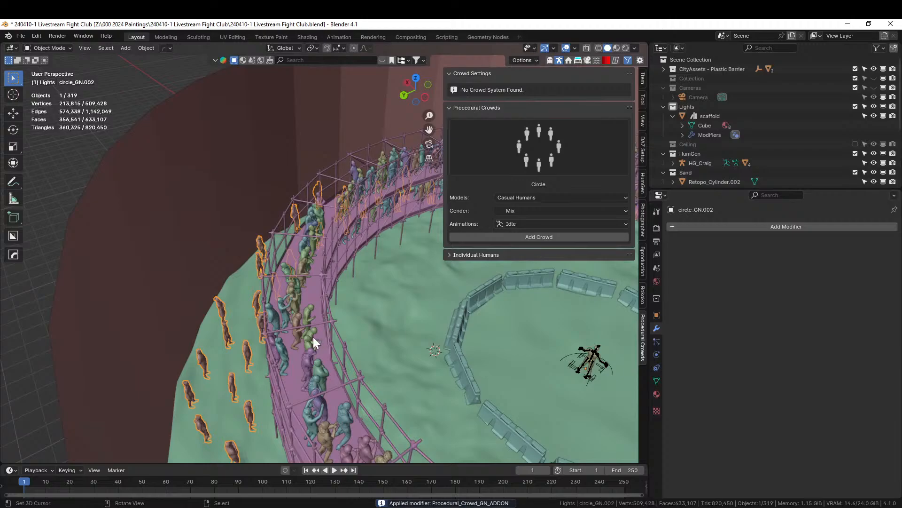
Open the applied crowd mesh in Edit Mode, examine one figure's feet against the sand and return to Object Mode
{"action": "key", "text": "Tab"}
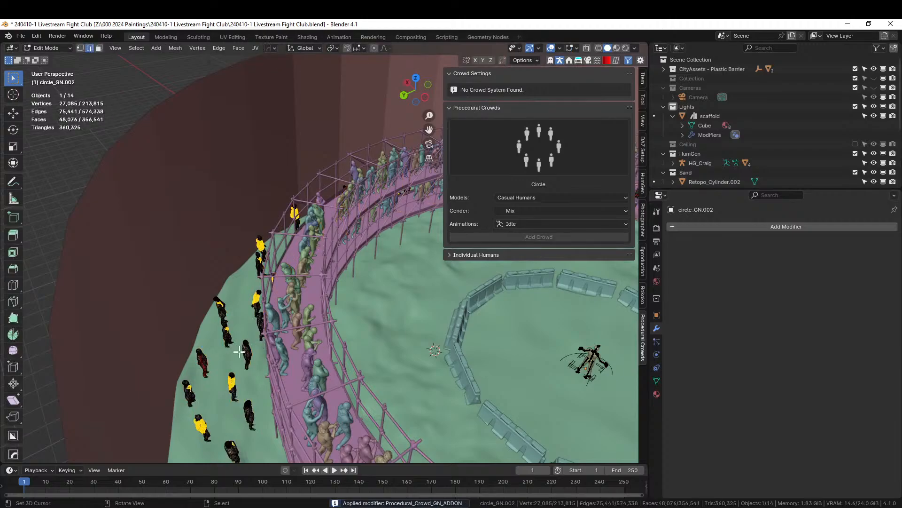
{"action": "left_click", "coordinate": [245, 352]}
{"action": "key", "text": "KP_Decimal"}
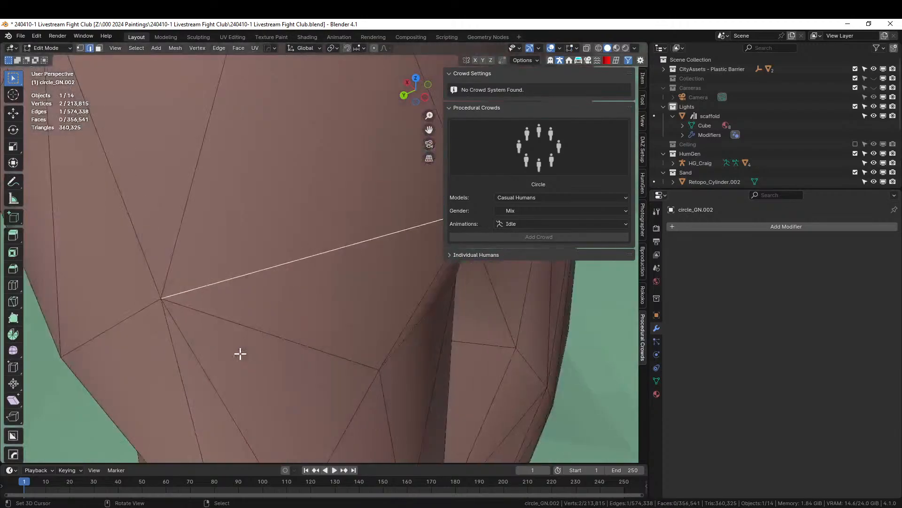
{"action": "scroll", "coordinate": [266, 350], "scroll_direction": "down", "scroll_amount": 6}
{"action": "middle_click_drag", "start_coordinate": [280, 341], "coordinate": [307, 282]}
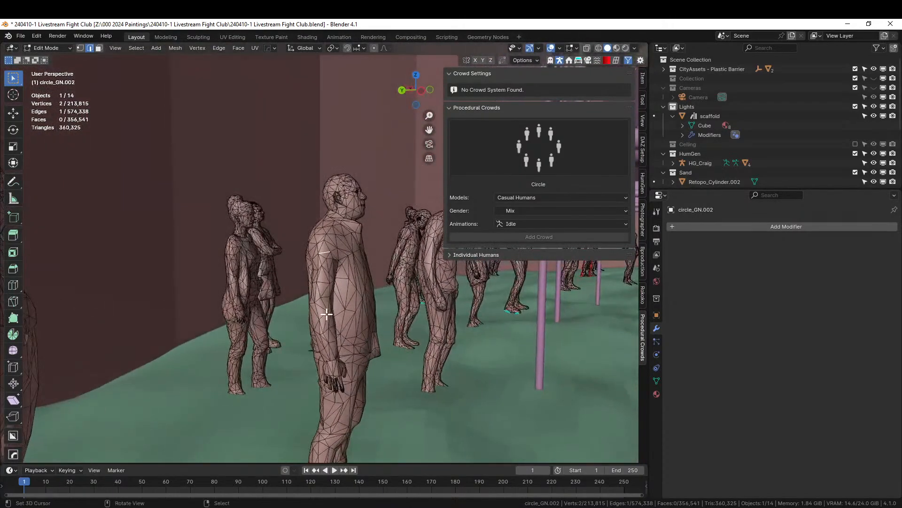
{"action": "key", "text": "Tab"}
{"action": "middle_click_drag", "start_coordinate": [330, 323], "coordinate": [334, 173], "text": "shift"}
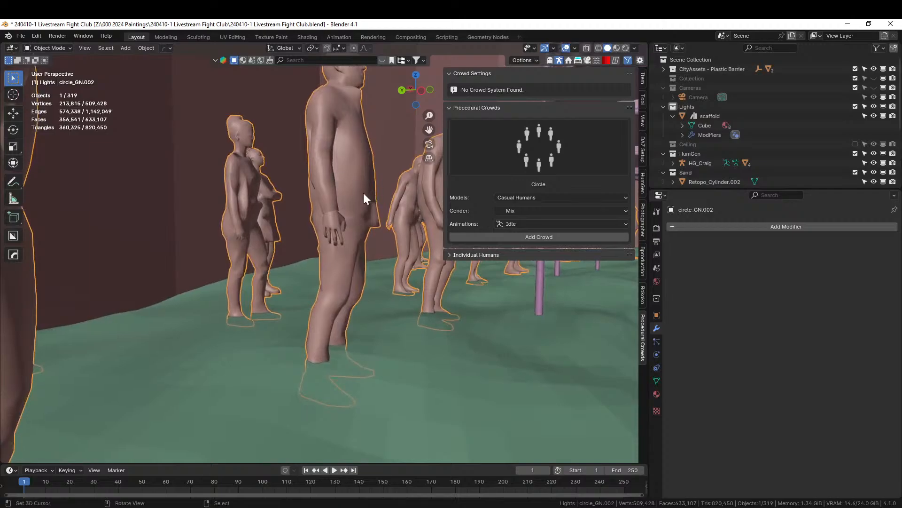
In Edit Mode, select all faces of one standing figure in the ground crowd mesh, using a see-through box selection from the top view
{"action": "key", "text": "Tab"}
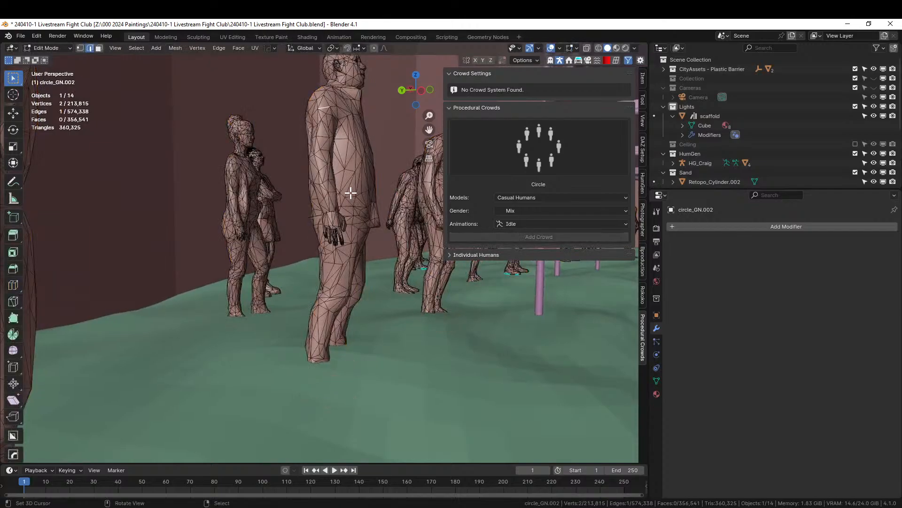
{"action": "key", "text": "3"}
{"action": "left_click", "coordinate": [349, 192]}
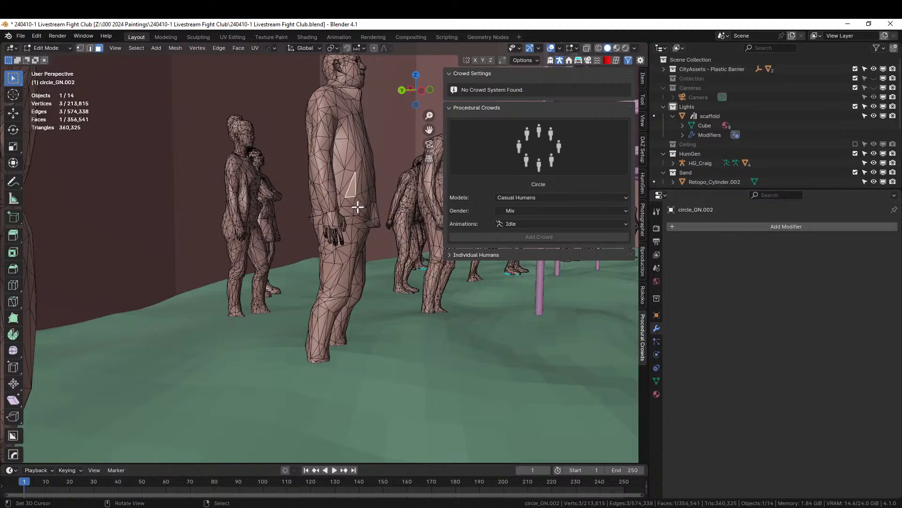
{"action": "key", "text": "l"}
{"action": "middle_click_drag", "start_coordinate": [358, 207], "coordinate": [368, 312]}
{"action": "scroll", "coordinate": [368, 312], "scroll_direction": "down", "scroll_amount": 3}
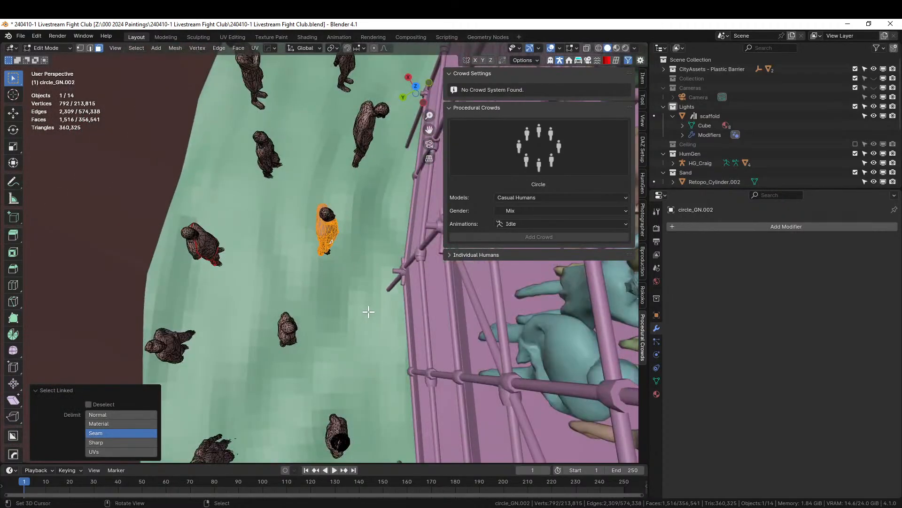
{"action": "scroll", "coordinate": [763, 134], "scroll_direction": "down", "scroll_amount": 5}
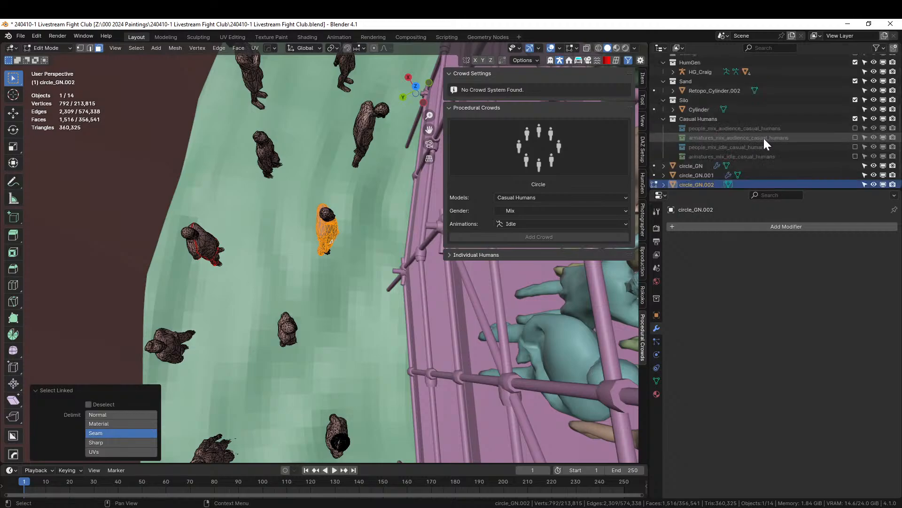
{"action": "key", "text": "KP_7"}
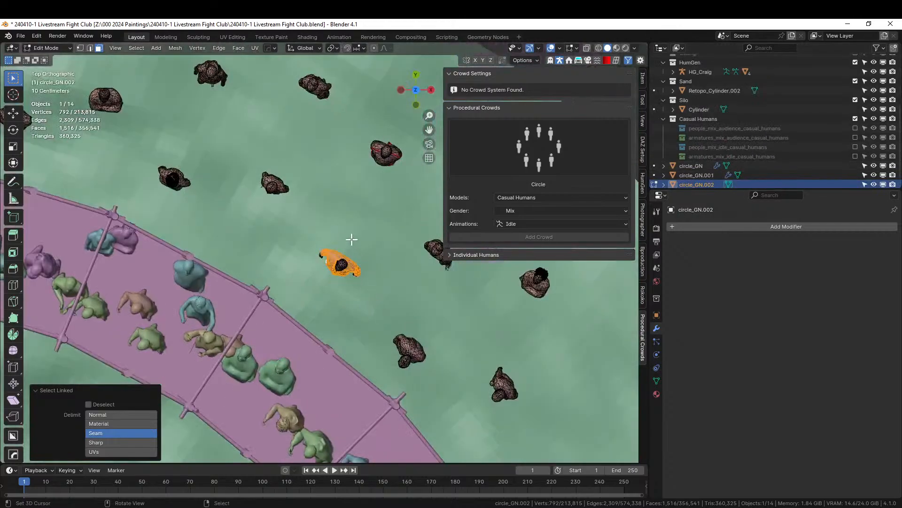
{"action": "key", "text": "alt+z"}
{"action": "key", "text": "b"}
{"action": "left_click_drag", "start_coordinate": [302, 231], "coordinate": [396, 304]}
{"action": "middle_click_drag", "start_coordinate": [374, 298], "coordinate": [418, 338]}
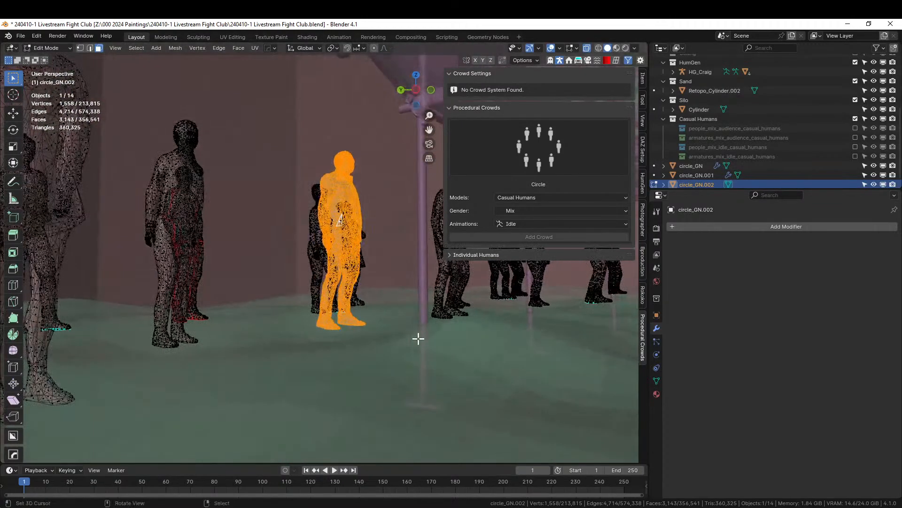
Raise the selected figure about 0.164 m along Z so its feet clear the sand
{"action": "scroll", "coordinate": [418, 338], "scroll_direction": "up", "scroll_amount": 5}
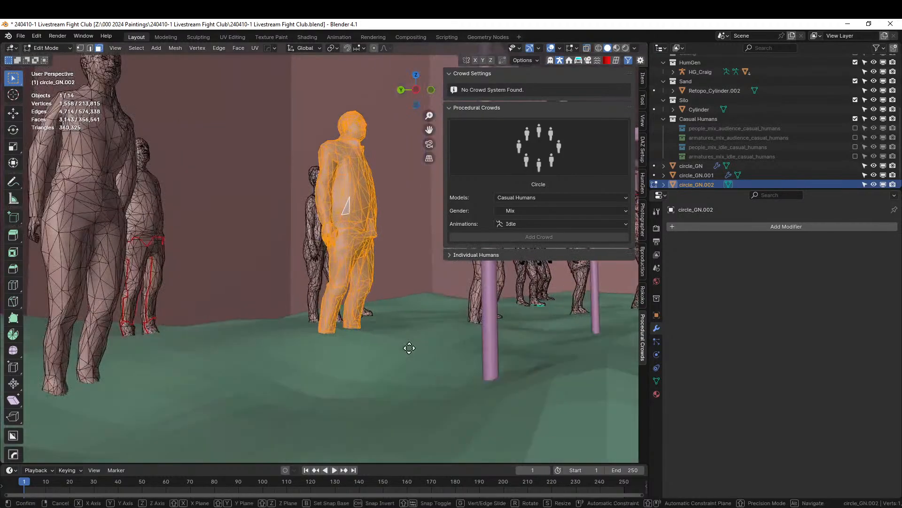
{"action": "key", "text": "g"}
{"action": "key", "text": "z"}
{"action": "left_click", "coordinate": [413, 322]}
Rotate the figure around the Z axis in two passes, return to Object Mode and save the file
{"action": "middle_click_drag", "start_coordinate": [413, 323], "coordinate": [425, 404]}
{"action": "key", "text": "r"}
{"action": "key", "text": "z"}
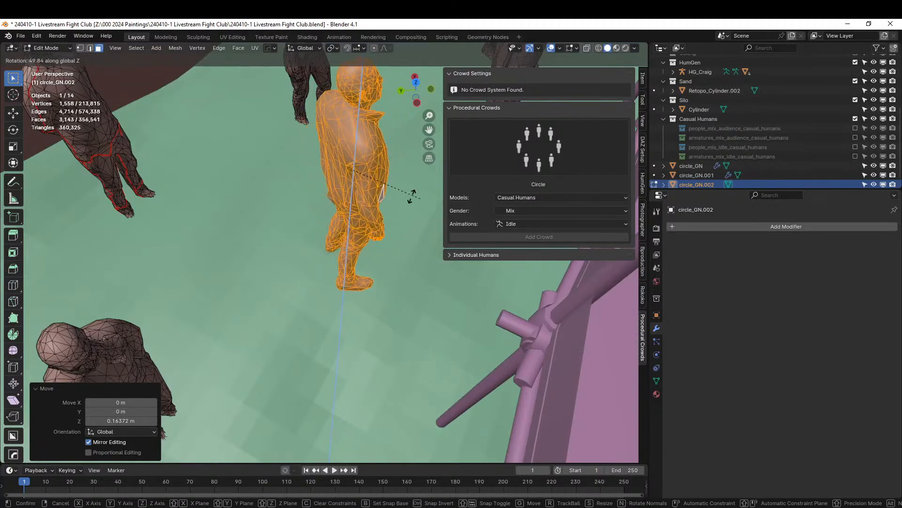
{"action": "left_click", "coordinate": [387, 191]}
{"action": "middle_click_drag", "start_coordinate": [379, 239], "coordinate": [323, 258]}
{"action": "key", "text": "r"}
{"action": "key", "text": "z"}
{"action": "left_click", "coordinate": [399, 197]}
{"action": "key", "text": "Tab"}
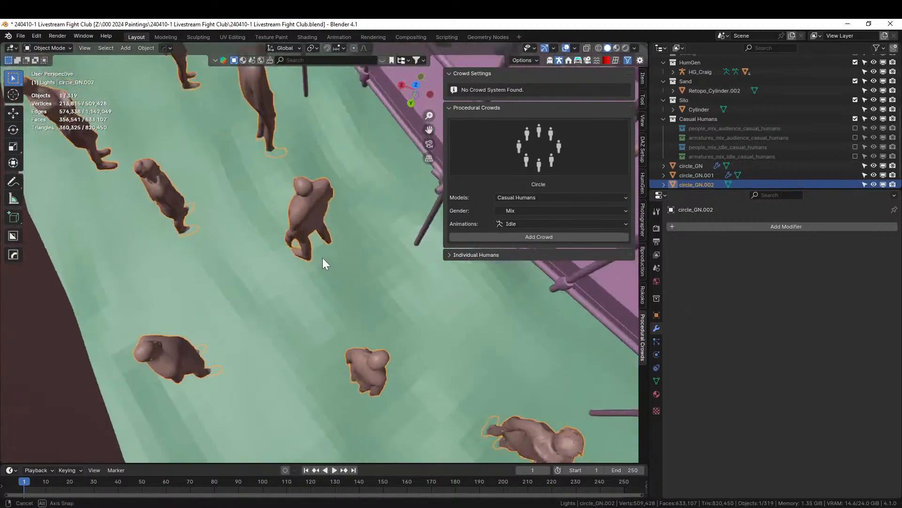
{"action": "key", "text": "ctrl+s"}
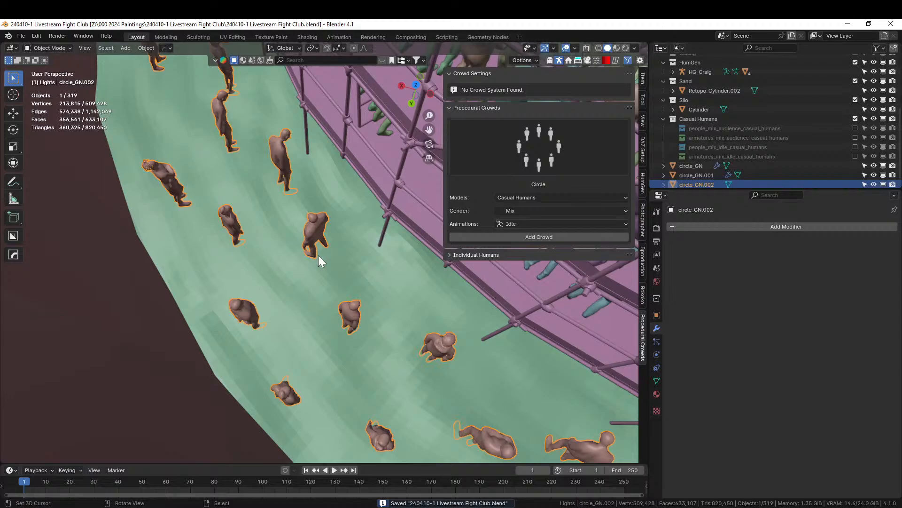
Open the silo wall cylinder in Edit Mode and try out face selections on its upper wall
{"action": "middle_click_drag", "start_coordinate": [377, 294], "coordinate": [263, 317]}
{"action": "left_click", "coordinate": [186, 272]}
{"action": "key", "text": "Tab"}
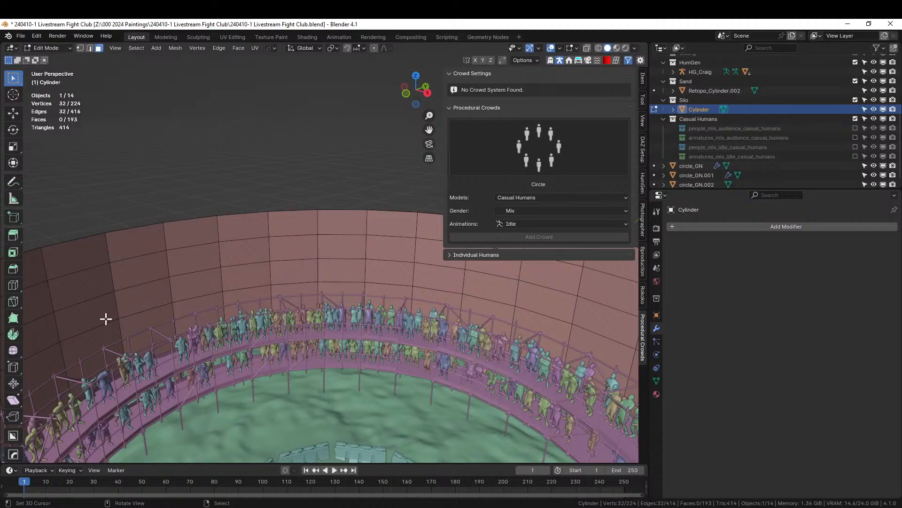
{"action": "left_click", "coordinate": [86, 285]}
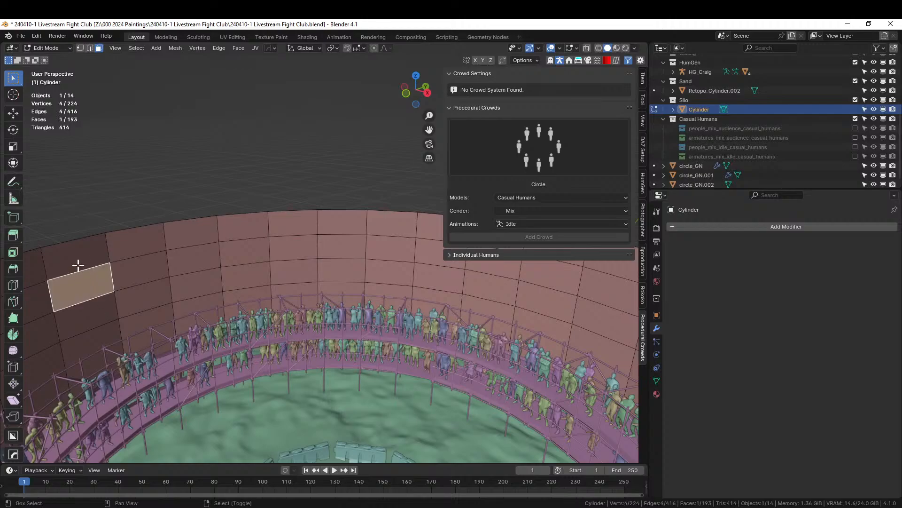
{"action": "left_click", "coordinate": [94, 311], "text": "shift"}
{"action": "middle_click_drag", "start_coordinate": [157, 302], "coordinate": [190, 296]}
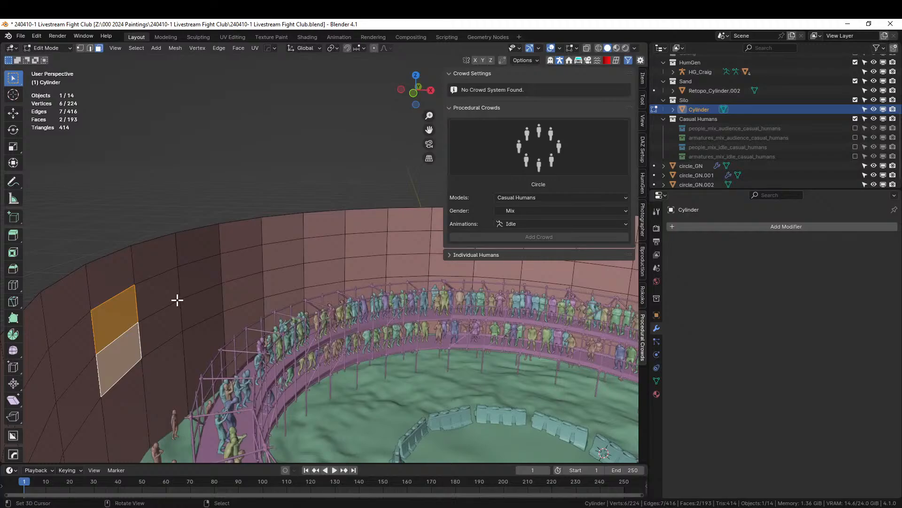
{"action": "left_click", "coordinate": [128, 326]}
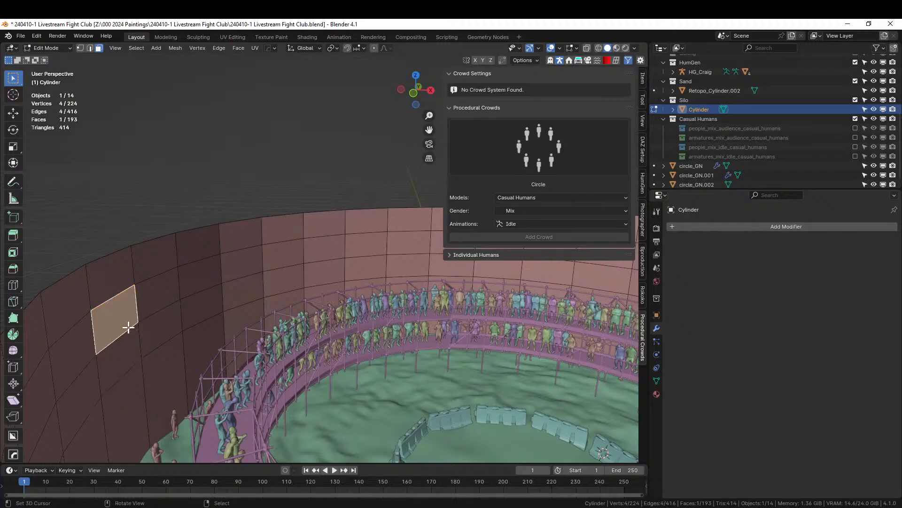
Select the three horizontal edge loops on the silo's upper wall and raise them about 0.68 m along Z
{"action": "key", "text": "2"}
{"action": "left_click", "coordinate": [128, 327]}
{"action": "left_click", "coordinate": [128, 328], "text": "alt"}
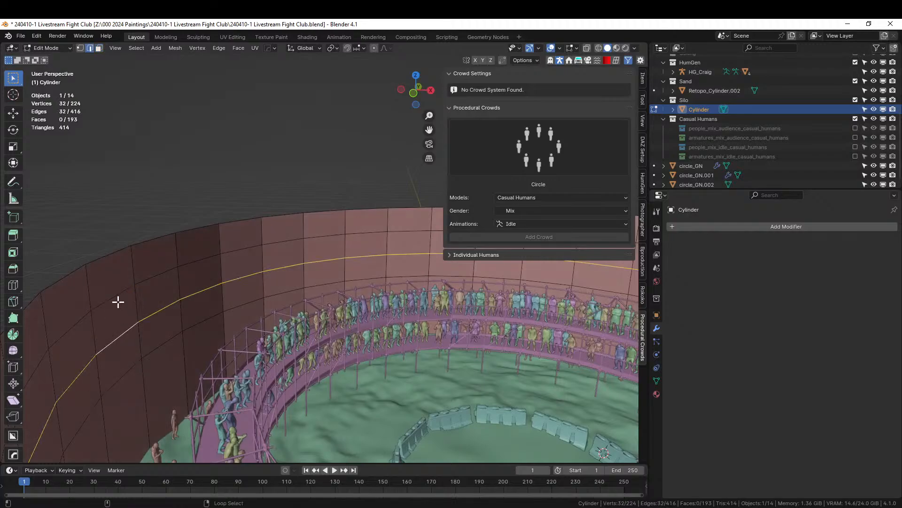
{"action": "left_click", "coordinate": [107, 294]}
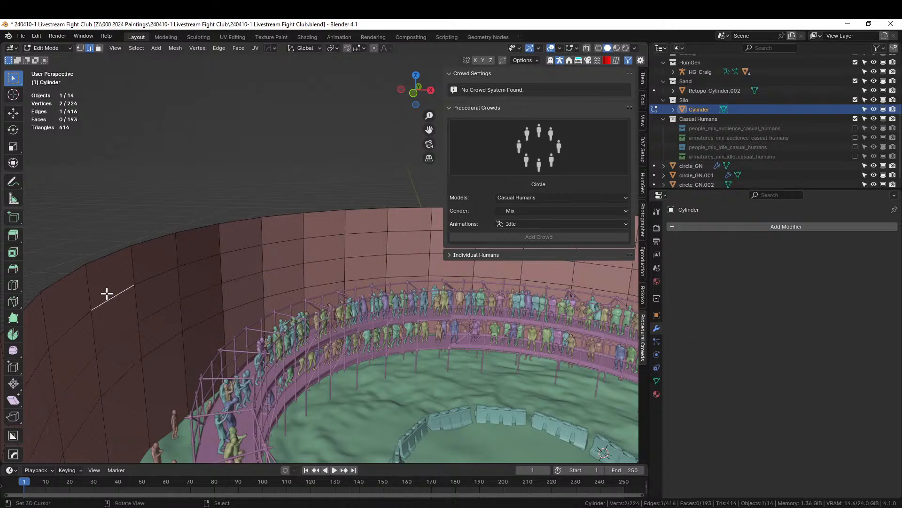
{"action": "left_click", "coordinate": [106, 298], "text": "alt"}
{"action": "left_click", "coordinate": [131, 368], "text": "alt+shift"}
{"action": "left_click", "coordinate": [118, 337], "text": "alt+shift"}
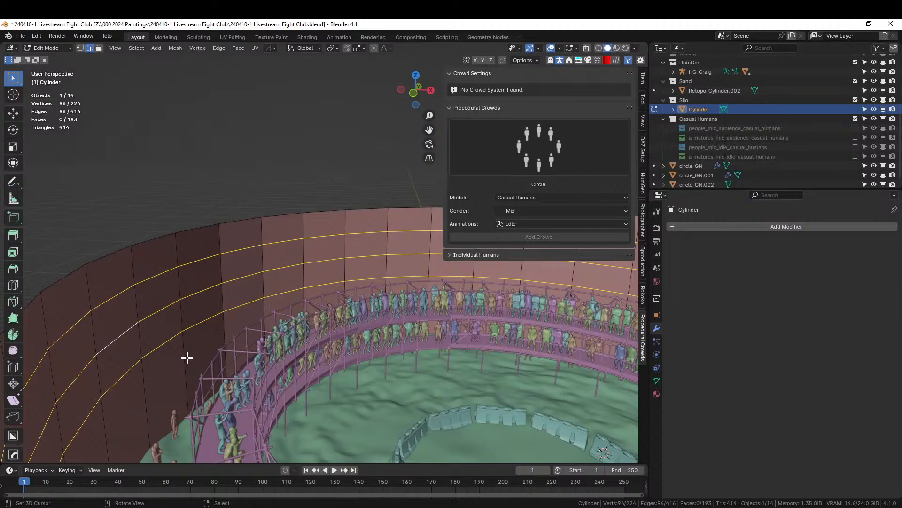
{"action": "key", "text": "g"}
{"action": "key", "text": "z"}
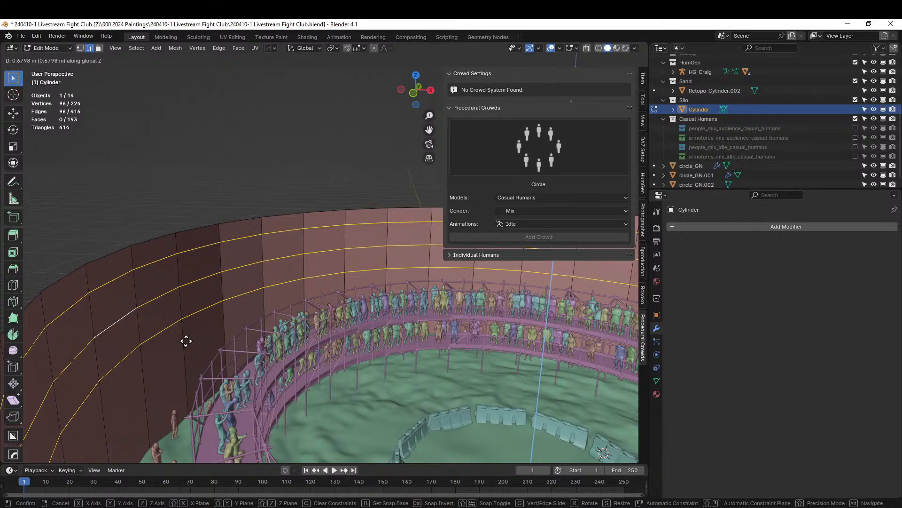
{"action": "left_click", "coordinate": [186, 341]}
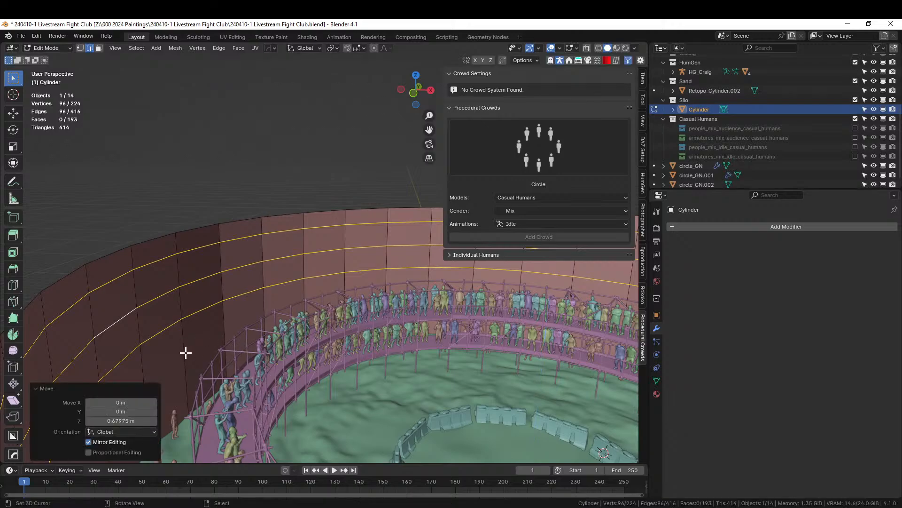
Select a band of wall faces two rows high and seven columns wide above the scaffold
{"action": "left_click", "coordinate": [162, 328]}
{"action": "key", "text": "3"}
{"action": "left_click", "coordinate": [159, 325]}
{"action": "left_click", "coordinate": [155, 278], "text": "ctrl"}
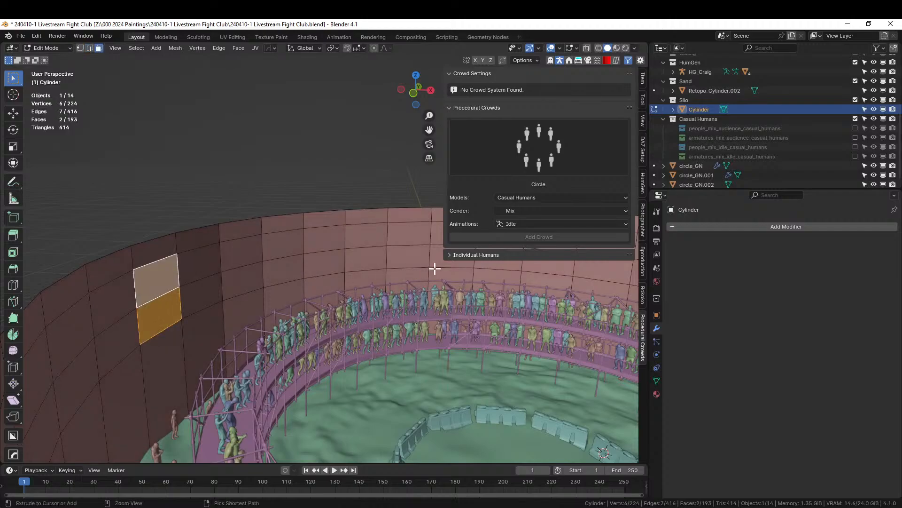
{"action": "left_click", "coordinate": [402, 262], "text": "ctrl"}
{"action": "left_click", "coordinate": [401, 240], "text": "ctrl"}
{"action": "left_click", "coordinate": [313, 247], "text": "ctrl"}
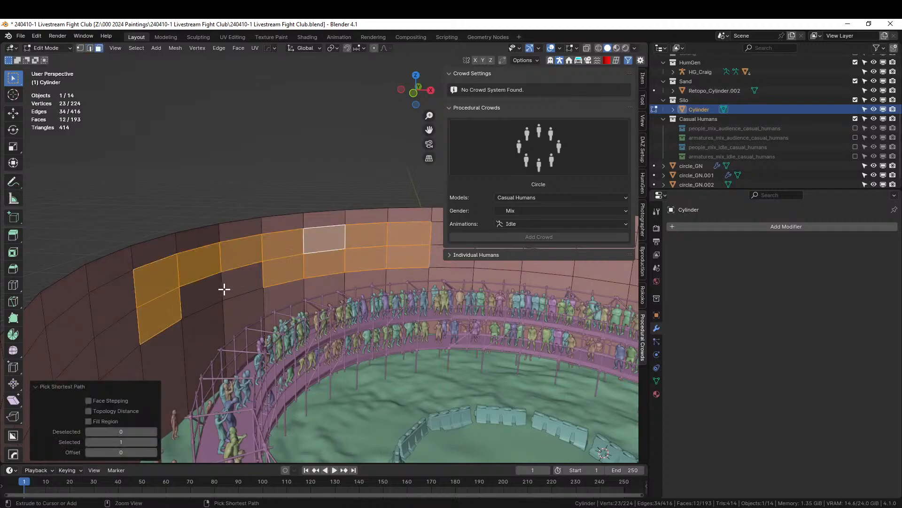
{"action": "left_click", "coordinate": [204, 292], "text": "ctrl"}
Extrude the selected wall faces along their normals about 3.22 m into the room
{"action": "middle_click_drag", "start_coordinate": [350, 308], "coordinate": [362, 346]}
{"action": "key", "text": "alt+e"}
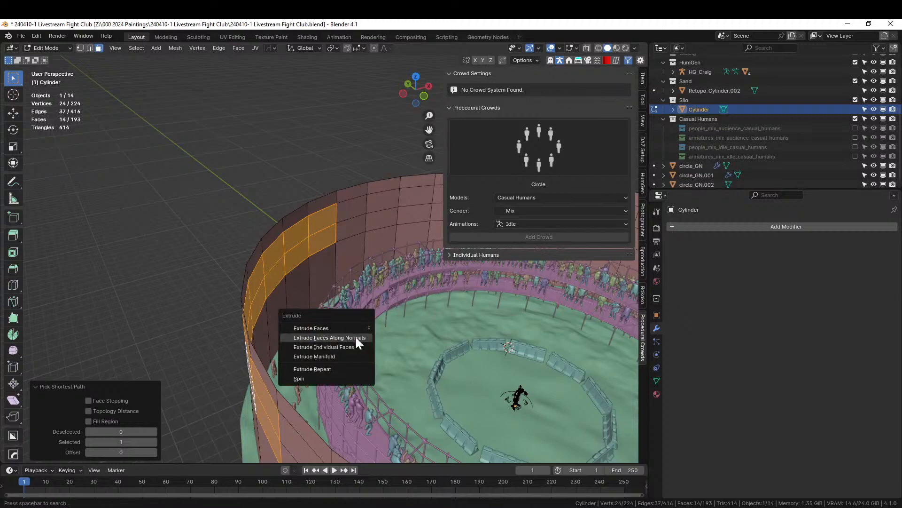
{"action": "left_click", "coordinate": [357, 337]}
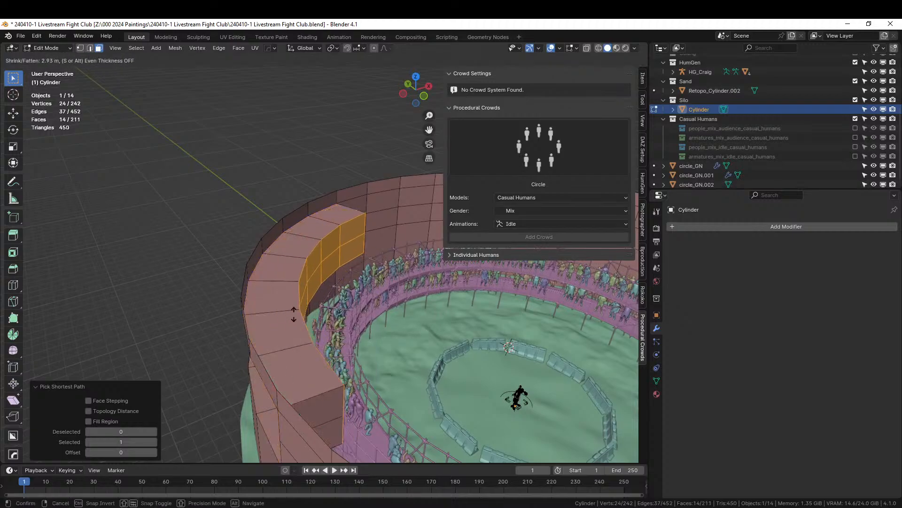
{"action": "left_click", "coordinate": [278, 310]}
Inset the two stacked faces in the extruded box's first end column with a thickness of 0.15 m
{"action": "middle_click_drag", "start_coordinate": [278, 310], "coordinate": [299, 288]}
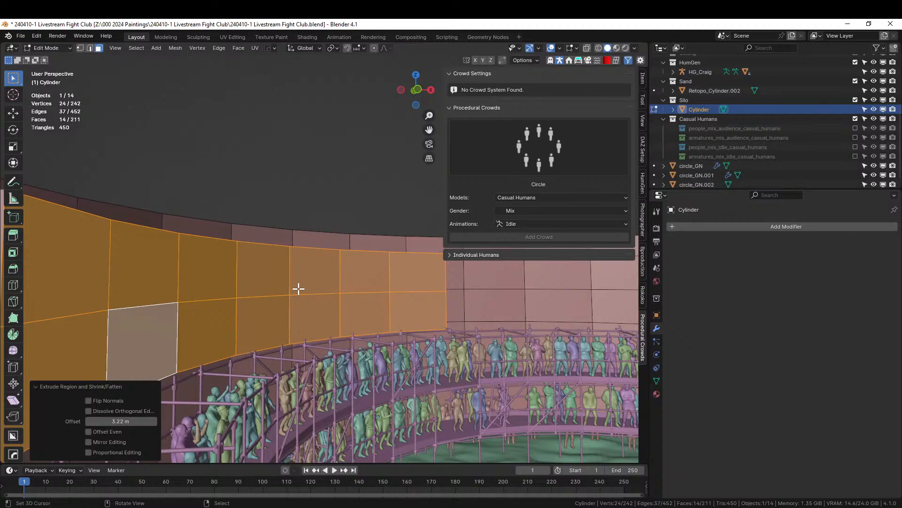
{"action": "middle_click_drag", "start_coordinate": [318, 322], "coordinate": [342, 326]}
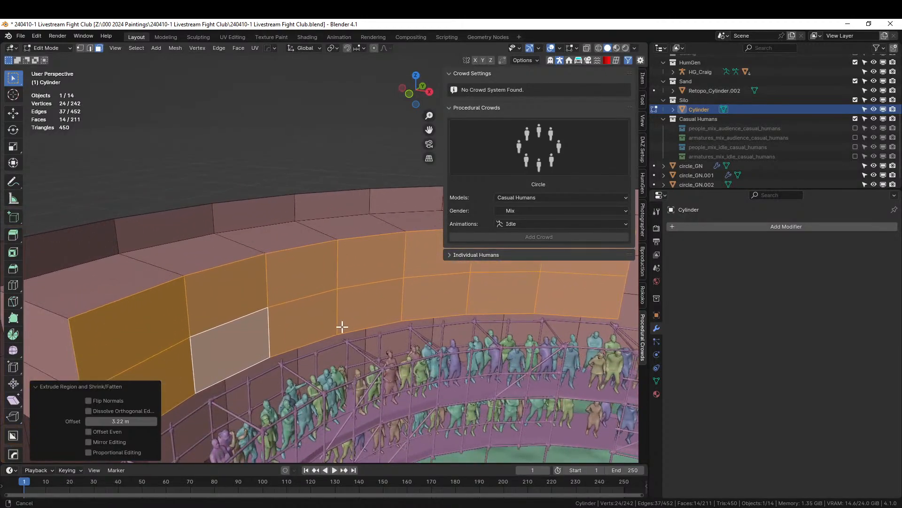
{"action": "scroll", "coordinate": [305, 338], "scroll_direction": "down", "scroll_amount": 1}
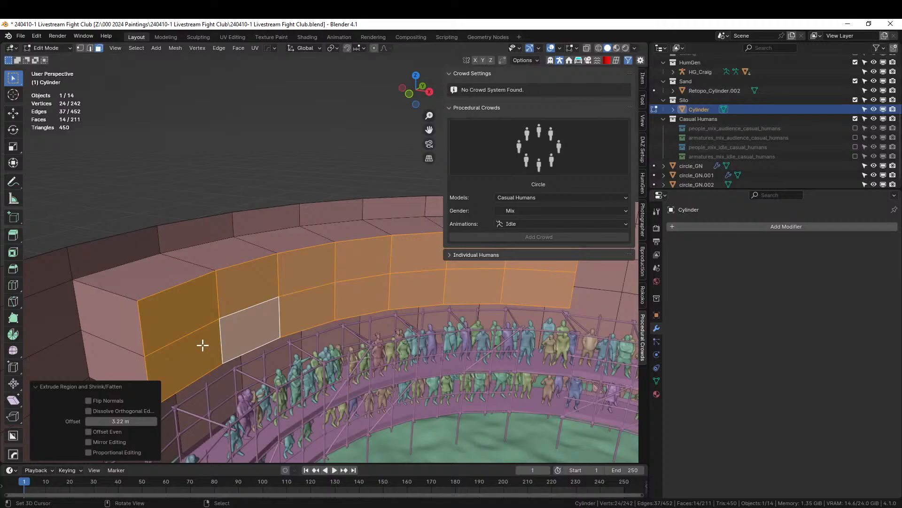
{"action": "left_click", "coordinate": [204, 340]}
{"action": "left_click", "coordinate": [183, 296], "text": "shift"}
{"action": "key", "text": "i"}
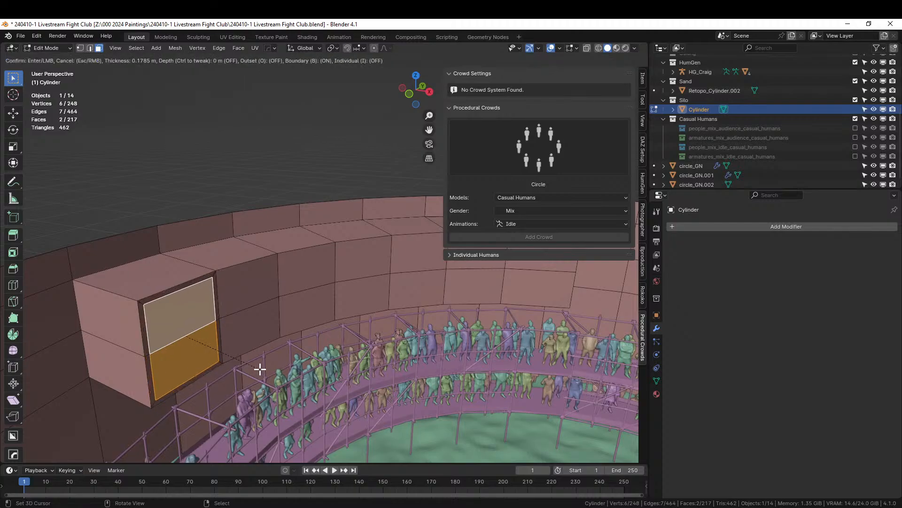
{"action": "left_click", "coordinate": [260, 369]}
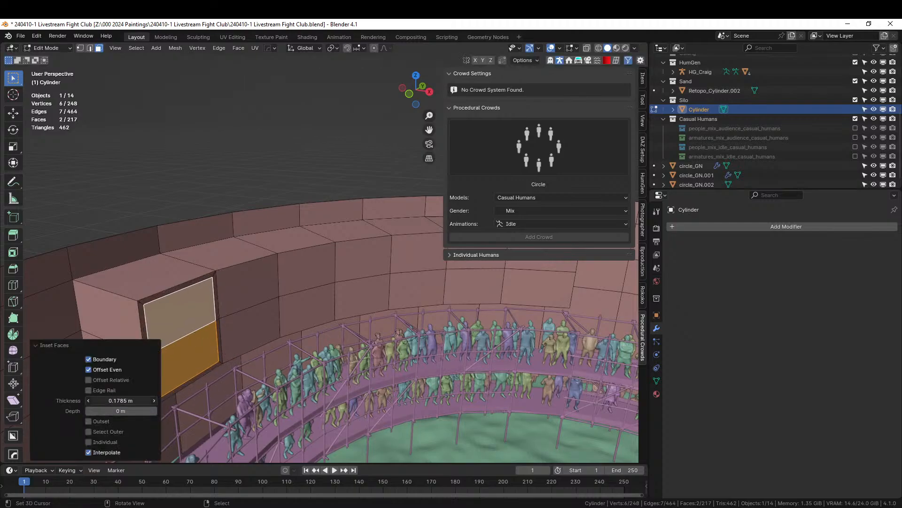
{"action": "key", "text": "Return"}
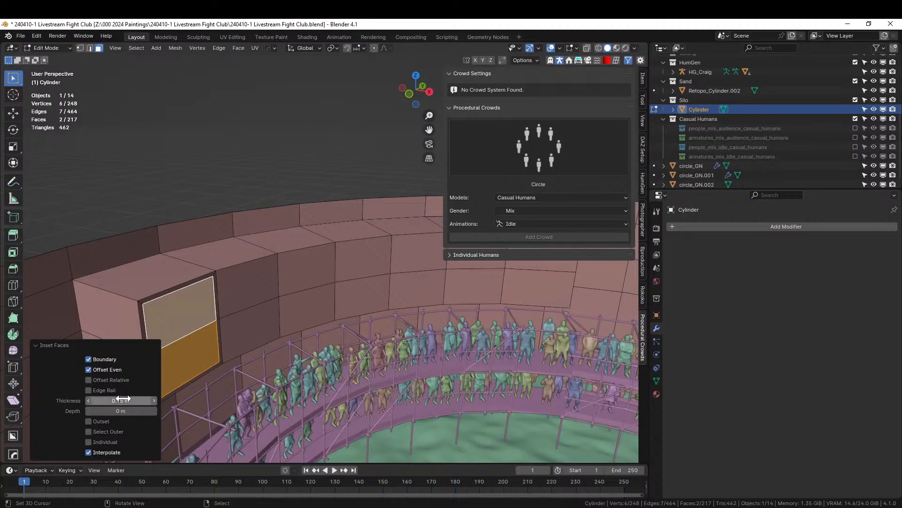
{"action": "left_click", "coordinate": [122, 399]}
Select the stacked face pairs in the second, fourth and sixth columns of the box and inset them 0.15 m
{"action": "left_click", "coordinate": [234, 308]}
{"action": "right_click", "coordinate": [254, 324]}
{"action": "right_click", "coordinate": [250, 293], "text": "shift"}
{"action": "right_click", "coordinate": [354, 295], "text": "shift"}
{"action": "right_click", "coordinate": [353, 259], "text": "shift"}
{"action": "right_click", "coordinate": [485, 292], "text": "shift"}
{"action": "middle_click_drag", "start_coordinate": [474, 272], "coordinate": [391, 290], "text": "shift"}
{"action": "right_click", "coordinate": [391, 290], "text": "shift"}
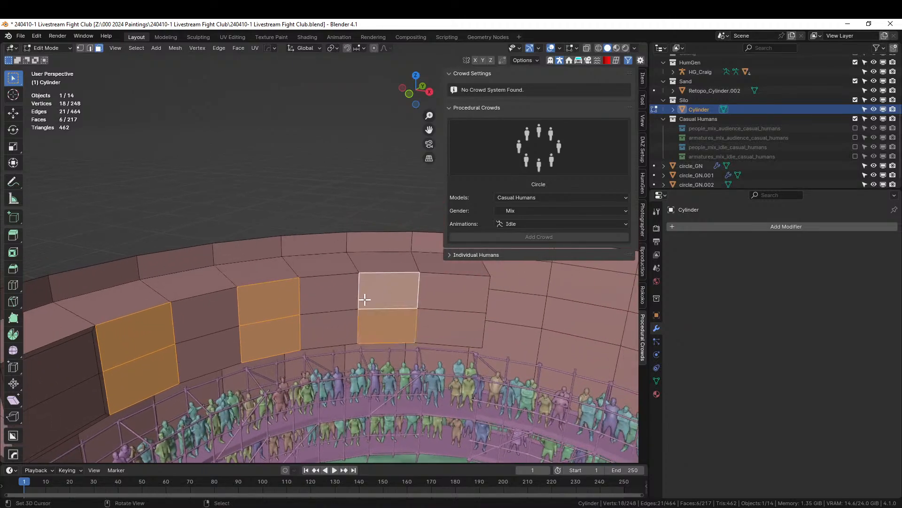
{"action": "type", "text": "i0.15"}
{"action": "key", "text": "Return"}
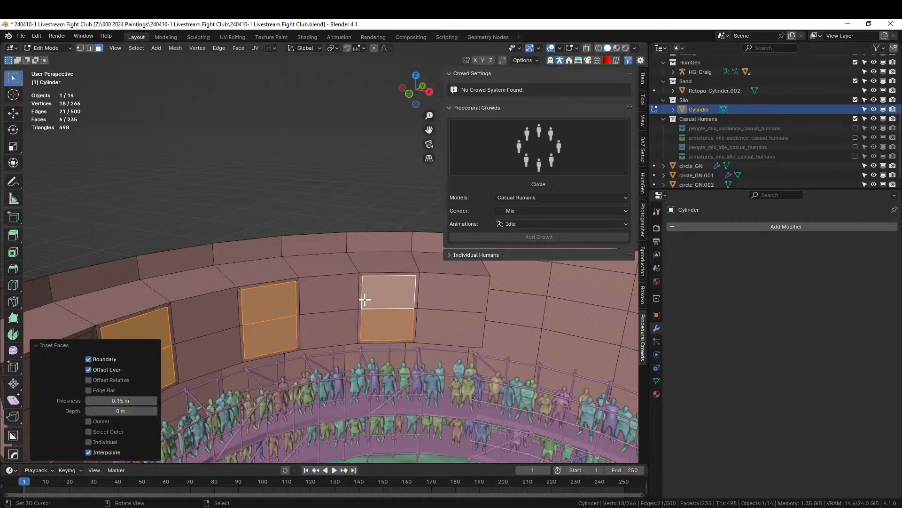
Select the face pairs in the remaining third, fifth and seventh columns and inset them 0.15 m
{"action": "right_click", "coordinate": [449, 321]}
{"action": "right_click", "coordinate": [444, 295], "text": "shift"}
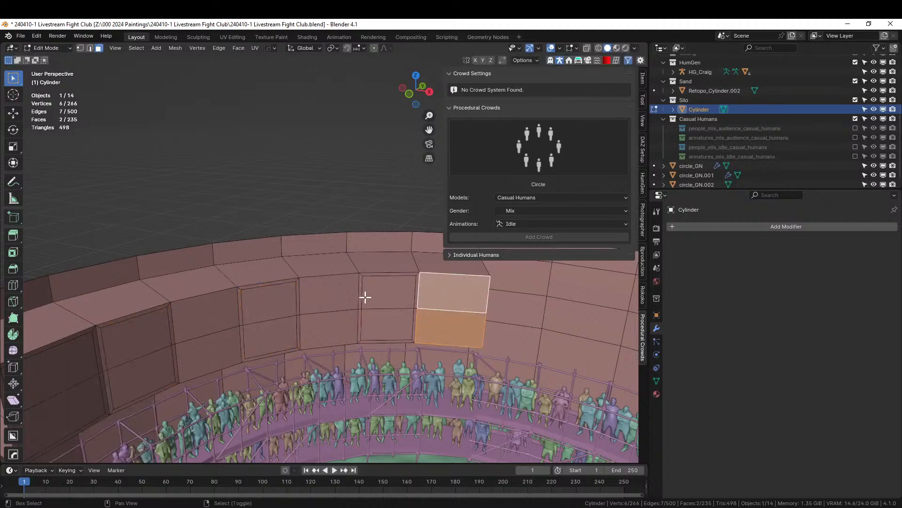
{"action": "right_click", "coordinate": [333, 292], "text": "shift"}
{"action": "right_click", "coordinate": [332, 322], "text": "shift"}
{"action": "right_click", "coordinate": [214, 345], "text": "shift"}
{"action": "right_click", "coordinate": [212, 316], "text": "shift"}
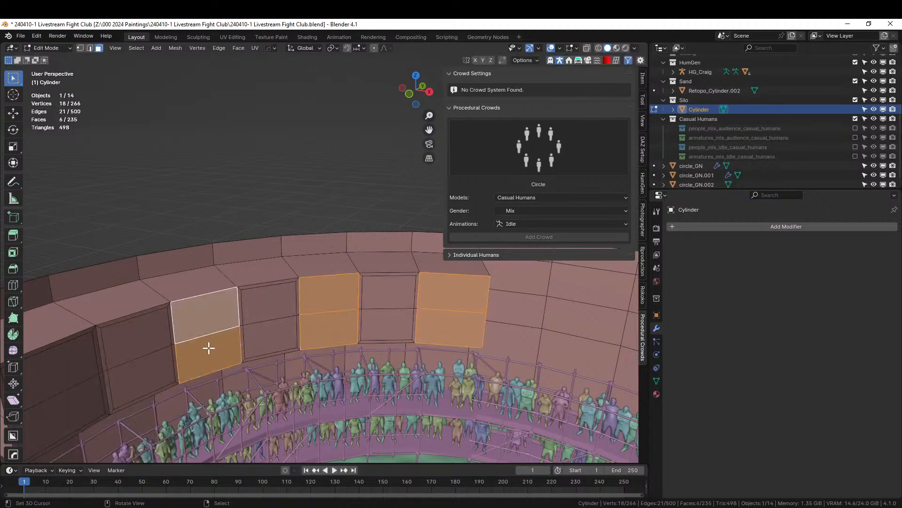
{"action": "middle_click_drag", "start_coordinate": [206, 347], "coordinate": [330, 305]}
{"action": "key", "text": "i"}
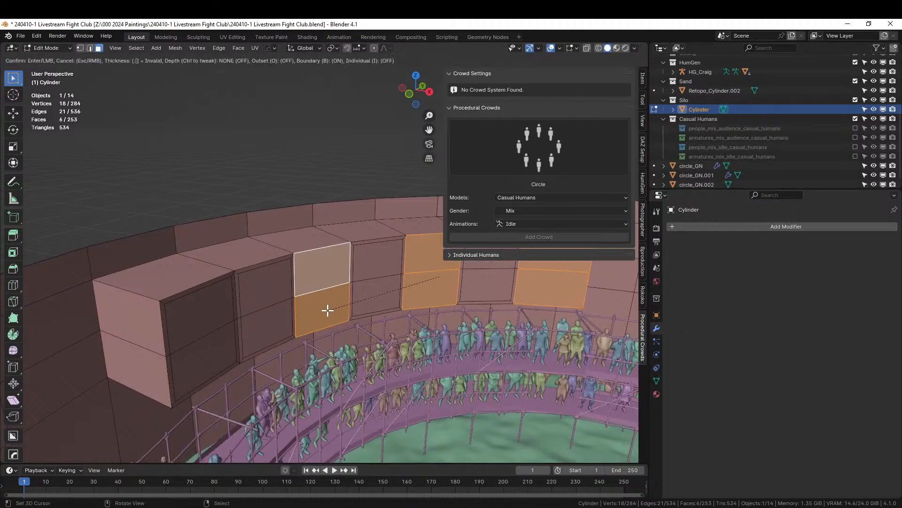
{"action": "left_click", "coordinate": [327, 311]}
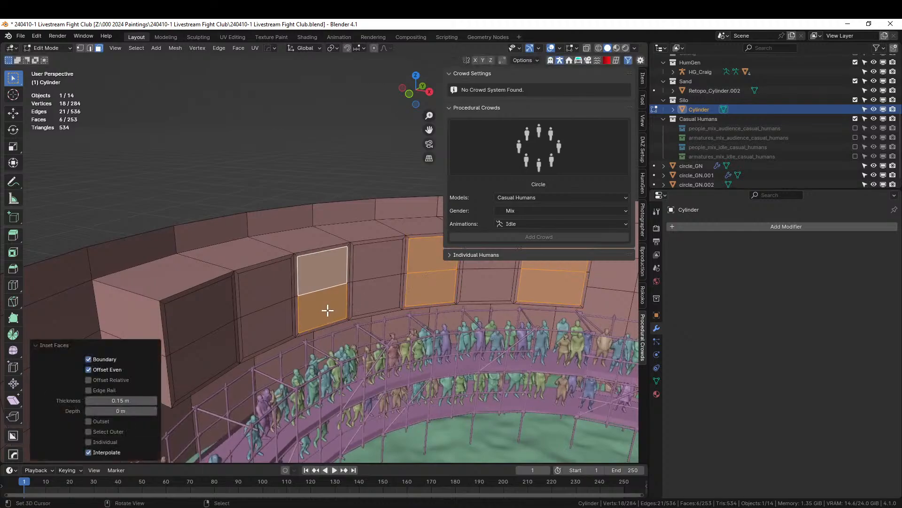
Select the fourteen inset window faces across the box's seven columns and extrude them along their normals by about 0.14 m
{"action": "key", "text": "alt+a"}
{"action": "middle_click_drag", "start_coordinate": [268, 143], "coordinate": [183, 318]}
{"action": "left_click", "coordinate": [184, 318]}
{"action": "left_click", "coordinate": [174, 263], "text": "shift"}
{"action": "left_click", "coordinate": [255, 267], "text": "shift"}
{"action": "left_click", "coordinate": [259, 293], "text": "shift"}
{"action": "left_click", "coordinate": [315, 288], "text": "shift"}
{"action": "left_click", "coordinate": [324, 259], "text": "shift"}
{"action": "left_click", "coordinate": [397, 258], "text": "shift"}
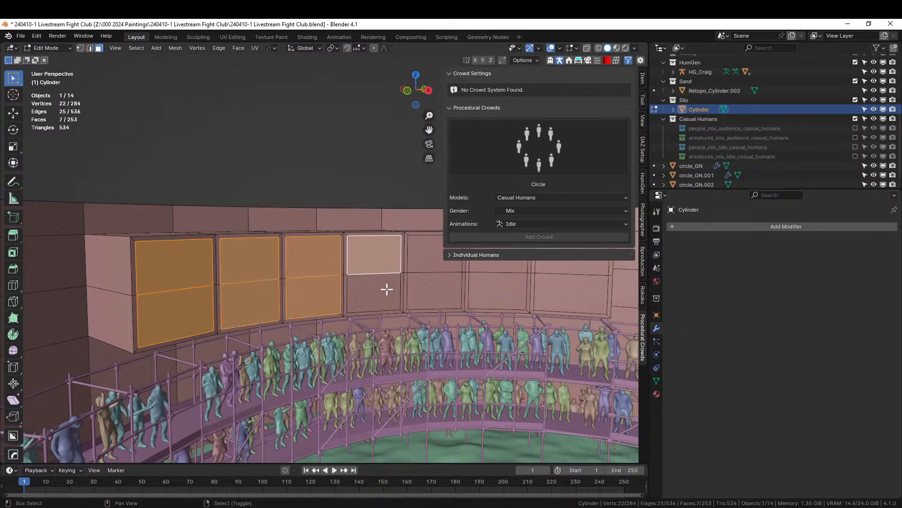
{"action": "left_click", "coordinate": [386, 287], "text": "shift"}
{"action": "left_click", "coordinate": [431, 289], "text": "shift"}
{"action": "left_click", "coordinate": [456, 261], "text": "shift"}
{"action": "left_click", "coordinate": [494, 281], "text": "shift"}
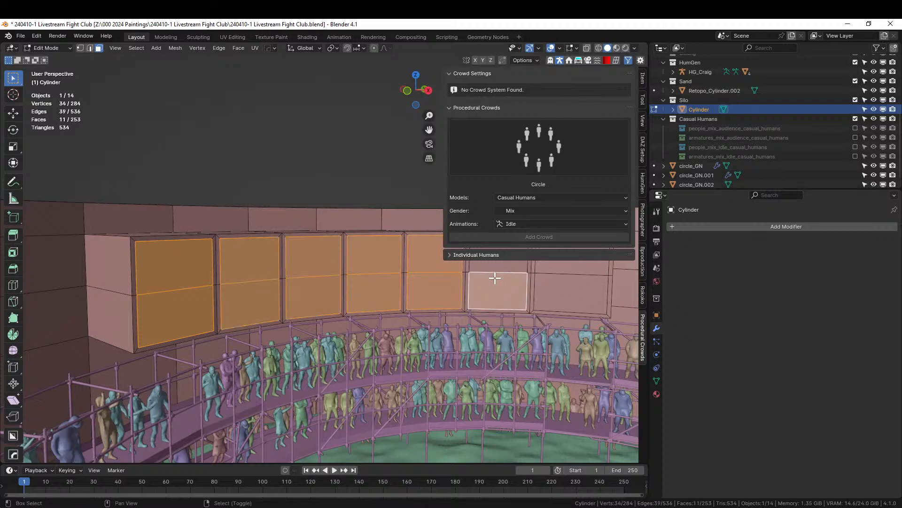
{"action": "left_click", "coordinate": [506, 265], "text": "shift"}
{"action": "left_click", "coordinate": [544, 280], "text": "shift"}
{"action": "left_click", "coordinate": [562, 265], "text": "shift"}
{"action": "middle_click_drag", "start_coordinate": [456, 281], "coordinate": [377, 347], "text": "shift"}
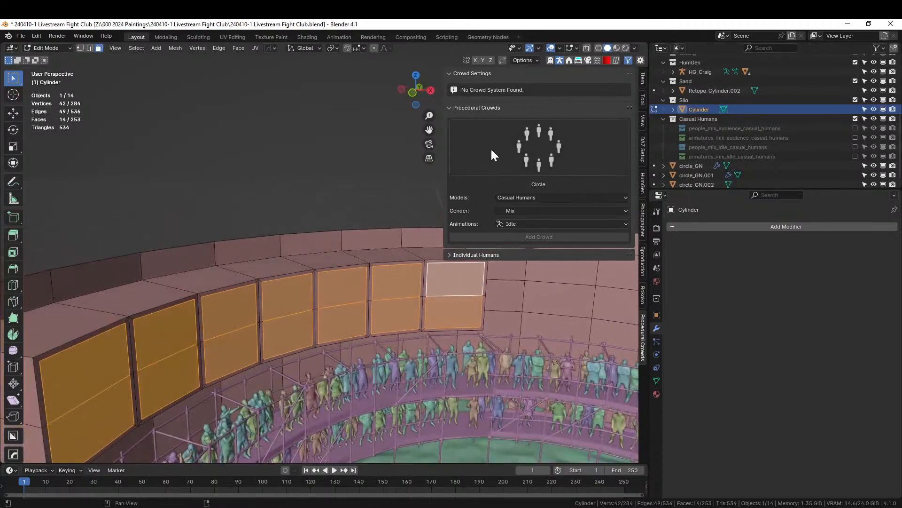
{"action": "left_click_drag", "start_coordinate": [444, 155], "coordinate": [561, 155]}
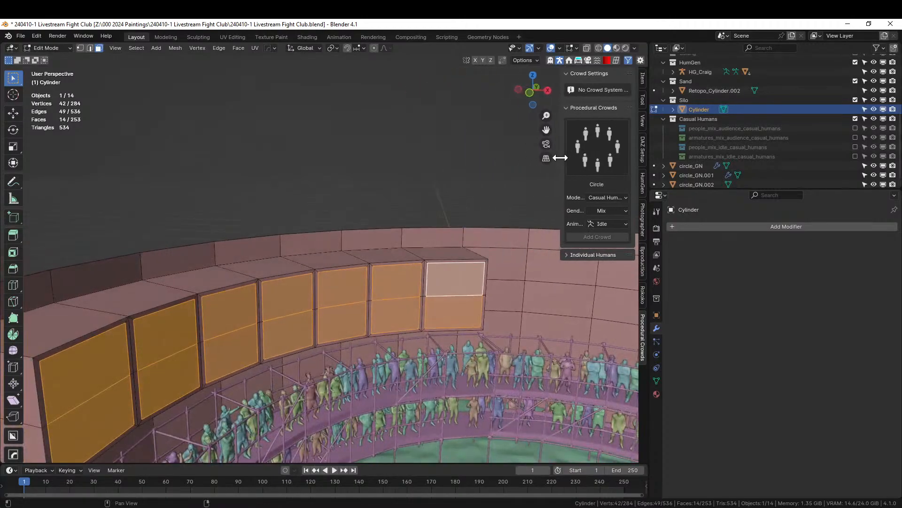
{"action": "mouse_move", "coordinate": [382, 249]}
{"action": "middle_mouse_down"}
{"action": "mouse_move", "coordinate": [423, 218]}
{"action": "mouse_move", "coordinate": [385, 256]}
{"action": "middle_mouse_up"}
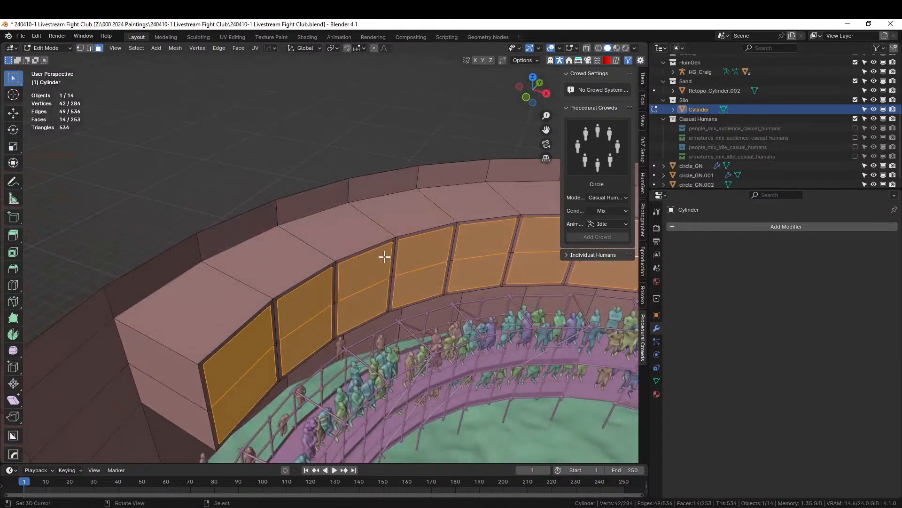
{"action": "key", "text": "alt+e"}
{"action": "left_click", "coordinate": [385, 257]}
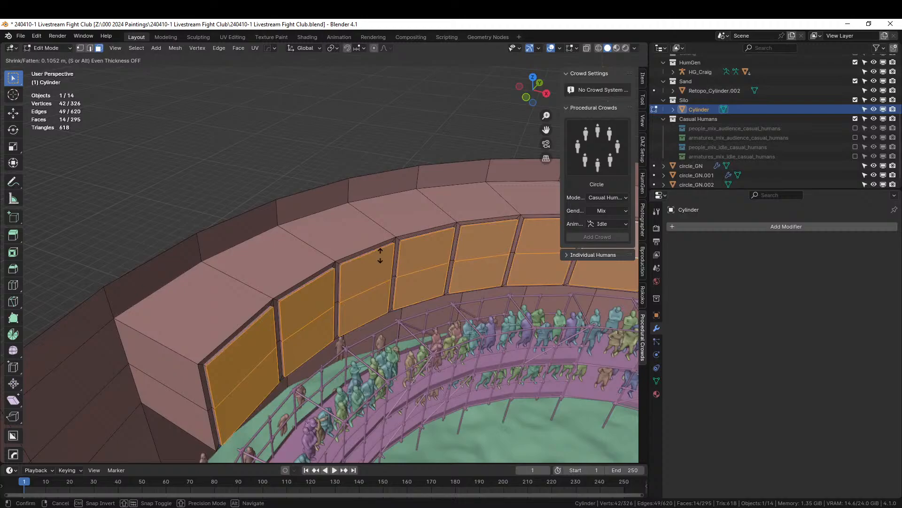
{"action": "left_click", "coordinate": [380, 255]}
Change the transform pivot point and inset the selected window faces again with a thickness of about 0.09 m
{"action": "middle_click_drag", "start_coordinate": [377, 281], "coordinate": [522, 221]}
{"action": "scroll", "coordinate": [322, 316], "scroll_direction": "down", "scroll_amount": 3}
{"action": "scroll", "coordinate": [323, 316], "scroll_direction": "up", "scroll_amount": 4}
{"action": "key", "text": "i"}
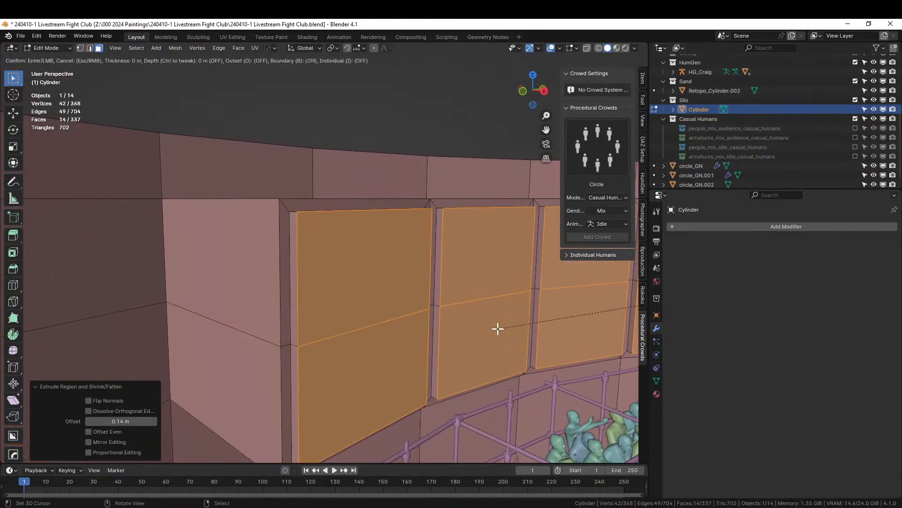
{"action": "key", "text": "Escape"}
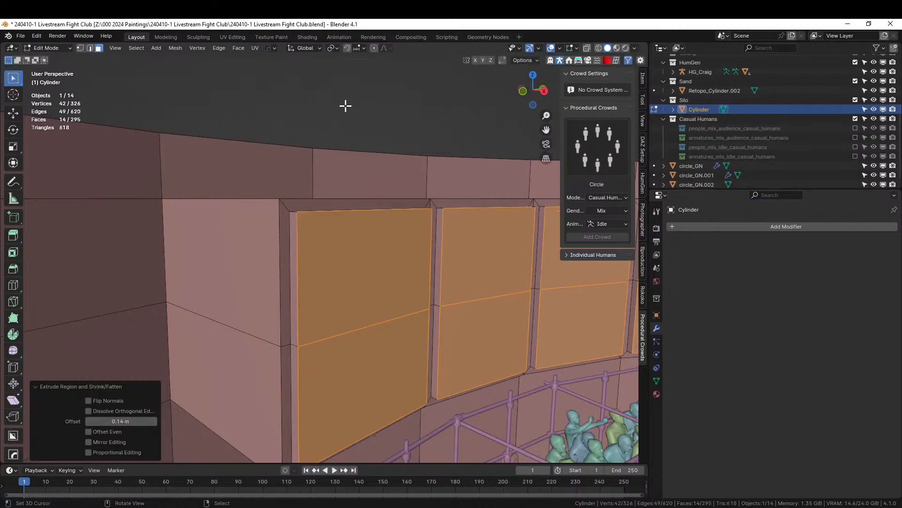
{"action": "left_click", "coordinate": [335, 49]}
{"action": "left_click", "coordinate": [359, 92]}
{"action": "key", "text": "i"}
{"action": "left_click", "coordinate": [520, 392]}
Extrude the inset window faces along their normals by about -0.02 m and return to Object Mode
{"action": "middle_click_drag", "start_coordinate": [519, 391], "coordinate": [534, 402]}
{"action": "key", "text": "alt+e"}
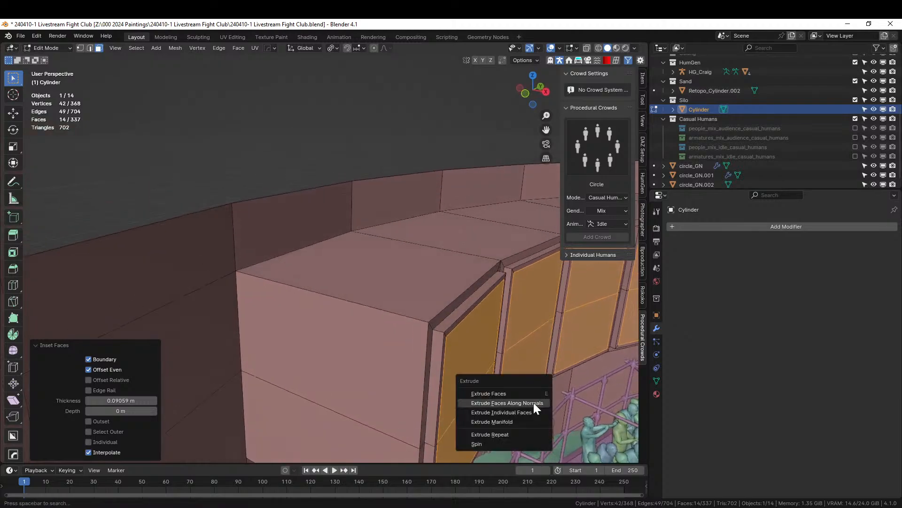
{"action": "left_click", "coordinate": [532, 405]}
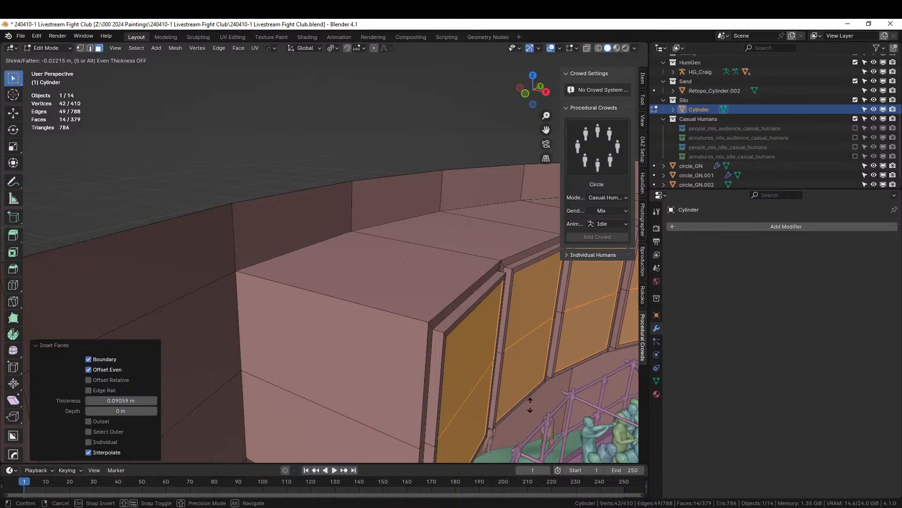
{"action": "left_click", "coordinate": [530, 405]}
{"action": "middle_click_drag", "start_coordinate": [500, 383], "coordinate": [253, 375]}
{"action": "scroll", "coordinate": [441, 371], "scroll_direction": "down", "scroll_amount": 3}
{"action": "key", "text": "Tab"}
{"action": "scroll", "coordinate": [442, 371], "scroll_direction": "down", "scroll_amount": 5}
{"action": "middle_click_drag", "start_coordinate": [219, 371], "coordinate": [177, 417]}
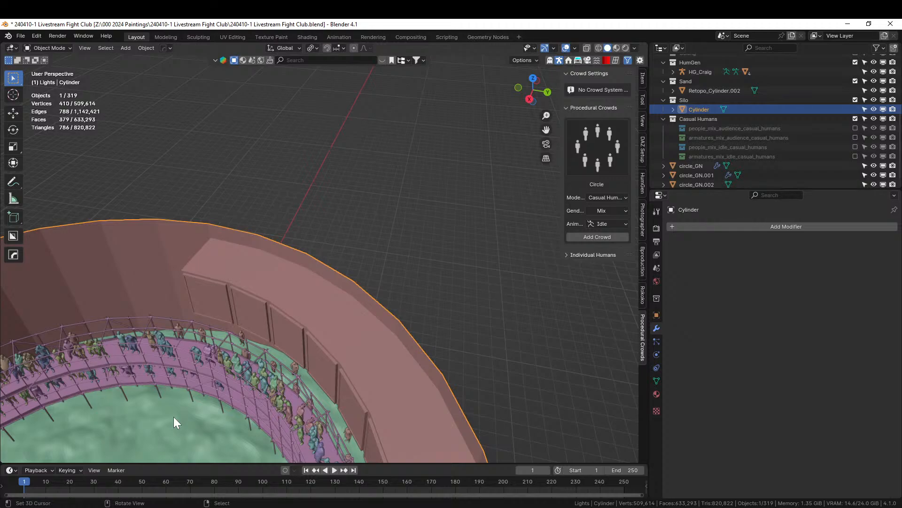
Snap the 3D cursor to the selected silo cylinder's origin at the centre of the arena
{"action": "scroll", "coordinate": [172, 416], "scroll_direction": "down", "scroll_amount": 8}
{"action": "middle_click_drag", "start_coordinate": [184, 380], "coordinate": [425, 387]}
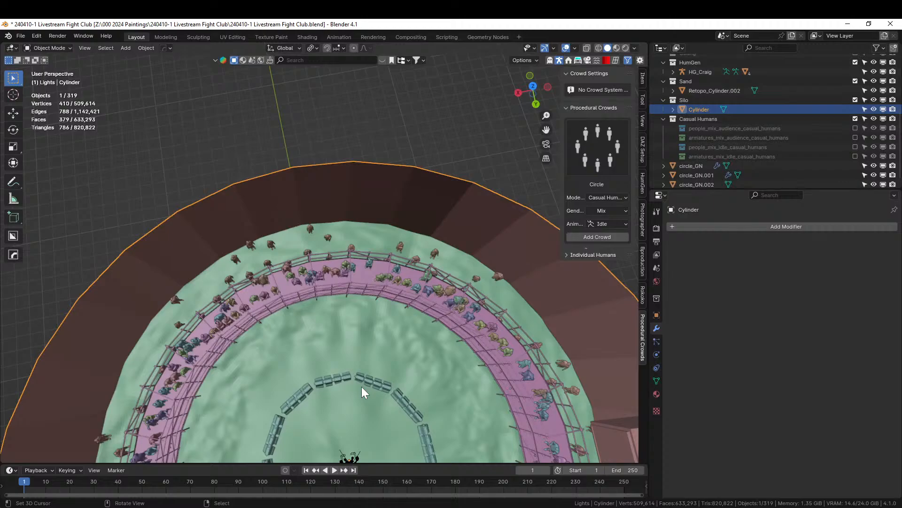
{"action": "middle_click_drag", "start_coordinate": [362, 386], "coordinate": [352, 210]}
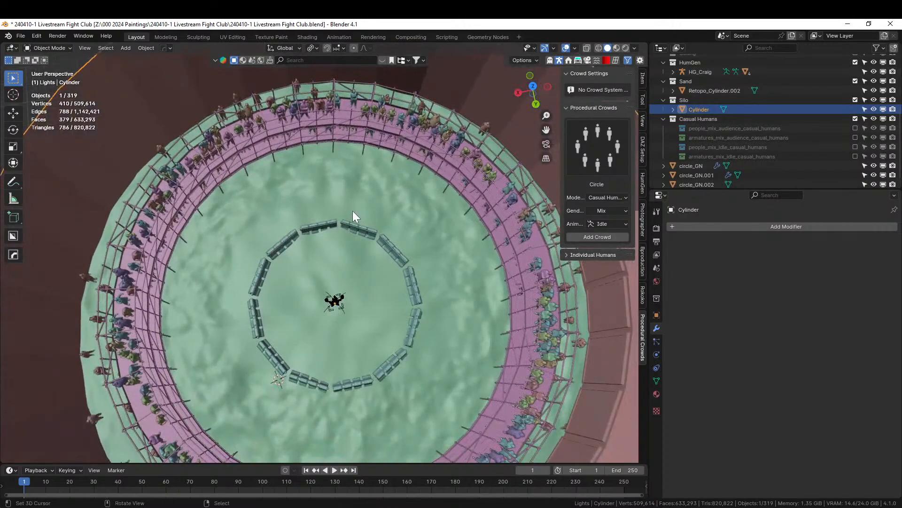
{"action": "middle_click_drag", "start_coordinate": [331, 238], "coordinate": [238, 238]}
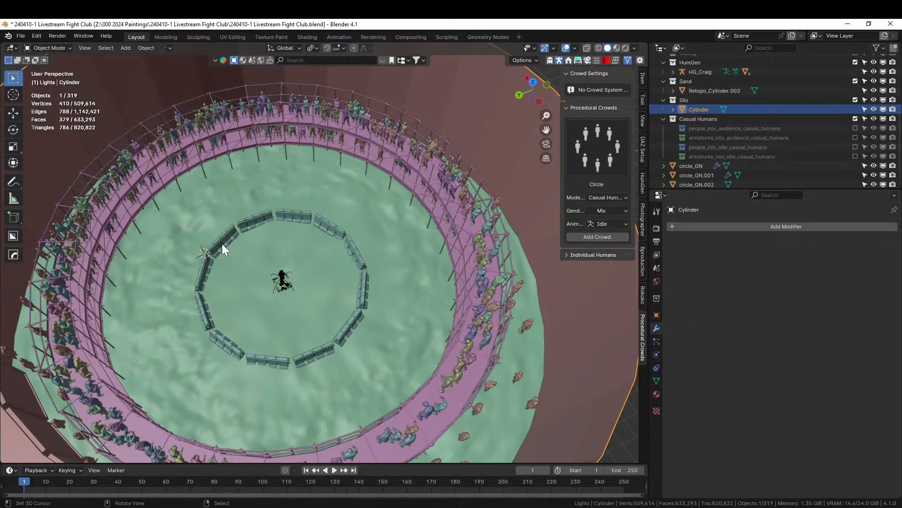
{"action": "scroll", "coordinate": [221, 243], "scroll_direction": "up", "scroll_amount": 4}
{"action": "middle_click_drag", "start_coordinate": [179, 323], "coordinate": [242, 365]}
{"action": "scroll", "coordinate": [187, 260], "scroll_direction": "up", "scroll_amount": 4}
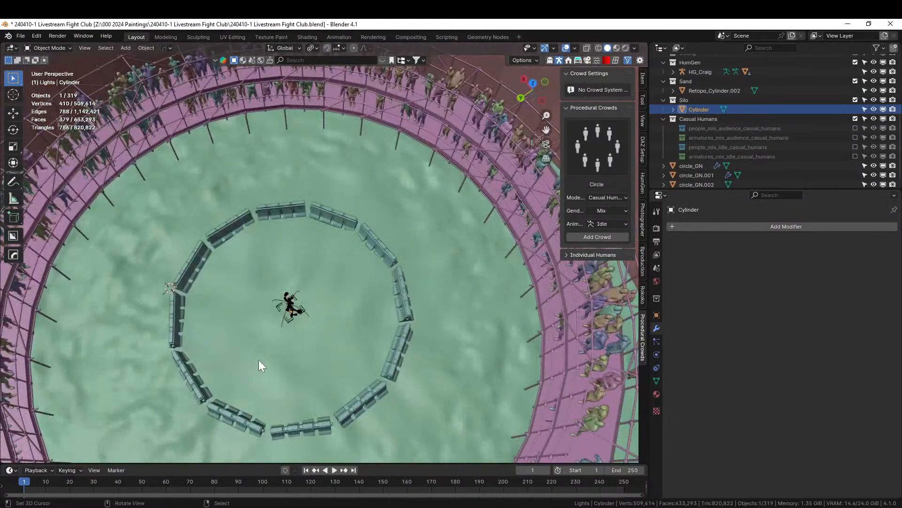
{"action": "key", "text": "shift+s"}
{"action": "key", "text": "2"}
{"action": "key", "text": "shift+a"}
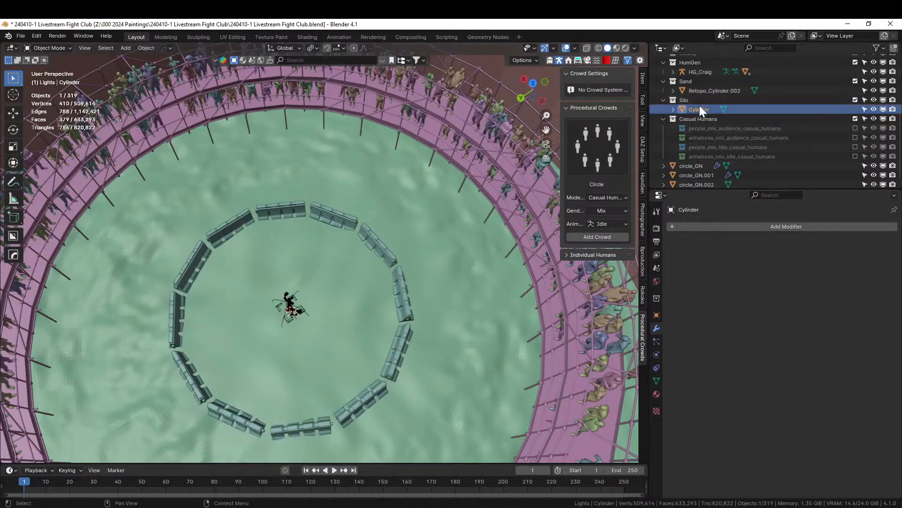
Move the scaffold object out of the Lights collection directly into the Scene Collection
{"action": "scroll", "coordinate": [691, 86], "scroll_direction": "up", "scroll_amount": 5}
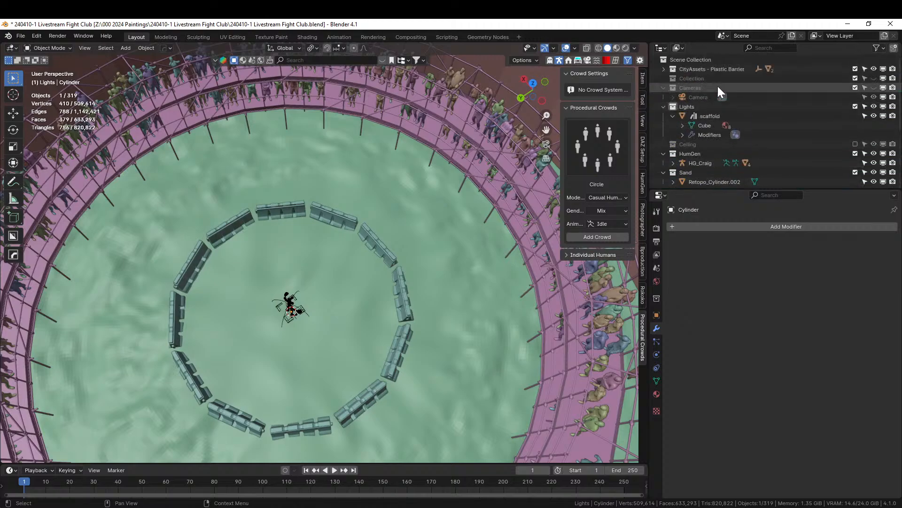
{"action": "left_click", "coordinate": [677, 117]}
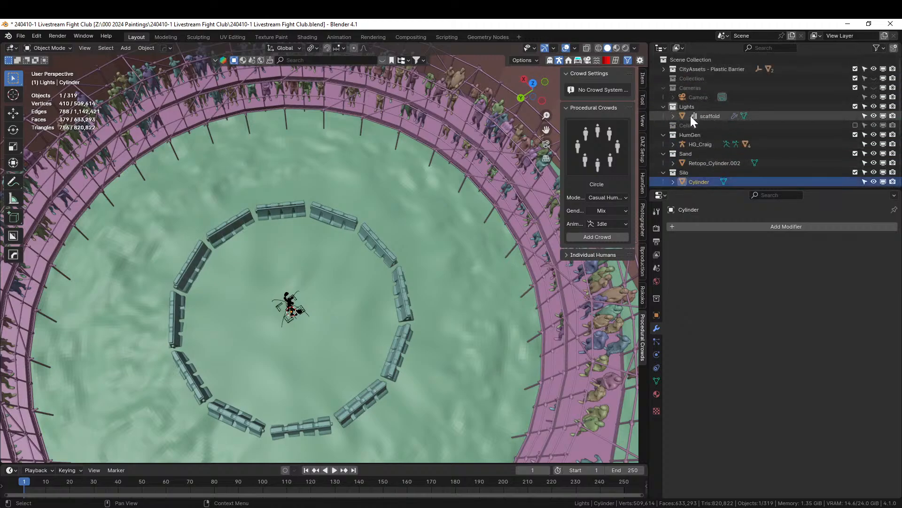
{"action": "left_click_drag", "start_coordinate": [681, 115], "coordinate": [693, 63]}
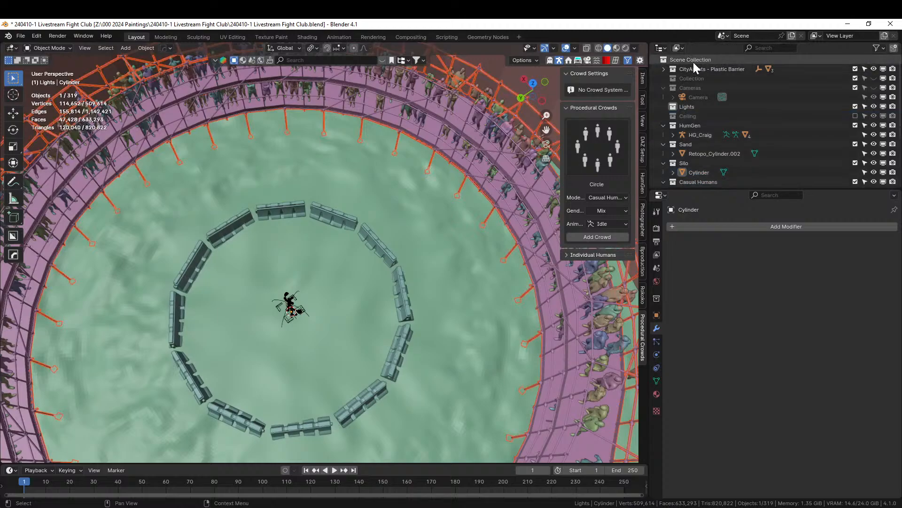
{"action": "scroll", "coordinate": [711, 128], "scroll_direction": "down", "scroll_amount": 4}
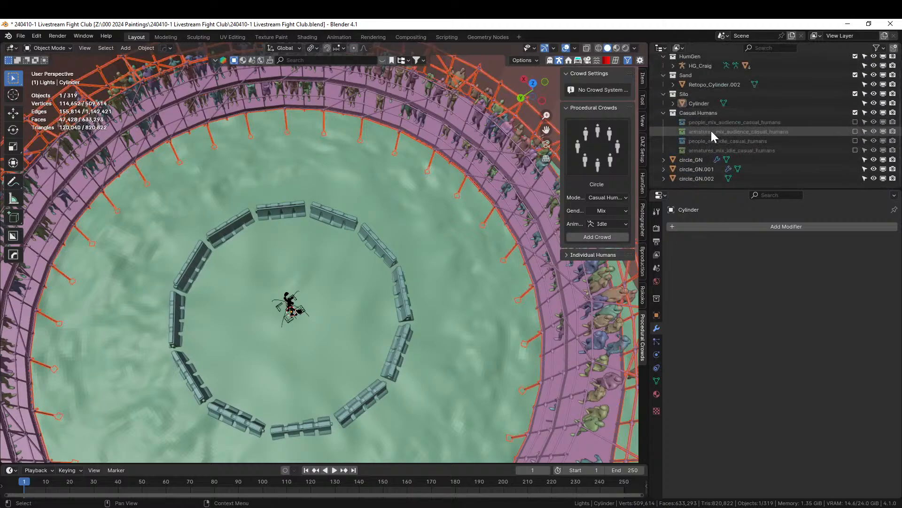
{"action": "scroll", "coordinate": [712, 131], "scroll_direction": "up", "scroll_amount": 4}
{"action": "left_click", "coordinate": [663, 68]}
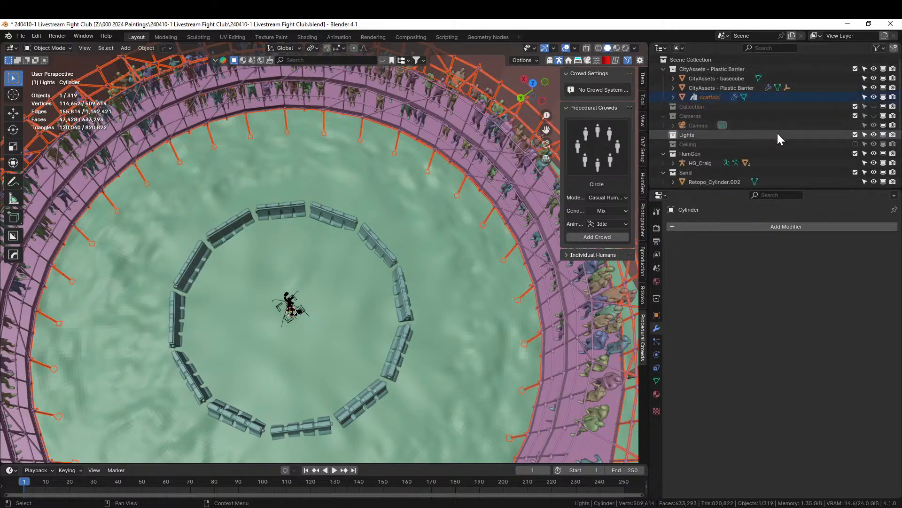
{"action": "left_click_drag", "start_coordinate": [682, 96], "coordinate": [689, 59]}
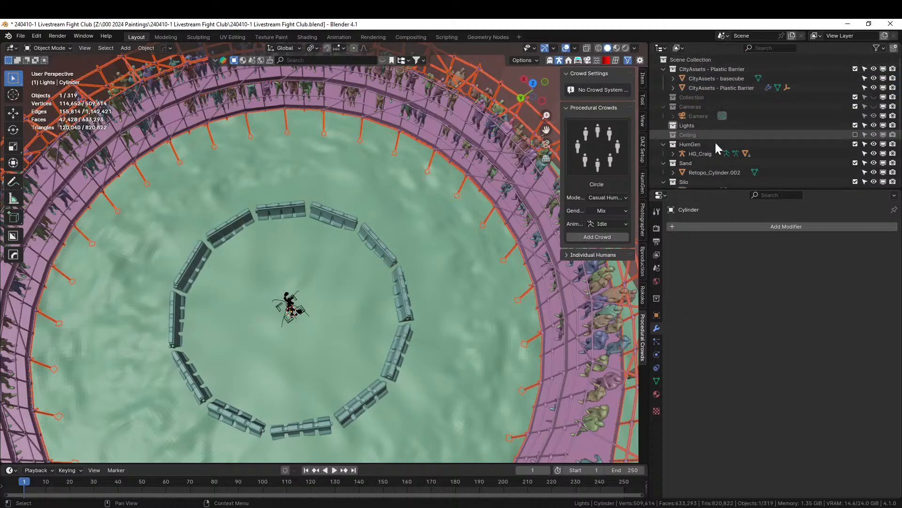
{"action": "scroll", "coordinate": [370, 291], "scroll_direction": "down", "scroll_amount": 3}
{"action": "scroll", "coordinate": [371, 297], "scroll_direction": "up", "scroll_amount": 2}
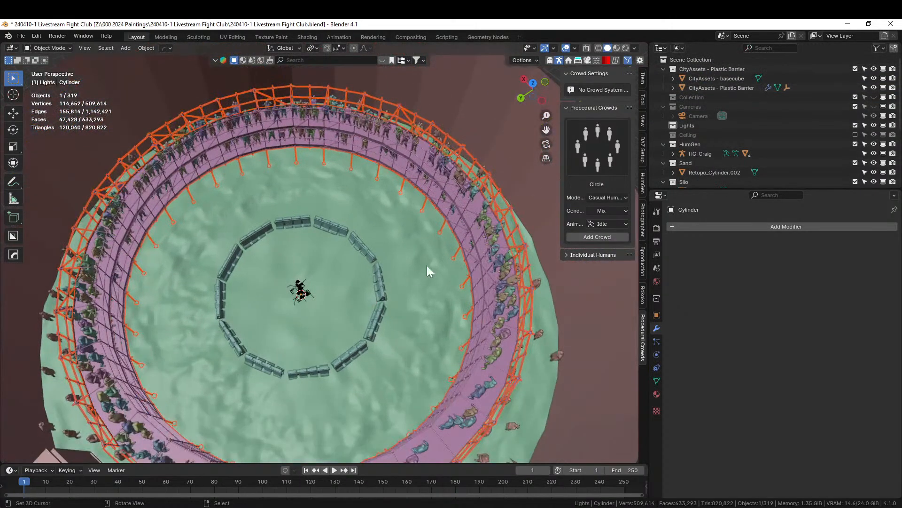
{"action": "left_click", "coordinate": [663, 68]}
Make Lights the active collection and add a Spot light at the 3D cursor
{"action": "left_click", "coordinate": [687, 107]}
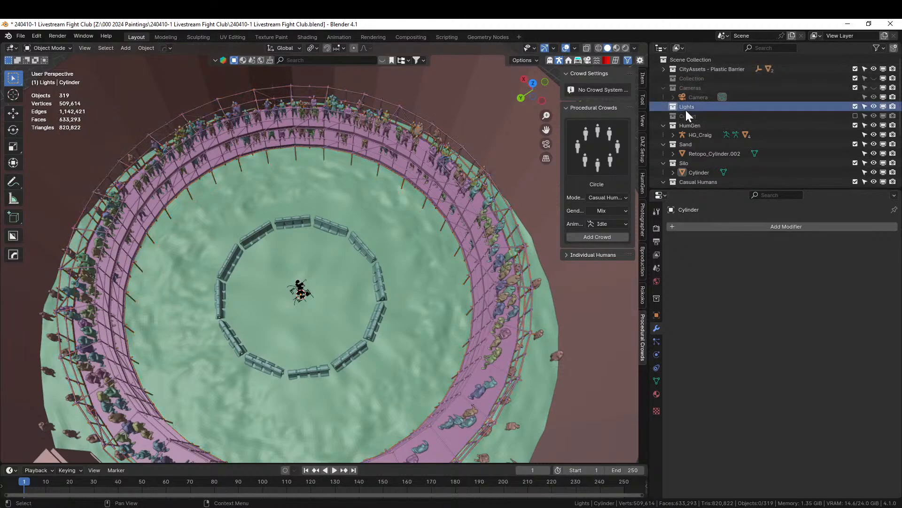
{"action": "key", "text": "shift+a"}
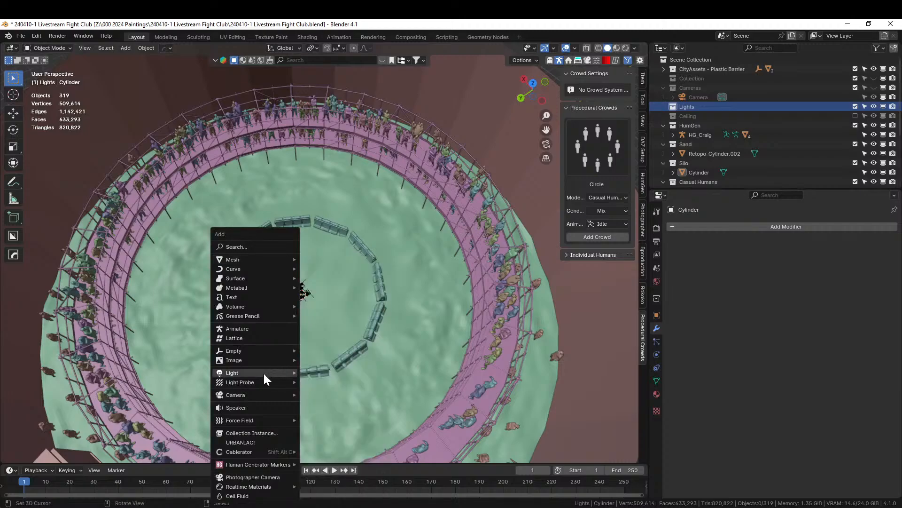
{"action": "mouse_move", "coordinate": [249, 373]}
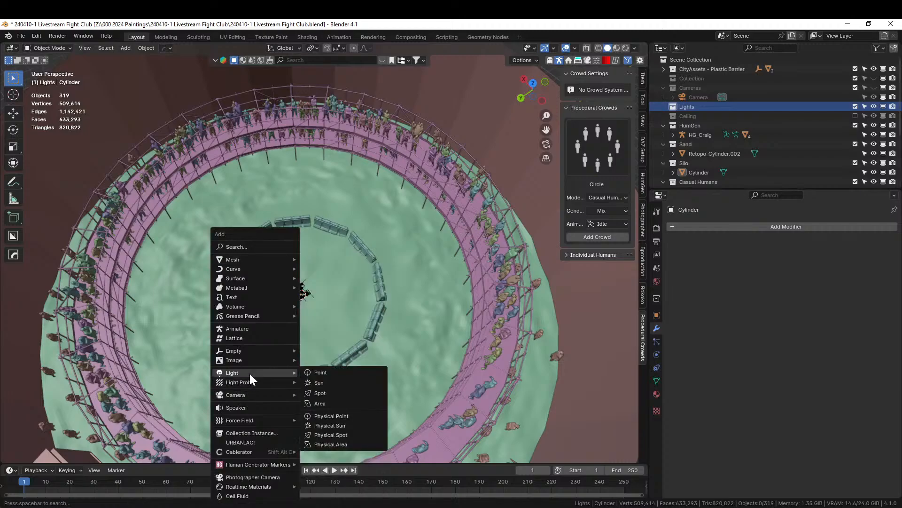
{"action": "left_click", "coordinate": [331, 392]}
{"action": "mouse_move", "coordinate": [331, 379]}
{"action": "middle_mouse_down"}
{"action": "mouse_move", "coordinate": [359, 335]}
{"action": "mouse_move", "coordinate": [337, 354]}
{"action": "mouse_move", "coordinate": [331, 374]}
{"action": "mouse_move", "coordinate": [327, 351]}
{"action": "mouse_move", "coordinate": [342, 371]}
{"action": "middle_mouse_up"}
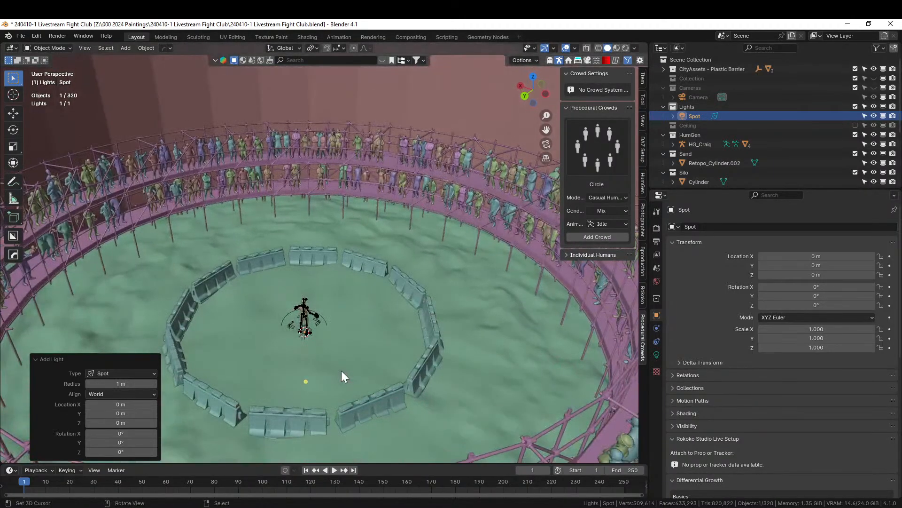
Raise the spot light 11.5 m along the Z axis above the fighter
{"action": "key", "text": "g"}
{"action": "type", "text": "z"}
{"action": "type", "text": "11.5"}
{"action": "key", "text": "Return"}
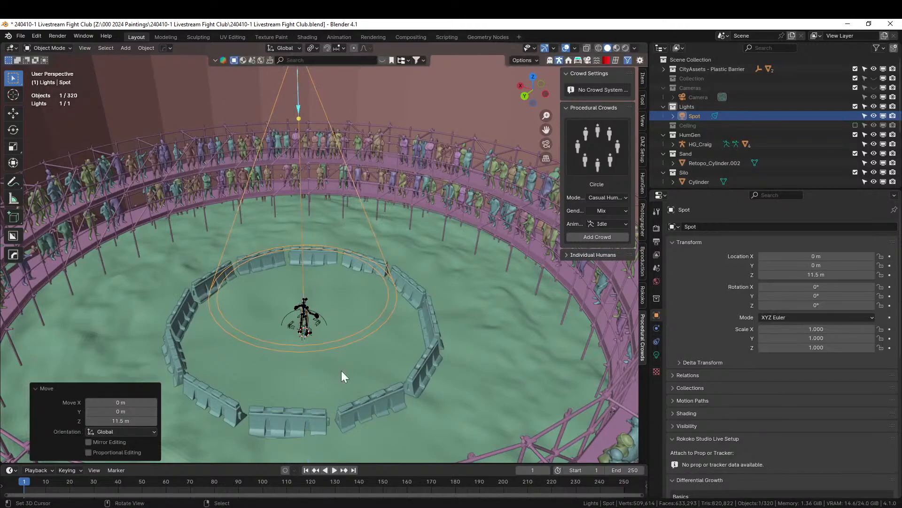
Set the spot light's beam size to 30° and its blend to 0.060
{"action": "scroll", "coordinate": [736, 417], "scroll_direction": "down", "scroll_amount": 7}
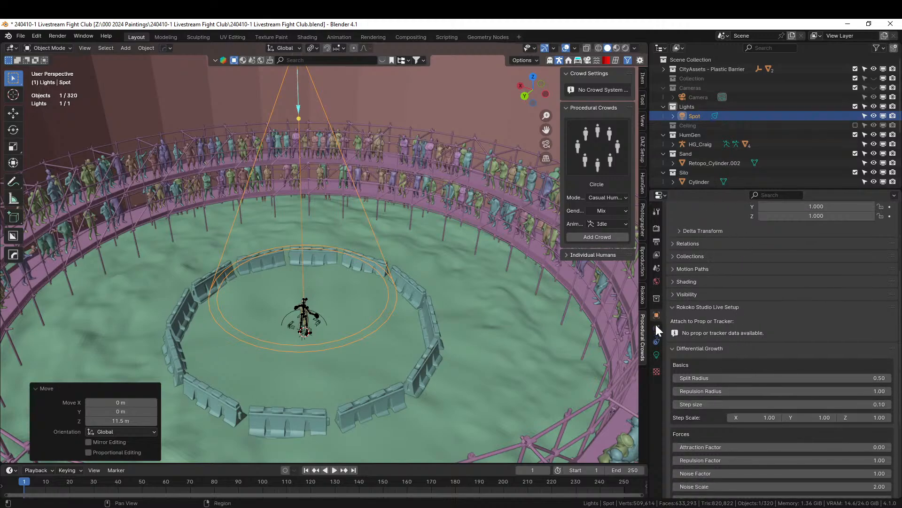
{"action": "left_click", "coordinate": [657, 355]}
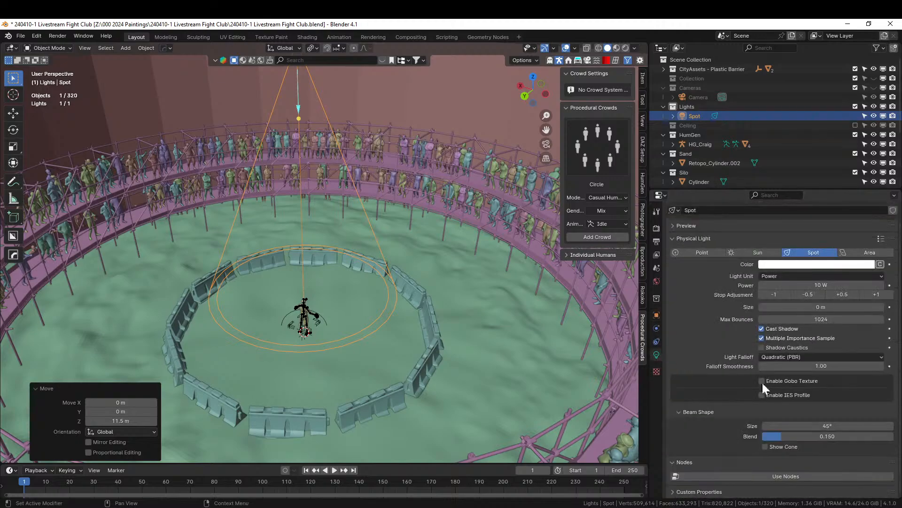
{"action": "left_click", "coordinate": [828, 426]}
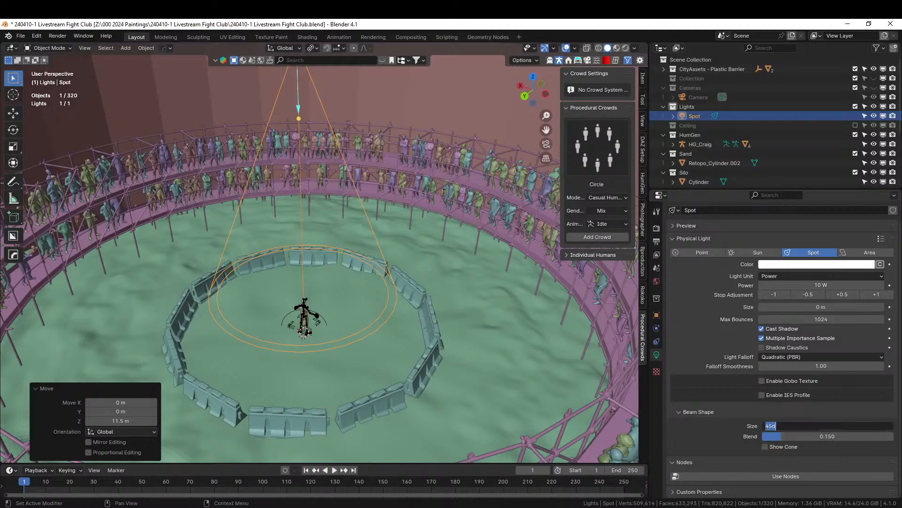
{"action": "type", "text": "20"}
{"action": "key", "text": "Return"}
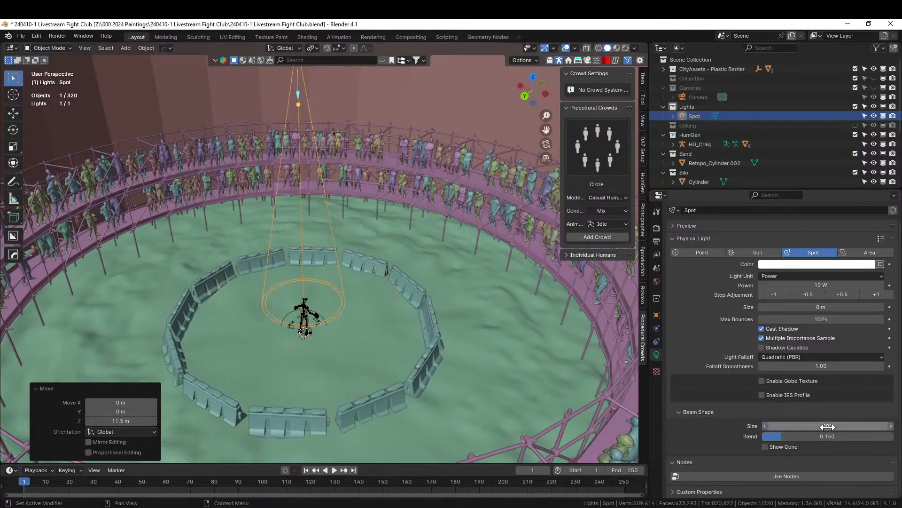
{"action": "left_click", "coordinate": [862, 426]}
{"action": "type", "text": "30"}
{"action": "key", "text": "Return"}
{"action": "mouse_move", "coordinate": [785, 433]}
{"action": "left_mouse_down"}
{"action": "mouse_move", "coordinate": [759, 434]}
{"action": "mouse_move", "coordinate": [767, 434]}
{"action": "left_mouse_up"}
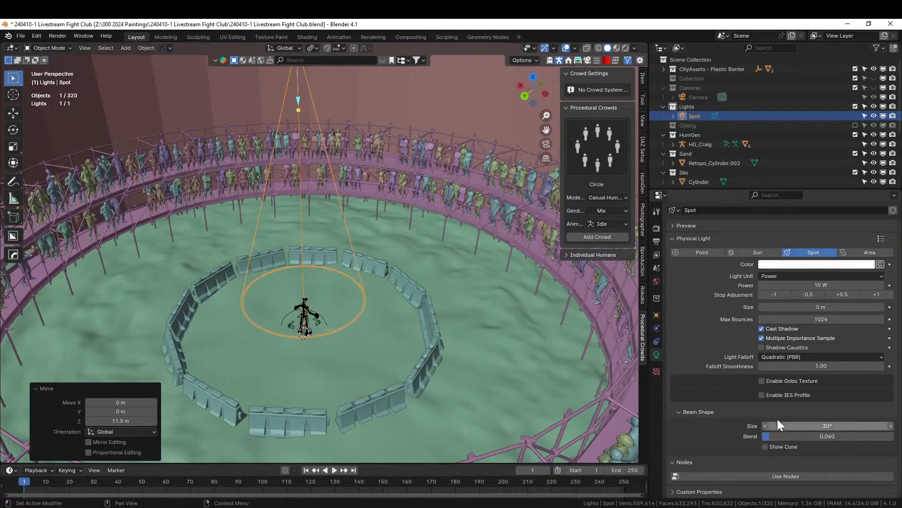
Set the spot light's power to 5000 W
{"action": "left_click", "coordinate": [825, 285]}
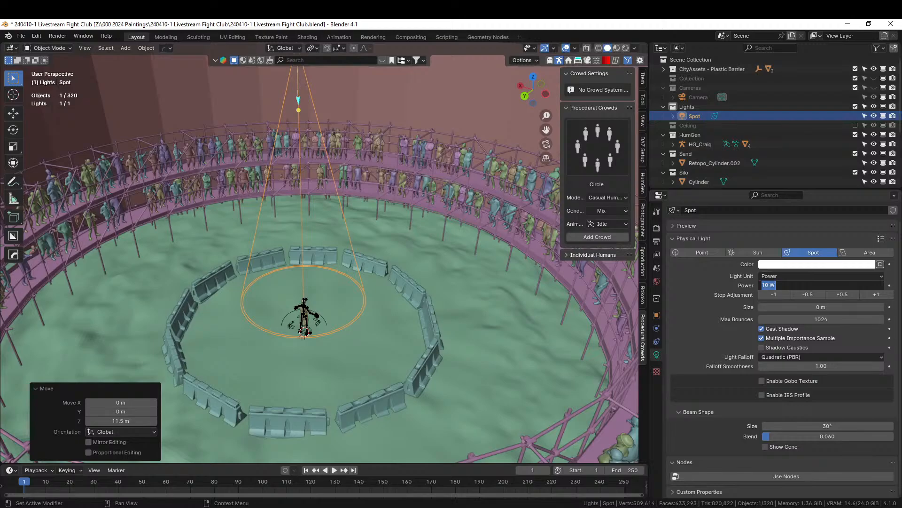
{"action": "type", "text": "5000"}
{"action": "key", "text": "Return"}
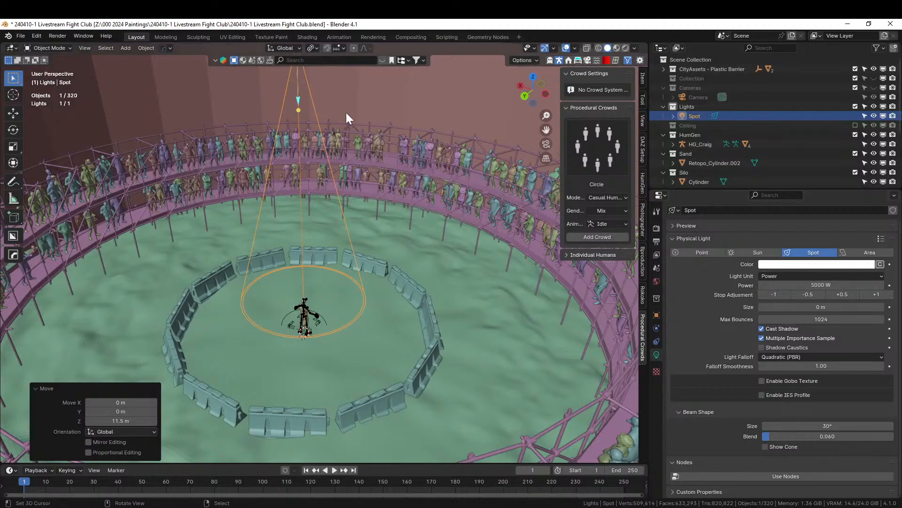
Set the transform pivot point to 3D Cursor and rotate the spot light 33° about the global X axis around the fighter
{"action": "left_click", "coordinate": [314, 47]}
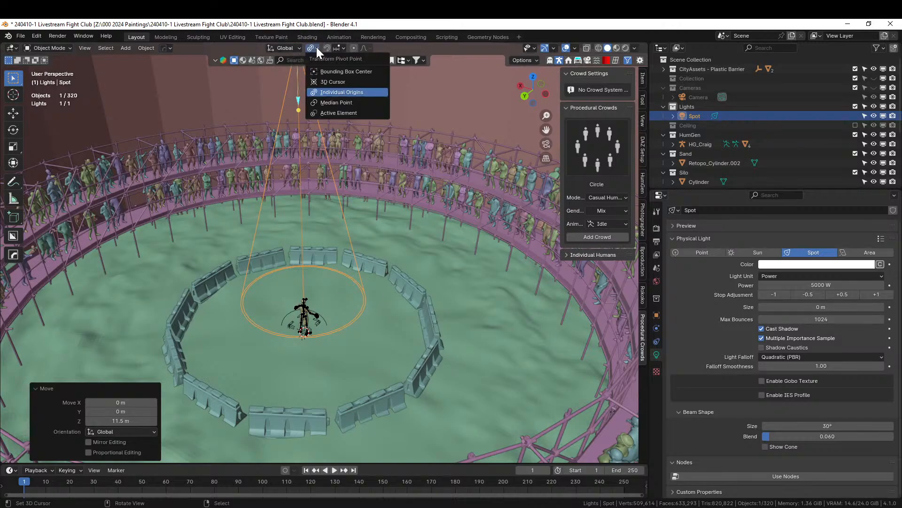
{"action": "left_click", "coordinate": [340, 83]}
{"action": "scroll", "coordinate": [374, 280], "scroll_direction": "down", "scroll_amount": 3}
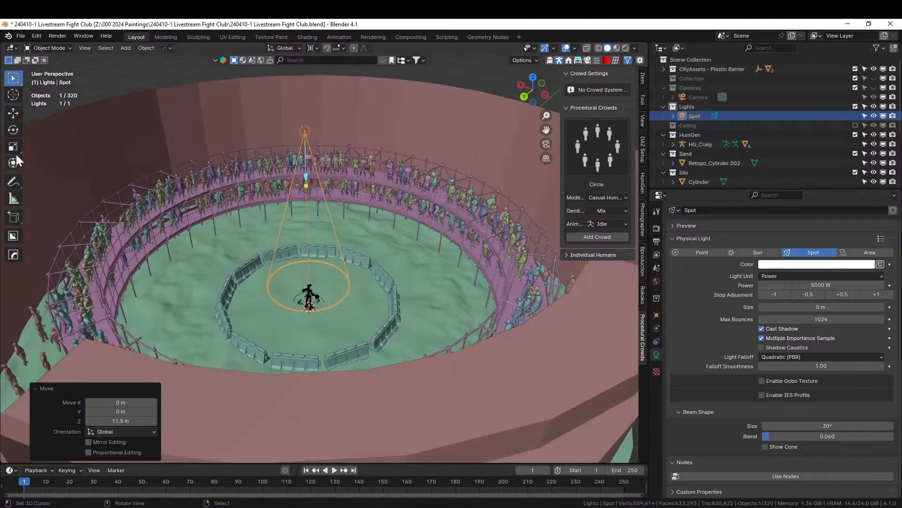
{"action": "left_click", "coordinate": [14, 161]}
{"action": "middle_click_drag", "start_coordinate": [371, 291], "coordinate": [340, 294]}
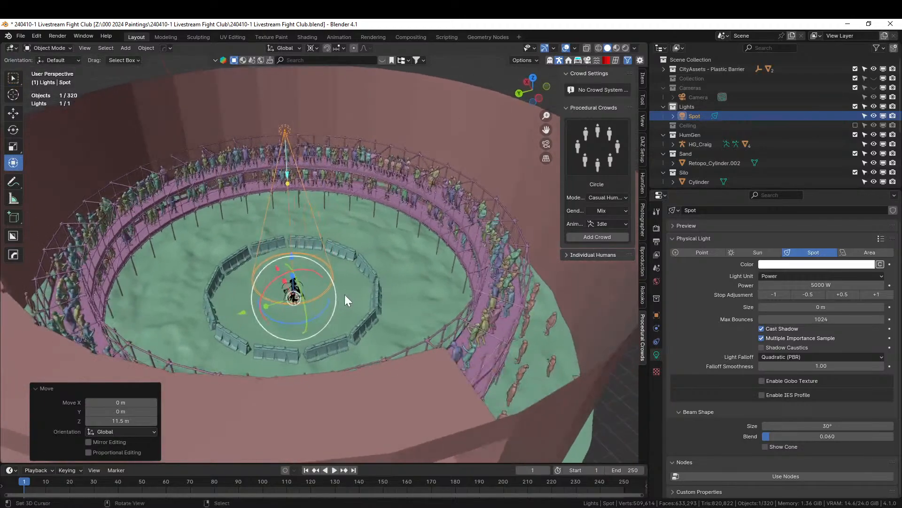
{"action": "key", "text": "r"}
{"action": "key", "text": "x"}
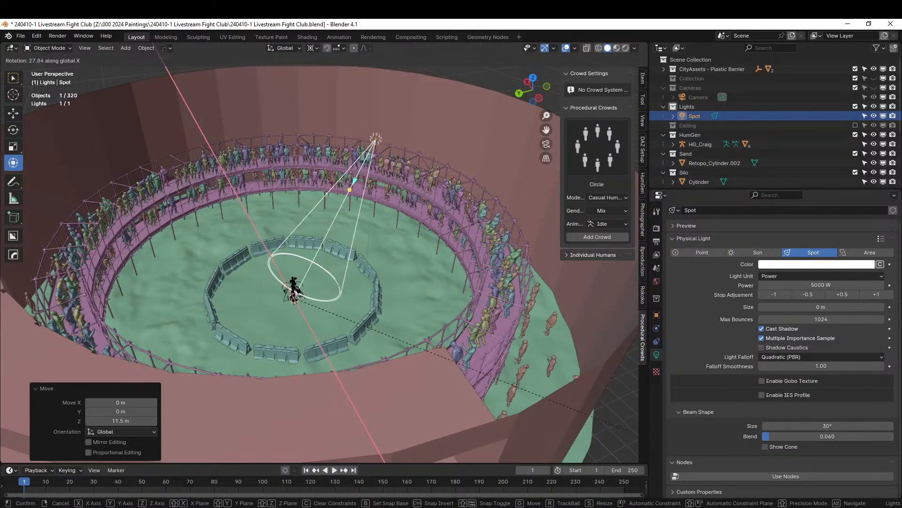
{"action": "left_click", "coordinate": [43, 83]}
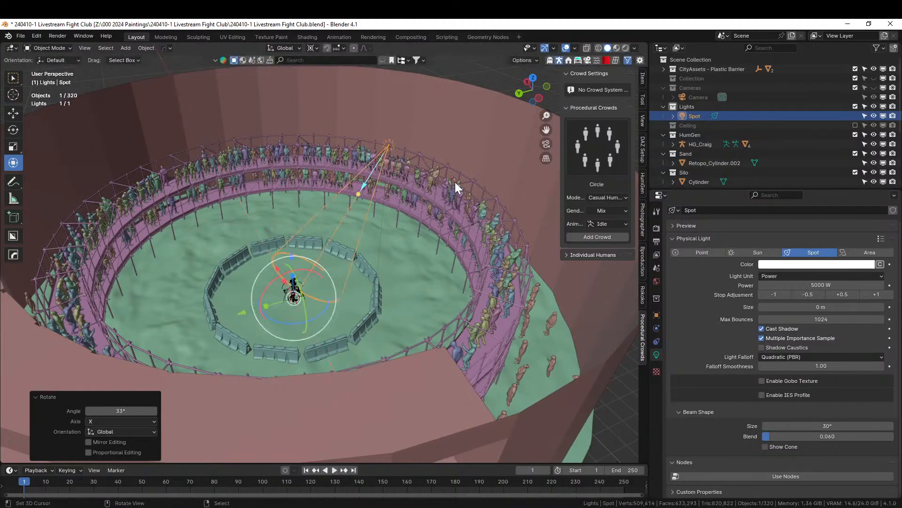
Set the spot light's beam size to 45°
{"action": "left_click", "coordinate": [830, 425]}
{"action": "type", "text": "45"}
{"action": "key", "text": "Return"}
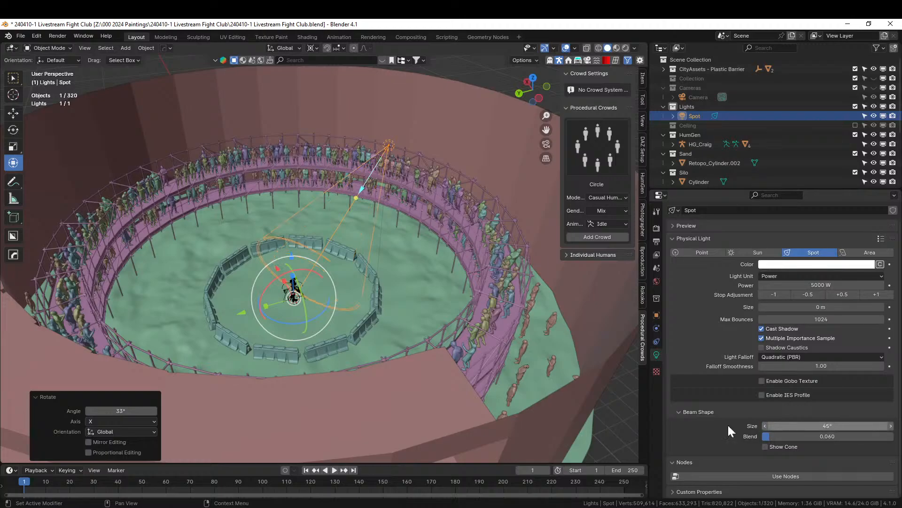
Enable the Ceiling collection in the scene so the silo is covered above the arena
{"action": "middle_click_drag", "start_coordinate": [470, 325], "coordinate": [424, 362]}
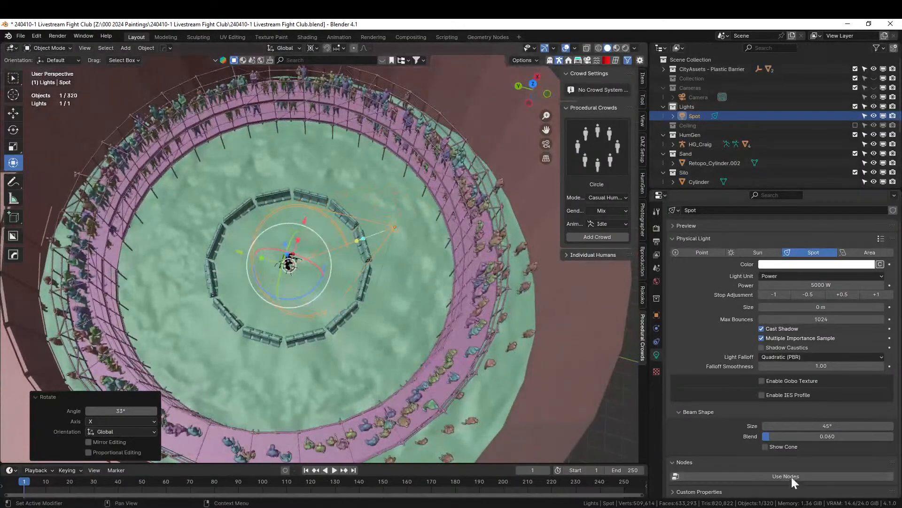
{"action": "middle_click_drag", "start_coordinate": [470, 334], "coordinate": [496, 292]}
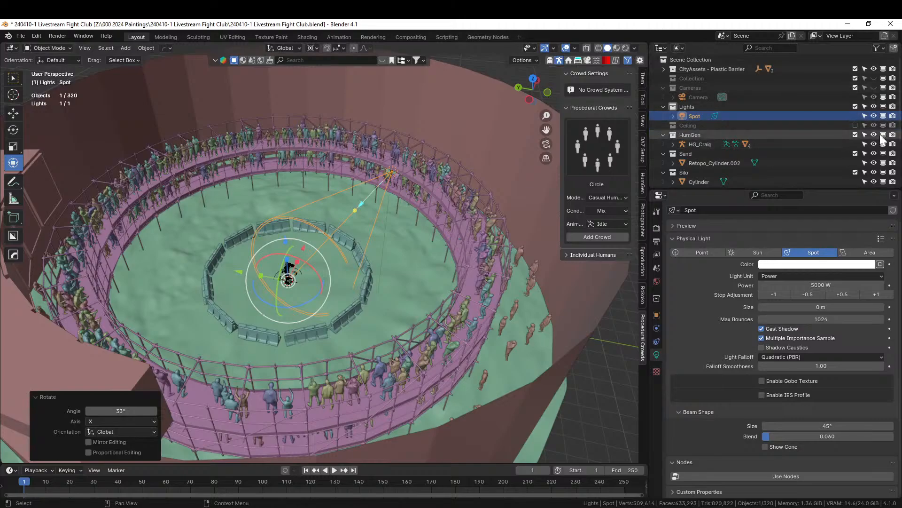
{"action": "left_click", "coordinate": [856, 124]}
{"action": "scroll", "coordinate": [422, 255], "scroll_direction": "up", "scroll_amount": 5}
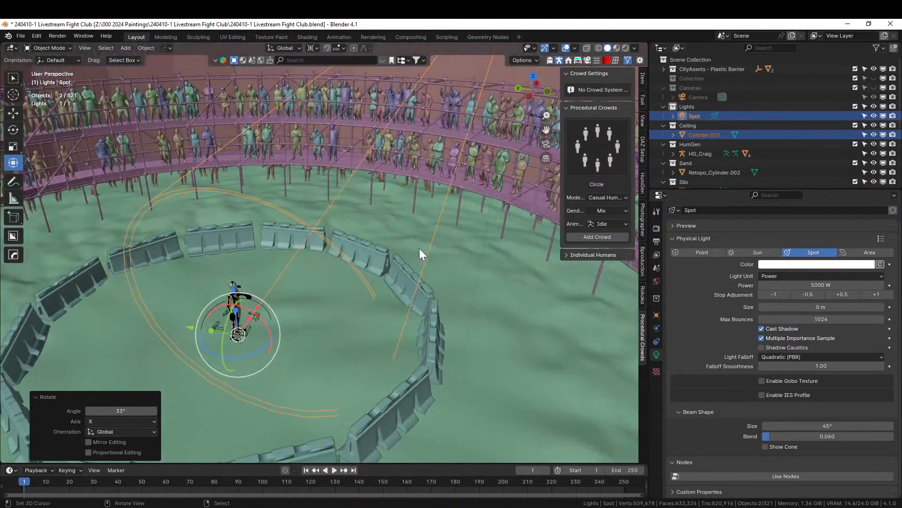
Switch the viewport to rendered shading and soften the spotlight's beam edge to a blend of about 0.578
{"action": "key", "text": "z"}
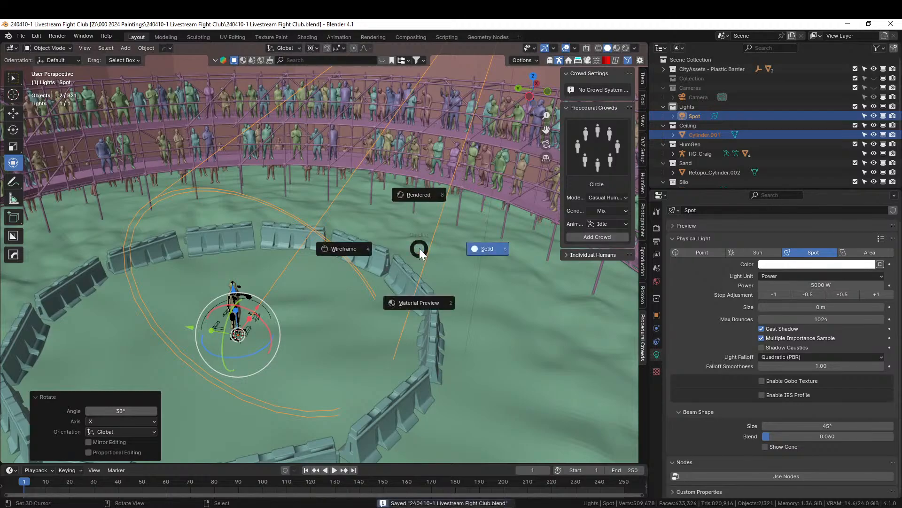
{"action": "key", "text": "8"}
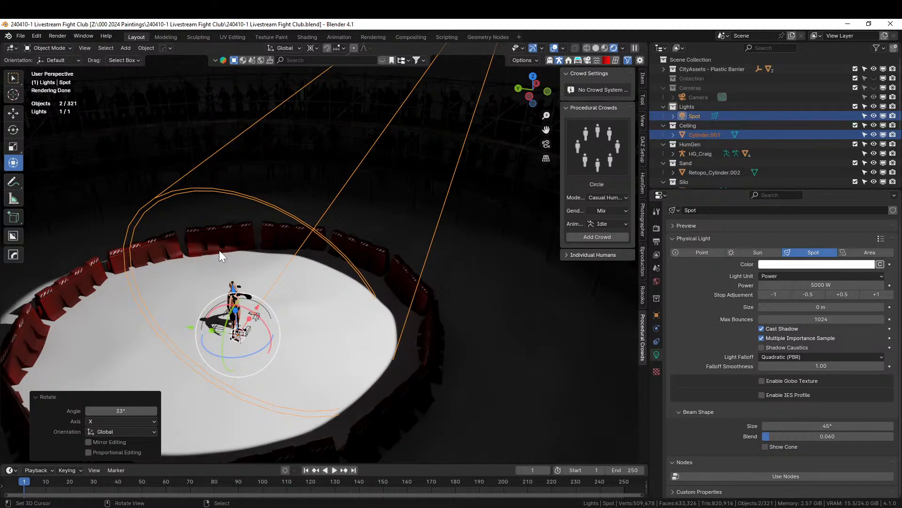
{"action": "left_click_drag", "start_coordinate": [776, 436], "coordinate": [833, 444]}
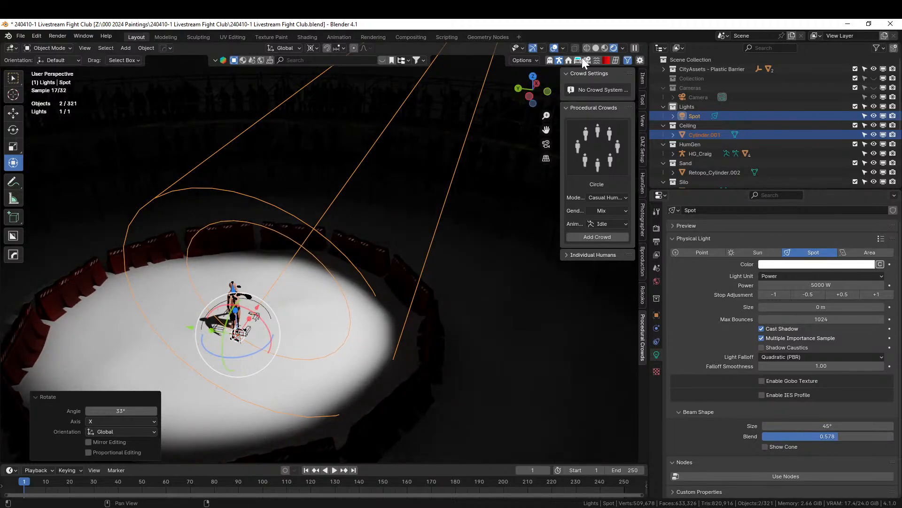
Exclude the Ceiling collection to expose the fighting ring and its spotlight from above
{"action": "left_click", "coordinate": [855, 125]}
{"action": "middle_click_drag", "start_coordinate": [348, 225], "coordinate": [322, 310]}
{"action": "scroll", "coordinate": [349, 261], "scroll_direction": "down", "scroll_amount": 5}
{"action": "scroll", "coordinate": [322, 310], "scroll_direction": "up", "scroll_amount": 4}
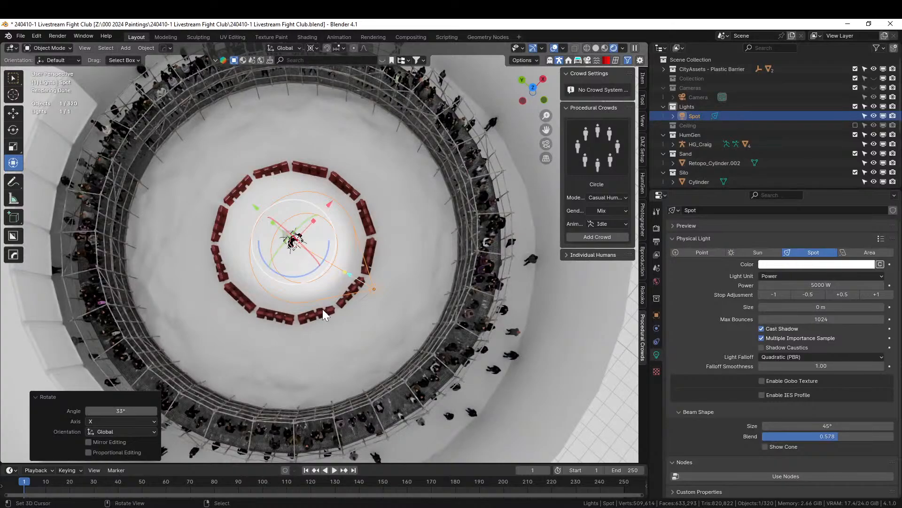
{"action": "scroll", "coordinate": [402, 336], "scroll_direction": "up", "scroll_amount": 3}
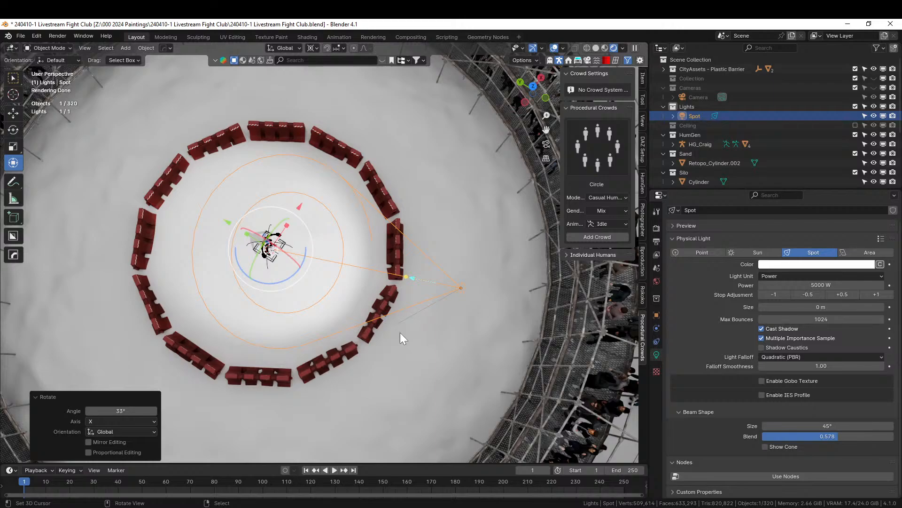
Duplicate the spotlight in place and rotate the copy 60° about the global Z axis around the ring's centre
{"action": "key", "text": "shift+d"}
{"action": "key", "text": "Escape"}
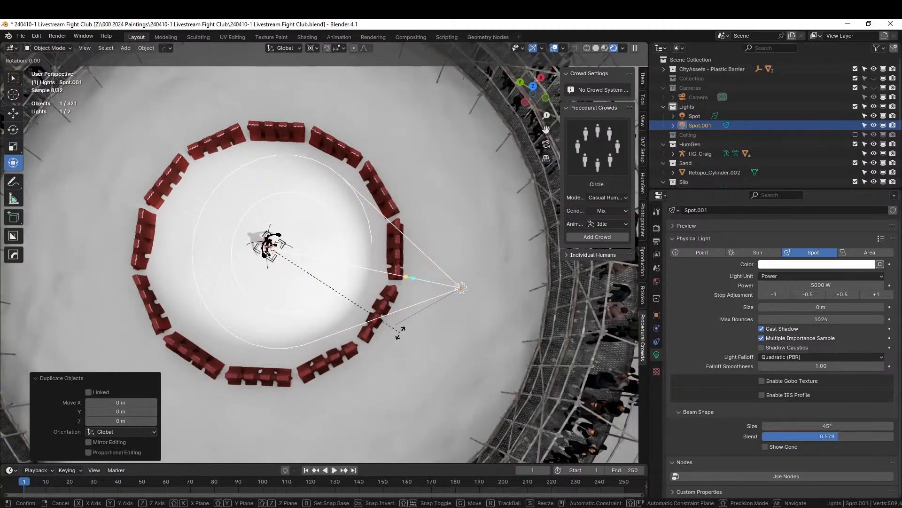
{"action": "key", "text": "Escape"}
{"action": "key", "text": "KP_7"}
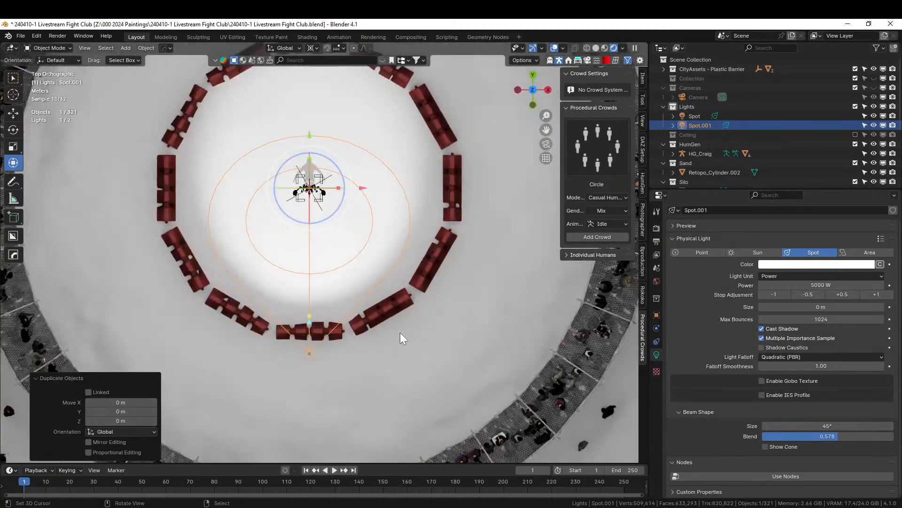
{"action": "type", "text": "rz60"}
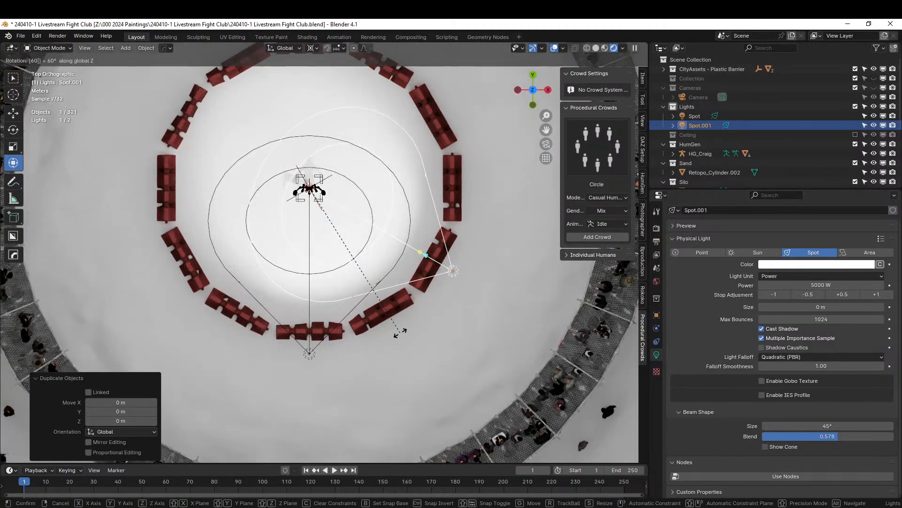
{"action": "key", "text": "Return"}
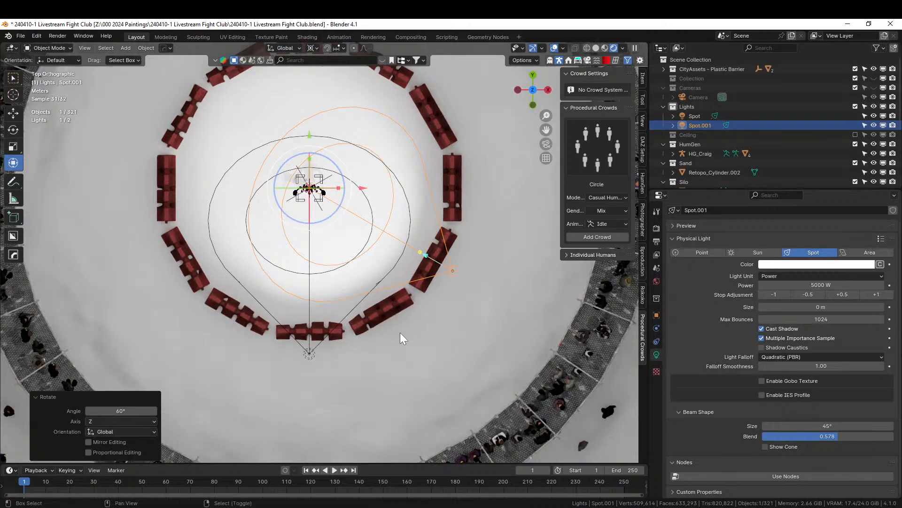
Duplicate the rotated spotlight in place and turn this third light another 60° about the Z axis
{"action": "key", "text": "shift+d"}
{"action": "key", "text": "Escape"}
{"action": "type", "text": "rz"}
{"action": "type", "text": "60"}
{"action": "key", "text": "Return"}
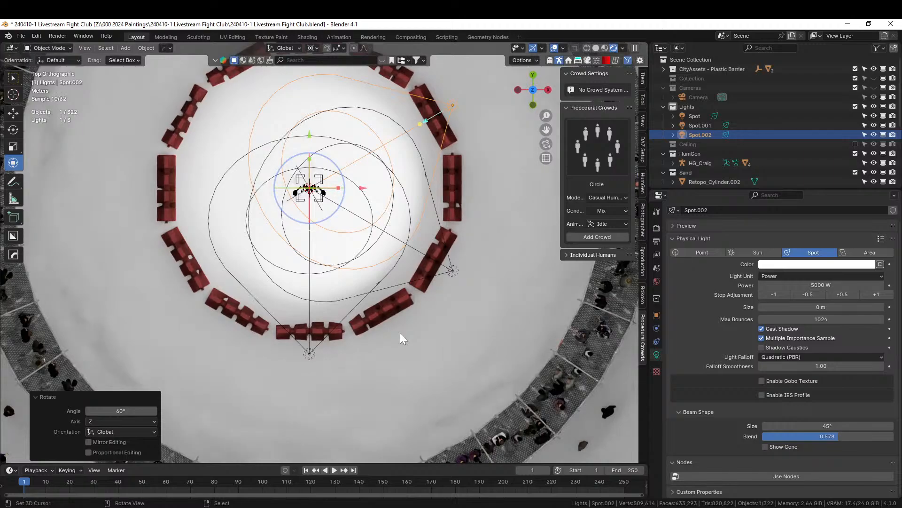
Set the original spotlight's color to fully saturated red
{"action": "left_click", "coordinate": [309, 355]}
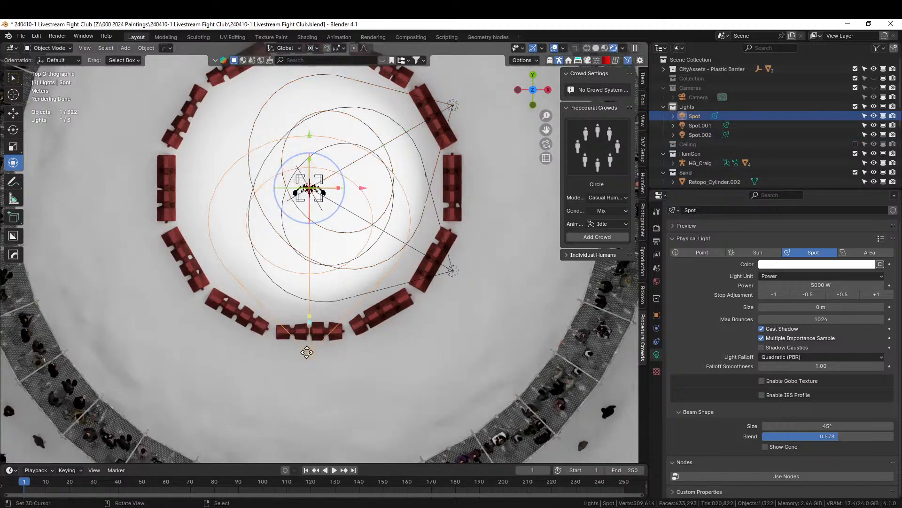
{"action": "left_click", "coordinate": [826, 266]}
{"action": "left_click", "coordinate": [821, 203]}
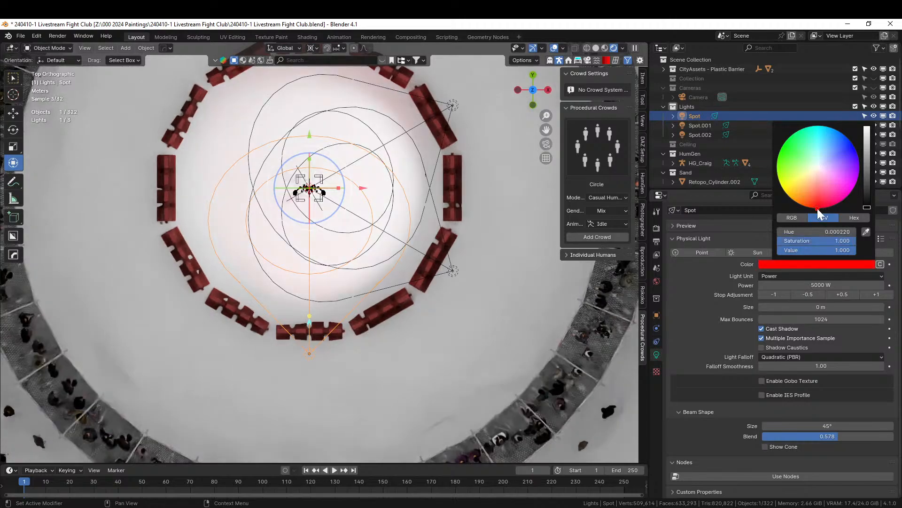
Set the Spot.001 light's color to fully saturated green, with a hue of about 0.335
{"action": "left_click", "coordinate": [456, 275]}
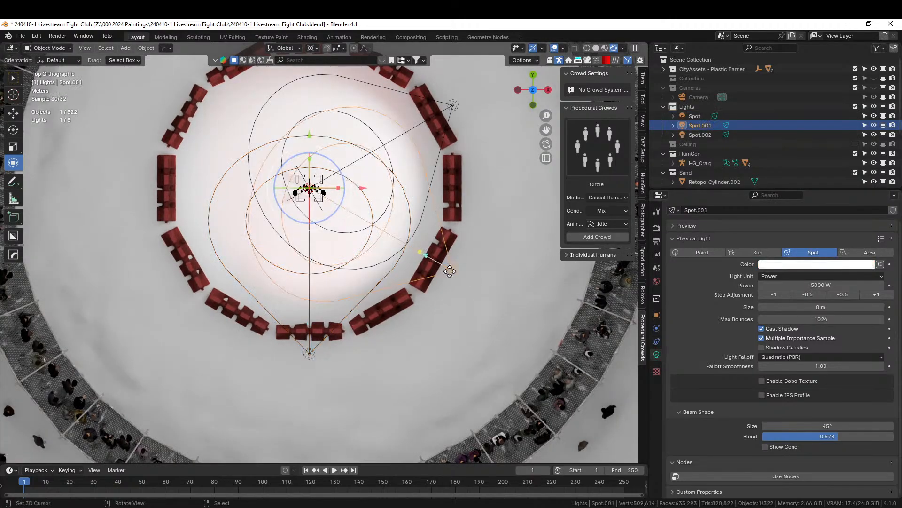
{"action": "left_click", "coordinate": [831, 265]}
{"action": "left_click_drag", "start_coordinate": [805, 164], "coordinate": [785, 142]}
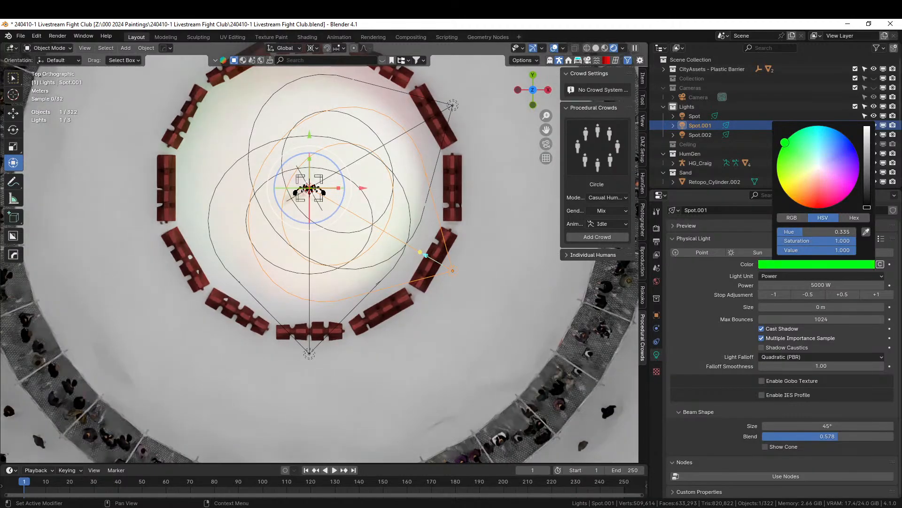
Set the Spot.002 light's color to pure blue
{"action": "left_click", "coordinate": [453, 105]}
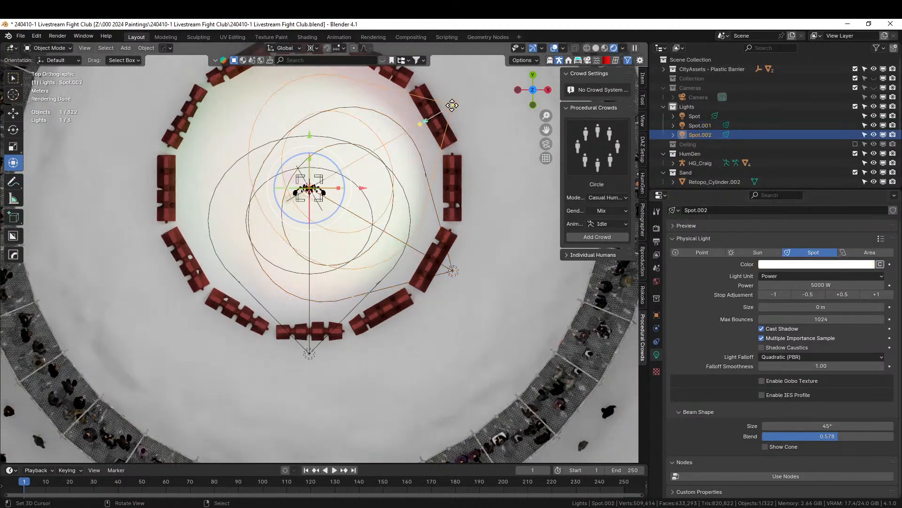
{"action": "left_click", "coordinate": [808, 265]}
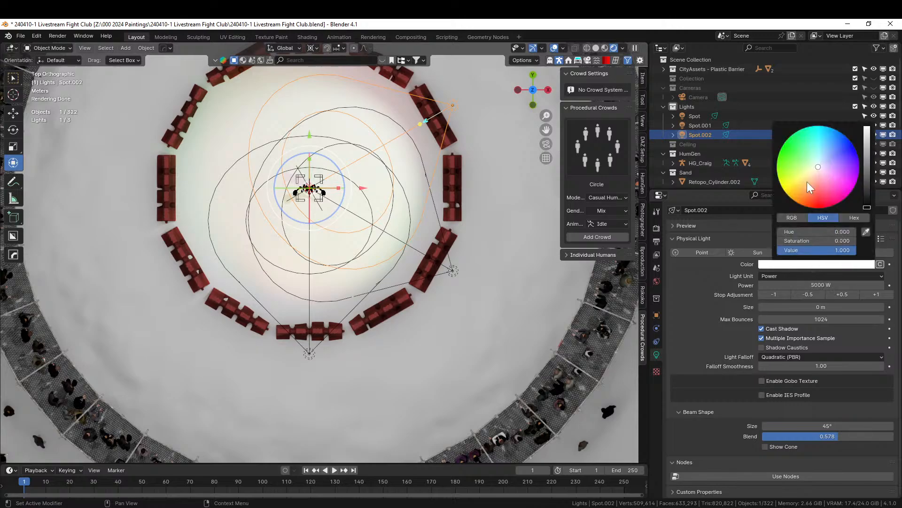
{"action": "left_click_drag", "start_coordinate": [822, 165], "coordinate": [855, 147]}
Re-enable the Ceiling collection and view the colored lighting from inside the arena
{"action": "middle_click_drag", "start_coordinate": [465, 236], "coordinate": [490, 221]}
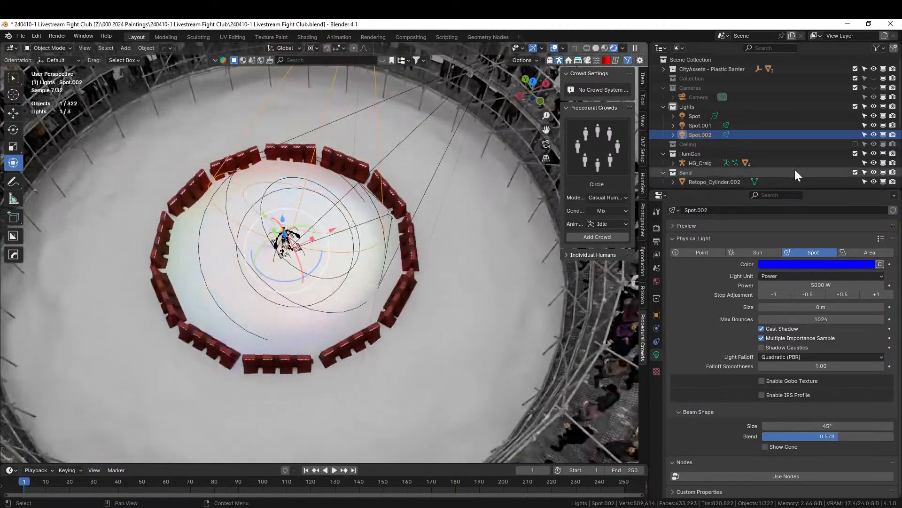
{"action": "left_click", "coordinate": [855, 144]}
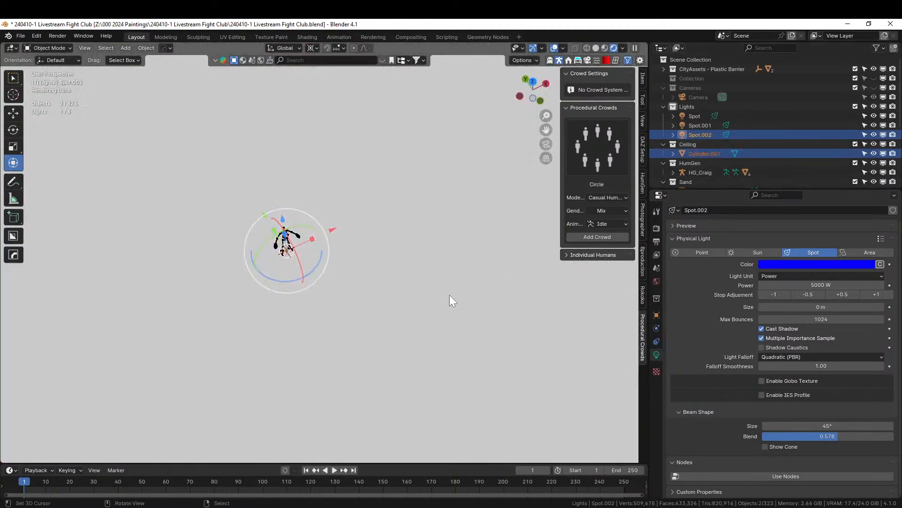
{"action": "middle_click_drag", "start_coordinate": [449, 294], "coordinate": [442, 251]}
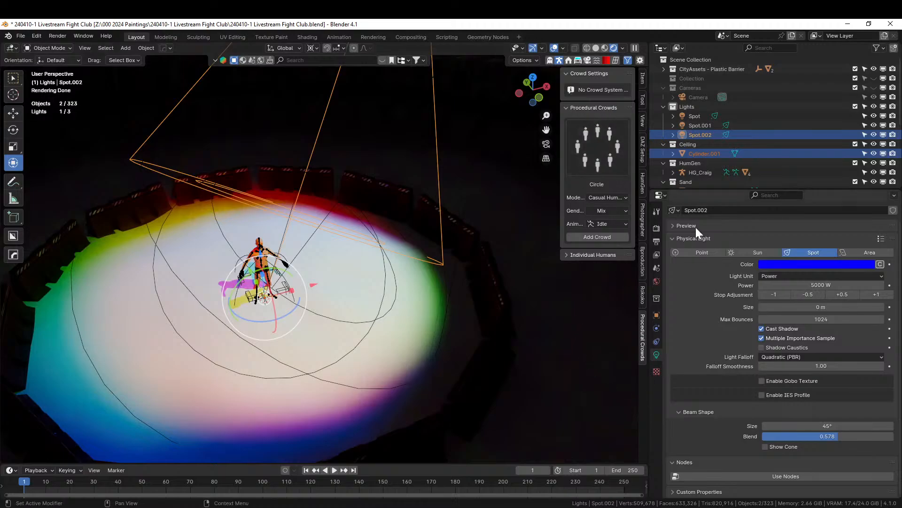
Make linked duplicates of all three colored spotlights and rotate the copies 180° about the Z axis
{"action": "left_click", "coordinate": [710, 136]}
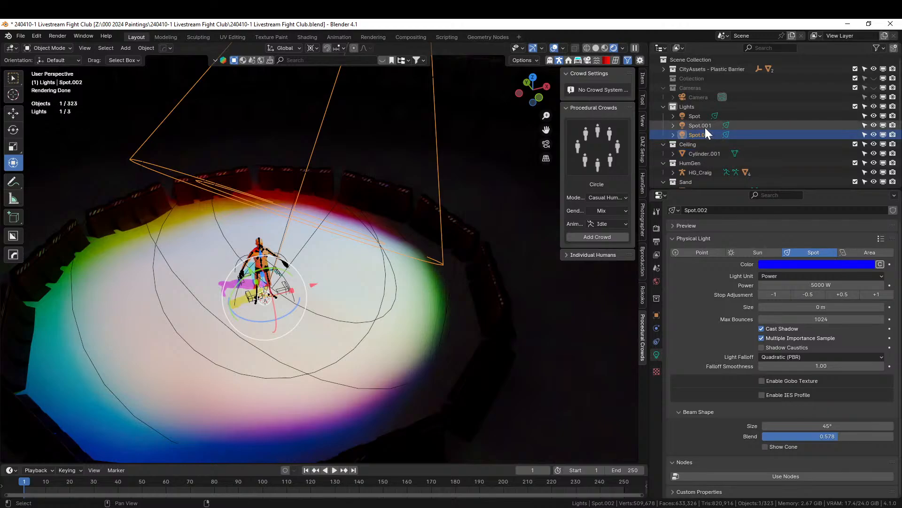
{"action": "left_click", "coordinate": [700, 117], "text": "shift"}
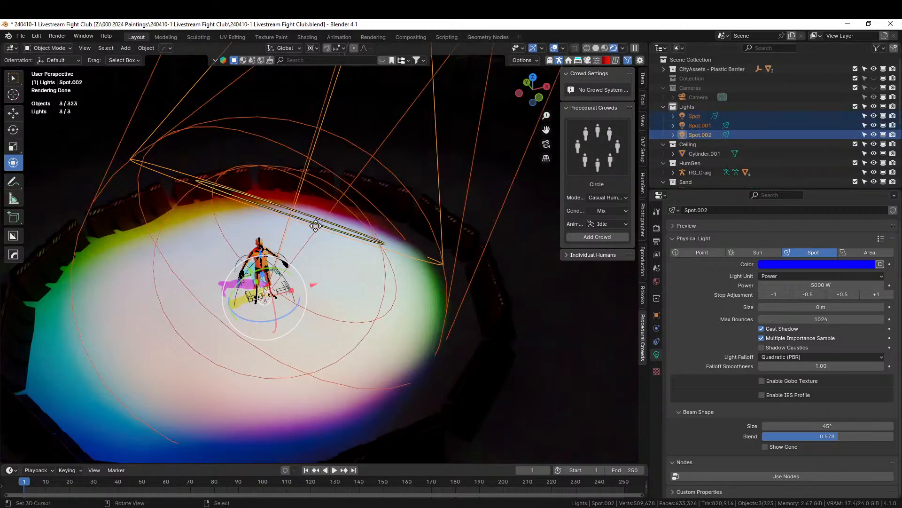
{"action": "key", "text": "alt+d"}
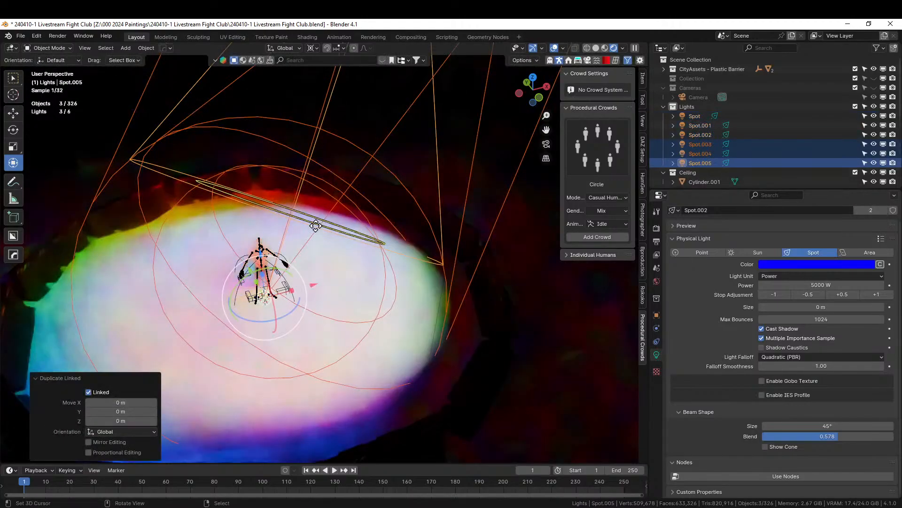
{"action": "type", "text": "rz180"}
{"action": "key", "text": "Return"}
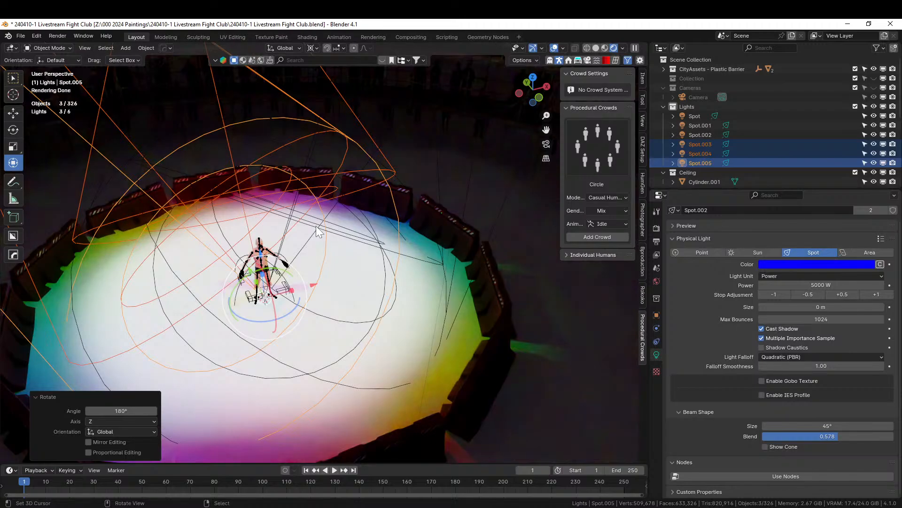
Set the beam size of the linked blue spotlights to 60°
{"action": "scroll", "coordinate": [404, 272], "scroll_direction": "down", "scroll_amount": 5}
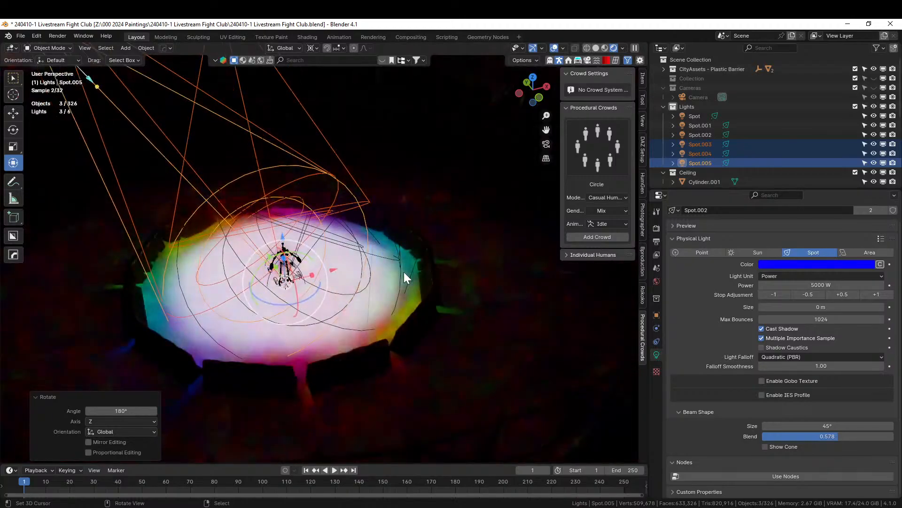
{"action": "middle_click_drag", "start_coordinate": [405, 271], "coordinate": [455, 287]}
{"action": "scroll", "coordinate": [512, 288], "scroll_direction": "up", "scroll_amount": 2}
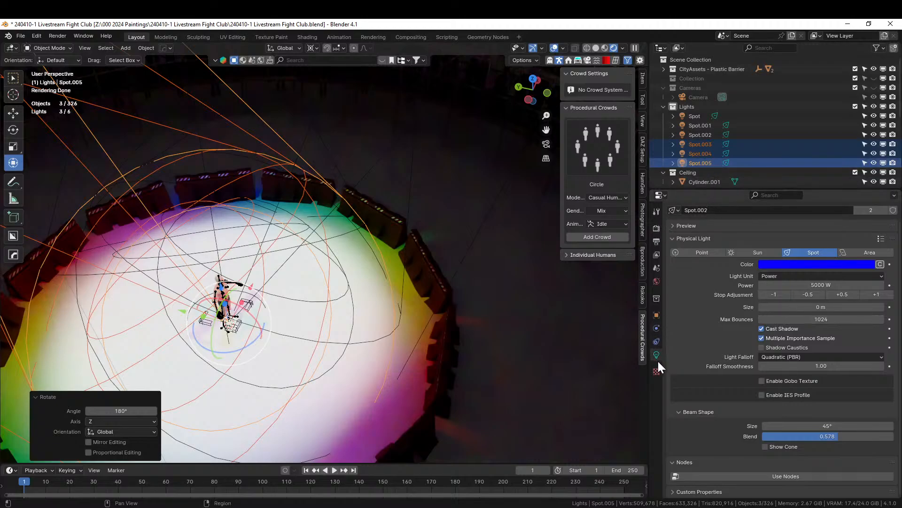
{"action": "left_click", "coordinate": [812, 426]}
{"action": "type", "text": "60"}
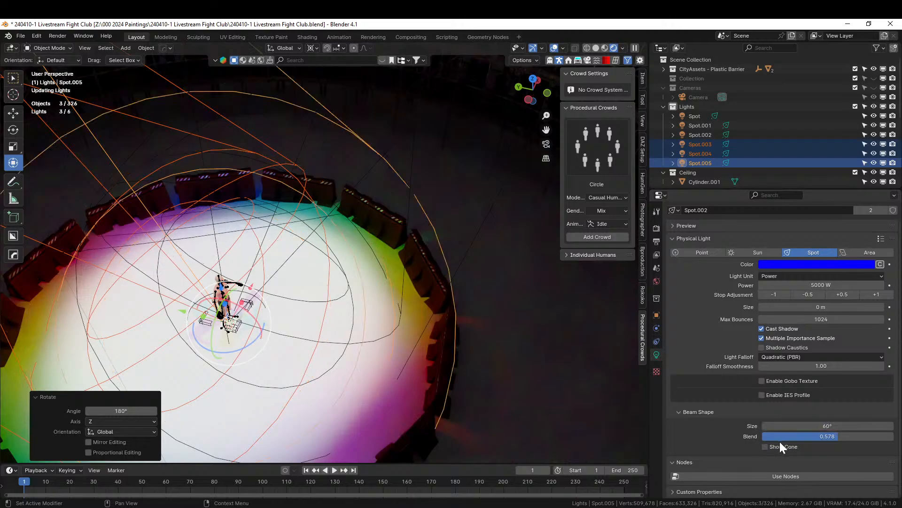
{"action": "key", "text": "Return"}
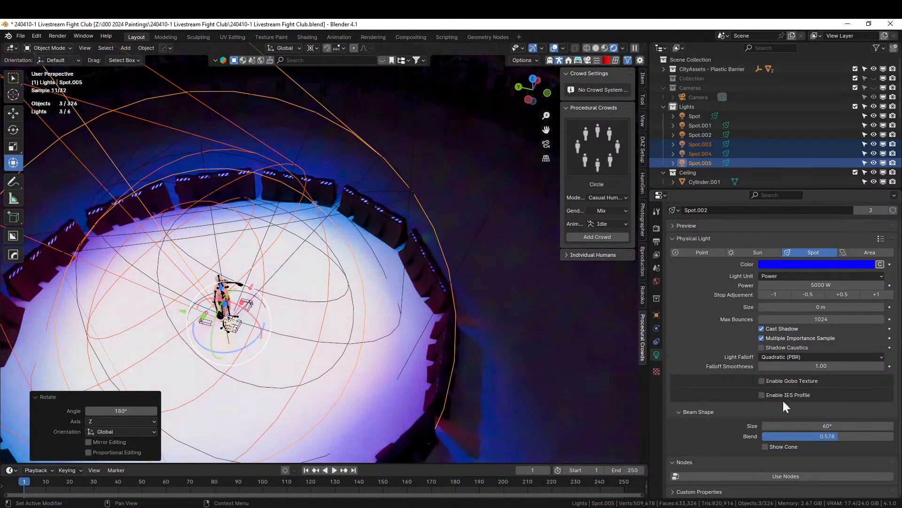
Set the beam size of the linked green spotlights to 60° through Spot.004
{"action": "left_click", "coordinate": [701, 154]}
{"action": "left_click", "coordinate": [829, 426]}
{"action": "type", "text": "60"}
{"action": "key", "text": "Return"}
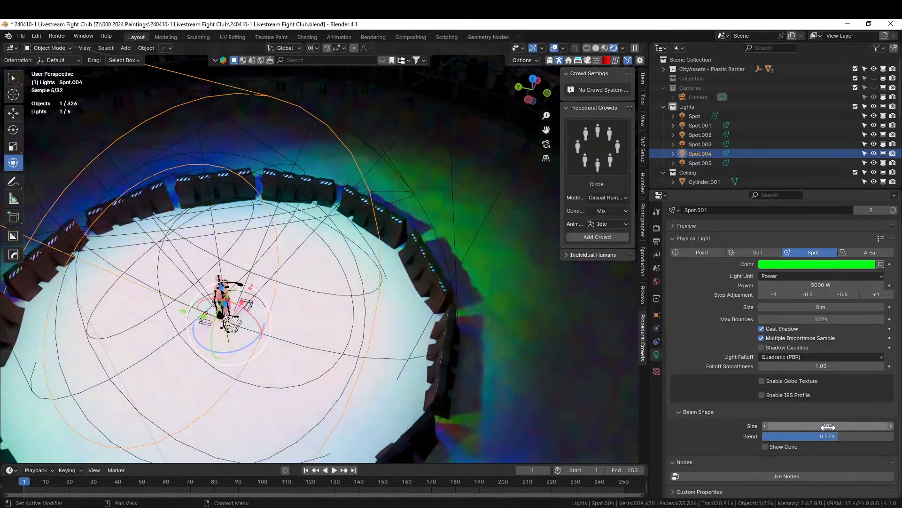
Set the beam size of the linked red spotlights to 60° through Spot.003
{"action": "left_click", "coordinate": [704, 144]}
{"action": "left_click", "coordinate": [828, 426]}
{"action": "type", "text": "60"}
{"action": "key", "text": "Return"}
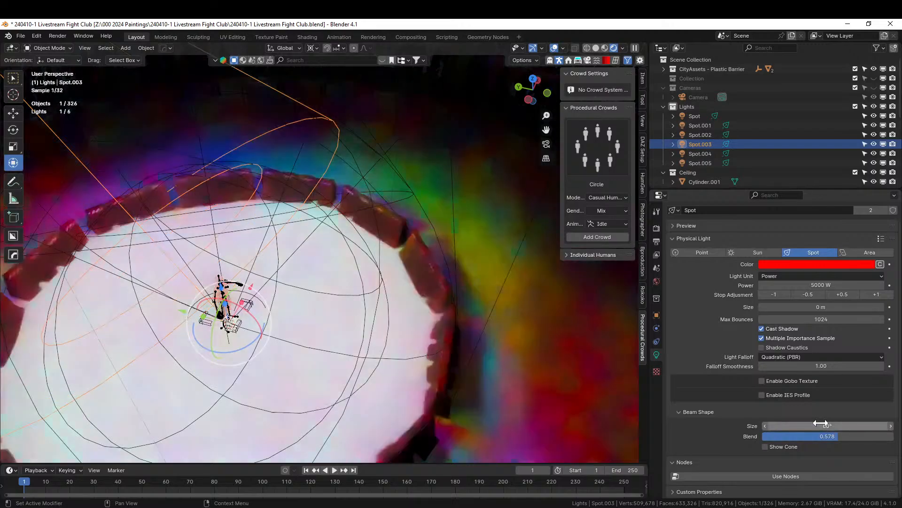
Reduce the color saturation of the linked red spotlights to 0.75
{"action": "scroll", "coordinate": [351, 257], "scroll_direction": "down", "scroll_amount": 2}
{"action": "middle_click_drag", "start_coordinate": [350, 257], "coordinate": [540, 217]}
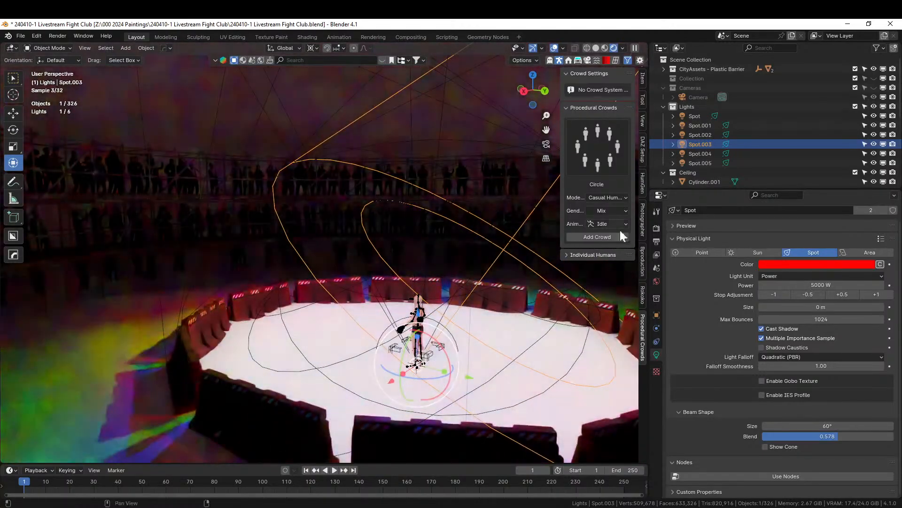
{"action": "left_click", "coordinate": [822, 263]}
{"action": "left_click", "coordinate": [847, 240]}
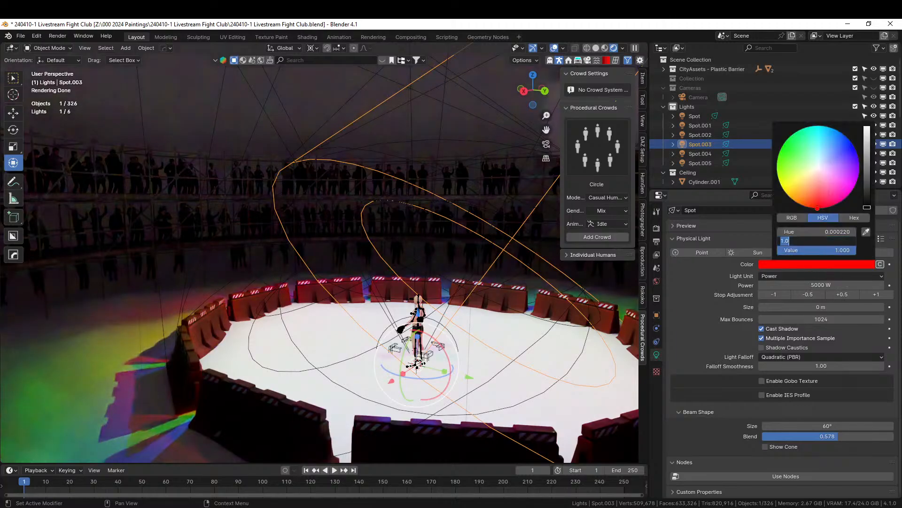
{"action": "type", "text": ".75"}
{"action": "key", "text": "Return"}
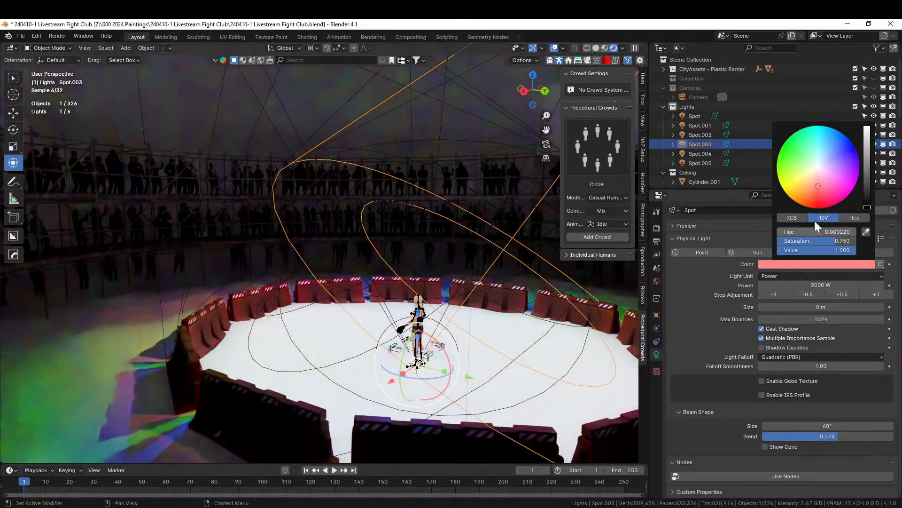
Reduce the color saturation of the linked green spotlights to 0.75 through Spot.004
{"action": "left_click", "coordinate": [704, 154]}
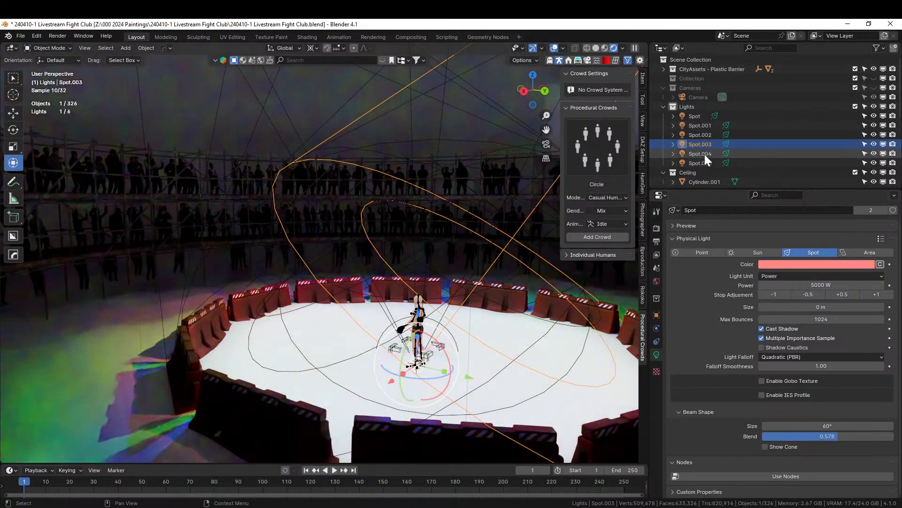
{"action": "left_click", "coordinate": [822, 264]}
{"action": "left_click", "coordinate": [808, 241]}
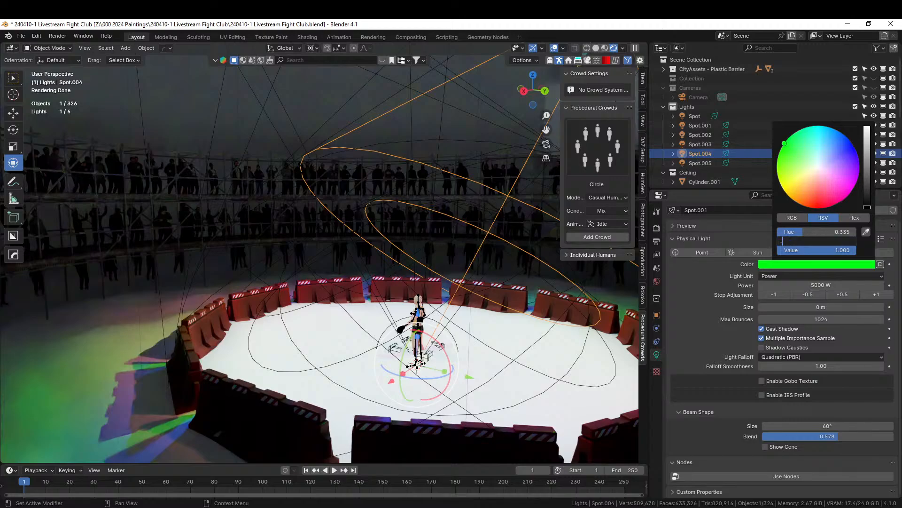
{"action": "type", "text": ".75"}
{"action": "key", "text": "Return"}
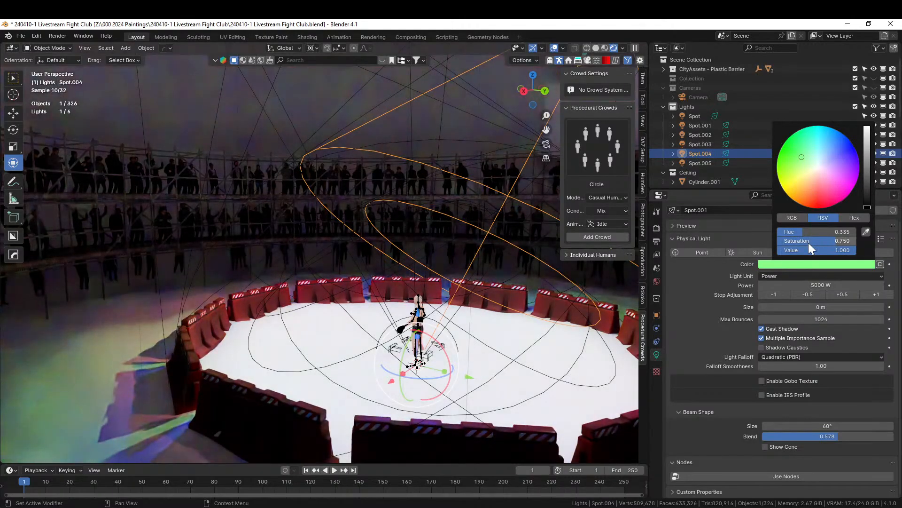
Reduce the color saturation of the linked blue spotlights to 0.75 through Spot.005
{"action": "left_click", "coordinate": [702, 162]}
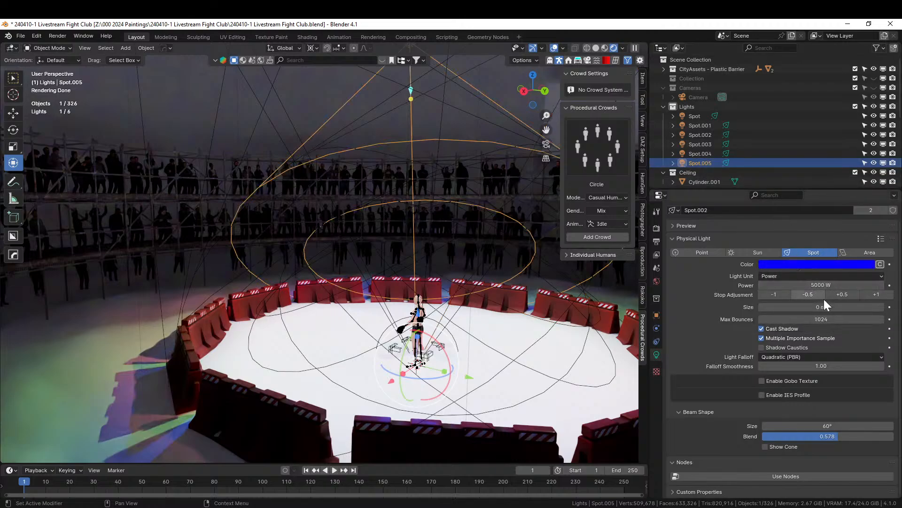
{"action": "left_click", "coordinate": [807, 265]}
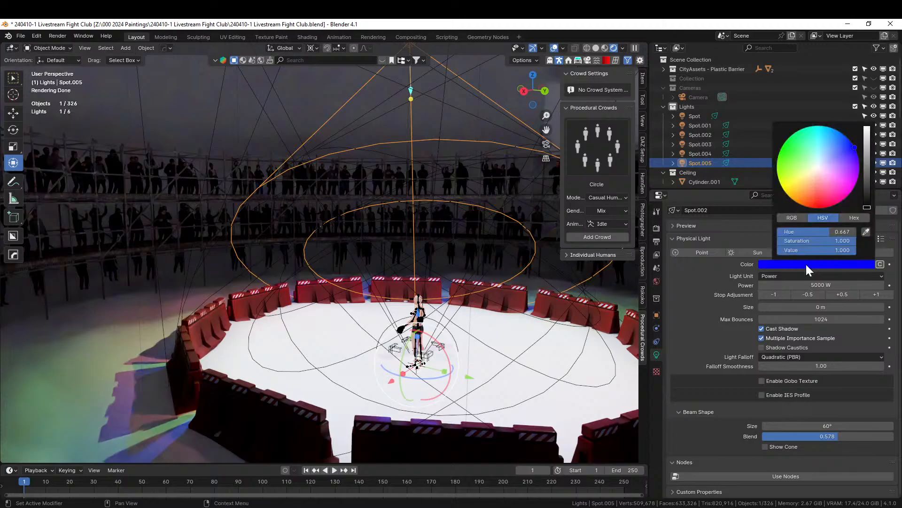
{"action": "left_click", "coordinate": [813, 242]}
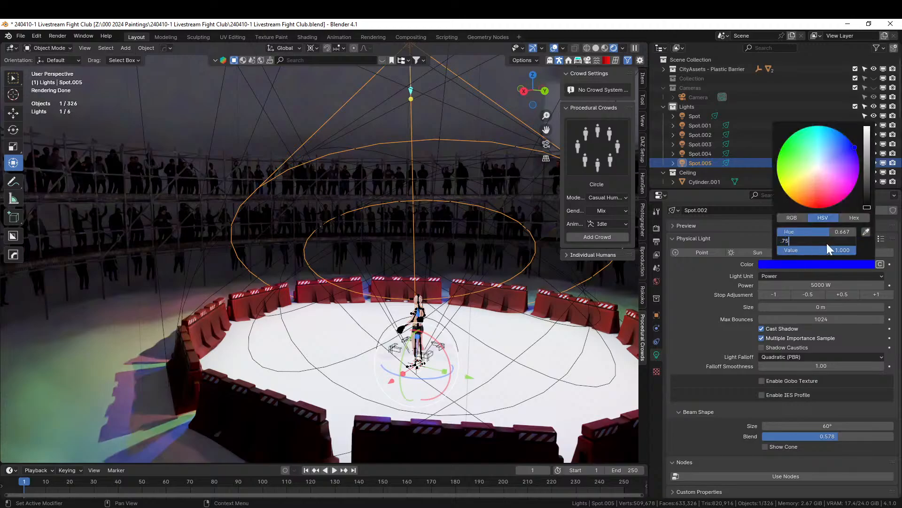
{"action": "key", "text": "Return"}
Exclude the Ceiling collection from the view layer to open up the arena from above
{"action": "middle_click_drag", "start_coordinate": [376, 189], "coordinate": [569, 342]}
{"action": "scroll", "coordinate": [100, 295], "scroll_direction": "down", "scroll_amount": 3}
{"action": "scroll", "coordinate": [100, 295], "scroll_direction": "up", "scroll_amount": 1}
{"action": "scroll", "coordinate": [64, 284], "scroll_direction": "up", "scroll_amount": 3}
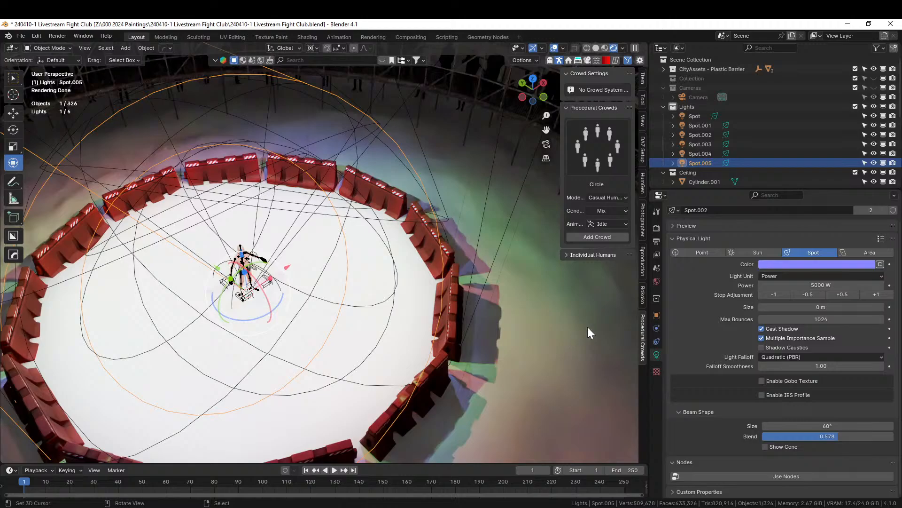
{"action": "key", "text": "KP_Divide"}
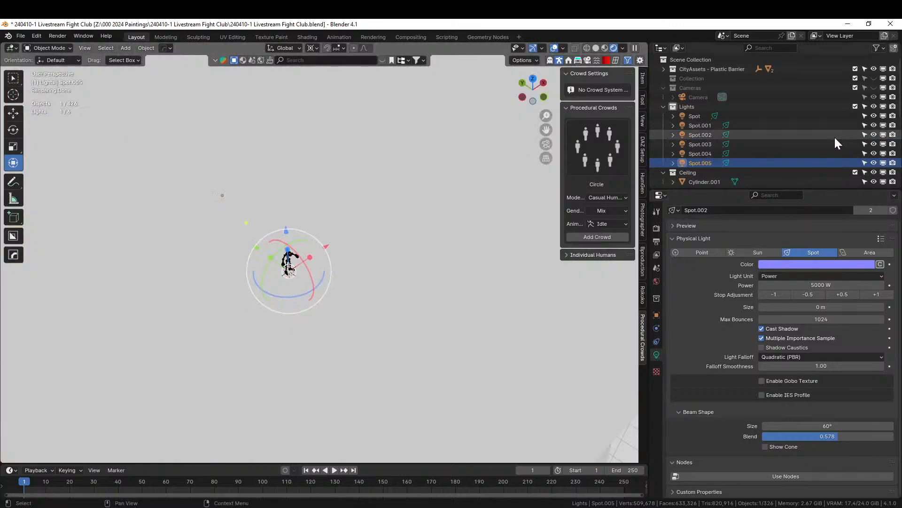
{"action": "left_click", "coordinate": [855, 172]}
Examine the open arena from above, covering the fighting ring, the crowd stands and the surrounding outer wall
{"action": "middle_click_drag", "start_coordinate": [445, 253], "coordinate": [376, 282]}
{"action": "scroll", "coordinate": [335, 252], "scroll_direction": "up", "scroll_amount": 2}
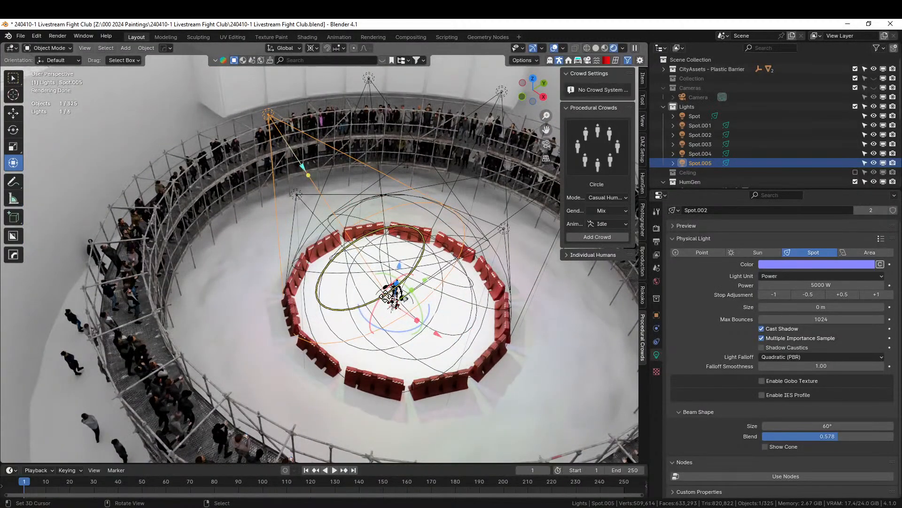
{"action": "scroll", "coordinate": [376, 282], "scroll_direction": "down", "scroll_amount": 3}
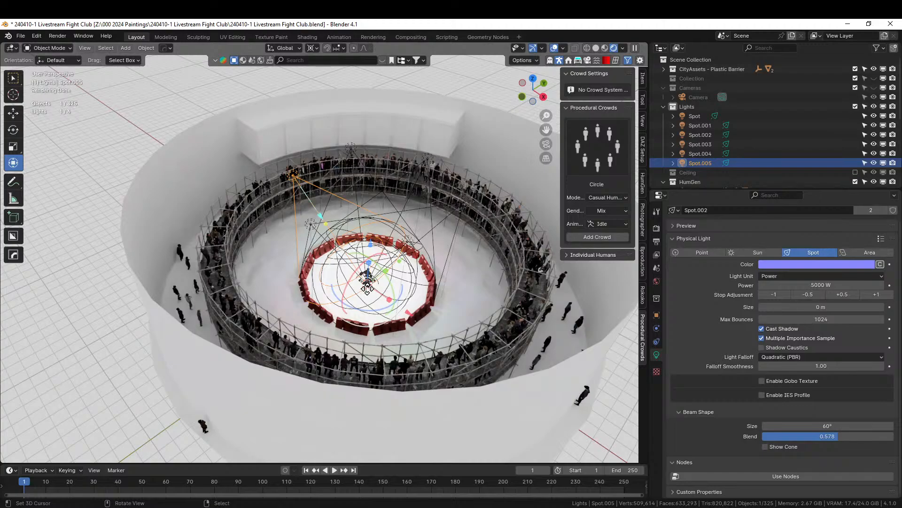
{"action": "middle_click_drag", "start_coordinate": [367, 285], "coordinate": [331, 273]}
{"action": "scroll", "coordinate": [382, 291], "scroll_direction": "up", "scroll_amount": 3}
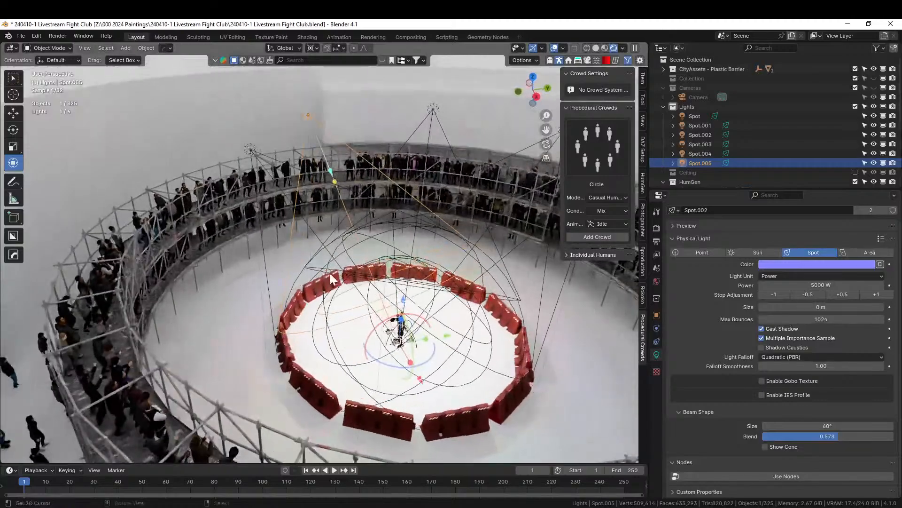
{"action": "scroll", "coordinate": [331, 274], "scroll_direction": "down", "scroll_amount": 3}
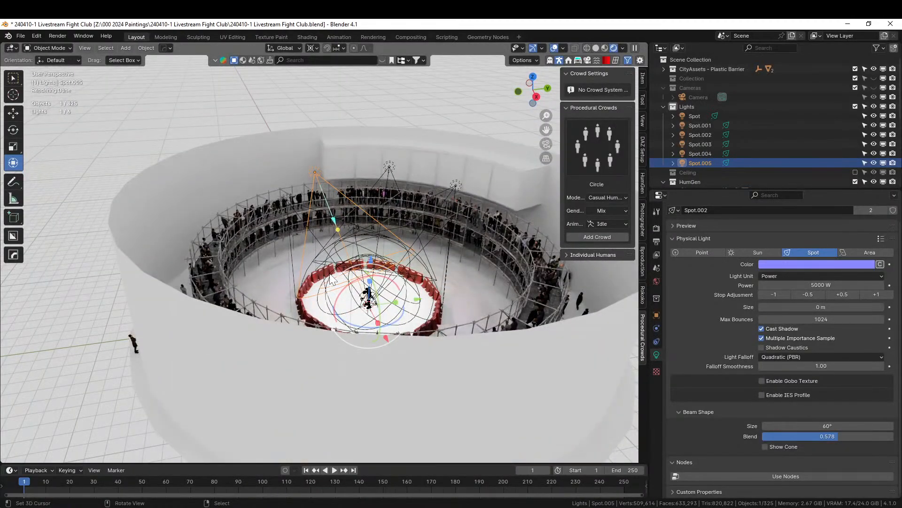
{"action": "scroll", "coordinate": [333, 279], "scroll_direction": "up", "scroll_amount": 5}
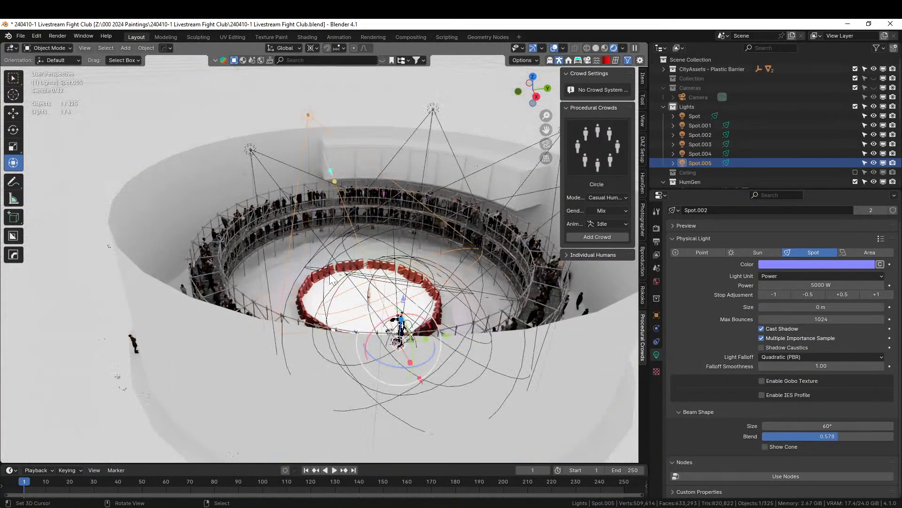
{"action": "middle_click_drag", "start_coordinate": [283, 252], "coordinate": [380, 296]}
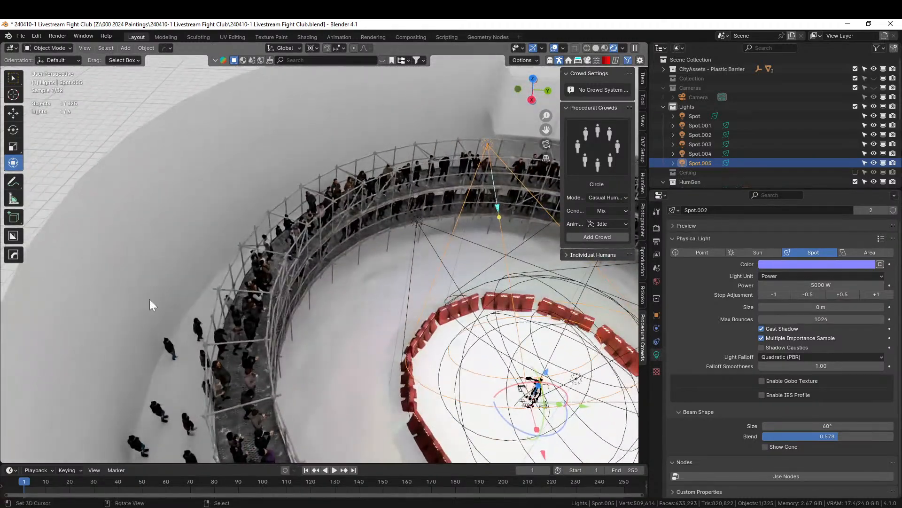
Add two horizontal loop cuts around the lower row of faces on the arena's outer cylinder wall
{"action": "left_click", "coordinate": [139, 324]}
{"action": "key", "text": "Tab"}
{"action": "left_click", "coordinate": [138, 336]}
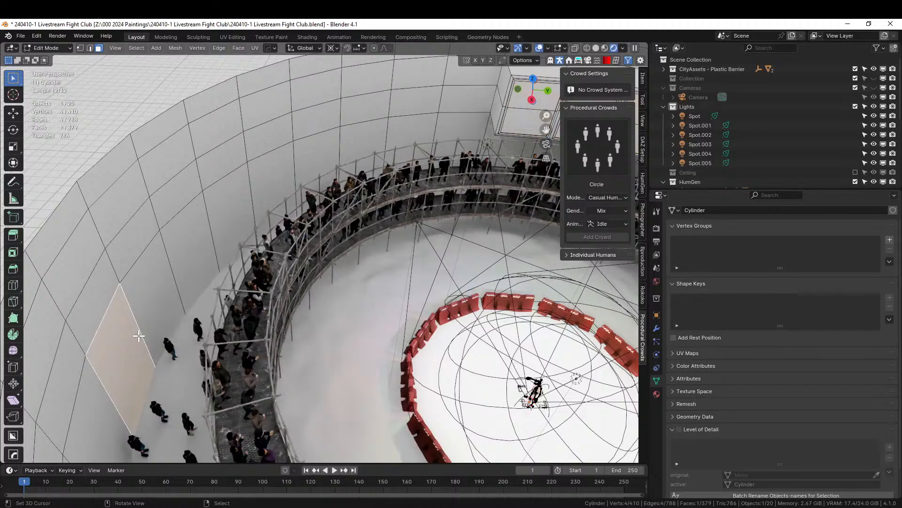
{"action": "key", "text": "ctrl+r"}
{"action": "scroll", "coordinate": [138, 336], "scroll_direction": "up", "scroll_amount": 1}
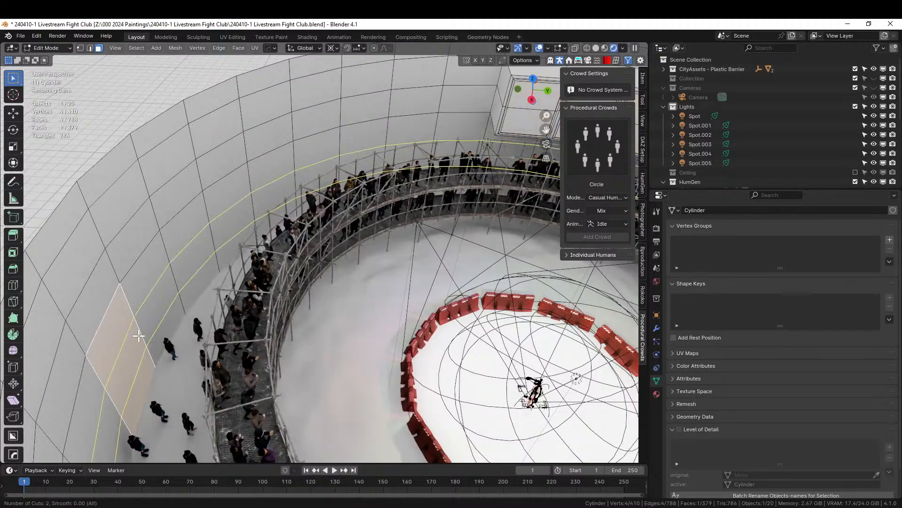
{"action": "left_click", "coordinate": [139, 335]}
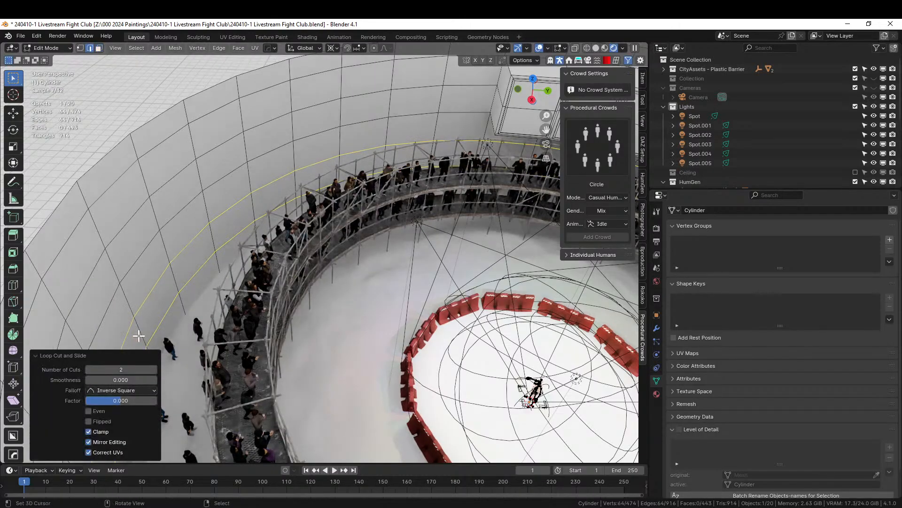
Select the face loop between the two new cuts on the outer wall and subdivide it with 2 cuts
{"action": "key", "text": "alt+a"}
{"action": "left_click", "coordinate": [137, 335], "text": "alt"}
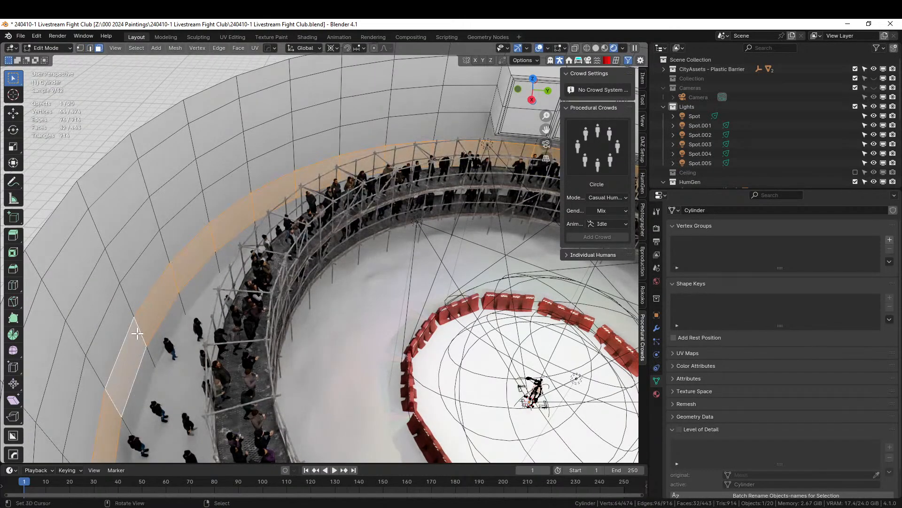
{"action": "right_click", "coordinate": [137, 334]}
{"action": "left_click", "coordinate": [116, 315]}
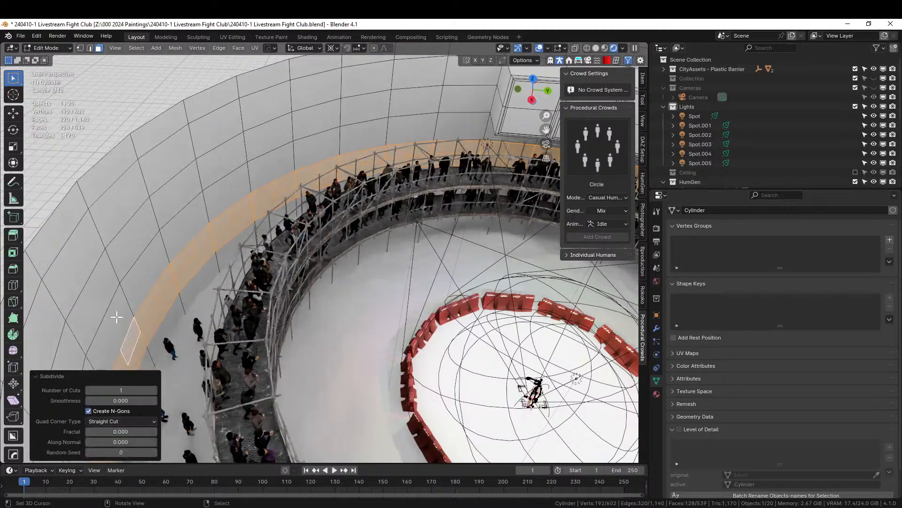
{"action": "left_click", "coordinate": [155, 390]}
Select the middle face loop of the subdivided wall band and apply Checker Deselect to it
{"action": "middle_click_drag", "start_coordinate": [180, 361], "coordinate": [275, 287]}
{"action": "key", "text": "ctrl+z"}
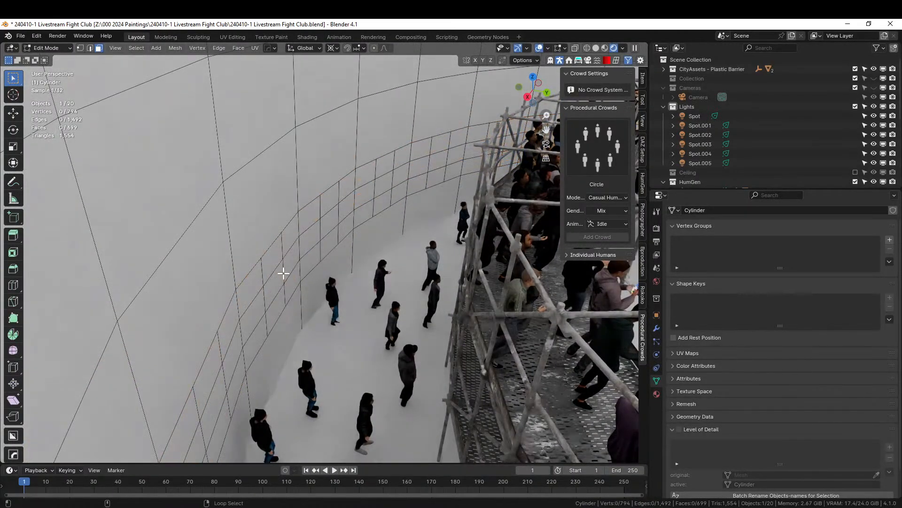
{"action": "left_click", "coordinate": [137, 48]}
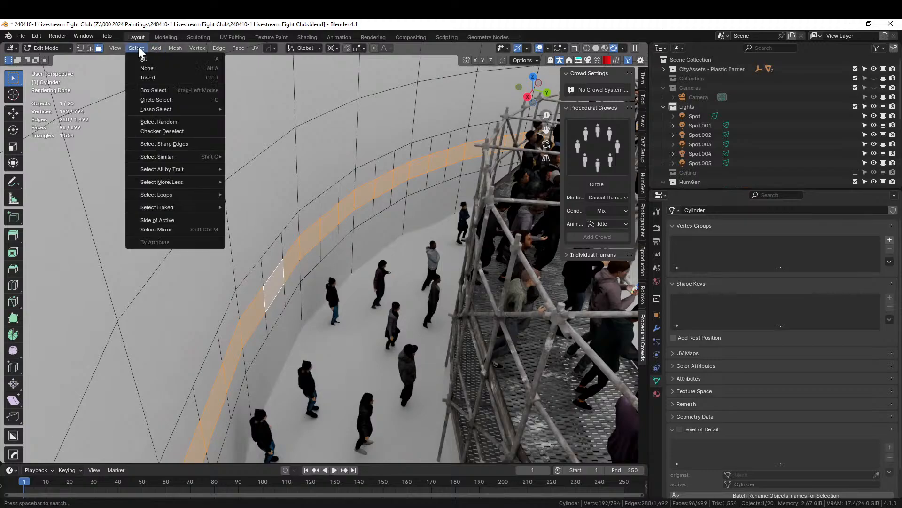
{"action": "left_click", "coordinate": [175, 131]}
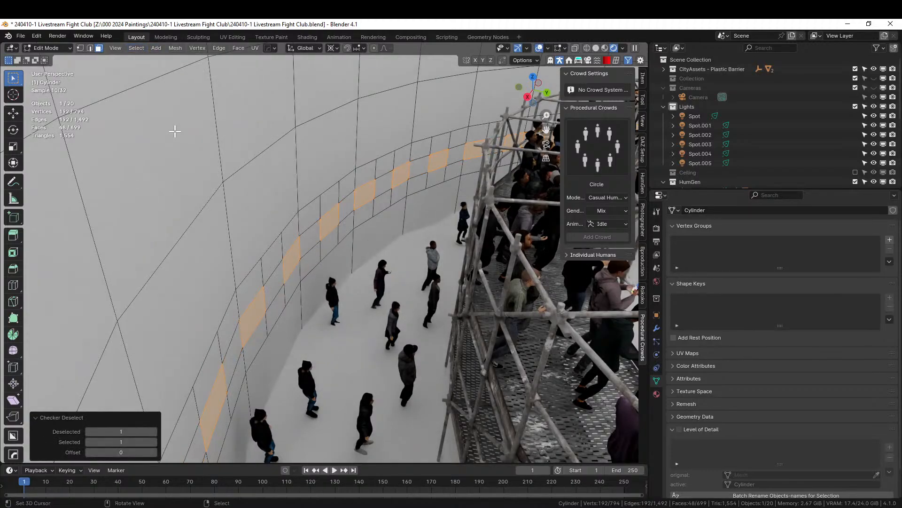
{"action": "middle_click_drag", "start_coordinate": [302, 351], "coordinate": [280, 374]}
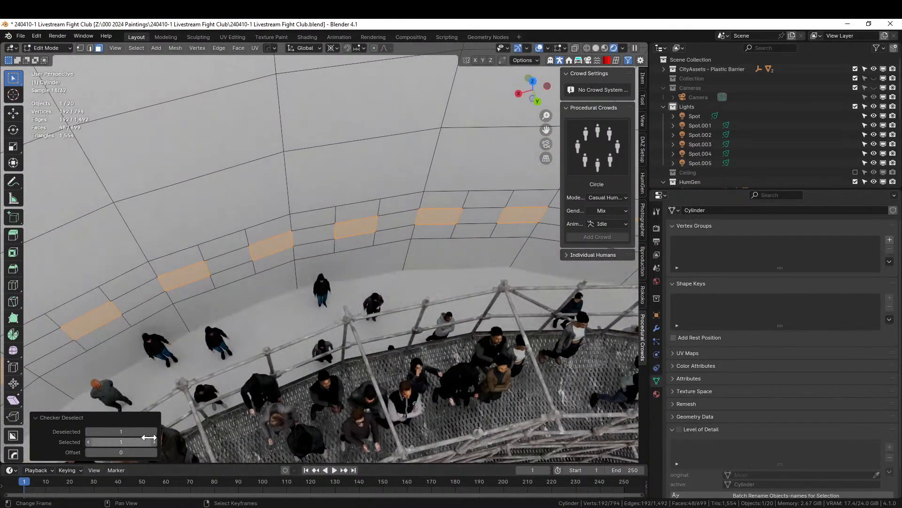
Adjust Checker Deselect to 2 deselected faces per selected one with an offset of 2, spacing the faces evenly around the wall
{"action": "left_click", "coordinate": [155, 430]}
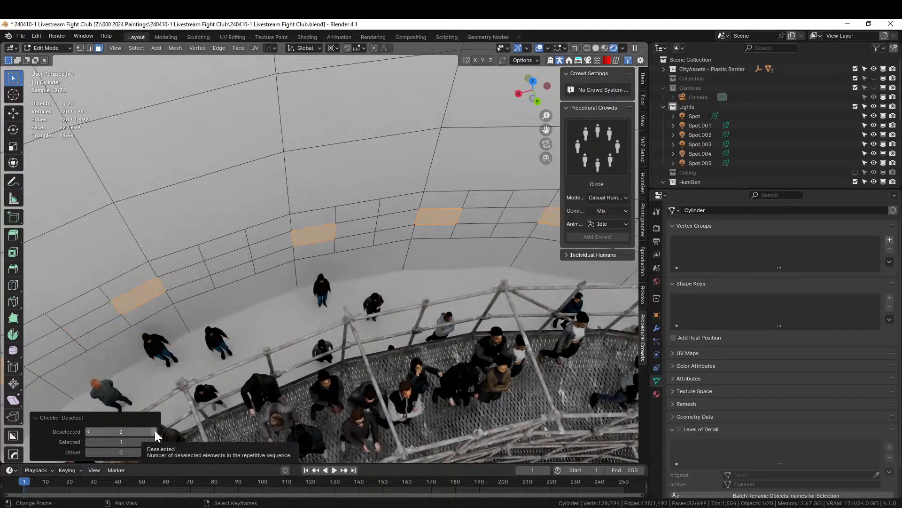
{"action": "scroll", "coordinate": [339, 337], "scroll_direction": "down", "scroll_amount": 3}
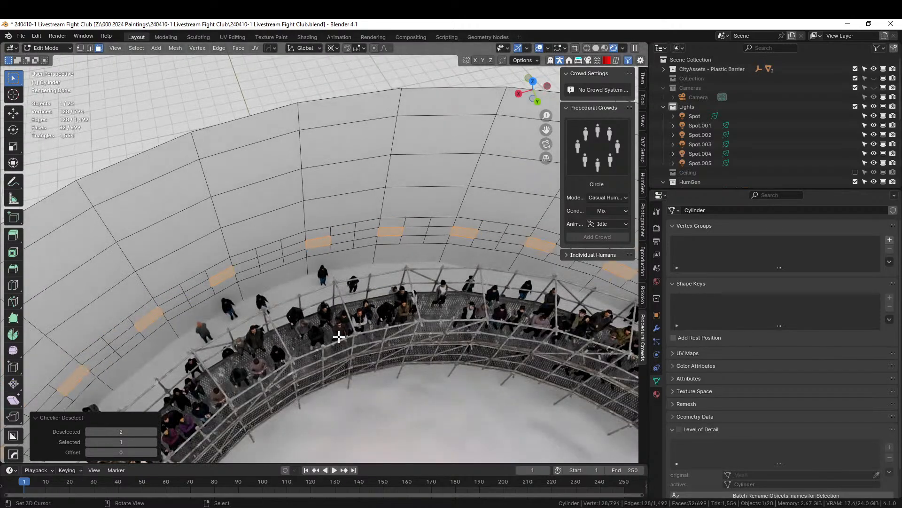
{"action": "left_click", "coordinate": [154, 431]}
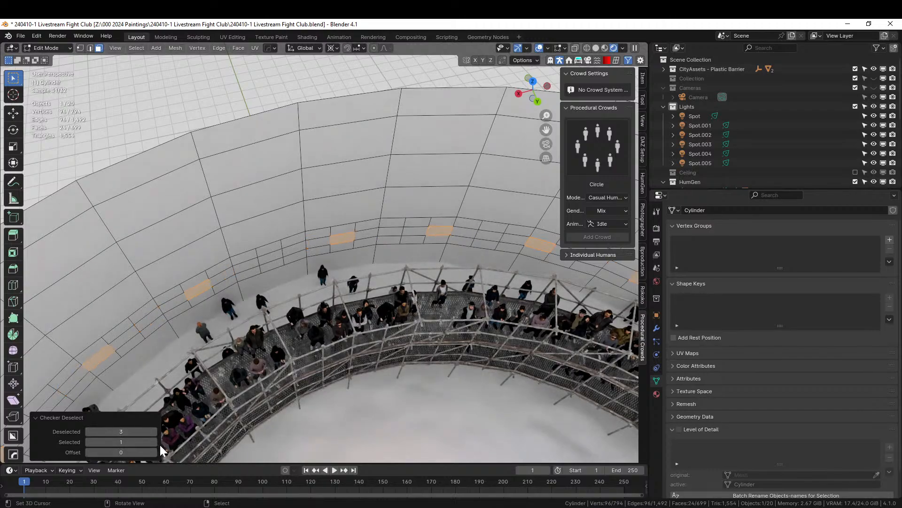
{"action": "left_click", "coordinate": [154, 452]}
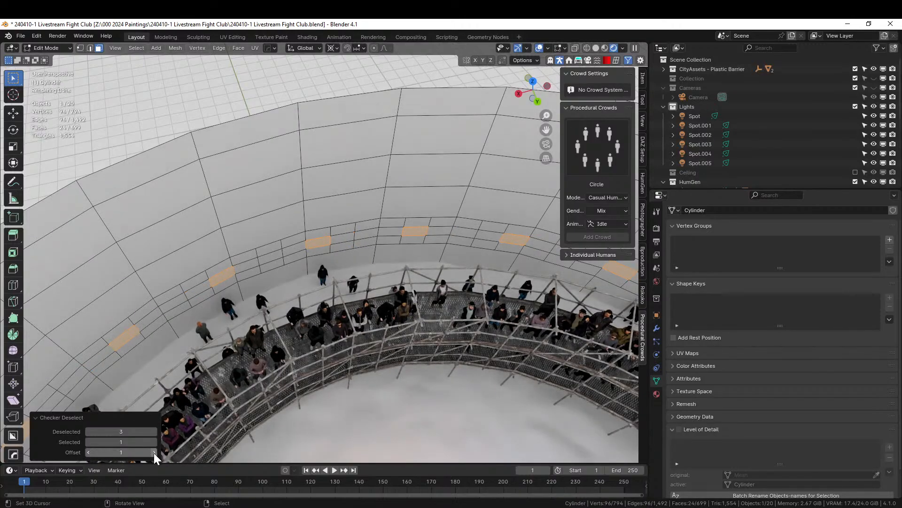
{"action": "left_click", "coordinate": [89, 431]}
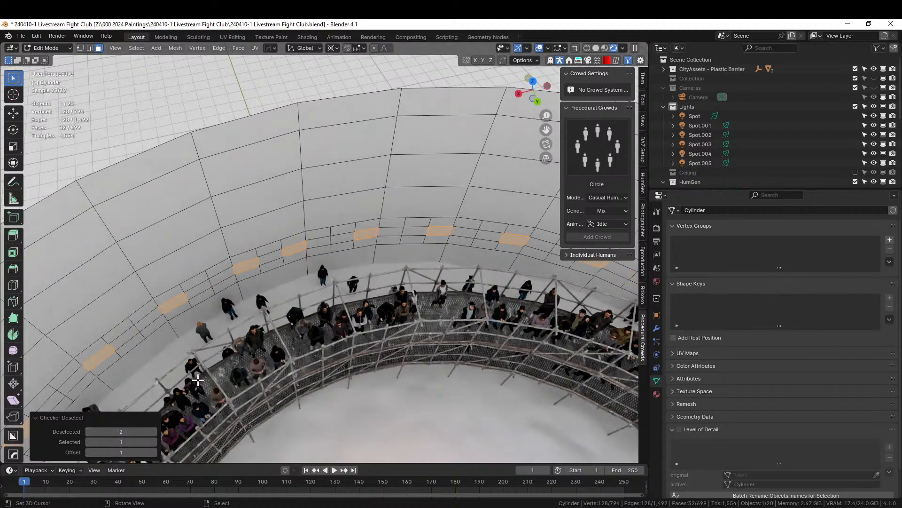
{"action": "scroll", "coordinate": [336, 346], "scroll_direction": "down", "scroll_amount": 2}
{"action": "middle_click_drag", "start_coordinate": [335, 345], "coordinate": [298, 346]}
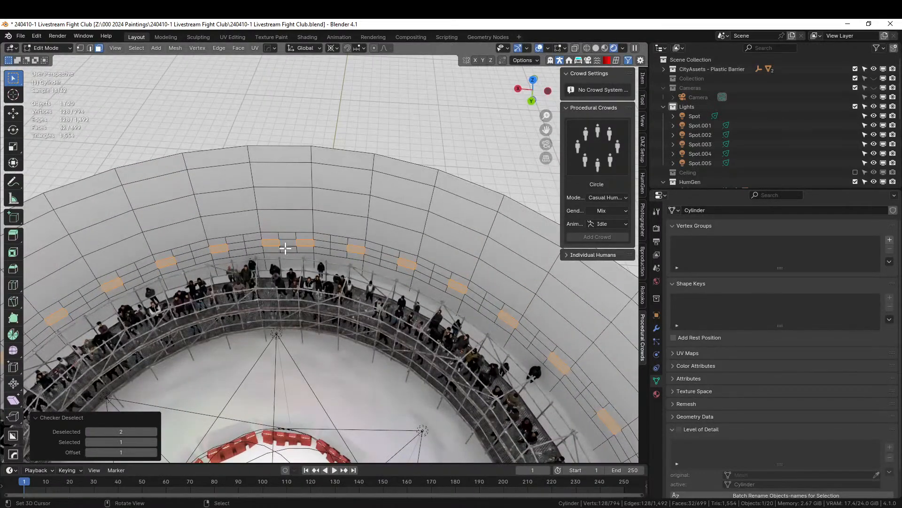
{"action": "scroll", "coordinate": [357, 285], "scroll_direction": "down", "scroll_amount": 1}
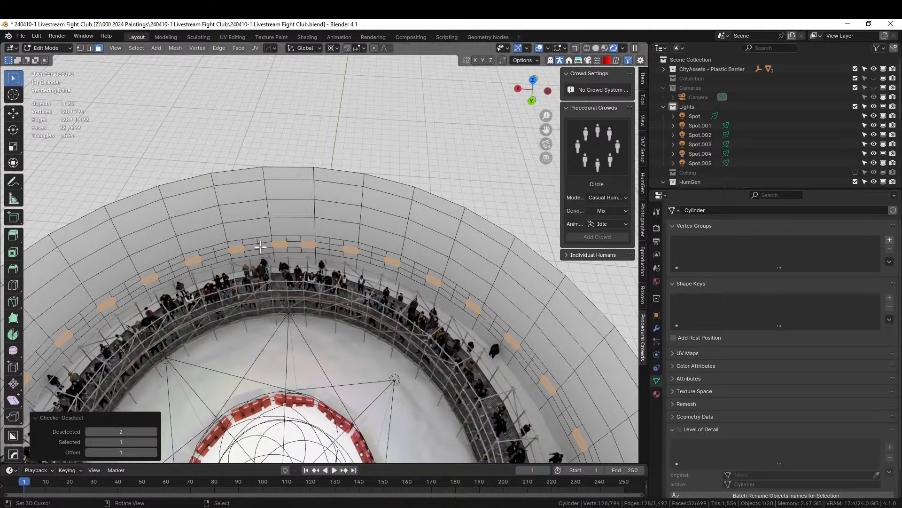
{"action": "scroll", "coordinate": [335, 281], "scroll_direction": "down", "scroll_amount": 2}
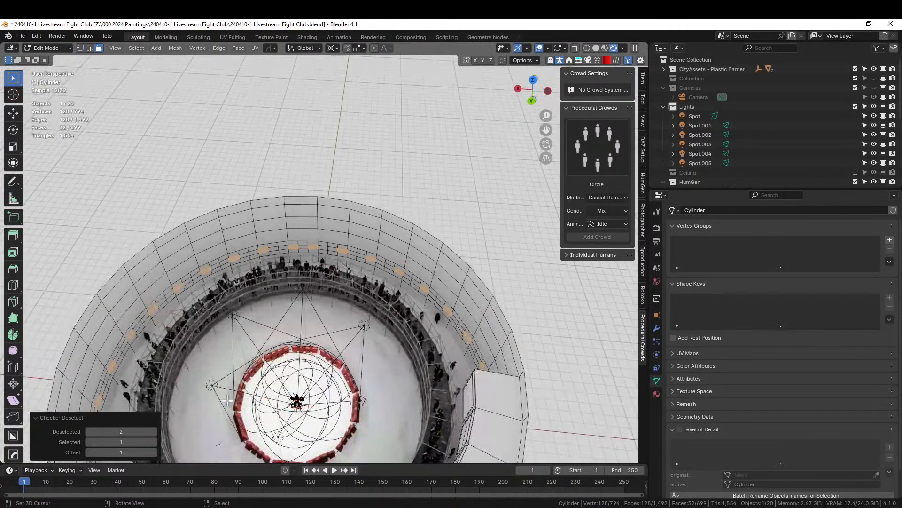
{"action": "left_click", "coordinate": [154, 452]}
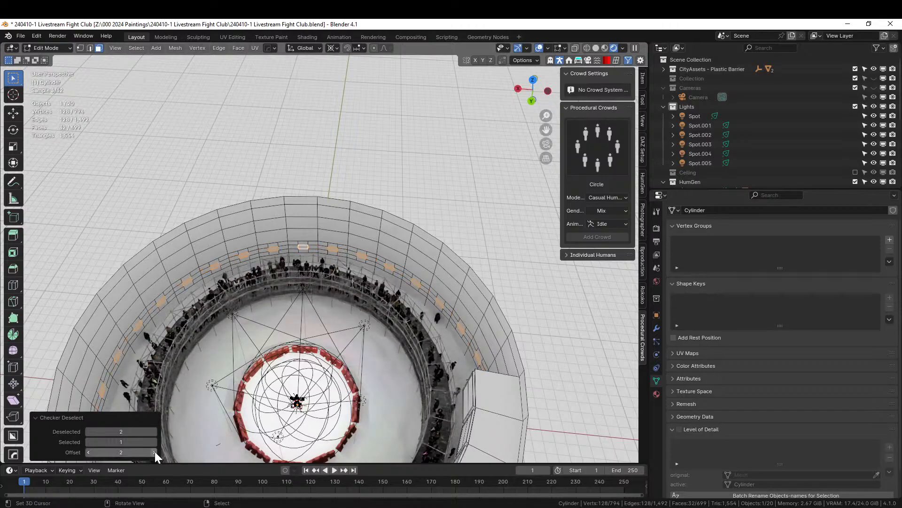
Extrude the selected wall faces along their normals by about 0.122 m and inset them by about 0.084 m
{"action": "middle_click_drag", "start_coordinate": [219, 383], "coordinate": [288, 282]}
{"action": "key", "text": "alt+e"}
{"action": "left_click", "coordinate": [293, 286]}
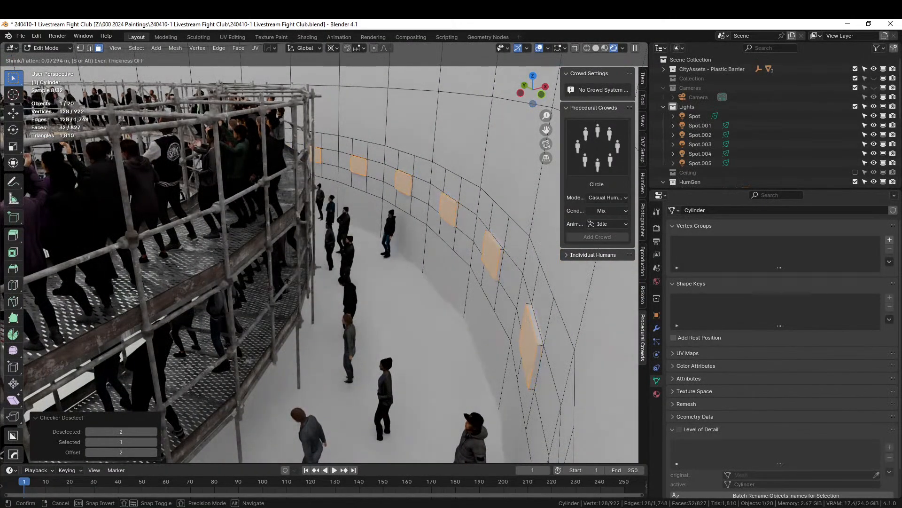
{"action": "left_click", "coordinate": [300, 292]}
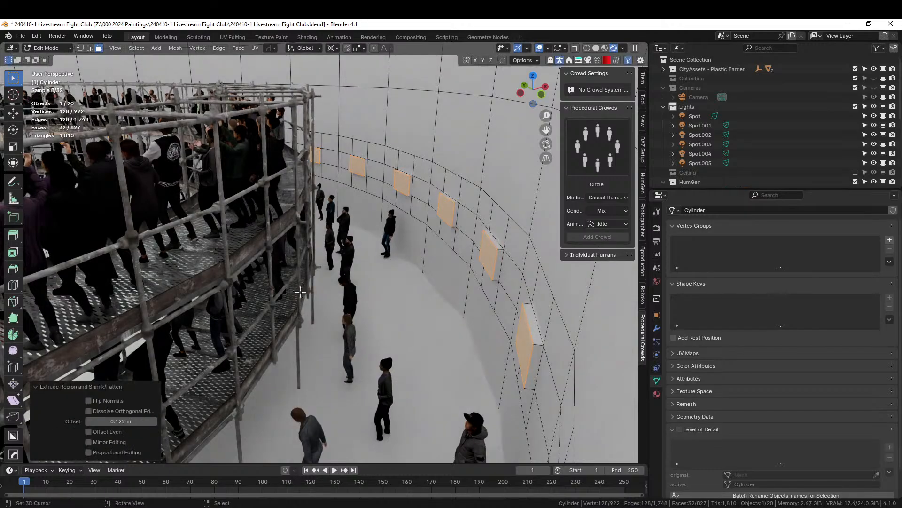
{"action": "key", "text": "i"}
{"action": "left_click", "coordinate": [444, 363]}
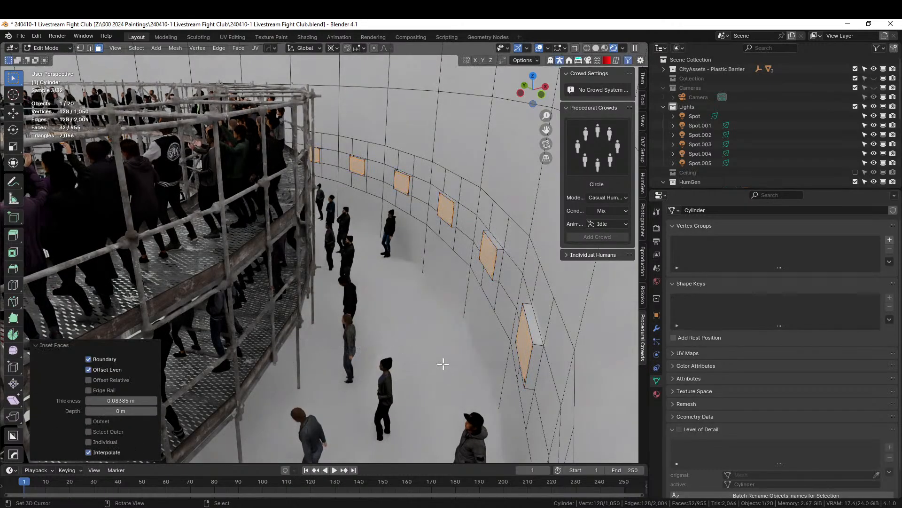
Extrude the inset faces of the wall panels inward along their normals by about 0.049 m
{"action": "key", "text": "alt+e"}
{"action": "left_click", "coordinate": [444, 365]}
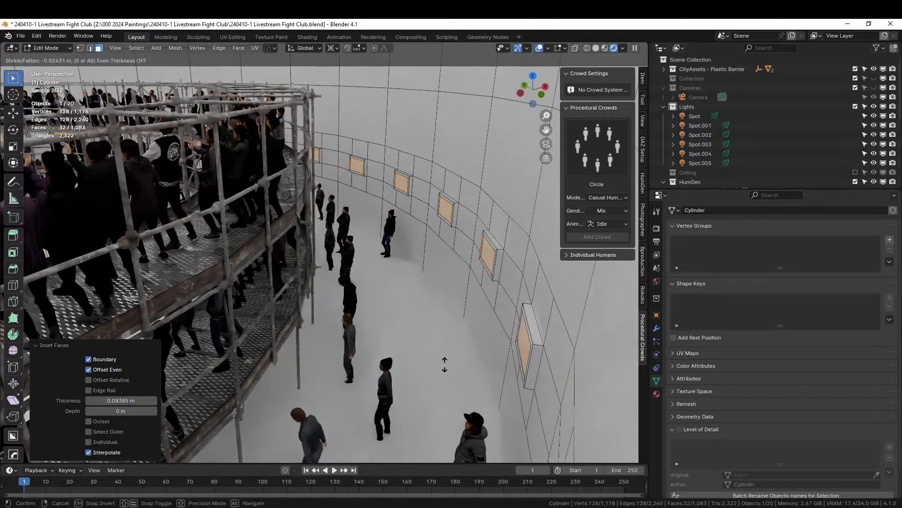
{"action": "left_click", "coordinate": [446, 365]}
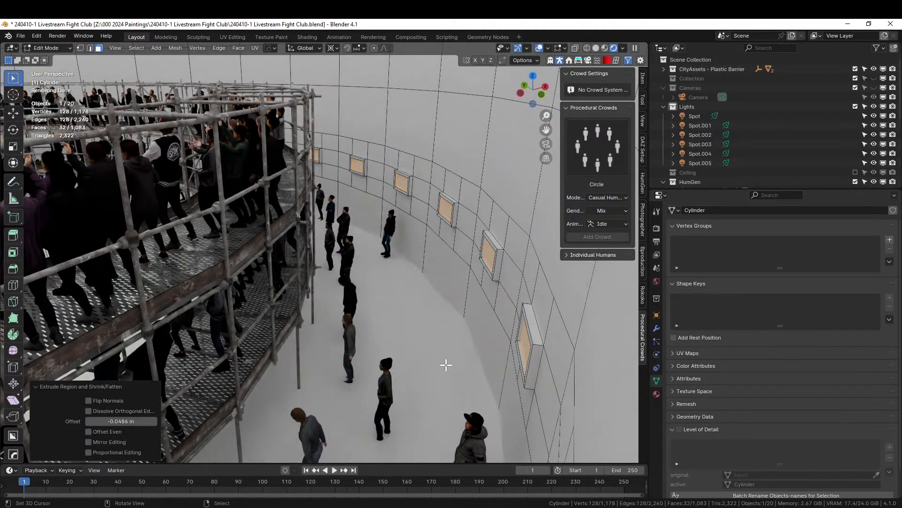
{"action": "key", "text": "Tab"}
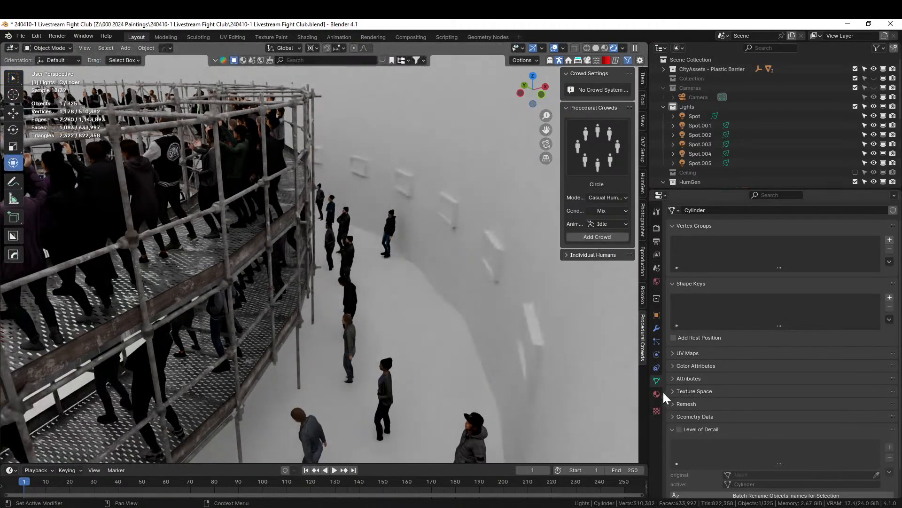
Add a second material slot to the outer wall, keeping the recessed panel faces selected for it
{"action": "left_click", "coordinate": [657, 394]}
{"action": "left_click", "coordinate": [819, 266]}
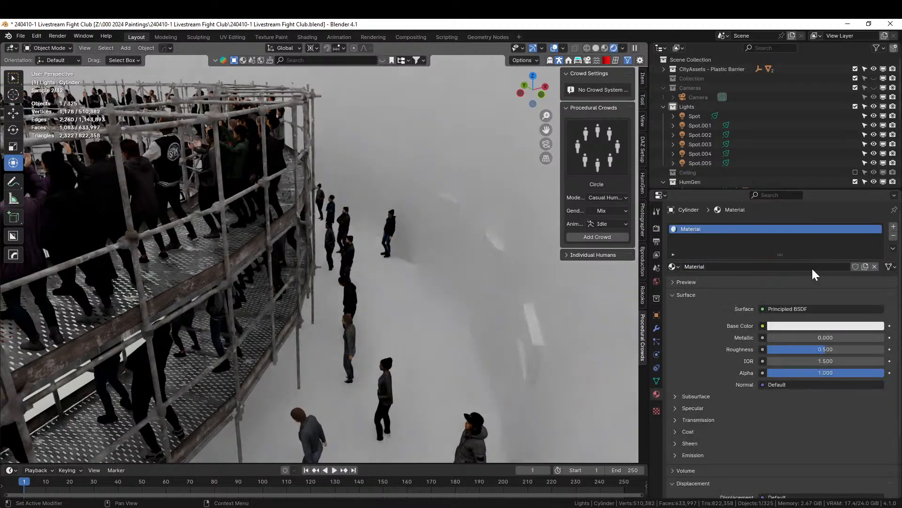
{"action": "key", "text": "Tab"}
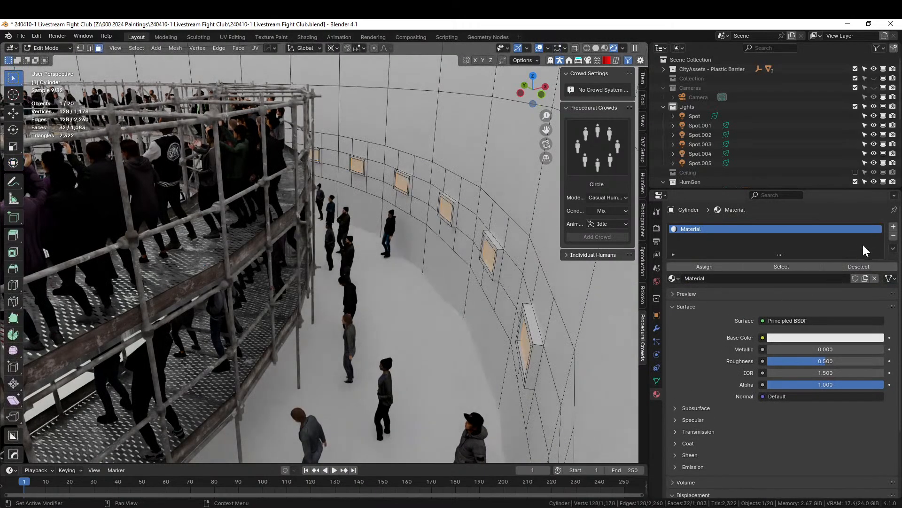
{"action": "left_click", "coordinate": [894, 227]}
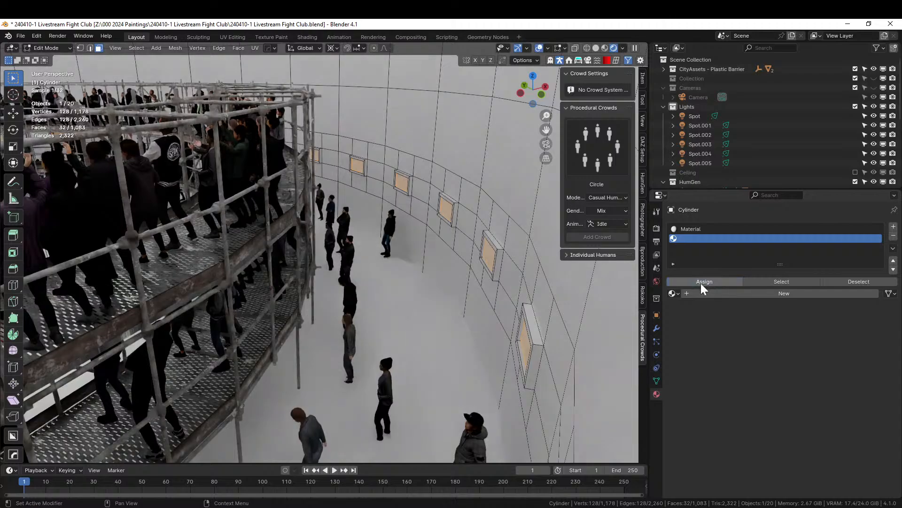
Apply the KIT OPS warm white emissive material sy_warm_5_emmisive to the recessed panel faces
{"action": "left_click", "coordinate": [606, 61]}
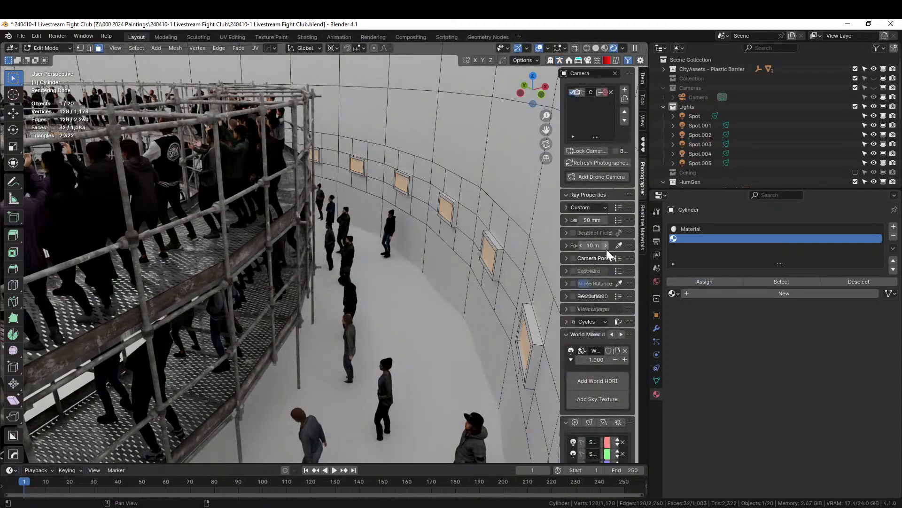
{"action": "left_click", "coordinate": [643, 143]}
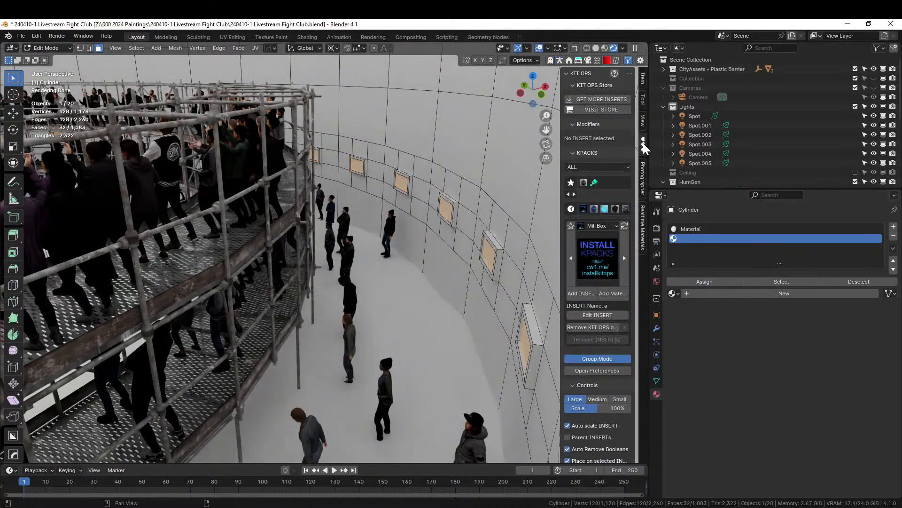
{"action": "left_click", "coordinate": [602, 209]}
{"action": "left_click", "coordinate": [590, 252]}
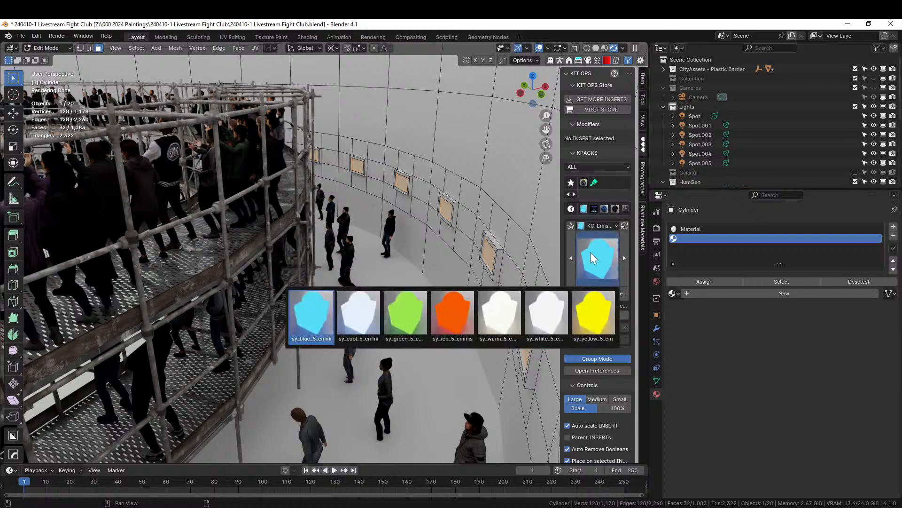
{"action": "left_click", "coordinate": [506, 311]}
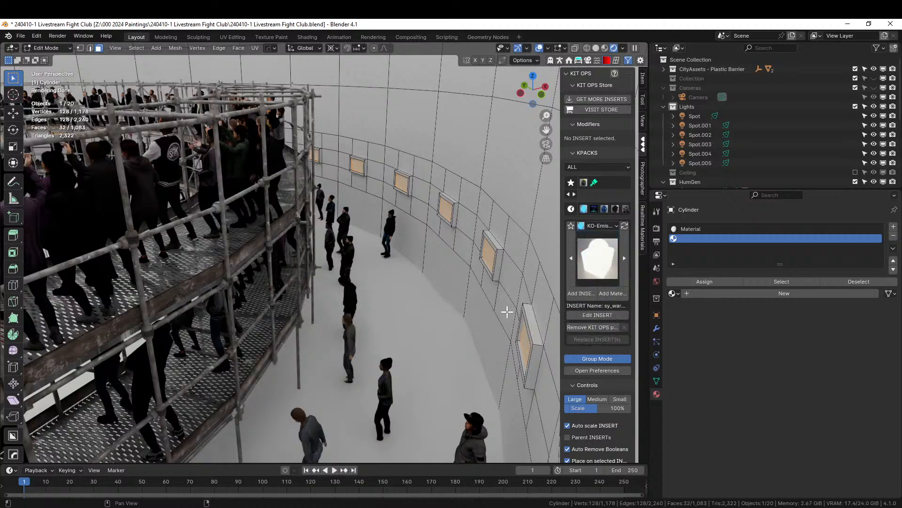
{"action": "left_click", "coordinate": [612, 293]}
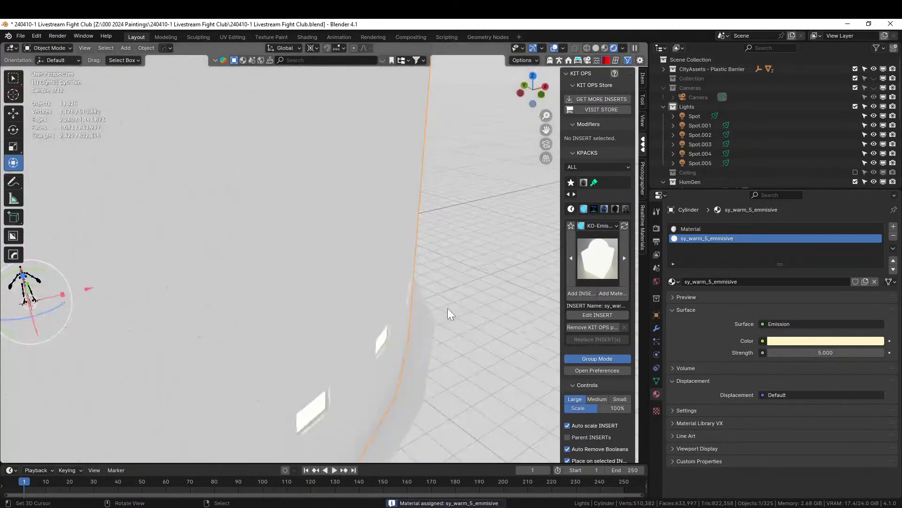
{"action": "mouse_move", "coordinate": [452, 308]}
{"action": "middle_mouse_down"}
{"action": "mouse_move", "coordinate": [470, 317]}
{"action": "mouse_move", "coordinate": [365, 306]}
{"action": "mouse_move", "coordinate": [399, 288]}
{"action": "mouse_move", "coordinate": [390, 295]}
{"action": "mouse_move", "coordinate": [422, 309]}
{"action": "mouse_move", "coordinate": [450, 313]}
{"action": "mouse_move", "coordinate": [458, 300]}
{"action": "mouse_move", "coordinate": [447, 307]}
{"action": "middle_mouse_up"}
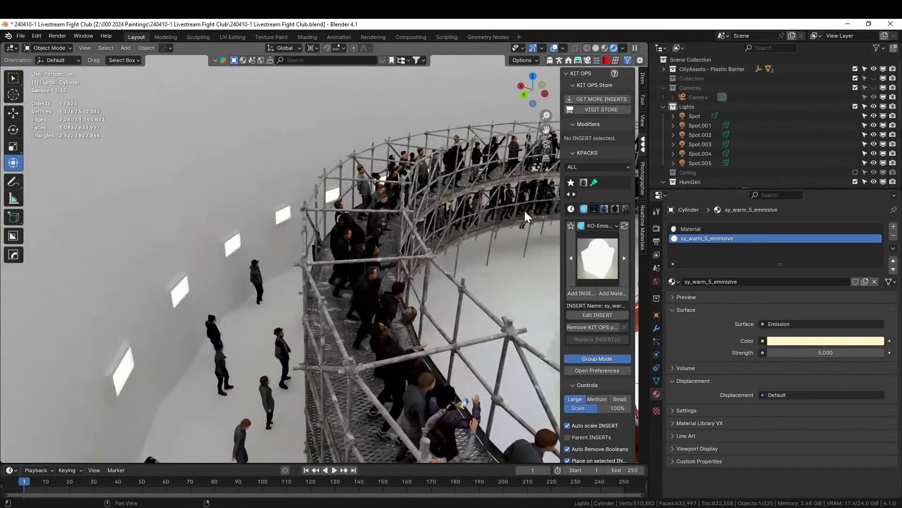
Select the wall's base material slot and open an Asset Browser in a new area beside the 3D viewport
{"action": "left_click", "coordinate": [690, 229]}
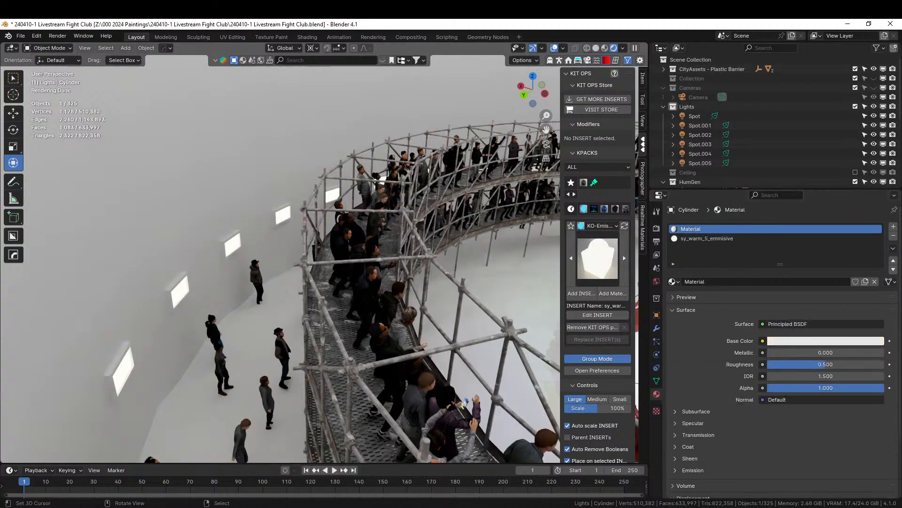
{"action": "left_click_drag", "start_coordinate": [3, 45], "coordinate": [194, 101]}
{"action": "key", "text": "shift+F1"}
{"action": "key", "text": "shift+F1"}
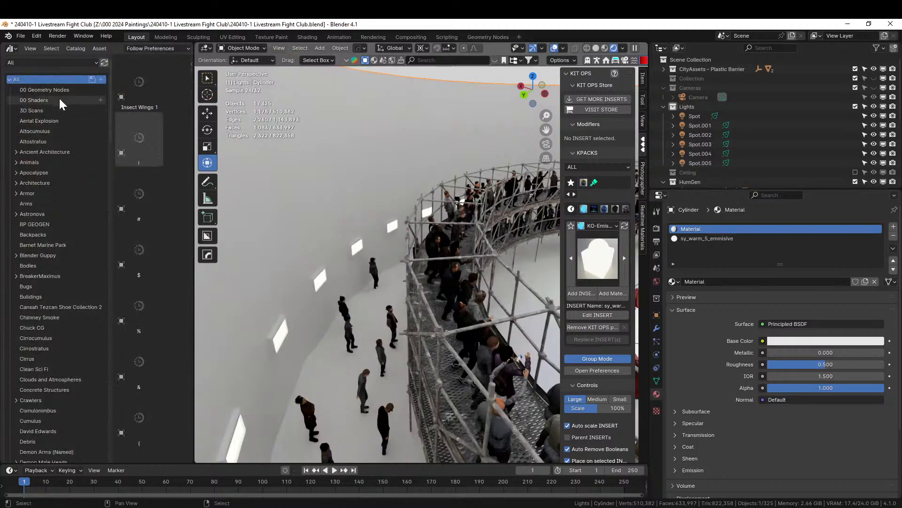
Apply Grunge Yellow Painted Metal from the Seth Created catalog of the 00 Blender Shaders library to the wall's base slot
{"action": "left_click", "coordinate": [39, 62]}
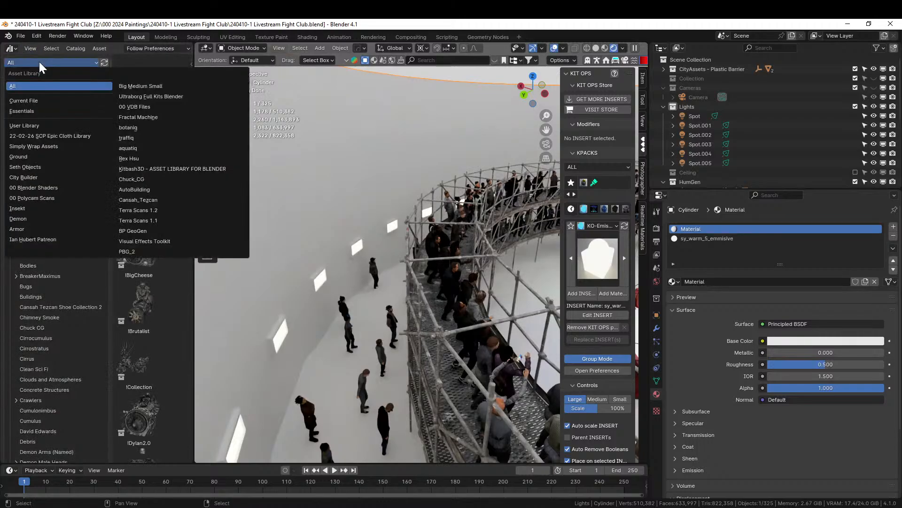
{"action": "left_click", "coordinate": [49, 187]}
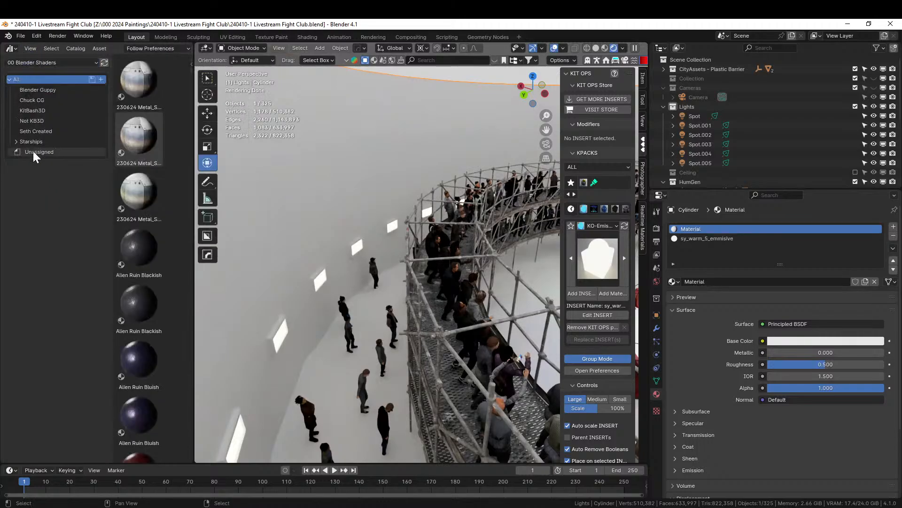
{"action": "left_click", "coordinate": [30, 131]}
{"action": "scroll", "coordinate": [160, 373], "scroll_direction": "down", "scroll_amount": 8}
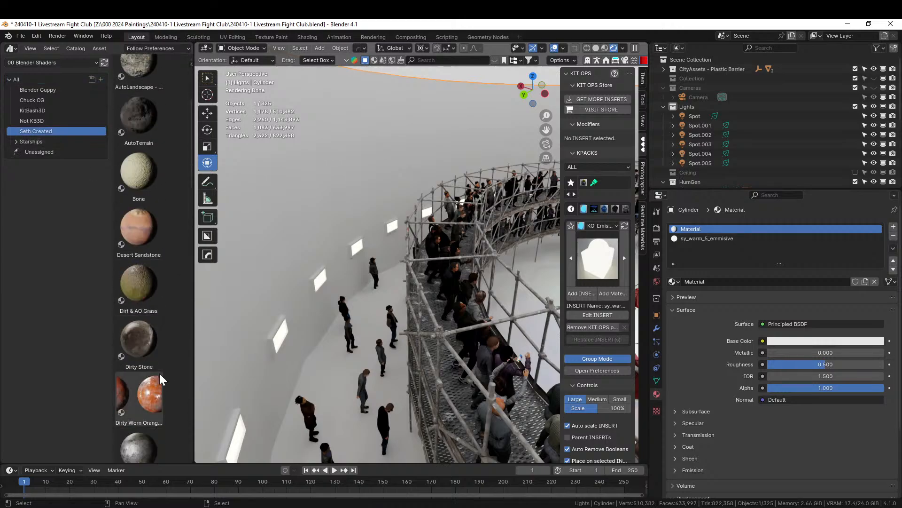
{"action": "mouse_move", "coordinate": [140, 348]}
{"action": "left_mouse_down"}
{"action": "mouse_move", "coordinate": [714, 243]}
{"action": "mouse_move", "coordinate": [720, 230]}
{"action": "left_mouse_up"}
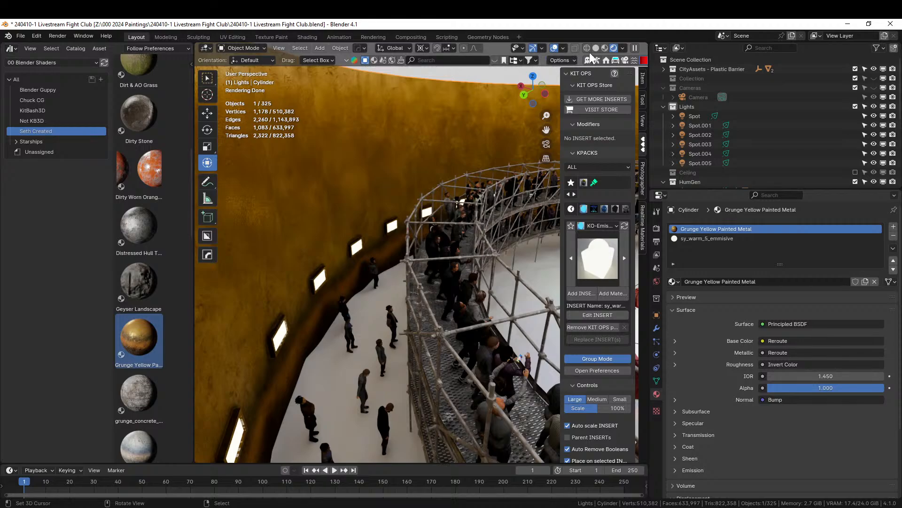
Rename the wall's base material as Grunge White Painted Metal
{"action": "left_click", "coordinate": [710, 281]}
{"action": "type", "text": "White"}
{"action": "key", "text": "Return"}
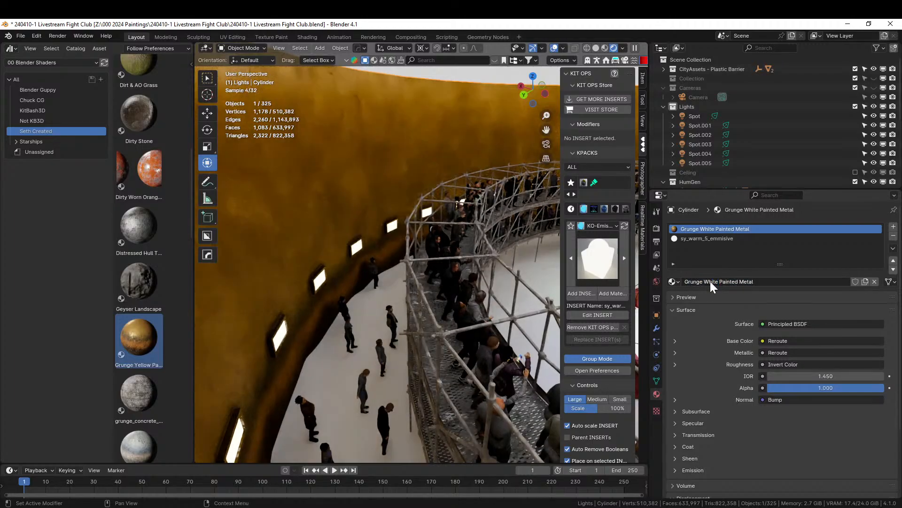
Recolor the wall material's RGB node to a light off-white with saturation 0.043 and value 0.717
{"action": "left_click", "coordinate": [308, 38]}
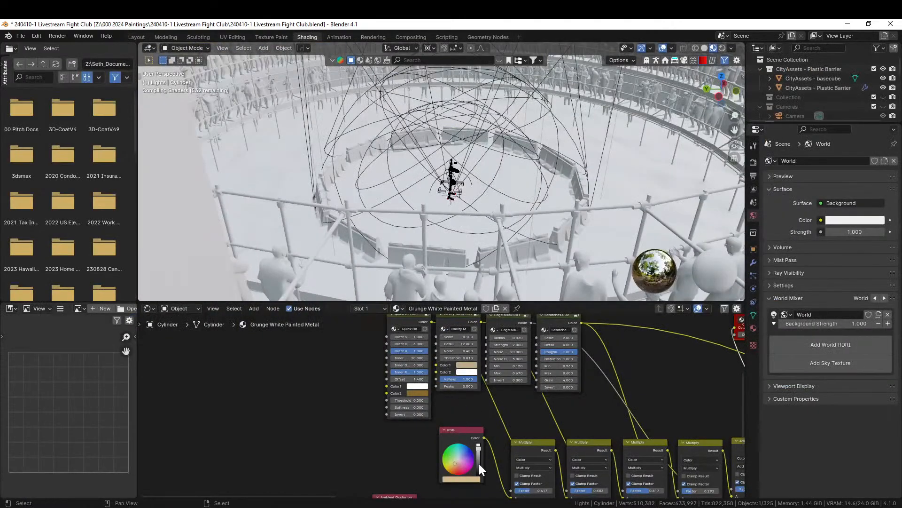
{"action": "scroll", "coordinate": [479, 464], "scroll_direction": "up", "scroll_amount": 2}
{"action": "middle_click_drag", "start_coordinate": [415, 446], "coordinate": [389, 385]}
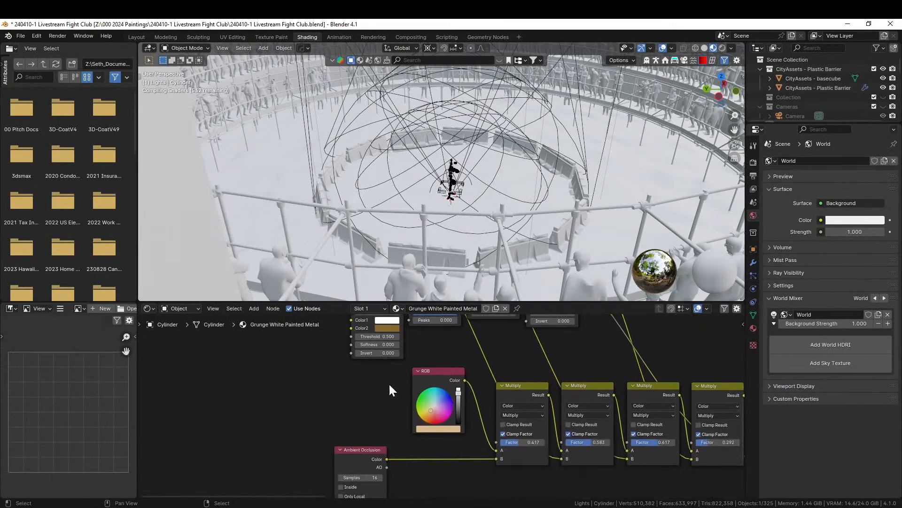
{"action": "left_click", "coordinate": [448, 427]}
{"action": "left_click", "coordinate": [447, 427]}
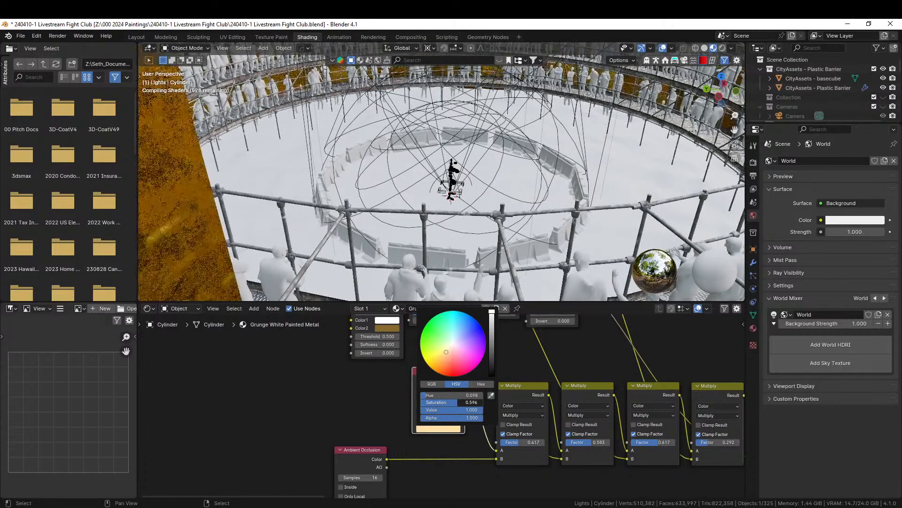
{"action": "left_click_drag", "start_coordinate": [447, 403], "coordinate": [424, 403]}
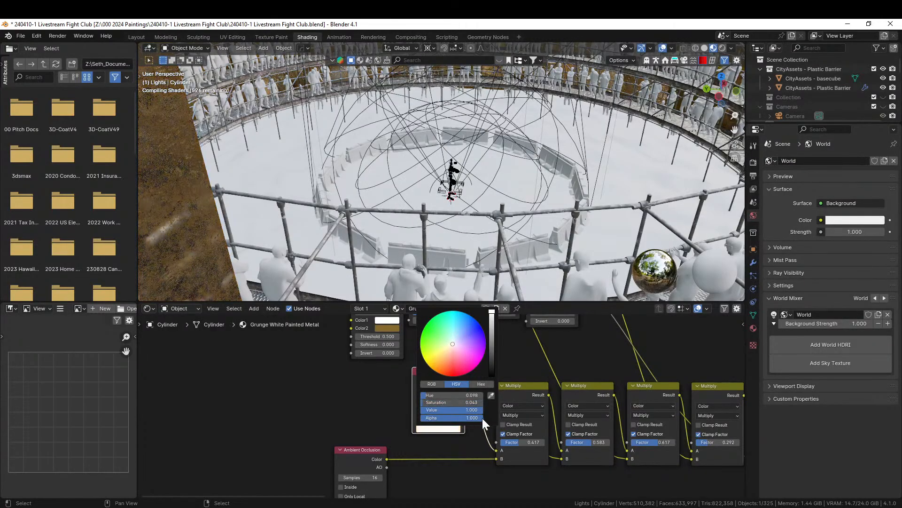
{"action": "left_click_drag", "start_coordinate": [492, 311], "coordinate": [492, 317]}
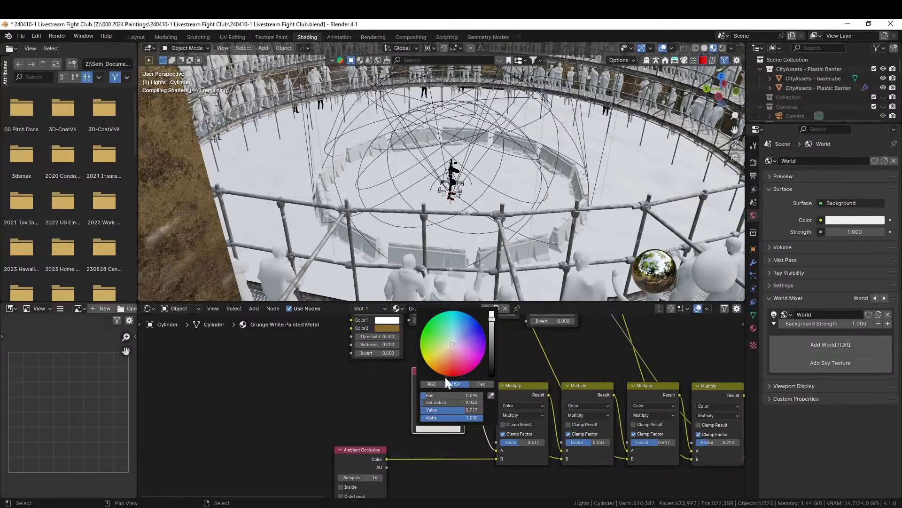
Inspect the recolored wall with rendered shading from inside the arena and from behind the scaffolding
{"action": "middle_click_drag", "start_coordinate": [486, 187], "coordinate": [437, 189]}
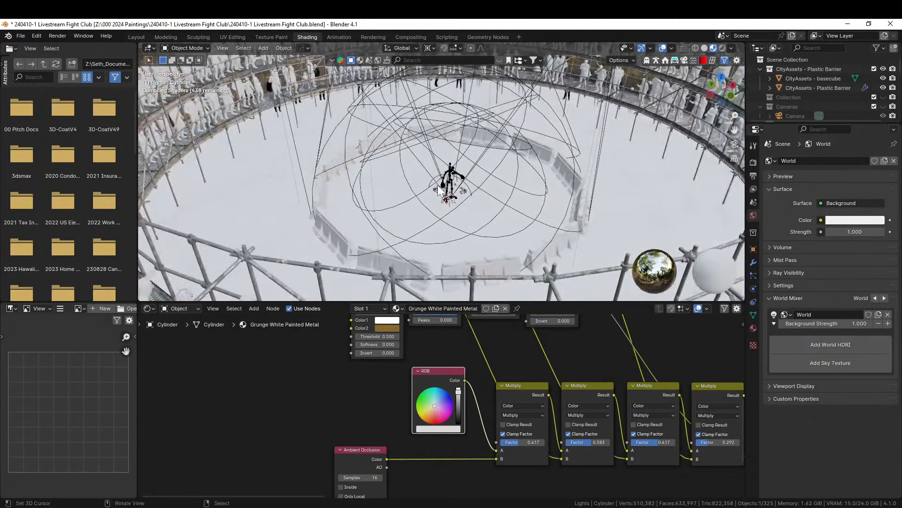
{"action": "scroll", "coordinate": [437, 189], "scroll_direction": "down", "scroll_amount": 5}
{"action": "left_click", "coordinate": [724, 47]}
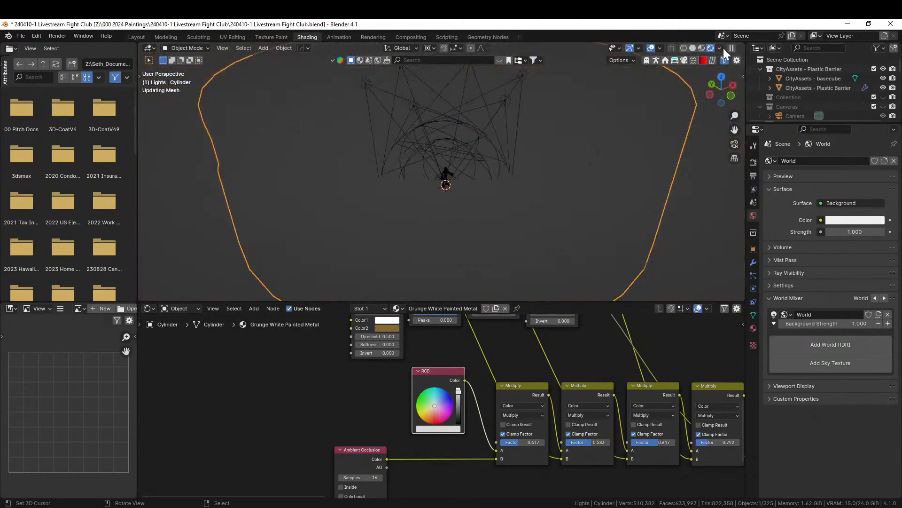
{"action": "middle_click_drag", "start_coordinate": [527, 154], "coordinate": [508, 134]}
{"action": "scroll", "coordinate": [495, 141], "scroll_direction": "up", "scroll_amount": 4}
{"action": "scroll", "coordinate": [495, 141], "scroll_direction": "down", "scroll_amount": 5}
{"action": "middle_click_drag", "start_coordinate": [508, 134], "coordinate": [521, 199], "text": "shift"}
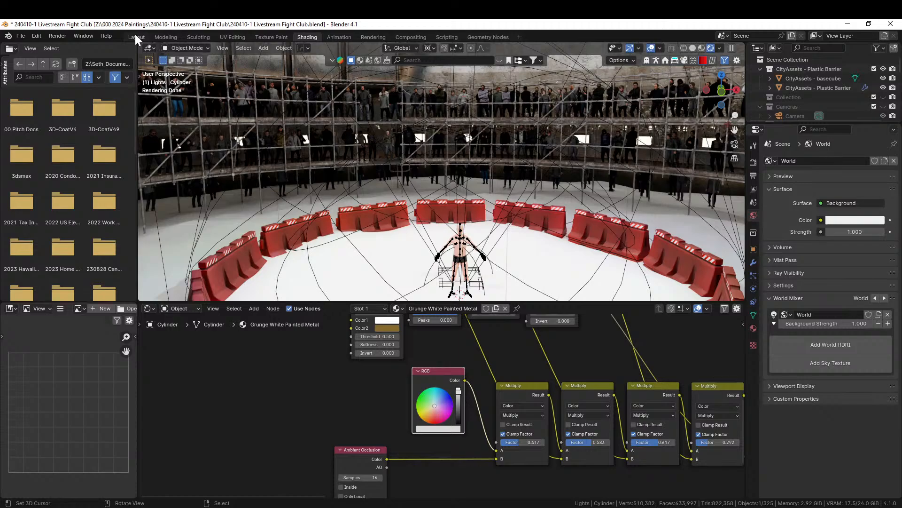
{"action": "left_click", "coordinate": [136, 37]}
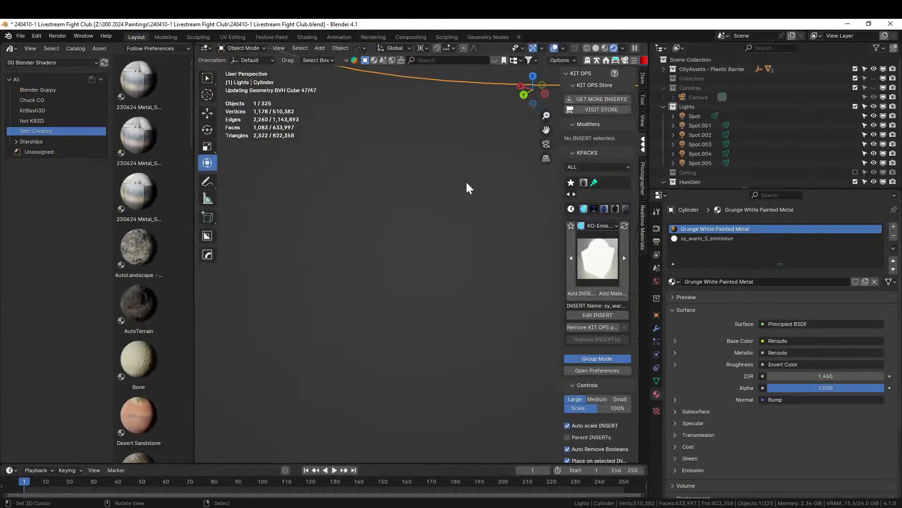
{"action": "mouse_move", "coordinate": [427, 244]}
{"action": "middle_mouse_down"}
{"action": "mouse_move", "coordinate": [391, 281]}
{"action": "mouse_move", "coordinate": [384, 310]}
{"action": "mouse_move", "coordinate": [411, 249]}
{"action": "mouse_move", "coordinate": [426, 242]}
{"action": "middle_mouse_up"}
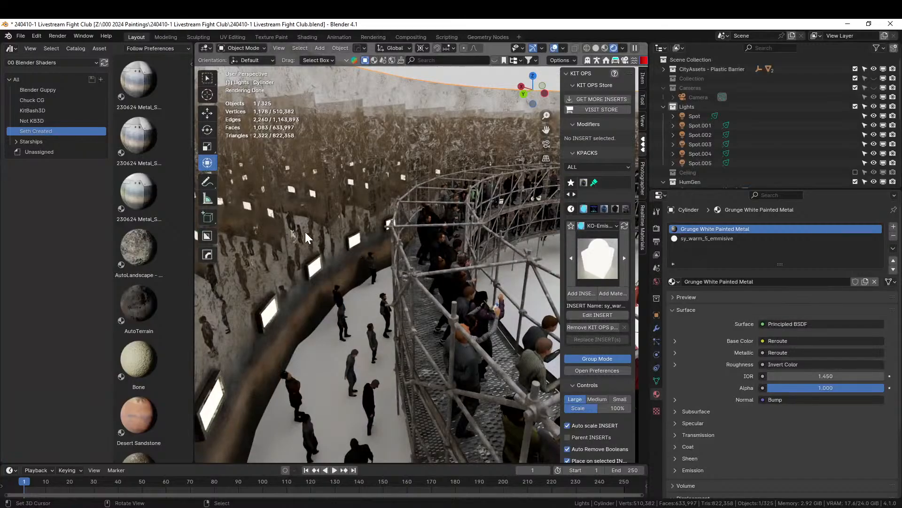
Preview the Invert Color node's output directly on the wall through the material's surface output
{"action": "left_click", "coordinate": [311, 35]}
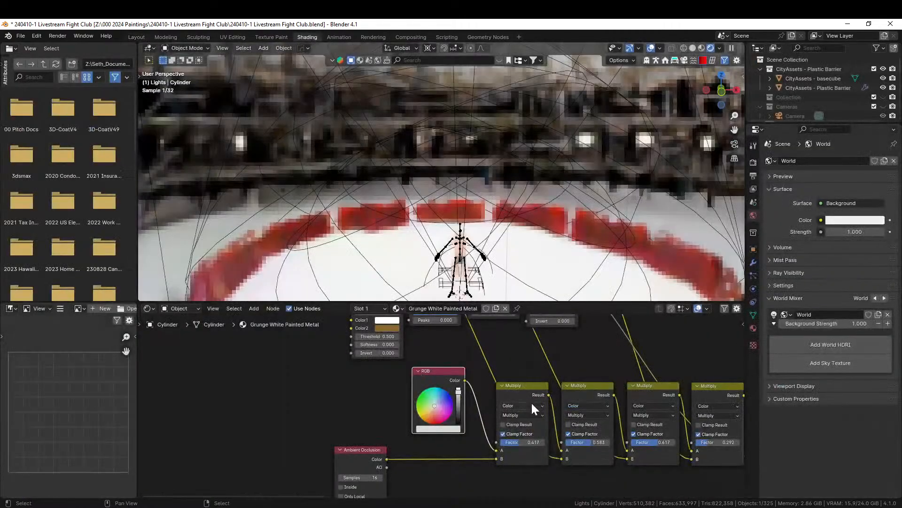
{"action": "middle_click_drag", "start_coordinate": [554, 430], "coordinate": [450, 367]}
{"action": "left_click_drag", "start_coordinate": [415, 370], "coordinate": [391, 415]}
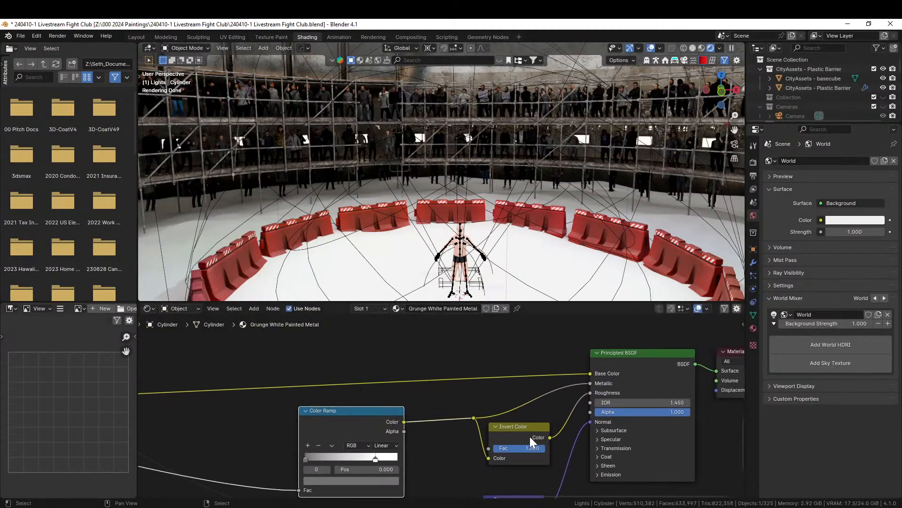
{"action": "left_click", "coordinate": [524, 428], "text": "ctrl+shift"}
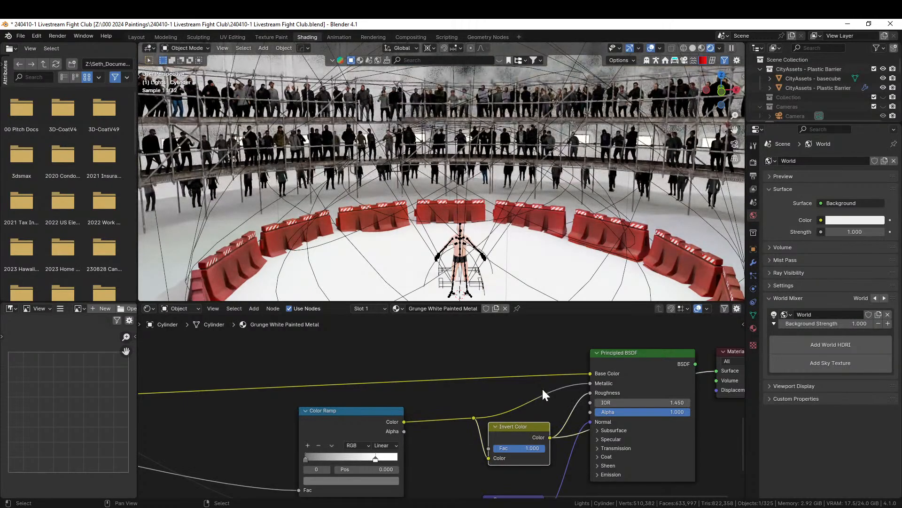
Move the Invert Color and Color Ramp nodes farther from the Principled BSDF to make room between them
{"action": "scroll", "coordinate": [550, 412], "scroll_direction": "up", "scroll_amount": 1}
{"action": "middle_click_drag", "start_coordinate": [559, 408], "coordinate": [472, 436]}
{"action": "left_click_drag", "start_coordinate": [468, 437], "coordinate": [392, 457]}
{"action": "left_click_drag", "start_coordinate": [282, 430], "coordinate": [232, 418]}
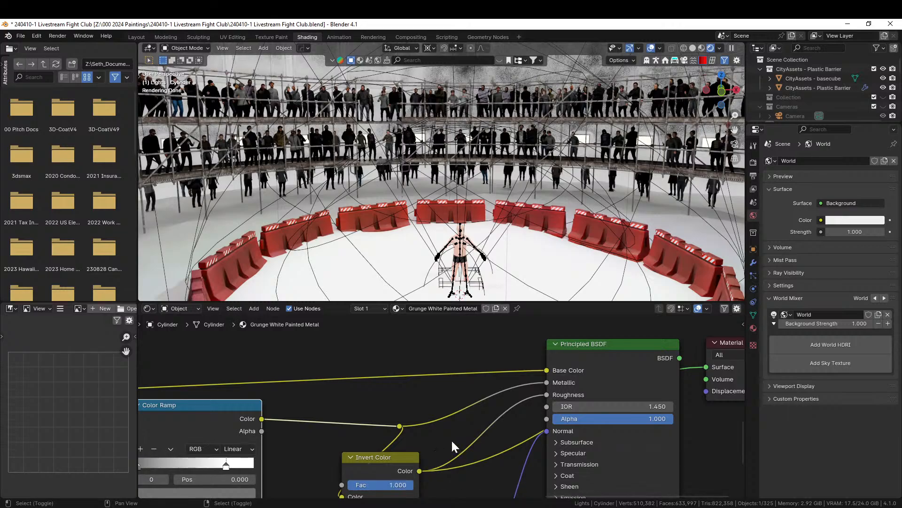
{"action": "key", "text": "shift+a"}
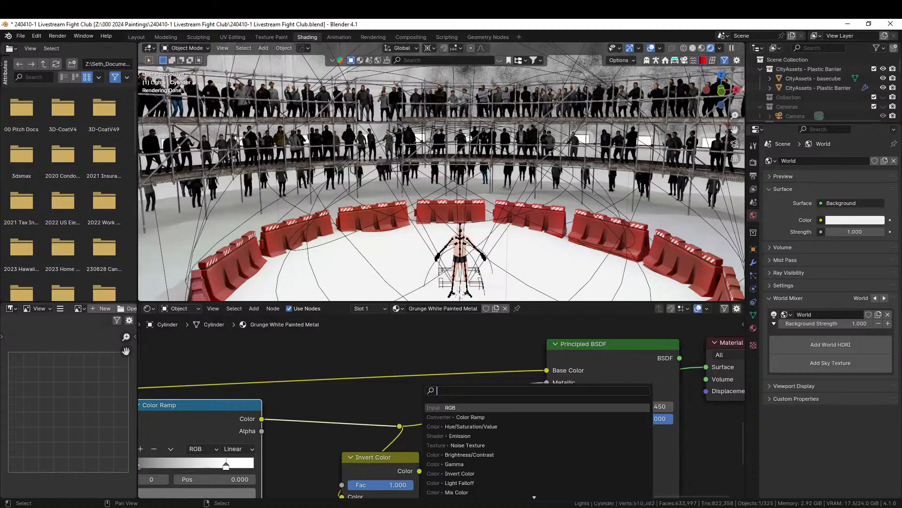
{"action": "key", "text": "Escape"}
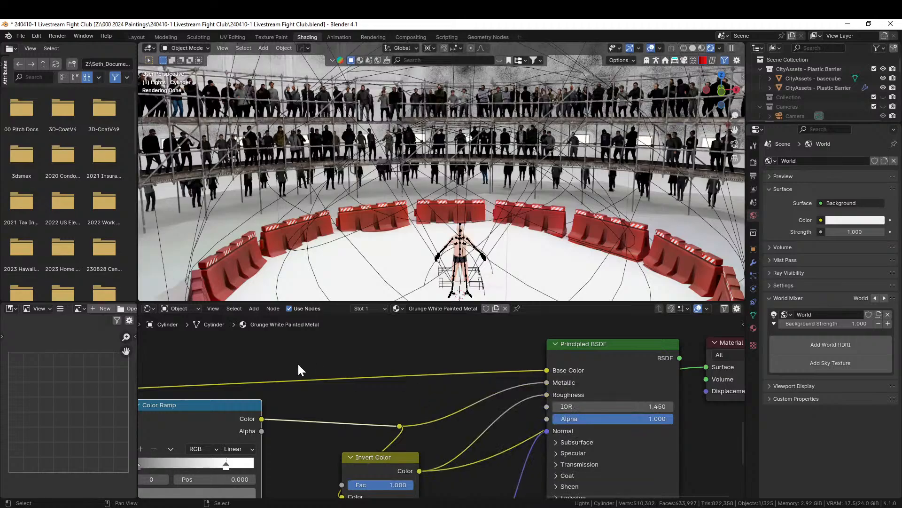
Preview the Color Ramp's output on the wall and move its white stop to position 1.000
{"action": "left_click", "coordinate": [197, 402], "text": "ctrl+shift"}
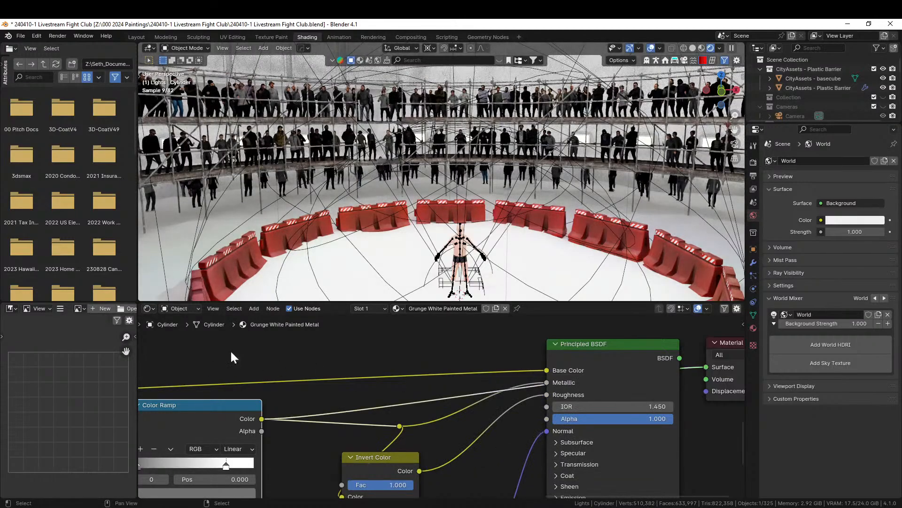
{"action": "scroll", "coordinate": [426, 214], "scroll_direction": "down", "scroll_amount": 6}
{"action": "middle_click_drag", "start_coordinate": [427, 214], "coordinate": [444, 219]}
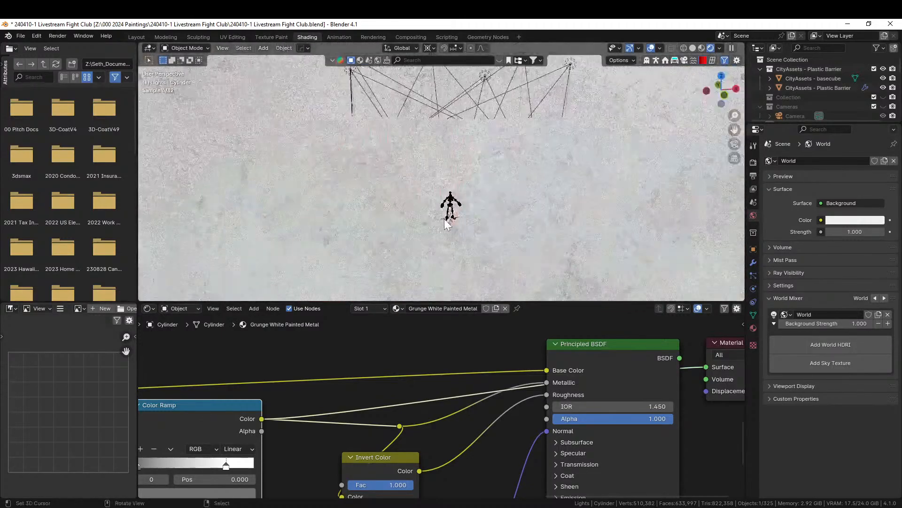
{"action": "scroll", "coordinate": [444, 218], "scroll_direction": "down", "scroll_amount": 5}
{"action": "middle_click_drag", "start_coordinate": [305, 456], "coordinate": [387, 444]}
{"action": "left_click_drag", "start_coordinate": [219, 450], "coordinate": [357, 450]}
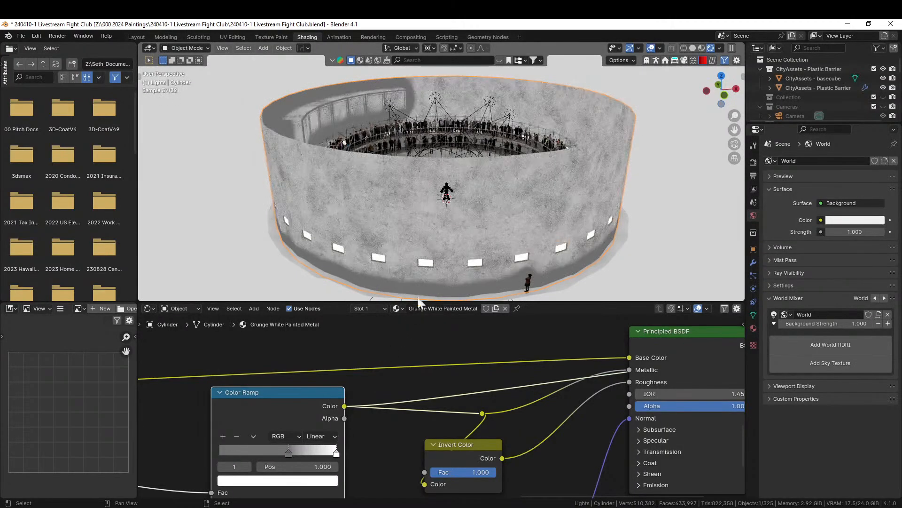
Restore the Principled BSDF as the wall material's surface output and check the shaded wall
{"action": "scroll", "coordinate": [481, 231], "scroll_direction": "up", "scroll_amount": 4}
{"action": "middle_click_drag", "start_coordinate": [646, 331], "coordinate": [523, 368]}
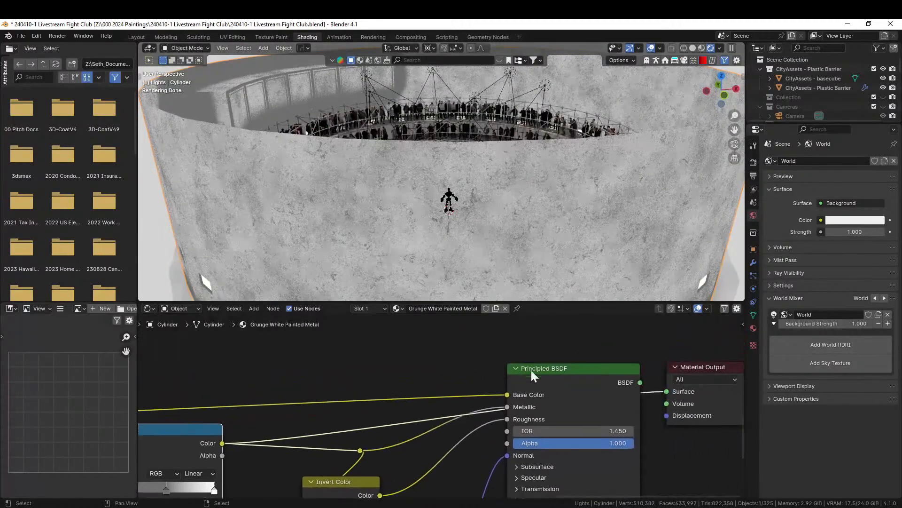
{"action": "scroll", "coordinate": [509, 261], "scroll_direction": "down", "scroll_amount": 5}
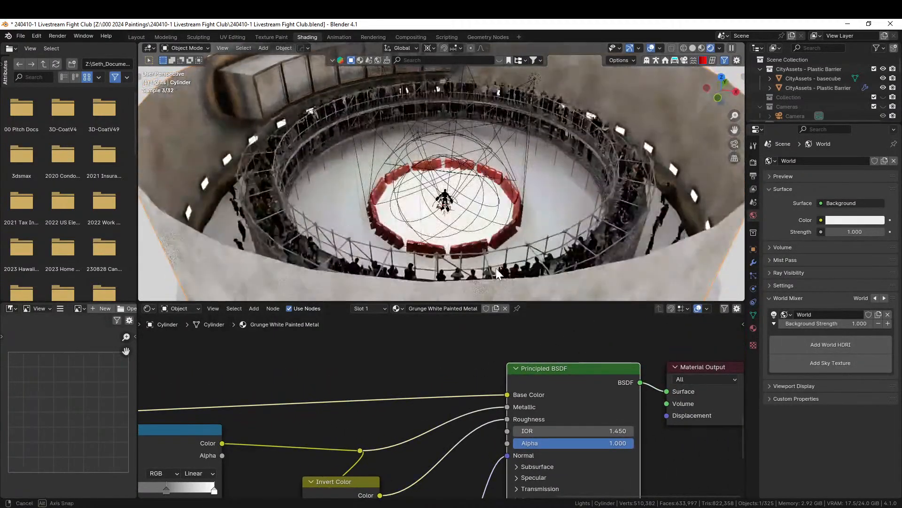
Darken the wall material's RGB node color slightly, judging the wall from inside the arena
{"action": "scroll", "coordinate": [489, 250], "scroll_direction": "up", "scroll_amount": 8}
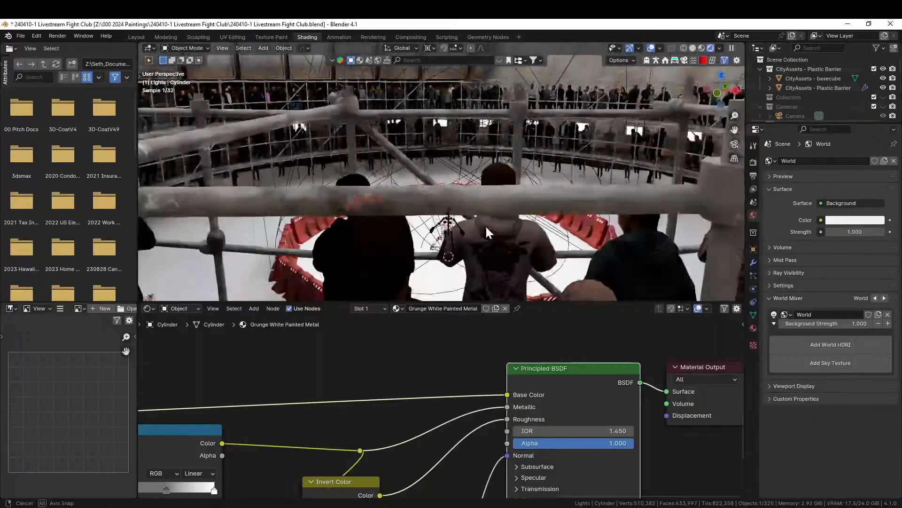
{"action": "middle_click_drag", "start_coordinate": [486, 225], "coordinate": [555, 200]}
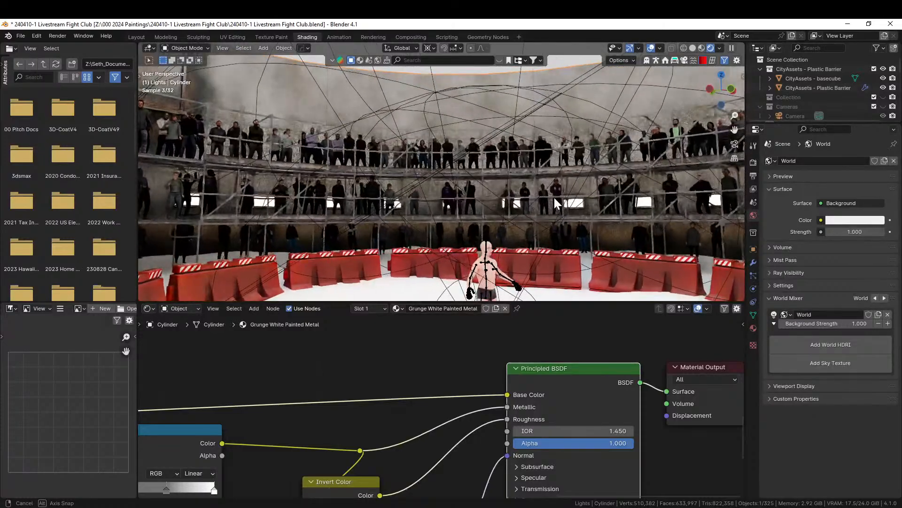
{"action": "middle_click_drag", "start_coordinate": [393, 411], "coordinate": [663, 414]}
{"action": "left_click_drag", "start_coordinate": [446, 346], "coordinate": [446, 353]}
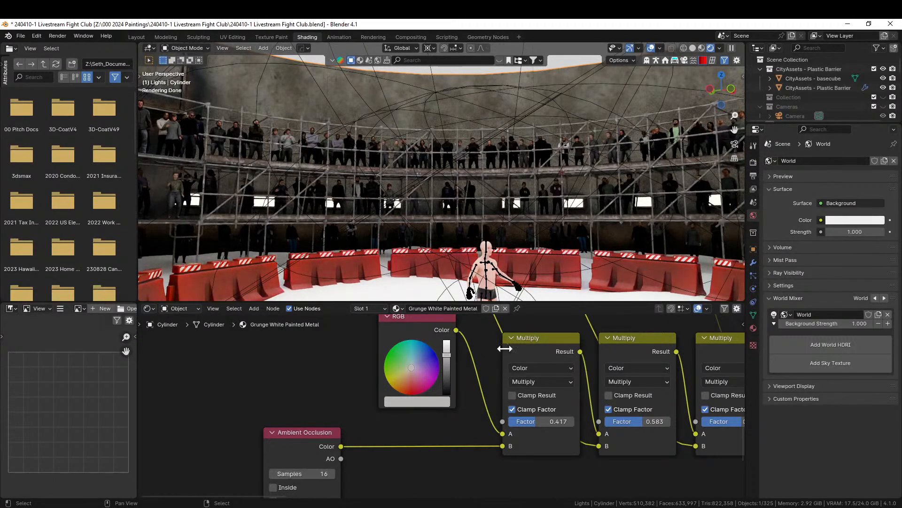
In the Layout workspace, duplicate the asset browser into its own window, close its docked area and widen the 3D viewport
{"action": "left_click", "coordinate": [136, 37]}
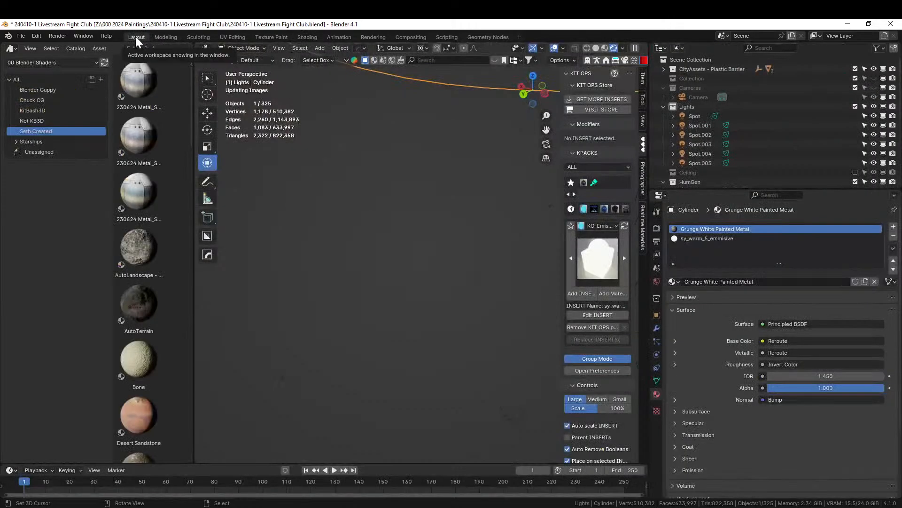
{"action": "right_click", "coordinate": [85, 48]}
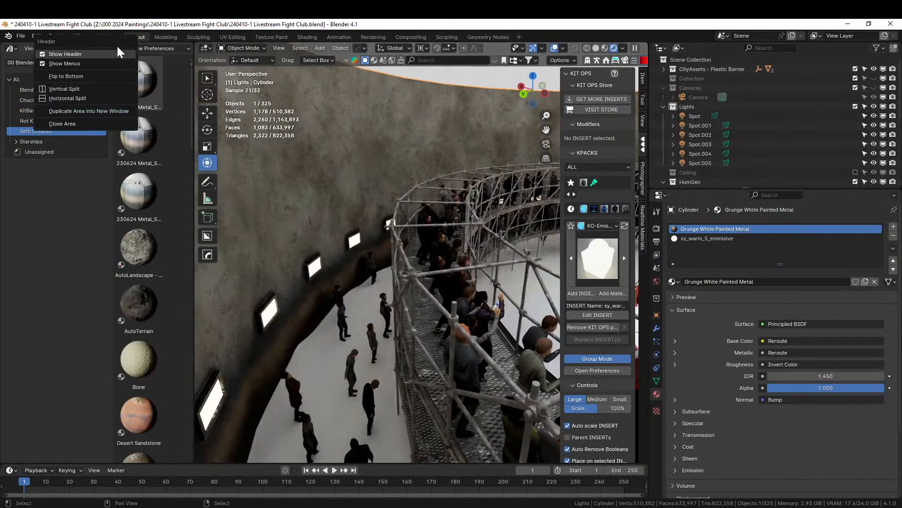
{"action": "left_click", "coordinate": [99, 111]}
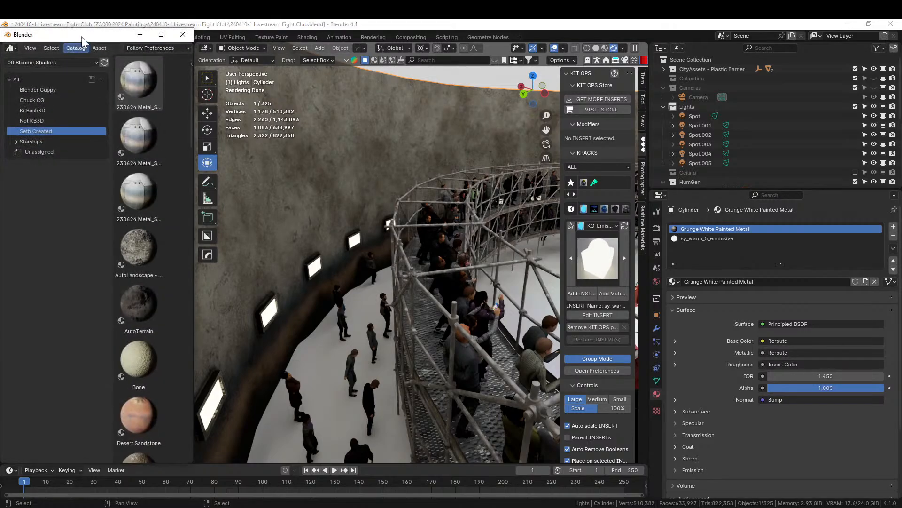
{"action": "left_click_drag", "start_coordinate": [82, 37], "coordinate": [594, 0]}
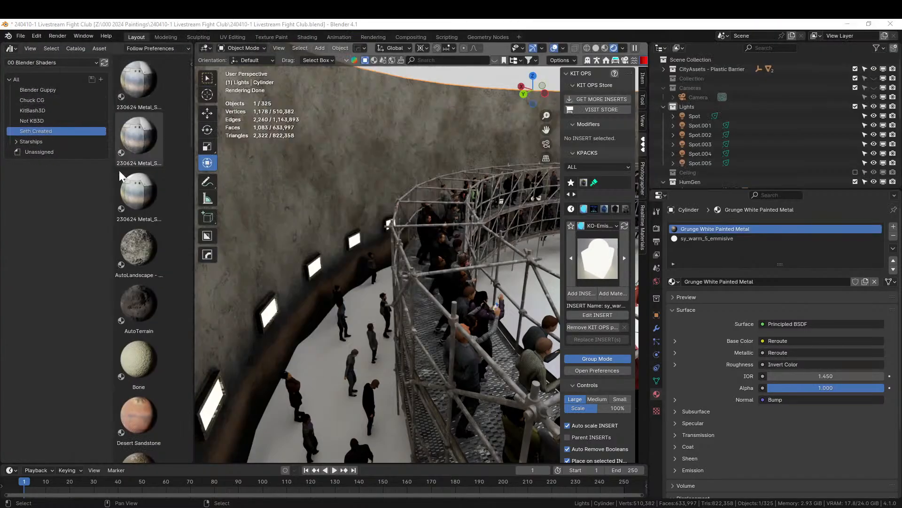
{"action": "right_click", "coordinate": [118, 49]}
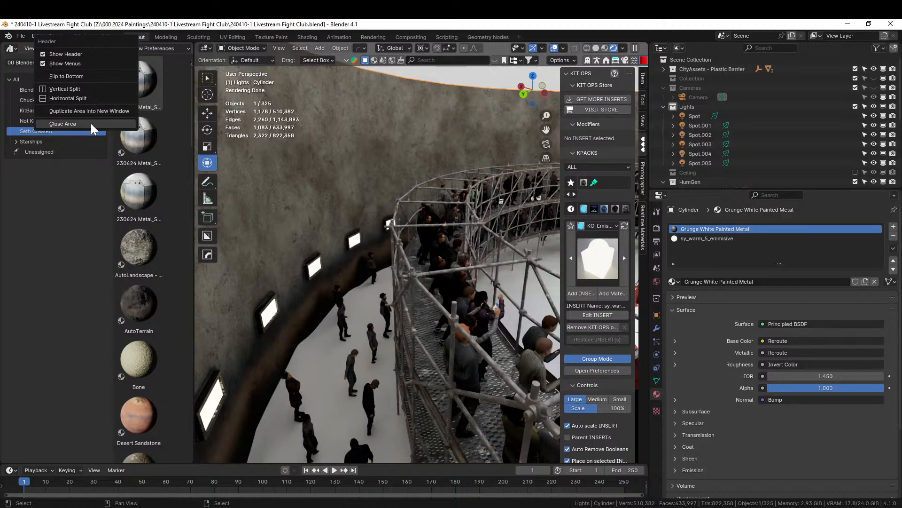
{"action": "left_click", "coordinate": [91, 123]}
{"action": "middle_click_drag", "start_coordinate": [393, 247], "coordinate": [571, 254], "text": "shift"}
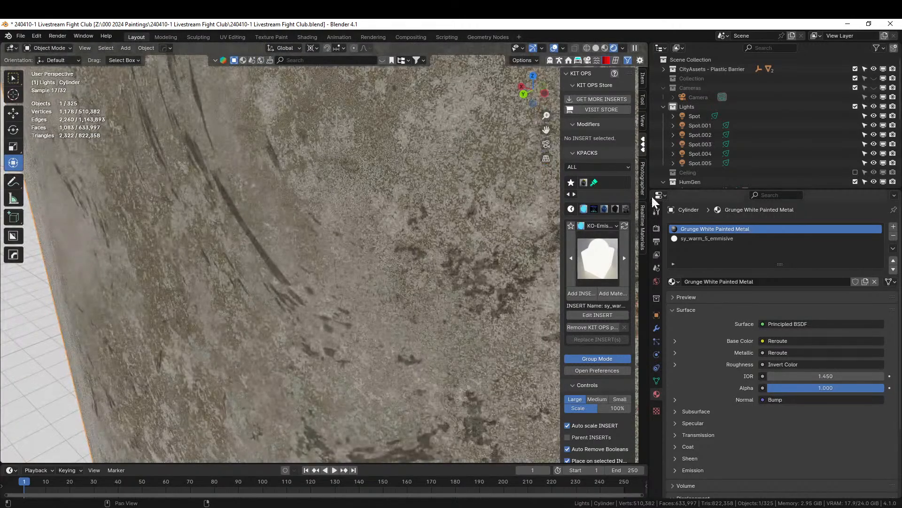
{"action": "left_click_drag", "start_coordinate": [648, 182], "coordinate": [767, 184]}
Enable the Ceiling collection and assign the Grunge White Painted Metal material to its Cylinder.001 object
{"action": "scroll", "coordinate": [499, 250], "scroll_direction": "down", "scroll_amount": 8}
{"action": "middle_click_drag", "start_coordinate": [499, 249], "coordinate": [474, 252]}
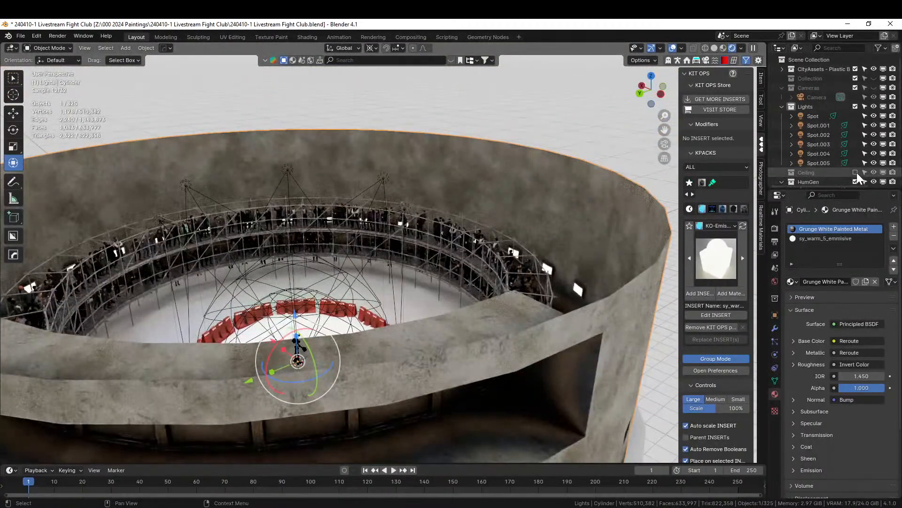
{"action": "left_click", "coordinate": [855, 173]}
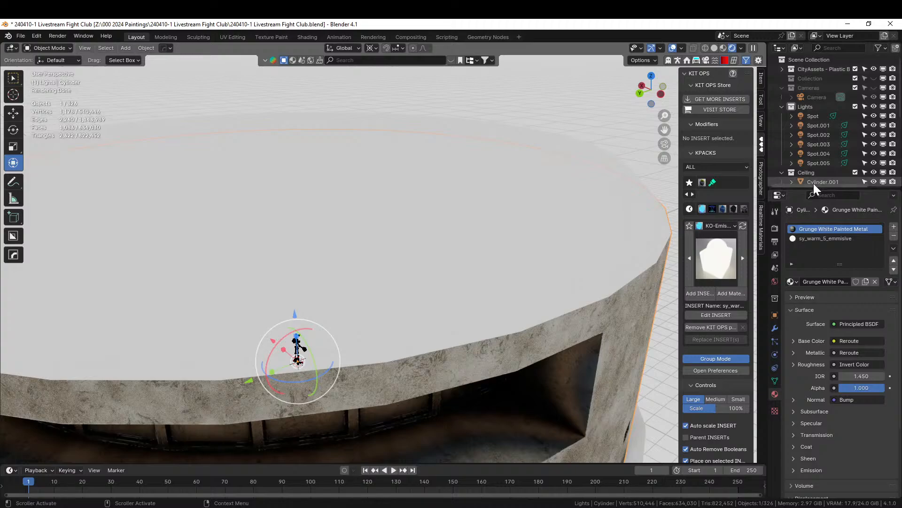
{"action": "left_click", "coordinate": [820, 182]}
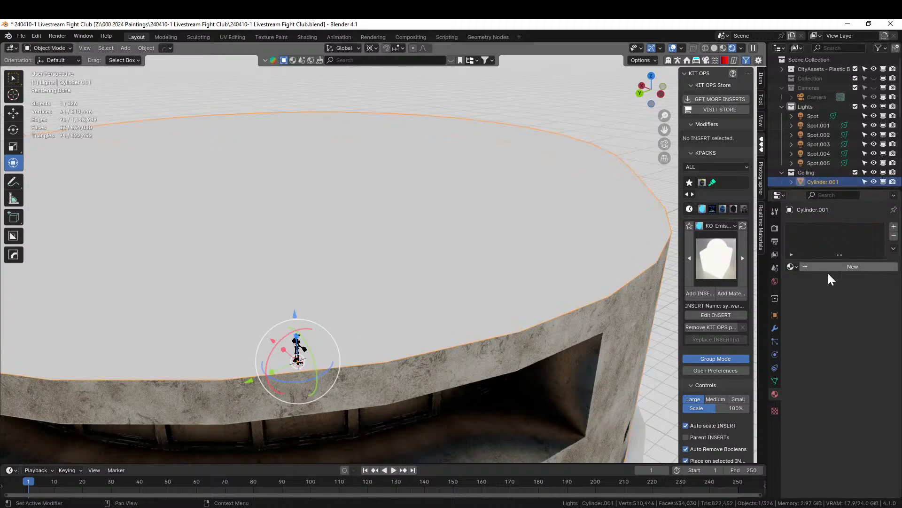
{"action": "left_click", "coordinate": [792, 266]}
{"action": "type", "text": "grunge"}
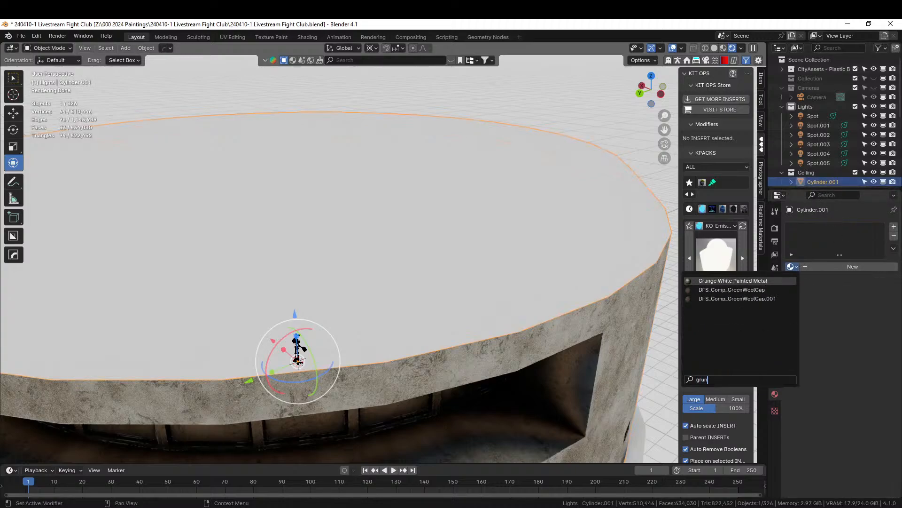
{"action": "key", "text": "Return"}
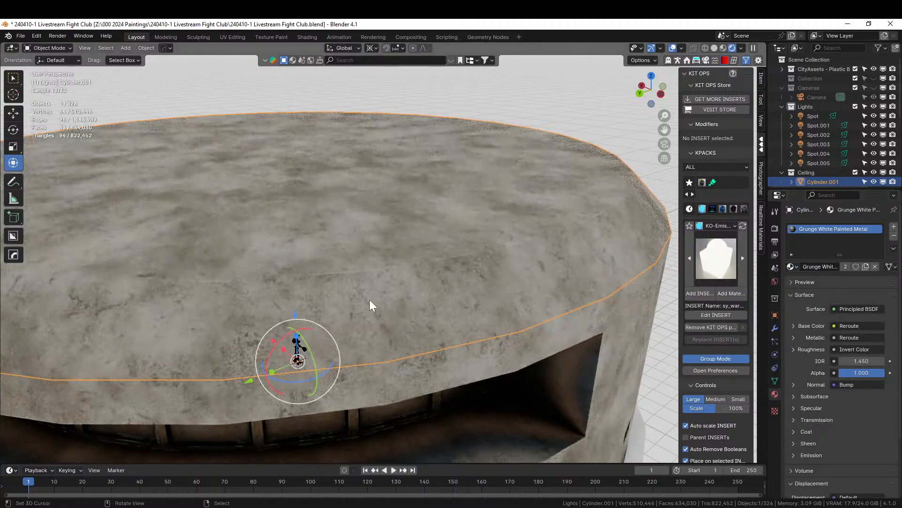
Inspect the rendered lighting inside the roofed arena, from beneath the scaffolding and near the fighter
{"action": "scroll", "coordinate": [369, 300], "scroll_direction": "down", "scroll_amount": 3}
{"action": "middle_click_drag", "start_coordinate": [369, 299], "coordinate": [476, 328]}
{"action": "scroll", "coordinate": [368, 282], "scroll_direction": "up", "scroll_amount": 7}
{"action": "scroll", "coordinate": [477, 327], "scroll_direction": "down", "scroll_amount": 3}
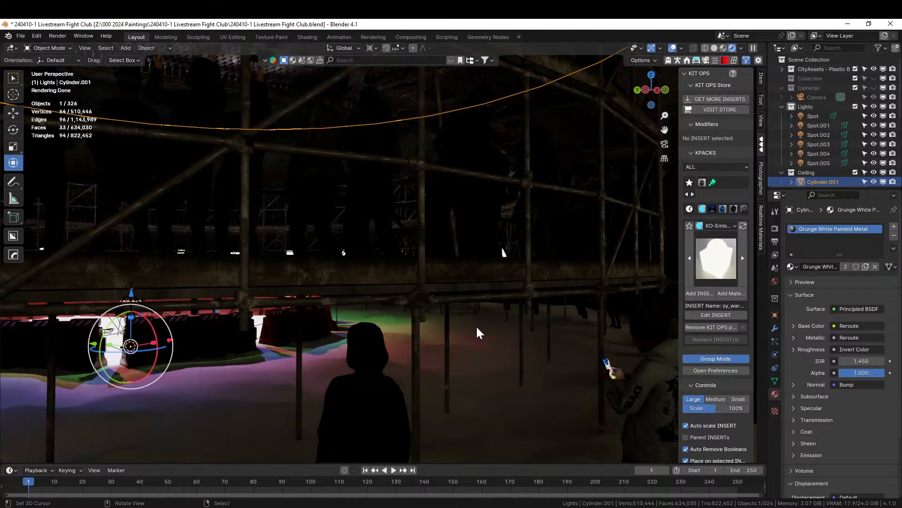
{"action": "middle_click_drag", "start_coordinate": [442, 323], "coordinate": [421, 339]}
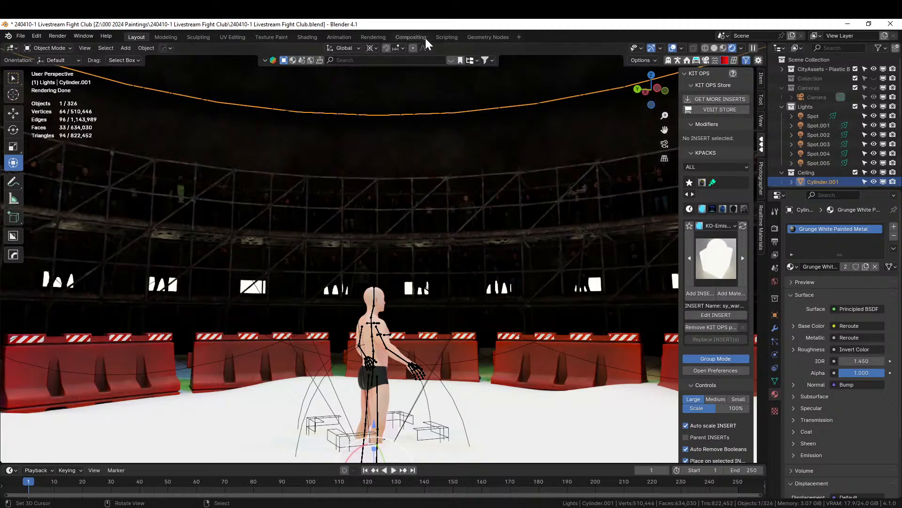
Display the scene with solid shading, isolate the ceiling in local view and open its mesh for editing
{"action": "key", "text": "z"}
{"action": "key", "text": "6"}
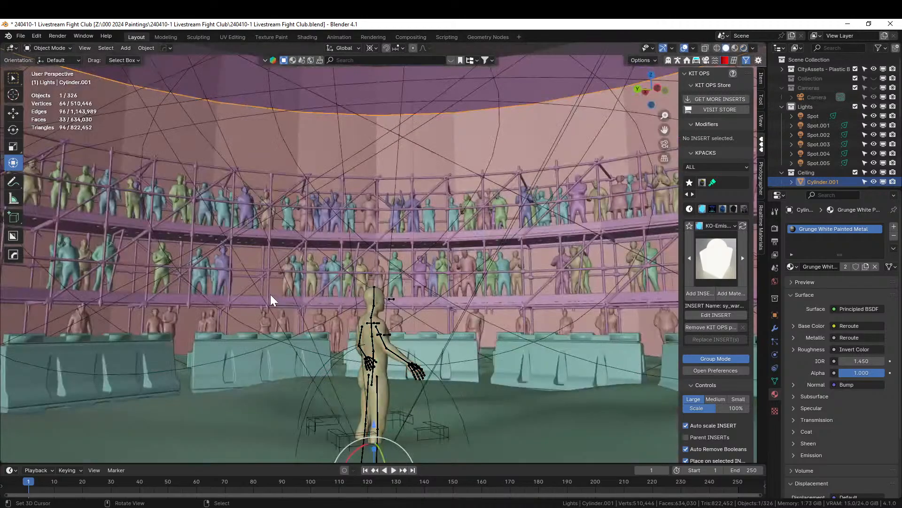
{"action": "middle_click_drag", "start_coordinate": [464, 204], "coordinate": [454, 452]}
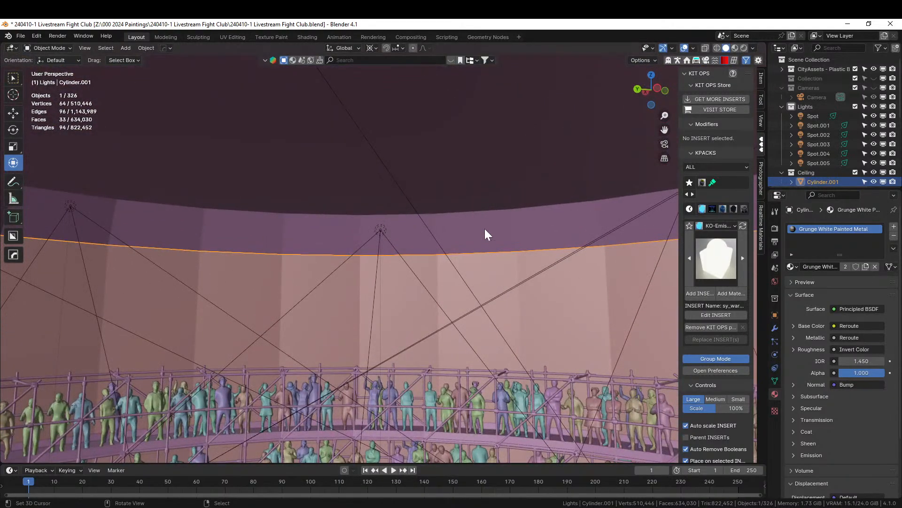
{"action": "key", "text": "KP_Divide"}
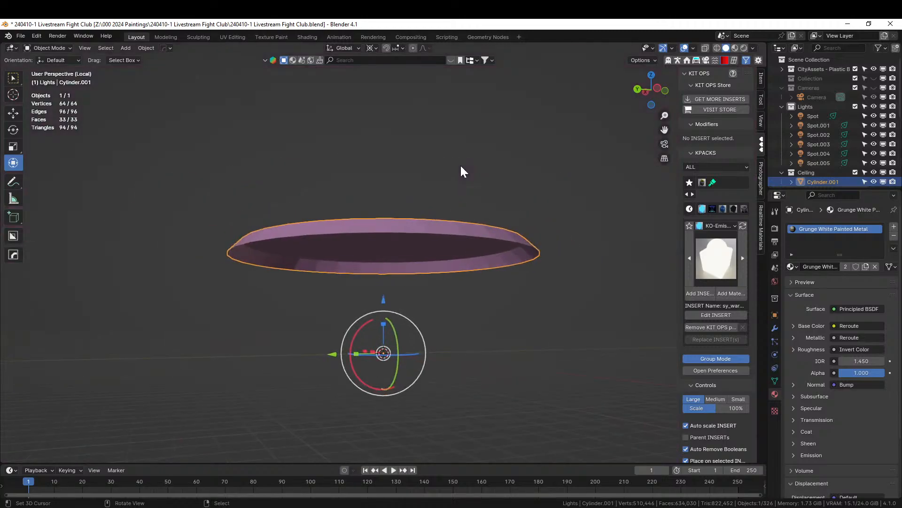
{"action": "key", "text": "Tab"}
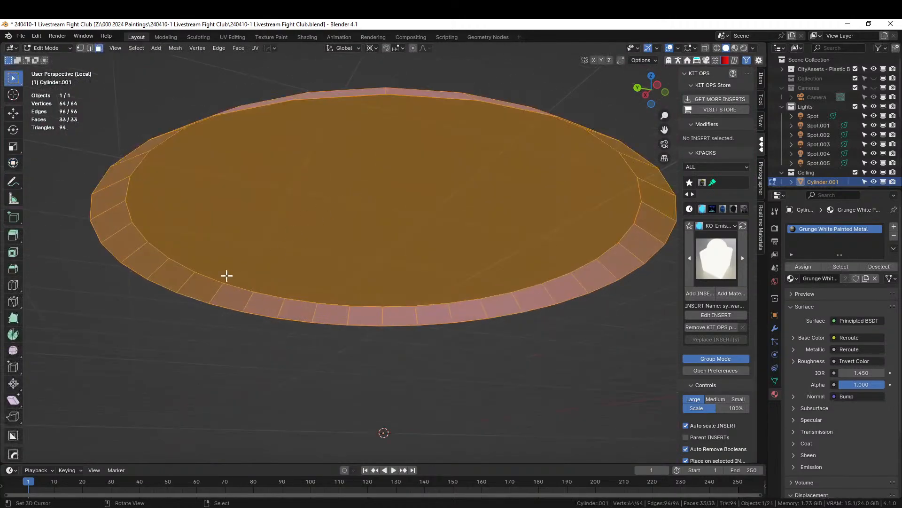
Select the ceiling's ring of rim faces and reduce it to every other face using Checker Deselect with 1 deselected
{"action": "left_click", "coordinate": [203, 277]}
{"action": "left_click", "coordinate": [213, 282], "text": "alt"}
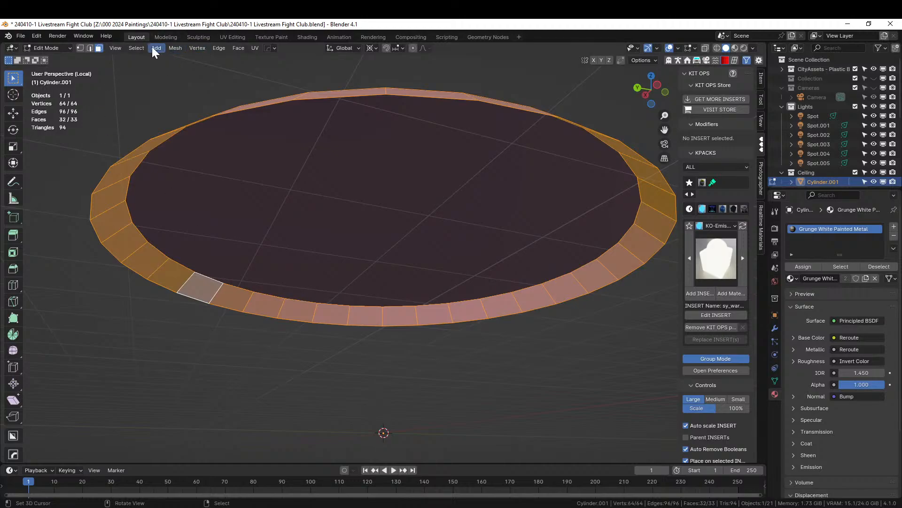
{"action": "left_click", "coordinate": [139, 47]}
{"action": "mouse_move", "coordinate": [181, 195]}
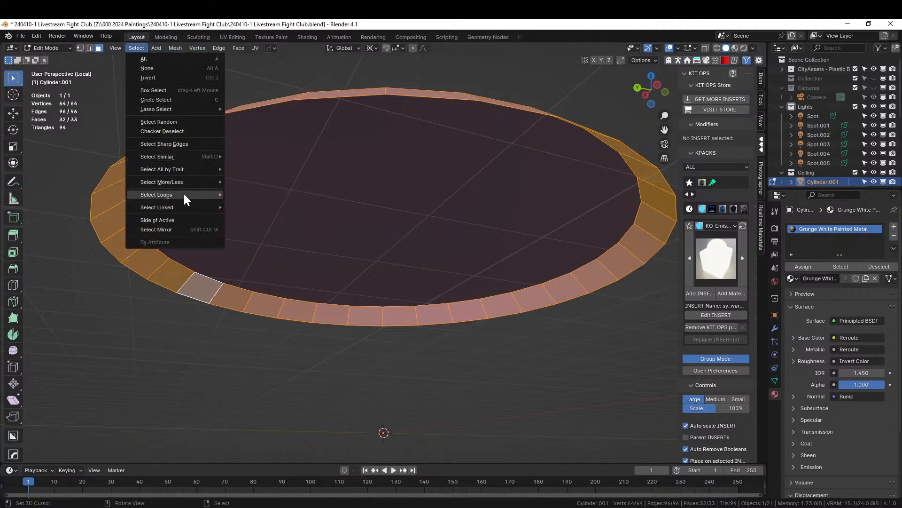
{"action": "left_click", "coordinate": [184, 131]}
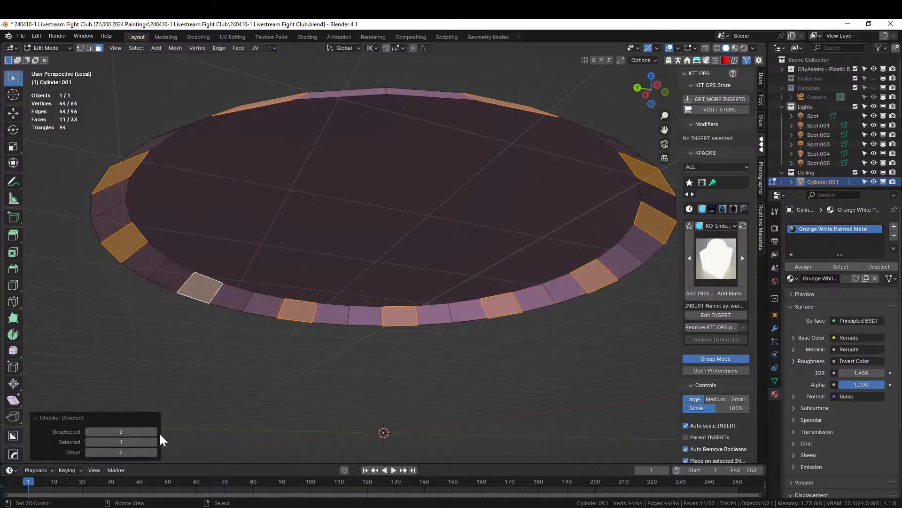
{"action": "left_click", "coordinate": [88, 432]}
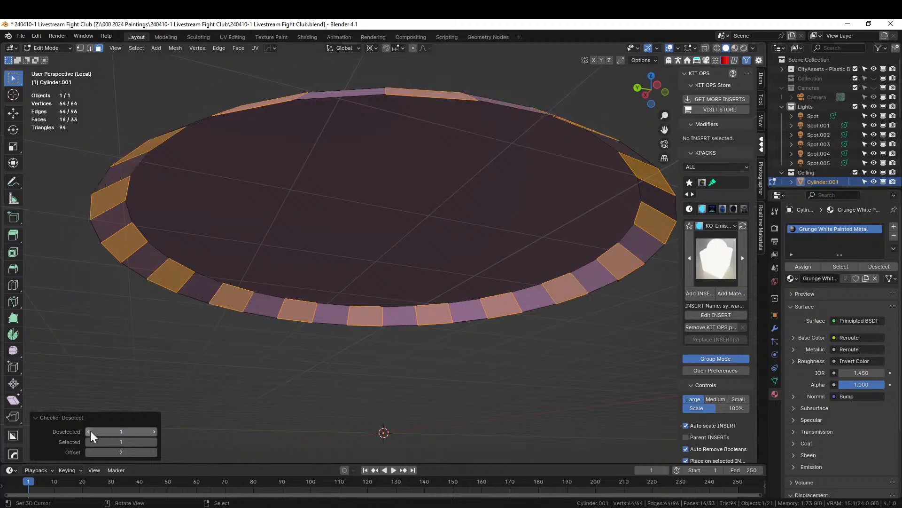
Inset the selected alternating rim faces of the ceiling by about 0.32 m
{"action": "middle_click_drag", "start_coordinate": [336, 380], "coordinate": [364, 379]}
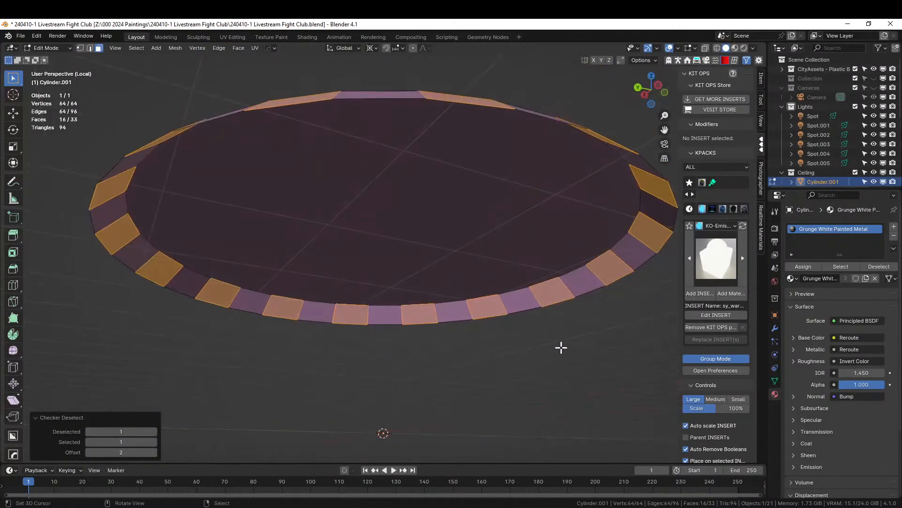
{"action": "key", "text": "i"}
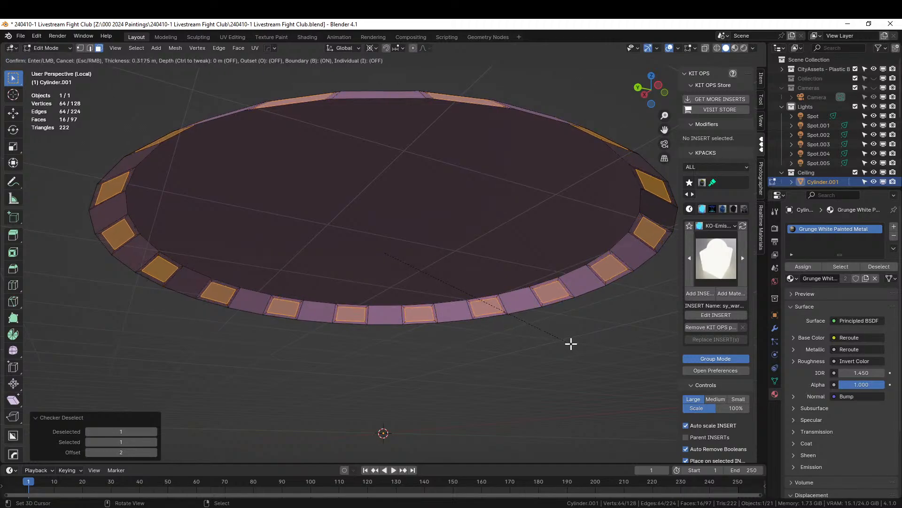
{"action": "left_click", "coordinate": [571, 343]}
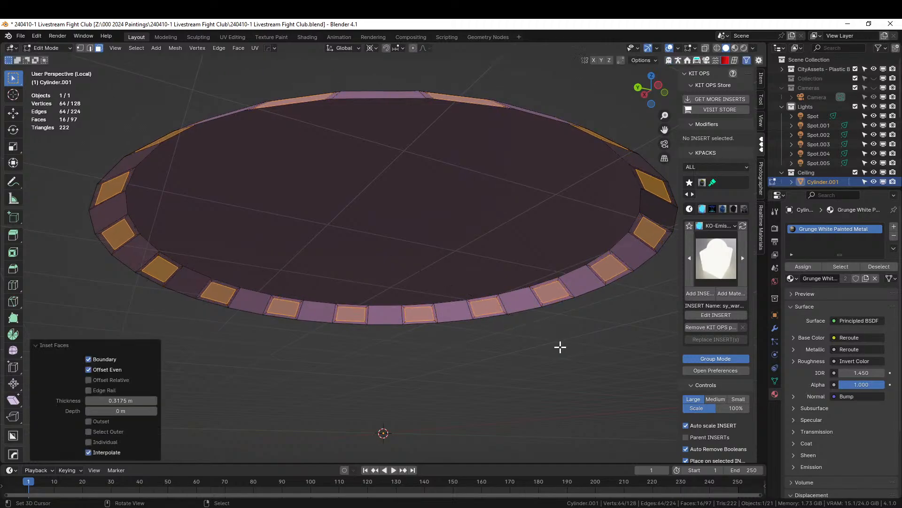
Poke the inset rim faces to add a center vertex to each, and switch to vertex selection
{"action": "middle_click_drag", "start_coordinate": [601, 353], "coordinate": [606, 321]}
{"action": "scroll", "coordinate": [429, 234], "scroll_direction": "up", "scroll_amount": 1}
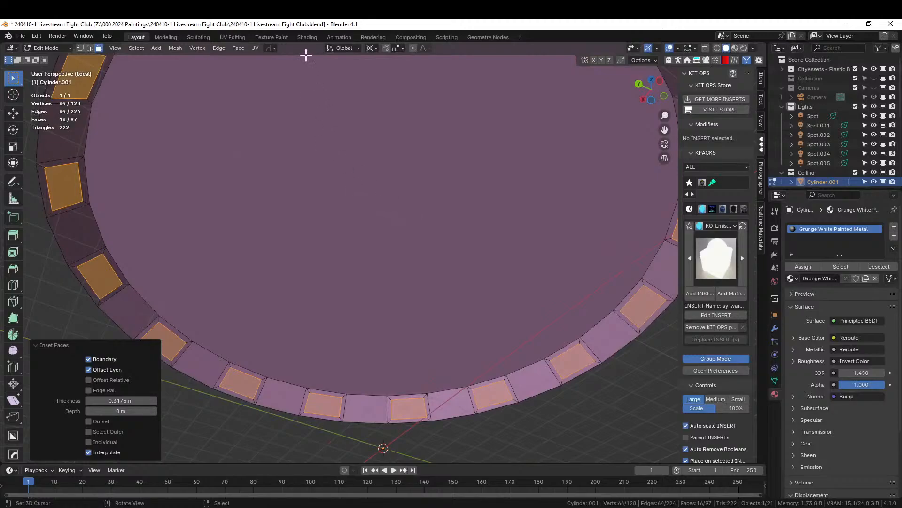
{"action": "left_click", "coordinate": [242, 48]}
{"action": "left_click", "coordinate": [272, 100]}
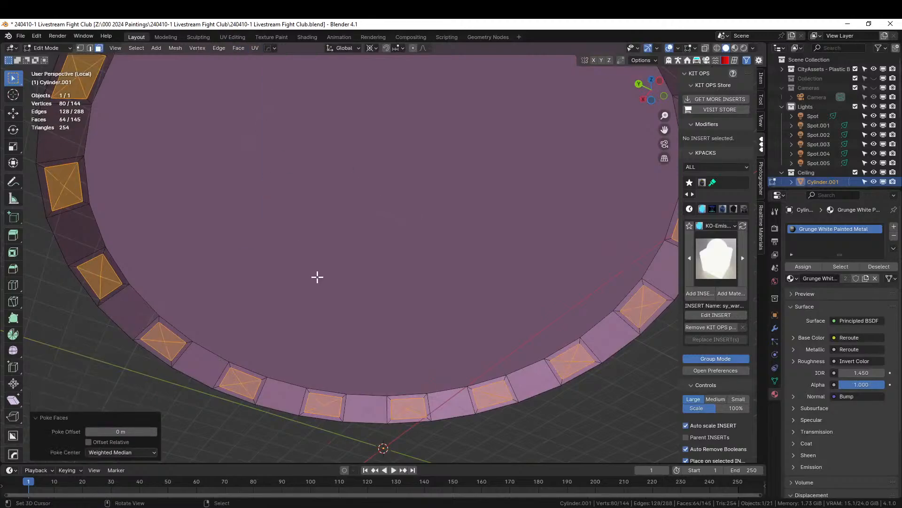
{"action": "key", "text": "1"}
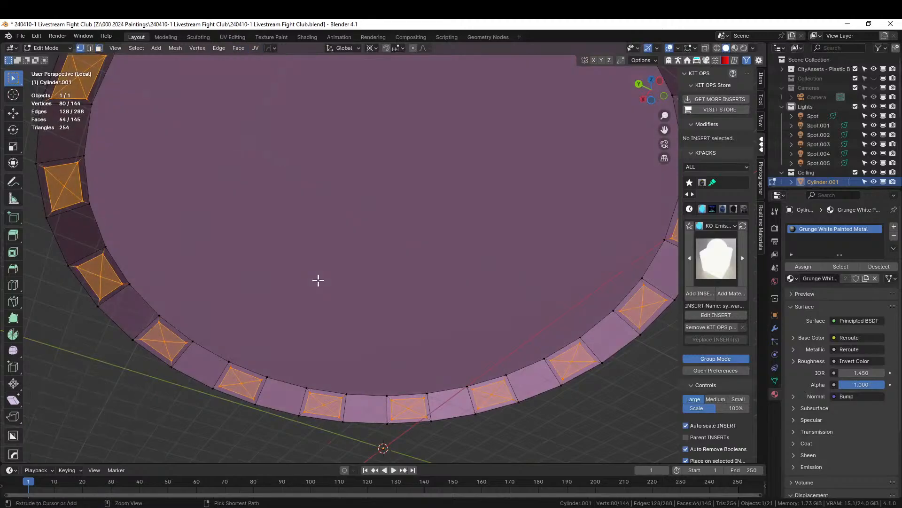
Shrink the selection to the inset faces' center vertices and convert each into a round face using the Circle tool with 4 divisions
{"action": "key", "text": "ctrl+KP_Subtract"}
{"action": "key", "text": "q"}
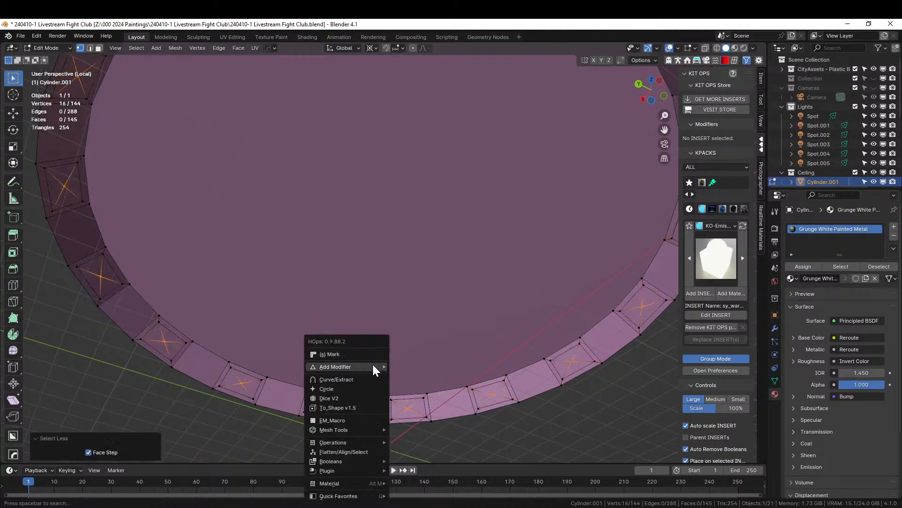
{"action": "left_click", "coordinate": [350, 388]}
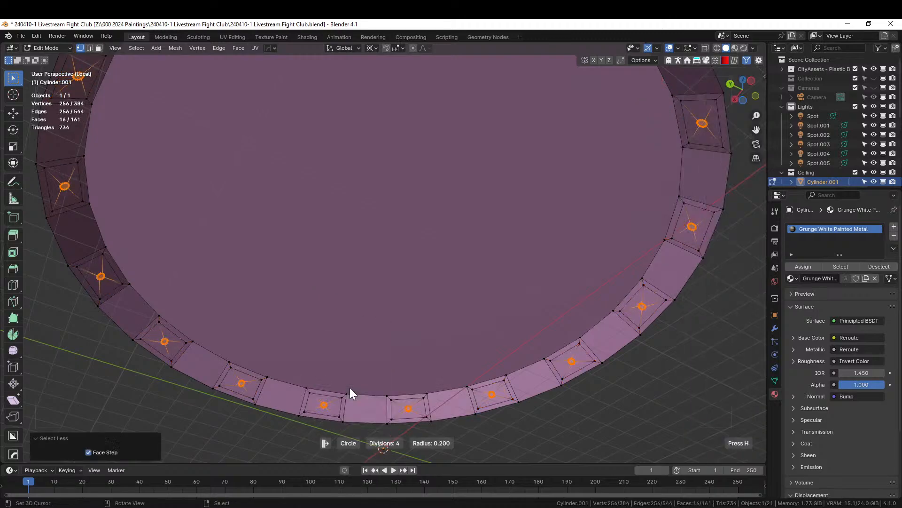
{"action": "left_click", "coordinate": [394, 403]}
Extrude the round rim faces along their normals by about 0.37 m
{"action": "middle_click_drag", "start_coordinate": [435, 378], "coordinate": [385, 379]}
{"action": "key", "text": "3"}
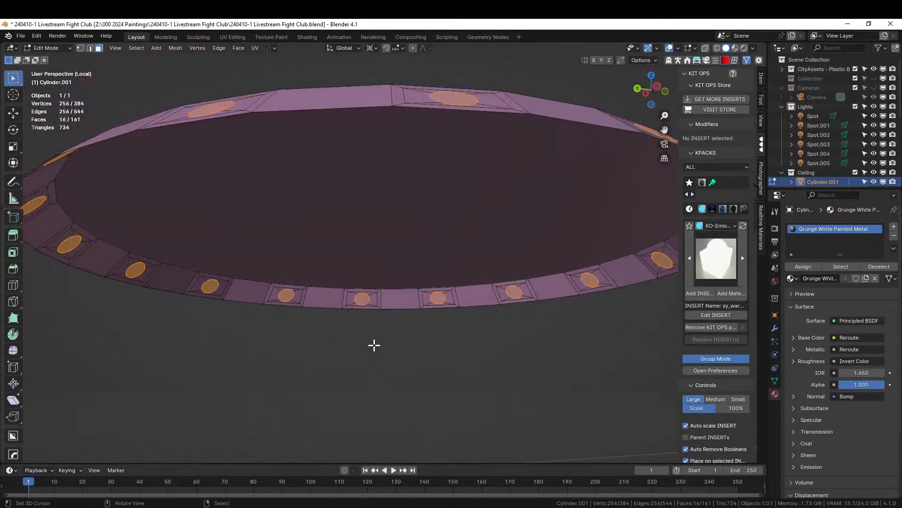
{"action": "key", "text": "alt+e"}
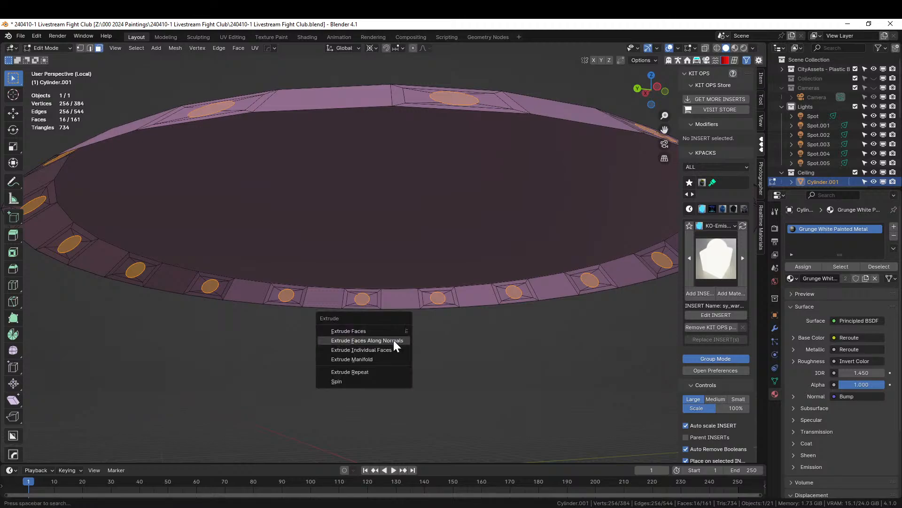
{"action": "left_click", "coordinate": [393, 340]}
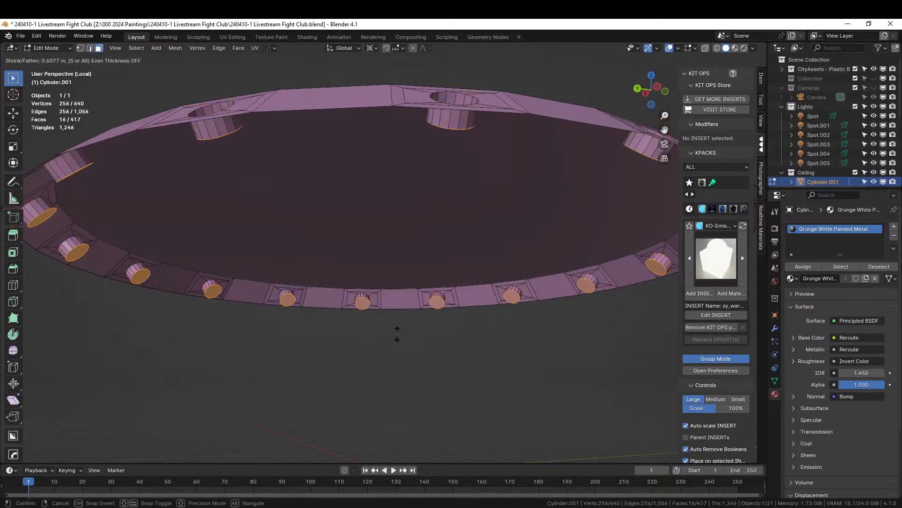
{"action": "left_click", "coordinate": [403, 342]}
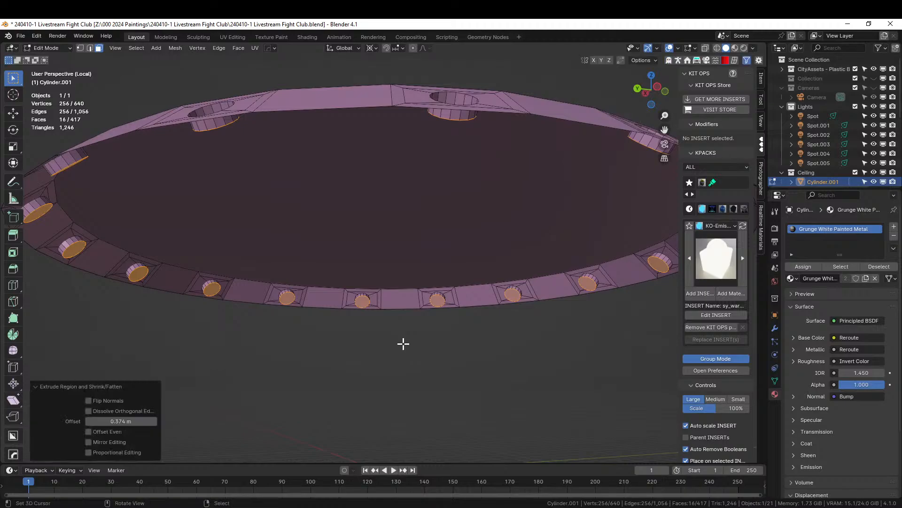
Inset the round end faces by about 0.14 m and extrude them inward along their normals to form recessed light housings
{"action": "scroll", "coordinate": [423, 322], "scroll_direction": "up", "scroll_amount": 2}
{"action": "middle_click_drag", "start_coordinate": [422, 322], "coordinate": [374, 331]}
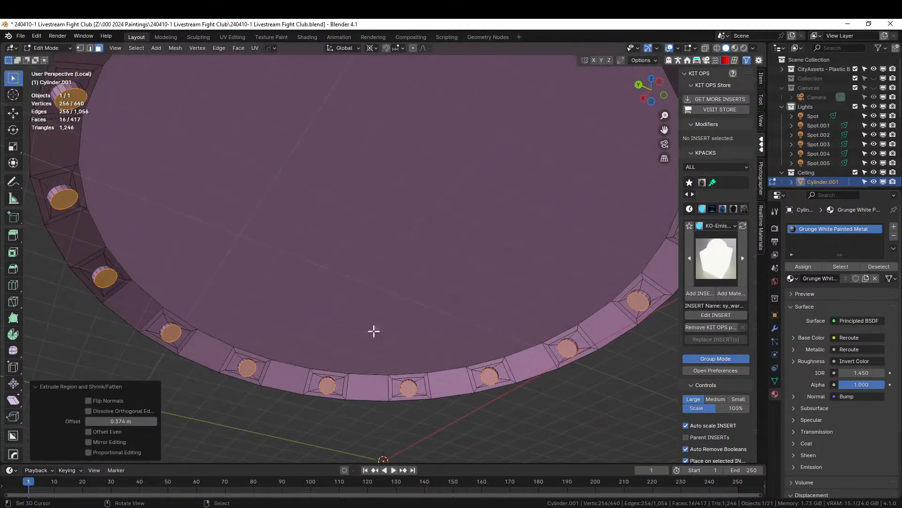
{"action": "key", "text": "i"}
{"action": "left_click", "coordinate": [355, 382]}
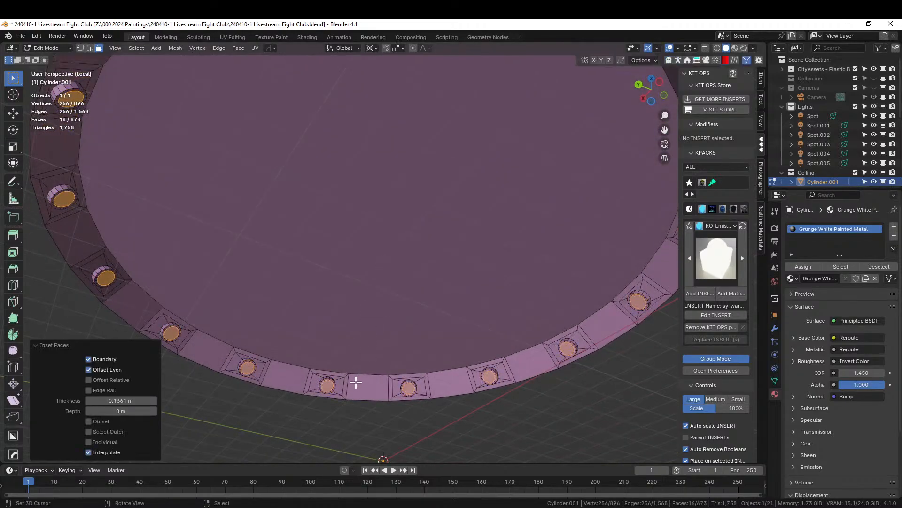
{"action": "key", "text": "alt+e"}
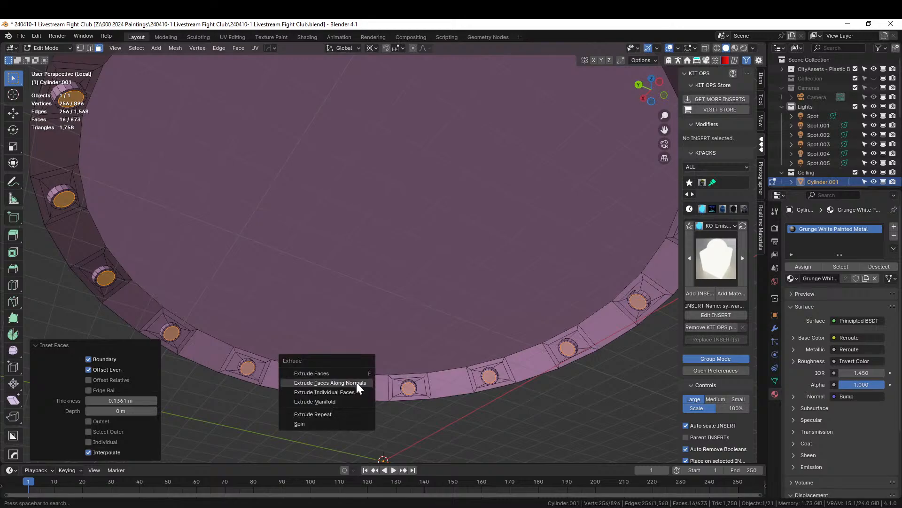
{"action": "left_click", "coordinate": [356, 382]}
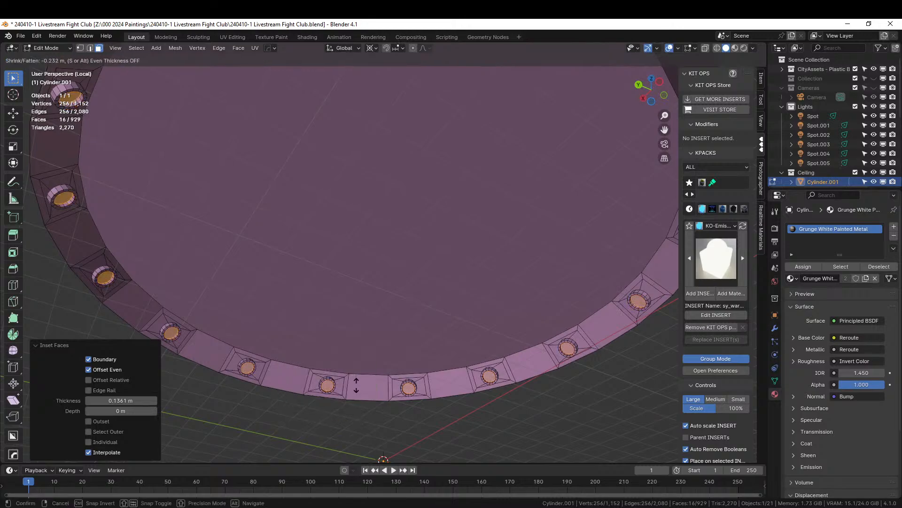
{"action": "left_click", "coordinate": [377, 374]}
Add a second material slot to the ceiling and assign the sy_warm_5_emmisive material to the recessed faces
{"action": "left_click", "coordinate": [894, 227]}
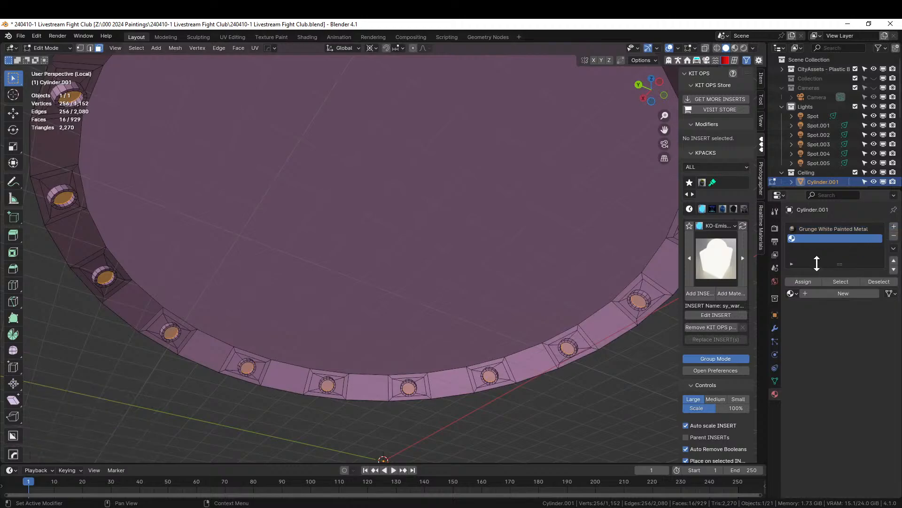
{"action": "left_click", "coordinate": [729, 294]}
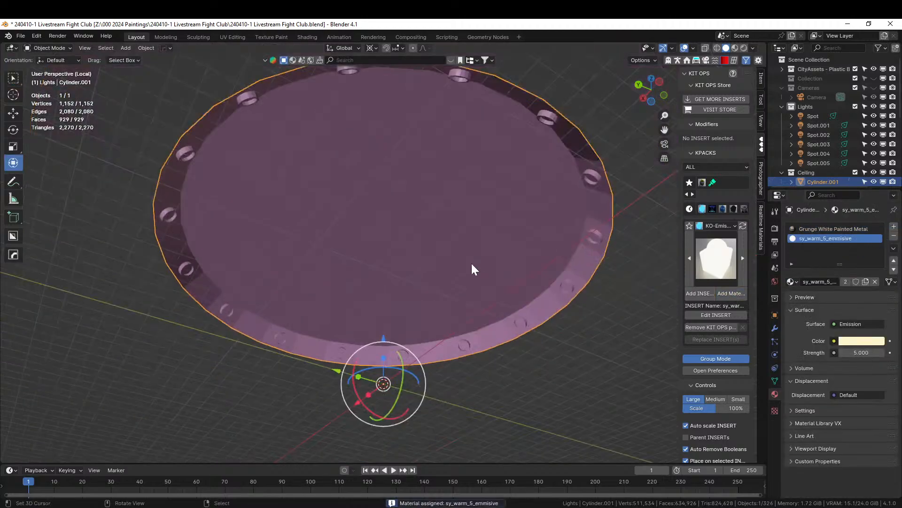
{"action": "middle_click_drag", "start_coordinate": [516, 271], "coordinate": [529, 300]}
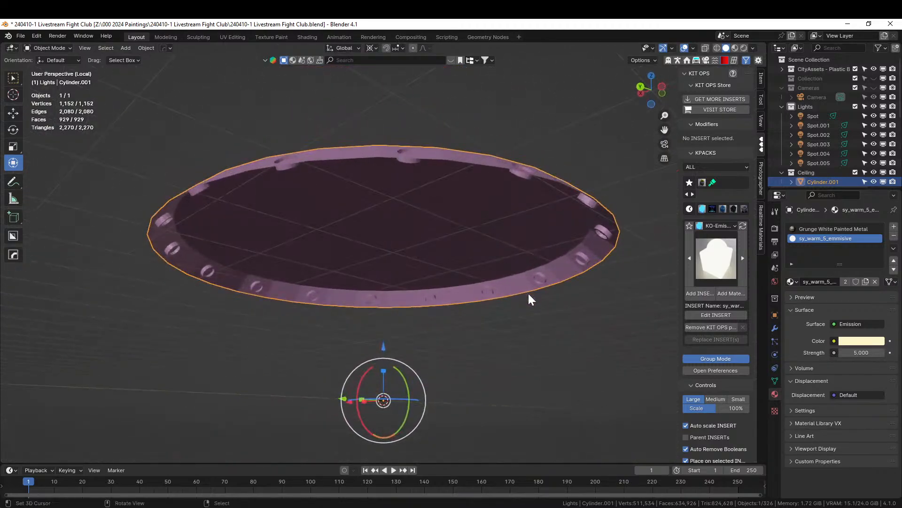
Leave local view and display the whole arena in rendered shading to inspect the new ceiling lights
{"action": "key", "text": "KP_Divide"}
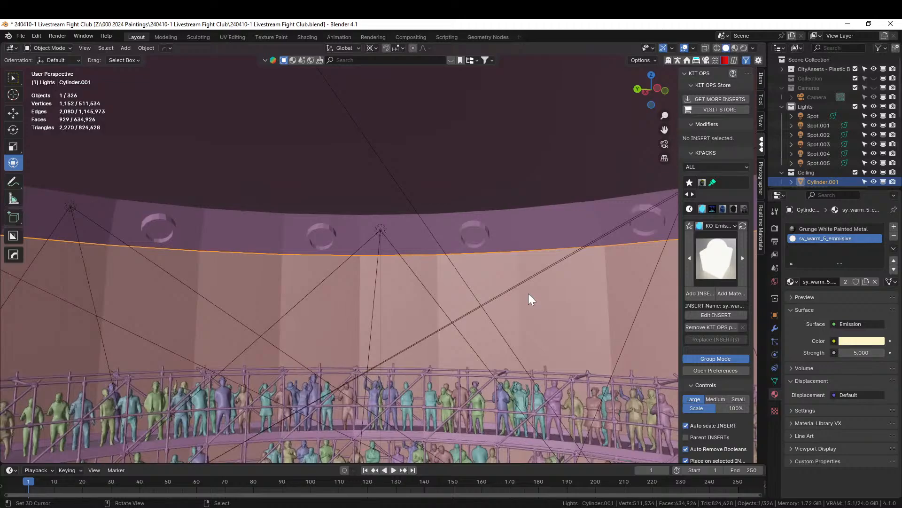
{"action": "key", "text": "z"}
{"action": "key", "text": "8"}
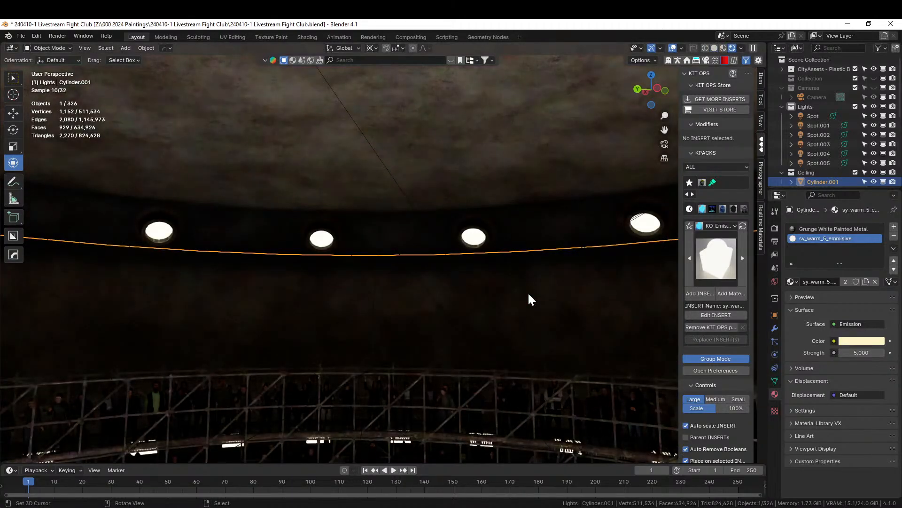
{"action": "middle_click_drag", "start_coordinate": [527, 298], "coordinate": [472, 237]}
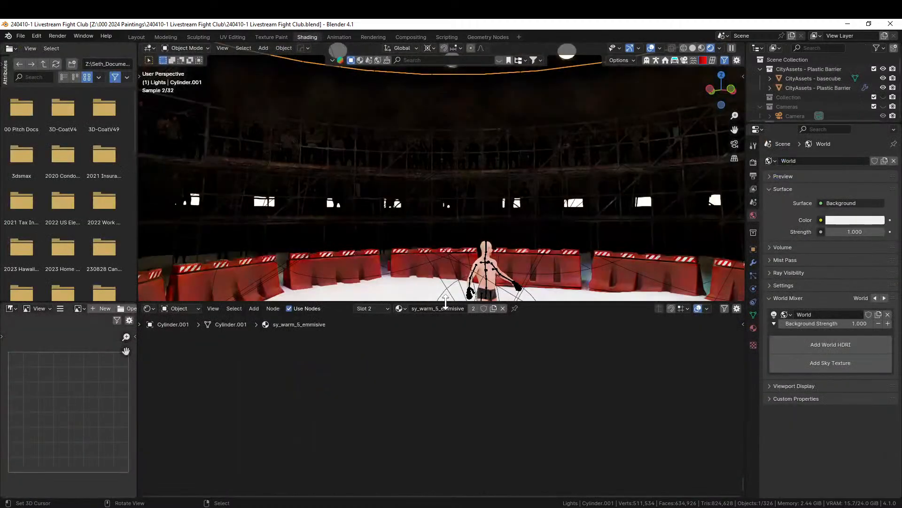
Select the arena ground and give it a material named Sand
{"action": "left_click", "coordinate": [393, 296]}
{"action": "left_click", "coordinate": [449, 310]}
{"action": "left_click", "coordinate": [446, 309]}
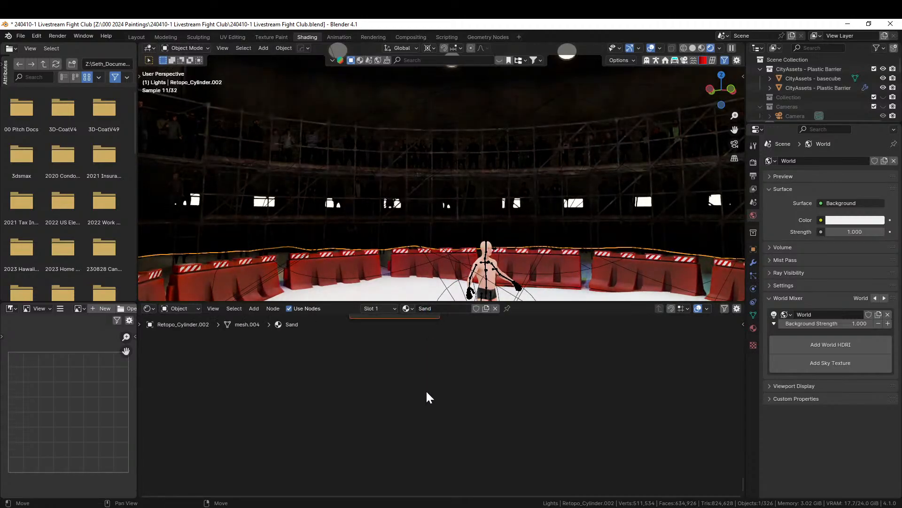
Start Principled Texture Setup on the Sand material's Principled BSDF node and browse to the Sand folder in 00 Textures
{"action": "key", "text": "Home"}
{"action": "left_click", "coordinate": [400, 353]}
{"action": "key", "text": "ctrl+shift+t"}
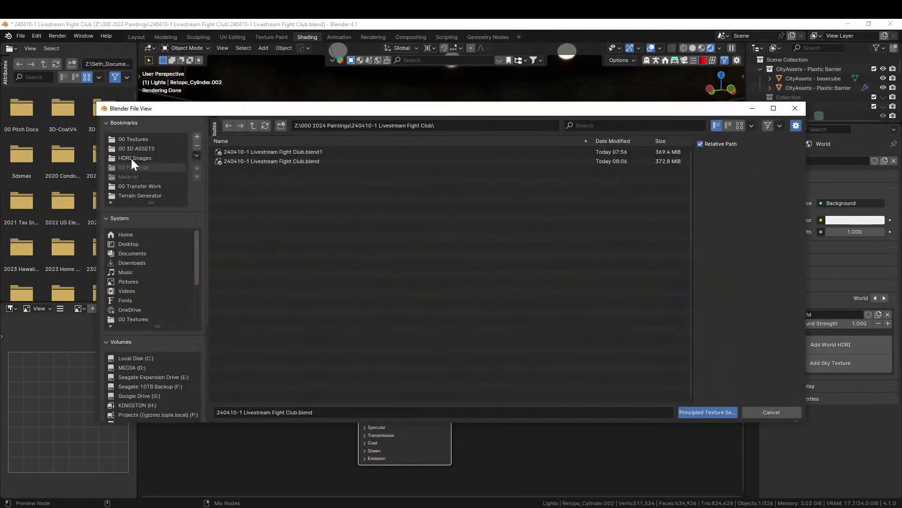
{"action": "left_click", "coordinate": [136, 141]}
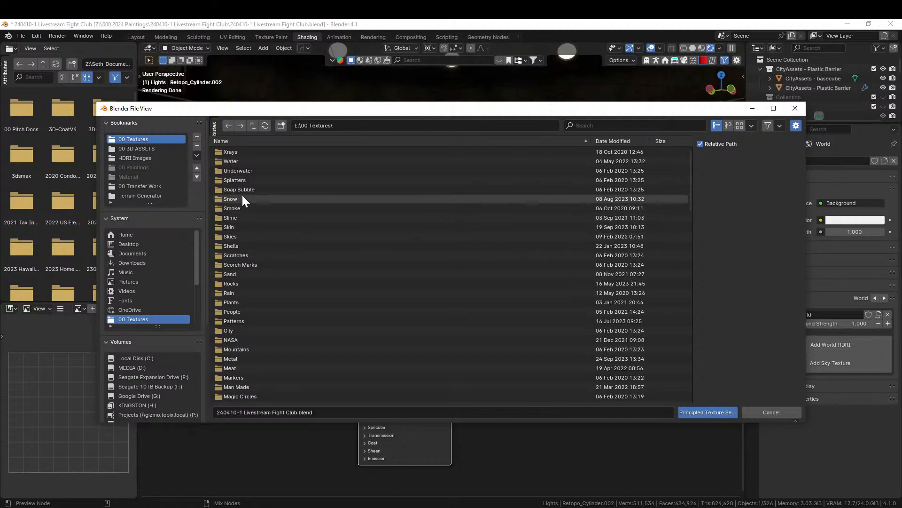
{"action": "left_click", "coordinate": [254, 140]}
{"action": "scroll", "coordinate": [258, 303], "scroll_direction": "down", "scroll_amount": 8}
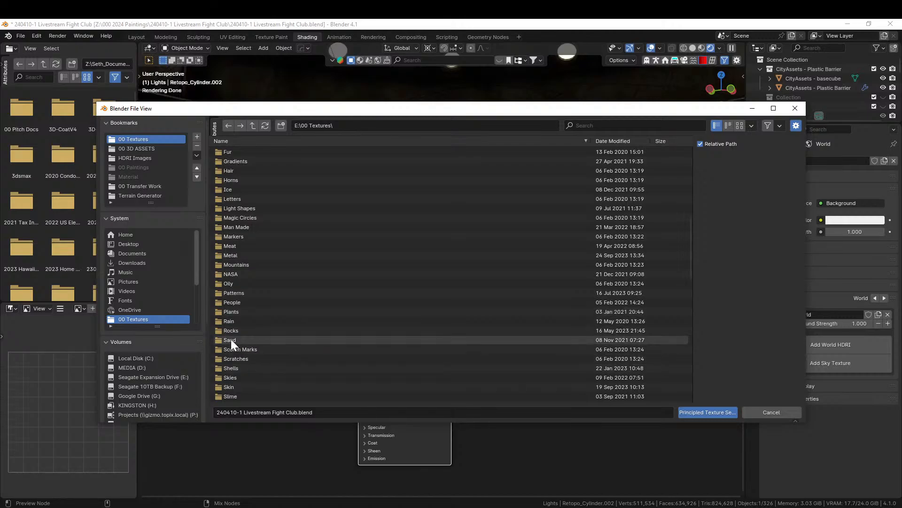
{"action": "left_click", "coordinate": [230, 339]}
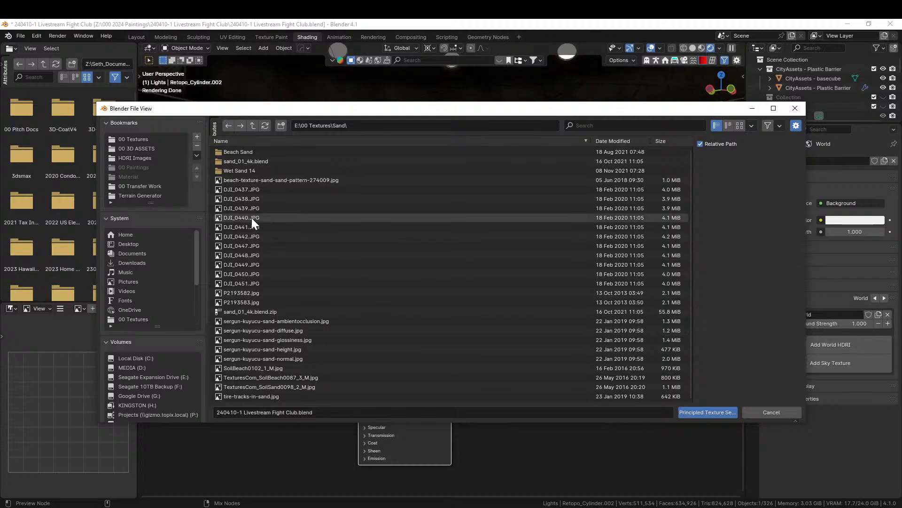
Load the sand_01 diffuse, displacement, normal and roughness 4k maps from the textures folder of sand_01_4k.blend into the Sand material
{"action": "left_click", "coordinate": [249, 162]}
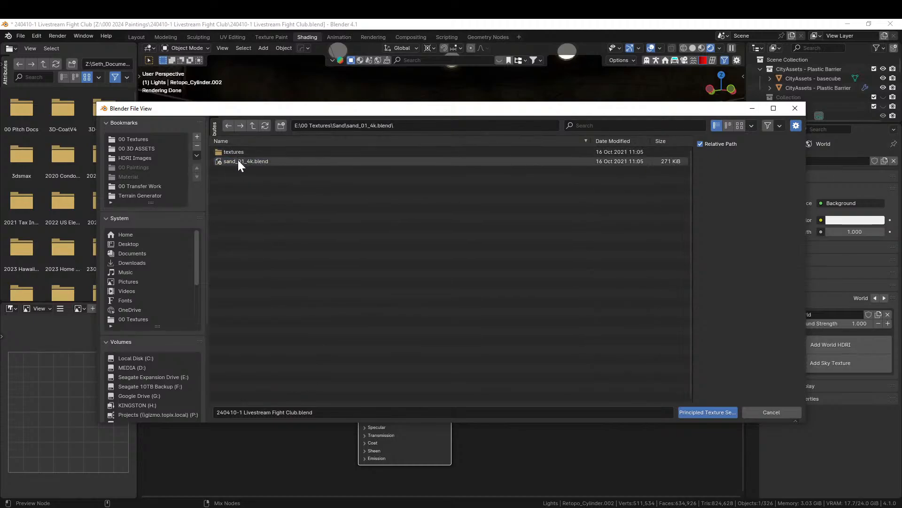
{"action": "left_click", "coordinate": [238, 150]}
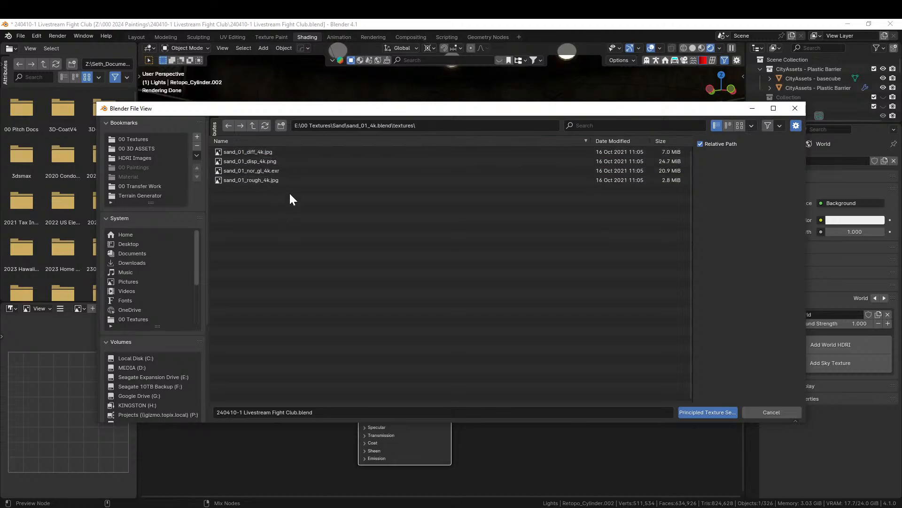
{"action": "left_click", "coordinate": [258, 151]}
{"action": "left_click_drag", "start_coordinate": [295, 204], "coordinate": [247, 157]}
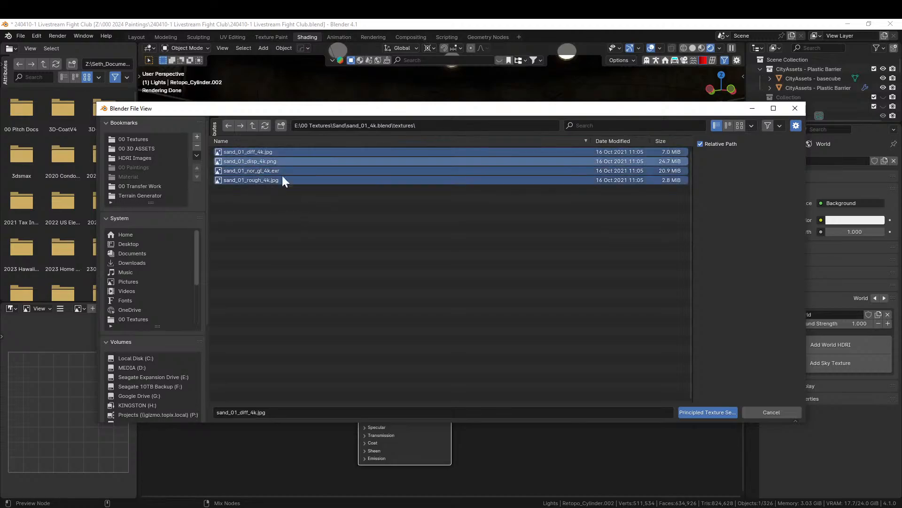
{"action": "left_click", "coordinate": [698, 411]}
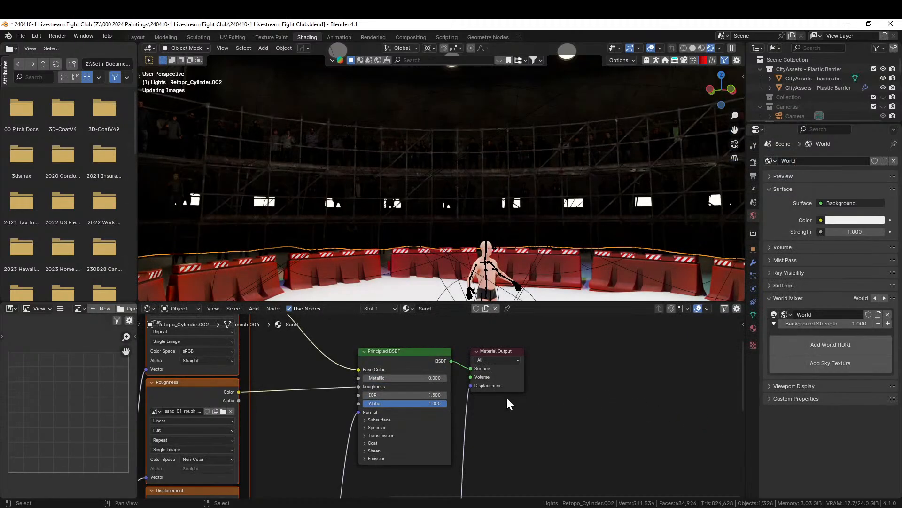
{"action": "middle_click_drag", "start_coordinate": [504, 399], "coordinate": [614, 348]}
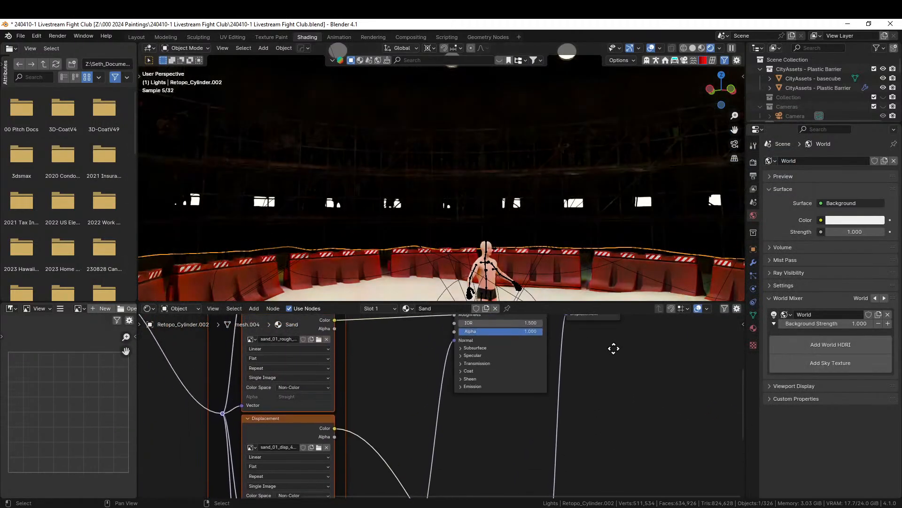
Unwrap the entire ground mesh with Cube Projection and check the sand texture around the fighter
{"action": "middle_click_drag", "start_coordinate": [512, 178], "coordinate": [406, 273]}
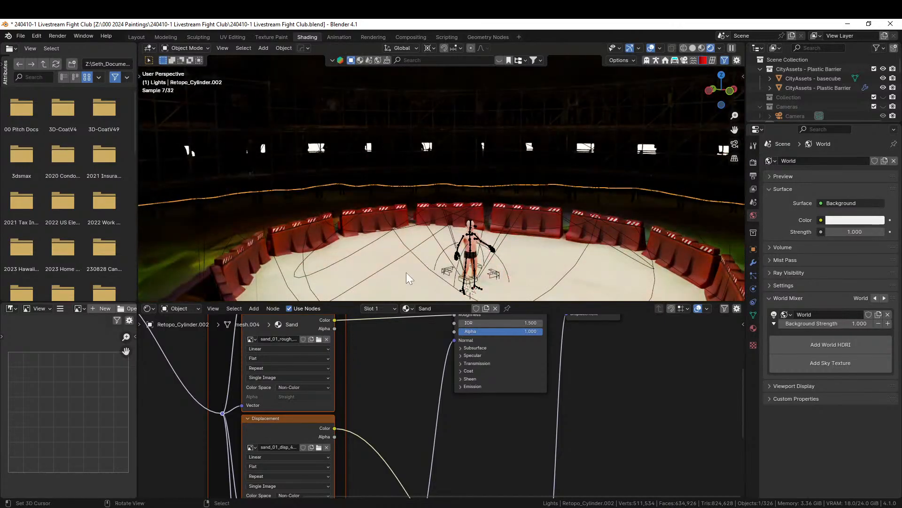
{"action": "key", "text": "Tab"}
{"action": "key", "text": "u"}
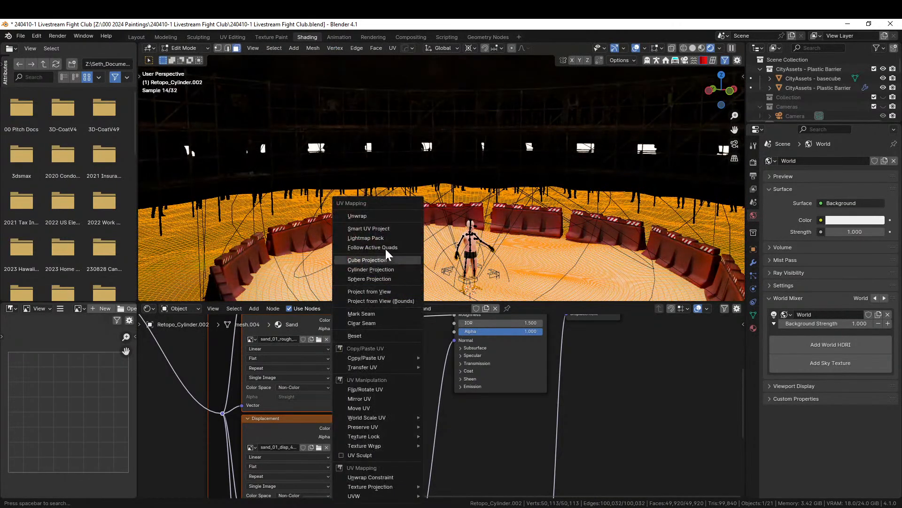
{"action": "left_click", "coordinate": [371, 259]}
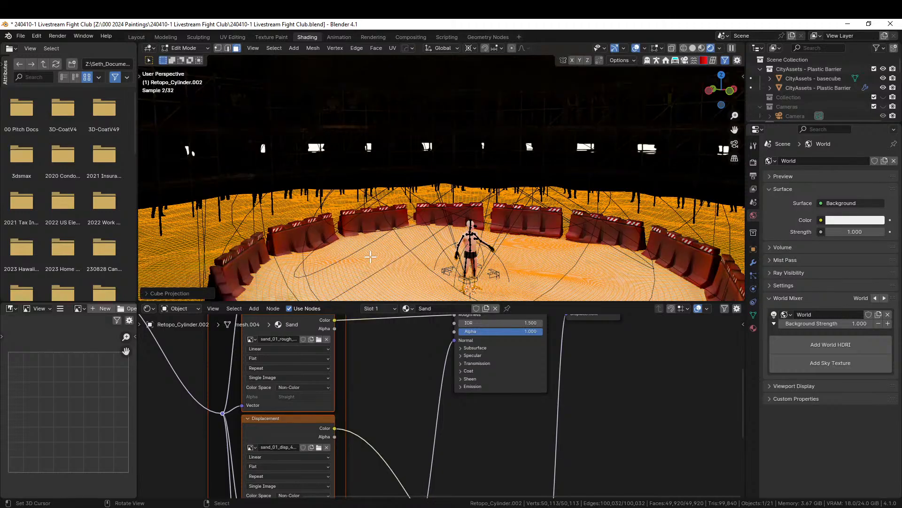
{"action": "key", "text": "Tab"}
{"action": "middle_click_drag", "start_coordinate": [371, 257], "coordinate": [696, 179]}
{"action": "scroll", "coordinate": [379, 249], "scroll_direction": "up", "scroll_amount": 2}
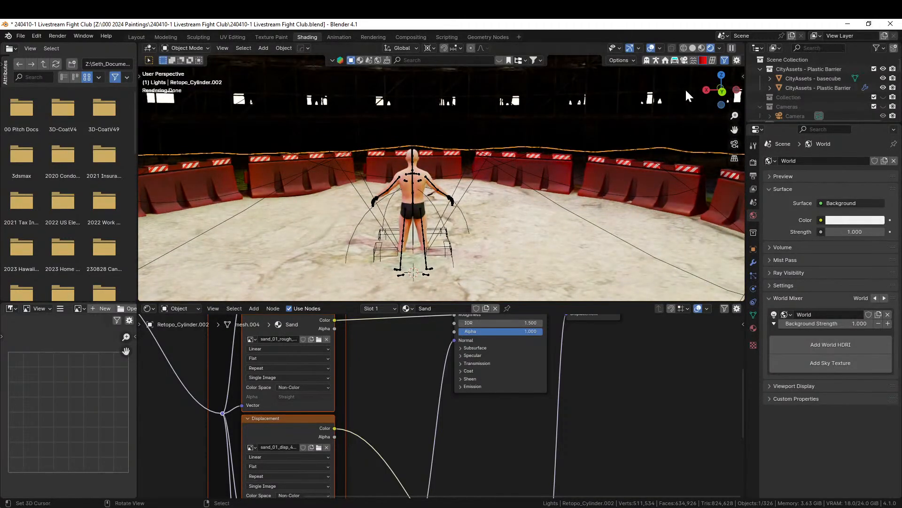
Flatten the sand ground by scaling it along Z to 0.66, using solid shading for the edit
{"action": "left_click", "coordinate": [692, 48]}
{"action": "scroll", "coordinate": [503, 181], "scroll_direction": "down", "scroll_amount": 3}
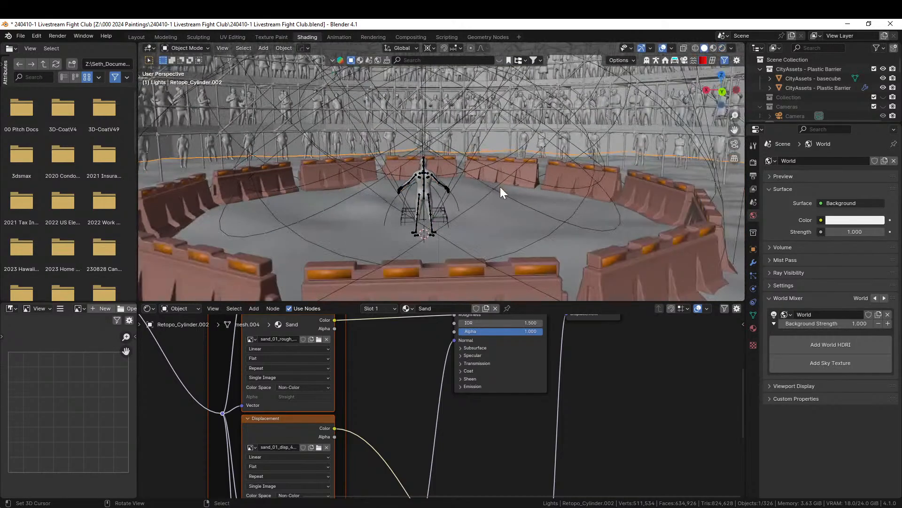
{"action": "middle_click_drag", "start_coordinate": [500, 187], "coordinate": [449, 189]}
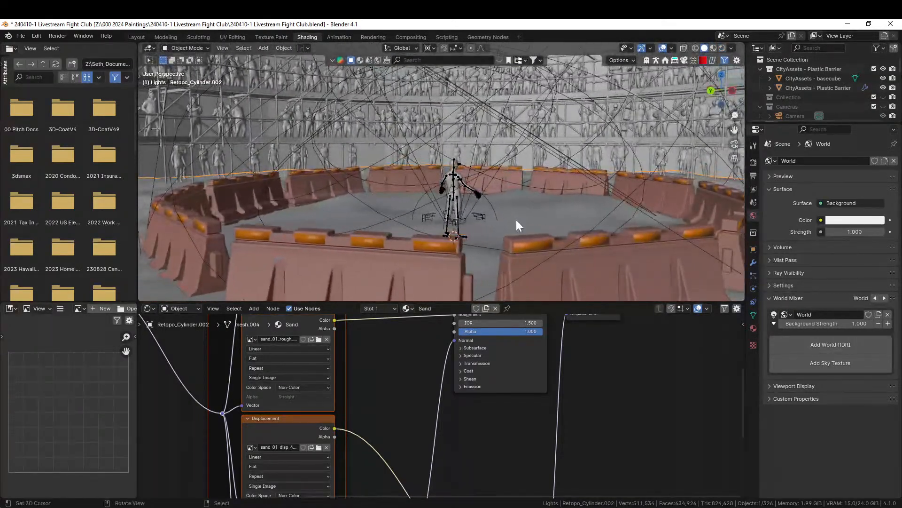
{"action": "key", "text": "s"}
{"action": "key", "text": "z"}
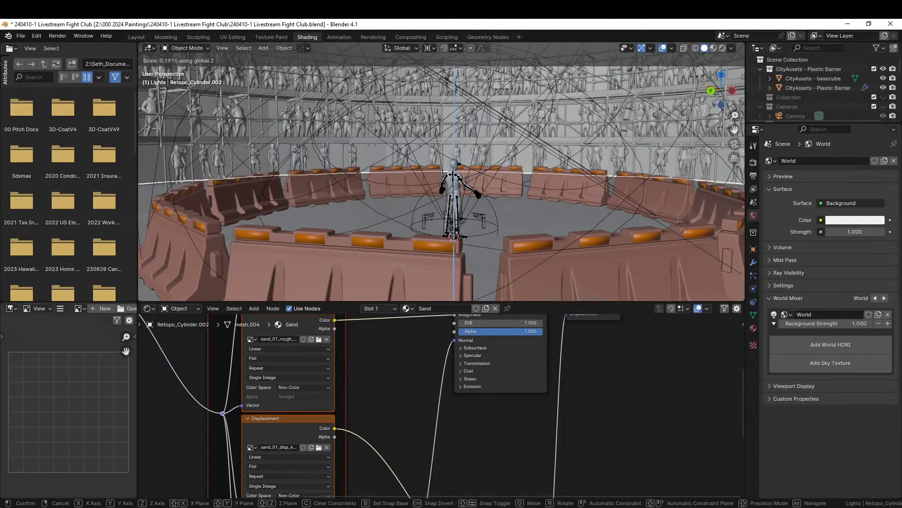
{"action": "left_click", "coordinate": [166, 267]}
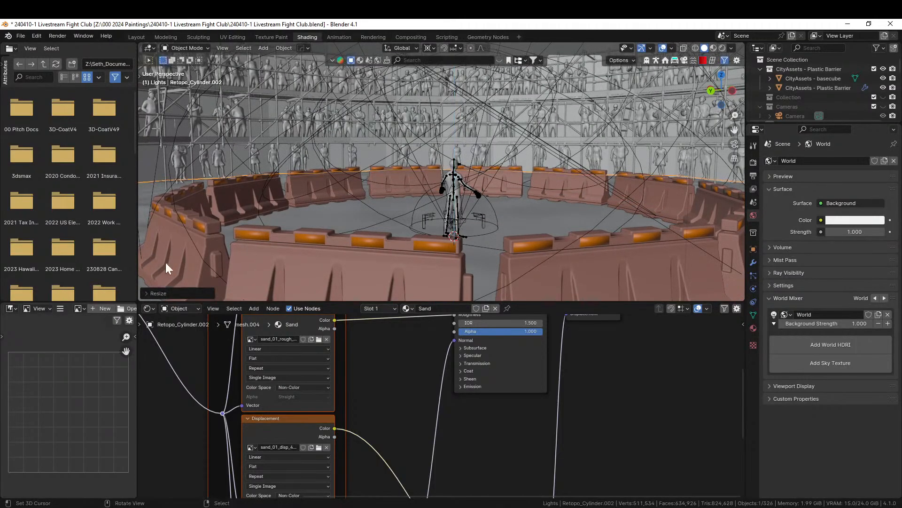
{"action": "left_click", "coordinate": [145, 293]}
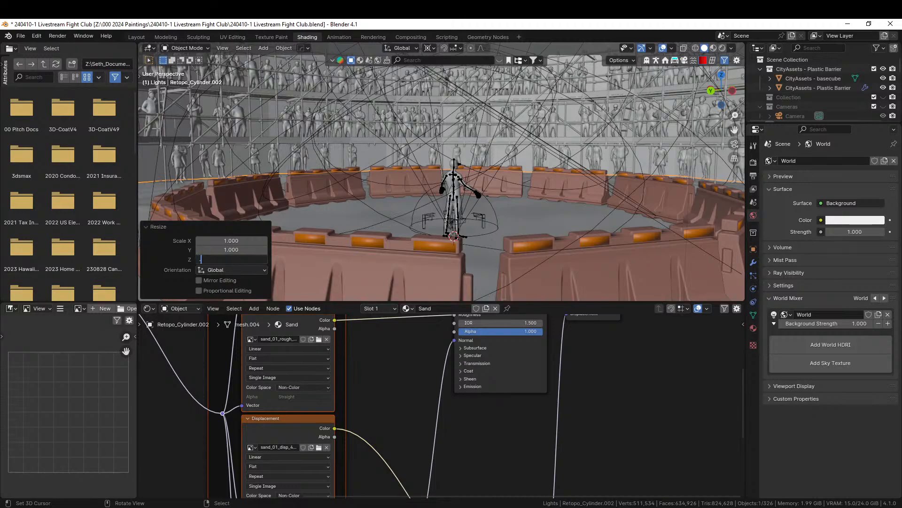
{"action": "key", "text": "Return"}
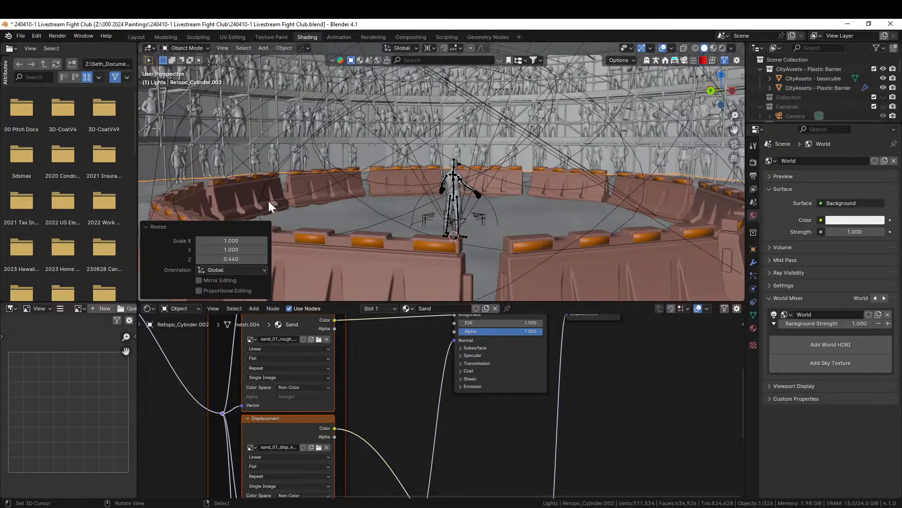
Switch to the Layout workspace and exclude the Silo collection so the whole sand floor is exposed
{"action": "left_click", "coordinate": [135, 37]}
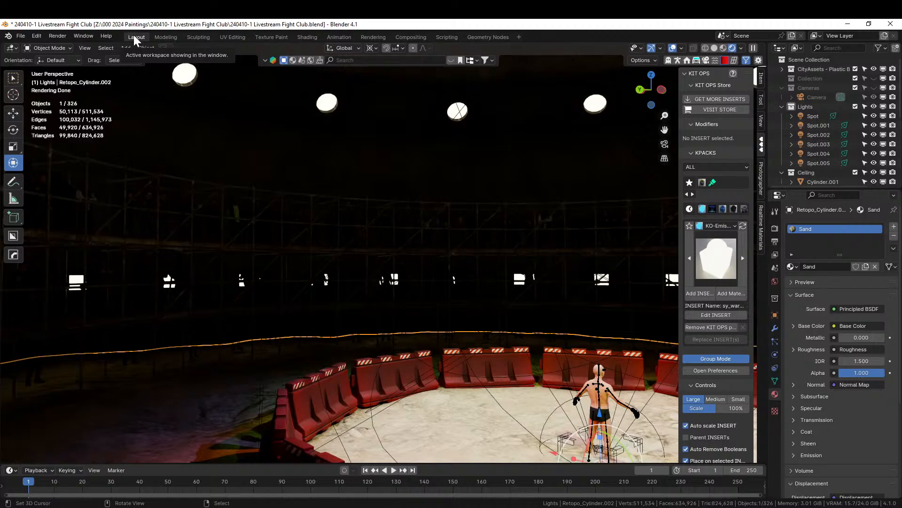
{"action": "middle_click_drag", "start_coordinate": [374, 374], "coordinate": [237, 357]}
{"action": "scroll", "coordinate": [852, 133], "scroll_direction": "down", "scroll_amount": 2}
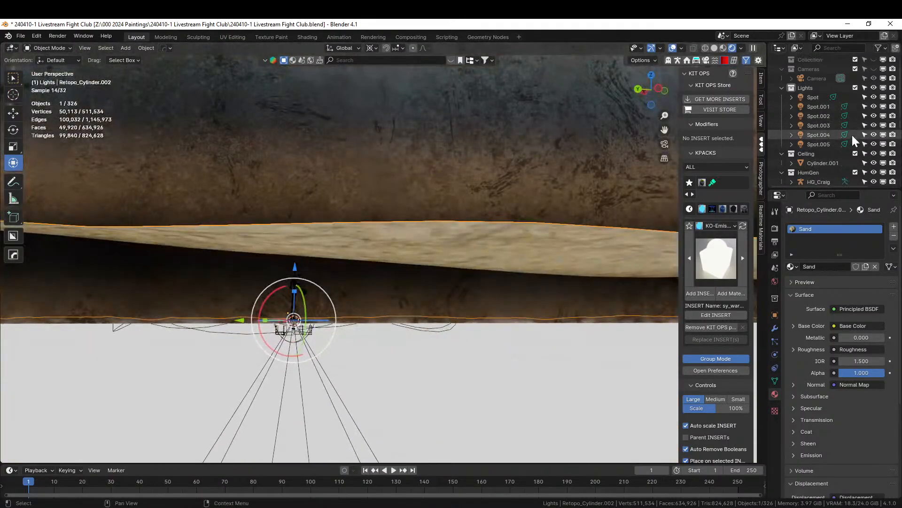
{"action": "scroll", "coordinate": [852, 135], "scroll_direction": "down", "scroll_amount": 6}
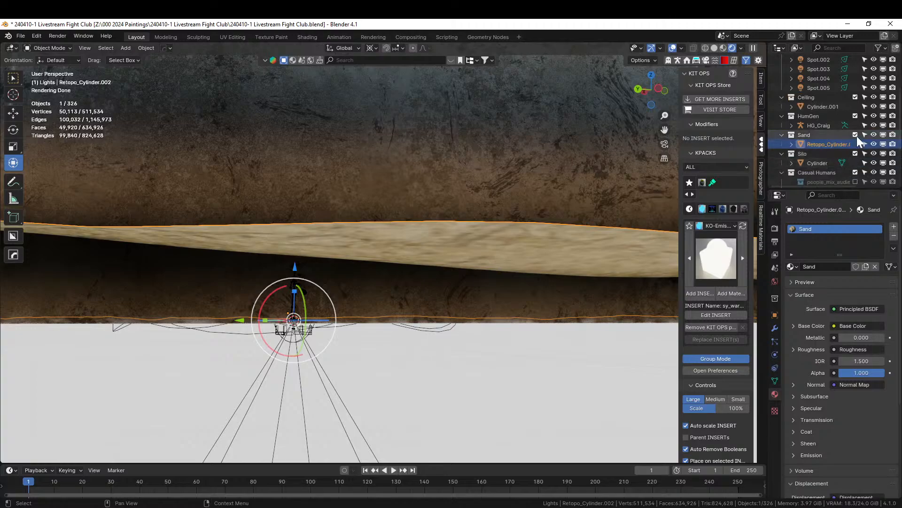
{"action": "left_click", "coordinate": [855, 153]}
{"action": "middle_click_drag", "start_coordinate": [450, 281], "coordinate": [426, 271]}
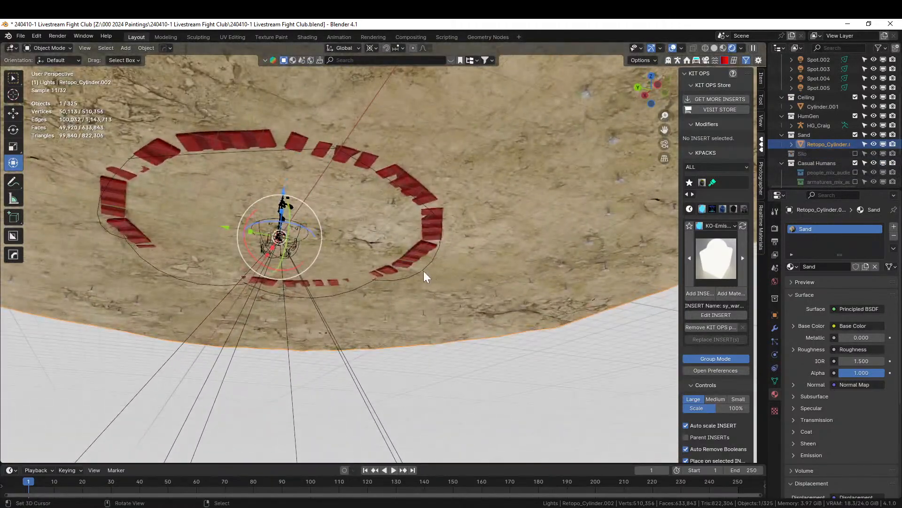
Raise the sand ground about 0.085 m along Z and check how it meets the barriers and stands
{"action": "right_click", "coordinate": [489, 240]}
{"action": "right_click", "coordinate": [480, 166]}
{"action": "key", "text": "g"}
{"action": "key", "text": "z"}
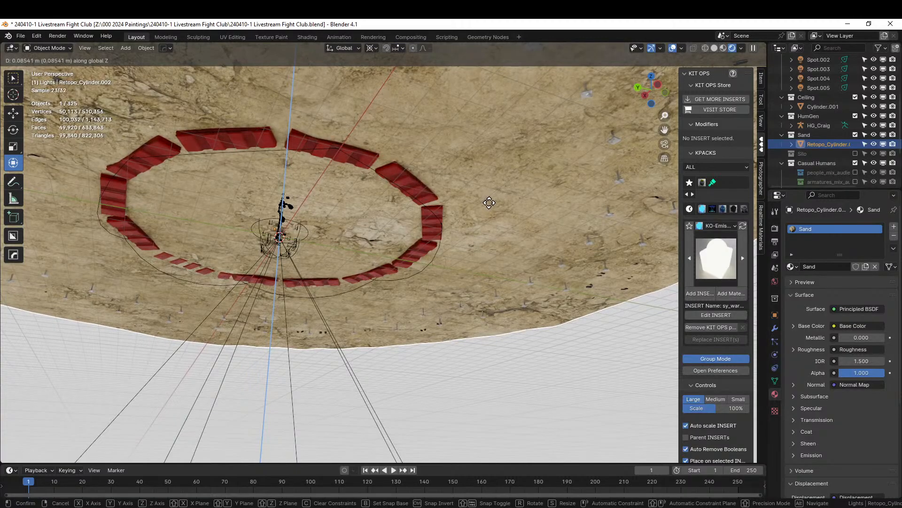
{"action": "left_click", "coordinate": [489, 203]}
{"action": "middle_click_drag", "start_coordinate": [458, 203], "coordinate": [413, 245]}
{"action": "scroll", "coordinate": [452, 238], "scroll_direction": "up", "scroll_amount": 5}
{"action": "scroll", "coordinate": [412, 202], "scroll_direction": "up", "scroll_amount": 3}
{"action": "scroll", "coordinate": [438, 227], "scroll_direction": "down", "scroll_amount": 5}
{"action": "scroll", "coordinate": [438, 227], "scroll_direction": "down", "scroll_amount": 4}
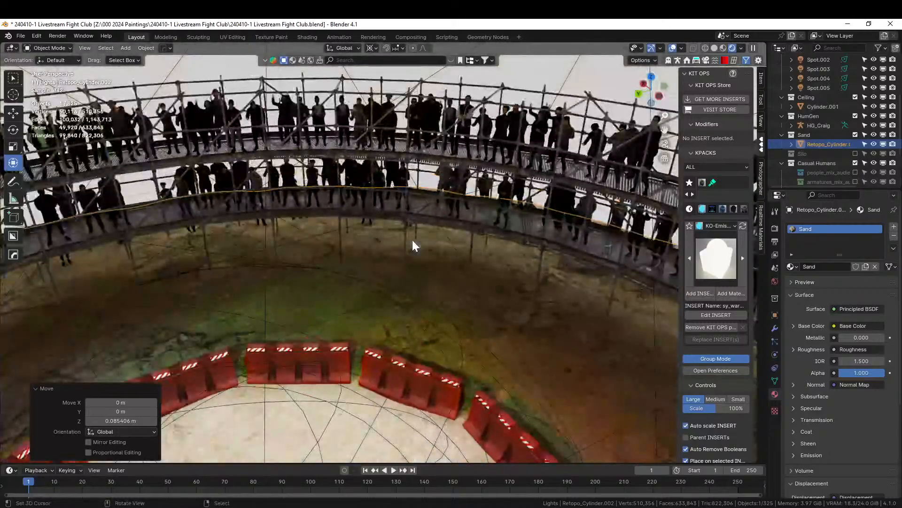
{"action": "scroll", "coordinate": [369, 245], "scroll_direction": "down", "scroll_amount": 3}
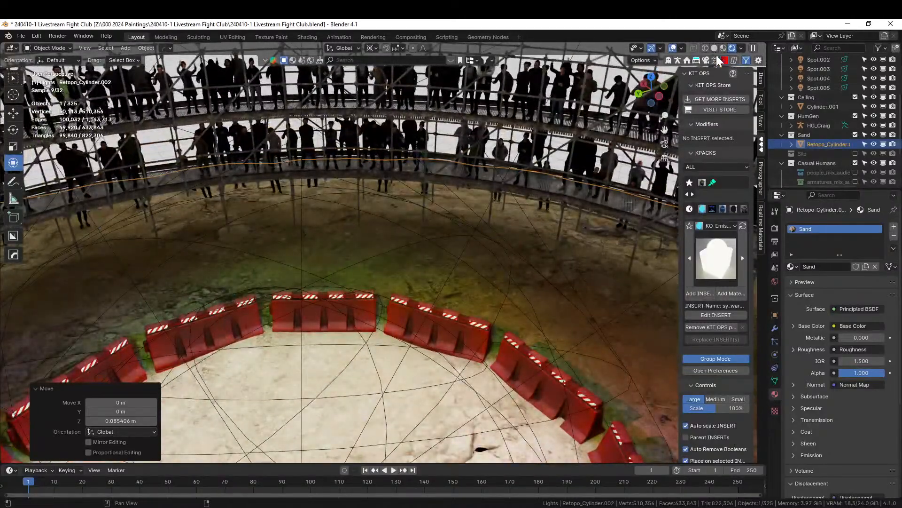
Re-enable the Silo collection and examine the rendered arena floor from the stands
{"action": "left_click", "coordinate": [855, 153]}
{"action": "middle_click_drag", "start_coordinate": [416, 255], "coordinate": [418, 298]}
{"action": "middle_click_drag", "start_coordinate": [326, 279], "coordinate": [388, 243]}
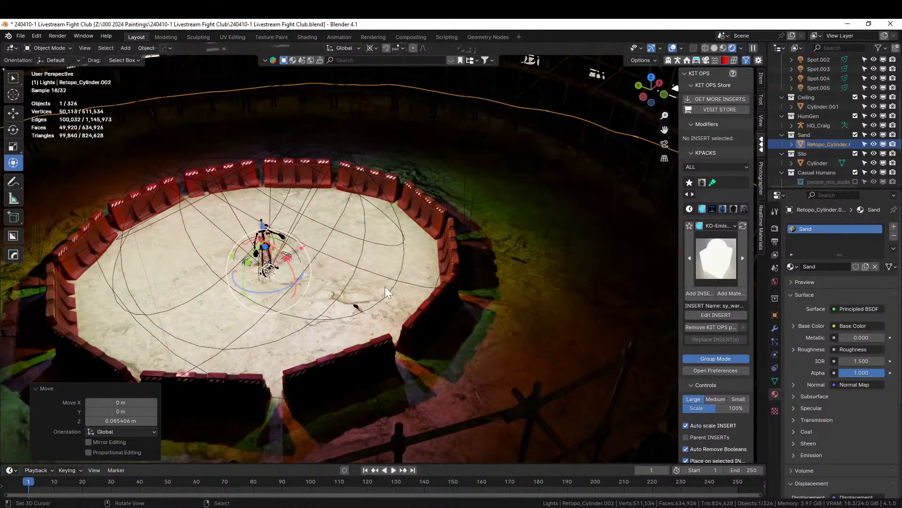
{"action": "scroll", "coordinate": [385, 286], "scroll_direction": "down", "scroll_amount": 3}
{"action": "scroll", "coordinate": [385, 284], "scroll_direction": "up", "scroll_amount": 3}
{"action": "scroll", "coordinate": [378, 277], "scroll_direction": "down", "scroll_amount": 3}
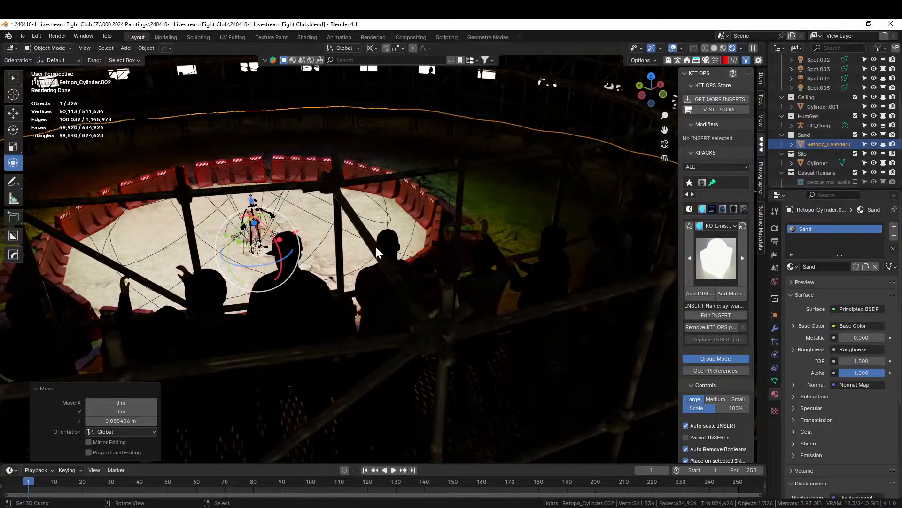
{"action": "scroll", "coordinate": [376, 249], "scroll_direction": "up", "scroll_amount": 3}
{"action": "scroll", "coordinate": [380, 253], "scroll_direction": "up", "scroll_amount": 4}
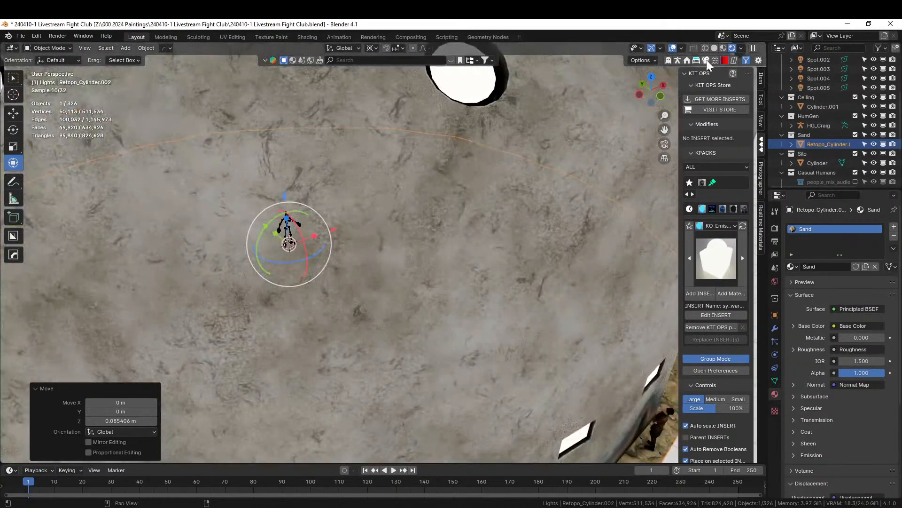
Switch to solid shading, exclude the Ceiling collection and bring the silo's exterior window side into view
{"action": "left_click", "coordinate": [713, 49]}
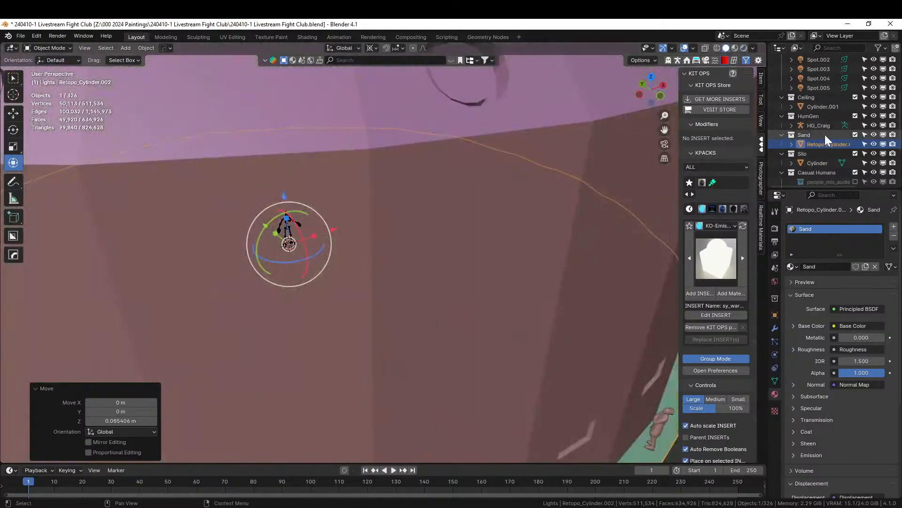
{"action": "left_click", "coordinate": [855, 97]}
{"action": "scroll", "coordinate": [442, 228], "scroll_direction": "down", "scroll_amount": 7}
{"action": "middle_click_drag", "start_coordinate": [442, 228], "coordinate": [436, 271]}
{"action": "scroll", "coordinate": [504, 213], "scroll_direction": "down", "scroll_amount": 4}
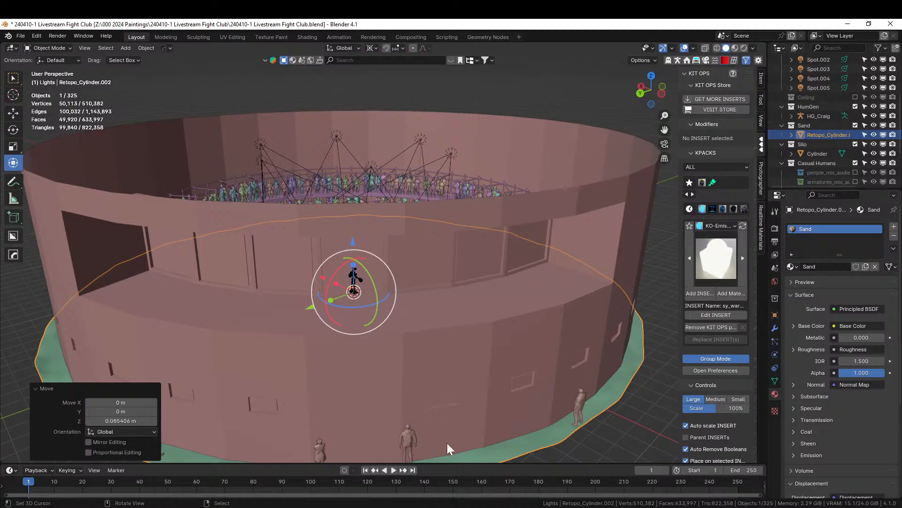
{"action": "middle_click_drag", "start_coordinate": [412, 405], "coordinate": [410, 396]}
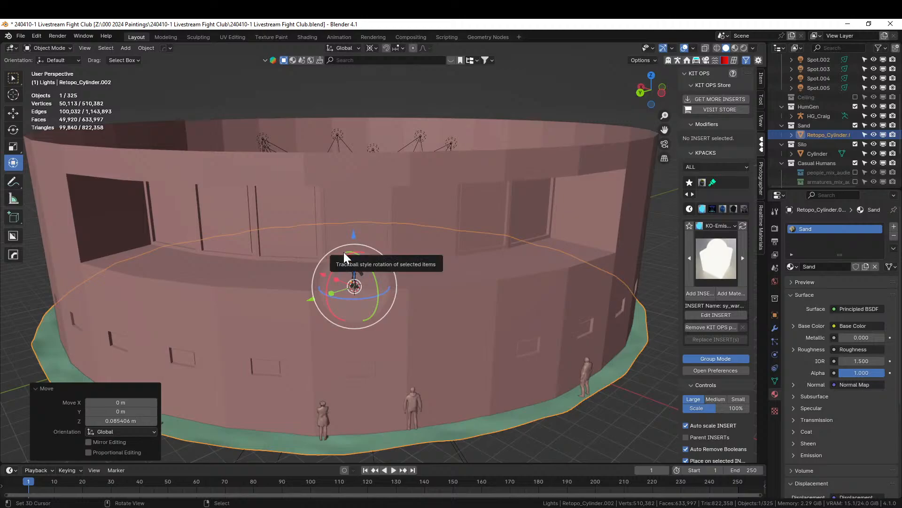
Enter Edit Mode on the silo cylinder and select the upper and lower pane faces of all seven large windows
{"action": "key", "text": "Tab"}
{"action": "key", "text": "Tab"}
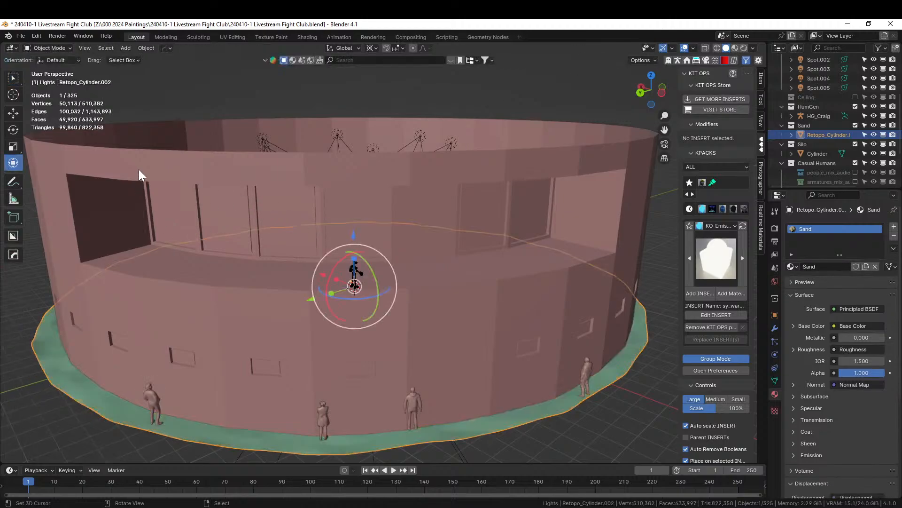
{"action": "left_click", "coordinate": [139, 169]}
{"action": "key", "text": "Tab"}
{"action": "left_click", "coordinate": [162, 228]}
{"action": "left_click", "coordinate": [170, 196], "text": "shift"}
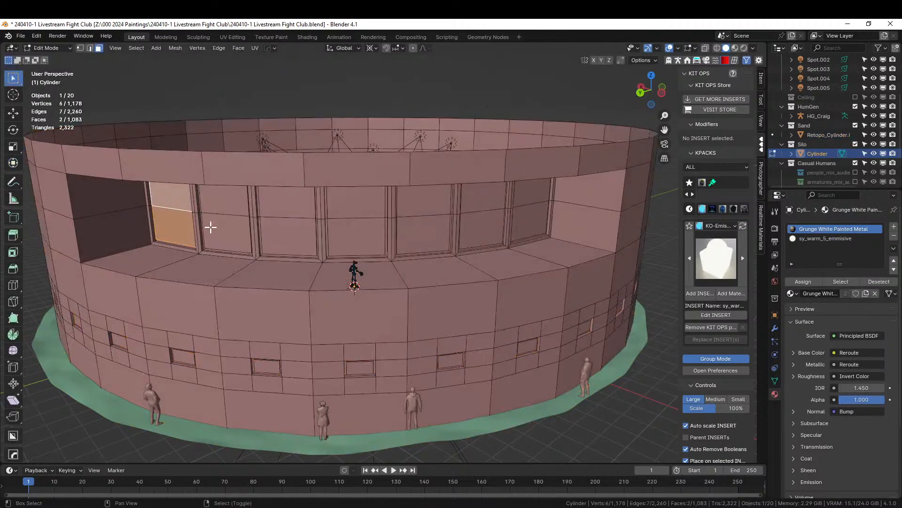
{"action": "left_click", "coordinate": [219, 232], "text": "shift"}
{"action": "left_click", "coordinate": [235, 202], "text": "shift"}
{"action": "left_click", "coordinate": [277, 202], "text": "shift"}
{"action": "left_click", "coordinate": [282, 229], "text": "shift"}
{"action": "left_click", "coordinate": [351, 234], "text": "shift"}
{"action": "left_click", "coordinate": [356, 202], "text": "shift"}
{"action": "left_click", "coordinate": [414, 203], "text": "shift"}
{"action": "left_click", "coordinate": [417, 235], "text": "shift"}
{"action": "left_click", "coordinate": [475, 235], "text": "shift"}
{"action": "left_click", "coordinate": [479, 203], "text": "shift"}
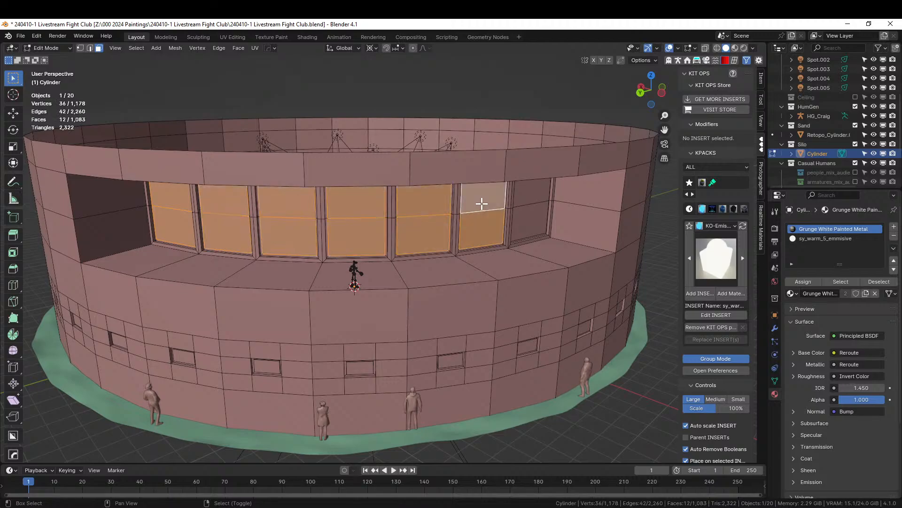
{"action": "left_click", "coordinate": [536, 197], "text": "shift"}
{"action": "left_click", "coordinate": [530, 224], "text": "shift"}
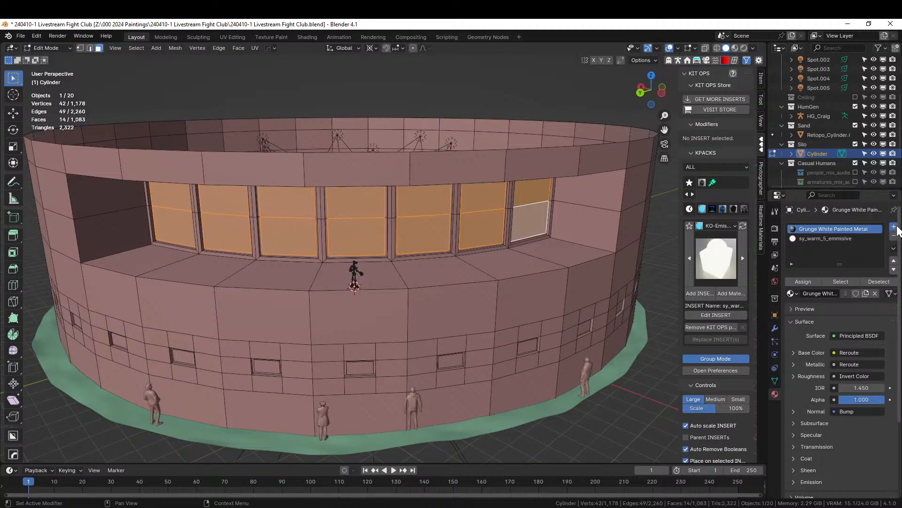
Add a material slot with Glass_Windowpane for the selected window panes and preview it in rendered shading
{"action": "left_click", "coordinate": [893, 226]}
{"action": "middle_click_drag", "start_coordinate": [385, 284], "coordinate": [644, 238]}
{"action": "scroll", "coordinate": [540, 285], "scroll_direction": "up", "scroll_amount": 3}
{"action": "scroll", "coordinate": [540, 284], "scroll_direction": "up", "scroll_amount": 3}
{"action": "scroll", "coordinate": [518, 275], "scroll_direction": "up", "scroll_amount": 3}
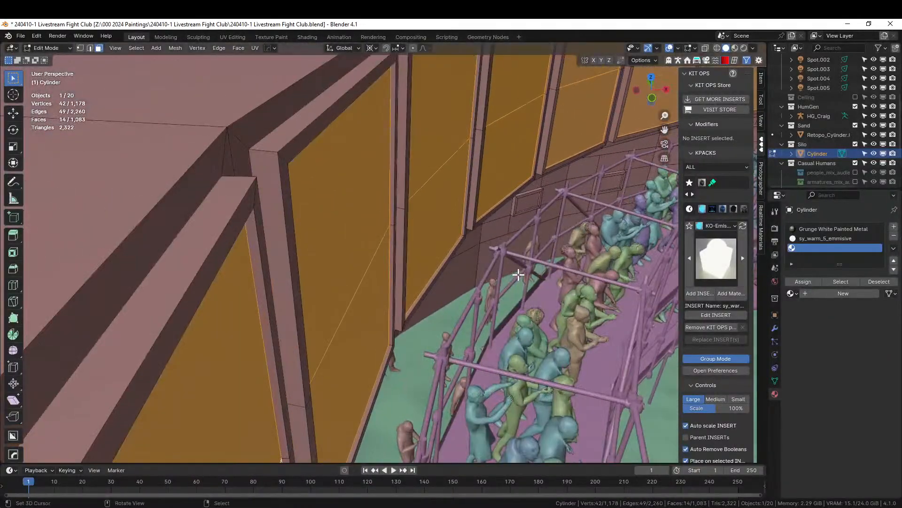
{"action": "middle_click_drag", "start_coordinate": [519, 275], "coordinate": [516, 254]}
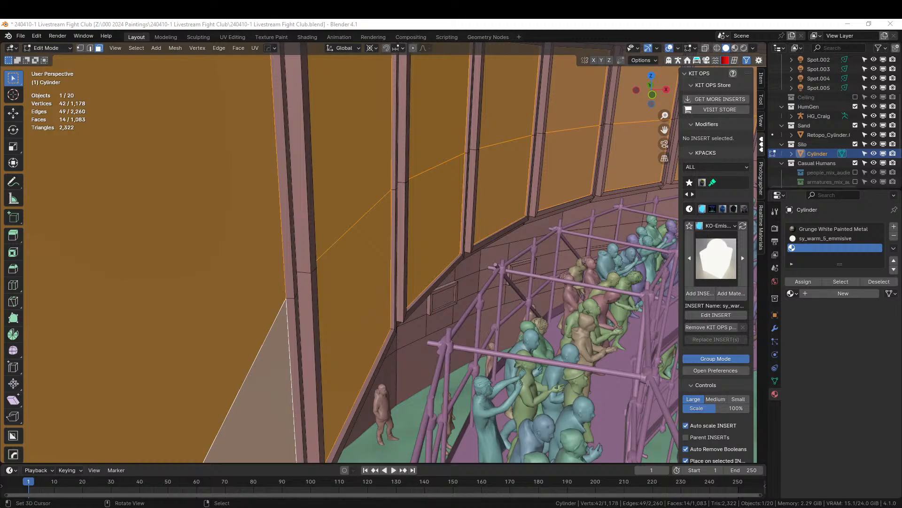
{"action": "left_click_drag", "start_coordinate": [891, 23], "coordinate": [821, 250]}
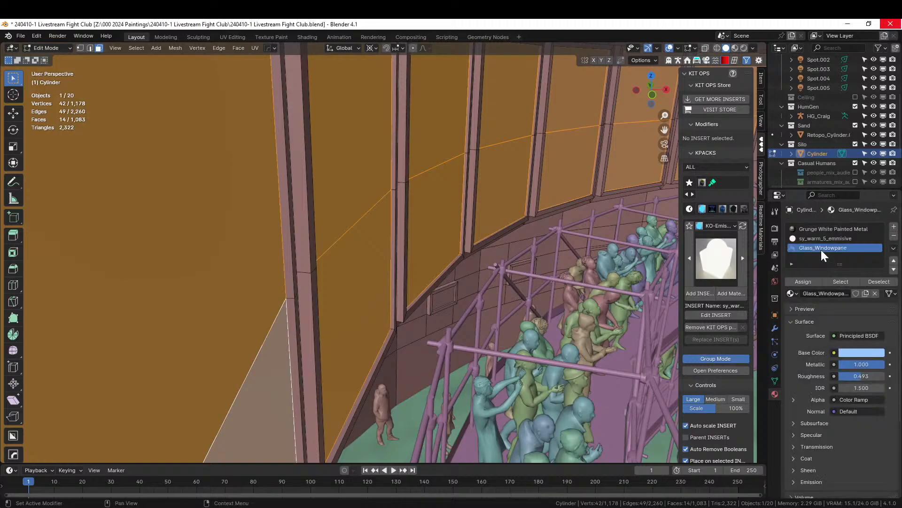
{"action": "left_click", "coordinate": [744, 48]}
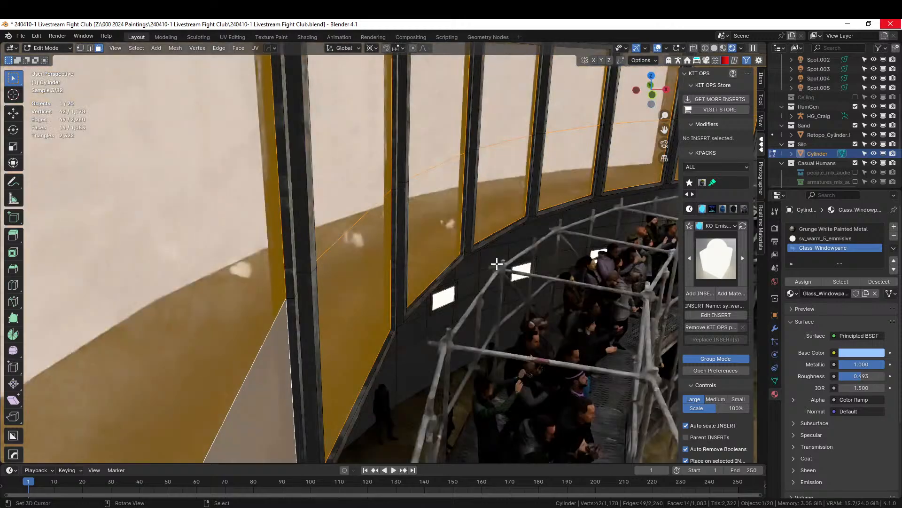
Select the full strip of overhang underside faces above the large windows, in solid shading
{"action": "middle_click_drag", "start_coordinate": [494, 279], "coordinate": [423, 280]}
{"action": "scroll", "coordinate": [506, 271], "scroll_direction": "up", "scroll_amount": 1}
{"action": "left_click", "coordinate": [382, 284]}
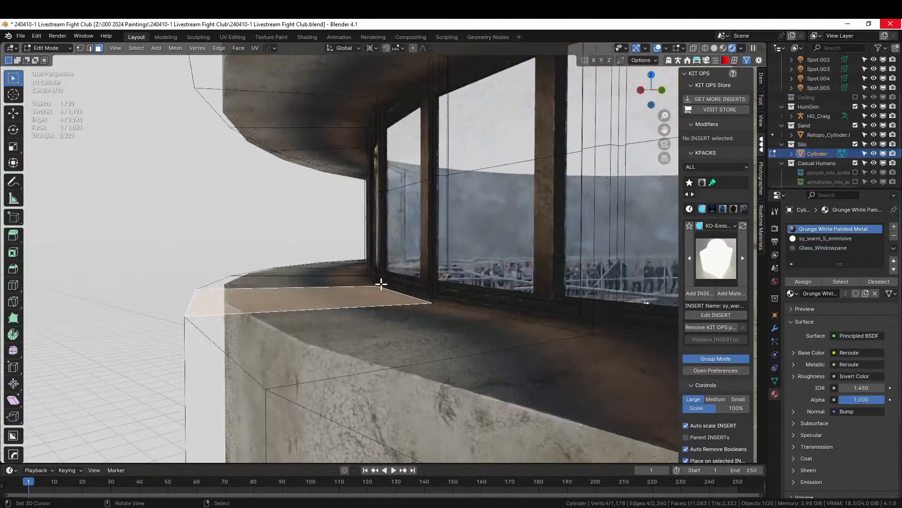
{"action": "middle_click_drag", "start_coordinate": [393, 288], "coordinate": [282, 188]}
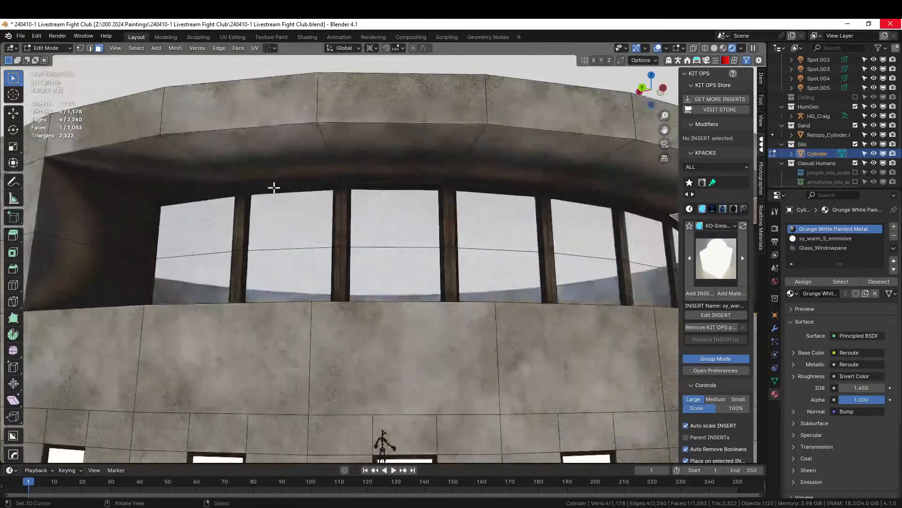
{"action": "left_click", "coordinate": [155, 176], "text": "ctrl"}
{"action": "key", "text": "z"}
{"action": "key", "text": "6"}
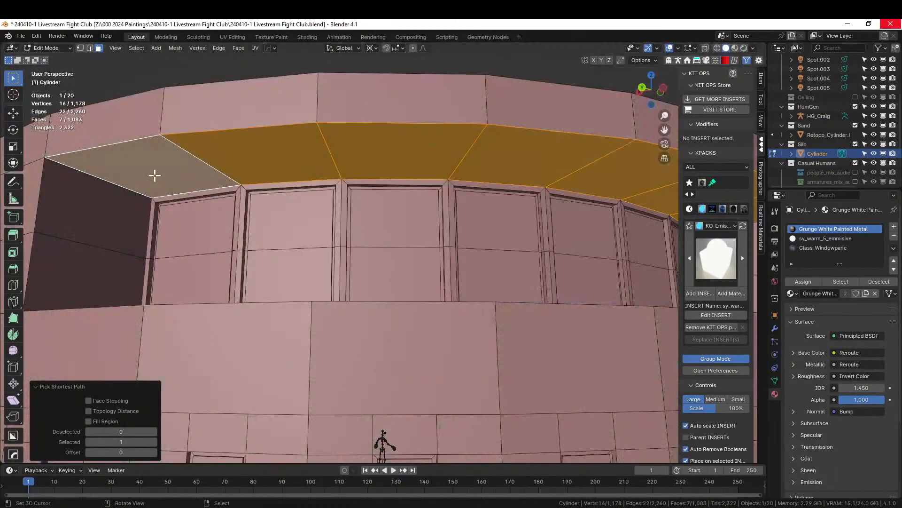
{"action": "middle_click_drag", "start_coordinate": [406, 258], "coordinate": [317, 258]}
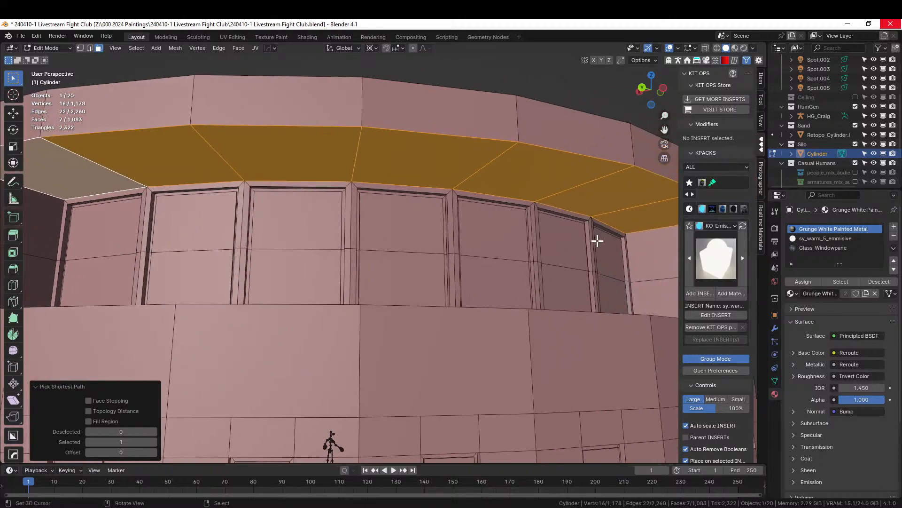
Inset the overhang strip about 0.42 m and extrude it about 0.61 m up into a recess
{"action": "key", "text": "i"}
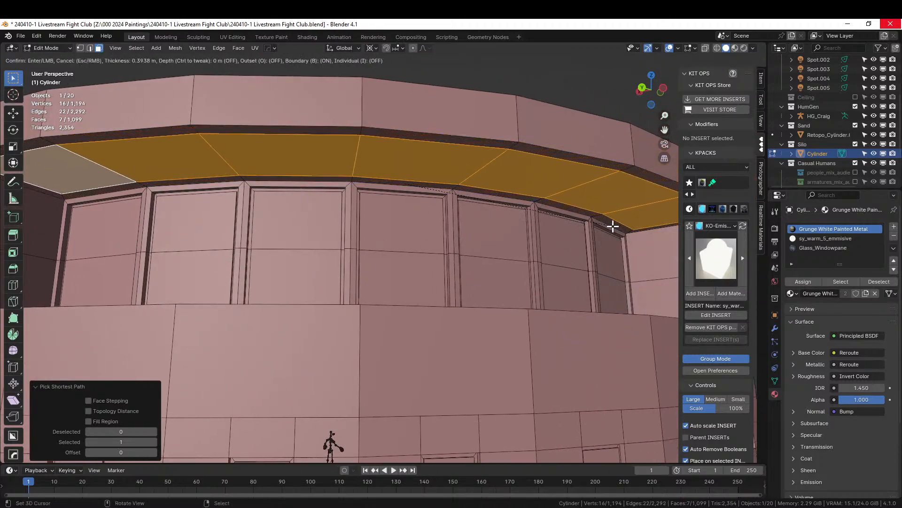
{"action": "left_click", "coordinate": [614, 227]}
{"action": "key", "text": "e"}
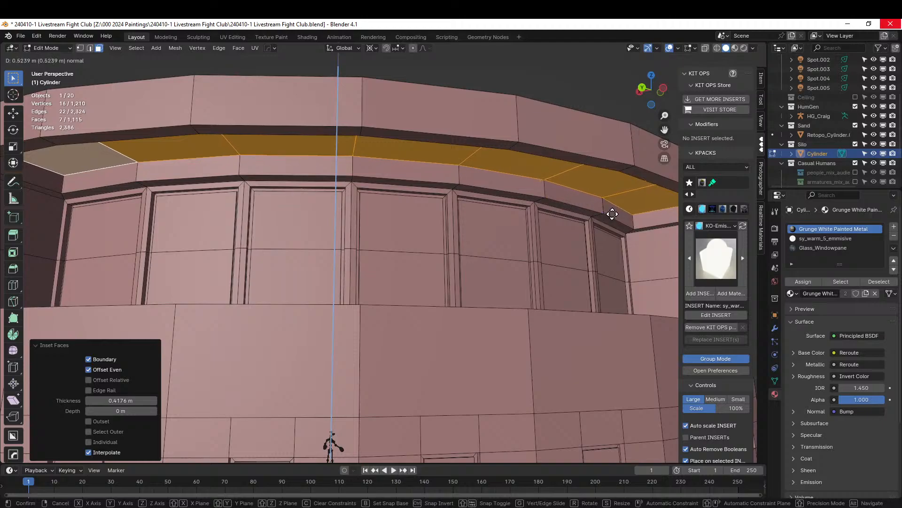
{"action": "left_click", "coordinate": [614, 210]}
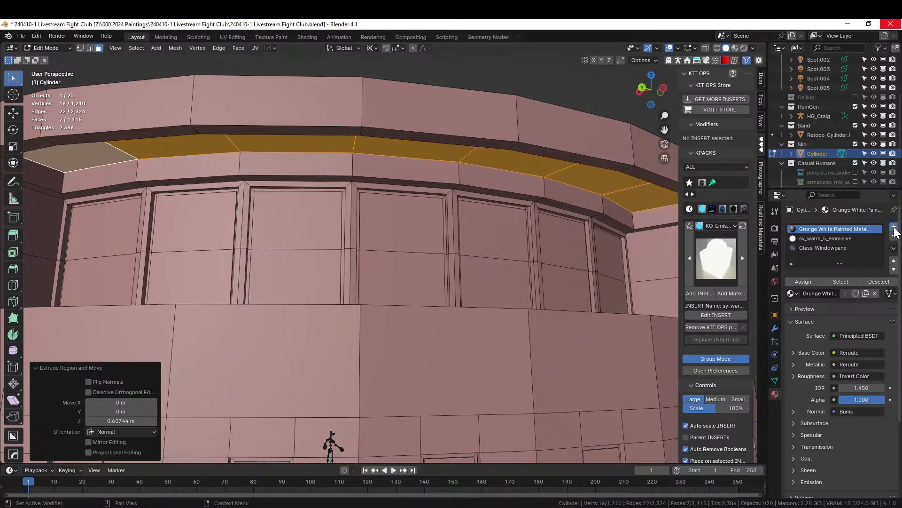
Add a material slot with the KIT OPS material sy_cool_5_emmisive for the recessed overhang strip faces
{"action": "left_click", "coordinate": [894, 226]}
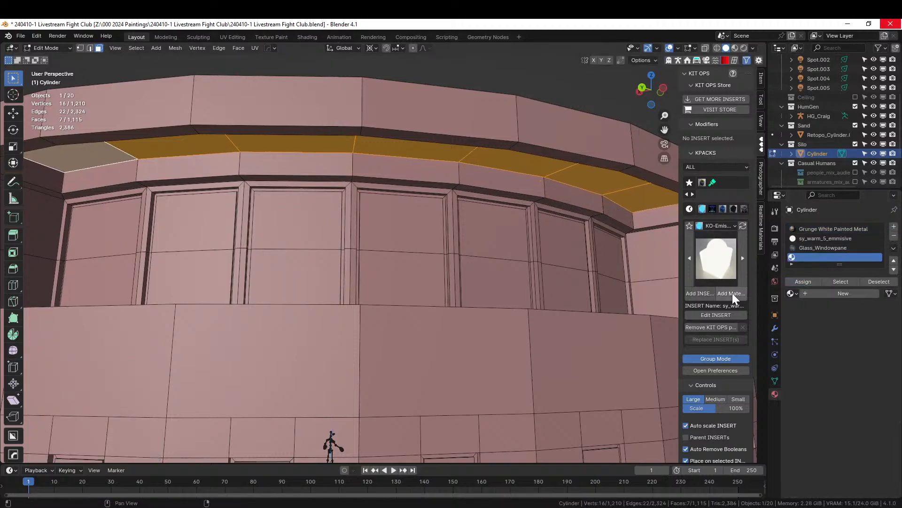
{"action": "left_click", "coordinate": [726, 261]}
{"action": "left_click", "coordinate": [717, 258]}
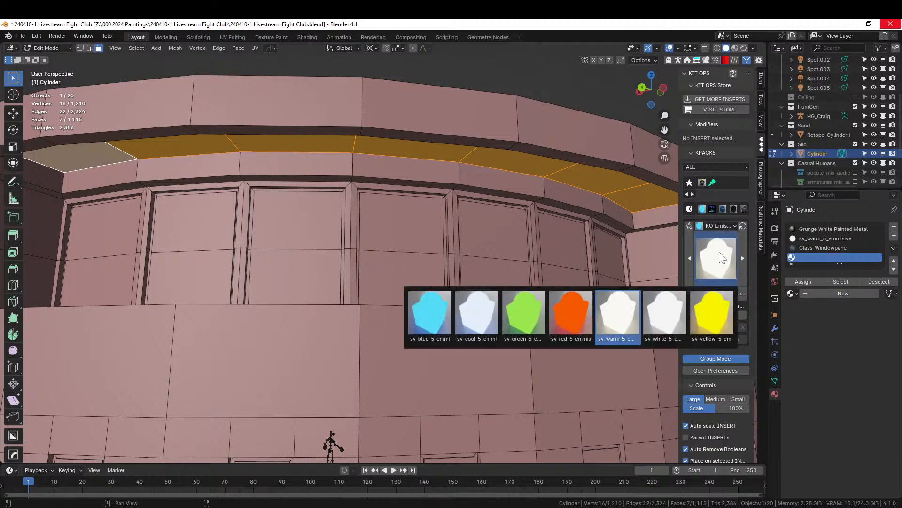
{"action": "left_click", "coordinate": [478, 337]}
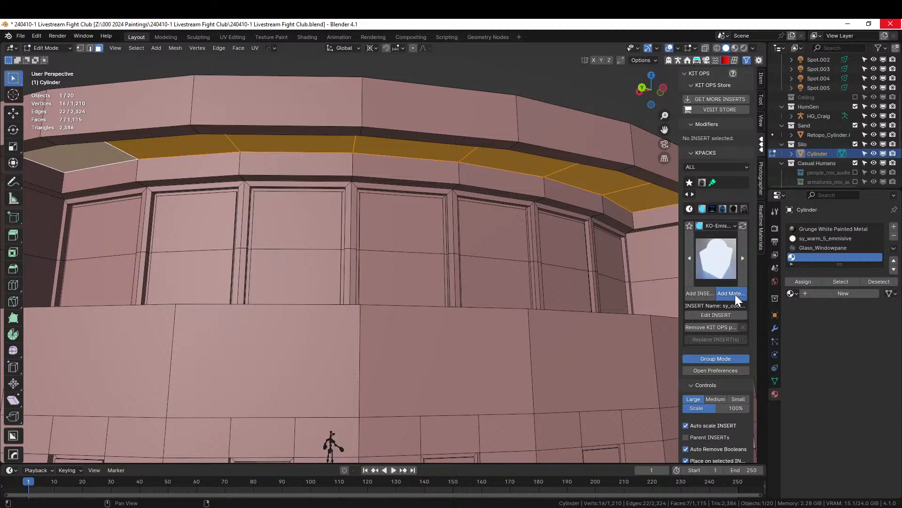
{"action": "middle_click_drag", "start_coordinate": [530, 262], "coordinate": [114, 287]}
{"action": "key", "text": "Tab"}
{"action": "scroll", "coordinate": [273, 288], "scroll_direction": "down", "scroll_amount": 3}
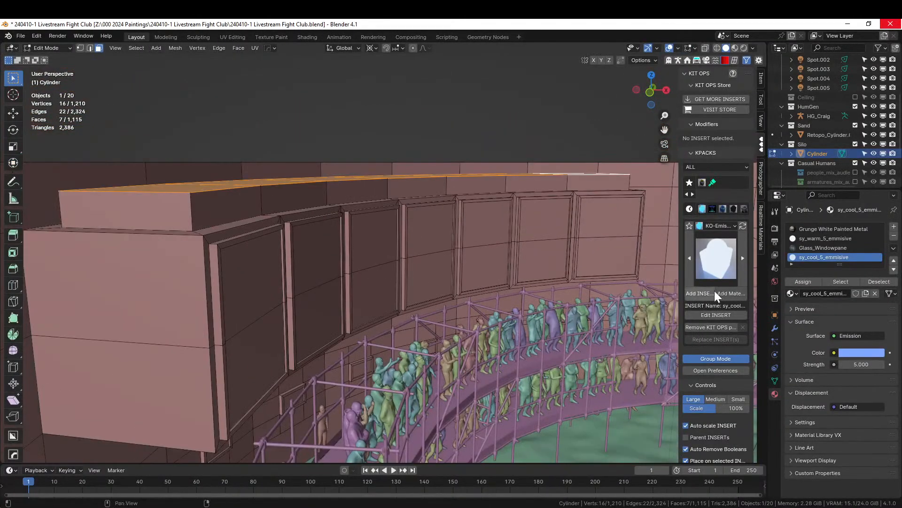
{"action": "left_click", "coordinate": [830, 249]}
{"action": "left_click", "coordinate": [840, 281]}
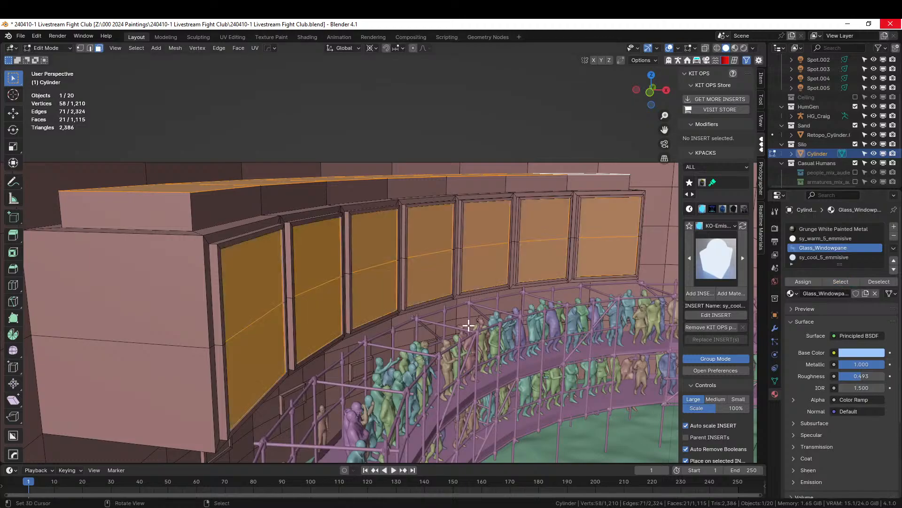
{"action": "scroll", "coordinate": [390, 340], "scroll_direction": "up", "scroll_amount": 3}
{"action": "key", "text": "ctrl+KP_Add"}
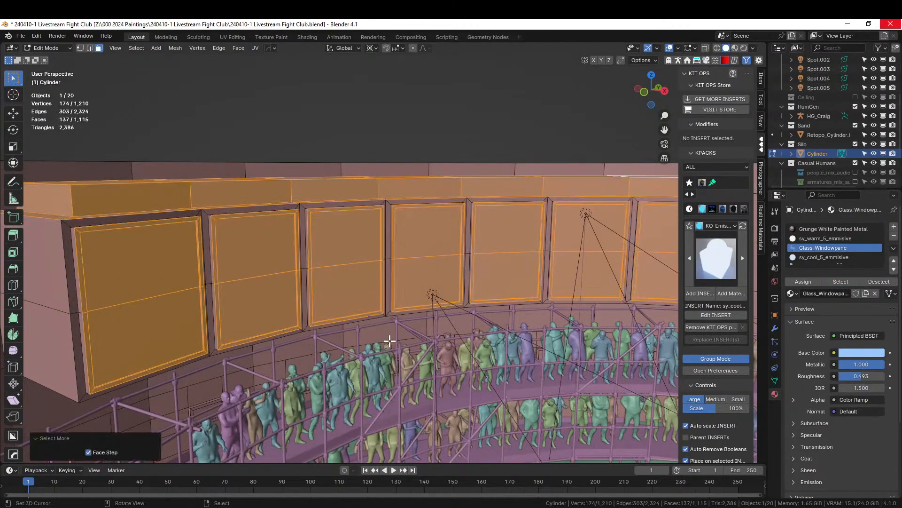
{"action": "left_click", "coordinate": [254, 257]}
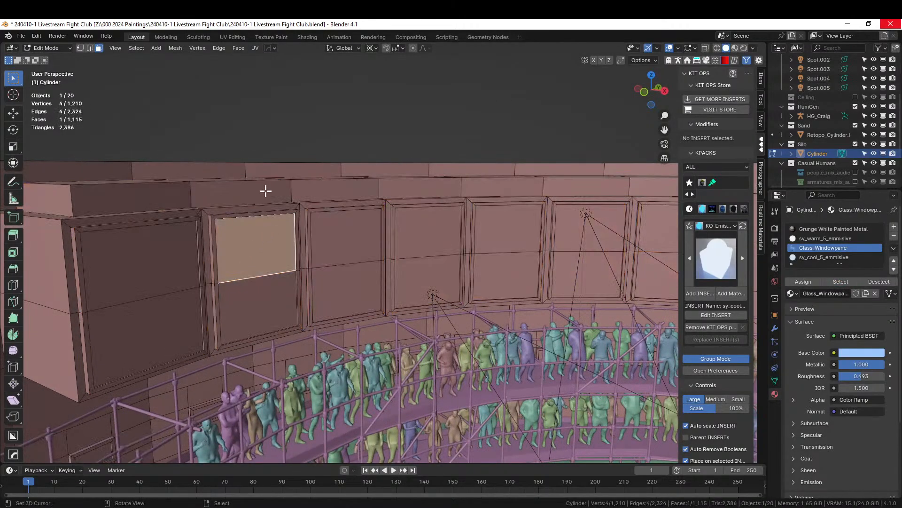
Select only the frame faces around the seven large windows by expanding from the Glass_Windowpane faces, reducing once and excluding the panes
{"action": "middle_click_drag", "start_coordinate": [266, 191], "coordinate": [278, 244]}
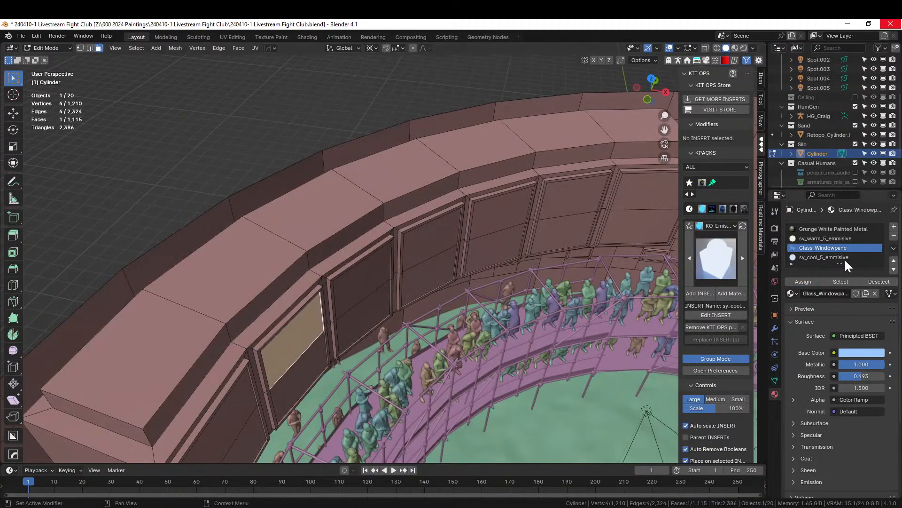
{"action": "left_click", "coordinate": [841, 280]}
{"action": "middle_click_drag", "start_coordinate": [409, 202], "coordinate": [413, 245]}
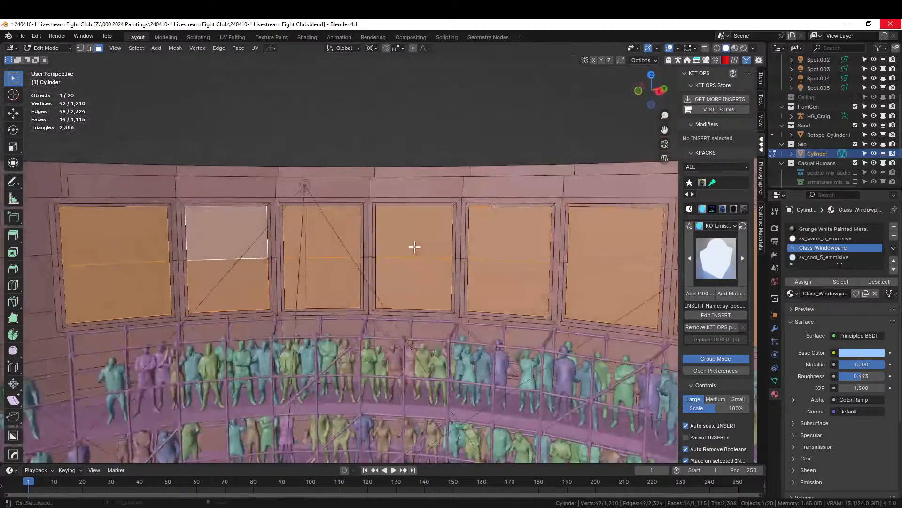
{"action": "key", "text": "ctrl+KP_Add"}
{"action": "key", "text": "ctrl+KP_Add"}
{"action": "key", "text": "ctrl+KP_Add"}
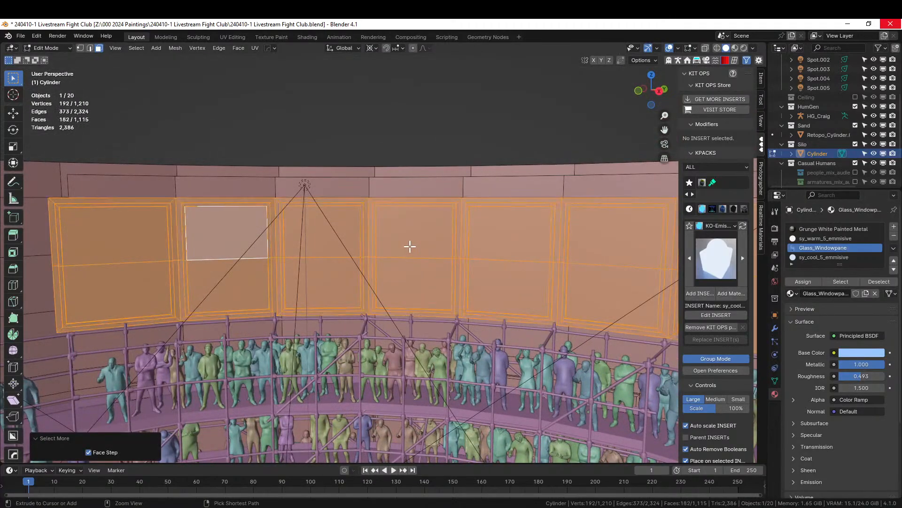
{"action": "middle_click_drag", "start_coordinate": [289, 250], "coordinate": [358, 256]}
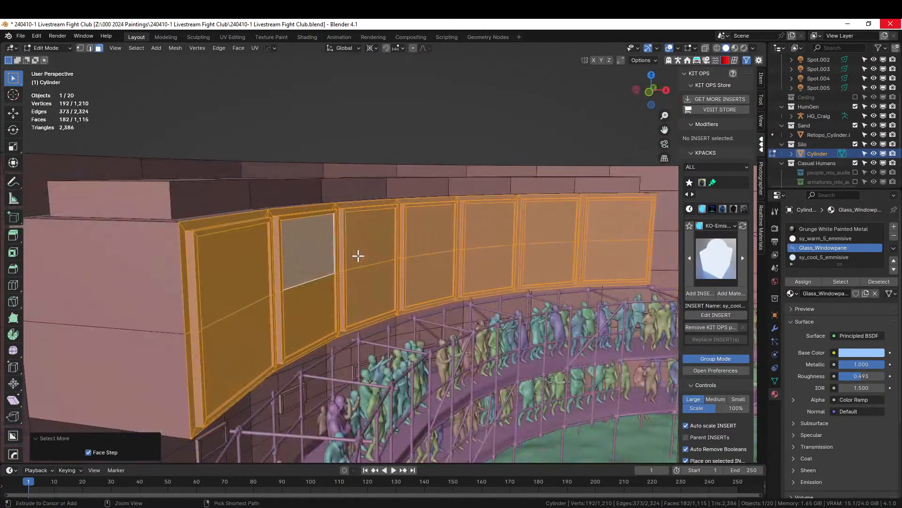
{"action": "key", "text": "ctrl+KP_Subtract"}
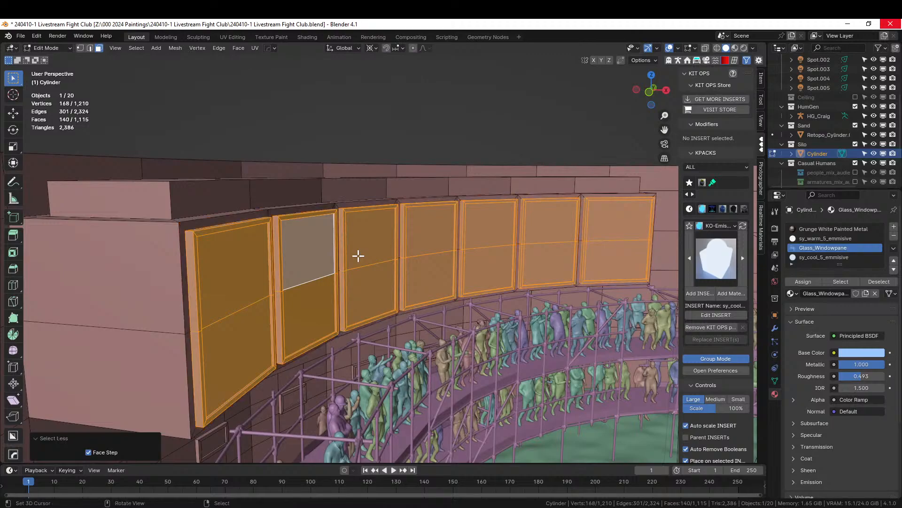
{"action": "left_click", "coordinate": [875, 281]}
Add a material slot with Distressed Hull Texture for the selected window frames and save the file
{"action": "left_click", "coordinate": [893, 226]}
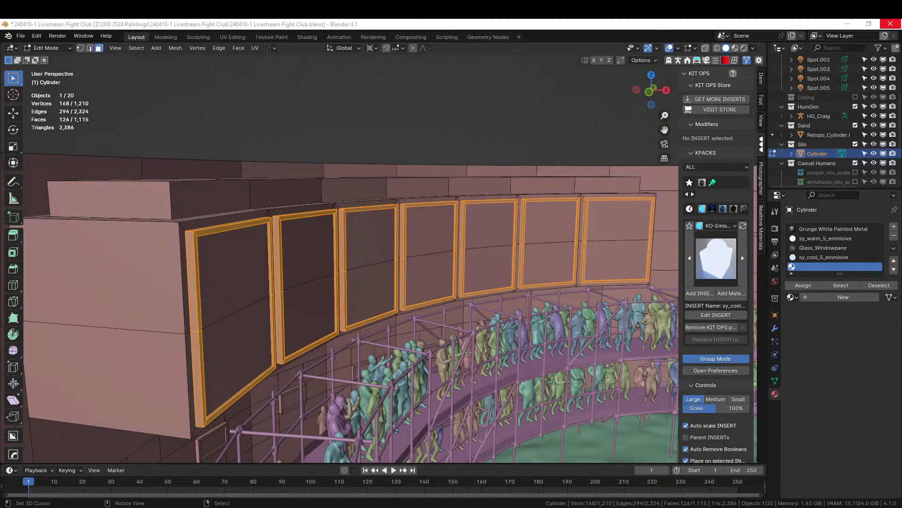
{"action": "left_click_drag", "start_coordinate": [591, 188], "coordinate": [845, 271]}
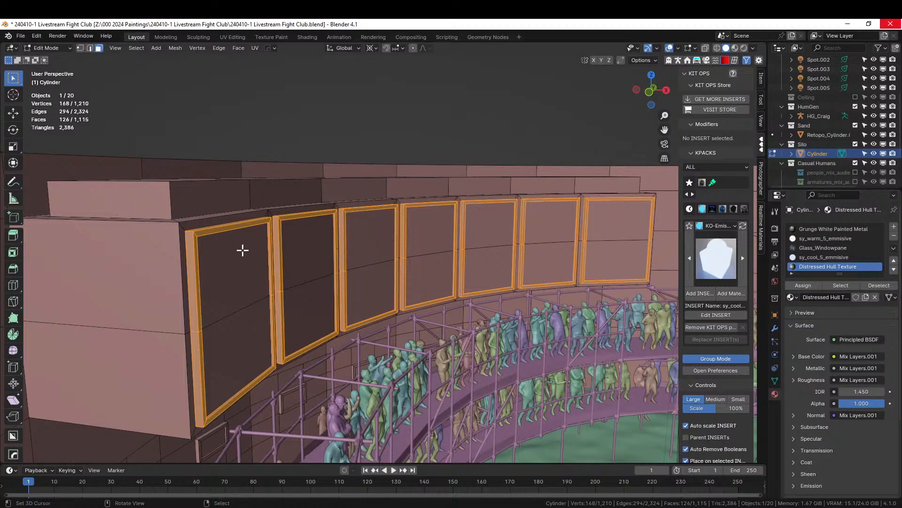
{"action": "key", "text": "ctrl+s"}
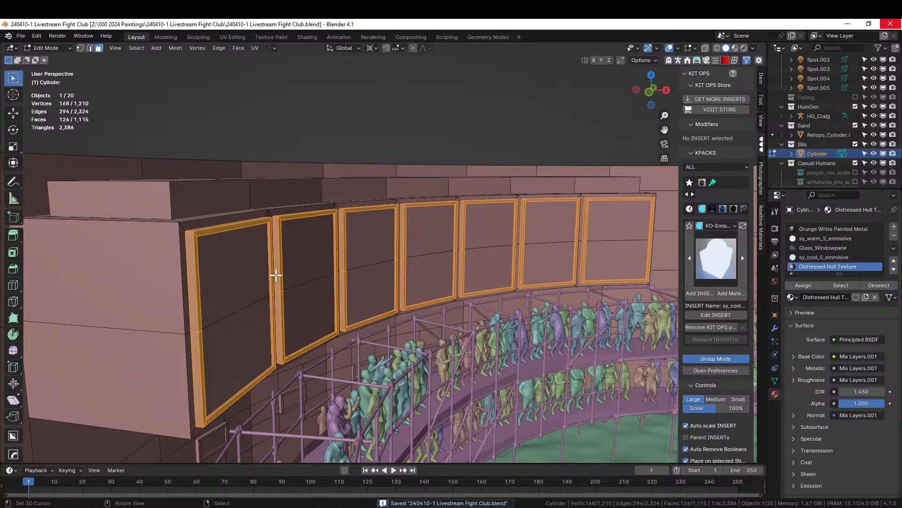
Leave Edit Mode and examine the silo's windows, frames and recessed strip in rendered shading from inside and outside
{"action": "key", "text": "z"}
{"action": "key", "text": "8"}
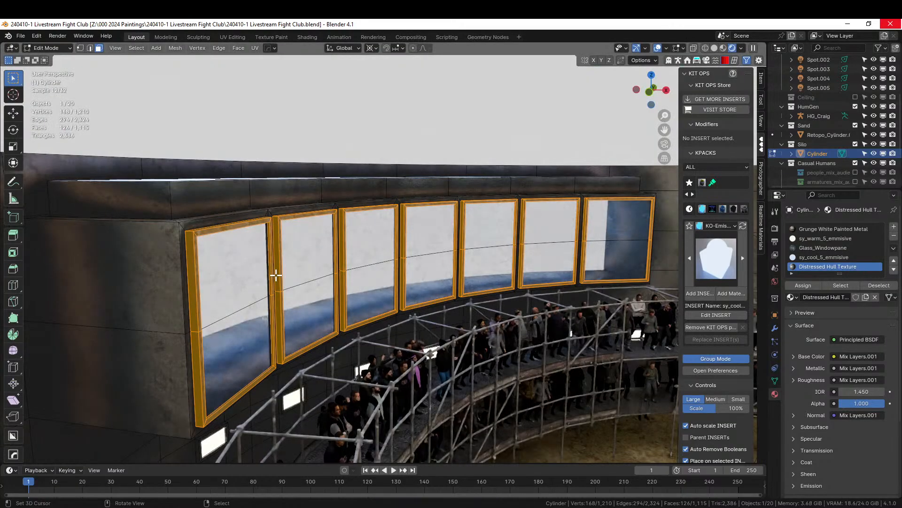
{"action": "key", "text": "Tab"}
{"action": "scroll", "coordinate": [276, 276], "scroll_direction": "up", "scroll_amount": 4}
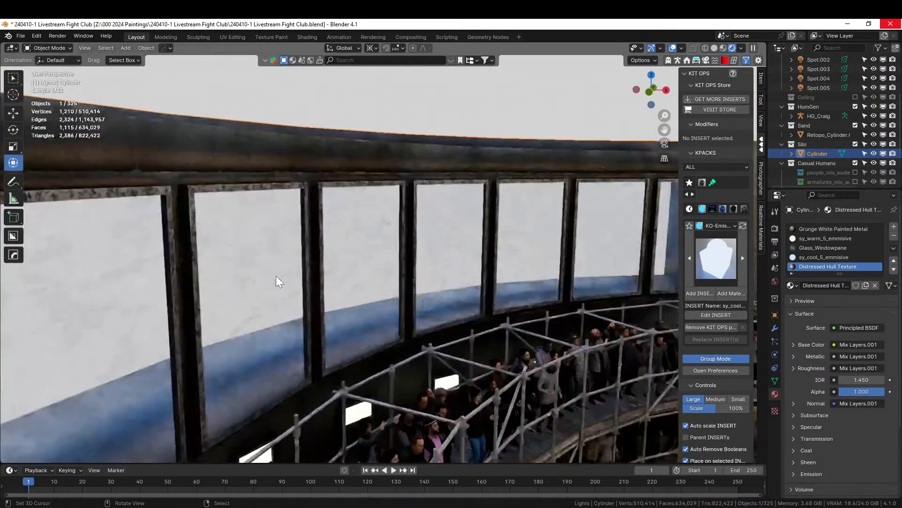
{"action": "middle_click_drag", "start_coordinate": [295, 280], "coordinate": [433, 298]}
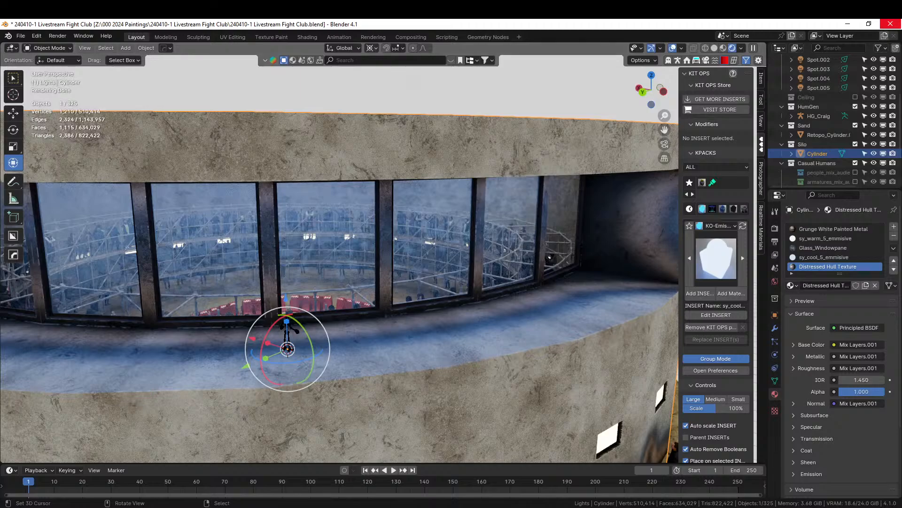
{"action": "middle_click_drag", "start_coordinate": [446, 384], "coordinate": [445, 393]}
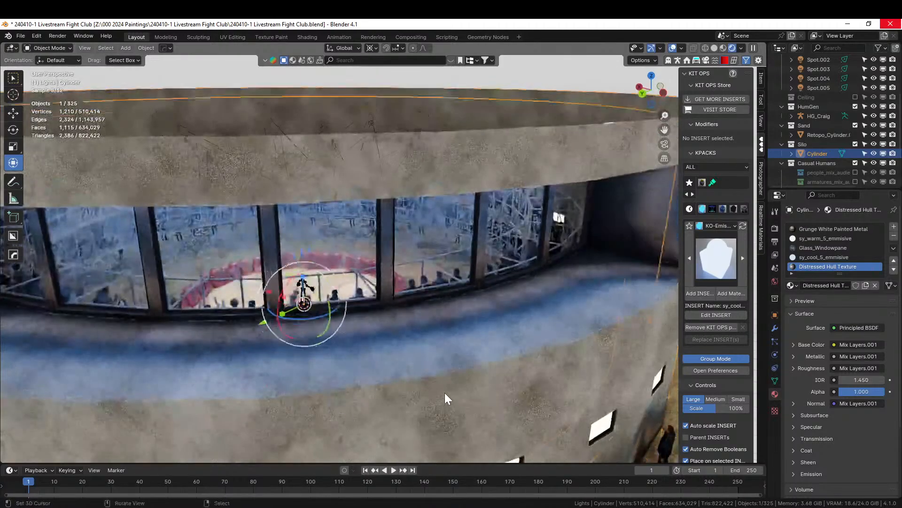
{"action": "scroll", "coordinate": [444, 393], "scroll_direction": "down", "scroll_amount": 5}
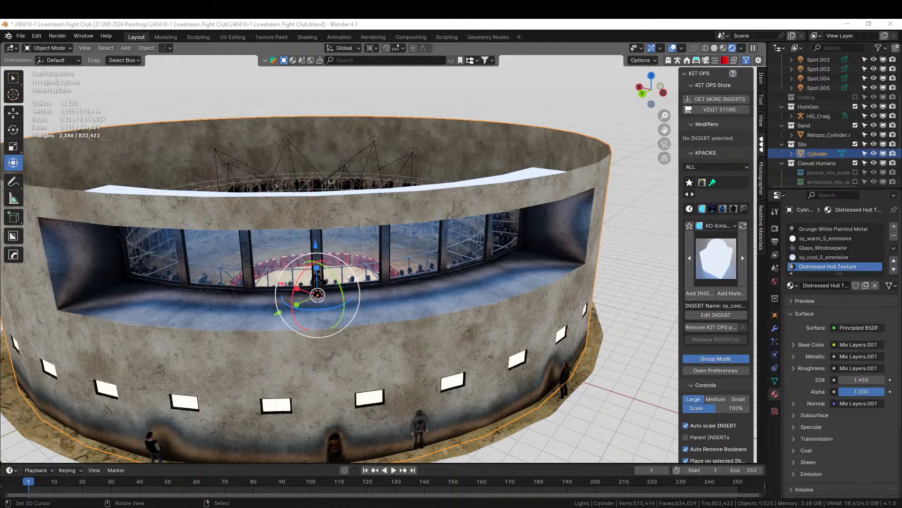
Place the KB3D_FTW_PropTableSet_B_Table asset on the silo's window ledge and select only the table set, in solid shading
{"action": "left_click_drag", "start_coordinate": [293, 138], "coordinate": [486, 287]}
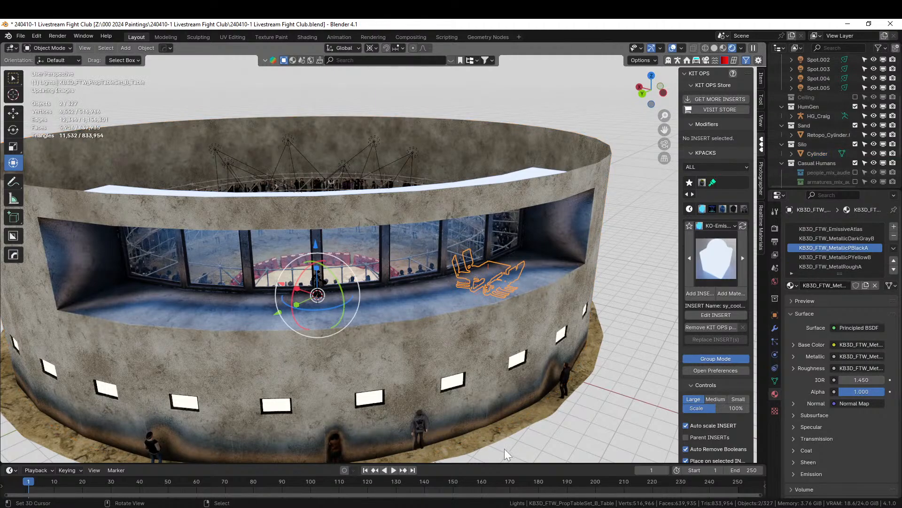
{"action": "left_click", "coordinate": [713, 48]}
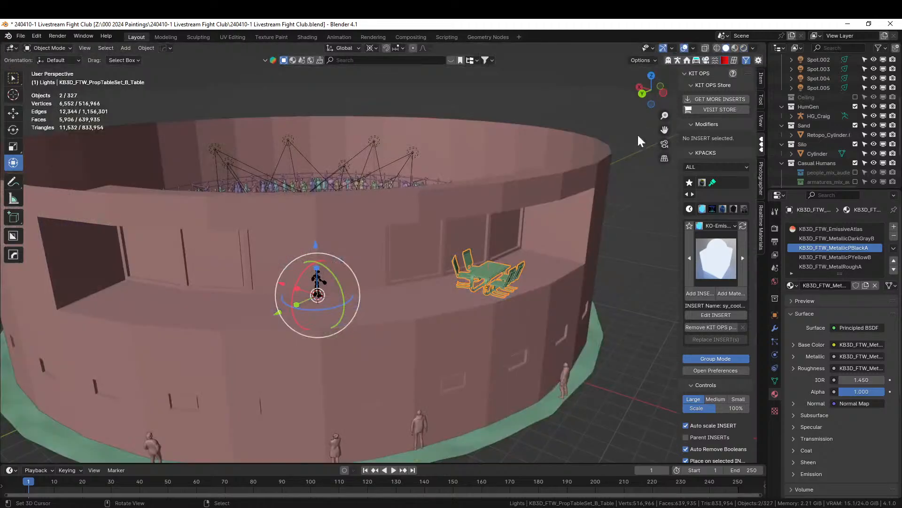
{"action": "left_click", "coordinate": [484, 274]}
{"action": "left_click", "coordinate": [490, 270]}
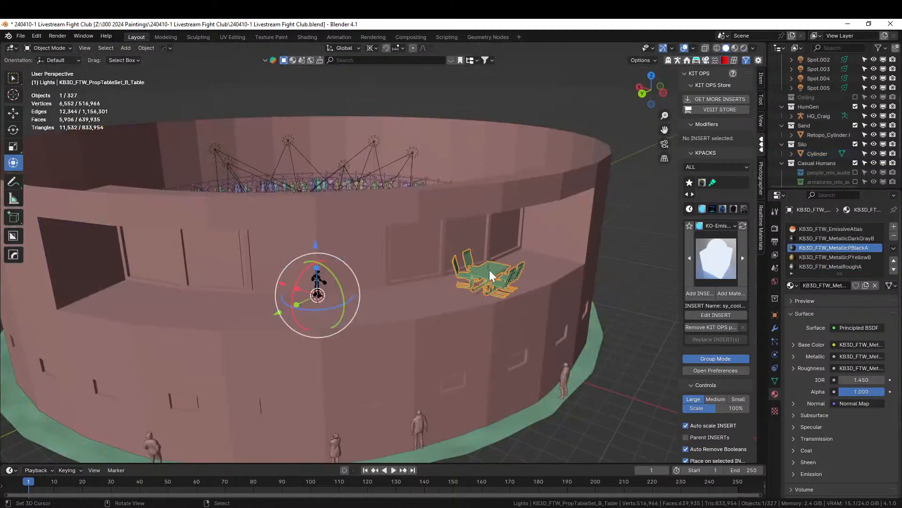
Align the table set with the curved ledge in top view, rotating it about -69.6° and -2.73° around Individual Origins and centring it
{"action": "key", "text": "KP_Decimal"}
{"action": "middle_click_drag", "start_coordinate": [506, 325], "coordinate": [454, 435]}
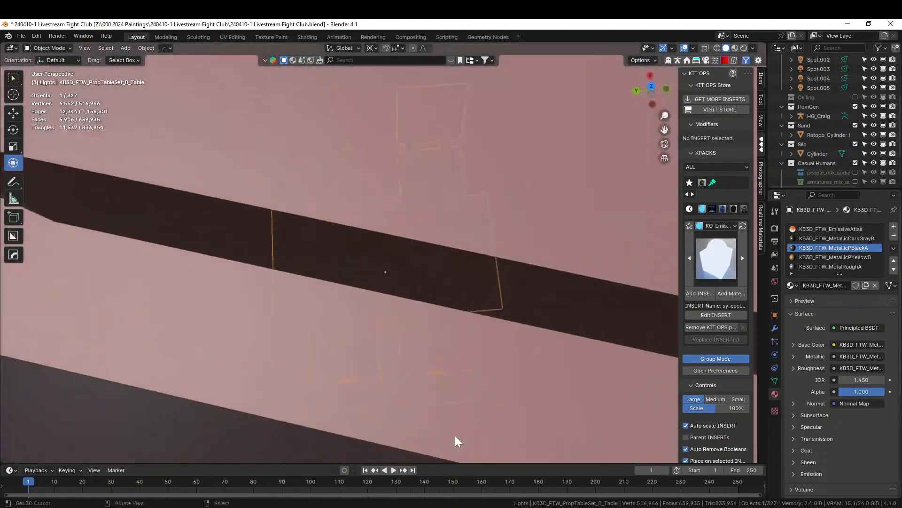
{"action": "key", "text": "KP_7"}
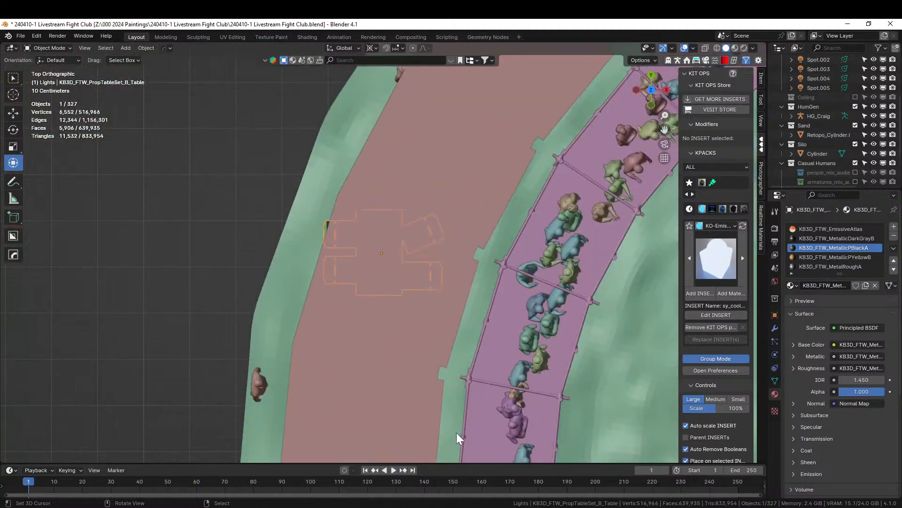
{"action": "key", "text": "r"}
{"action": "right_click", "coordinate": [467, 364]}
{"action": "left_click", "coordinate": [372, 49]}
{"action": "left_click", "coordinate": [393, 93]}
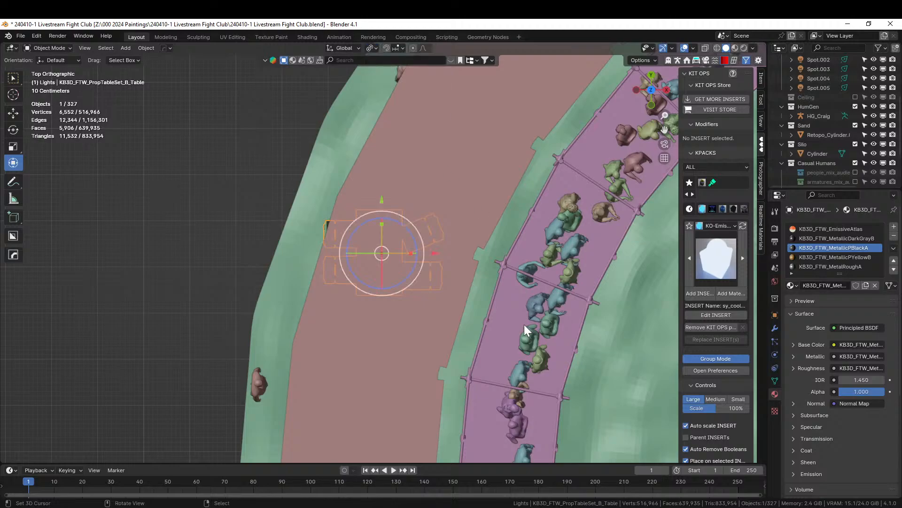
{"action": "key", "text": "r"}
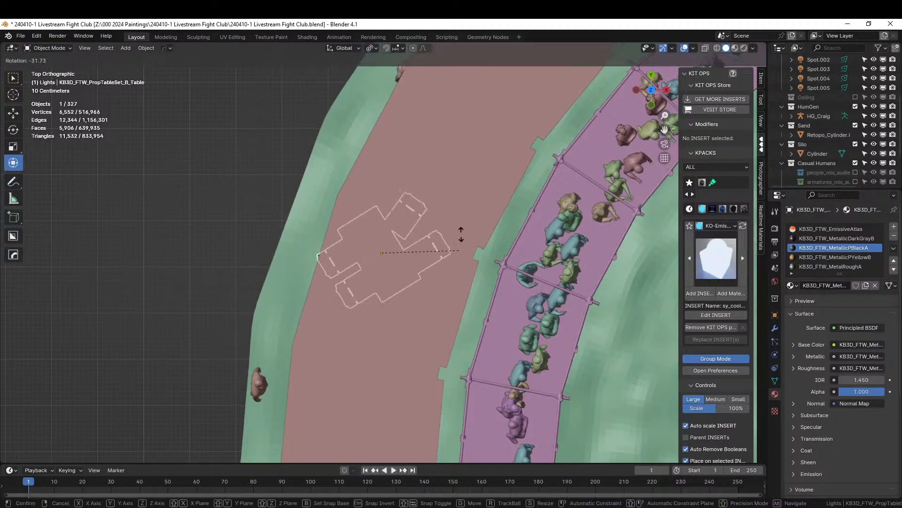
{"action": "right_click", "coordinate": [446, 203]}
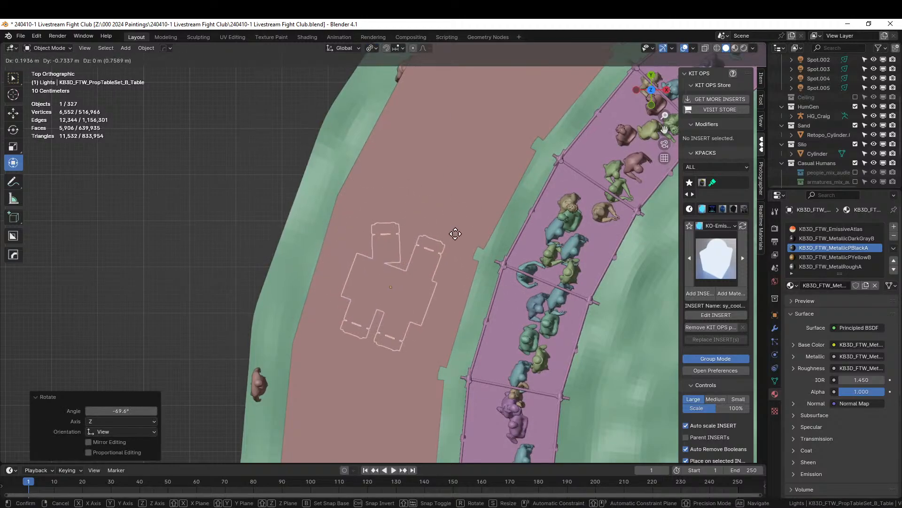
{"action": "scroll", "coordinate": [489, 314], "scroll_direction": "down", "scroll_amount": 1}
{"action": "scroll", "coordinate": [489, 313], "scroll_direction": "down", "scroll_amount": 3}
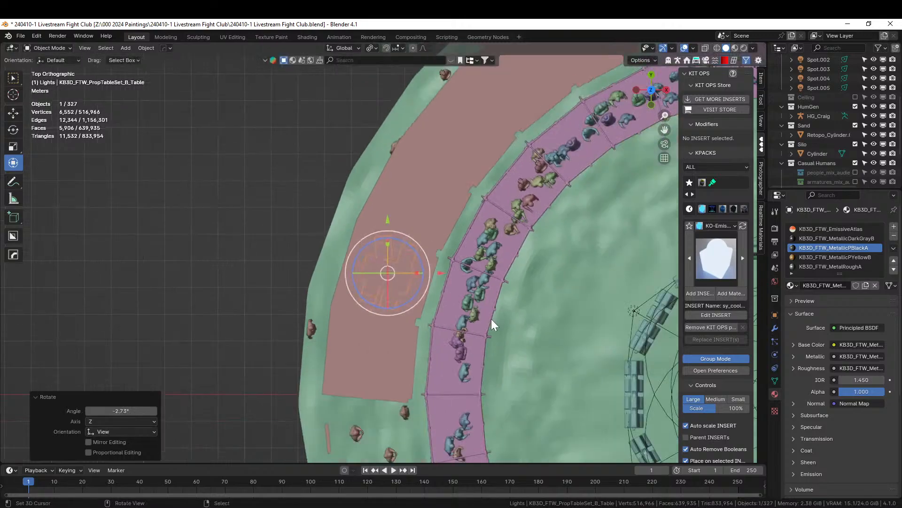
Make a linked duplicate of the table set and rotate it -41.6° about Z around the 3D Cursor along the ledge
{"action": "middle_click_drag", "start_coordinate": [453, 367], "coordinate": [286, 340], "text": "shift"}
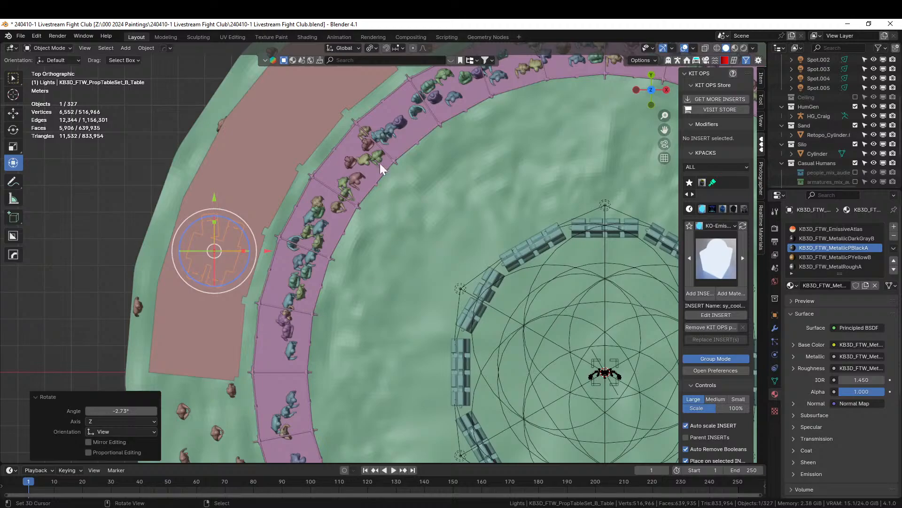
{"action": "left_click", "coordinate": [374, 49]}
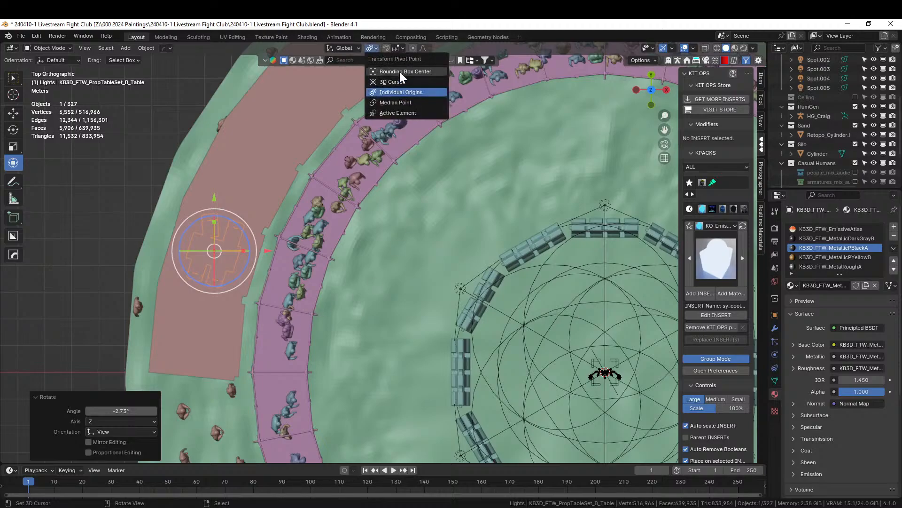
{"action": "left_click", "coordinate": [407, 82]}
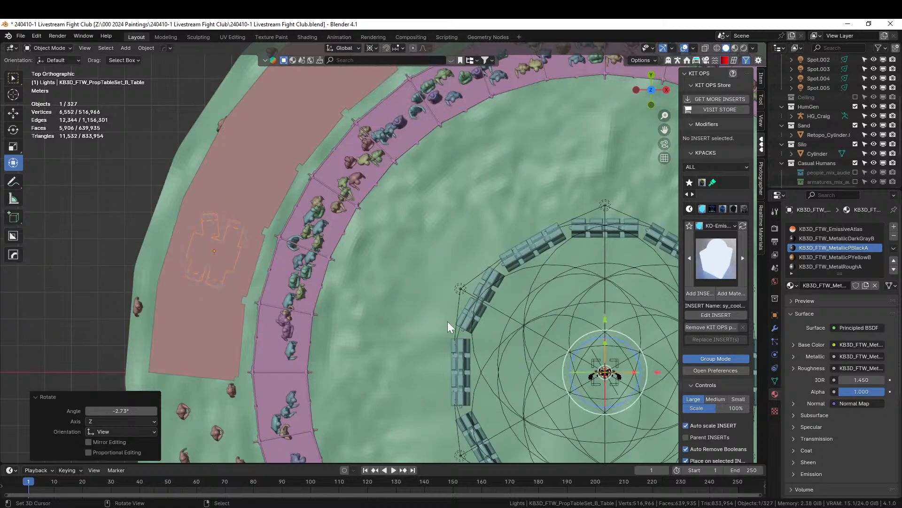
{"action": "key", "text": "alt+d"}
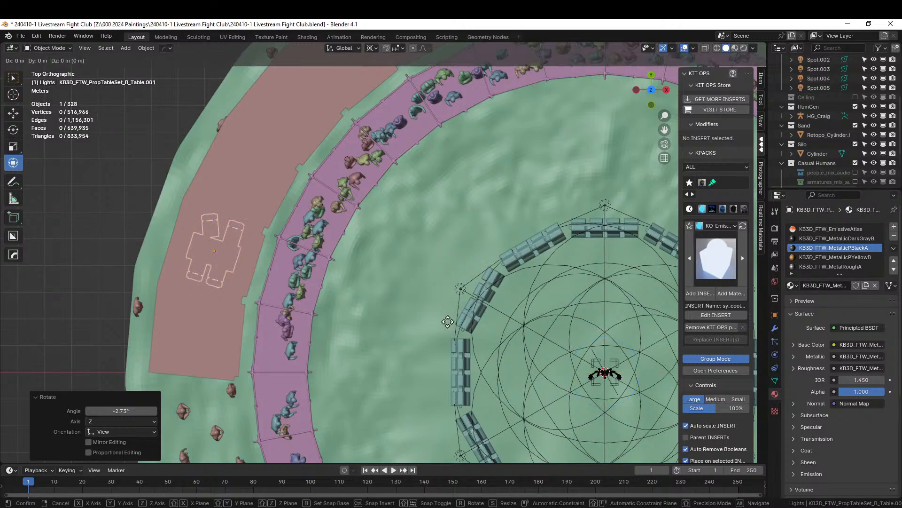
{"action": "key", "text": "Escape"}
{"action": "key", "text": "r"}
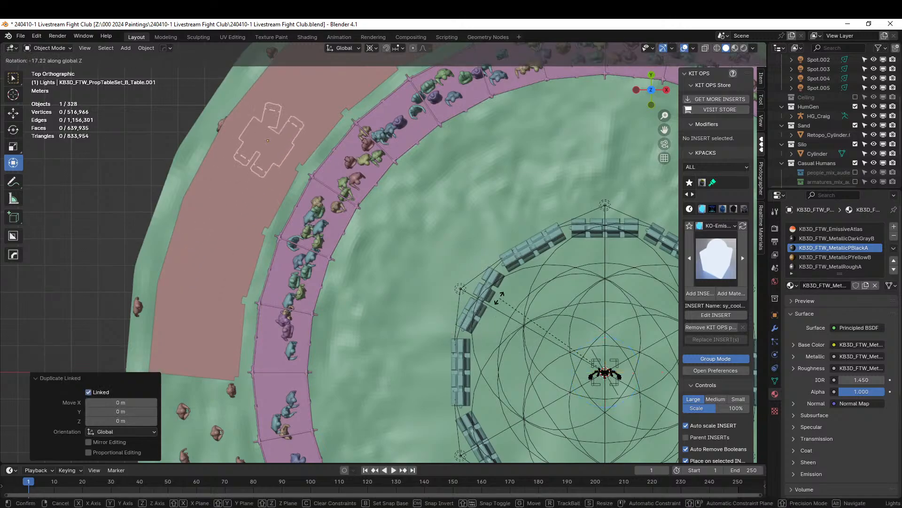
{"action": "left_click", "coordinate": [486, 303]}
{"action": "middle_click_drag", "start_coordinate": [481, 305], "coordinate": [479, 255]}
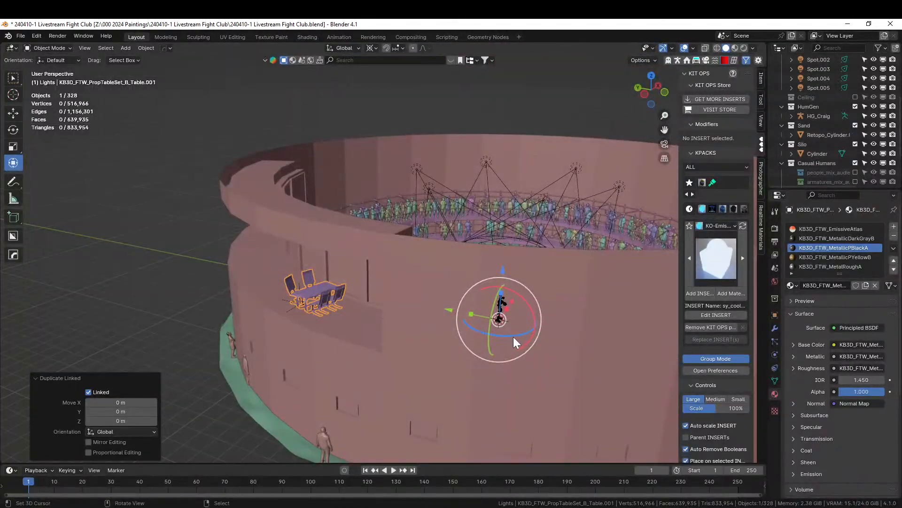
{"action": "key", "text": "r"}
{"action": "key", "text": "z"}
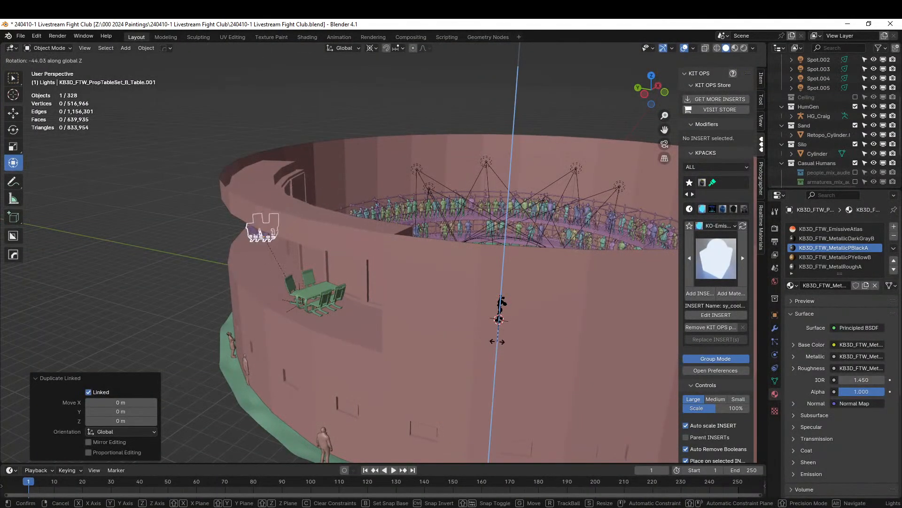
{"action": "left_click", "coordinate": [499, 341]}
Make another linked duplicate of the copied table set, rotated 19.6° about Z to sit between the two, and check the tables' placement
{"action": "key", "text": "KP_7"}
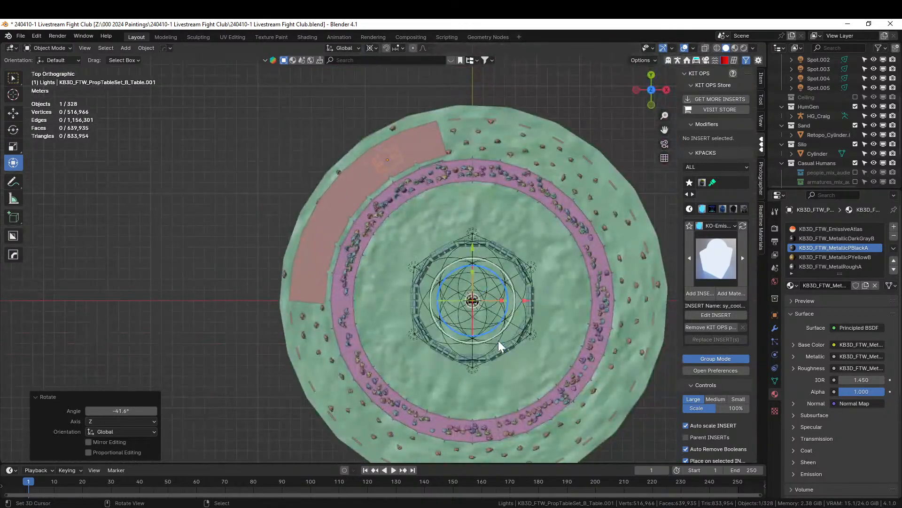
{"action": "key", "text": "alt+d"}
{"action": "right_click", "coordinate": [498, 340]}
{"action": "key", "text": "r"}
{"action": "key", "text": "z"}
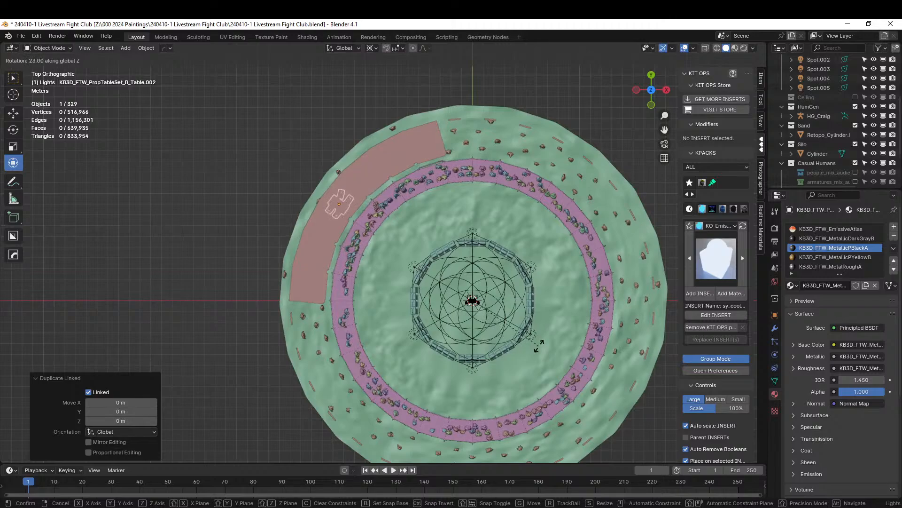
{"action": "left_click", "coordinate": [521, 346]}
{"action": "middle_click_drag", "start_coordinate": [520, 346], "coordinate": [529, 235]}
{"action": "scroll", "coordinate": [465, 281], "scroll_direction": "up", "scroll_amount": 3}
{"action": "middle_click_drag", "start_coordinate": [465, 282], "coordinate": [553, 318]}
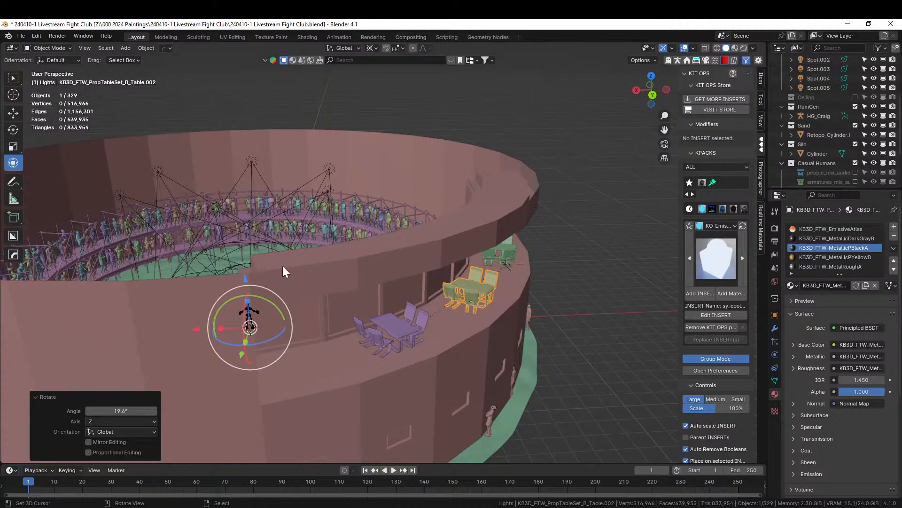
{"action": "scroll", "coordinate": [283, 266], "scroll_direction": "up", "scroll_amount": 3}
{"action": "middle_click_drag", "start_coordinate": [402, 356], "coordinate": [423, 326]}
{"action": "scroll", "coordinate": [403, 287], "scroll_direction": "down", "scroll_amount": 5}
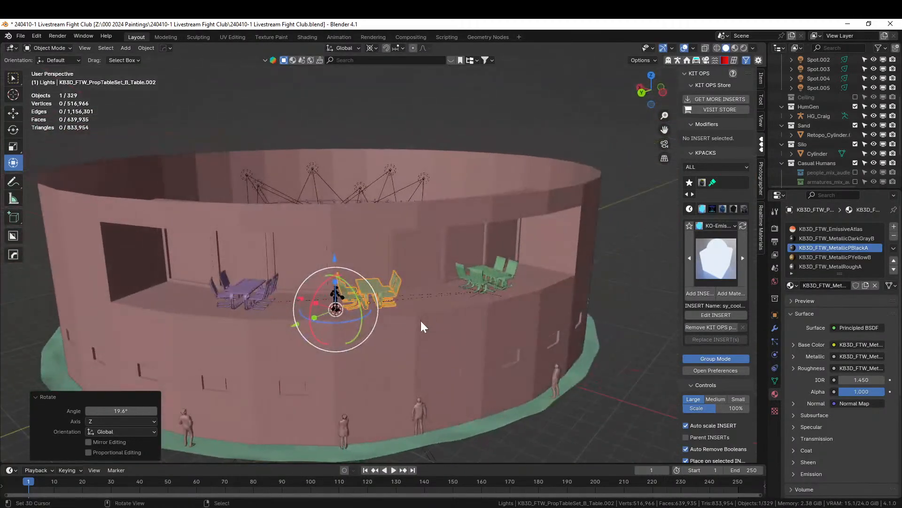
In the silo's mesh, bridge the upper and lower outer edge runs of the ledge opening to wall it in behind the tables
{"action": "left_click", "coordinate": [282, 217]}
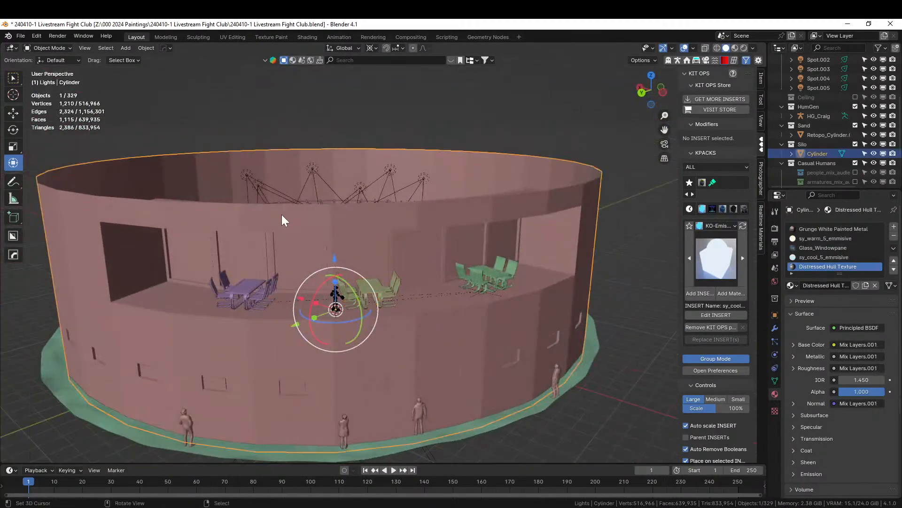
{"action": "key", "text": "Tab"}
{"action": "left_click", "coordinate": [180, 224]}
{"action": "middle_click_drag", "start_coordinate": [481, 233], "coordinate": [497, 225]}
{"action": "left_click", "coordinate": [572, 206], "text": "ctrl"}
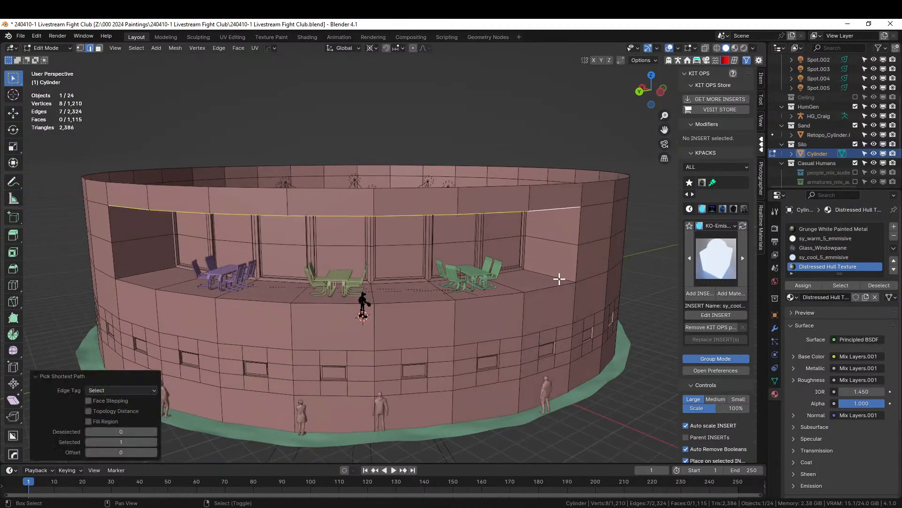
{"action": "left_click", "coordinate": [557, 281], "text": "shift"}
{"action": "left_click", "coordinate": [145, 285], "text": "ctrl"}
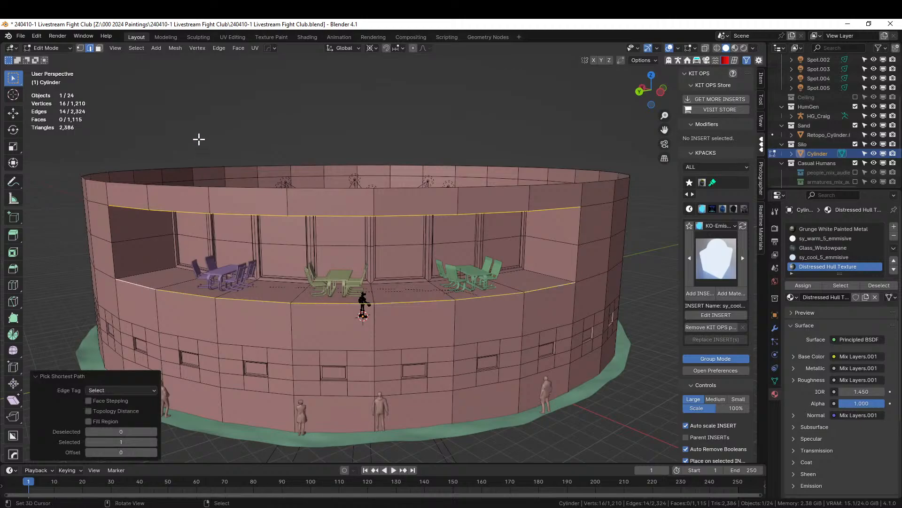
{"action": "left_click", "coordinate": [219, 48]}
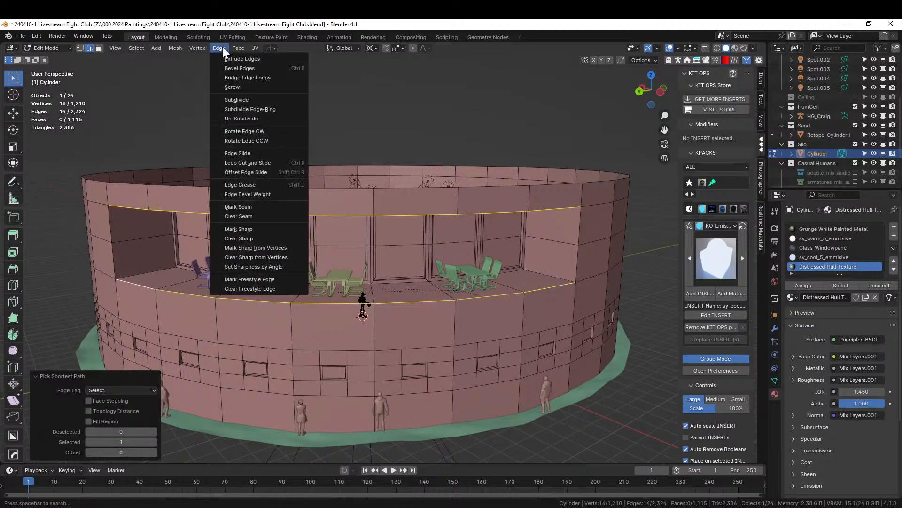
{"action": "left_click", "coordinate": [258, 68]}
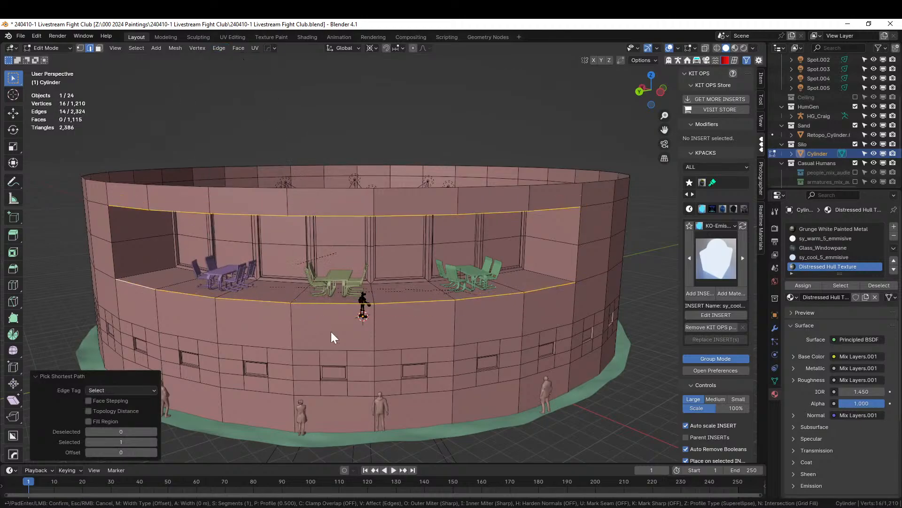
{"action": "key", "text": "Escape"}
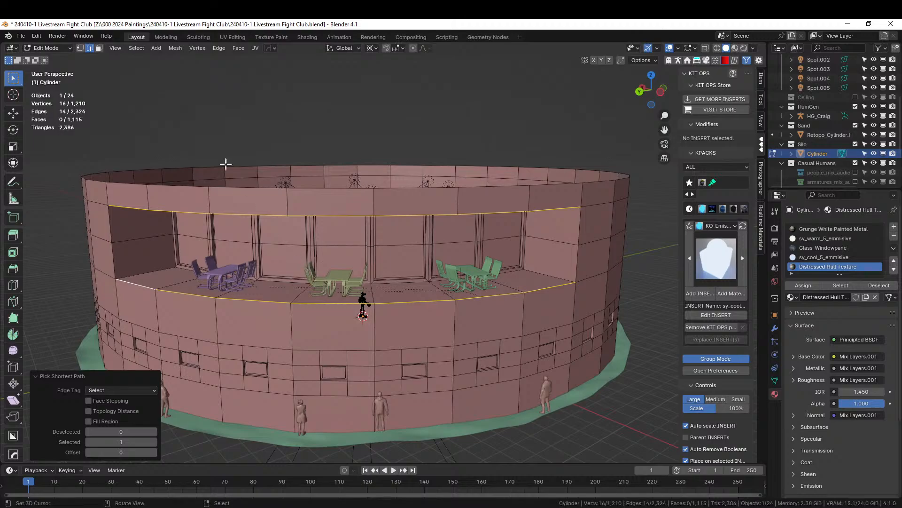
{"action": "left_click", "coordinate": [235, 49]}
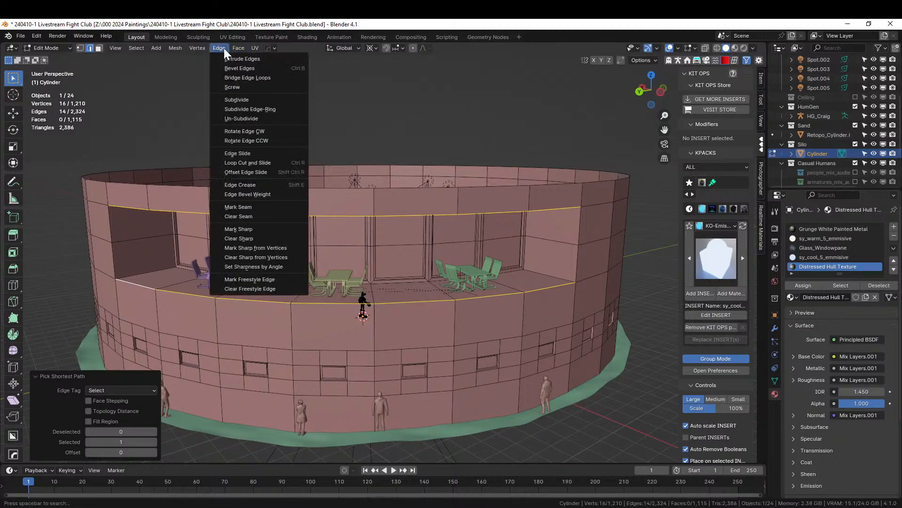
{"action": "left_click", "coordinate": [245, 76]}
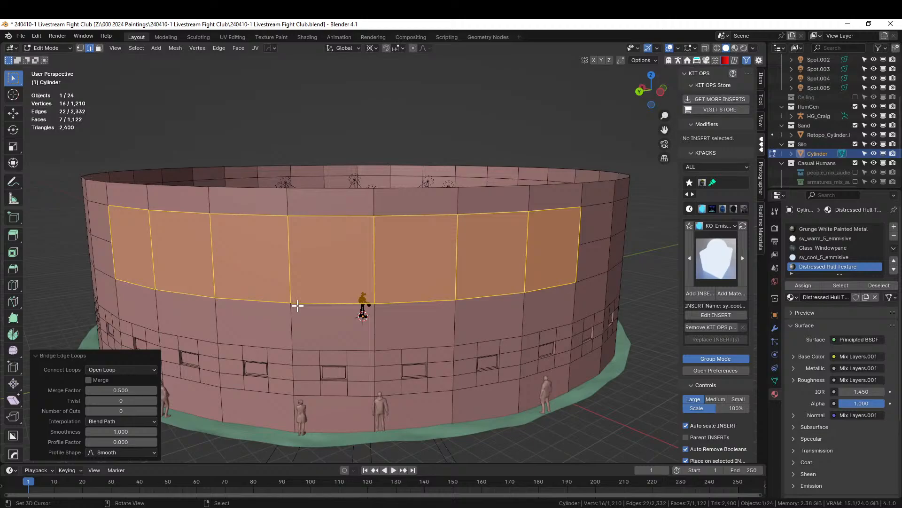
Separate the bridged faces into their own object and view the windows from inside the silo in rendered shading
{"action": "key", "text": "p"}
{"action": "left_click", "coordinate": [274, 303]}
{"action": "key", "text": "Tab"}
{"action": "middle_click_drag", "start_coordinate": [275, 304], "coordinate": [523, 297]}
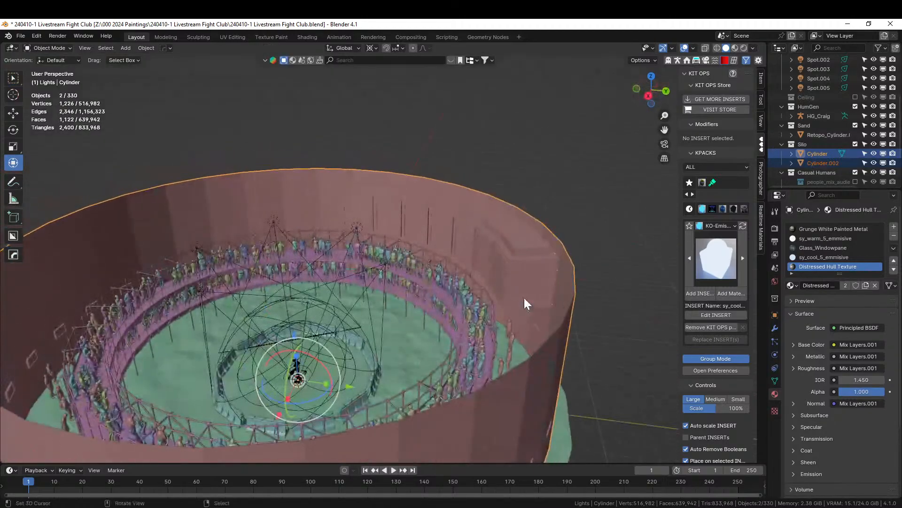
{"action": "scroll", "coordinate": [524, 298], "scroll_direction": "up", "scroll_amount": 4}
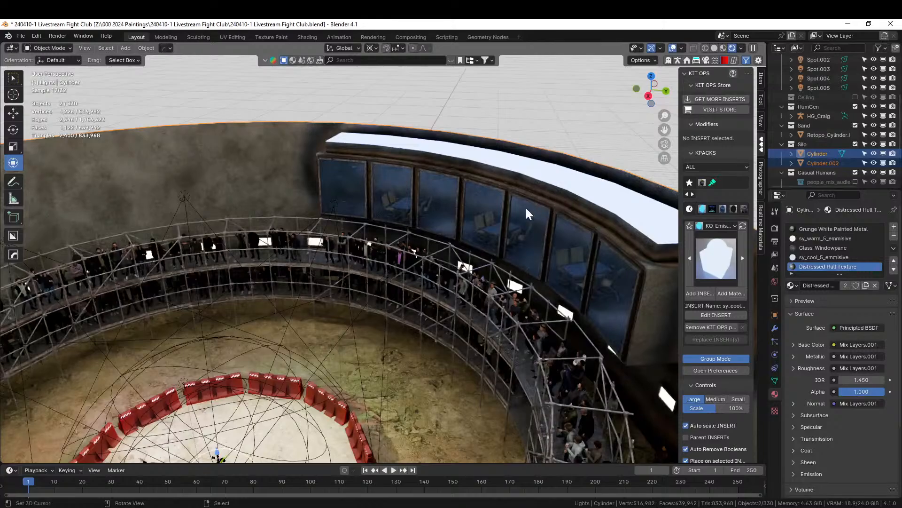
{"action": "mouse_move", "coordinate": [527, 214]}
{"action": "middle_mouse_down"}
{"action": "mouse_move", "coordinate": [564, 185]}
{"action": "mouse_move", "coordinate": [545, 217]}
{"action": "mouse_move", "coordinate": [492, 224]}
{"action": "mouse_move", "coordinate": [517, 220]}
{"action": "mouse_move", "coordinate": [528, 229]}
{"action": "middle_mouse_up"}
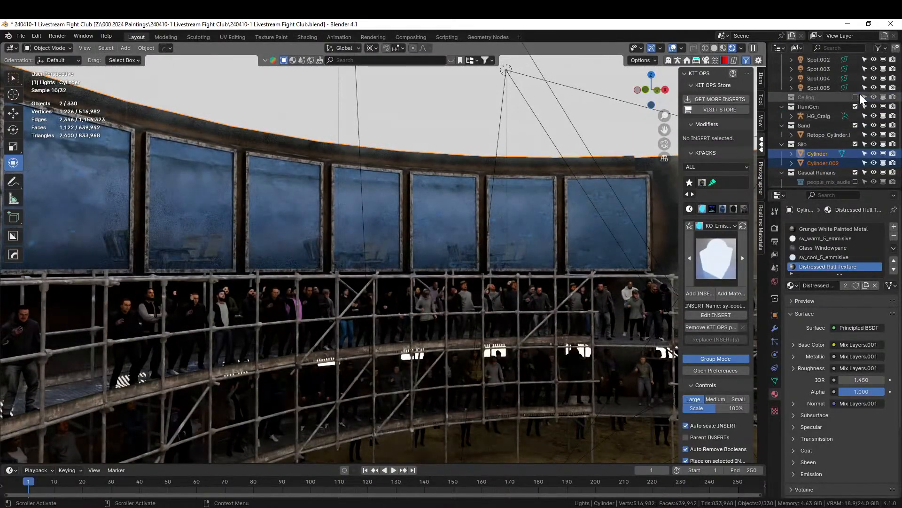
Show the Ceiling collection and lower the sy_cool_5_emmisive colour's saturation to about 0.416
{"action": "left_click", "coordinate": [854, 97]}
{"action": "middle_click_drag", "start_coordinate": [406, 252], "coordinate": [362, 185]}
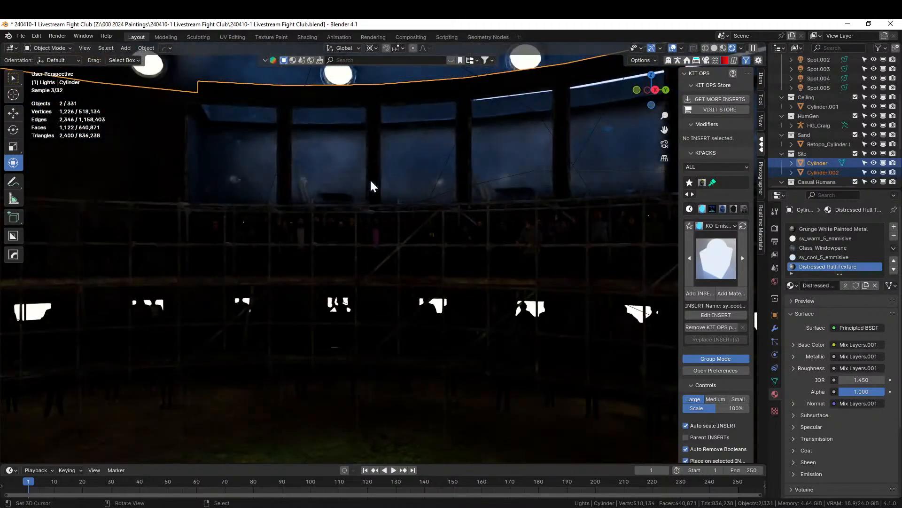
{"action": "left_click", "coordinate": [823, 256]}
{"action": "left_click", "coordinate": [864, 344]}
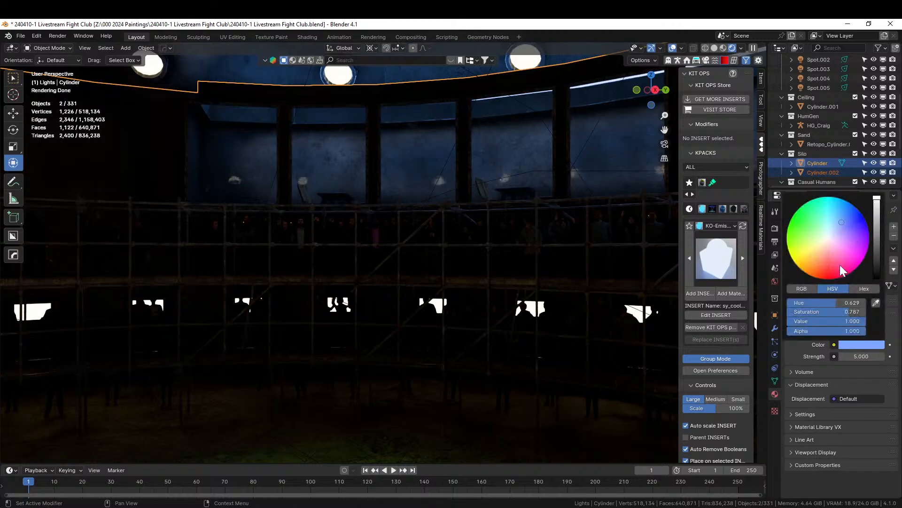
{"action": "left_click_drag", "start_coordinate": [847, 312], "coordinate": [820, 311]}
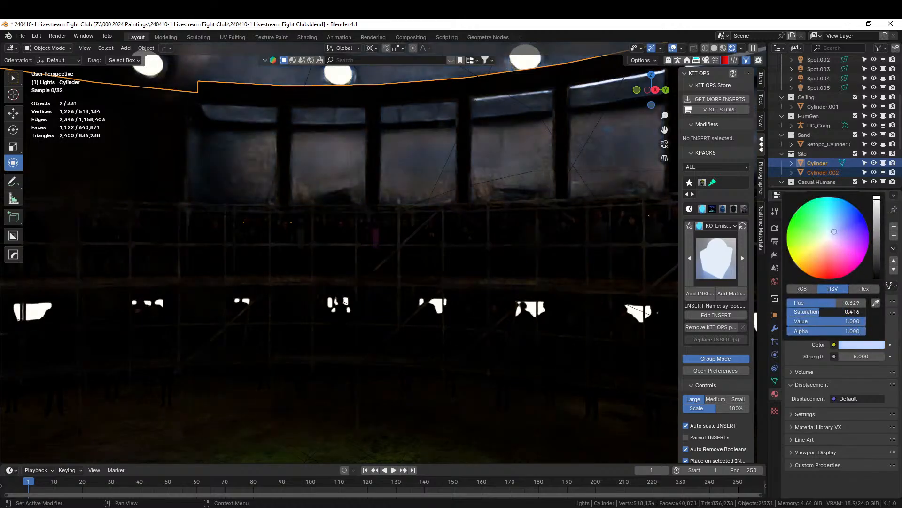
Try emission strengths of 25 and 12 on sy_cool_5_emmisive and settle on 10
{"action": "left_click", "coordinate": [861, 356]}
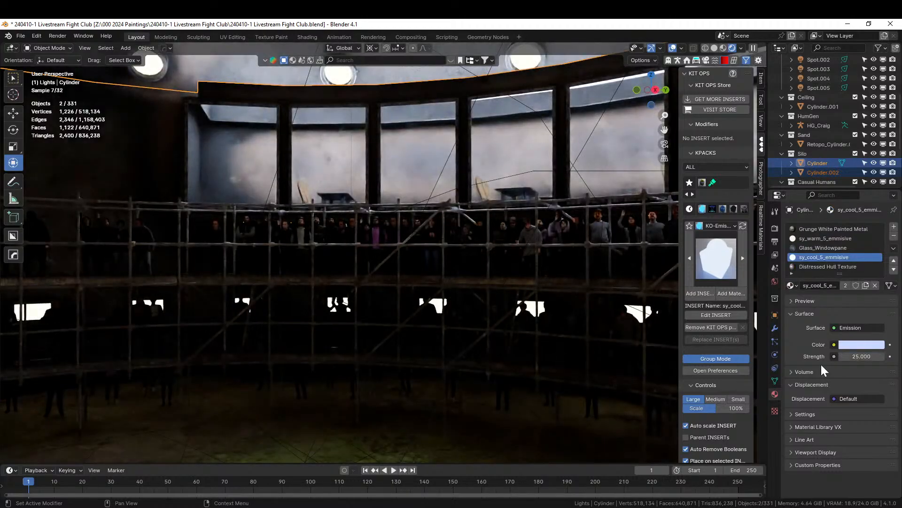
{"action": "middle_click_drag", "start_coordinate": [449, 289], "coordinate": [636, 367]}
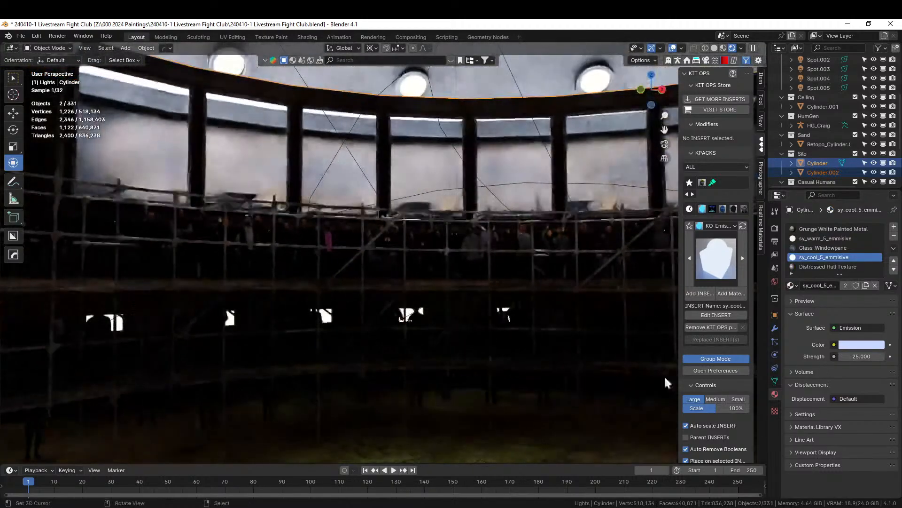
{"action": "left_click", "coordinate": [861, 356]}
{"action": "type", "text": "12"}
{"action": "key", "text": "Return"}
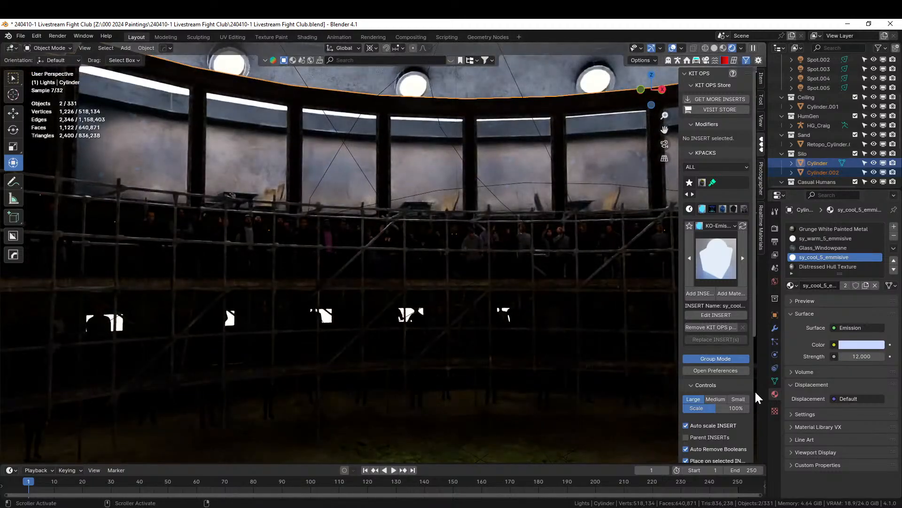
{"action": "left_click", "coordinate": [862, 355]}
{"action": "type", "text": "1"}
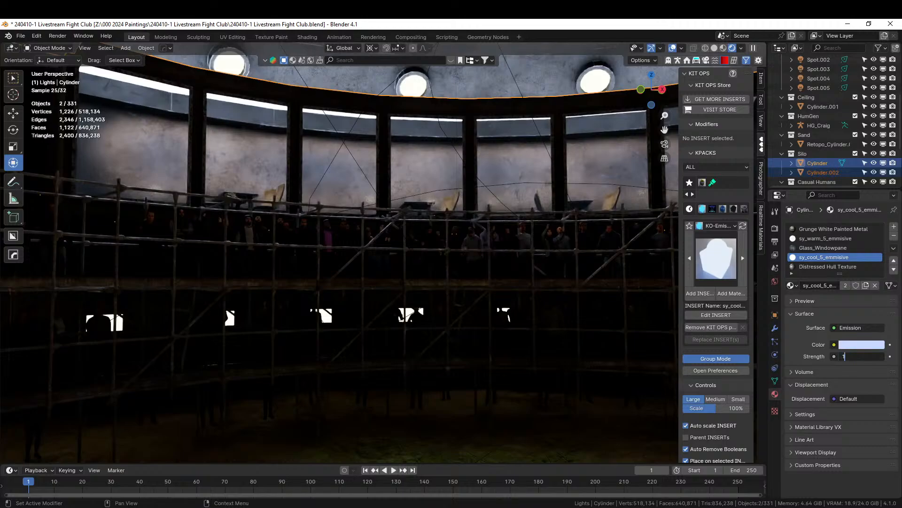
{"action": "type", "text": "0"}
{"action": "key", "text": "Return"}
Hide the Ceiling collection and bring the emissive strip above the windows into view from above
{"action": "middle_click_drag", "start_coordinate": [342, 217], "coordinate": [354, 248]}
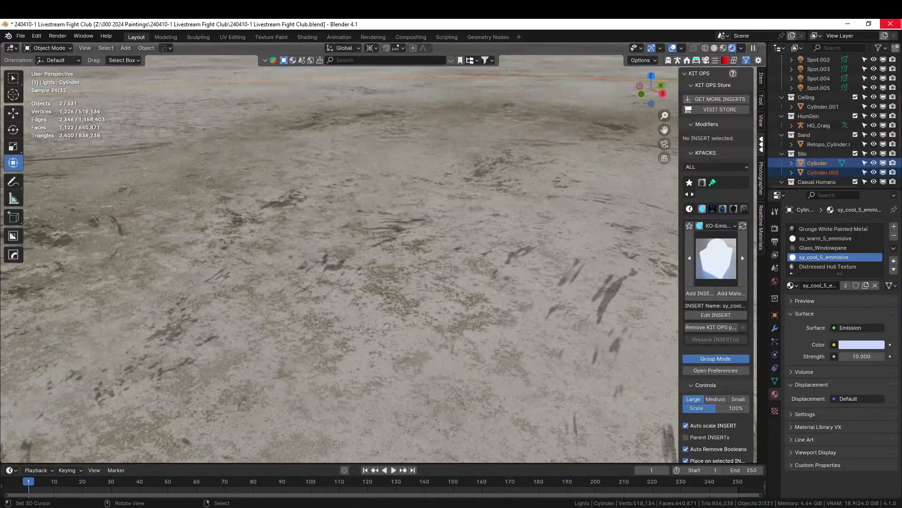
{"action": "left_click", "coordinate": [855, 97]}
{"action": "middle_click_drag", "start_coordinate": [420, 193], "coordinate": [393, 337]}
Extrude the seven top faces of the recessed strip above the windows a short distance upward
{"action": "key", "text": "Tab"}
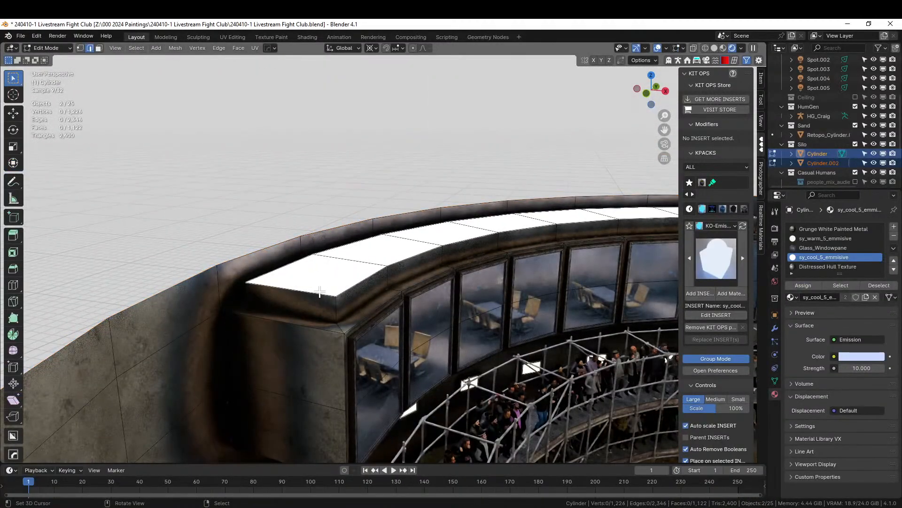
{"action": "key", "text": "6"}
{"action": "middle_click_drag", "start_coordinate": [330, 291], "coordinate": [201, 317]}
{"action": "key", "text": "3"}
{"action": "left_click", "coordinate": [180, 309]}
{"action": "middle_click_drag", "start_coordinate": [388, 284], "coordinate": [38, 244]}
{"action": "left_click", "coordinate": [417, 243], "text": "ctrl"}
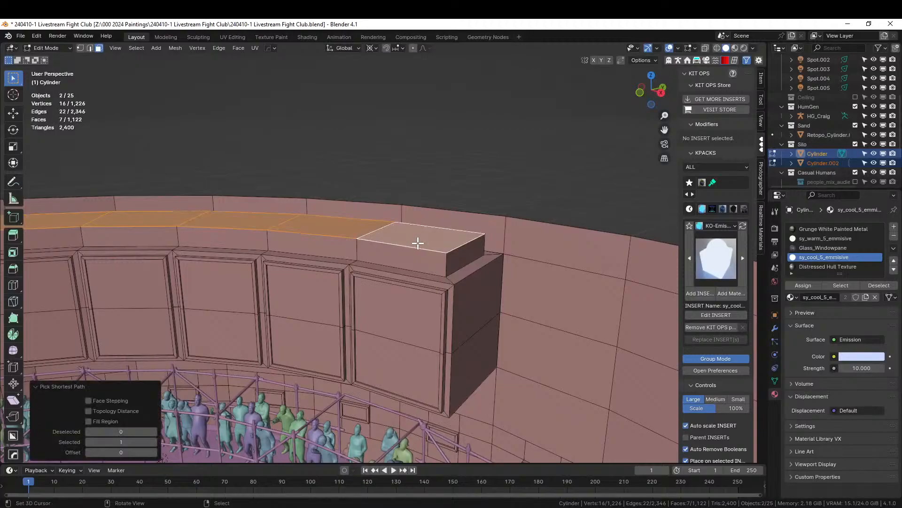
{"action": "key", "text": "e"}
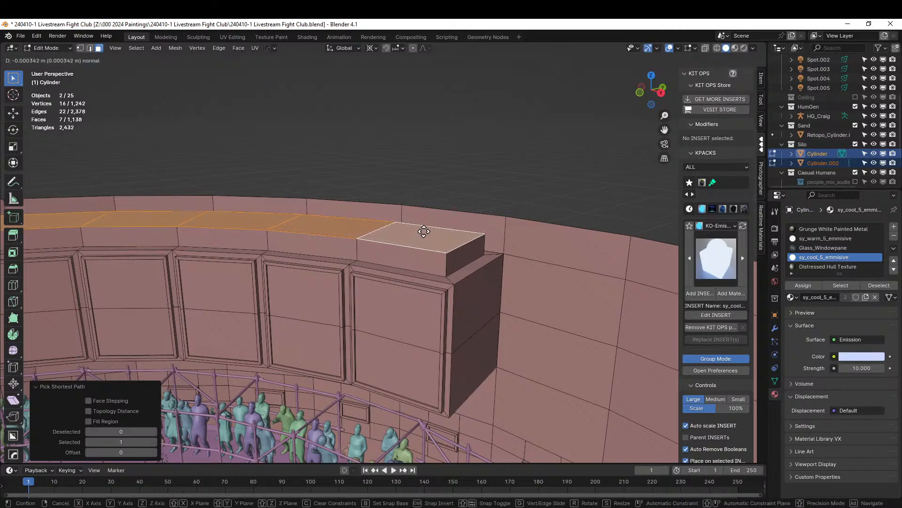
{"action": "left_click", "coordinate": [432, 191]}
Grow the selection to the raised strip cap's side faces and assign Grunge White Painted Metal to them
{"action": "key", "text": "ctrl+KP_Add"}
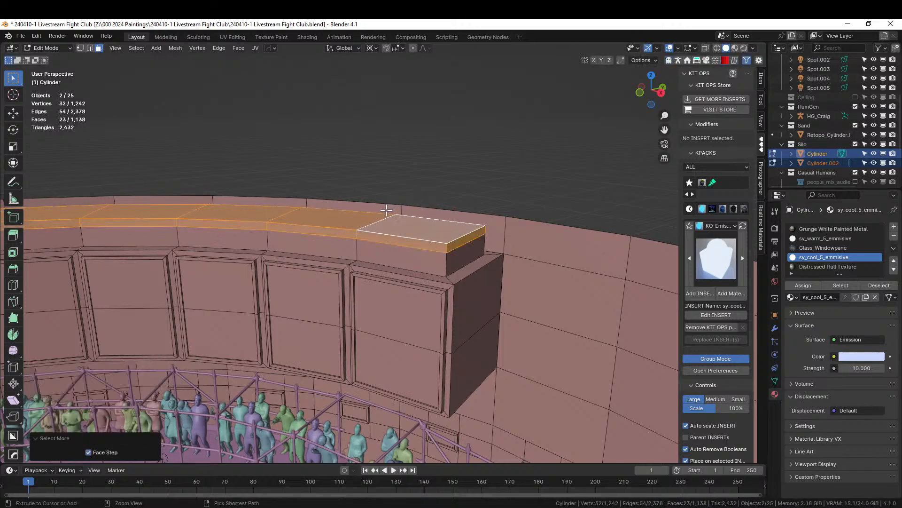
{"action": "left_click", "coordinate": [859, 230]}
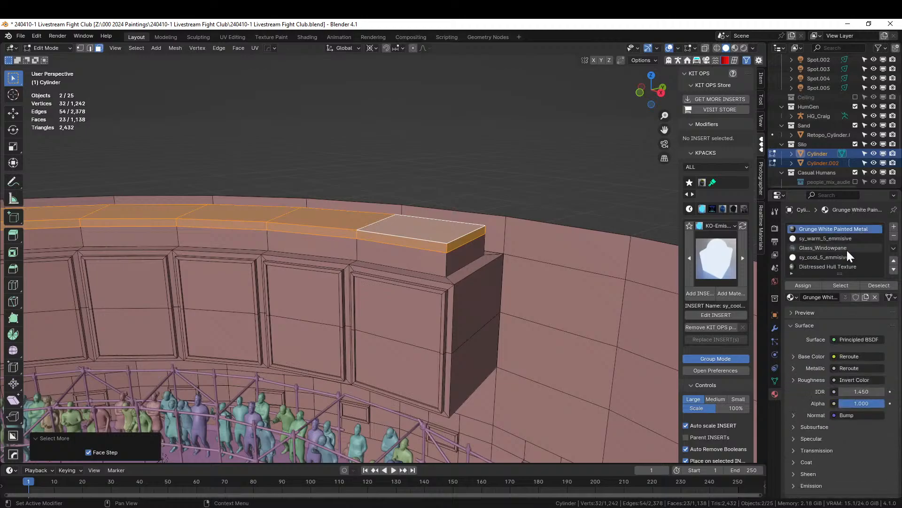
{"action": "left_click", "coordinate": [803, 285]}
Examine the metal-covered strip above the windows in rendered view, from outside and from inside the lounge
{"action": "key", "text": "z"}
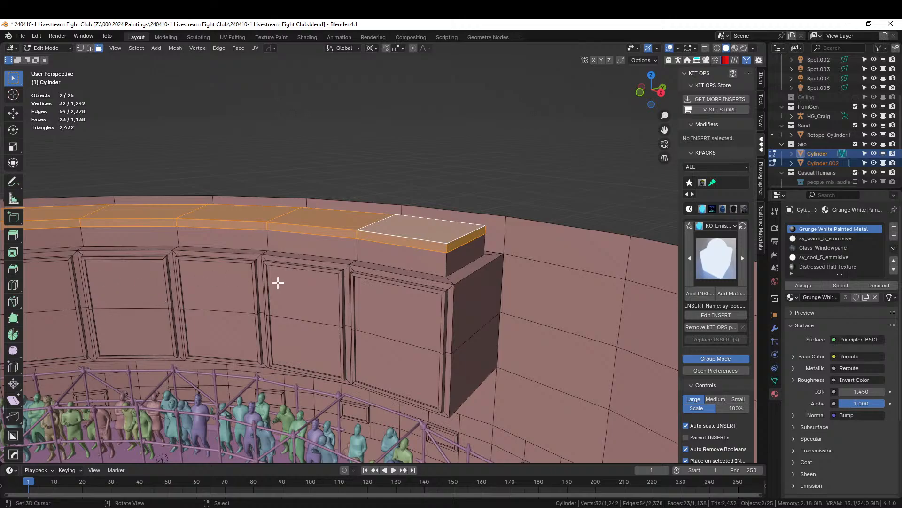
{"action": "middle_click_drag", "start_coordinate": [278, 282], "coordinate": [258, 286]}
{"action": "key", "text": "z"}
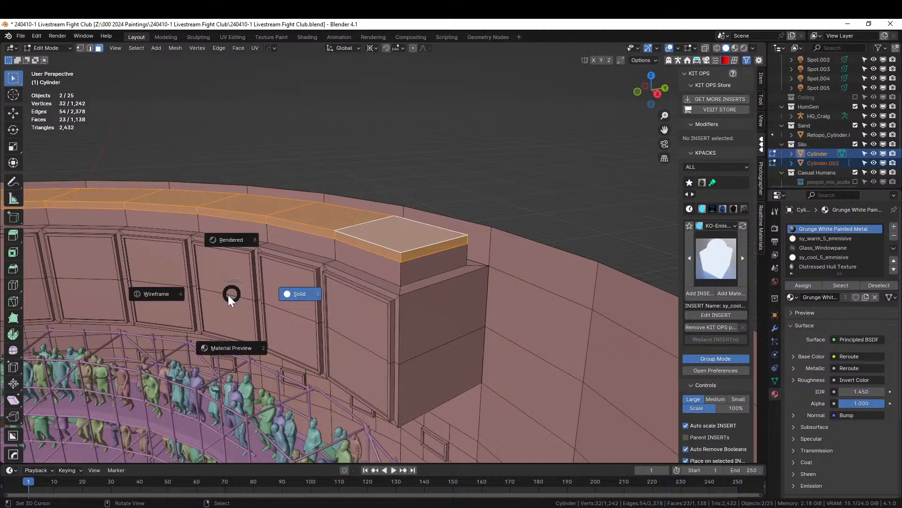
{"action": "key", "text": "8"}
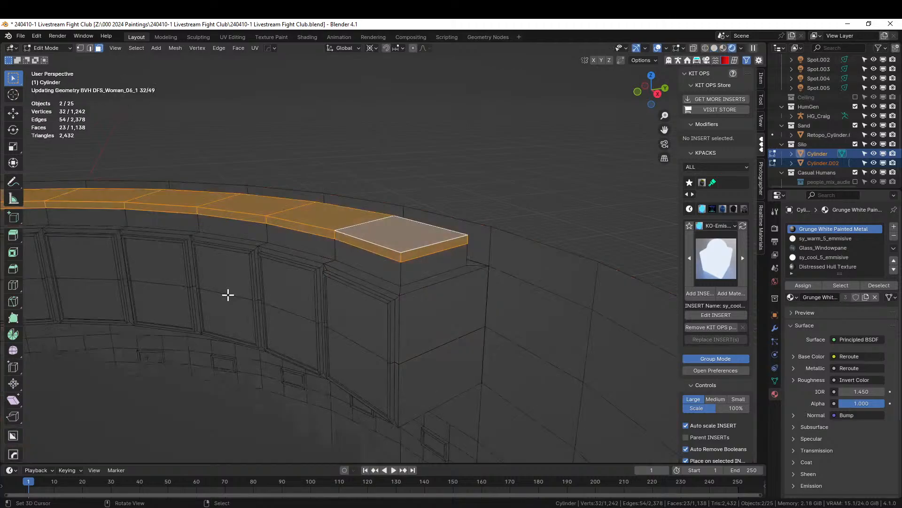
{"action": "key", "text": "Tab"}
{"action": "middle_click_drag", "start_coordinate": [228, 296], "coordinate": [363, 257]}
{"action": "scroll", "coordinate": [350, 268], "scroll_direction": "up", "scroll_amount": 5}
{"action": "key", "text": "z"}
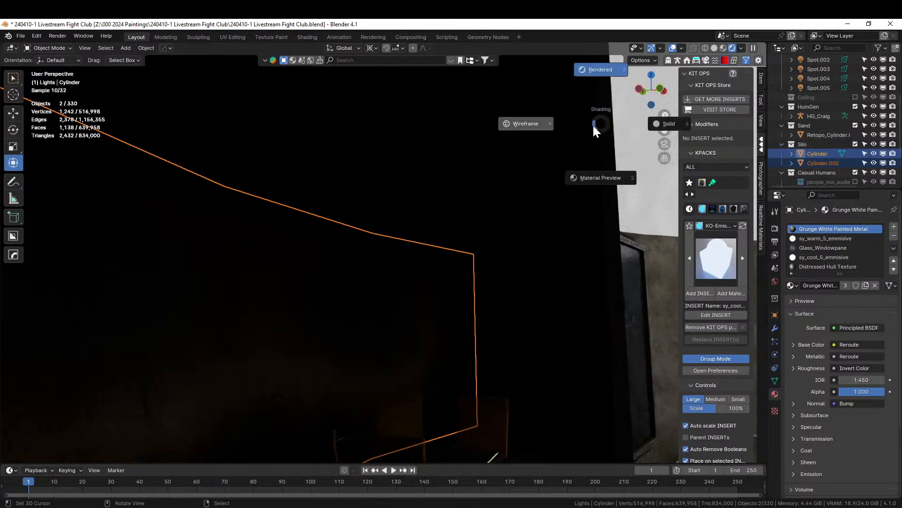
{"action": "left_click", "coordinate": [594, 126]}
Select the edge loop under the strip's cap without its end edges and bridge the two long edge runs with faces
{"action": "middle_click_drag", "start_coordinate": [413, 181], "coordinate": [431, 176]}
{"action": "key", "text": "Tab"}
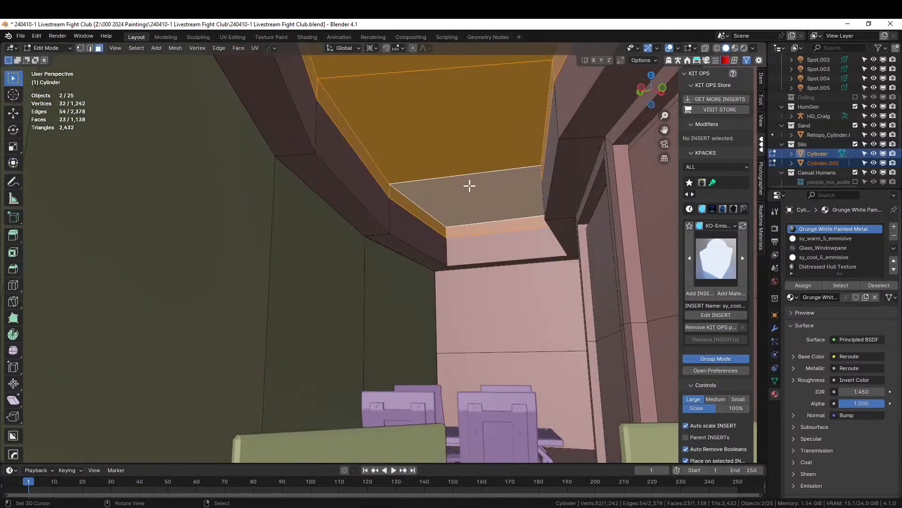
{"action": "key", "text": "2"}
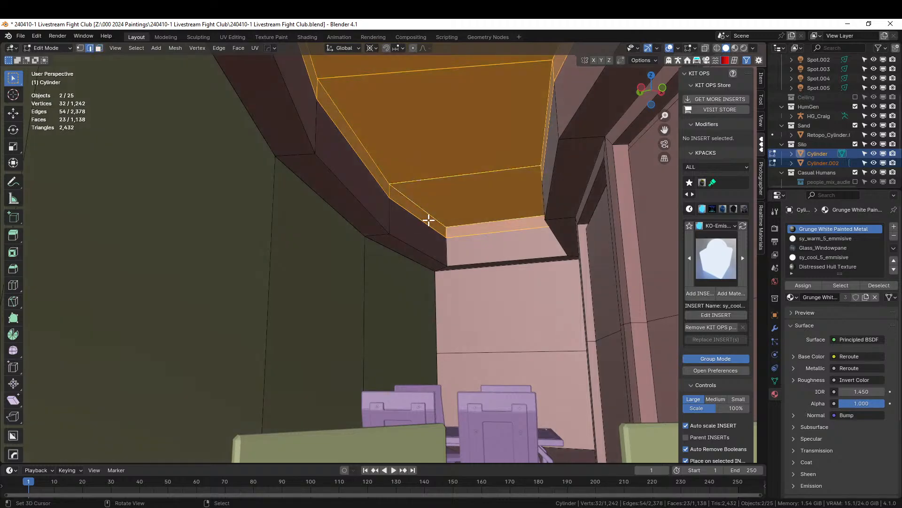
{"action": "left_click", "coordinate": [432, 217]}
{"action": "scroll", "coordinate": [423, 213], "scroll_direction": "up", "scroll_amount": 4}
{"action": "left_click", "coordinate": [419, 213], "text": "alt"}
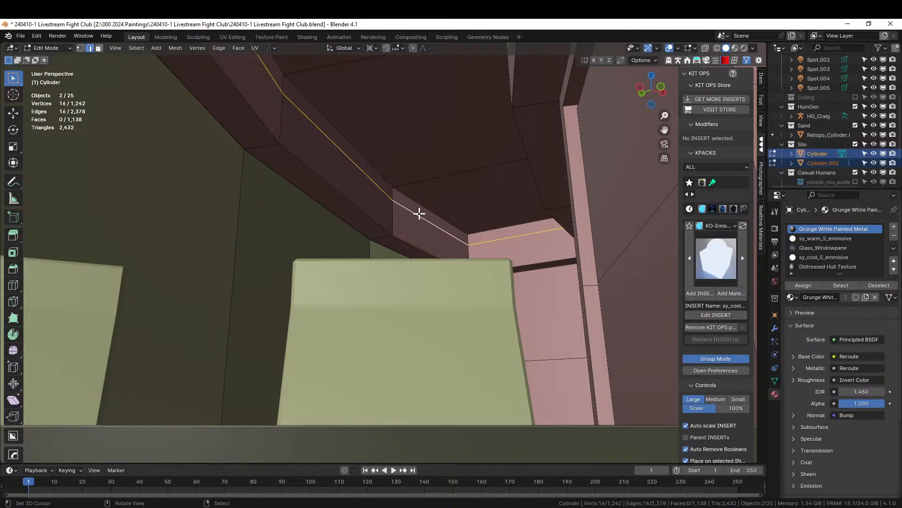
{"action": "key", "text": "KP_Divide"}
{"action": "key", "text": "KP_Divide"}
{"action": "middle_click_drag", "start_coordinate": [440, 212], "coordinate": [489, 277]}
{"action": "middle_click_drag", "start_coordinate": [231, 365], "coordinate": [228, 231]}
{"action": "left_click", "coordinate": [242, 228], "text": "shift"}
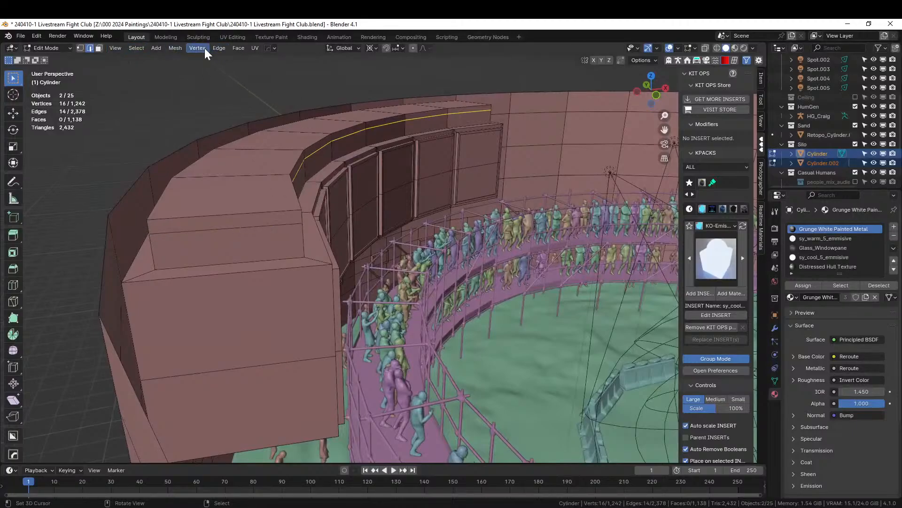
{"action": "left_click", "coordinate": [220, 48]}
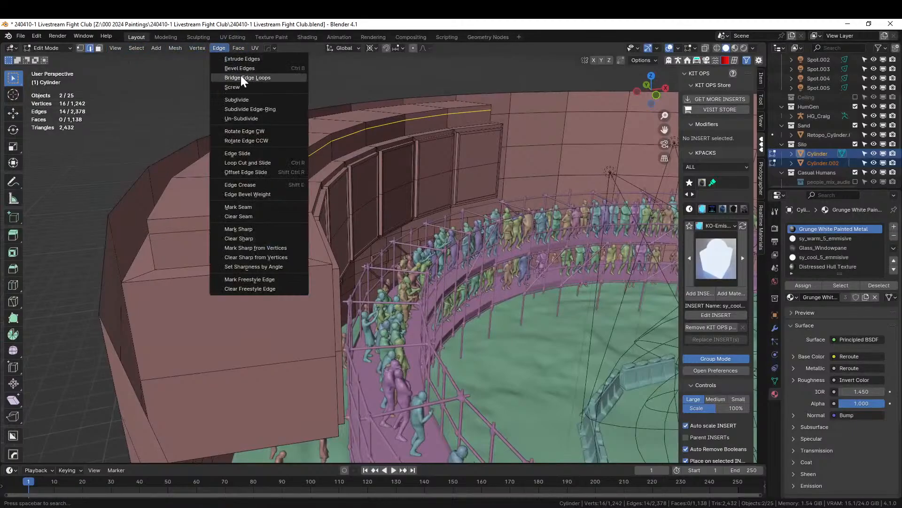
{"action": "left_click", "coordinate": [242, 77]}
Select the bridged faces on the lounge ceiling by coplanar similarity and assign sy_cool_5_emmisive to them
{"action": "middle_click_drag", "start_coordinate": [239, 74], "coordinate": [277, 242]}
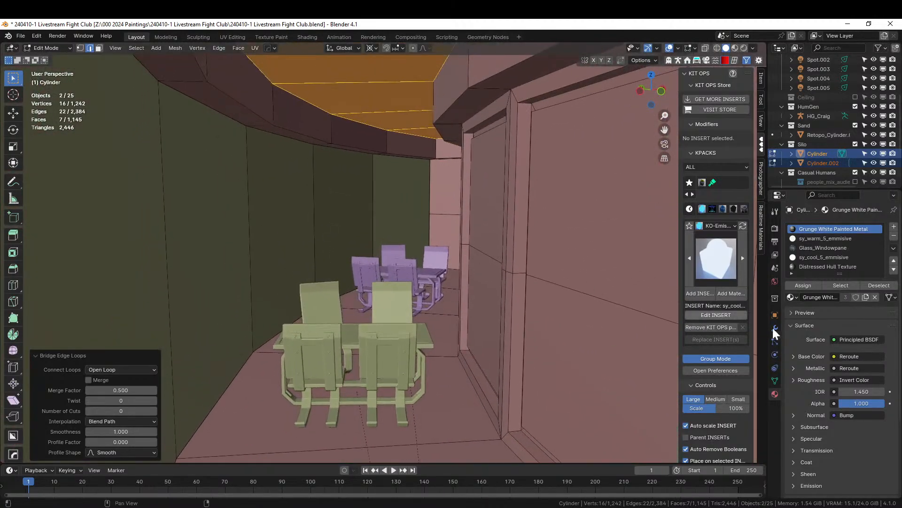
{"action": "key", "text": "3"}
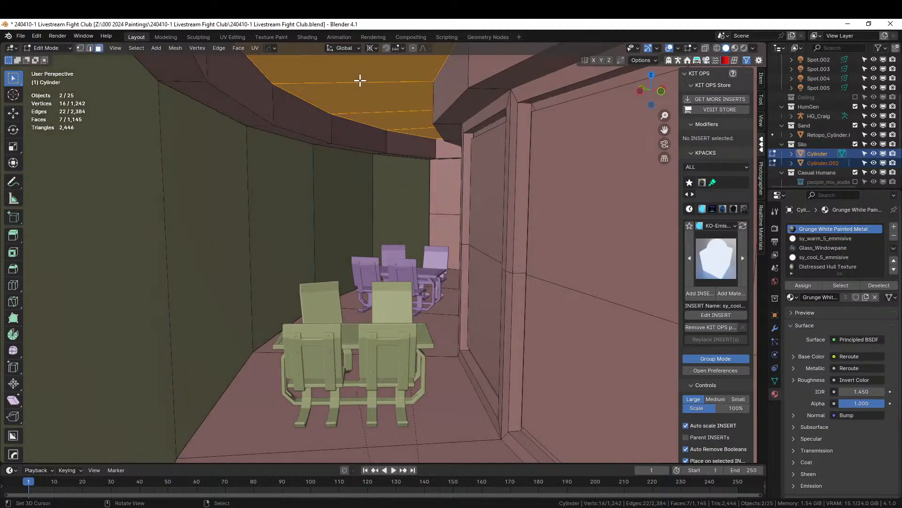
{"action": "left_click", "coordinate": [360, 84]}
{"action": "key", "text": "shift+g"}
{"action": "left_click", "coordinate": [321, 106]}
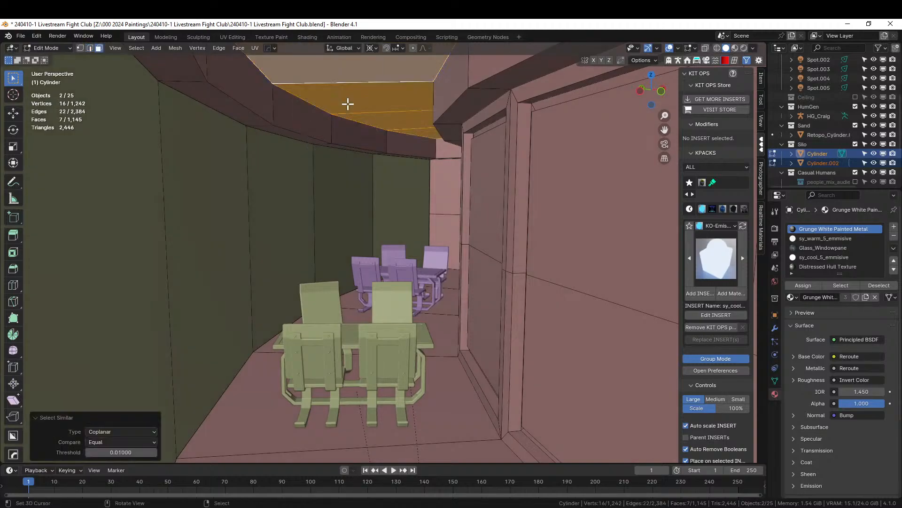
{"action": "left_click", "coordinate": [832, 256]}
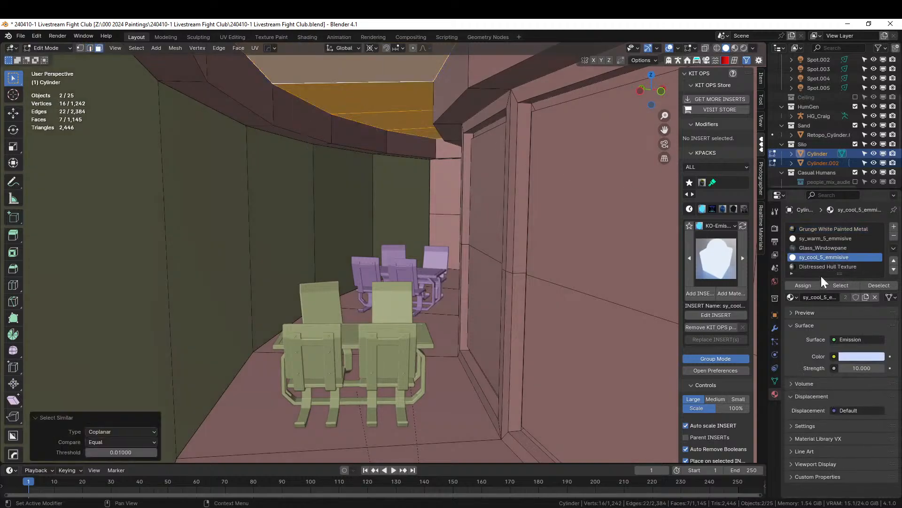
{"action": "left_click", "coordinate": [812, 284]}
Check the strip lighting in rendered view from inside and outside, showing the Ceiling collection and hiding it again
{"action": "key", "text": "z"}
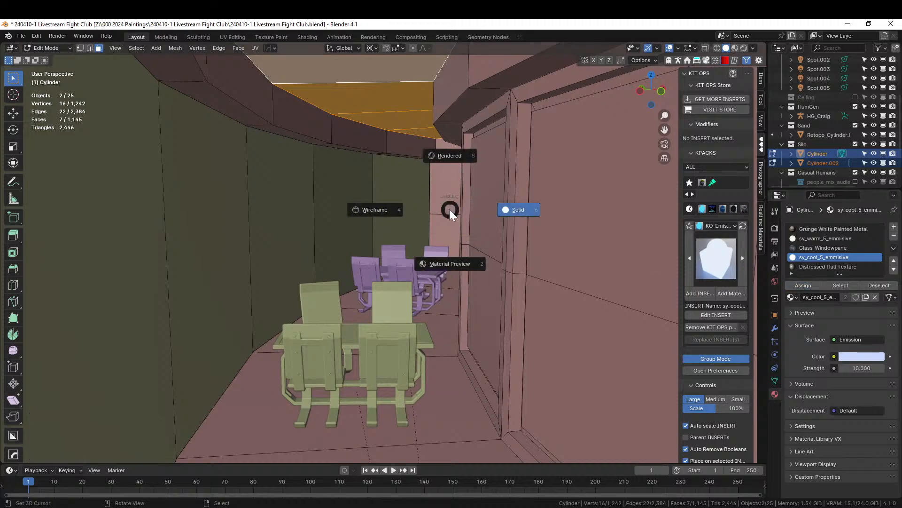
{"action": "key", "text": "8"}
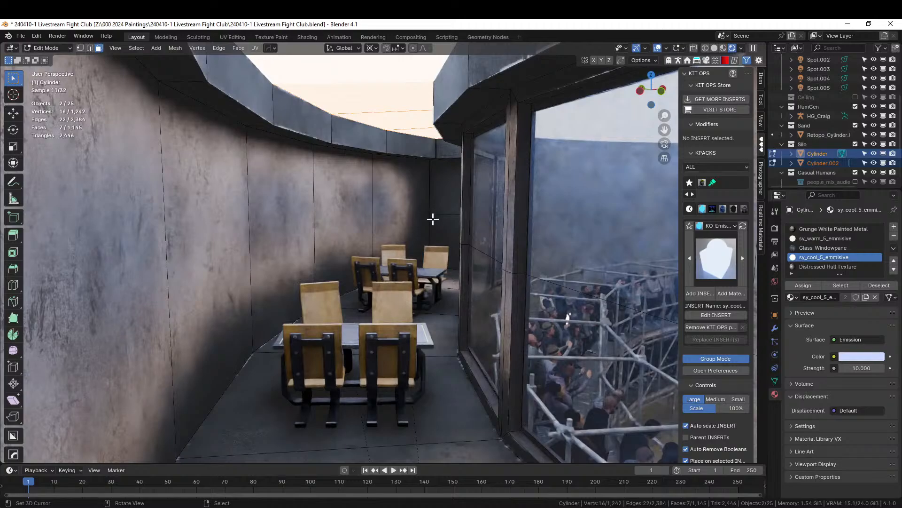
{"action": "middle_click_drag", "start_coordinate": [432, 214], "coordinate": [346, 217]}
{"action": "scroll", "coordinate": [433, 255], "scroll_direction": "down", "scroll_amount": 3}
{"action": "scroll", "coordinate": [346, 217], "scroll_direction": "up", "scroll_amount": 3}
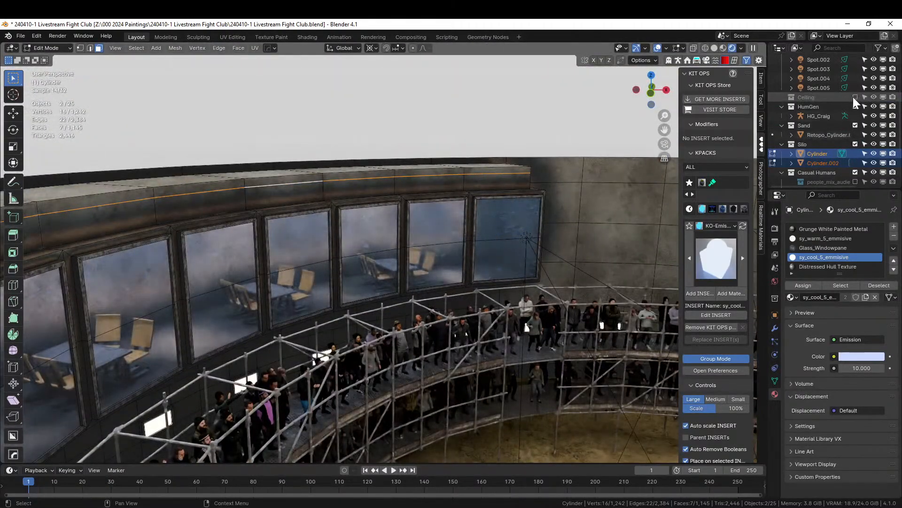
{"action": "left_click", "coordinate": [856, 98]}
{"action": "middle_click_drag", "start_coordinate": [403, 289], "coordinate": [395, 404]}
{"action": "scroll", "coordinate": [420, 378], "scroll_direction": "down", "scroll_amount": 3}
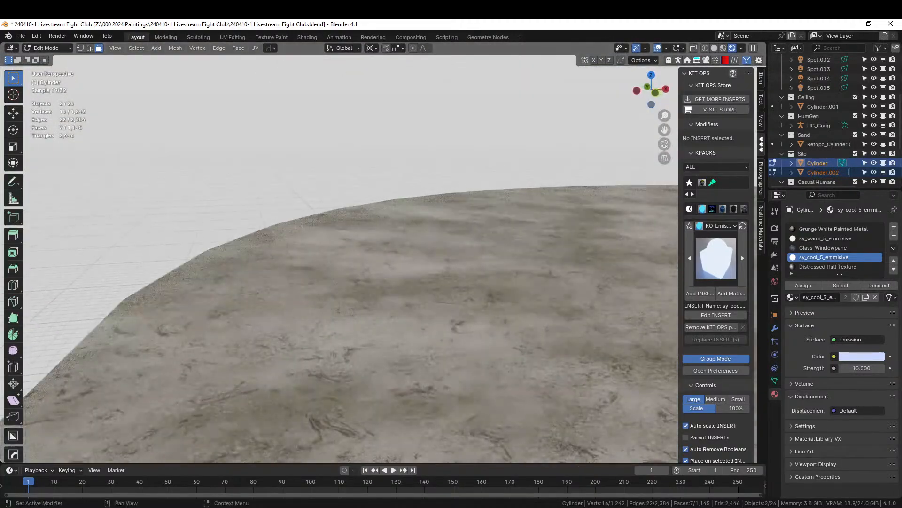
{"action": "left_click", "coordinate": [857, 97]}
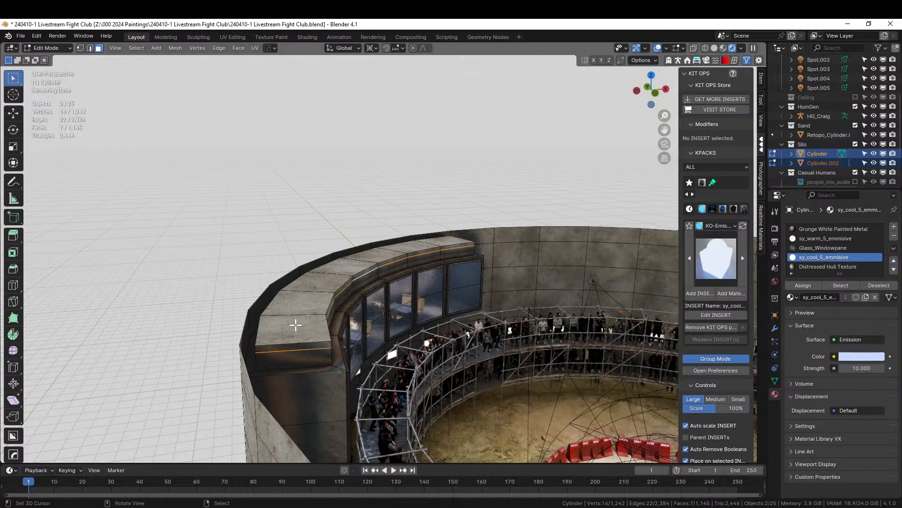
Select the metal cap with its emissive underside faces and raise them about 0.71 m along Z
{"action": "middle_click_drag", "start_coordinate": [306, 325], "coordinate": [280, 328]}
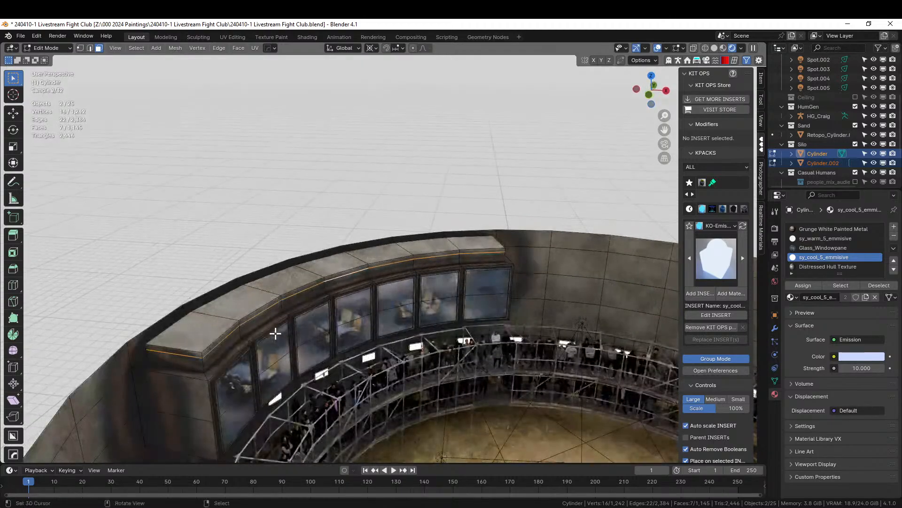
{"action": "left_click", "coordinate": [206, 315]}
{"action": "left_click", "coordinate": [478, 241], "text": "ctrl"}
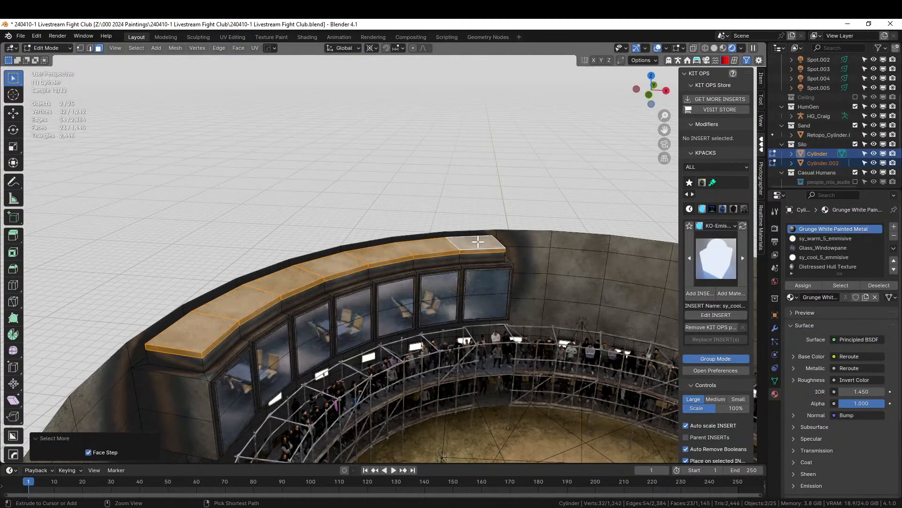
{"action": "scroll", "coordinate": [306, 343], "scroll_direction": "up", "scroll_amount": 5}
{"action": "key", "text": "z"}
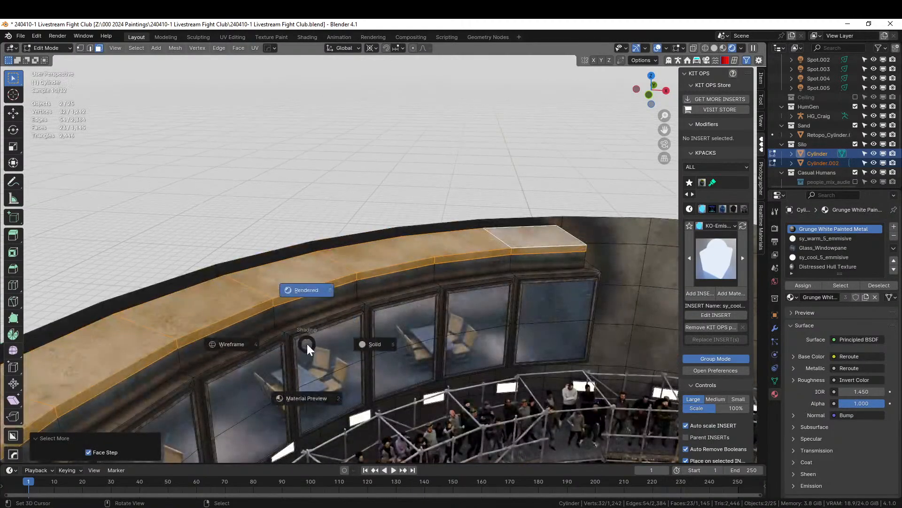
{"action": "key", "text": "KP_2"}
{"action": "middle_click_drag", "start_coordinate": [307, 343], "coordinate": [362, 306]}
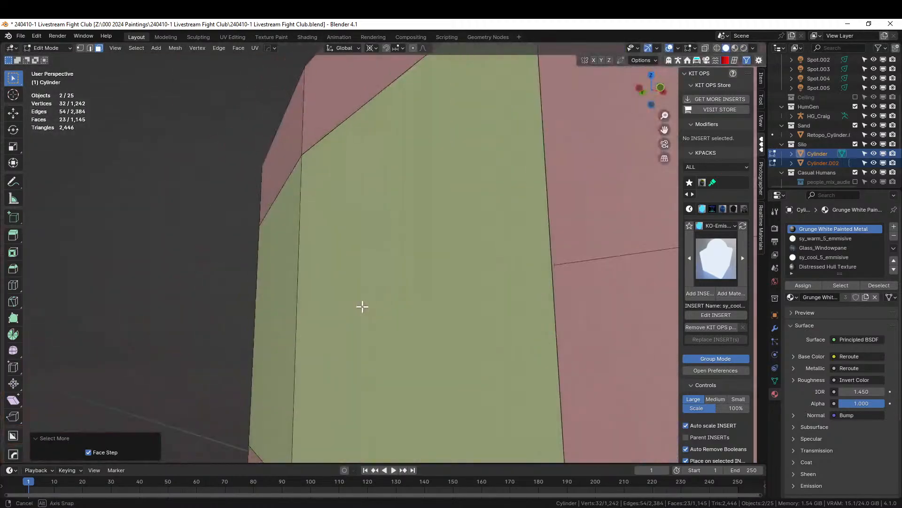
{"action": "scroll", "coordinate": [365, 305], "scroll_direction": "up", "scroll_amount": 4}
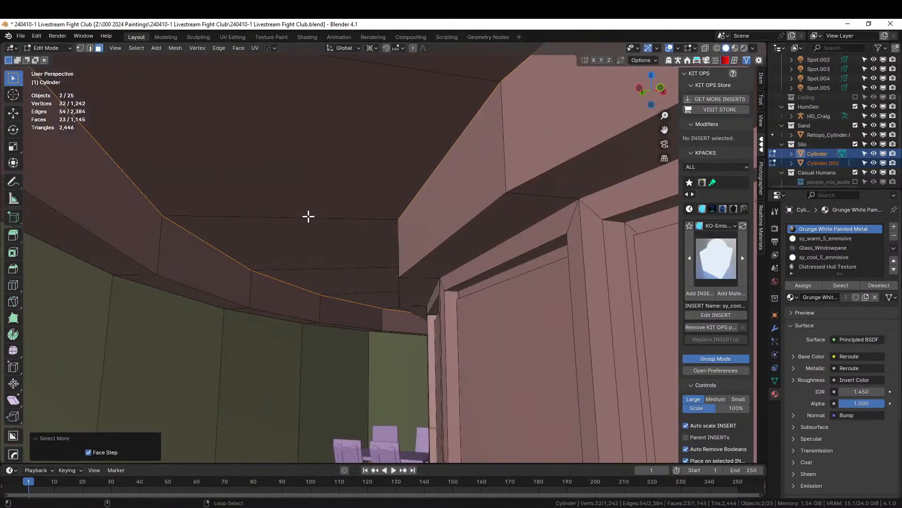
{"action": "right_click", "coordinate": [308, 216], "text": "alt+shift"}
{"action": "middle_click_drag", "start_coordinate": [306, 218], "coordinate": [272, 246]}
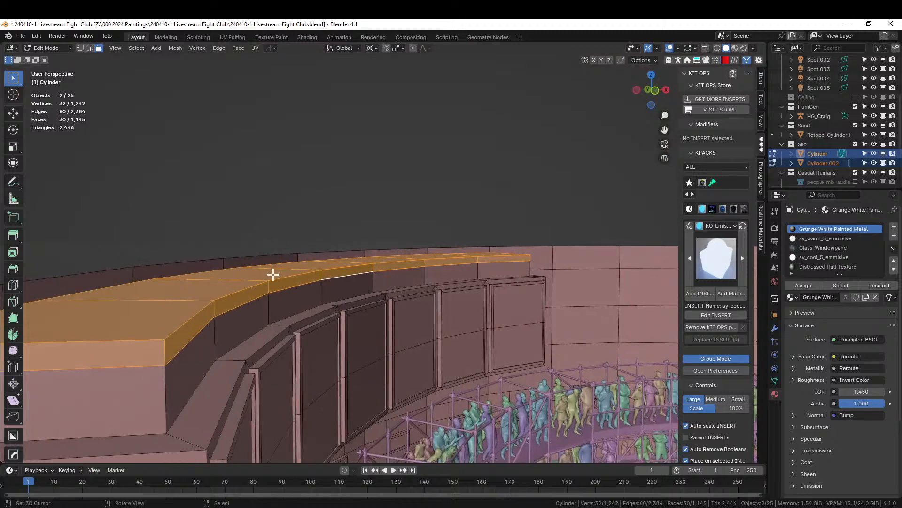
{"action": "key", "text": "g"}
{"action": "key", "text": "z"}
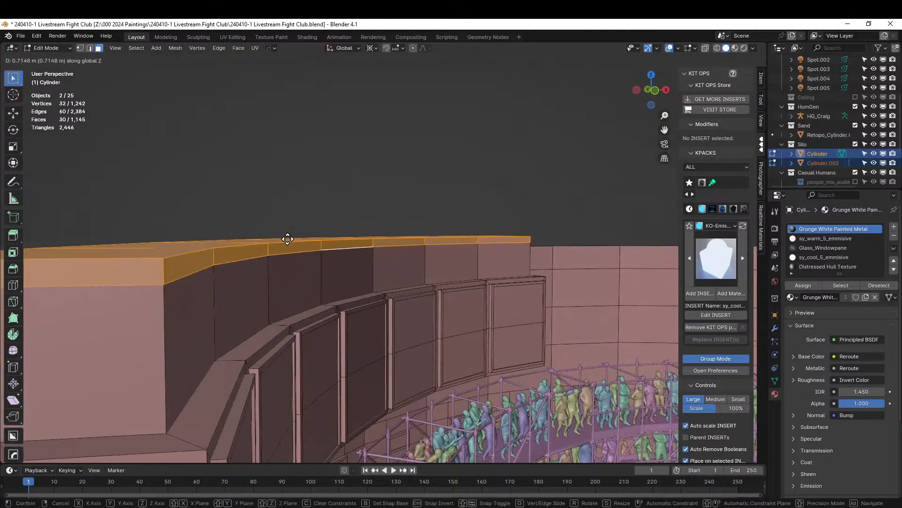
{"action": "left_click", "coordinate": [287, 239]}
Isolate the silo in local view, show the Ceiling collection and examine how the raised cap meets the ceiling lights
{"action": "key", "text": "KP_Divide"}
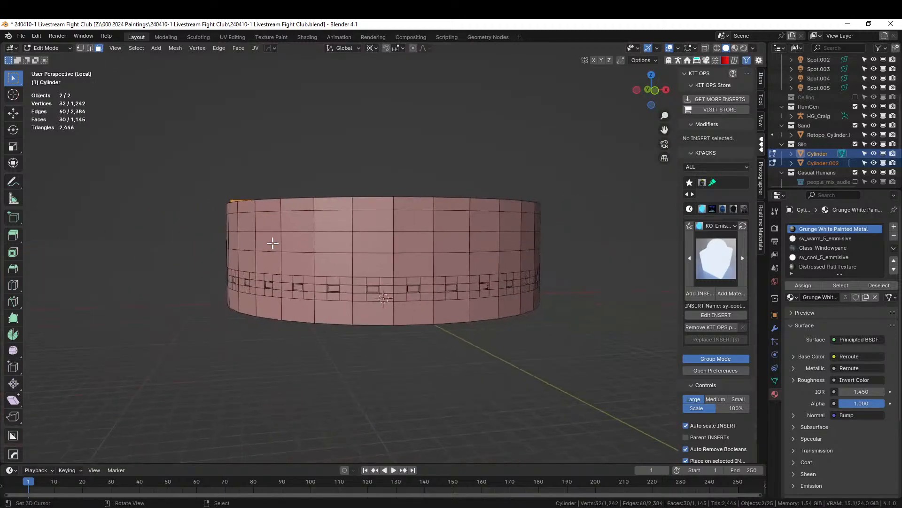
{"action": "key", "text": "KP_0"}
{"action": "middle_click_drag", "start_coordinate": [272, 243], "coordinate": [288, 119]}
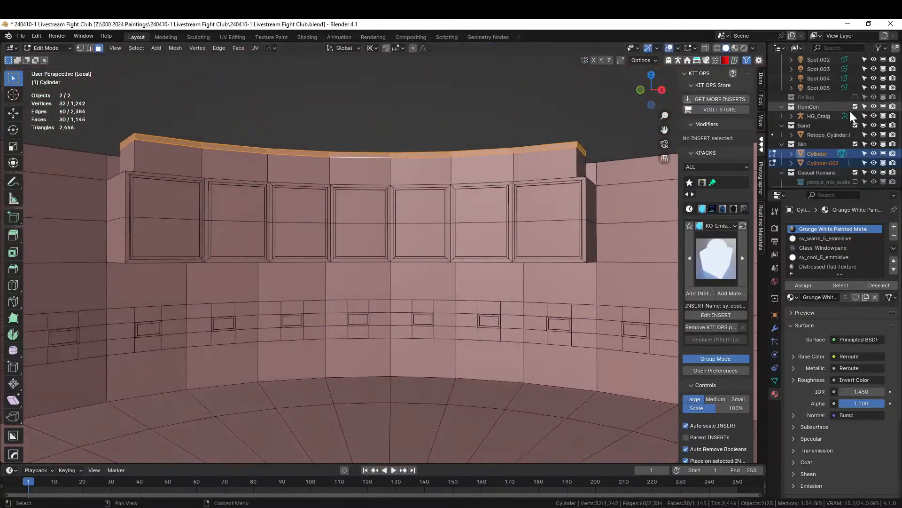
{"action": "left_click", "coordinate": [855, 97]}
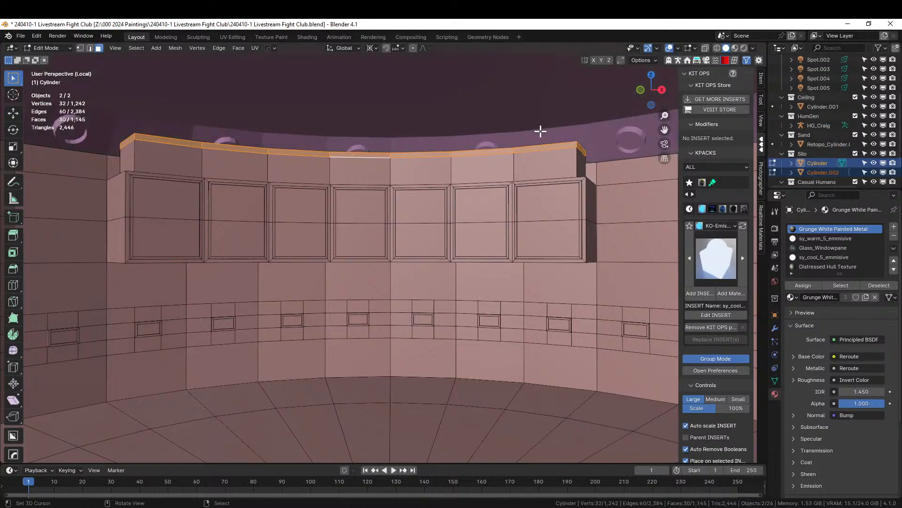
{"action": "middle_click_drag", "start_coordinate": [456, 148], "coordinate": [133, 425]}
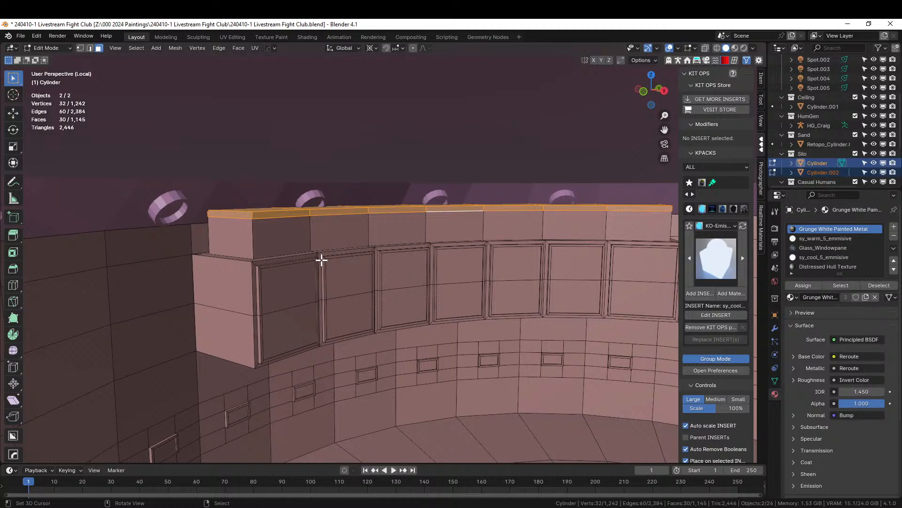
{"action": "scroll", "coordinate": [318, 259], "scroll_direction": "up", "scroll_amount": 1}
{"action": "middle_click_drag", "start_coordinate": [302, 270], "coordinate": [290, 270]}
{"action": "scroll", "coordinate": [290, 270], "scroll_direction": "up", "scroll_amount": 3}
{"action": "scroll", "coordinate": [370, 230], "scroll_direction": "down", "scroll_amount": 2}
Assign Grunge White Painted Metal to the emissive faces of the three ceiling lights behind the lounge's raised cap
{"action": "key", "text": "Tab"}
{"action": "key", "text": "Tab"}
{"action": "key", "text": "Tab"}
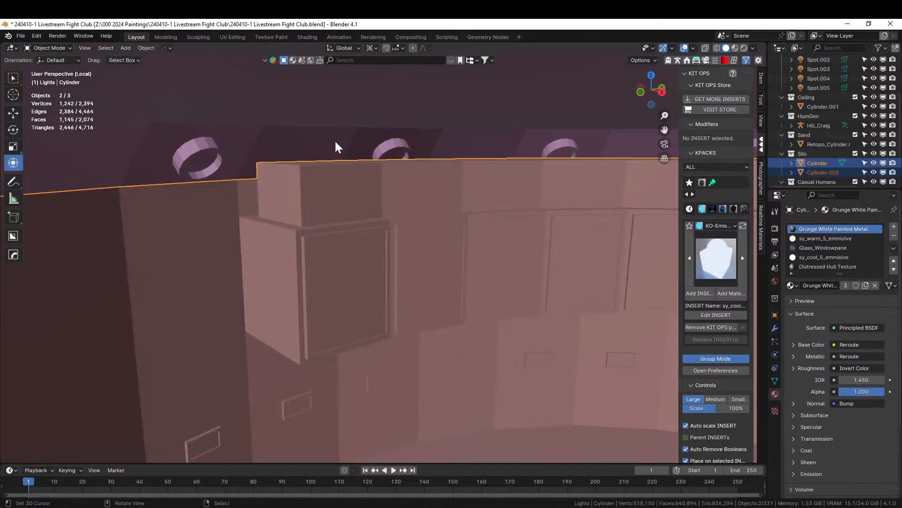
{"action": "left_click", "coordinate": [323, 135]}
{"action": "key", "text": "Tab"}
{"action": "left_click", "coordinate": [405, 155]}
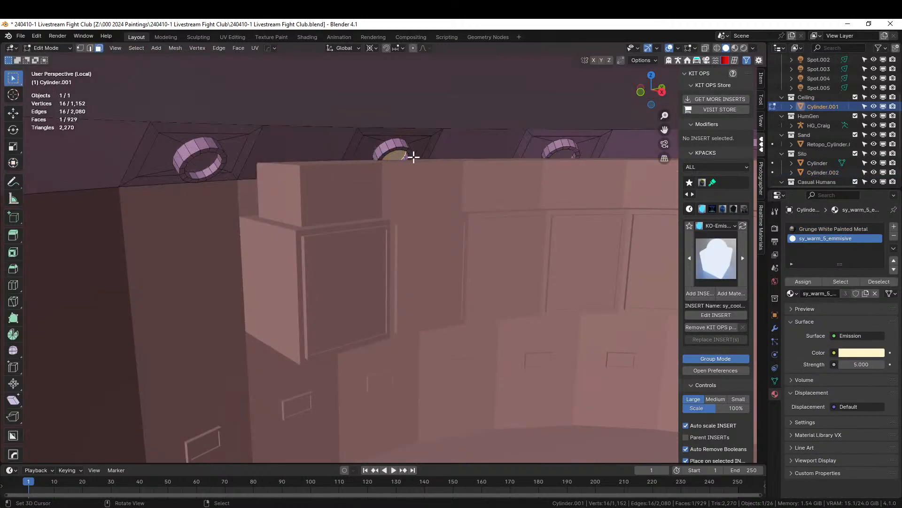
{"action": "middle_click_drag", "start_coordinate": [589, 156], "coordinate": [348, 145], "text": "shift"}
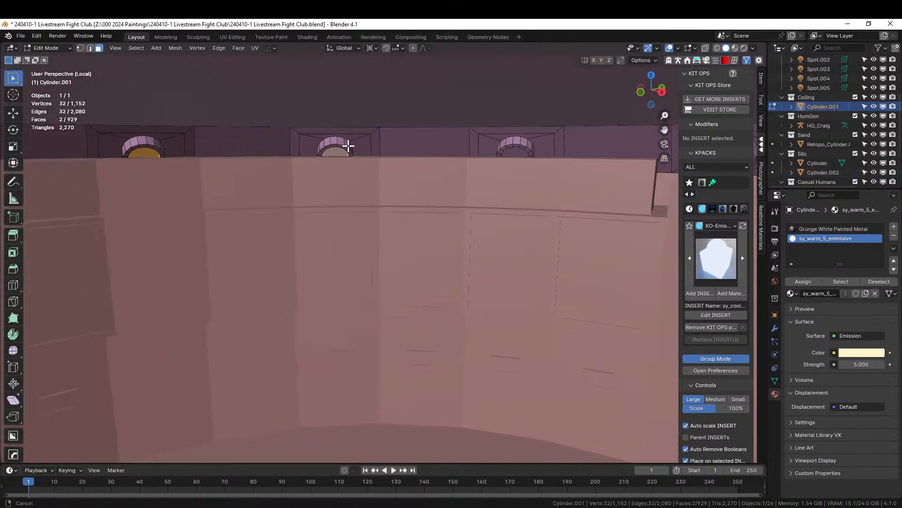
{"action": "left_click", "coordinate": [518, 150], "text": "shift"}
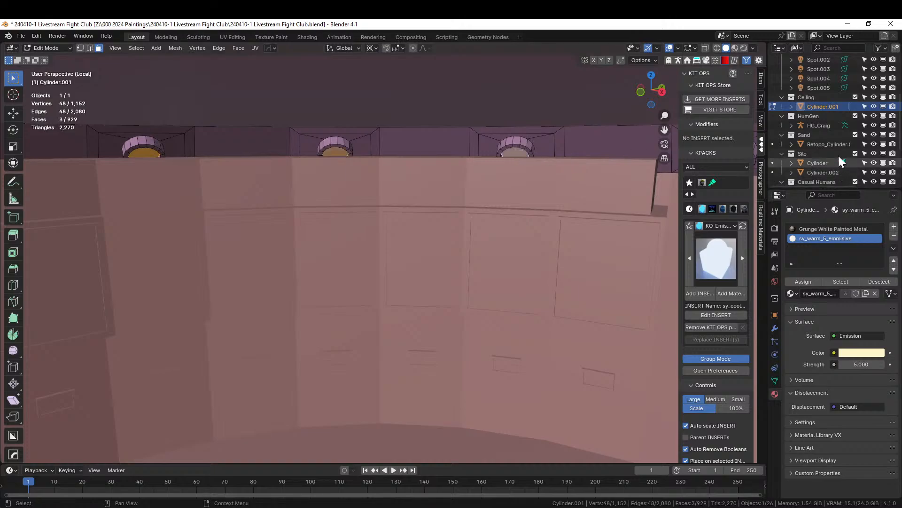
{"action": "left_click", "coordinate": [837, 229]}
{"action": "left_click", "coordinate": [807, 282]}
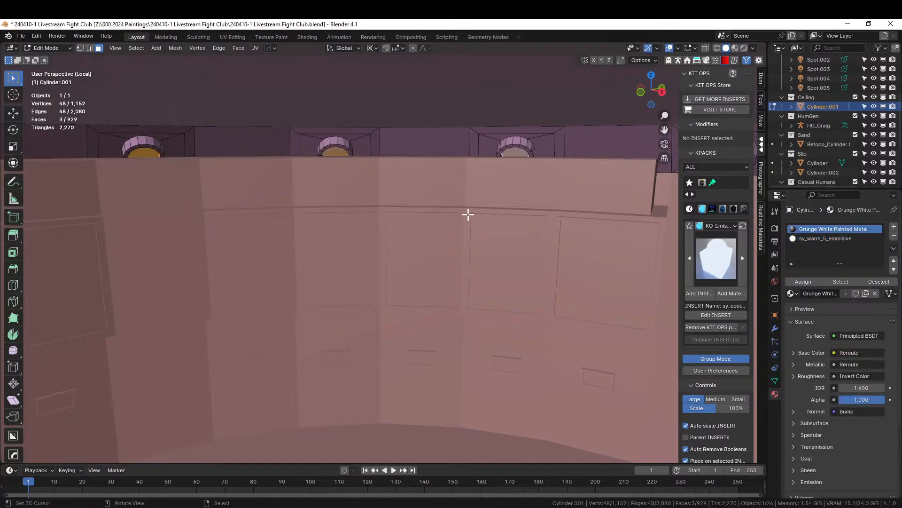
{"action": "scroll", "coordinate": [468, 215], "scroll_direction": "down", "scroll_amount": 1}
{"action": "middle_click_drag", "start_coordinate": [468, 215], "coordinate": [437, 210]}
{"action": "key", "text": "Tab"}
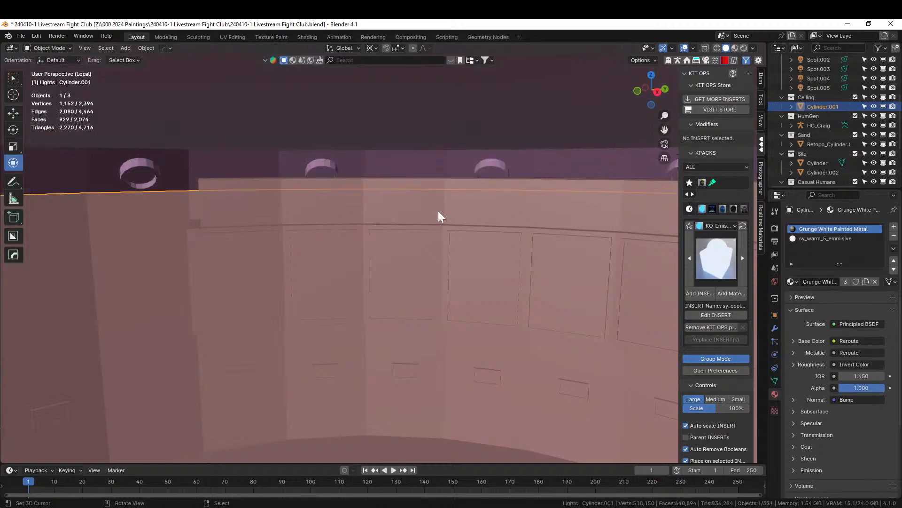
Check the remaining ceiling lights and lounge windows in rendered view, leaving local view to inspect the full scene
{"action": "key", "text": "z"}
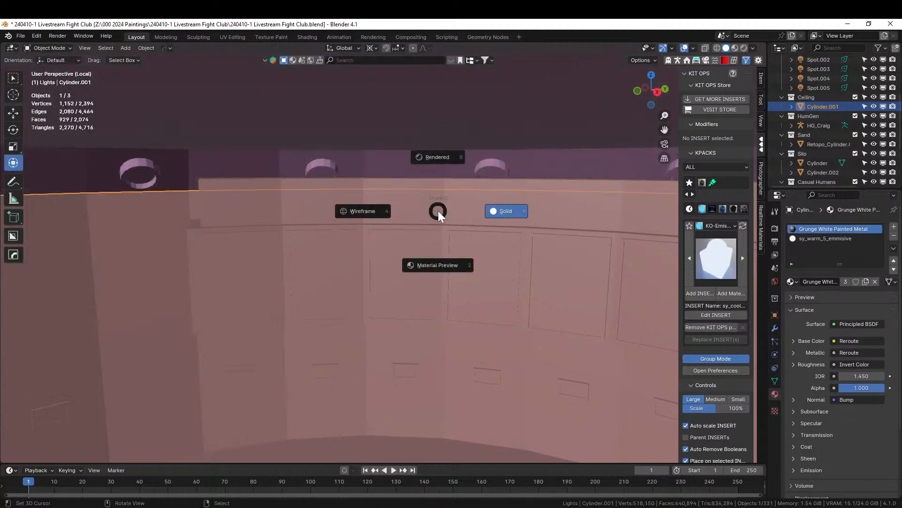
{"action": "key", "text": "8"}
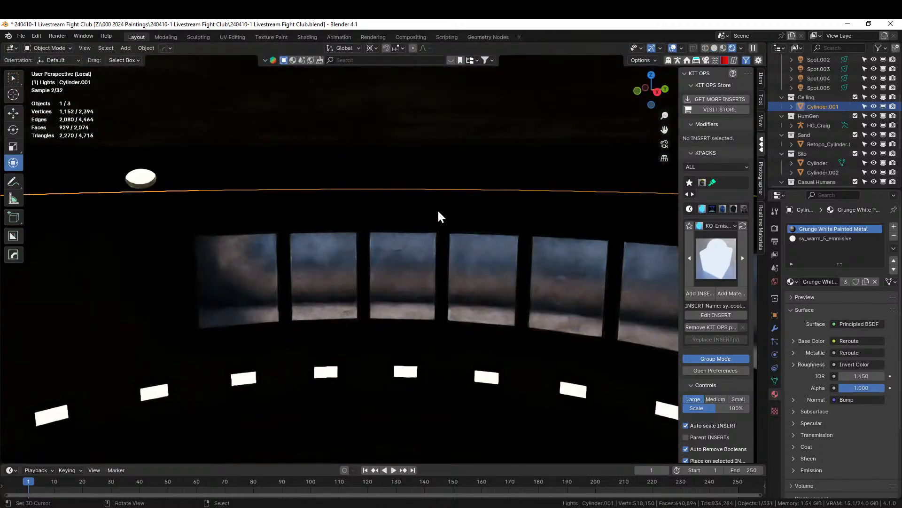
{"action": "middle_click_drag", "start_coordinate": [409, 218], "coordinate": [473, 270]}
{"action": "key", "text": "KP_Divide"}
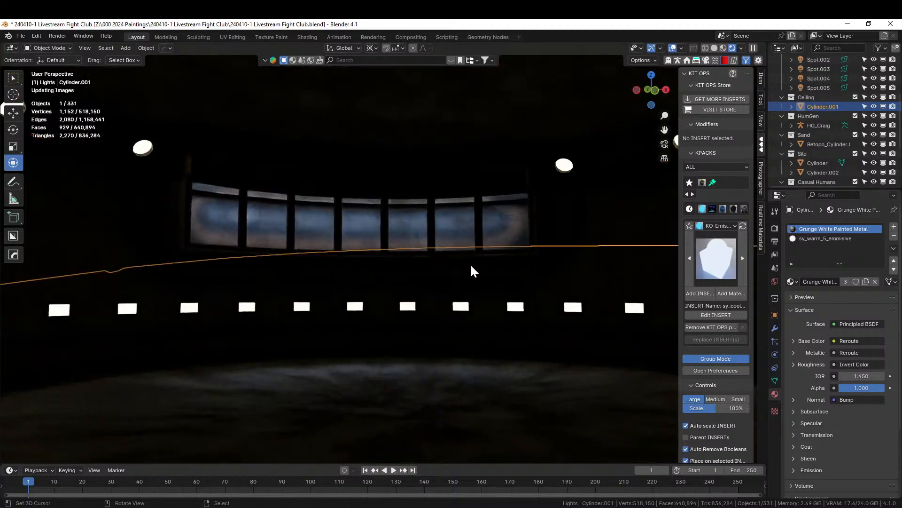
{"action": "middle_click_drag", "start_coordinate": [497, 349], "coordinate": [277, 247]}
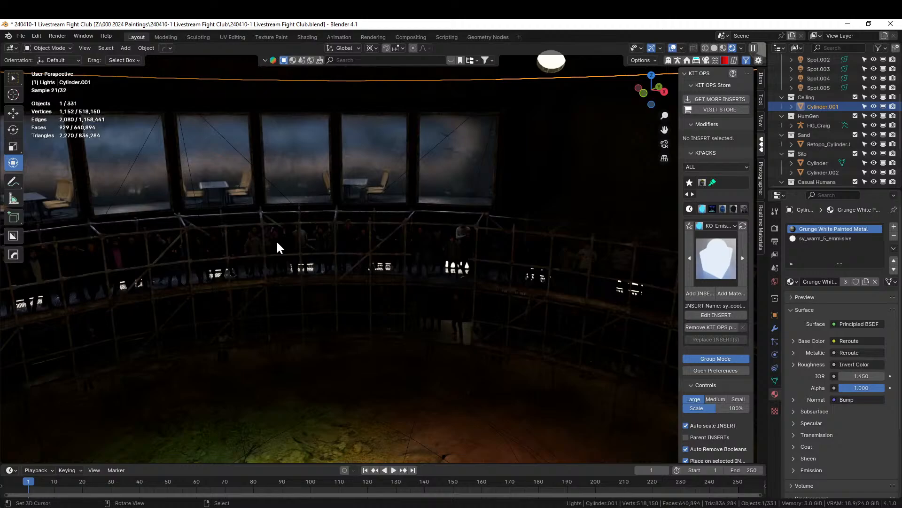
{"action": "middle_click_drag", "start_coordinate": [262, 242], "coordinate": [216, 447]}
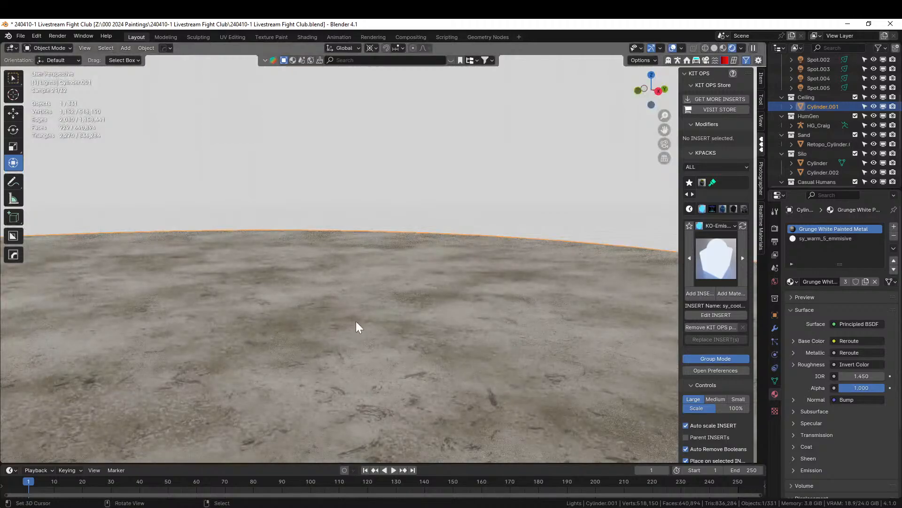
Hide the Ceiling collection, return to solid shading and expand the silo's cap face selection to the band above the windows
{"action": "left_click", "coordinate": [856, 97]}
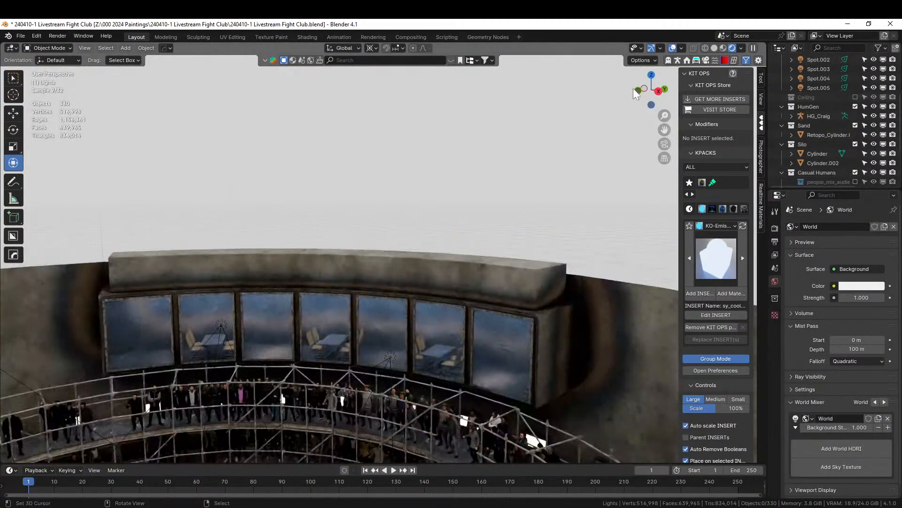
{"action": "left_click", "coordinate": [715, 47]}
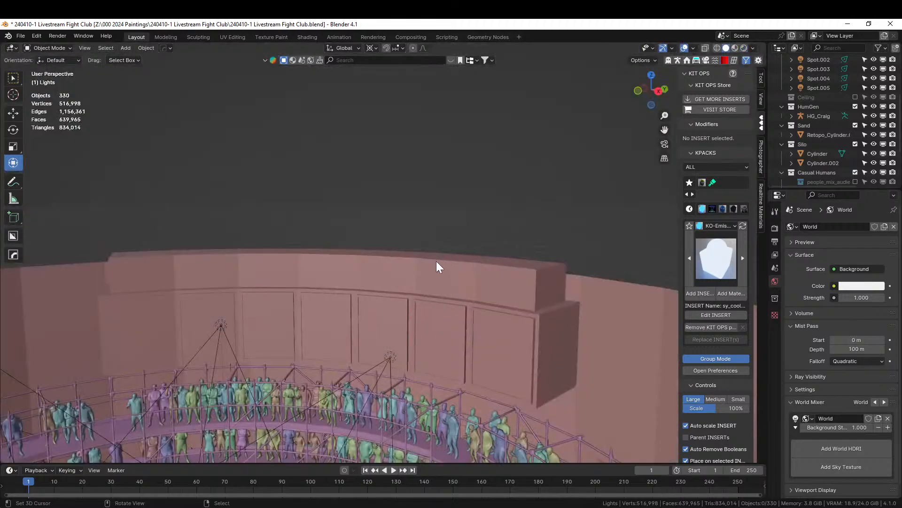
{"action": "left_click", "coordinate": [473, 275]}
{"action": "key", "text": "Tab"}
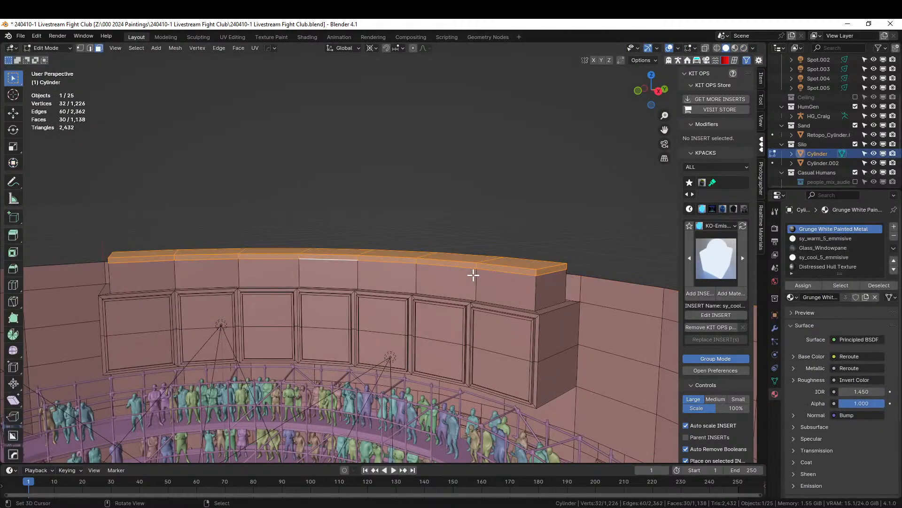
{"action": "key", "text": "ctrl+KP_Add"}
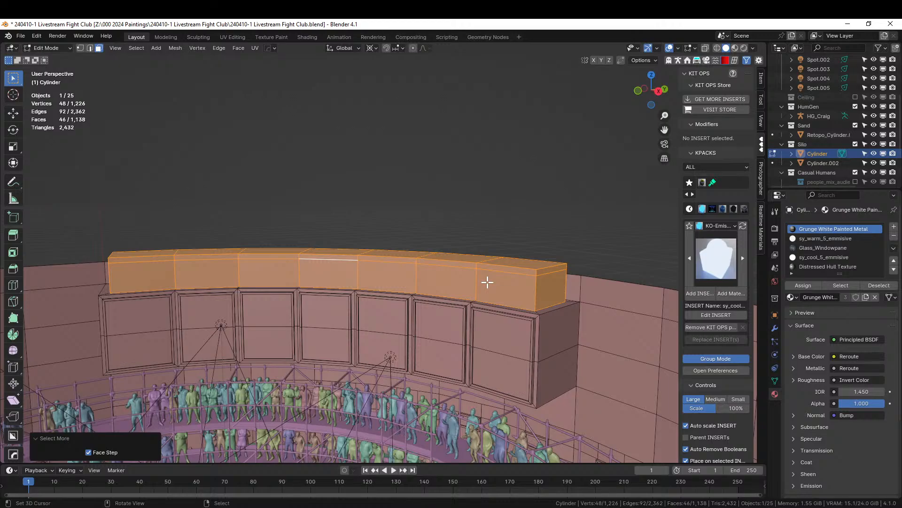
{"action": "middle_click_drag", "start_coordinate": [376, 314], "coordinate": [576, 244]}
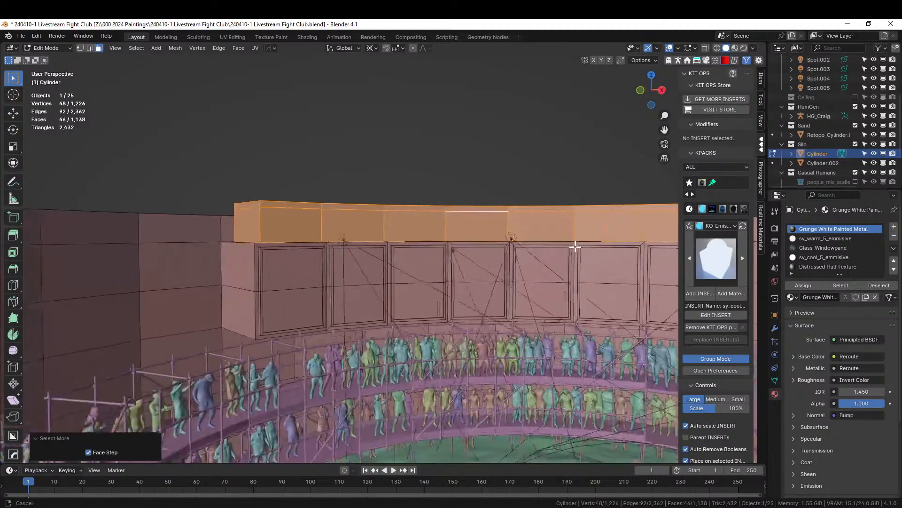
{"action": "scroll", "coordinate": [419, 279], "scroll_direction": "up", "scroll_amount": 2}
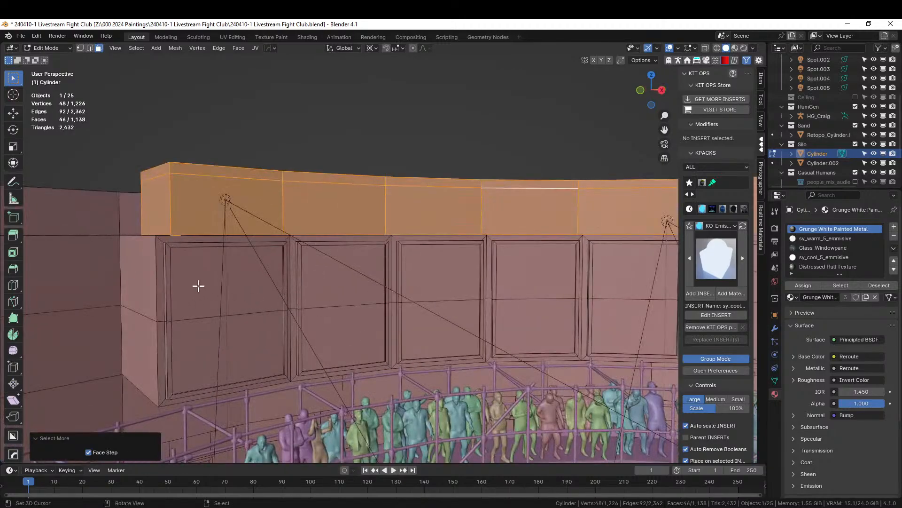
Add one centred horizontal loop cut through the upper half of the lounge windows
{"action": "left_click", "coordinate": [199, 285]}
{"action": "key", "text": "ctrl+r"}
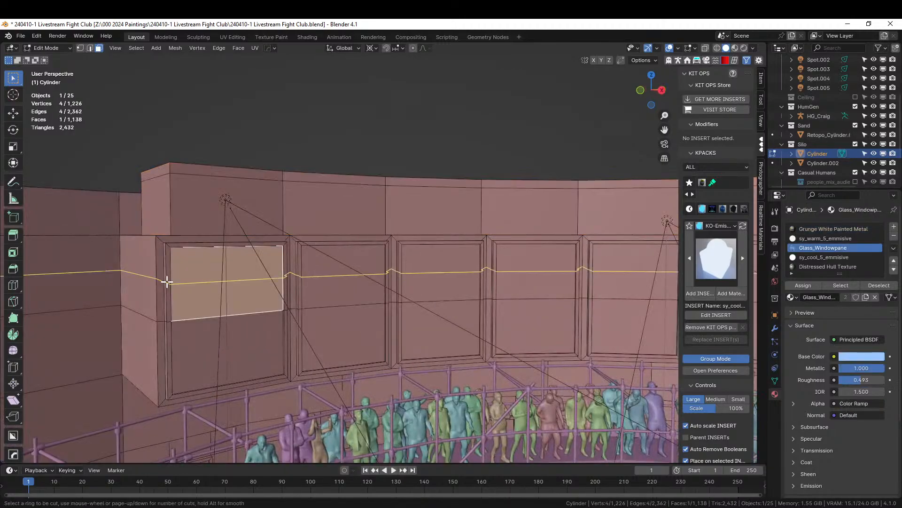
{"action": "left_click", "coordinate": [166, 281]}
{"action": "right_click", "coordinate": [166, 281]}
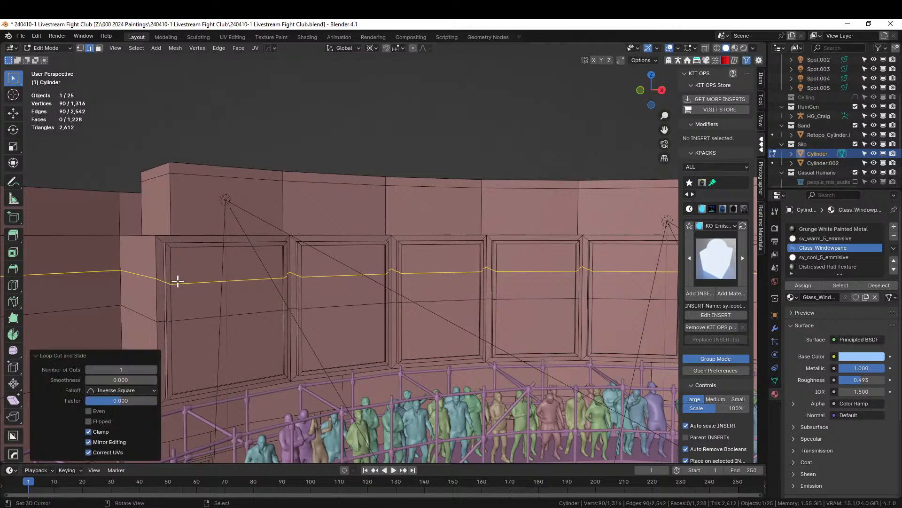
Select the topmost pane faces of all seven lounge windows and assign Distressed Hull Texture to them
{"action": "key", "text": "3"}
{"action": "left_click", "coordinate": [197, 265]}
{"action": "left_click", "coordinate": [374, 258], "text": "shift"}
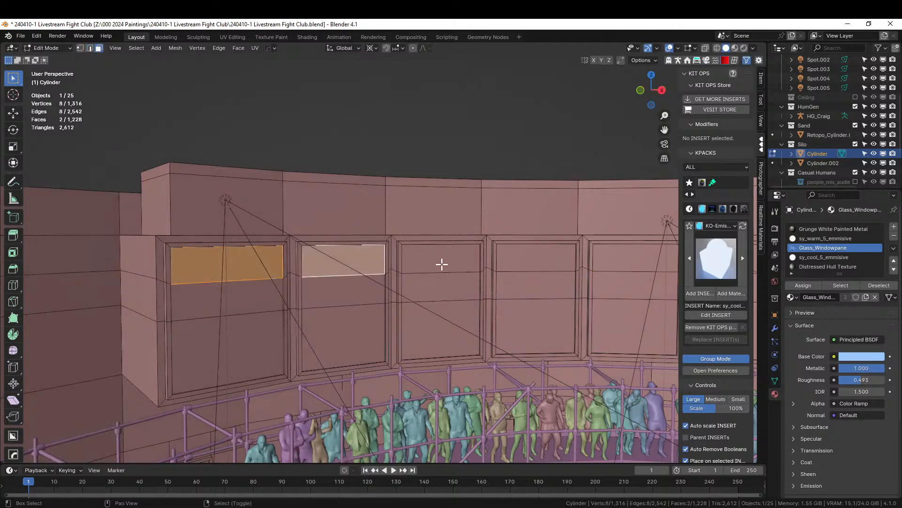
{"action": "left_click", "coordinate": [441, 264], "text": "shift"}
{"action": "left_click", "coordinate": [566, 262], "text": "shift"}
{"action": "left_click", "coordinate": [622, 260], "text": "shift"}
{"action": "middle_click_drag", "start_coordinate": [623, 260], "coordinate": [525, 274]}
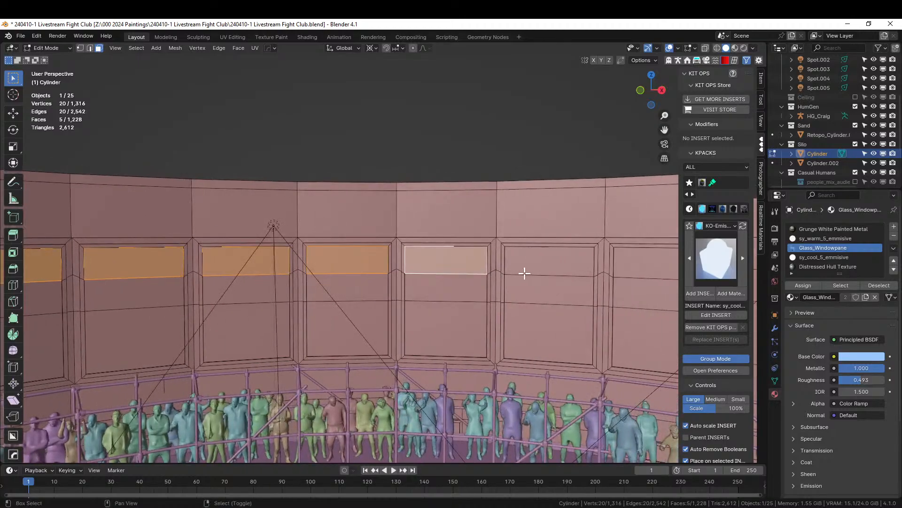
{"action": "left_click", "coordinate": [549, 265], "text": "shift"}
{"action": "left_click", "coordinate": [625, 265], "text": "shift"}
{"action": "middle_click_drag", "start_coordinate": [625, 265], "coordinate": [403, 259]}
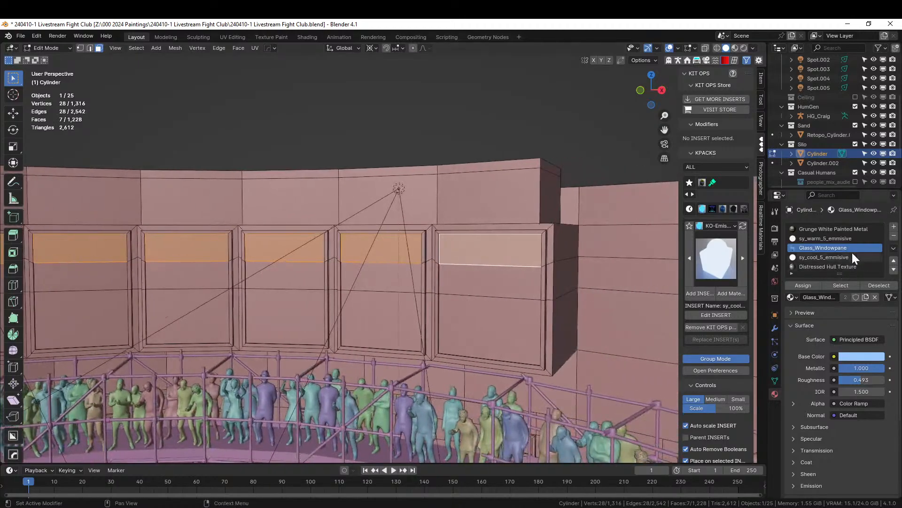
{"action": "left_click", "coordinate": [839, 267]}
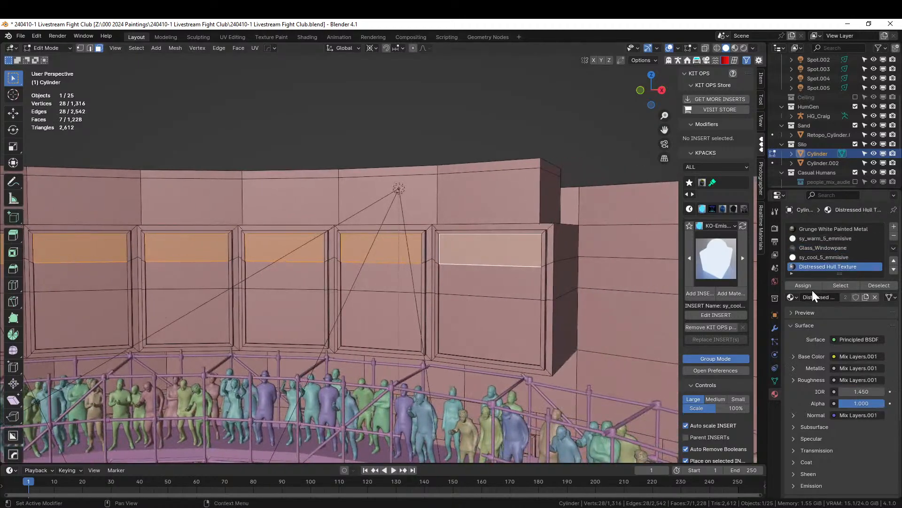
{"action": "left_click", "coordinate": [806, 286]}
{"action": "key", "text": "Tab"}
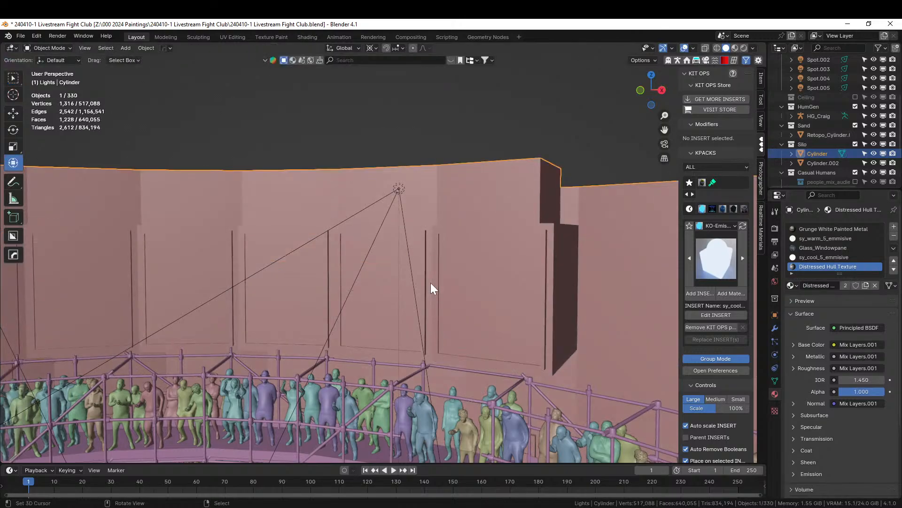
Check the shortened windows in rendered view, show the Ceiling collection and examine the lounge from the arena floor
{"action": "key", "text": "z"}
{"action": "key", "text": "8"}
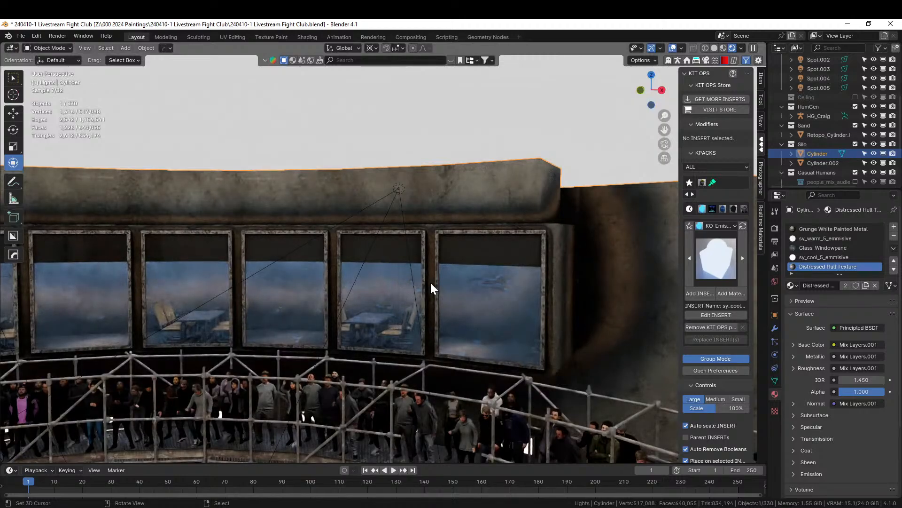
{"action": "middle_click_drag", "start_coordinate": [431, 287], "coordinate": [473, 206]}
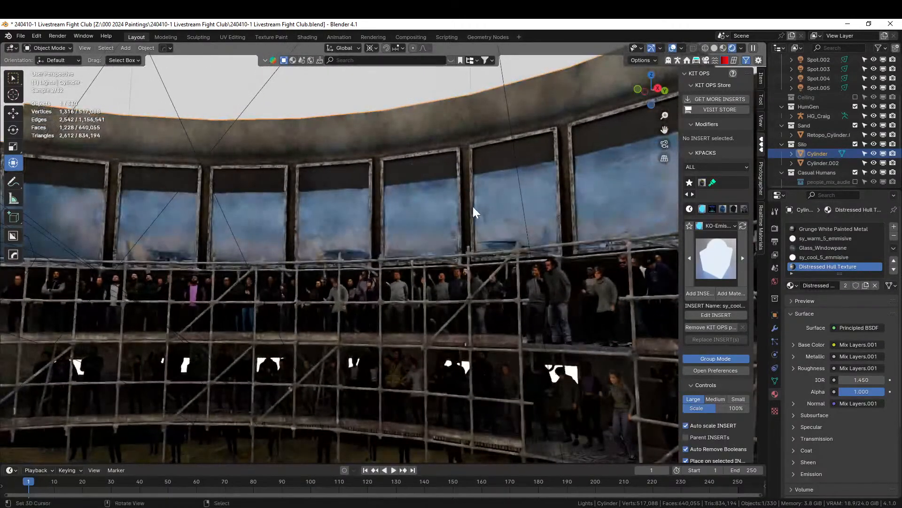
{"action": "left_click", "coordinate": [855, 97]}
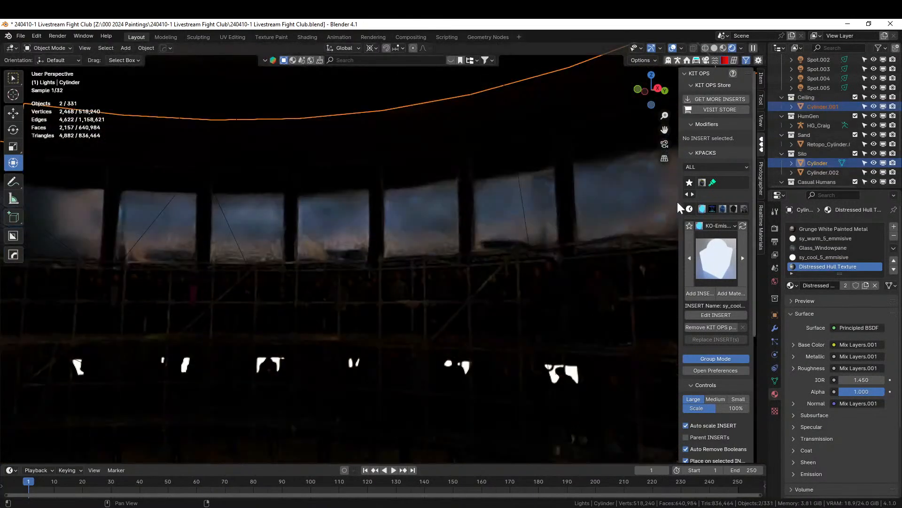
{"action": "middle_click_drag", "start_coordinate": [499, 289], "coordinate": [490, 255]}
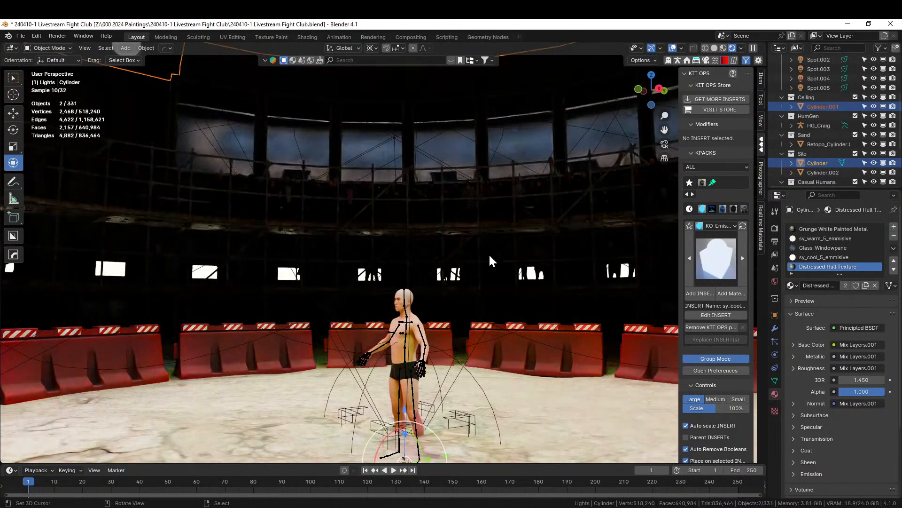
Return to solid shading, hide the Ceiling collection and select KB3D_FTW_PropTableSet_B_grp in the Lights collection
{"action": "key", "text": "z"}
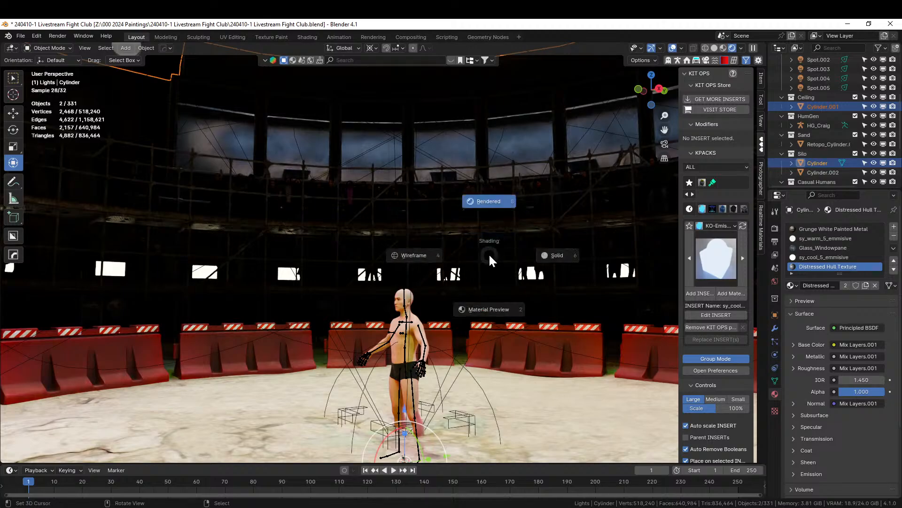
{"action": "key", "text": "KP_6"}
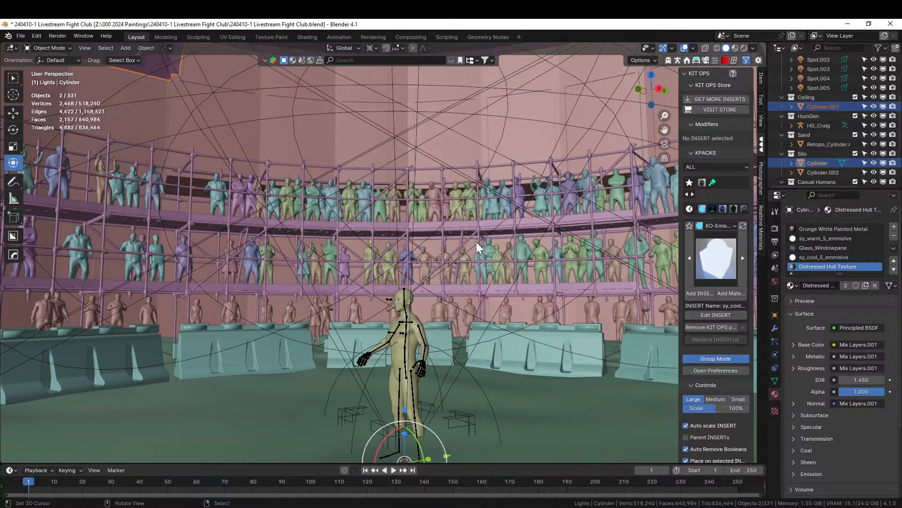
{"action": "left_click", "coordinate": [856, 97]}
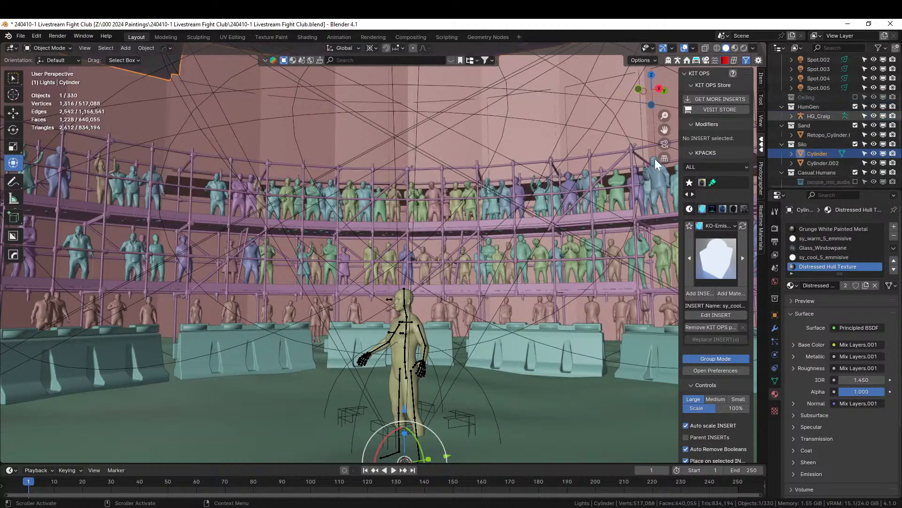
{"action": "scroll", "coordinate": [367, 254], "scroll_direction": "down", "scroll_amount": 4}
{"action": "middle_click_drag", "start_coordinate": [366, 251], "coordinate": [286, 376]}
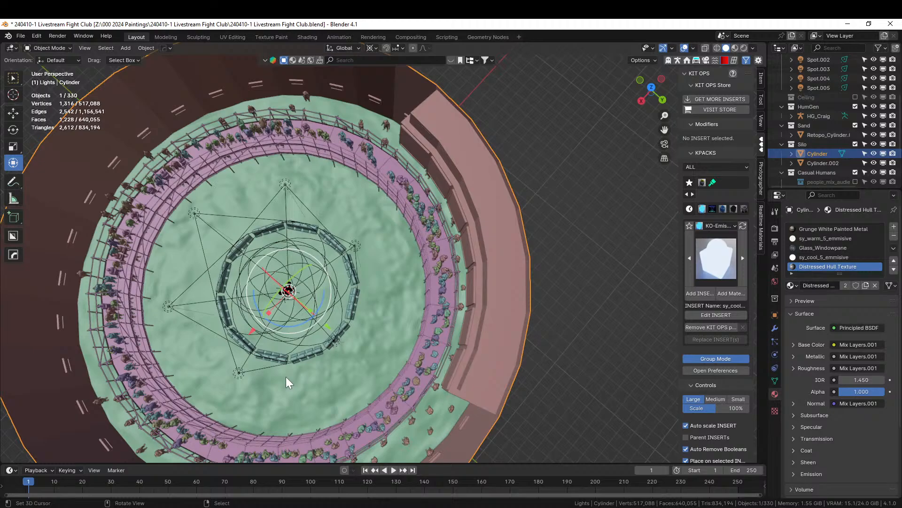
{"action": "middle_click_drag", "start_coordinate": [285, 376], "coordinate": [340, 311]}
{"action": "scroll", "coordinate": [340, 312], "scroll_direction": "up", "scroll_amount": 3}
{"action": "middle_click_drag", "start_coordinate": [336, 311], "coordinate": [492, 269]}
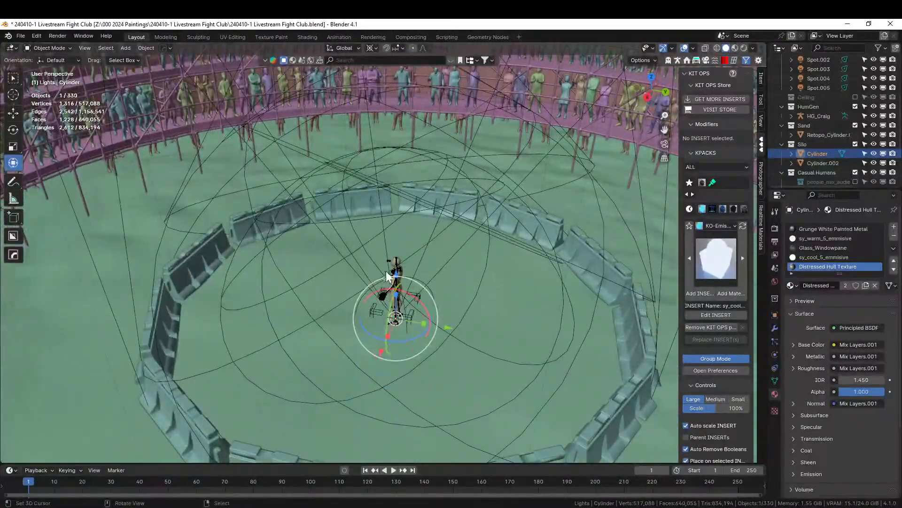
{"action": "scroll", "coordinate": [821, 120], "scroll_direction": "up", "scroll_amount": 6}
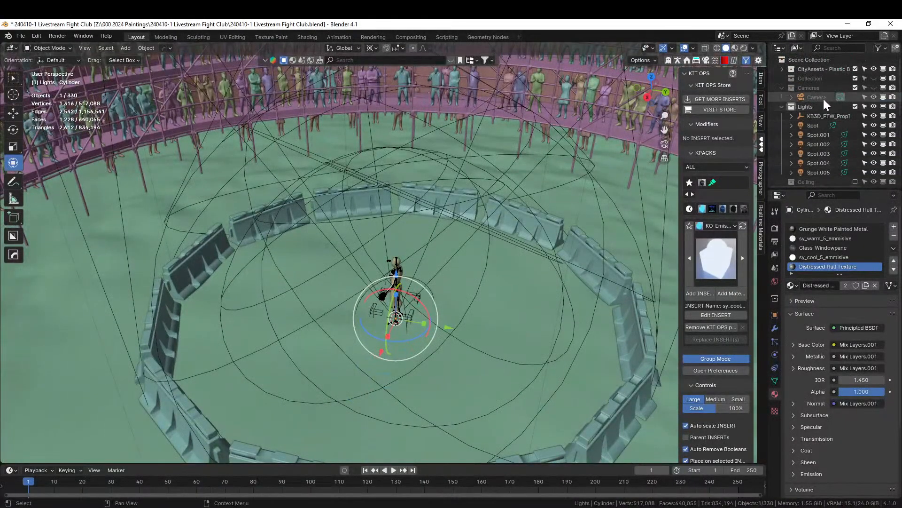
{"action": "left_click", "coordinate": [825, 117]}
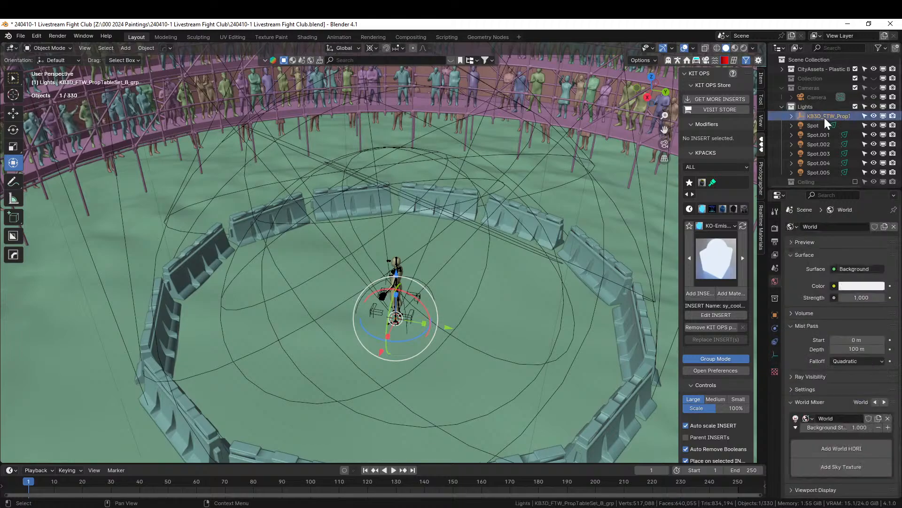
Try to move only the KB3D_FTW_PropTableSet_B_grp parent object from the Lights collection to the Scene Collection
{"action": "scroll", "coordinate": [820, 106], "scroll_direction": "down", "scroll_amount": 3}
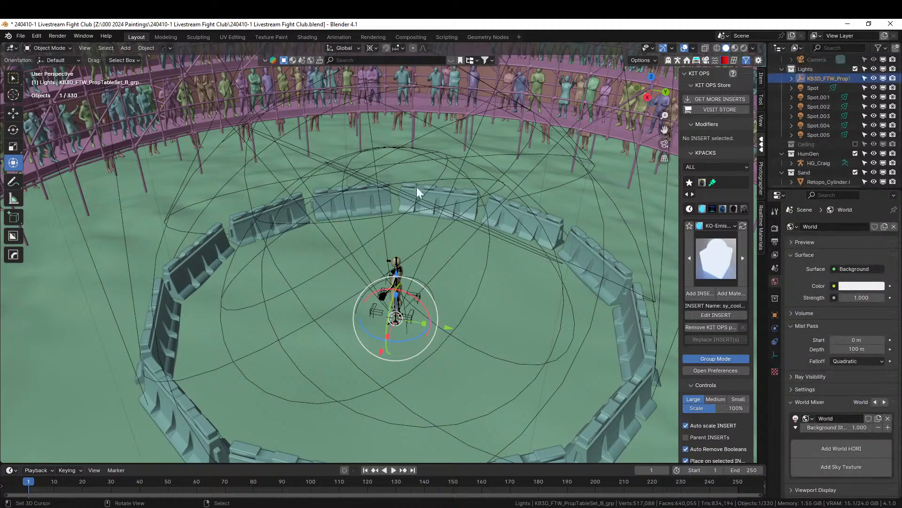
{"action": "scroll", "coordinate": [426, 188], "scroll_direction": "down", "scroll_amount": 5}
{"action": "middle_click_drag", "start_coordinate": [425, 196], "coordinate": [444, 210]}
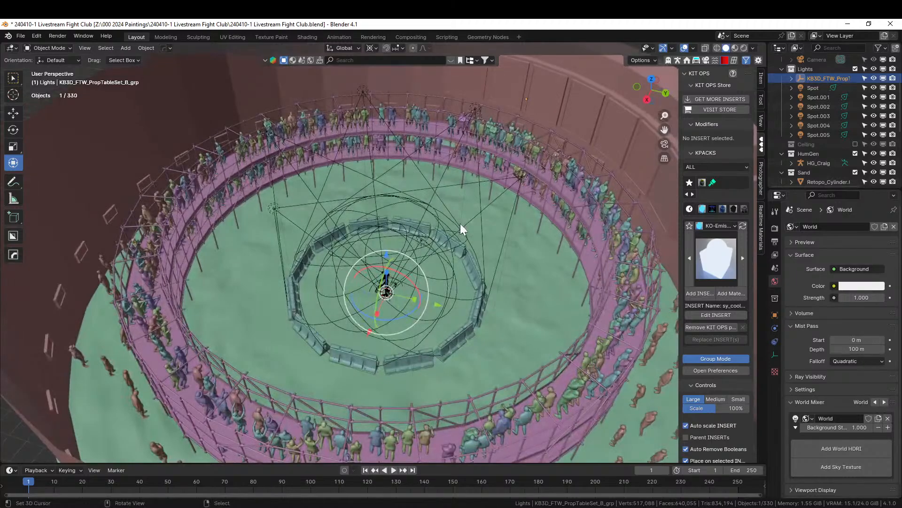
{"action": "key", "text": "m"}
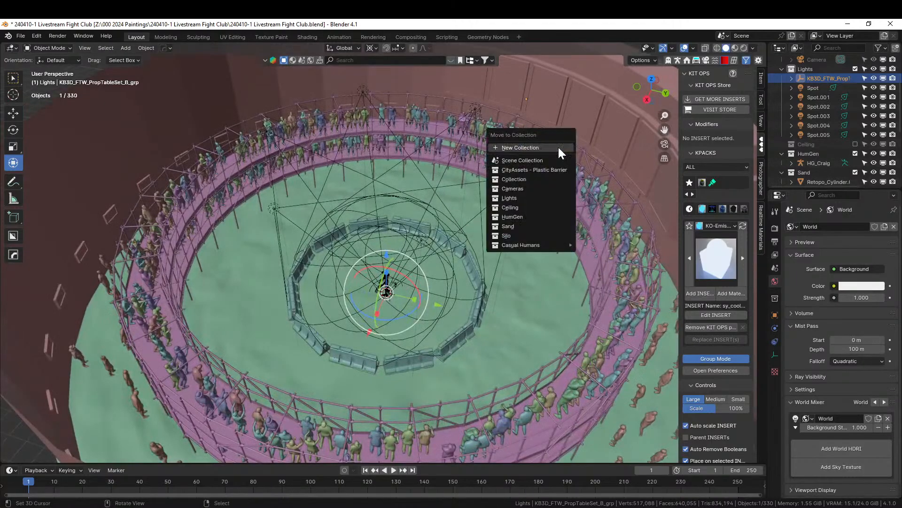
{"action": "left_click", "coordinate": [528, 160]}
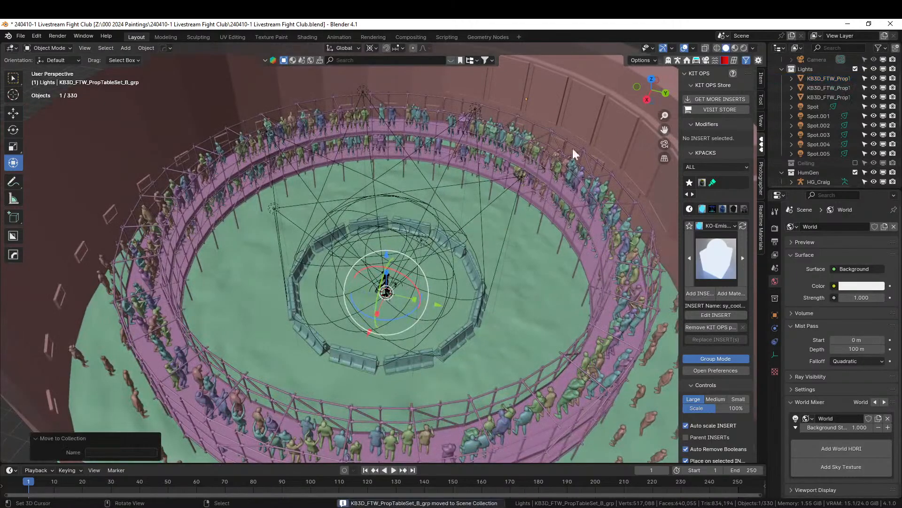
Move KB3D_FTW_PropTableSet_B_grp with its whole hierarchy to the Scene Collection and collapse the Lights collection
{"action": "right_click", "coordinate": [817, 80]}
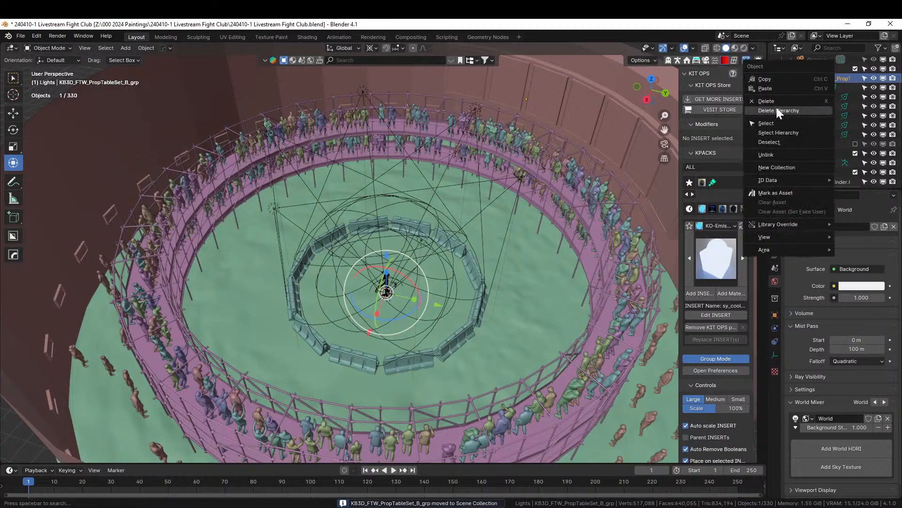
{"action": "left_click", "coordinate": [787, 134]}
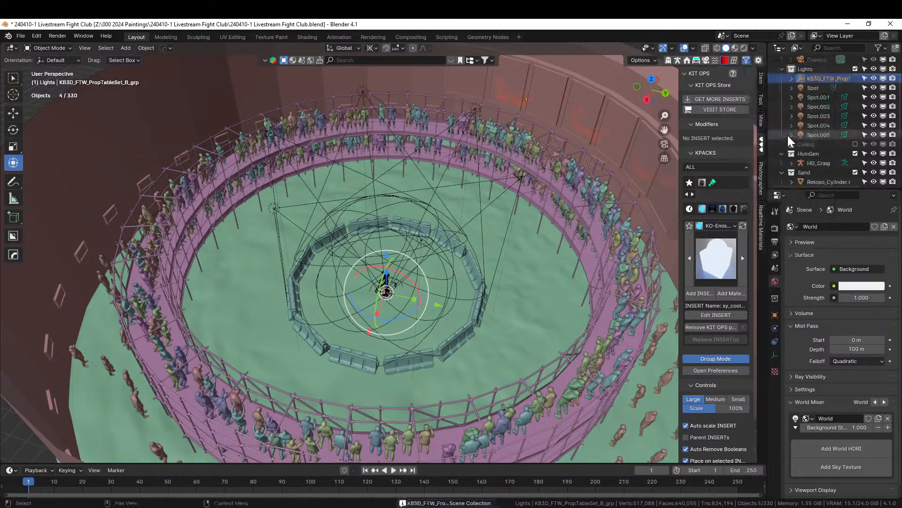
{"action": "key", "text": "m"}
{"action": "left_click", "coordinate": [416, 180]}
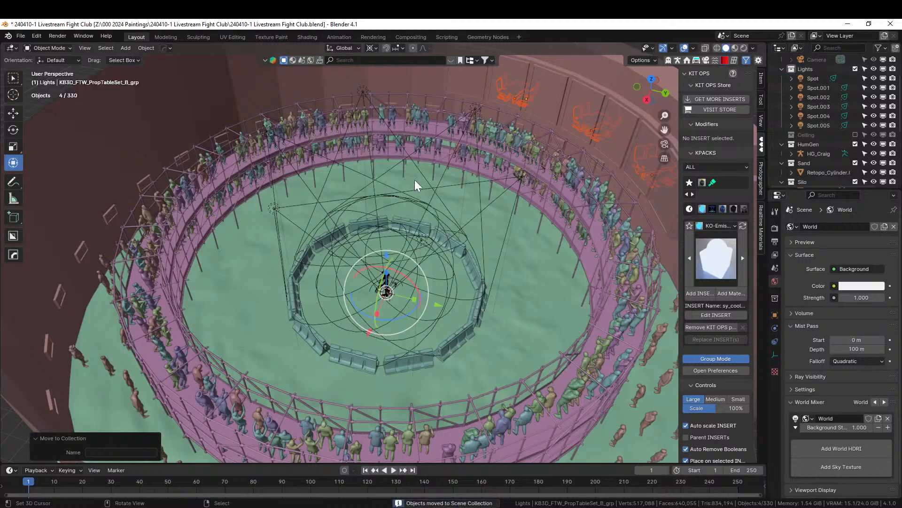
{"action": "left_click", "coordinate": [782, 68]}
{"action": "middle_click_drag", "start_coordinate": [498, 221], "coordinate": [444, 287]}
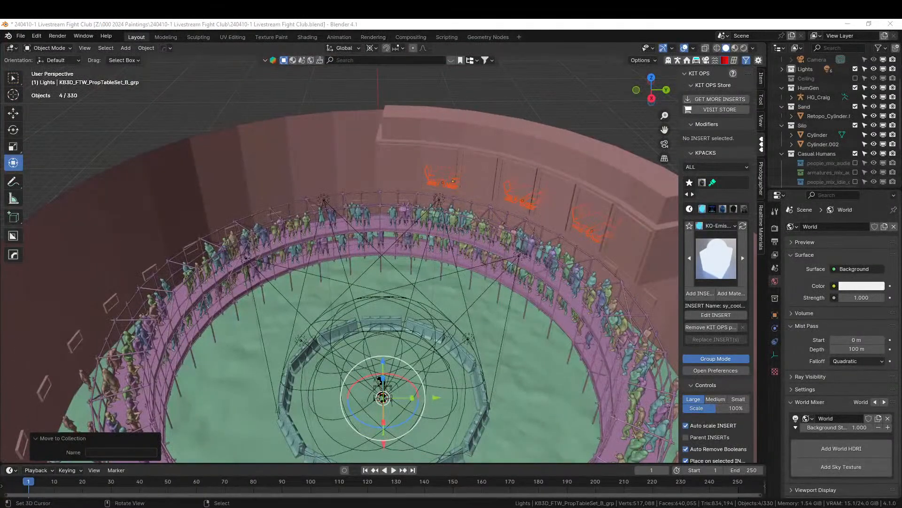
Switch to the 240326-2 Cyberpunk Character Lineup file and copy the bandaged HG_Mike character with its whole hierarchy
{"action": "key", "text": "alt+Tab"}
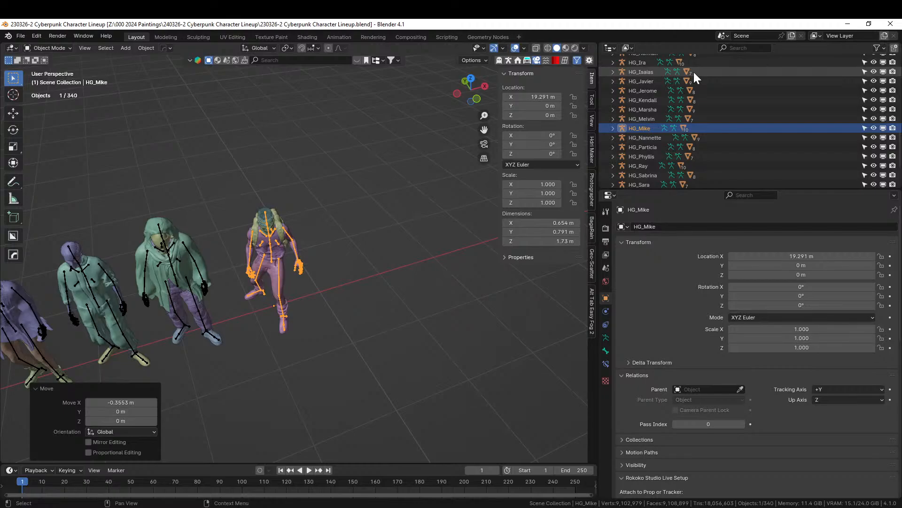
{"action": "middle_click_drag", "start_coordinate": [364, 260], "coordinate": [387, 277]}
{"action": "scroll", "coordinate": [356, 236], "scroll_direction": "up", "scroll_amount": 4}
{"action": "scroll", "coordinate": [357, 236], "scroll_direction": "up", "scroll_amount": 4}
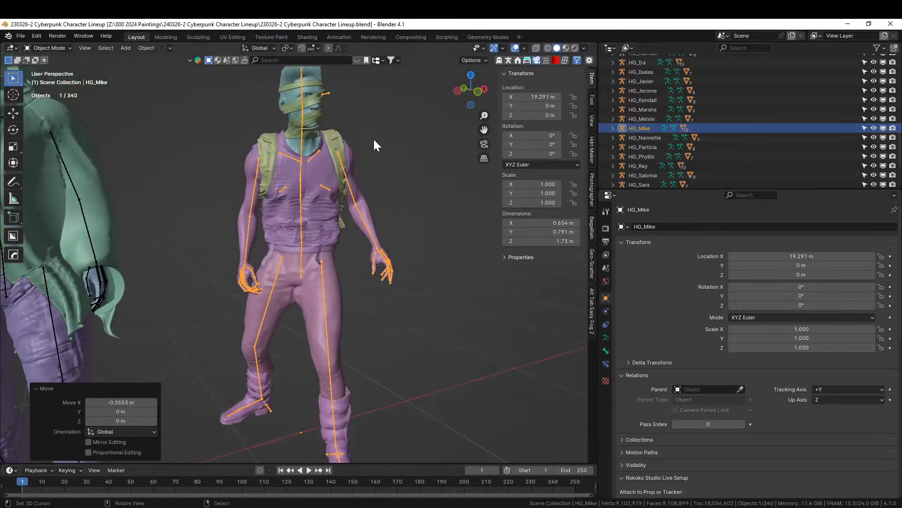
{"action": "scroll", "coordinate": [374, 139], "scroll_direction": "up", "scroll_amount": 3}
{"action": "middle_click_drag", "start_coordinate": [373, 141], "coordinate": [391, 266], "text": "shift"}
{"action": "scroll", "coordinate": [350, 331], "scroll_direction": "up", "scroll_amount": 2}
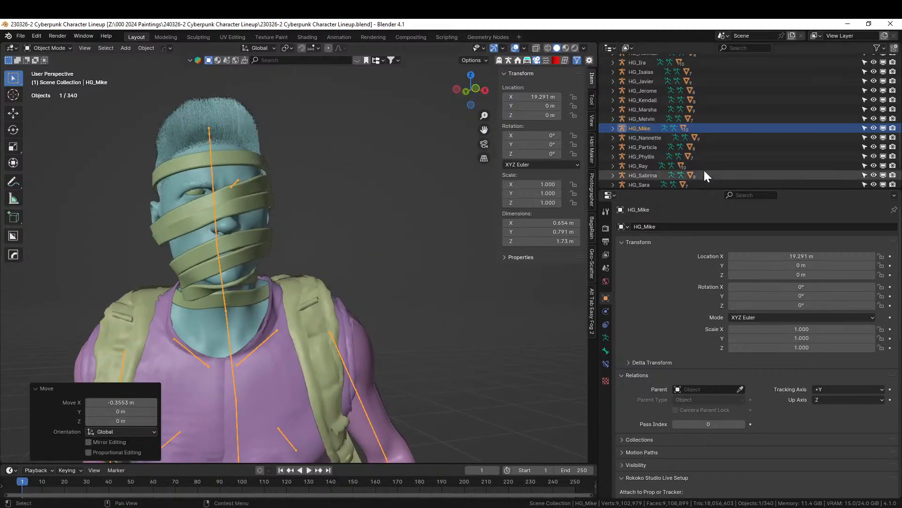
{"action": "right_click", "coordinate": [641, 129]}
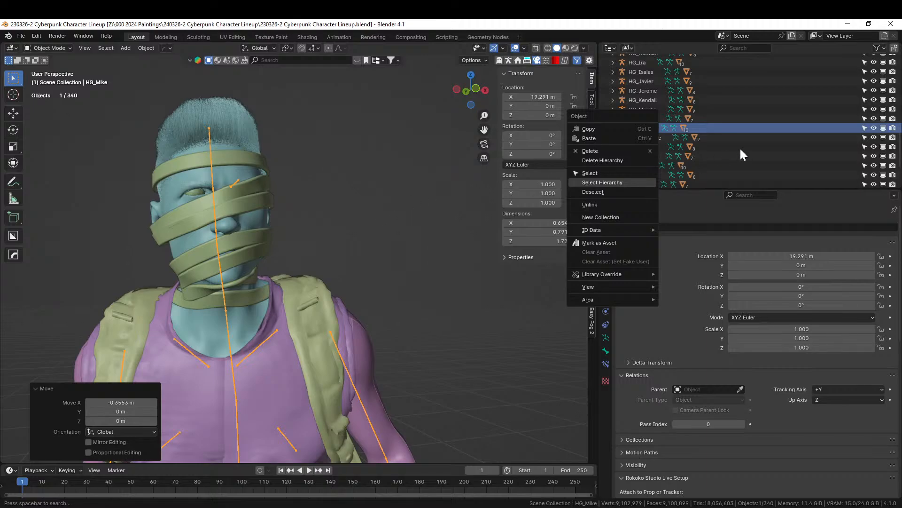
{"action": "left_click", "coordinate": [591, 182]}
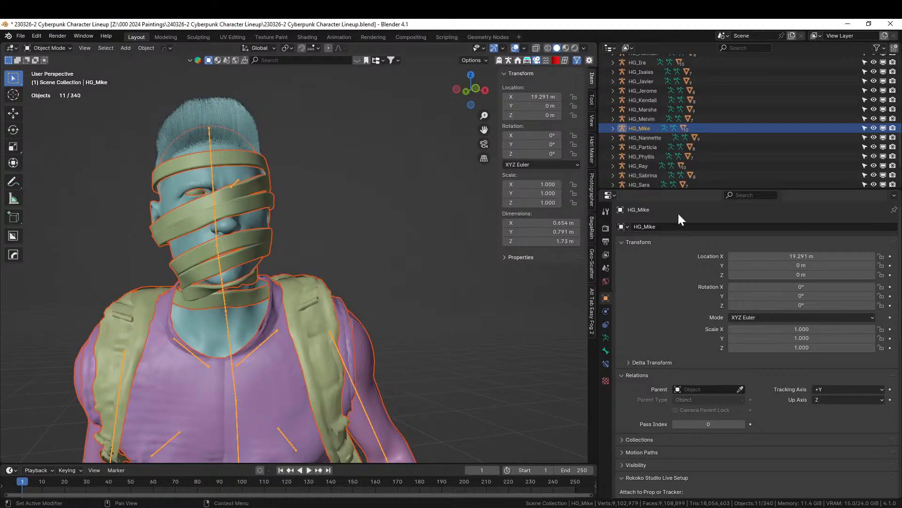
{"action": "key", "text": "ctrl+c"}
{"action": "left_click", "coordinate": [323, 290]}
Return to the 240410-1 Livestream Fight Club file and paste the copied character into the scene
{"action": "key", "text": "alt+Tab"}
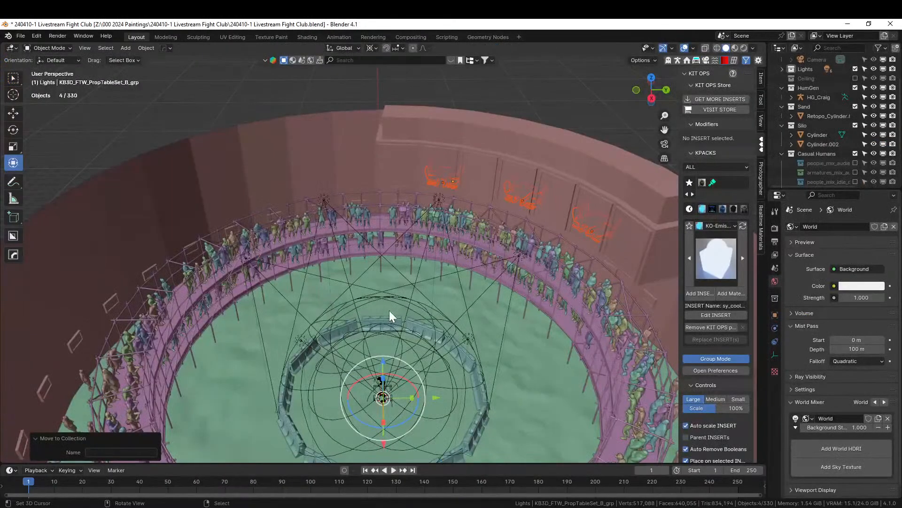
{"action": "key", "text": "ctrl+v"}
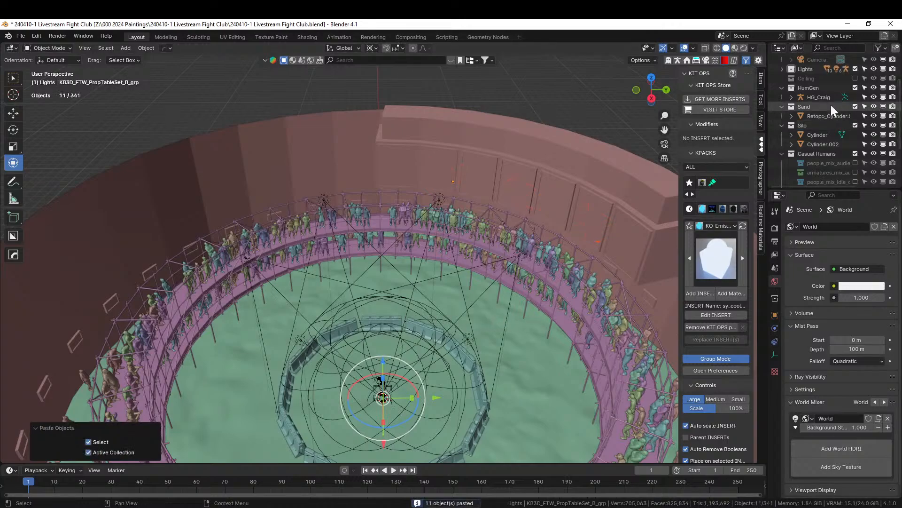
{"action": "middle_click_drag", "start_coordinate": [451, 300], "coordinate": [407, 342]}
{"action": "scroll", "coordinate": [407, 343], "scroll_direction": "down", "scroll_amount": 6}
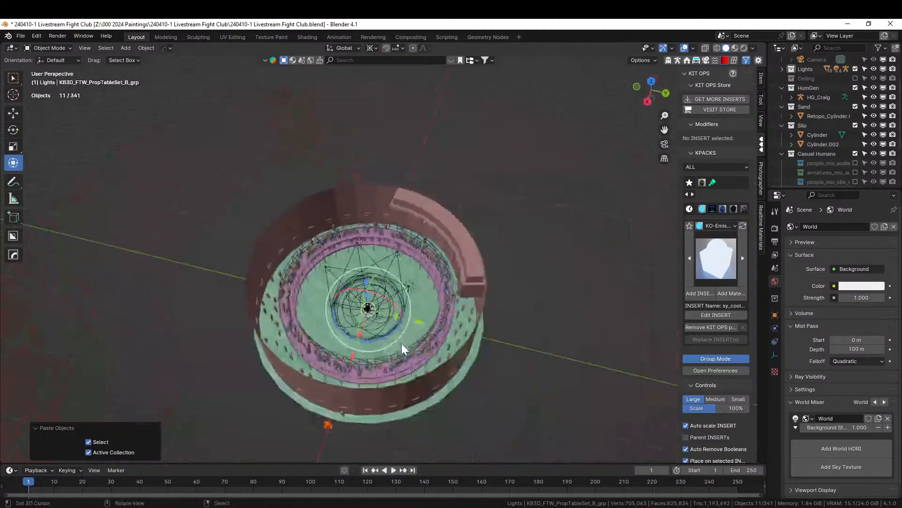
Delete the HumGen collection together with its hierarchy, including the HG_Craig character
{"action": "left_click", "coordinate": [805, 88]}
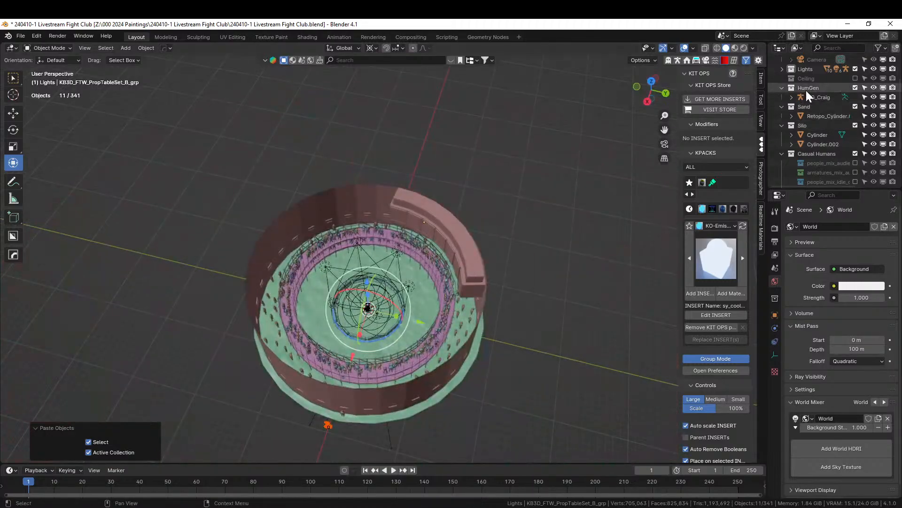
{"action": "right_click", "coordinate": [805, 89]}
{"action": "left_click", "coordinate": [751, 113]}
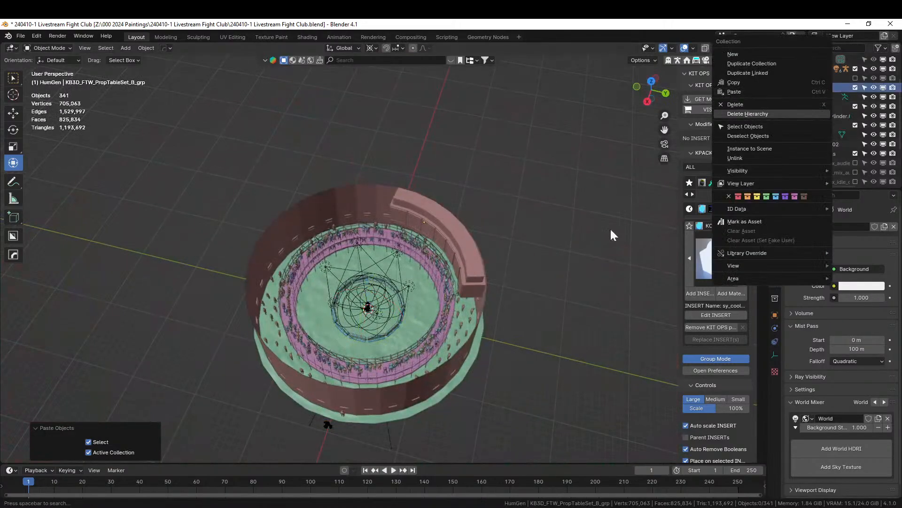
Move HG_Mike with its whole hierarchy into a new collection named Cyberpunks and make that collection active
{"action": "left_click", "coordinate": [326, 422]}
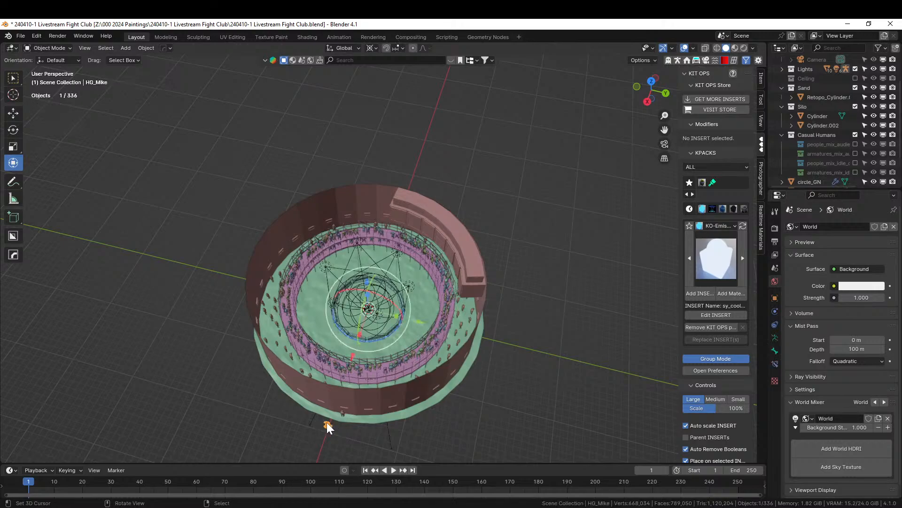
{"action": "key", "text": "KP_Decimal"}
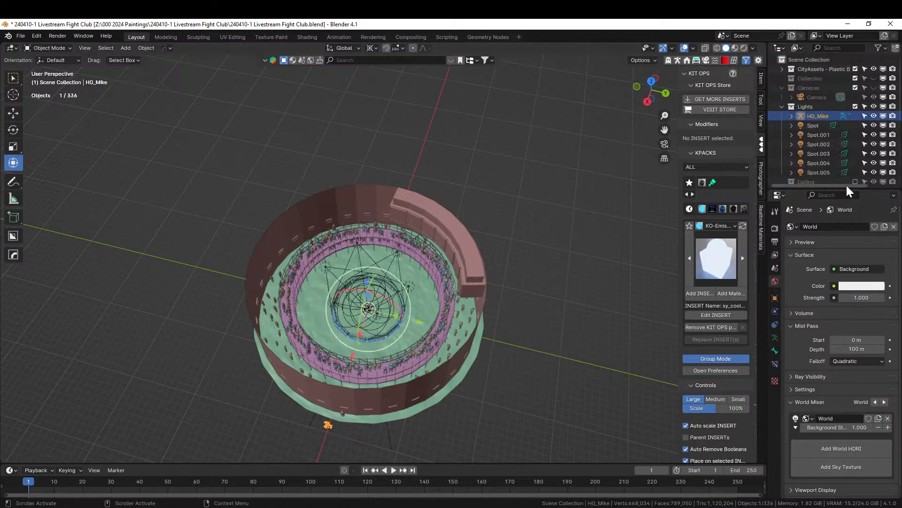
{"action": "right_click", "coordinate": [821, 116]}
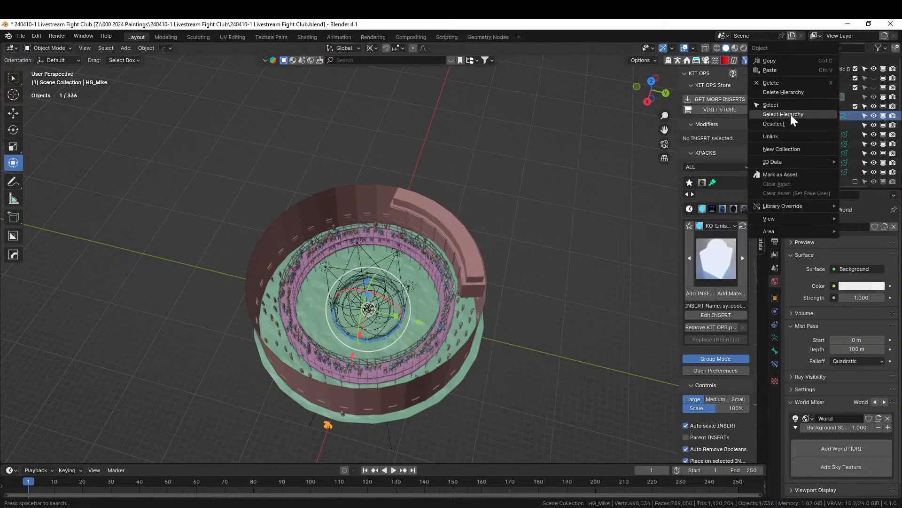
{"action": "left_click", "coordinate": [790, 114]}
{"action": "key", "text": "m"}
{"action": "left_click", "coordinate": [476, 153]}
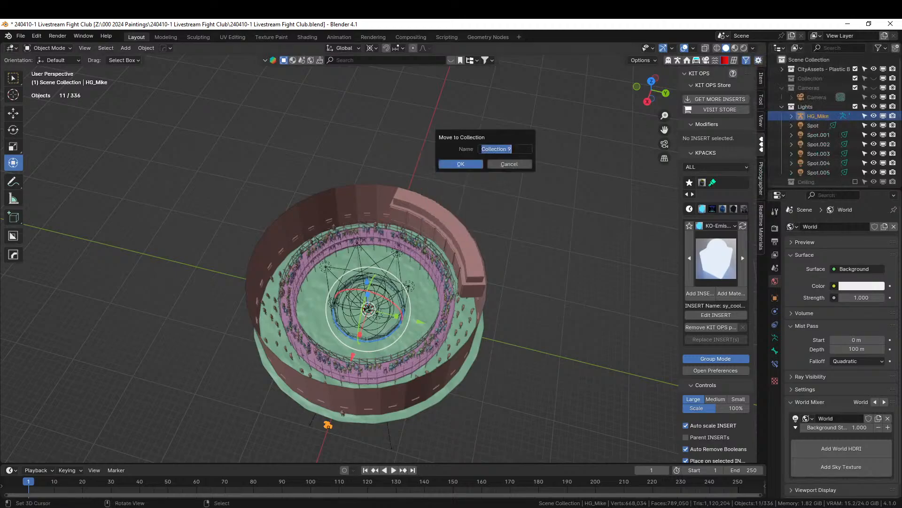
{"action": "type", "text": "Cyberpunks"}
{"action": "key", "text": "Return"}
{"action": "scroll", "coordinate": [816, 98], "scroll_direction": "down", "scroll_amount": 2}
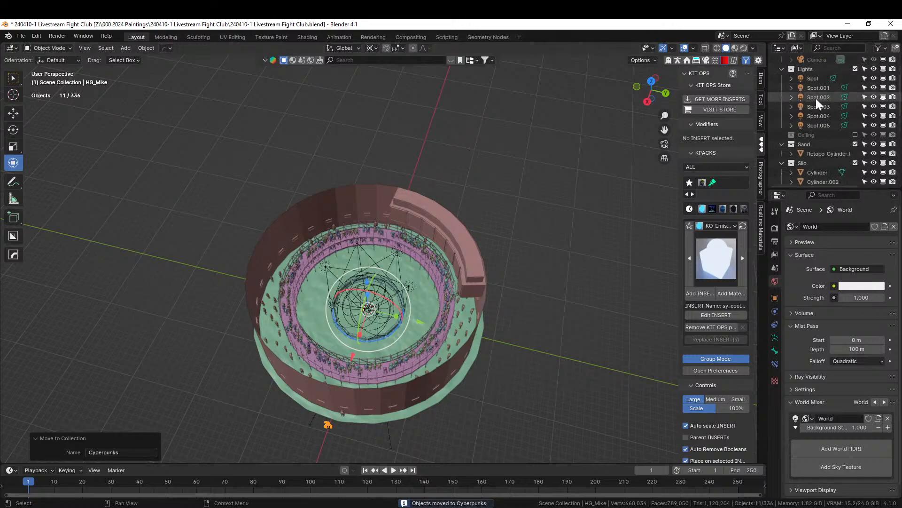
{"action": "scroll", "coordinate": [817, 100], "scroll_direction": "down", "scroll_amount": 3}
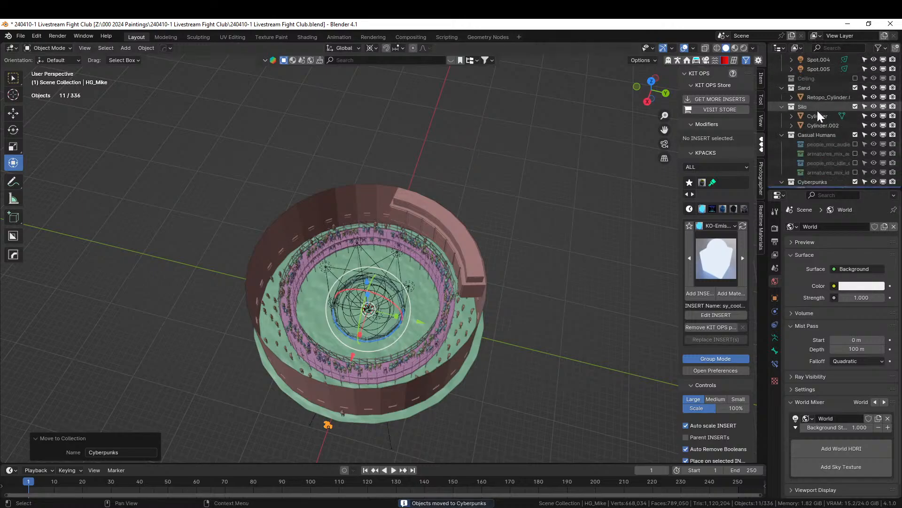
{"action": "left_click", "coordinate": [819, 183]}
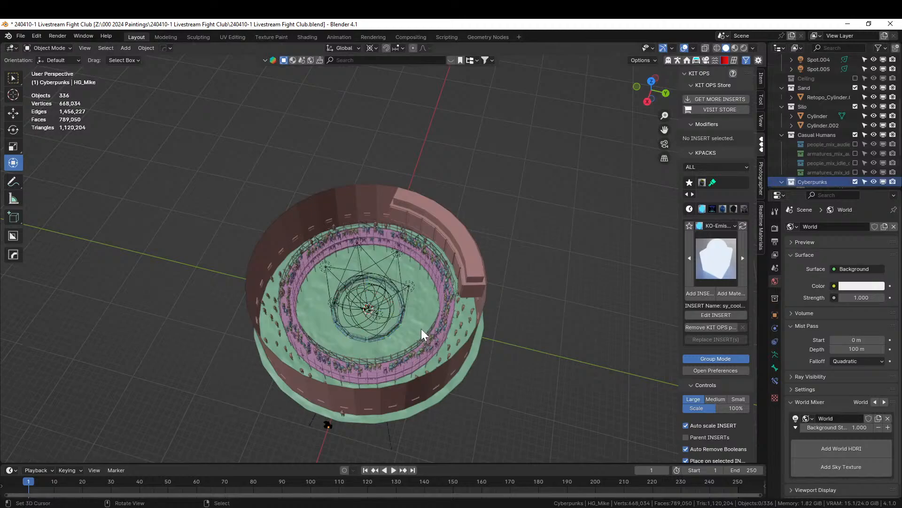
In top view, move HG_Mike about -29.15 m in X and -0.15 m in Y, between the scaffolding and the barrier ring
{"action": "key", "text": "KP_7"}
{"action": "scroll", "coordinate": [523, 350], "scroll_direction": "down", "scroll_amount": 3}
{"action": "scroll", "coordinate": [508, 278], "scroll_direction": "up", "scroll_amount": 3}
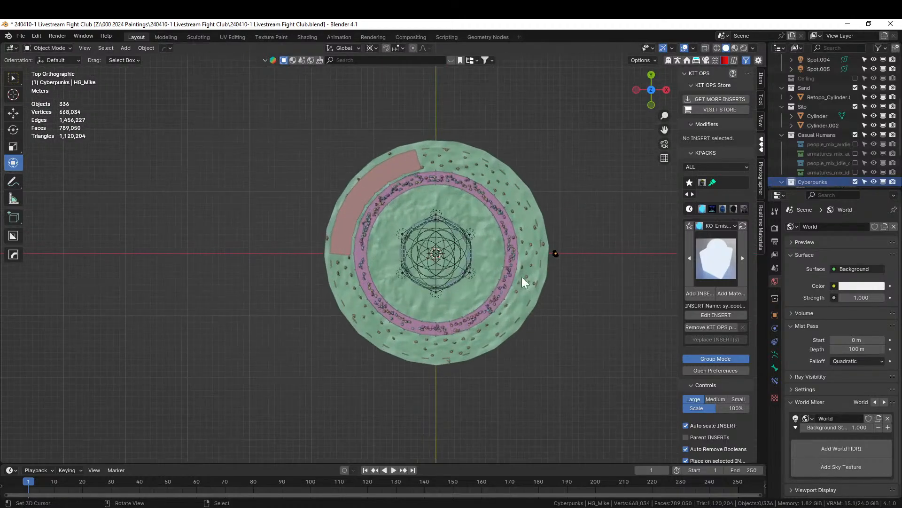
{"action": "scroll", "coordinate": [805, 171], "scroll_direction": "down", "scroll_amount": 2}
{"action": "left_click", "coordinate": [815, 153]}
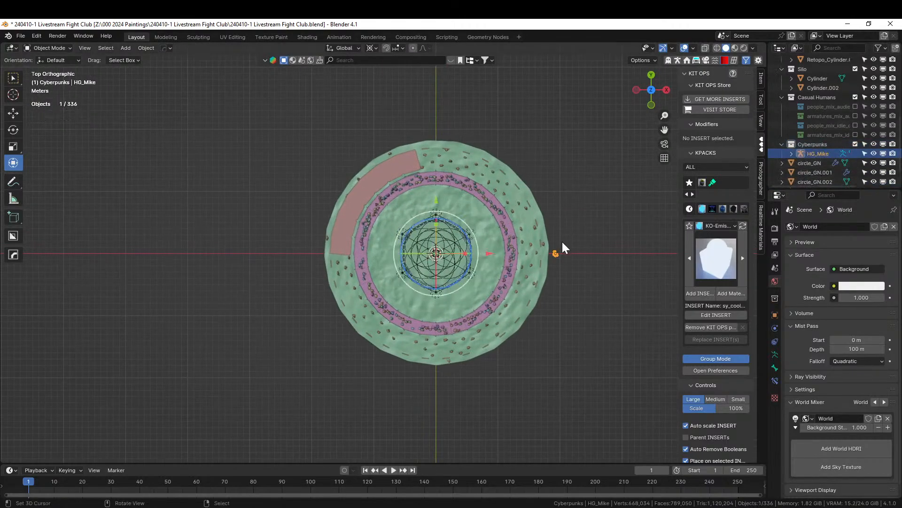
{"action": "key", "text": "g"}
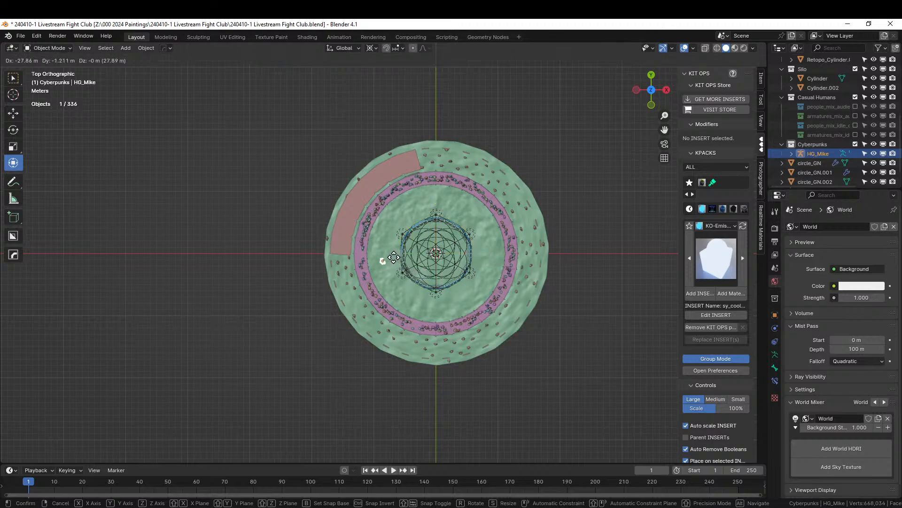
{"action": "left_click", "coordinate": [393, 256]}
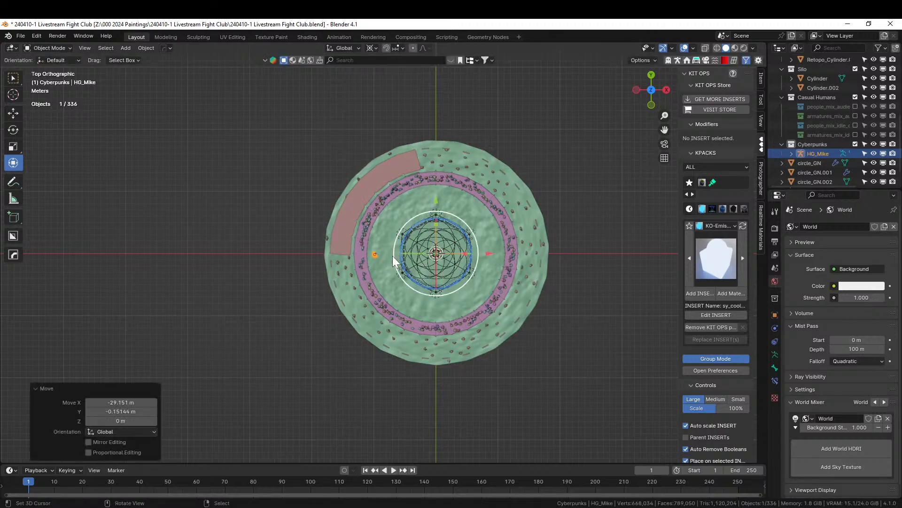
Raise HG_Mike about 0.44 m along Z so the feet stand on the sand
{"action": "key", "text": "KP_Decimal"}
{"action": "middle_click_drag", "start_coordinate": [412, 268], "coordinate": [416, 224]}
{"action": "key", "text": "g"}
{"action": "key", "text": "z"}
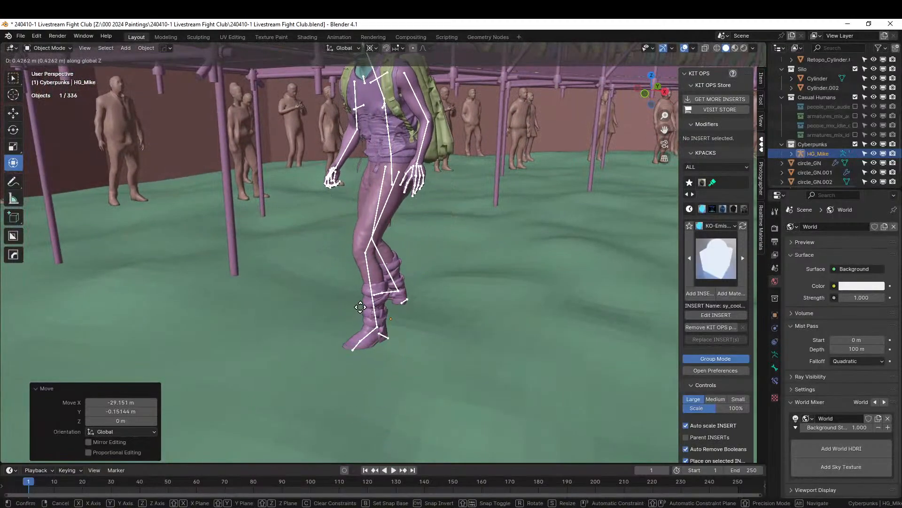
{"action": "left_click", "coordinate": [368, 302]}
Set the transform pivot point to Individual Origins and rotate HG_Mike in place around the Z axis
{"action": "middle_click_drag", "start_coordinate": [435, 368], "coordinate": [453, 363]}
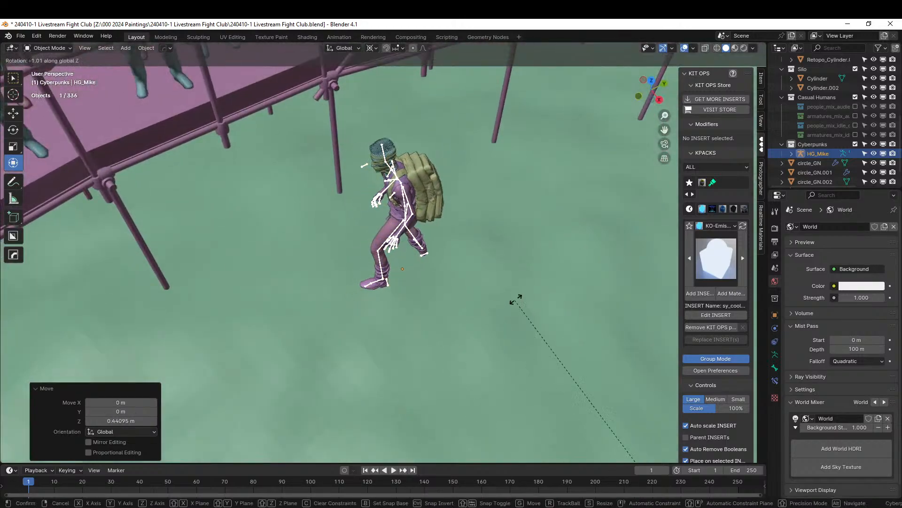
{"action": "left_click", "coordinate": [372, 47]}
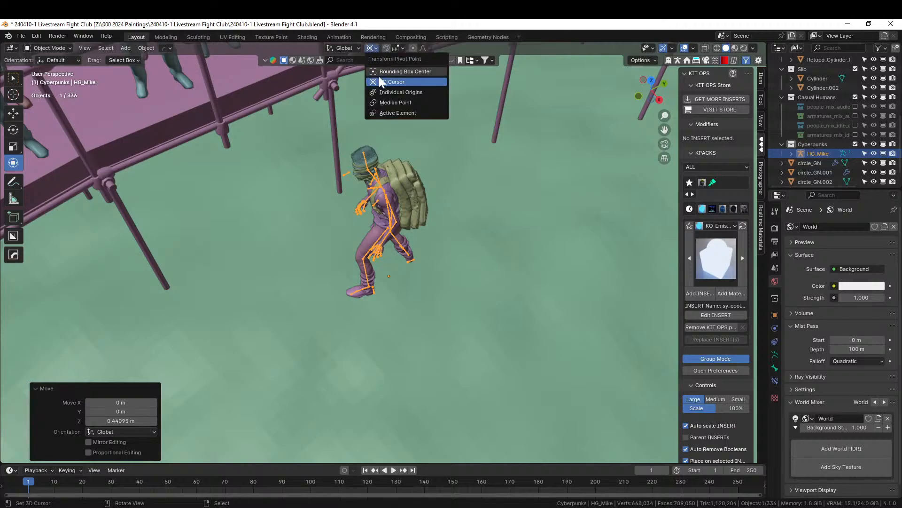
{"action": "left_click", "coordinate": [394, 92]}
{"action": "key", "text": "r"}
{"action": "key", "text": "z"}
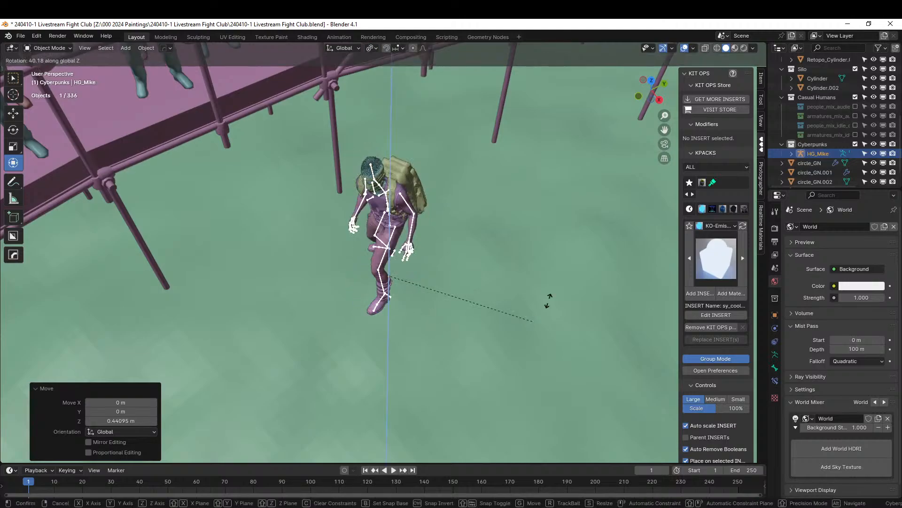
{"action": "left_click", "coordinate": [479, 183]}
Frame the ring with HG_Mike and the crowded stands behind, and align the camera to this view
{"action": "middle_click_drag", "start_coordinate": [502, 304], "coordinate": [334, 320]}
{"action": "scroll", "coordinate": [459, 240], "scroll_direction": "down", "scroll_amount": 3}
{"action": "key", "text": "ctrl+alt+KP_0"}
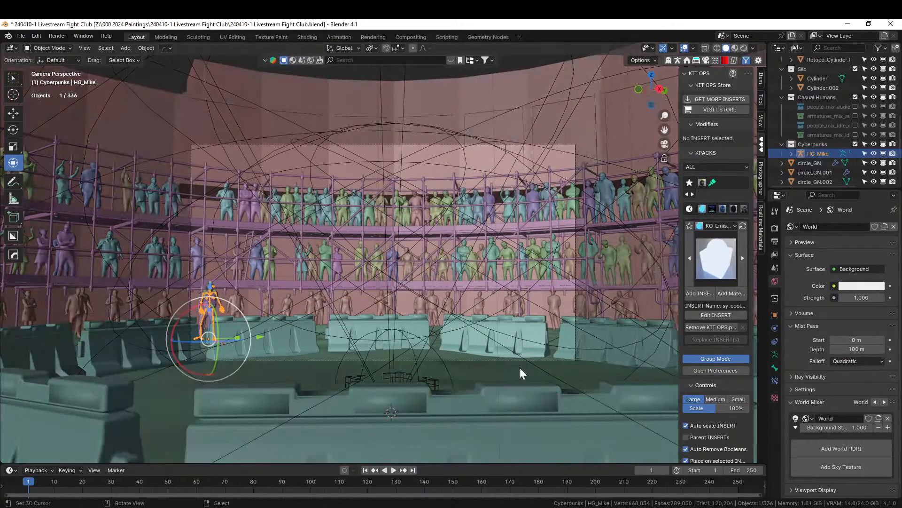
Set the camera's sensor type to Alexa 65 and apply the cooke 50mm anamorphic lens preset
{"action": "left_click", "coordinate": [761, 177]}
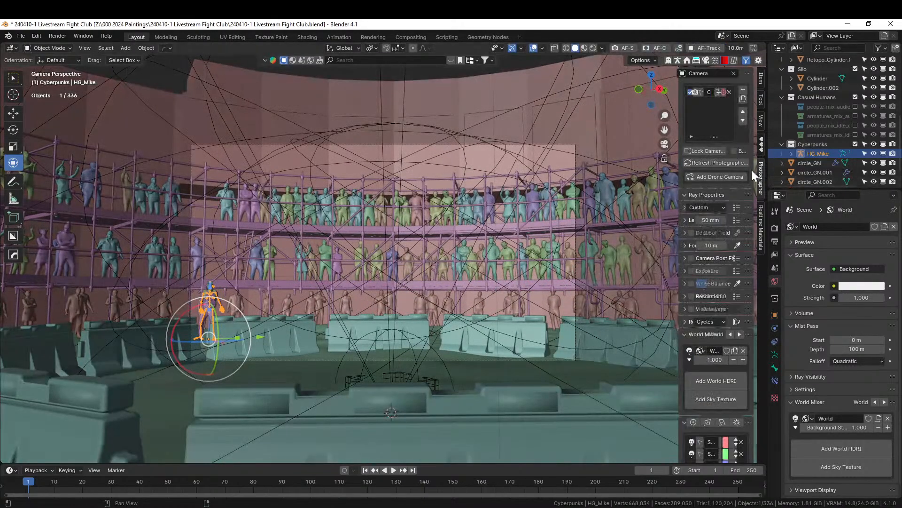
{"action": "left_click", "coordinate": [736, 207]}
{"action": "left_click", "coordinate": [743, 117]}
{"action": "left_click", "coordinate": [726, 210]}
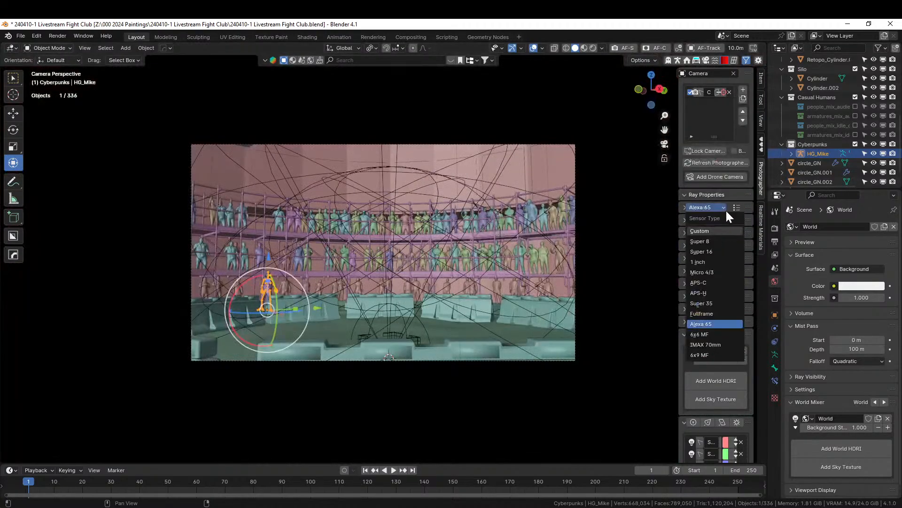
{"action": "left_click", "coordinate": [736, 220]}
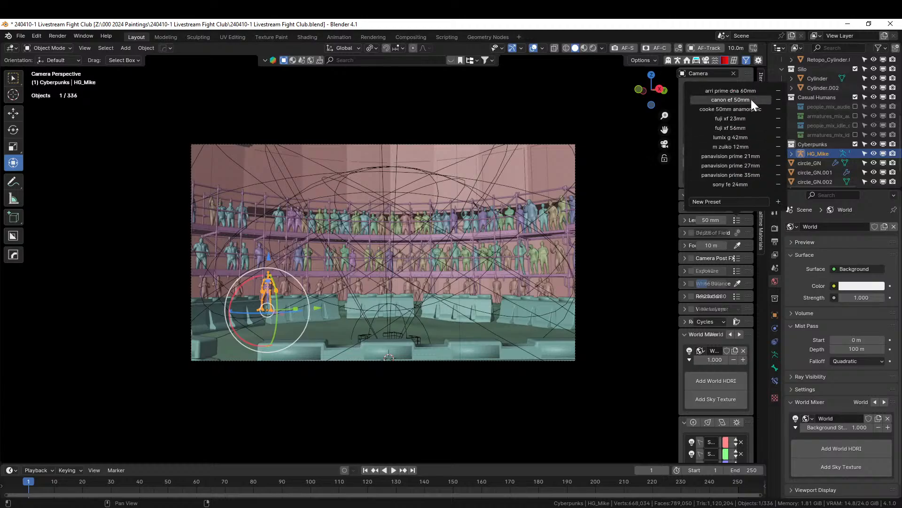
{"action": "left_click", "coordinate": [750, 111]}
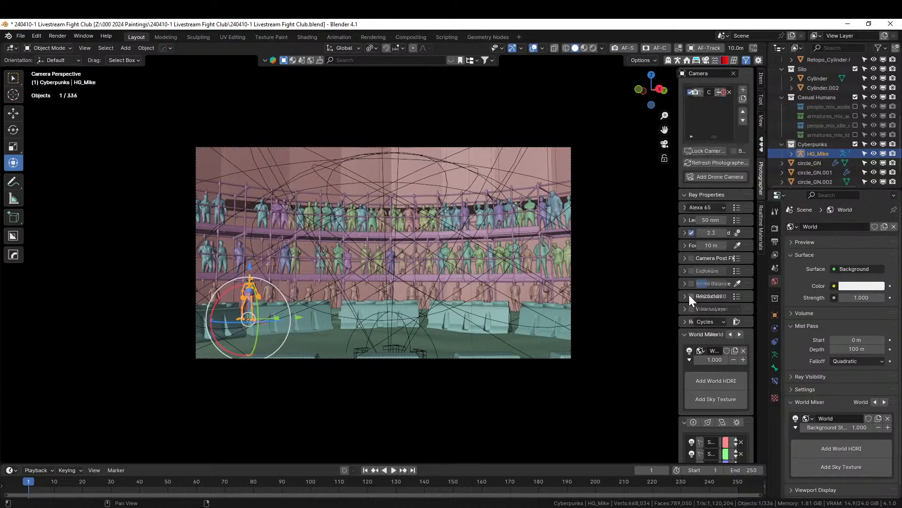
Apply the 2 39 50 of 5100 resolution preset and walk the camera to include the near barriers in the foreground
{"action": "left_click", "coordinate": [738, 295]}
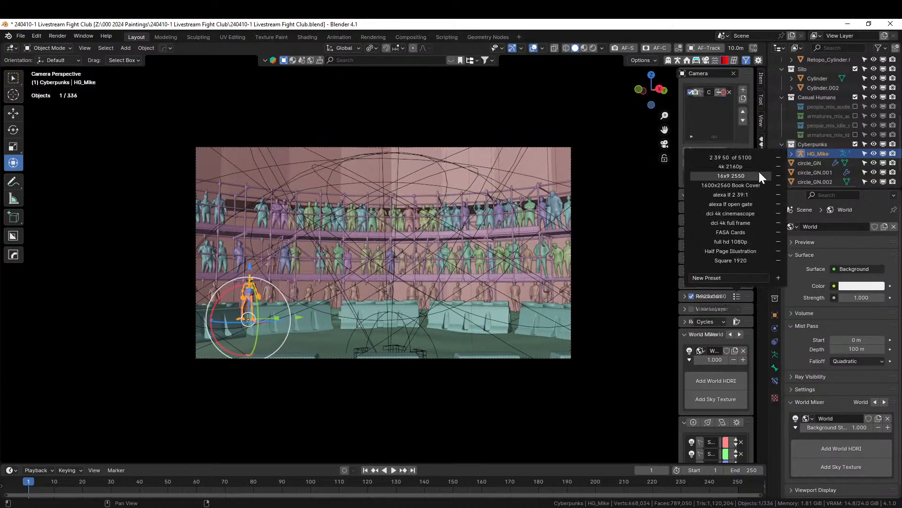
{"action": "left_click", "coordinate": [751, 156]}
{"action": "key", "text": "shift+grave"}
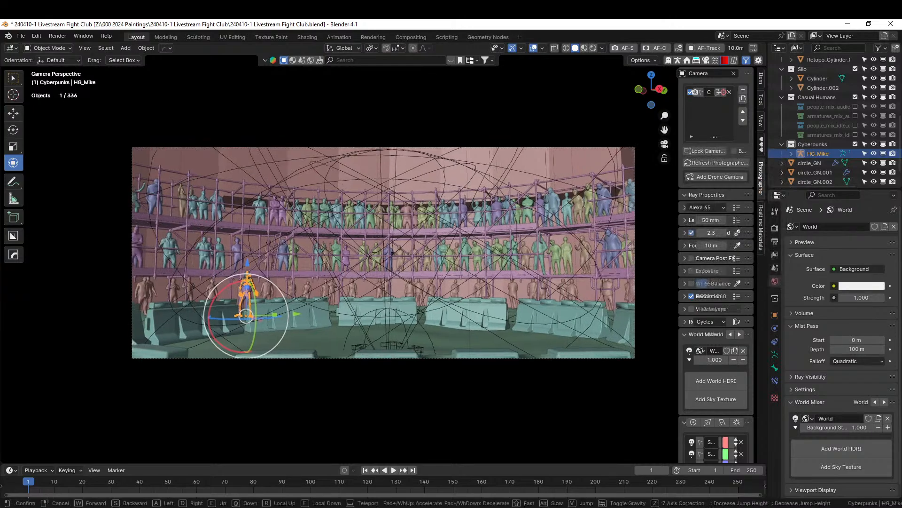
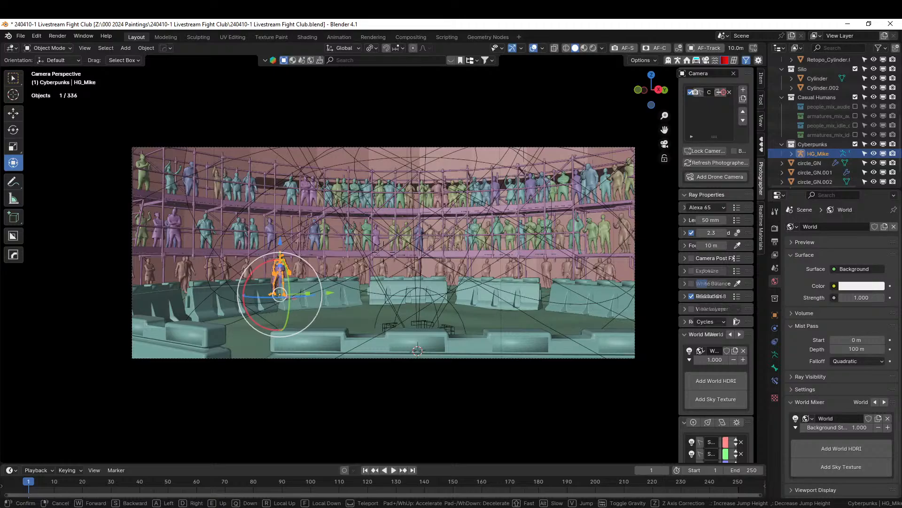
{"action": "left_click", "coordinate": [411, 353]}
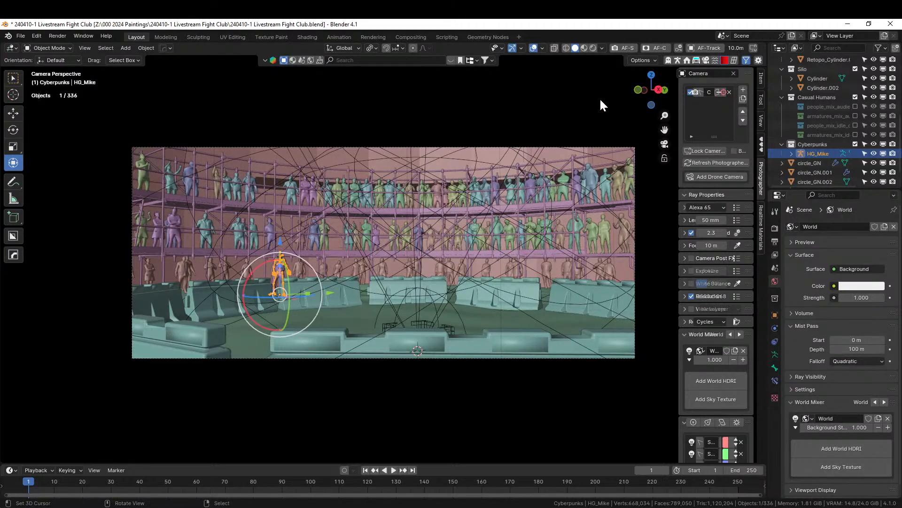
Save the arena scene, and in the character lineup file copy the hooded HG_Dwain character with its whole hierarchy
{"action": "key", "text": "ctrl+s"}
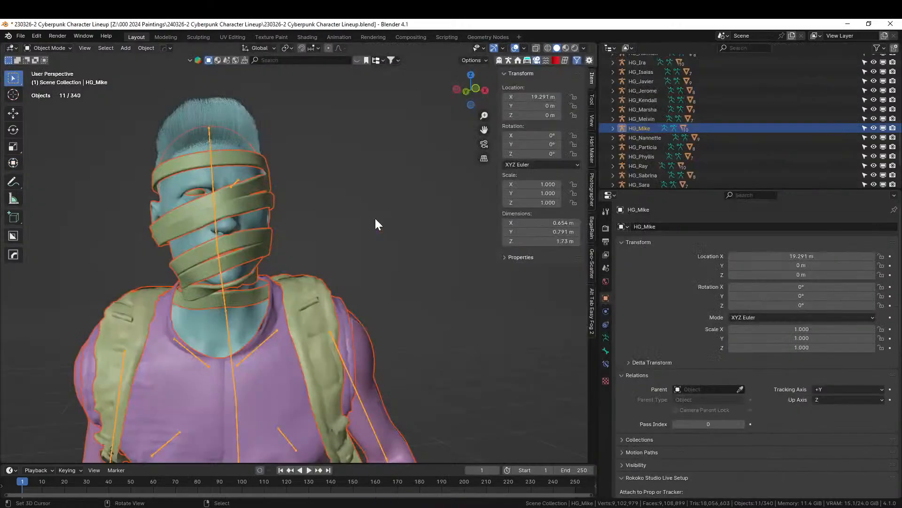
{"action": "scroll", "coordinate": [396, 278], "scroll_direction": "down", "scroll_amount": 5}
{"action": "middle_click_drag", "start_coordinate": [396, 277], "coordinate": [552, 266]}
{"action": "middle_click_drag", "start_coordinate": [289, 301], "coordinate": [300, 245]}
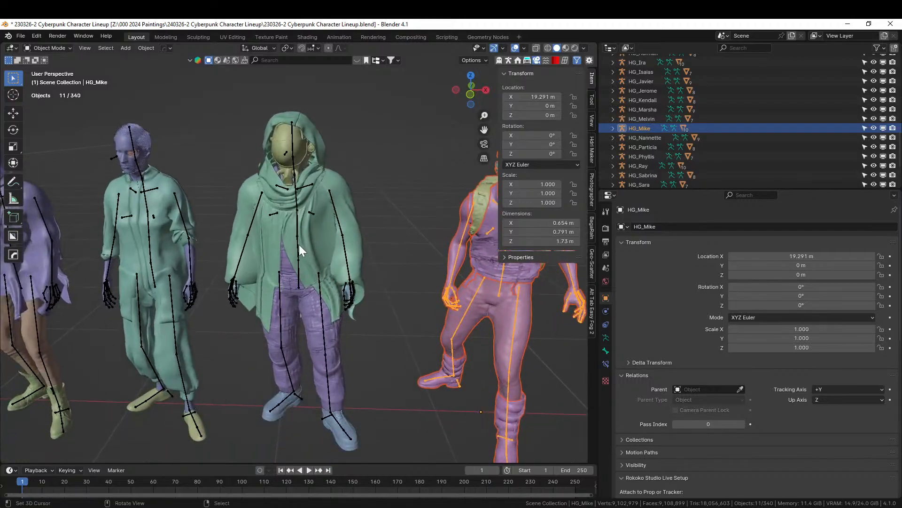
{"action": "left_click", "coordinate": [297, 246]}
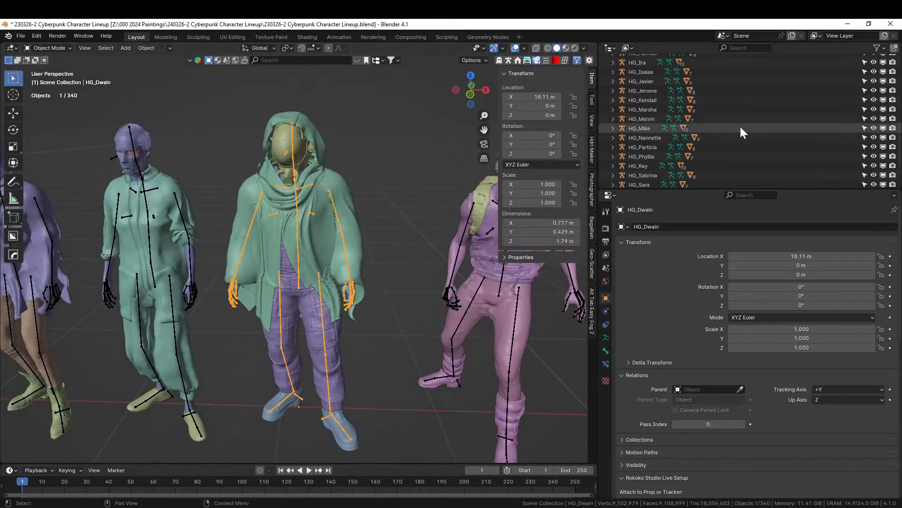
{"action": "key", "text": "KP_Decimal"}
{"action": "right_click", "coordinate": [658, 119]}
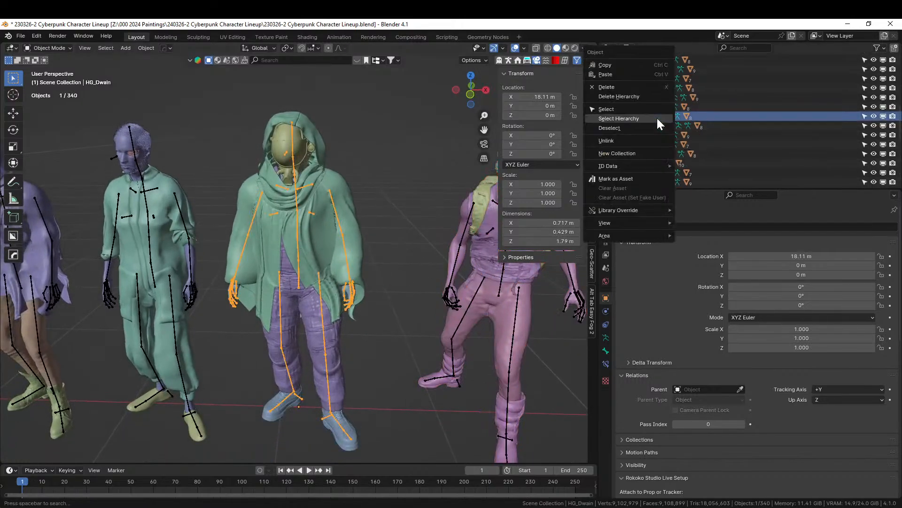
{"action": "key", "text": "ctrl+c"}
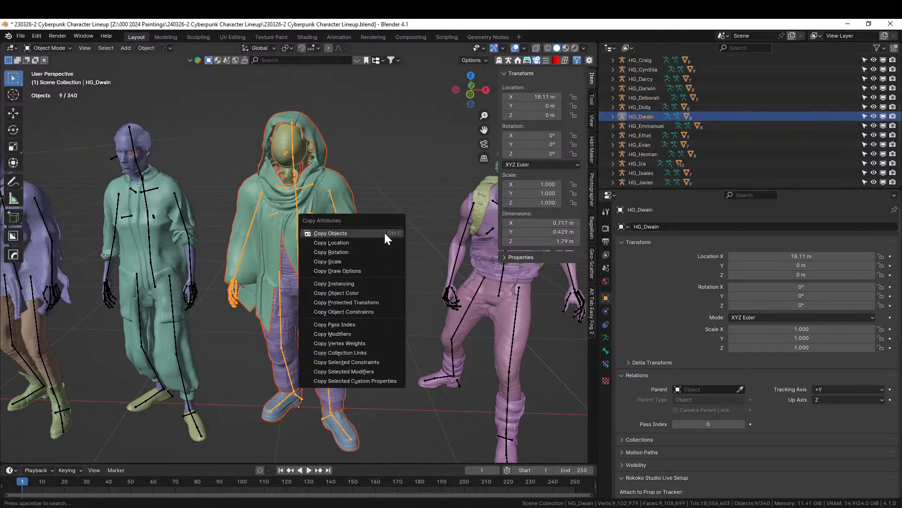
{"action": "left_click", "coordinate": [369, 235]}
Switch back to the Livestream Fight Club file and paste the HG_Dwain character into the Cyberpunks collection
{"action": "key", "text": "alt+Tab"}
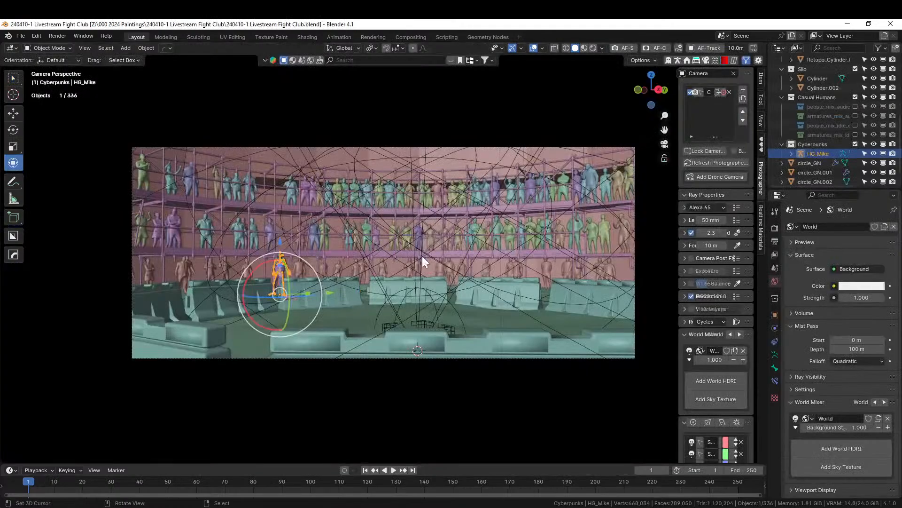
{"action": "middle_click_drag", "start_coordinate": [421, 255], "coordinate": [421, 296]}
{"action": "scroll", "coordinate": [421, 297], "scroll_direction": "down", "scroll_amount": 5}
{"action": "key", "text": "KP_7"}
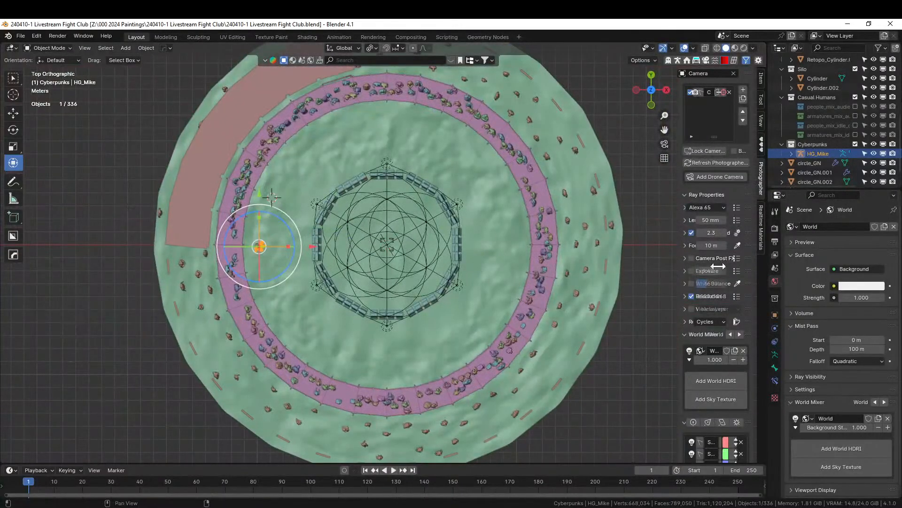
{"action": "left_click", "coordinate": [820, 144]}
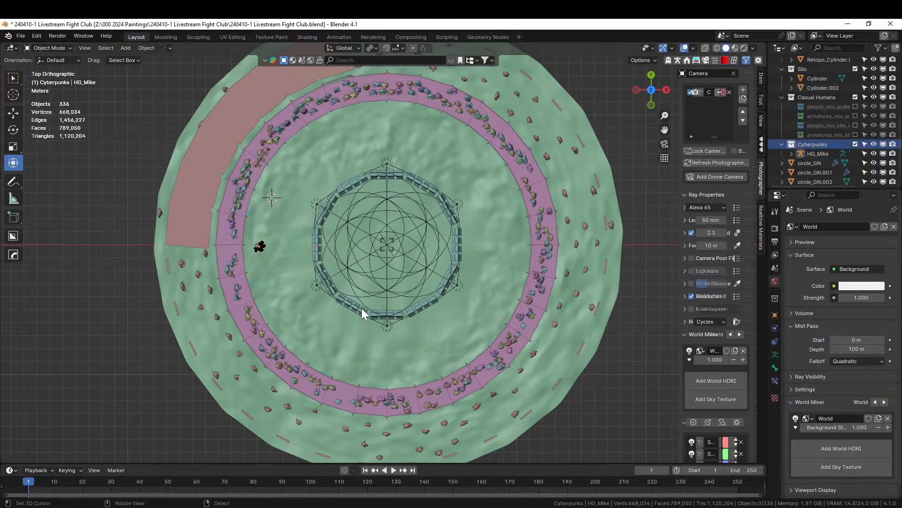
{"action": "key", "text": "ctrl+v"}
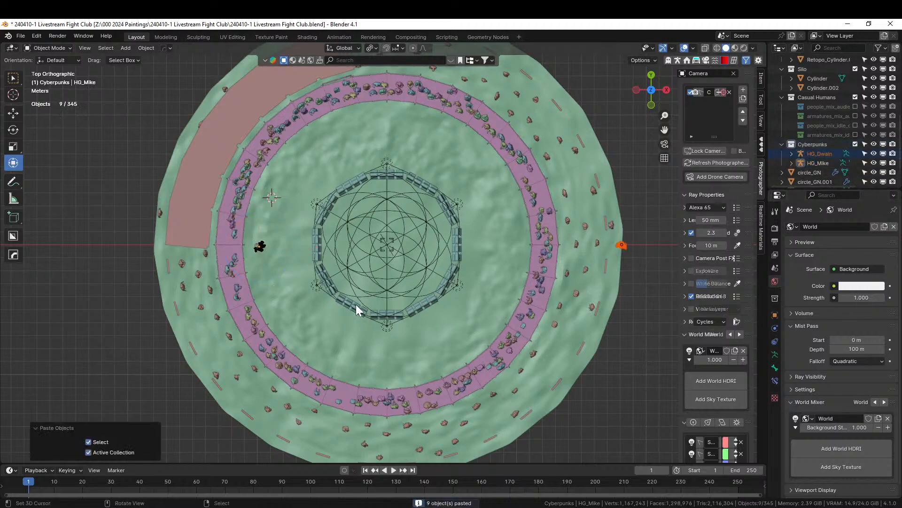
Move the HG_Dwain armature about -26.97 m in X and 3.66 m in Y, onto the sand beside HG_Mike
{"action": "left_click", "coordinate": [819, 153]}
{"action": "key", "text": "g"}
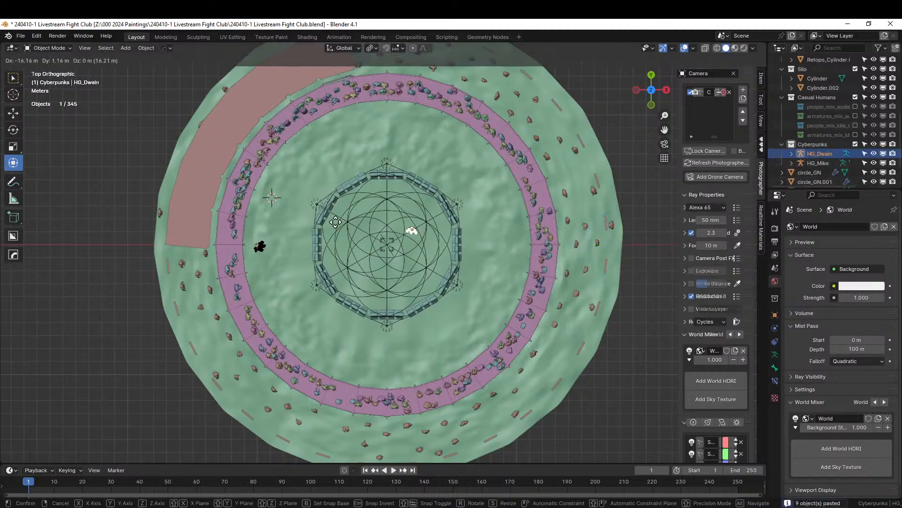
{"action": "left_click", "coordinate": [306, 211]}
Raise HG_Dwain about 0.36 m along Z so the feet stand on the sand
{"action": "key", "text": "KP_Decimal"}
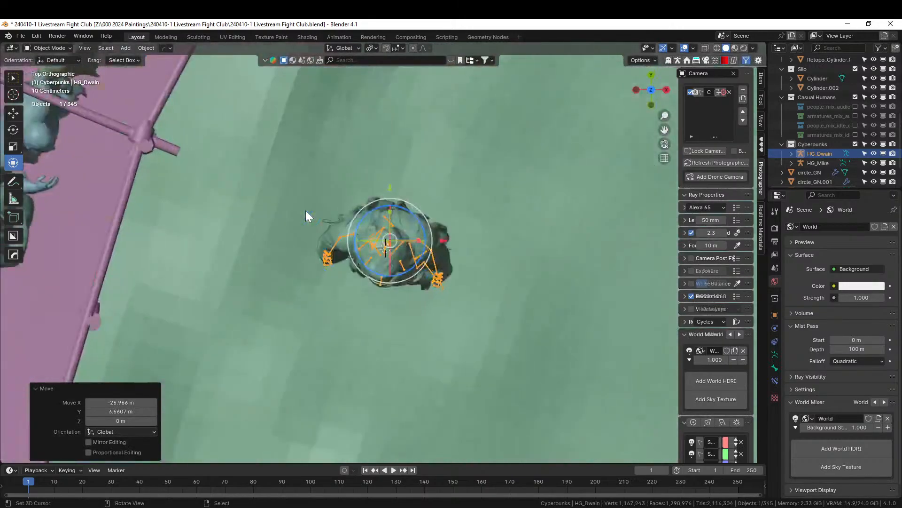
{"action": "middle_click_drag", "start_coordinate": [318, 248], "coordinate": [362, 208]}
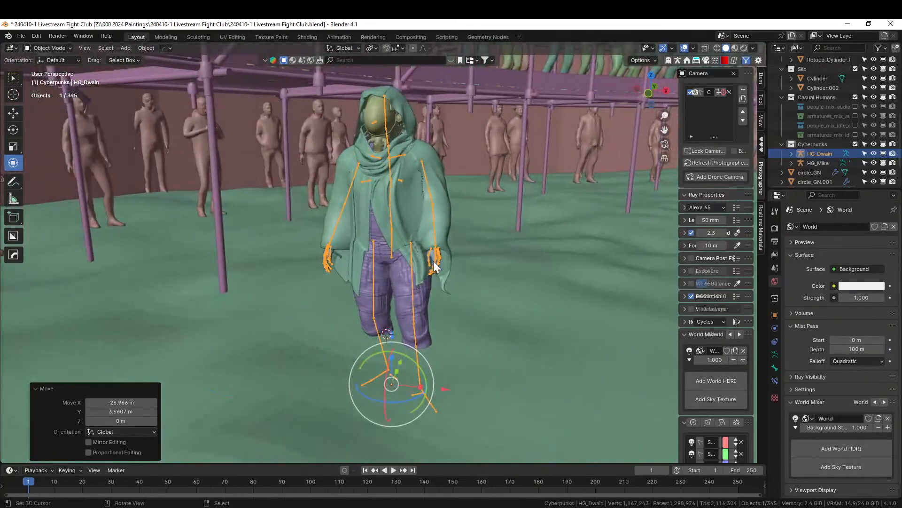
{"action": "key", "text": "g"}
{"action": "key", "text": "z"}
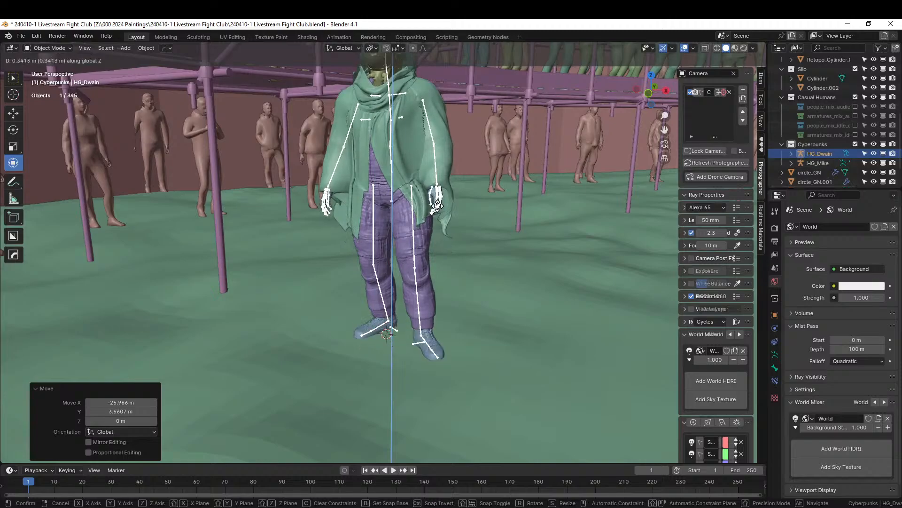
{"action": "left_click", "coordinate": [458, 258]}
Rotate HG_Dwain about 57° around the global Z axis and check the placement through the camera
{"action": "middle_click_drag", "start_coordinate": [458, 257], "coordinate": [442, 324]}
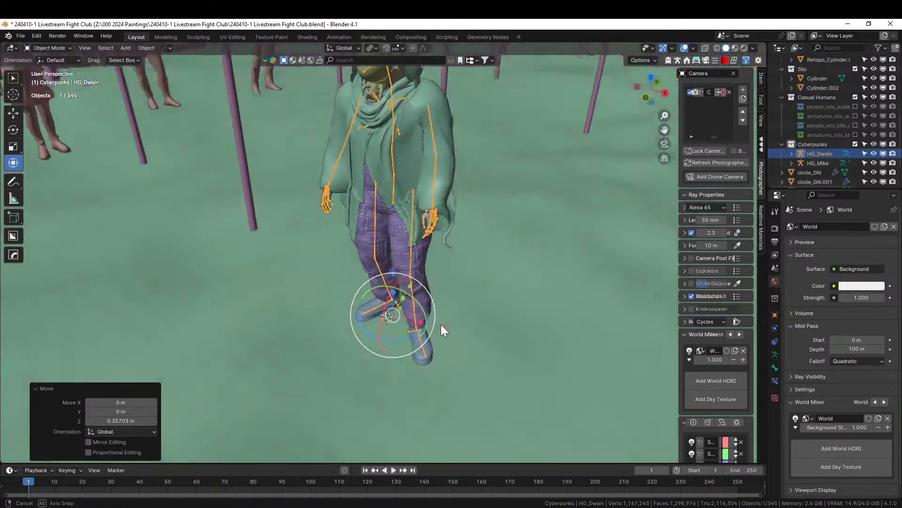
{"action": "key", "text": "r"}
{"action": "key", "text": "z"}
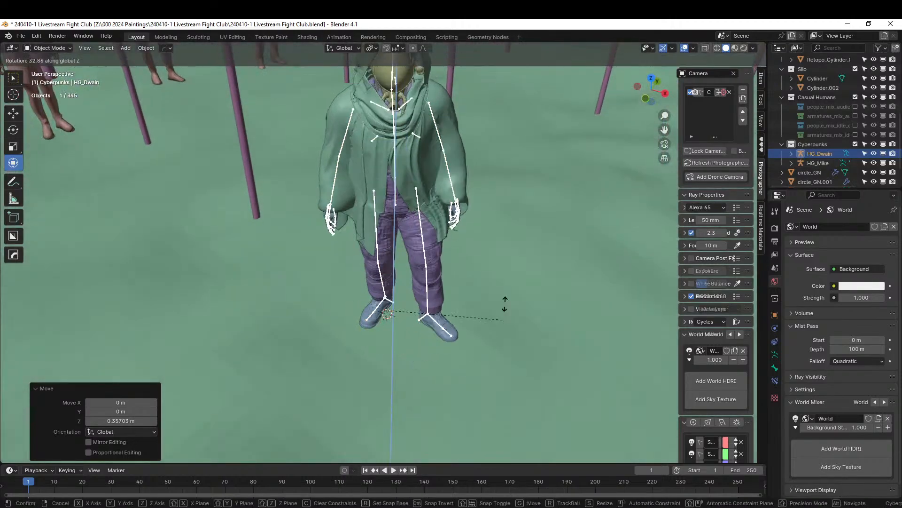
{"action": "left_click", "coordinate": [479, 281]}
{"action": "key", "text": "KP_0"}
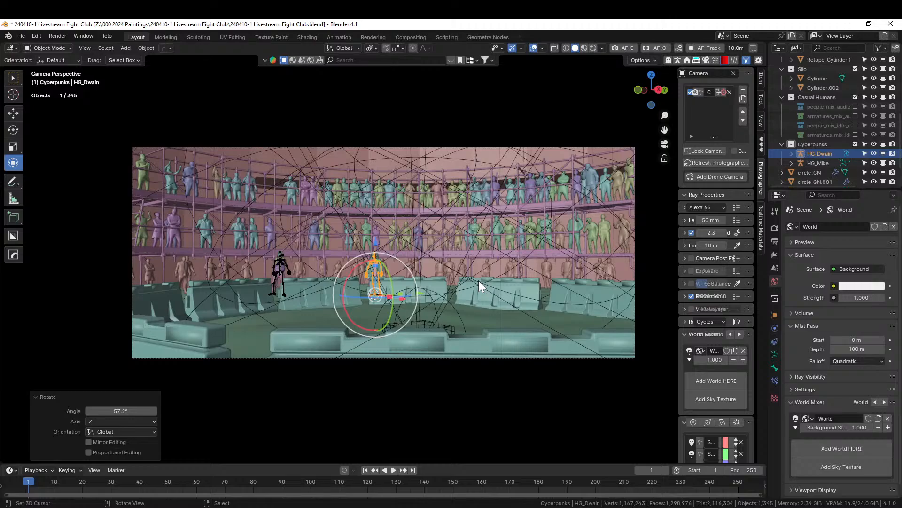
{"action": "middle_click_drag", "start_coordinate": [419, 306], "coordinate": [433, 340]}
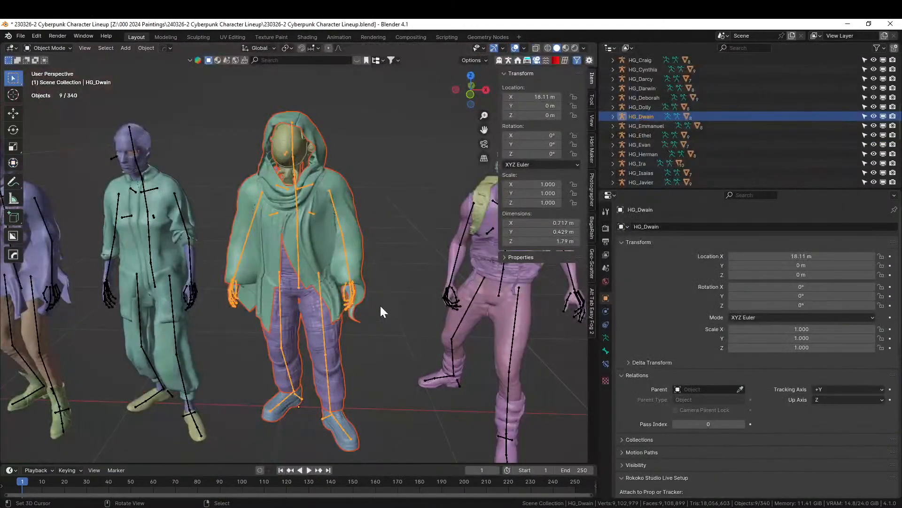
In the character lineup file, copy the green-jacketed HG_Tony character with its whole hierarchy
{"action": "scroll", "coordinate": [380, 304], "scroll_direction": "down", "scroll_amount": 2}
{"action": "middle_click_drag", "start_coordinate": [356, 310], "coordinate": [497, 309], "text": "shift"}
{"action": "middle_click_drag", "start_coordinate": [438, 316], "coordinate": [348, 304], "text": "shift"}
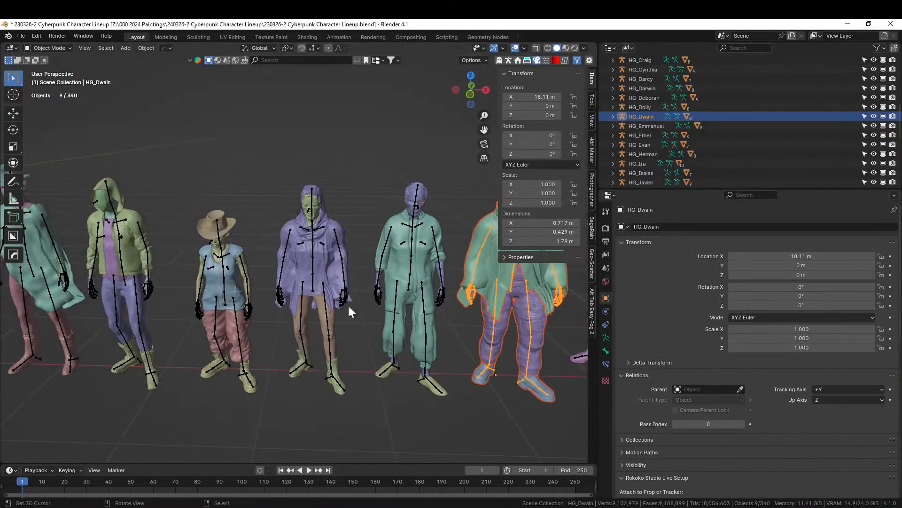
{"action": "left_click", "coordinate": [121, 241]}
{"action": "key", "text": "period"}
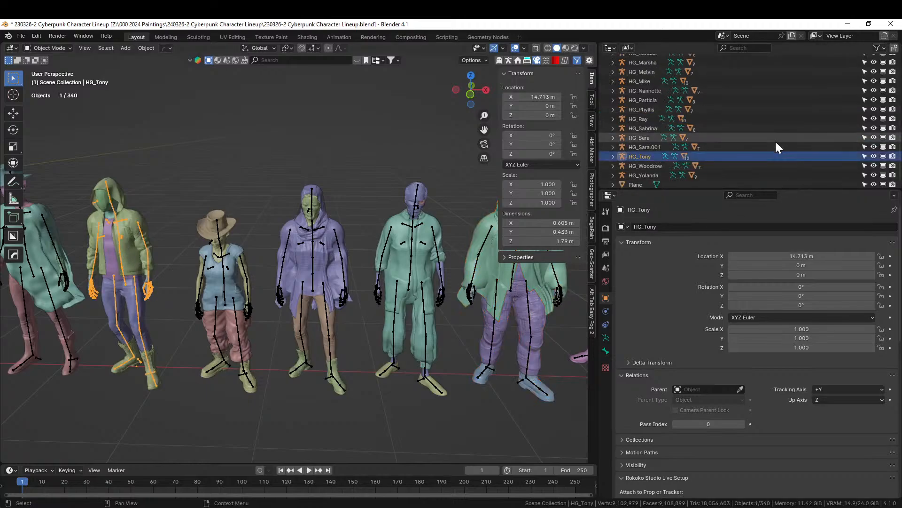
{"action": "right_click", "coordinate": [645, 160]}
{"action": "left_click", "coordinate": [622, 159]}
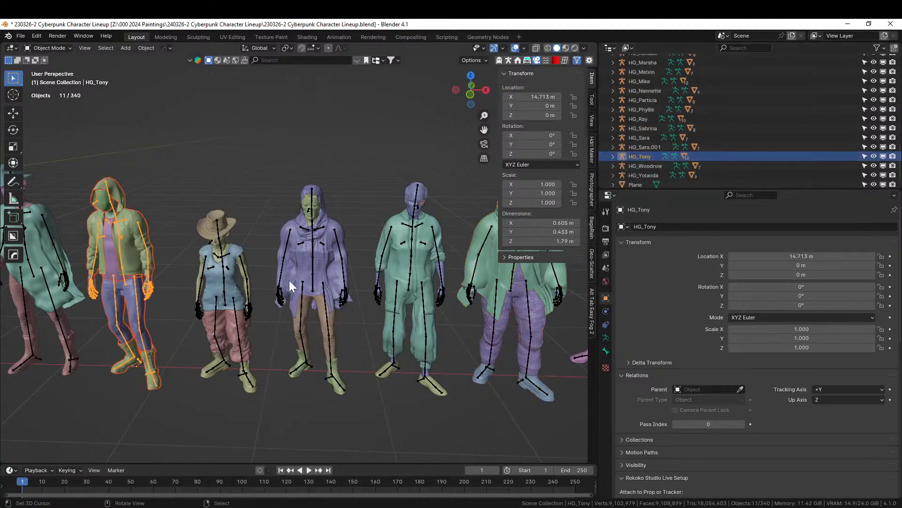
{"action": "key", "text": "ctrl+c"}
{"action": "left_click", "coordinate": [218, 249]}
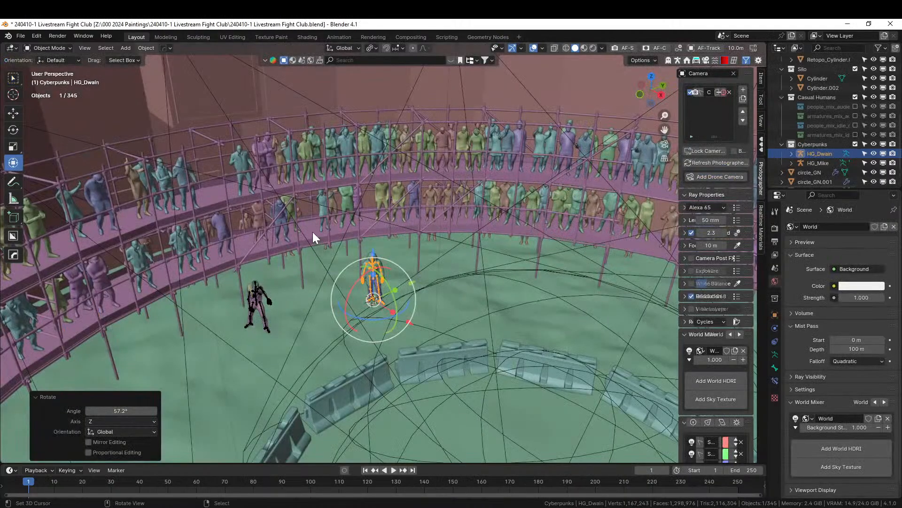
In the arena scene, place the 3D cursor on the lower spectator platform and paste the HG_Tony character
{"action": "right_click", "coordinate": [312, 233], "text": "shift"}
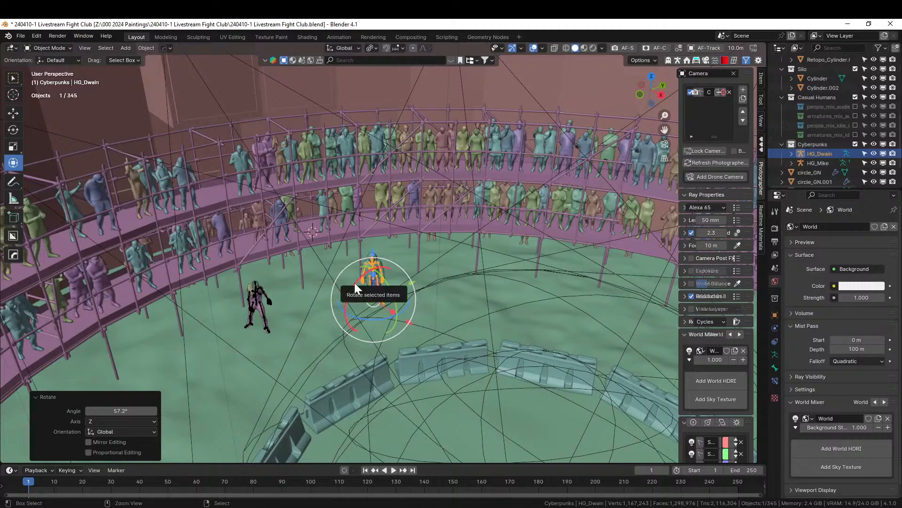
{"action": "key", "text": "ctrl+v"}
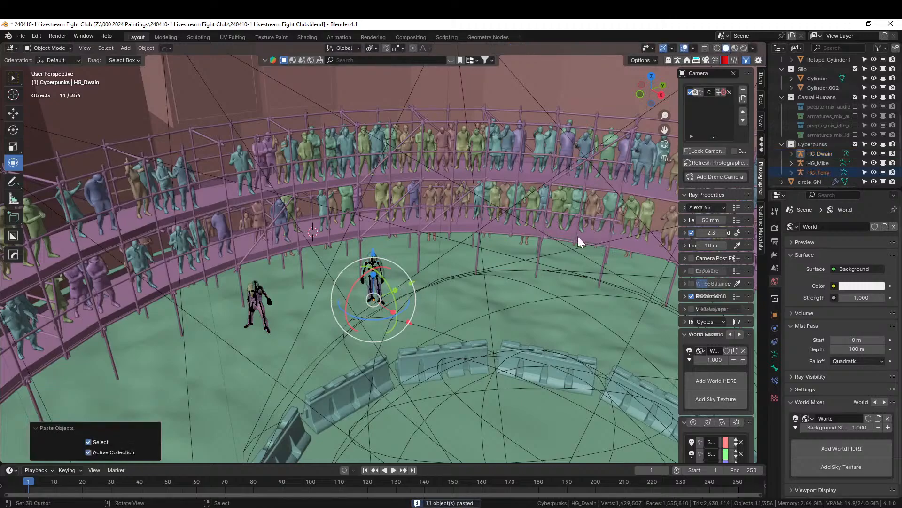
Move the HG_Tony armature about -26.39 m in X and 3.11 m in Y, onto the spectator ring behind HG_Dwain
{"action": "key", "text": "KP_7"}
{"action": "scroll", "coordinate": [601, 228], "scroll_direction": "down", "scroll_amount": 5}
{"action": "left_click", "coordinate": [820, 172]}
{"action": "key", "text": "g"}
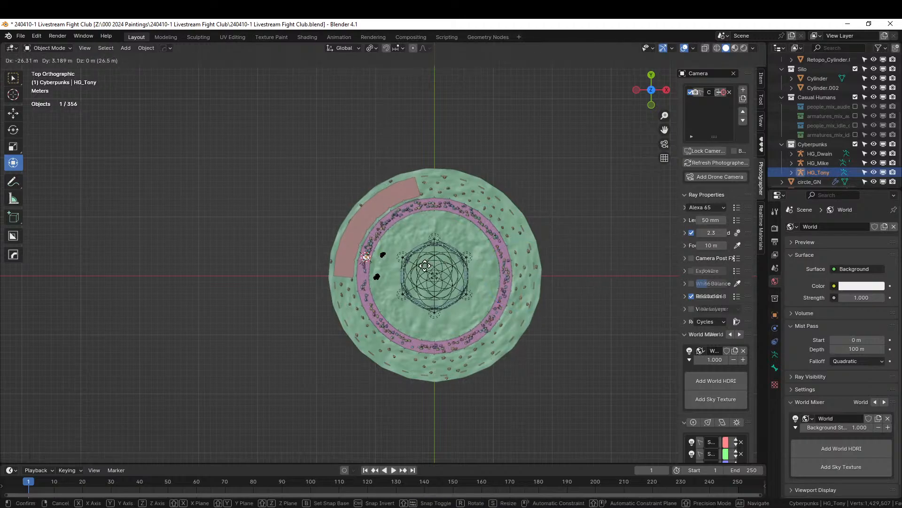
{"action": "left_click", "coordinate": [425, 266]}
Raise HG_Tony about 2.09 m along Z onto the lower spectator platform
{"action": "key", "text": "KP_Decimal"}
{"action": "middle_click_drag", "start_coordinate": [538, 363], "coordinate": [489, 402]}
{"action": "key", "text": "g"}
{"action": "key", "text": "z"}
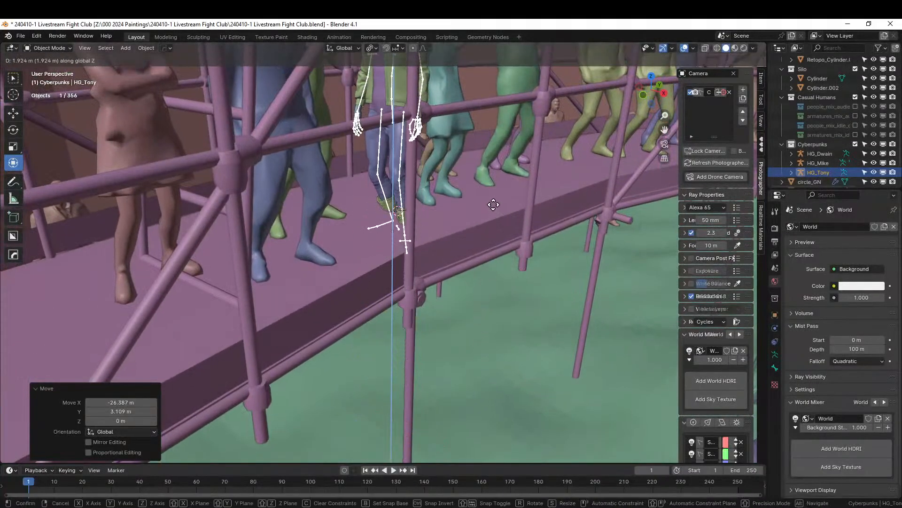
{"action": "left_click", "coordinate": [495, 192]}
Rotate HG_Tony about 58° around the global Z axis to face the arena
{"action": "middle_click_drag", "start_coordinate": [495, 193], "coordinate": [441, 261]}
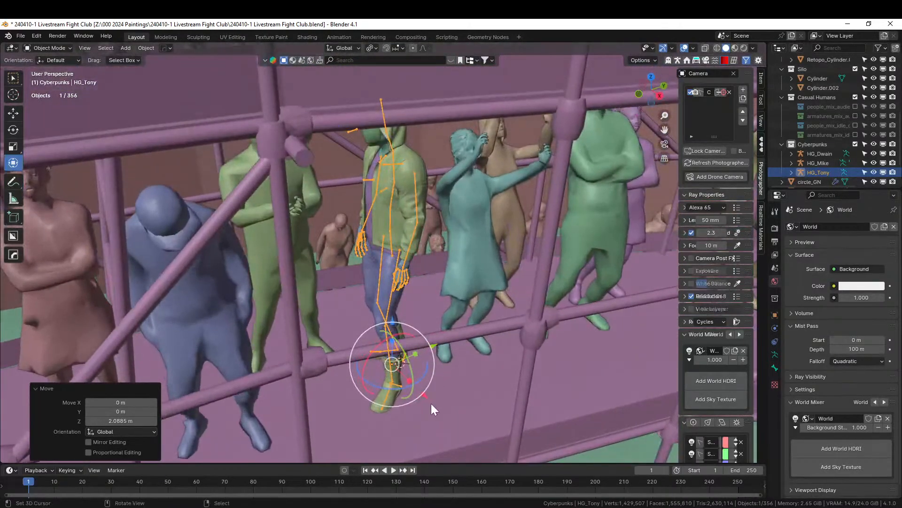
{"action": "key", "text": "r"}
{"action": "key", "text": "z"}
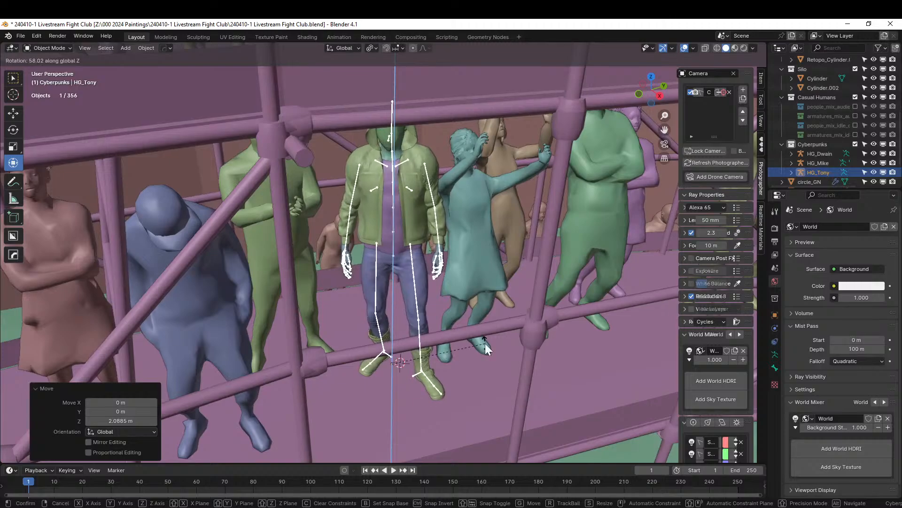
{"action": "left_click", "coordinate": [485, 344]}
Shift HG_Tony about 0.53 m along X toward the platform railing and check it through the camera
{"action": "middle_click_drag", "start_coordinate": [244, 278], "coordinate": [372, 285]}
{"action": "scroll", "coordinate": [372, 285], "scroll_direction": "up", "scroll_amount": 5}
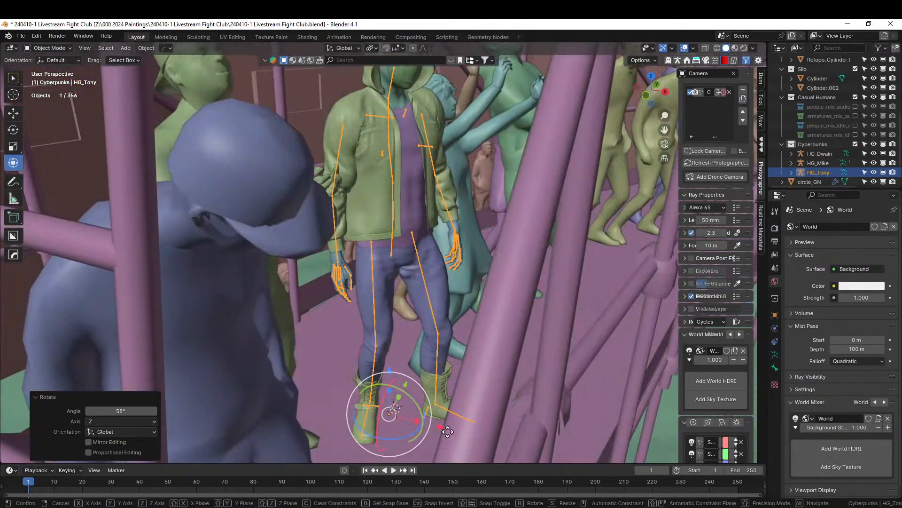
{"action": "key", "text": "g"}
{"action": "key", "text": "x"}
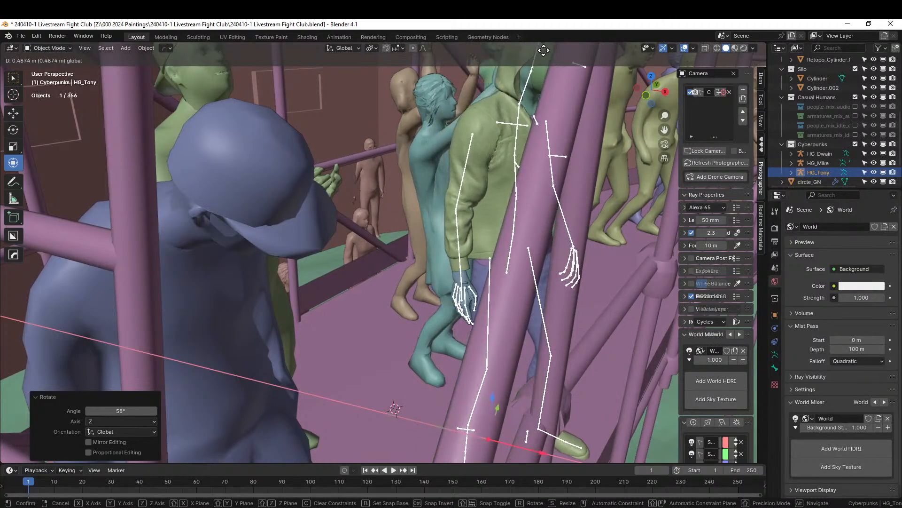
{"action": "left_click", "coordinate": [520, 36]}
{"action": "middle_click_drag", "start_coordinate": [571, 93], "coordinate": [524, 190]}
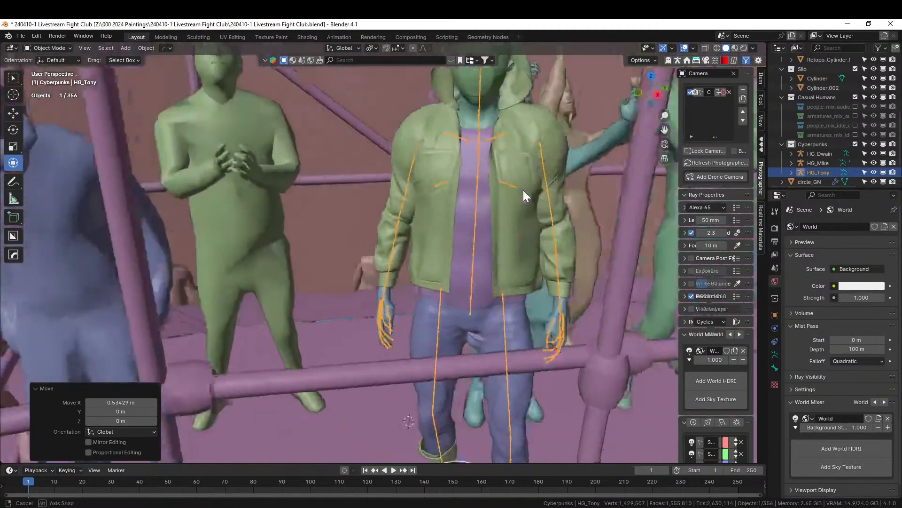
{"action": "scroll", "coordinate": [513, 182], "scroll_direction": "down", "scroll_amount": 4}
{"action": "key", "text": "KP_0"}
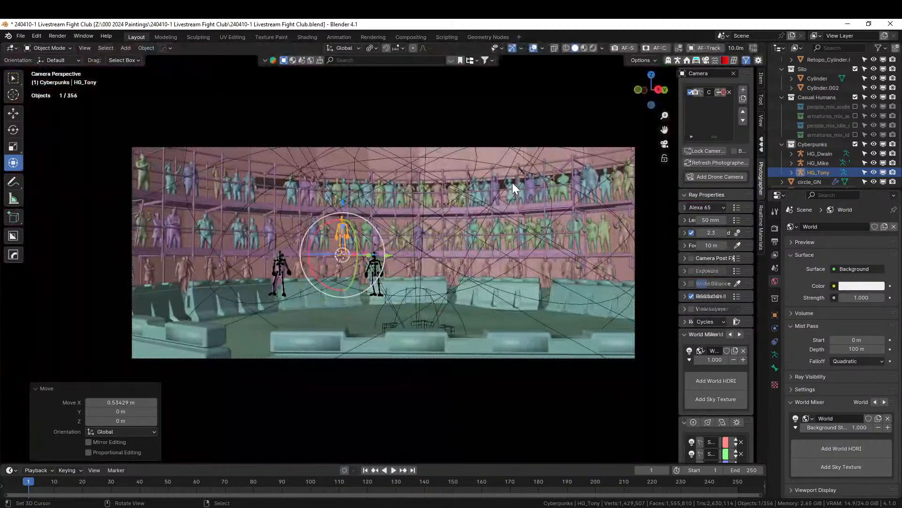
Save the arena scene and unhide the Cameras collection in the viewport
{"action": "key", "text": "ctrl+s"}
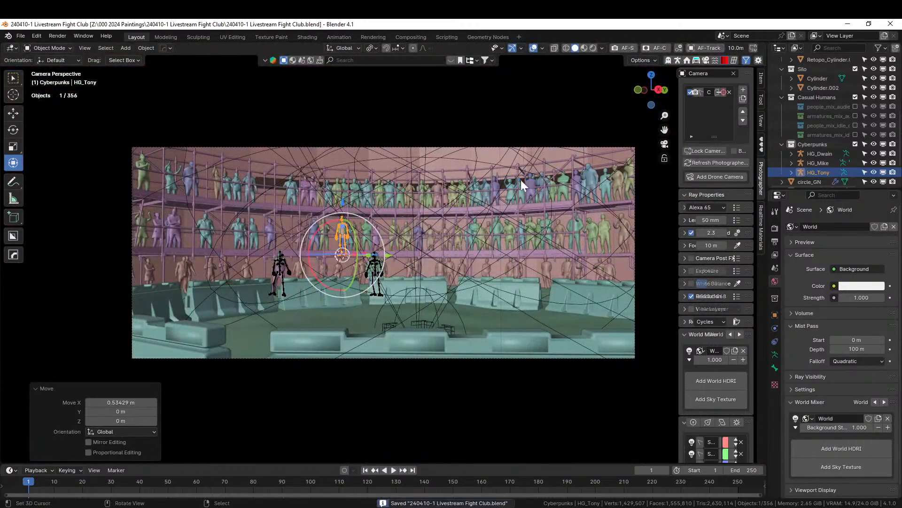
{"action": "scroll", "coordinate": [861, 126], "scroll_direction": "up", "scroll_amount": 8}
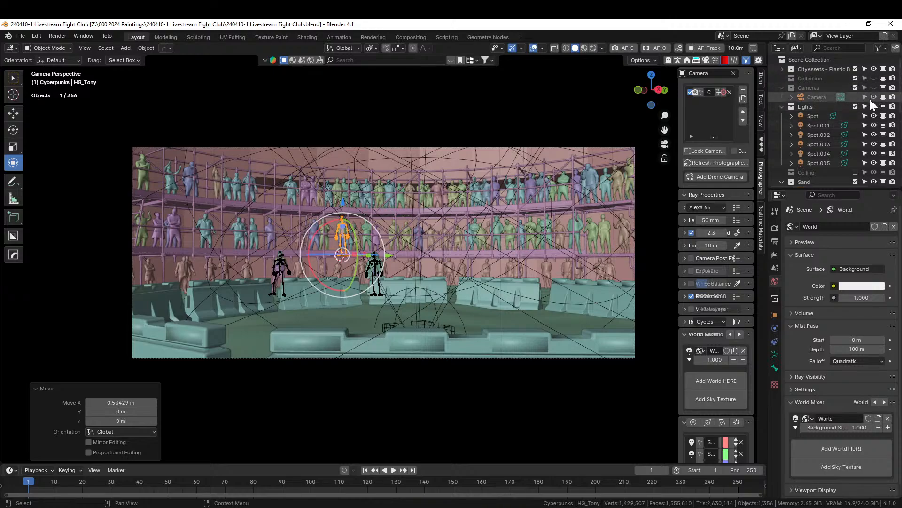
{"action": "left_click", "coordinate": [874, 88]}
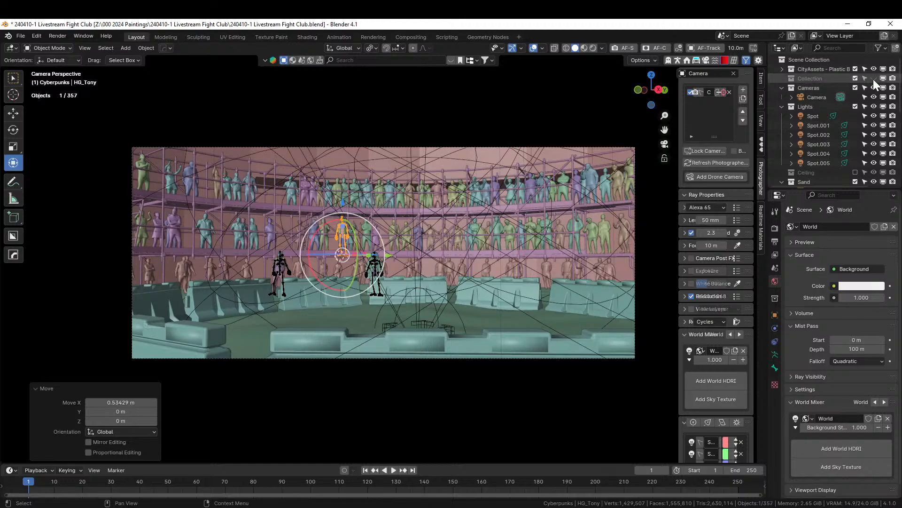
{"action": "scroll", "coordinate": [868, 116], "scroll_direction": "down", "scroll_amount": 3}
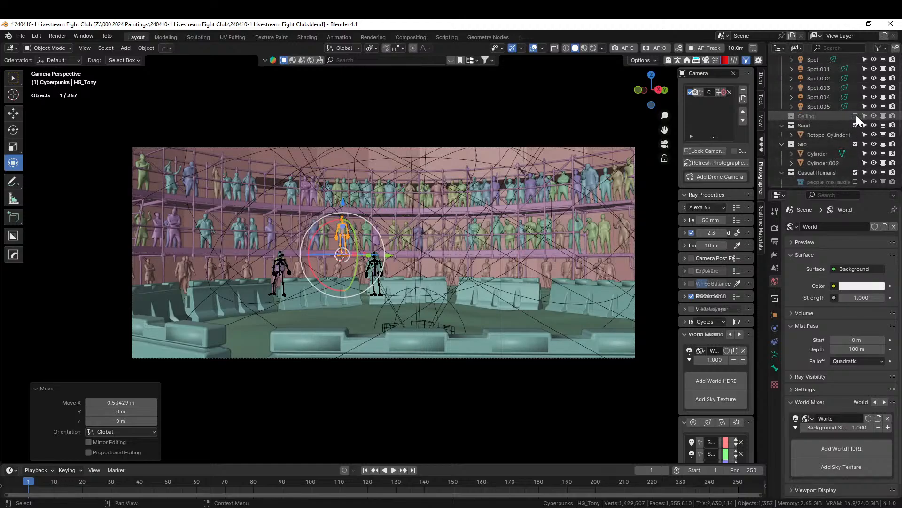
Include the Ceiling collection and examine the arena through the camera in rendered shading
{"action": "left_click", "coordinate": [855, 116]}
{"action": "key", "text": "z"}
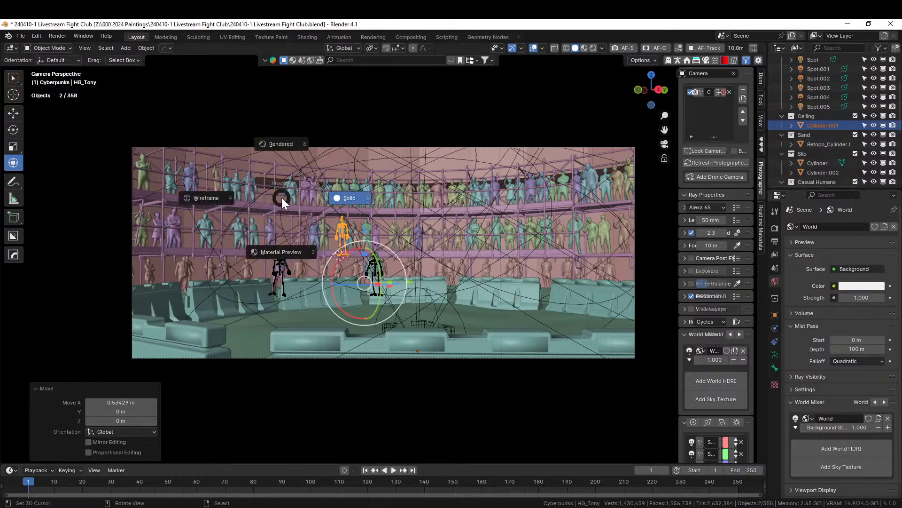
{"action": "key", "text": "8"}
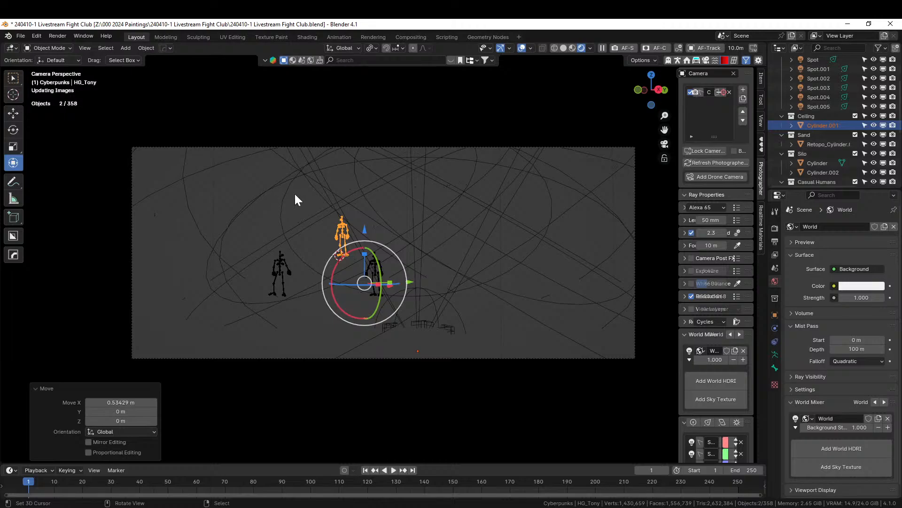
{"action": "right_click", "coordinate": [156, 173]}
{"action": "right_click", "coordinate": [296, 116]}
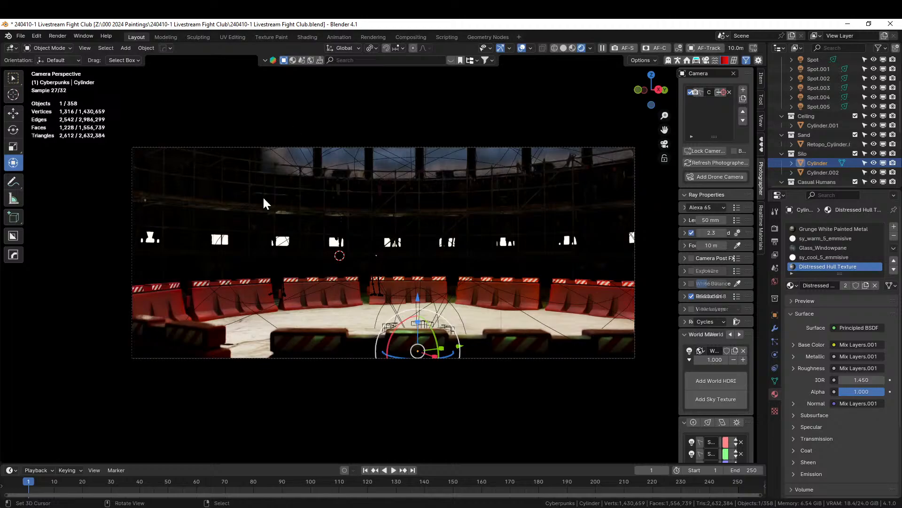
{"action": "scroll", "coordinate": [322, 218], "scroll_direction": "up", "scroll_amount": 4}
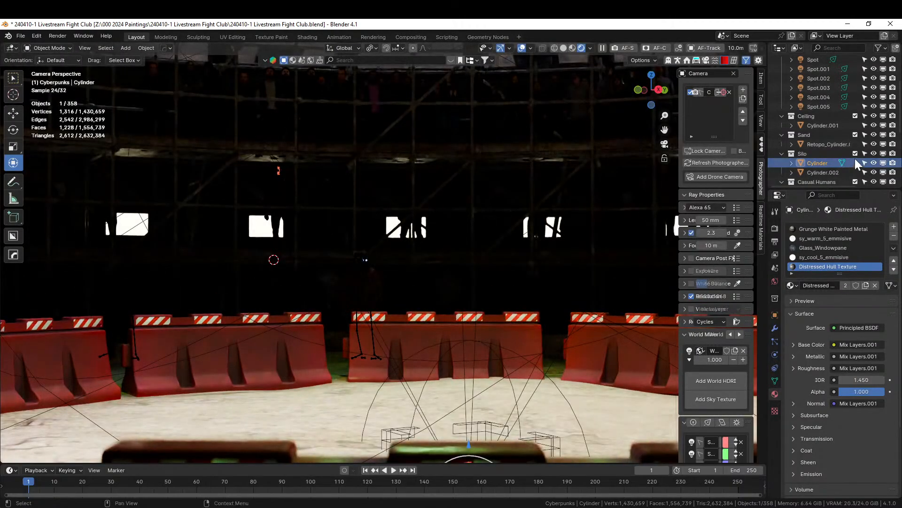
{"action": "scroll", "coordinate": [504, 160], "scroll_direction": "down", "scroll_amount": 3}
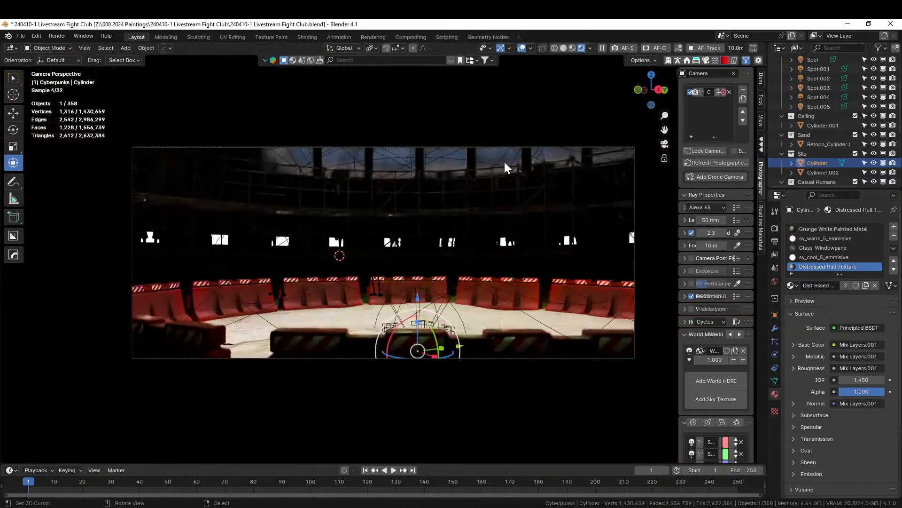
{"action": "scroll", "coordinate": [406, 195], "scroll_direction": "up", "scroll_amount": 2}
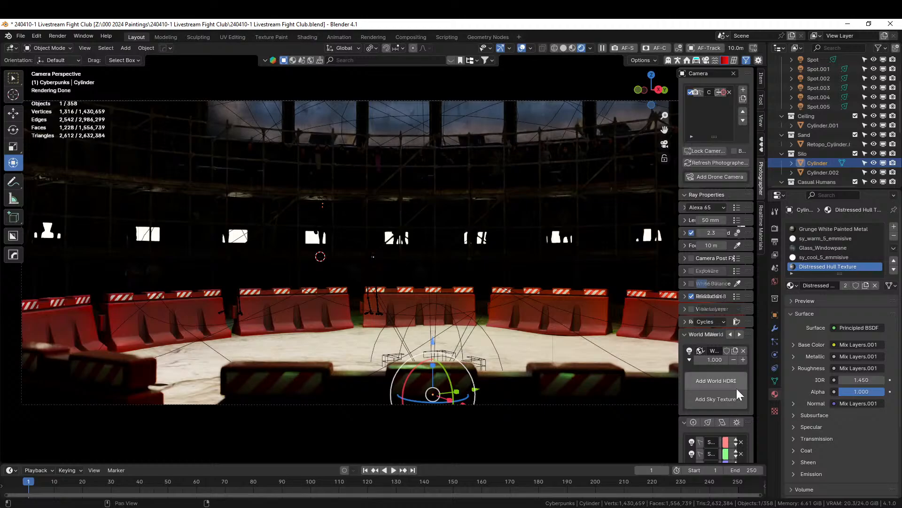
Enable the camera's exposure setting and set its value to 8
{"action": "left_click", "coordinate": [691, 271]}
{"action": "left_click", "coordinate": [710, 272]}
{"action": "type", "text": "8"}
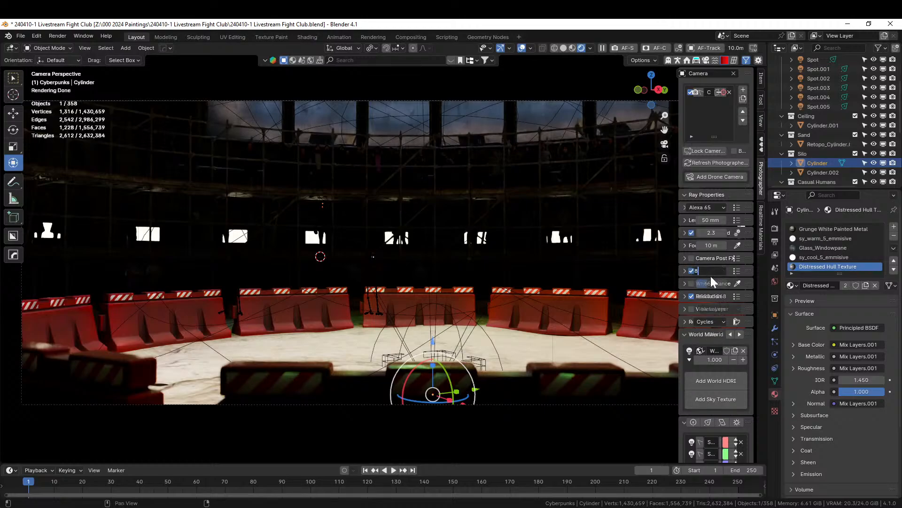
{"action": "key", "text": "Return"}
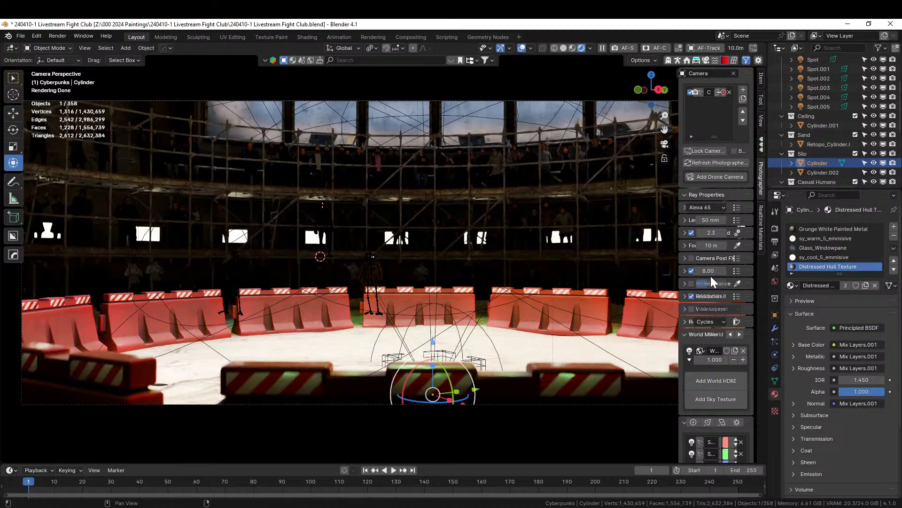
Switch to solid shading and rotate HG_Tony about 15.3° around the global Z axis
{"action": "scroll", "coordinate": [300, 222], "scroll_direction": "up", "scroll_amount": 5}
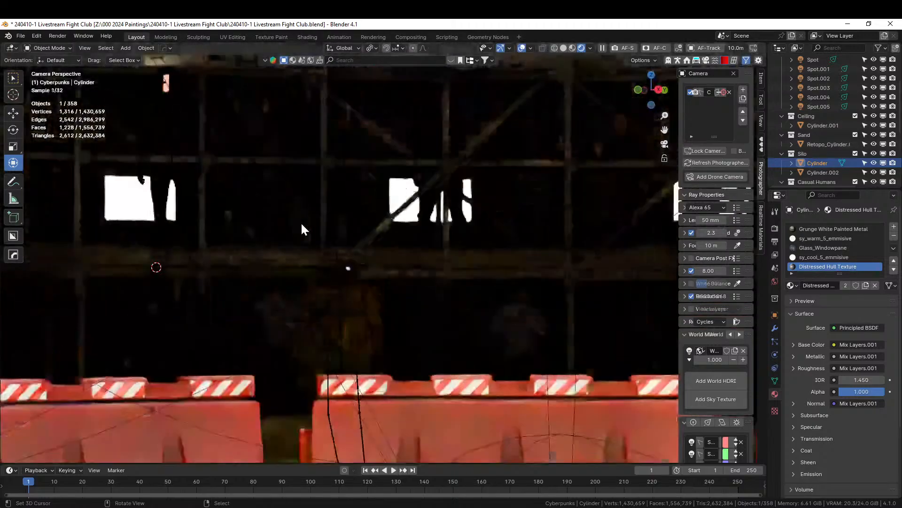
{"action": "key", "text": "KP_0"}
{"action": "scroll", "coordinate": [334, 263], "scroll_direction": "up", "scroll_amount": 3}
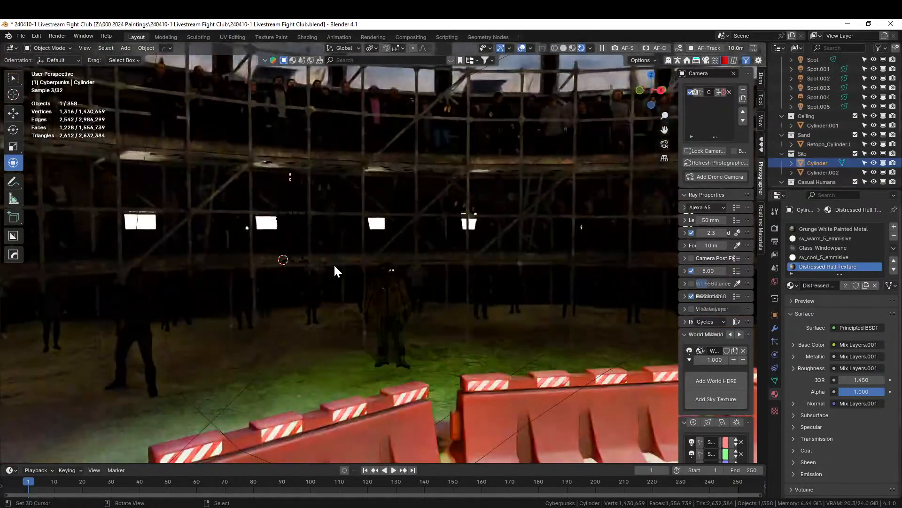
{"action": "middle_click_drag", "start_coordinate": [333, 263], "coordinate": [356, 309], "text": "shift"}
{"action": "scroll", "coordinate": [349, 292], "scroll_direction": "up", "scroll_amount": 4}
{"action": "middle_click_drag", "start_coordinate": [291, 253], "coordinate": [348, 254]}
{"action": "scroll", "coordinate": [311, 255], "scroll_direction": "up", "scroll_amount": 3}
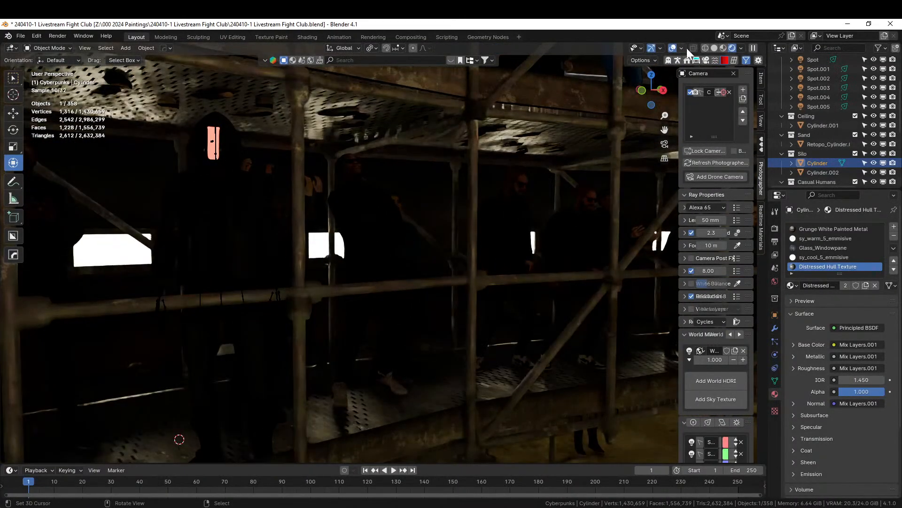
{"action": "left_click", "coordinate": [715, 48]}
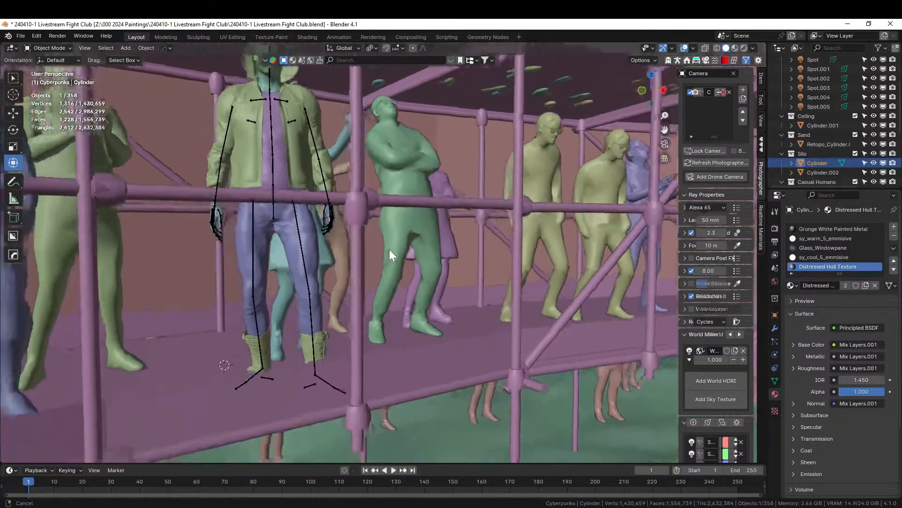
{"action": "middle_click_drag", "start_coordinate": [390, 250], "coordinate": [367, 338]}
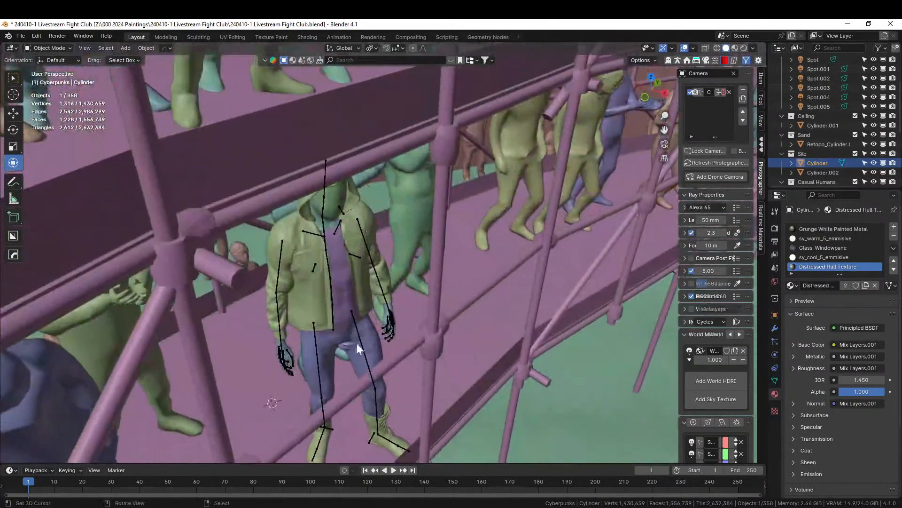
{"action": "left_click", "coordinate": [355, 342]}
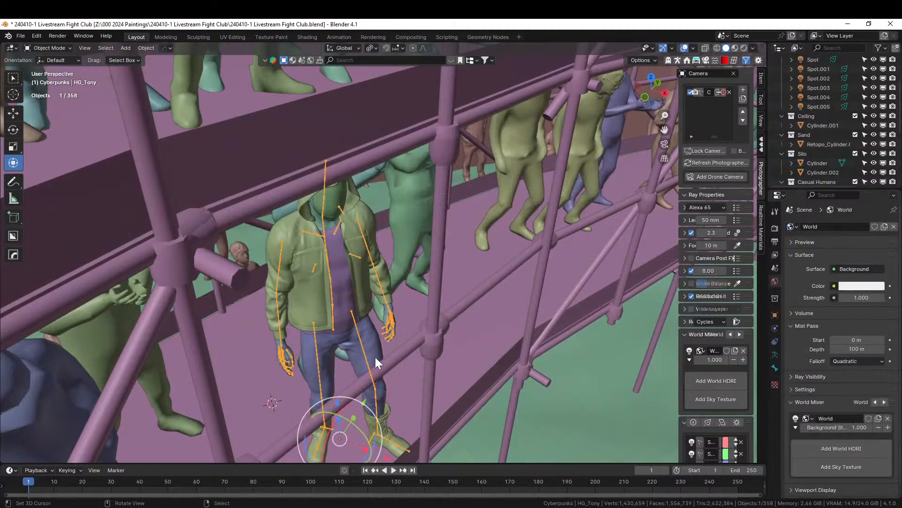
{"action": "key", "text": "r"}
{"action": "key", "text": "z"}
{"action": "left_click", "coordinate": [445, 408]}
Shift HG_Tony about -0.18 m along global Y on the platform and check the placement through the camera
{"action": "middle_click_drag", "start_coordinate": [445, 408], "coordinate": [405, 390]}
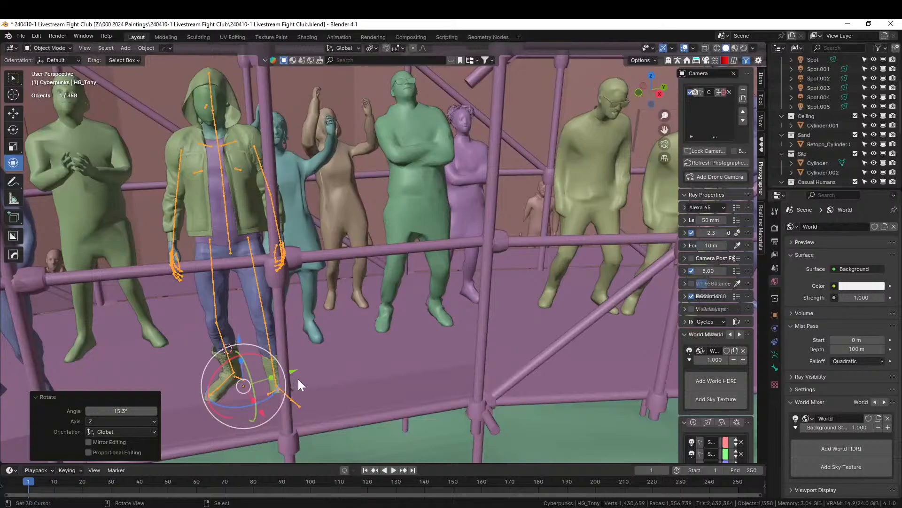
{"action": "key", "text": "g"}
{"action": "key", "text": "y"}
{"action": "left_click", "coordinate": [270, 387]}
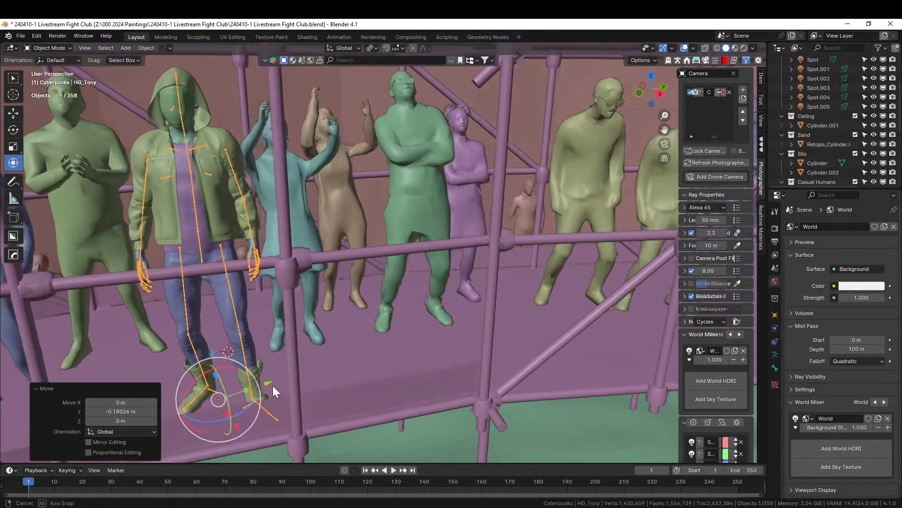
{"action": "key", "text": "KP_0"}
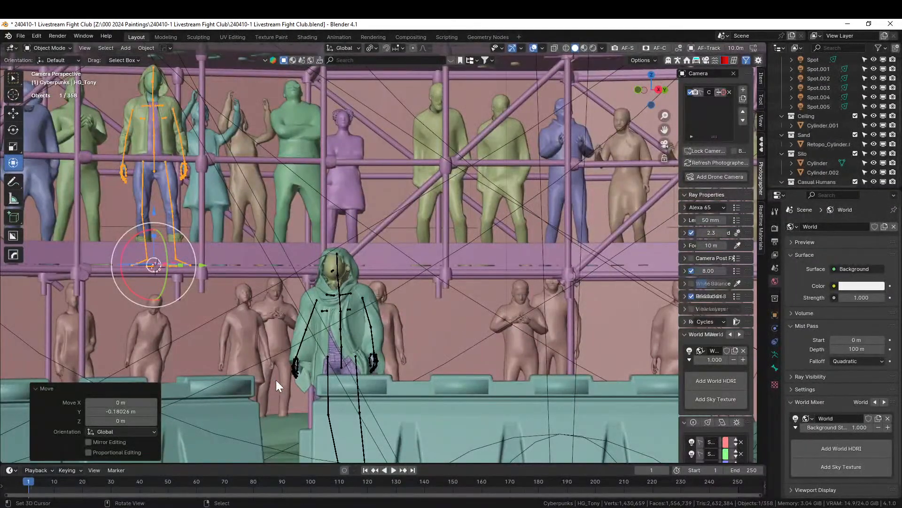
{"action": "scroll", "coordinate": [278, 378], "scroll_direction": "down", "scroll_amount": 4}
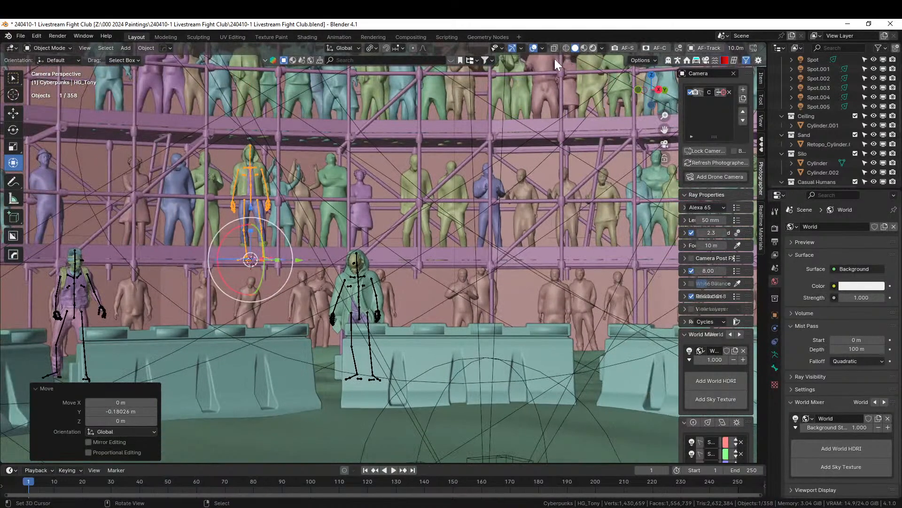
Examine the arena and spectator platforms in rendered shading, through the camera and from a raised viewpoint
{"action": "key", "text": "shift+z"}
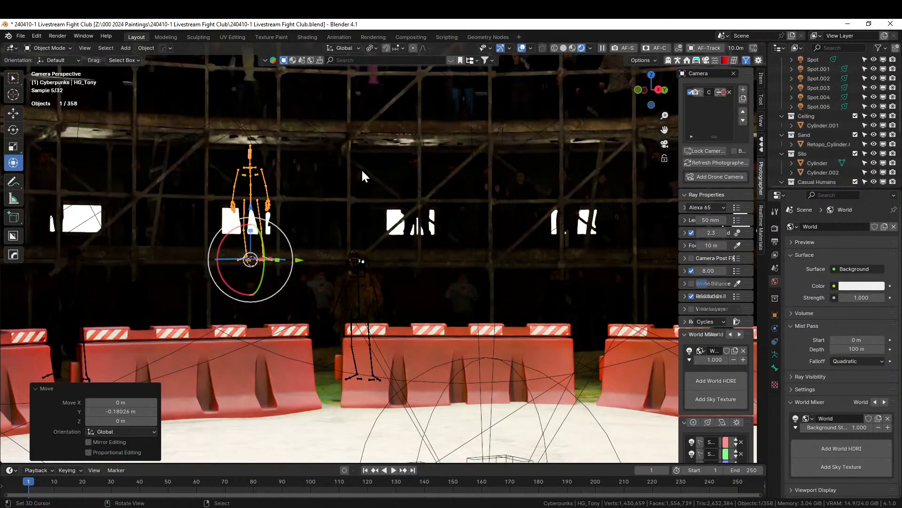
{"action": "left_click", "coordinate": [362, 168]}
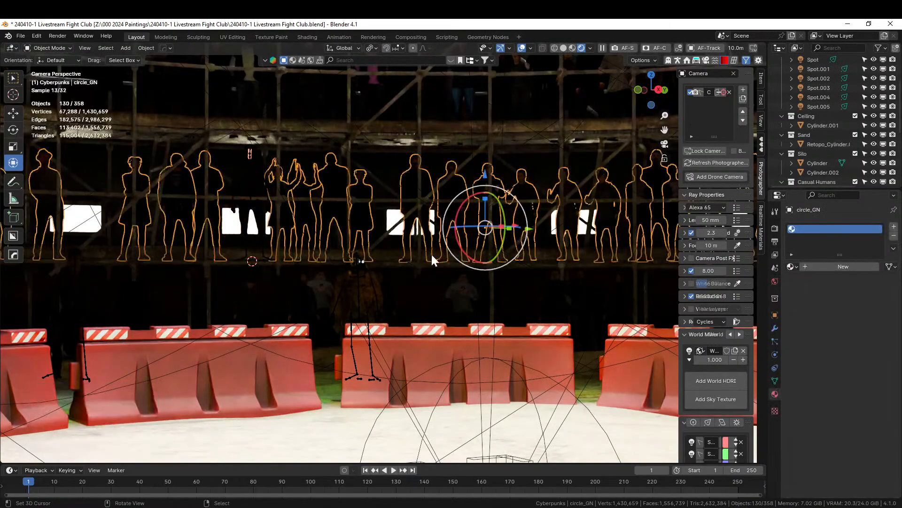
{"action": "left_click", "coordinate": [447, 305]}
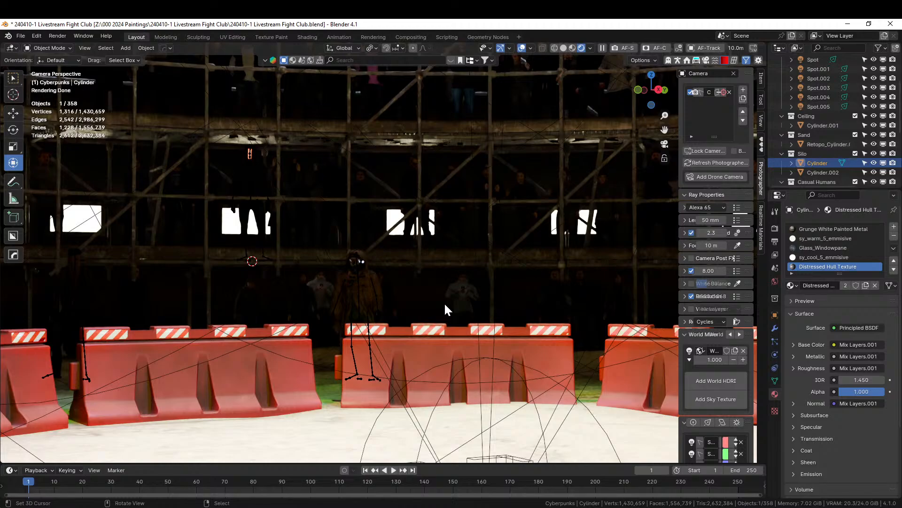
{"action": "scroll", "coordinate": [487, 305], "scroll_direction": "down", "scroll_amount": 3}
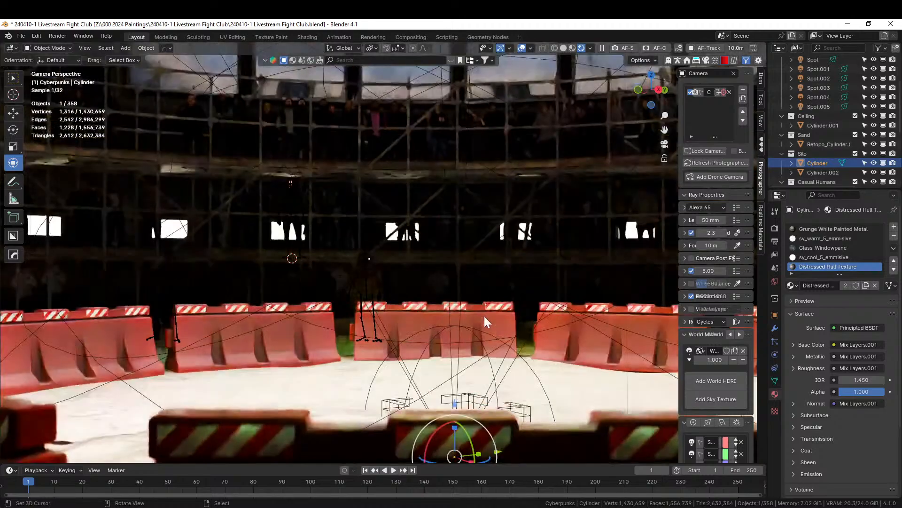
{"action": "scroll", "coordinate": [479, 317], "scroll_direction": "down", "scroll_amount": 2}
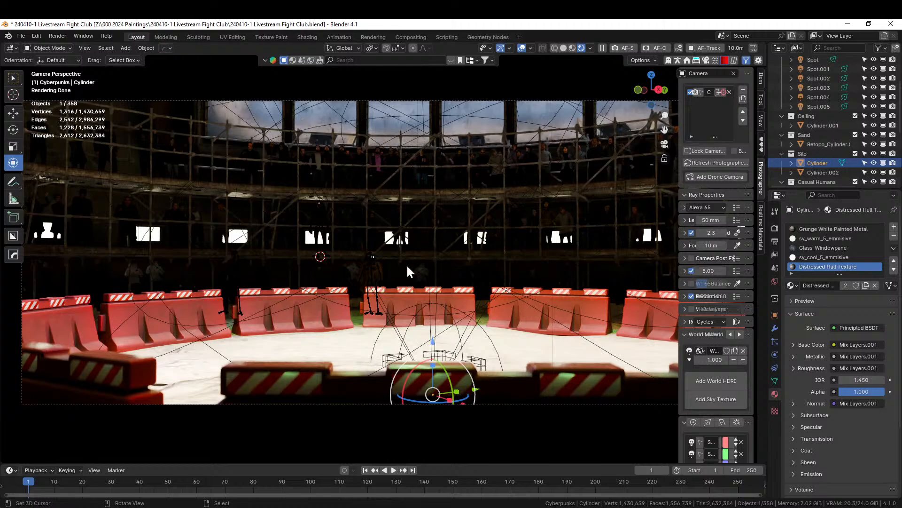
{"action": "middle_click_drag", "start_coordinate": [405, 264], "coordinate": [416, 312]}
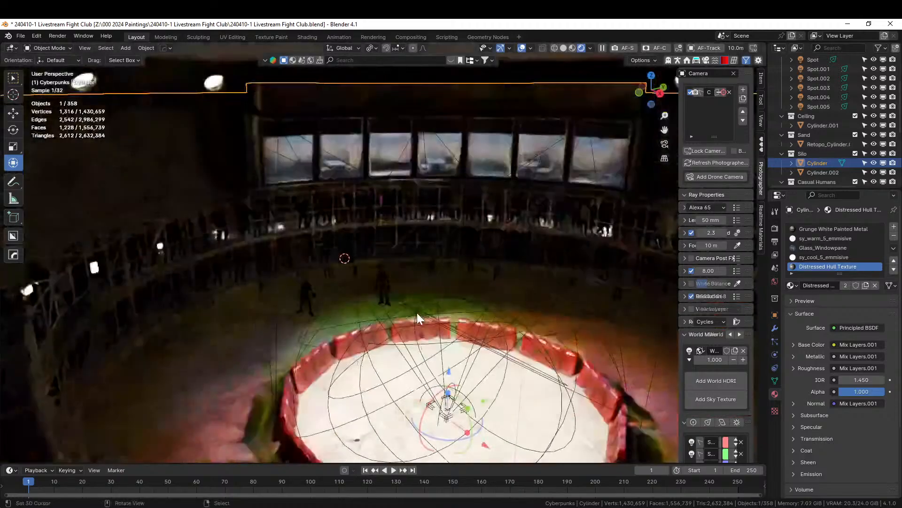
{"action": "scroll", "coordinate": [410, 312], "scroll_direction": "up", "scroll_amount": 4}
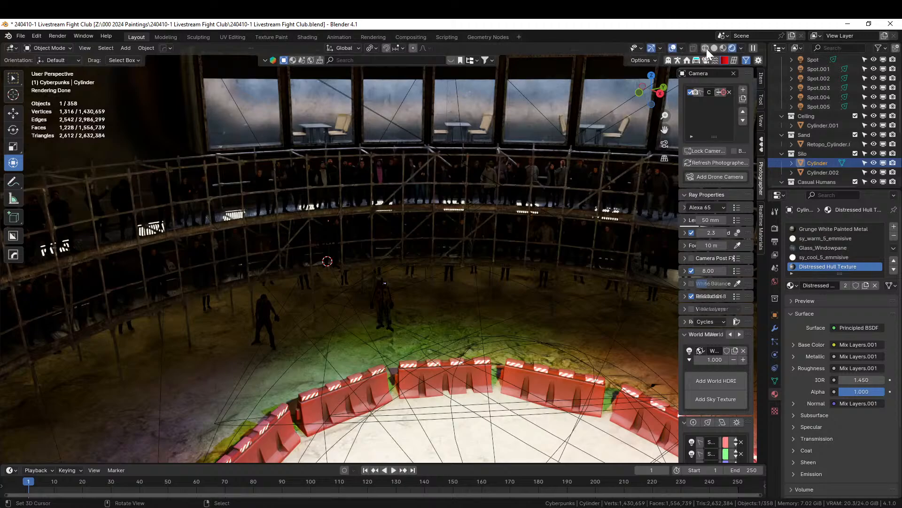
Return to solid shading, exclude the Ceiling collection from the view layer, and make Scene Collection active
{"action": "left_click", "coordinate": [714, 47]}
{"action": "scroll", "coordinate": [444, 294], "scroll_direction": "up", "scroll_amount": 6}
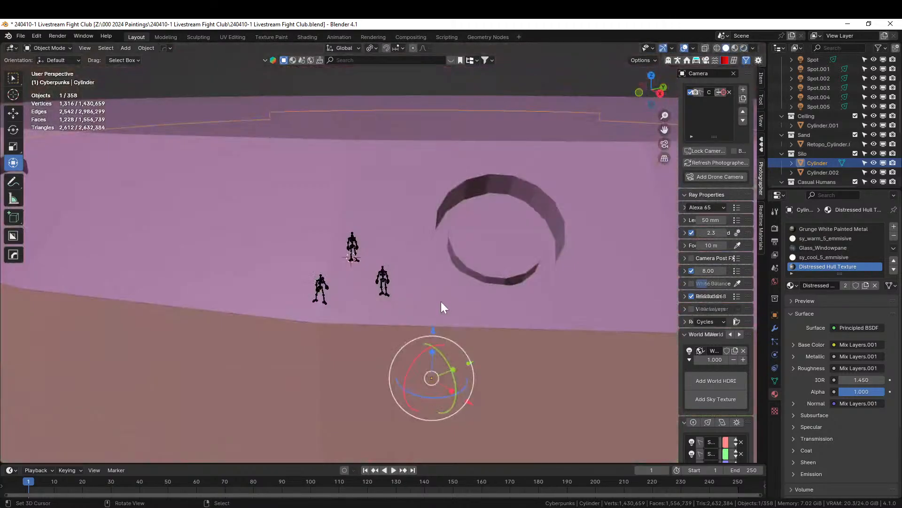
{"action": "scroll", "coordinate": [803, 86], "scroll_direction": "up", "scroll_amount": 3}
{"action": "scroll", "coordinate": [832, 152], "scroll_direction": "down", "scroll_amount": 3}
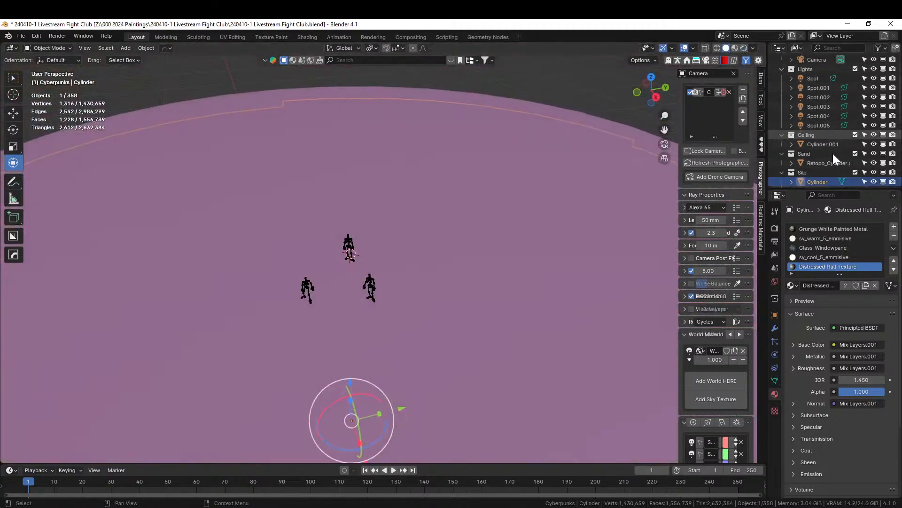
{"action": "left_click", "coordinate": [856, 116]}
{"action": "scroll", "coordinate": [842, 124], "scroll_direction": "up", "scroll_amount": 3}
{"action": "left_click", "coordinate": [822, 59]}
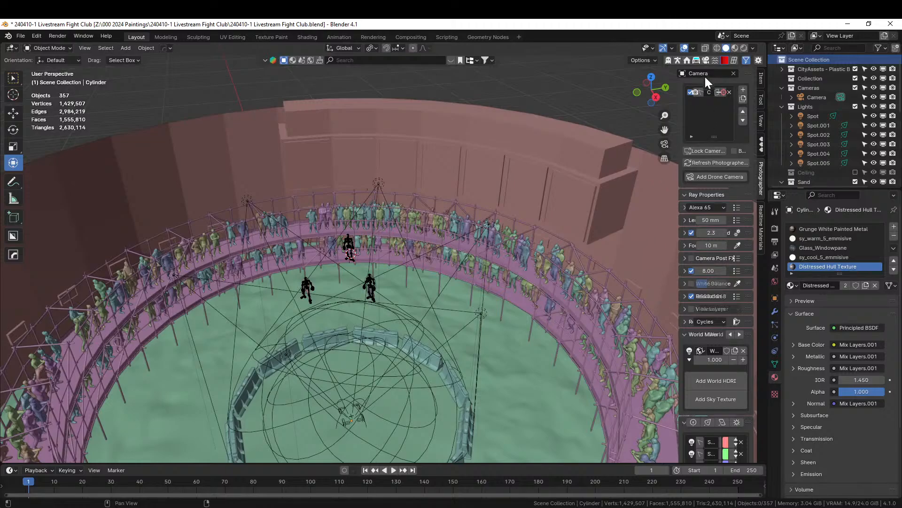
Try adding a Circle procedural crowd of casual humans with mixed gender and the Stadium animation
{"action": "left_click", "coordinate": [687, 59]}
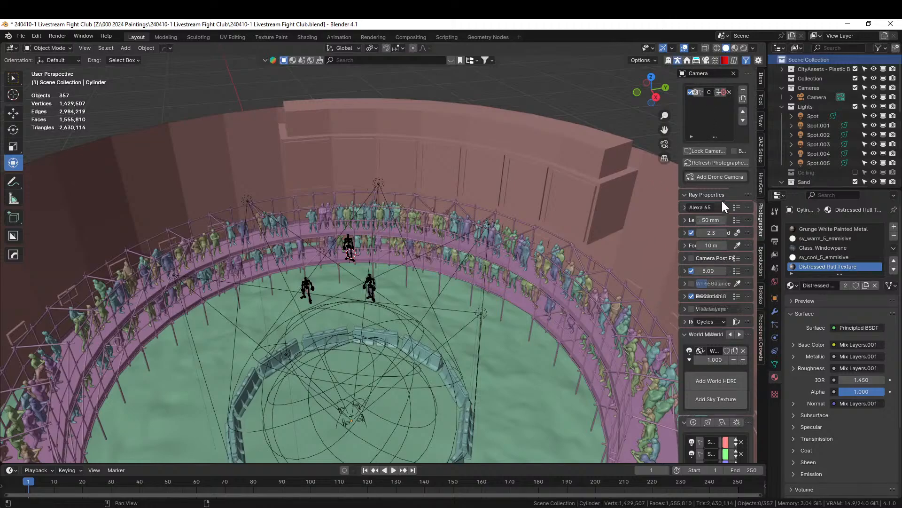
{"action": "left_click", "coordinate": [760, 339]}
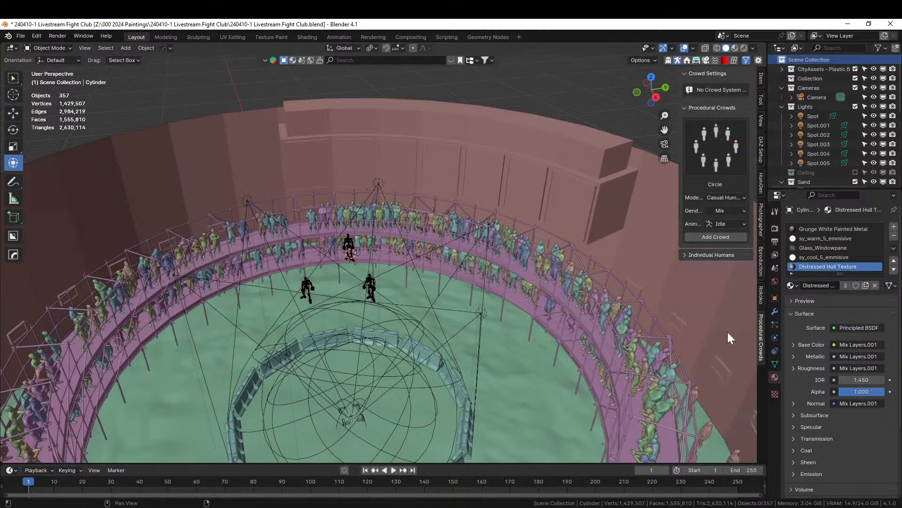
{"action": "left_click", "coordinate": [726, 225]}
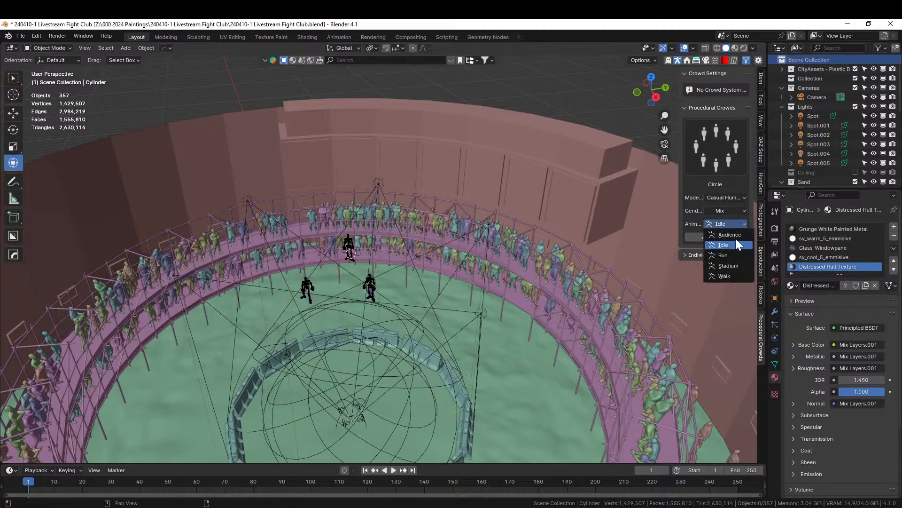
{"action": "left_click", "coordinate": [738, 266]}
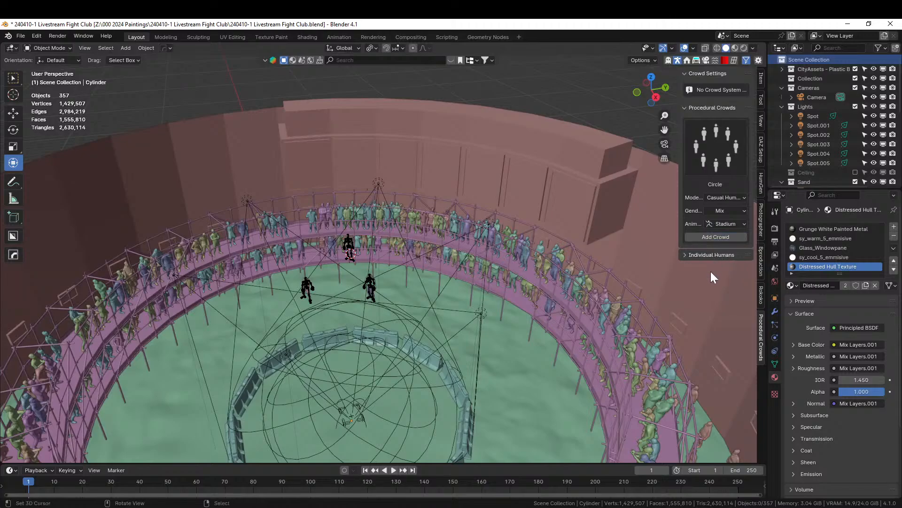
{"action": "left_click", "coordinate": [713, 236]}
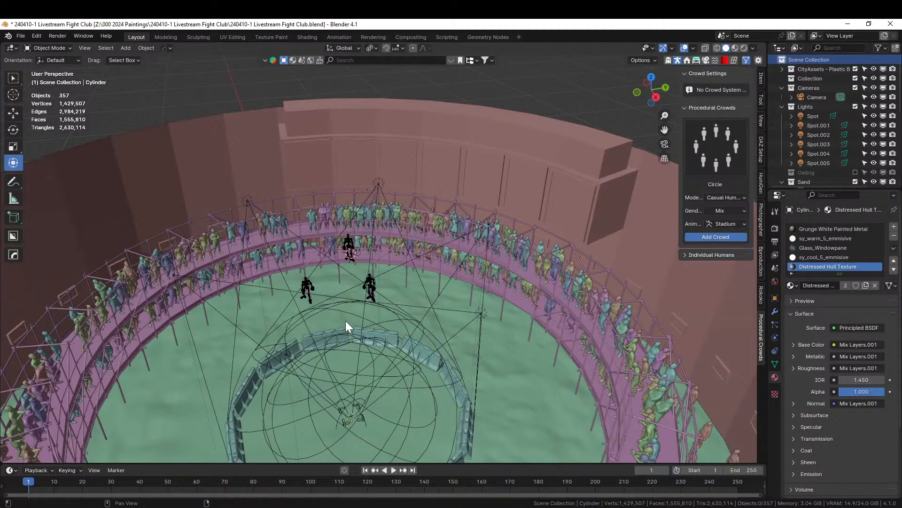
Delete the newly added Stadium crowd from the arena floor
{"action": "middle_click_drag", "start_coordinate": [345, 320], "coordinate": [372, 326]}
{"action": "middle_click_drag", "start_coordinate": [413, 360], "coordinate": [384, 300], "text": "shift"}
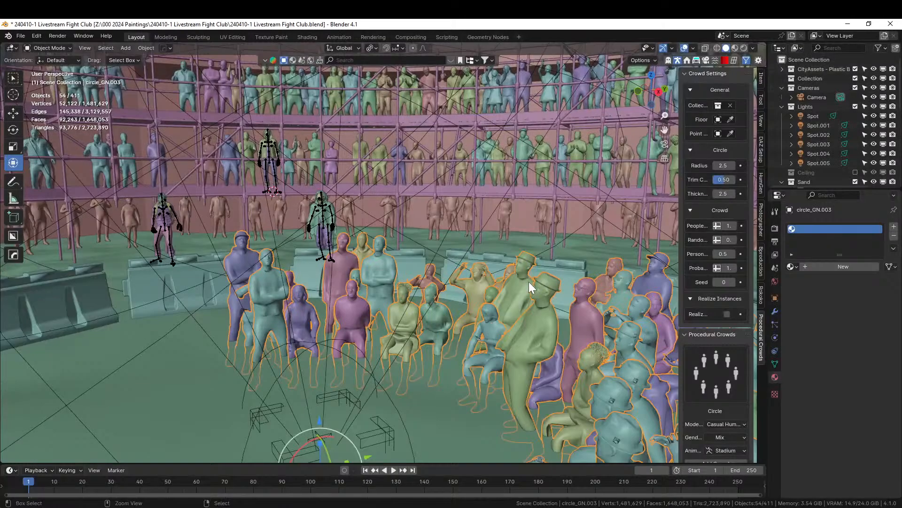
{"action": "key", "text": "Delete"}
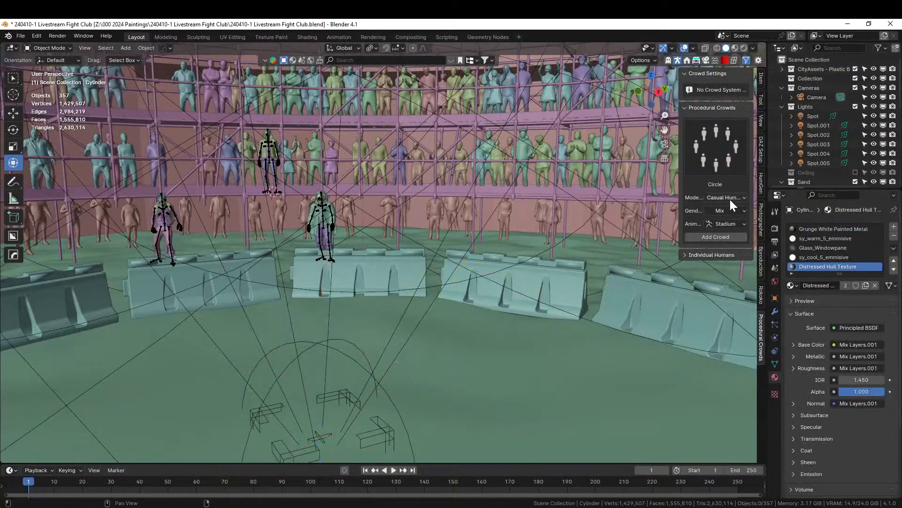
Add a Circle procedural crowd of casual humans with mixed gender and the Audience animation
{"action": "left_click", "coordinate": [724, 224]}
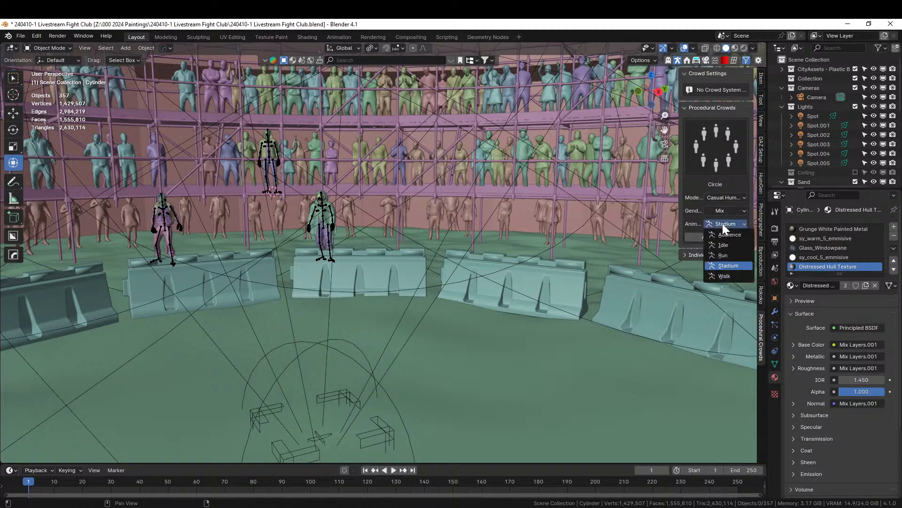
{"action": "left_click", "coordinate": [732, 235]}
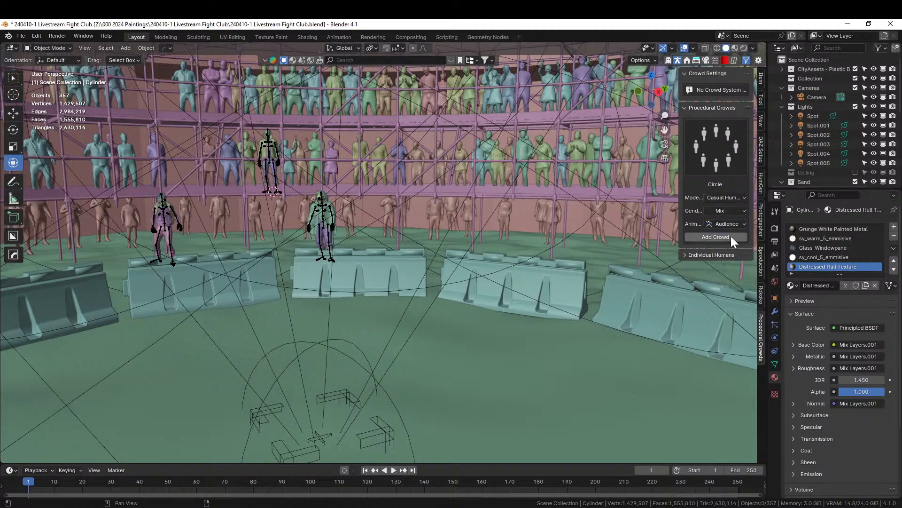
{"action": "left_click", "coordinate": [704, 237]}
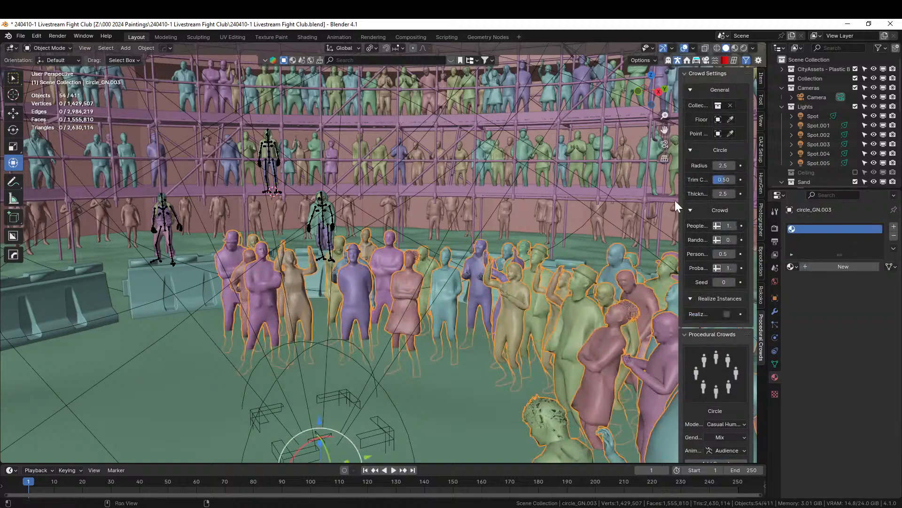
Set the new crowd's Trim Circle to 1.000 and its Radius to 8.57 m so it rings the barriers
{"action": "left_click_drag", "start_coordinate": [679, 137], "coordinate": [566, 141]}
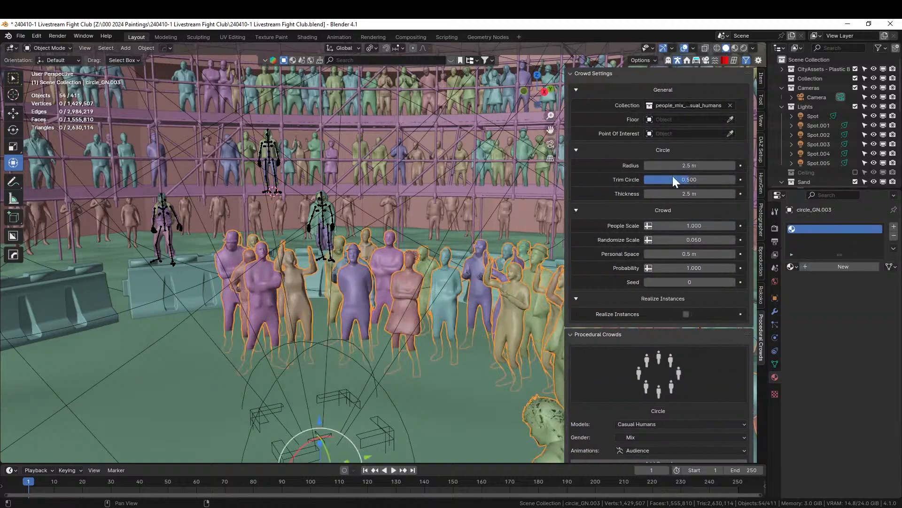
{"action": "left_click_drag", "start_coordinate": [687, 179], "coordinate": [719, 180]}
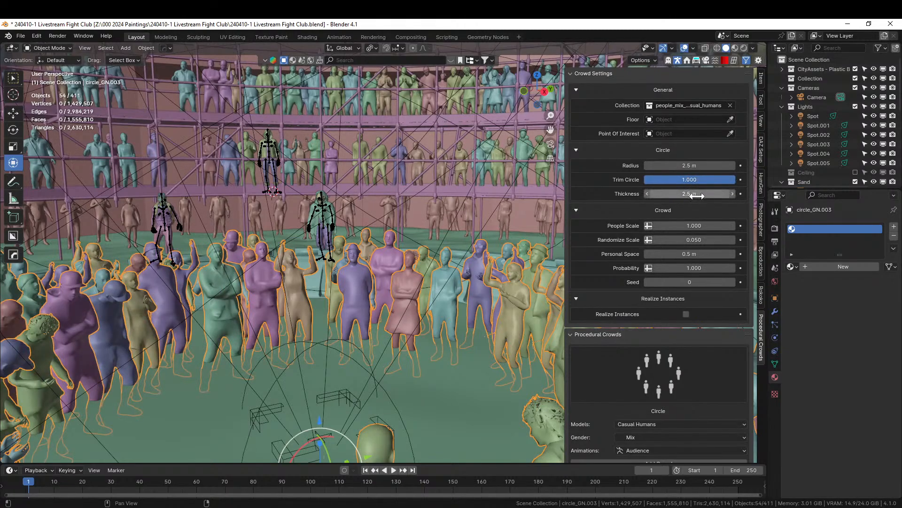
{"action": "middle_click_drag", "start_coordinate": [419, 251], "coordinate": [413, 310]}
{"action": "key", "text": "KP_7"}
{"action": "scroll", "coordinate": [413, 311], "scroll_direction": "down", "scroll_amount": 4}
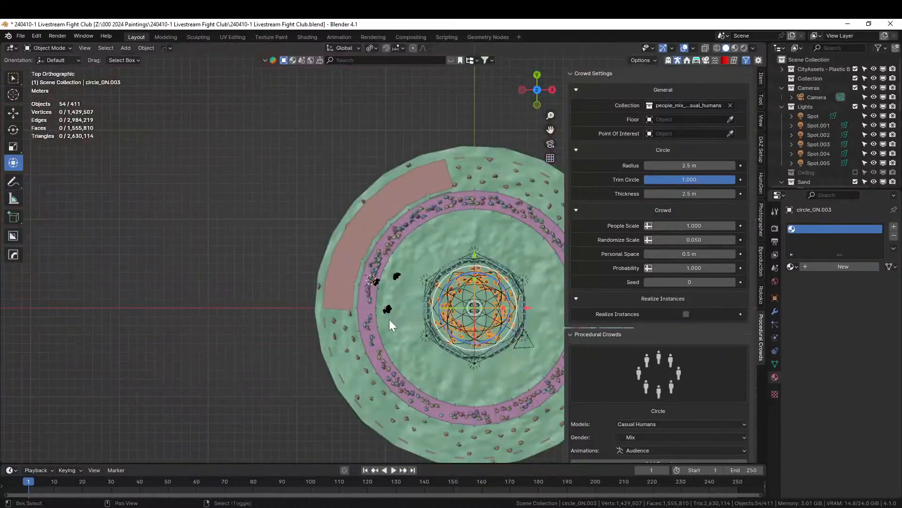
{"action": "left_click_drag", "start_coordinate": [685, 165], "coordinate": [737, 166]}
Try assigning Retopo_Cylinder.002 as the crowd's Floor object, and clear the assignment again
{"action": "middle_click_drag", "start_coordinate": [430, 297], "coordinate": [383, 197]}
{"action": "scroll", "coordinate": [409, 245], "scroll_direction": "up", "scroll_amount": 5}
{"action": "scroll", "coordinate": [383, 244], "scroll_direction": "up", "scroll_amount": 3}
{"action": "middle_click_drag", "start_coordinate": [383, 244], "coordinate": [534, 268], "text": "shift"}
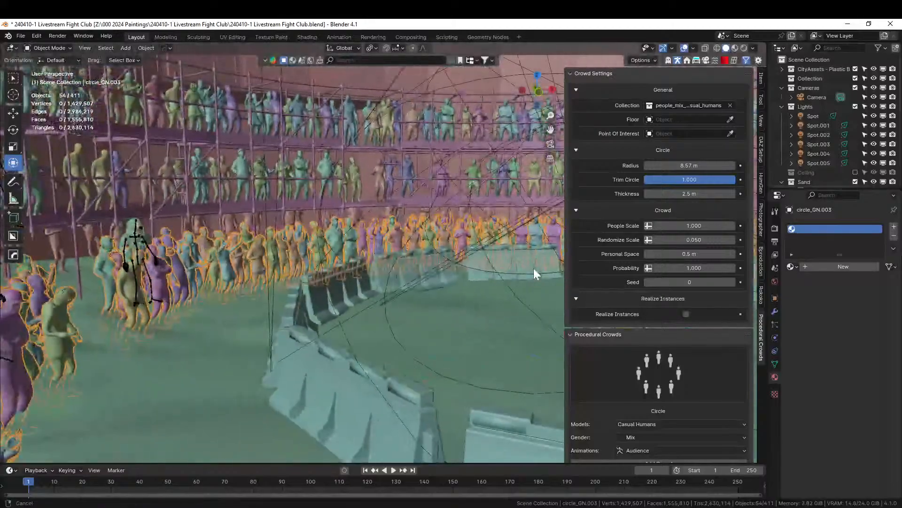
{"action": "middle_click_drag", "start_coordinate": [392, 303], "coordinate": [377, 321], "text": "shift"}
{"action": "scroll", "coordinate": [371, 311], "scroll_direction": "up", "scroll_amount": 5}
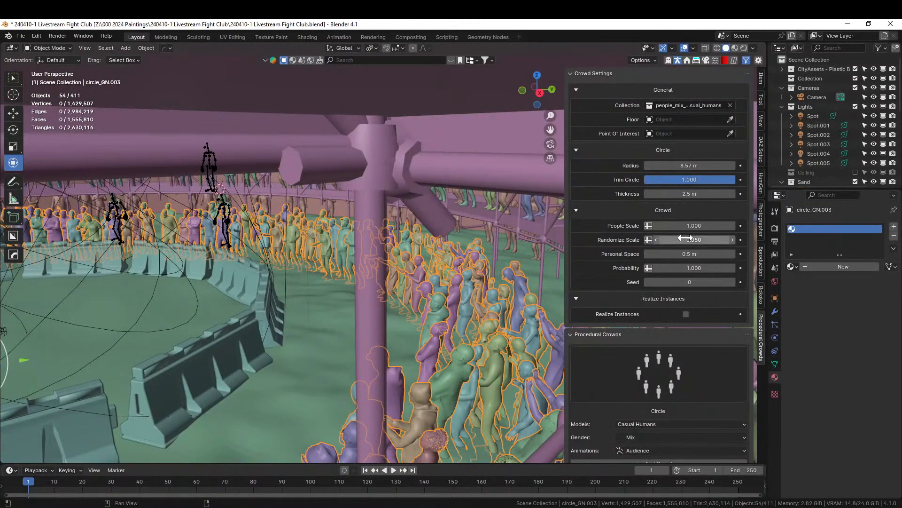
{"action": "left_click", "coordinate": [730, 119]}
{"action": "left_click", "coordinate": [312, 380]}
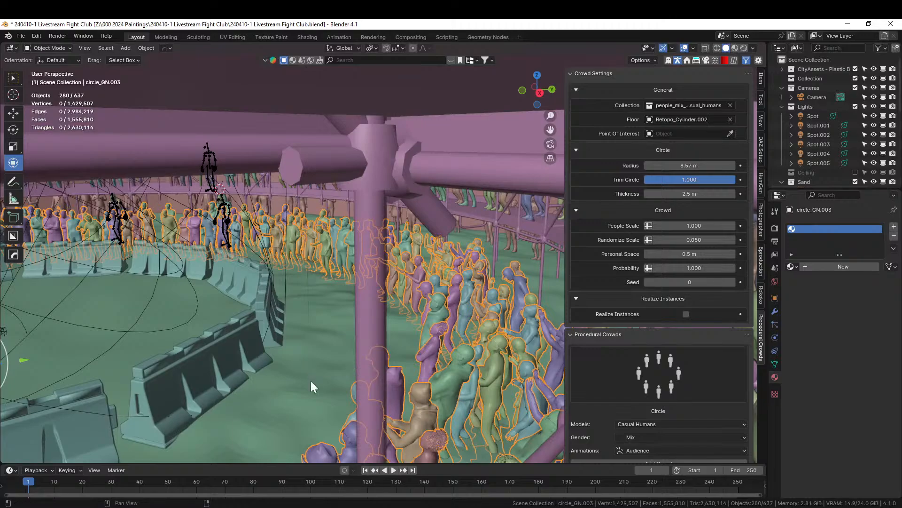
{"action": "middle_click_drag", "start_coordinate": [311, 380], "coordinate": [383, 362]}
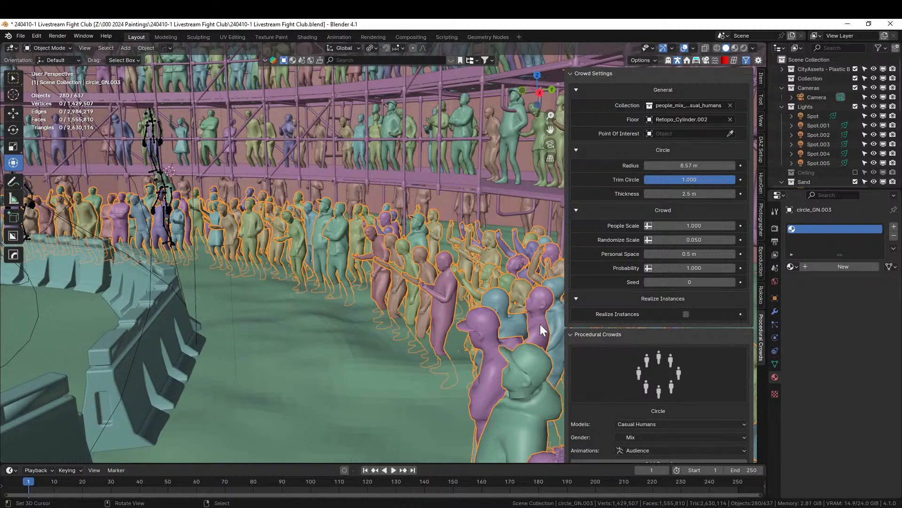
{"action": "left_click", "coordinate": [730, 120]}
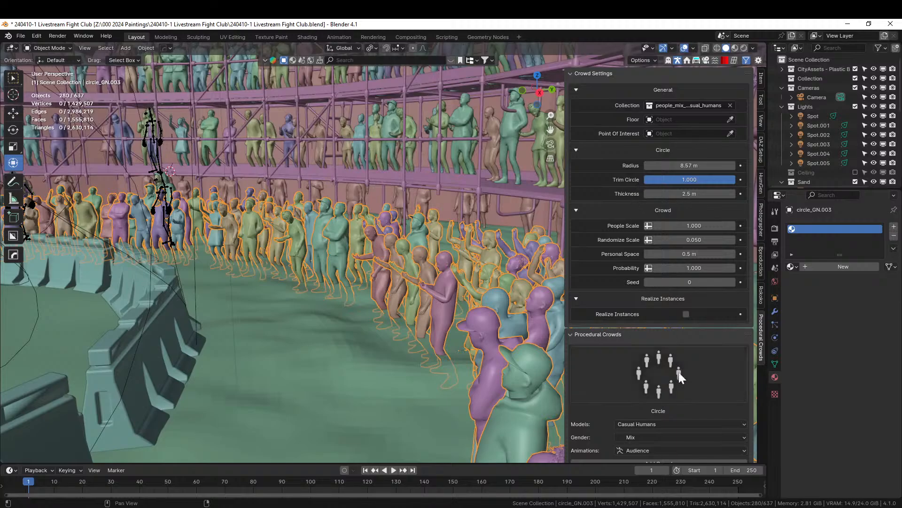
Set the crowd's Personal Space to 2 m to thin out the people behind the barriers
{"action": "scroll", "coordinate": [678, 408], "scroll_direction": "down", "scroll_amount": 1}
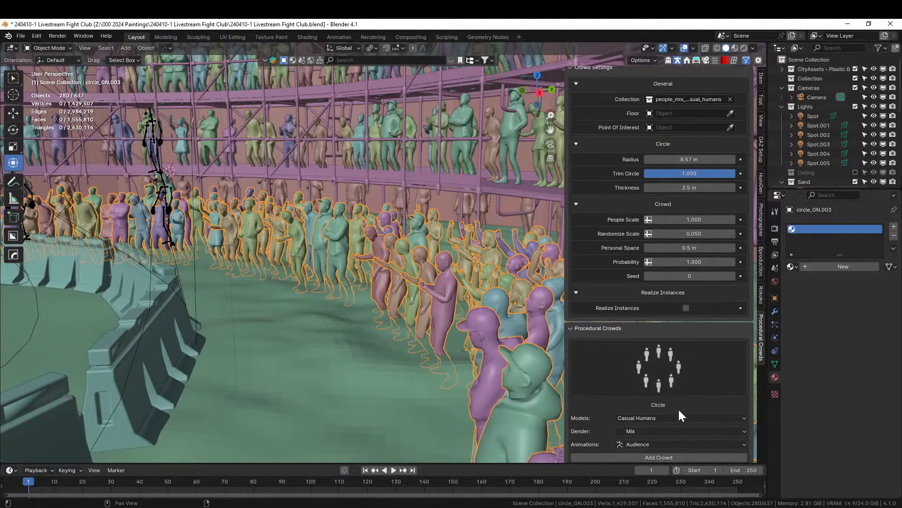
{"action": "scroll", "coordinate": [672, 422], "scroll_direction": "down", "scroll_amount": 1}
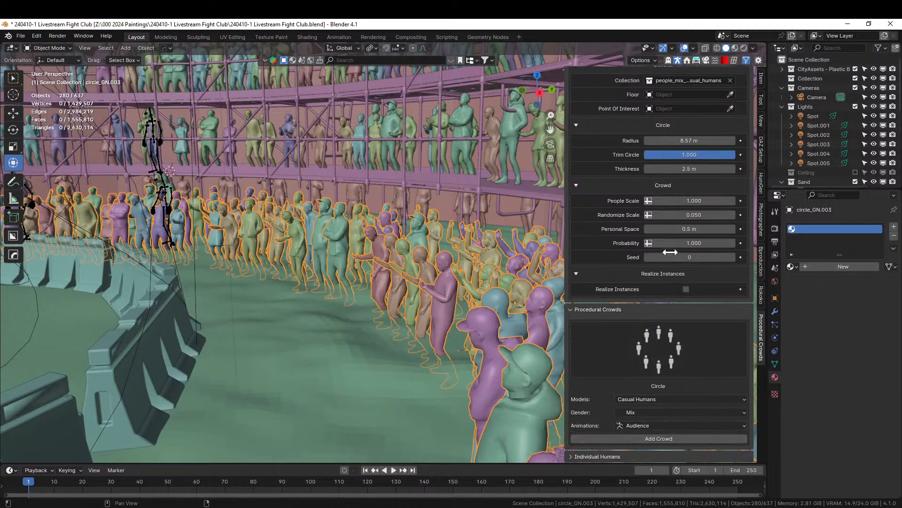
{"action": "left_click", "coordinate": [691, 229]}
{"action": "type", "text": "2"}
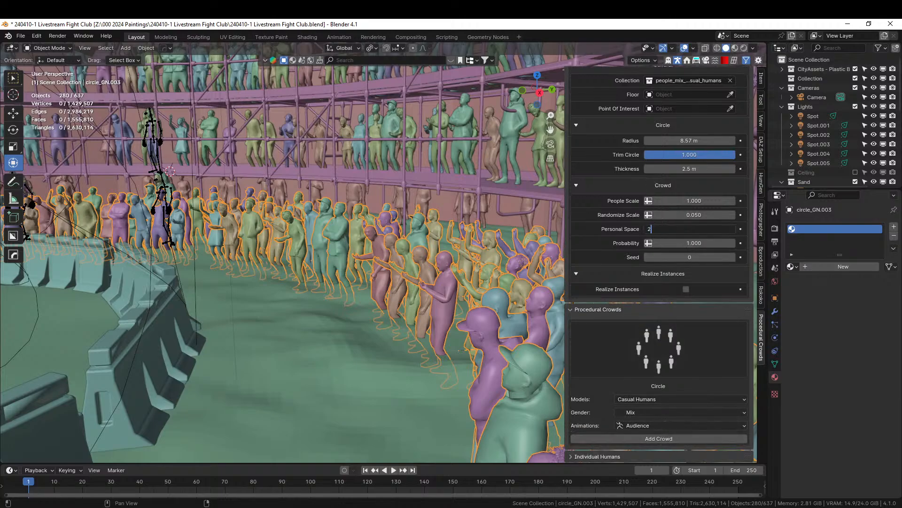
{"action": "key", "text": "Return"}
{"action": "left_click", "coordinate": [676, 231]}
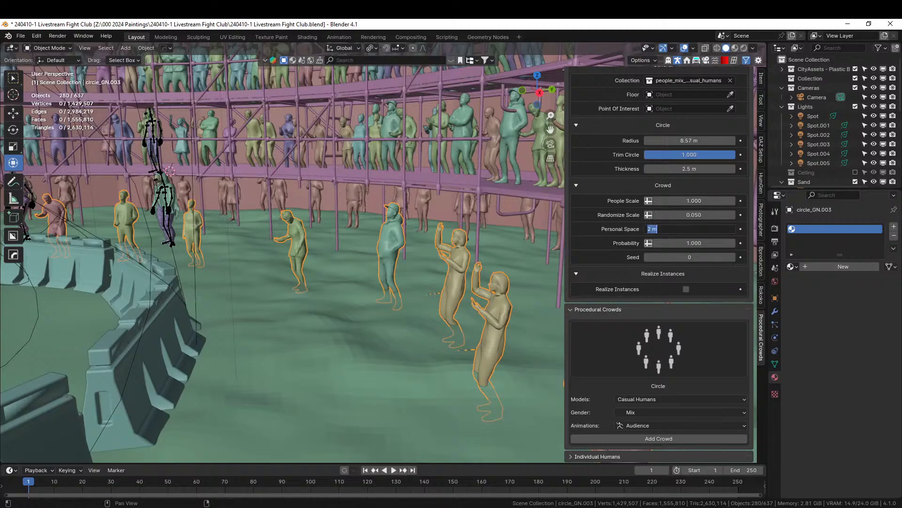
{"action": "key", "text": "Return"}
Try a Personal Space of 1.82 m for the crowd, and restore it to 2 m
{"action": "middle_click_drag", "start_coordinate": [428, 157], "coordinate": [437, 318]}
{"action": "mouse_move", "coordinate": [689, 229]}
{"action": "left_mouse_down"}
{"action": "mouse_move", "coordinate": [715, 229]}
{"action": "mouse_move", "coordinate": [699, 229]}
{"action": "left_mouse_up"}
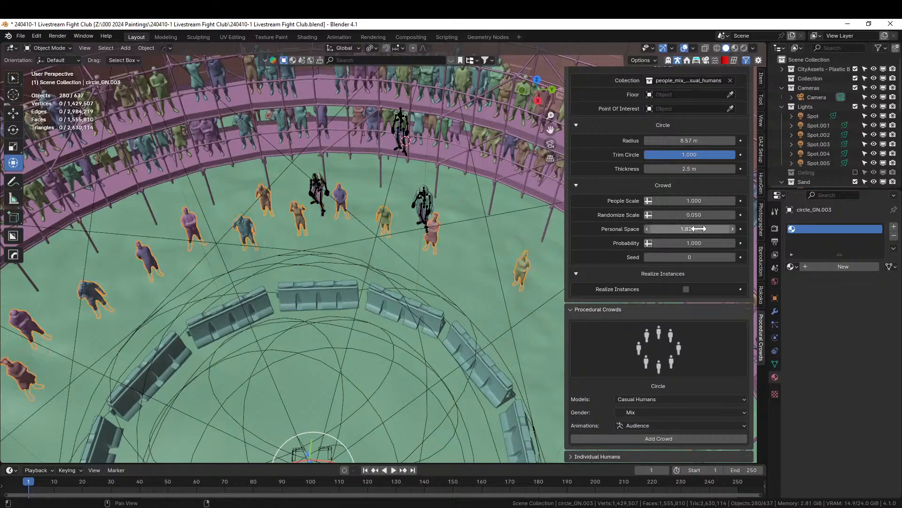
{"action": "left_click", "coordinate": [689, 229]}
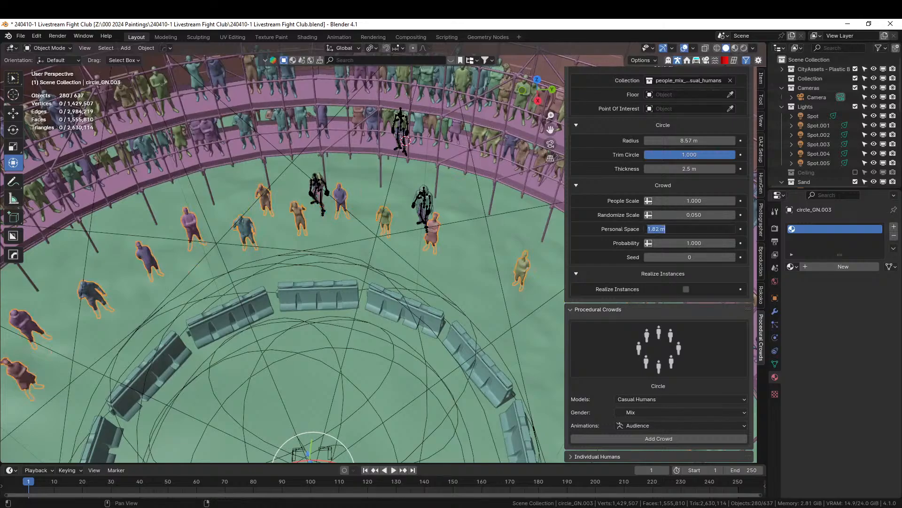
{"action": "type", "text": "2"}
{"action": "key", "text": "Return"}
Set the crowd circle's Thickness to 2.8 m
{"action": "middle_click_drag", "start_coordinate": [337, 194], "coordinate": [245, 217]}
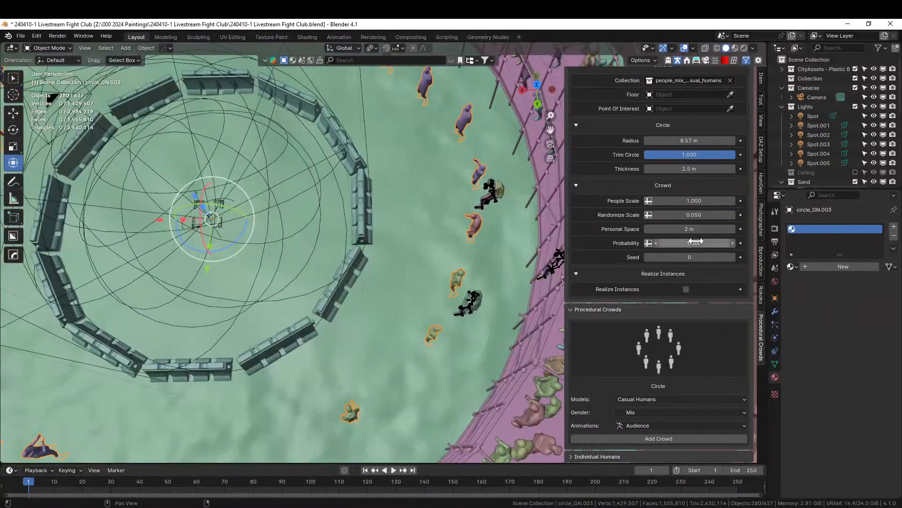
{"action": "left_click_drag", "start_coordinate": [683, 172], "coordinate": [694, 172]}
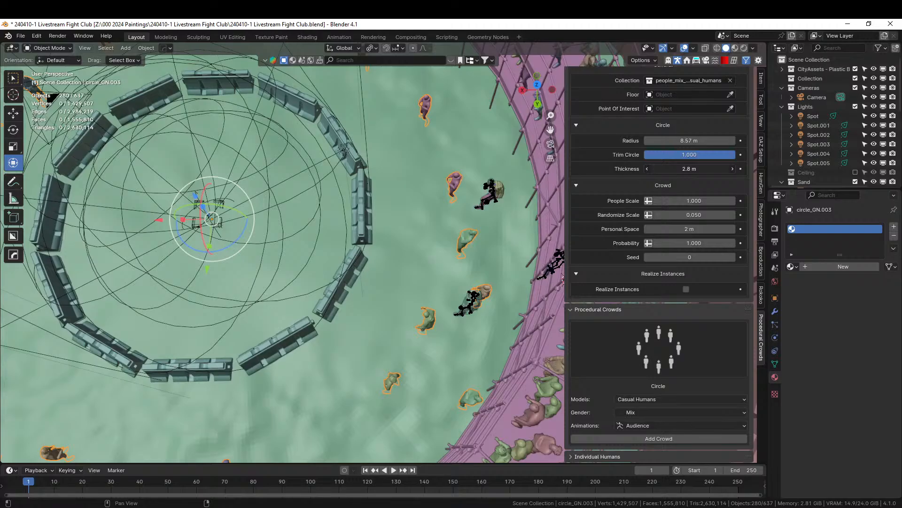
{"action": "middle_click_drag", "start_coordinate": [508, 201], "coordinate": [666, 243]}
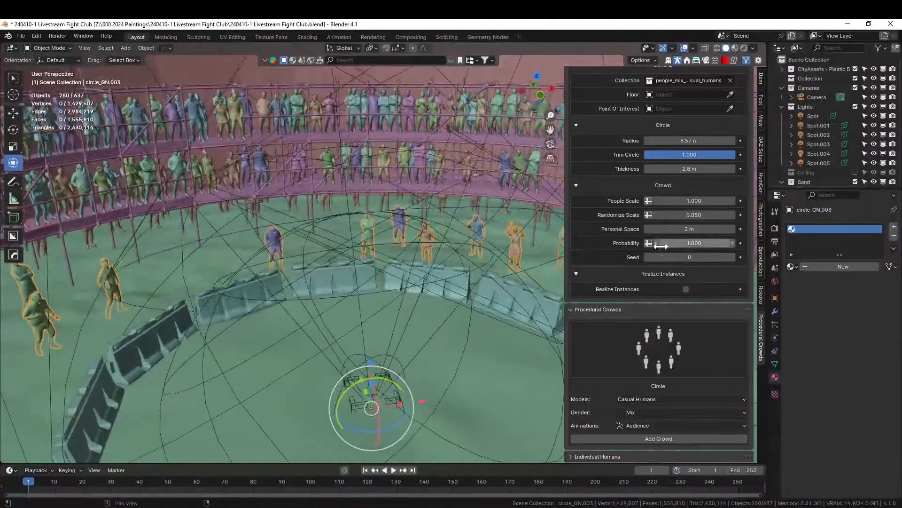
Raise the crowd about 0.31 m along Z so the people's feet stand on the sand
{"action": "middle_click_drag", "start_coordinate": [332, 287], "coordinate": [532, 161]}
{"action": "middle_click_drag", "start_coordinate": [497, 275], "coordinate": [481, 269]}
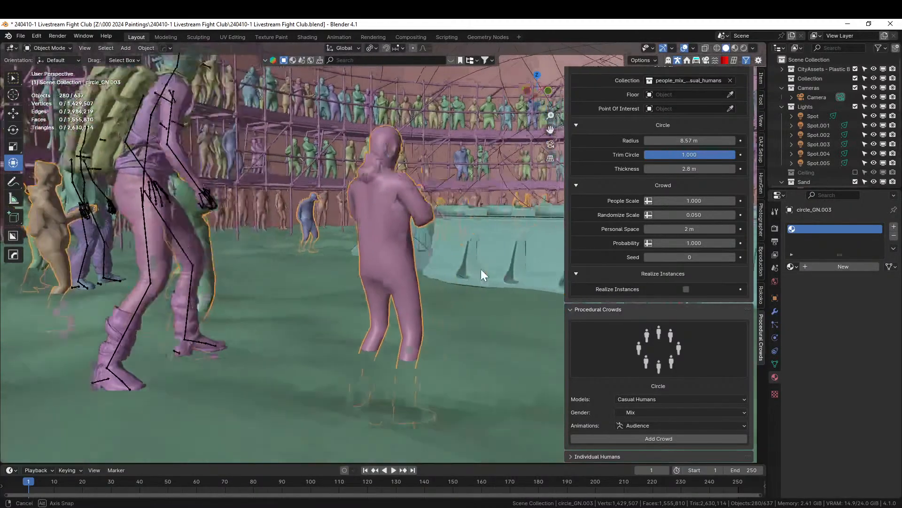
{"action": "key", "text": "g"}
{"action": "key", "text": "z"}
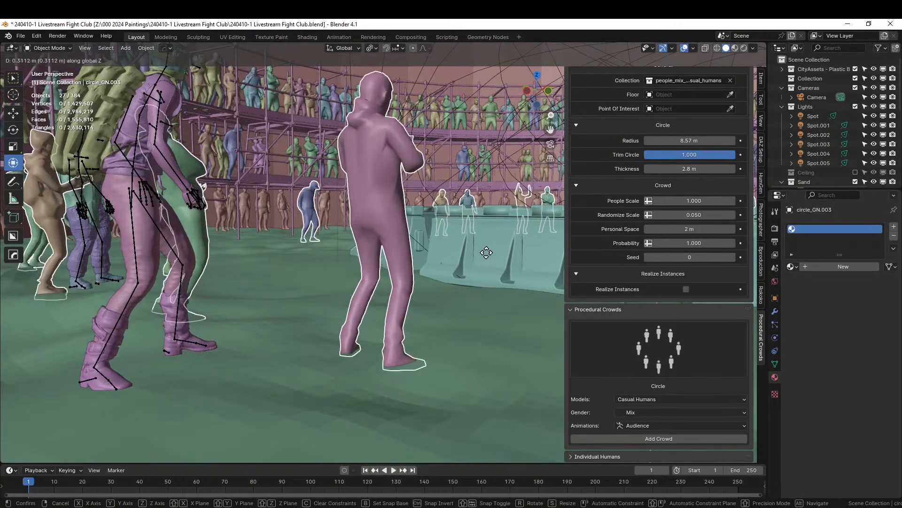
{"action": "left_click", "coordinate": [486, 253]}
Include the Ceiling collection in the view layer again and examine the arena crowds through the camera in rendered shading
{"action": "key", "text": "KP_0"}
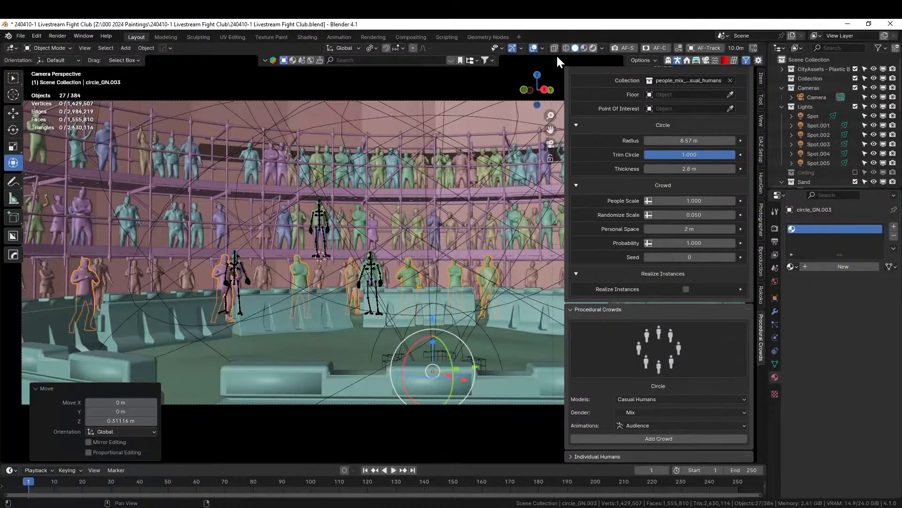
{"action": "key", "text": "shift+z"}
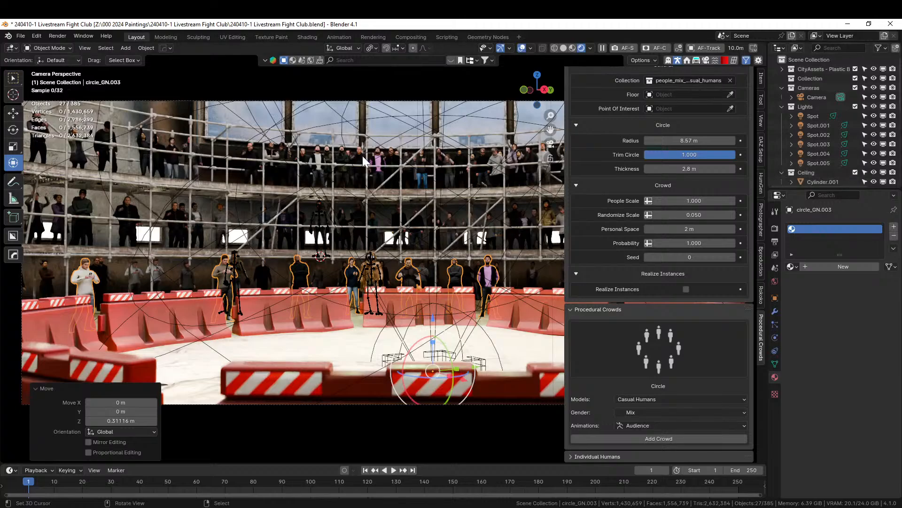
{"action": "left_click", "coordinate": [303, 238]}
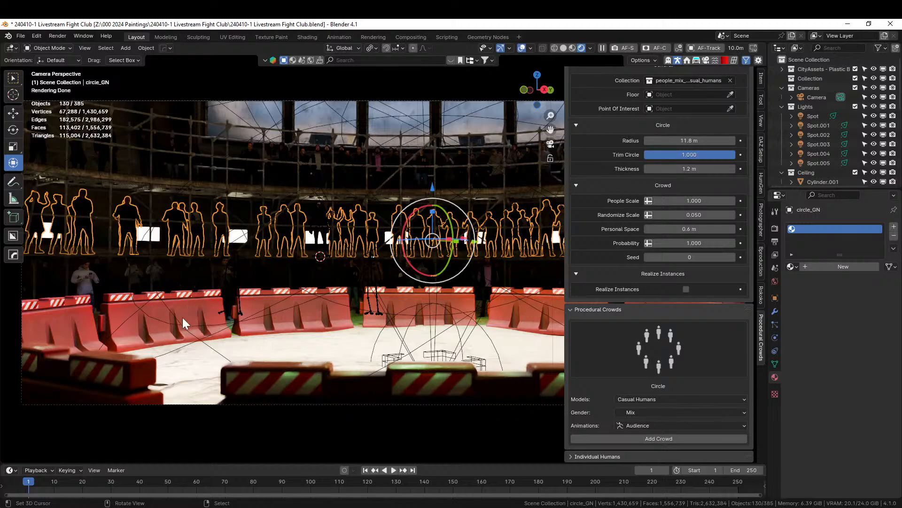
{"action": "scroll", "coordinate": [289, 322], "scroll_direction": "down", "scroll_amount": 1}
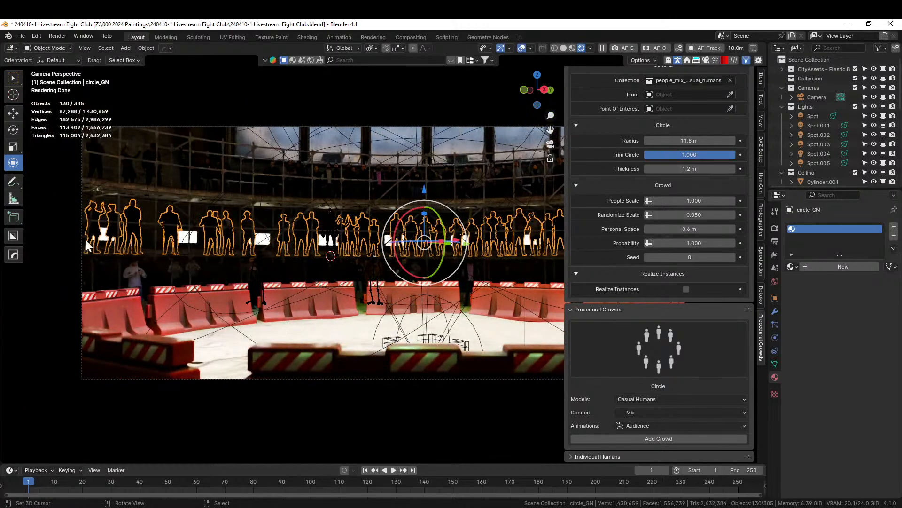
{"action": "left_click", "coordinate": [178, 273]}
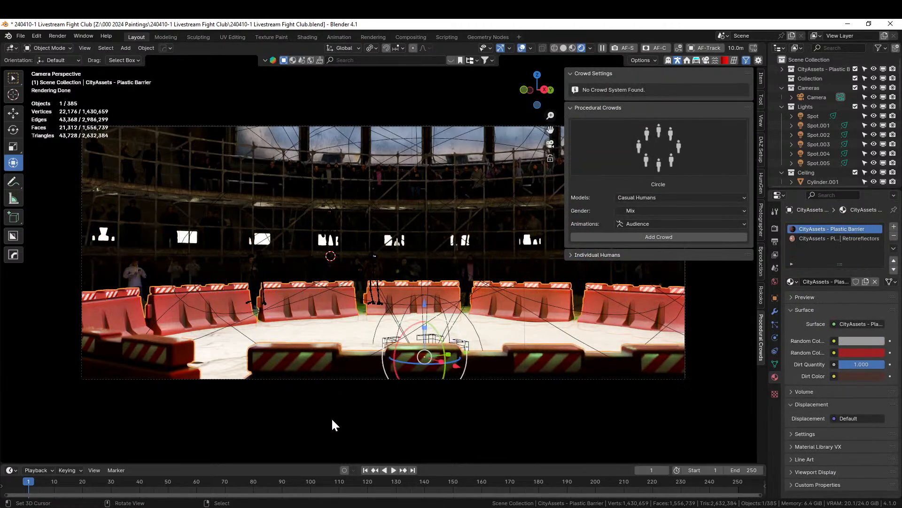
{"action": "scroll", "coordinate": [332, 421], "scroll_direction": "up", "scroll_amount": 2}
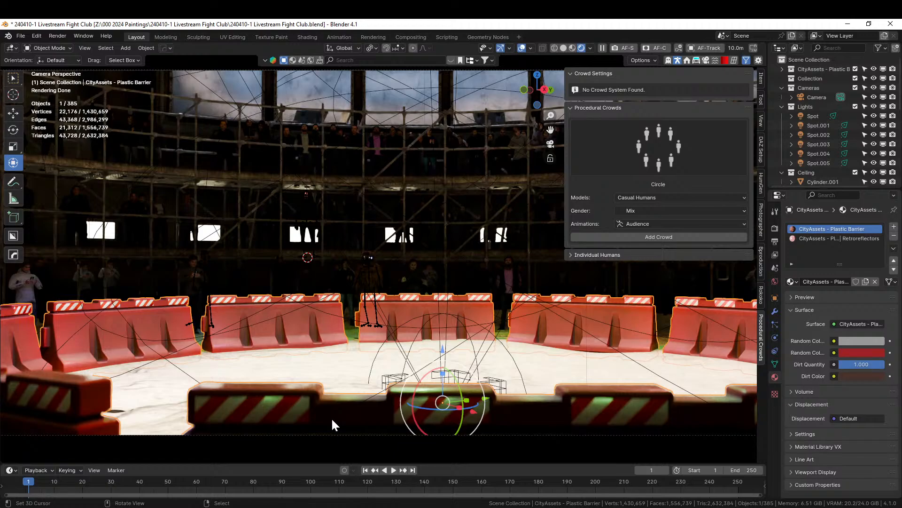
Return to solid shading, isolate the arena wall cylinder in local view, and start editing its mesh with edge selection
{"action": "left_click", "coordinate": [564, 48]}
{"action": "mouse_move", "coordinate": [222, 349]}
{"action": "middle_mouse_down"}
{"action": "mouse_move", "coordinate": [266, 357]}
{"action": "mouse_move", "coordinate": [267, 367]}
{"action": "mouse_move", "coordinate": [156, 381]}
{"action": "middle_mouse_up"}
{"action": "scroll", "coordinate": [265, 356], "scroll_direction": "up", "scroll_amount": 4}
{"action": "scroll", "coordinate": [265, 356], "scroll_direction": "down", "scroll_amount": 2}
{"action": "scroll", "coordinate": [239, 376], "scroll_direction": "up", "scroll_amount": 3}
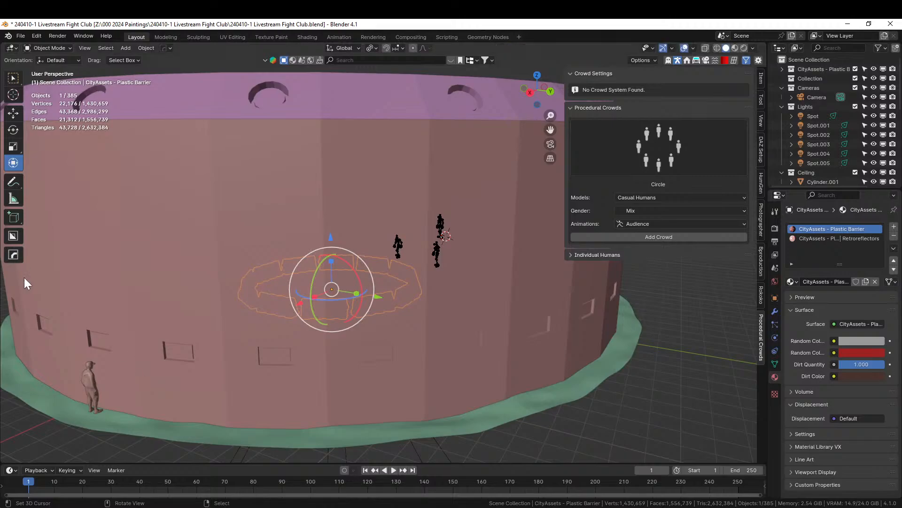
{"action": "left_click", "coordinate": [135, 256]}
{"action": "key", "text": "KP_Divide"}
{"action": "middle_click_drag", "start_coordinate": [126, 258], "coordinate": [183, 324]}
{"action": "key", "text": "Tab"}
{"action": "scroll", "coordinate": [84, 291], "scroll_direction": "up", "scroll_amount": 4}
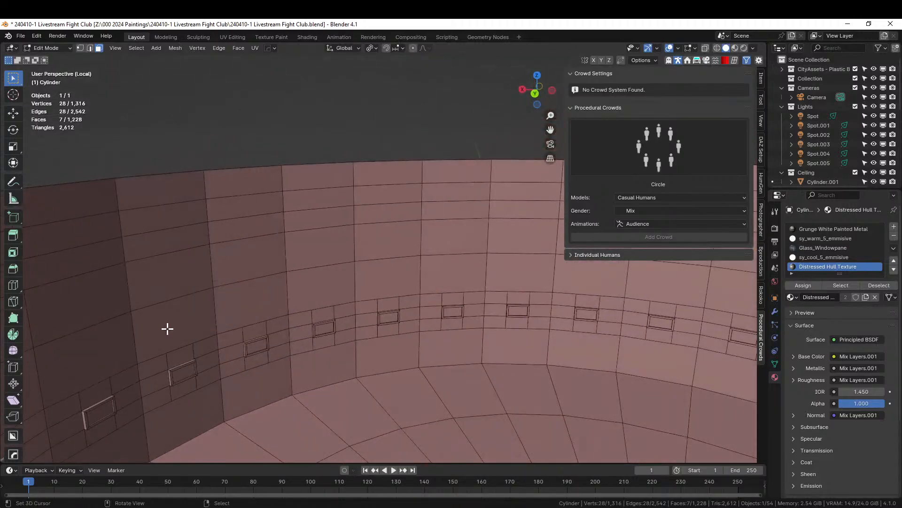
{"action": "key", "text": "2"}
Try adding a loop cut to the wall above the small windows
{"action": "left_click", "coordinate": [133, 334]}
{"action": "key", "text": "ctrl+r"}
{"action": "key", "text": "Escape"}
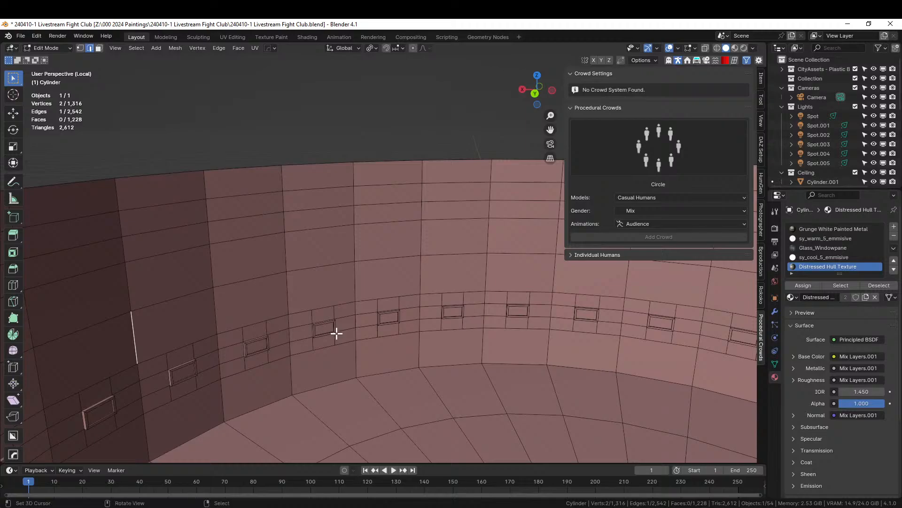
Select the horizontal edge loop just below the top rim of the arena wall
{"action": "scroll", "coordinate": [332, 329], "scroll_direction": "down", "scroll_amount": 3}
{"action": "middle_click_drag", "start_coordinate": [371, 353], "coordinate": [543, 359]}
{"action": "scroll", "coordinate": [427, 250], "scroll_direction": "up", "scroll_amount": 5}
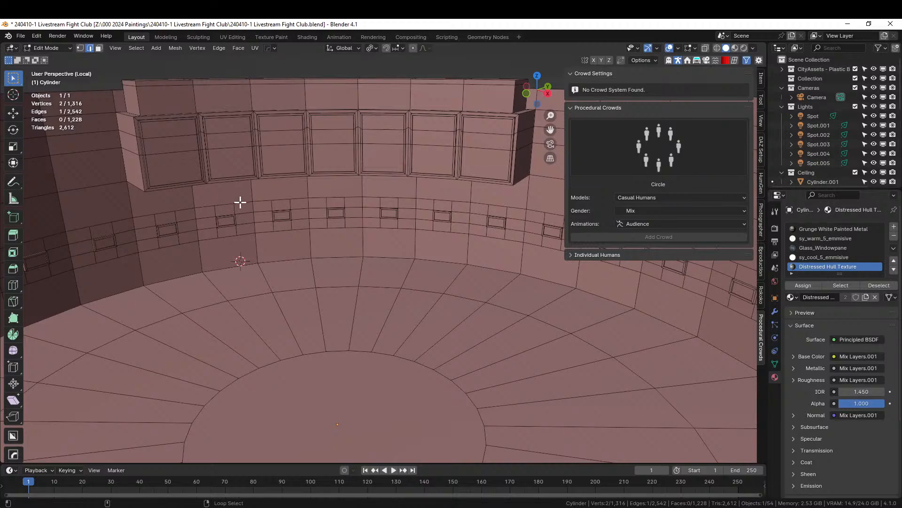
{"action": "left_click", "coordinate": [185, 207], "text": "alt+shift"}
{"action": "scroll", "coordinate": [186, 208], "scroll_direction": "down", "scroll_amount": 1}
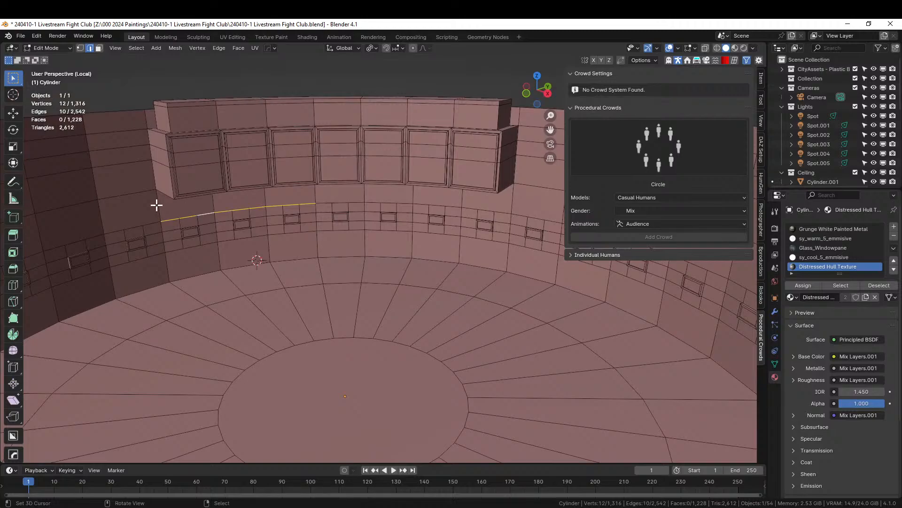
{"action": "left_click", "coordinate": [136, 191]}
{"action": "middle_click_drag", "start_coordinate": [155, 197], "coordinate": [377, 193]}
{"action": "left_click", "coordinate": [438, 116], "text": "alt"}
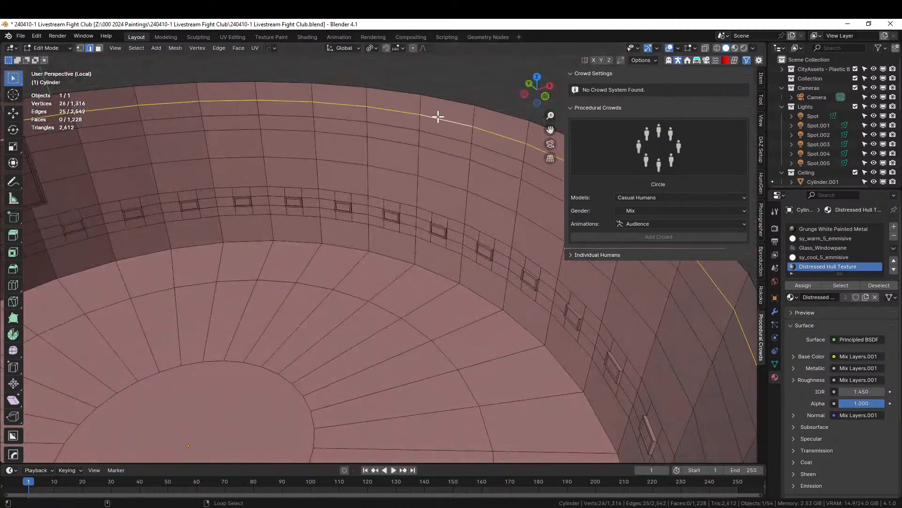
{"action": "middle_click_drag", "start_coordinate": [411, 149], "coordinate": [74, 157]}
{"action": "scroll", "coordinate": [81, 179], "scroll_direction": "down", "scroll_amount": 8}
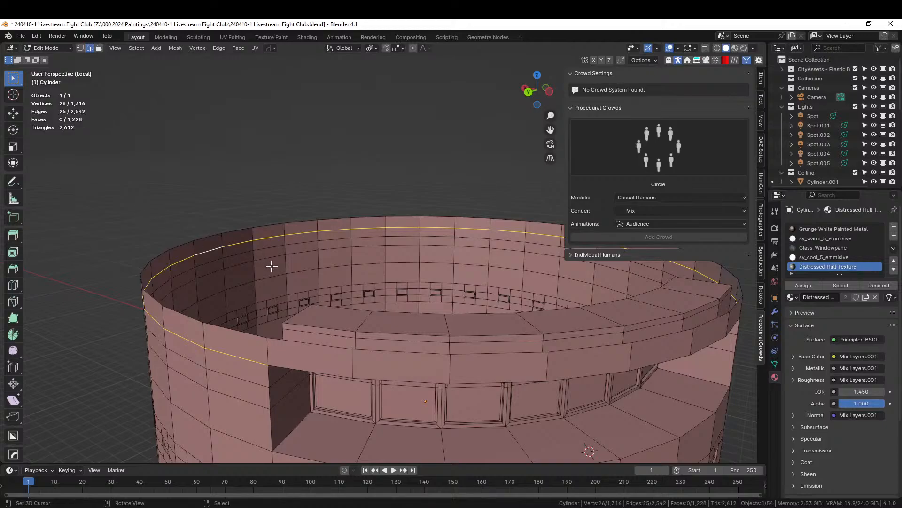
Select the arena wall's top rim edge loop and extract it as a separate curve with HOps Curve/Extract
{"action": "middle_click_drag", "start_coordinate": [293, 303], "coordinate": [292, 335]}
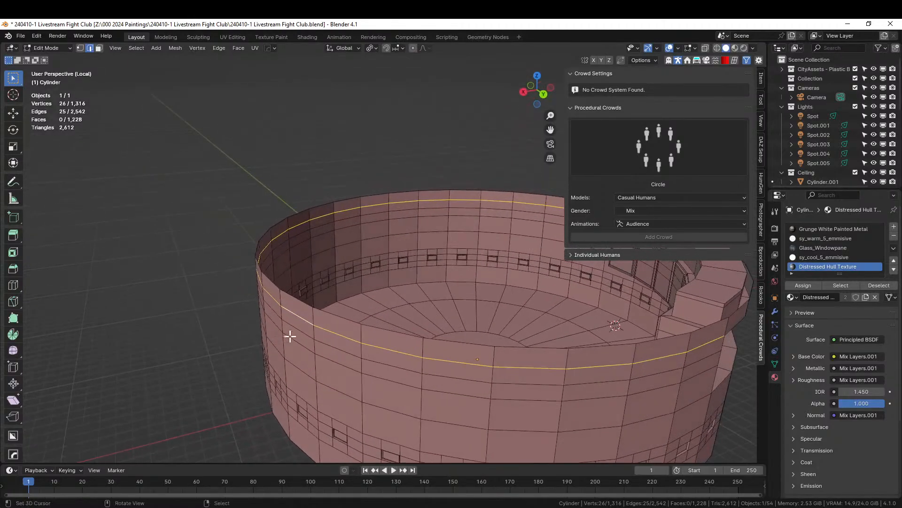
{"action": "left_click", "coordinate": [295, 300], "text": "alt"}
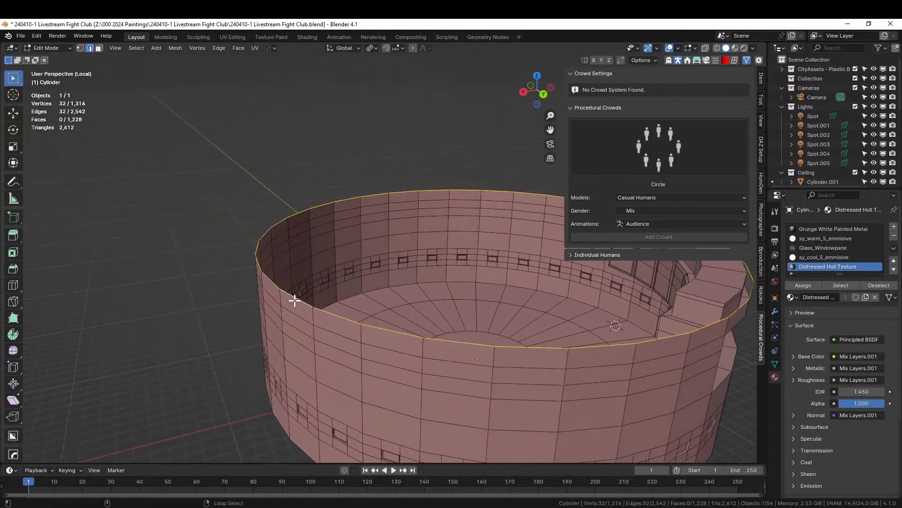
{"action": "key", "text": "q"}
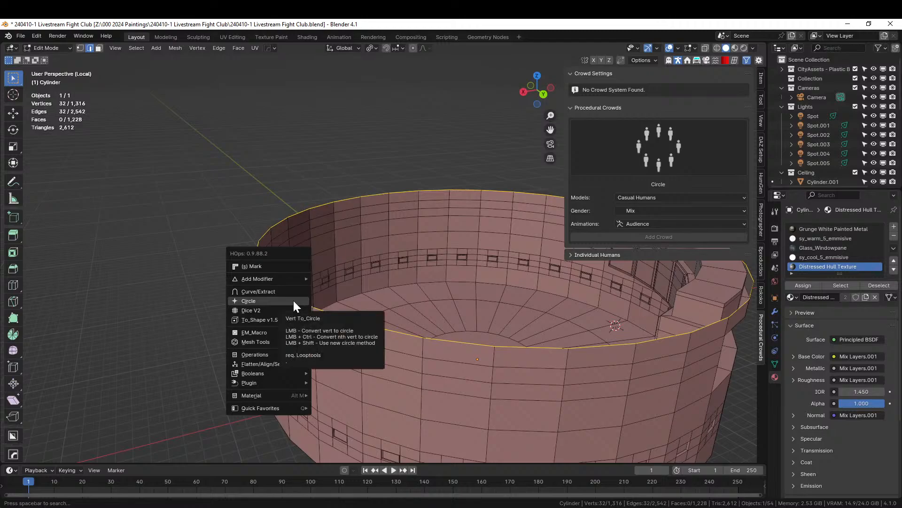
{"action": "left_click", "coordinate": [284, 292]}
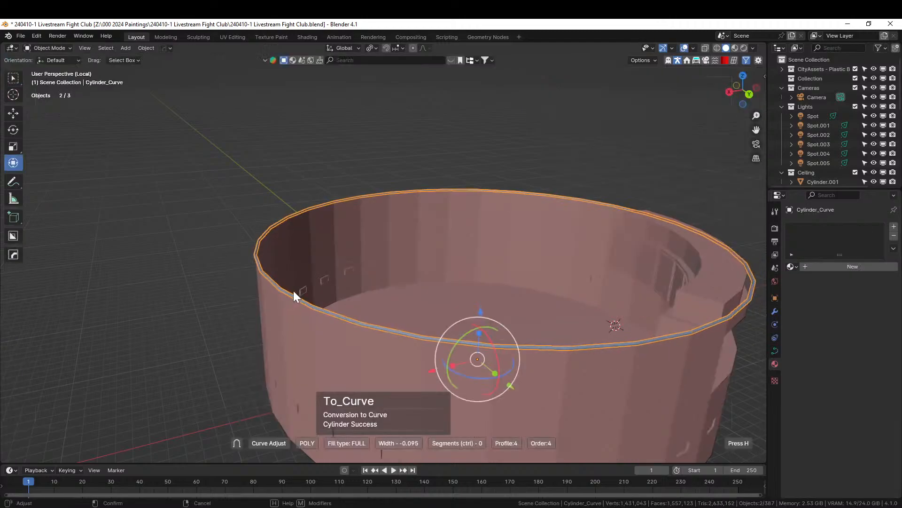
{"action": "left_click", "coordinate": [297, 290]}
{"action": "key", "text": "n"}
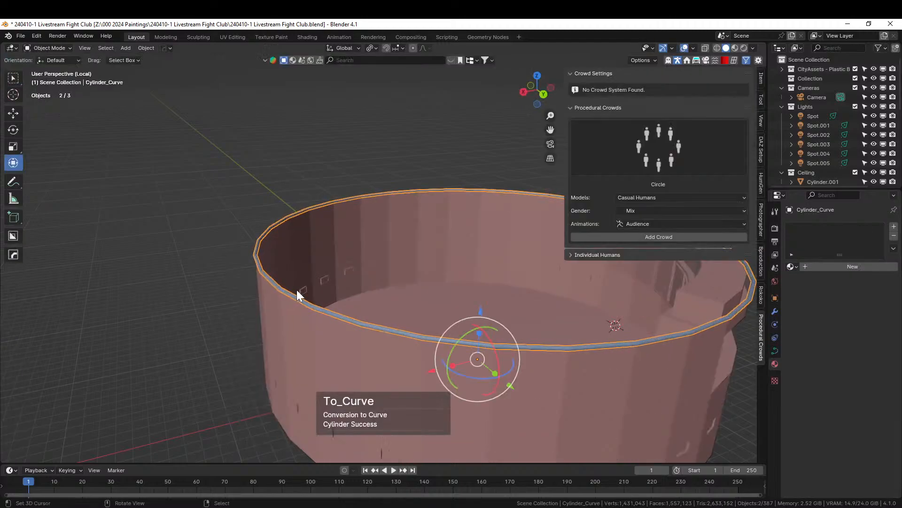
Lower the extracted rim curve about 6.05 m along the global Z axis
{"action": "key", "text": "g"}
{"action": "key", "text": "z"}
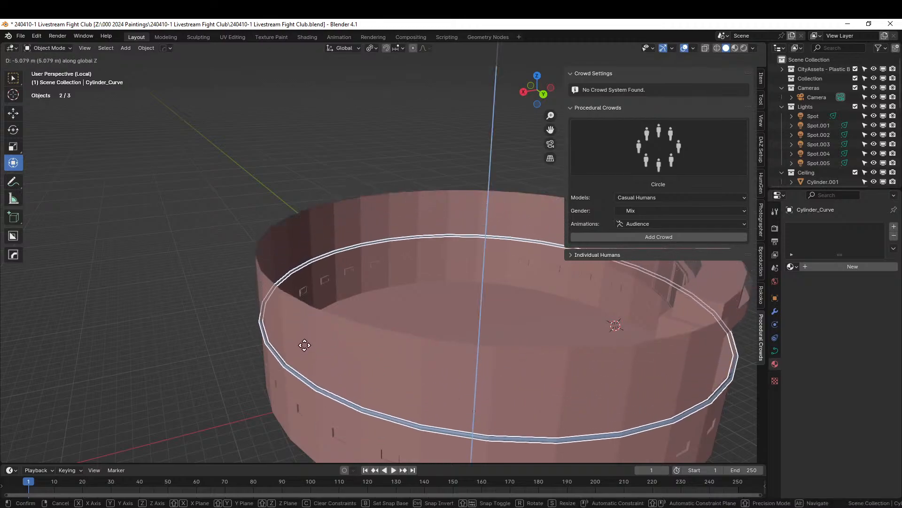
{"action": "left_click", "coordinate": [307, 355]}
{"action": "middle_click_drag", "start_coordinate": [307, 355], "coordinate": [264, 331]}
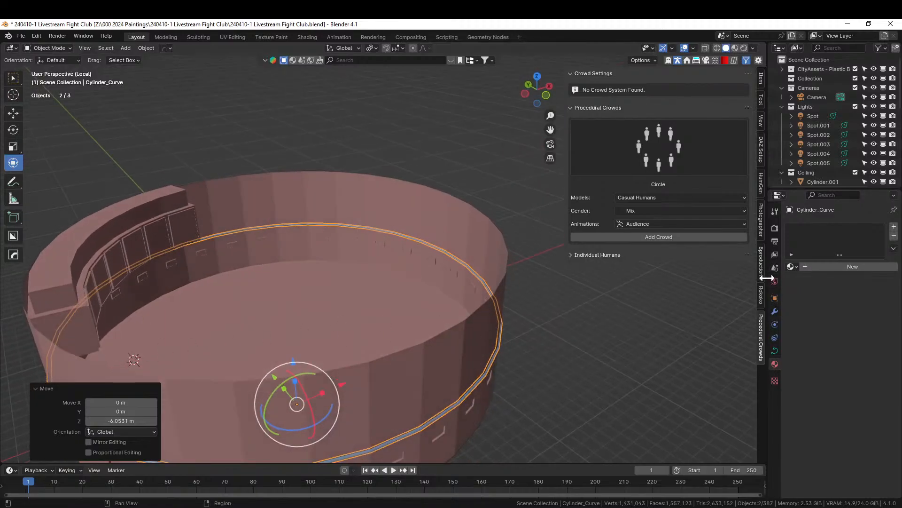
Add the sy_red_5_emmisive material from the KIT OPS KO-Emissive pack to the ring curve
{"action": "left_click", "coordinate": [724, 59]}
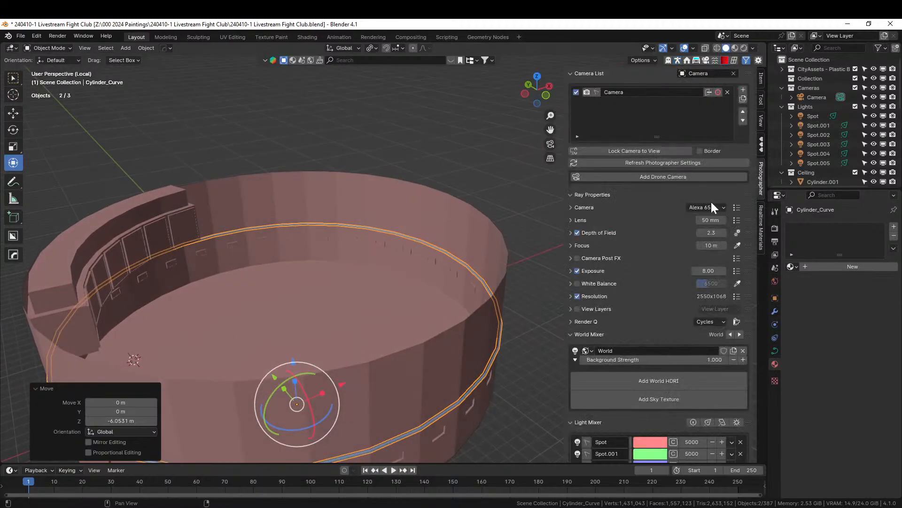
{"action": "left_click", "coordinate": [762, 144]}
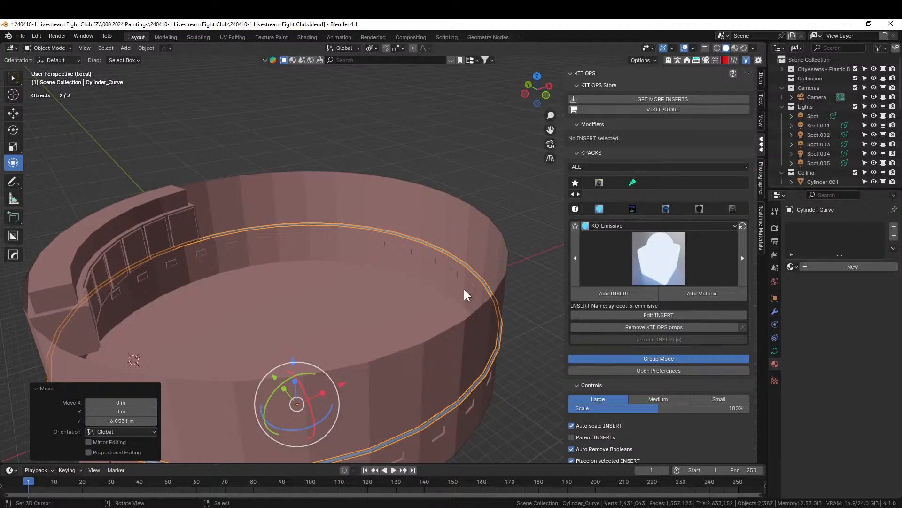
{"action": "left_click", "coordinate": [660, 249]}
{"action": "left_click", "coordinate": [561, 320]}
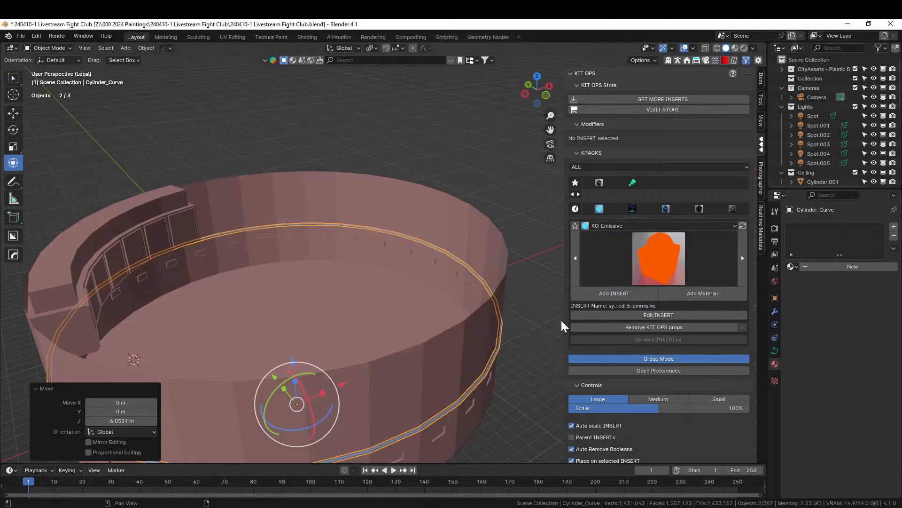
{"action": "left_click", "coordinate": [705, 295]}
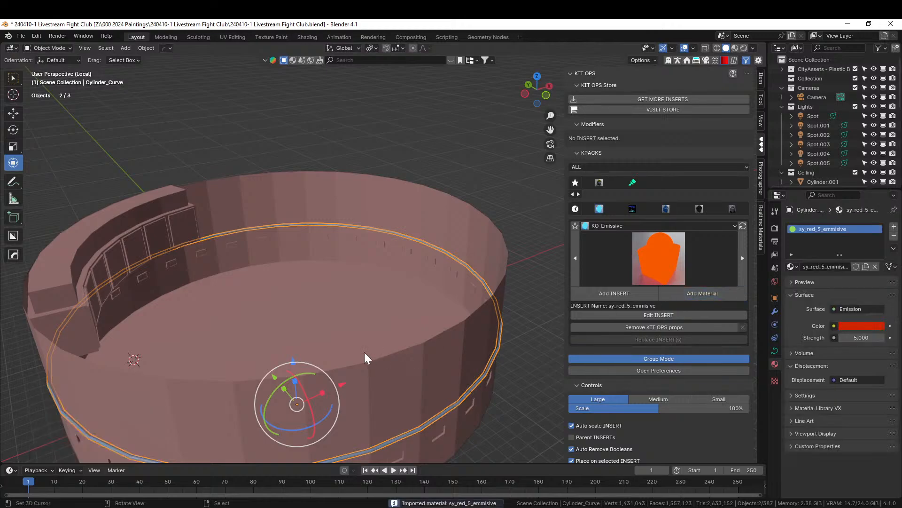
Exit local view, look through the camera, and lower the red ring about 3.06 m along Z
{"action": "middle_click_drag", "start_coordinate": [352, 352], "coordinate": [316, 346]}
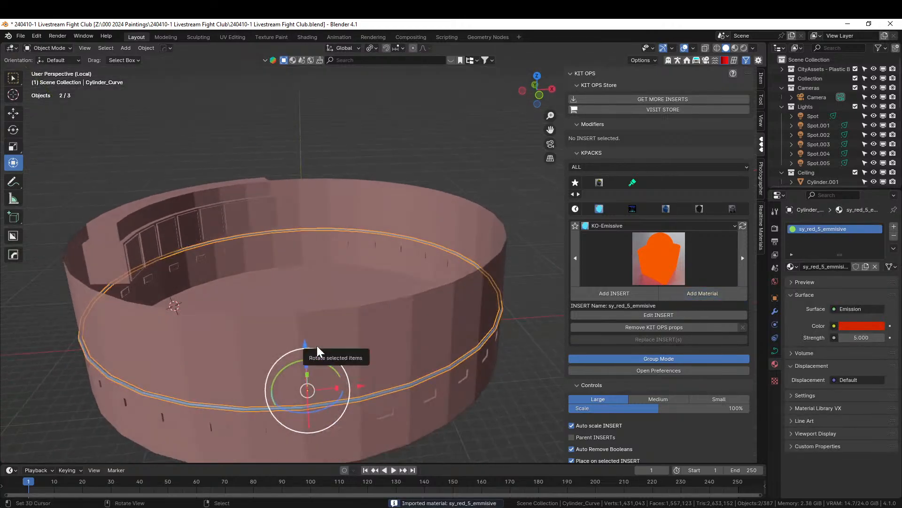
{"action": "key", "text": "KP_Divide"}
{"action": "key", "text": "KP_0"}
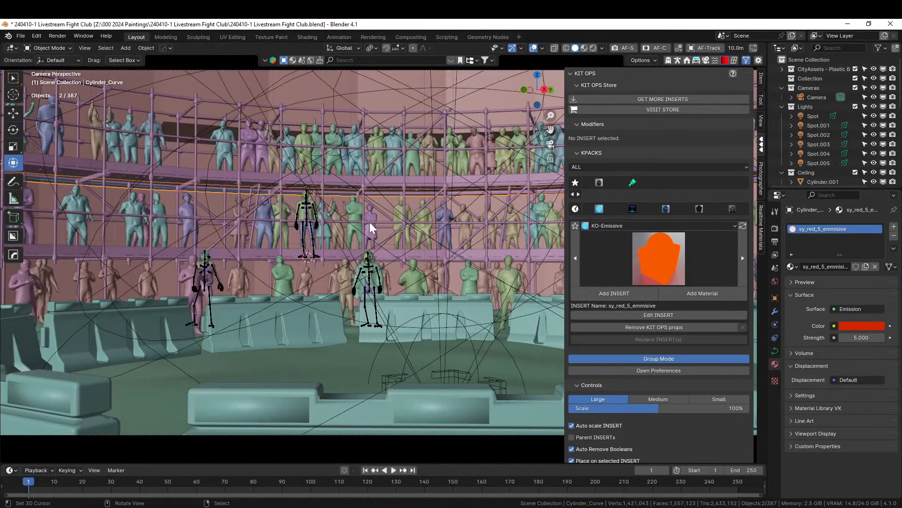
{"action": "key", "text": "g"}
{"action": "key", "text": "z"}
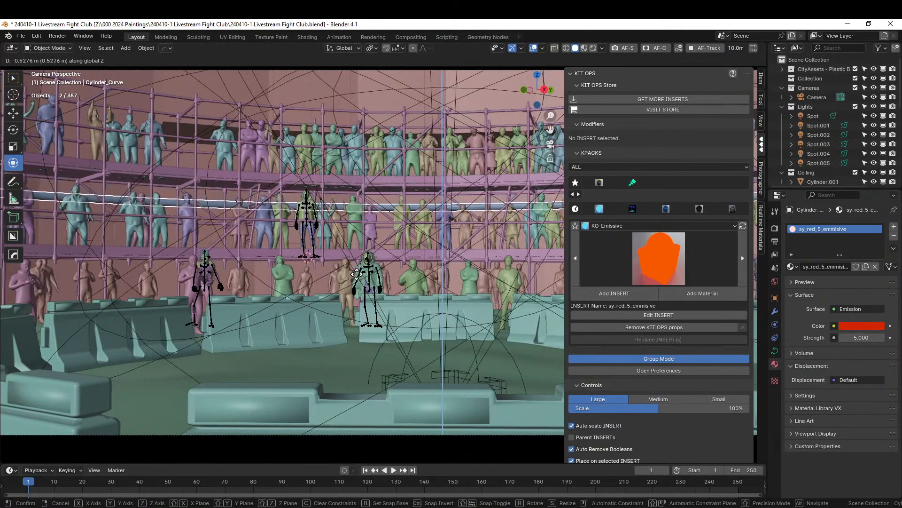
{"action": "left_click", "coordinate": [336, 92]}
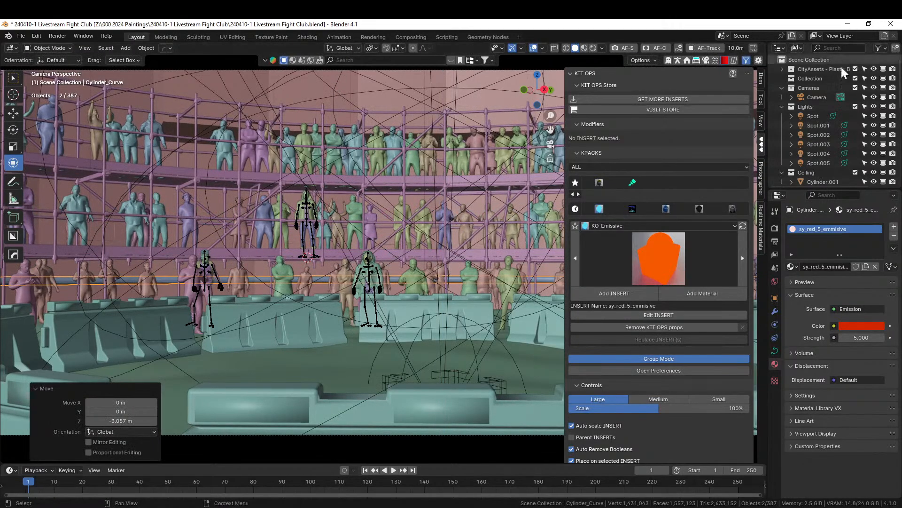
Switch to rendered shading and raise the red ring about 2.66 m along Z
{"action": "left_click", "coordinate": [593, 47]}
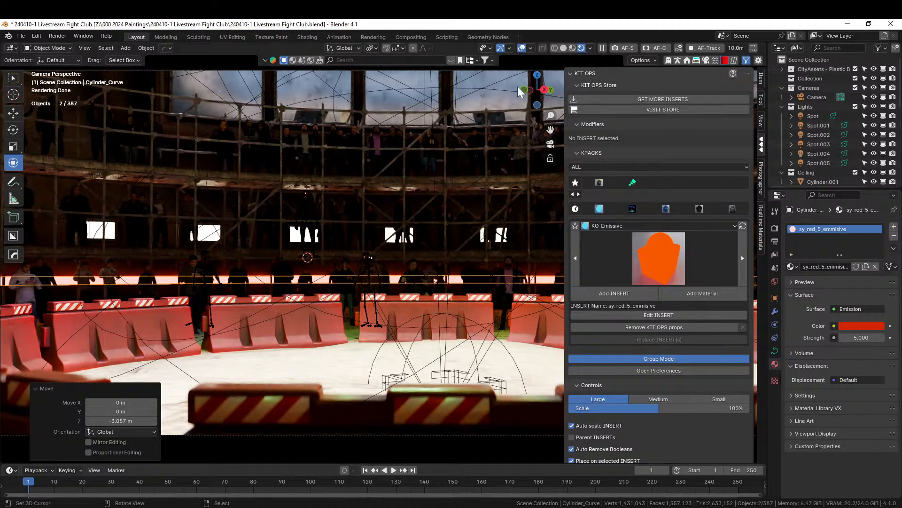
{"action": "key", "text": "g"}
{"action": "key", "text": "z"}
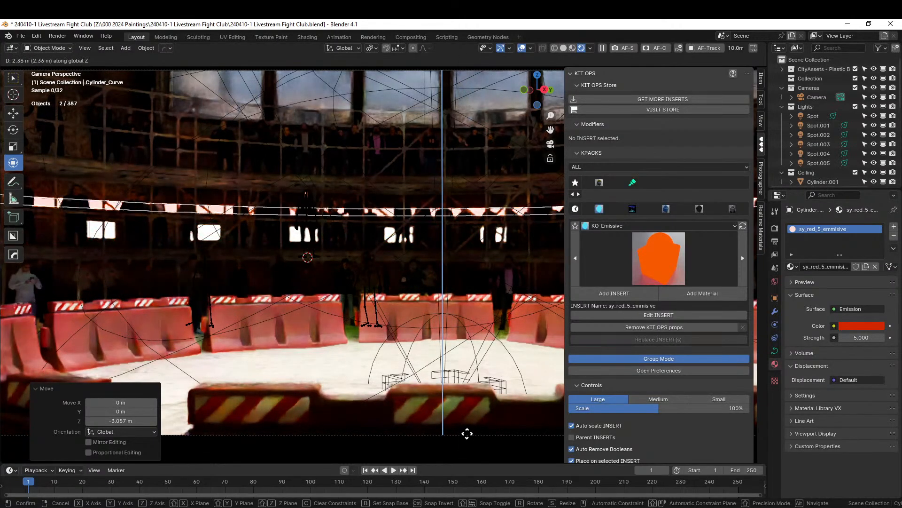
{"action": "left_click", "coordinate": [468, 407]}
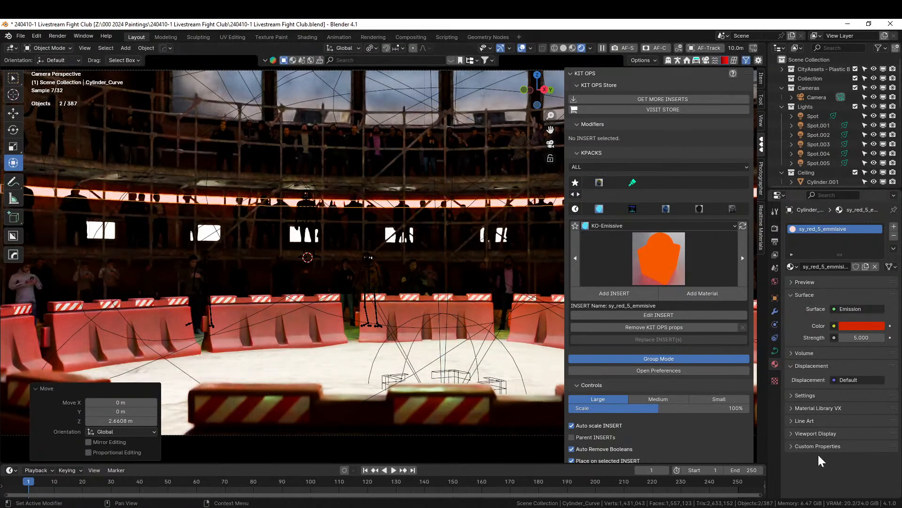
Set the ring curve's bevel depth to 0.05 m in its geometry settings
{"action": "left_click", "coordinate": [775, 351]}
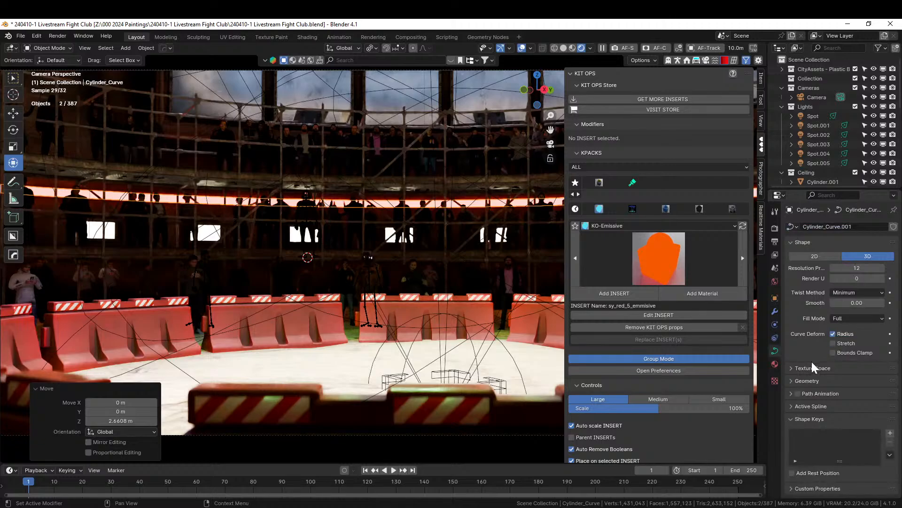
{"action": "left_click", "coordinate": [791, 380]}
{"action": "left_click", "coordinate": [855, 476]}
{"action": "key", "text": "BackSpace"}
{"action": "type", "text": ".05"}
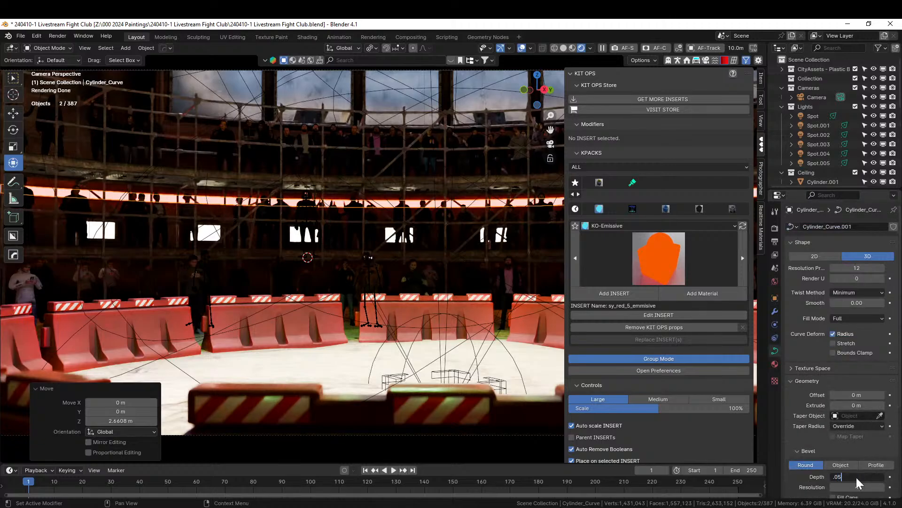
{"action": "key", "text": "Return"}
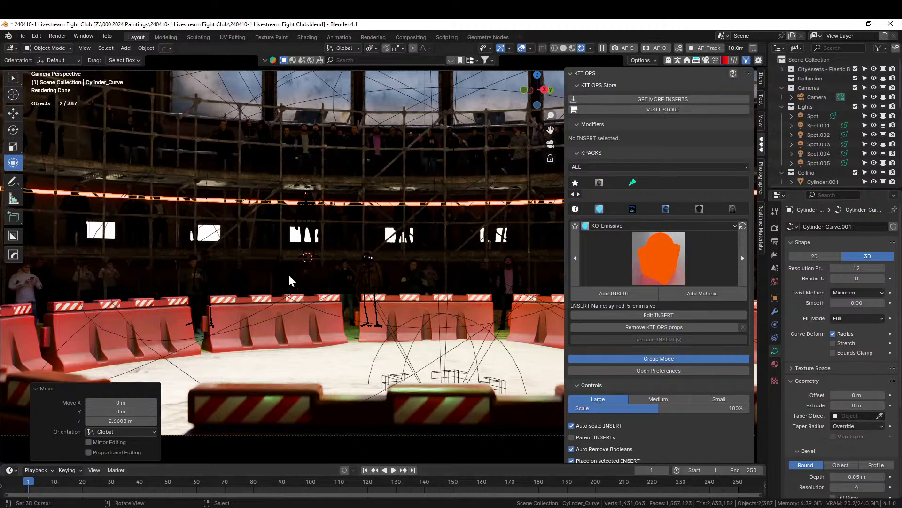
Make a linked duplicate of the red ring and lower it about 2.18 m along Z
{"action": "middle_click_drag", "start_coordinate": [335, 281], "coordinate": [338, 282], "text": "shift"}
{"action": "scroll", "coordinate": [338, 282], "scroll_direction": "up", "scroll_amount": 2}
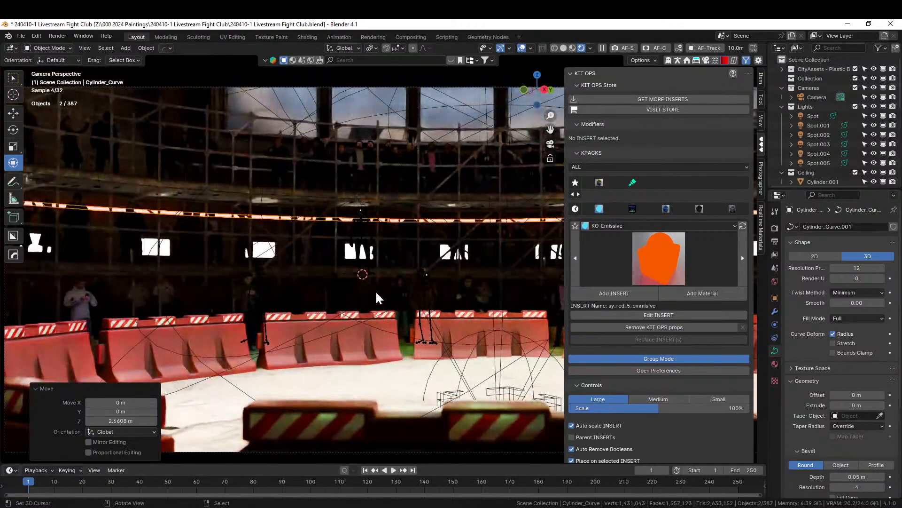
{"action": "key", "text": "shift+d"}
{"action": "key", "text": "z"}
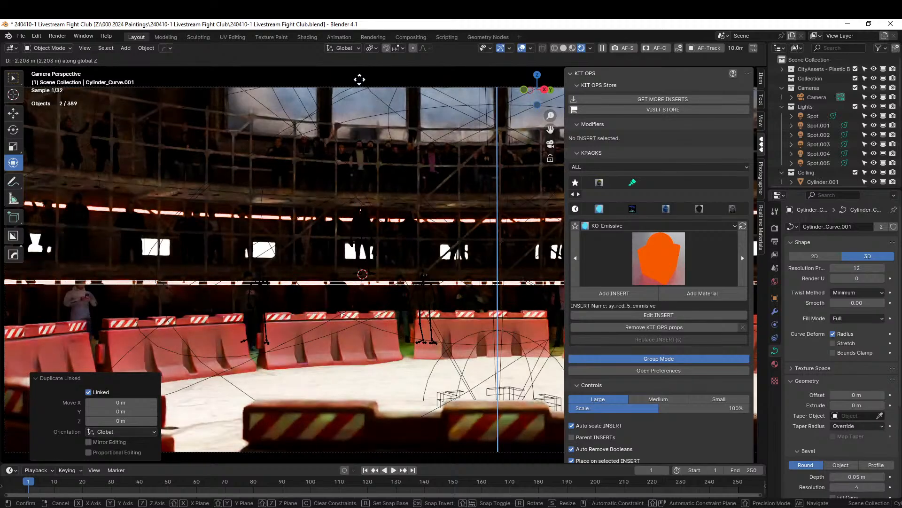
{"action": "left_click", "coordinate": [360, 80]}
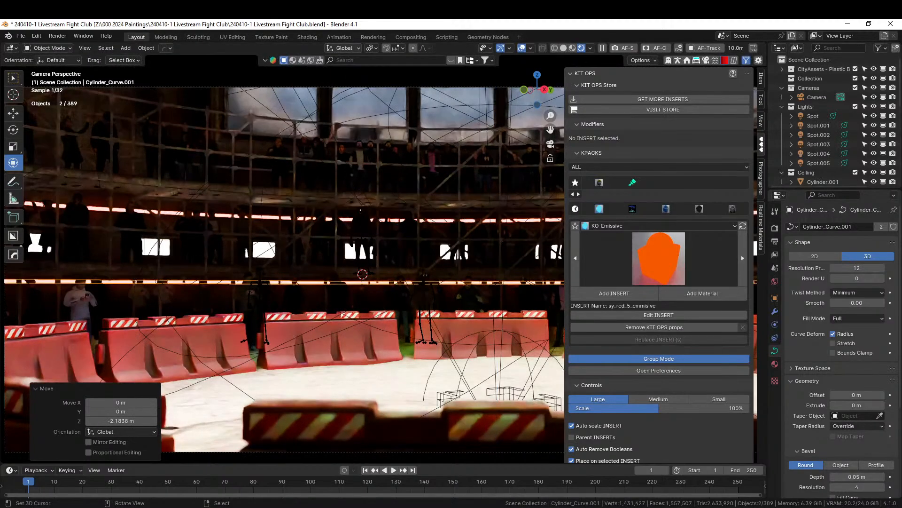
Make a linked duplicate of the upper red ring and raise it about 2.68 m along Z behind the top crowd tier
{"action": "right_click", "coordinate": [271, 98]}
{"action": "scroll", "coordinate": [279, 100], "scroll_direction": "down", "scroll_amount": 3}
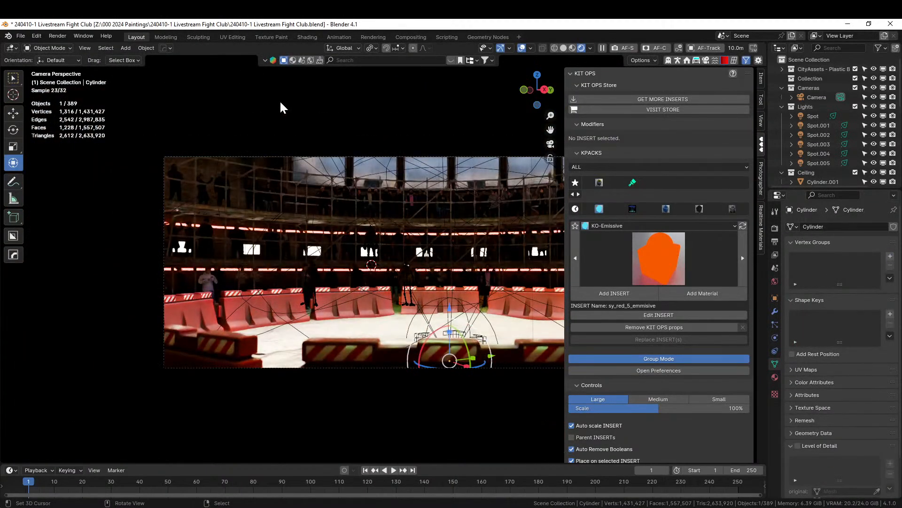
{"action": "scroll", "coordinate": [324, 155], "scroll_direction": "up", "scroll_amount": 2}
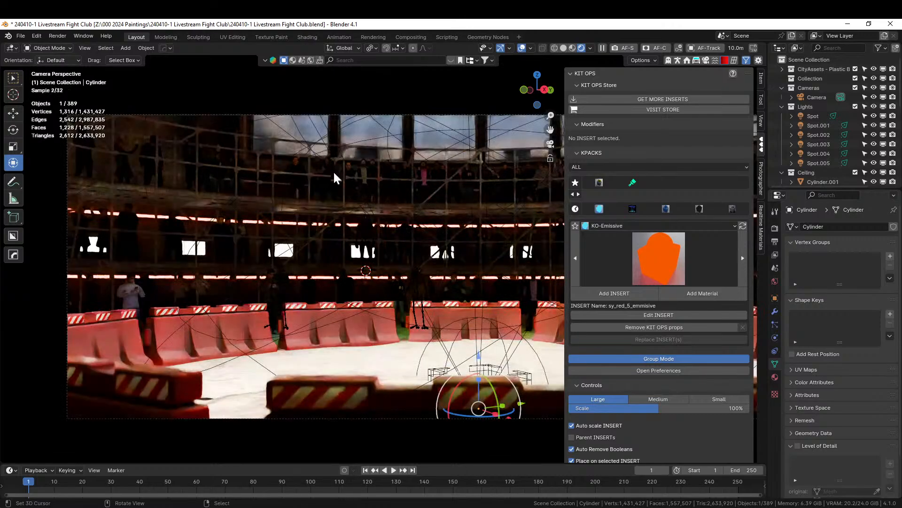
{"action": "right_click", "coordinate": [292, 222], "text": "shift"}
{"action": "key", "text": "alt+d"}
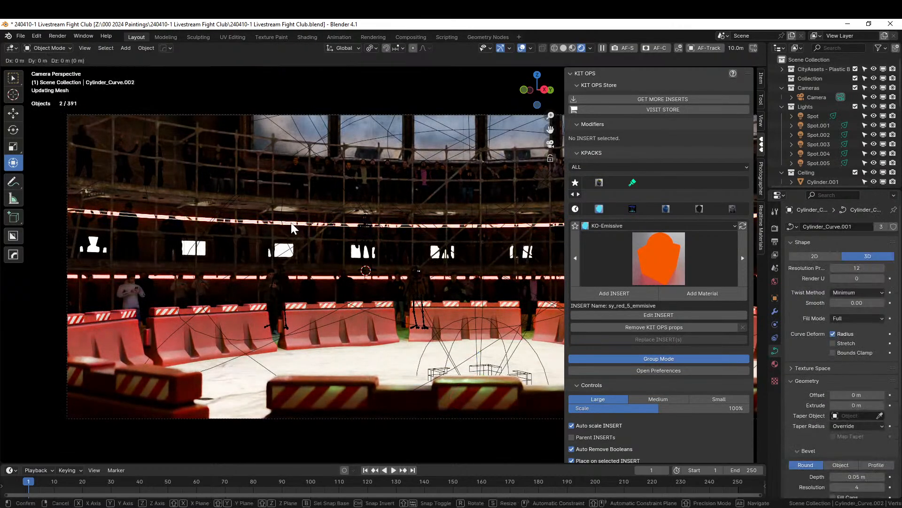
{"action": "right_click", "coordinate": [292, 222]}
{"action": "key", "text": "g"}
{"action": "key", "text": "z"}
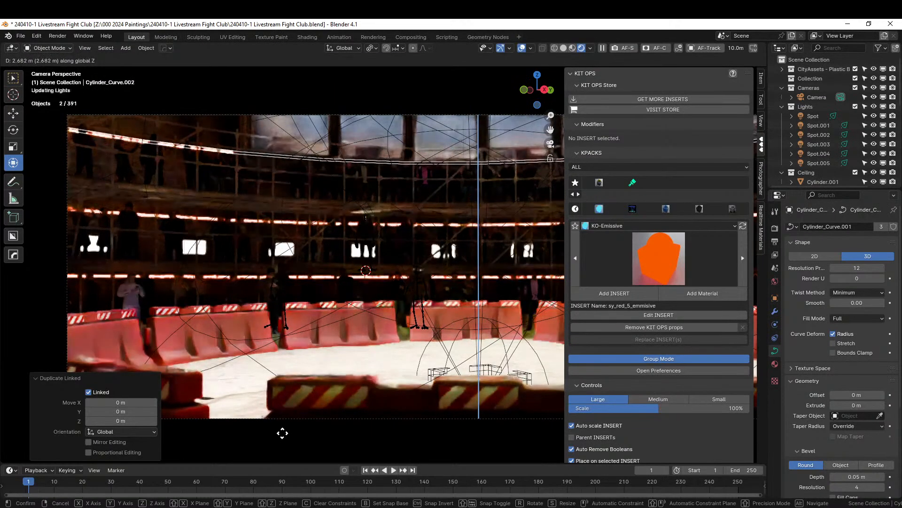
{"action": "left_click", "coordinate": [282, 430]}
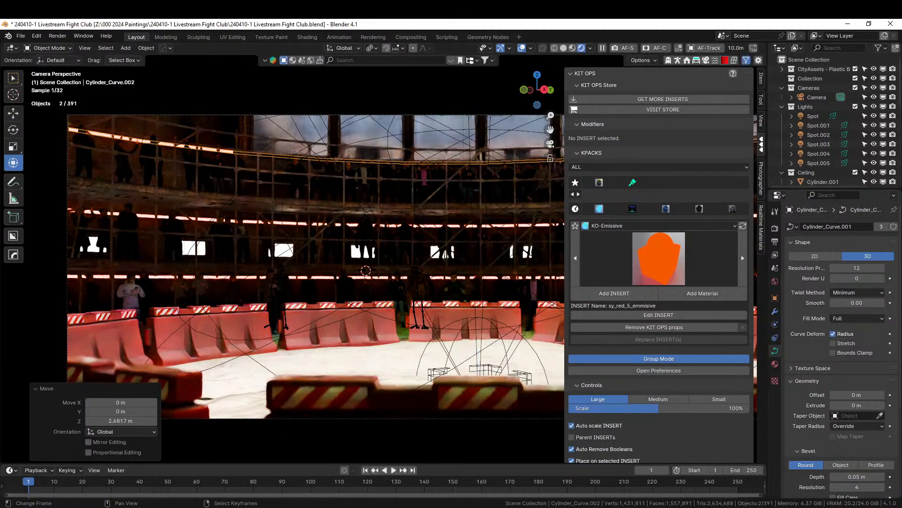
Lower the topmost red ring about 0.4 m along Z
{"action": "left_click", "coordinate": [269, 269]}
{"action": "middle_click_drag", "start_coordinate": [274, 275], "coordinate": [300, 260]}
{"action": "left_click", "coordinate": [82, 78]}
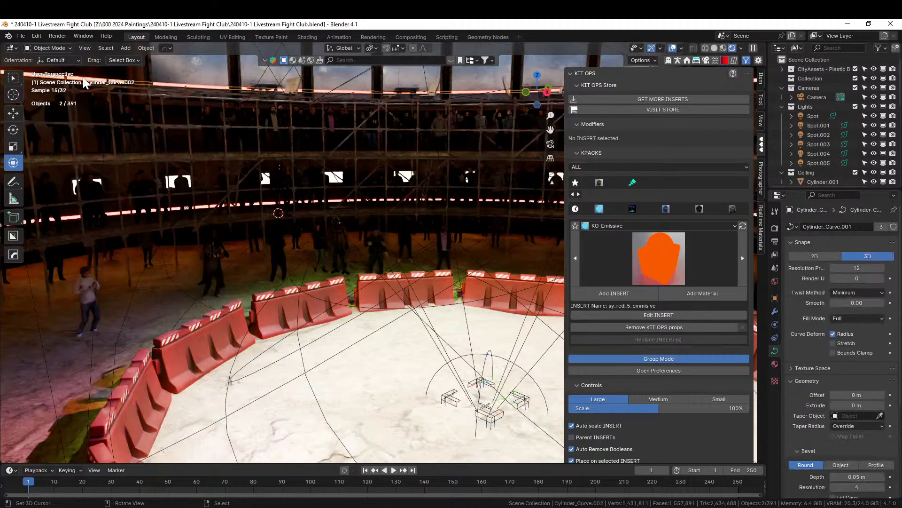
{"action": "key", "text": "g"}
{"action": "key", "text": "z"}
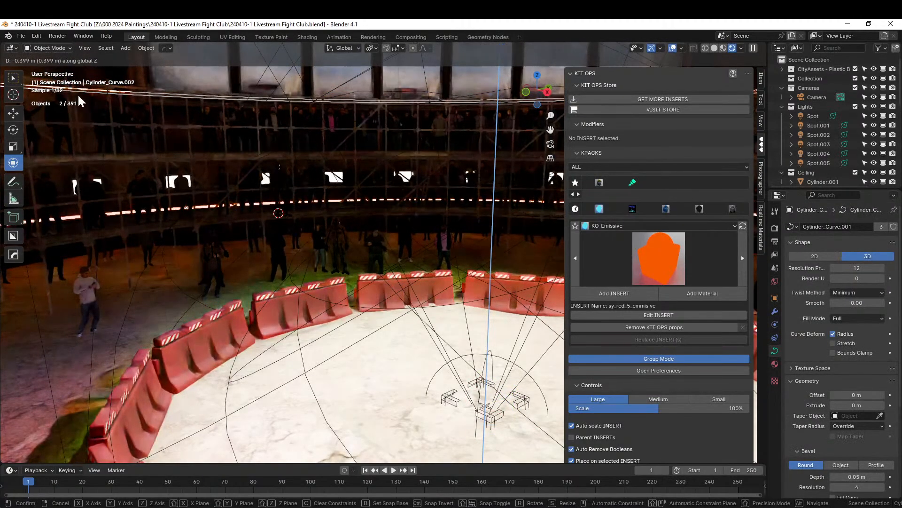
{"action": "left_click", "coordinate": [78, 94]}
Return to the camera view and examine the glowing rings across the whole rendered frame
{"action": "key", "text": "KP_0"}
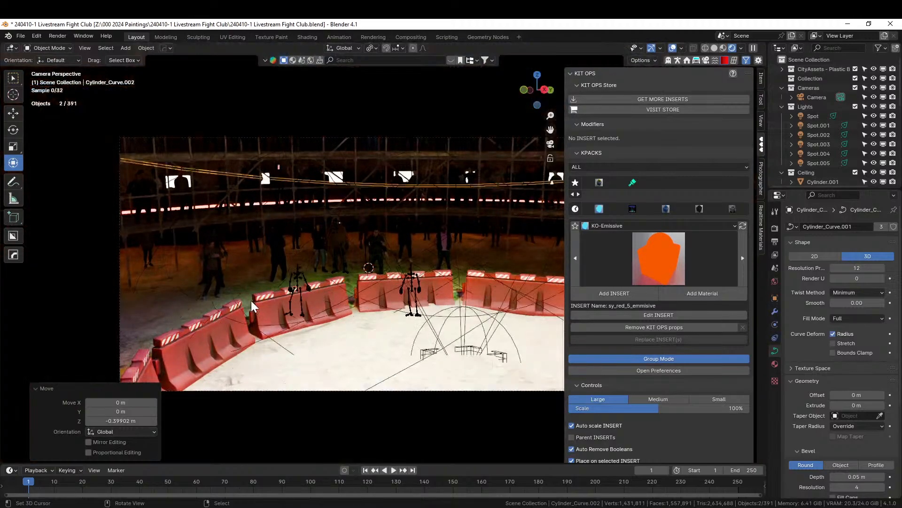
{"action": "left_click", "coordinate": [238, 211]}
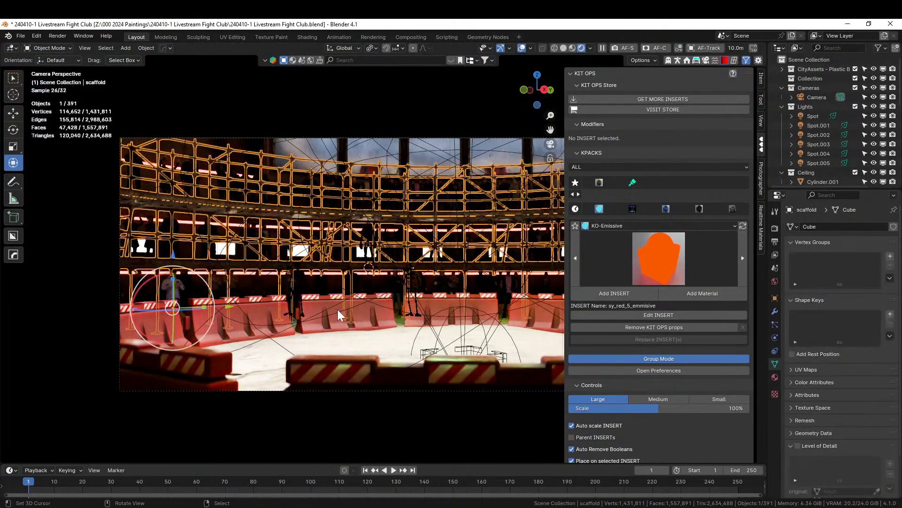
{"action": "scroll", "coordinate": [343, 315], "scroll_direction": "down", "scroll_amount": 2}
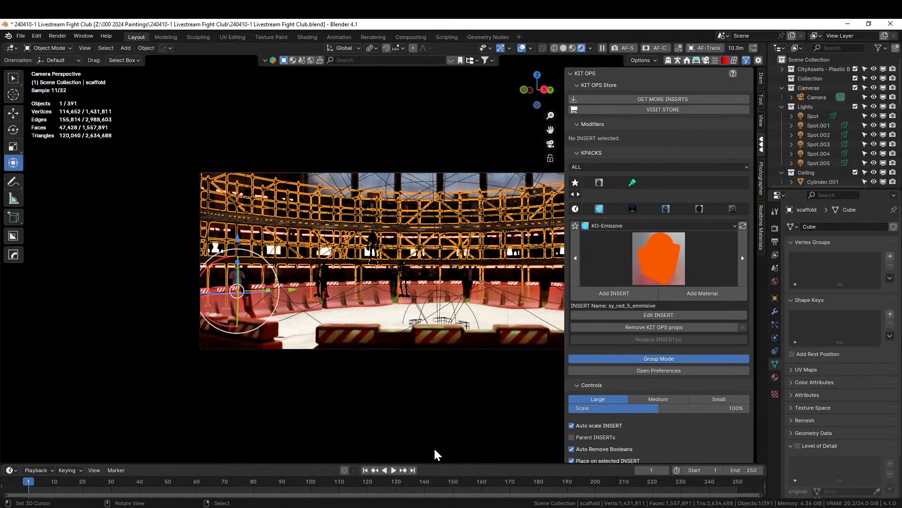
{"action": "left_click", "coordinate": [435, 450]}
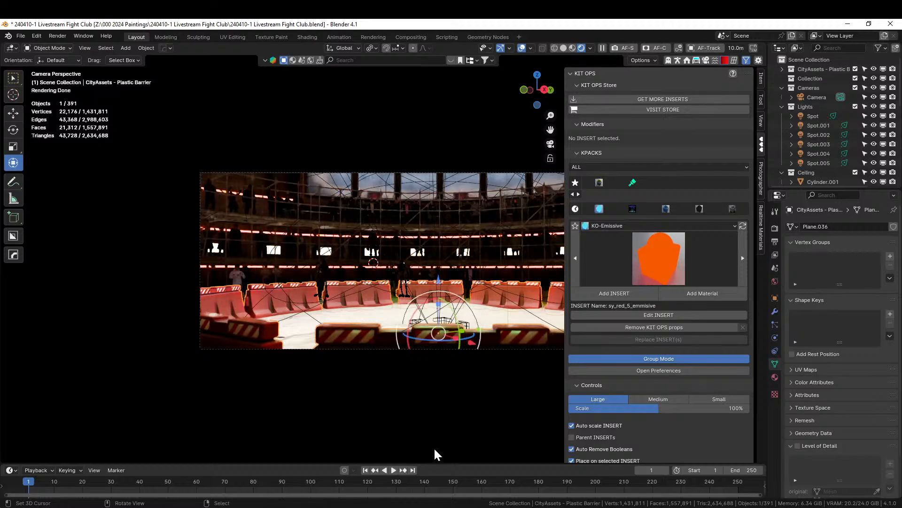
Save the fight club file, switch the viewport to solid shading and view the arena from outside the camera
{"action": "middle_click_drag", "start_coordinate": [444, 443], "coordinate": [310, 424], "text": "shift"}
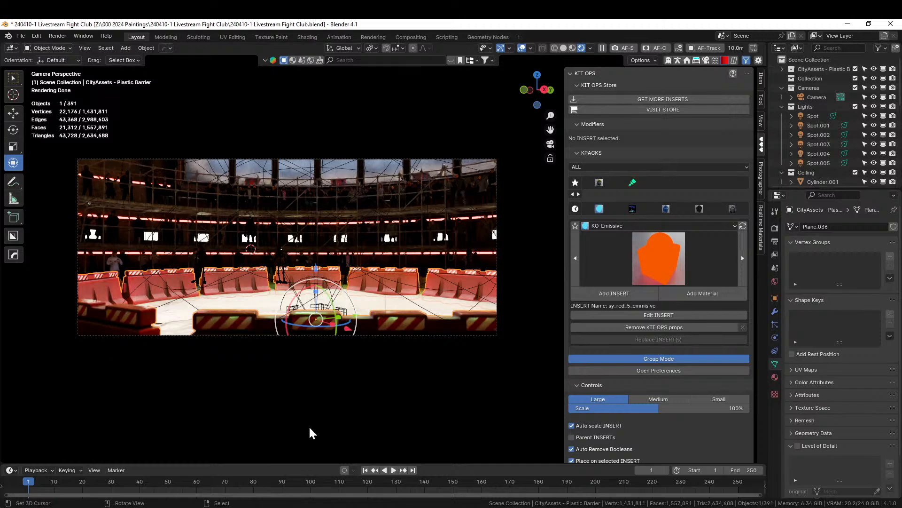
{"action": "key", "text": "ctrl+s"}
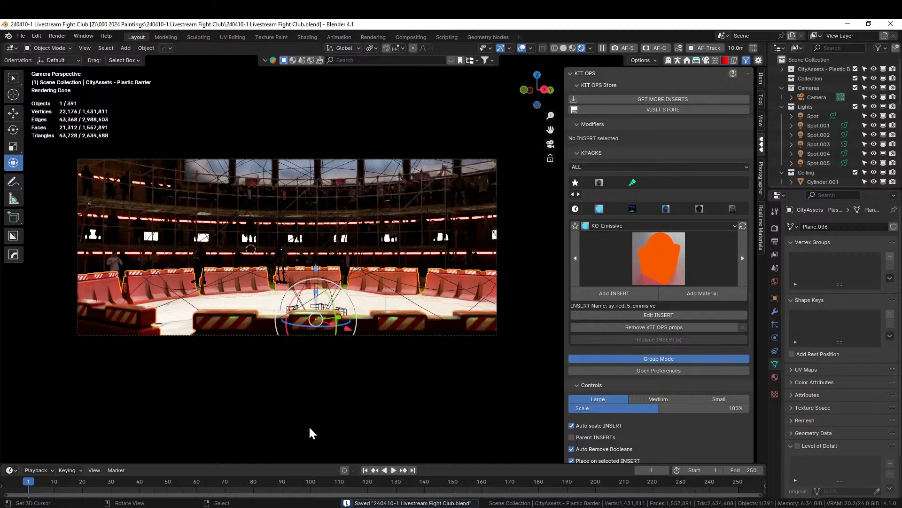
{"action": "left_click", "coordinate": [564, 48]}
{"action": "mouse_move", "coordinate": [385, 258]}
{"action": "middle_mouse_down"}
{"action": "mouse_move", "coordinate": [388, 276]}
{"action": "mouse_move", "coordinate": [356, 309]}
{"action": "mouse_move", "coordinate": [347, 295]}
{"action": "mouse_move", "coordinate": [427, 286]}
{"action": "middle_mouse_up"}
{"action": "scroll", "coordinate": [352, 311], "scroll_direction": "down", "scroll_amount": 3}
{"action": "scroll", "coordinate": [349, 318], "scroll_direction": "up", "scroll_amount": 3}
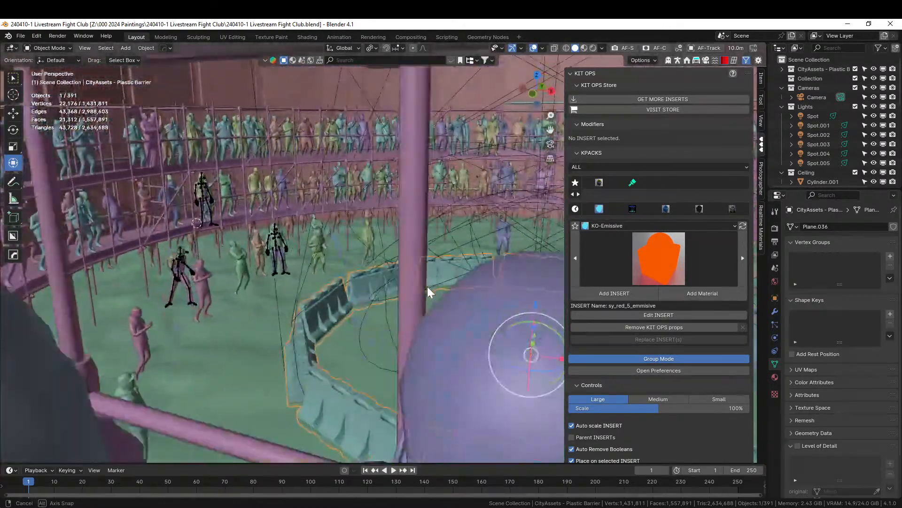
{"action": "scroll", "coordinate": [424, 286], "scroll_direction": "up", "scroll_amount": 2}
{"action": "scroll", "coordinate": [407, 291], "scroll_direction": "down", "scroll_amount": 1}
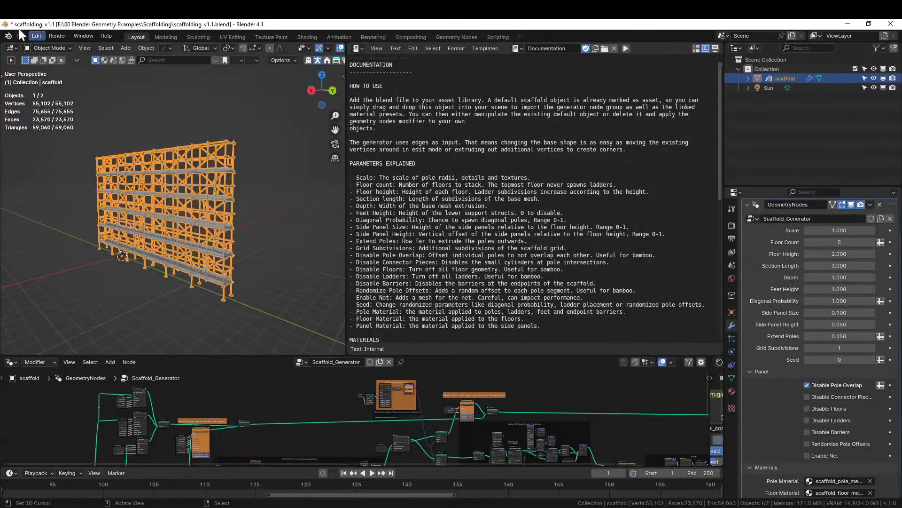
Close the scaffolding_v1.1 file without saving its changes
{"action": "left_click", "coordinate": [21, 36]}
{"action": "key", "text": "ctrl+q"}
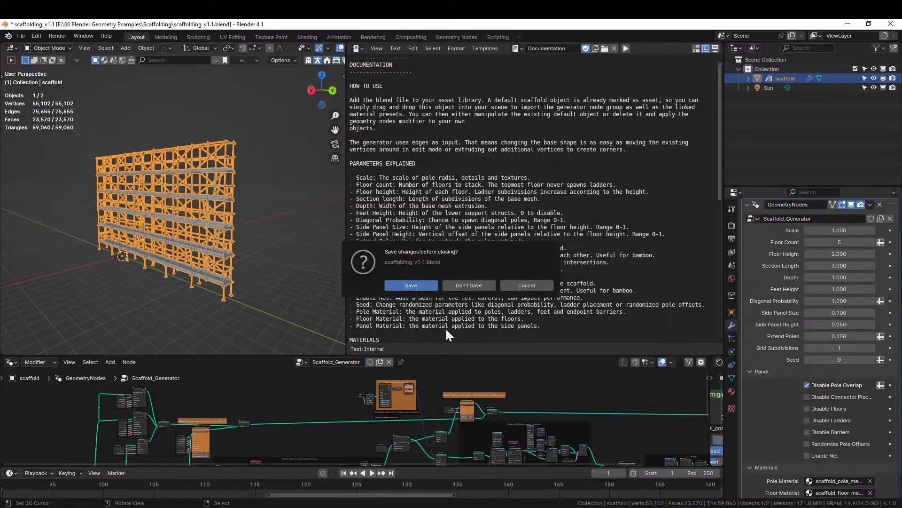
{"action": "left_click", "coordinate": [486, 282]}
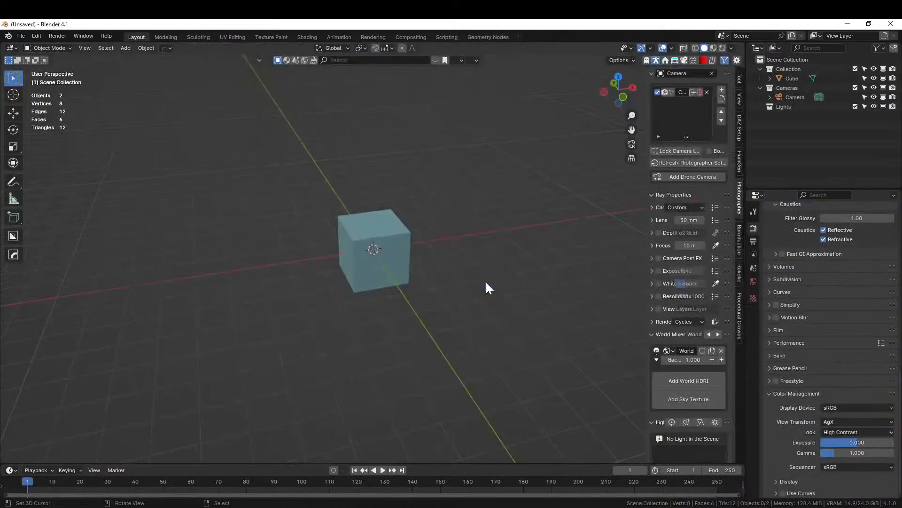
Delete the default cube from the new unsaved scene and return the arena file to its camera view
{"action": "left_click", "coordinate": [366, 228]}
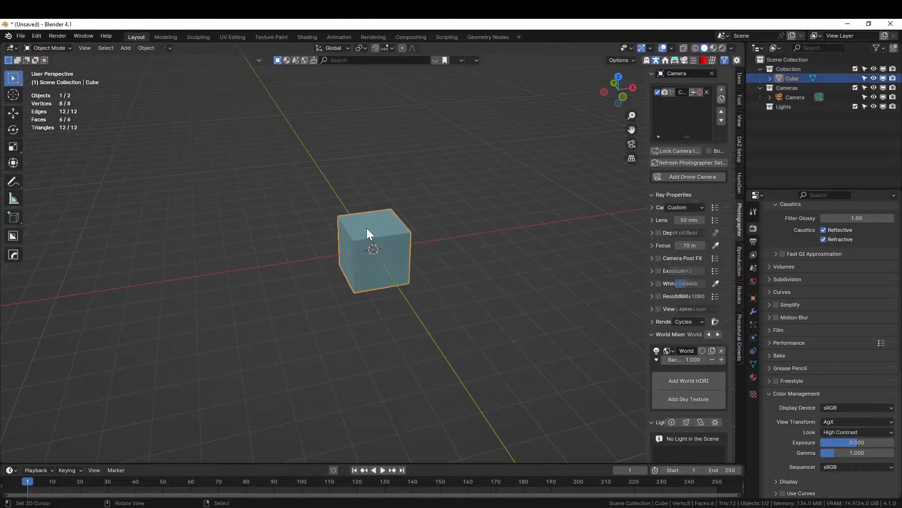
{"action": "key", "text": "Delete"}
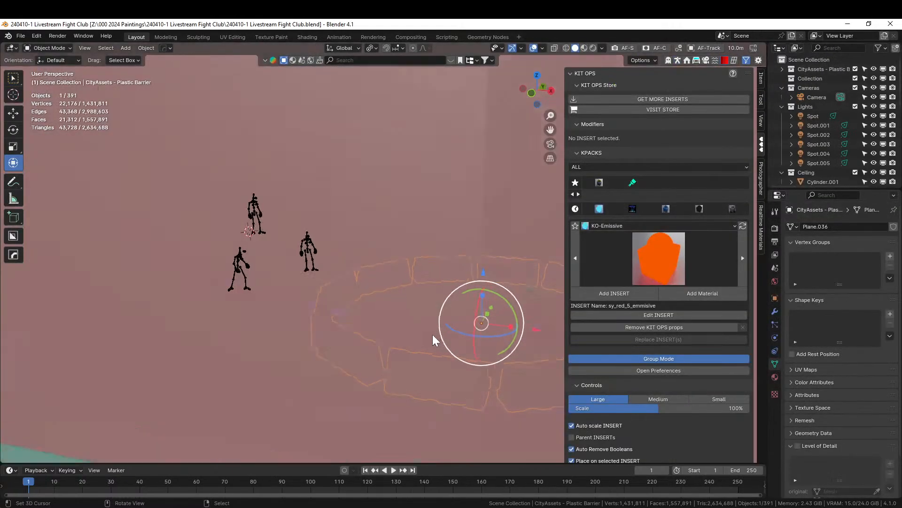
{"action": "key", "text": "KP_0"}
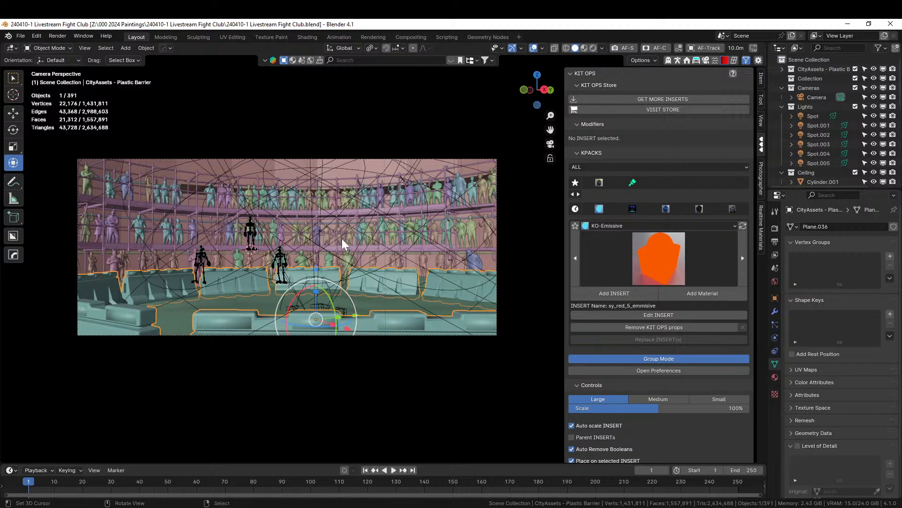
In the empty scene, browse the HumGen male starting humans and generate a new human from the Owen preset
{"action": "key", "text": "alt+Tab"}
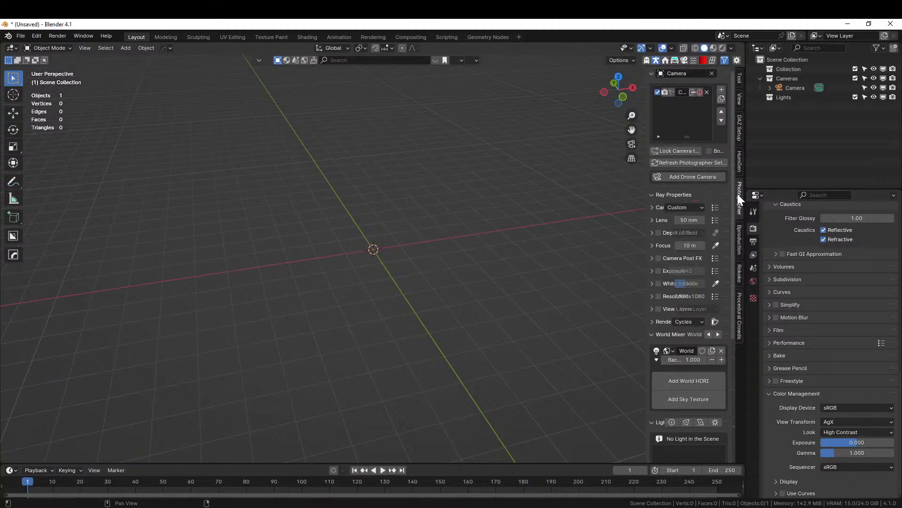
{"action": "left_click", "coordinate": [740, 164]}
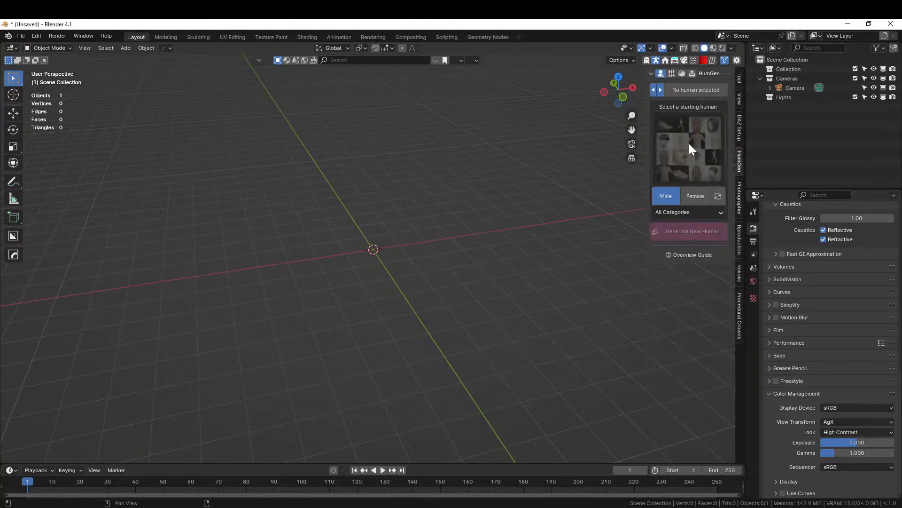
{"action": "left_click", "coordinate": [689, 149]}
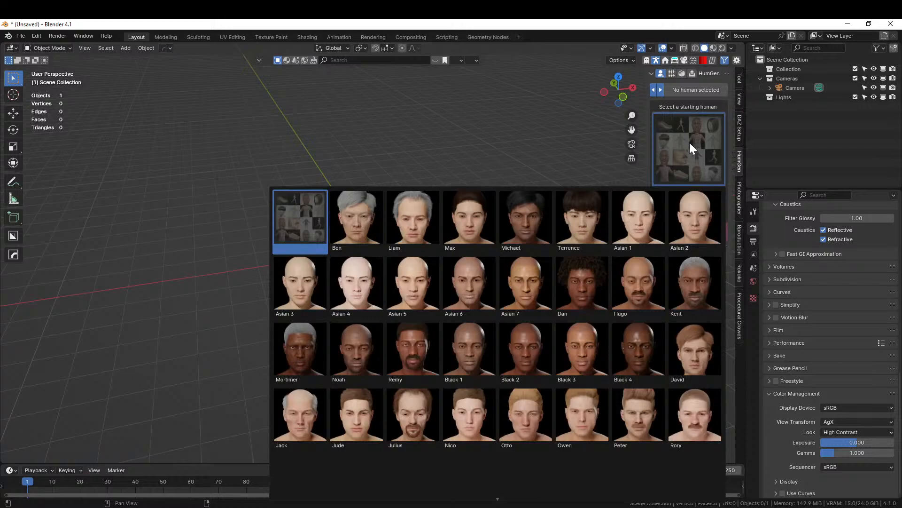
{"action": "scroll", "coordinate": [498, 320], "scroll_direction": "down", "scroll_amount": 1}
{"action": "scroll", "coordinate": [498, 328], "scroll_direction": "down", "scroll_amount": 1}
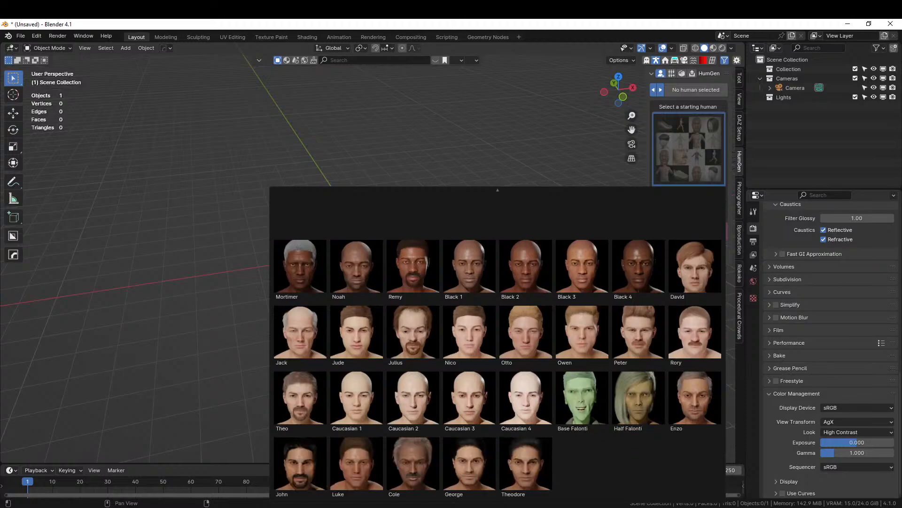
{"action": "scroll", "coordinate": [610, 201], "scroll_direction": "up", "scroll_amount": 1}
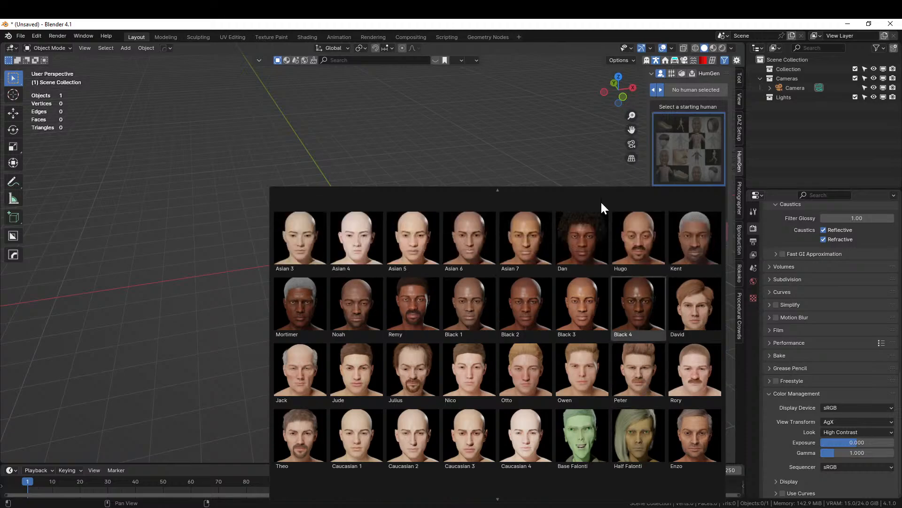
{"action": "scroll", "coordinate": [560, 459], "scroll_direction": "down", "scroll_amount": 1}
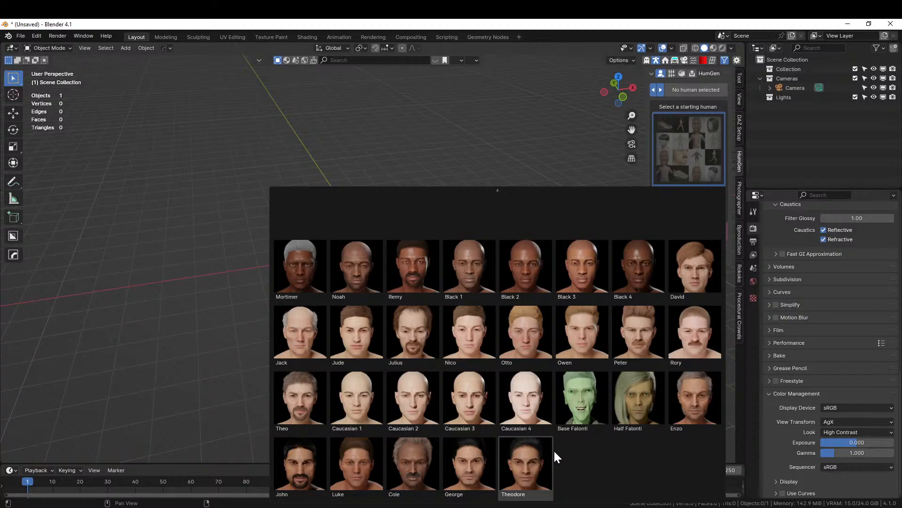
{"action": "left_click", "coordinate": [581, 330]}
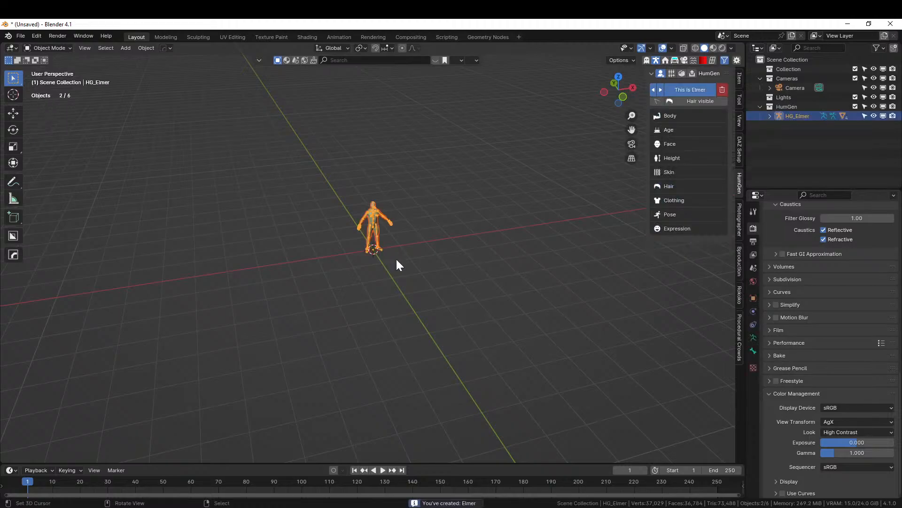
Frame the generated human and set its body to Muscular 1.00, Overweight 0.59 and Skinny -0.28
{"action": "key", "text": "KP_Decimal"}
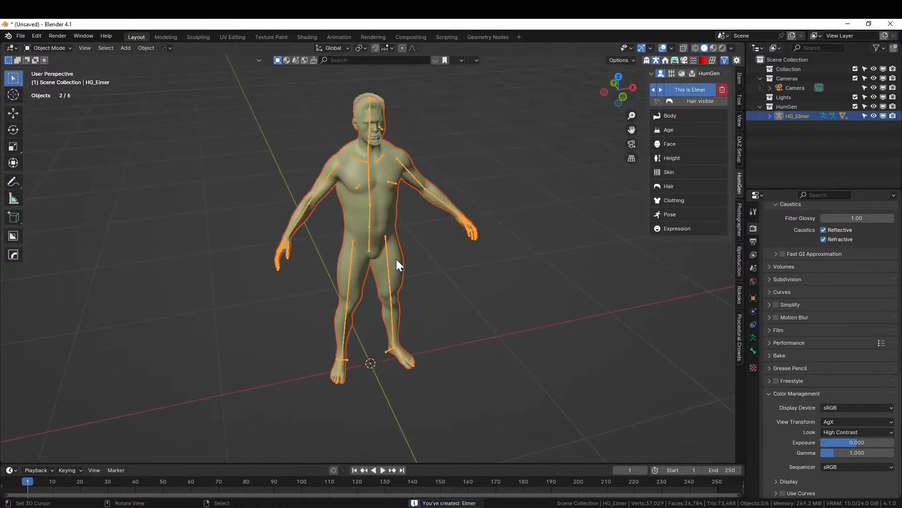
{"action": "middle_click_drag", "start_coordinate": [453, 253], "coordinate": [526, 211]}
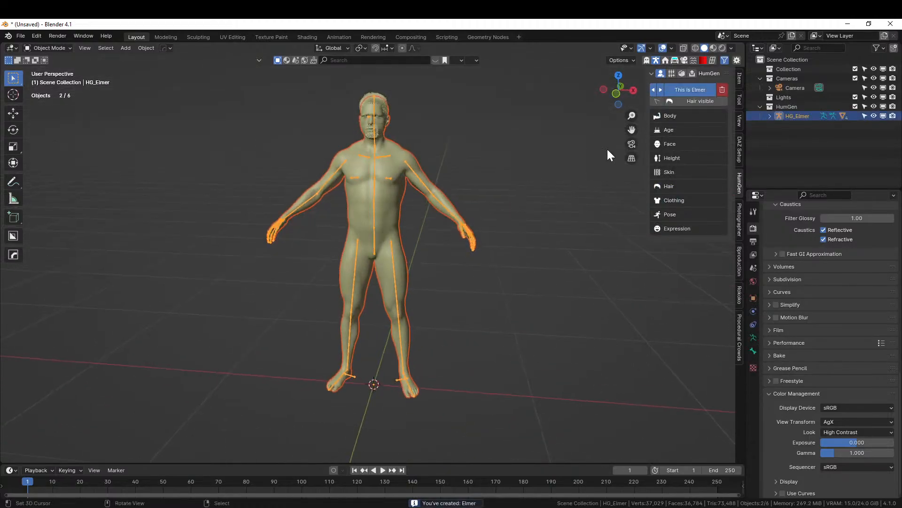
{"action": "left_click", "coordinate": [661, 114]}
{"action": "left_click_drag", "start_coordinate": [704, 154], "coordinate": [674, 183]}
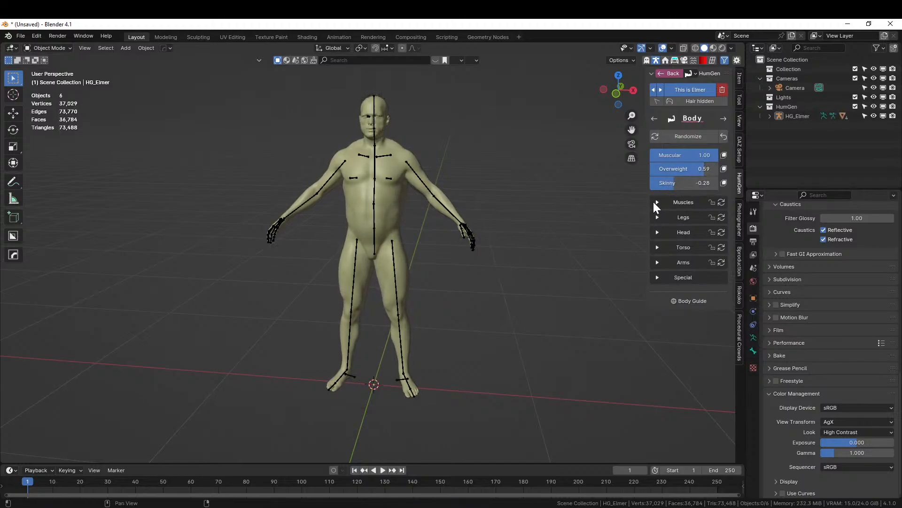
Set every slider in the Muscles group to 1.00, and the shin and thigh thickness in Legs to 1.00
{"action": "left_click", "coordinate": [656, 203]}
{"action": "left_click_drag", "start_coordinate": [683, 216], "coordinate": [716, 351]}
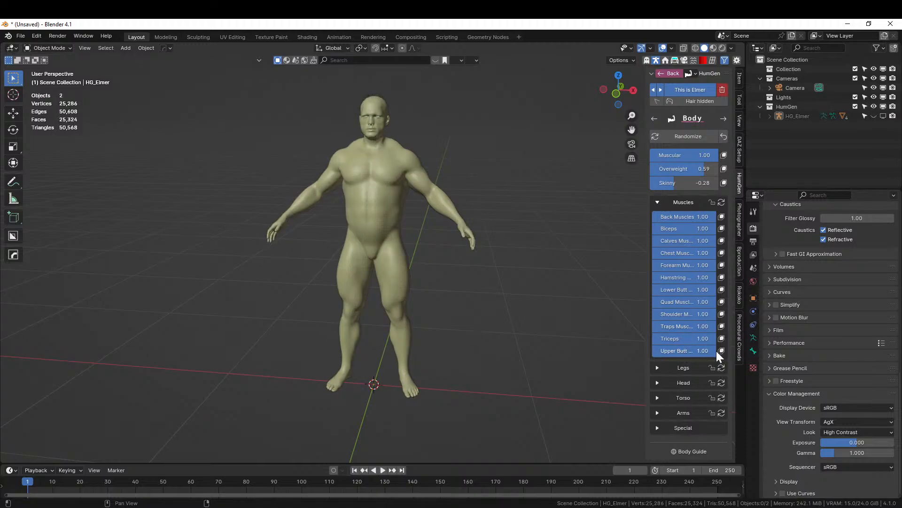
{"action": "middle_click_drag", "start_coordinate": [546, 330], "coordinate": [301, 316]}
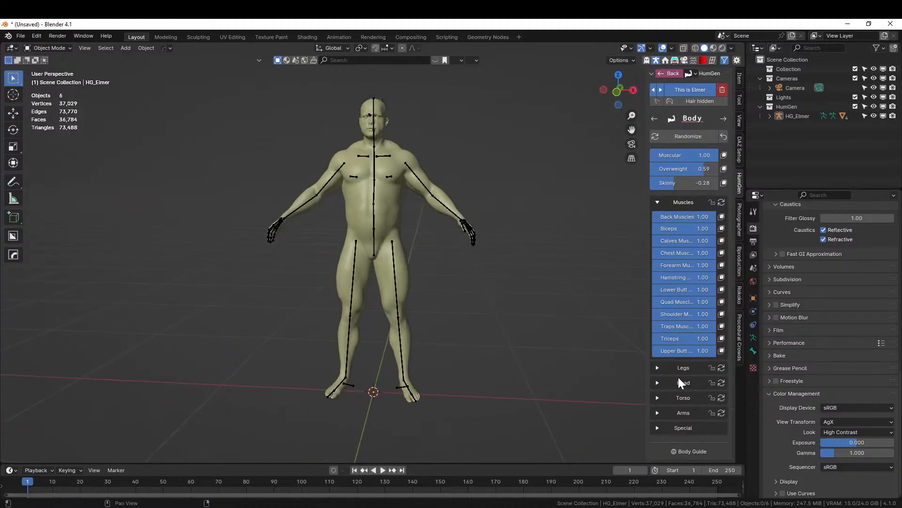
{"action": "left_click", "coordinate": [657, 369]}
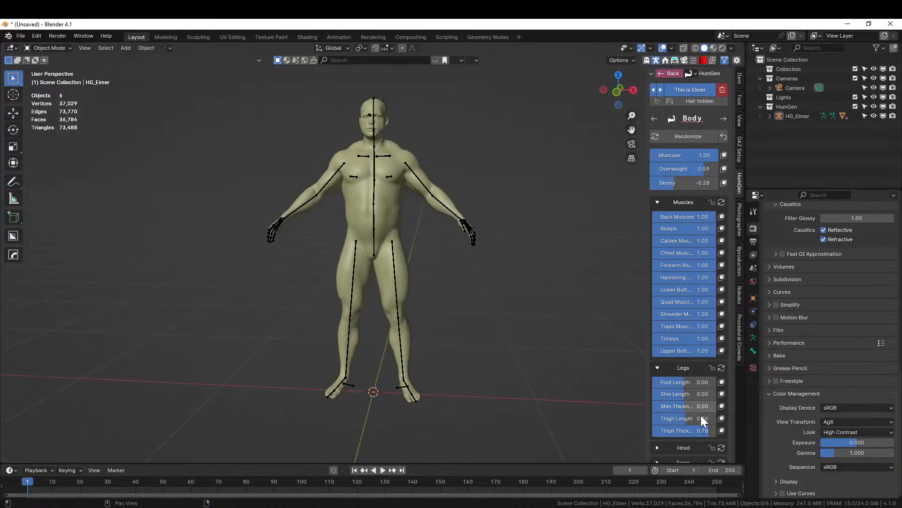
{"action": "left_click_drag", "start_coordinate": [705, 430], "coordinate": [724, 405]}
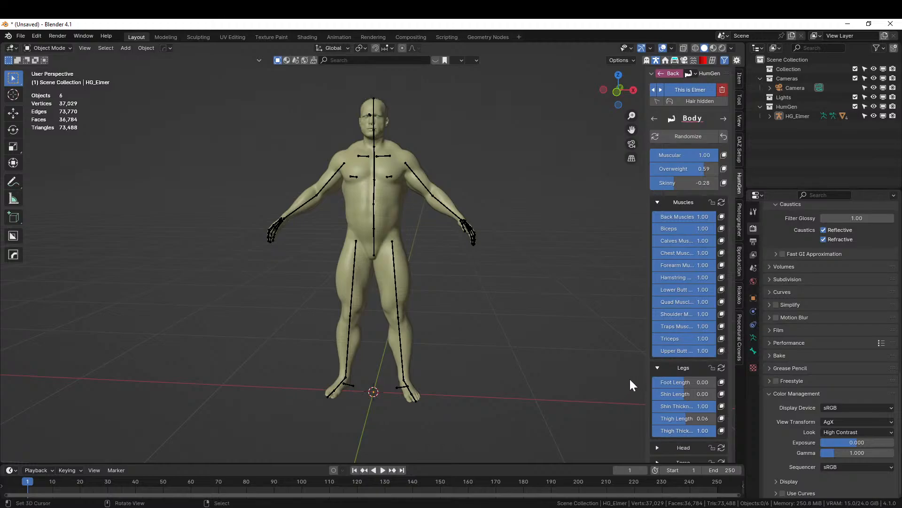
In the Head body group, set Neck Length to -0.72 and neck thickness to 1.00
{"action": "scroll", "coordinate": [667, 399], "scroll_direction": "down", "scroll_amount": 3}
{"action": "left_click", "coordinate": [657, 391]}
{"action": "left_click_drag", "start_coordinate": [675, 405], "coordinate": [661, 405]}
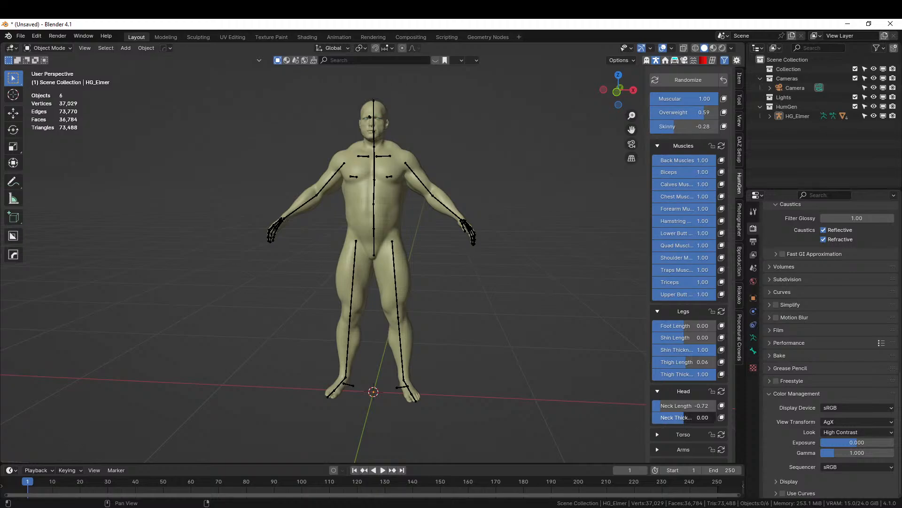
{"action": "left_click_drag", "start_coordinate": [683, 417], "coordinate": [710, 420]}
{"action": "middle_click_drag", "start_coordinate": [583, 376], "coordinate": [616, 388]}
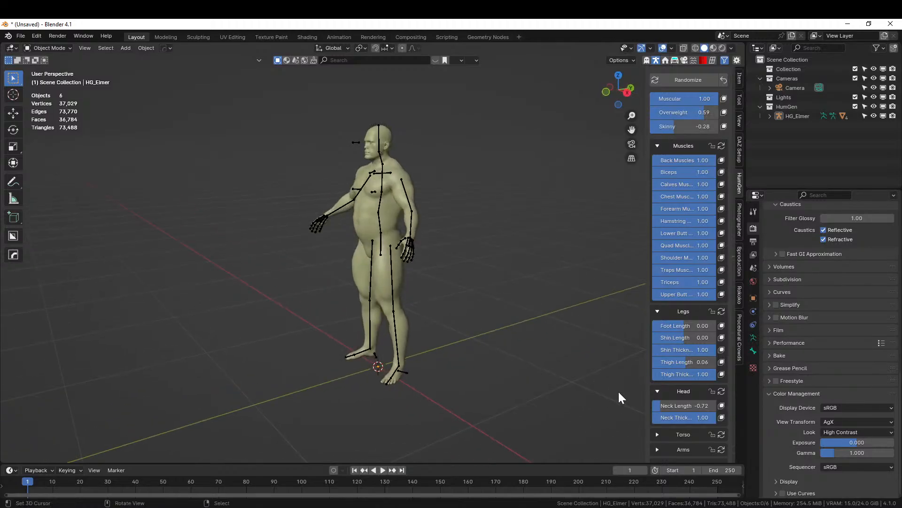
In the Torso group, set shoulder width to 1.00, Hips Size to -0.04 and Chest Width to 0.45
{"action": "scroll", "coordinate": [684, 427], "scroll_direction": "down", "scroll_amount": 2}
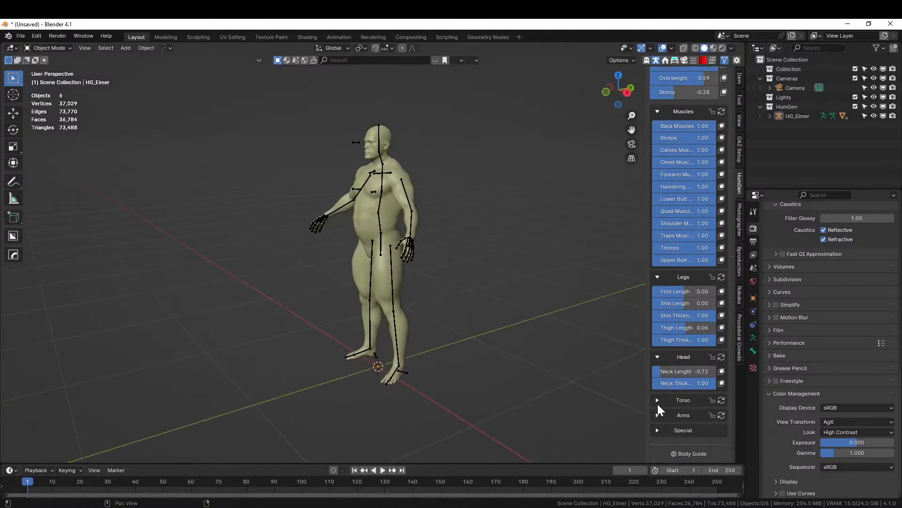
{"action": "left_click", "coordinate": [658, 403]}
{"action": "scroll", "coordinate": [696, 417], "scroll_direction": "down", "scroll_amount": 4}
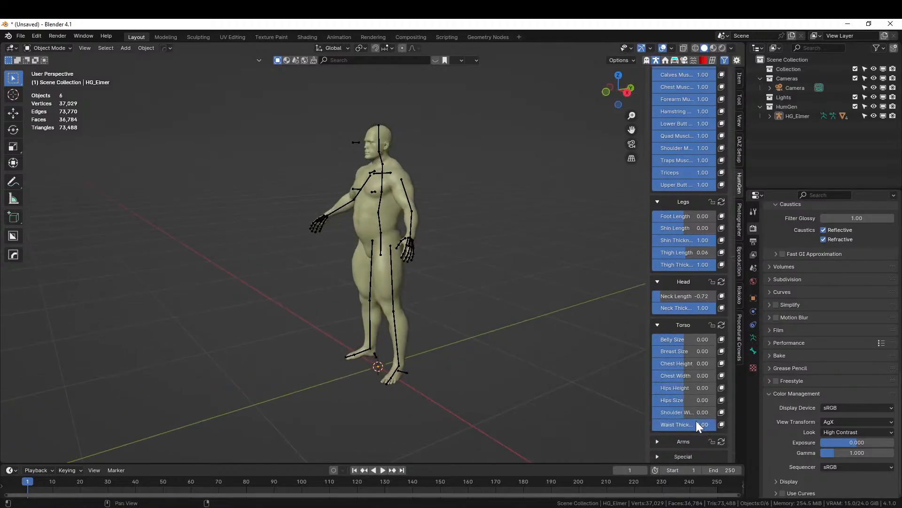
{"action": "left_click_drag", "start_coordinate": [684, 411], "coordinate": [715, 412]}
{"action": "middle_click_drag", "start_coordinate": [563, 343], "coordinate": [587, 343]}
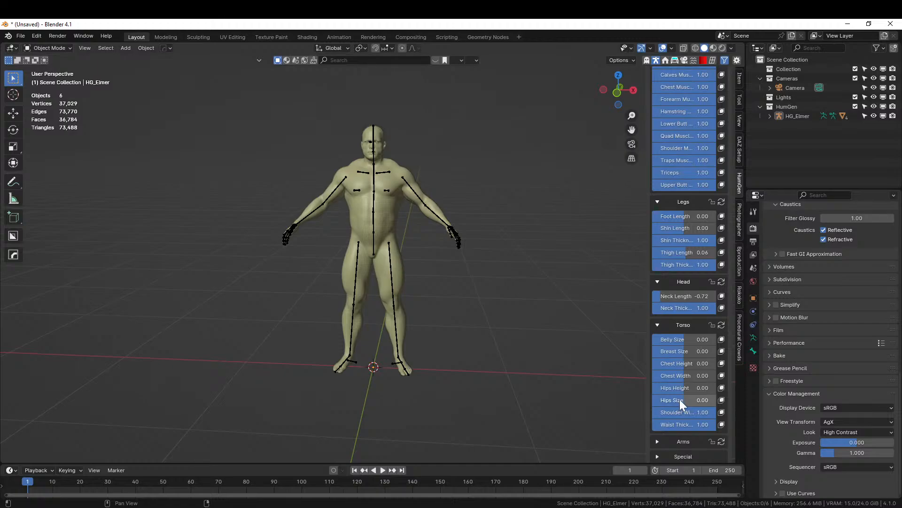
{"action": "left_click_drag", "start_coordinate": [680, 400], "coordinate": [703, 375]}
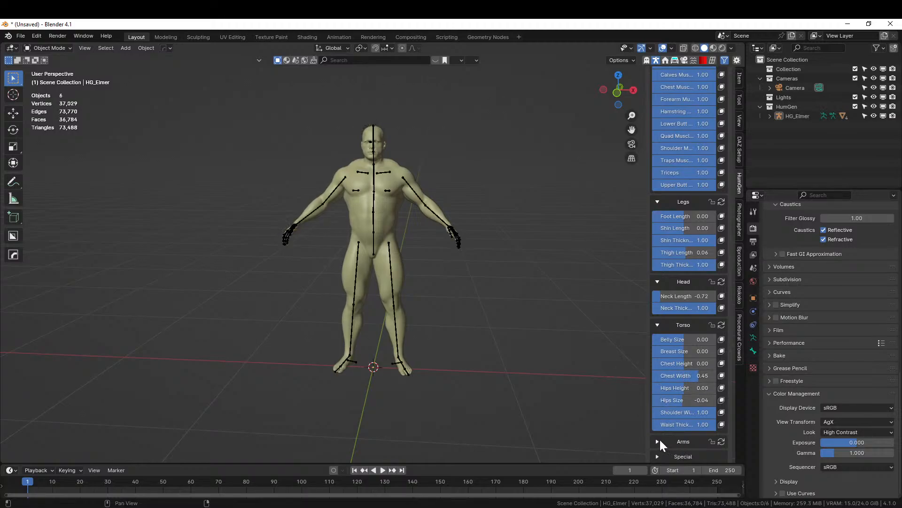
In the Arms group, set forearm thickness and upper arm thickness to 1.00
{"action": "left_click", "coordinate": [681, 441]}
{"action": "scroll", "coordinate": [680, 437], "scroll_direction": "down", "scroll_amount": 3}
{"action": "scroll", "coordinate": [680, 401], "scroll_direction": "down", "scroll_amount": 3}
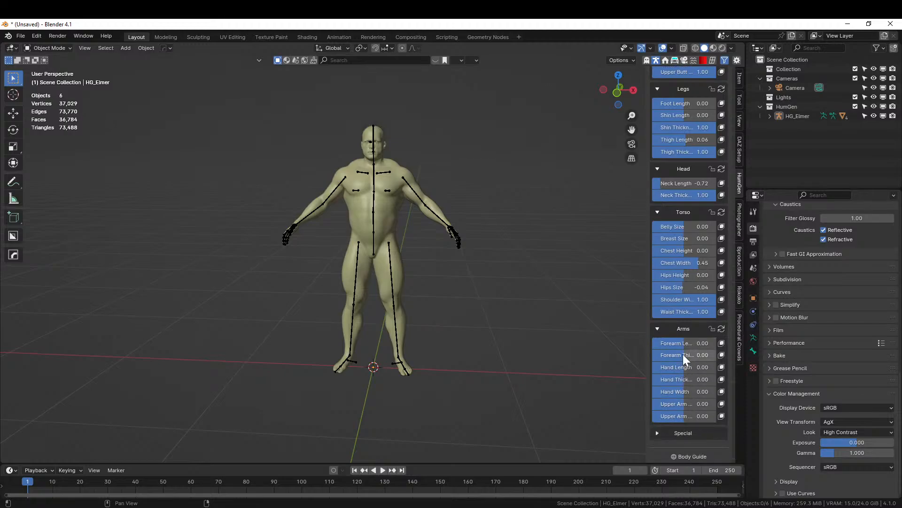
{"action": "left_click_drag", "start_coordinate": [683, 355], "coordinate": [714, 355]}
{"action": "left_click_drag", "start_coordinate": [685, 417], "coordinate": [715, 416]}
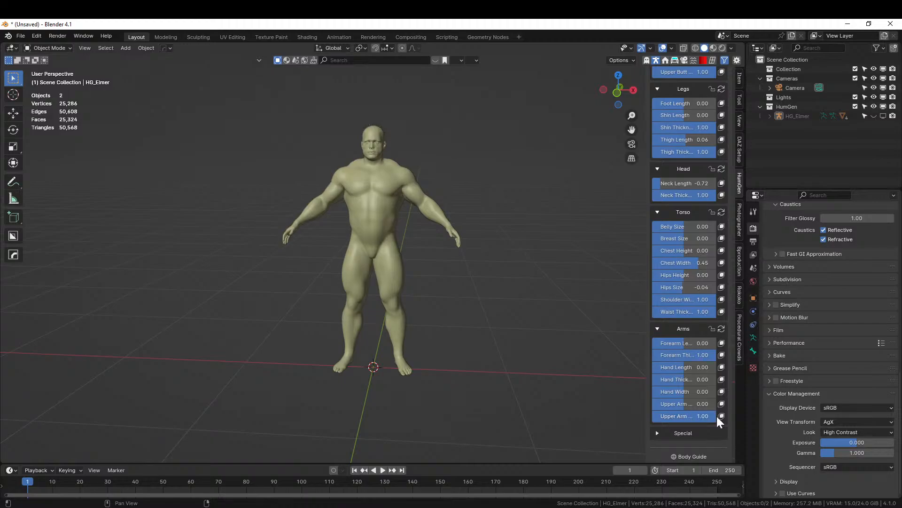
{"action": "middle_click_drag", "start_coordinate": [517, 327], "coordinate": [285, 328]}
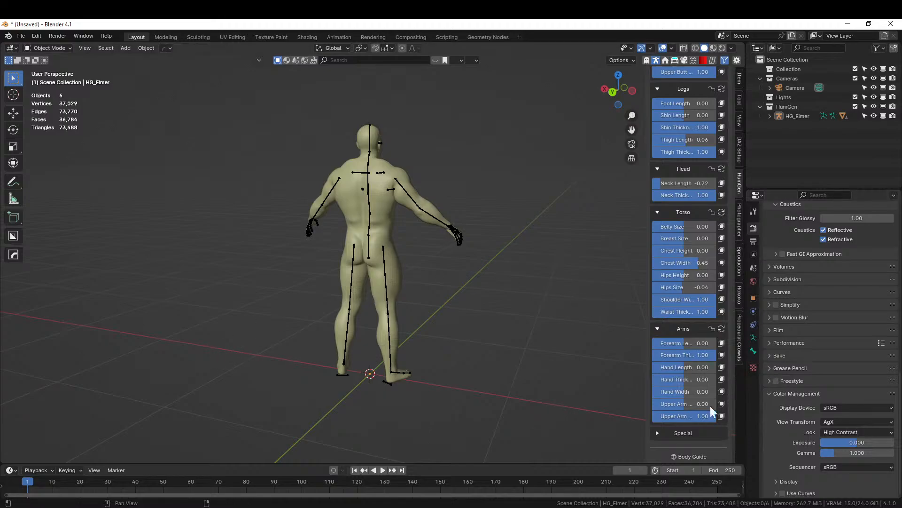
Examine the human's upper body up close from the front and open its Age settings
{"action": "scroll", "coordinate": [705, 385], "scroll_direction": "up", "scroll_amount": 2}
{"action": "middle_click_drag", "start_coordinate": [647, 312], "coordinate": [438, 432]}
{"action": "scroll", "coordinate": [415, 306], "scroll_direction": "up", "scroll_amount": 4}
{"action": "scroll", "coordinate": [445, 413], "scroll_direction": "up", "scroll_amount": 2}
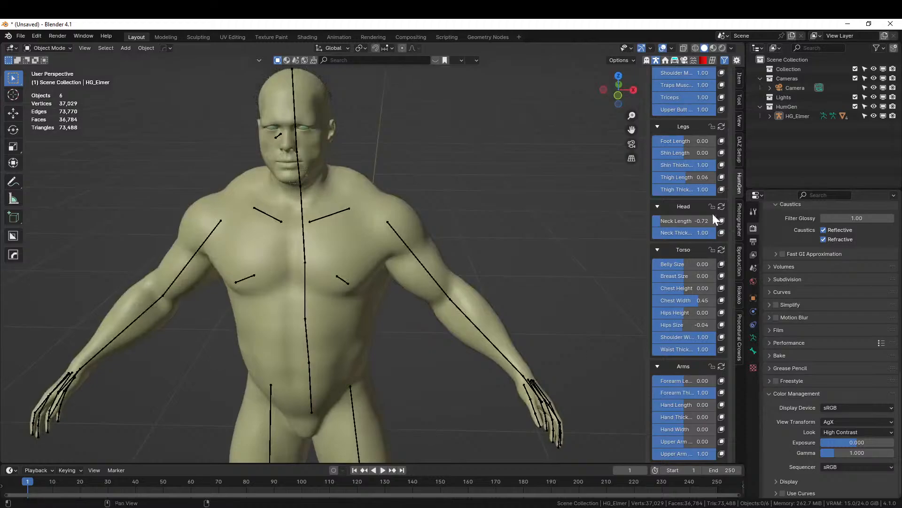
{"action": "scroll", "coordinate": [706, 174], "scroll_direction": "up", "scroll_amount": 12}
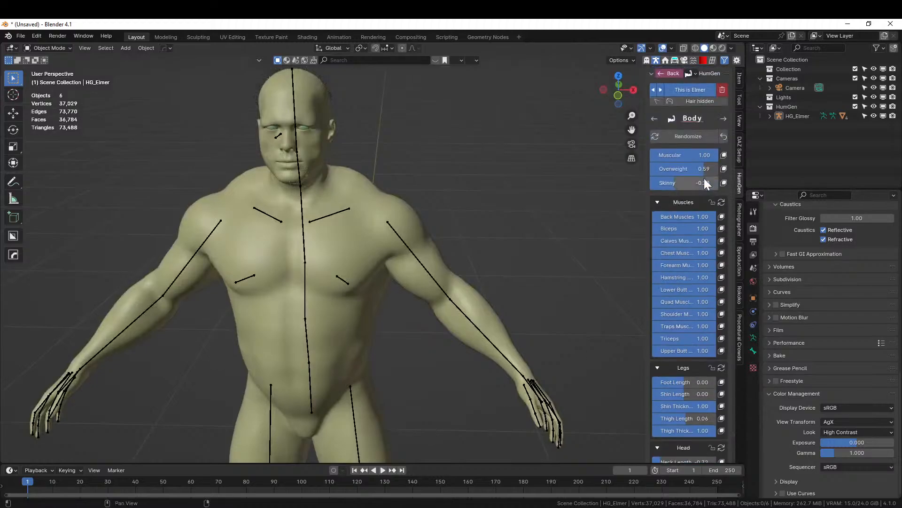
{"action": "left_click", "coordinate": [722, 118]}
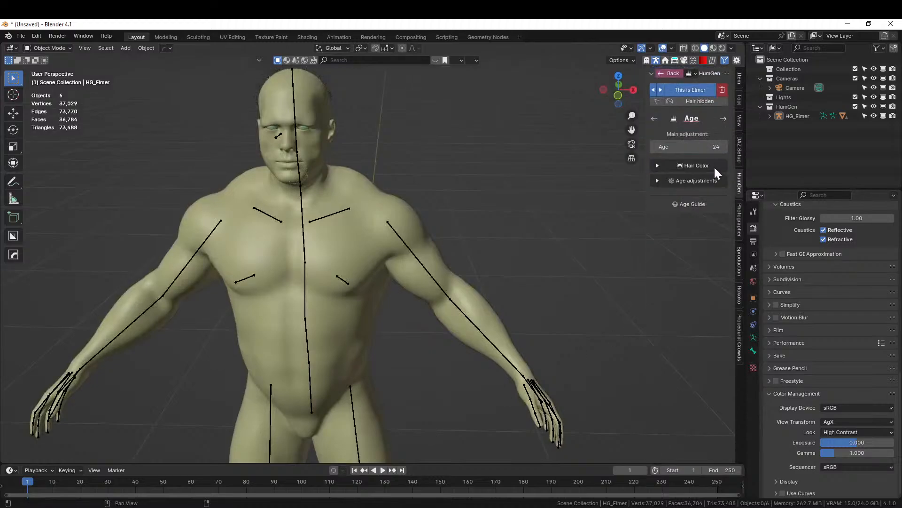
Randomize all of the human's facial features in the Face settings
{"action": "left_click", "coordinate": [724, 118]}
{"action": "left_click", "coordinate": [686, 136]}
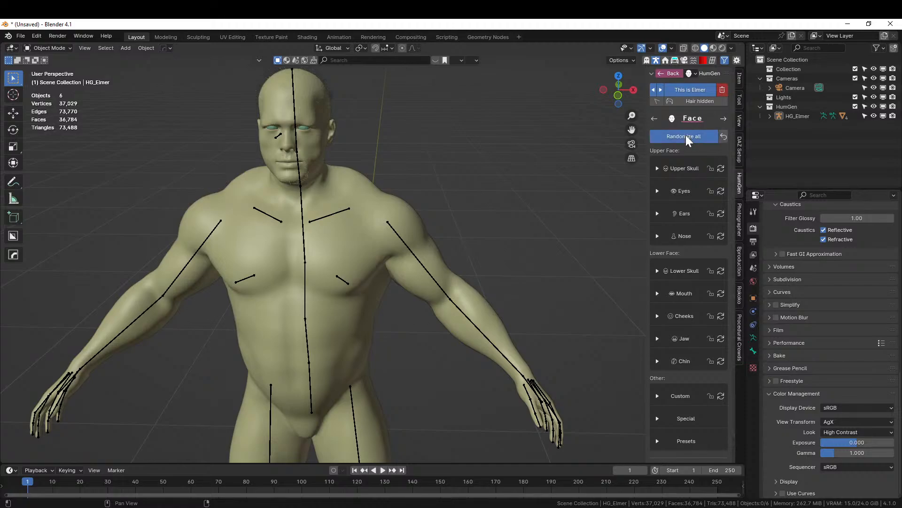
{"action": "middle_click_drag", "start_coordinate": [503, 128], "coordinate": [523, 122]}
{"action": "left_click", "coordinate": [700, 137]}
{"action": "middle_click_drag", "start_coordinate": [451, 137], "coordinate": [467, 128]}
{"action": "scroll", "coordinate": [467, 129], "scroll_direction": "up", "scroll_amount": 3}
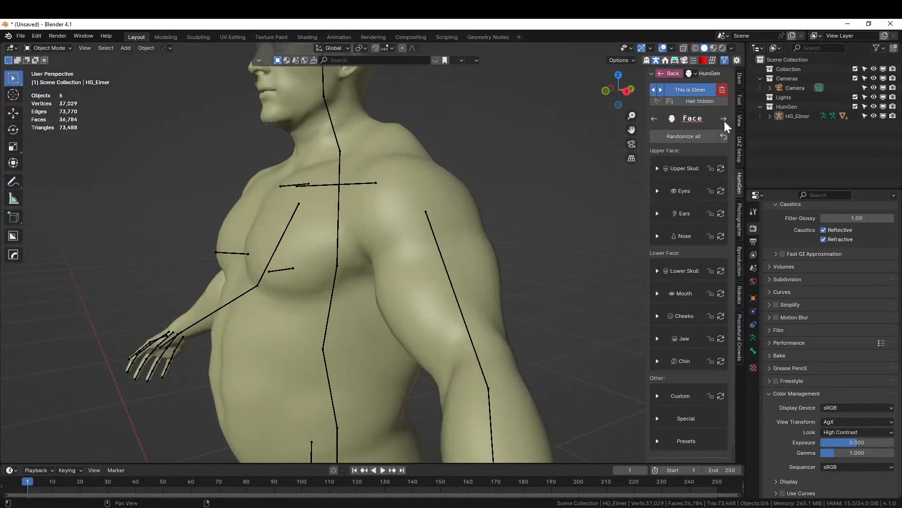
Set the human's height to 192 cm
{"action": "left_click", "coordinate": [723, 120]}
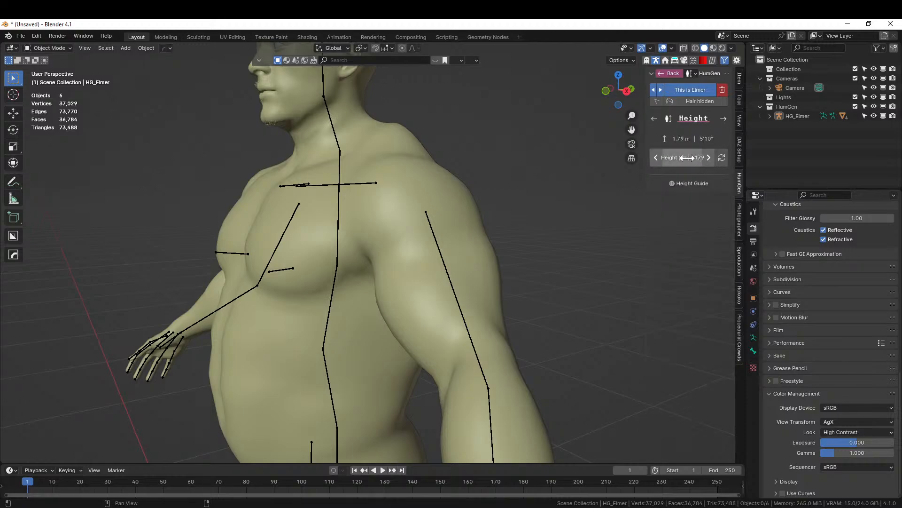
{"action": "mouse_move", "coordinate": [683, 158]}
{"action": "left_mouse_down"}
{"action": "mouse_move", "coordinate": [700, 156]}
{"action": "mouse_move", "coordinate": [676, 159]}
{"action": "left_mouse_up"}
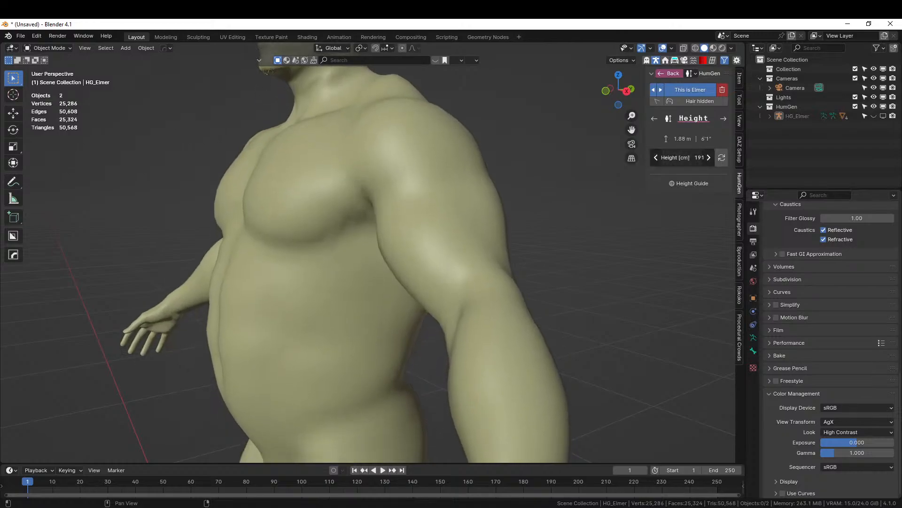
{"action": "left_click_drag", "start_coordinate": [687, 154], "coordinate": [698, 154]}
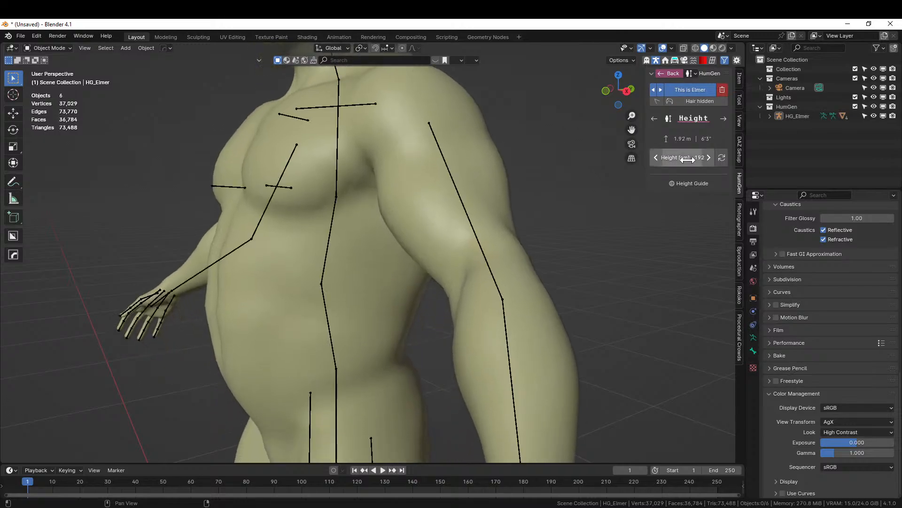
{"action": "scroll", "coordinate": [438, 173], "scroll_direction": "down", "scroll_amount": 3}
{"action": "middle_click_drag", "start_coordinate": [437, 174], "coordinate": [474, 195]}
{"action": "scroll", "coordinate": [452, 203], "scroll_direction": "down", "scroll_amount": 4}
{"action": "middle_click_drag", "start_coordinate": [408, 211], "coordinate": [430, 214]}
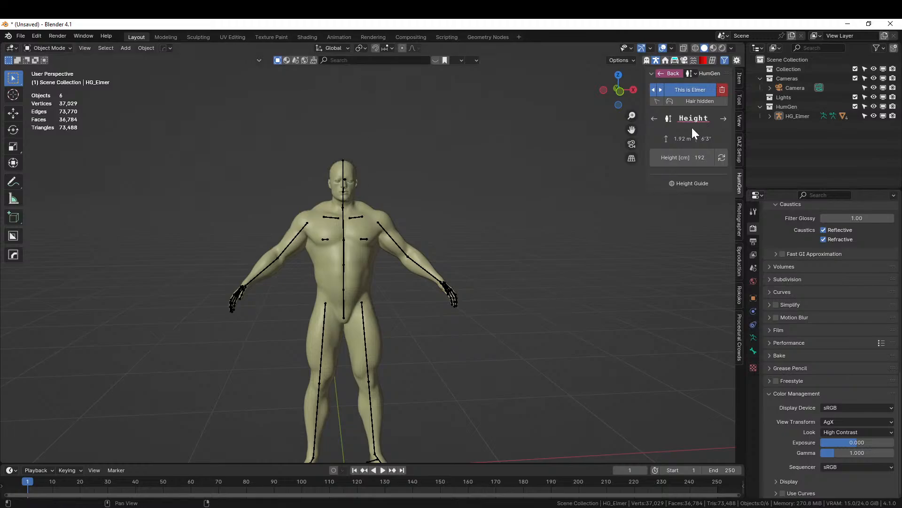
Apply skin texture set 07 to the human, with subsurface scattering on and underwear off
{"action": "left_click", "coordinate": [723, 118]}
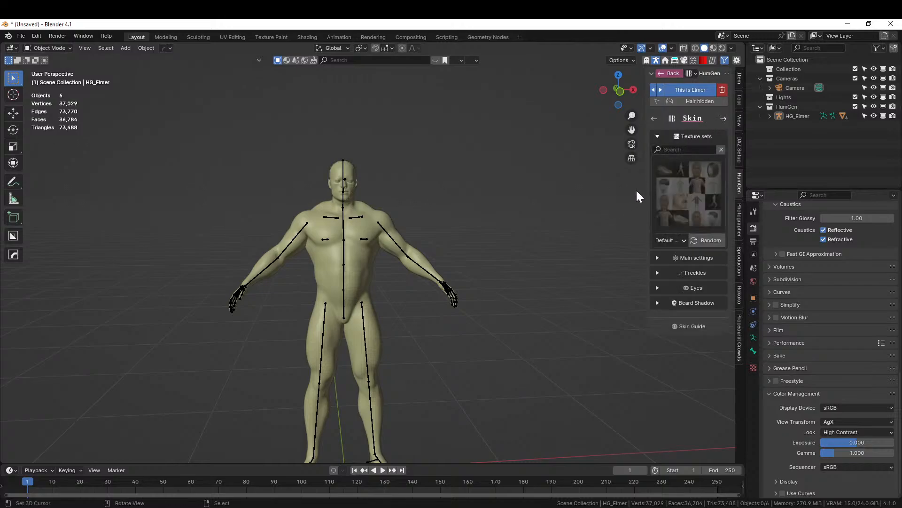
{"action": "left_click", "coordinate": [694, 177]}
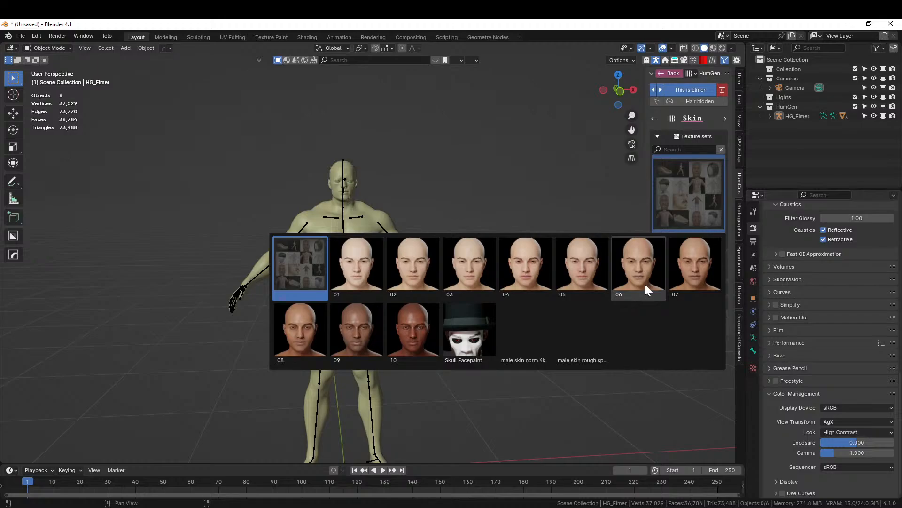
{"action": "left_click", "coordinate": [698, 271]}
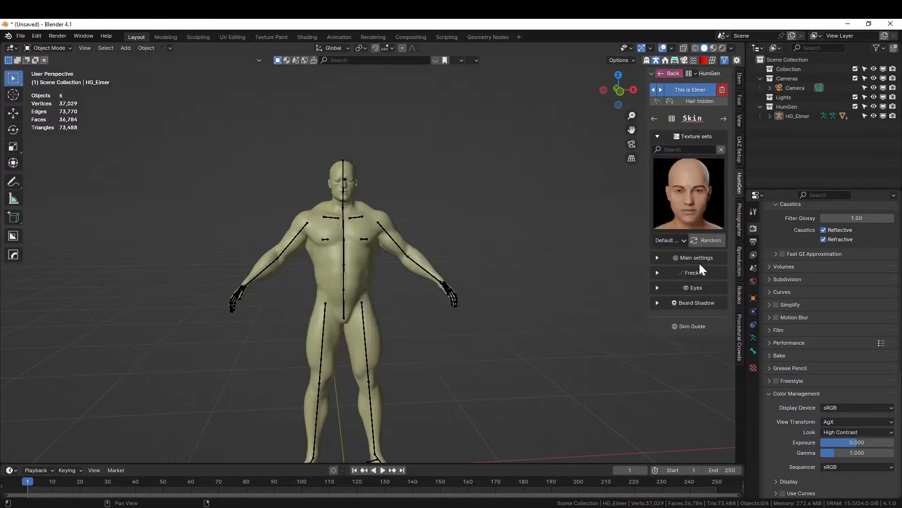
{"action": "left_click", "coordinate": [657, 258]}
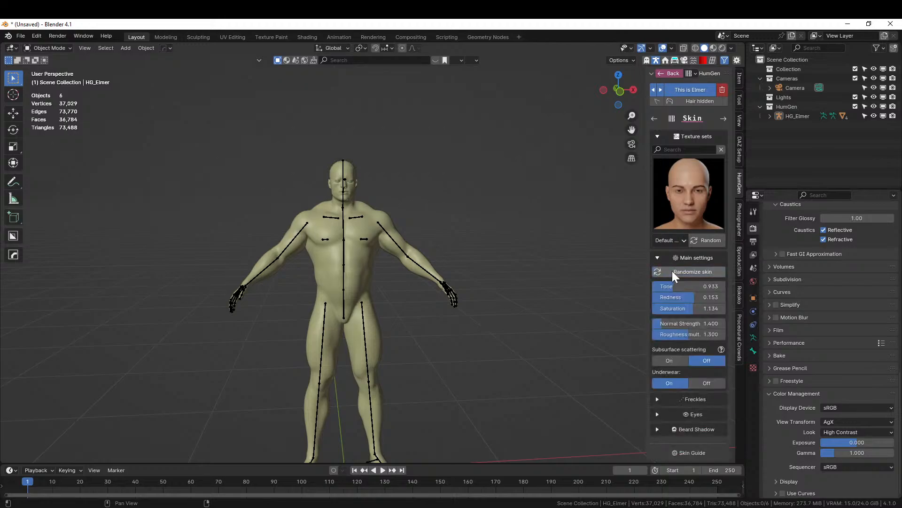
{"action": "left_click", "coordinate": [711, 382]}
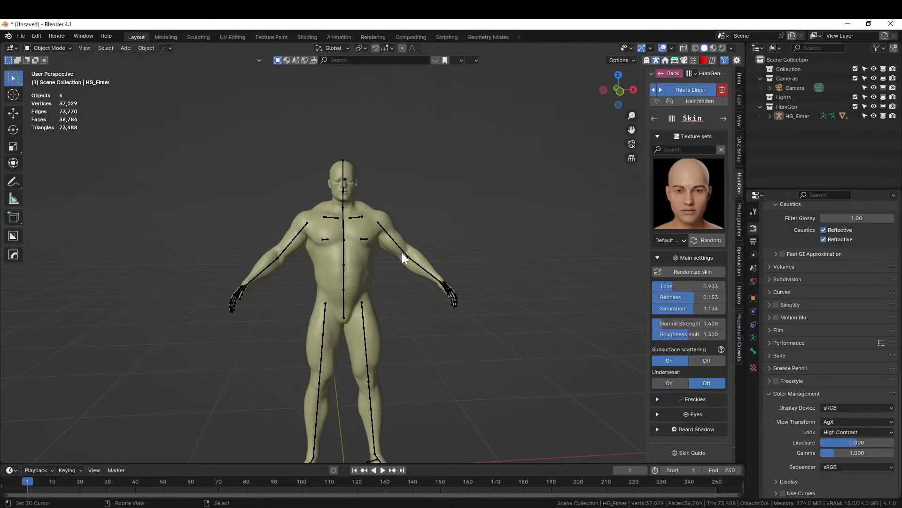
Switch the viewport to rendered shading and make the human's hair visible
{"action": "key", "text": "z"}
{"action": "key", "text": "8"}
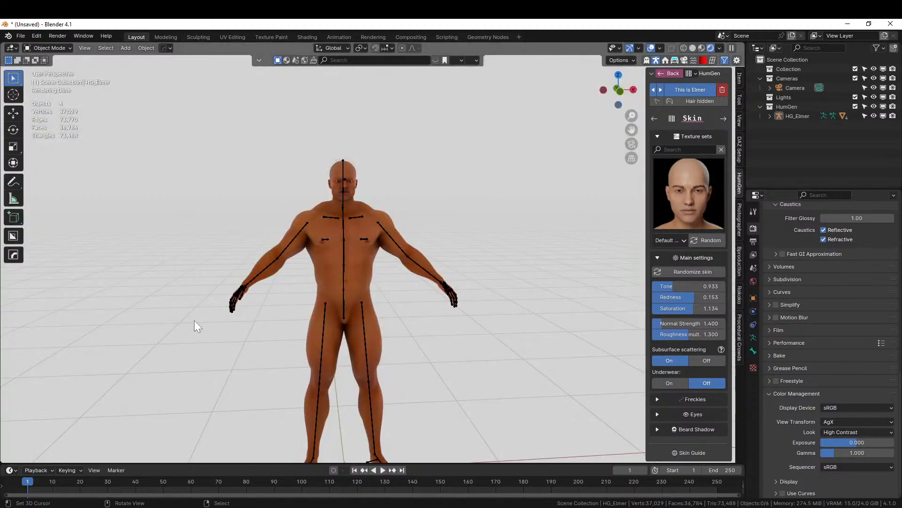
{"action": "middle_click_drag", "start_coordinate": [351, 246], "coordinate": [275, 251]}
{"action": "scroll", "coordinate": [363, 250], "scroll_direction": "up", "scroll_amount": 3}
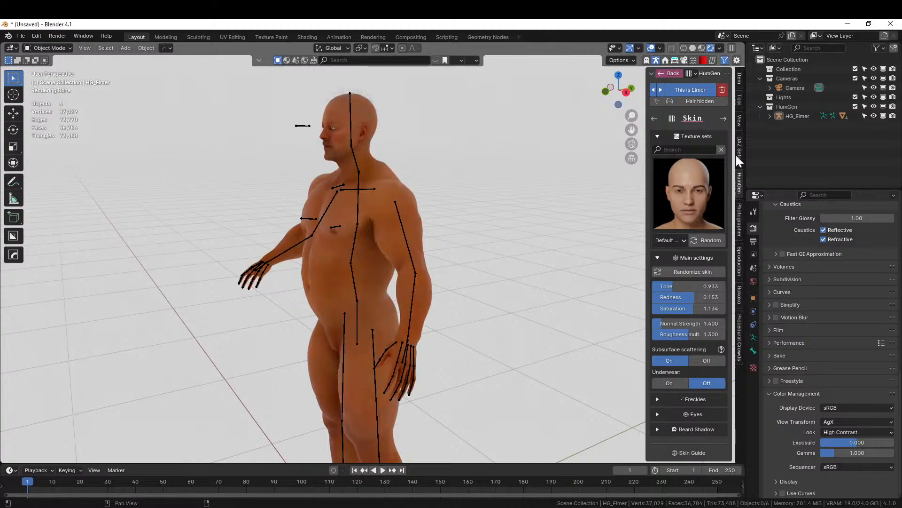
{"action": "left_click", "coordinate": [669, 101]}
{"action": "middle_click_drag", "start_coordinate": [433, 212], "coordinate": [489, 218]}
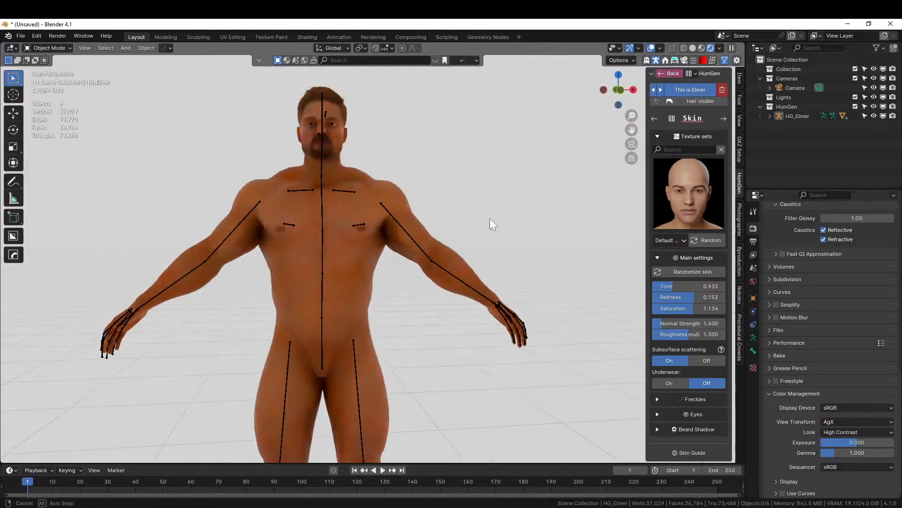
{"action": "scroll", "coordinate": [485, 232], "scroll_direction": "down", "scroll_amount": 3}
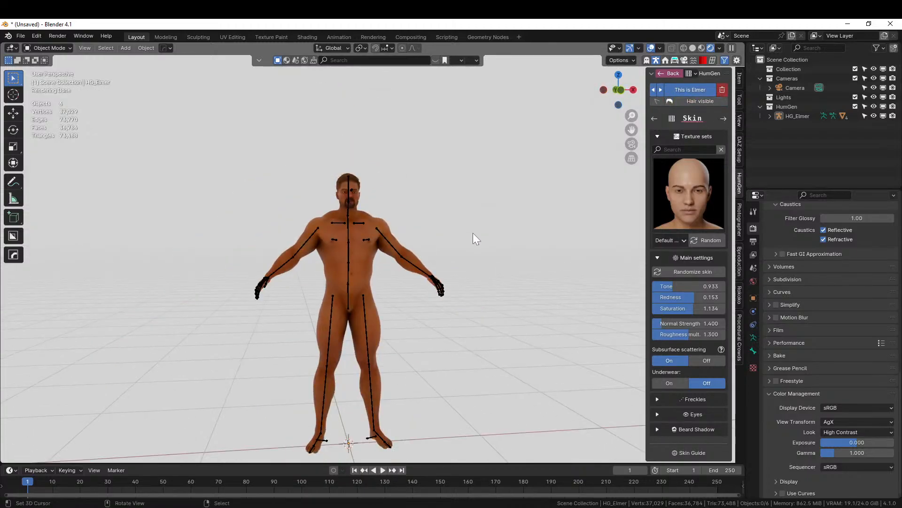
Dress the human in the Beach Day outfit from the clothing library
{"action": "left_click", "coordinate": [723, 118]}
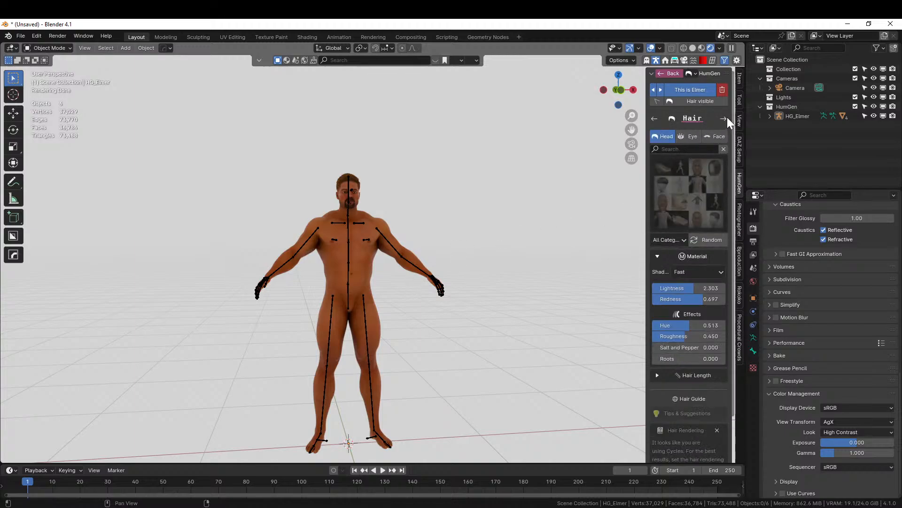
{"action": "left_click", "coordinate": [723, 118]}
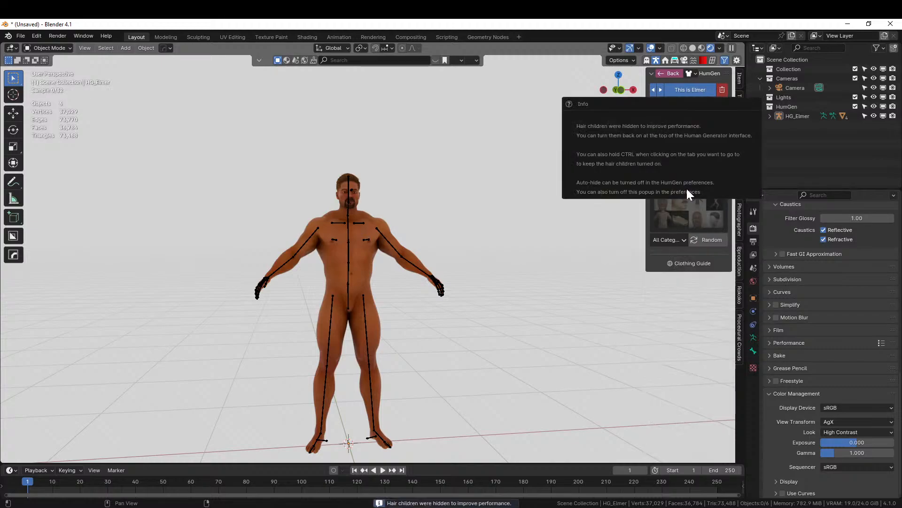
{"action": "left_click", "coordinate": [684, 186]}
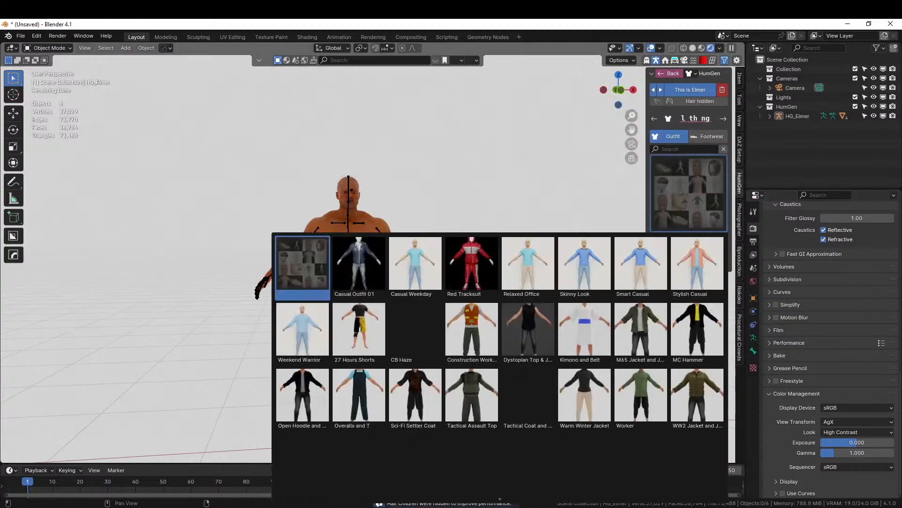
{"action": "scroll", "coordinate": [500, 367], "scroll_direction": "down", "scroll_amount": 3}
{"action": "scroll", "coordinate": [500, 355], "scroll_direction": "down", "scroll_amount": 8}
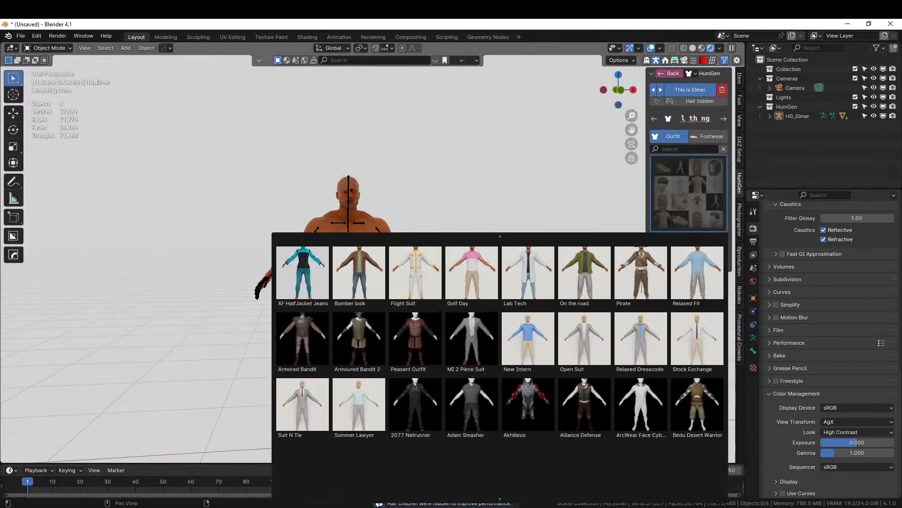
{"action": "scroll", "coordinate": [500, 354], "scroll_direction": "down", "scroll_amount": 8}
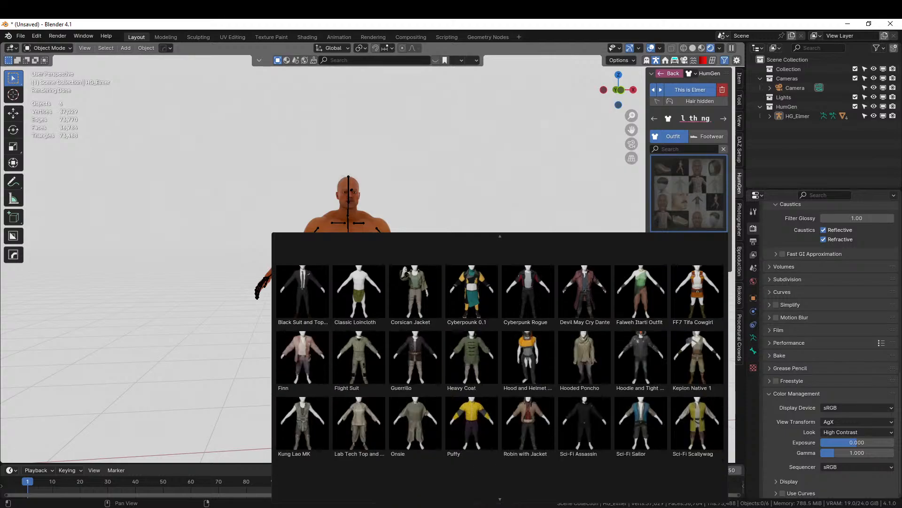
{"action": "scroll", "coordinate": [500, 355], "scroll_direction": "down", "scroll_amount": 2}
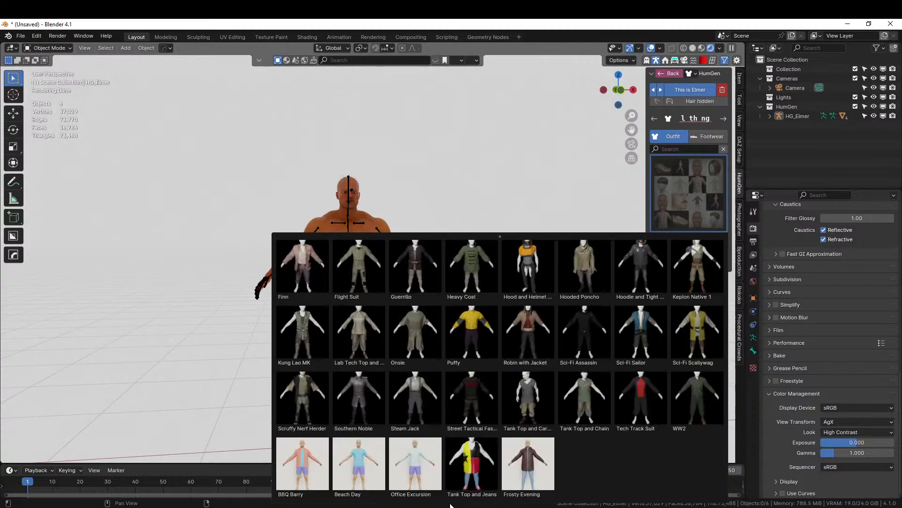
{"action": "left_click", "coordinate": [357, 472]}
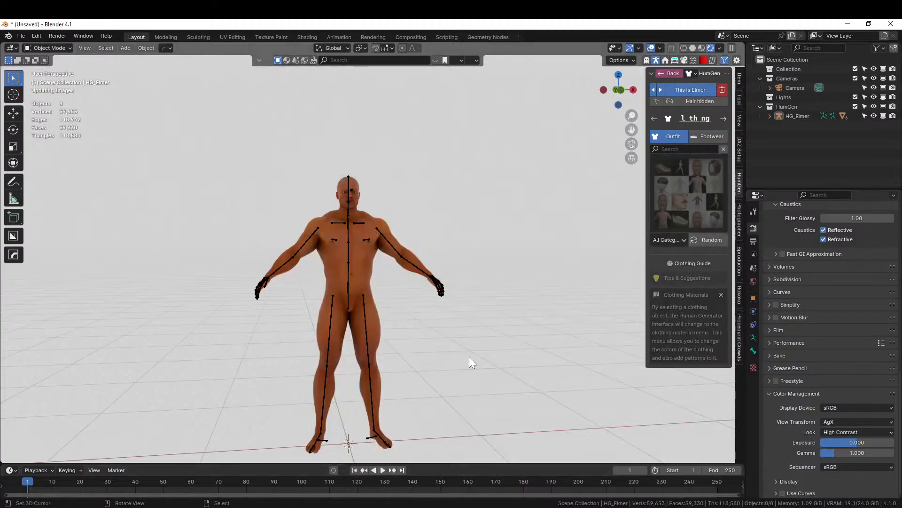
Delete the T-shirt from the human's outfit, keeping only the shorts
{"action": "scroll", "coordinate": [470, 364], "scroll_direction": "up", "scroll_amount": 4}
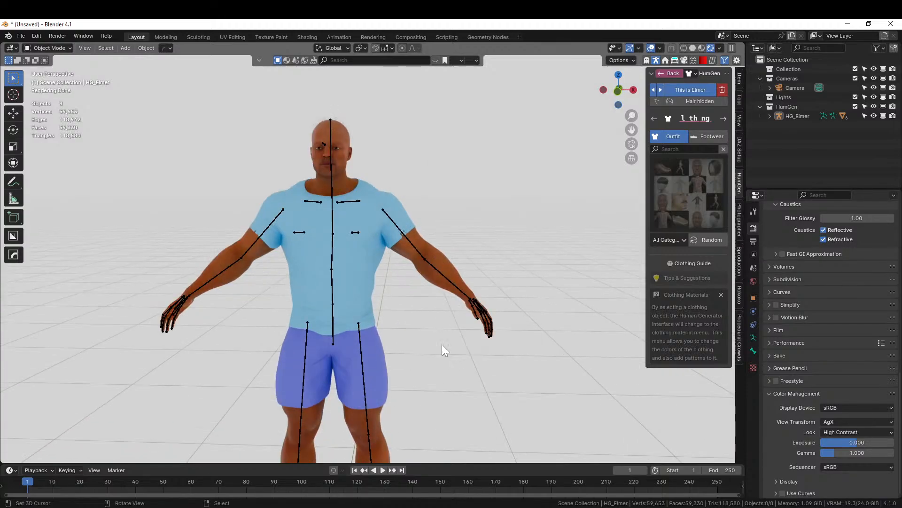
{"action": "left_click", "coordinate": [374, 192]}
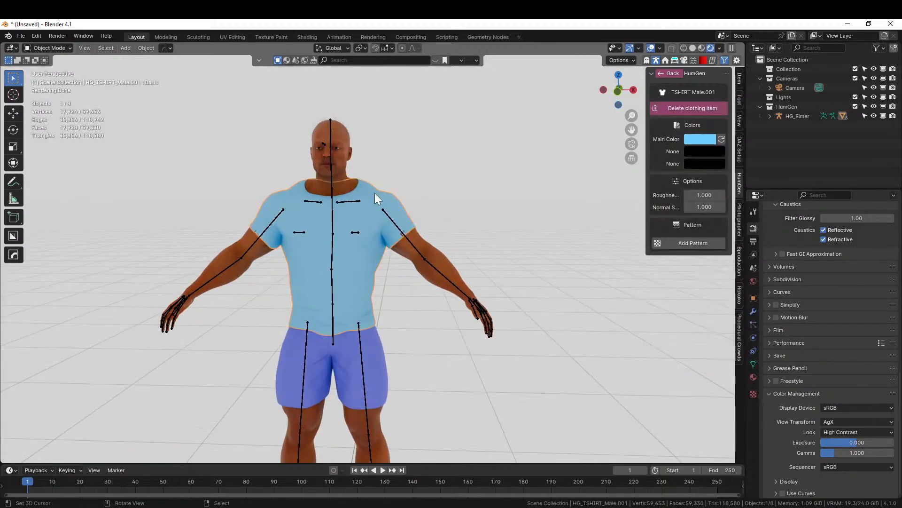
{"action": "left_click", "coordinate": [689, 106]}
{"action": "middle_click_drag", "start_coordinate": [444, 300], "coordinate": [526, 341]}
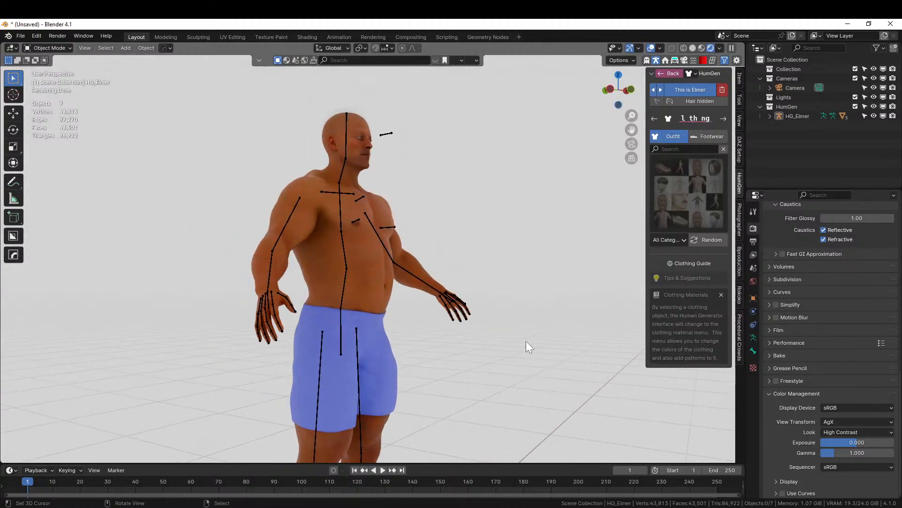
Set the shorts' main color to a dark muted green with hue 0.283, saturation 0.307 and value 0.139
{"action": "middle_click_drag", "start_coordinate": [369, 452], "coordinate": [379, 386]}
{"action": "left_click", "coordinate": [381, 326]}
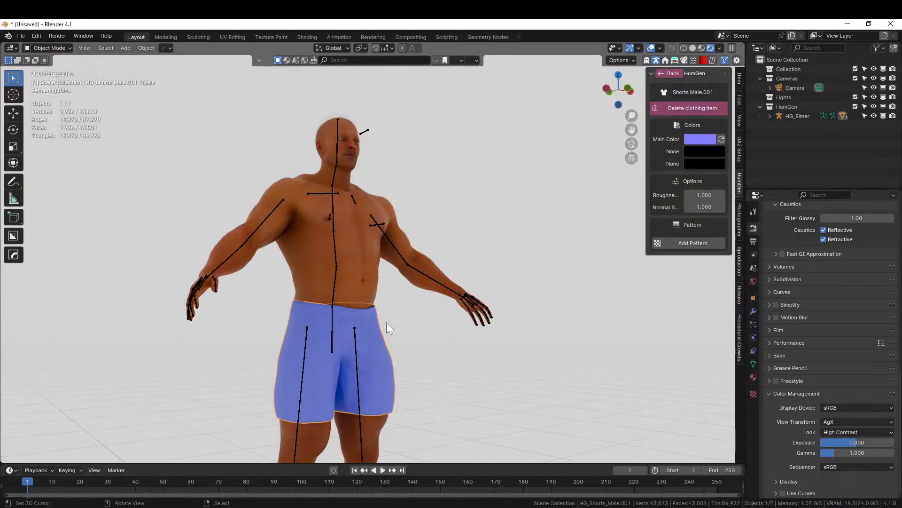
{"action": "left_click", "coordinate": [702, 139]}
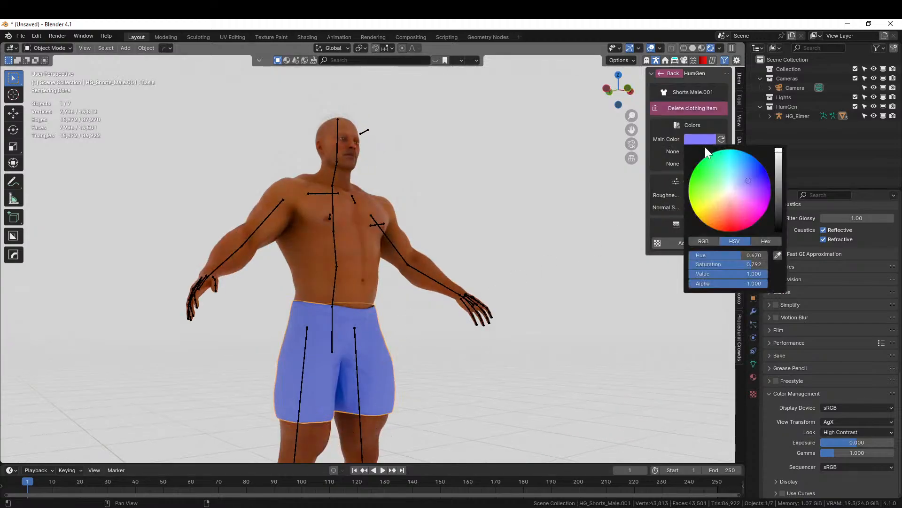
{"action": "left_click", "coordinate": [707, 188]}
{"action": "mouse_move", "coordinate": [748, 266]}
{"action": "left_mouse_down"}
{"action": "mouse_move", "coordinate": [697, 264]}
{"action": "mouse_move", "coordinate": [715, 264]}
{"action": "left_mouse_up"}
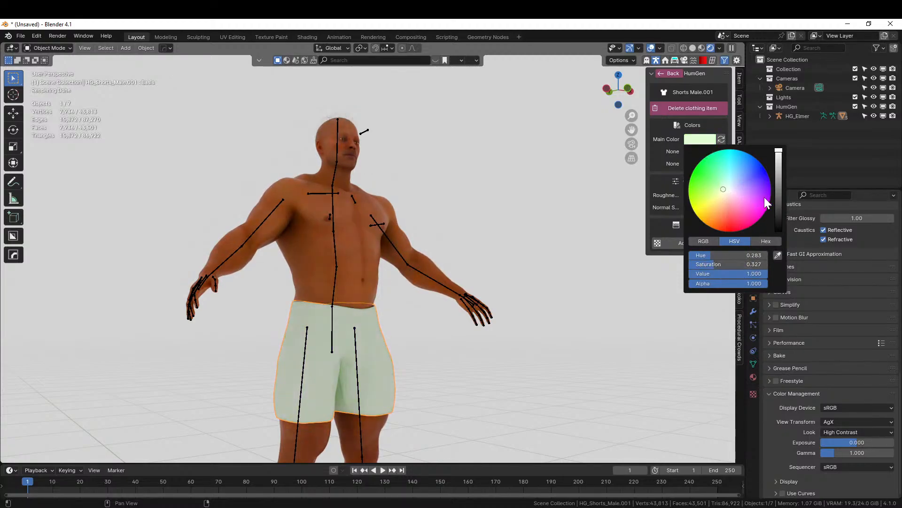
{"action": "left_click_drag", "start_coordinate": [779, 181], "coordinate": [779, 198]}
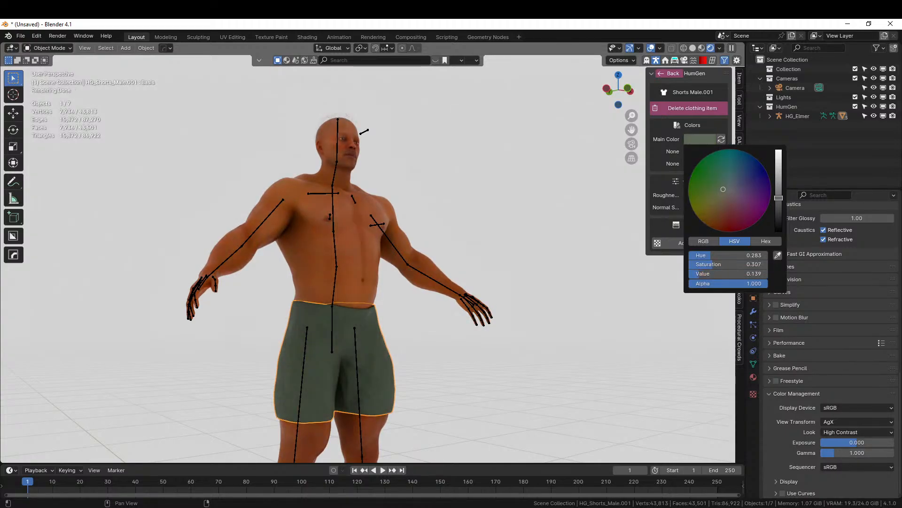
{"action": "scroll", "coordinate": [438, 320], "scroll_direction": "down", "scroll_amount": 3}
{"action": "middle_click_drag", "start_coordinate": [430, 312], "coordinate": [365, 351]}
{"action": "scroll", "coordinate": [365, 351], "scroll_direction": "up", "scroll_amount": 3}
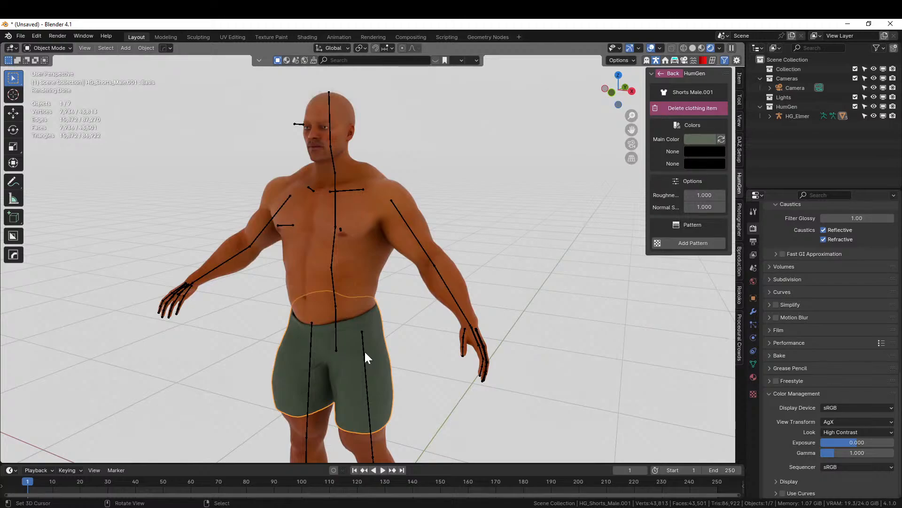
Duplicate the human's body mesh in place
{"action": "middle_click_drag", "start_coordinate": [351, 340], "coordinate": [439, 254]}
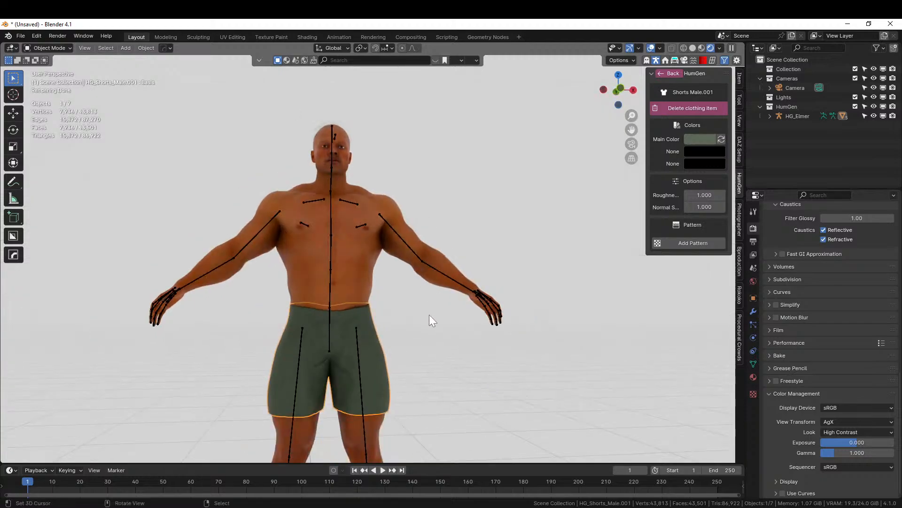
{"action": "middle_click_drag", "start_coordinate": [433, 335], "coordinate": [419, 371]}
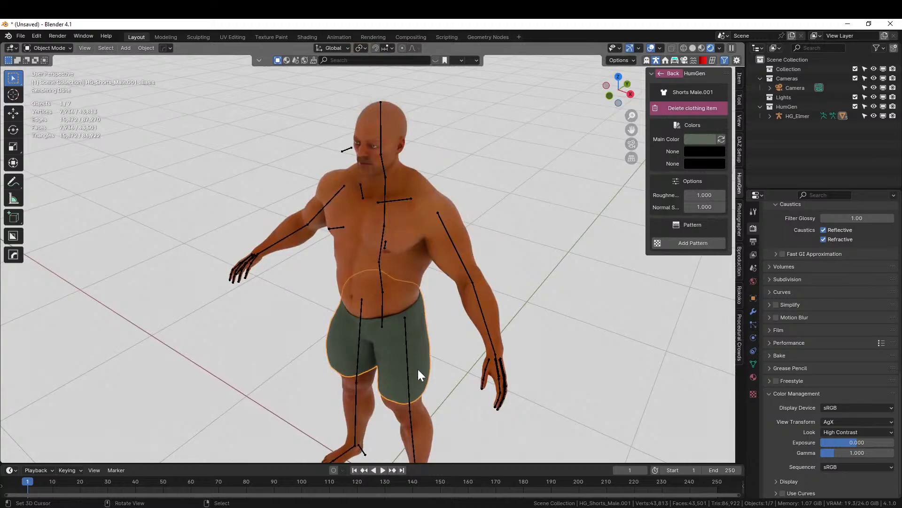
{"action": "middle_click_drag", "start_coordinate": [342, 288], "coordinate": [409, 191]}
{"action": "left_click", "coordinate": [440, 189]}
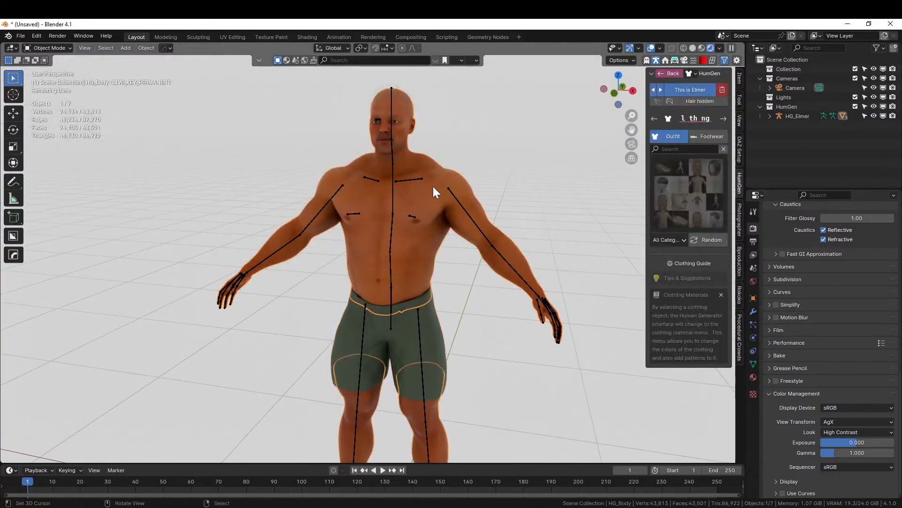
{"action": "scroll", "coordinate": [407, 195], "scroll_direction": "down", "scroll_amount": 2}
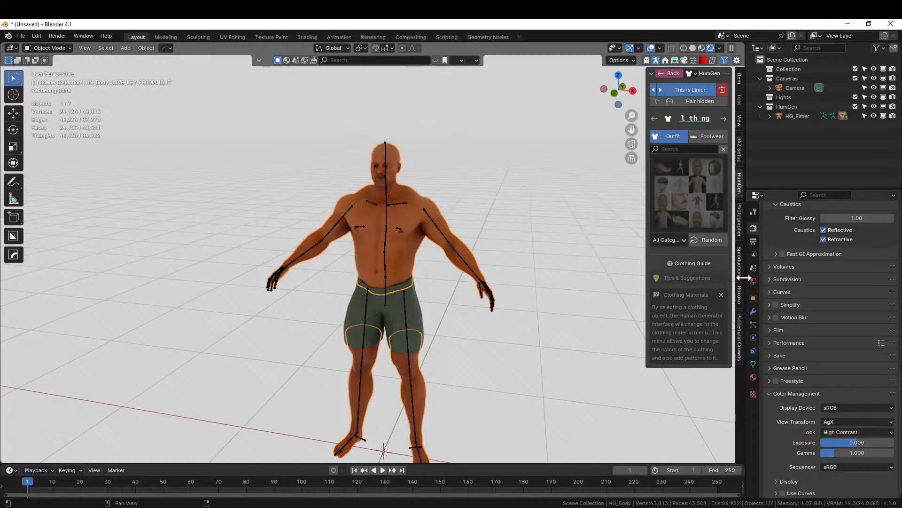
{"action": "key", "text": "shift+d"}
{"action": "key", "text": "Escape"}
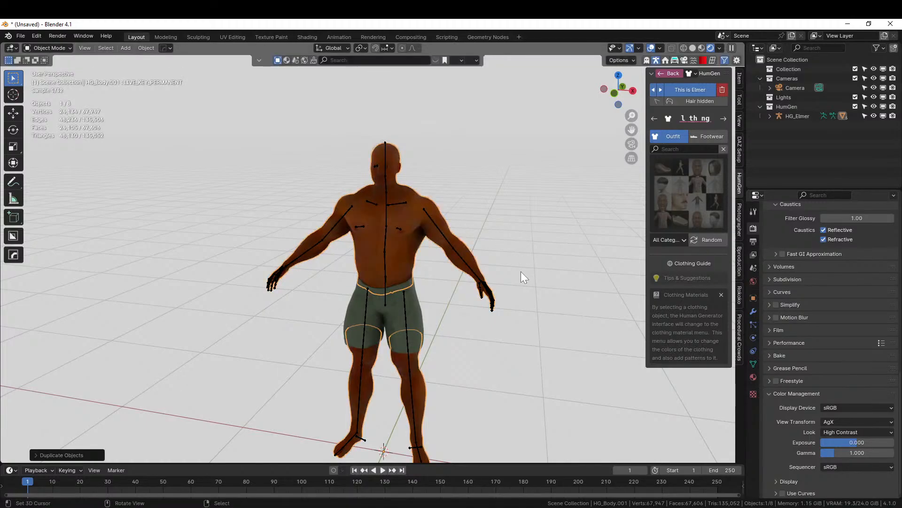
Isolate the duplicated body mesh and remove all of its hair particle systems
{"action": "key", "text": "KP_Divide"}
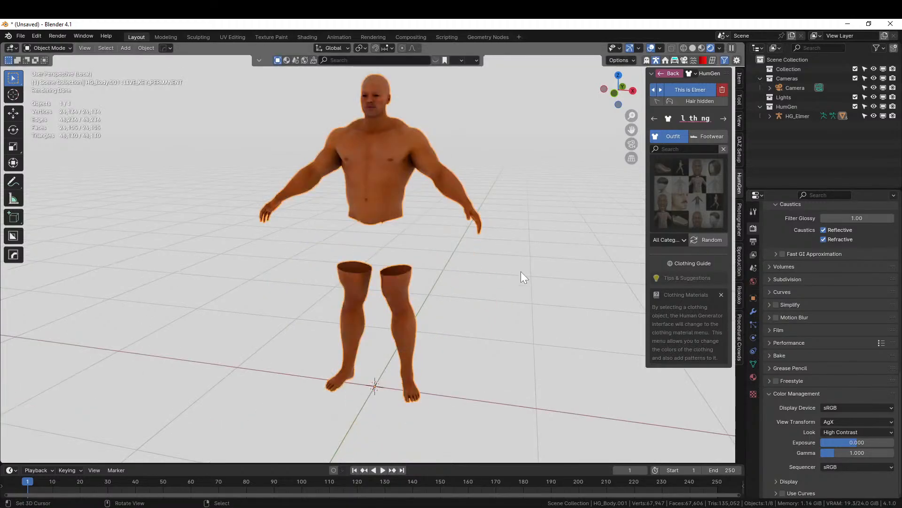
{"action": "left_click", "coordinate": [754, 312]}
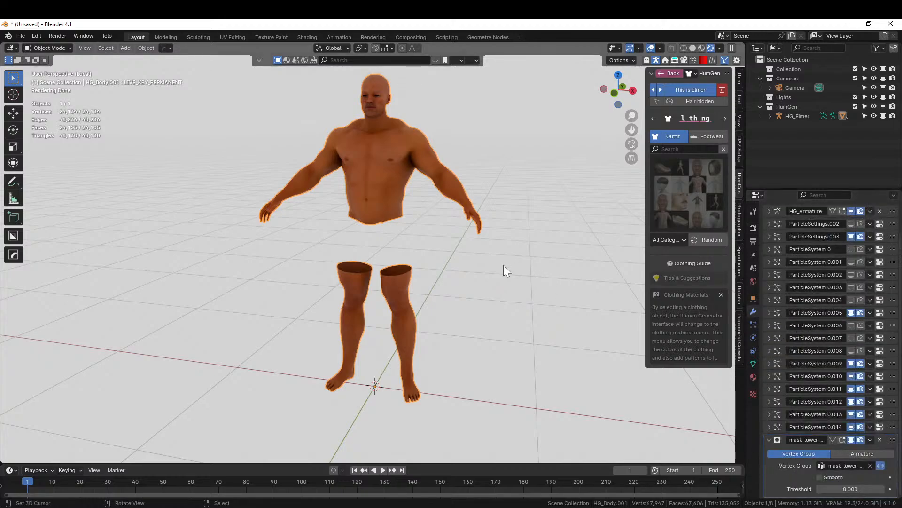
{"action": "scroll", "coordinate": [870, 281], "scroll_direction": "up", "scroll_amount": 2}
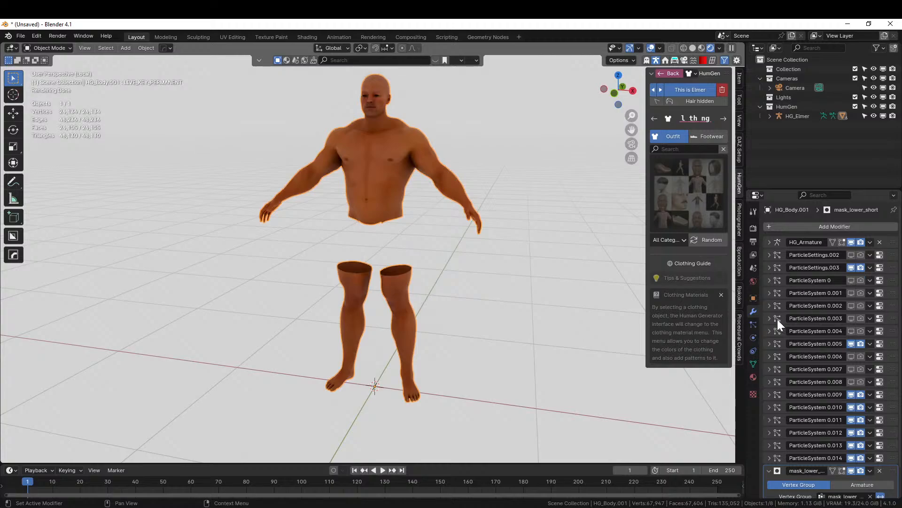
{"action": "left_click", "coordinate": [753, 324]}
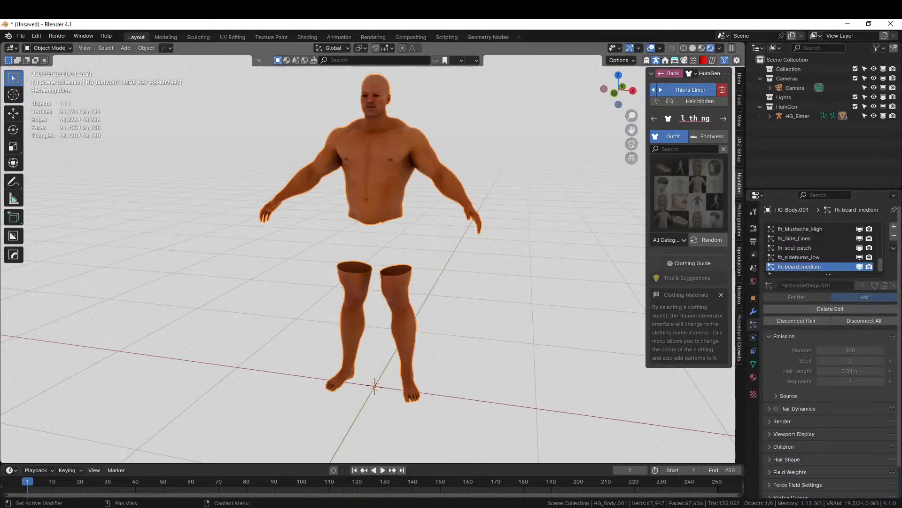
{"action": "left_click", "coordinate": [894, 236]}
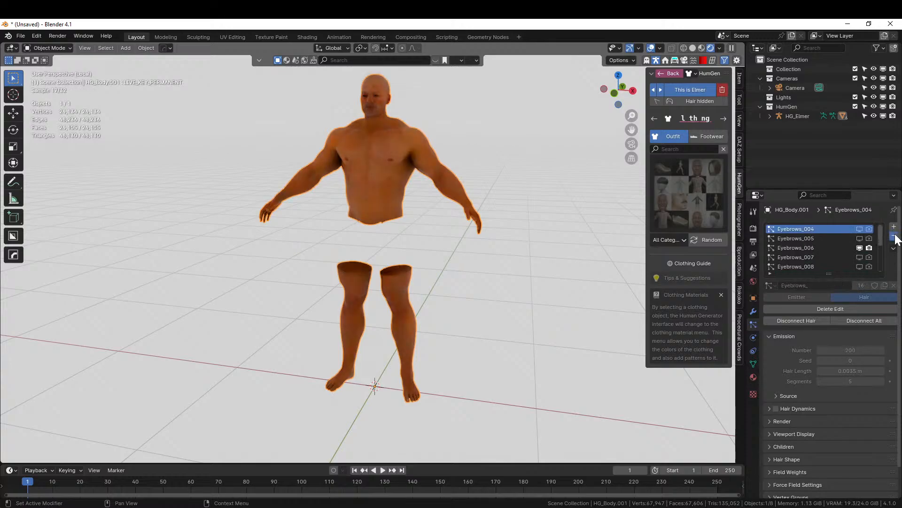
{"action": "left_click", "coordinate": [895, 237]}
{"action": "left_click", "coordinate": [895, 237]}
{"action": "left_click", "coordinate": [895, 236]}
{"action": "left_click", "coordinate": [894, 237]}
{"action": "left_click", "coordinate": [894, 236]}
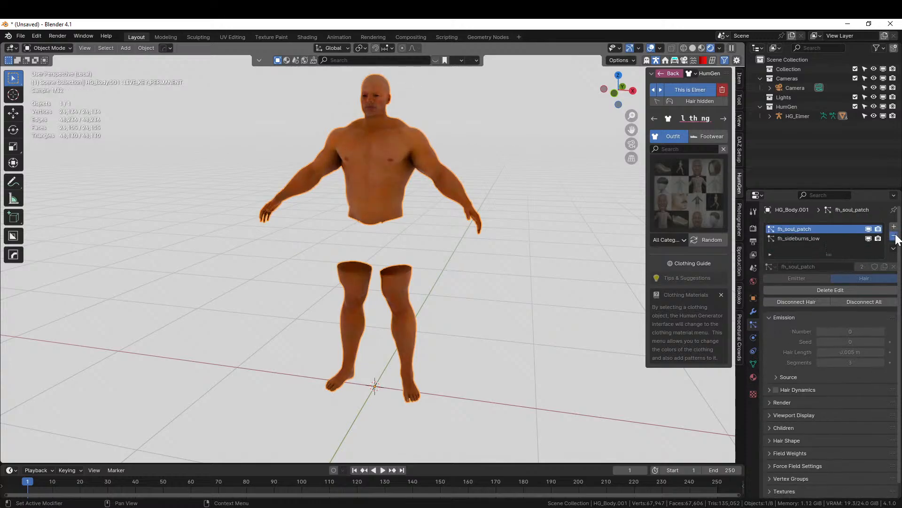
{"action": "left_click", "coordinate": [895, 236]}
{"action": "left_click", "coordinate": [894, 237]}
Apply all shape keys on the duplicated body so its muscular shape is baked into the mesh
{"action": "middle_click_drag", "start_coordinate": [481, 253], "coordinate": [462, 349], "text": "shift"}
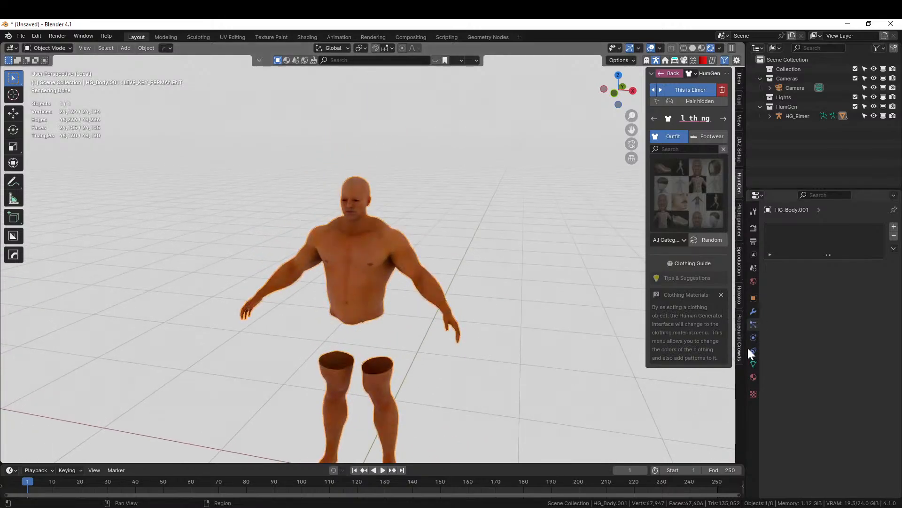
{"action": "left_click", "coordinate": [754, 364]}
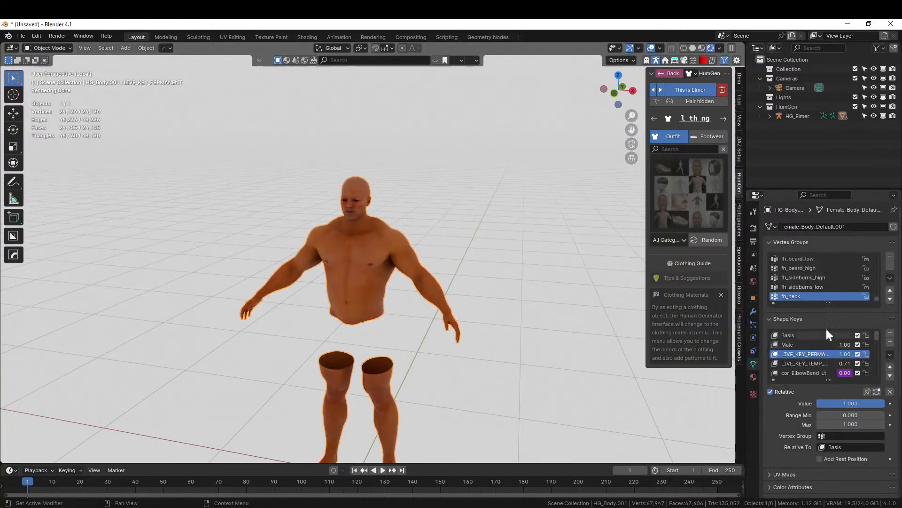
{"action": "left_click", "coordinate": [890, 342]}
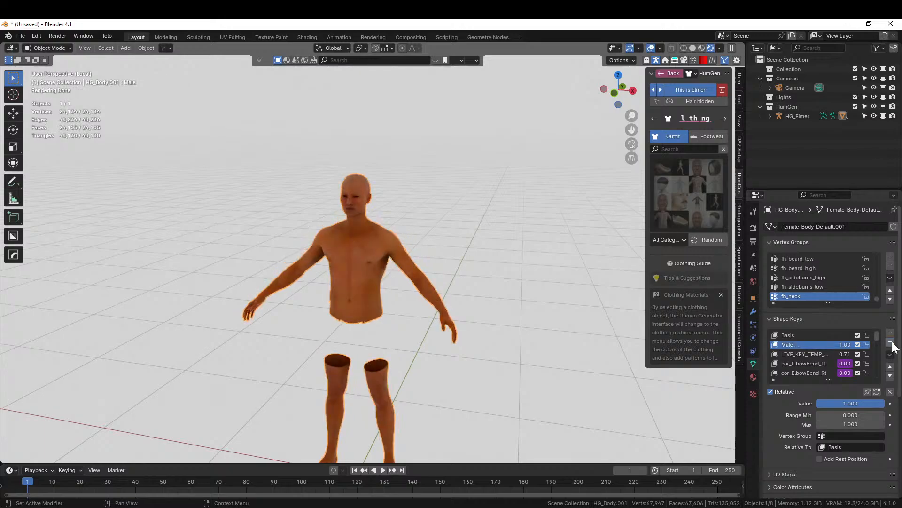
{"action": "key", "text": "ctrl+z"}
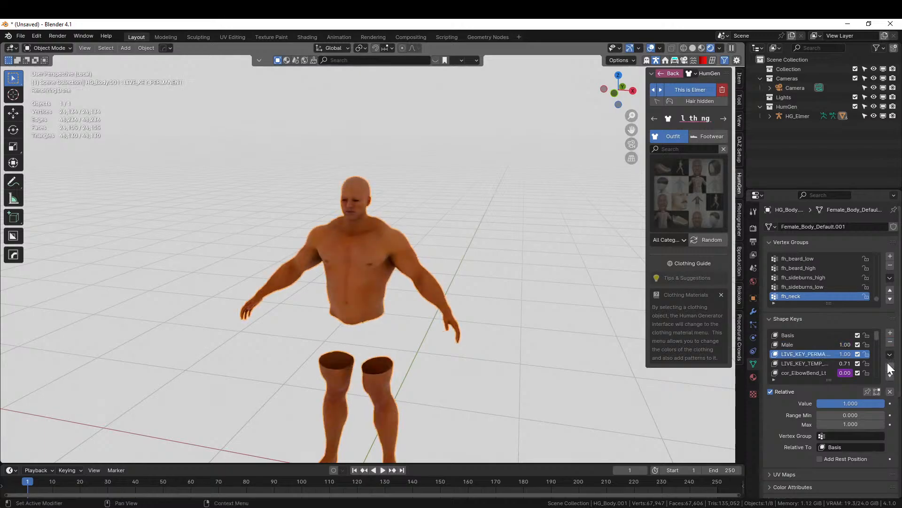
{"action": "left_click", "coordinate": [890, 355]}
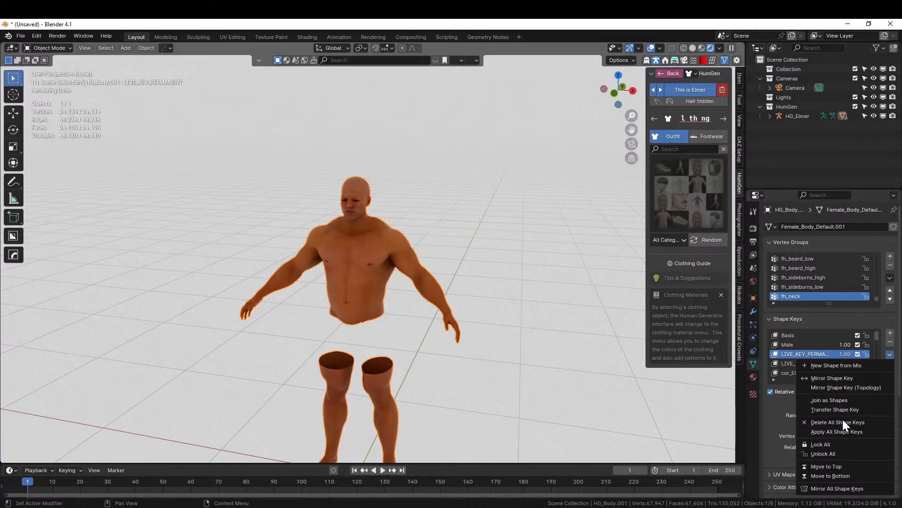
{"action": "left_click", "coordinate": [839, 431]}
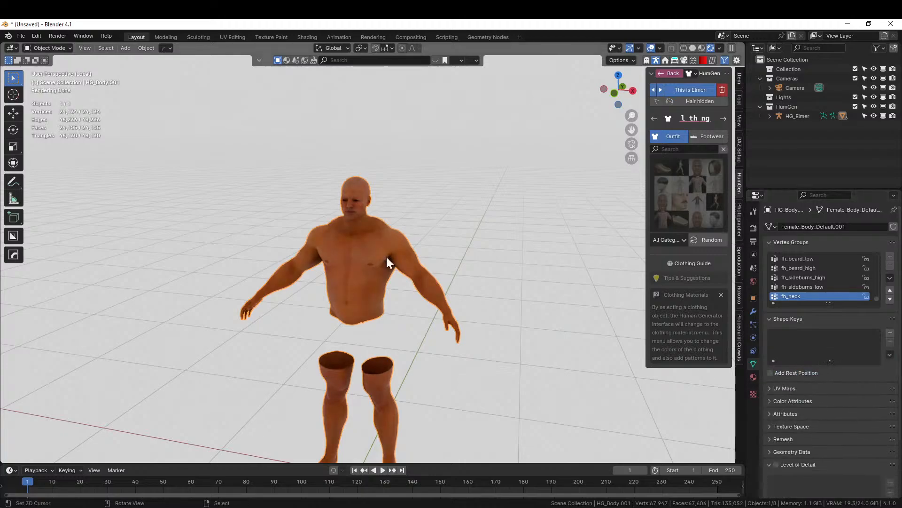
Select all faces on the +X half of the duplicated body, through the mesh, from the front view
{"action": "middle_click_drag", "start_coordinate": [380, 228], "coordinate": [409, 205]}
{"action": "scroll", "coordinate": [410, 205], "scroll_direction": "up", "scroll_amount": 2}
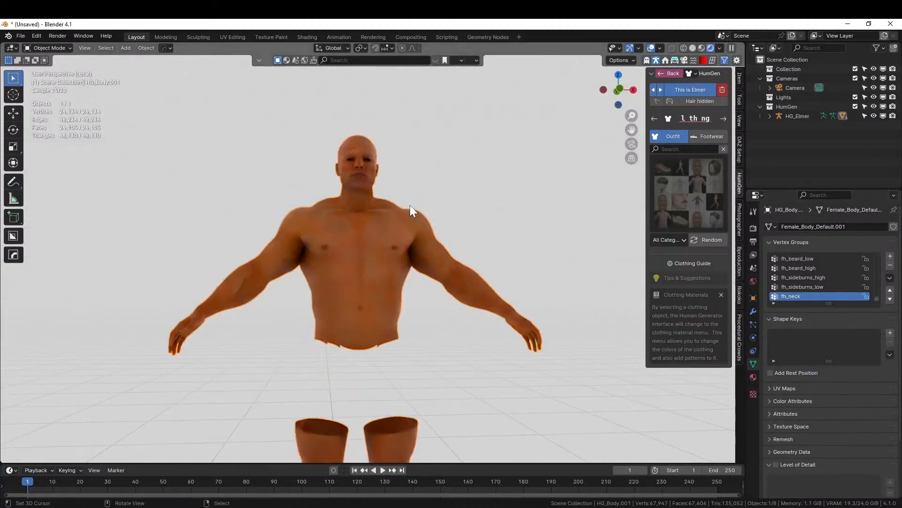
{"action": "key", "text": "Tab"}
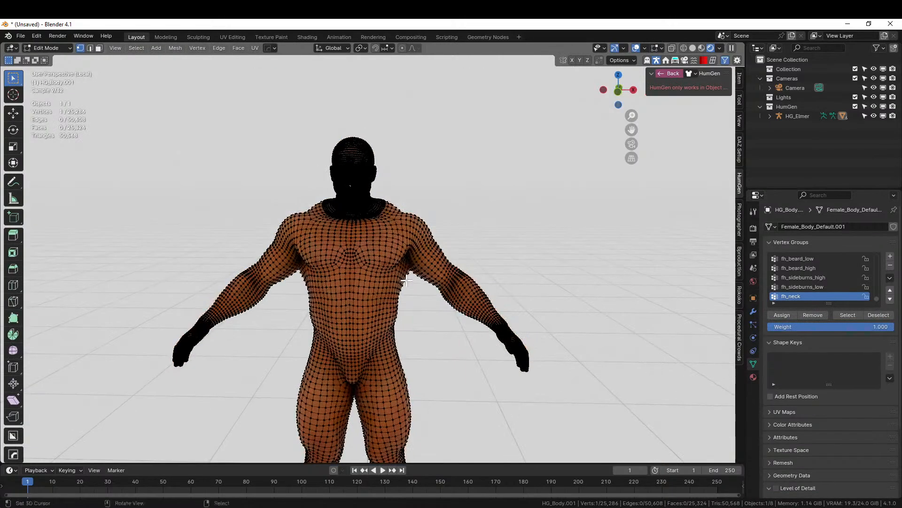
{"action": "scroll", "coordinate": [398, 181], "scroll_direction": "down", "scroll_amount": 4}
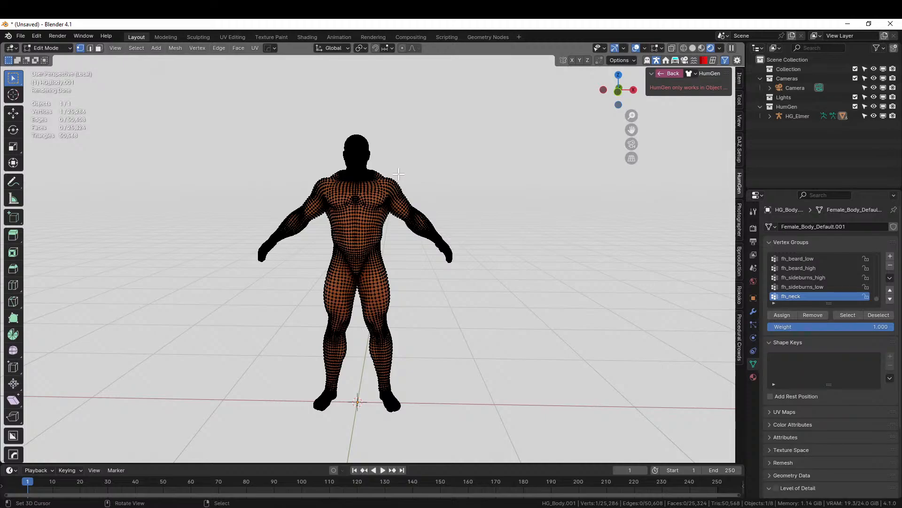
{"action": "key", "text": "KP_1"}
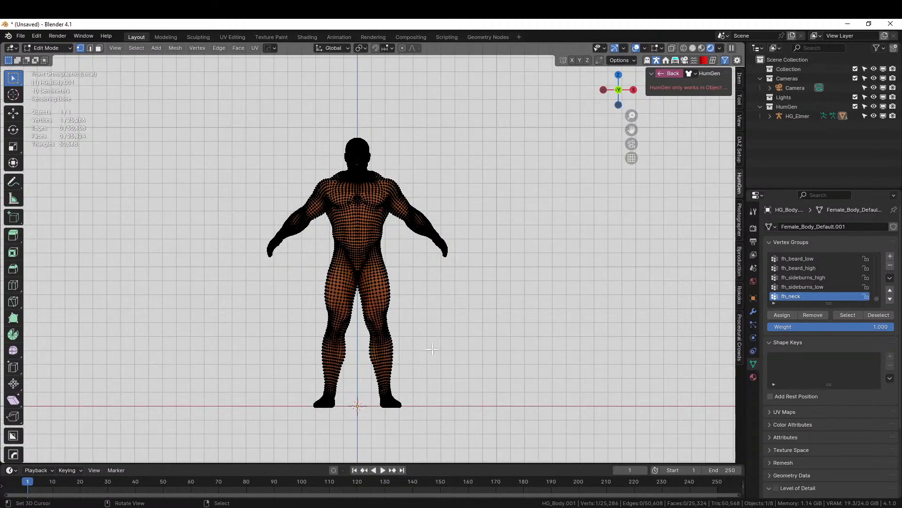
{"action": "key", "text": "2"}
{"action": "key", "text": "3"}
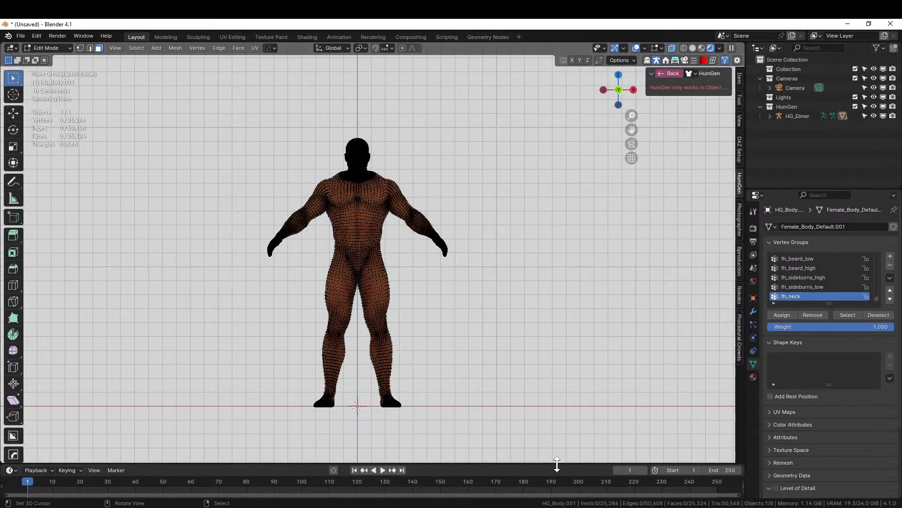
{"action": "key", "text": "b"}
{"action": "left_click_drag", "start_coordinate": [525, 421], "coordinate": [358, 125]}
Deselect the stray neck face that extends past the body's center line
{"action": "scroll", "coordinate": [472, 276], "scroll_direction": "up", "scroll_amount": 4}
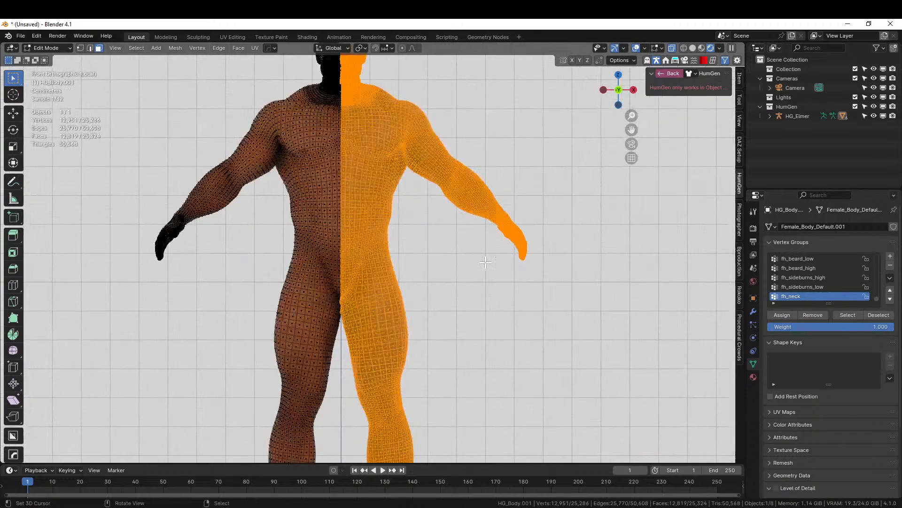
{"action": "middle_click_drag", "start_coordinate": [472, 275], "coordinate": [469, 359], "text": "shift"}
{"action": "scroll", "coordinate": [399, 253], "scroll_direction": "up", "scroll_amount": 4}
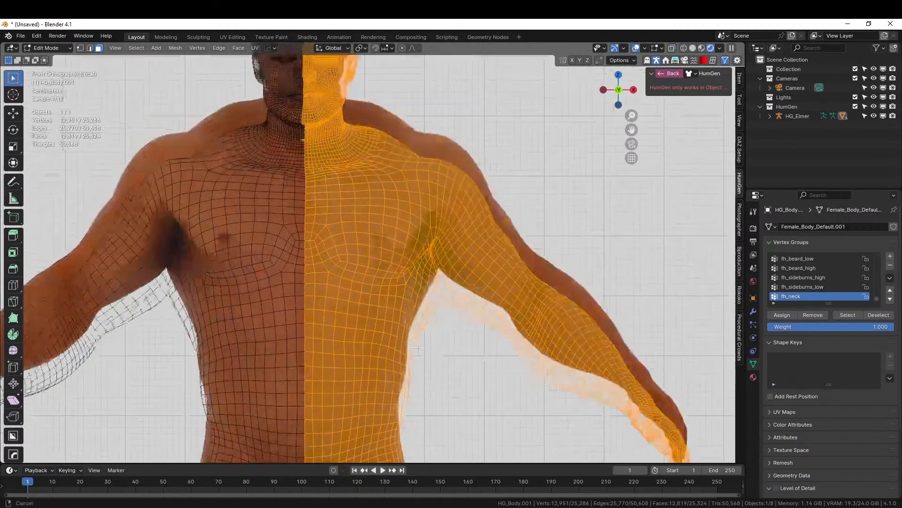
{"action": "middle_click_drag", "start_coordinate": [407, 253], "coordinate": [442, 458], "text": "shift"}
{"action": "scroll", "coordinate": [442, 207], "scroll_direction": "up", "scroll_amount": 6}
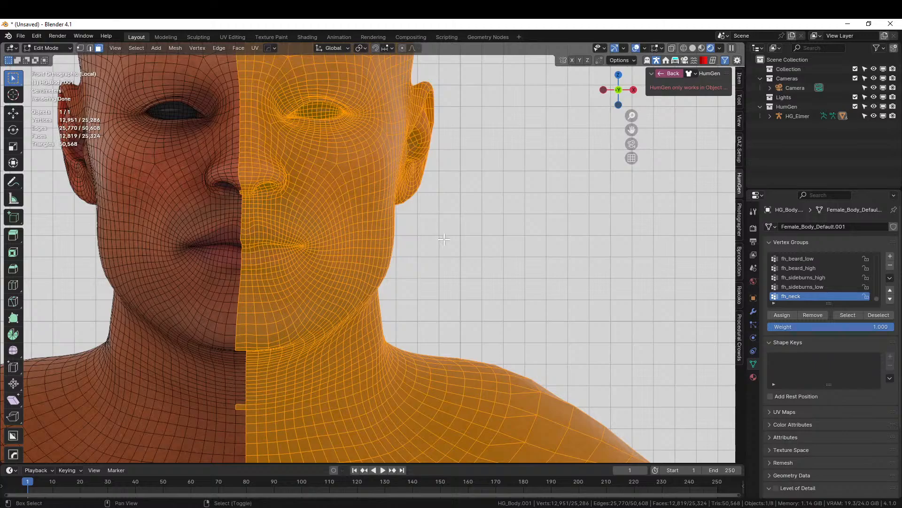
{"action": "scroll", "coordinate": [365, 225], "scroll_direction": "down", "scroll_amount": 2}
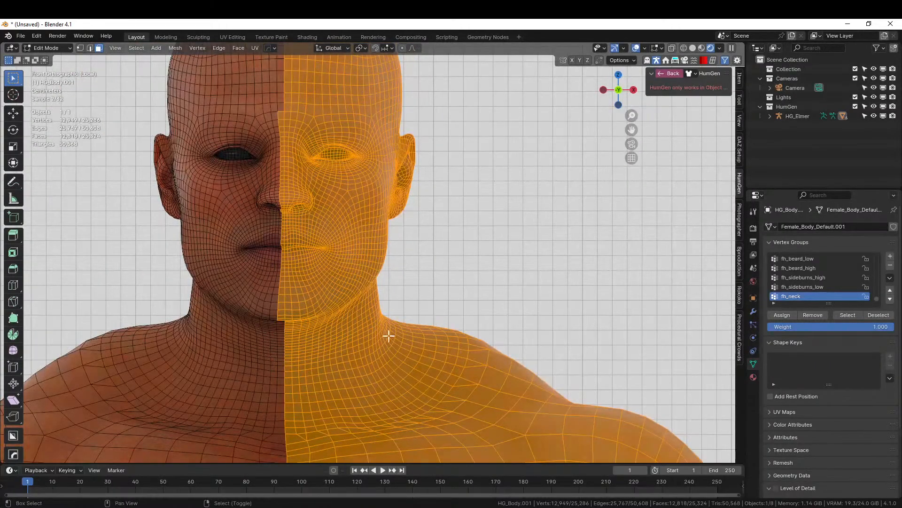
Switch the viewport to solid shading and return the body to Object Mode
{"action": "mouse_move", "coordinate": [354, 342]}
{"action": "middle_mouse_down"}
{"action": "mouse_move", "coordinate": [488, 292]}
{"action": "mouse_move", "coordinate": [459, 278]}
{"action": "mouse_move", "coordinate": [437, 288]}
{"action": "mouse_move", "coordinate": [389, 253]}
{"action": "mouse_move", "coordinate": [464, 274]}
{"action": "mouse_move", "coordinate": [480, 189]}
{"action": "middle_mouse_up"}
{"action": "scroll", "coordinate": [488, 292], "scroll_direction": "down", "scroll_amount": 4}
{"action": "scroll", "coordinate": [459, 278], "scroll_direction": "down", "scroll_amount": 7}
{"action": "key", "text": "z"}
{"action": "left_click", "coordinate": [463, 272]}
{"action": "key", "text": "Tab"}
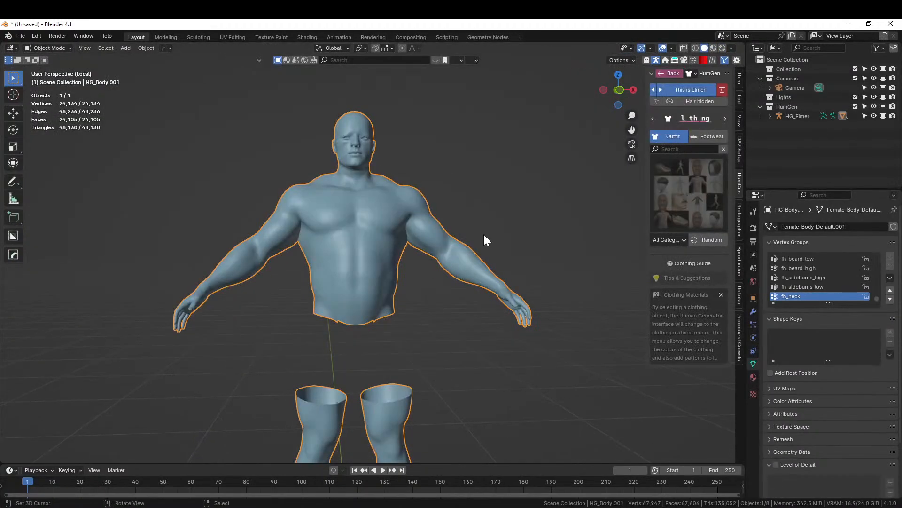
Generate Random Panels on the selected half of the body using the Square solver
{"action": "middle_click_drag", "start_coordinate": [483, 232], "coordinate": [459, 250]}
{"action": "key", "text": "shift+q"}
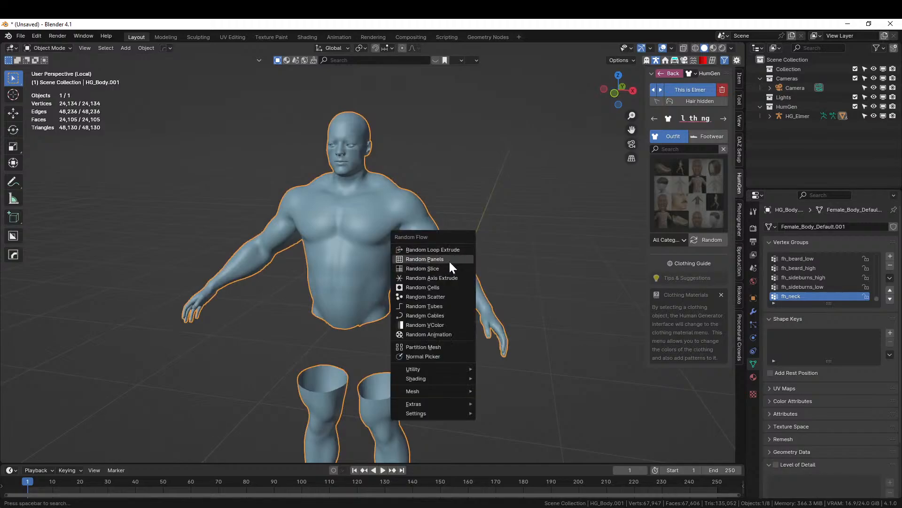
{"action": "left_click", "coordinate": [442, 262]}
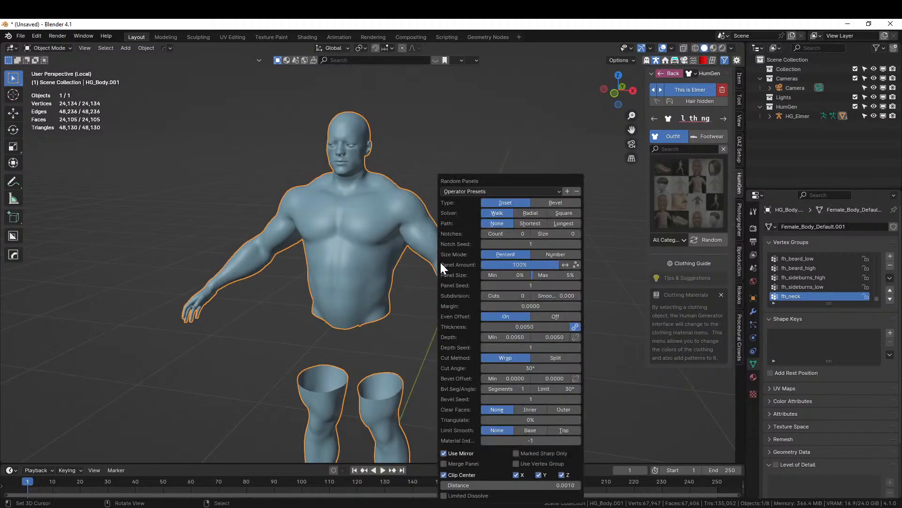
{"action": "left_click", "coordinate": [565, 213]}
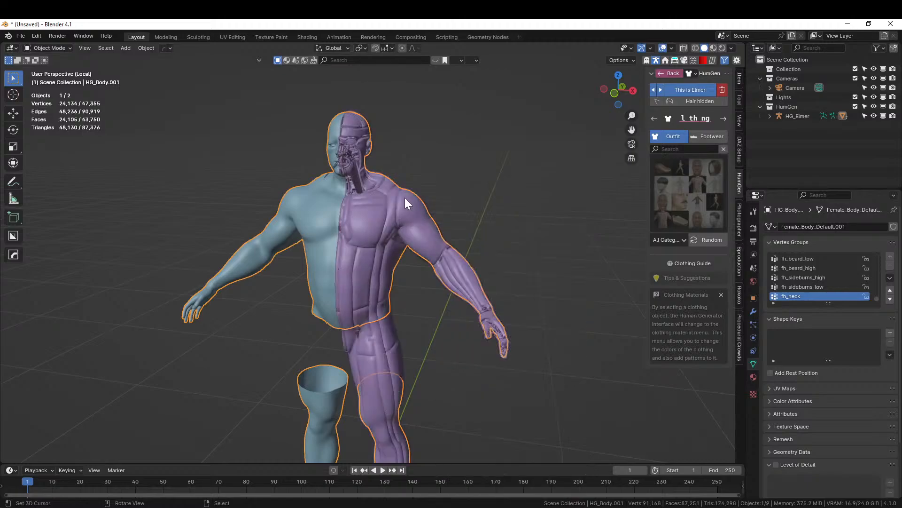
Turn off Even Offset for the random panels and set their thickness to 0.002
{"action": "scroll", "coordinate": [404, 198], "scroll_direction": "up", "scroll_amount": 3}
{"action": "middle_click_drag", "start_coordinate": [403, 197], "coordinate": [419, 273]}
{"action": "key", "text": "F9"}
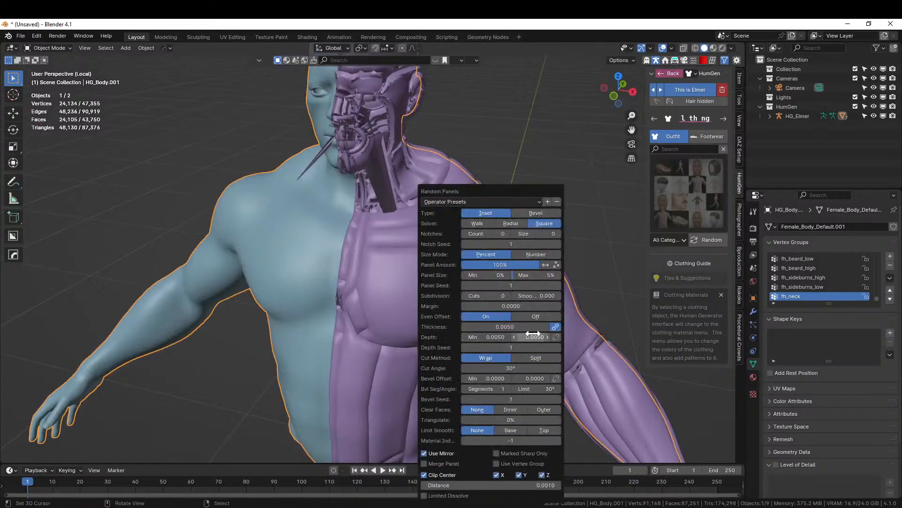
{"action": "left_click", "coordinate": [535, 316]}
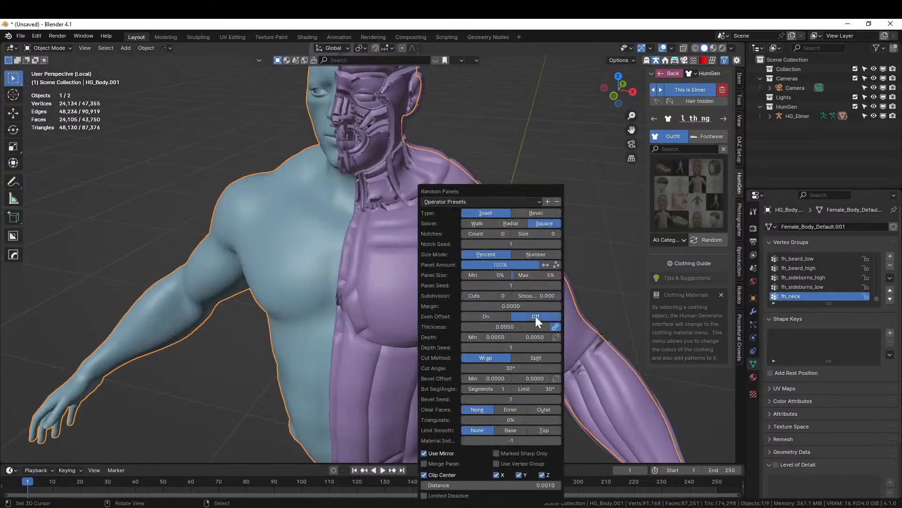
{"action": "left_click", "coordinate": [506, 326]}
{"action": "key", "text": "BackSpace"}
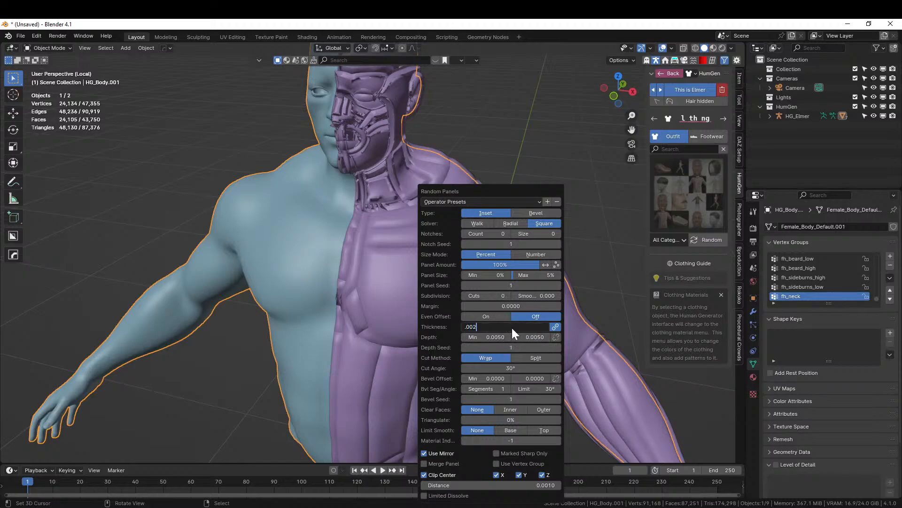
{"action": "type", "text": ".002"}
{"action": "key", "text": "Return"}
Set the random panels' minimum depth to 0.002
{"action": "left_click", "coordinate": [489, 337]}
{"action": "key", "text": "BackSpace"}
{"action": "type", "text": "."}
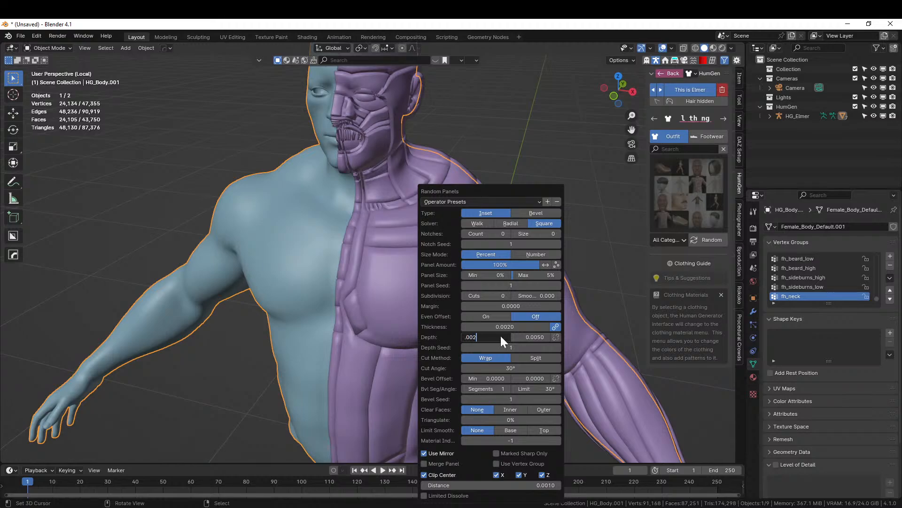
{"action": "type", "text": "002"}
{"action": "key", "text": "Return"}
Examine the paneled half of the face, neck and torso from the front and side
{"action": "middle_click_drag", "start_coordinate": [571, 147], "coordinate": [478, 263]}
{"action": "scroll", "coordinate": [459, 273], "scroll_direction": "up", "scroll_amount": 4}
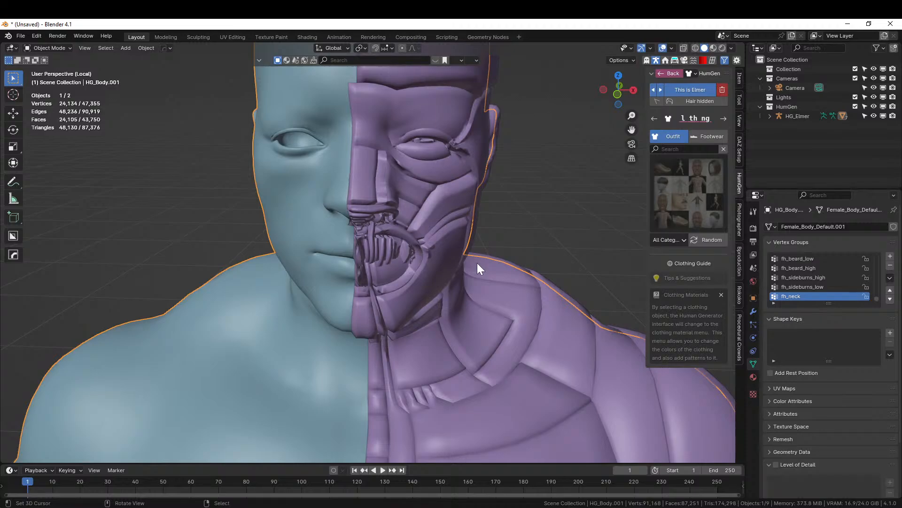
{"action": "scroll", "coordinate": [478, 254], "scroll_direction": "down", "scroll_amount": 5}
{"action": "middle_click_drag", "start_coordinate": [480, 243], "coordinate": [438, 241]}
{"action": "scroll", "coordinate": [437, 240], "scroll_direction": "down", "scroll_amount": 3}
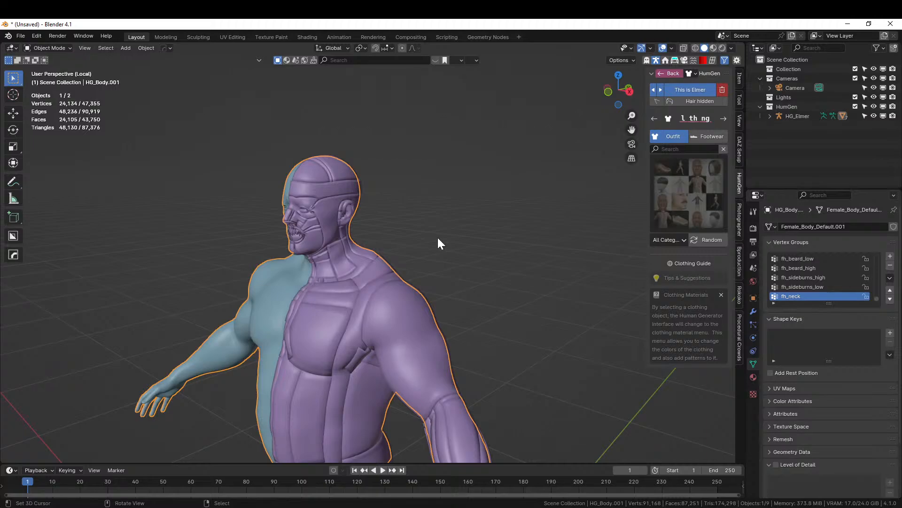
{"action": "scroll", "coordinate": [439, 242], "scroll_direction": "down", "scroll_amount": 3}
{"action": "mouse_move", "coordinate": [447, 256]}
{"action": "middle_mouse_down"}
{"action": "mouse_move", "coordinate": [479, 246]}
{"action": "mouse_move", "coordinate": [444, 251]}
{"action": "middle_mouse_up"}
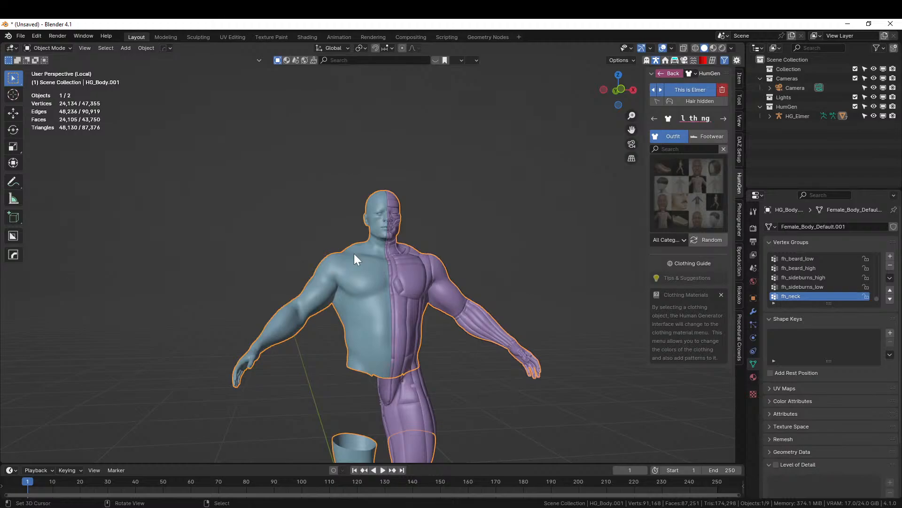
Clear the panel mesh's parent and delete the duplicated body, keeping only the paneled half
{"action": "left_click", "coordinate": [427, 266]}
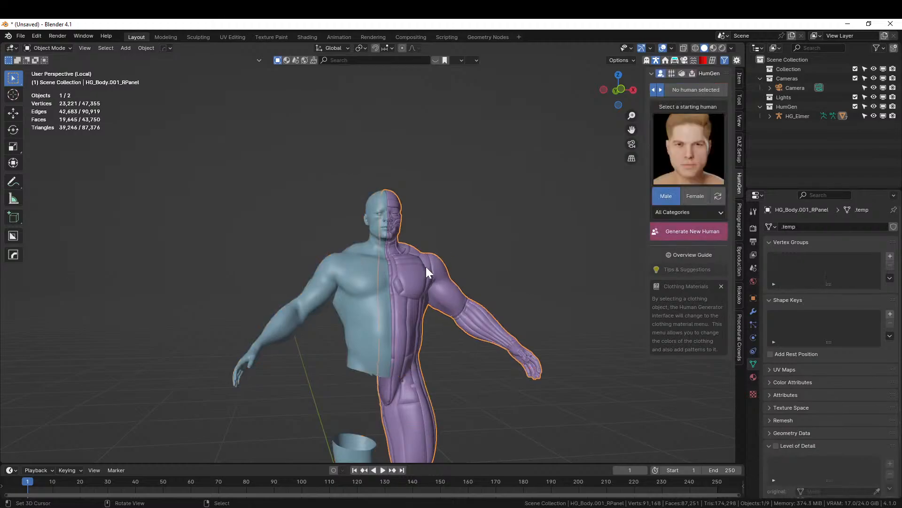
{"action": "left_click", "coordinate": [753, 298]}
{"action": "left_click", "coordinate": [773, 375]}
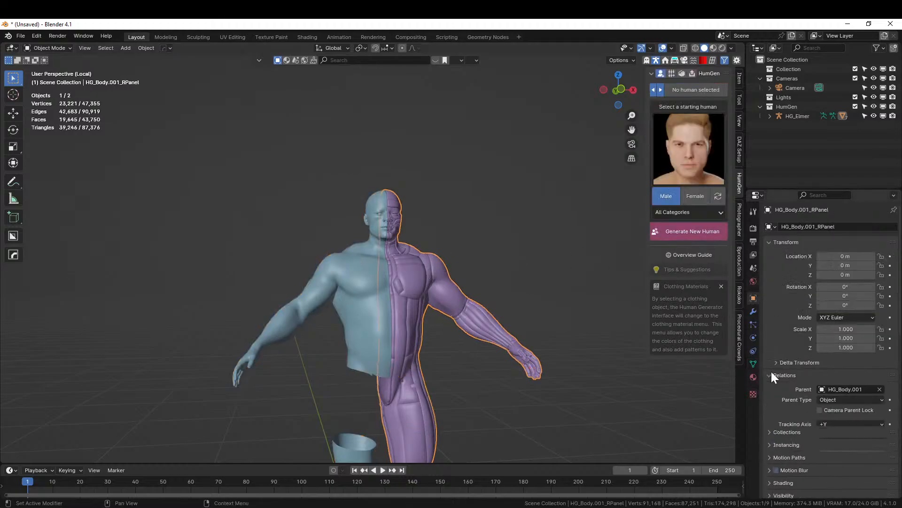
{"action": "left_click", "coordinate": [879, 389]}
{"action": "left_click", "coordinate": [334, 254]}
{"action": "key", "text": "Delete"}
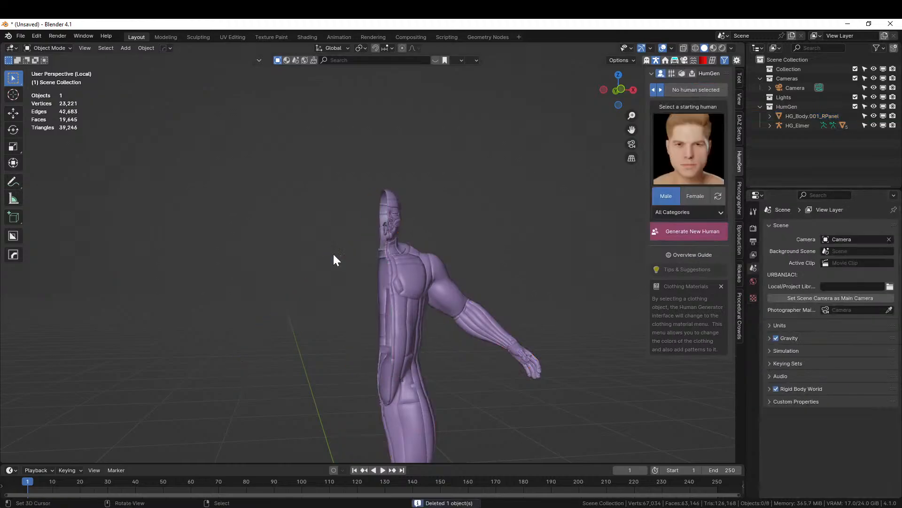
Bring the whole fighter back into view and try a HardOps Sharpen on the paneled half
{"action": "key", "text": "KP_Divide"}
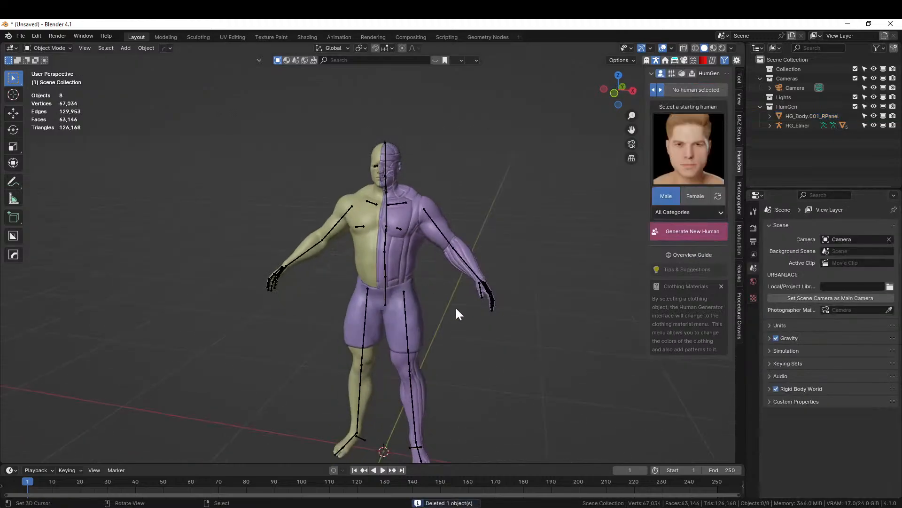
{"action": "middle_click_drag", "start_coordinate": [496, 382], "coordinate": [447, 334]}
{"action": "scroll", "coordinate": [487, 365], "scroll_direction": "up", "scroll_amount": 8}
{"action": "left_click", "coordinate": [442, 278]}
{"action": "key", "text": "q"}
{"action": "left_click", "coordinate": [441, 278]}
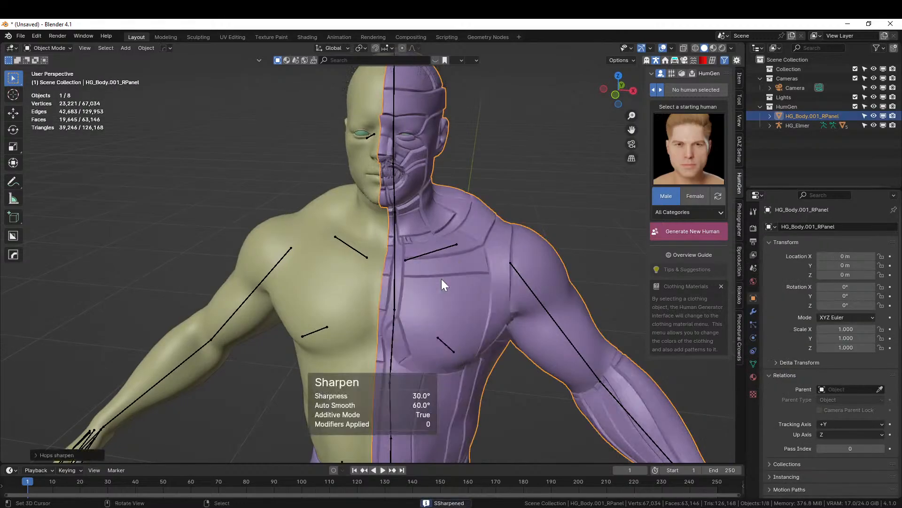
{"action": "middle_click_drag", "start_coordinate": [511, 206], "coordinate": [531, 175]}
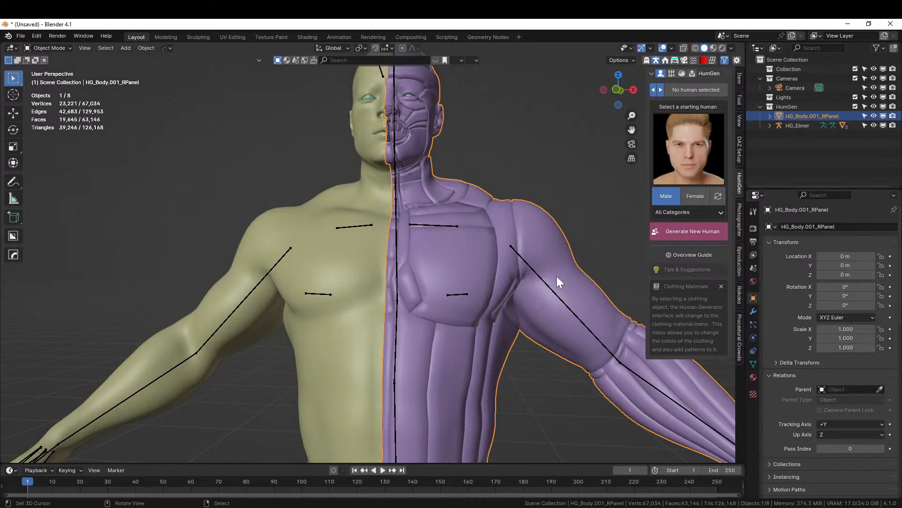
{"action": "middle_click_drag", "start_coordinate": [501, 273], "coordinate": [376, 282]}
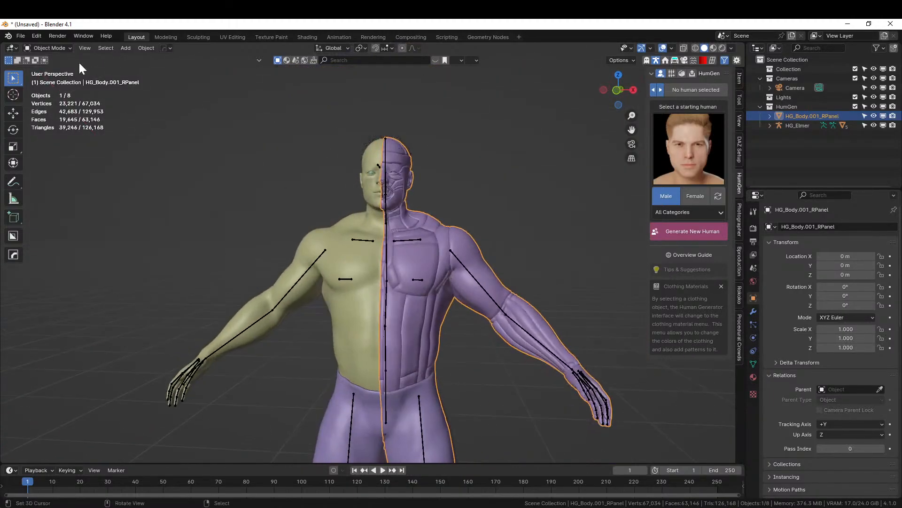
Revert through the undo history to the state before the panel mesh's parent was cleared and the duplicated body deleted
{"action": "left_click", "coordinate": [37, 36]}
{"action": "mouse_move", "coordinate": [52, 62]}
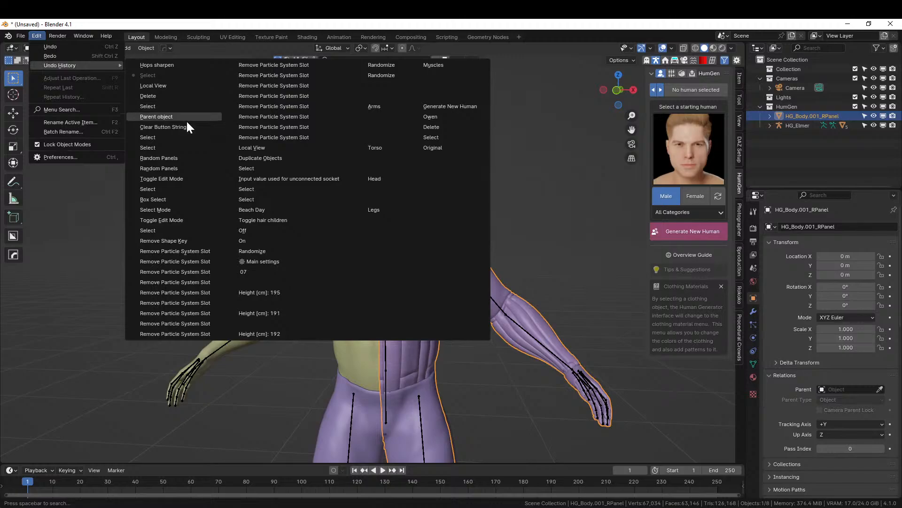
{"action": "left_click", "coordinate": [163, 137]}
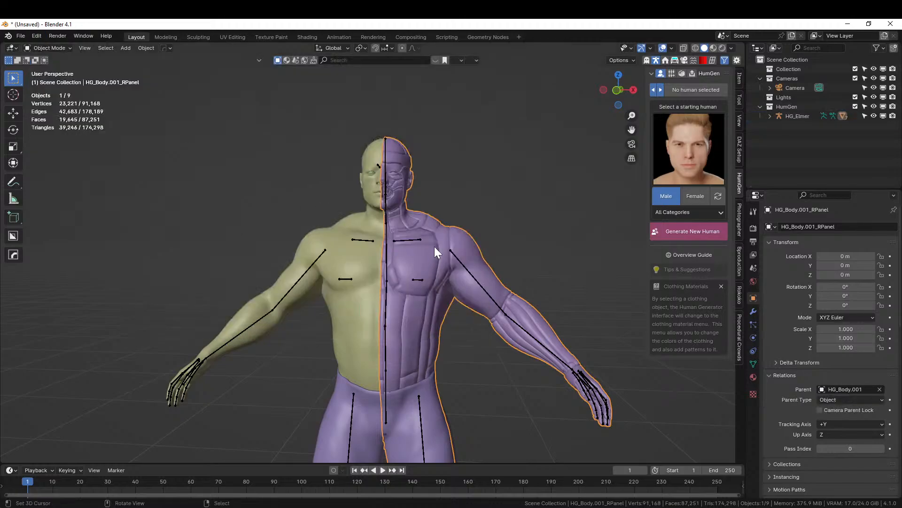
Isolate the duplicated body HG_Body.001 to inspect it, and return to the full scene
{"action": "key", "text": "KP_Divide"}
{"action": "key", "text": "KP_Divide"}
{"action": "left_click", "coordinate": [770, 116]}
{"action": "left_click", "coordinate": [820, 153]}
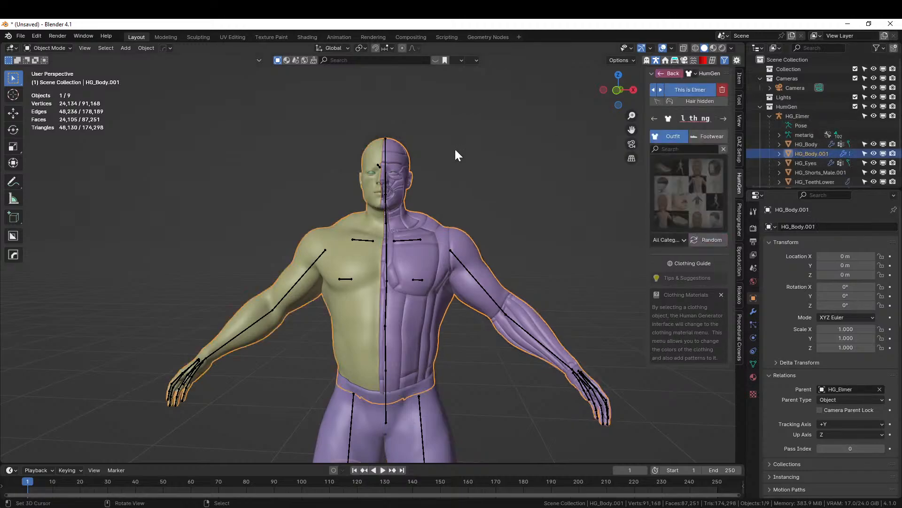
{"action": "key", "text": "KP_Divide"}
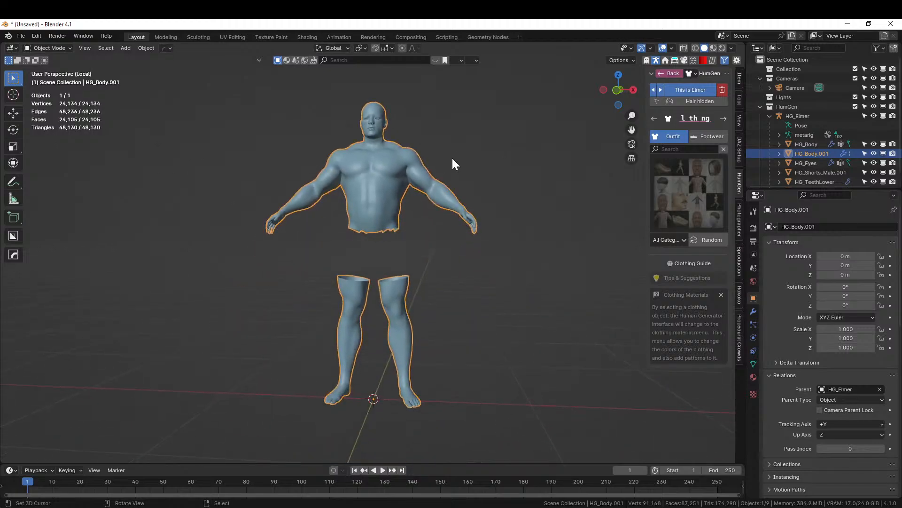
{"action": "key", "text": "KP_Divide"}
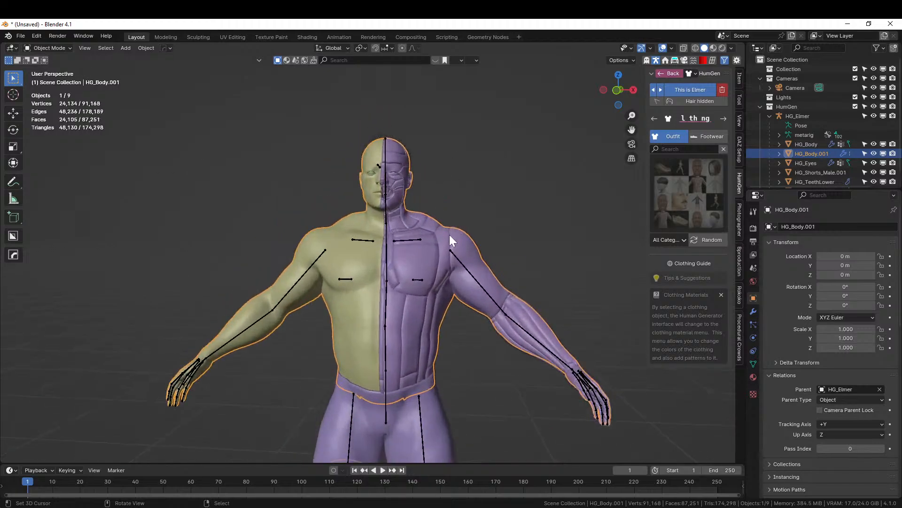
Add a second material slot to the panel mesh and assign it to the already selected panel faces
{"action": "left_click", "coordinate": [449, 235]}
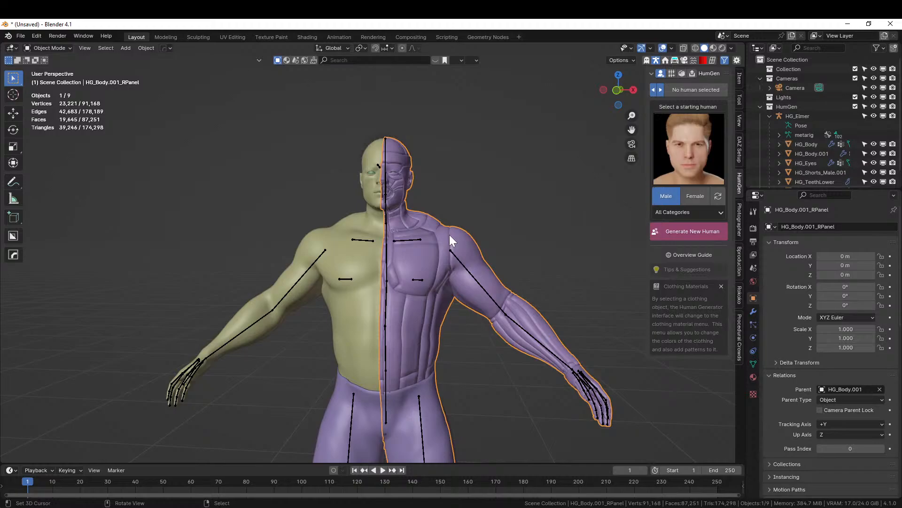
{"action": "key", "text": "Tab"}
{"action": "scroll", "coordinate": [449, 235], "scroll_direction": "up", "scroll_amount": 7}
{"action": "scroll", "coordinate": [450, 240], "scroll_direction": "down", "scroll_amount": 2}
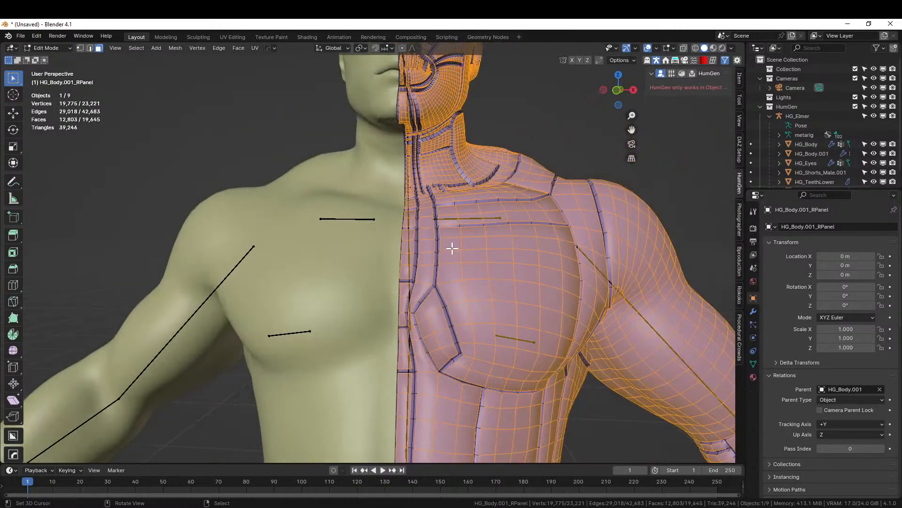
{"action": "scroll", "coordinate": [453, 249], "scroll_direction": "down", "scroll_amount": 2}
{"action": "middle_click_drag", "start_coordinate": [424, 207], "coordinate": [491, 218]}
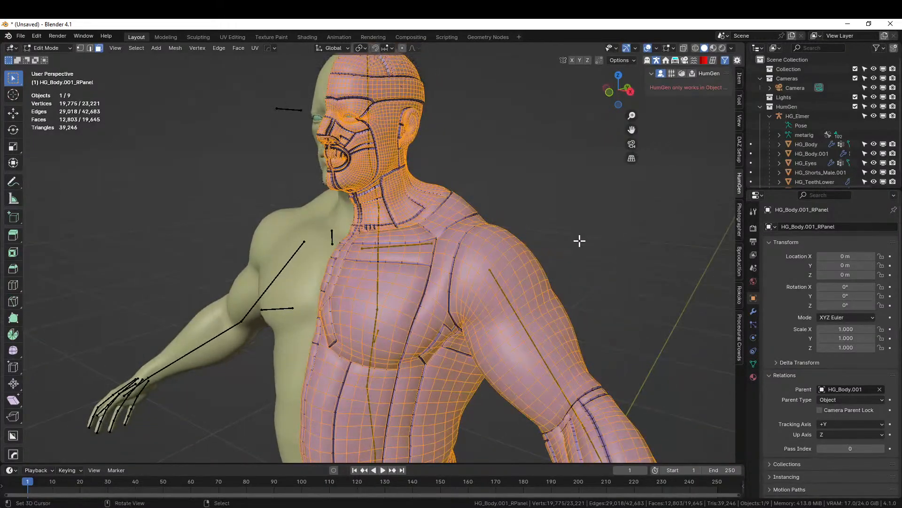
{"action": "left_click", "coordinate": [753, 311]}
{"action": "left_click", "coordinate": [754, 376]}
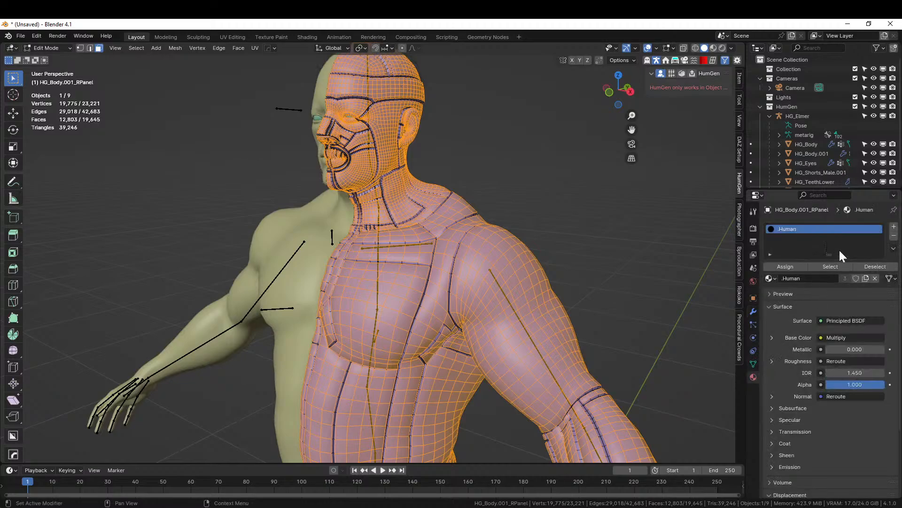
{"action": "left_click", "coordinate": [893, 228]}
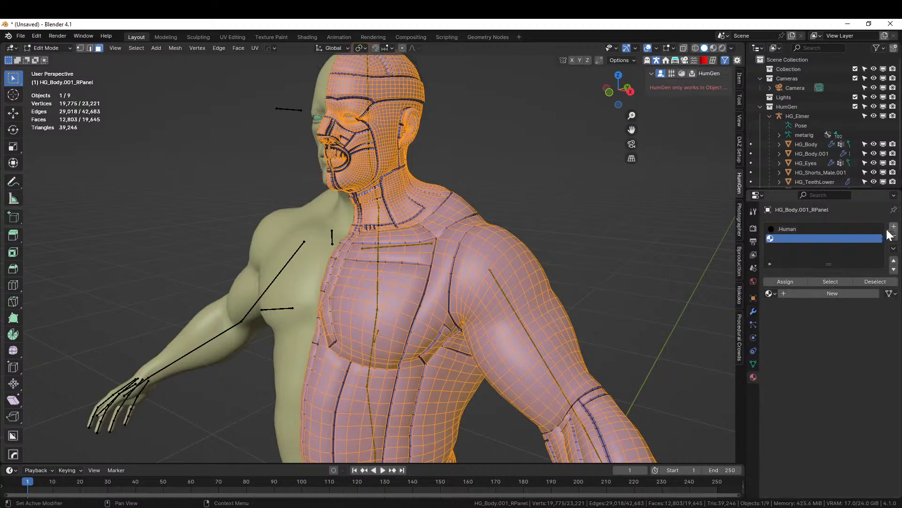
{"action": "left_click", "coordinate": [791, 282]}
{"action": "key", "text": "Tab"}
Delete the duplicated body HG_Body.001 and switch the viewport to rendered shading
{"action": "middle_click_drag", "start_coordinate": [311, 180], "coordinate": [398, 207]}
{"action": "scroll", "coordinate": [382, 211], "scroll_direction": "down", "scroll_amount": 3}
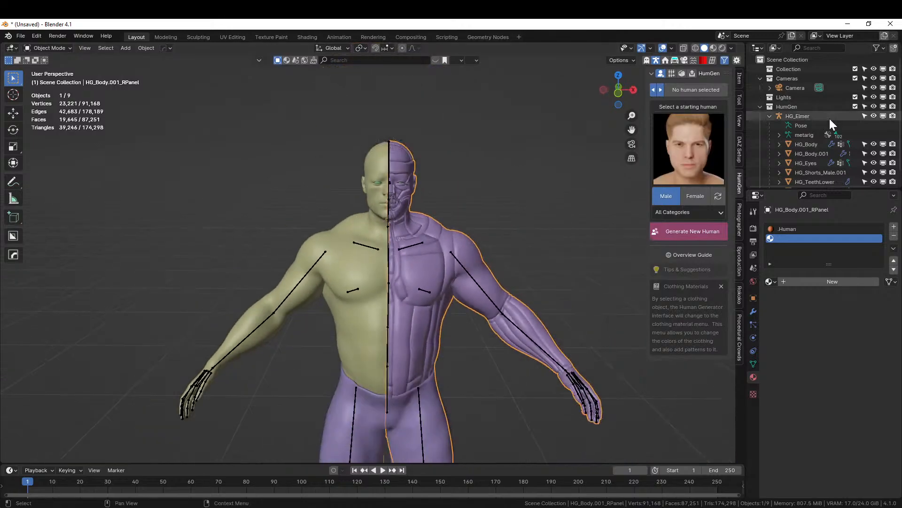
{"action": "left_click", "coordinate": [811, 153]}
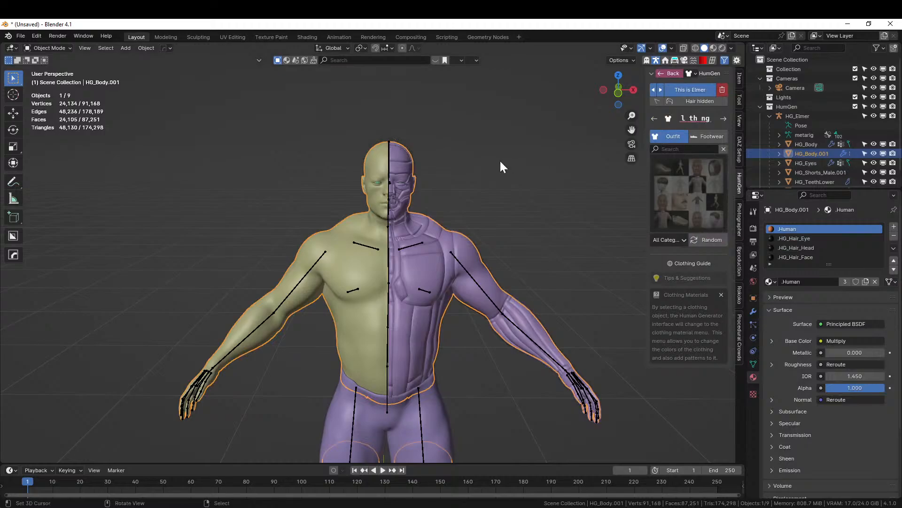
{"action": "key", "text": "Delete"}
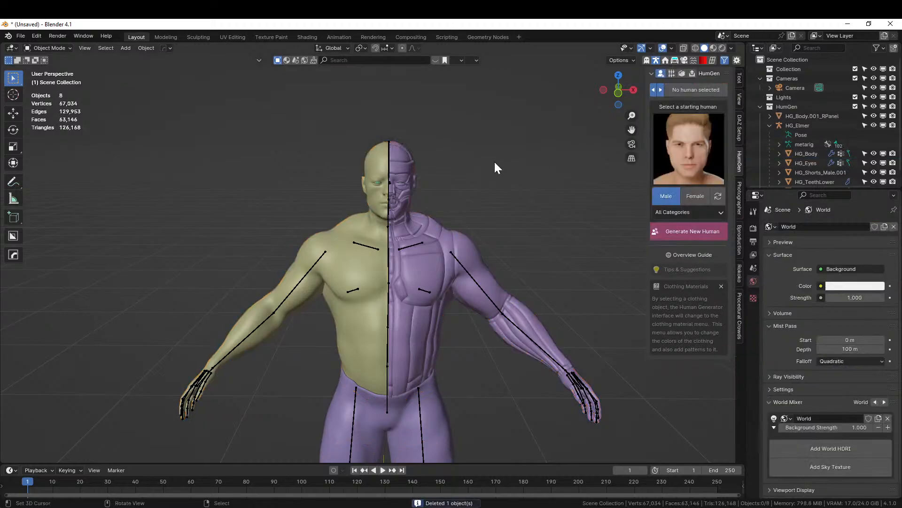
{"action": "key", "text": "z"}
{"action": "key", "text": "8"}
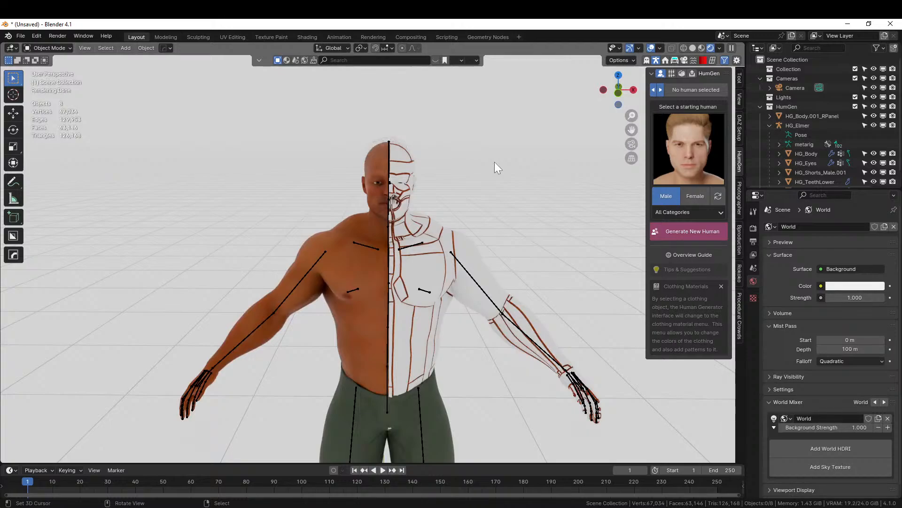
{"action": "middle_click_drag", "start_coordinate": [449, 188], "coordinate": [466, 235]}
{"action": "scroll", "coordinate": [467, 195], "scroll_direction": "up", "scroll_amount": 5}
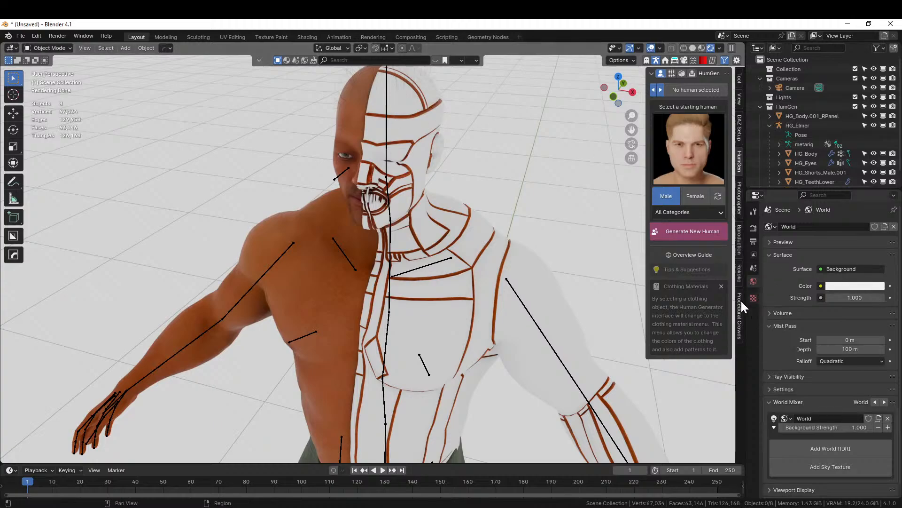
Apply the KIT OPS KO-Metal material sy_titanium_matte to the panel mesh's empty second slot
{"action": "left_click", "coordinate": [569, 254]}
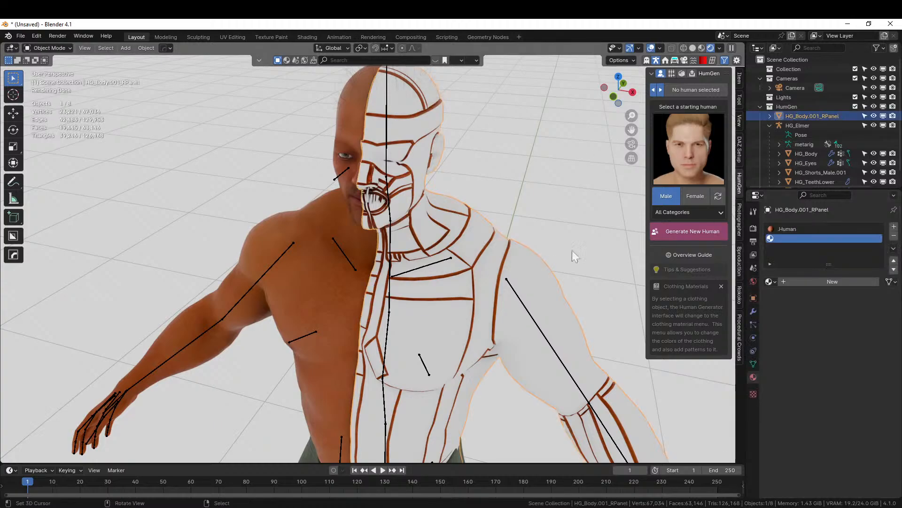
{"action": "left_click", "coordinate": [703, 61]}
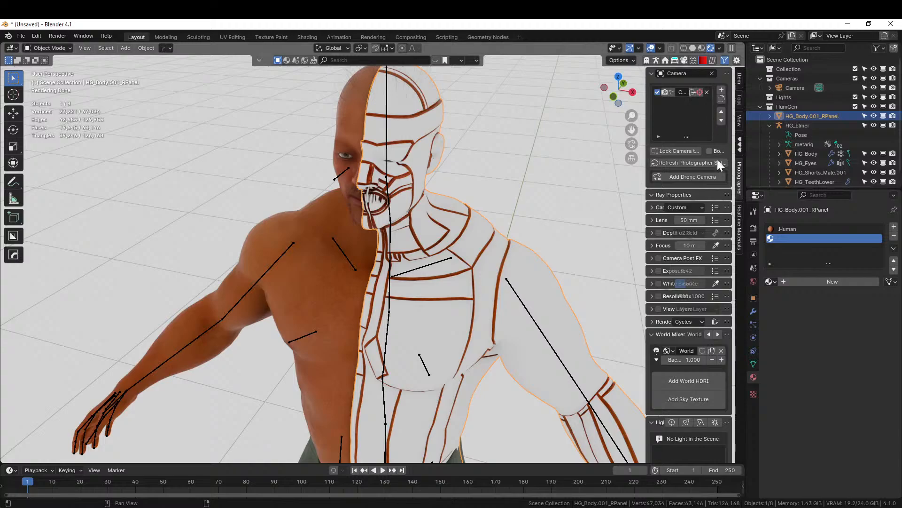
{"action": "left_click", "coordinate": [740, 147]}
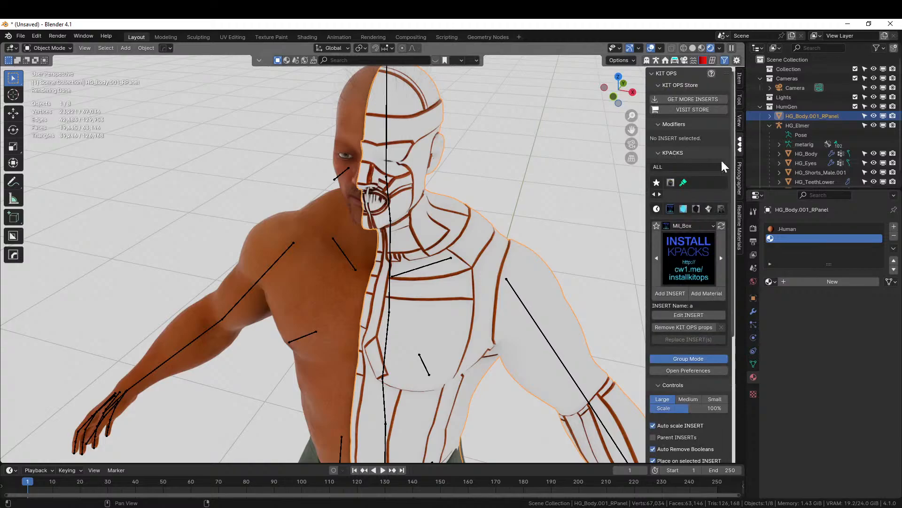
{"action": "left_click", "coordinate": [709, 211]}
{"action": "left_click", "coordinate": [698, 255]}
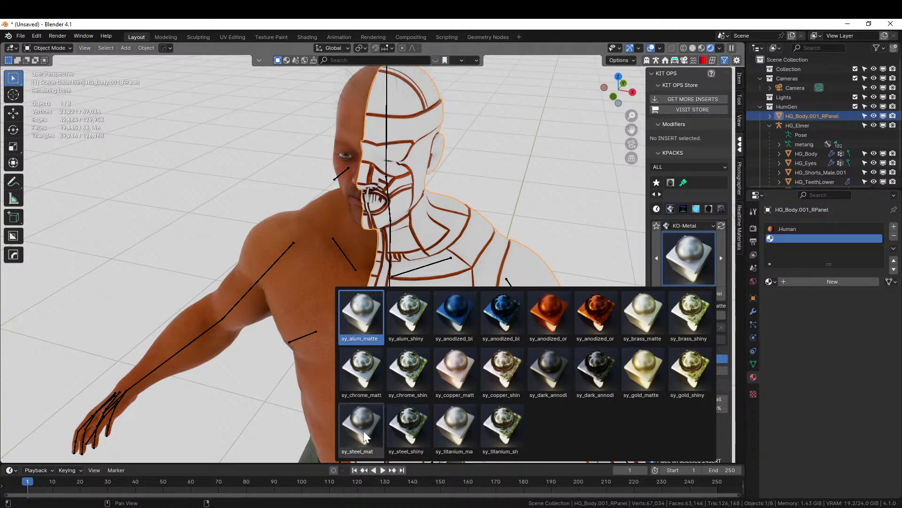
{"action": "left_click", "coordinate": [452, 422]}
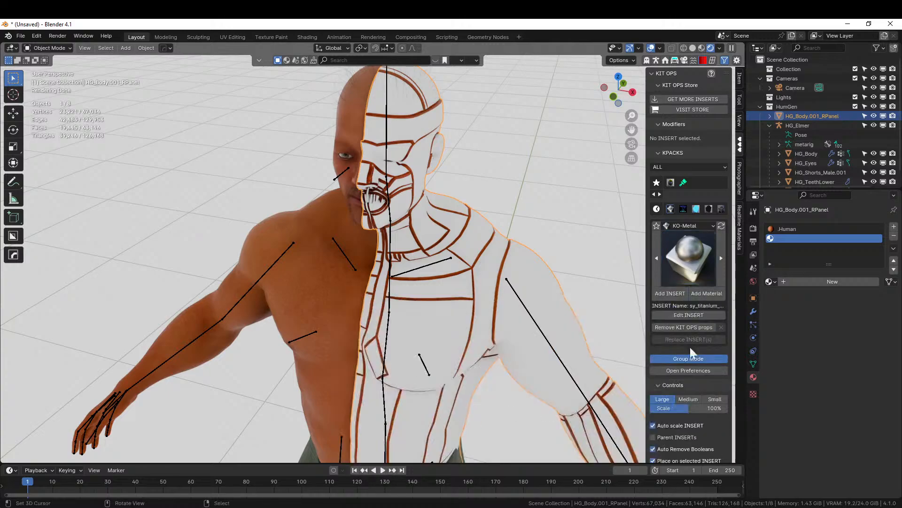
{"action": "left_click", "coordinate": [714, 294]}
{"action": "middle_click_drag", "start_coordinate": [511, 226], "coordinate": [681, 220]}
{"action": "scroll", "coordinate": [539, 196], "scroll_direction": "up", "scroll_amount": 3}
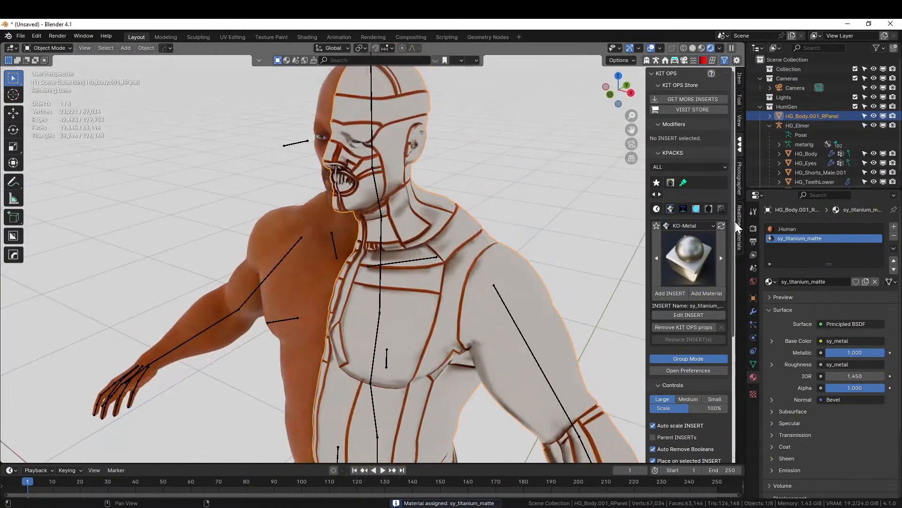
Replace the panel mesh's .Human material with Scifi Carbon Fiber 1 from the Carbon Fiber UV category of Realtime Materials
{"action": "left_click", "coordinate": [789, 229]}
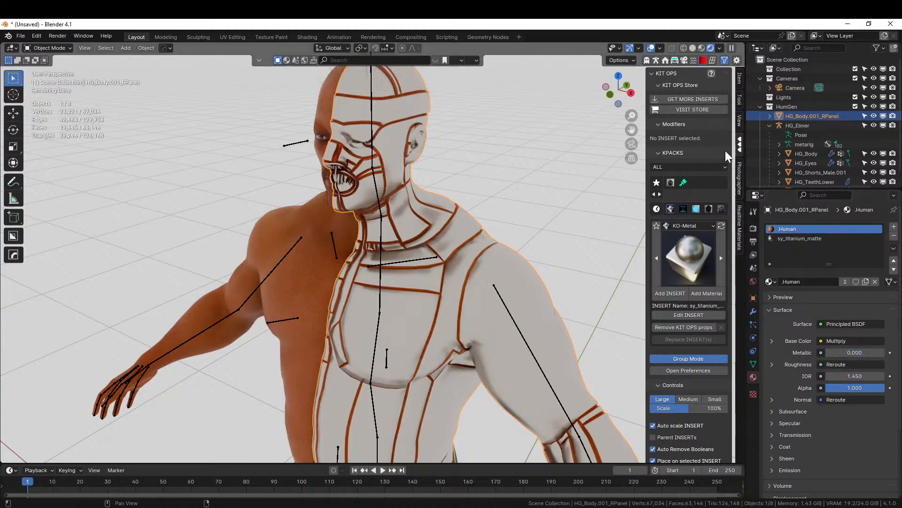
{"action": "left_click", "coordinate": [740, 223]}
{"action": "left_click", "coordinate": [687, 130]}
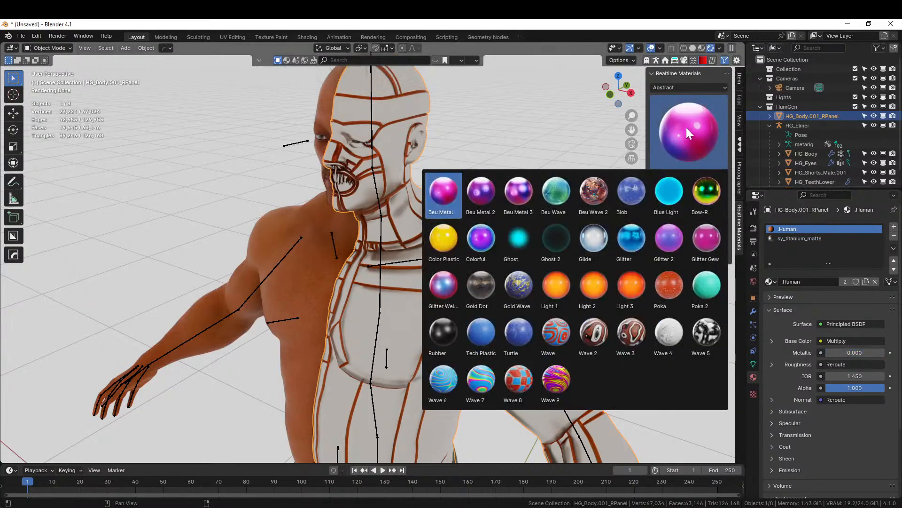
{"action": "left_click", "coordinate": [693, 89]}
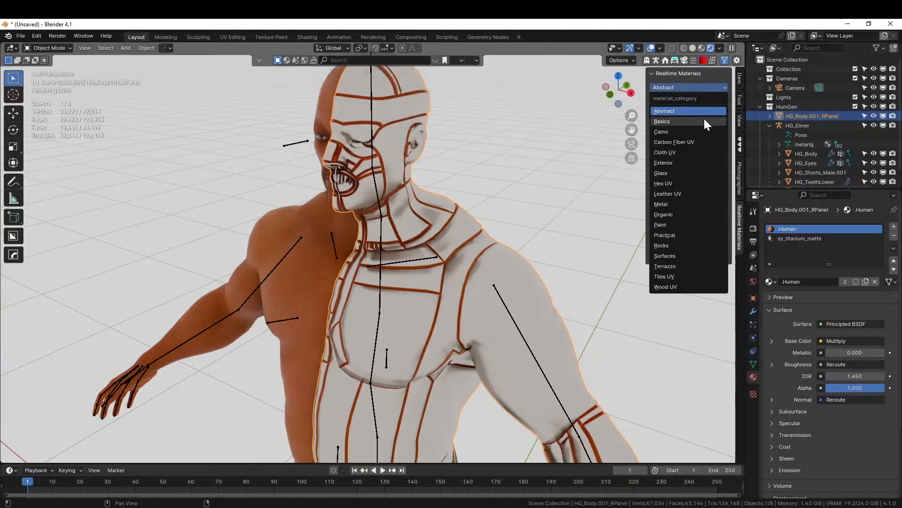
{"action": "left_click", "coordinate": [687, 143]}
{"action": "left_click", "coordinate": [689, 140]}
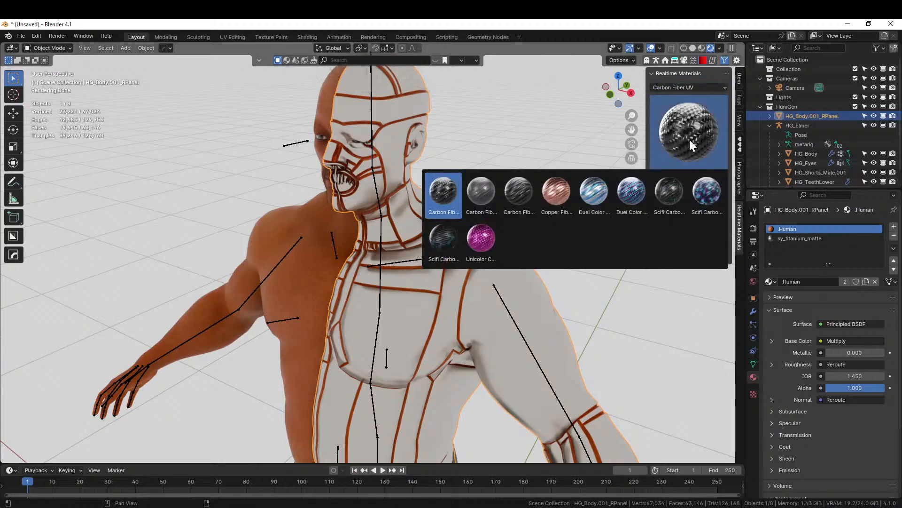
{"action": "left_click", "coordinate": [668, 200]}
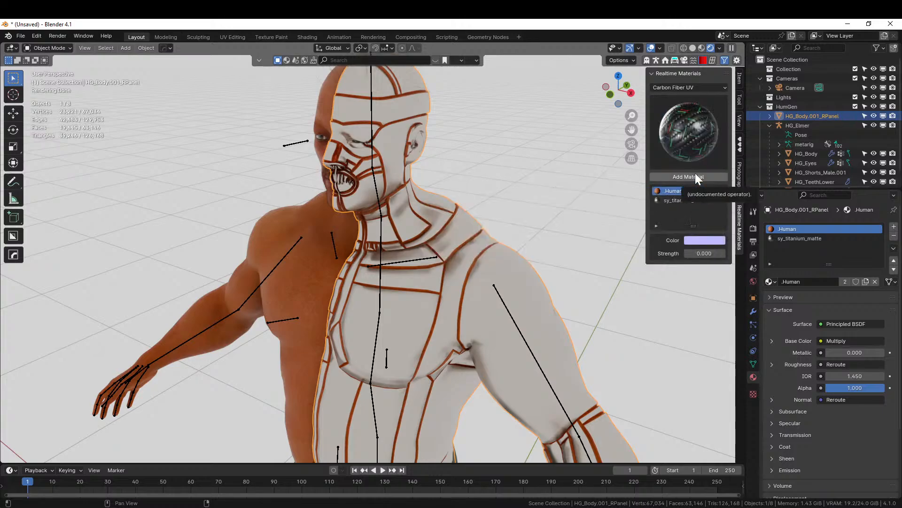
{"action": "left_click", "coordinate": [696, 175]}
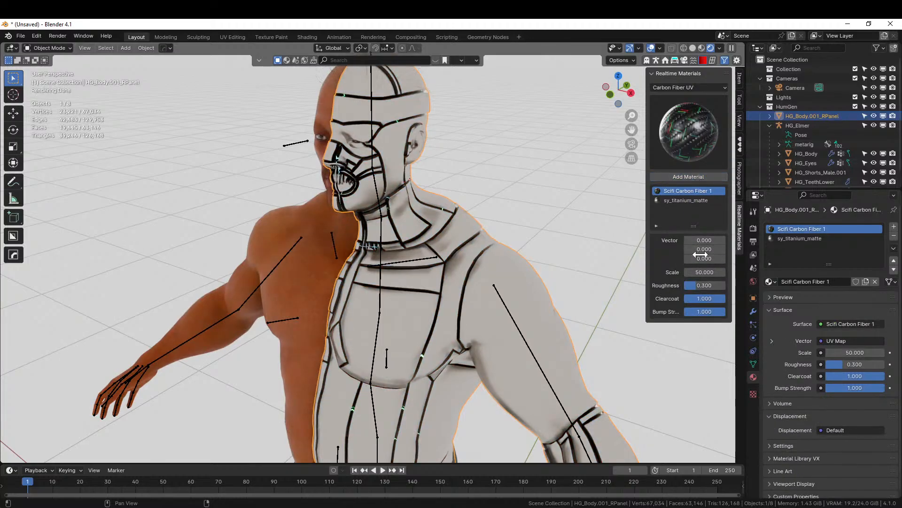
Set the Scifi Carbon Fiber 1 scale to 200 and check the gaps between the panels
{"action": "left_click", "coordinate": [700, 273]}
{"action": "type", "text": "200"}
{"action": "key", "text": "Return"}
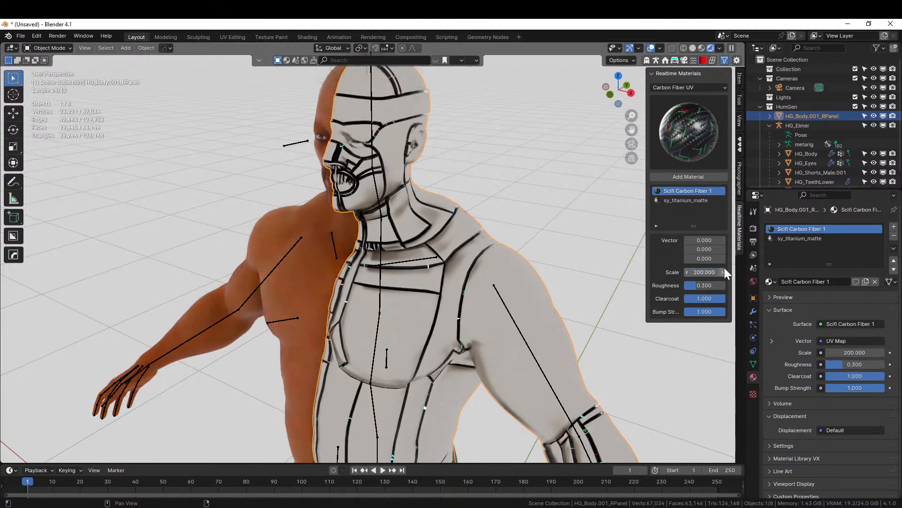
{"action": "middle_click_drag", "start_coordinate": [424, 160], "coordinate": [490, 165]}
{"action": "right_click", "coordinate": [503, 138]}
{"action": "scroll", "coordinate": [503, 137], "scroll_direction": "down", "scroll_amount": 2}
{"action": "scroll", "coordinate": [503, 137], "scroll_direction": "down", "scroll_amount": 5}
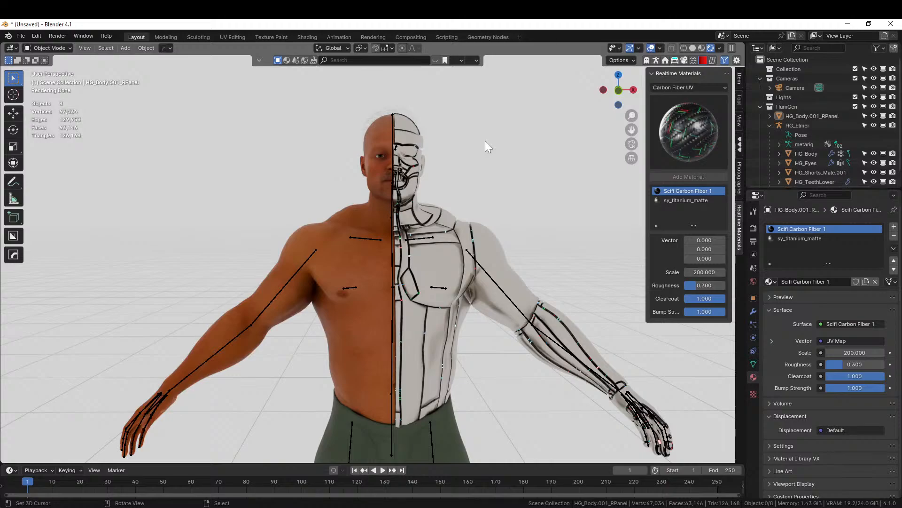
{"action": "scroll", "coordinate": [462, 160], "scroll_direction": "up", "scroll_amount": 4}
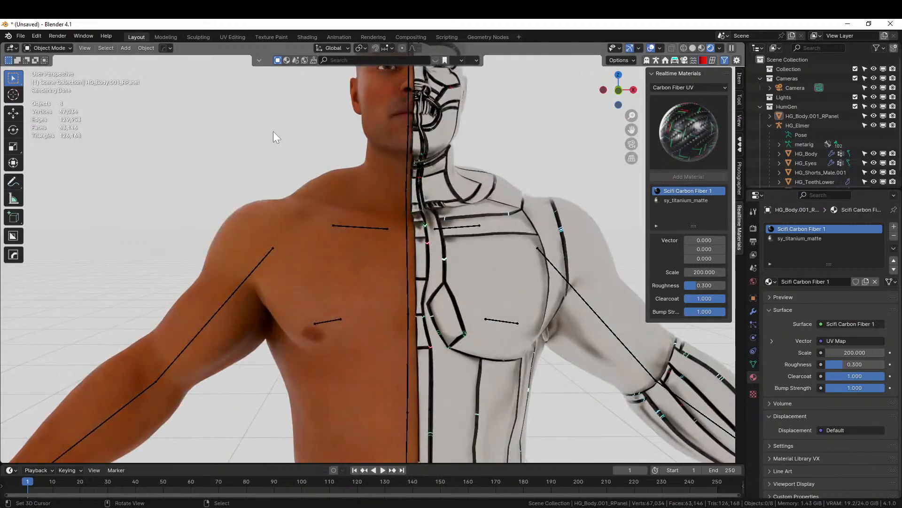
{"action": "middle_click_drag", "start_coordinate": [253, 165], "coordinate": [305, 255]}
{"action": "middle_click_drag", "start_coordinate": [425, 230], "coordinate": [483, 210]}
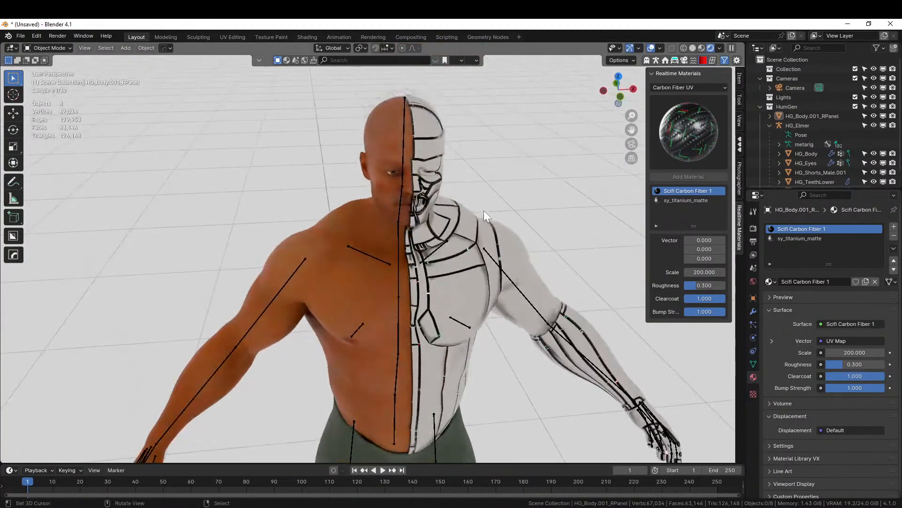
Add the panel mesh HG_Body.001_RPanel to the HumGen fighter as a Full Body clothing object
{"action": "left_click", "coordinate": [505, 232]}
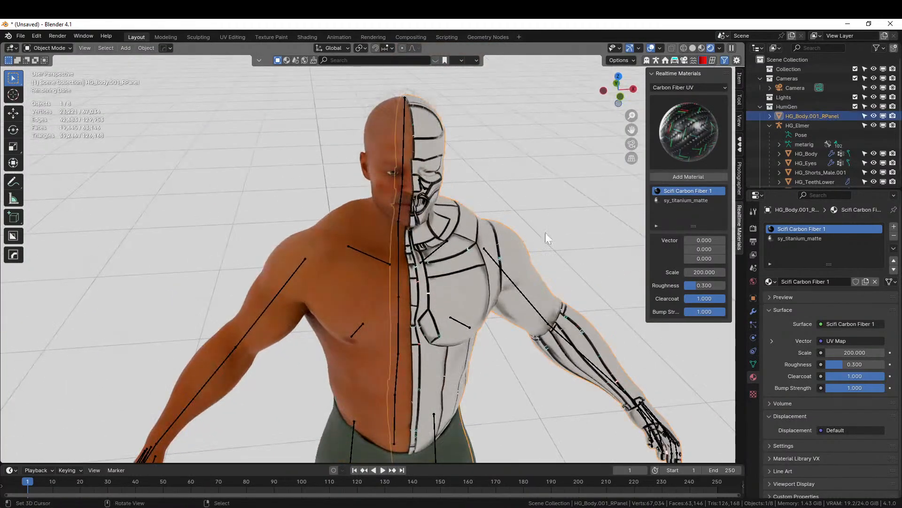
{"action": "left_click", "coordinate": [740, 79]}
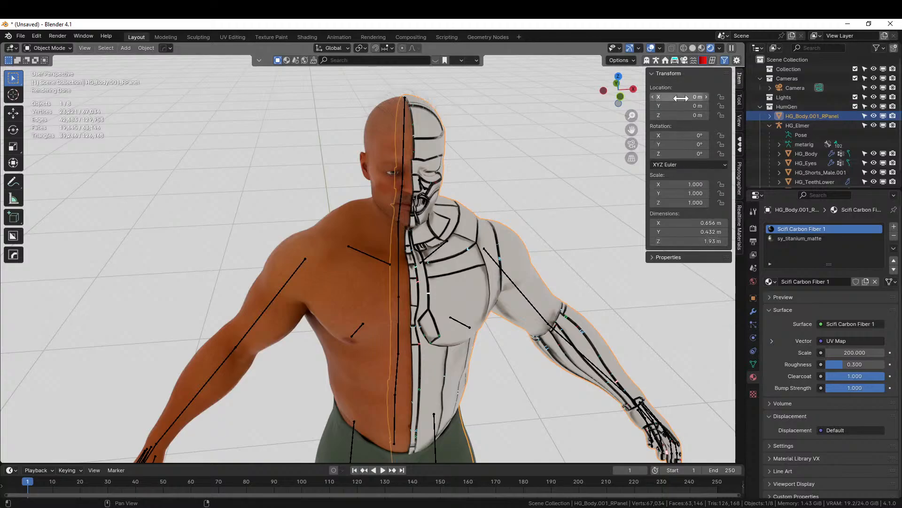
{"action": "left_click", "coordinate": [406, 140]}
{"action": "left_click", "coordinate": [658, 59]}
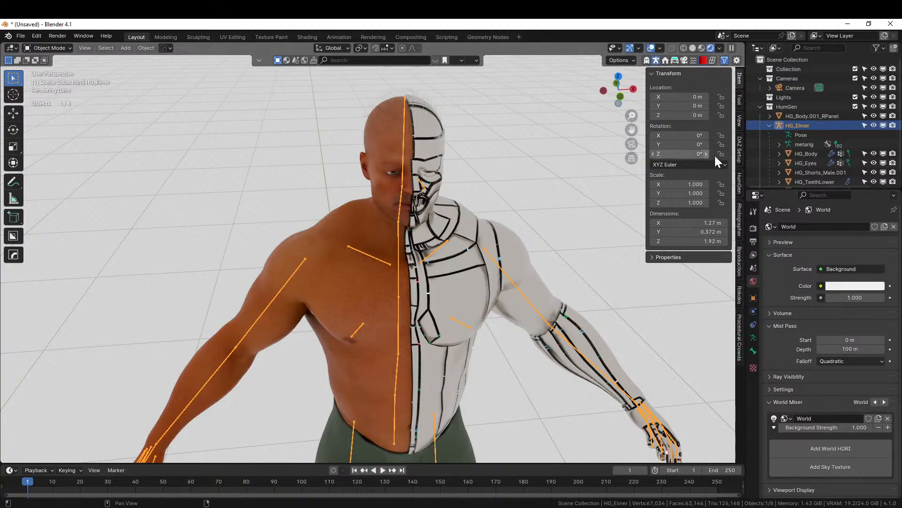
{"action": "left_click", "coordinate": [740, 183]}
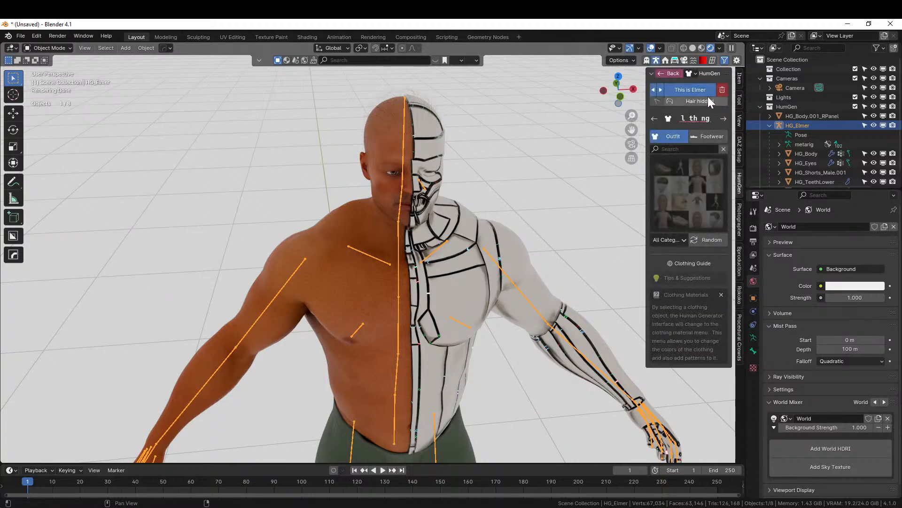
{"action": "left_click", "coordinate": [669, 74]}
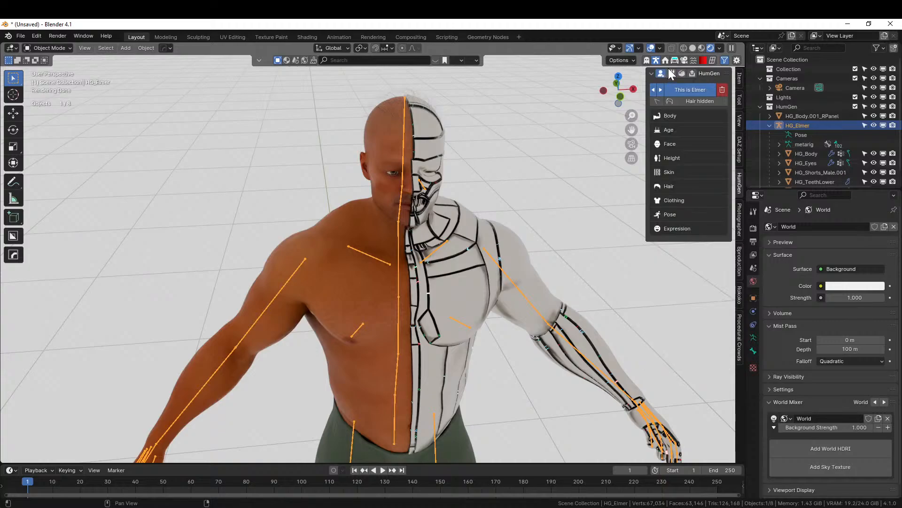
{"action": "left_click", "coordinate": [681, 74]}
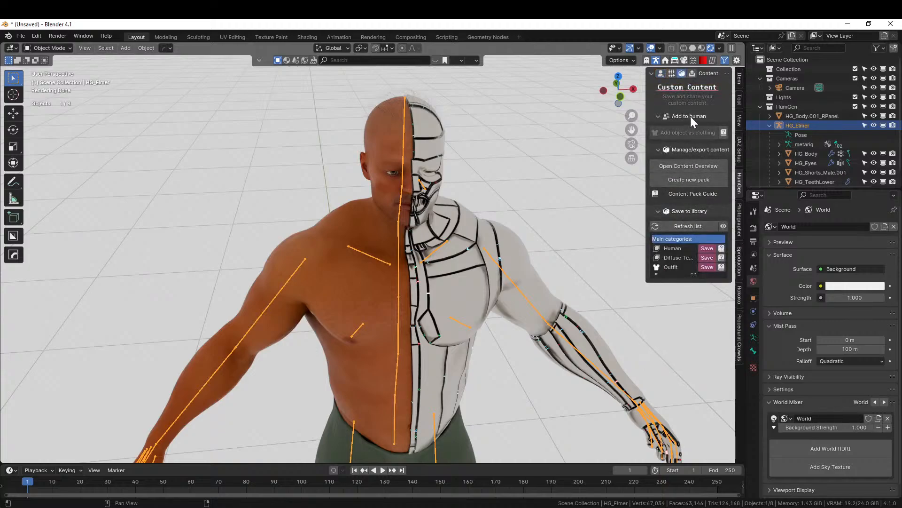
{"action": "left_click", "coordinate": [501, 226]}
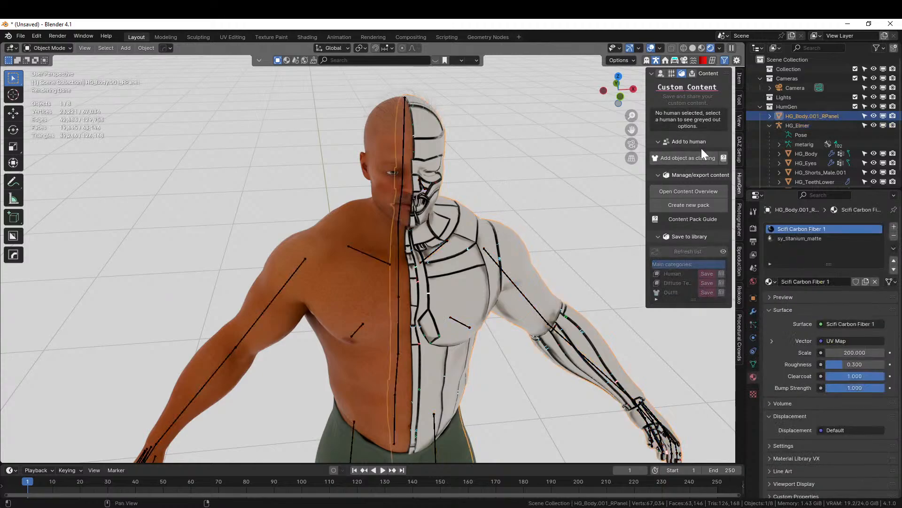
{"action": "left_click", "coordinate": [689, 157]}
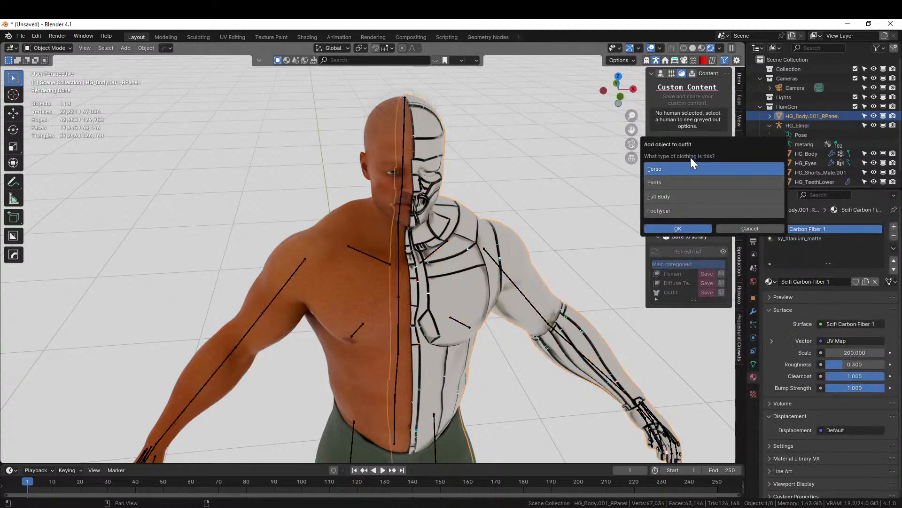
{"action": "left_click", "coordinate": [669, 197]}
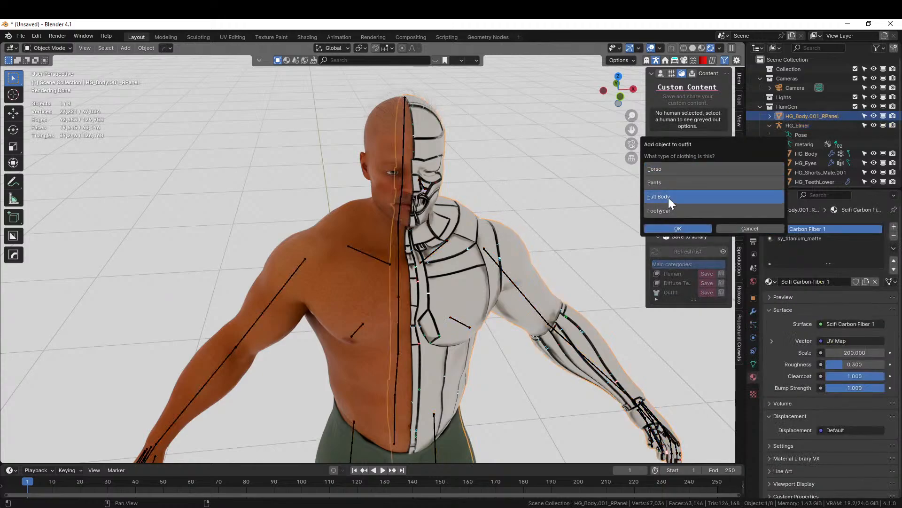
{"action": "left_click", "coordinate": [673, 228]}
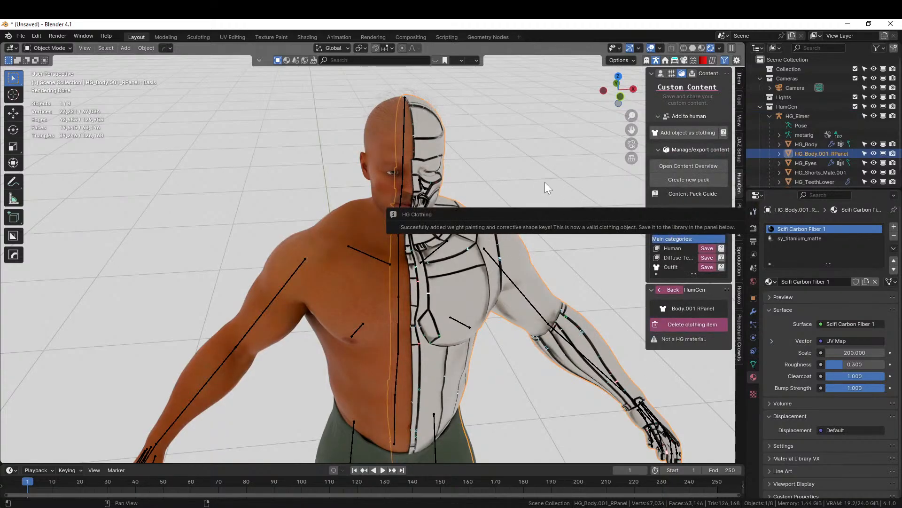
Assign the vertices of HG_Body's paneled half, selected through the mesh in front view, to the mask_lower_short vertex group
{"action": "scroll", "coordinate": [527, 159], "scroll_direction": "down", "scroll_amount": 6}
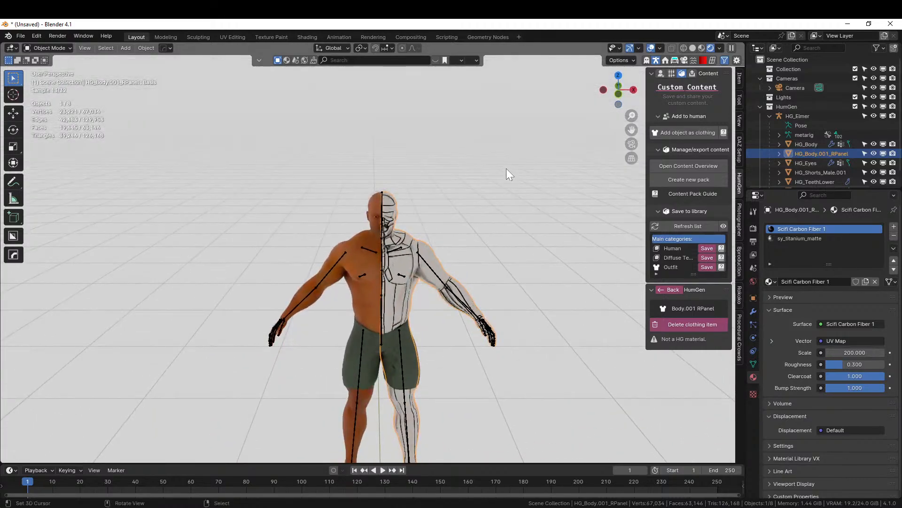
{"action": "key", "text": "KP_1"}
{"action": "left_click", "coordinate": [351, 245]}
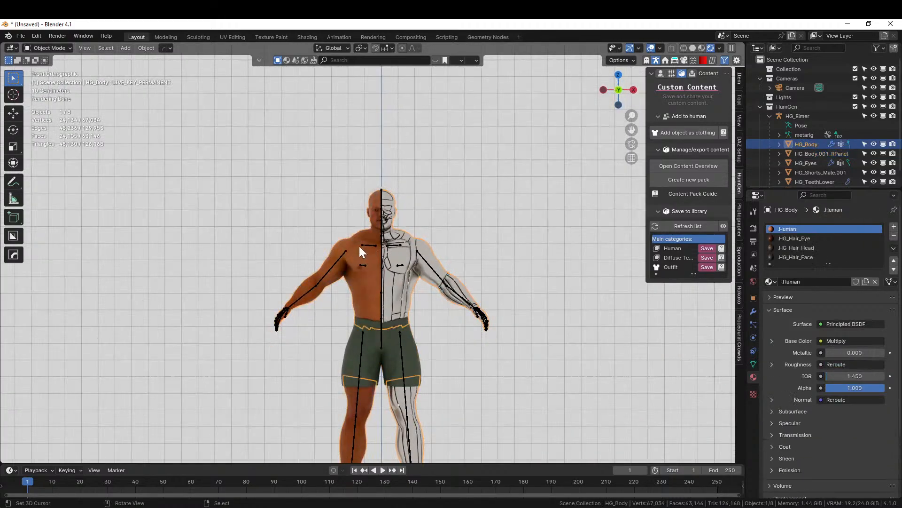
{"action": "key", "text": "Tab"}
{"action": "scroll", "coordinate": [550, 329], "scroll_direction": "down", "scroll_amount": 3}
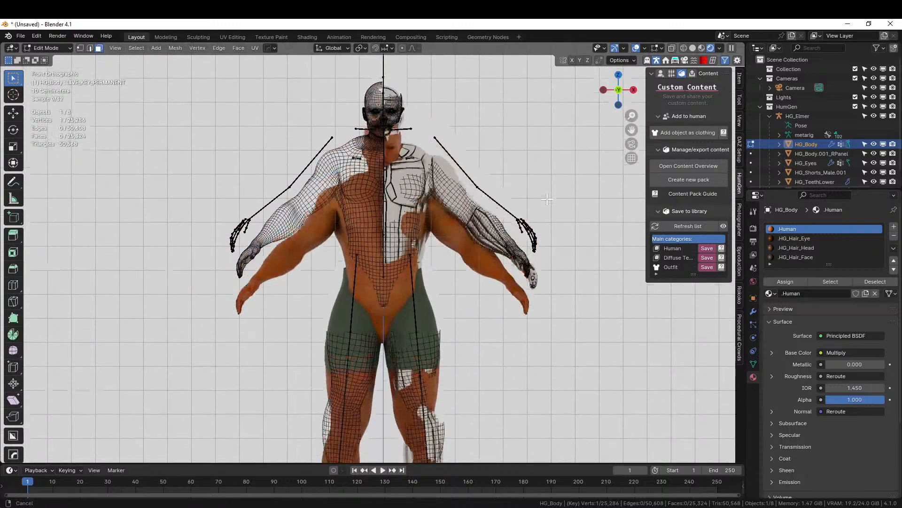
{"action": "key", "text": "1"}
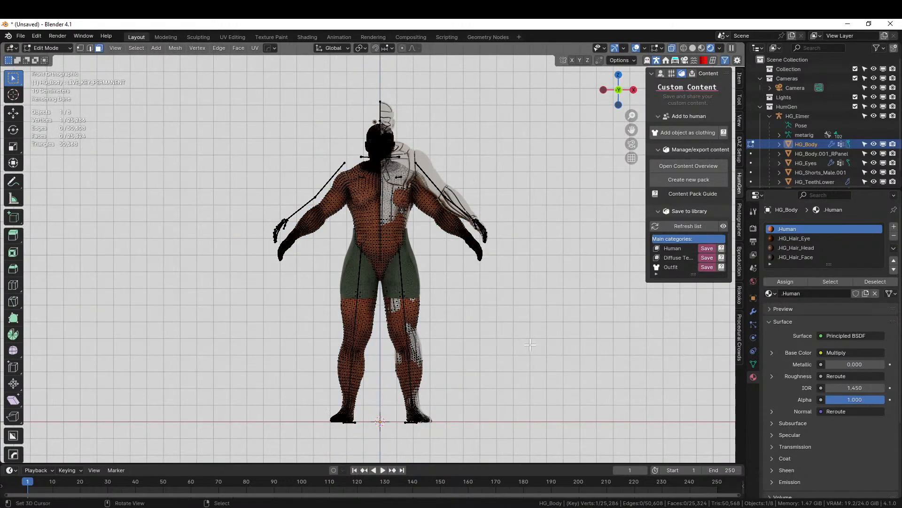
{"action": "left_click_drag", "start_coordinate": [518, 438], "coordinate": [384, 61]}
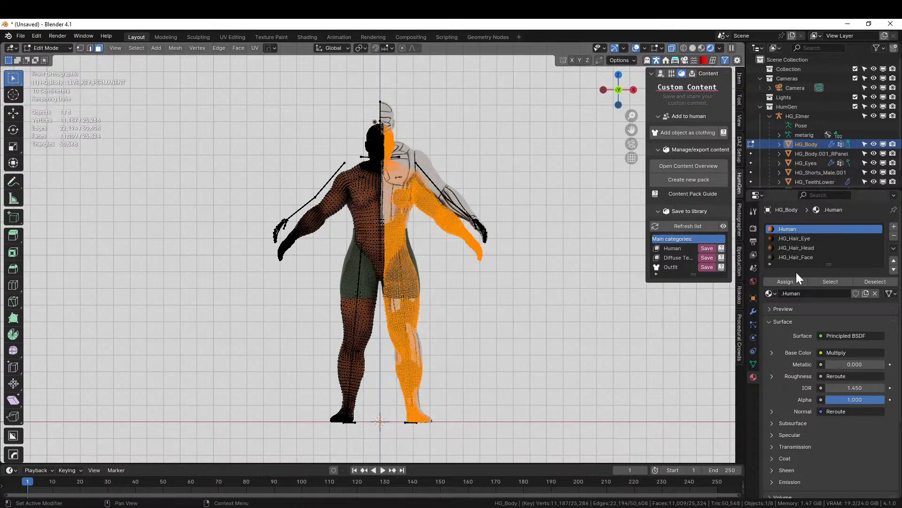
{"action": "left_click", "coordinate": [752, 312]}
{"action": "left_click", "coordinate": [754, 361]}
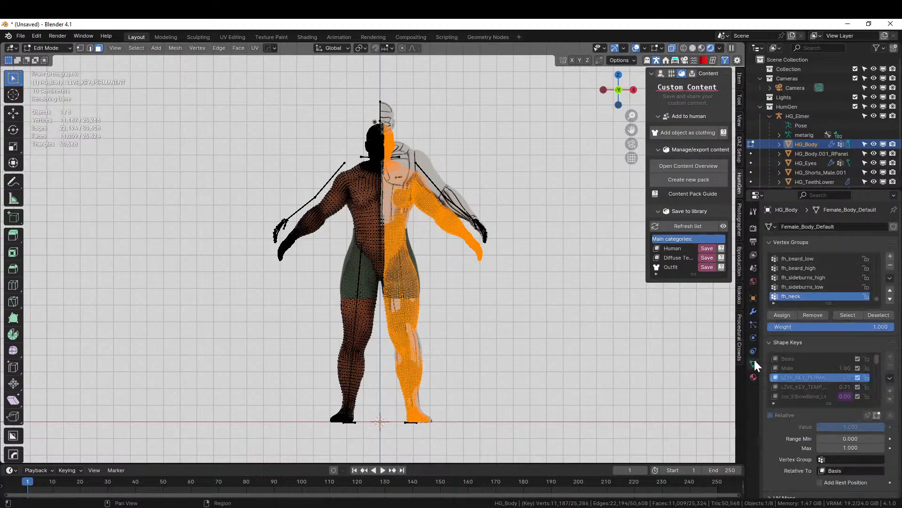
{"action": "scroll", "coordinate": [842, 280], "scroll_direction": "up", "scroll_amount": 5}
{"action": "scroll", "coordinate": [842, 280], "scroll_direction": "up", "scroll_amount": 6}
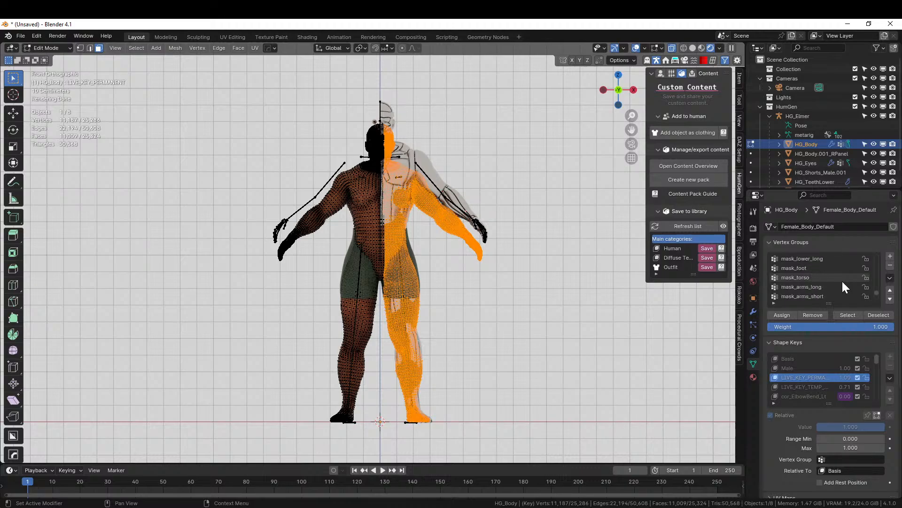
{"action": "scroll", "coordinate": [841, 280], "scroll_direction": "up", "scroll_amount": 3}
{"action": "left_click", "coordinate": [812, 277]}
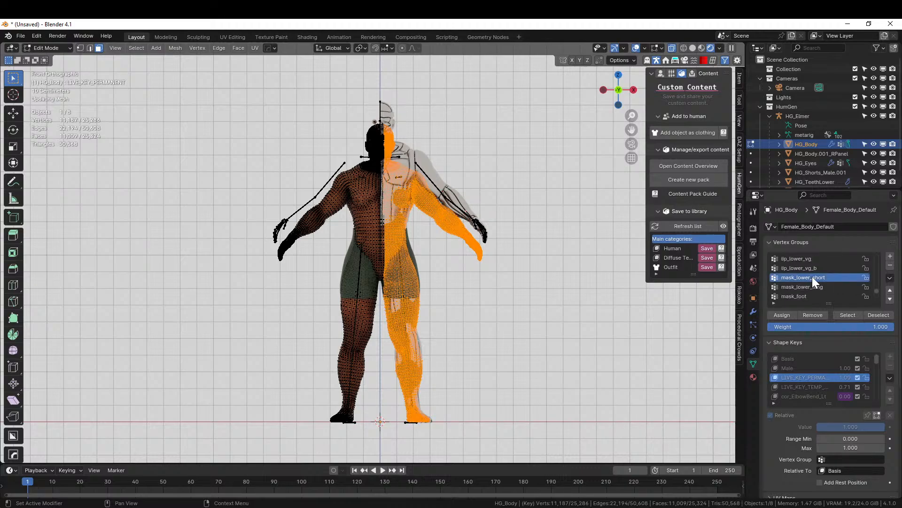
{"action": "left_click", "coordinate": [782, 315]}
{"action": "key", "text": "Tab"}
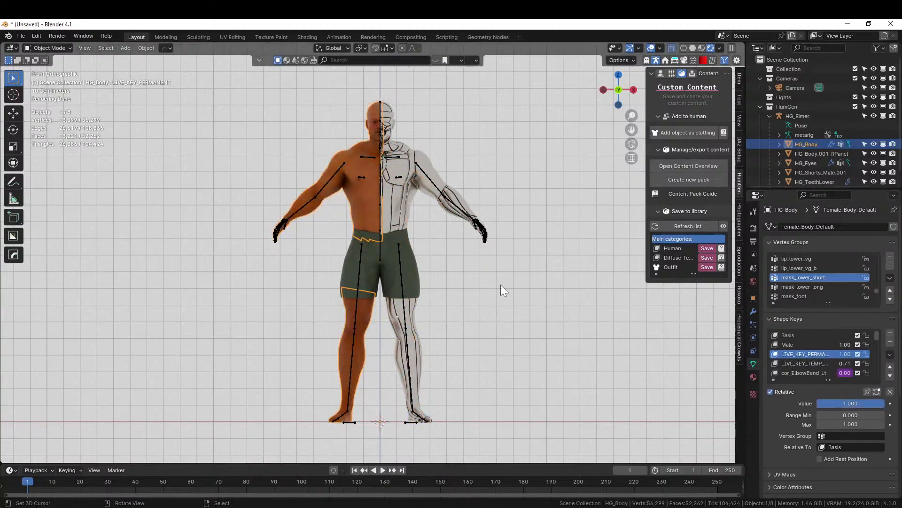
Sculpt the side of the green shorts' waistband with Elastic Deform at a 124 px radius to fix the poke-through
{"action": "scroll", "coordinate": [523, 296], "scroll_direction": "up", "scroll_amount": 3}
{"action": "mouse_move", "coordinate": [524, 296]}
{"action": "middle_mouse_down"}
{"action": "mouse_move", "coordinate": [472, 318]}
{"action": "mouse_move", "coordinate": [324, 310]}
{"action": "mouse_move", "coordinate": [281, 334]}
{"action": "mouse_move", "coordinate": [263, 316]}
{"action": "mouse_move", "coordinate": [309, 321]}
{"action": "mouse_move", "coordinate": [335, 297]}
{"action": "mouse_move", "coordinate": [441, 277]}
{"action": "mouse_move", "coordinate": [529, 281]}
{"action": "middle_mouse_up"}
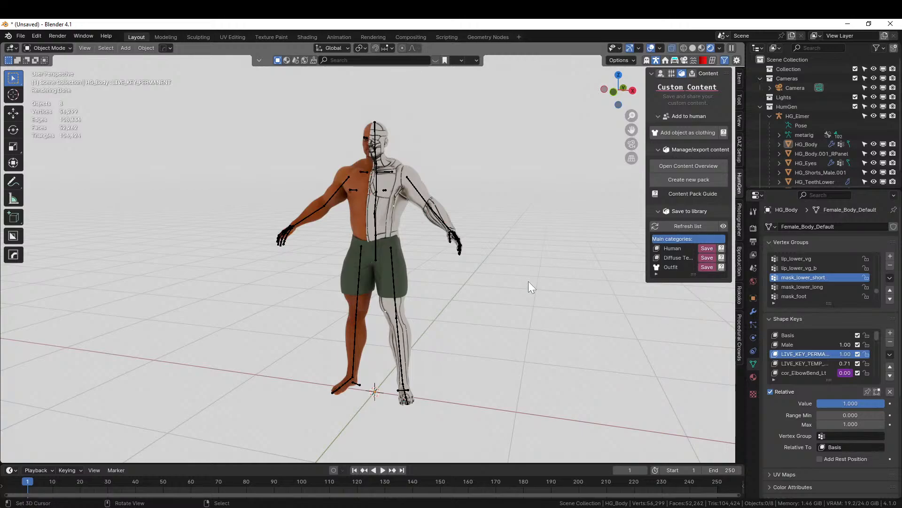
{"action": "scroll", "coordinate": [326, 270], "scroll_direction": "up", "scroll_amount": 6}
{"action": "middle_click_drag", "start_coordinate": [400, 296], "coordinate": [321, 295]}
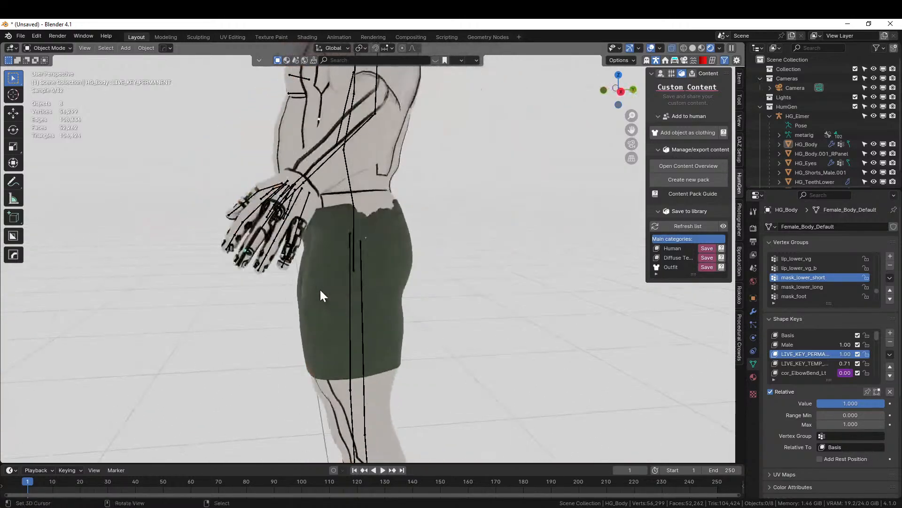
{"action": "scroll", "coordinate": [320, 295], "scroll_direction": "up", "scroll_amount": 3}
{"action": "left_click", "coordinate": [430, 225]}
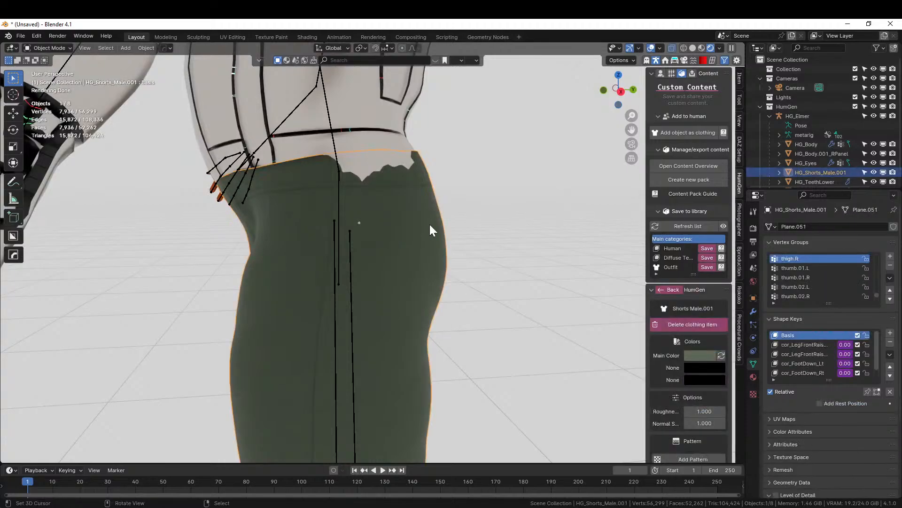
{"action": "left_click", "coordinate": [42, 48]}
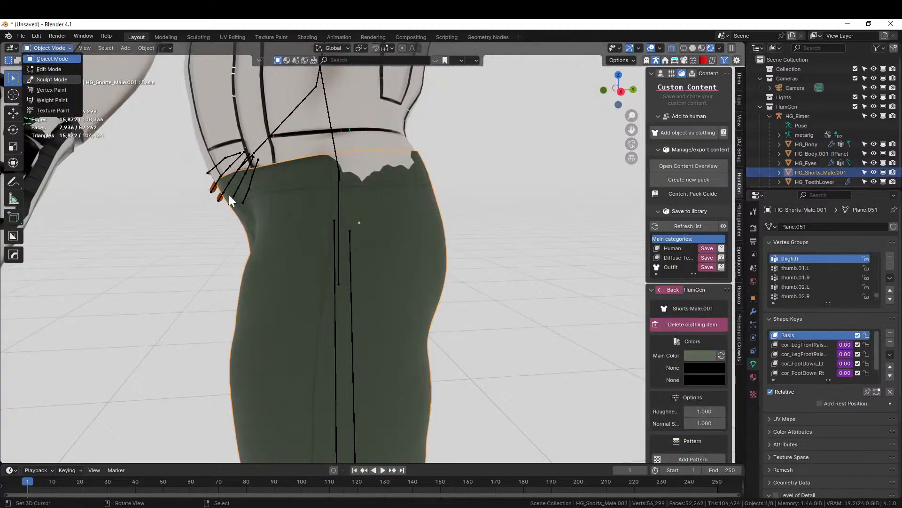
{"action": "key", "text": "s"}
{"action": "left_click", "coordinate": [13, 341]}
{"action": "mouse_move", "coordinate": [423, 191]}
{"action": "middle_mouse_down"}
{"action": "mouse_move", "coordinate": [399, 282]}
{"action": "mouse_move", "coordinate": [389, 286]}
{"action": "mouse_move", "coordinate": [433, 276]}
{"action": "mouse_move", "coordinate": [433, 249]}
{"action": "middle_mouse_up"}
{"action": "key", "text": "bracketright"}
{"action": "key", "text": "bracketright"}
{"action": "key", "text": "bracketright"}
{"action": "left_click_drag", "start_coordinate": [391, 247], "coordinate": [414, 238]}
Reshape the back of the shorts' waistband with Elastic Deform and return to Object Mode
{"action": "mouse_move", "coordinate": [378, 242]}
{"action": "middle_mouse_down"}
{"action": "mouse_move", "coordinate": [273, 282]}
{"action": "mouse_move", "coordinate": [345, 328]}
{"action": "middle_mouse_up"}
{"action": "left_click_drag", "start_coordinate": [314, 301], "coordinate": [336, 305]}
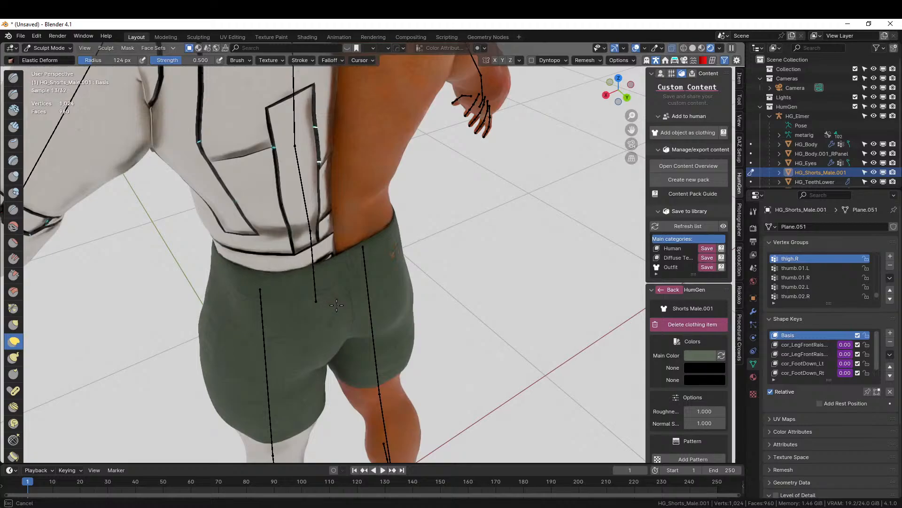
{"action": "middle_click_drag", "start_coordinate": [403, 303], "coordinate": [425, 254]}
{"action": "scroll", "coordinate": [421, 275], "scroll_direction": "down", "scroll_amount": 6}
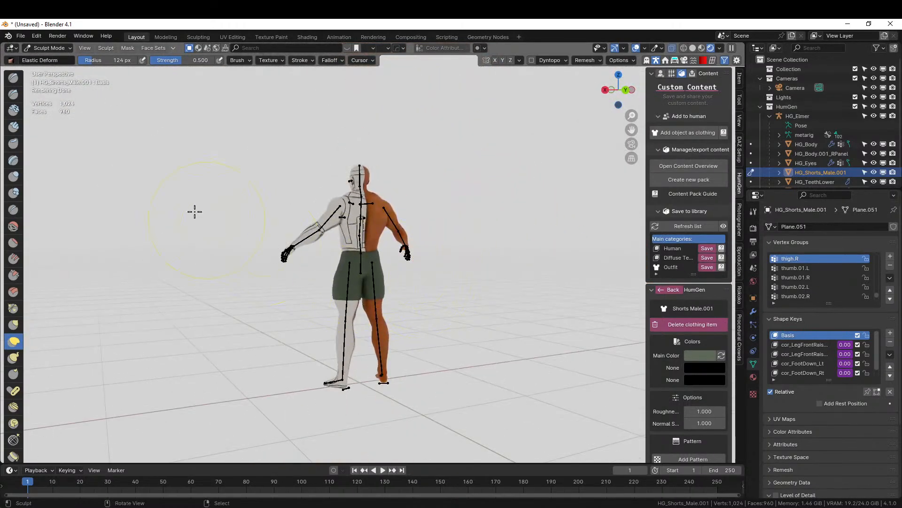
{"action": "left_click", "coordinate": [49, 48]}
{"action": "left_click", "coordinate": [44, 59]}
Apply the celebrate 100 pose with both arms raised from the HumGen pose library to HG_Elmer
{"action": "mouse_move", "coordinate": [401, 258]}
{"action": "middle_mouse_down"}
{"action": "mouse_move", "coordinate": [570, 270]}
{"action": "mouse_move", "coordinate": [484, 231]}
{"action": "middle_mouse_up"}
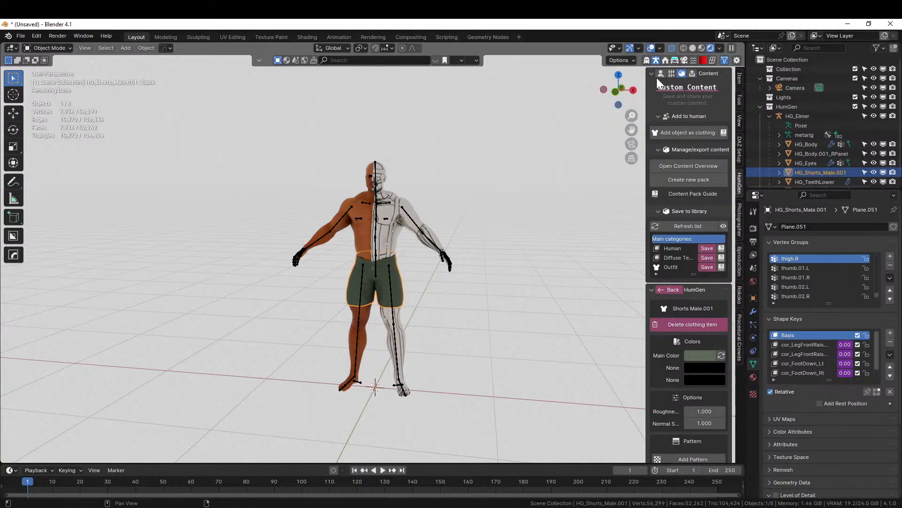
{"action": "left_click", "coordinate": [365, 201]}
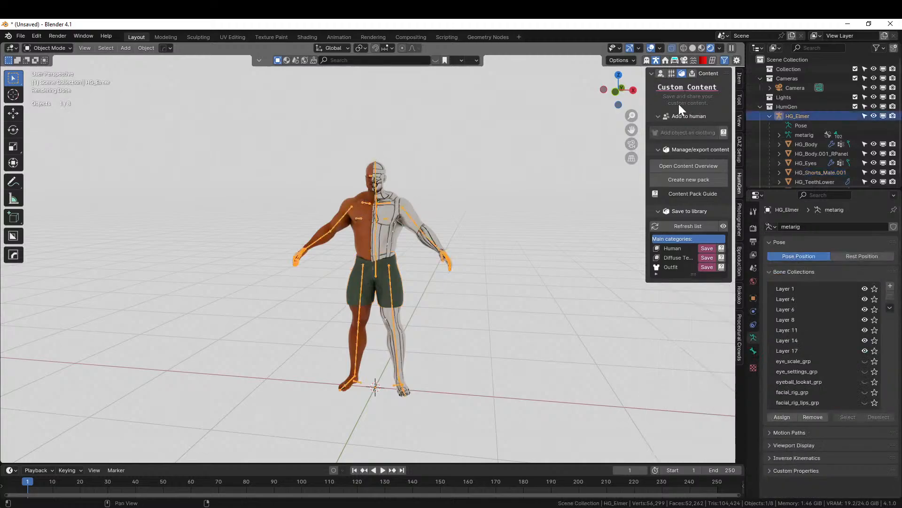
{"action": "left_click", "coordinate": [660, 73]}
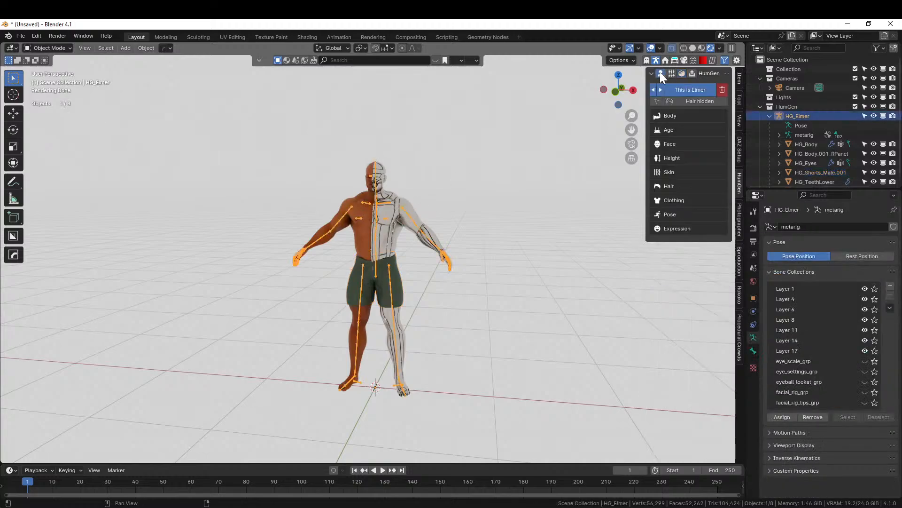
{"action": "left_click", "coordinate": [658, 215]}
{"action": "left_click", "coordinate": [693, 193]}
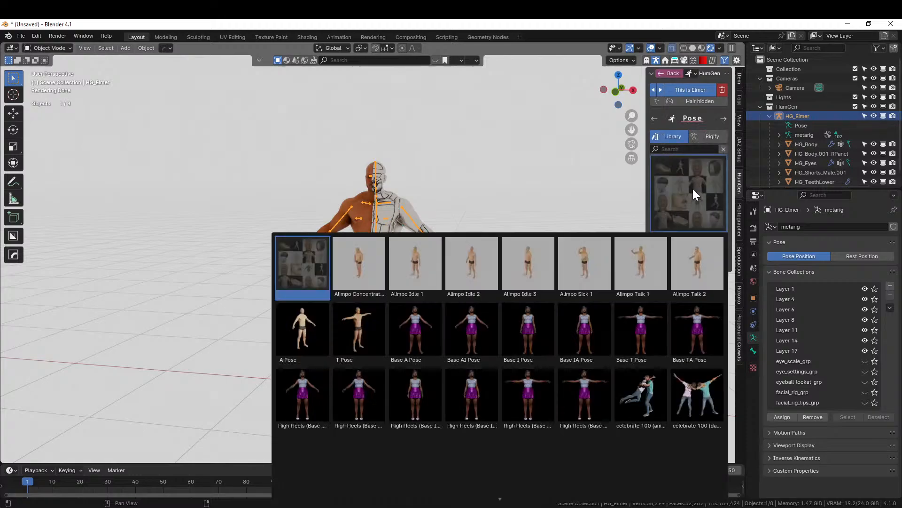
{"action": "scroll", "coordinate": [694, 388], "scroll_direction": "down", "scroll_amount": 4}
{"action": "scroll", "coordinate": [694, 387], "scroll_direction": "down", "scroll_amount": 1}
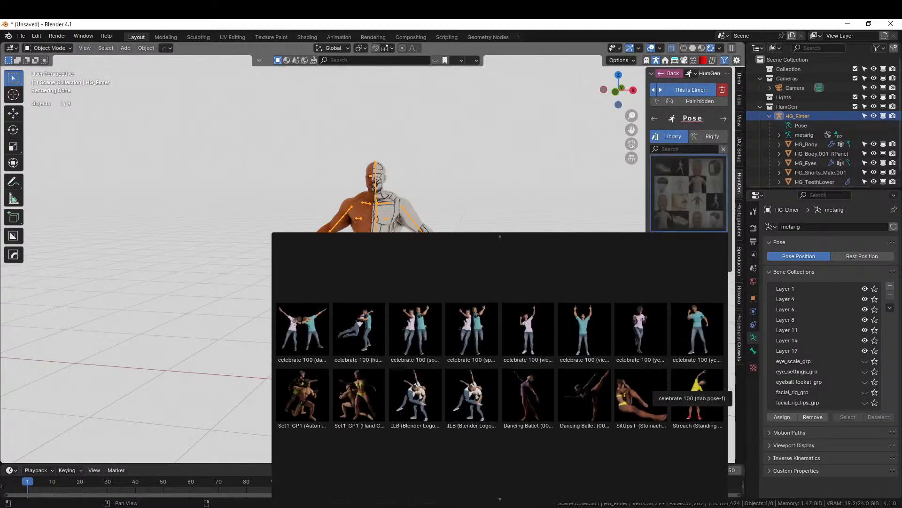
{"action": "left_click", "coordinate": [589, 300]}
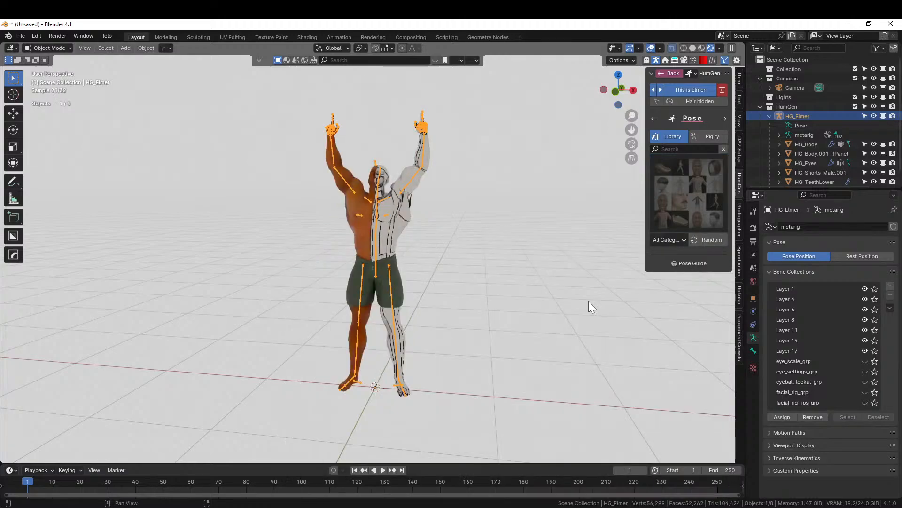
Examine how the paneling and shorts deform around the armpit, torso and waist in the raised-arms pose
{"action": "middle_click_drag", "start_coordinate": [591, 306], "coordinate": [361, 262]}
{"action": "scroll", "coordinate": [470, 233], "scroll_direction": "up", "scroll_amount": 3}
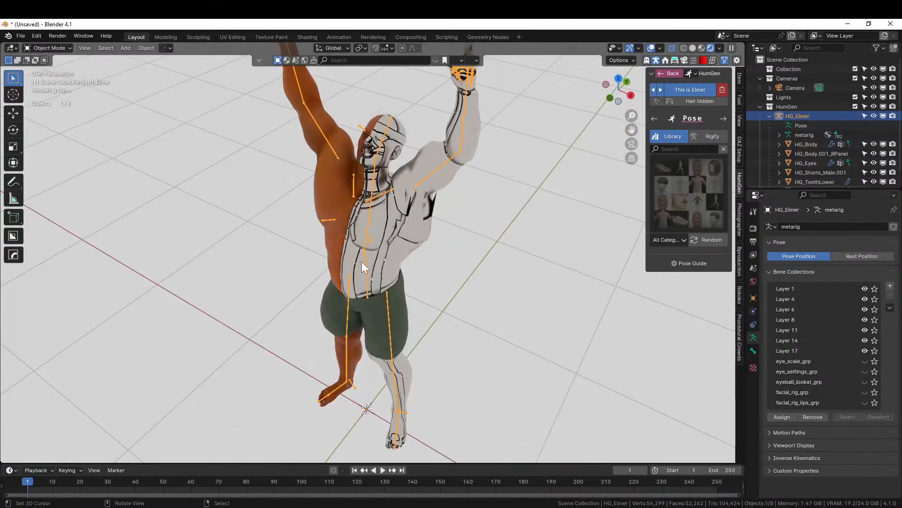
{"action": "middle_click_drag", "start_coordinate": [404, 233], "coordinate": [441, 218]}
{"action": "scroll", "coordinate": [385, 207], "scroll_direction": "up", "scroll_amount": 4}
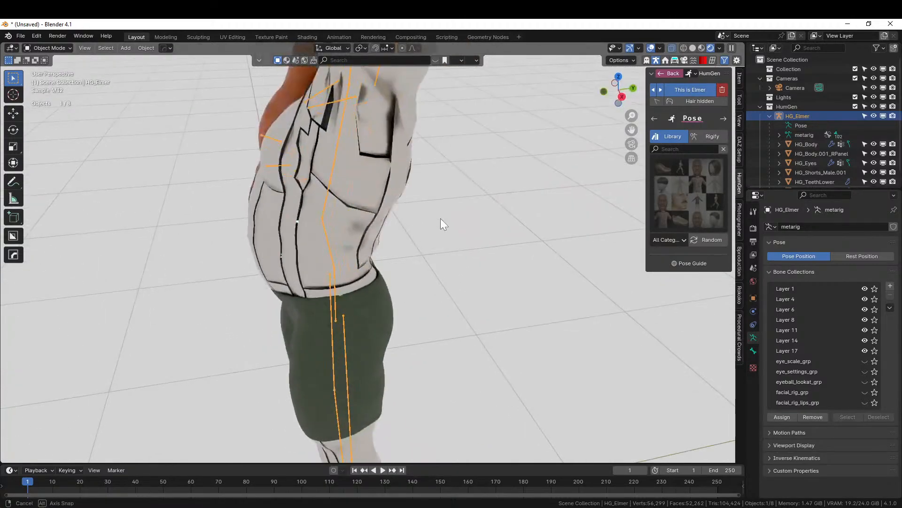
{"action": "middle_click_drag", "start_coordinate": [453, 159], "coordinate": [486, 157]}
{"action": "scroll", "coordinate": [462, 194], "scroll_direction": "down", "scroll_amount": 5}
{"action": "middle_click_drag", "start_coordinate": [461, 194], "coordinate": [543, 199]}
{"action": "scroll", "coordinate": [472, 248], "scroll_direction": "down", "scroll_amount": 4}
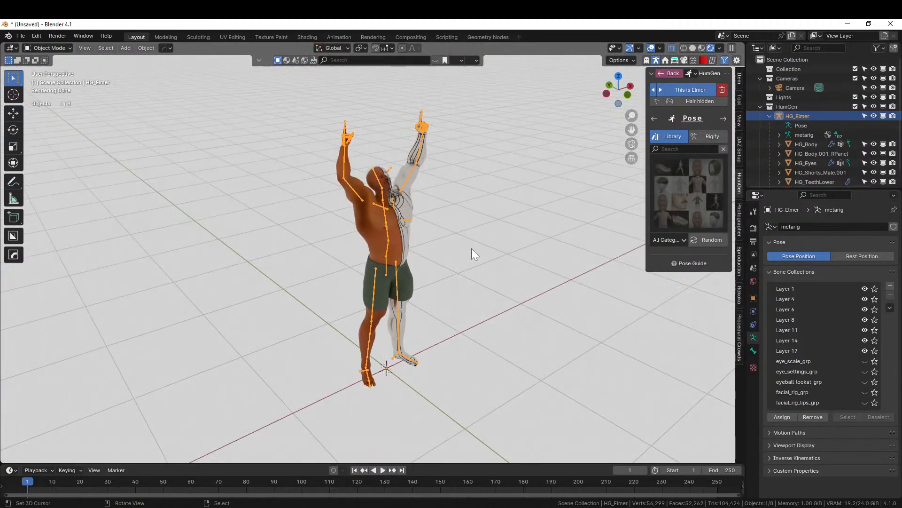
Copy the HG_Elmer fighter with its whole hierarchy and switch to the 240410-1 Livestream Fight Club file in Blender
{"action": "left_click", "coordinate": [770, 116]}
{"action": "right_click", "coordinate": [803, 115]}
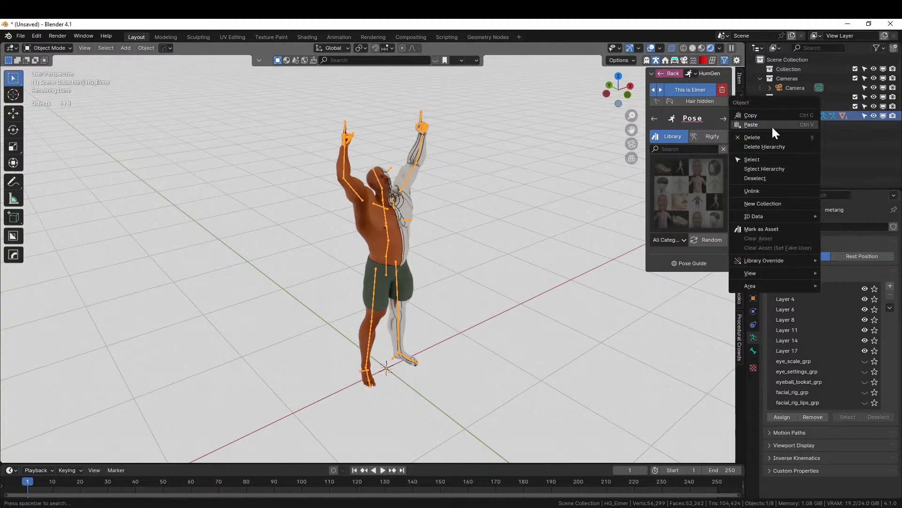
{"action": "left_click", "coordinate": [774, 169]}
{"action": "key", "text": "ctrl+c"}
{"action": "left_click", "coordinate": [342, 210]}
{"action": "key", "text": "alt+Tab"}
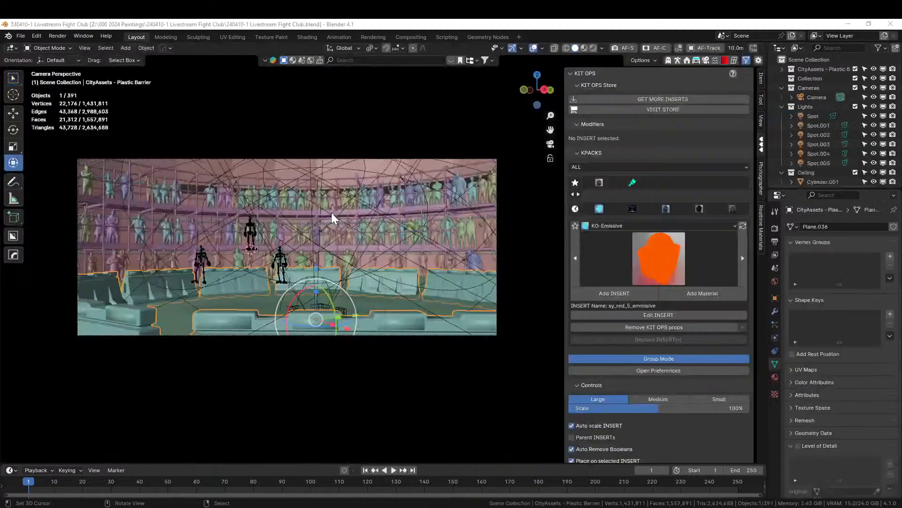
Make the Ceiling collection unselectable and exclude it from the view layer to open up the arena from above
{"action": "middle_click_drag", "start_coordinate": [350, 284], "coordinate": [343, 375]}
{"action": "scroll", "coordinate": [865, 138], "scroll_direction": "down", "scroll_amount": 4}
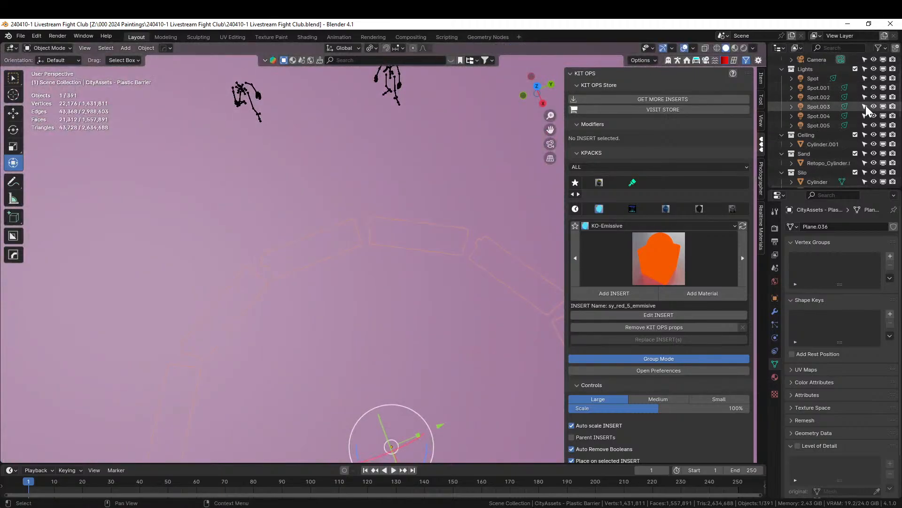
{"action": "left_click", "coordinate": [865, 135]}
{"action": "scroll", "coordinate": [443, 250], "scroll_direction": "down", "scroll_amount": 4}
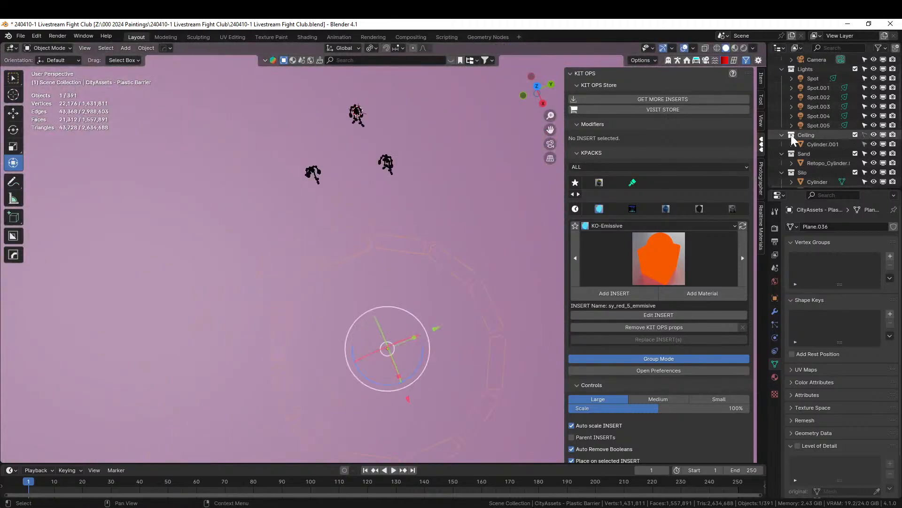
{"action": "left_click", "coordinate": [855, 134]}
{"action": "middle_click_drag", "start_coordinate": [359, 282], "coordinate": [365, 260]}
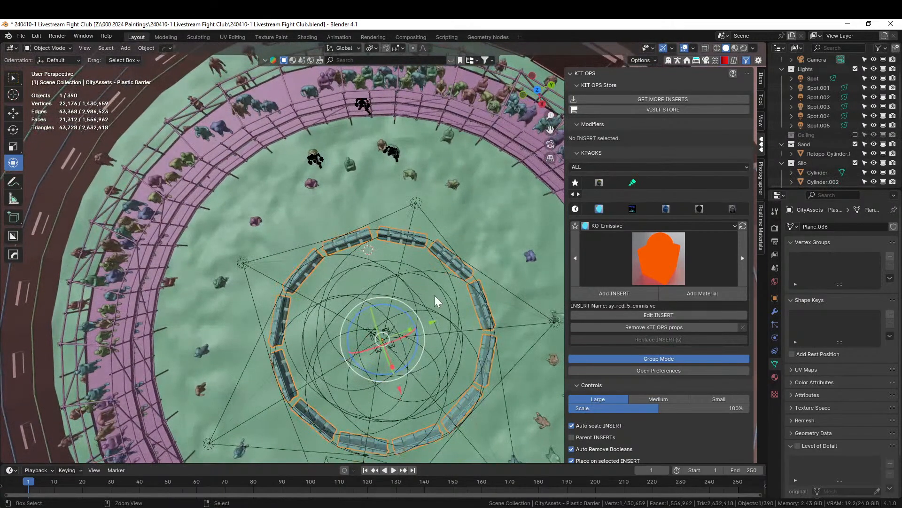
Paste the fighter into the arena and move it about -4.10 m in X and 0.73 m in Y inside the barrier ring
{"action": "key", "text": "ctrl+v"}
{"action": "key", "text": "KP_7"}
{"action": "key", "text": "g"}
{"action": "left_click", "coordinate": [423, 281]}
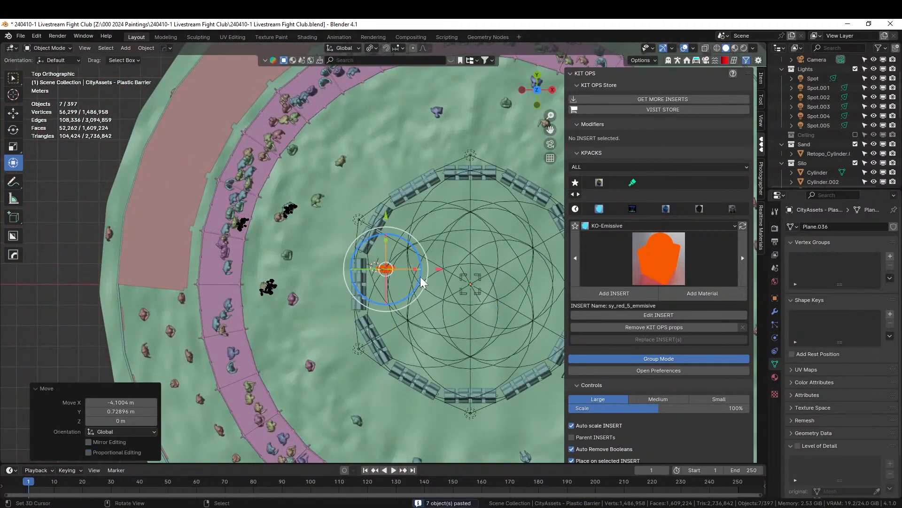
Rotate the fighter's HG_Elmer rig 59.7° around the global Z axis
{"action": "scroll", "coordinate": [423, 282], "scroll_direction": "up", "scroll_amount": 8}
{"action": "middle_click_drag", "start_coordinate": [423, 281], "coordinate": [399, 249]}
{"action": "middle_click_drag", "start_coordinate": [378, 221], "coordinate": [382, 225]}
{"action": "key", "text": "r"}
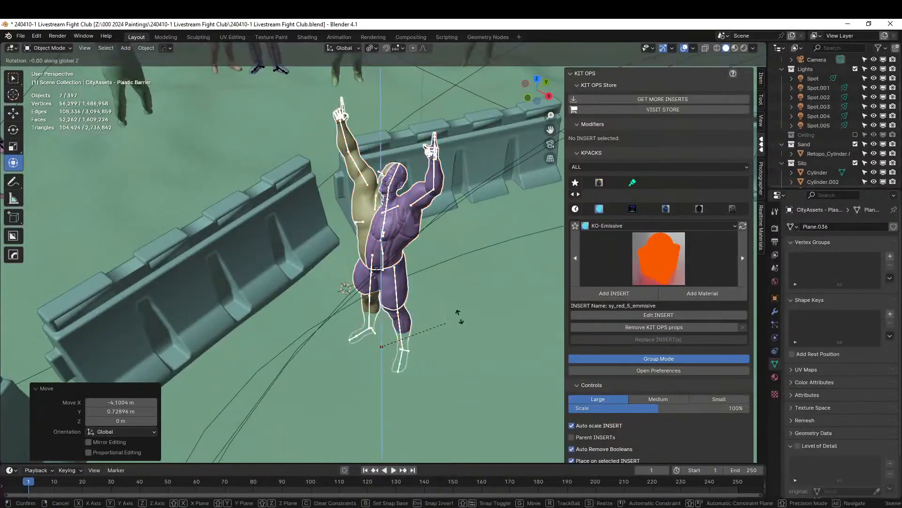
{"action": "right_click", "coordinate": [460, 224]}
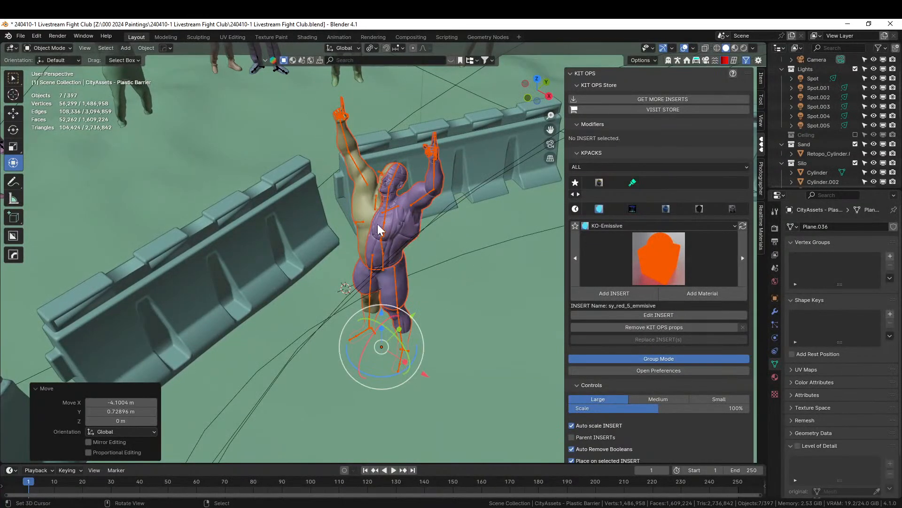
{"action": "left_click", "coordinate": [389, 212]}
{"action": "key", "text": "r"}
{"action": "key", "text": "z"}
{"action": "left_click", "coordinate": [413, 227]}
Raise the fighter about 0.36 m along global Z so the feet stand on the arena floor
{"action": "middle_click_drag", "start_coordinate": [444, 275], "coordinate": [466, 245]}
{"action": "scroll", "coordinate": [459, 261], "scroll_direction": "up", "scroll_amount": 2}
{"action": "middle_click_drag", "start_coordinate": [443, 275], "coordinate": [424, 290]}
{"action": "scroll", "coordinate": [424, 290], "scroll_direction": "up", "scroll_amount": 2}
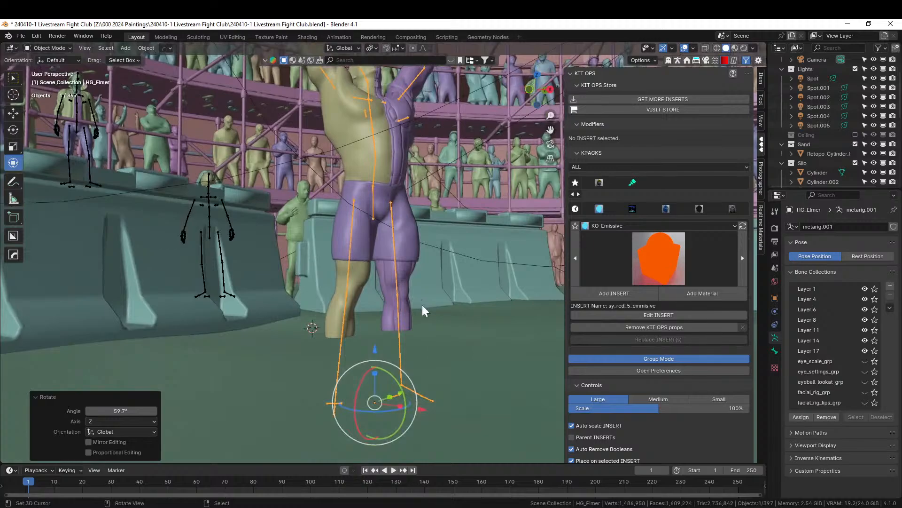
{"action": "key", "text": "g"}
{"action": "key", "text": "z"}
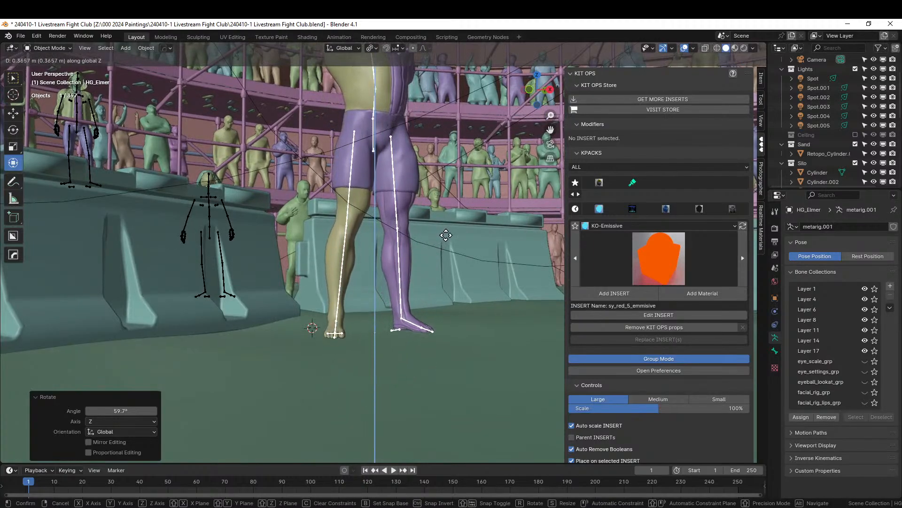
{"action": "left_click", "coordinate": [446, 235]}
Reposition the fighter in the camera view by moving it about 3.08 m along global Y
{"action": "key", "text": "KP_0"}
{"action": "scroll", "coordinate": [444, 237], "scroll_direction": "up", "scroll_amount": 1}
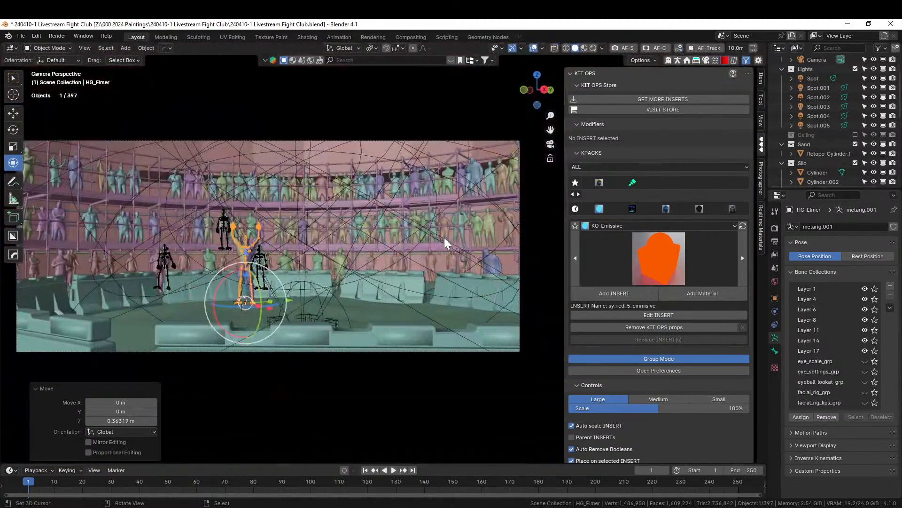
{"action": "left_click_drag", "start_coordinate": [292, 303], "coordinate": [368, 308]}
{"action": "key", "text": "KP_Decimal"}
Using Local orientation, move the fighter about -0.72 m along Y and raise it about 0.04 m along Z
{"action": "middle_click_drag", "start_coordinate": [355, 328], "coordinate": [304, 366]}
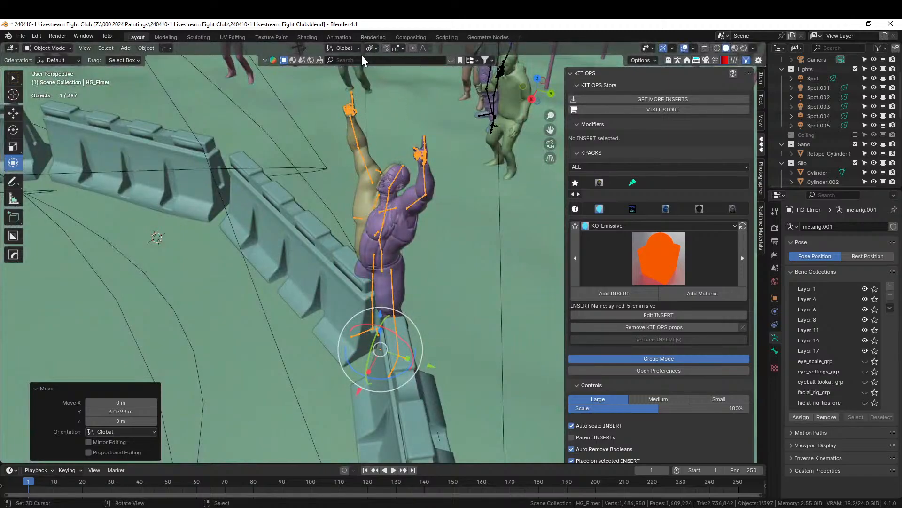
{"action": "left_click", "coordinate": [346, 48]}
{"action": "left_click", "coordinate": [332, 79]}
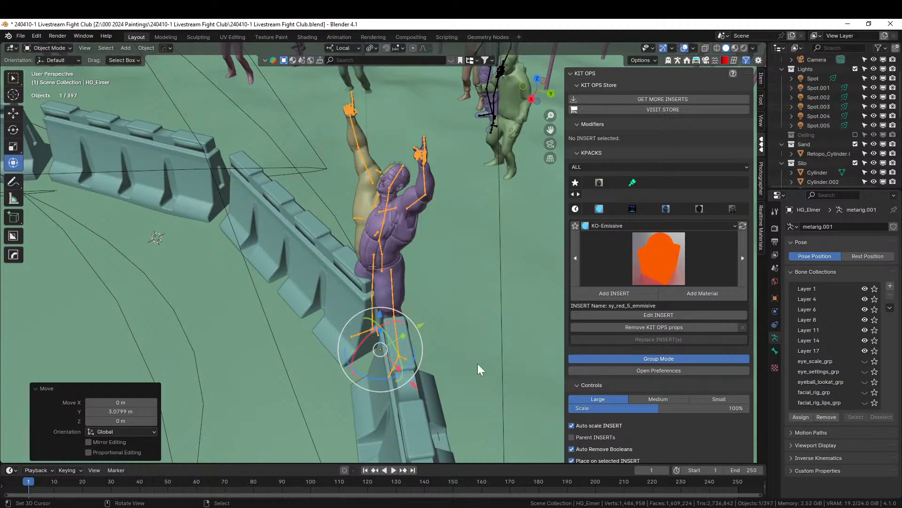
{"action": "key", "text": "g"}
{"action": "key", "text": "y"}
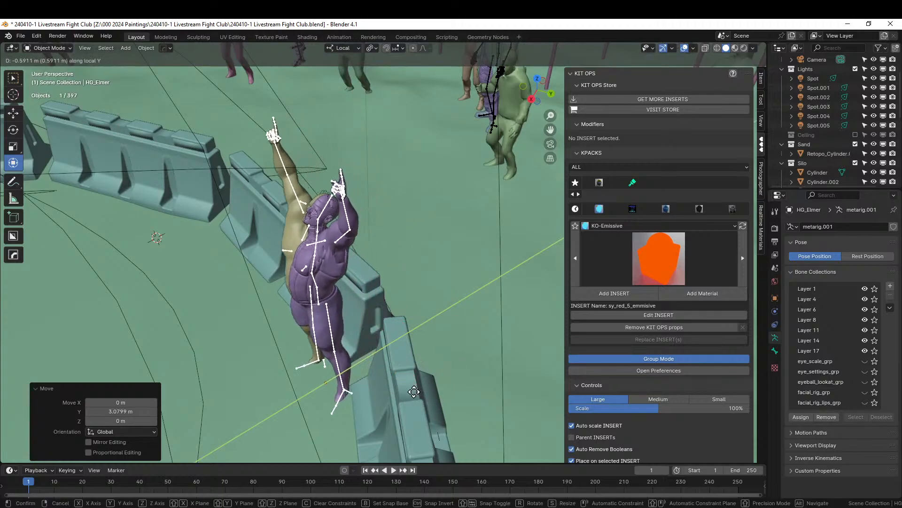
{"action": "left_click", "coordinate": [403, 399]}
{"action": "middle_click_drag", "start_coordinate": [404, 399], "coordinate": [437, 339]}
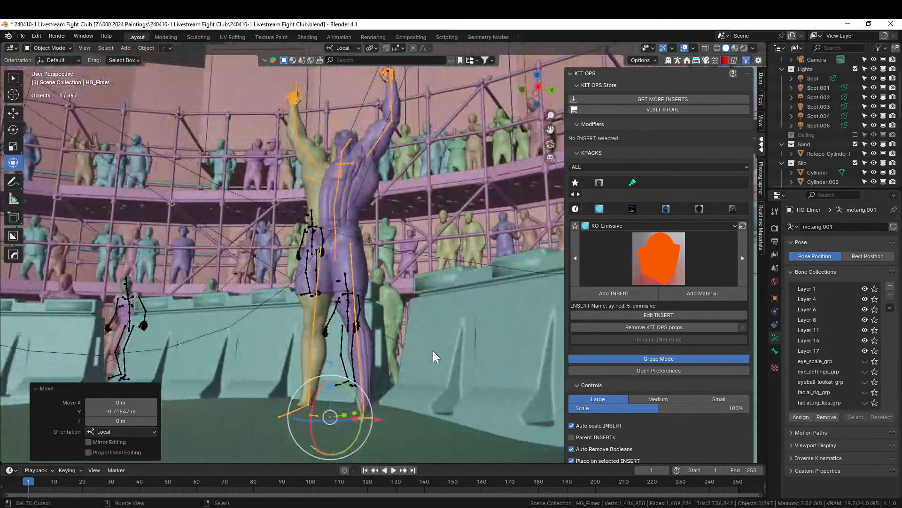
{"action": "key", "text": "g"}
{"action": "key", "text": "z"}
{"action": "left_click", "coordinate": [434, 344]}
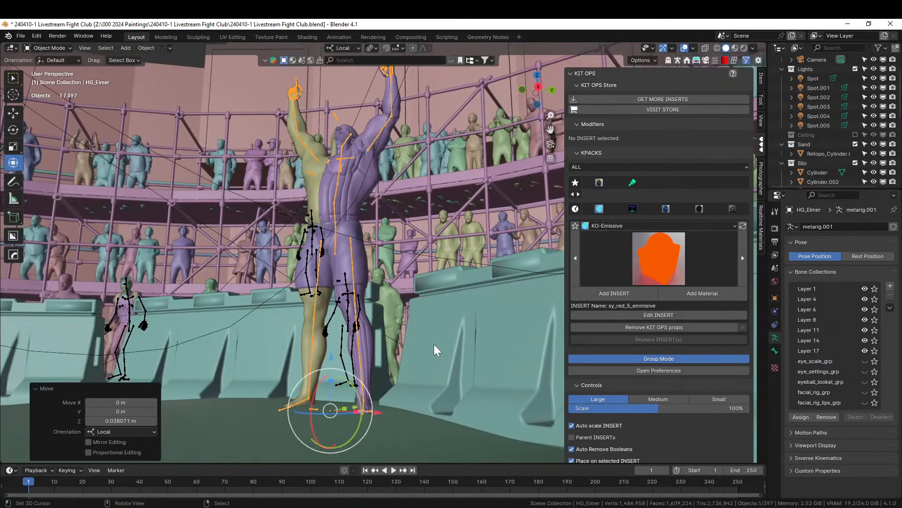
Preview the fighter through the camera in rendered shading with the Ceiling collection included again
{"action": "key", "text": "KP_0"}
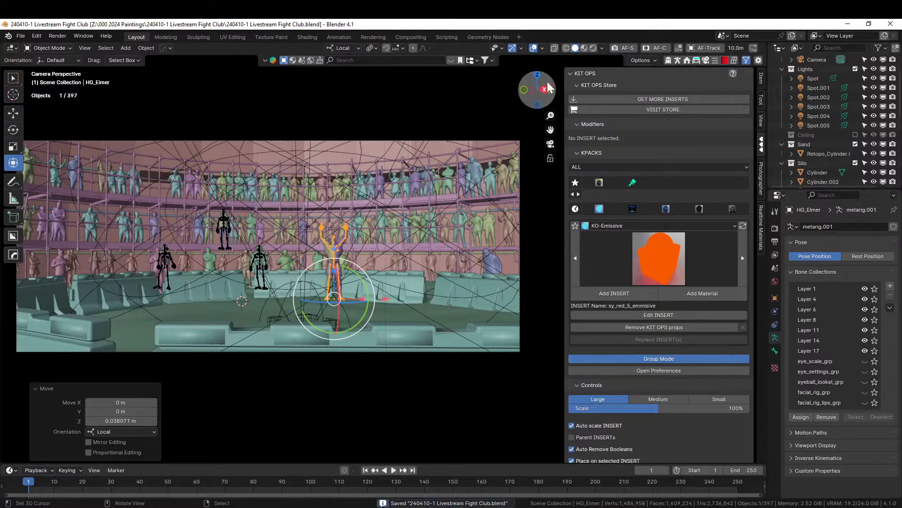
{"action": "left_click", "coordinate": [592, 47]}
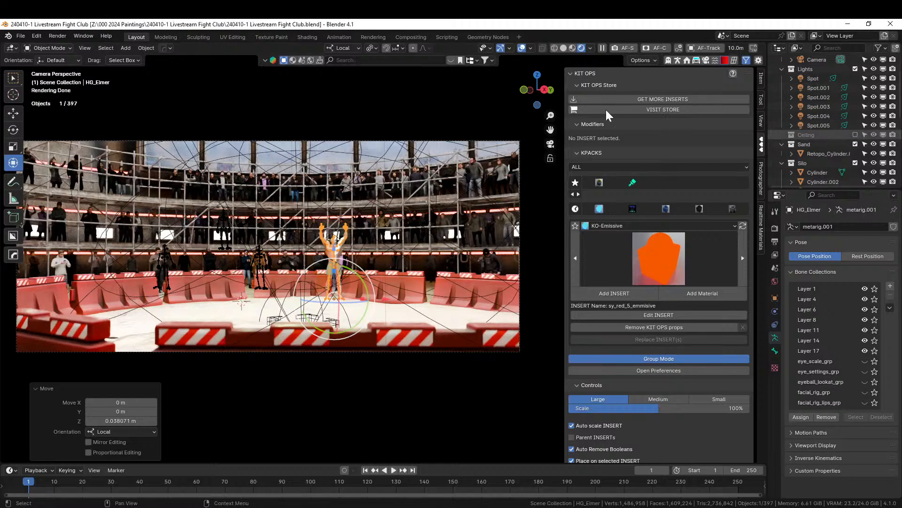
{"action": "right_click", "coordinate": [357, 105]}
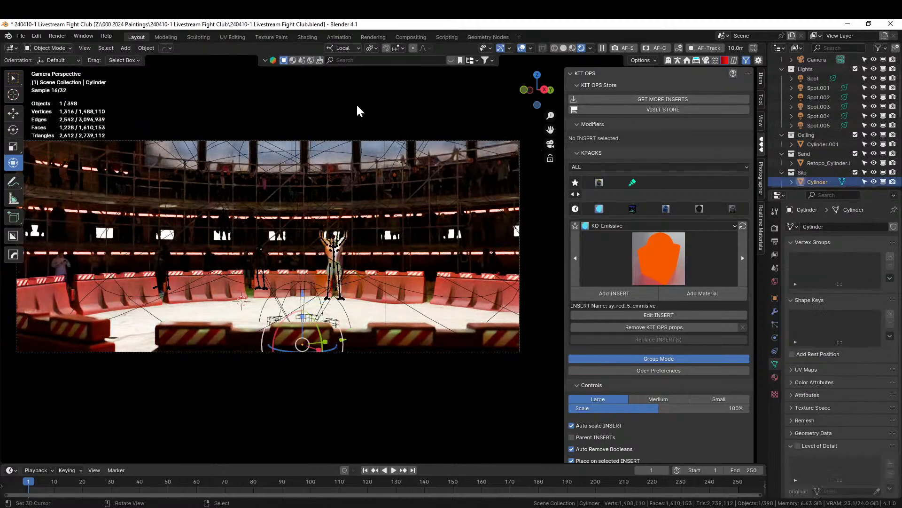
{"action": "scroll", "coordinate": [367, 141], "scroll_direction": "up", "scroll_amount": 4}
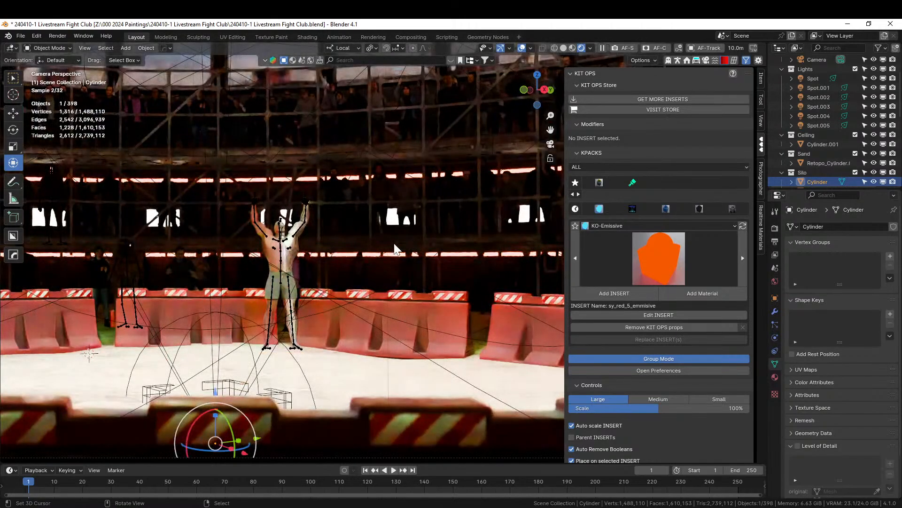
{"action": "scroll", "coordinate": [294, 301], "scroll_direction": "up", "scroll_amount": 3}
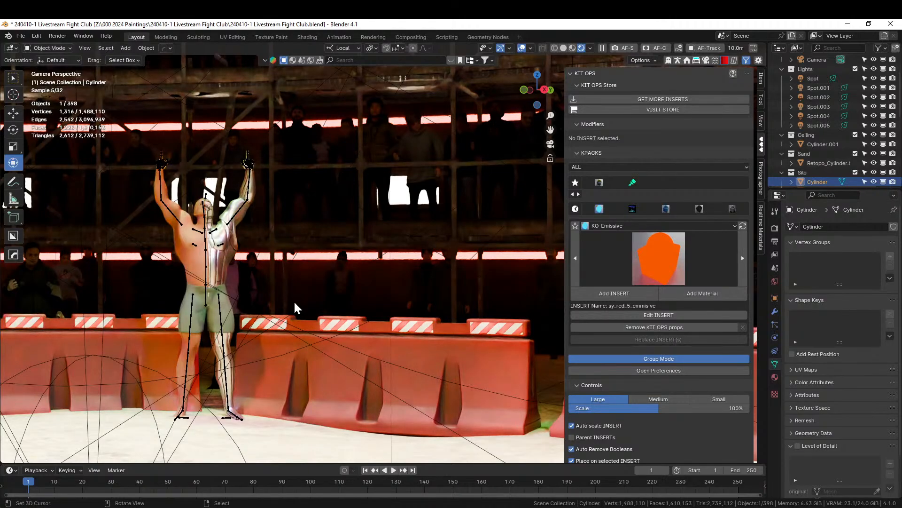
{"action": "scroll", "coordinate": [351, 248], "scroll_direction": "down", "scroll_amount": 5}
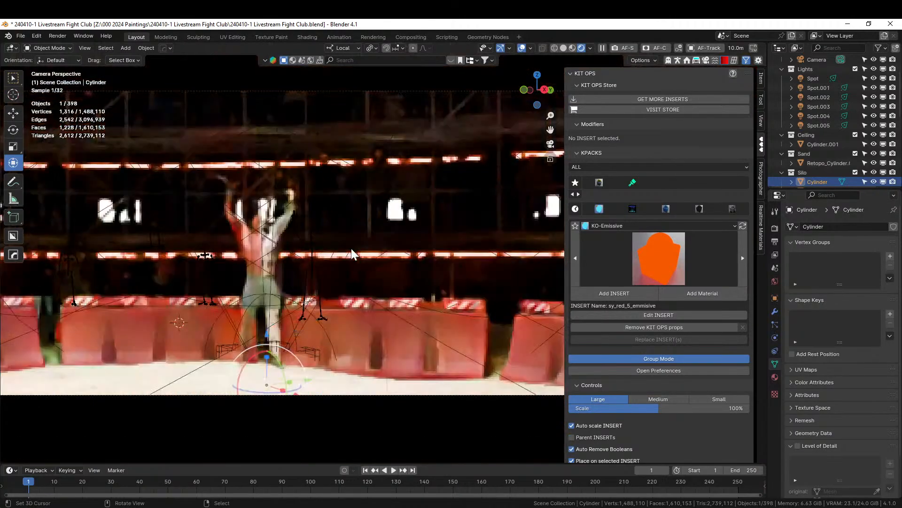
{"action": "scroll", "coordinate": [351, 248], "scroll_direction": "down", "scroll_amount": 1}
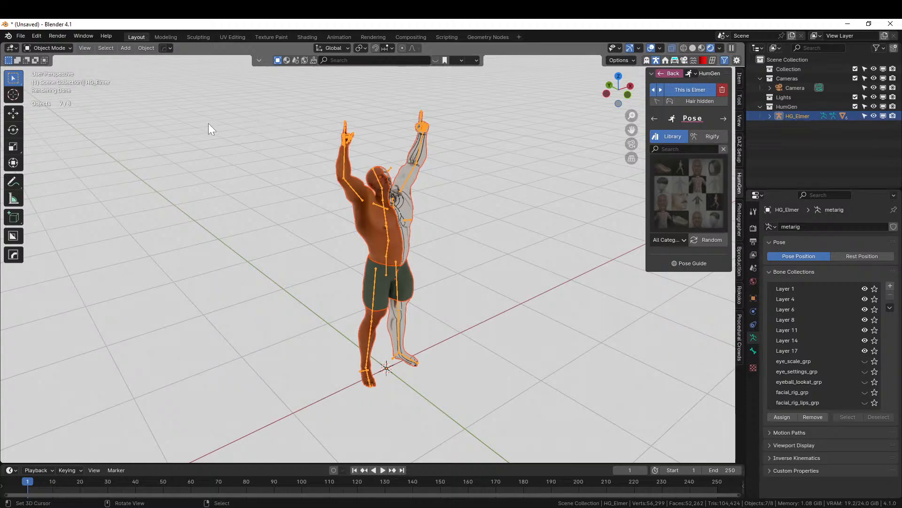
Start a new file in the separate fighter session without saving the old one, and delete the default cube
{"action": "left_click", "coordinate": [22, 35]}
{"action": "mouse_move", "coordinate": [36, 48]}
{"action": "left_click", "coordinate": [171, 47]}
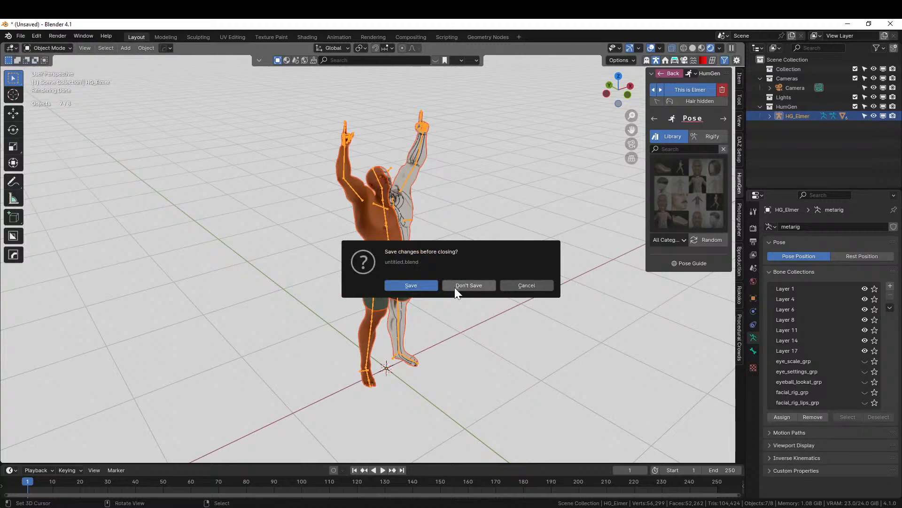
{"action": "left_click", "coordinate": [457, 284]}
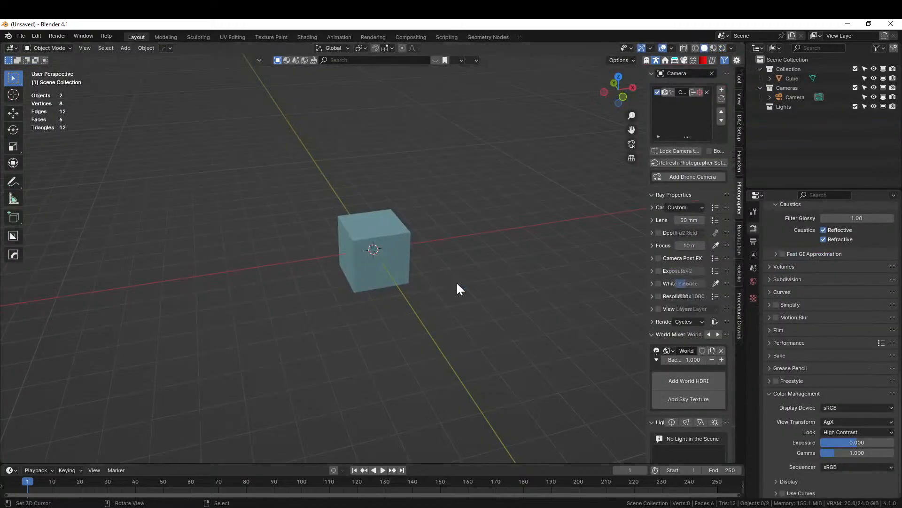
{"action": "left_click", "coordinate": [380, 233]}
{"action": "key", "text": "Delete"}
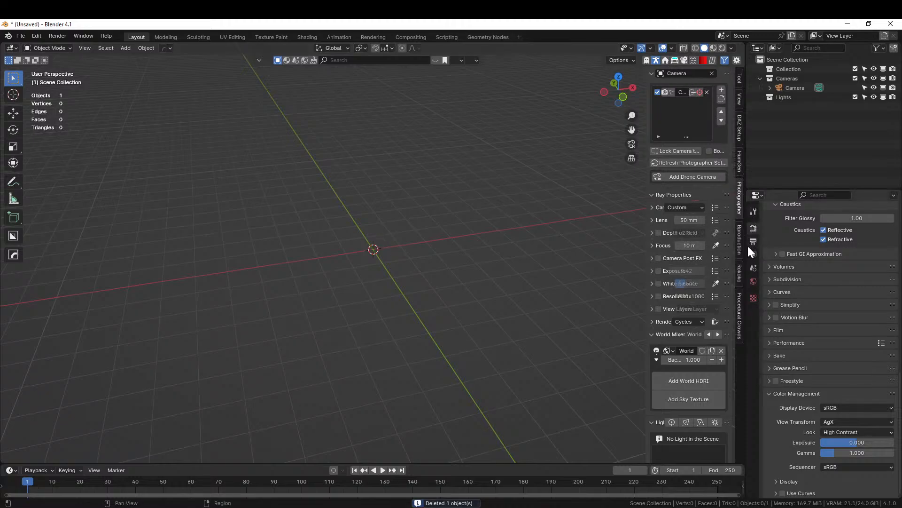
Generate a new female human with HumGen from the Asian 5 starting preset in the row beside Tina
{"action": "left_click", "coordinate": [741, 161]}
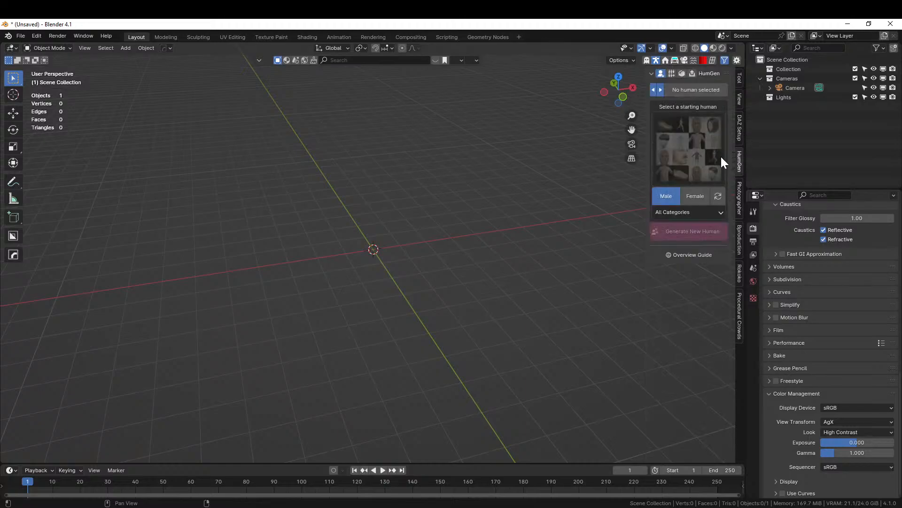
{"action": "left_click", "coordinate": [694, 200]}
{"action": "left_click", "coordinate": [684, 138]}
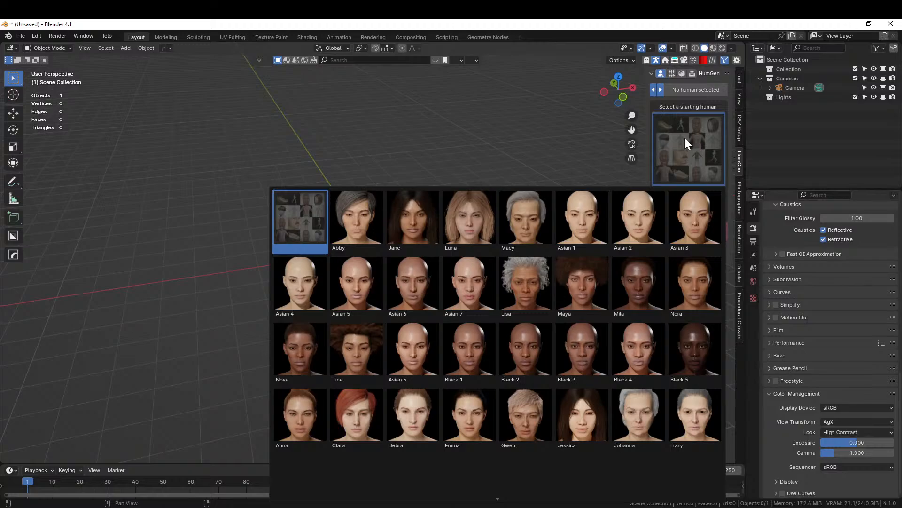
{"action": "scroll", "coordinate": [639, 413], "scroll_direction": "down", "scroll_amount": 3}
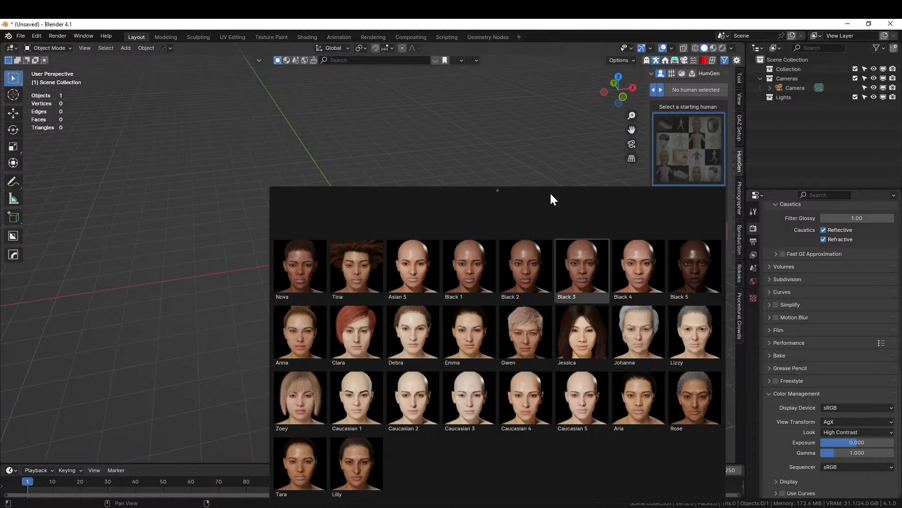
{"action": "scroll", "coordinate": [552, 207], "scroll_direction": "up", "scroll_amount": 2}
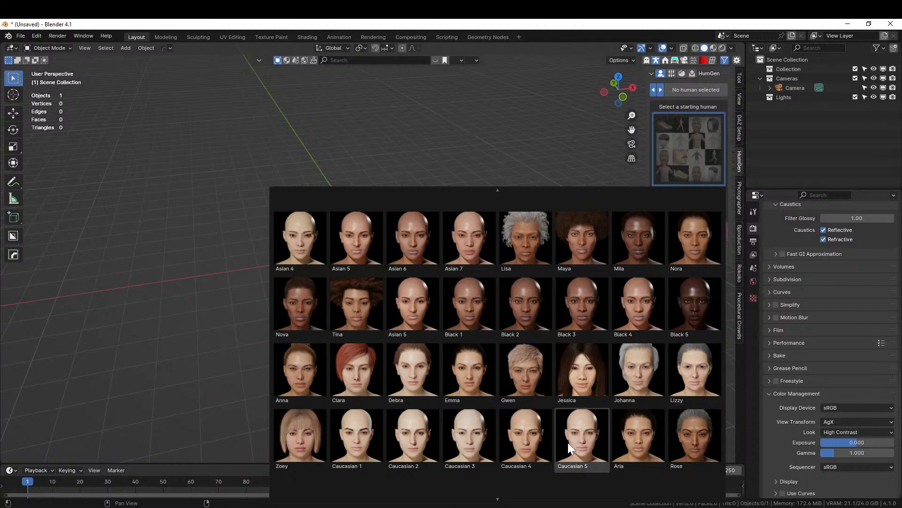
{"action": "scroll", "coordinate": [550, 489], "scroll_direction": "down", "scroll_amount": 3}
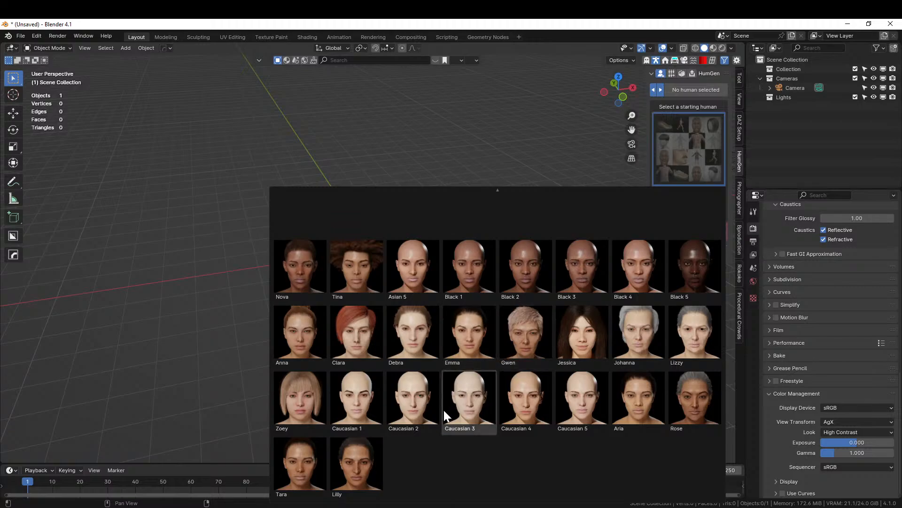
{"action": "left_click", "coordinate": [421, 276]}
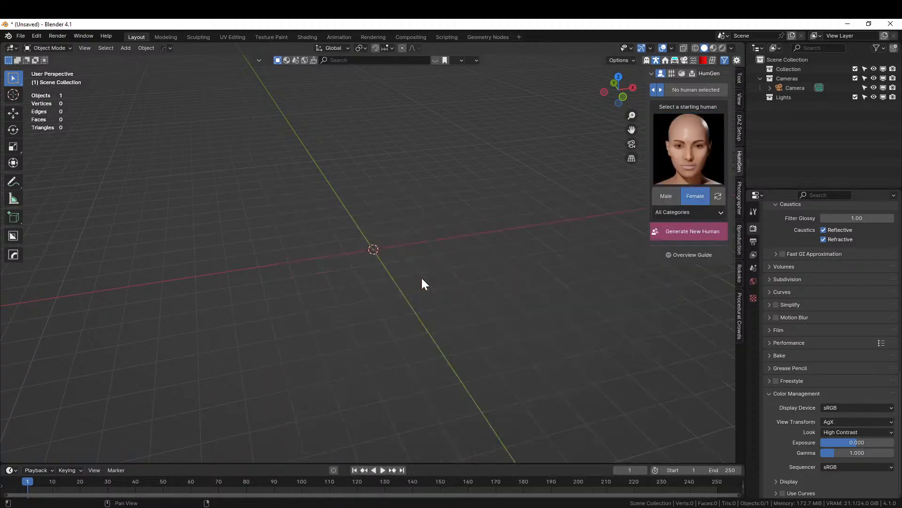
{"action": "left_click", "coordinate": [696, 233]}
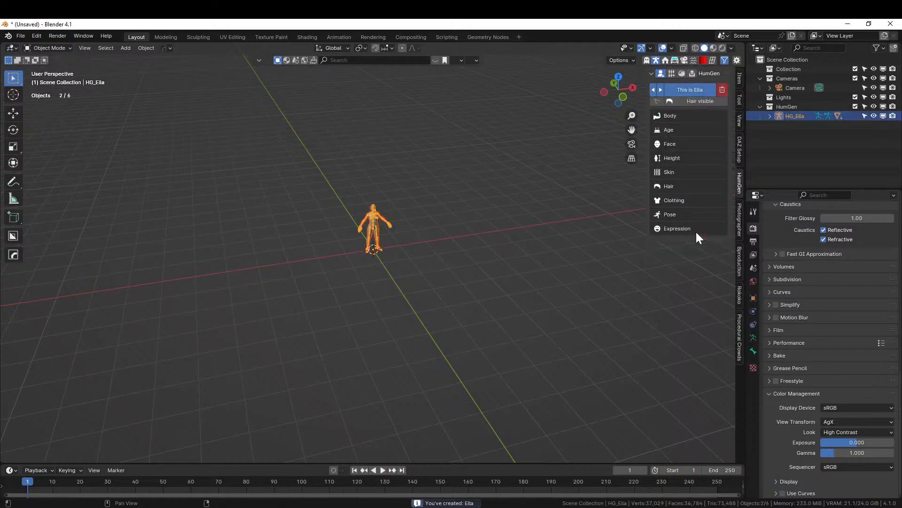
Set the woman's HumGen body values to Muscular 1.00, Overweight 0.35 and Skinny 0.35
{"action": "key", "text": "KP_Decimal"}
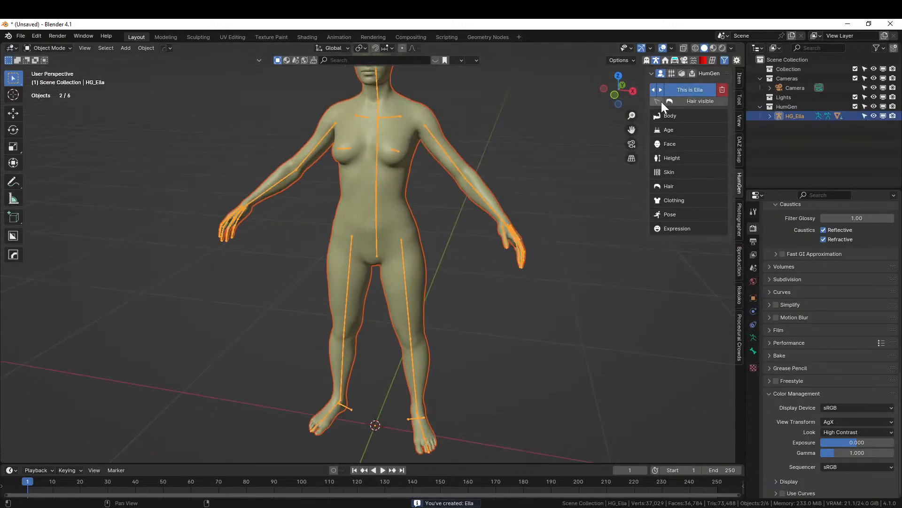
{"action": "left_click", "coordinate": [657, 117]}
{"action": "left_click_drag", "start_coordinate": [680, 159], "coordinate": [696, 183]}
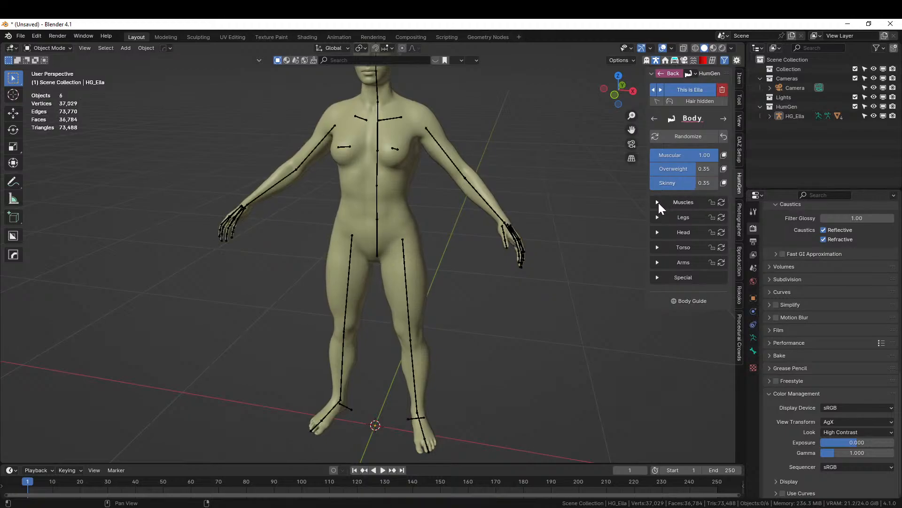
Set all of the woman's individual muscle values, from Back Muscles to Upper Butt Muscles, to 1.00
{"action": "scroll", "coordinate": [527, 228], "scroll_direction": "down", "scroll_amount": 2}
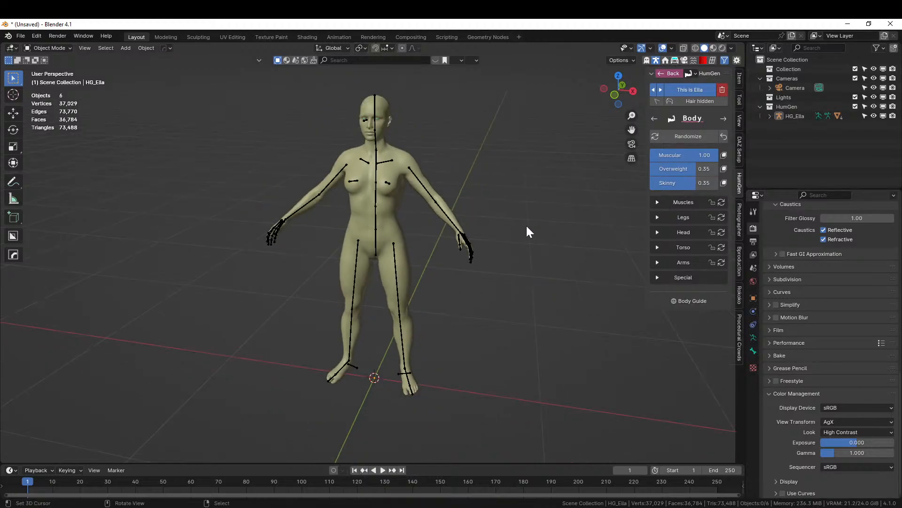
{"action": "left_click", "coordinate": [658, 202]}
{"action": "left_click_drag", "start_coordinate": [681, 229], "coordinate": [716, 351]}
{"action": "left_click", "coordinate": [680, 340]}
{"action": "middle_click_drag", "start_coordinate": [457, 271], "coordinate": [539, 279]}
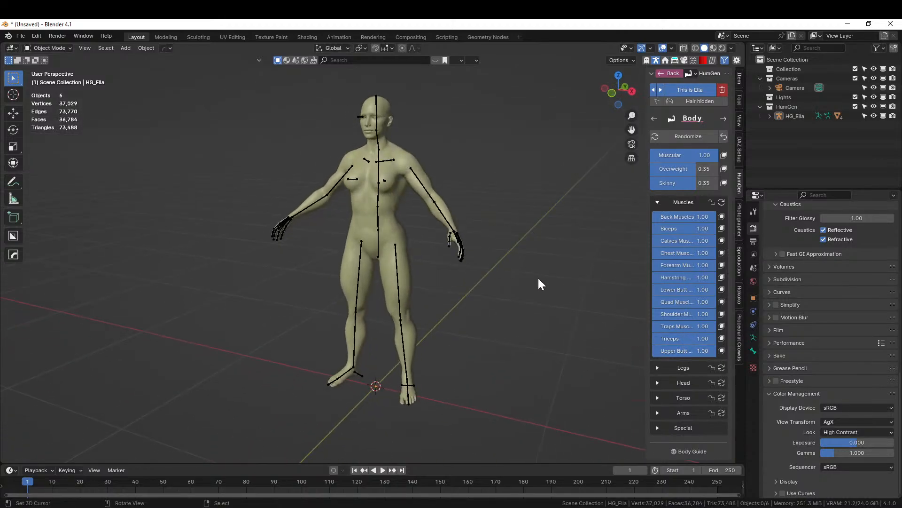
Set the woman's Shin Thickness and Thigh Thickness to 1.00 in the leg proportions
{"action": "left_click", "coordinate": [659, 367]}
{"action": "left_click_drag", "start_coordinate": [682, 430], "coordinate": [716, 407]}
{"action": "middle_click_drag", "start_coordinate": [439, 349], "coordinate": [462, 333]}
Set the woman's Neck Length to -0.13 and Neck Thickness to 1.00
{"action": "scroll", "coordinate": [671, 405], "scroll_direction": "down", "scroll_amount": 5}
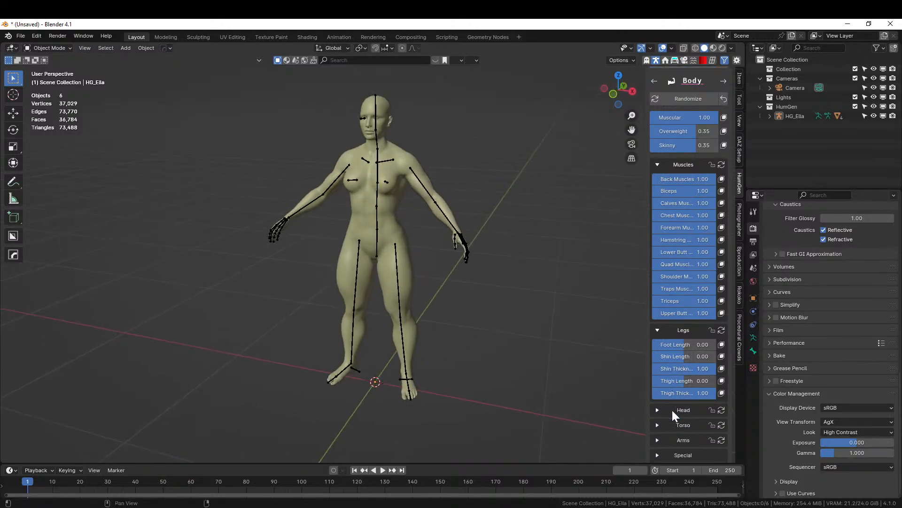
{"action": "left_click", "coordinate": [663, 384]}
{"action": "left_click_drag", "start_coordinate": [685, 400], "coordinate": [719, 414]}
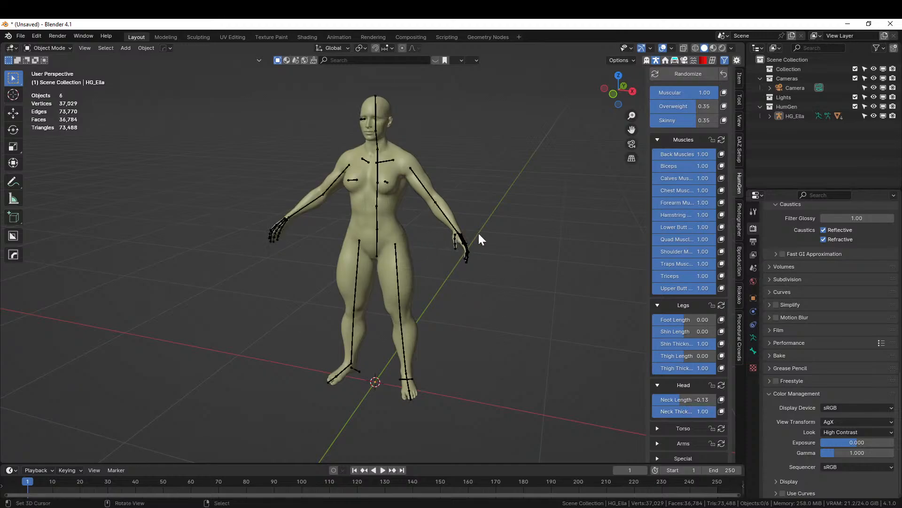
{"action": "middle_click_drag", "start_coordinate": [473, 240], "coordinate": [554, 229]}
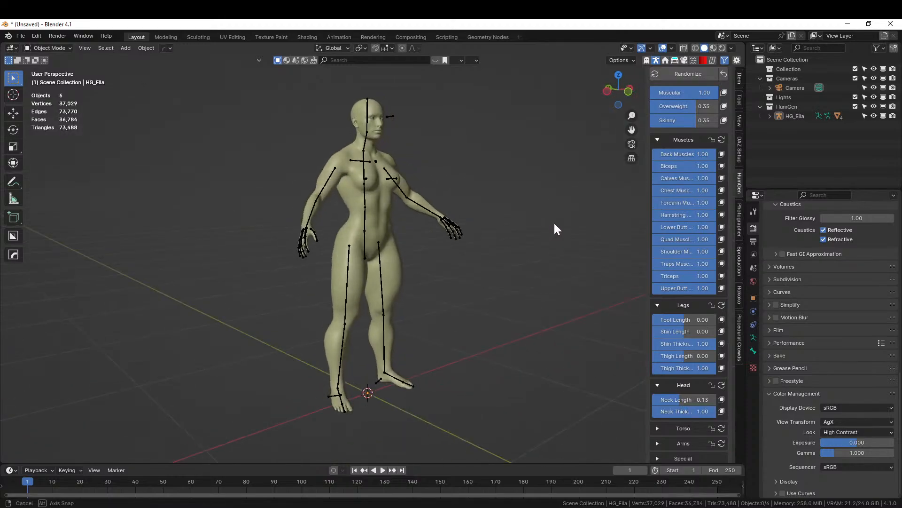
Set the woman's torso values to Chest Width 0.30, Shoulder Width 0.42 and Waist Thickness -0.19
{"action": "left_click", "coordinate": [659, 427]}
{"action": "scroll", "coordinate": [705, 424], "scroll_direction": "down", "scroll_amount": 5}
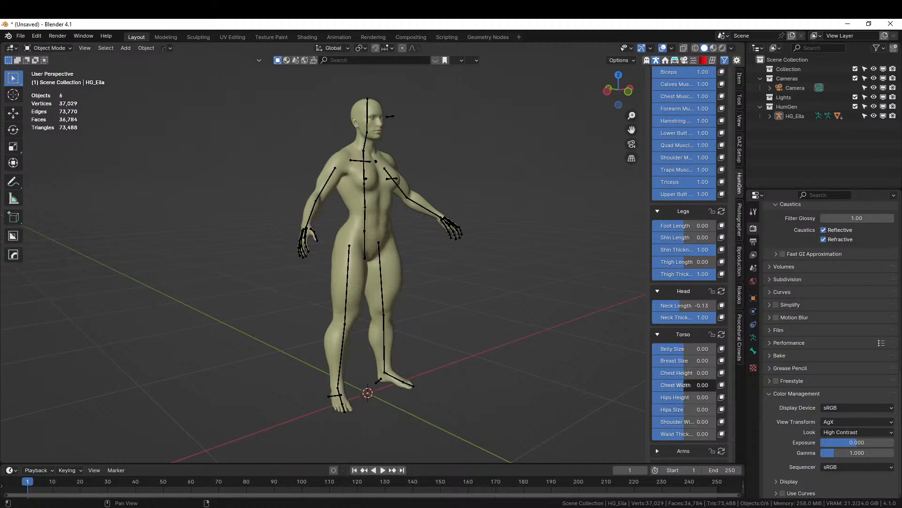
{"action": "left_click_drag", "start_coordinate": [691, 385], "coordinate": [710, 385]}
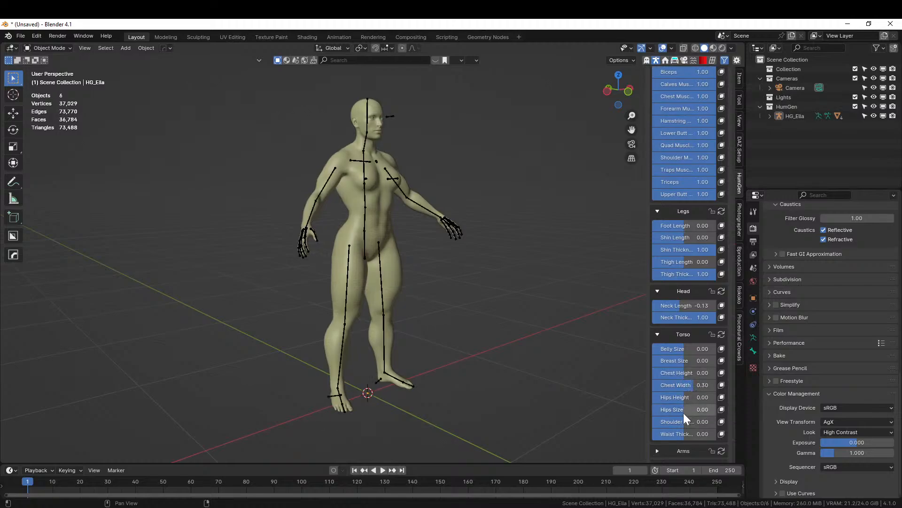
{"action": "left_click_drag", "start_coordinate": [689, 422], "coordinate": [703, 422]}
{"action": "middle_click_drag", "start_coordinate": [469, 297], "coordinate": [439, 308]}
{"action": "mouse_move", "coordinate": [682, 433]}
{"action": "left_mouse_down"}
{"action": "mouse_move", "coordinate": [654, 433]}
{"action": "mouse_move", "coordinate": [678, 434]}
{"action": "left_mouse_up"}
{"action": "middle_click_drag", "start_coordinate": [451, 287], "coordinate": [541, 319]}
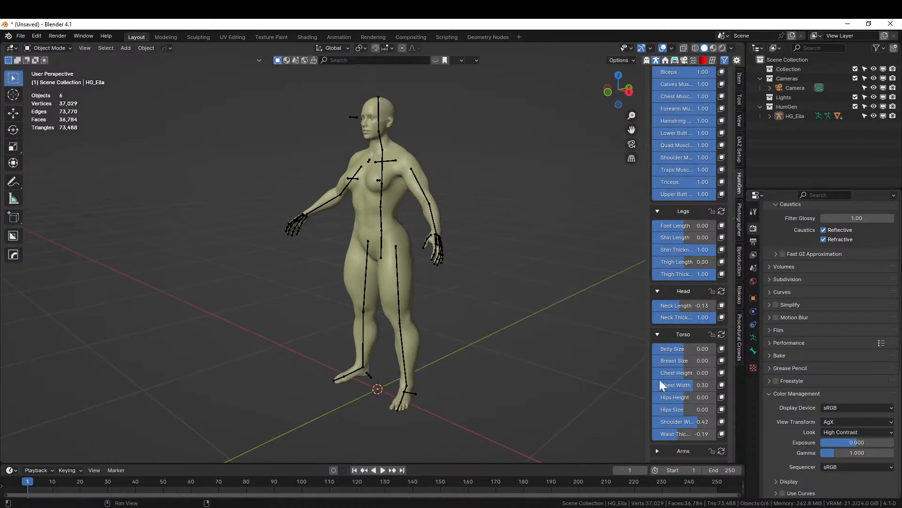
Set the woman's Forearm Thickness to 1.00 and increase her upper arm thickness, widening the sidebar so the value names are readable
{"action": "left_click", "coordinate": [658, 450]}
{"action": "scroll", "coordinate": [678, 437], "scroll_direction": "down", "scroll_amount": 4}
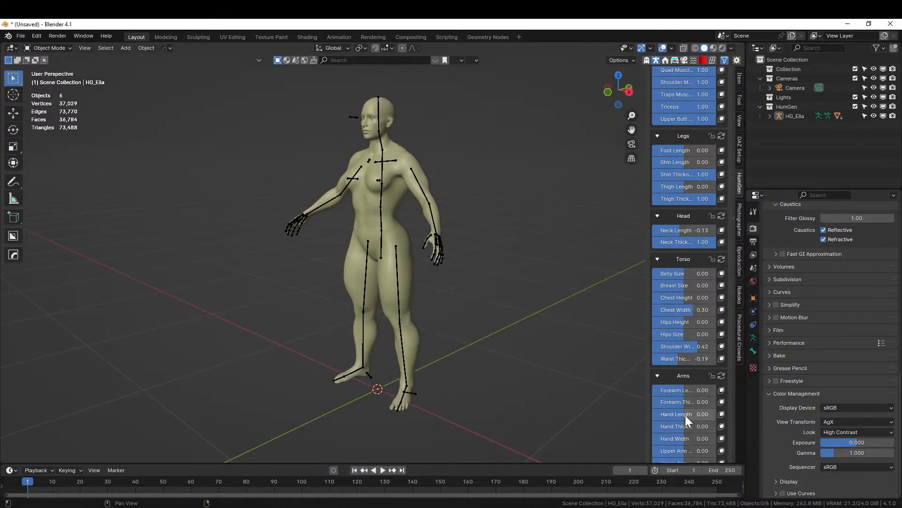
{"action": "left_click_drag", "start_coordinate": [683, 402], "coordinate": [714, 402]}
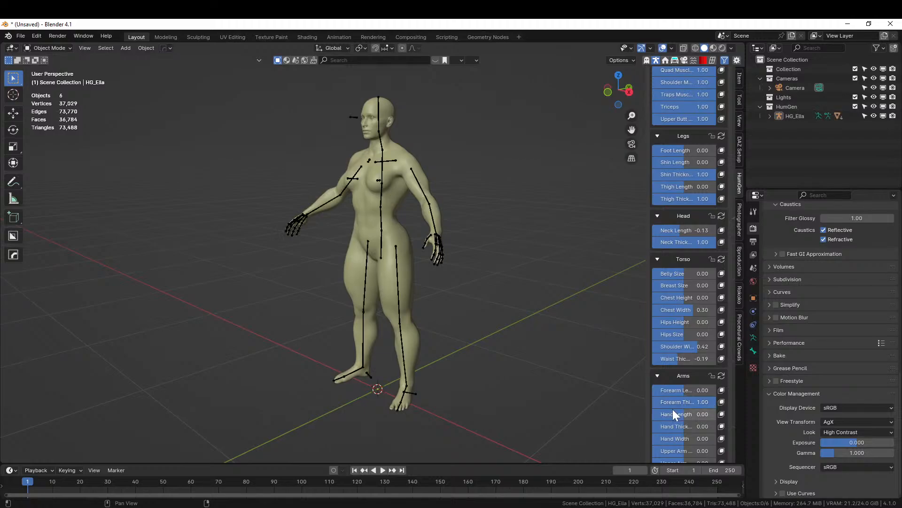
{"action": "scroll", "coordinate": [670, 445], "scroll_direction": "down", "scroll_amount": 3}
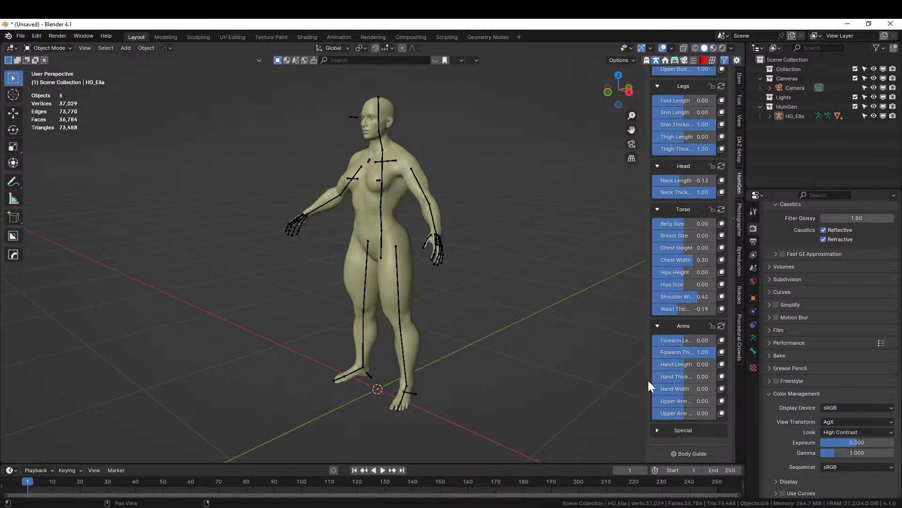
{"action": "left_click_drag", "start_coordinate": [648, 380], "coordinate": [600, 380]}
{"action": "left_click_drag", "start_coordinate": [657, 413], "coordinate": [714, 413]}
{"action": "middle_click_drag", "start_coordinate": [486, 295], "coordinate": [564, 300]}
{"action": "scroll", "coordinate": [326, 282], "scroll_direction": "up", "scroll_amount": 3}
{"action": "scroll", "coordinate": [489, 312], "scroll_direction": "down", "scroll_amount": 3}
{"action": "scroll", "coordinate": [672, 277], "scroll_direction": "up", "scroll_amount": 1}
{"action": "scroll", "coordinate": [672, 273], "scroll_direction": "up", "scroll_amount": 14}
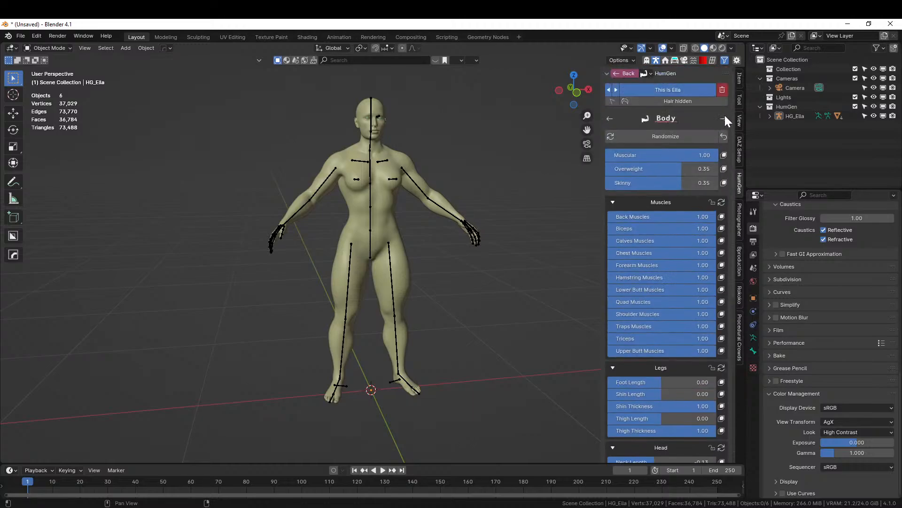
Set the woman's age to 20 in the HumGen age settings
{"action": "left_click", "coordinate": [724, 118]}
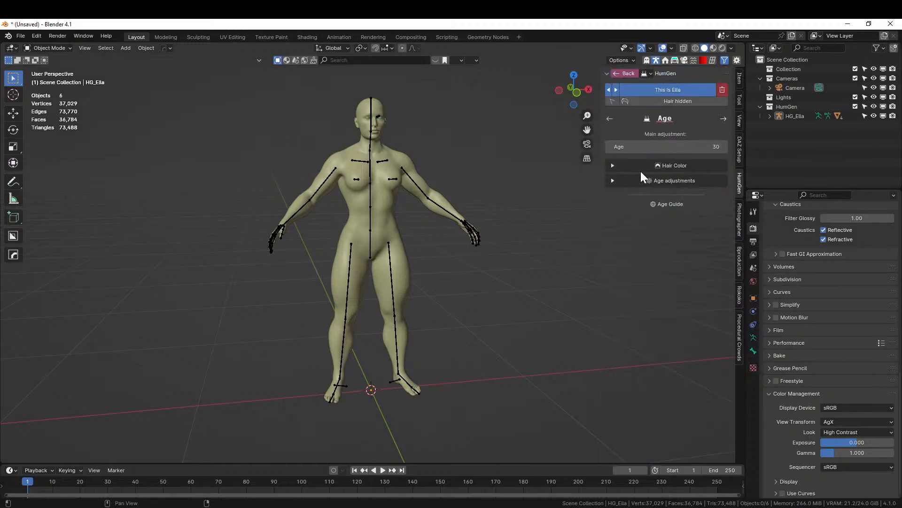
{"action": "left_click", "coordinate": [712, 146]}
{"action": "type", "text": "20"}
{"action": "key", "text": "Return"}
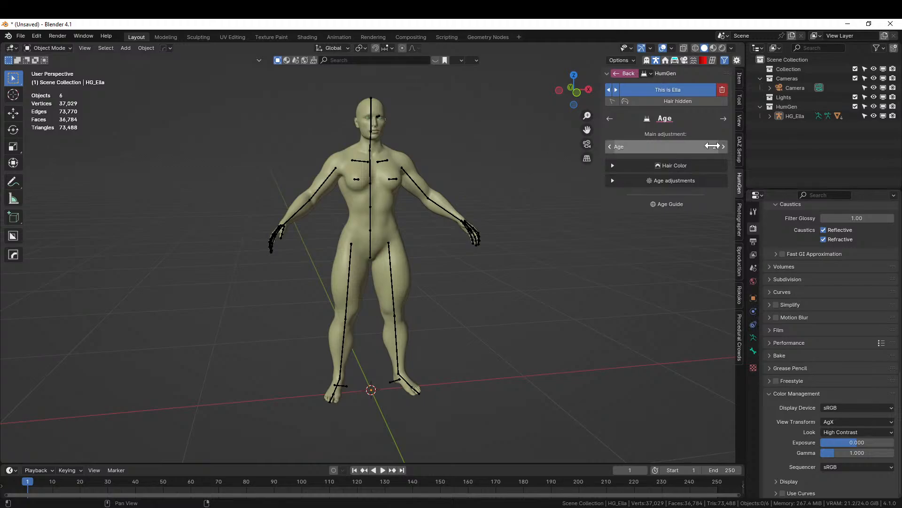
Randomize all of the woman's facial features in HumGen and inspect her head up close
{"action": "left_click", "coordinate": [722, 118]}
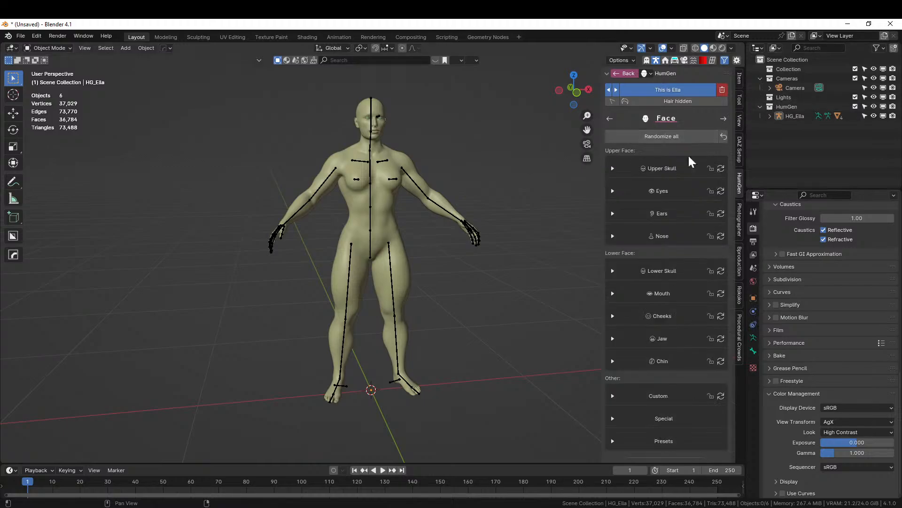
{"action": "left_click", "coordinate": [662, 135]}
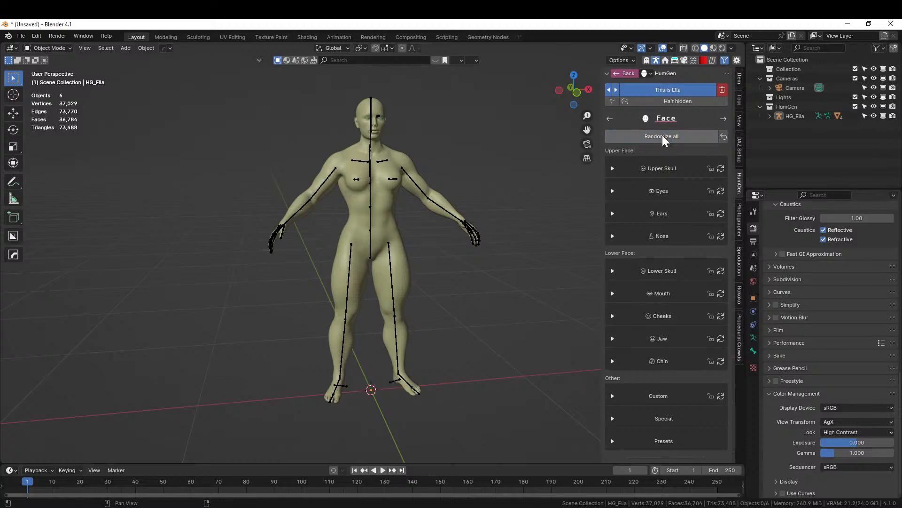
{"action": "scroll", "coordinate": [429, 136], "scroll_direction": "up", "scroll_amount": 3}
{"action": "middle_click_drag", "start_coordinate": [421, 161], "coordinate": [379, 331], "text": "shift"}
{"action": "scroll", "coordinate": [425, 348], "scroll_direction": "up", "scroll_amount": 4}
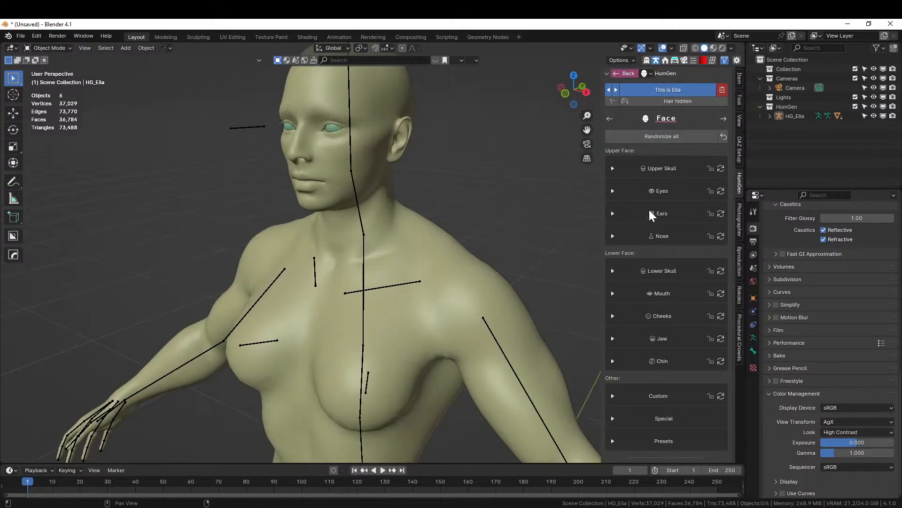
Keep the height settings as they are and apply skin texture set 08 to the woman
{"action": "left_click", "coordinate": [723, 118]}
{"action": "scroll", "coordinate": [539, 204], "scroll_direction": "down", "scroll_amount": 5}
{"action": "middle_click_drag", "start_coordinate": [539, 204], "coordinate": [485, 266]}
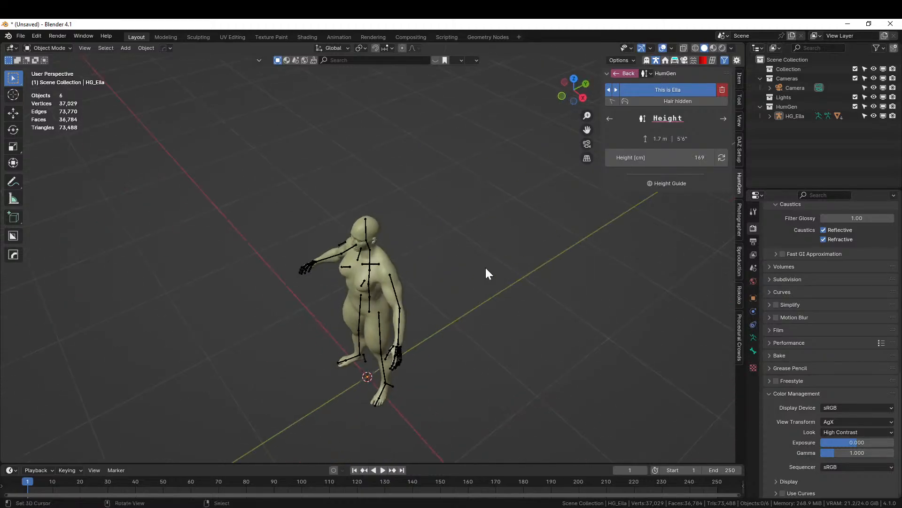
{"action": "left_click", "coordinate": [722, 118]}
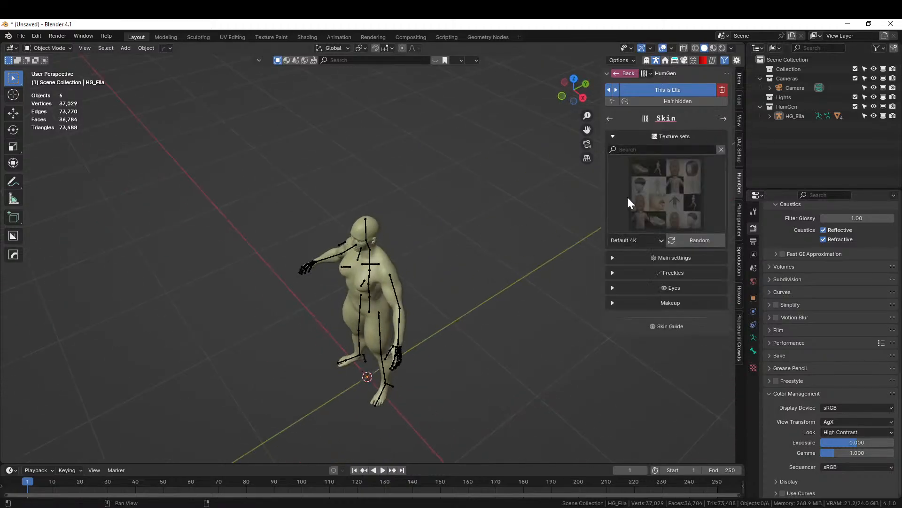
{"action": "left_click", "coordinate": [671, 187]}
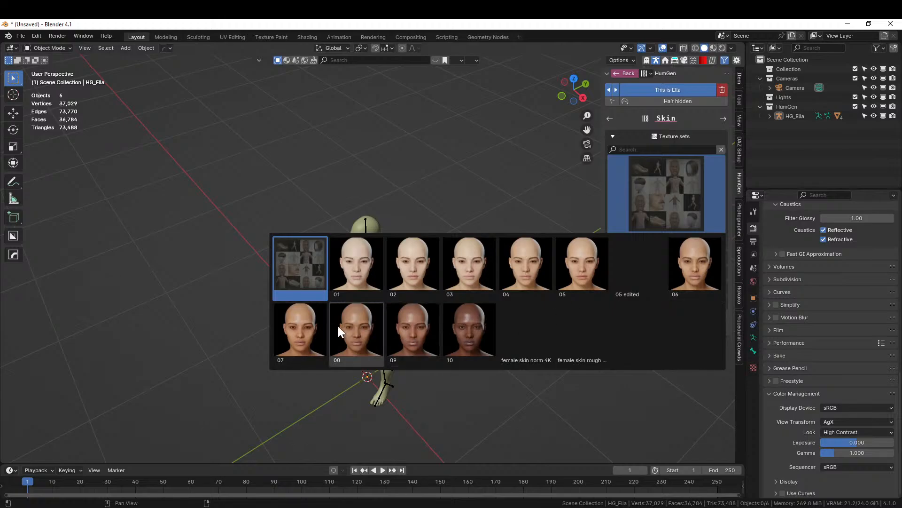
{"action": "left_click", "coordinate": [364, 331]}
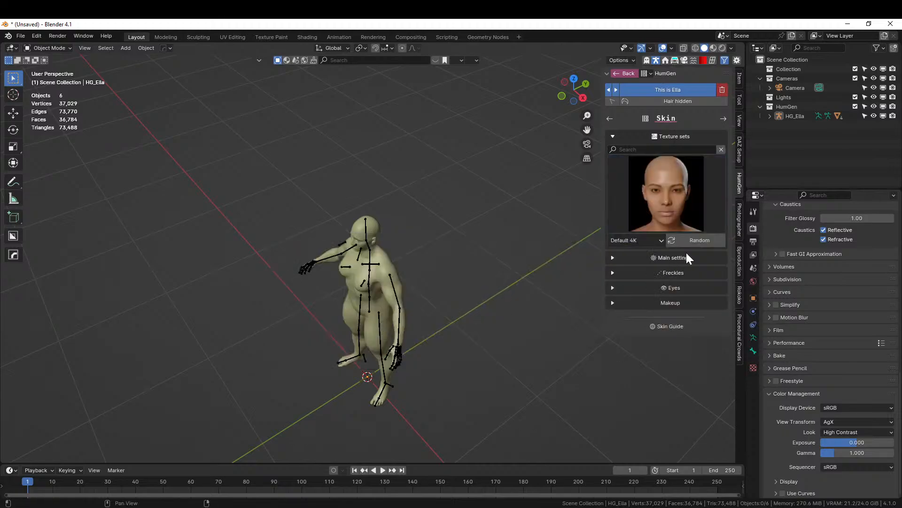
Turn on subsurface scattering and turn off underwear in the skin's main settings, and preview the woman in rendered shading
{"action": "left_click", "coordinate": [613, 258]}
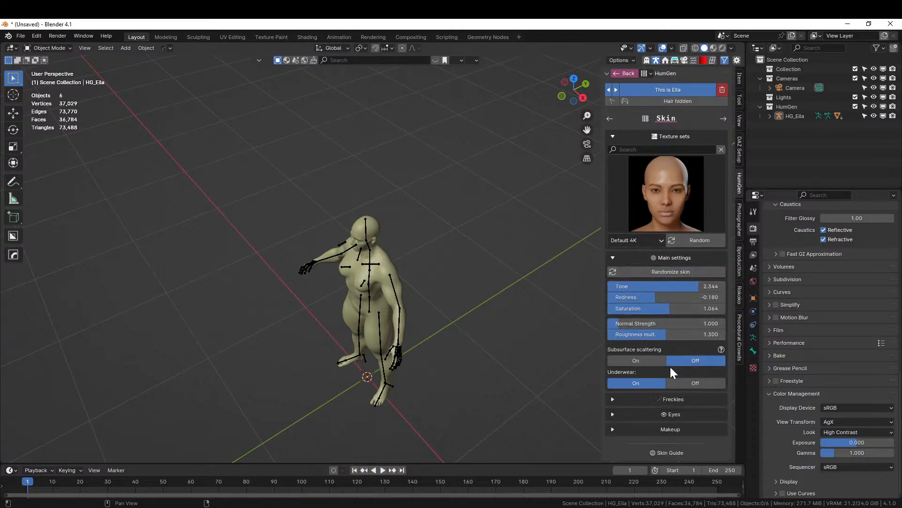
{"action": "left_click", "coordinate": [631, 358]}
{"action": "left_click", "coordinate": [676, 383]}
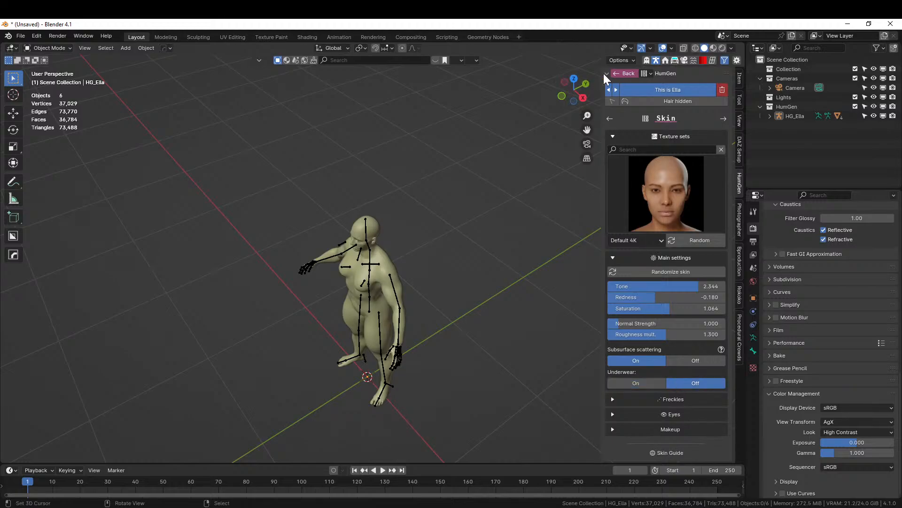
{"action": "key", "text": "z"}
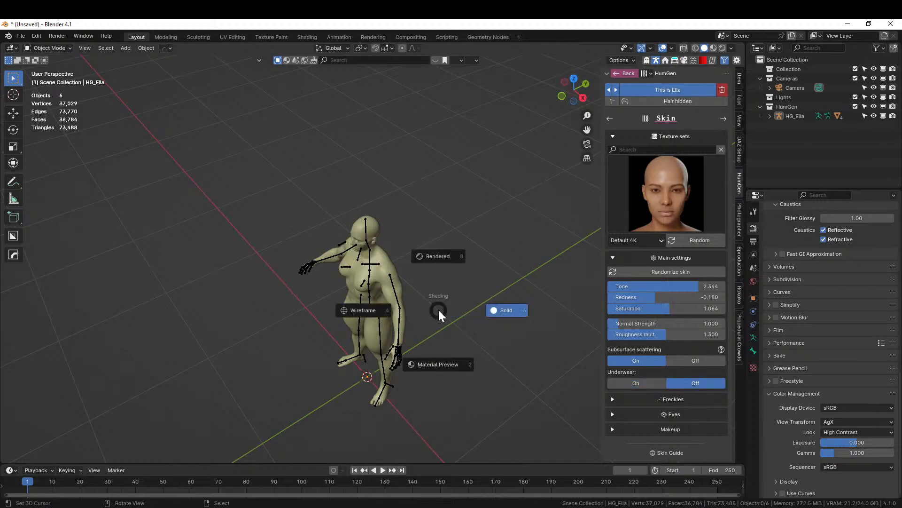
{"action": "key", "text": "8"}
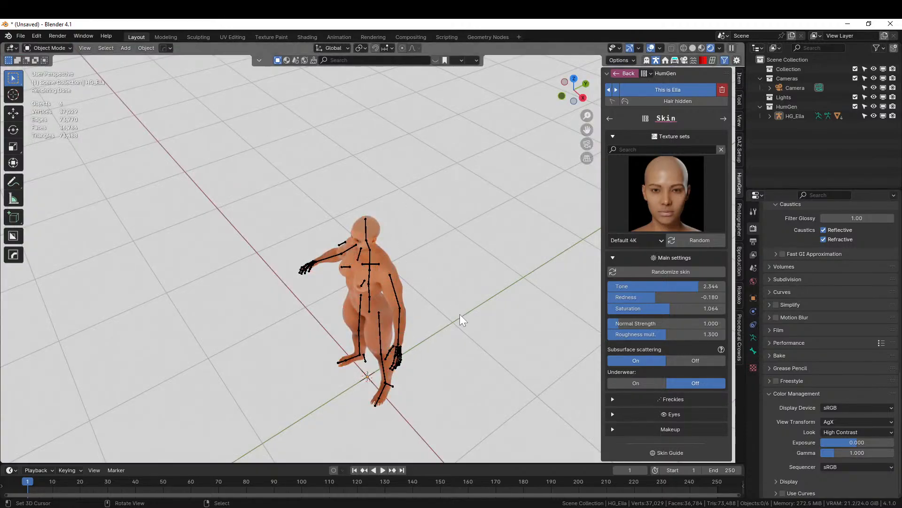
Open the character's hair settings and set the hair shader to Accurate (Cycles only)
{"action": "middle_click_drag", "start_coordinate": [460, 314], "coordinate": [517, 247]}
{"action": "scroll", "coordinate": [495, 258], "scroll_direction": "up", "scroll_amount": 5}
{"action": "middle_click_drag", "start_coordinate": [505, 291], "coordinate": [413, 308]}
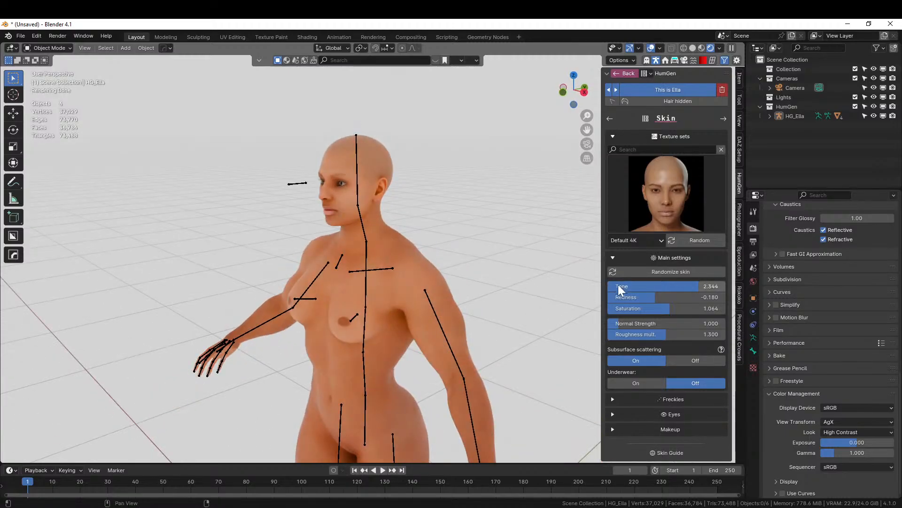
{"action": "left_click", "coordinate": [724, 118]}
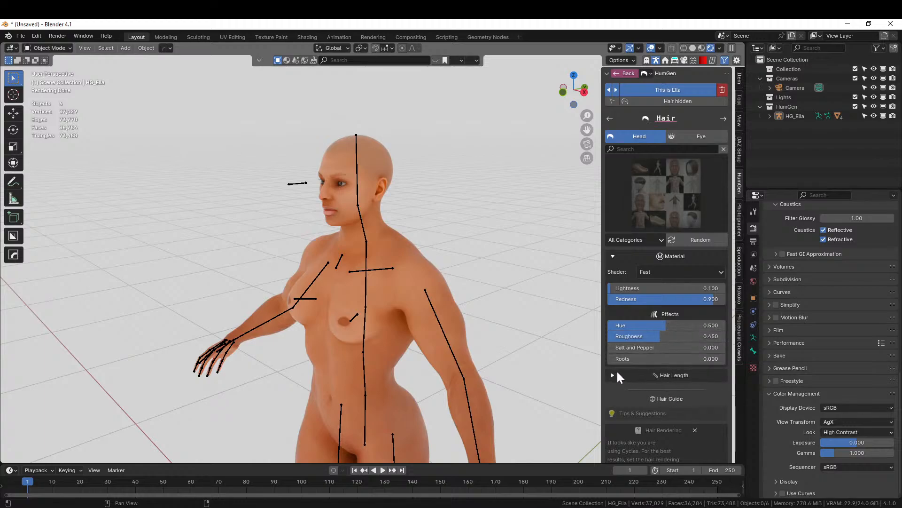
{"action": "left_click", "coordinate": [652, 272]}
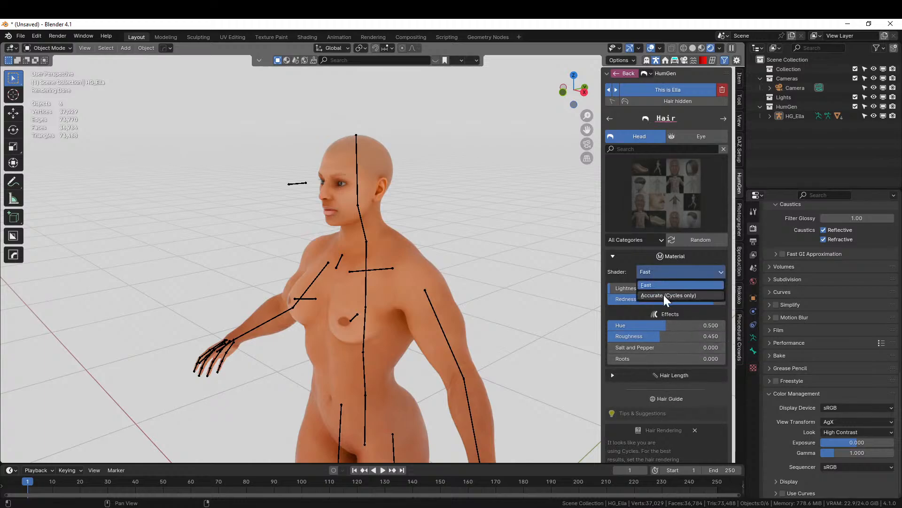
{"action": "left_click", "coordinate": [664, 295]}
Apply the Mohawk hairstyle to the character's head
{"action": "left_click", "coordinate": [670, 171]}
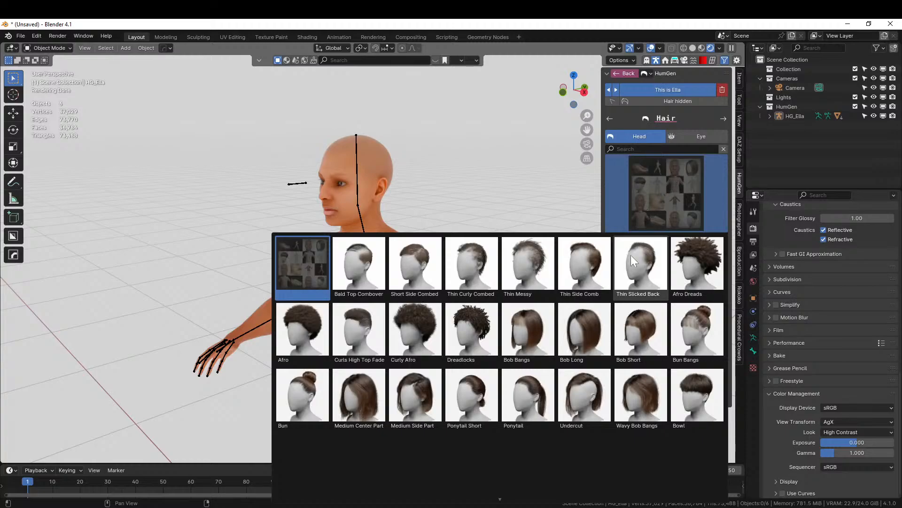
{"action": "scroll", "coordinate": [584, 400], "scroll_direction": "down", "scroll_amount": 2}
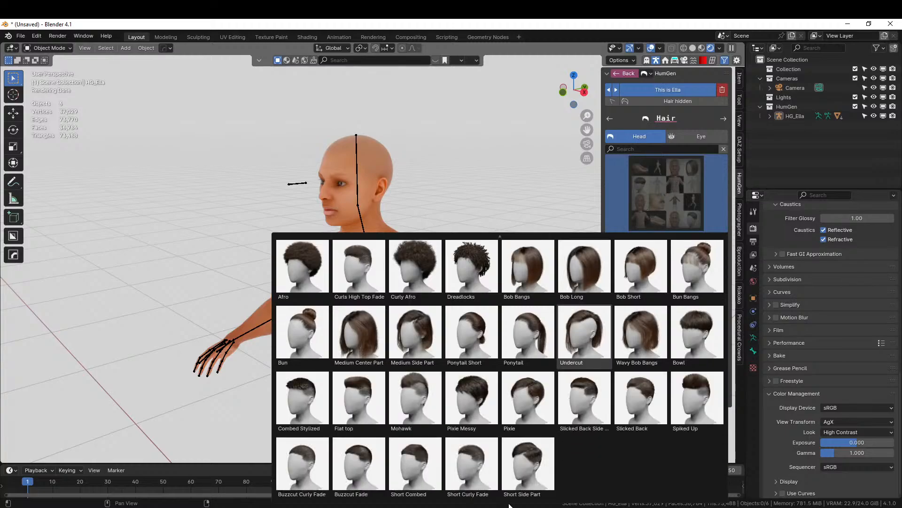
{"action": "left_click", "coordinate": [416, 418]}
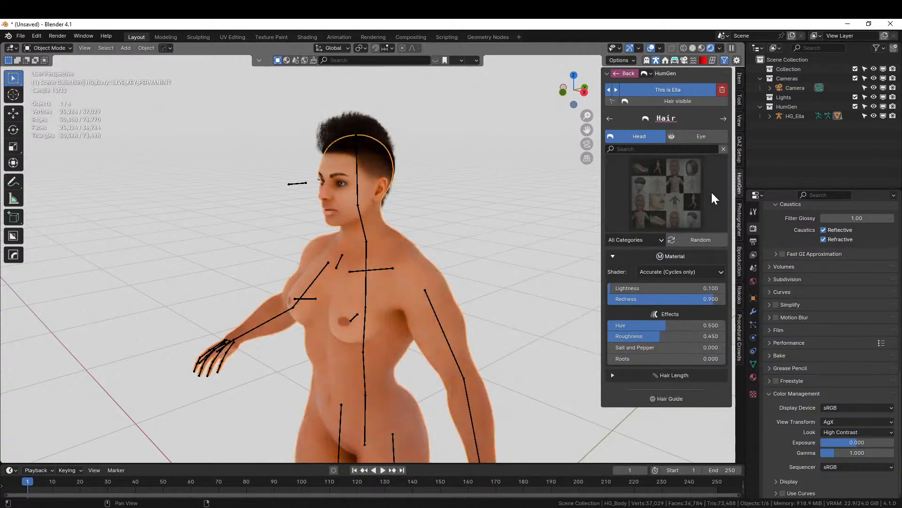
Recolour the mohawk to teal by setting Lightness to 4.000, Redness to 0.600 and Hue to 1.000
{"action": "left_click_drag", "start_coordinate": [616, 286], "coordinate": [634, 299]}
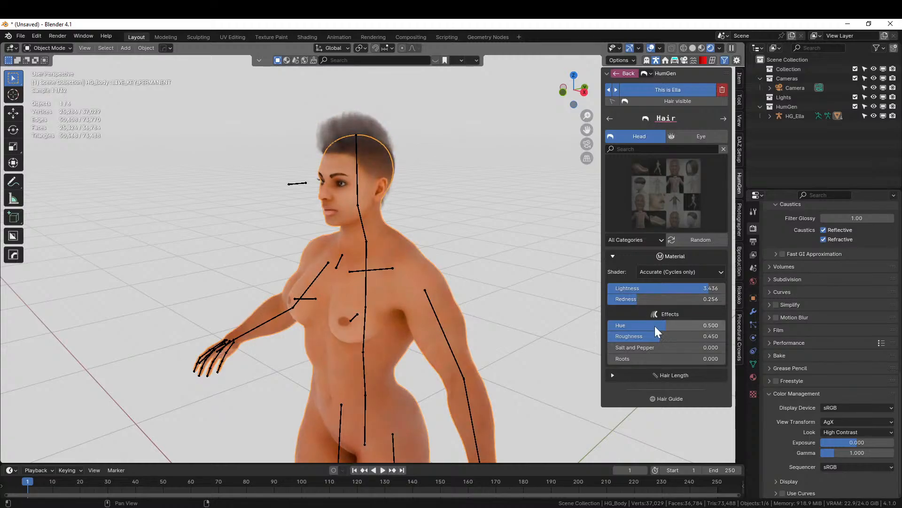
{"action": "left_click_drag", "start_coordinate": [666, 325], "coordinate": [725, 325]}
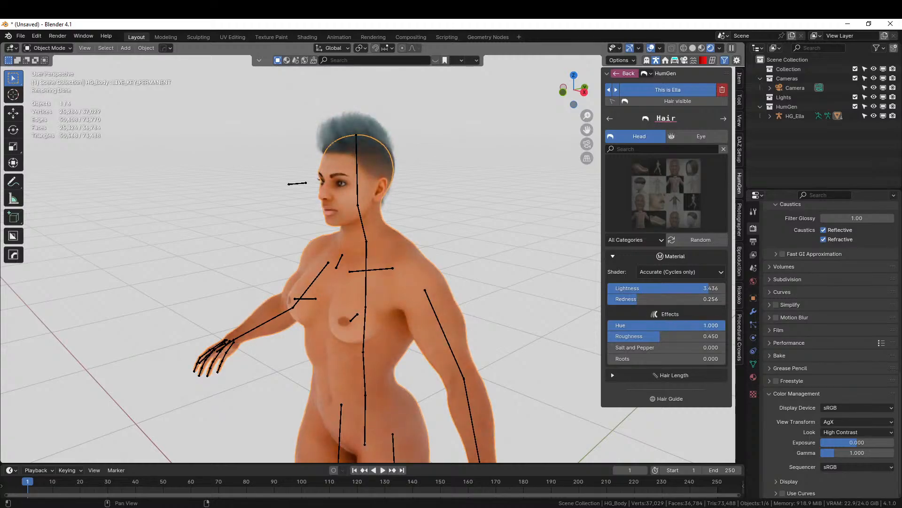
{"action": "left_click_drag", "start_coordinate": [642, 300], "coordinate": [724, 287]}
{"action": "middle_click_drag", "start_coordinate": [474, 165], "coordinate": [567, 160]}
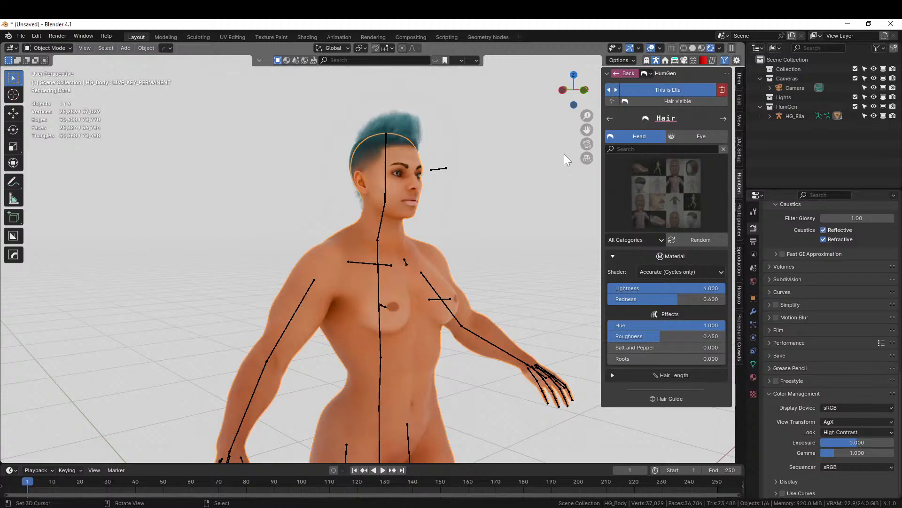
{"action": "middle_click_drag", "start_coordinate": [513, 174], "coordinate": [489, 195]}
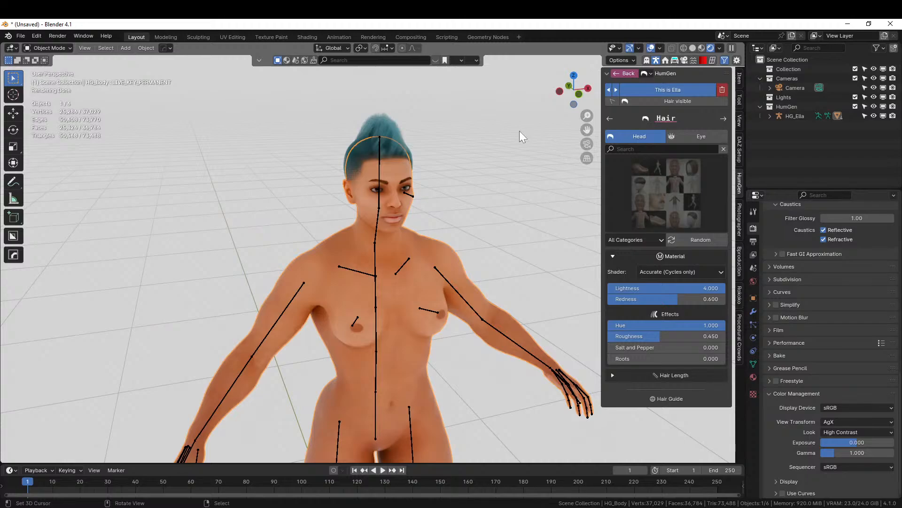
Dress the character in the Confident outfit from the clothing library
{"action": "left_click", "coordinate": [724, 118]}
{"action": "left_click", "coordinate": [668, 193]}
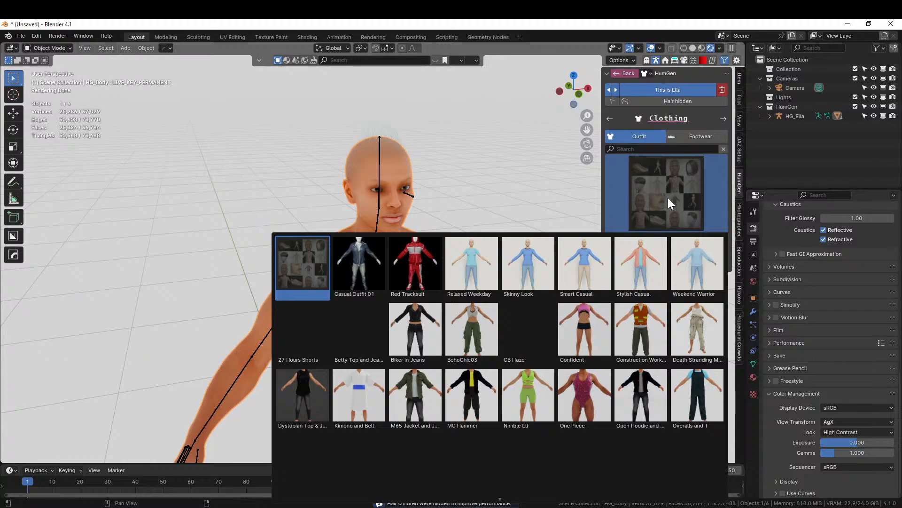
{"action": "left_click", "coordinate": [592, 330]}
{"action": "middle_click_drag", "start_coordinate": [592, 329], "coordinate": [367, 267]}
{"action": "scroll", "coordinate": [367, 306], "scroll_direction": "up", "scroll_amount": 4}
{"action": "middle_click_drag", "start_coordinate": [405, 255], "coordinate": [470, 310]}
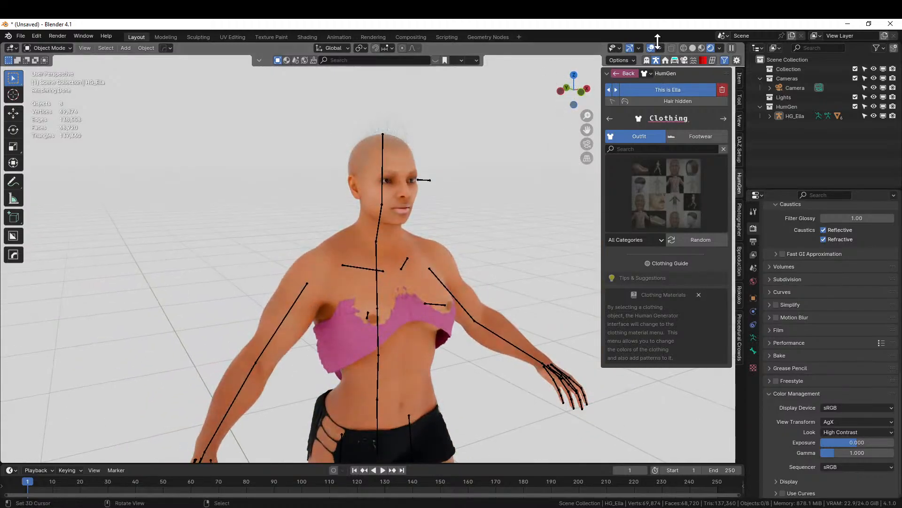
Use solid viewport shading and open the pink Confident shirt in Sculpt Mode with the Elastic Deform brush
{"action": "left_click", "coordinate": [693, 48]}
{"action": "left_click", "coordinate": [340, 324]}
{"action": "middle_click_drag", "start_coordinate": [427, 286], "coordinate": [382, 264]}
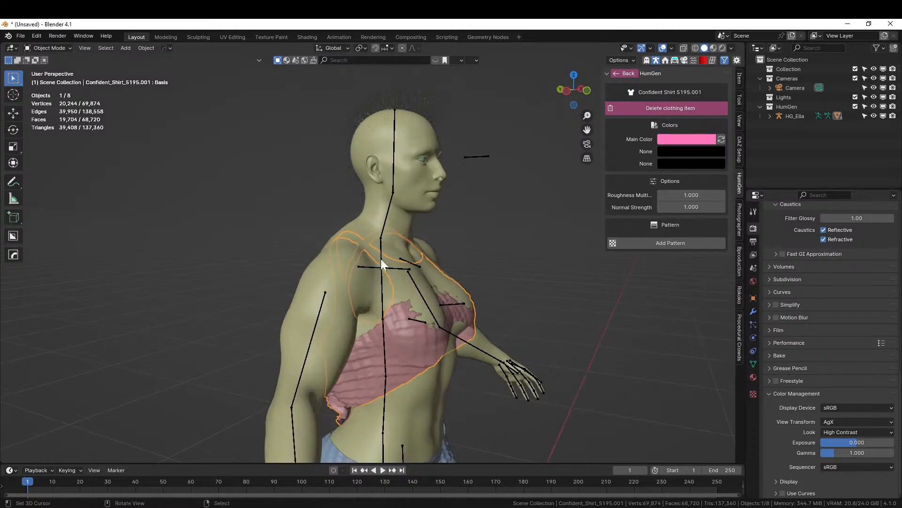
{"action": "left_click", "coordinate": [47, 48]}
{"action": "left_click", "coordinate": [52, 79]}
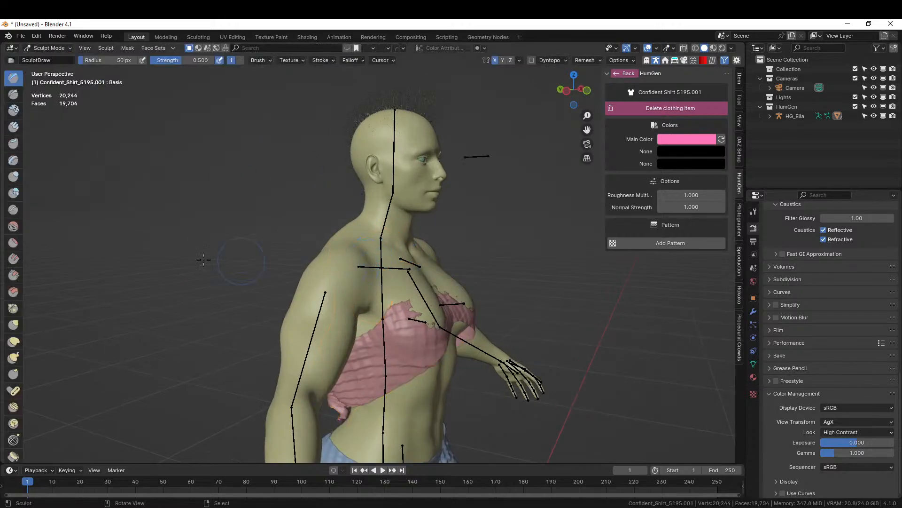
{"action": "left_click", "coordinate": [13, 341]}
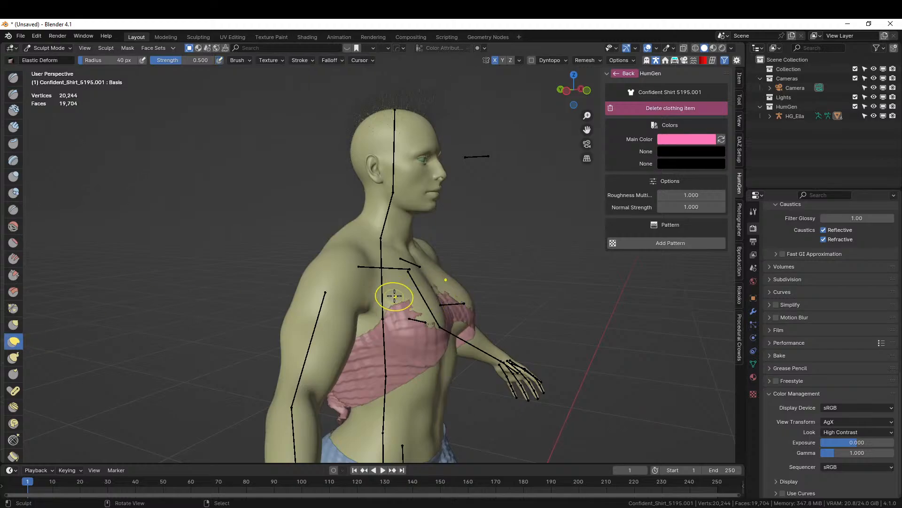
Try reshaping the shirt's chest area with the Pinch/Magnify brush at a 157 px radius, and undo the last stroke
{"action": "key", "text": "p"}
{"action": "key", "text": "f"}
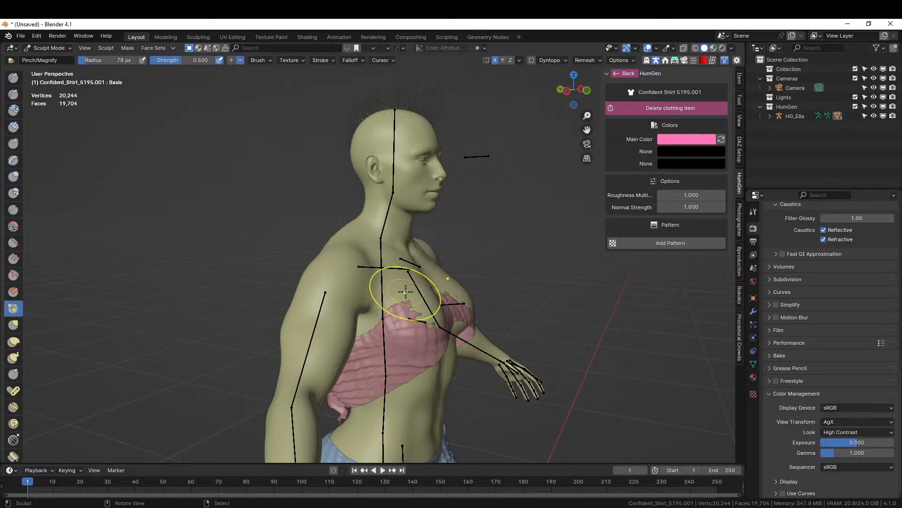
{"action": "left_click_drag", "start_coordinate": [431, 270], "coordinate": [433, 269]}
{"action": "left_click_drag", "start_coordinate": [404, 297], "coordinate": [433, 282]}
{"action": "left_click_drag", "start_coordinate": [415, 327], "coordinate": [428, 321]}
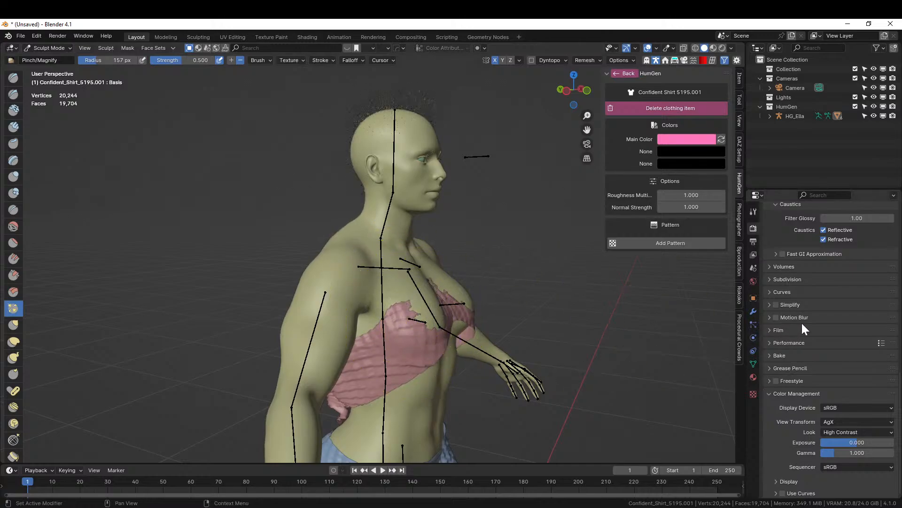
{"action": "left_click", "coordinate": [753, 311]}
{"action": "mouse_move", "coordinate": [441, 334]}
{"action": "left_mouse_down"}
{"action": "mouse_move", "coordinate": [423, 340]}
{"action": "mouse_move", "coordinate": [480, 340]}
{"action": "mouse_move", "coordinate": [312, 381]}
{"action": "mouse_move", "coordinate": [677, 296]}
{"action": "left_mouse_up"}
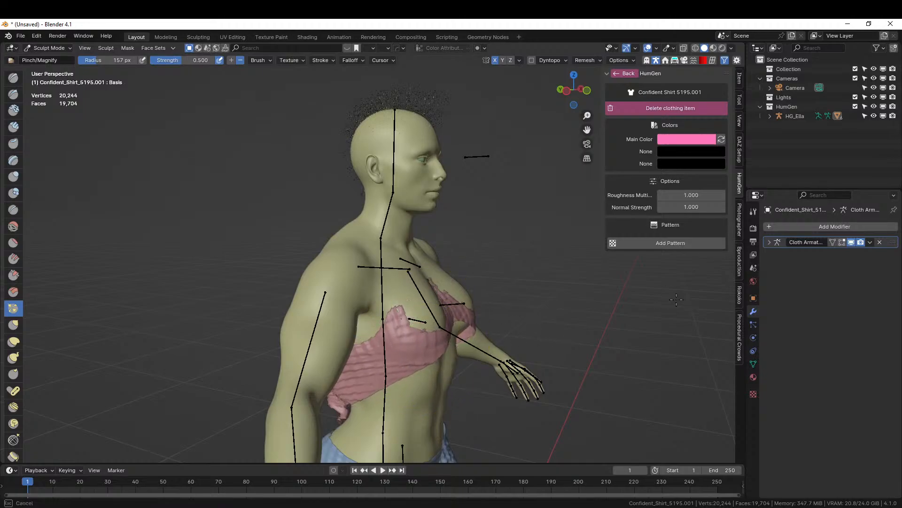
{"action": "key", "text": "ctrl+z"}
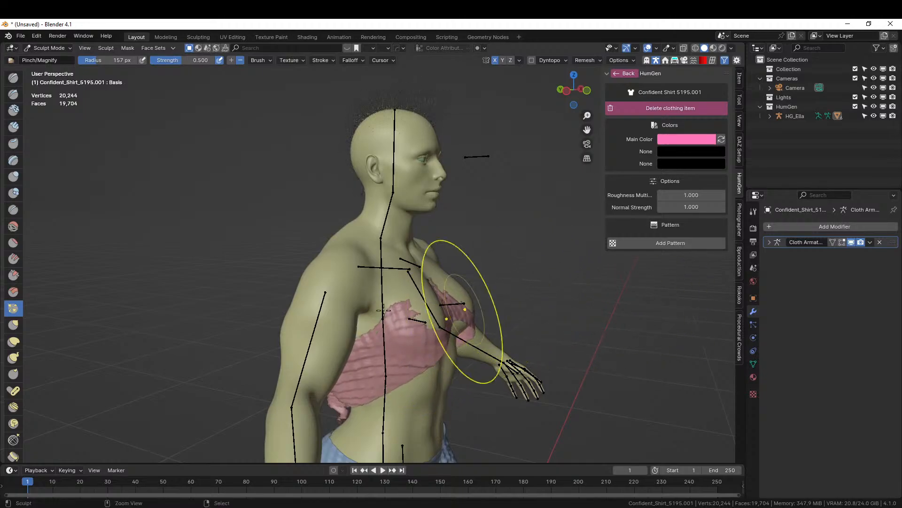
Pull the shirt outward over the chest and shoulders with the Elastic Deform brush, and return to Object Mode
{"action": "left_click", "coordinate": [13, 343]}
{"action": "mouse_move", "coordinate": [416, 306]}
{"action": "left_mouse_down"}
{"action": "mouse_move", "coordinate": [425, 308]}
{"action": "mouse_move", "coordinate": [390, 280]}
{"action": "mouse_move", "coordinate": [371, 238]}
{"action": "left_mouse_up"}
{"action": "mouse_move", "coordinate": [371, 238]}
{"action": "middle_mouse_down"}
{"action": "mouse_move", "coordinate": [278, 265]}
{"action": "mouse_move", "coordinate": [54, 289]}
{"action": "mouse_move", "coordinate": [724, 263]}
{"action": "mouse_move", "coordinate": [667, 244]}
{"action": "mouse_move", "coordinate": [705, 261]}
{"action": "mouse_move", "coordinate": [755, 303]}
{"action": "middle_mouse_up"}
{"action": "mouse_move", "coordinate": [540, 277]}
{"action": "middle_mouse_down"}
{"action": "mouse_move", "coordinate": [514, 282]}
{"action": "mouse_move", "coordinate": [558, 268]}
{"action": "mouse_move", "coordinate": [38, 300]}
{"action": "mouse_move", "coordinate": [329, 291]}
{"action": "mouse_move", "coordinate": [103, 296]}
{"action": "mouse_move", "coordinate": [101, 282]}
{"action": "middle_mouse_up"}
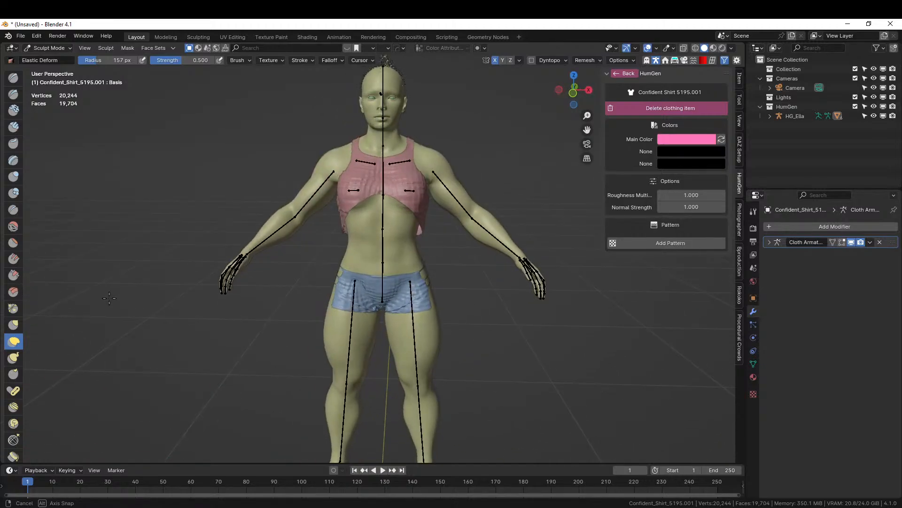
{"action": "left_click", "coordinate": [50, 46]}
{"action": "left_click", "coordinate": [55, 55]}
Duplicate the character's body mesh in place
{"action": "scroll", "coordinate": [392, 320], "scroll_direction": "down", "scroll_amount": 3}
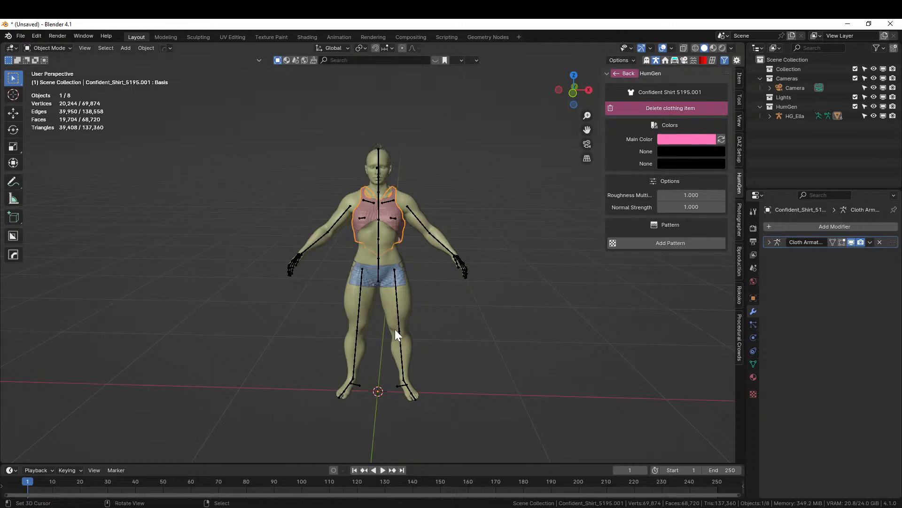
{"action": "scroll", "coordinate": [395, 329], "scroll_direction": "up", "scroll_amount": 6}
{"action": "middle_click_drag", "start_coordinate": [408, 354], "coordinate": [434, 341]}
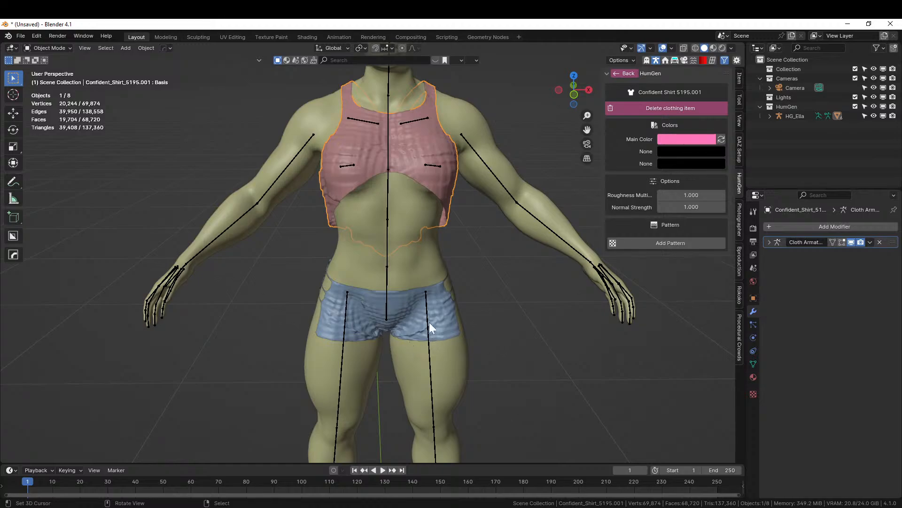
{"action": "middle_click_drag", "start_coordinate": [417, 331], "coordinate": [487, 343], "text": "shift"}
{"action": "scroll", "coordinate": [472, 419], "scroll_direction": "up", "scroll_amount": 3}
{"action": "scroll", "coordinate": [520, 313], "scroll_direction": "up", "scroll_amount": 2}
{"action": "middle_click_drag", "start_coordinate": [521, 312], "coordinate": [473, 306]}
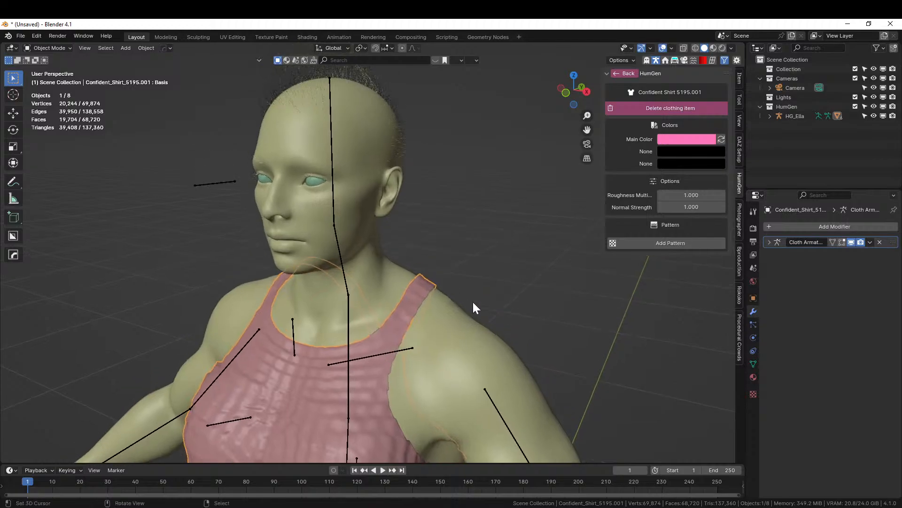
{"action": "scroll", "coordinate": [490, 336], "scroll_direction": "down", "scroll_amount": 2}
{"action": "left_click", "coordinate": [346, 165]}
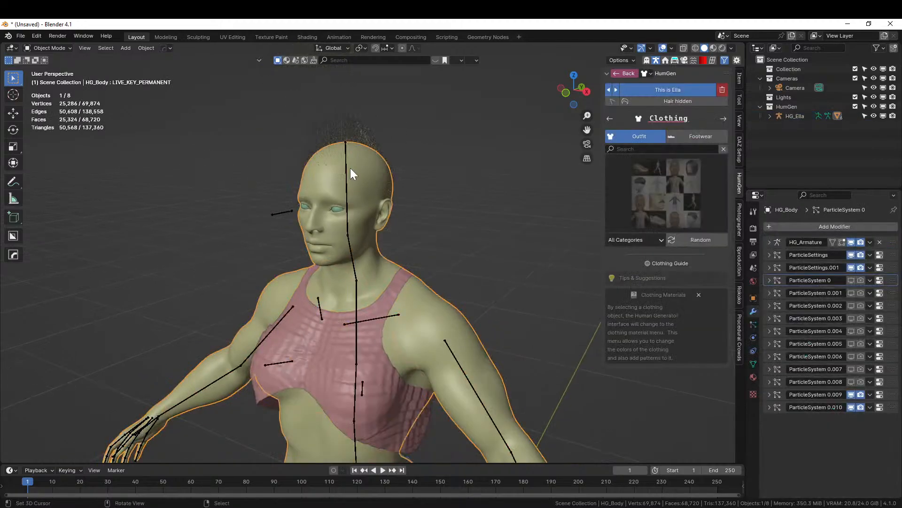
{"action": "key", "text": "shift+d"}
{"action": "key", "text": "Escape"}
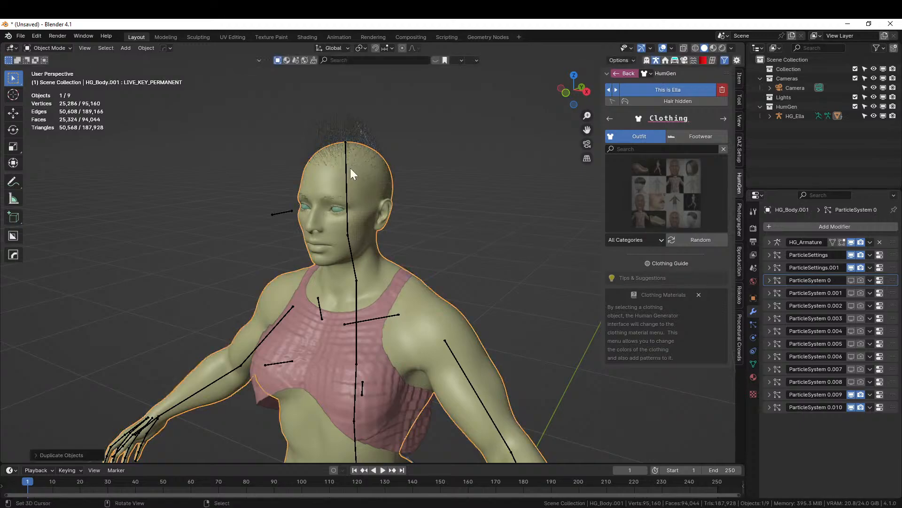
Isolate the duplicated body in local view and move it to the Scene Collection
{"action": "key", "text": "KP_Divide"}
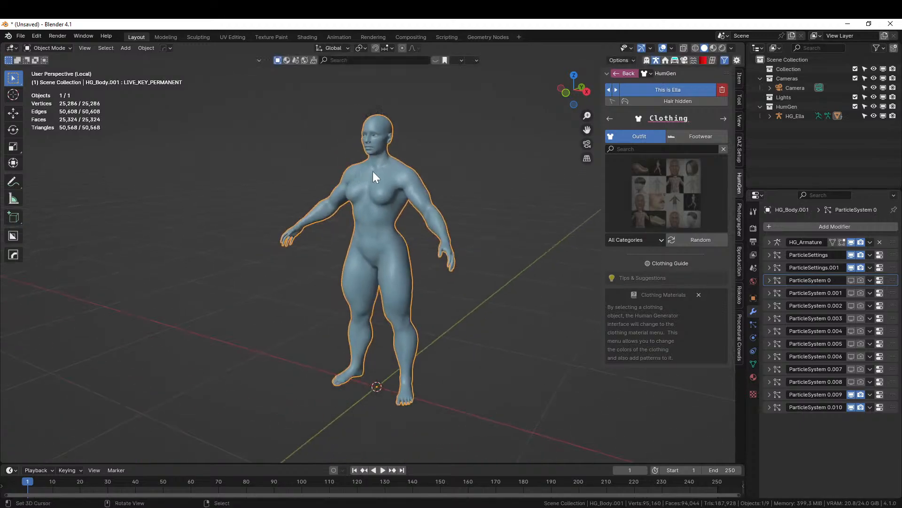
{"action": "key", "text": "m"}
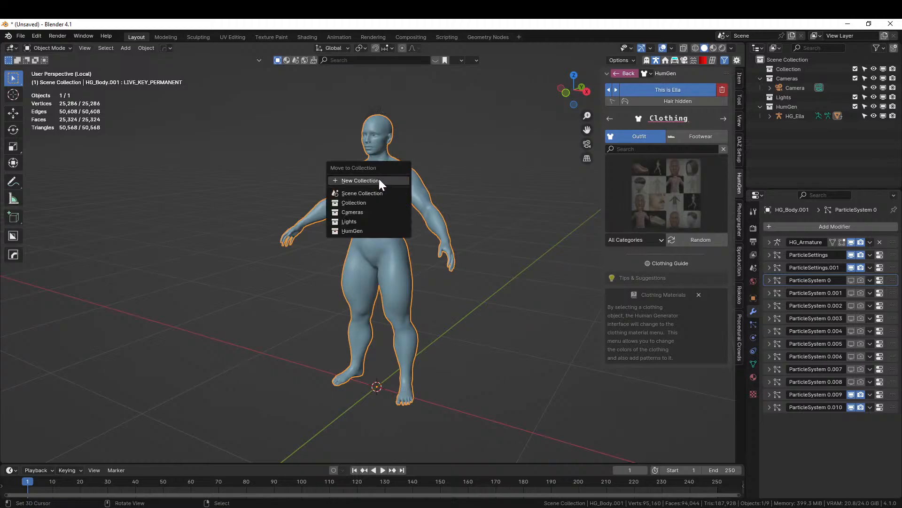
{"action": "left_click", "coordinate": [369, 193]}
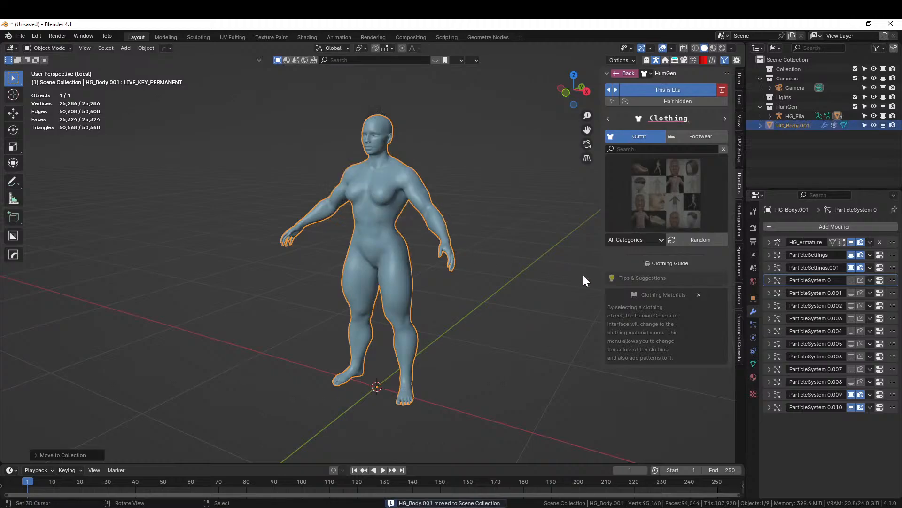
Remove the hair and eyebrow particle systems from the duplicated body
{"action": "left_click", "coordinate": [753, 325]}
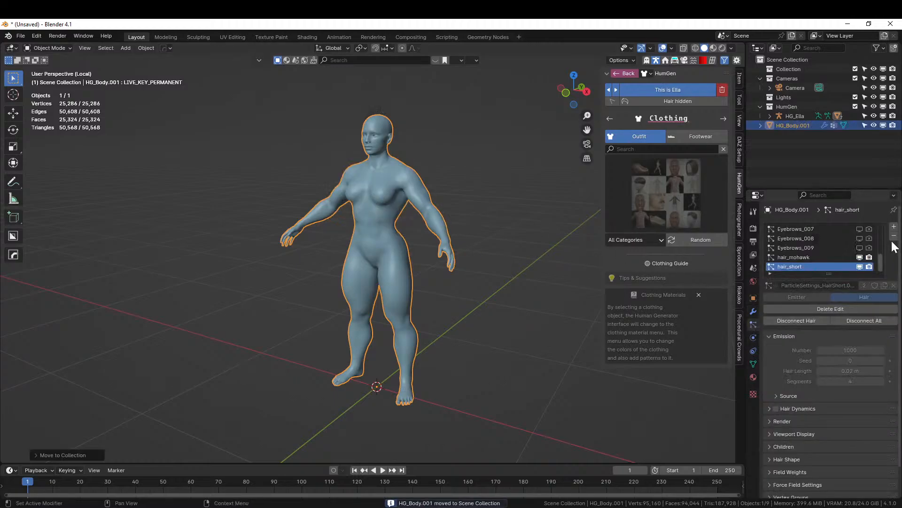
{"action": "left_click", "coordinate": [895, 236]}
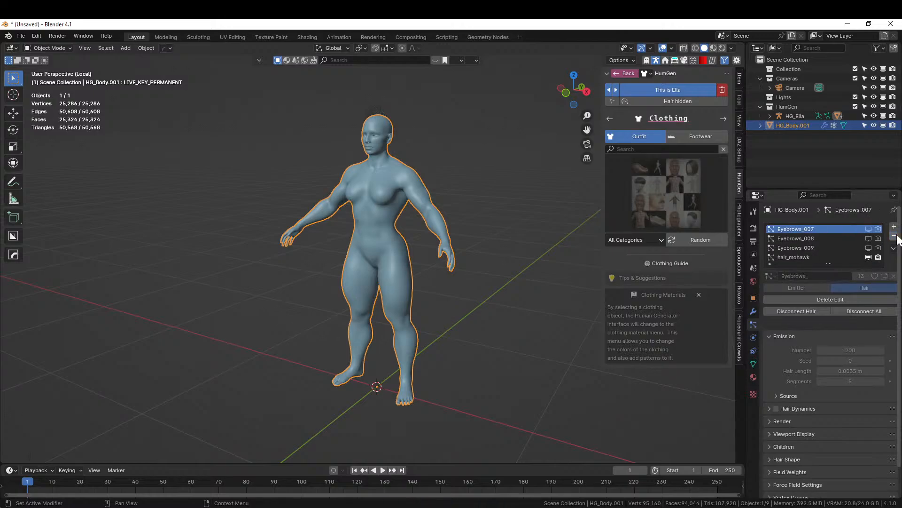
{"action": "left_click", "coordinate": [894, 236]}
Apply all shape keys on the duplicated body
{"action": "left_click", "coordinate": [753, 351]}
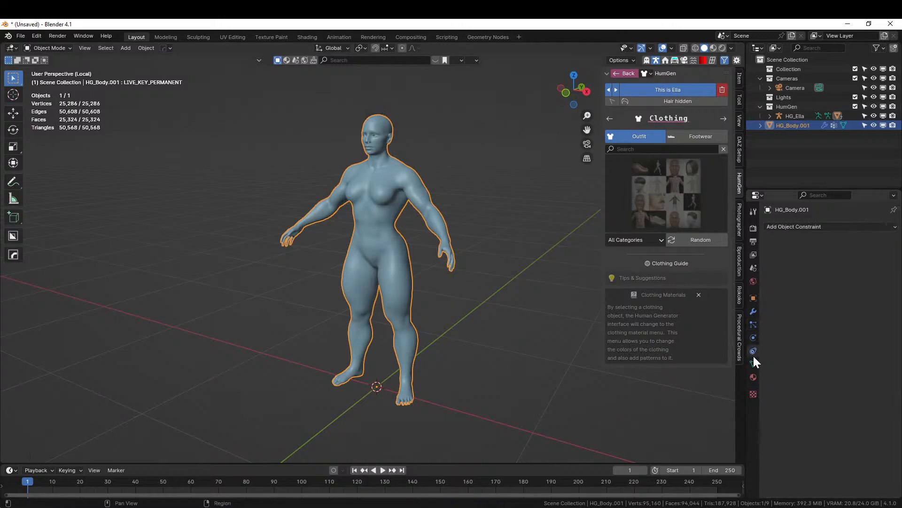
{"action": "left_click", "coordinate": [754, 361]}
{"action": "left_click", "coordinate": [890, 355]}
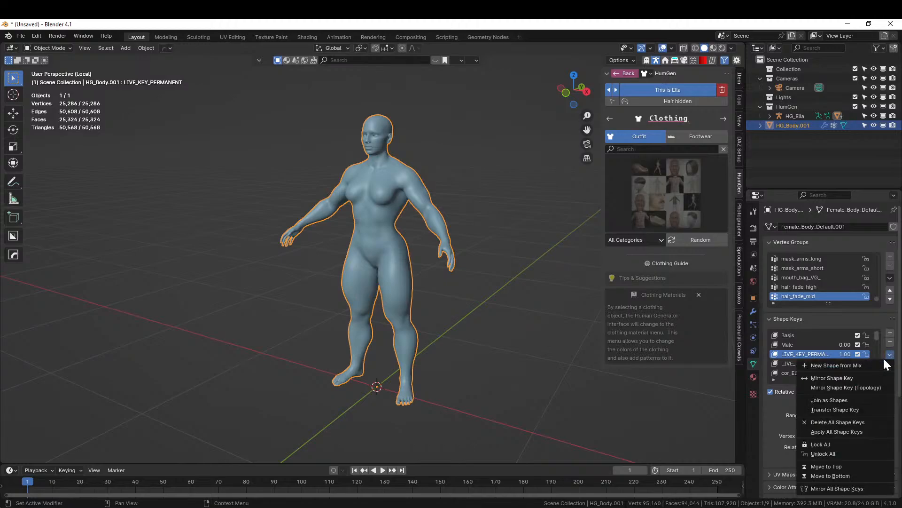
{"action": "left_click", "coordinate": [853, 431]}
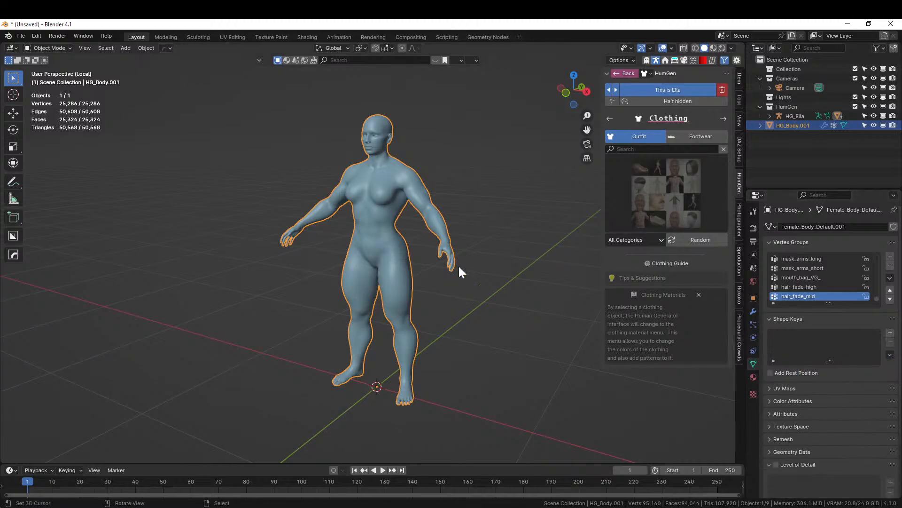
Open the duplicated body in Edit Mode and select its entire mesh
{"action": "scroll", "coordinate": [455, 263], "scroll_direction": "up", "scroll_amount": 3}
{"action": "middle_click_drag", "start_coordinate": [456, 262], "coordinate": [449, 348]}
{"action": "scroll", "coordinate": [448, 348], "scroll_direction": "up", "scroll_amount": 1}
{"action": "key", "text": "Tab"}
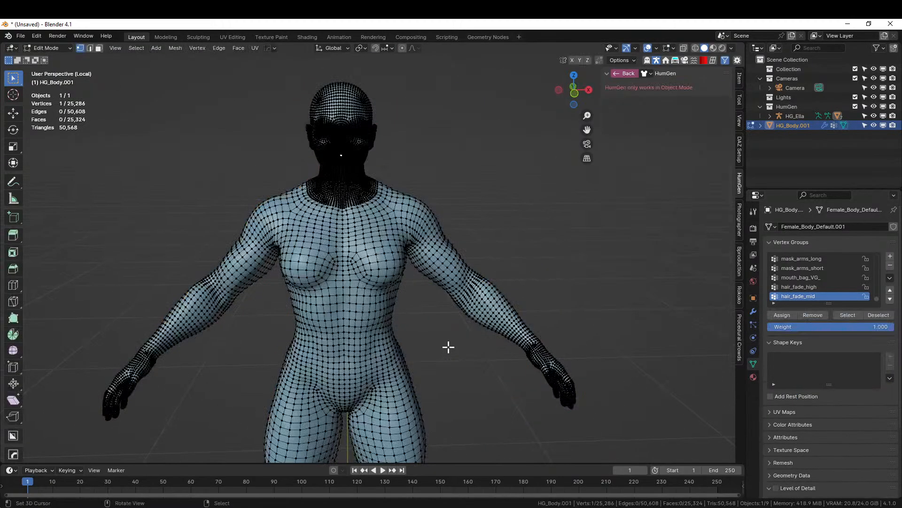
{"action": "scroll", "coordinate": [447, 345], "scroll_direction": "up", "scroll_amount": 1}
{"action": "key", "text": "a"}
Clear the selection, switch to face selection and select the face loop around the rim of the character's left eye
{"action": "scroll", "coordinate": [443, 320], "scroll_direction": "up", "scroll_amount": 2}
{"action": "middle_click_drag", "start_coordinate": [442, 319], "coordinate": [442, 371], "text": "shift"}
{"action": "middle_click_drag", "start_coordinate": [455, 319], "coordinate": [441, 268]}
{"action": "scroll", "coordinate": [441, 300], "scroll_direction": "up", "scroll_amount": 5}
{"action": "scroll", "coordinate": [441, 301], "scroll_direction": "up", "scroll_amount": 2}
{"action": "middle_click_drag", "start_coordinate": [494, 261], "coordinate": [520, 314]}
{"action": "scroll", "coordinate": [517, 310], "scroll_direction": "up", "scroll_amount": 2}
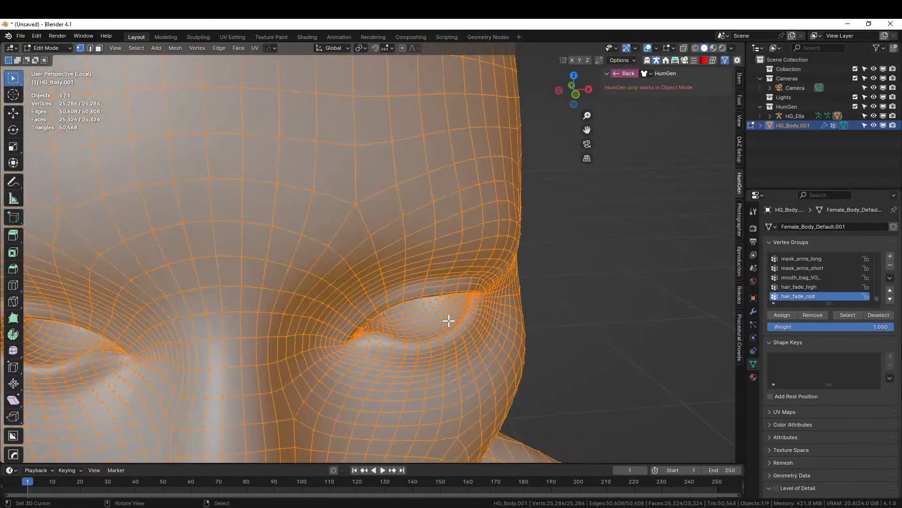
{"action": "left_click", "coordinate": [404, 349]}
{"action": "key", "text": "3"}
{"action": "middle_click_drag", "start_coordinate": [537, 361], "coordinate": [527, 349]}
{"action": "left_click", "coordinate": [355, 232], "text": "alt"}
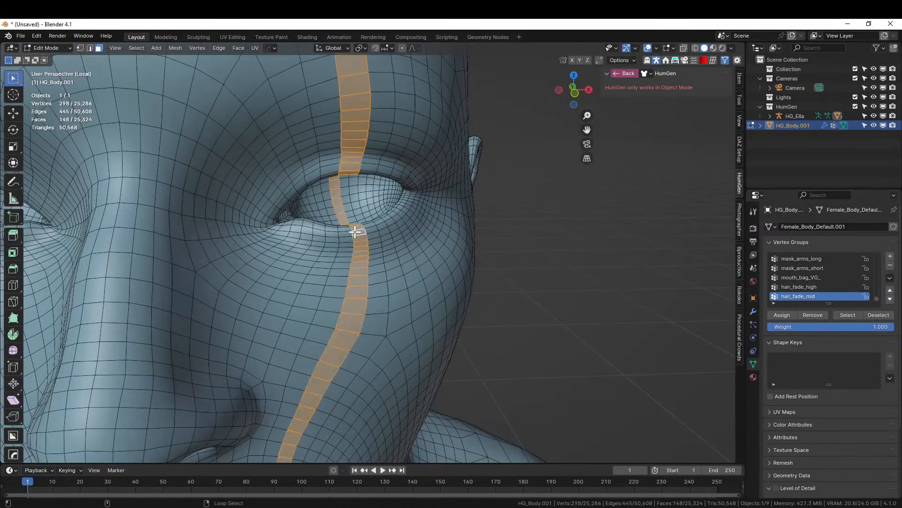
{"action": "left_click", "coordinate": [374, 228]}
{"action": "left_click", "coordinate": [373, 224], "text": "alt"}
{"action": "left_click", "coordinate": [372, 229], "text": "shift"}
{"action": "middle_click_drag", "start_coordinate": [372, 228], "coordinate": [446, 282]}
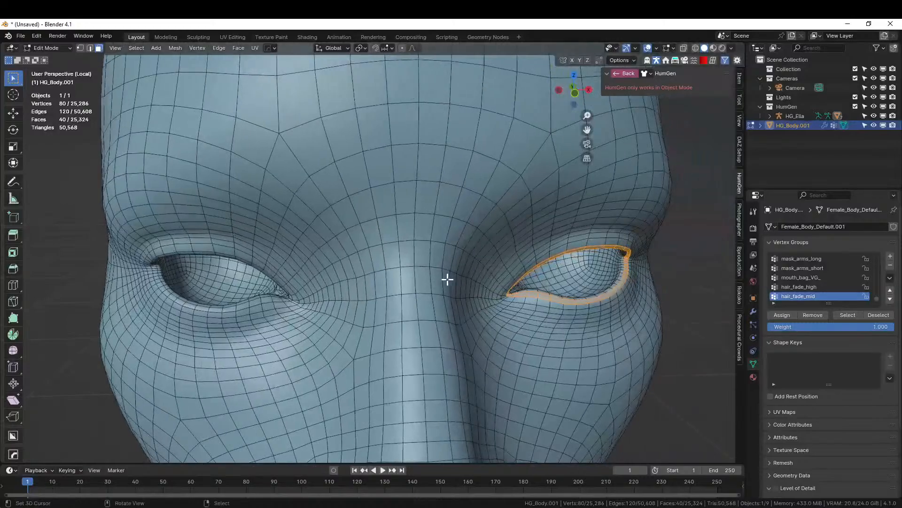
Grow the eye-rim selection repeatedly until it covers the character's left face area from forehead to cheek
{"action": "scroll", "coordinate": [447, 280], "scroll_direction": "down", "scroll_amount": 5}
{"action": "key", "text": "ctrl+KP_Add"}
{"action": "key", "text": "ctrl+KP_Add"}
{"action": "key", "text": "ctrl+KP_Add"}
{"action": "key", "text": "ctrl+KP_Add"}
{"action": "key", "text": "ctrl+KP_Add"}
{"action": "key", "text": "ctrl+KP_Add"}
{"action": "key", "text": "ctrl+KP_Add"}
{"action": "key", "text": "ctrl+KP_Add"}
{"action": "key", "text": "ctrl+KP_Add"}
{"action": "key", "text": "ctrl+KP_Add"}
{"action": "key", "text": "ctrl+KP_Add"}
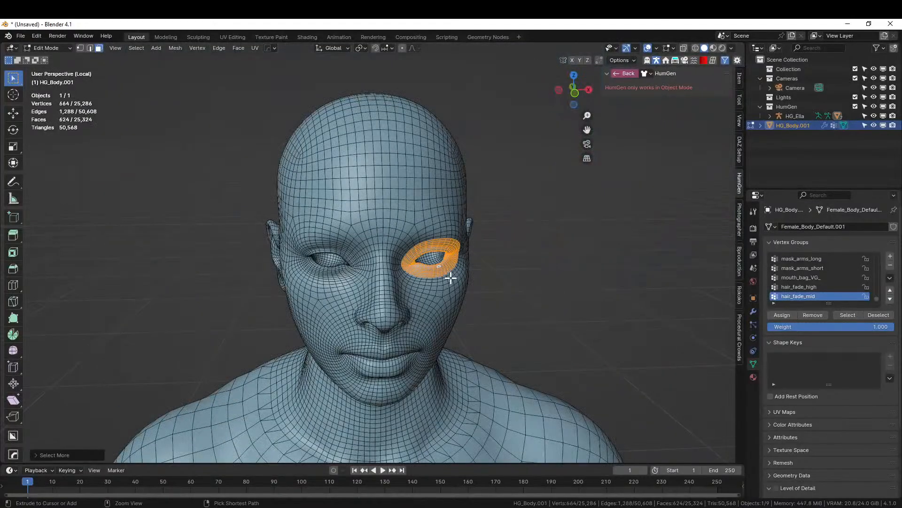
{"action": "key", "text": "ctrl+KP_Add"}
{"action": "key", "text": "ctrl+KP_Add"}
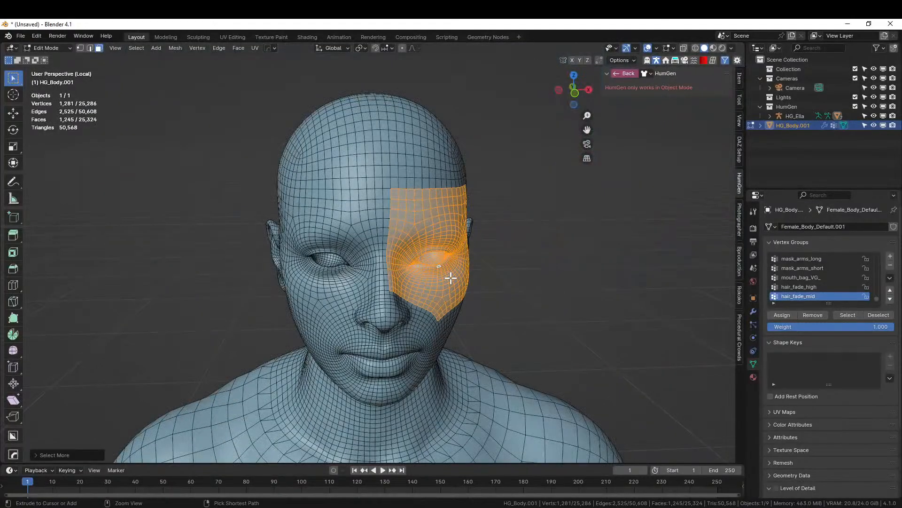
{"action": "key", "text": "ctrl+KP_Add"}
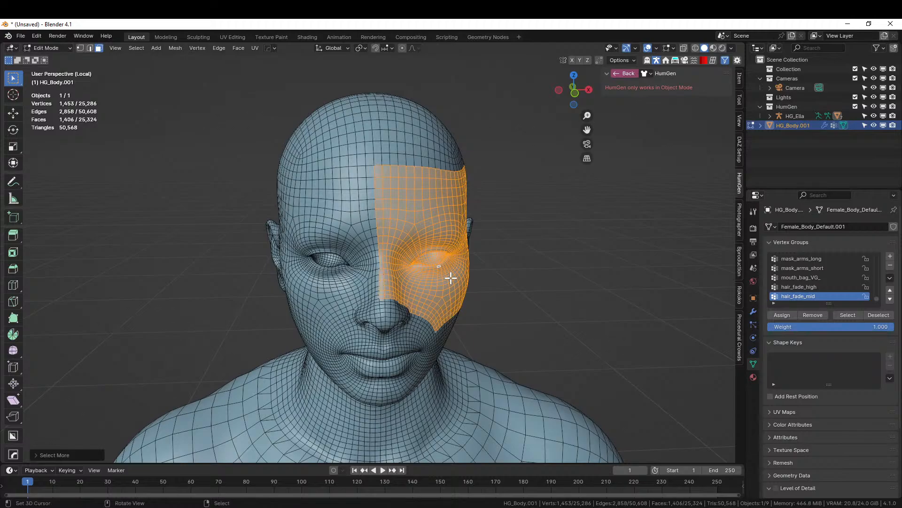
Add the linked lip faces to the selection and grow the whole selection three times
{"action": "middle_click_drag", "start_coordinate": [550, 230], "coordinate": [485, 230]}
{"action": "scroll", "coordinate": [487, 230], "scroll_direction": "down", "scroll_amount": 5}
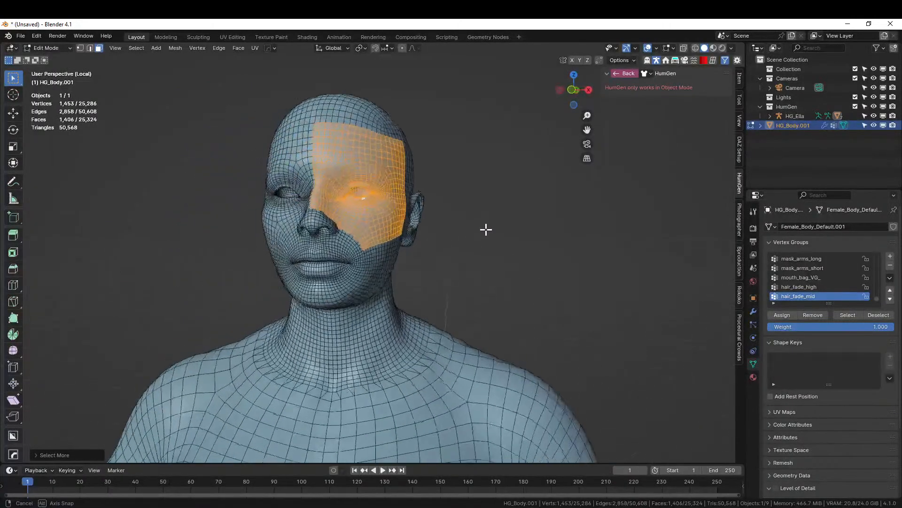
{"action": "scroll", "coordinate": [475, 233], "scroll_direction": "up", "scroll_amount": 6}
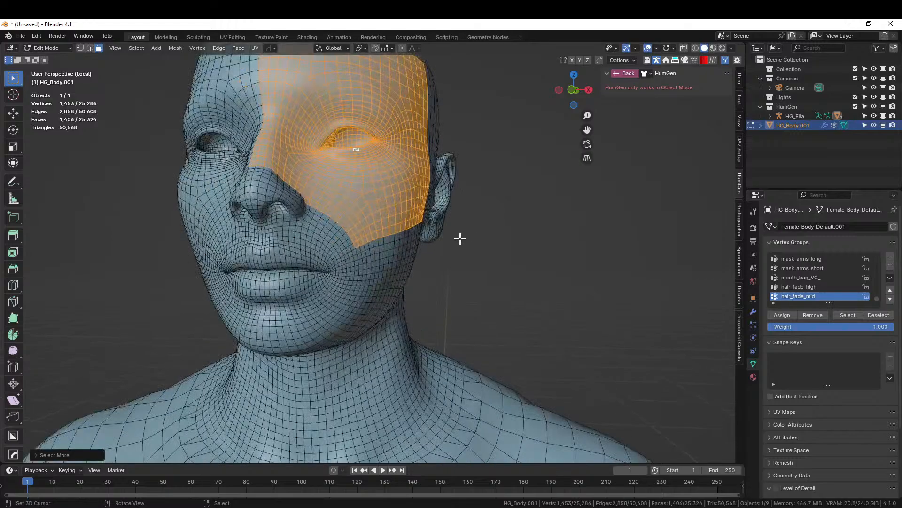
{"action": "middle_click_drag", "start_coordinate": [452, 240], "coordinate": [463, 246]}
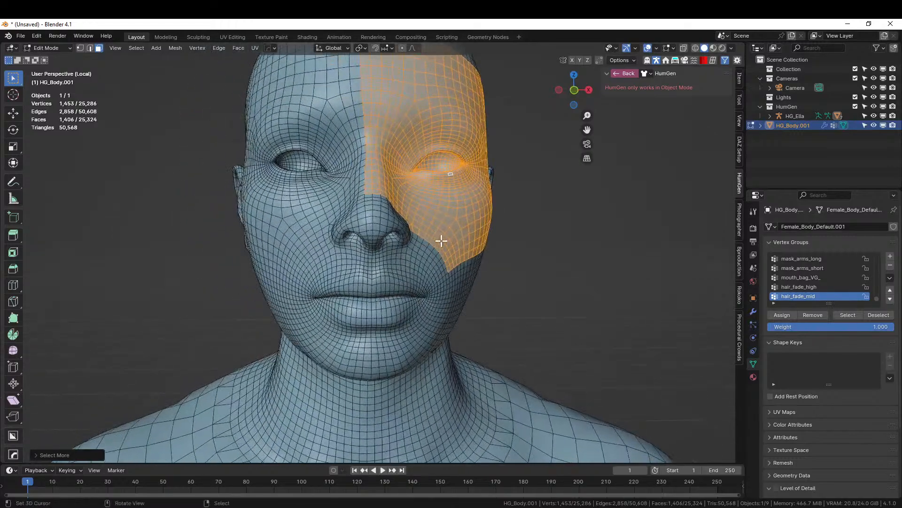
{"action": "scroll", "coordinate": [439, 241], "scroll_direction": "up", "scroll_amount": 2}
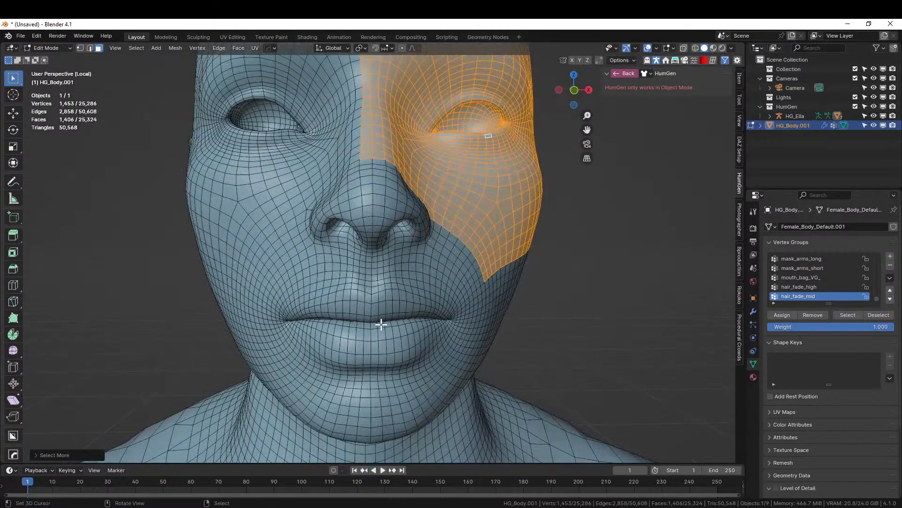
{"action": "key", "text": "l"}
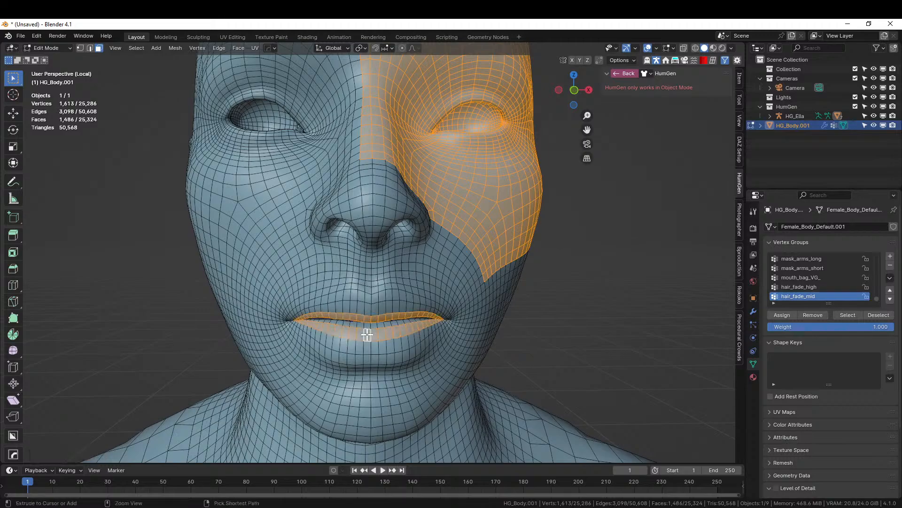
{"action": "key", "text": "ctrl+KP_Add"}
{"action": "key", "text": "ctrl+KP_Add"}
{"action": "key", "text": "ctrl+KP_Add"}
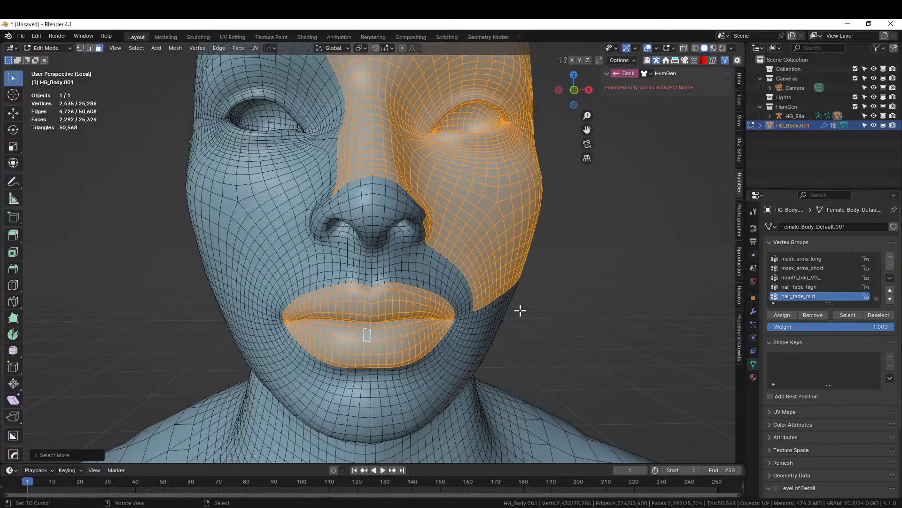
Invert the face selection so it covers the rest of the body, and return to Object Mode
{"action": "key", "text": "ctrl+i"}
{"action": "scroll", "coordinate": [404, 318], "scroll_direction": "down", "scroll_amount": 5}
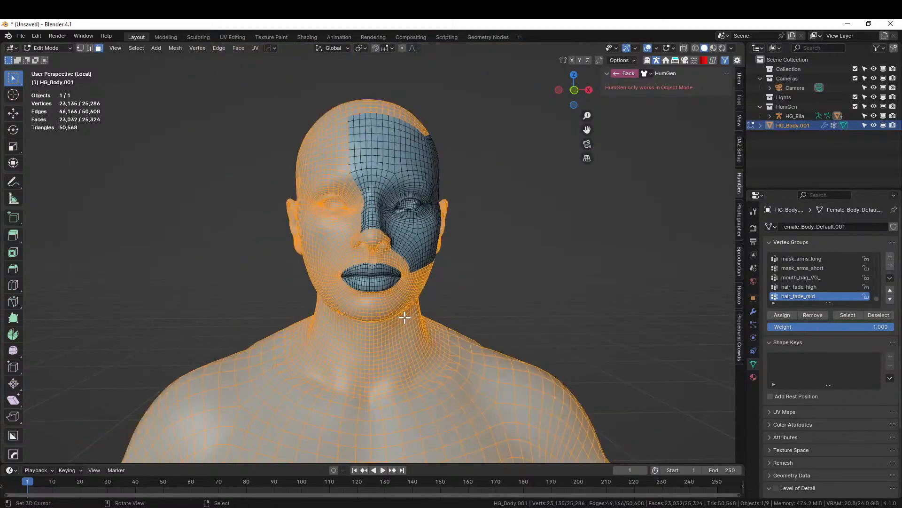
{"action": "middle_click_drag", "start_coordinate": [465, 316], "coordinate": [505, 307]}
{"action": "scroll", "coordinate": [453, 314], "scroll_direction": "down", "scroll_amount": 6}
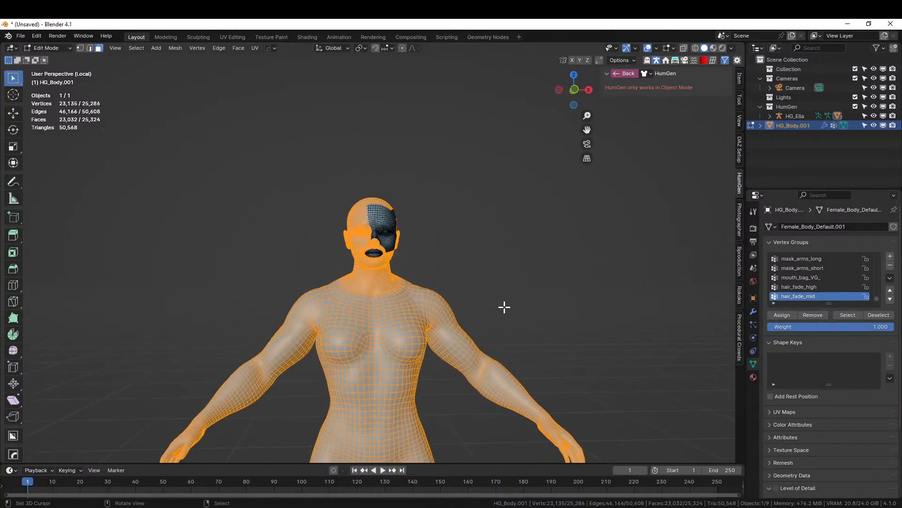
{"action": "key", "text": "Tab"}
{"action": "key", "text": "alt+x"}
{"action": "scroll", "coordinate": [503, 306], "scroll_direction": "down", "scroll_amount": 8}
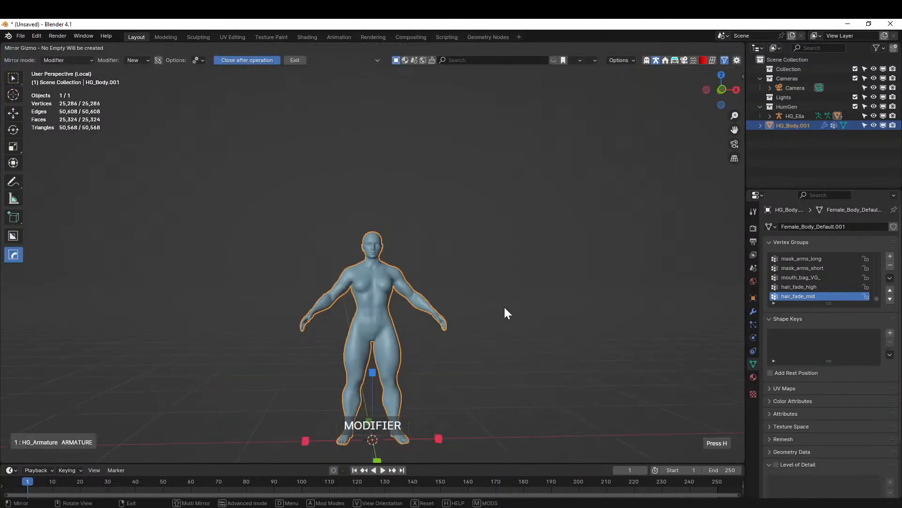
{"action": "right_click", "coordinate": [438, 378]}
{"action": "scroll", "coordinate": [456, 300], "scroll_direction": "up", "scroll_amount": 8}
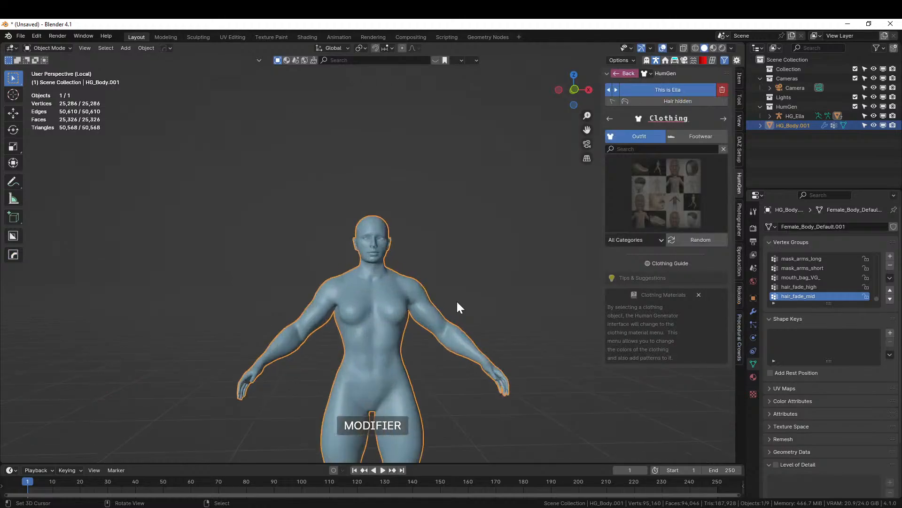
{"action": "key", "text": "Tab"}
{"action": "key", "text": "Tab"}
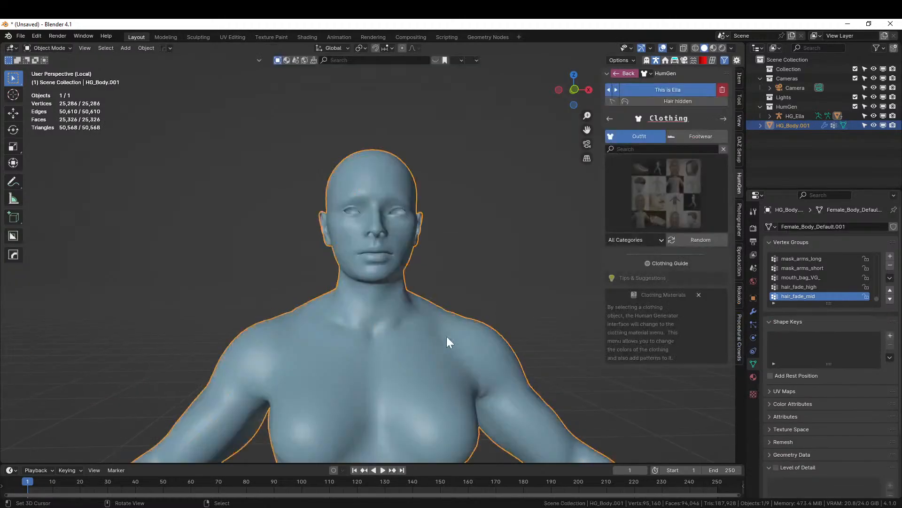
Generate Random Panels on the duplicated body using the Square solver
{"action": "middle_click_drag", "start_coordinate": [514, 286], "coordinate": [489, 307]}
{"action": "scroll", "coordinate": [470, 313], "scroll_direction": "down", "scroll_amount": 3}
{"action": "key", "text": "shift+q"}
{"action": "left_click", "coordinate": [441, 323]}
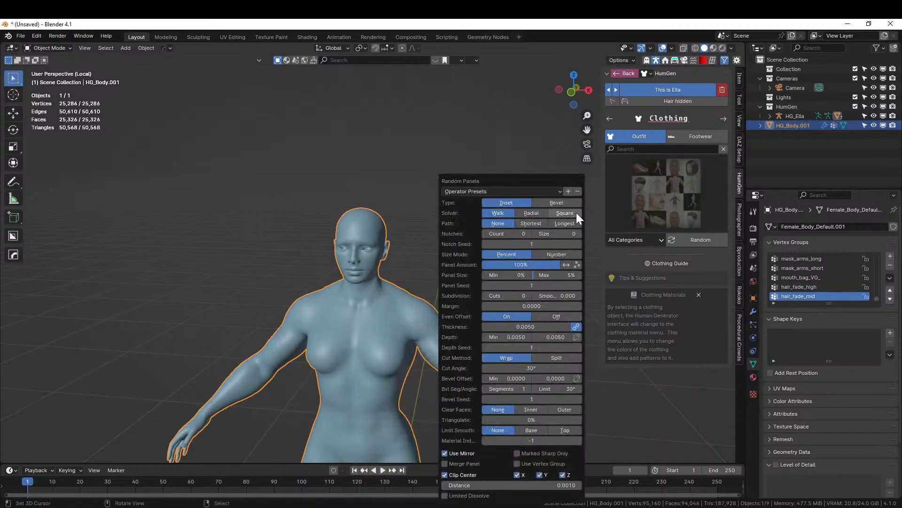
{"action": "left_click", "coordinate": [576, 213]}
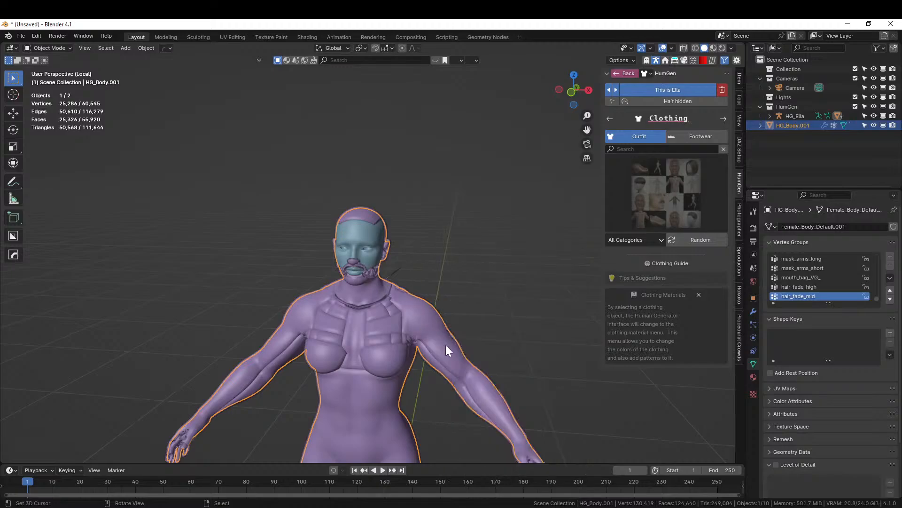
Turn off Even Offset for the random panels and set their thickness to 0.002
{"action": "middle_click_drag", "start_coordinate": [496, 322], "coordinate": [488, 301]}
{"action": "scroll", "coordinate": [473, 312], "scroll_direction": "up", "scroll_amount": 3}
{"action": "key", "text": "F9"}
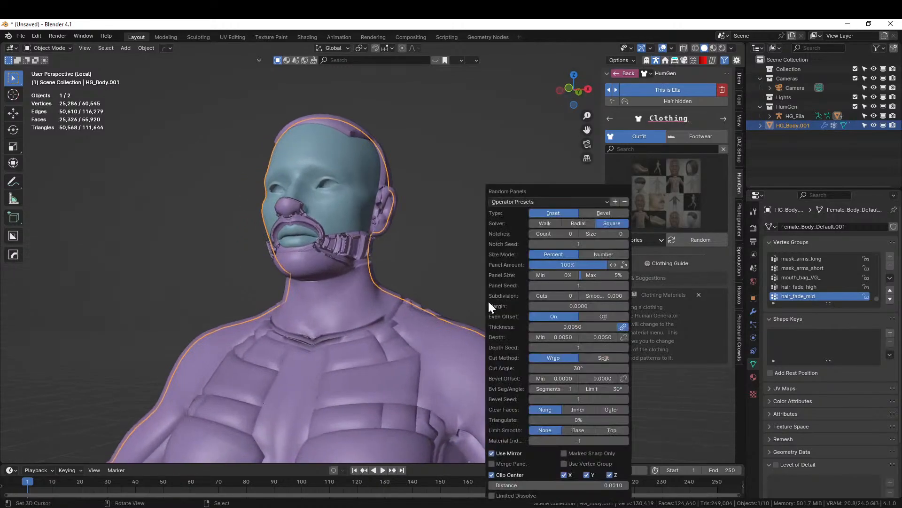
{"action": "left_click", "coordinate": [607, 317]}
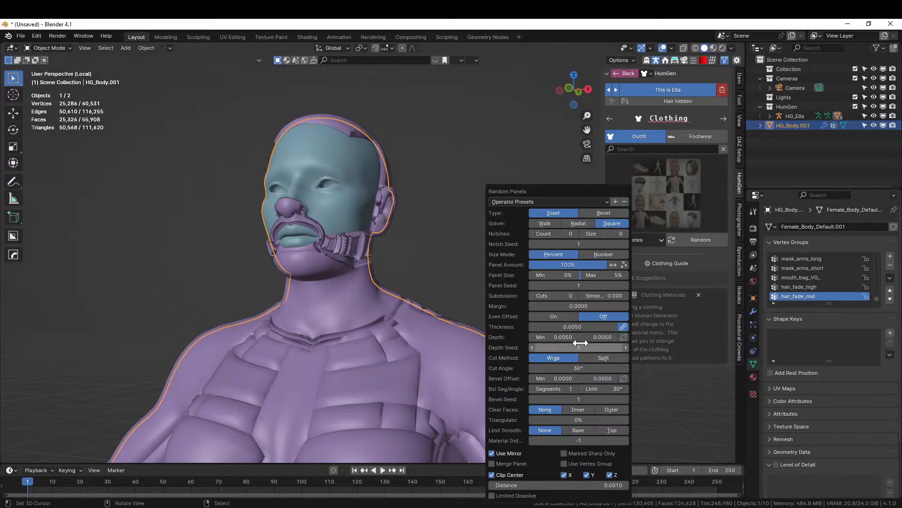
{"action": "left_click", "coordinate": [572, 327]}
{"action": "type", "text": ".0"}
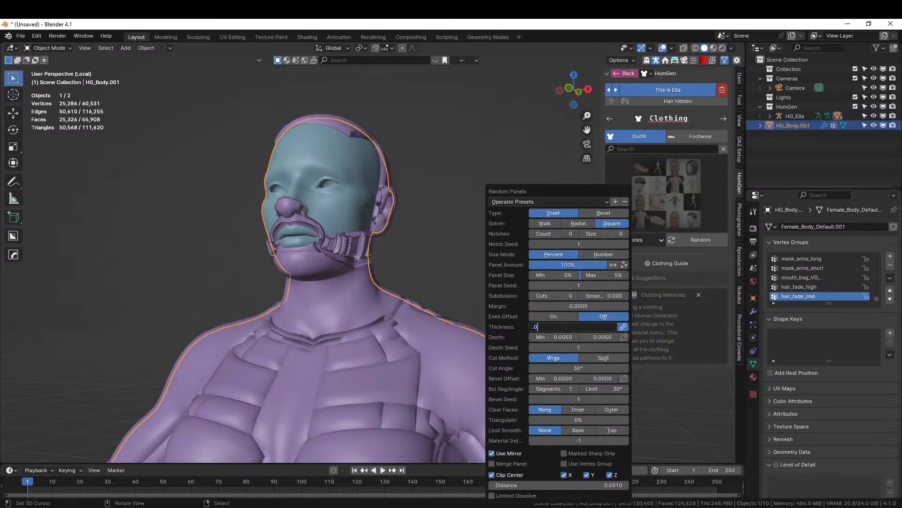
{"action": "type", "text": "02"}
Set both the minimum and maximum depth of the random panels to 0.002
{"action": "left_click", "coordinate": [569, 336]}
{"action": "type", "text": ".0"}
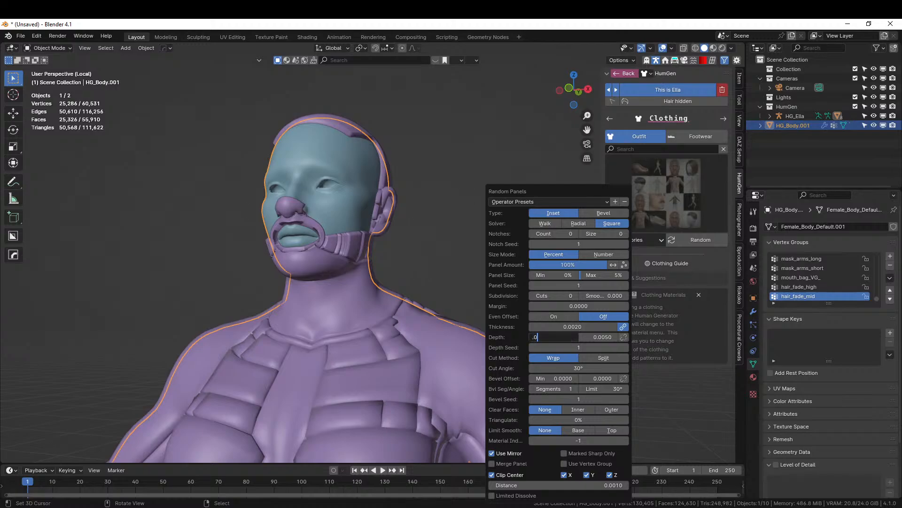
{"action": "key", "text": "Tab"}
{"action": "type", "text": ".00"}
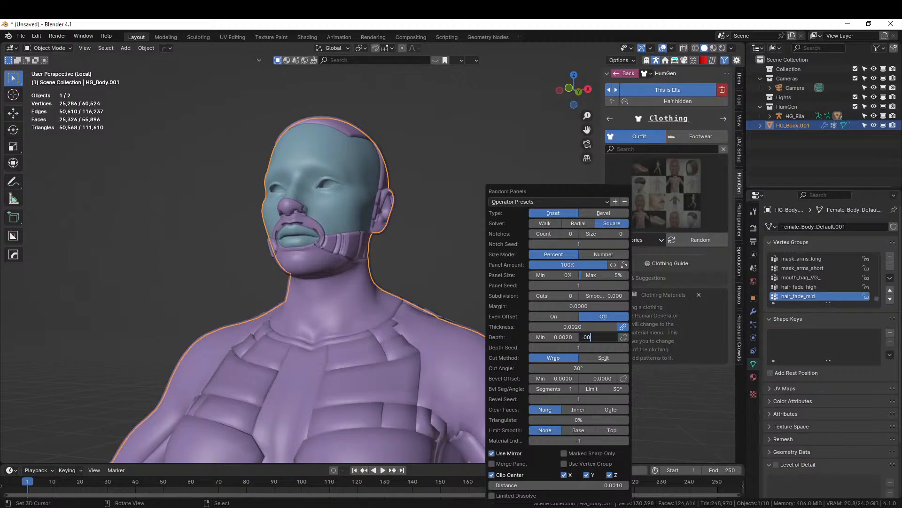
{"action": "key", "text": "Return"}
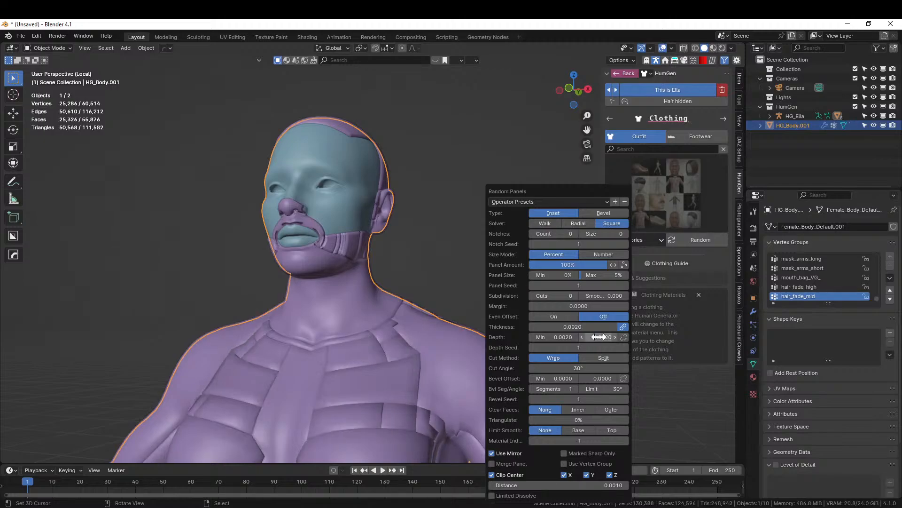
Examine the panels on the head and body from several angles, and check the panel object's parent relation
{"action": "middle_click_drag", "start_coordinate": [423, 282], "coordinate": [483, 249]}
{"action": "scroll", "coordinate": [484, 249], "scroll_direction": "up", "scroll_amount": 3}
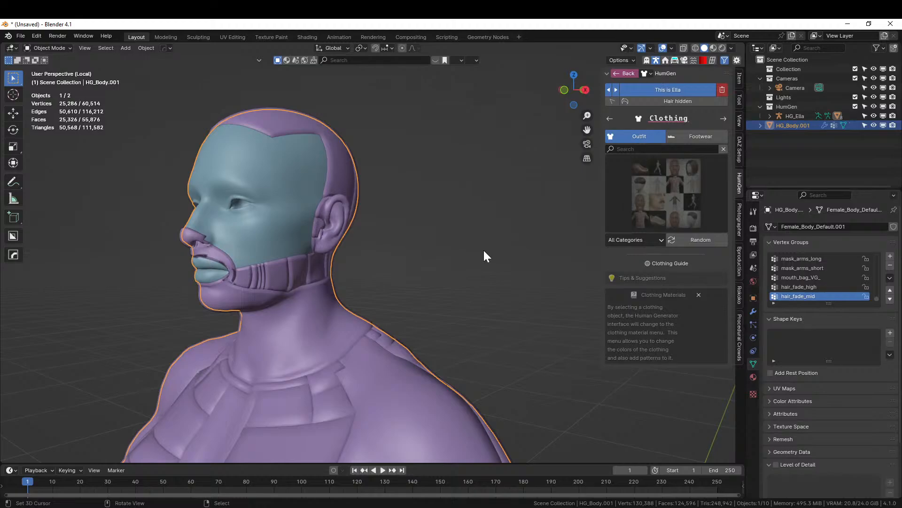
{"action": "scroll", "coordinate": [484, 250], "scroll_direction": "down", "scroll_amount": 4}
{"action": "middle_click_drag", "start_coordinate": [483, 249], "coordinate": [424, 199]}
{"action": "scroll", "coordinate": [494, 199], "scroll_direction": "up", "scroll_amount": 4}
{"action": "scroll", "coordinate": [441, 202], "scroll_direction": "down", "scroll_amount": 3}
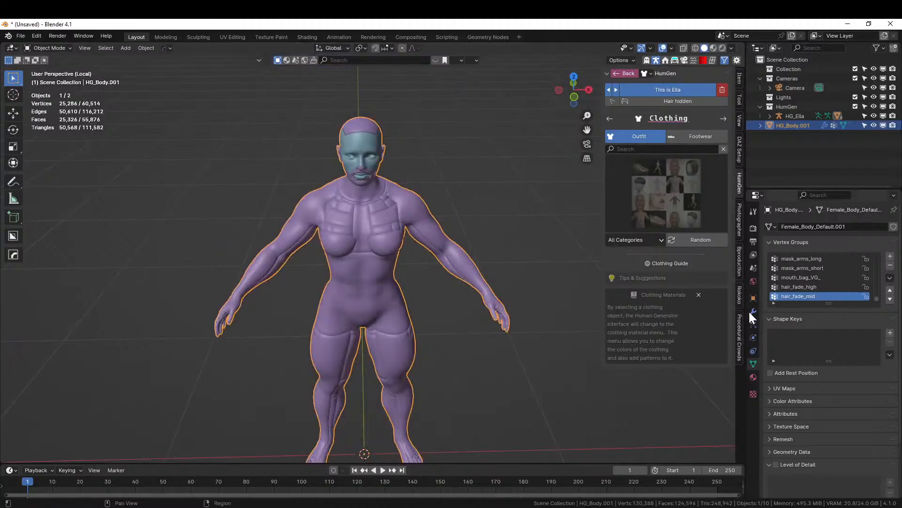
{"action": "left_click", "coordinate": [754, 299]}
{"action": "left_click", "coordinate": [773, 375]}
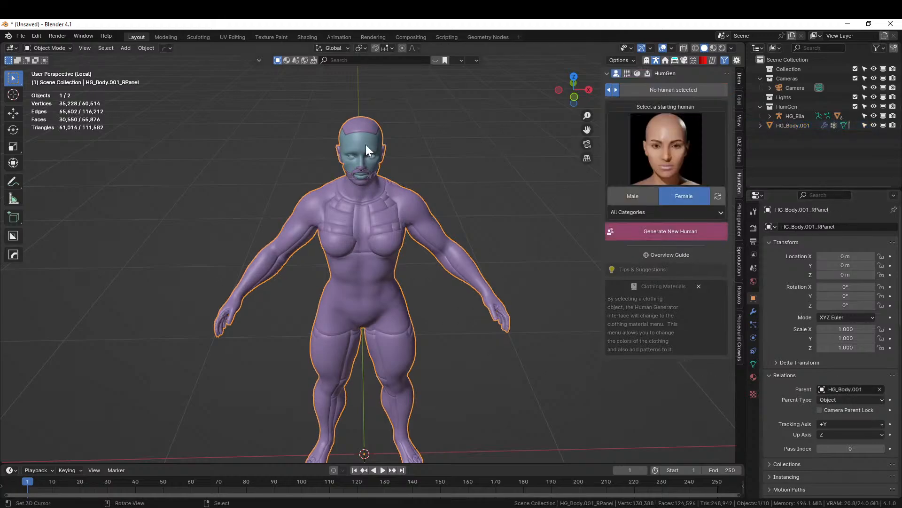
Delete the duplicated body beneath the panels, keeping the panel mesh, and exit local view
{"action": "key", "text": "Delete"}
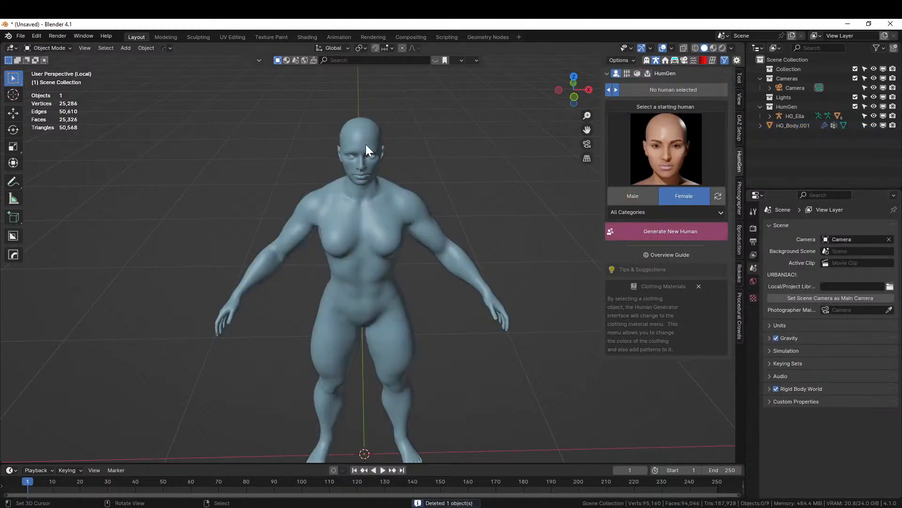
{"action": "key", "text": "ctrl+z"}
{"action": "key", "text": "Delete"}
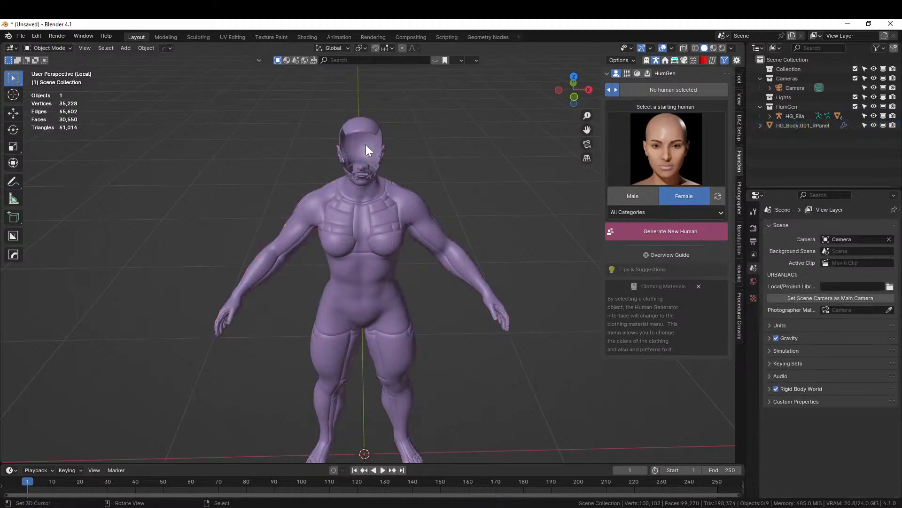
{"action": "key", "text": "KP_Divide"}
Select the Confident Shorts on the original character and switch them to Sculpt Mode
{"action": "middle_click_drag", "start_coordinate": [365, 145], "coordinate": [161, 195]}
{"action": "middle_click_drag", "start_coordinate": [351, 229], "coordinate": [436, 185]}
{"action": "middle_click_drag", "start_coordinate": [428, 242], "coordinate": [377, 272], "text": "ctrl"}
{"action": "scroll", "coordinate": [377, 272], "scroll_direction": "down", "scroll_amount": 5}
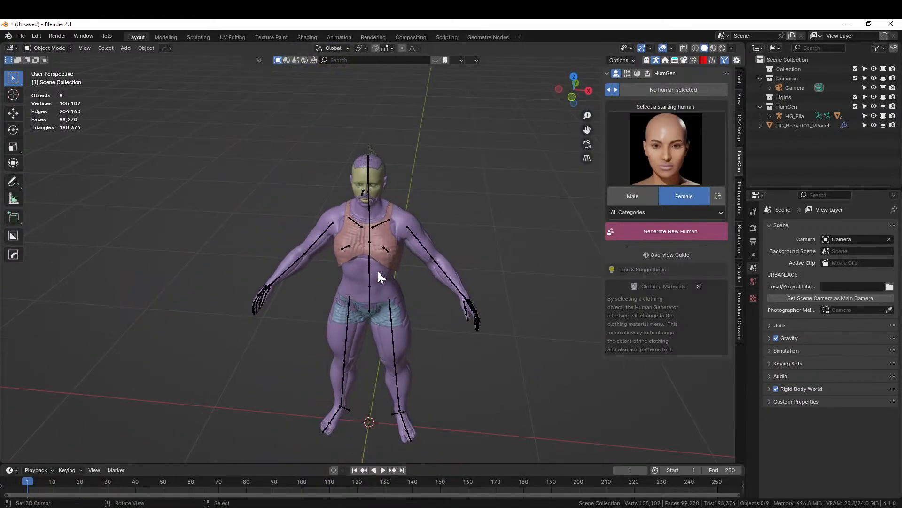
{"action": "scroll", "coordinate": [394, 253], "scroll_direction": "up", "scroll_amount": 3}
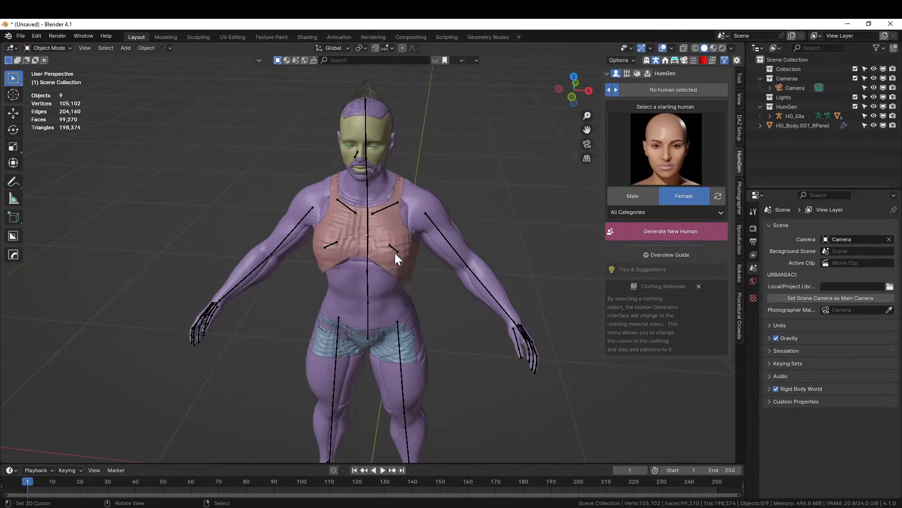
{"action": "middle_click_drag", "start_coordinate": [395, 253], "coordinate": [382, 289]}
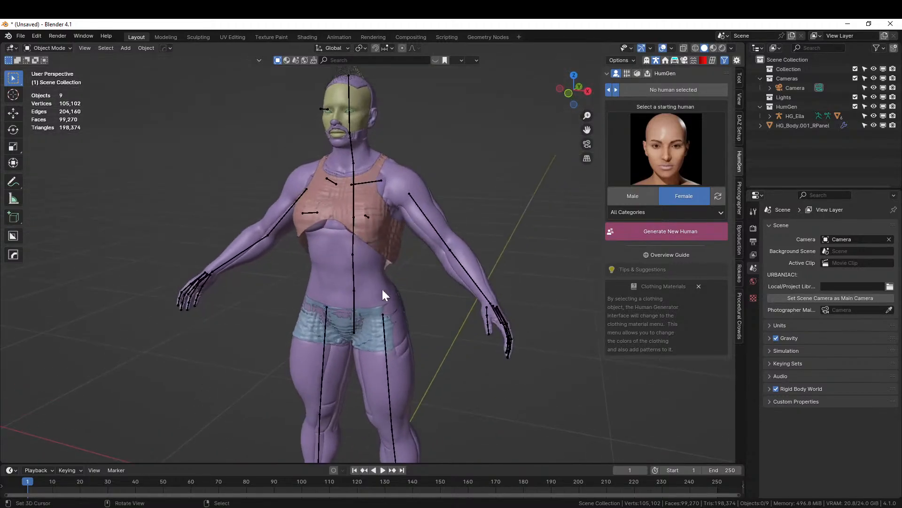
{"action": "left_click", "coordinate": [378, 345]}
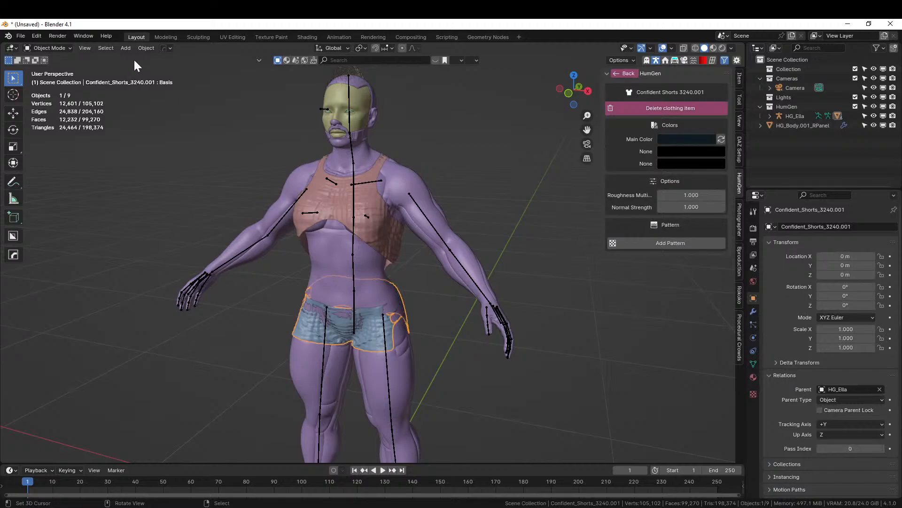
{"action": "left_click", "coordinate": [49, 48]}
{"action": "left_click", "coordinate": [51, 79]}
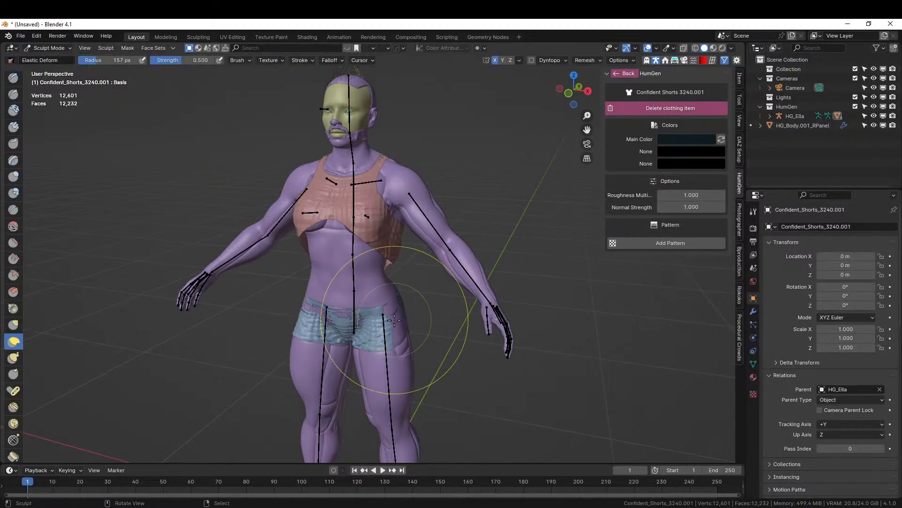
Pull the Confident Shorts outward around the hips and back of the body with the Elastic Deform brush
{"action": "mouse_move", "coordinate": [401, 312]}
{"action": "left_mouse_down"}
{"action": "mouse_move", "coordinate": [391, 316]}
{"action": "mouse_move", "coordinate": [399, 317]}
{"action": "left_mouse_up"}
{"action": "middle_click_drag", "start_coordinate": [398, 318], "coordinate": [329, 329]}
{"action": "mouse_move", "coordinate": [324, 329]}
{"action": "left_mouse_down"}
{"action": "mouse_move", "coordinate": [328, 338]}
{"action": "mouse_move", "coordinate": [304, 339]}
{"action": "left_mouse_up"}
{"action": "middle_click_drag", "start_coordinate": [304, 339], "coordinate": [207, 316]}
{"action": "scroll", "coordinate": [354, 304], "scroll_direction": "up", "scroll_amount": 4}
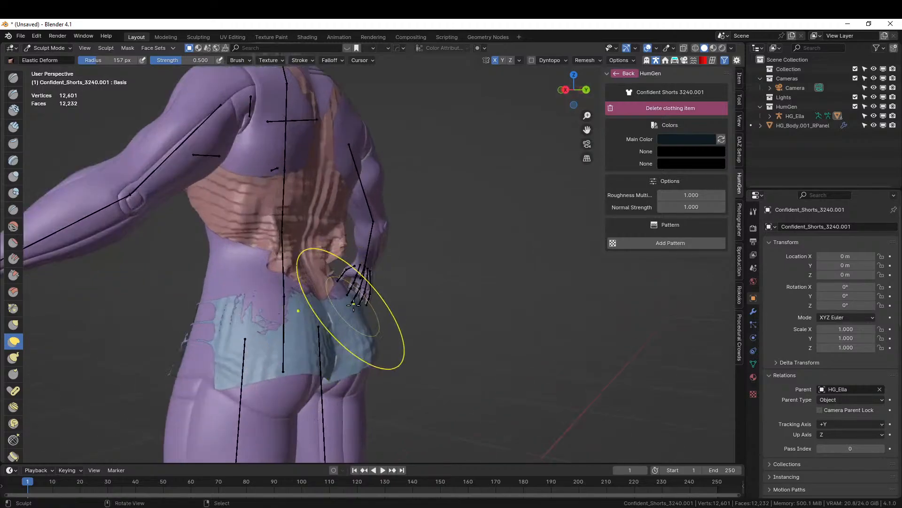
{"action": "scroll", "coordinate": [367, 303], "scroll_direction": "up", "scroll_amount": 2}
{"action": "left_click_drag", "start_coordinate": [347, 325], "coordinate": [368, 318]}
{"action": "mouse_move", "coordinate": [368, 317]}
{"action": "middle_mouse_down"}
{"action": "mouse_move", "coordinate": [279, 321]}
{"action": "mouse_move", "coordinate": [245, 272]}
{"action": "mouse_move", "coordinate": [216, 261]}
{"action": "mouse_move", "coordinate": [352, 242]}
{"action": "middle_mouse_up"}
{"action": "left_click_drag", "start_coordinate": [352, 242], "coordinate": [342, 236]}
Return the shorts to Object Mode, select the Confident Shirt and switch it to Sculpt Mode
{"action": "middle_click_drag", "start_coordinate": [513, 347], "coordinate": [434, 360]}
{"action": "middle_click_drag", "start_coordinate": [445, 289], "coordinate": [406, 407], "text": "shift"}
{"action": "scroll", "coordinate": [399, 267], "scroll_direction": "up", "scroll_amount": 1}
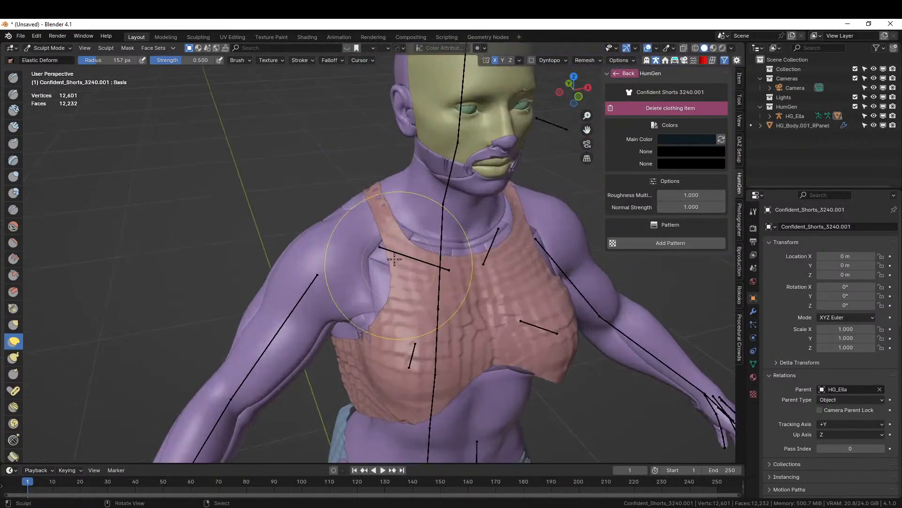
{"action": "left_click", "coordinate": [55, 47]}
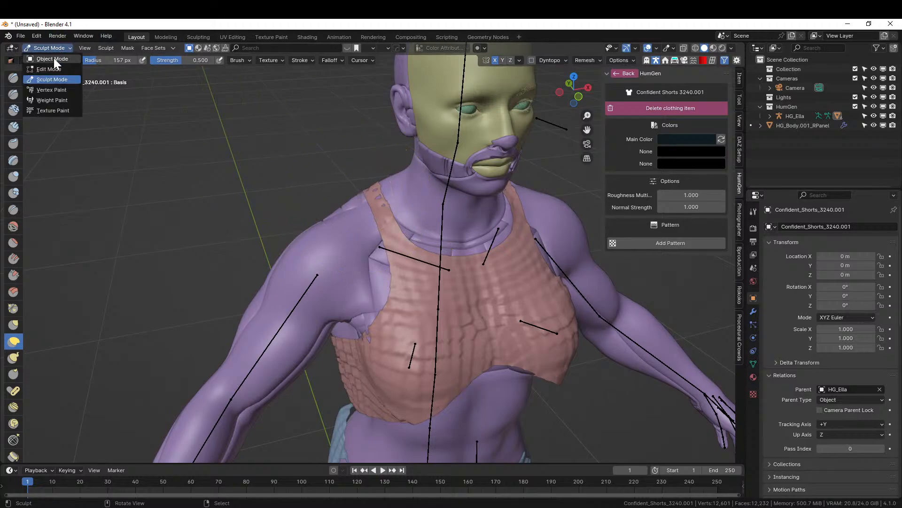
{"action": "left_click", "coordinate": [54, 58]}
{"action": "left_click", "coordinate": [371, 199]}
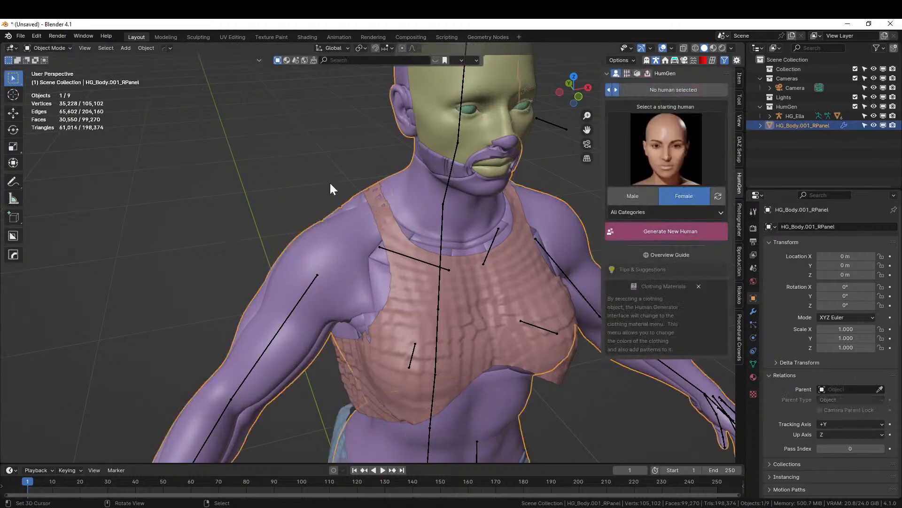
{"action": "left_click", "coordinate": [427, 322]}
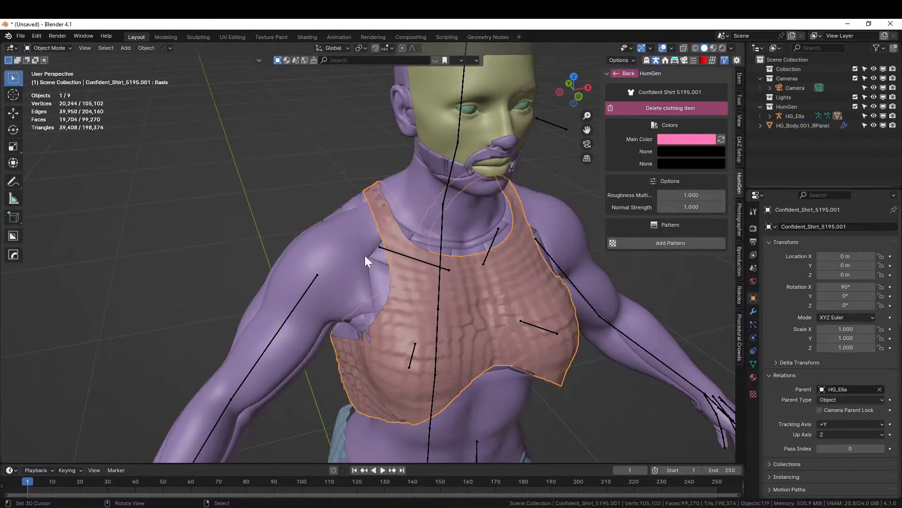
{"action": "left_click", "coordinate": [61, 47]}
{"action": "left_click", "coordinate": [51, 80]}
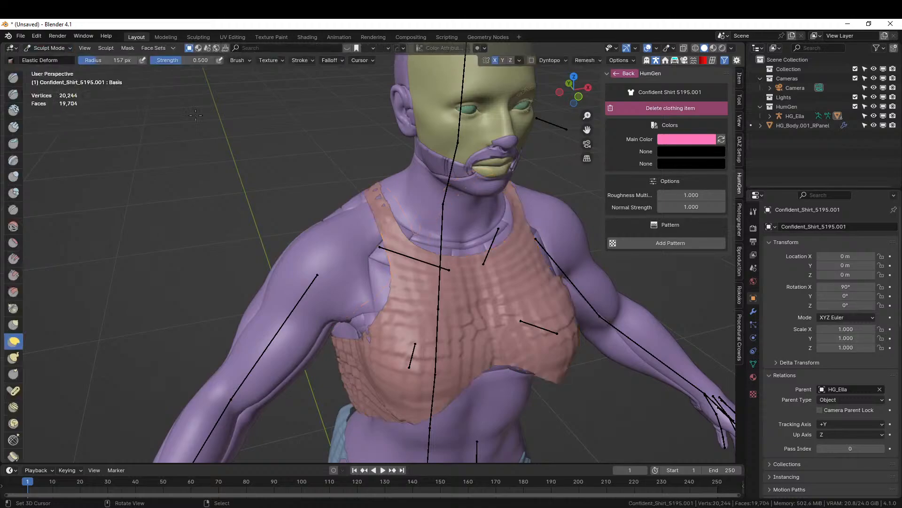
Pull the shirt's shoulder strap outward with the Elastic Deform brush and return to Object Mode
{"action": "left_click_drag", "start_coordinate": [377, 200], "coordinate": [367, 197]}
{"action": "mouse_move", "coordinate": [366, 197]}
{"action": "middle_mouse_down"}
{"action": "mouse_move", "coordinate": [169, 174]}
{"action": "mouse_move", "coordinate": [66, 66]}
{"action": "middle_mouse_up"}
{"action": "left_click", "coordinate": [53, 48]}
{"action": "left_click", "coordinate": [53, 58]}
Select the random-panel mesh HG_Body.001_RPanel, enter Edit Mode and add a second material slot to it
{"action": "scroll", "coordinate": [366, 254], "scroll_direction": "down", "scroll_amount": 4}
{"action": "middle_click_drag", "start_coordinate": [397, 279], "coordinate": [453, 289]}
{"action": "left_click", "coordinate": [419, 252]}
{"action": "left_click", "coordinate": [416, 236]}
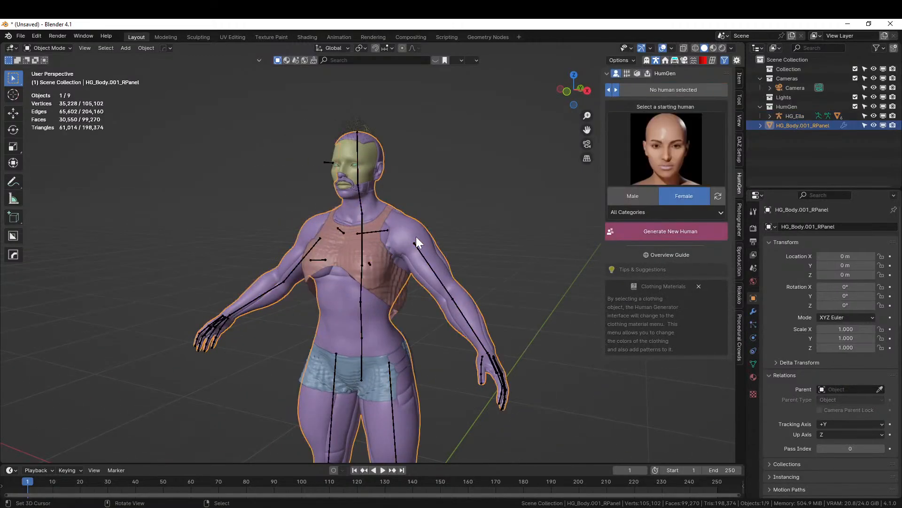
{"action": "scroll", "coordinate": [416, 236], "scroll_direction": "up", "scroll_amount": 3}
{"action": "left_click", "coordinate": [753, 378]}
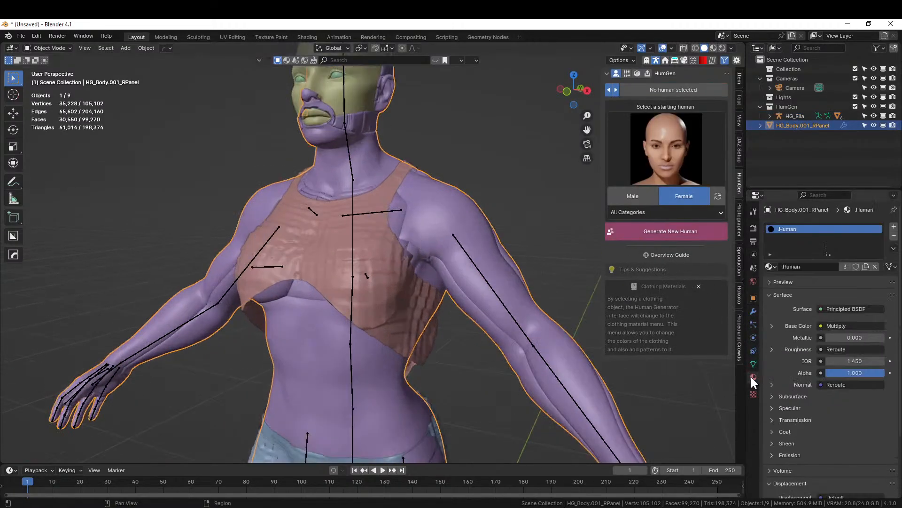
{"action": "key", "text": "Tab"}
{"action": "scroll", "coordinate": [475, 215], "scroll_direction": "up", "scroll_amount": 6}
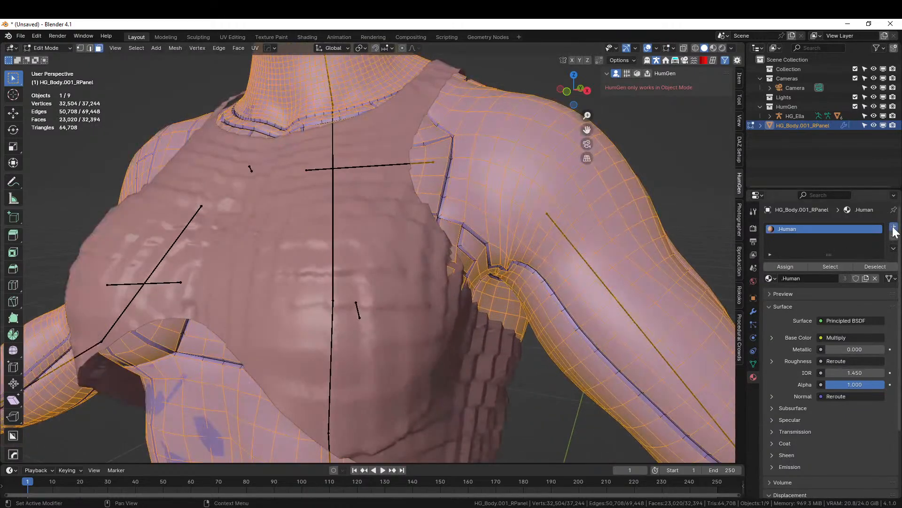
{"action": "left_click", "coordinate": [894, 226]}
Assign the selected panel faces to the .Human material slot
{"action": "left_click", "coordinate": [788, 280]}
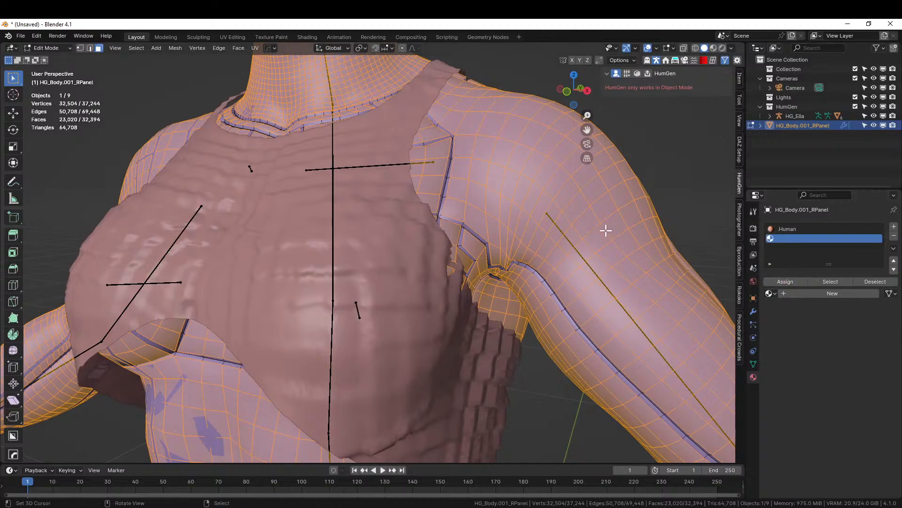
{"action": "left_click", "coordinate": [799, 228]}
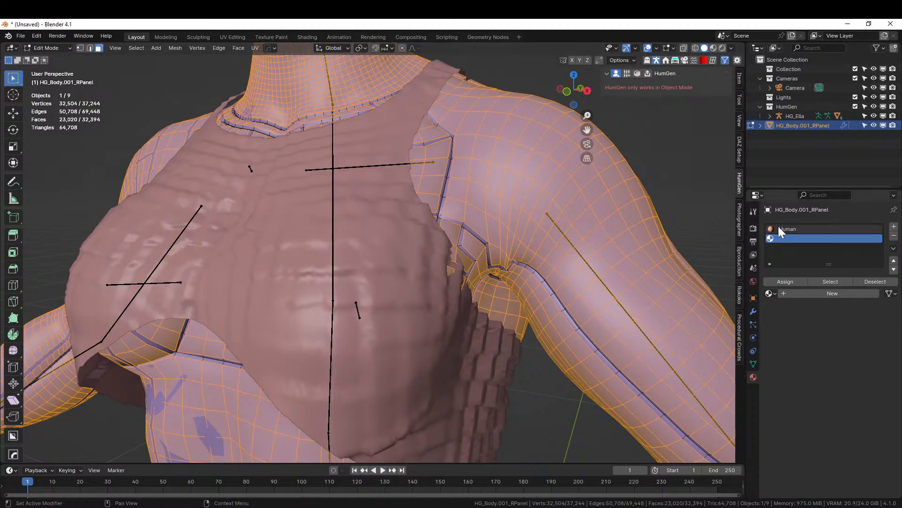
{"action": "left_click", "coordinate": [795, 283]}
{"action": "middle_click_drag", "start_coordinate": [534, 211], "coordinate": [532, 213]}
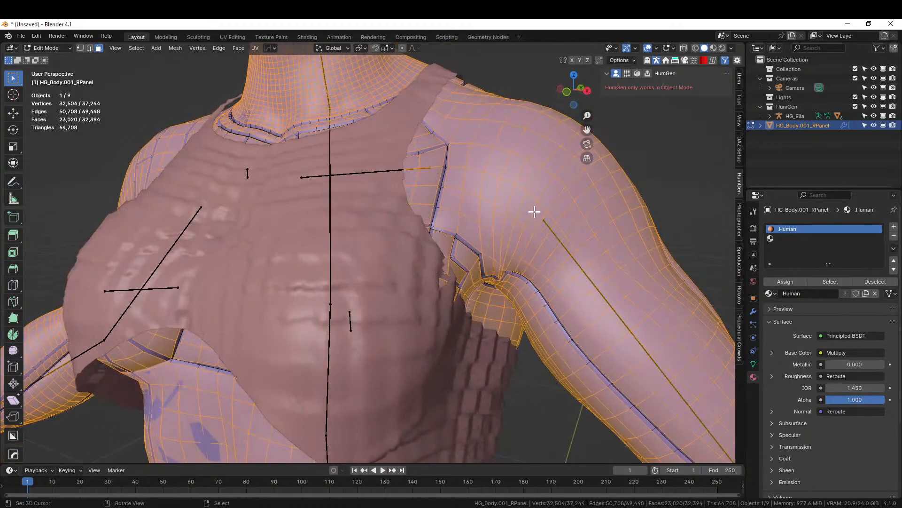
Invert the face selection to the grooves between the panels and assign them to the empty second material slot
{"action": "key", "text": "ctrl+i"}
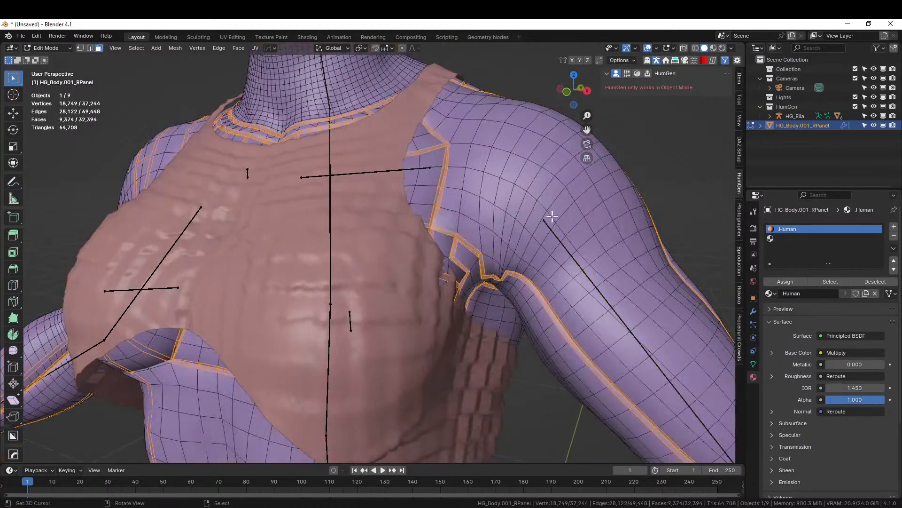
{"action": "left_click", "coordinate": [798, 239]}
{"action": "scroll", "coordinate": [346, 175], "scroll_direction": "down", "scroll_amount": 5}
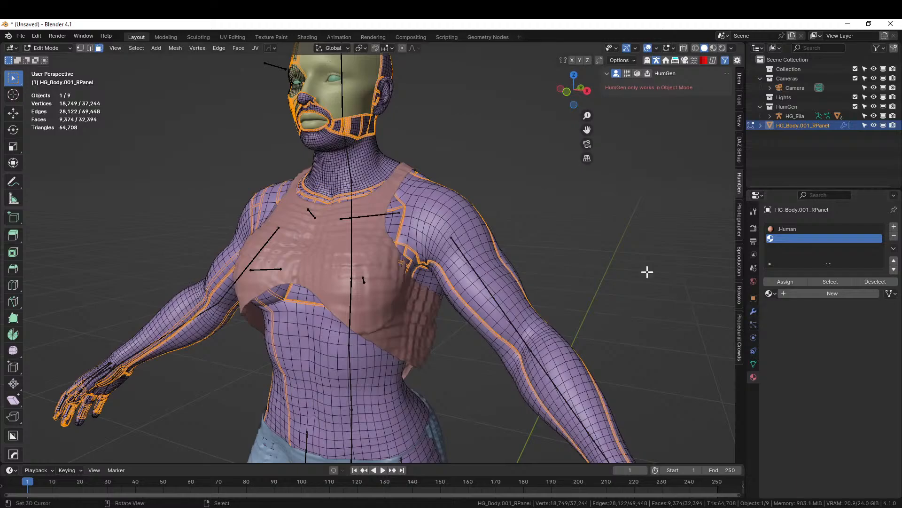
Add Scifi Carbon fiber 3 from the Carbon Fiber UV category of Realtime Materials to the second slot
{"action": "left_click", "coordinate": [702, 60]}
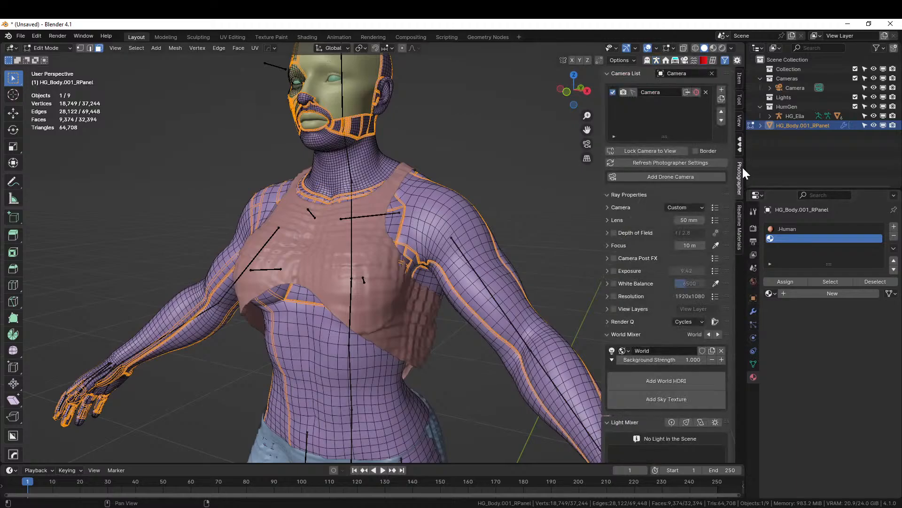
{"action": "left_click", "coordinate": [740, 214]}
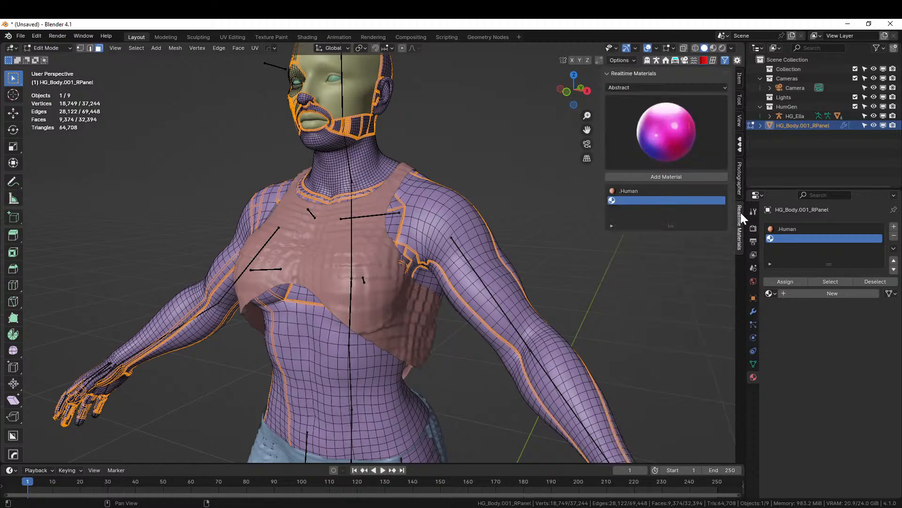
{"action": "left_click", "coordinate": [648, 88]}
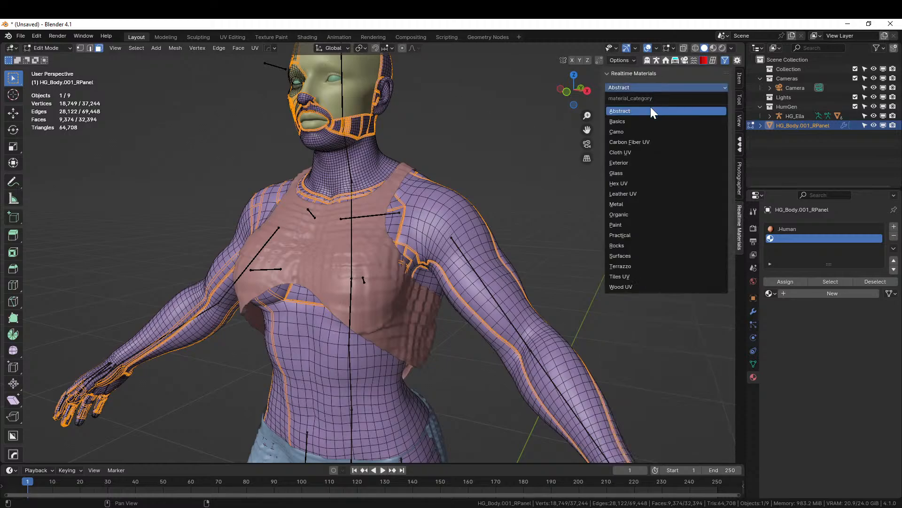
{"action": "left_click", "coordinate": [640, 141]}
{"action": "left_click", "coordinate": [659, 137]}
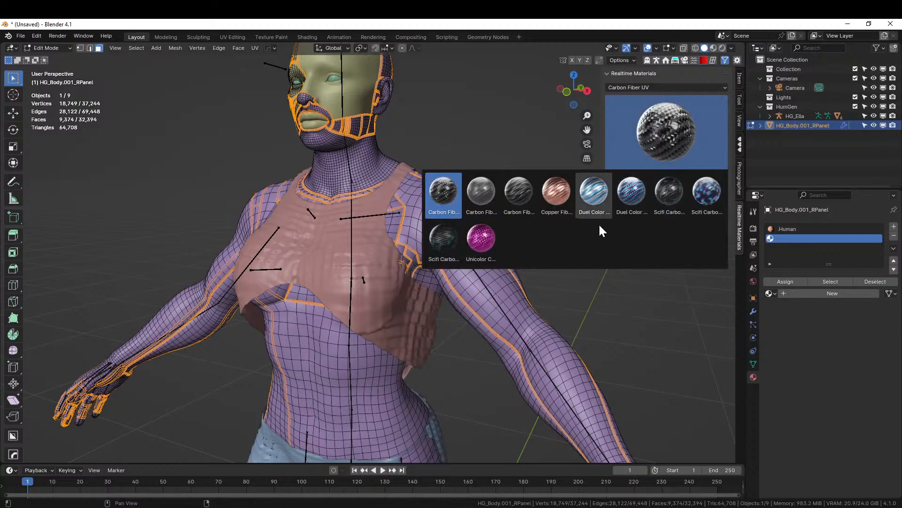
{"action": "left_click", "coordinate": [446, 243]}
{"action": "left_click", "coordinate": [678, 176]}
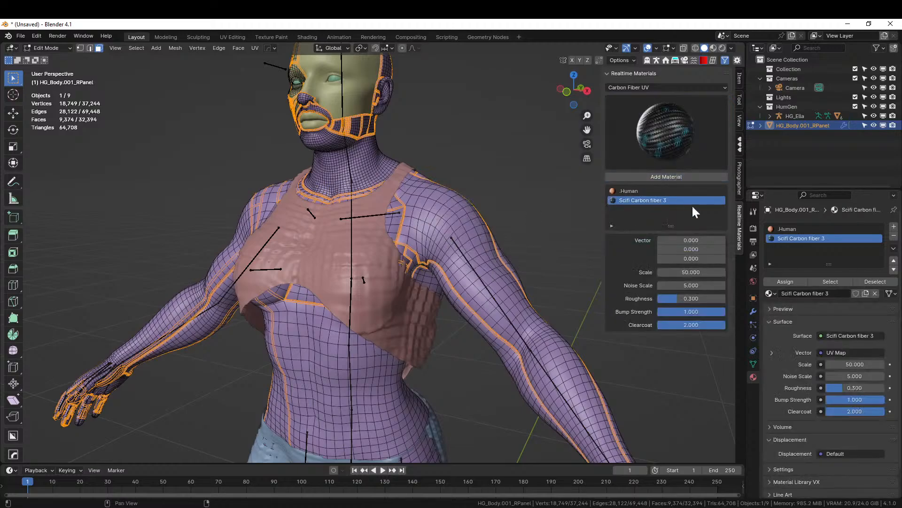
Set the Scifi Carbon fiber 3 material's scale to 200 and return to Object Mode
{"action": "left_click", "coordinate": [689, 273]}
{"action": "type", "text": "200"}
{"action": "key", "text": "Return"}
{"action": "key", "text": "Tab"}
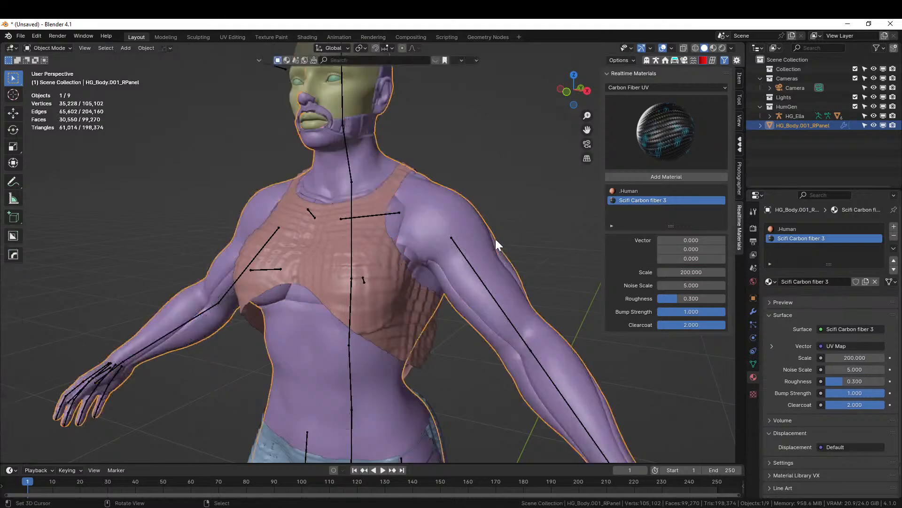
Switch the viewport to rendered shading and inspect the panel grooves from the front and side
{"action": "key", "text": "z"}
{"action": "left_click", "coordinate": [441, 247]}
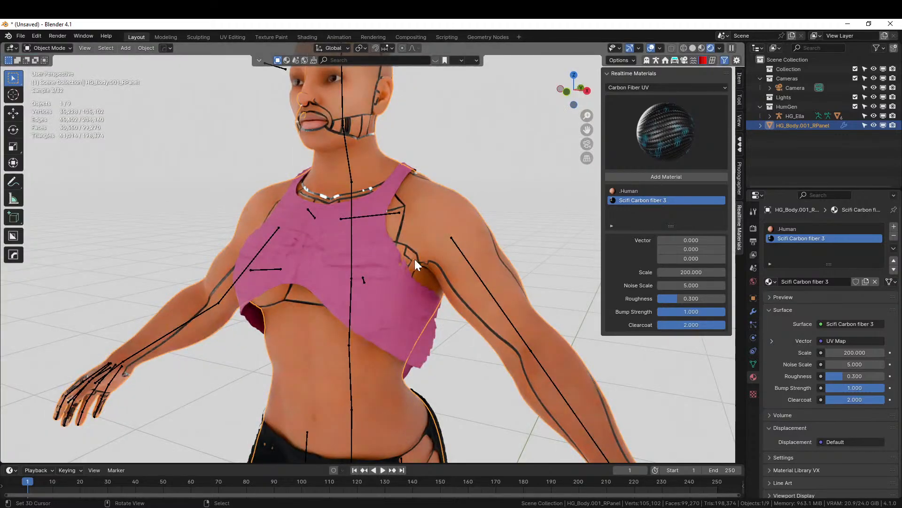
{"action": "middle_click_drag", "start_coordinate": [414, 259], "coordinate": [464, 281]}
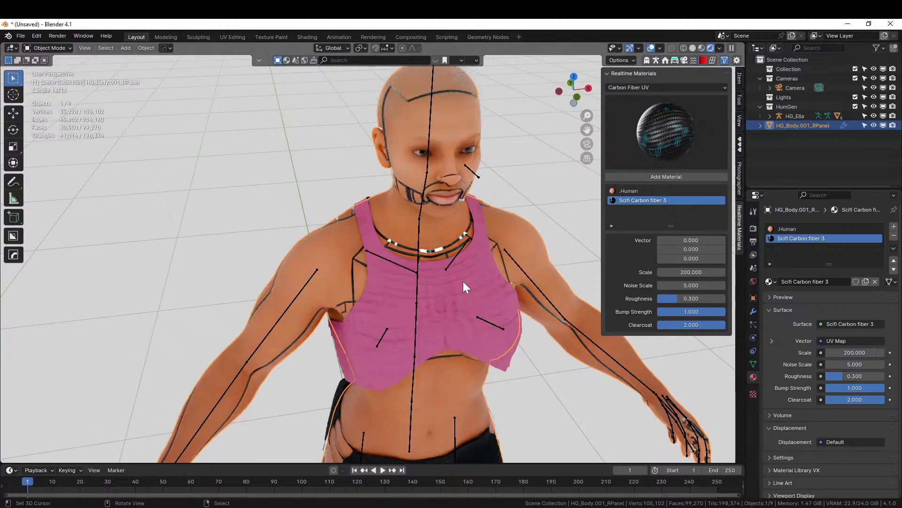
{"action": "middle_click_drag", "start_coordinate": [467, 281], "coordinate": [396, 227]}
{"action": "scroll", "coordinate": [388, 262], "scroll_direction": "down", "scroll_amount": 3}
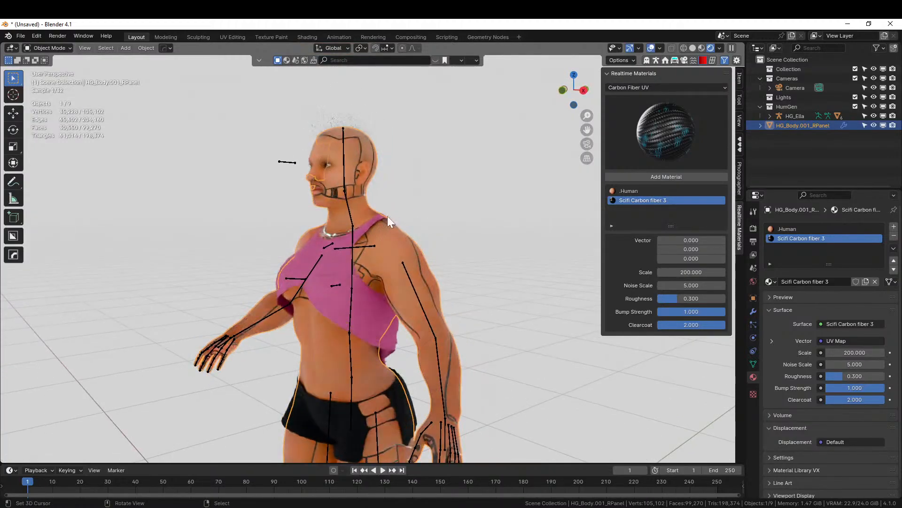
Select the random-panel mesh and make its .Human material slot active
{"action": "left_click", "coordinate": [367, 147]}
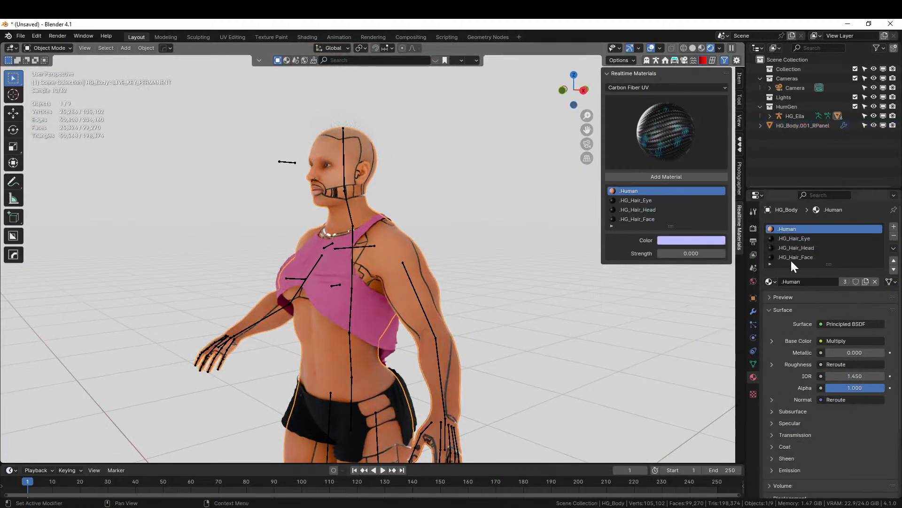
{"action": "left_click", "coordinate": [388, 242]}
{"action": "left_click", "coordinate": [785, 230]}
{"action": "left_click", "coordinate": [659, 87]}
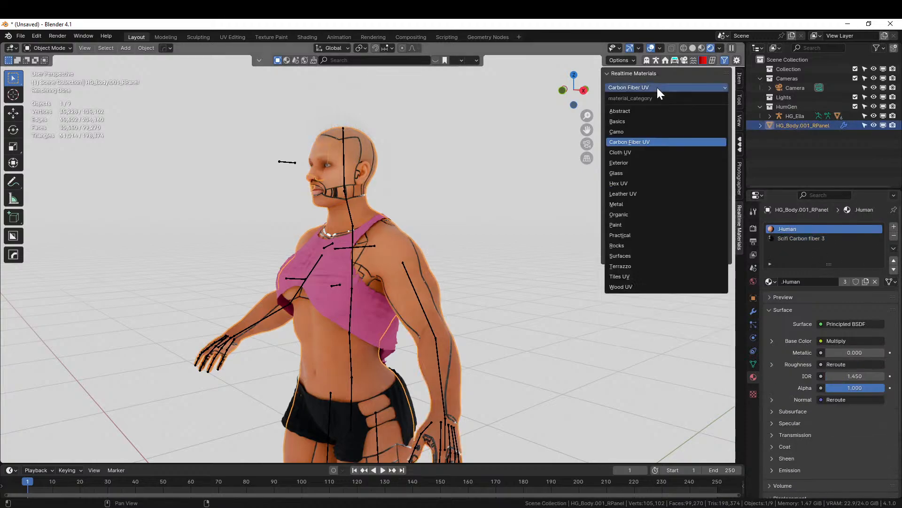
{"action": "left_click", "coordinate": [630, 204]}
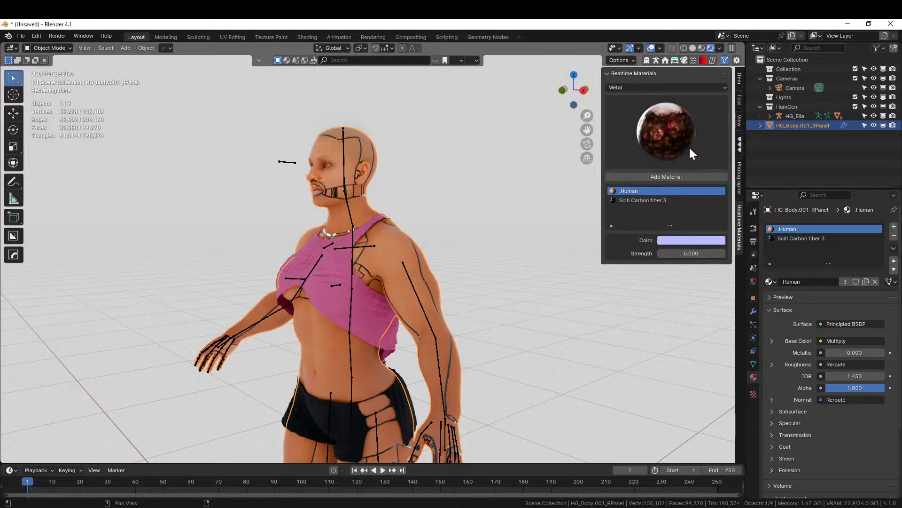
{"action": "left_click", "coordinate": [684, 127]}
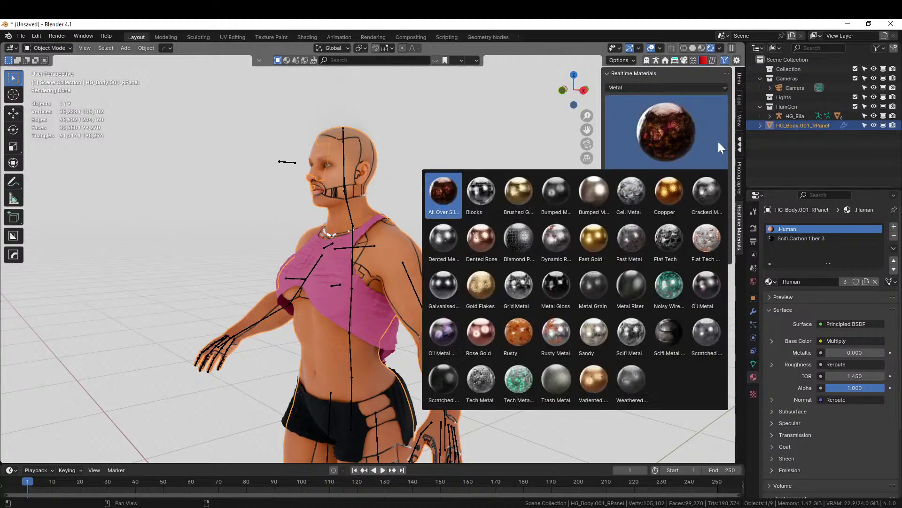
{"action": "left_click", "coordinate": [741, 144]}
Replace the panel mesh's .Human material with sy_dark_annodized_matte from the KO-Metal pack of KIT OPS
{"action": "left_click", "coordinate": [741, 144]}
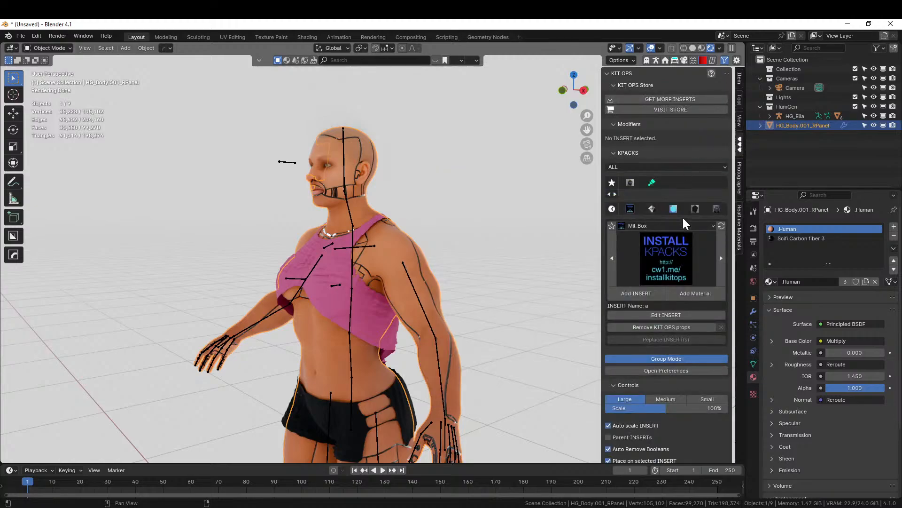
{"action": "left_click", "coordinate": [652, 209]}
{"action": "left_click", "coordinate": [666, 258]}
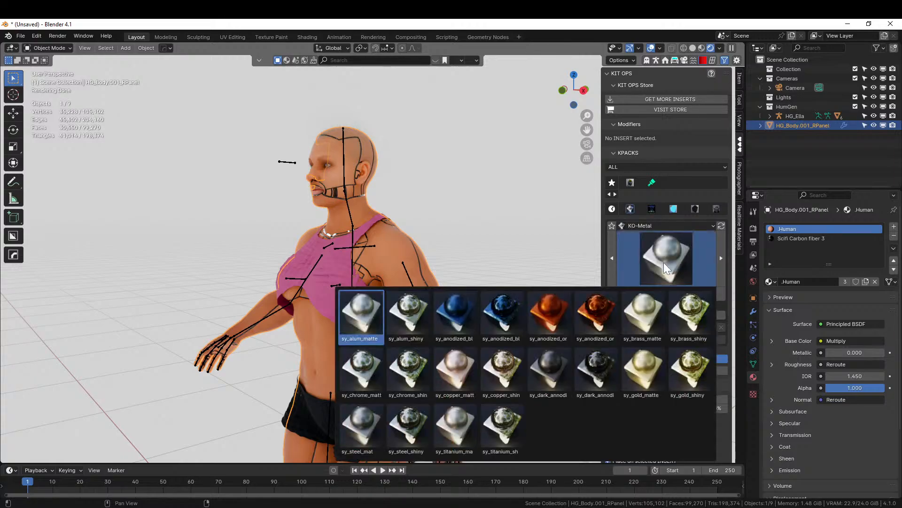
{"action": "left_click", "coordinate": [549, 369]}
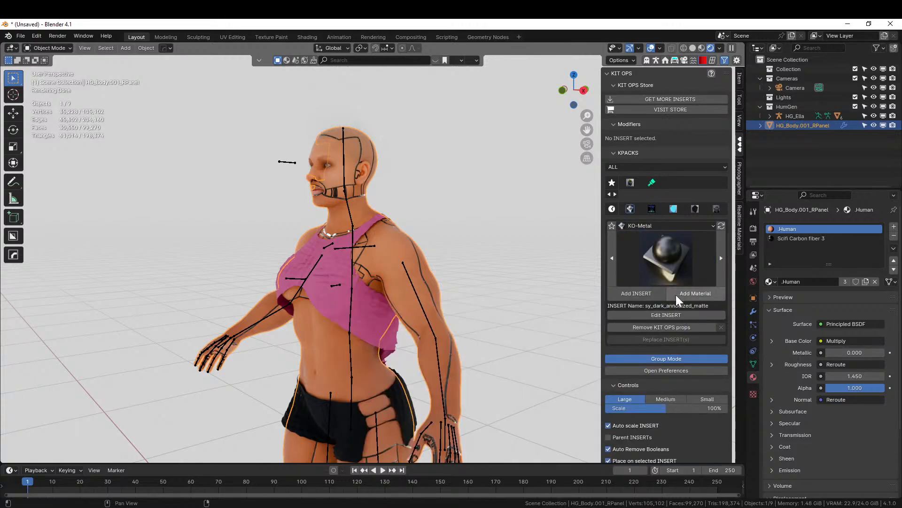
{"action": "left_click", "coordinate": [692, 293]}
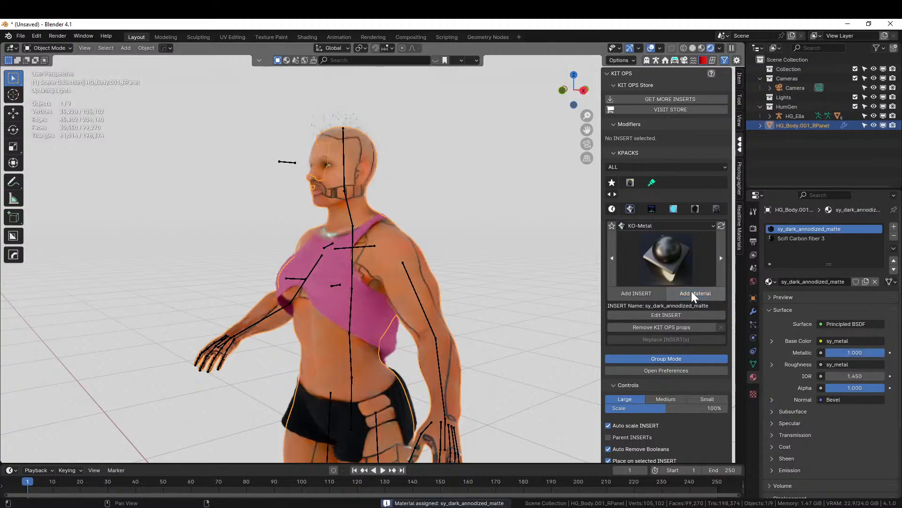
Examine the dark metal suit from several sides and up close, and select the original body beneath it
{"action": "middle_click_drag", "start_coordinate": [578, 273], "coordinate": [303, 261]}
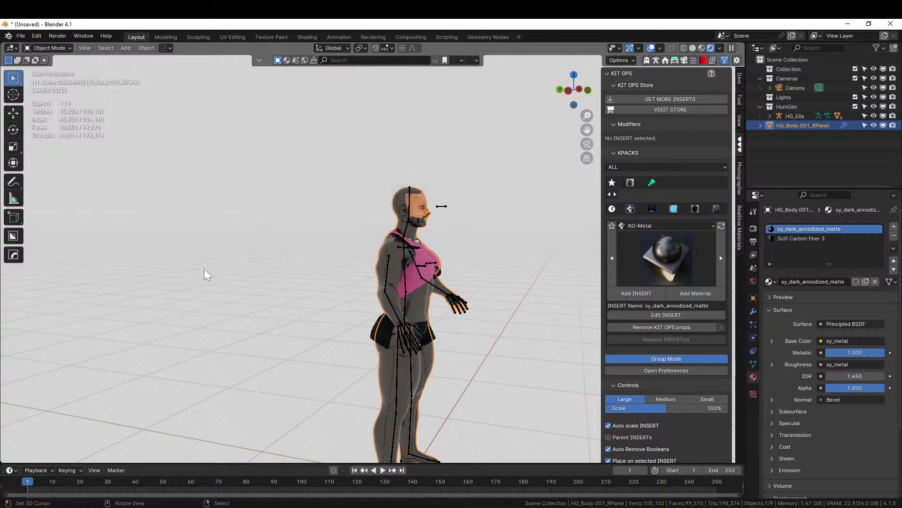
{"action": "middle_click_drag", "start_coordinate": [434, 283], "coordinate": [351, 290]}
{"action": "scroll", "coordinate": [388, 271], "scroll_direction": "up", "scroll_amount": 6}
{"action": "scroll", "coordinate": [388, 272], "scroll_direction": "up", "scroll_amount": 3}
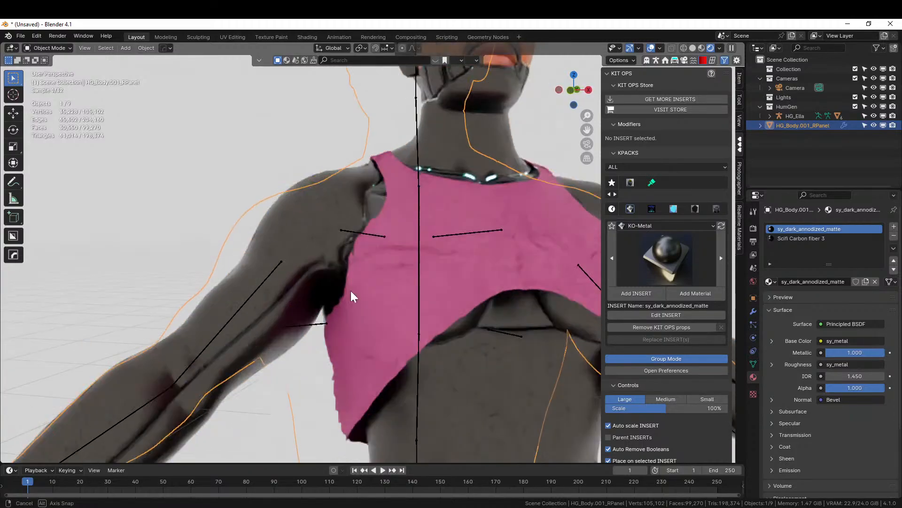
{"action": "scroll", "coordinate": [350, 290], "scroll_direction": "up", "scroll_amount": 2}
{"action": "scroll", "coordinate": [350, 290], "scroll_direction": "down", "scroll_amount": 7}
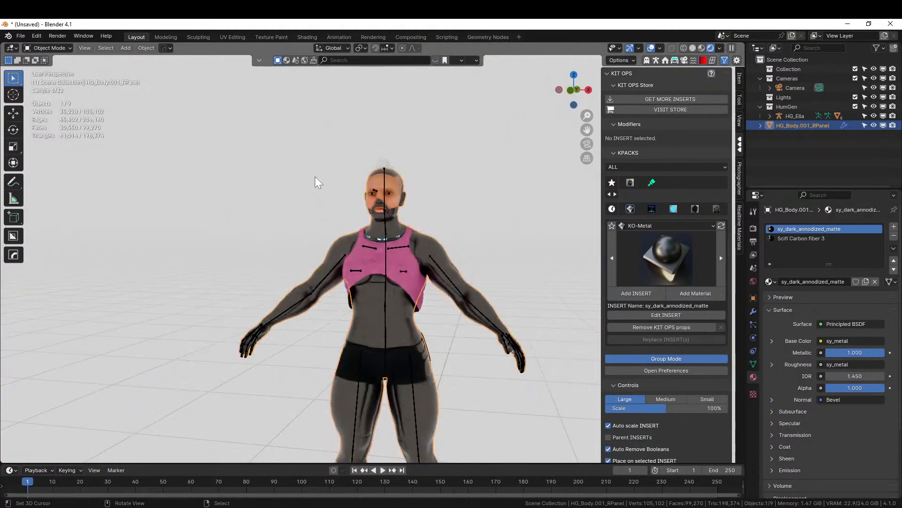
{"action": "left_click", "coordinate": [419, 240]}
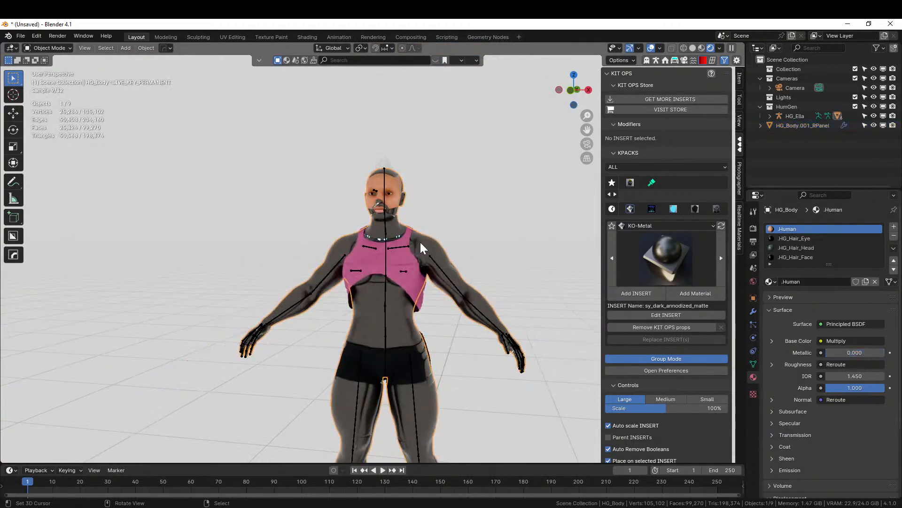
Select the random-panel mesh and add it to the human as Full Body clothing in Human Generator's custom content
{"action": "left_click", "coordinate": [792, 126]}
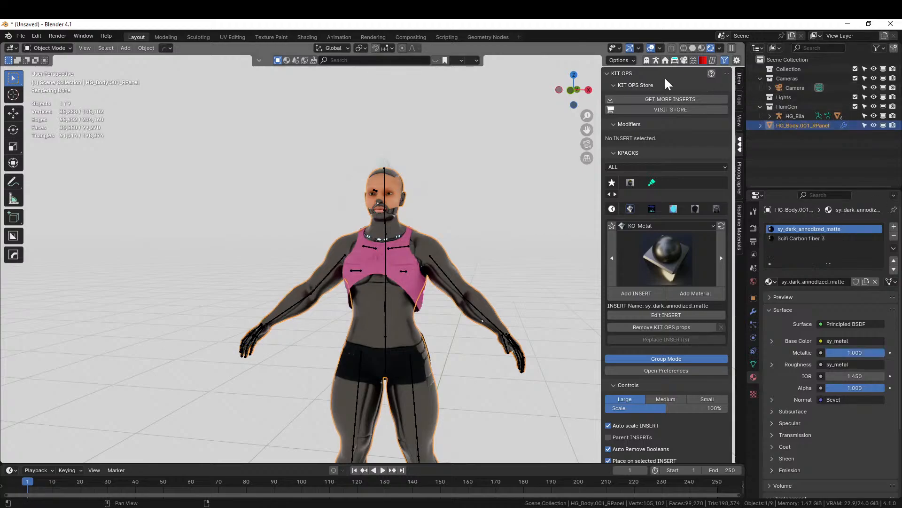
{"action": "left_click", "coordinate": [658, 58]}
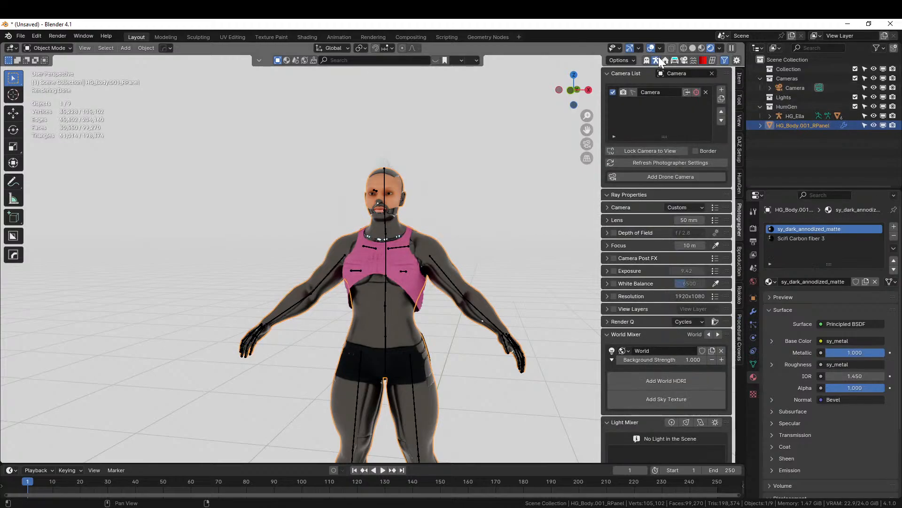
{"action": "left_click", "coordinate": [741, 179]}
{"action": "left_click", "coordinate": [638, 73]}
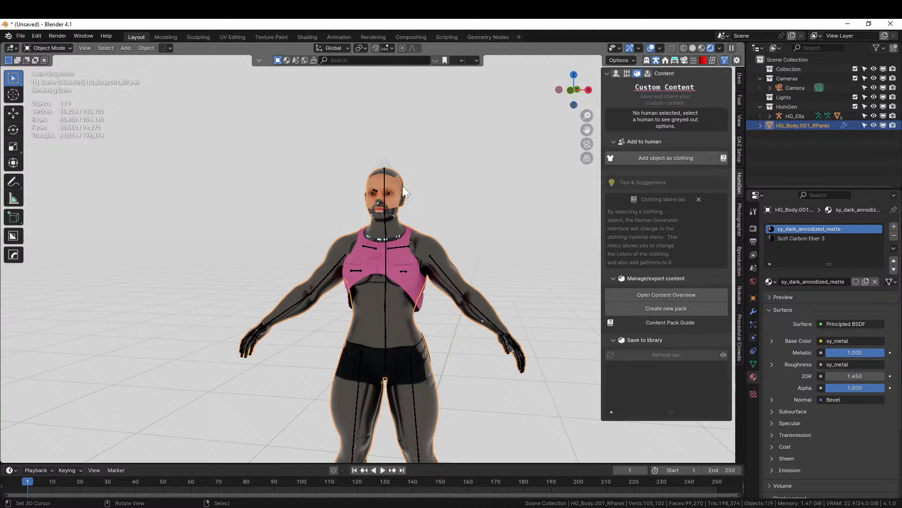
{"action": "left_click", "coordinate": [664, 155]}
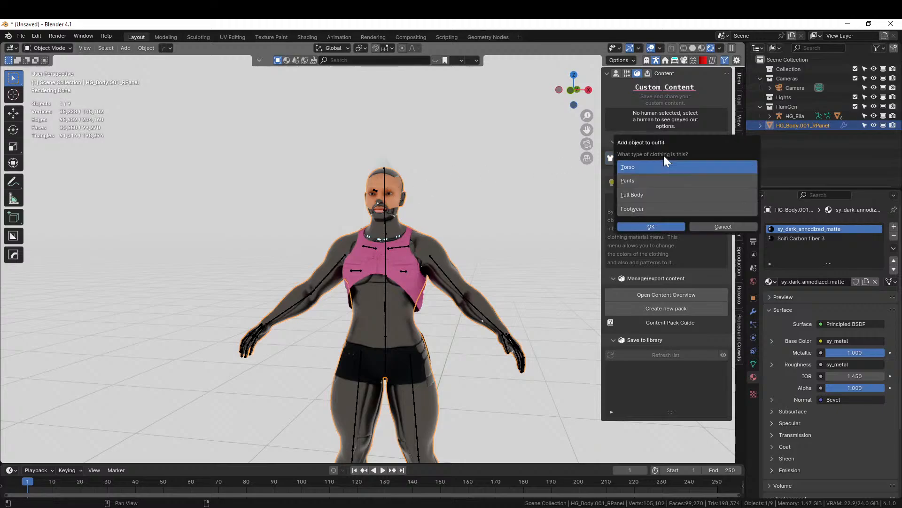
{"action": "left_click", "coordinate": [644, 195]}
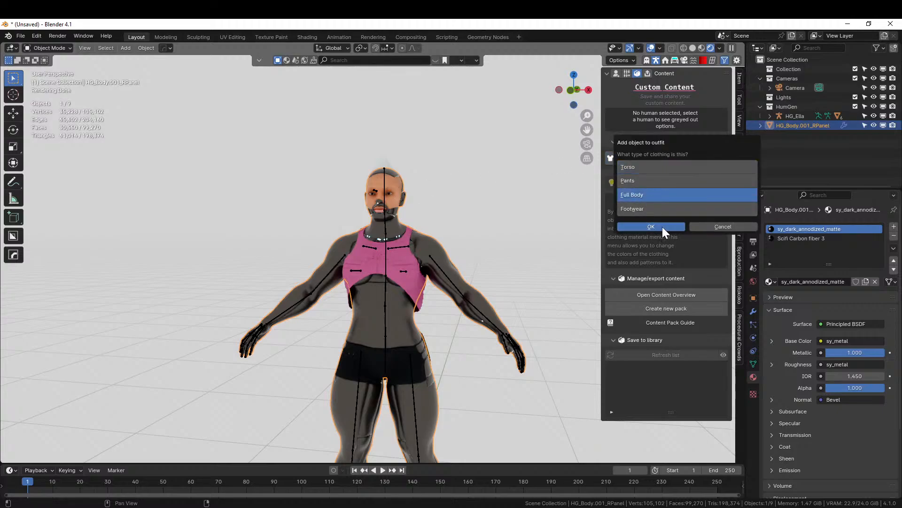
{"action": "left_click", "coordinate": [669, 225]}
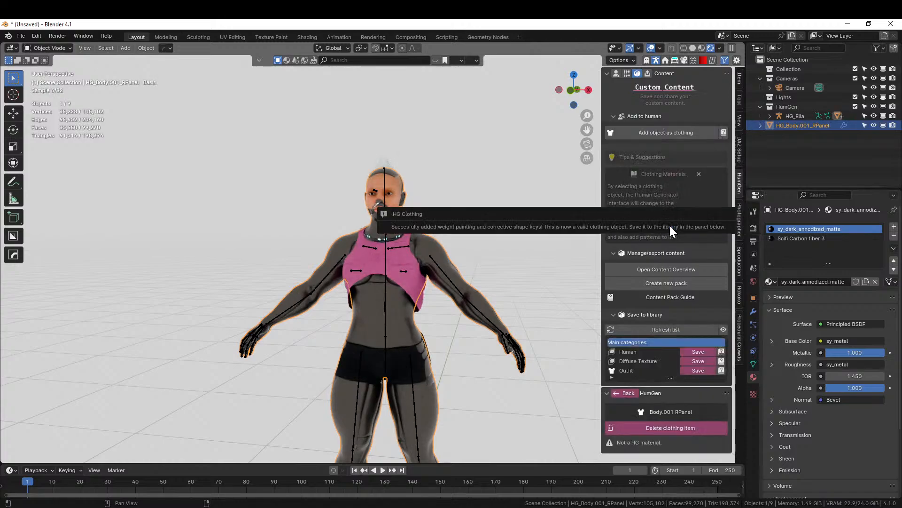
Isolate the original body in front view and select its whole mesh from the neck down, including the hidden back faces
{"action": "scroll", "coordinate": [352, 216], "scroll_direction": "up", "scroll_amount": 3}
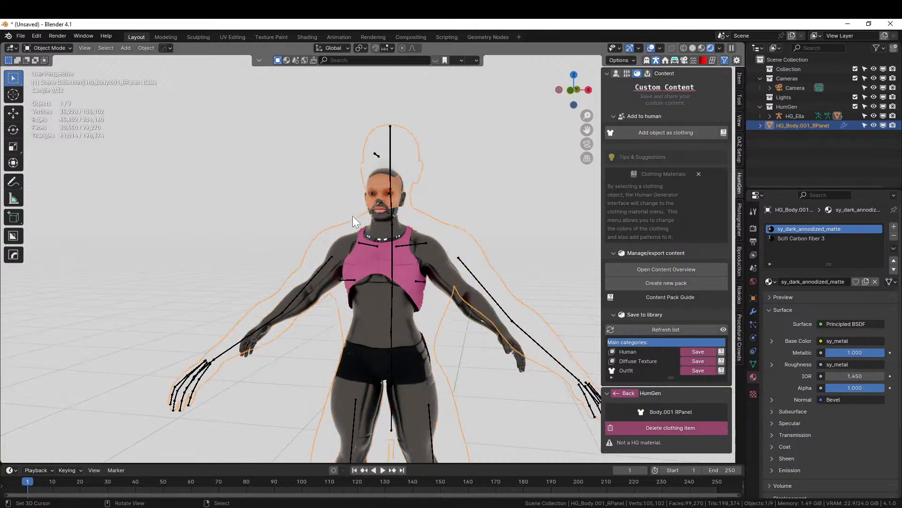
{"action": "mouse_move", "coordinate": [421, 238]}
{"action": "middle_mouse_down"}
{"action": "mouse_move", "coordinate": [401, 247]}
{"action": "mouse_move", "coordinate": [413, 238]}
{"action": "middle_mouse_up"}
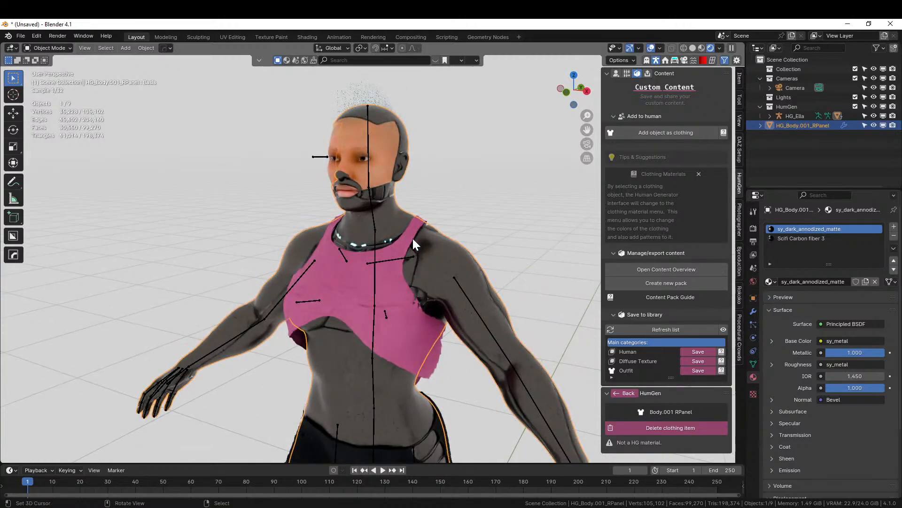
{"action": "left_click", "coordinate": [368, 159]}
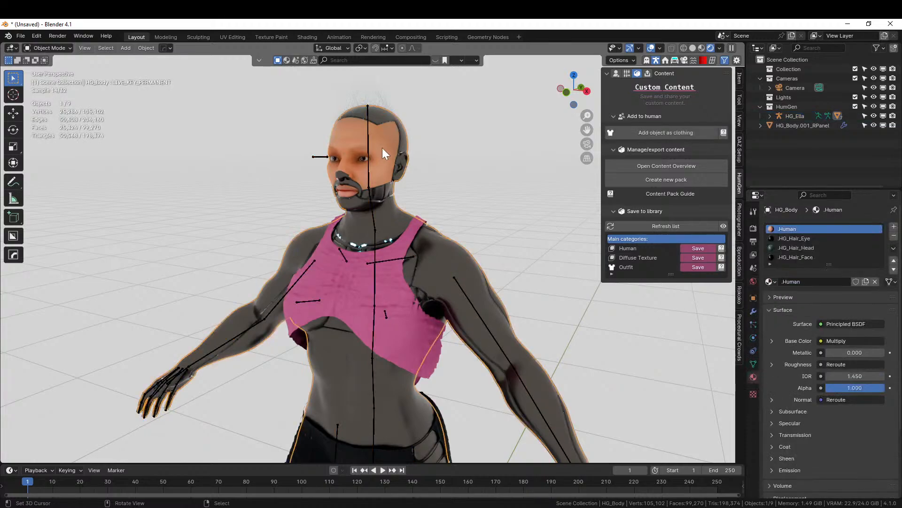
{"action": "key", "text": "KP_1"}
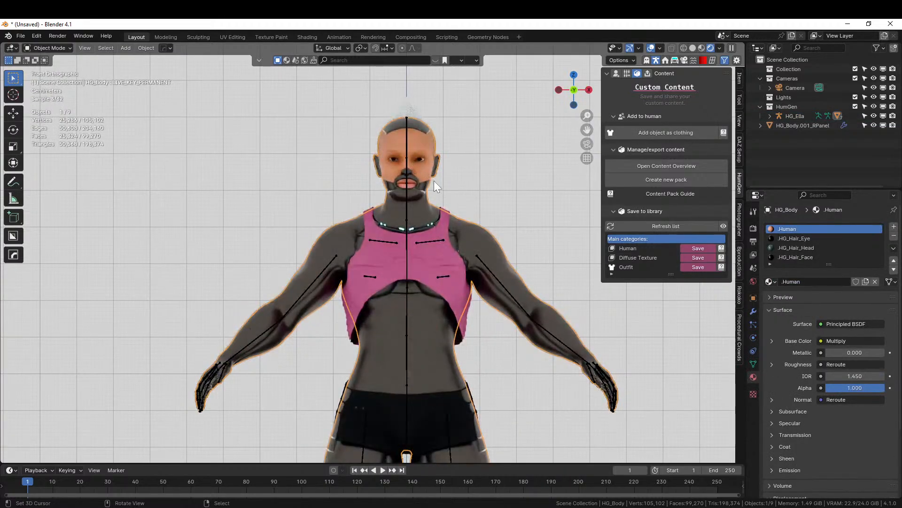
{"action": "key", "text": "KP_Divide"}
{"action": "key", "text": "Tab"}
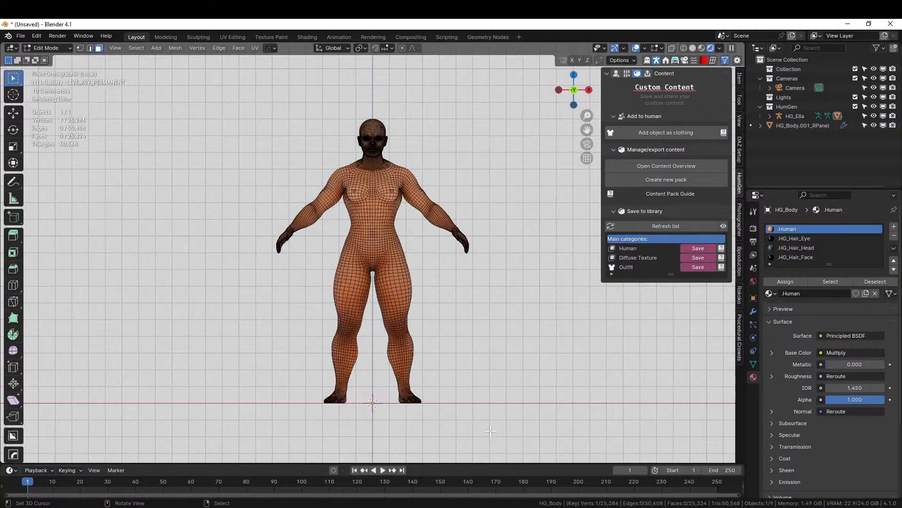
{"action": "key", "text": "alt+z"}
{"action": "key", "text": "b"}
{"action": "left_click_drag", "start_coordinate": [525, 424], "coordinate": [183, 158]}
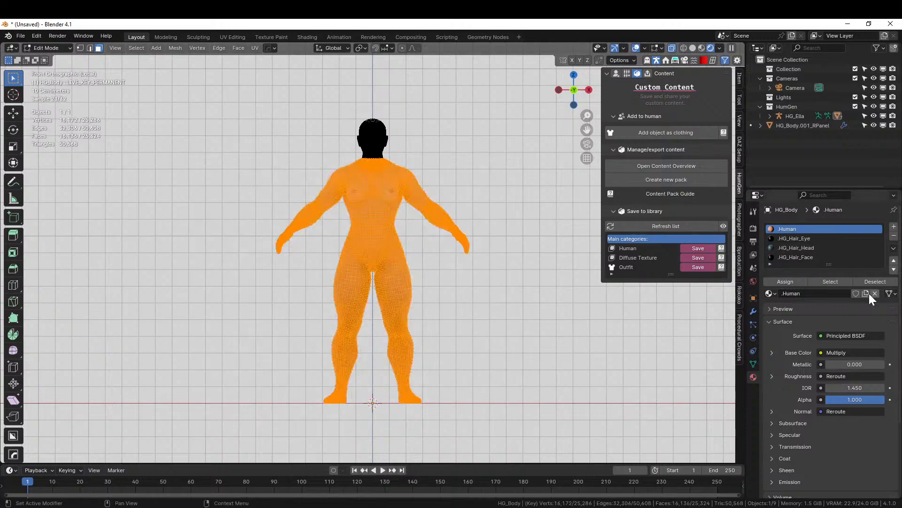
Assign the selected body faces to a new vertex group named Mask
{"action": "left_click", "coordinate": [754, 311]}
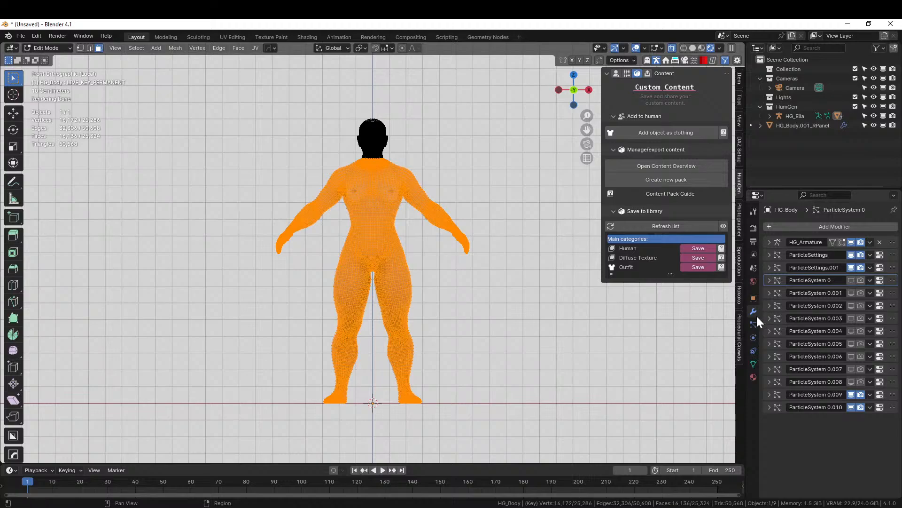
{"action": "left_click", "coordinate": [754, 364]}
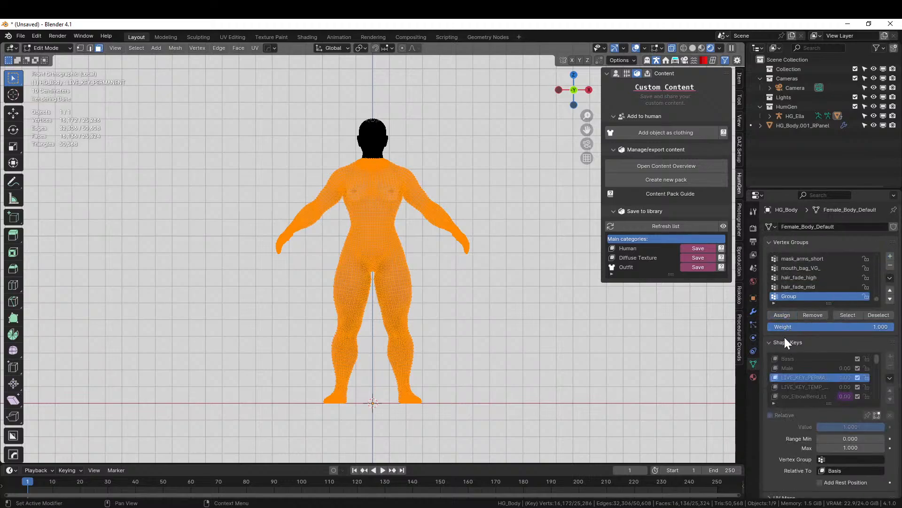
{"action": "double_click", "coordinate": [785, 298]}
{"action": "key", "text": "Return"}
Add a Mask modifier to the body using the inverted Mask vertex group, and return to the full scene in Object Mode
{"action": "left_click", "coordinate": [753, 311]}
{"action": "left_click", "coordinate": [797, 223]}
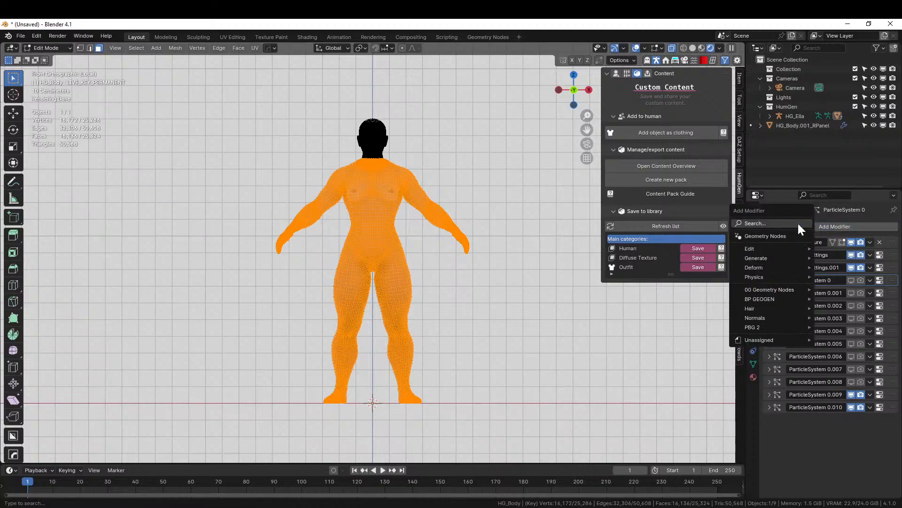
{"action": "mouse_move", "coordinate": [766, 258]}
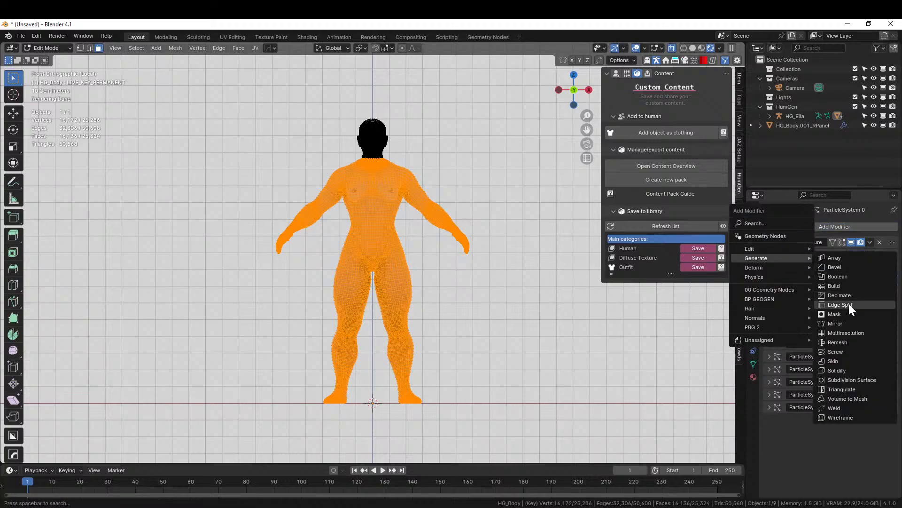
{"action": "left_click", "coordinate": [841, 314]}
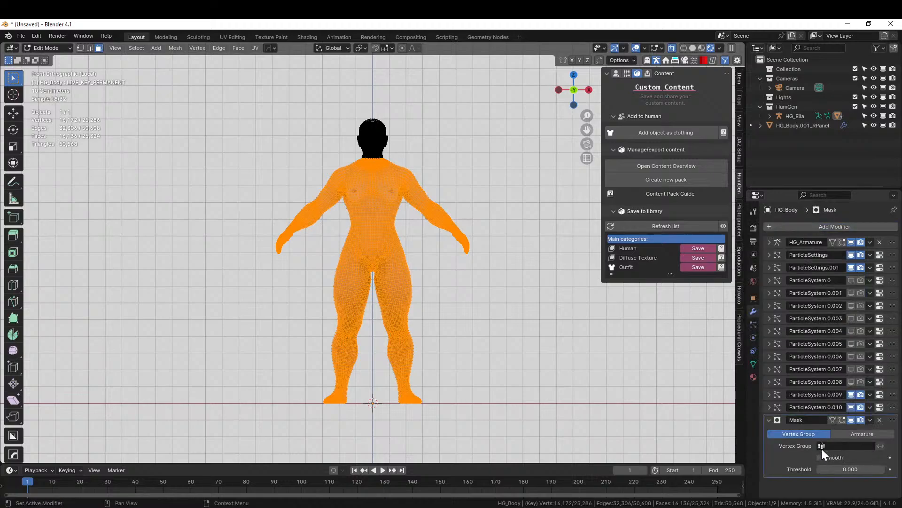
{"action": "left_click", "coordinate": [839, 446]}
{"action": "type", "text": "mask"}
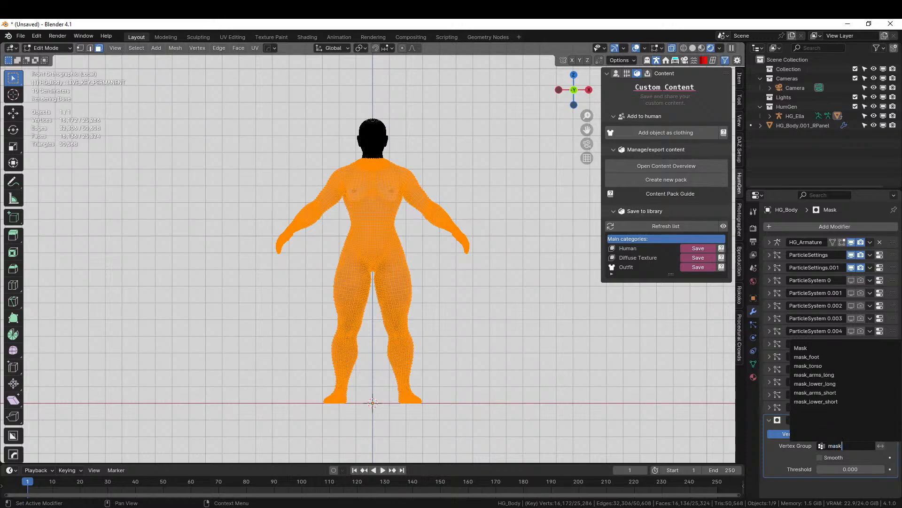
{"action": "left_click", "coordinate": [808, 348]}
{"action": "left_click", "coordinate": [880, 446]}
{"action": "key", "text": "Tab"}
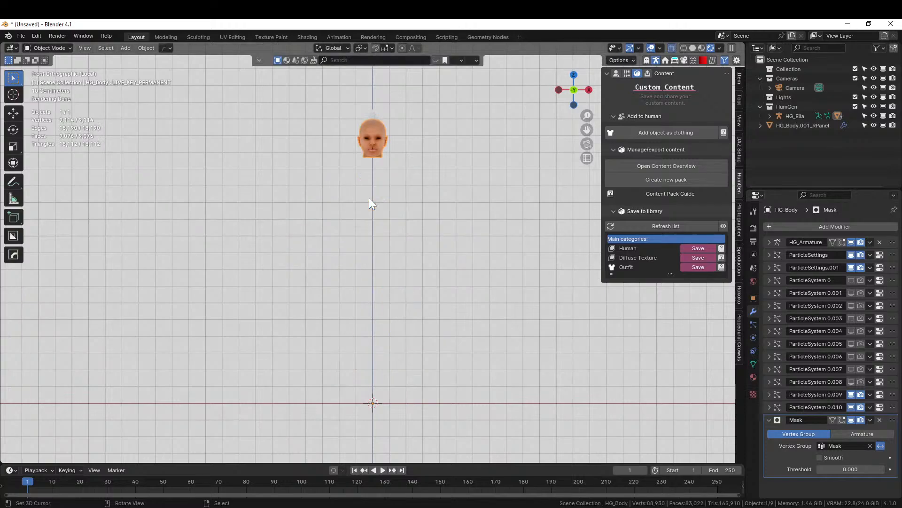
{"action": "key", "text": "KP_Divide"}
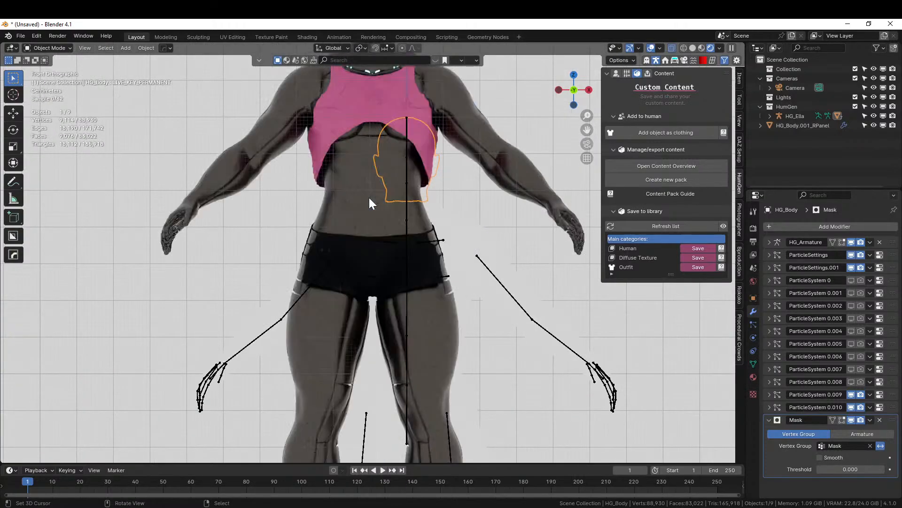
Select the human's rig and apply the standing stretch pose from the pose library to test the suit
{"action": "left_click", "coordinate": [487, 185]}
{"action": "middle_click_drag", "start_coordinate": [486, 186], "coordinate": [517, 188]}
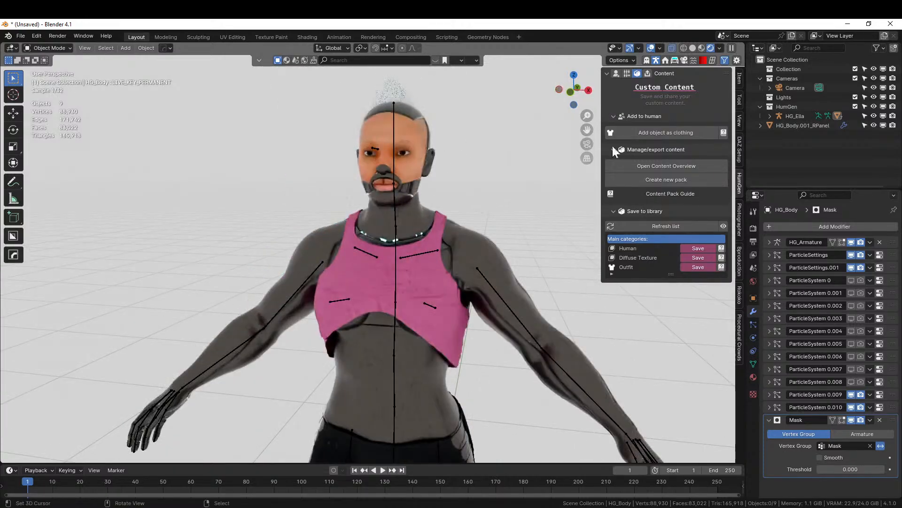
{"action": "left_click", "coordinate": [394, 119]}
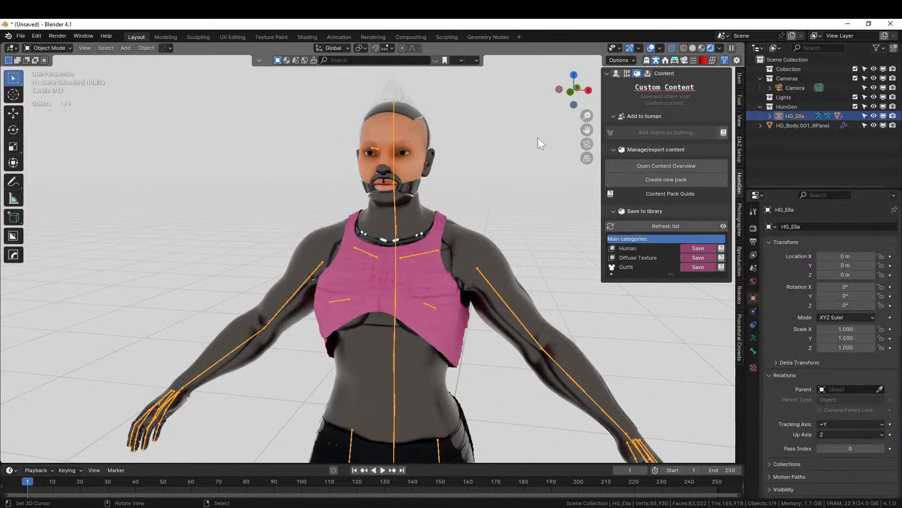
{"action": "left_click", "coordinate": [616, 74]}
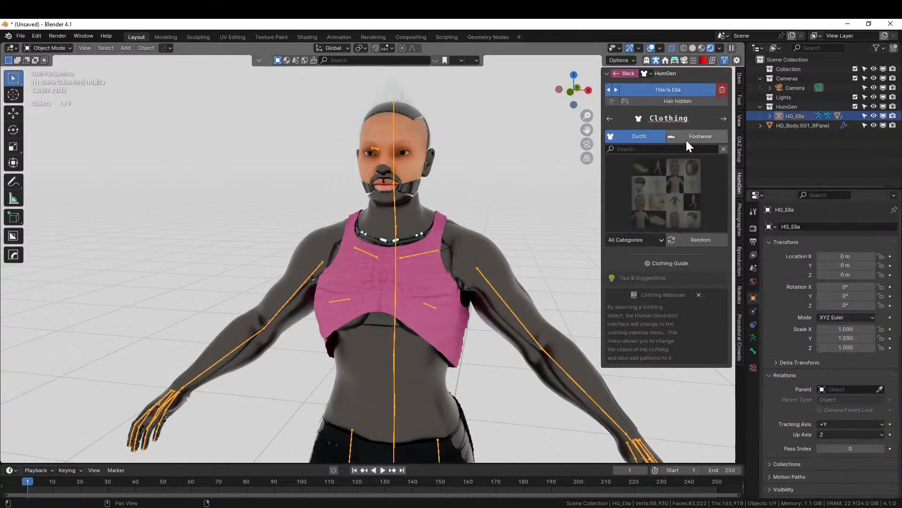
{"action": "left_click", "coordinate": [666, 192]}
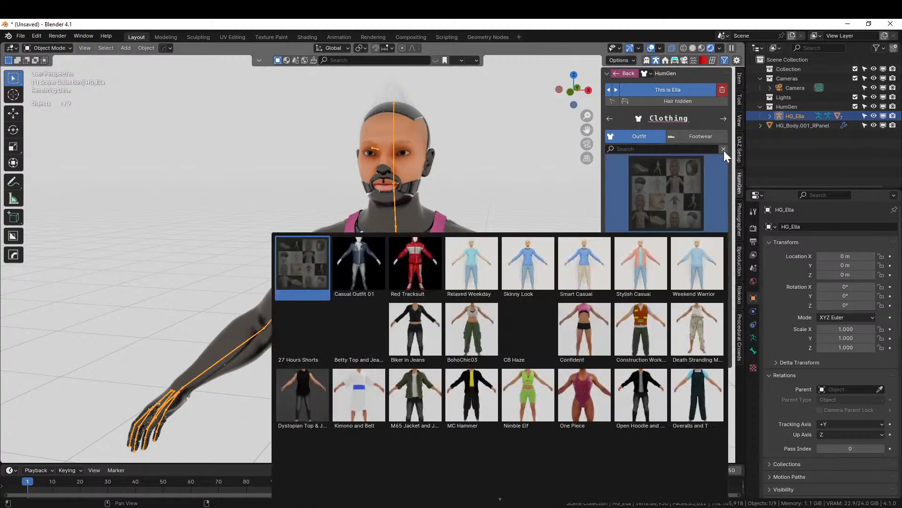
{"action": "left_click", "coordinate": [724, 118]}
{"action": "left_click", "coordinate": [673, 173]}
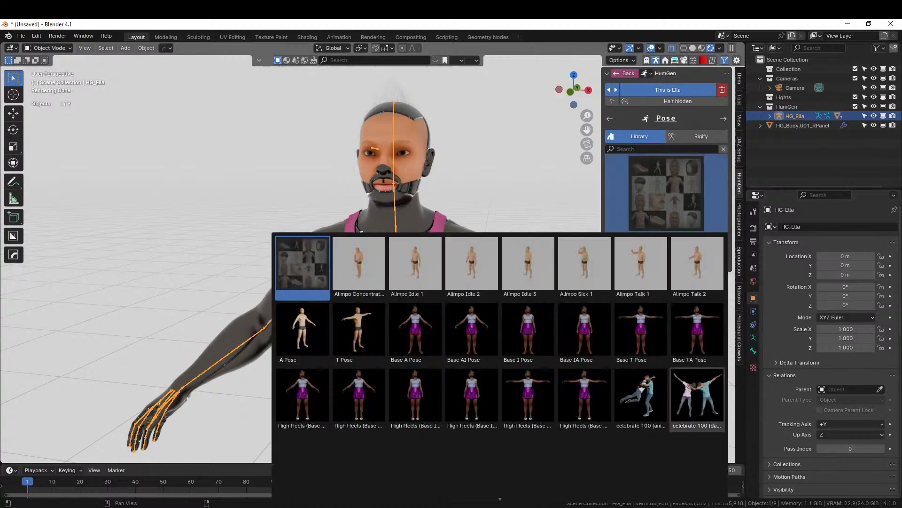
{"action": "scroll", "coordinate": [697, 400], "scroll_direction": "down", "scroll_amount": 6}
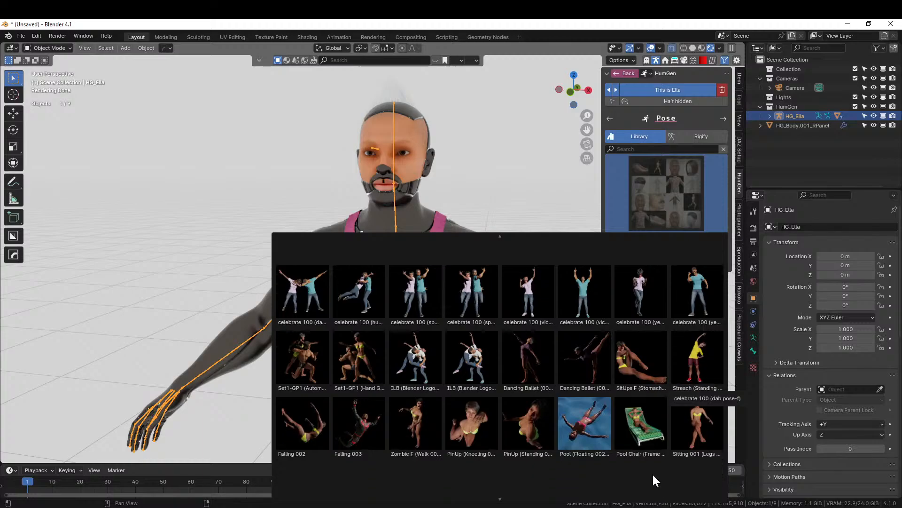
{"action": "left_click", "coordinate": [701, 357]}
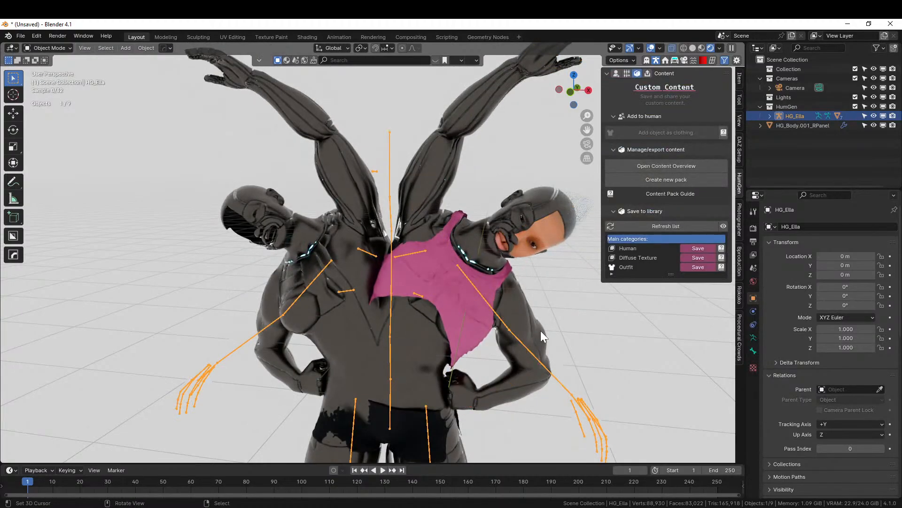
Try to apply the suit's Hops_Mirror modifier, and revert the undo history to before the suit was added as clothing
{"action": "left_click", "coordinate": [462, 238]}
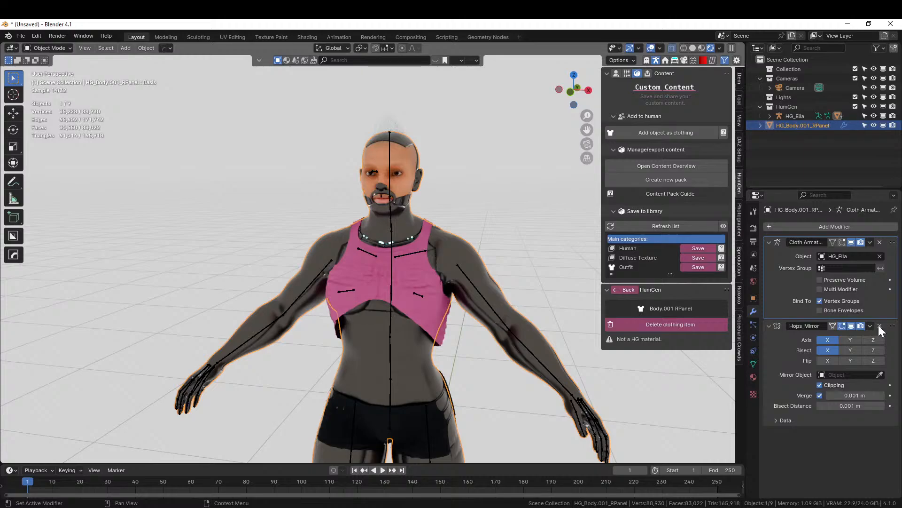
{"action": "key", "text": "ctrl+a"}
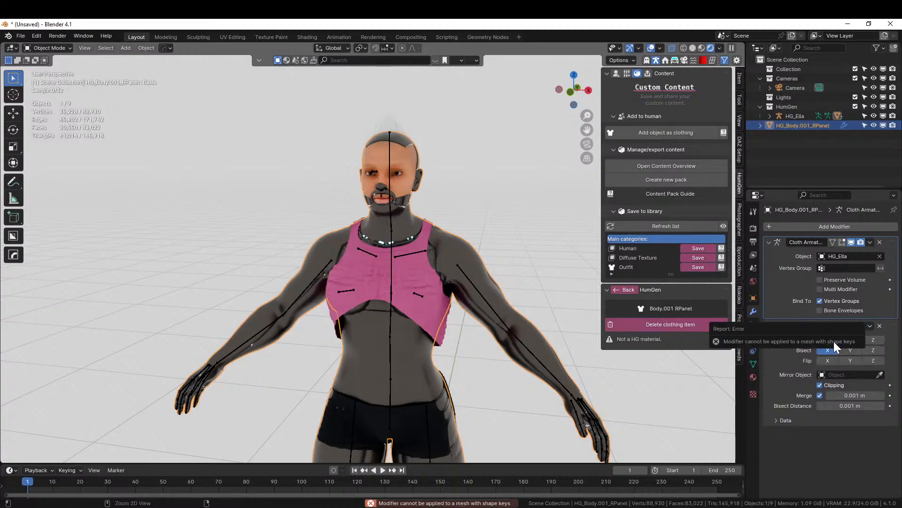
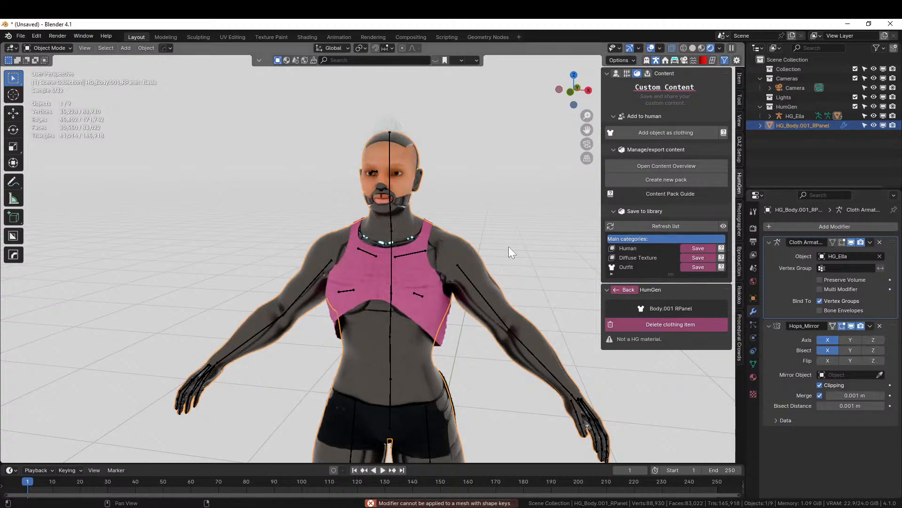
{"action": "left_click", "coordinate": [36, 40]}
{"action": "mouse_move", "coordinate": [60, 65]}
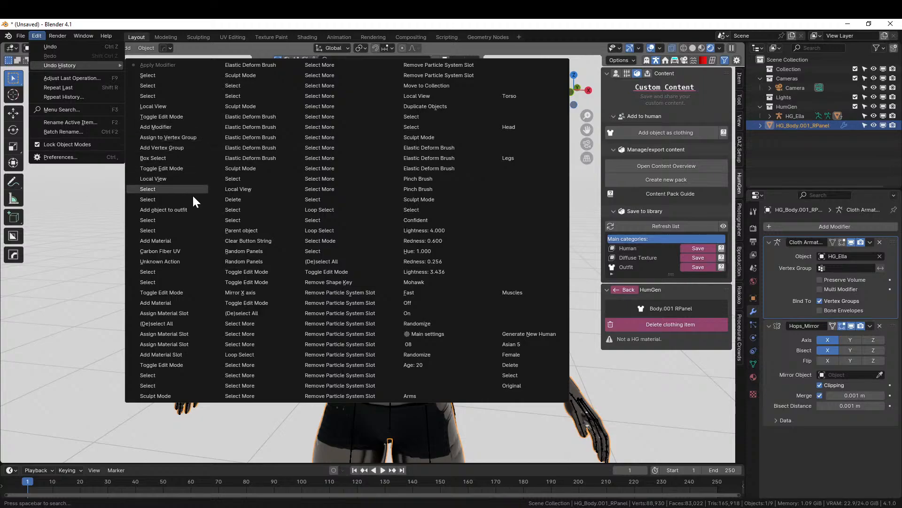
{"action": "left_click", "coordinate": [168, 220]}
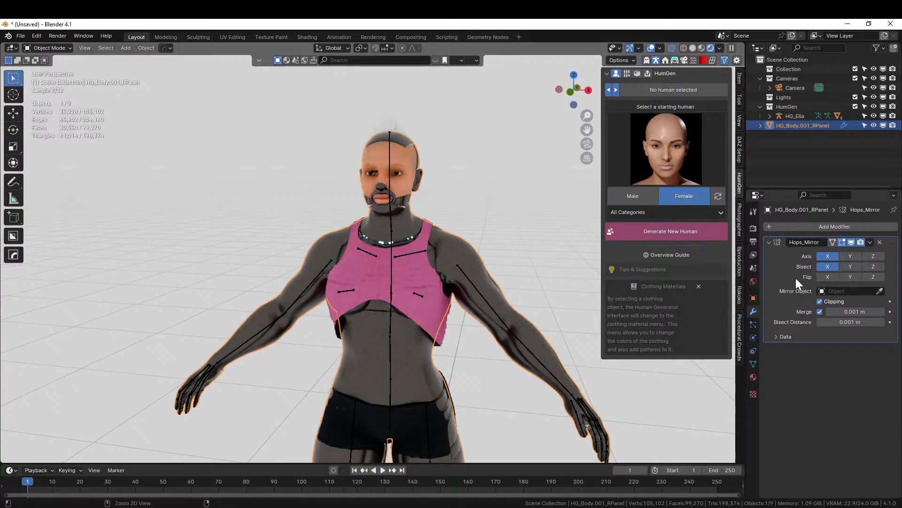
Apply the random-panel suit's Hops_Mirror modifier and add the mesh to the human as Full Body clothing
{"action": "key", "text": "ctrl+a"}
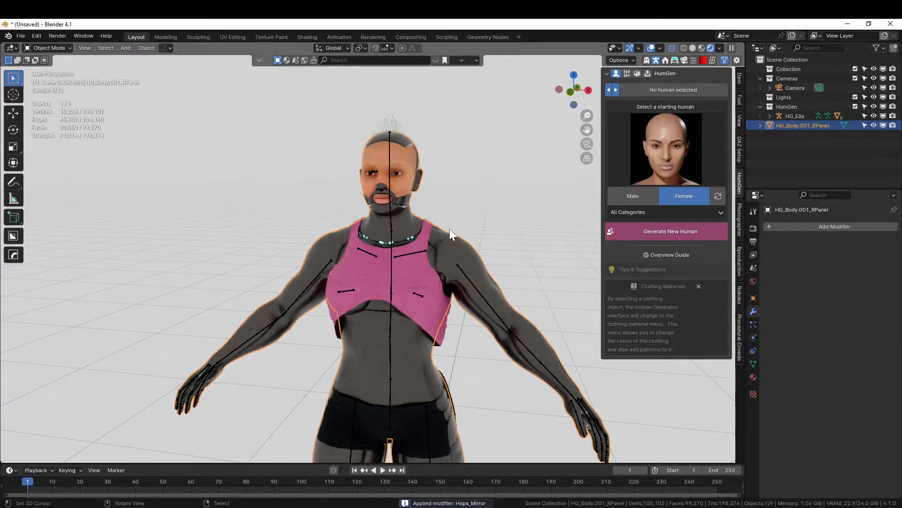
{"action": "left_click", "coordinate": [637, 73]}
{"action": "left_click", "coordinate": [664, 161]}
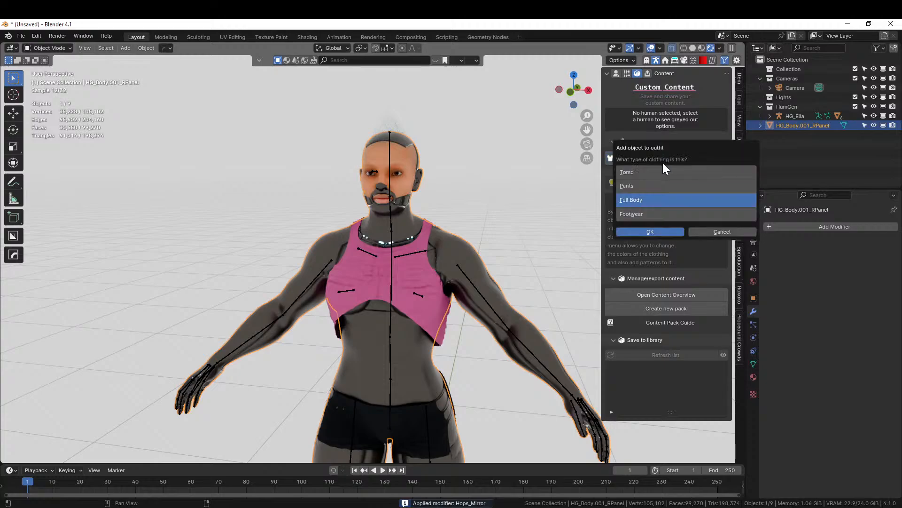
{"action": "left_click", "coordinate": [650, 232]}
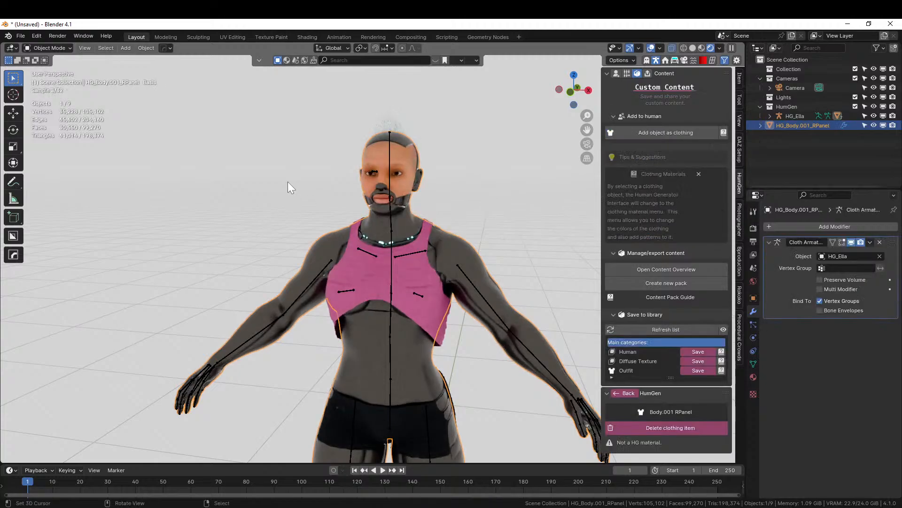
Isolate the human's body and, in Edit Mode from the front with see-through selection, select all geometry below the head
{"action": "left_click", "coordinate": [396, 156]}
{"action": "key", "text": "KP_Divide"}
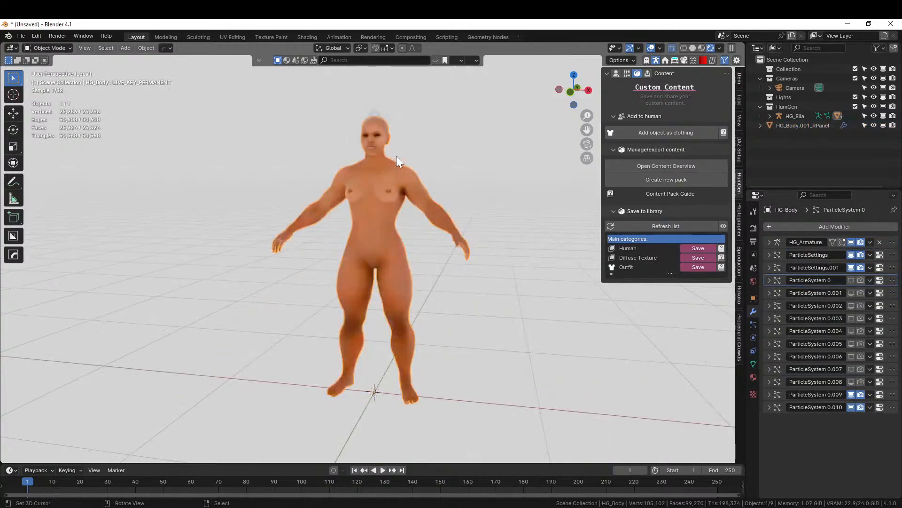
{"action": "key", "text": "KP_1"}
{"action": "key", "text": "Tab"}
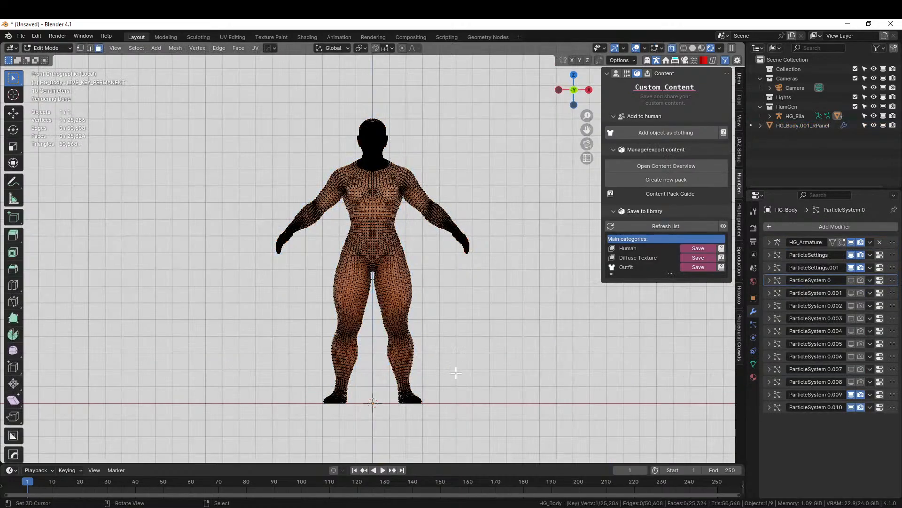
{"action": "key", "text": "alt+z"}
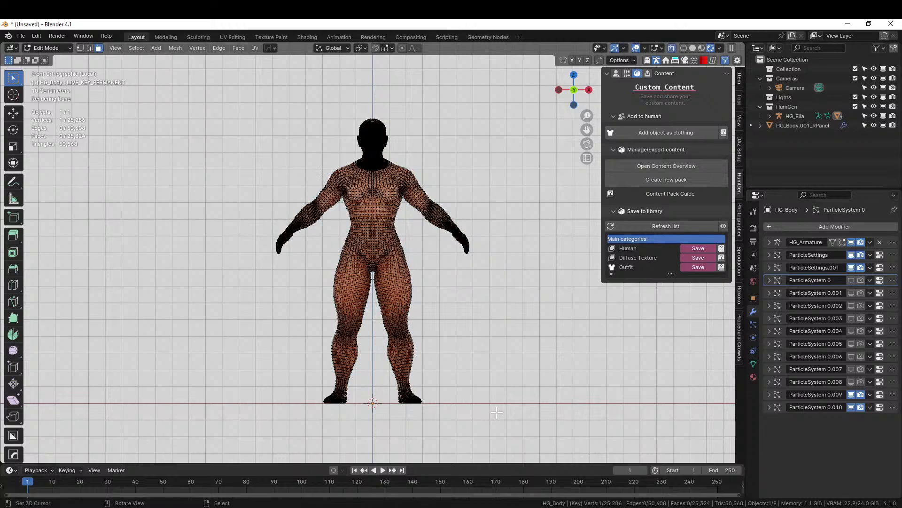
{"action": "key", "text": "b"}
{"action": "left_click_drag", "start_coordinate": [538, 416], "coordinate": [173, 158]}
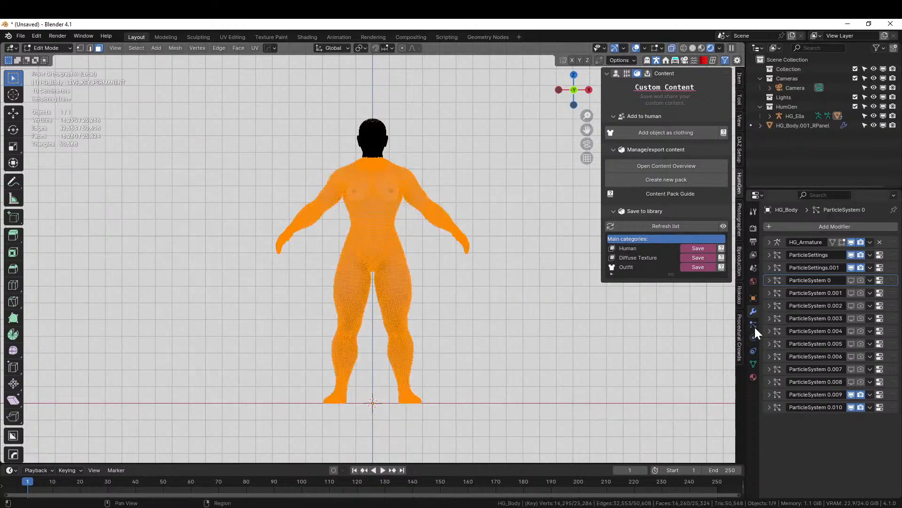
Create a vertex group named Mask on the body and assign the selected geometry to it
{"action": "left_click", "coordinate": [754, 364]}
{"action": "left_click", "coordinate": [890, 257]}
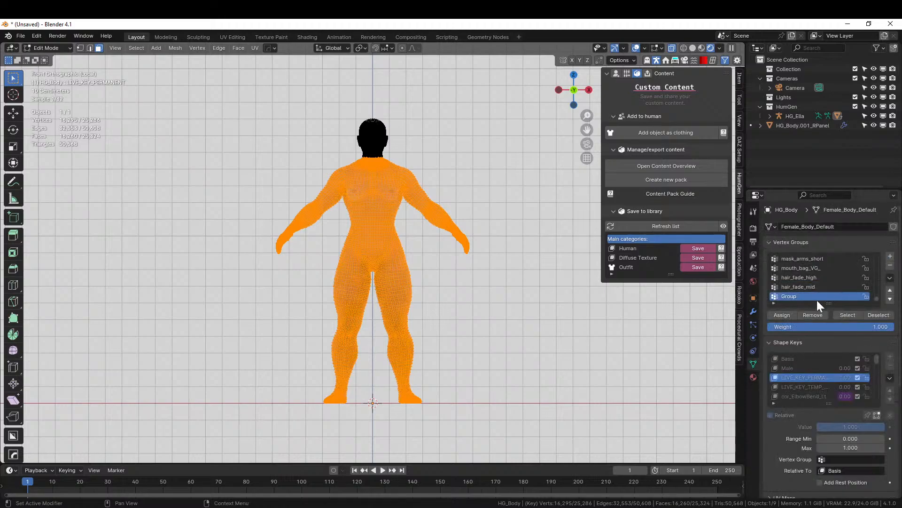
{"action": "left_click", "coordinate": [781, 316]}
{"action": "left_click", "coordinate": [753, 311]}
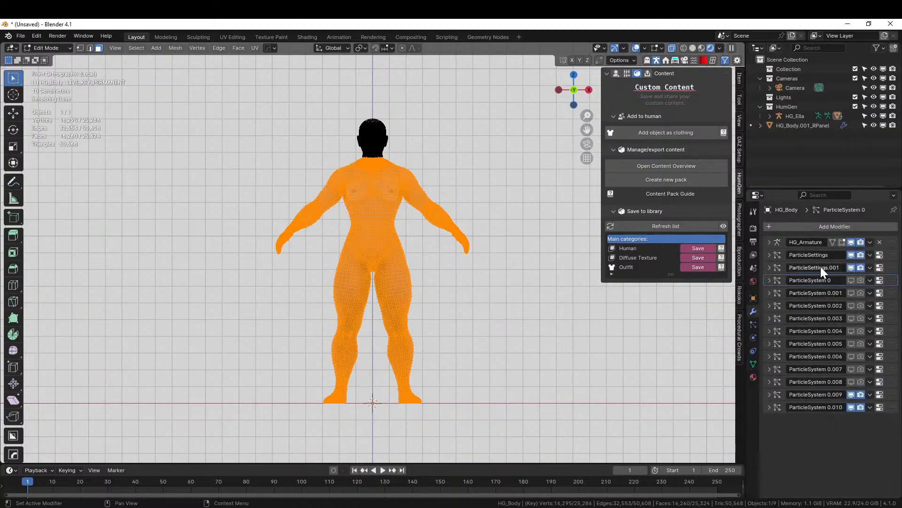
In Object Mode, add a Mask modifier using the inverted Mask vertex group to the body, and return to the full scene
{"action": "key", "text": "Tab"}
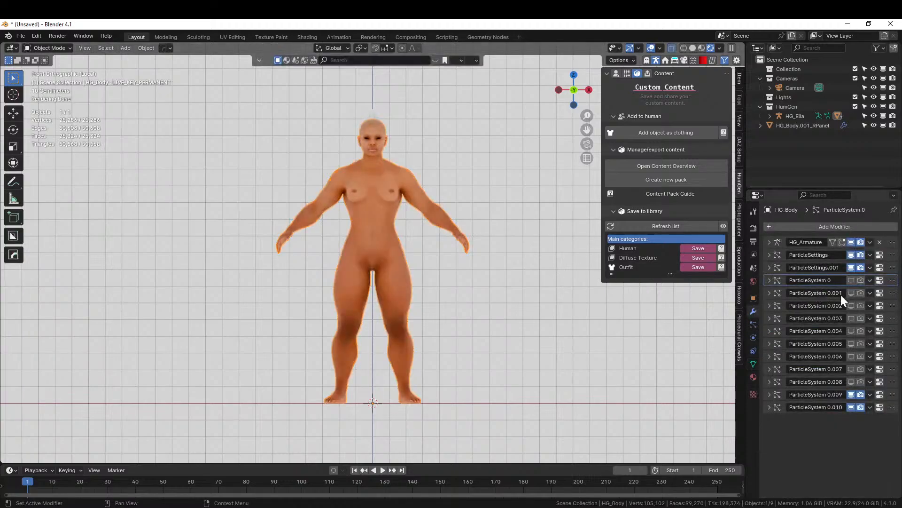
{"action": "left_click", "coordinate": [839, 223]}
{"action": "mouse_move", "coordinate": [839, 223]}
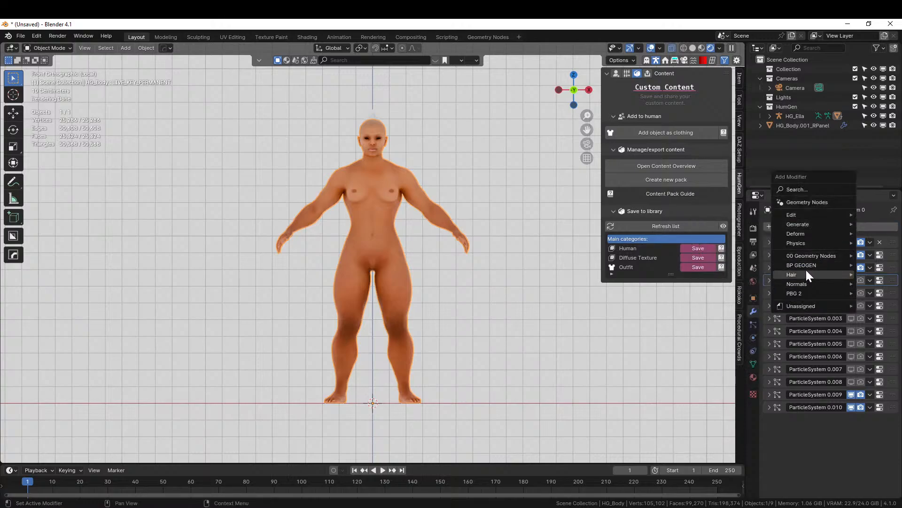
{"action": "mouse_move", "coordinate": [806, 224]}
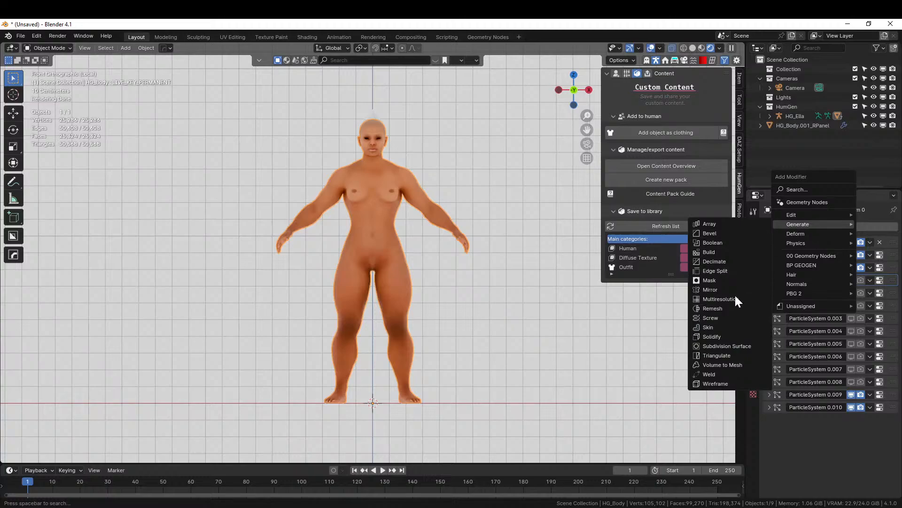
{"action": "left_click", "coordinate": [723, 280]}
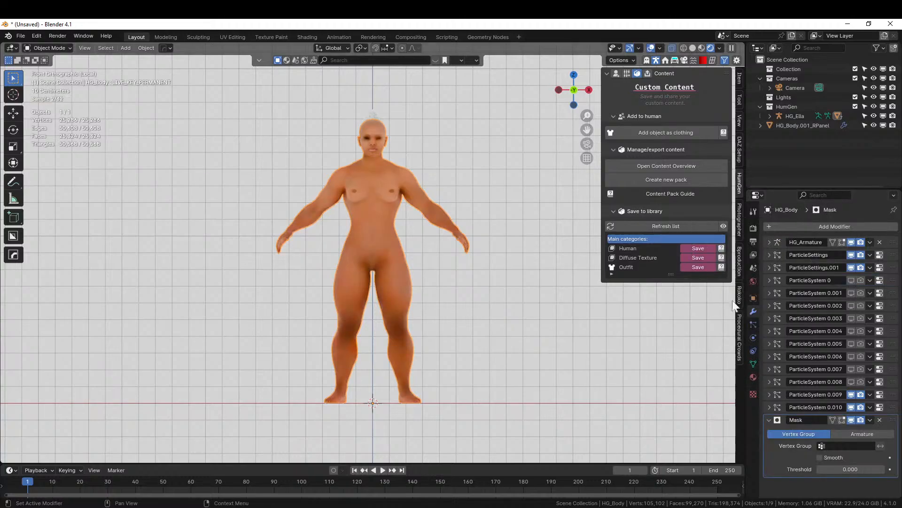
{"action": "left_click", "coordinate": [824, 447]}
{"action": "type", "text": "mask"}
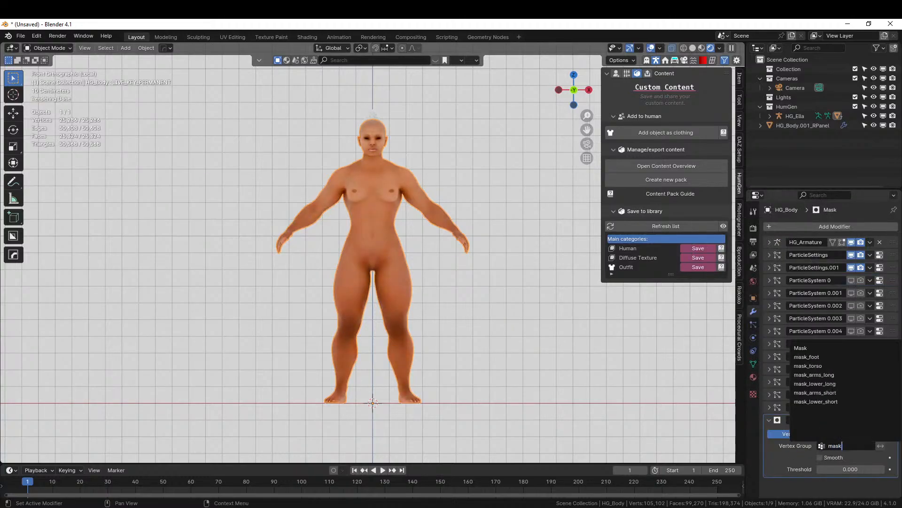
{"action": "left_click", "coordinate": [801, 349]}
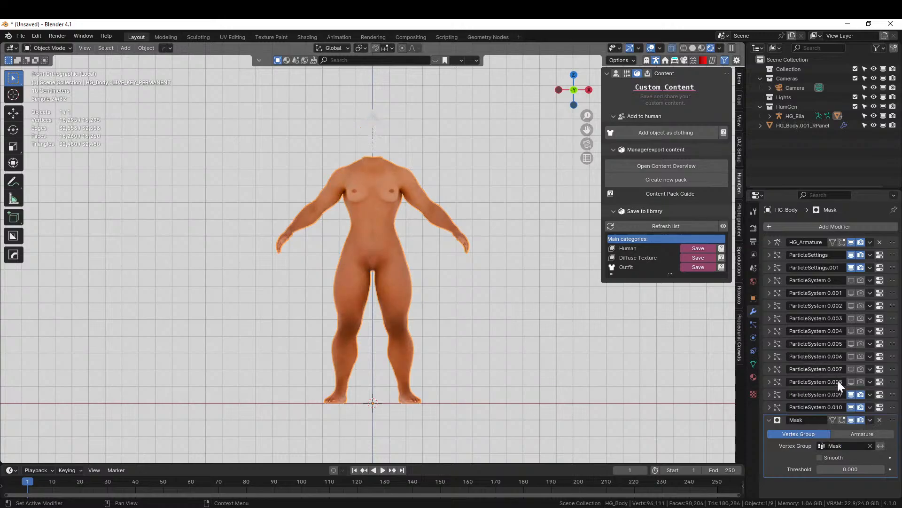
{"action": "left_click", "coordinate": [881, 445]}
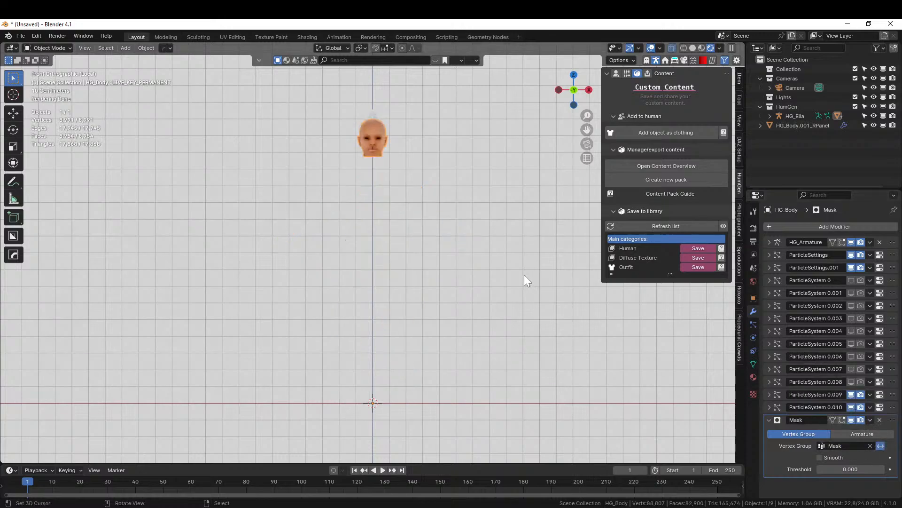
{"action": "middle_click_drag", "start_coordinate": [524, 275], "coordinate": [513, 274]}
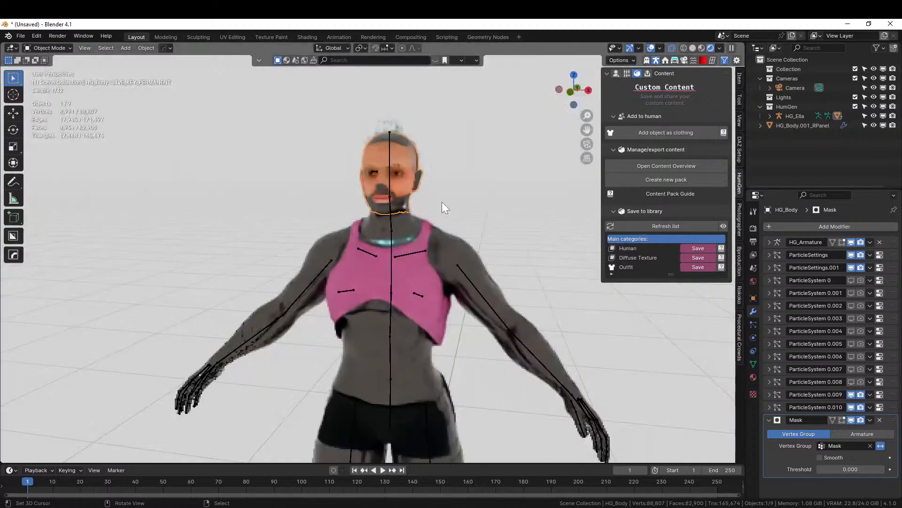
Select the human's rig and apply the standing stretch pose from the Human Generator pose library
{"action": "left_click", "coordinate": [389, 150]}
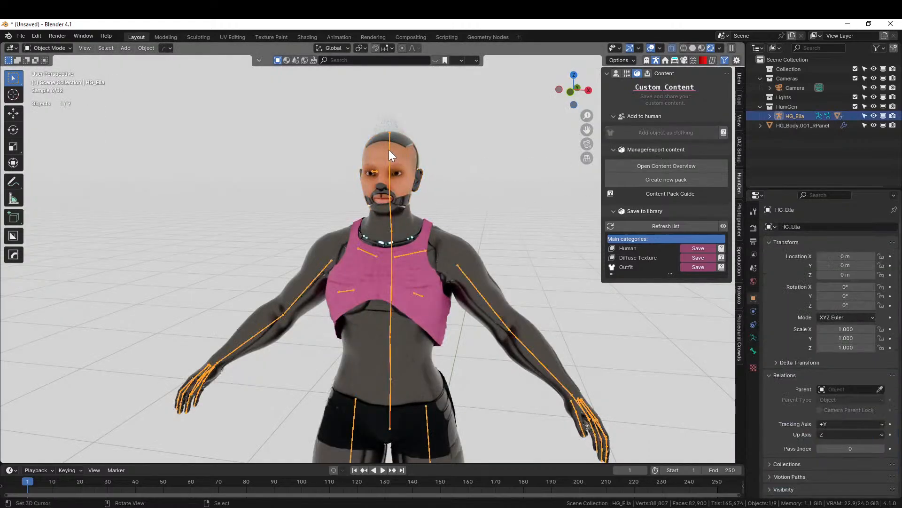
{"action": "left_click", "coordinate": [617, 75]}
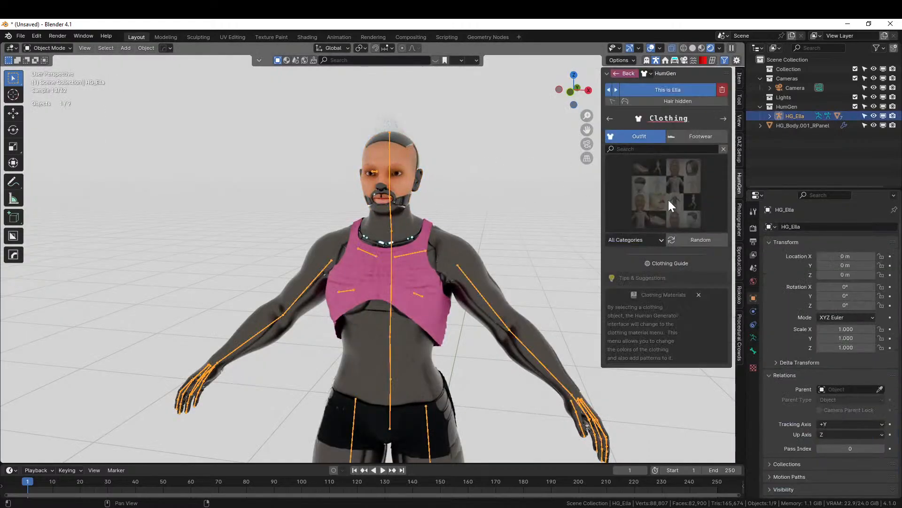
{"action": "left_click", "coordinate": [723, 117]}
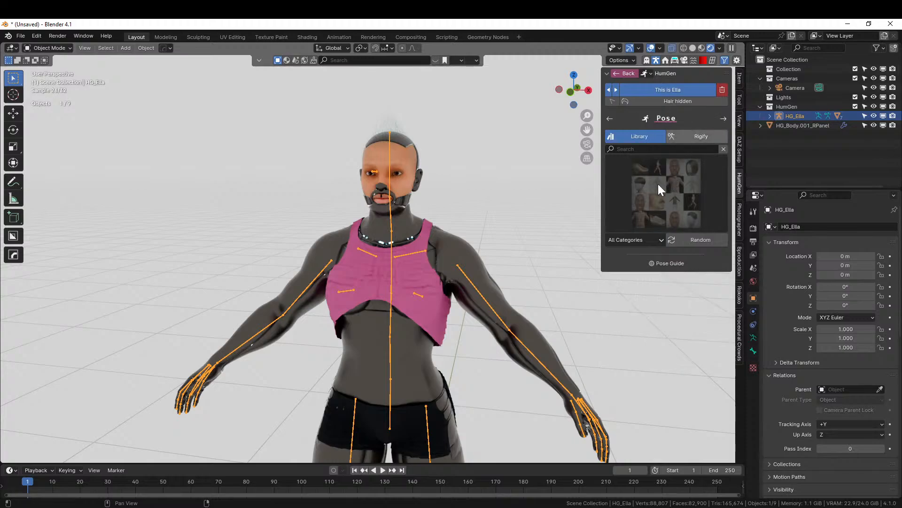
{"action": "left_click", "coordinate": [658, 184]}
{"action": "scroll", "coordinate": [689, 329], "scroll_direction": "down", "scroll_amount": 5}
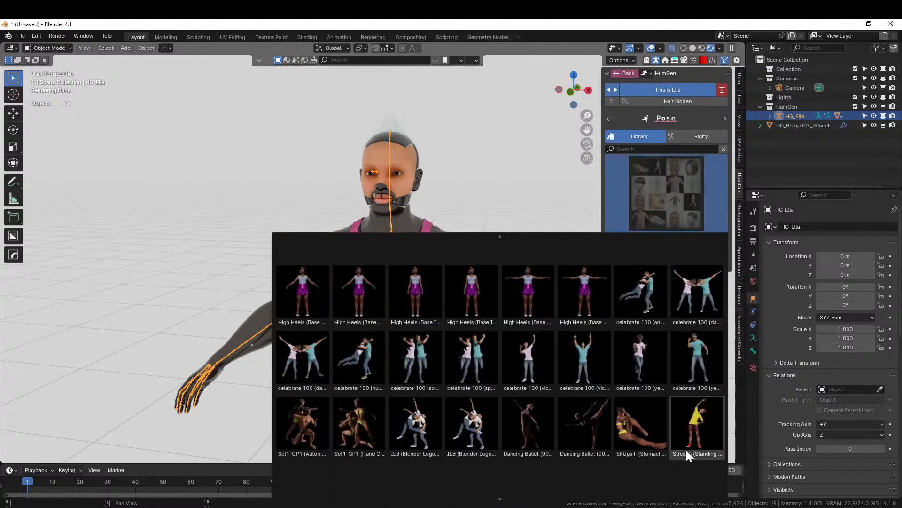
{"action": "left_click", "coordinate": [700, 432]}
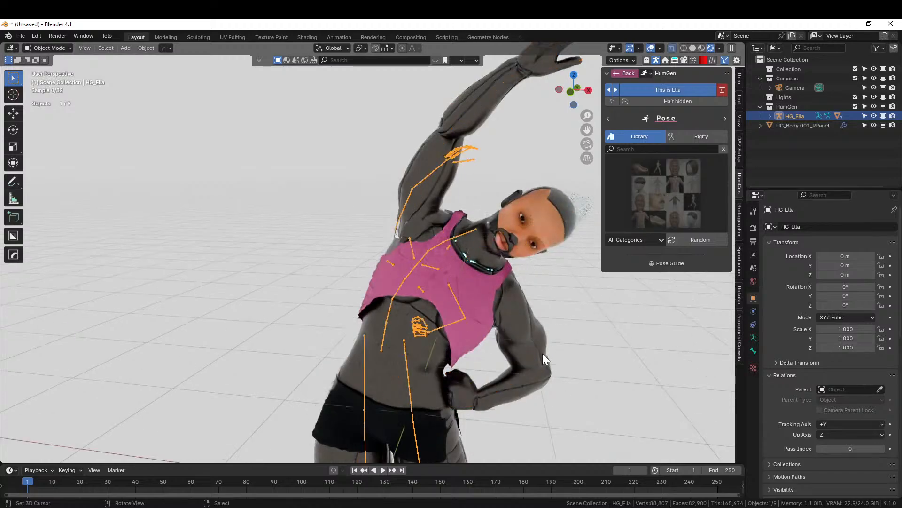
Select the pink shirt on the posed human and switch the viewport to solid shading with X-ray off
{"action": "scroll", "coordinate": [542, 353], "scroll_direction": "down", "scroll_amount": 3}
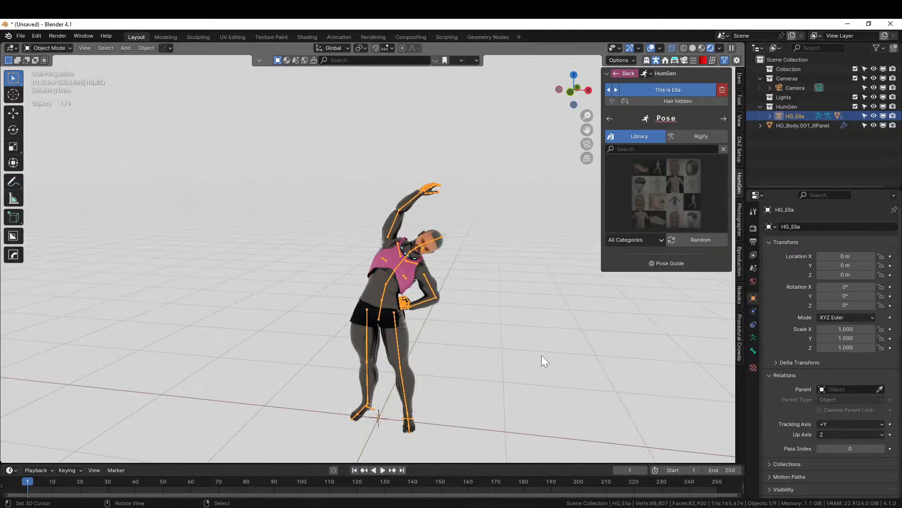
{"action": "middle_click_drag", "start_coordinate": [420, 337], "coordinate": [295, 304]}
{"action": "scroll", "coordinate": [295, 304], "scroll_direction": "up", "scroll_amount": 3}
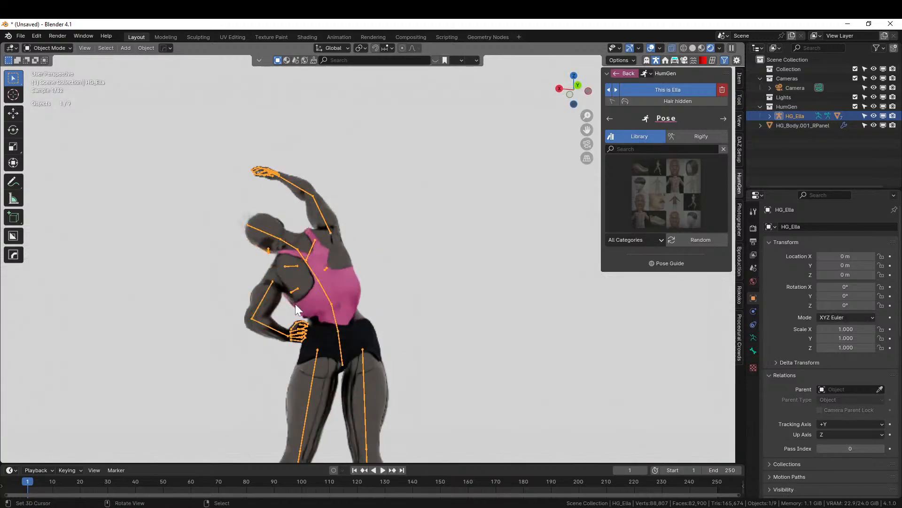
{"action": "scroll", "coordinate": [319, 312], "scroll_direction": "up", "scroll_amount": 3}
{"action": "scroll", "coordinate": [326, 312], "scroll_direction": "up", "scroll_amount": 5}
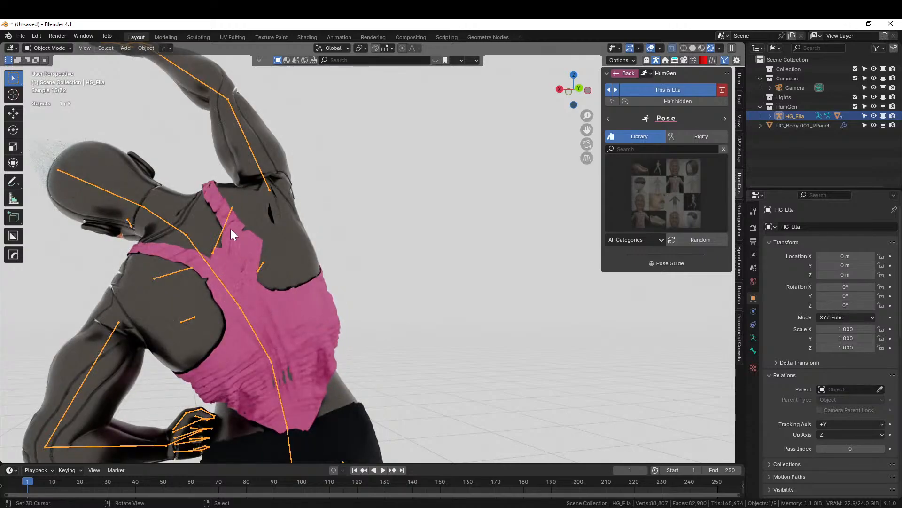
{"action": "left_click", "coordinate": [250, 243]}
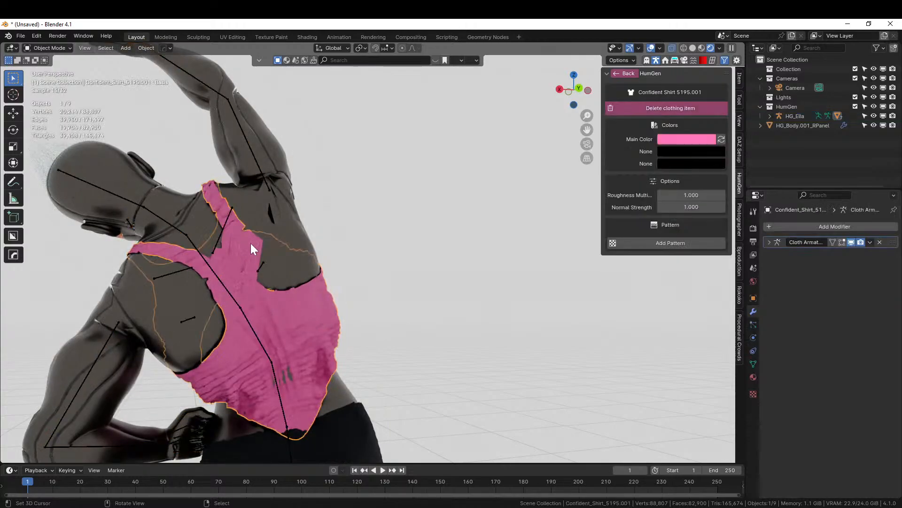
{"action": "left_click", "coordinate": [693, 47]}
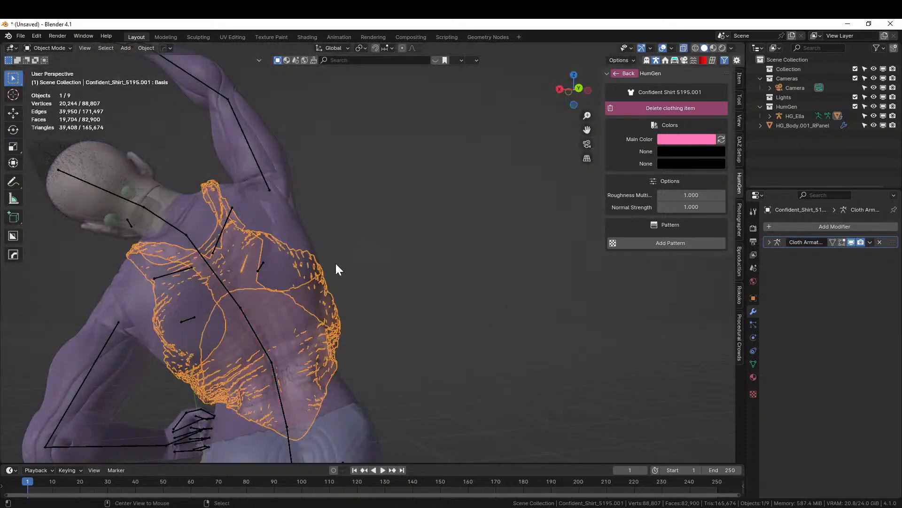
{"action": "key", "text": "alt+z"}
Enter Sculpt Mode on the shirt and turn off X-axis mirroring
{"action": "left_click", "coordinate": [40, 47]}
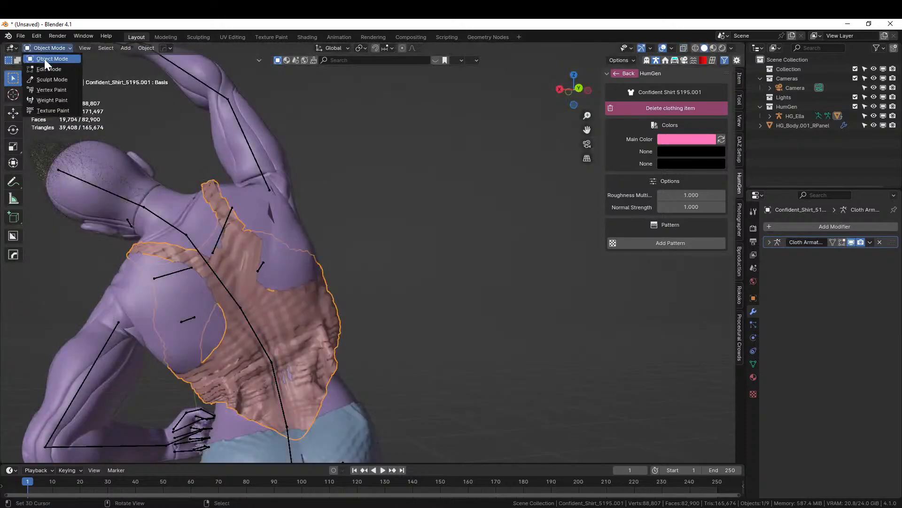
{"action": "left_click", "coordinate": [60, 79]}
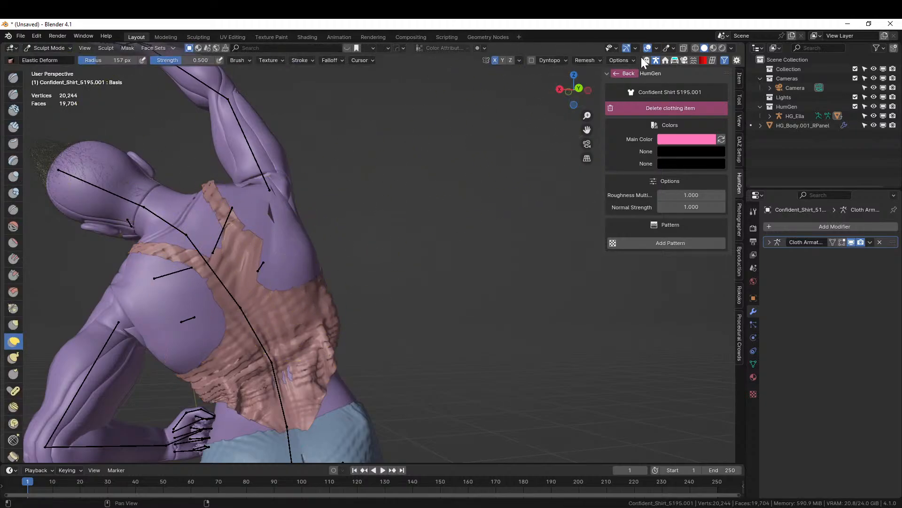
{"action": "left_click", "coordinate": [495, 61]}
Pull the back of the shirt outward over the suit with Elastic Deform and smooth out its wrinkles
{"action": "middle_click_drag", "start_coordinate": [282, 272], "coordinate": [282, 284]}
{"action": "left_click_drag", "start_coordinate": [276, 271], "coordinate": [306, 279]}
{"action": "left_click_drag", "start_coordinate": [244, 268], "coordinate": [277, 280]}
{"action": "middle_click_drag", "start_coordinate": [280, 280], "coordinate": [260, 279]}
{"action": "left_click_drag", "start_coordinate": [254, 255], "coordinate": [271, 239], "text": "shift"}
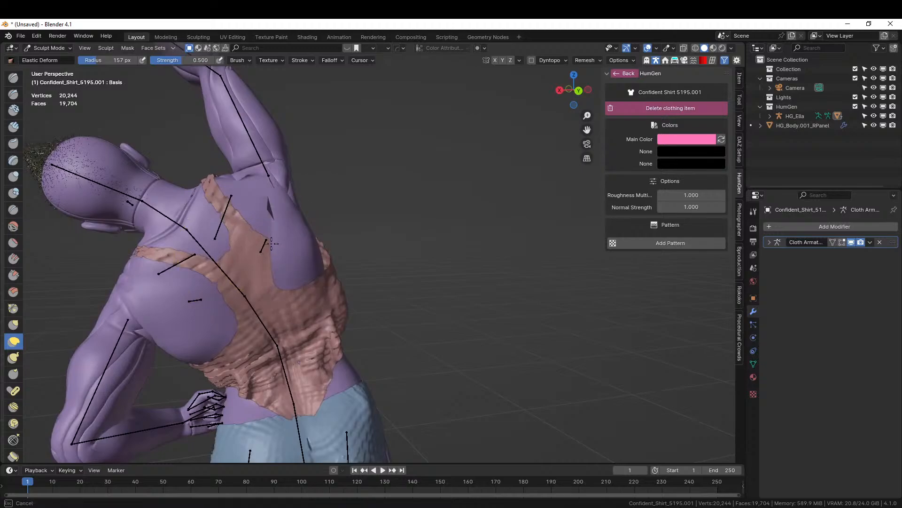
{"action": "mouse_move", "coordinate": [200, 264]}
{"action": "left_mouse_down", "text": "shift"}
{"action": "mouse_move", "coordinate": [275, 359]}
{"action": "mouse_move", "coordinate": [282, 404]}
{"action": "mouse_move", "coordinate": [313, 333]}
{"action": "left_mouse_up", "text": "shift"}
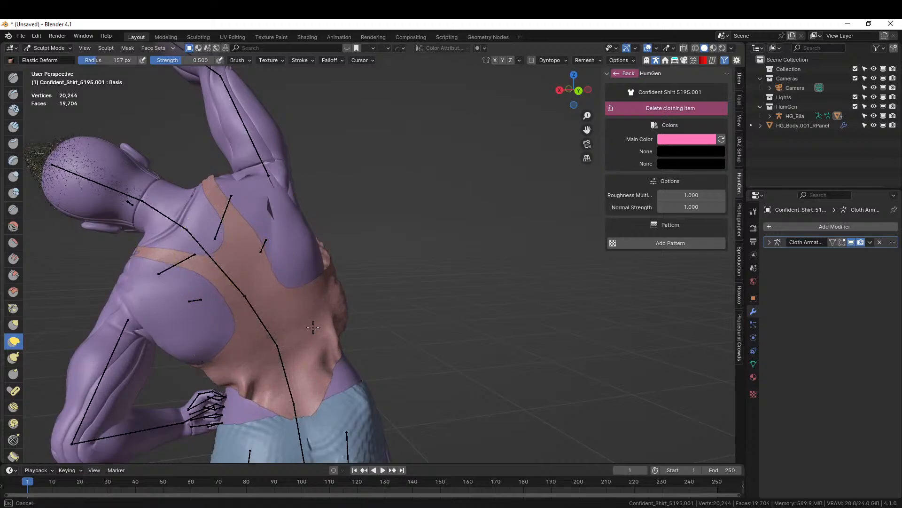
{"action": "mouse_move", "coordinate": [331, 258]}
{"action": "left_mouse_down", "text": "shift"}
{"action": "mouse_move", "coordinate": [166, 261]}
{"action": "mouse_move", "coordinate": [133, 251]}
{"action": "left_mouse_up", "text": "shift"}
Pull the front of the shirt outward with Elastic Deform around the chest and the raised arm's shoulder
{"action": "middle_click_drag", "start_coordinate": [275, 409], "coordinate": [514, 435]}
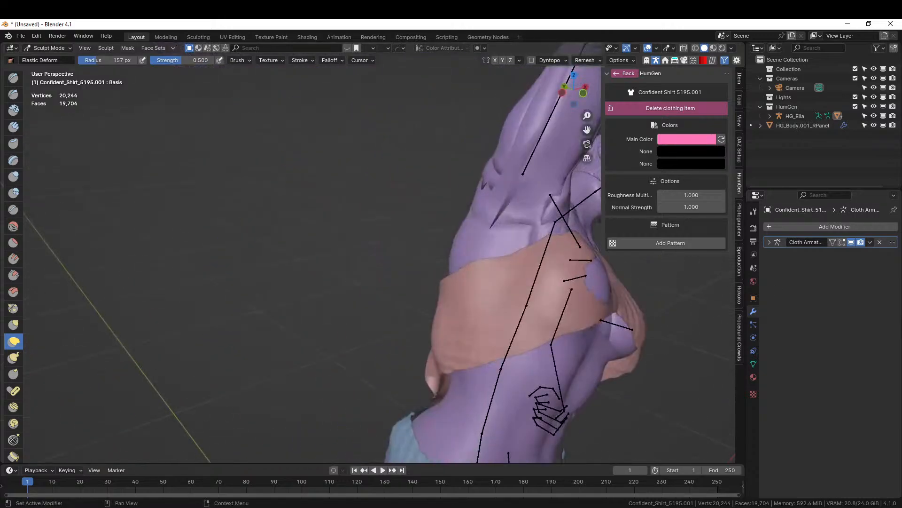
{"action": "mouse_move", "coordinate": [554, 352]}
{"action": "middle_mouse_down"}
{"action": "mouse_move", "coordinate": [484, 357]}
{"action": "mouse_move", "coordinate": [362, 302]}
{"action": "middle_mouse_up"}
{"action": "left_click_drag", "start_coordinate": [296, 279], "coordinate": [246, 279]}
{"action": "mouse_move", "coordinate": [329, 233]}
{"action": "left_mouse_down"}
{"action": "mouse_move", "coordinate": [324, 215]}
{"action": "mouse_move", "coordinate": [348, 178]}
{"action": "left_mouse_up"}
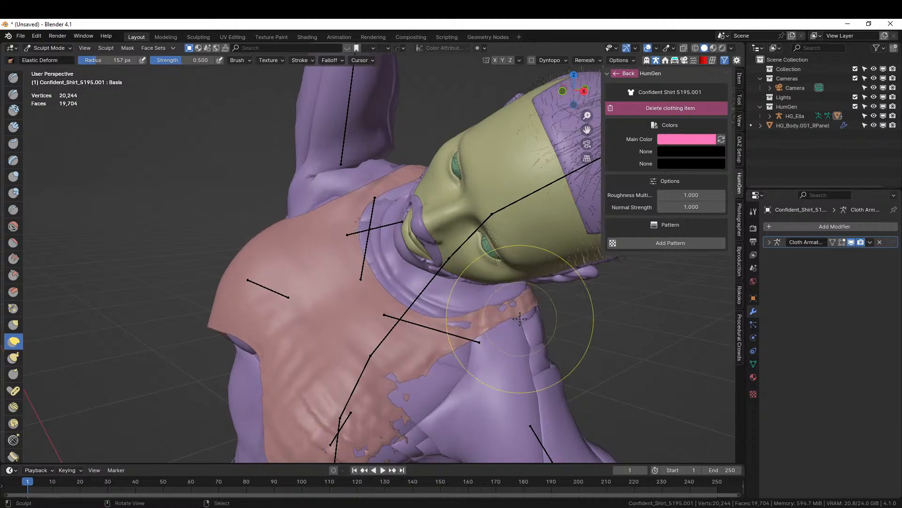
Pull the shirt outward at the lowered arm's side and lower chest with Elastic Deform to cover the suit
{"action": "mouse_move", "coordinate": [514, 295]}
{"action": "middle_mouse_down"}
{"action": "mouse_move", "coordinate": [524, 288]}
{"action": "mouse_move", "coordinate": [464, 331]}
{"action": "middle_mouse_up"}
{"action": "mouse_move", "coordinate": [418, 300]}
{"action": "middle_mouse_down"}
{"action": "mouse_move", "coordinate": [342, 360]}
{"action": "mouse_move", "coordinate": [301, 362]}
{"action": "mouse_move", "coordinate": [345, 302]}
{"action": "middle_mouse_up"}
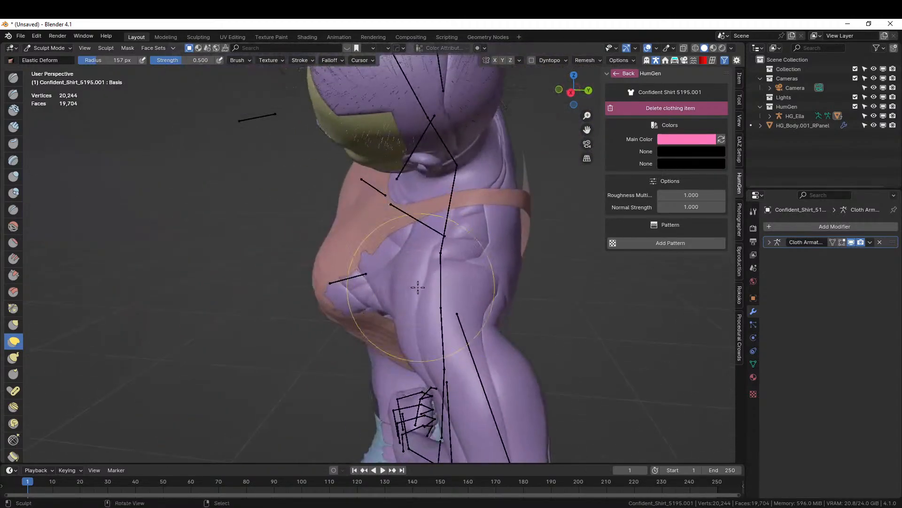
{"action": "mouse_move", "coordinate": [346, 302]}
{"action": "left_mouse_down"}
{"action": "mouse_move", "coordinate": [336, 312]}
{"action": "mouse_move", "coordinate": [351, 316]}
{"action": "left_mouse_up"}
{"action": "middle_click_drag", "start_coordinate": [350, 316], "coordinate": [471, 274]}
{"action": "left_click_drag", "start_coordinate": [471, 273], "coordinate": [463, 251]}
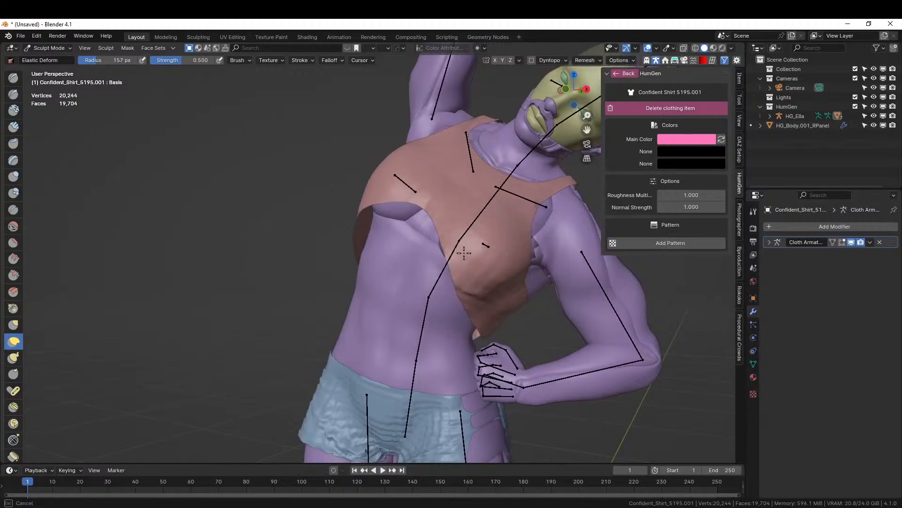
{"action": "left_click_drag", "start_coordinate": [491, 297], "coordinate": [494, 294]}
{"action": "mouse_move", "coordinate": [494, 294]}
{"action": "middle_mouse_down"}
{"action": "mouse_move", "coordinate": [584, 321]}
{"action": "mouse_move", "coordinate": [564, 334]}
{"action": "middle_mouse_up"}
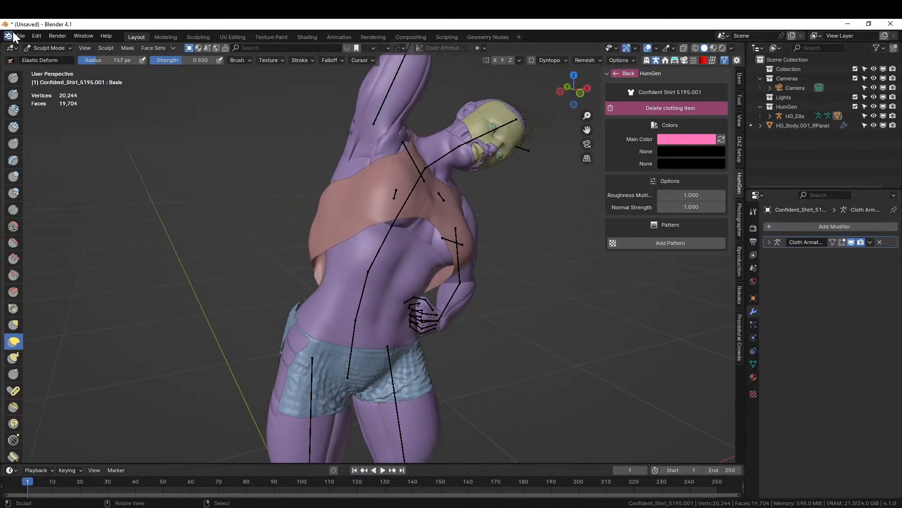
Return the shirt to Object Mode and show the whole posed character in rendered shading
{"action": "left_click", "coordinate": [49, 48]}
{"action": "left_click", "coordinate": [49, 58]}
{"action": "scroll", "coordinate": [405, 212], "scroll_direction": "down", "scroll_amount": 4}
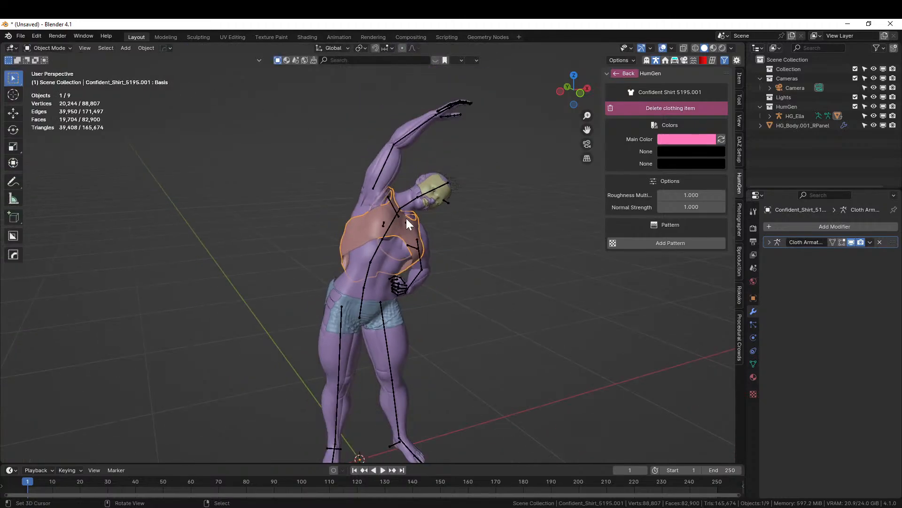
{"action": "key", "text": "z"}
{"action": "key", "text": "8"}
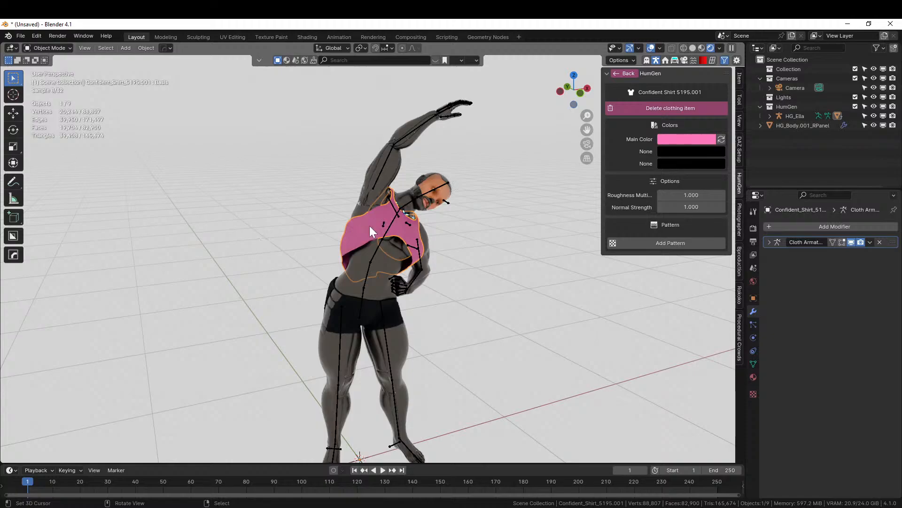
Change the main color of the character's shorts from black to a bright light blue
{"action": "middle_click_drag", "start_coordinate": [521, 278], "coordinate": [474, 295]}
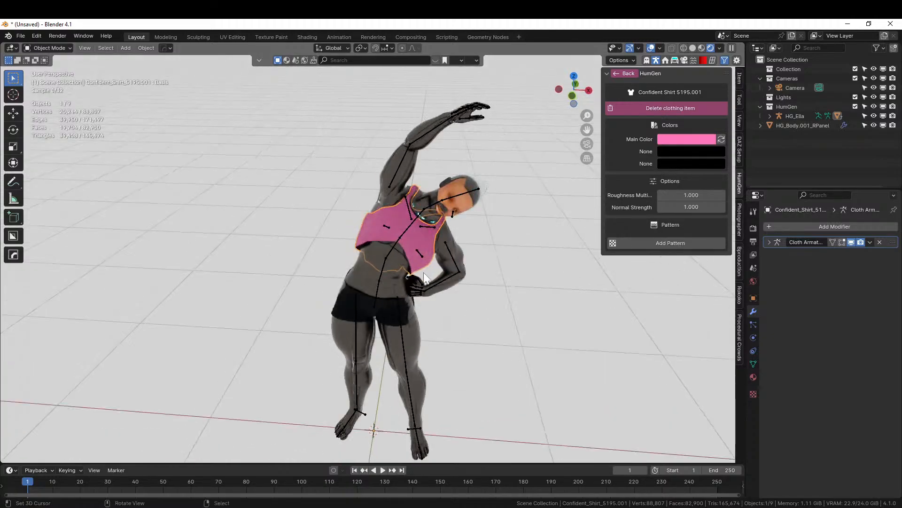
{"action": "left_click", "coordinate": [362, 306]}
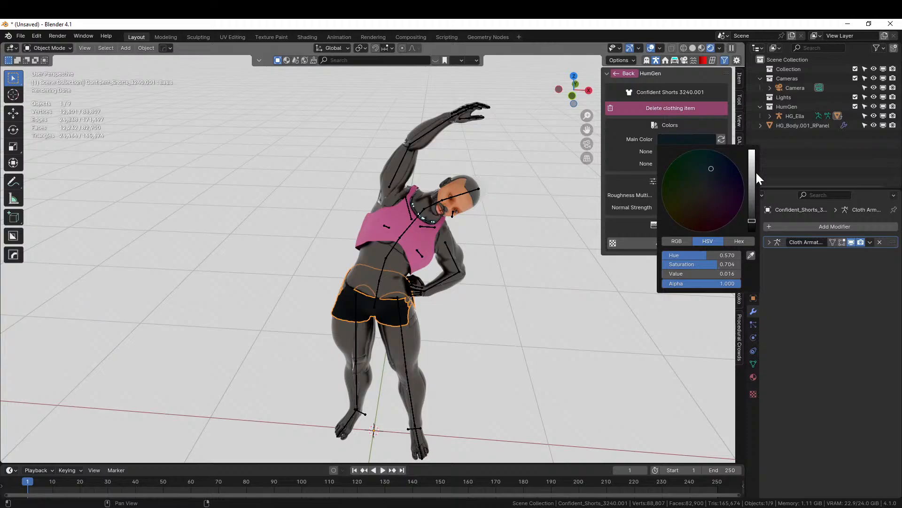
{"action": "left_click", "coordinate": [754, 168]}
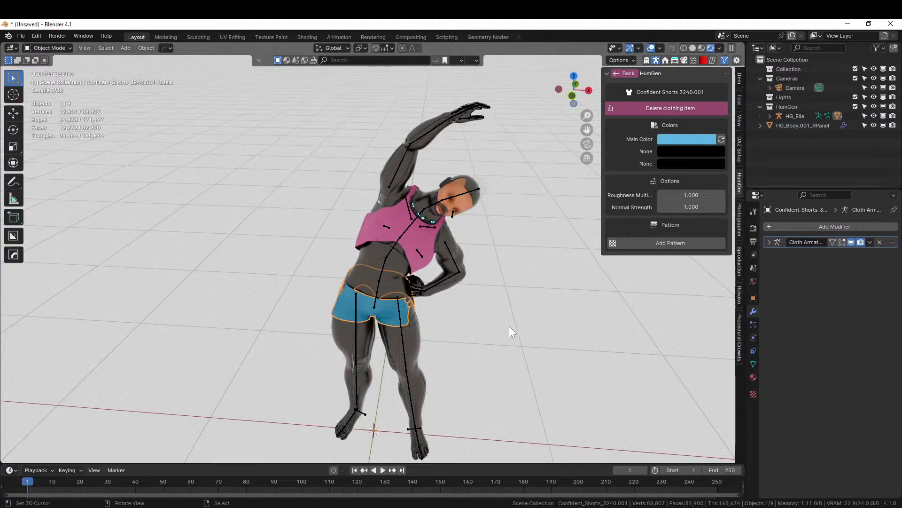
Move the HG_Body.001_RPanel suit object into the HumGen collection
{"action": "middle_click_drag", "start_coordinate": [516, 328], "coordinate": [316, 302]}
{"action": "scroll", "coordinate": [360, 303], "scroll_direction": "down", "scroll_amount": 2}
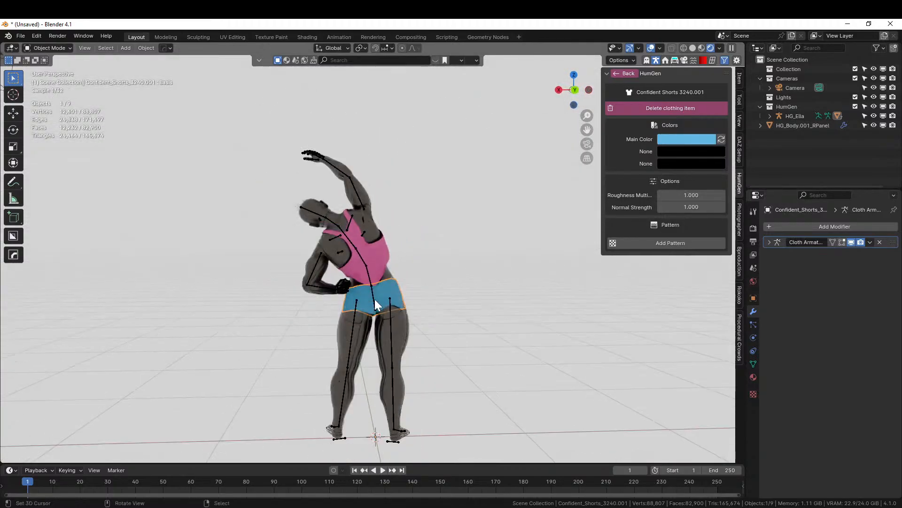
{"action": "left_click", "coordinate": [795, 126]}
{"action": "key", "text": "m"}
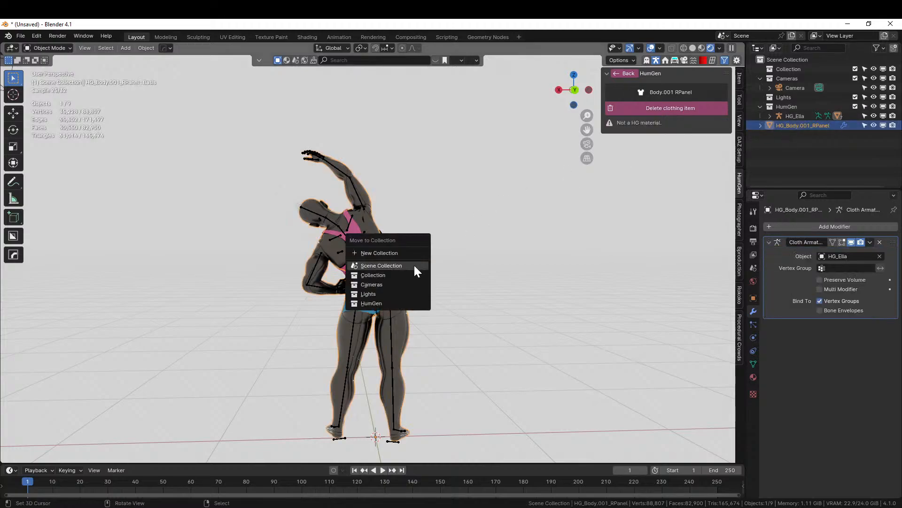
{"action": "left_click", "coordinate": [371, 303]}
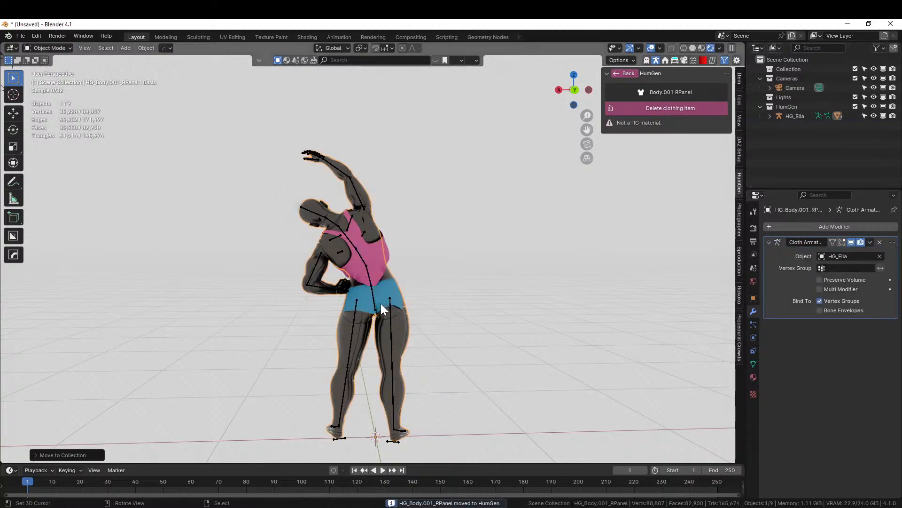
Select the whole HG_Ella hierarchy and copy its objects
{"action": "right_click", "coordinate": [800, 118]}
{"action": "left_click", "coordinate": [763, 117]}
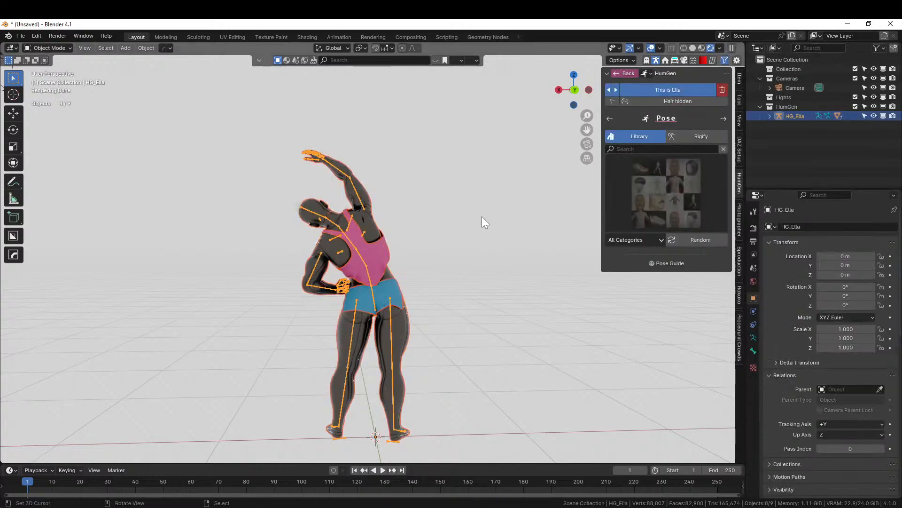
{"action": "key", "text": "ctrl+c"}
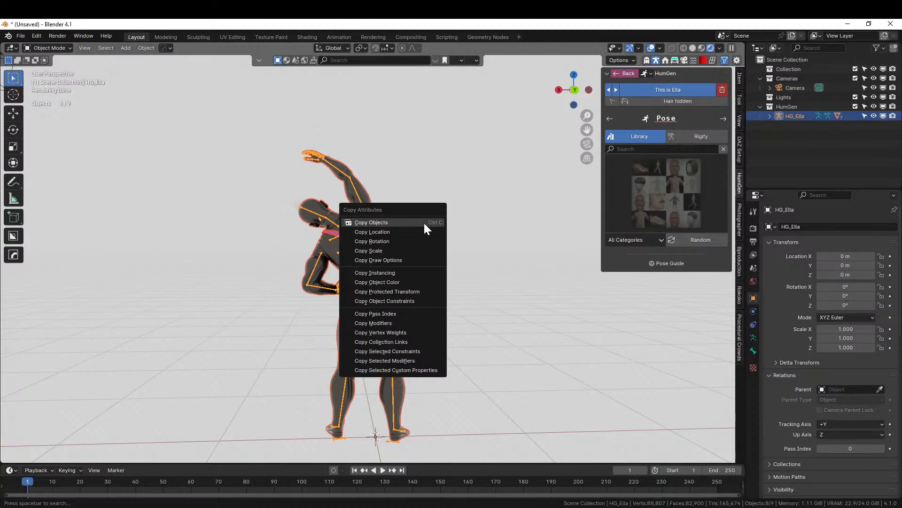
{"action": "left_click", "coordinate": [424, 222]}
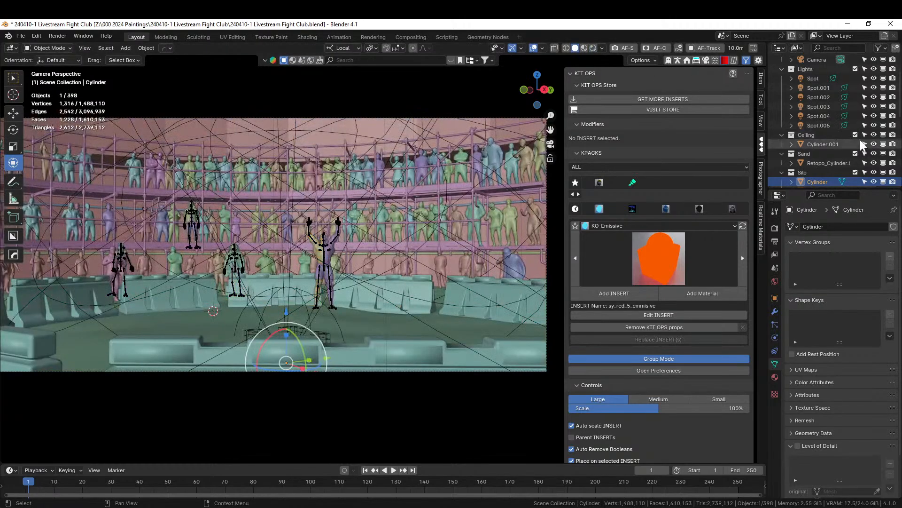
Switch to the Livestream Fight Club Blender file, exclude the Ceiling collection, and paste the copied character into the arena
{"action": "left_click", "coordinate": [855, 134]}
{"action": "middle_click_drag", "start_coordinate": [395, 317], "coordinate": [334, 192]}
{"action": "key", "text": "ctrl+v"}
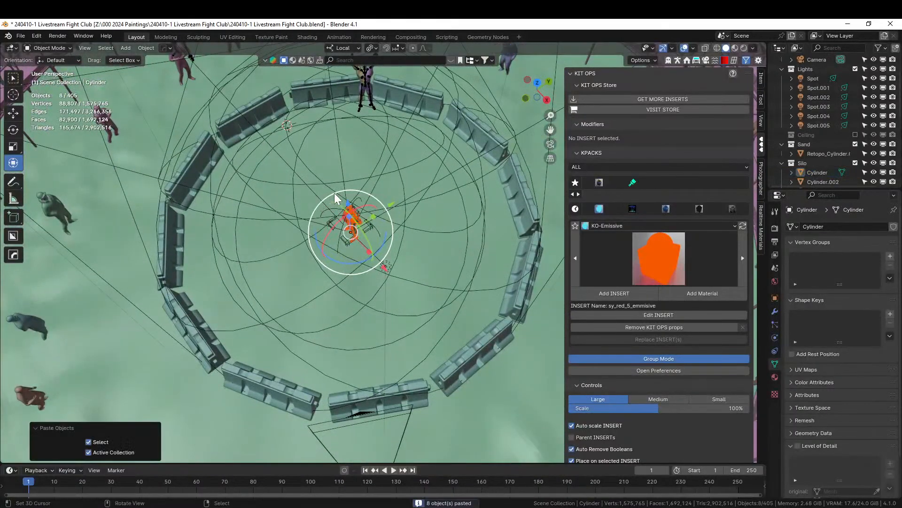
{"action": "scroll", "coordinate": [450, 231], "scroll_direction": "up", "scroll_amount": 4}
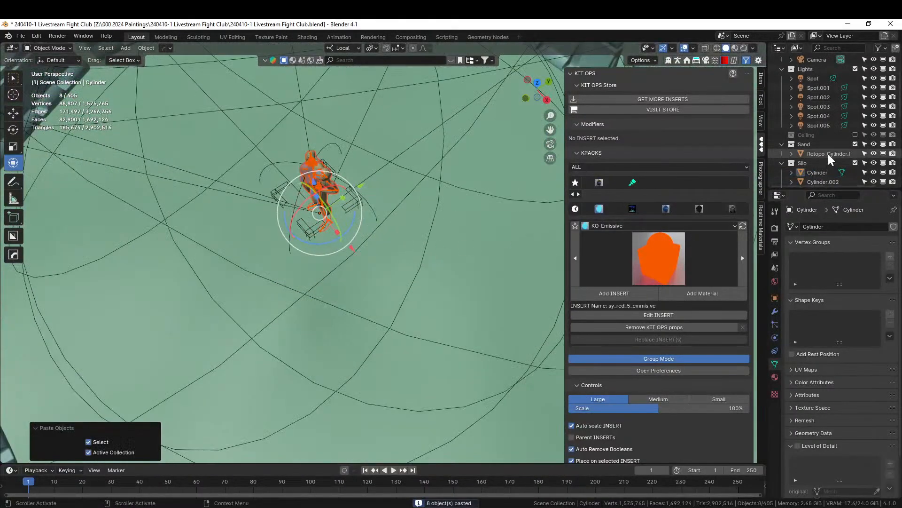
{"action": "scroll", "coordinate": [827, 153], "scroll_direction": "down", "scroll_amount": 4}
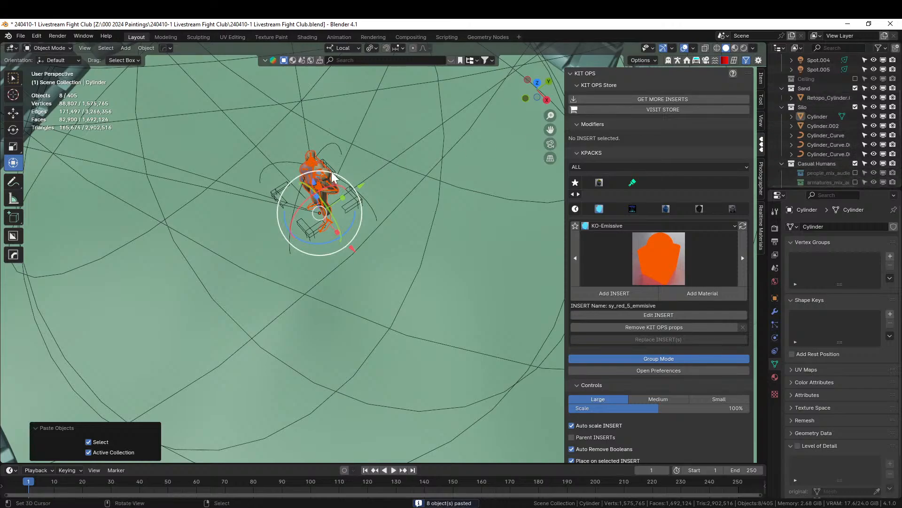
Select the pasted HG_Ella hierarchy and move it into the Cyberpunks collection
{"action": "left_click", "coordinate": [314, 162]}
{"action": "scroll", "coordinate": [831, 105], "scroll_direction": "down", "scroll_amount": 7}
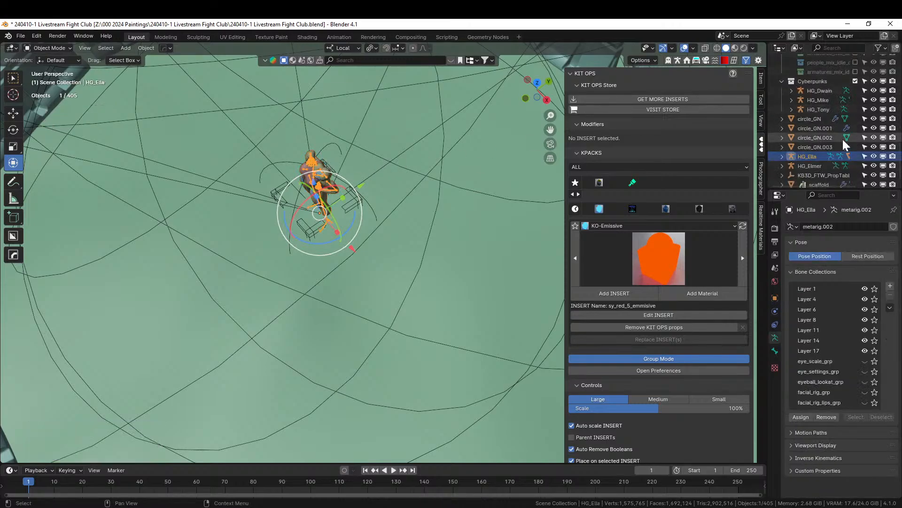
{"action": "right_click", "coordinate": [806, 156]}
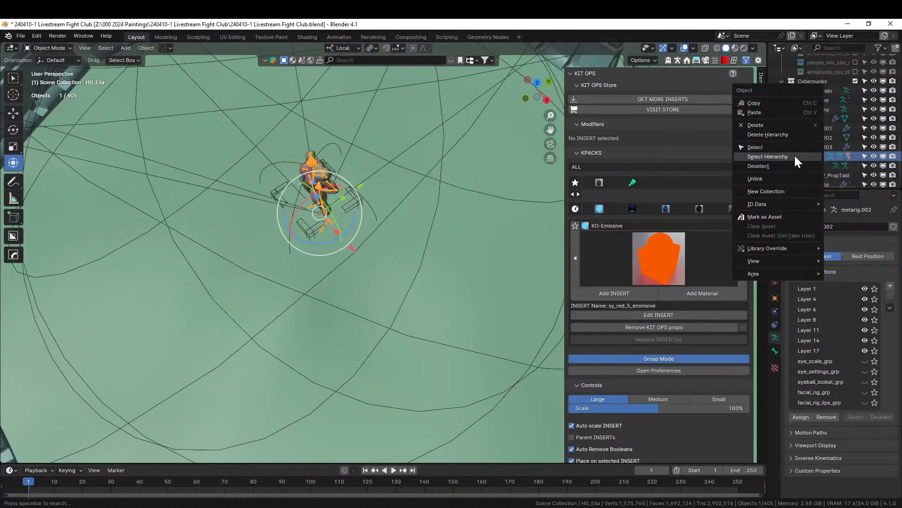
{"action": "left_click", "coordinate": [794, 156]}
{"action": "key", "text": "m"}
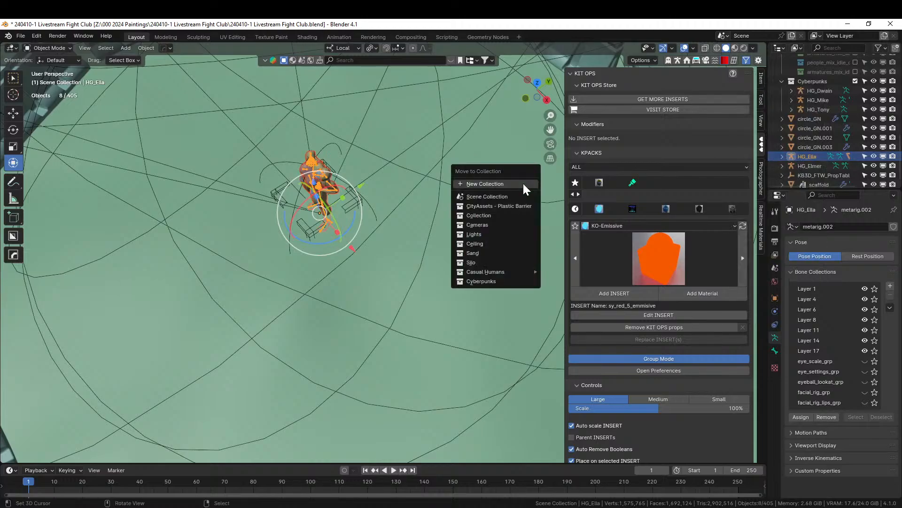
{"action": "left_click", "coordinate": [499, 281]}
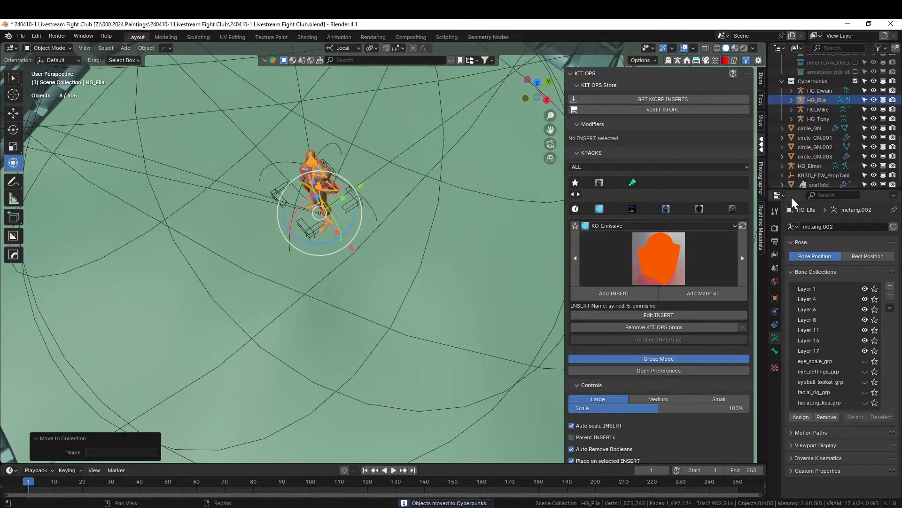
Select the HG_Elmer hierarchy and move it into the Cyberpunks collection
{"action": "right_click", "coordinate": [816, 166]}
{"action": "key", "text": "m"}
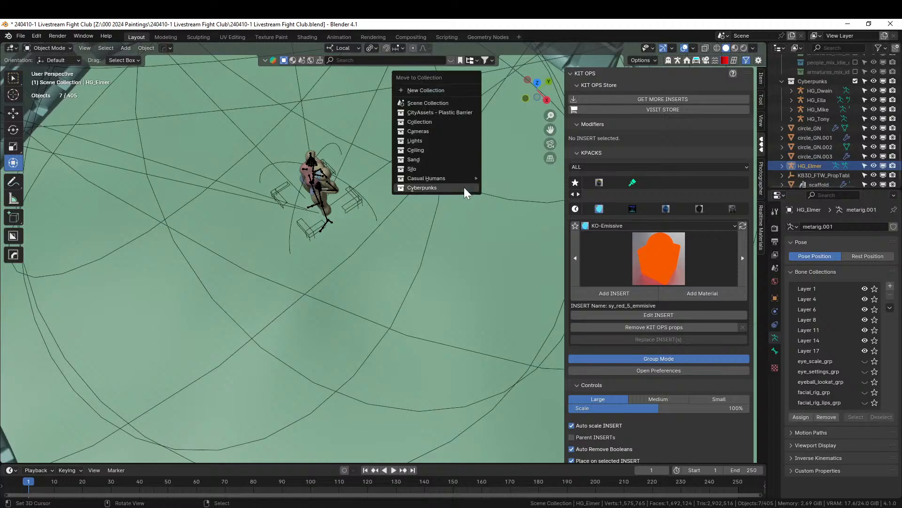
{"action": "left_click", "coordinate": [463, 187]}
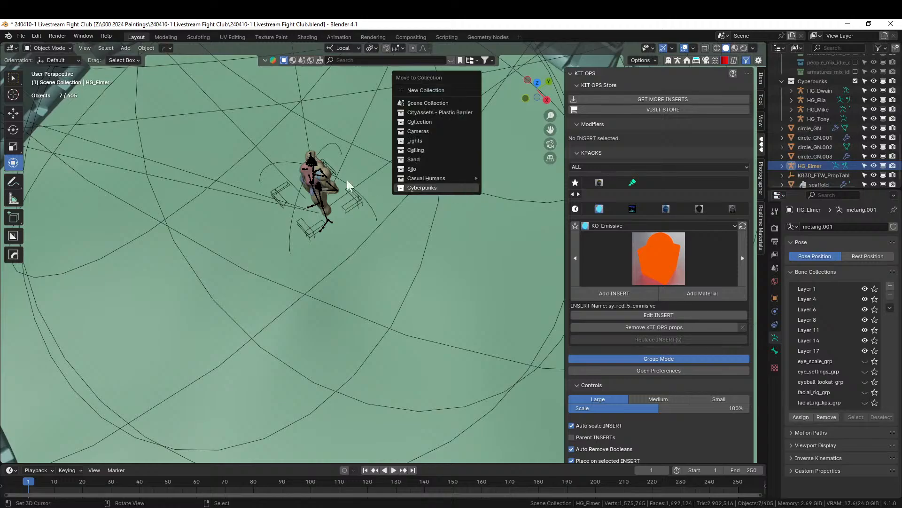
Move HG_Ella from the arena centre about 4.32 m along local X and -1.39 m along local Y
{"action": "right_click", "coordinate": [313, 169]}
{"action": "scroll", "coordinate": [352, 178], "scroll_direction": "up", "scroll_amount": 5}
{"action": "middle_click_drag", "start_coordinate": [414, 158], "coordinate": [281, 254]}
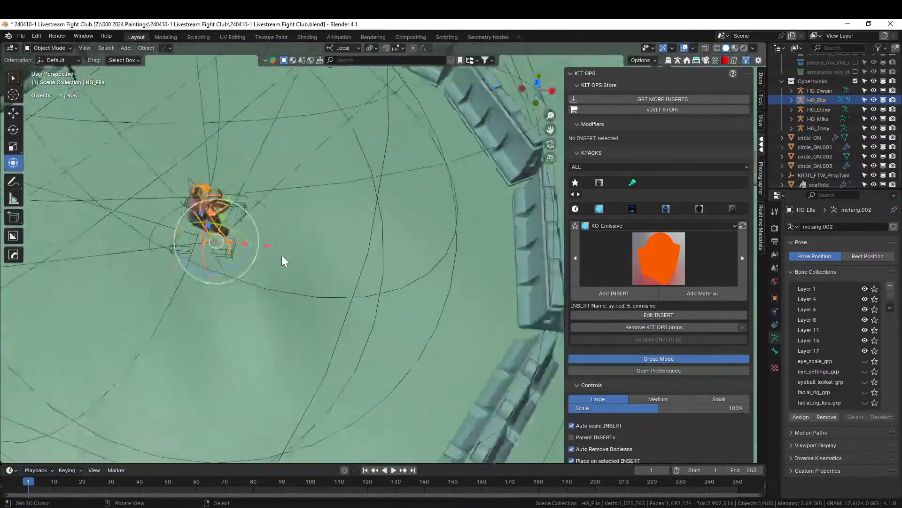
{"action": "scroll", "coordinate": [281, 255], "scroll_direction": "down", "scroll_amount": 3}
{"action": "key", "text": "g"}
{"action": "key", "text": "x"}
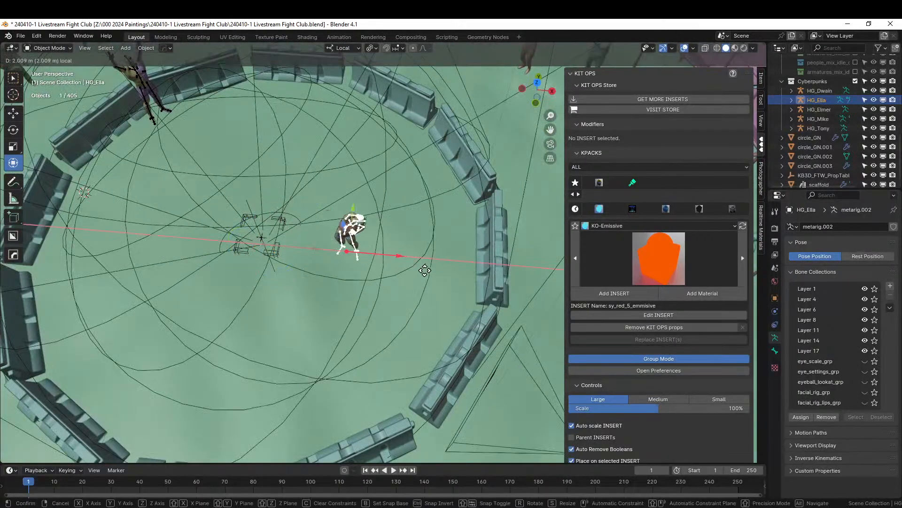
{"action": "left_click", "coordinate": [492, 284]}
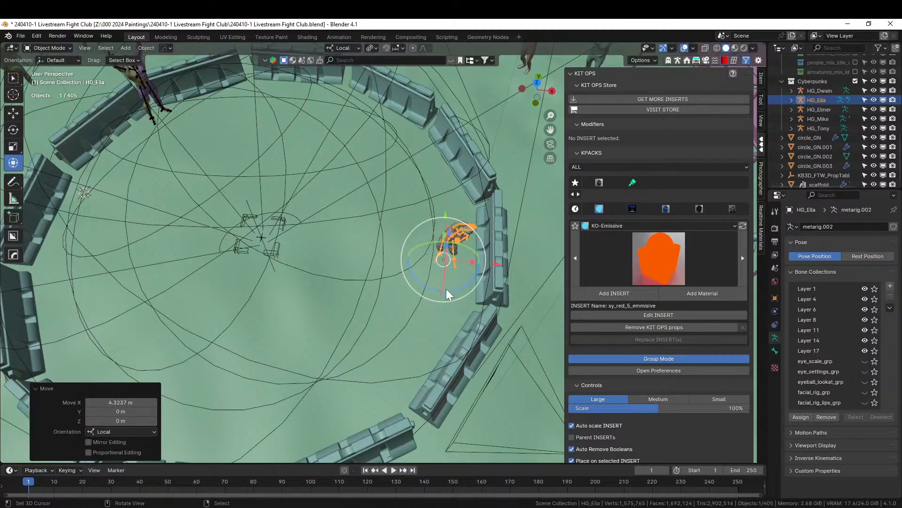
{"action": "key", "text": "g"}
{"action": "key", "text": "y"}
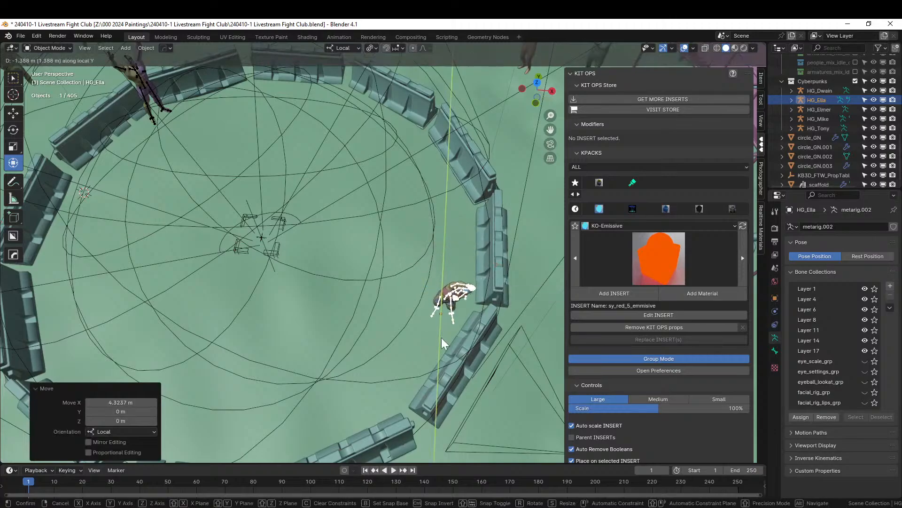
{"action": "left_click", "coordinate": [441, 338]}
In the camera view, move HG_Ella about -2.15 m along local Y and -1.99 m along local X
{"action": "key", "text": "KP_0"}
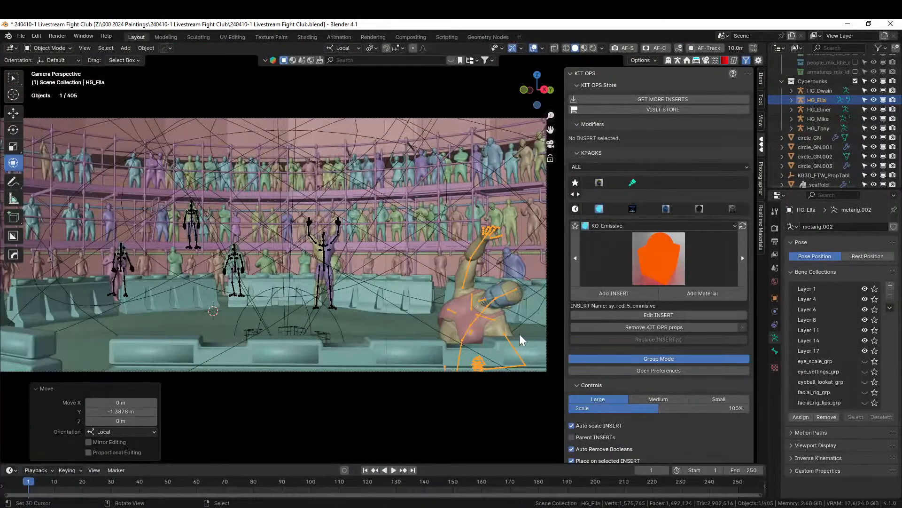
{"action": "key", "text": "g"}
{"action": "key", "text": "y"}
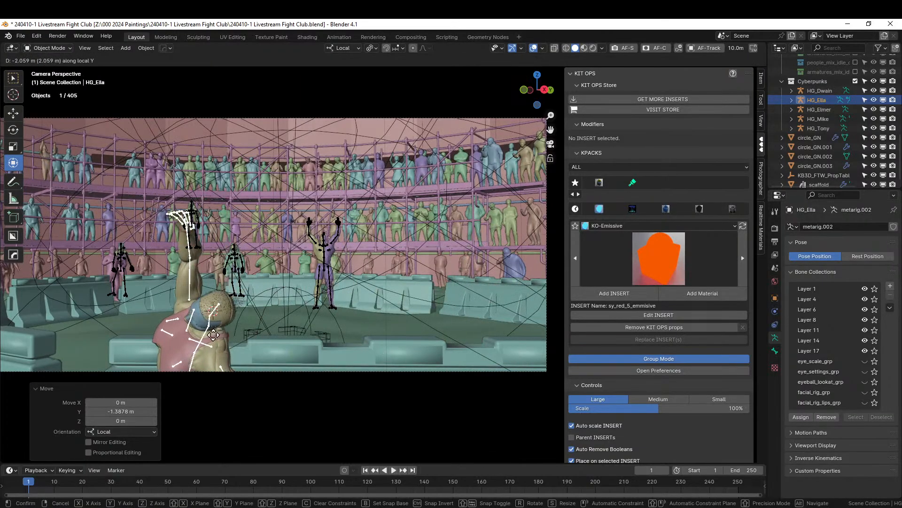
{"action": "left_click", "coordinate": [214, 335]}
{"action": "key", "text": "g"}
{"action": "key", "text": "x"}
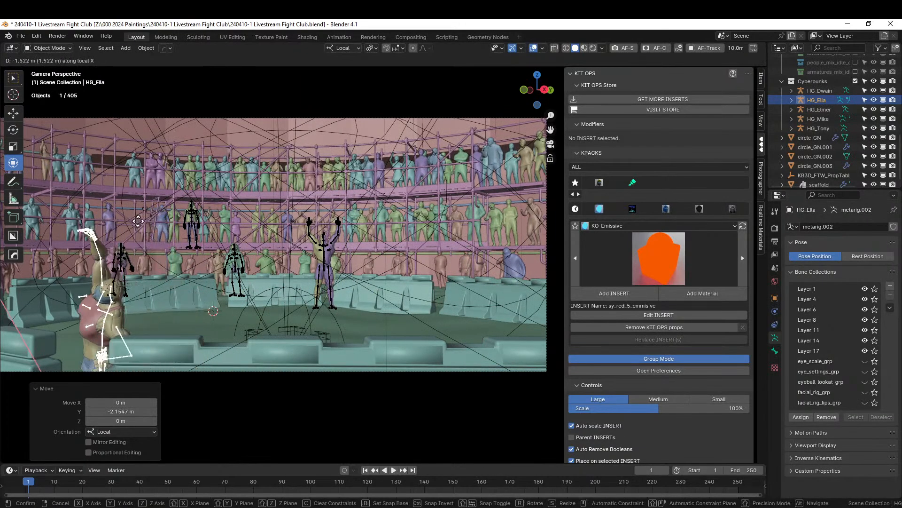
{"action": "left_click", "coordinate": [130, 215]}
Shift HG_Ella away from the near barriers, about 0.94 m along local Y and -0.37 m along local X
{"action": "middle_click_drag", "start_coordinate": [131, 215], "coordinate": [382, 370], "text": "shift"}
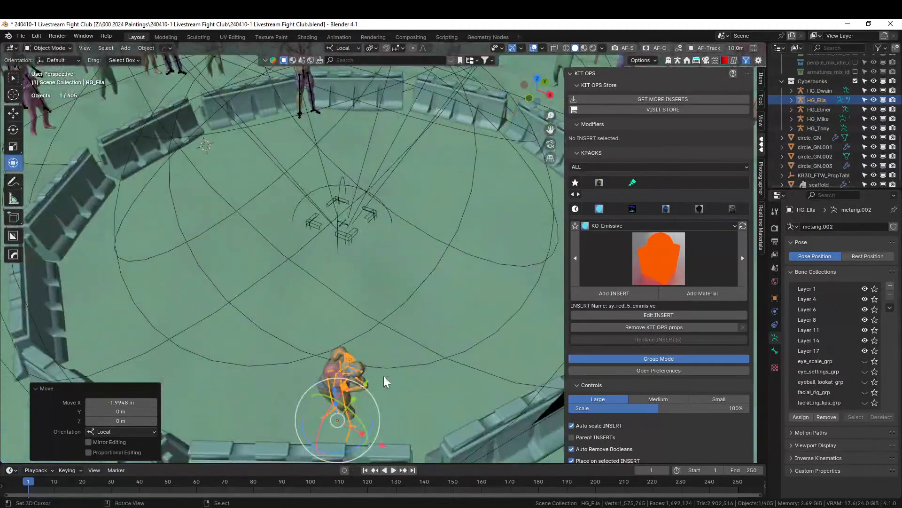
{"action": "key", "text": "g"}
{"action": "key", "text": "y"}
{"action": "left_click", "coordinate": [416, 395]}
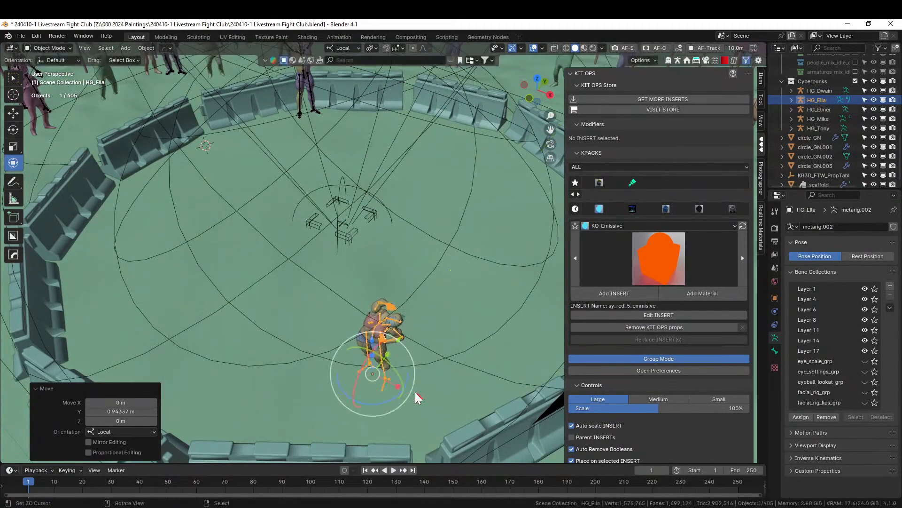
{"action": "key", "text": "g"}
{"action": "key", "text": "x"}
{"action": "left_click", "coordinate": [402, 387]}
Raise HG_Ella about 0.31 m along local Z so the feet stand on the sand
{"action": "middle_click_drag", "start_coordinate": [402, 387], "coordinate": [439, 362]}
{"action": "key", "text": "g"}
{"action": "key", "text": "z"}
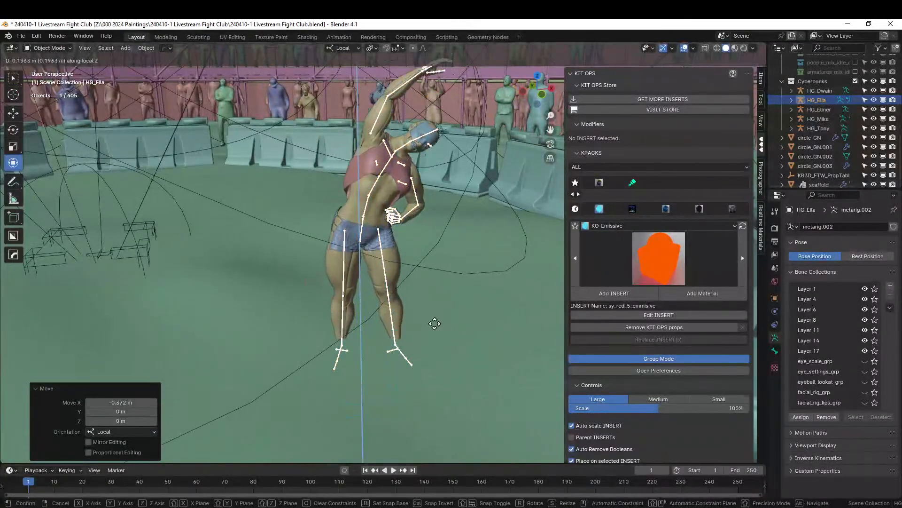
{"action": "left_click", "coordinate": [440, 320]}
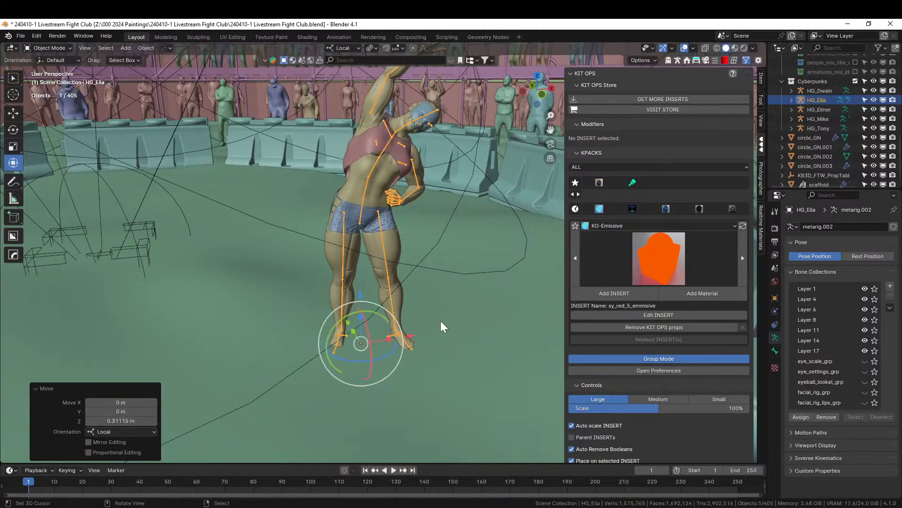
Rotate HG_Ella about 22.4° around local Z while framed in the camera view
{"action": "key", "text": "KP_0"}
{"action": "scroll", "coordinate": [440, 328], "scroll_direction": "down", "scroll_amount": 3}
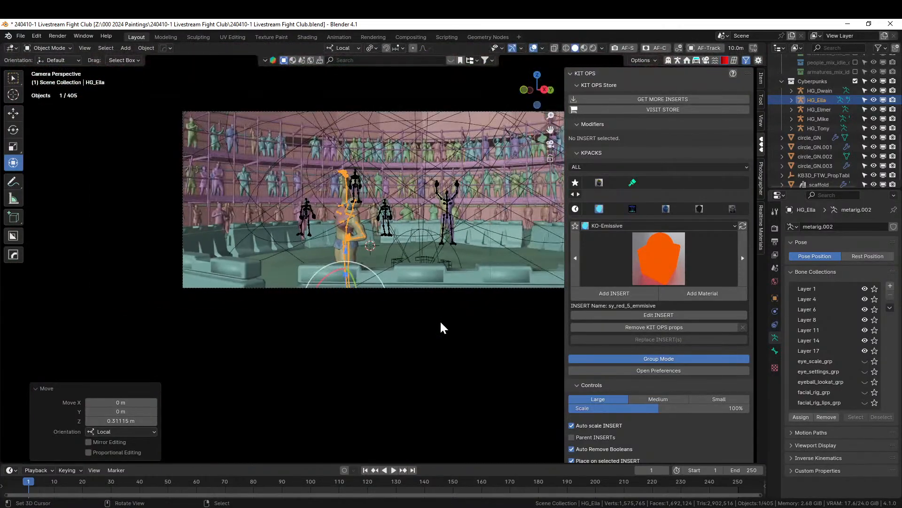
{"action": "middle_click_drag", "start_coordinate": [447, 369], "coordinate": [288, 312], "text": "shift"}
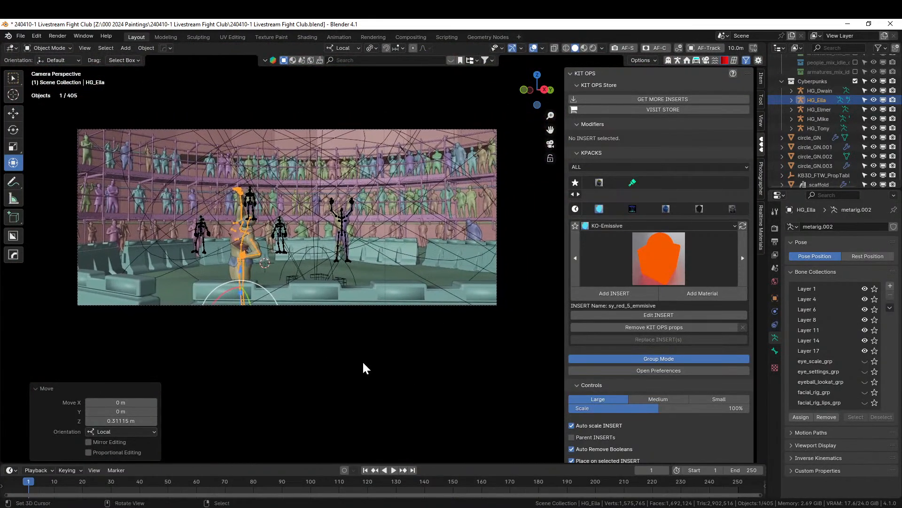
{"action": "key", "text": "r"}
{"action": "key", "text": "z"}
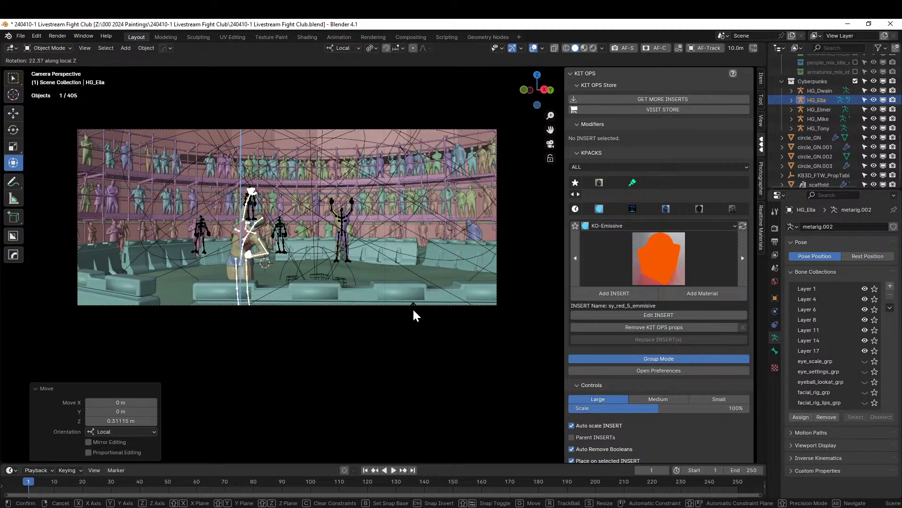
{"action": "left_click", "coordinate": [413, 311]}
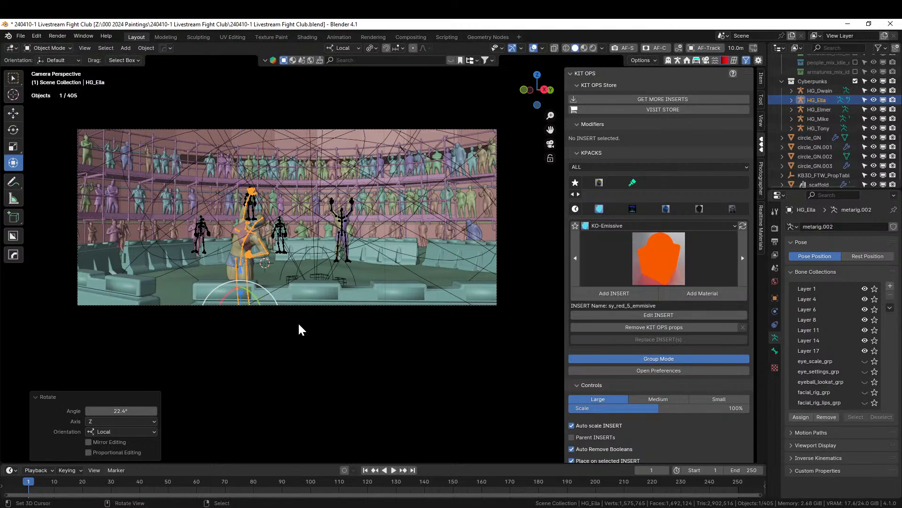
Move HG_Ella about -0.91 m along global Y to the side of the camera frame, and deselect the character
{"action": "key", "text": "g"}
{"action": "key", "text": "y"}
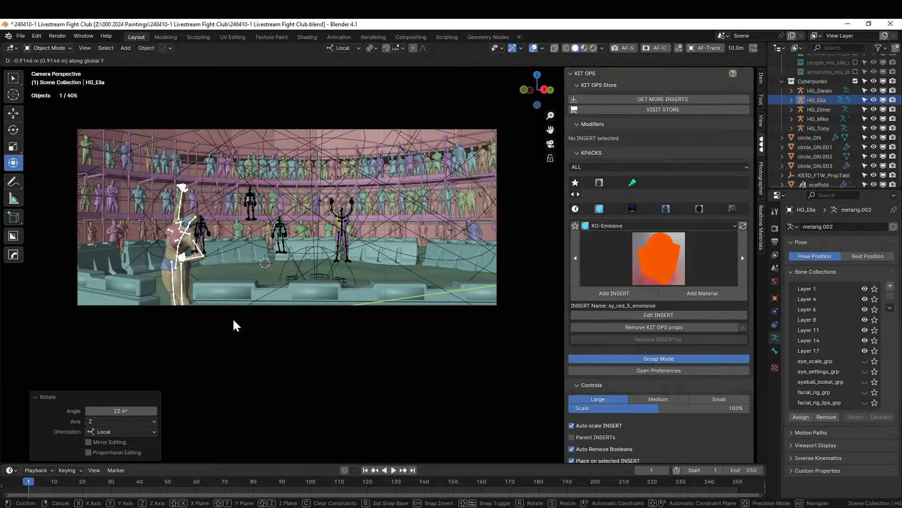
{"action": "left_click", "coordinate": [234, 325]}
{"action": "left_click", "coordinate": [288, 387]}
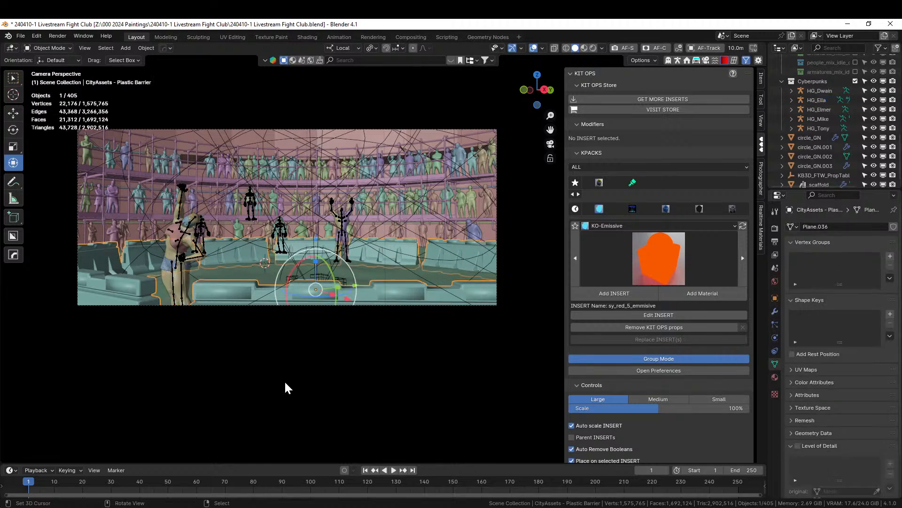
Save the scene file and re-enable the Ceiling collection in the view layer
{"action": "key", "text": "ctrl+s"}
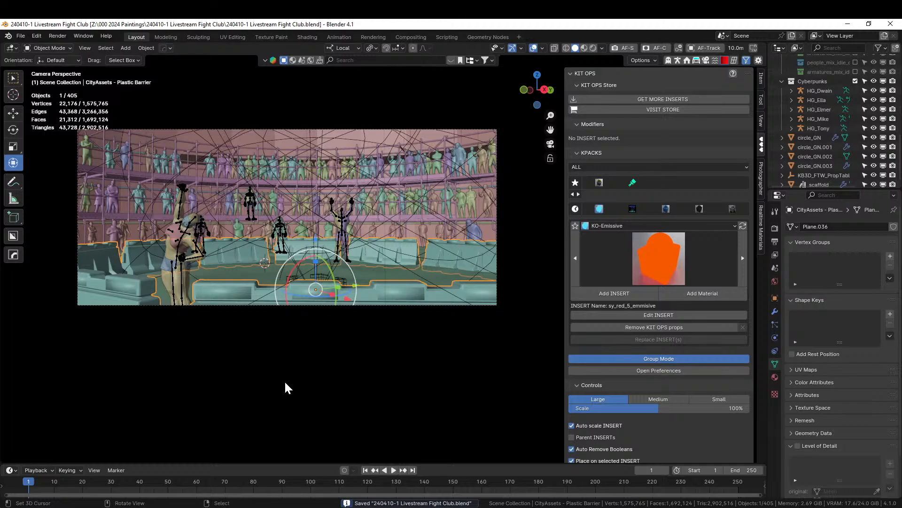
{"action": "scroll", "coordinate": [825, 94], "scroll_direction": "up", "scroll_amount": 10}
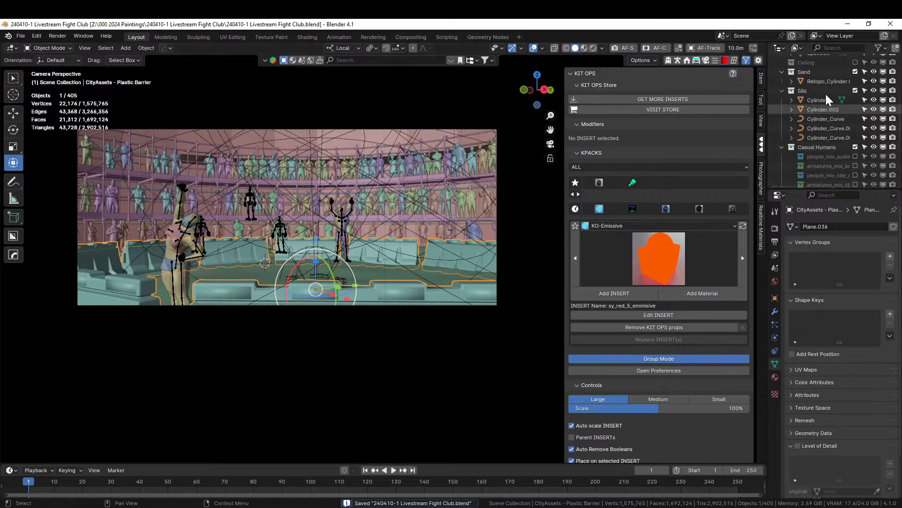
{"action": "scroll", "coordinate": [846, 146], "scroll_direction": "down", "scroll_amount": 2}
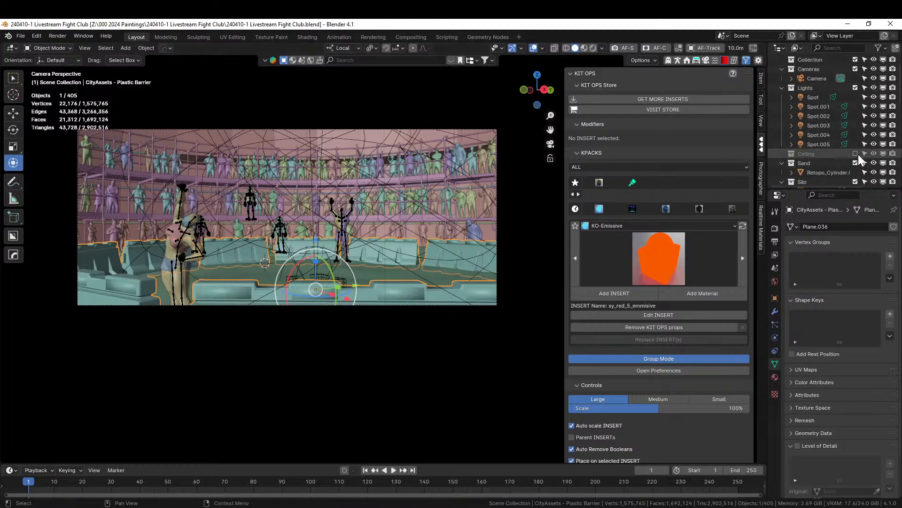
{"action": "left_click", "coordinate": [856, 154]}
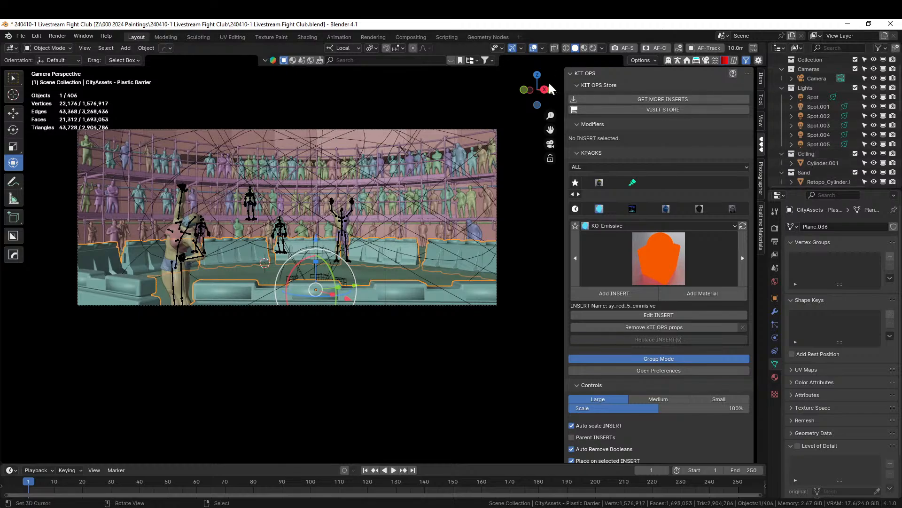
Preview the arena through the camera in Rendered shading and frame it slightly larger
{"action": "key", "text": "z"}
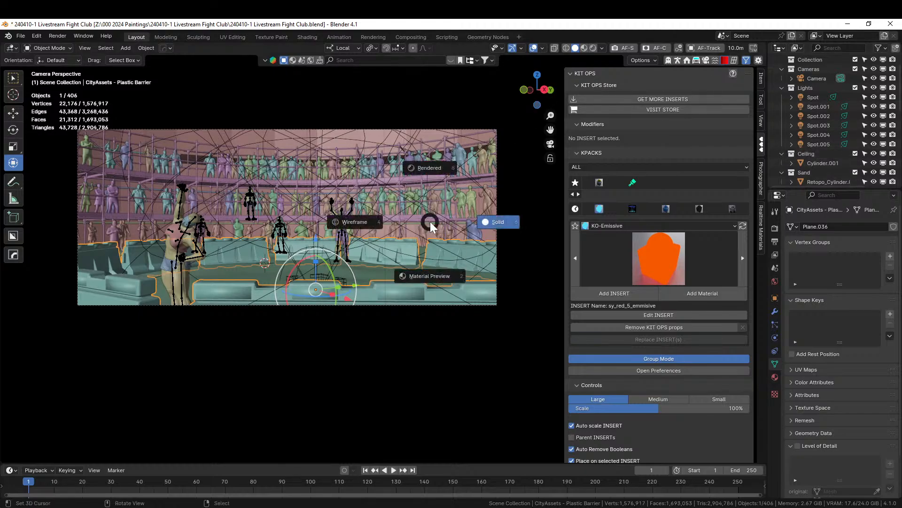
{"action": "key", "text": "8"}
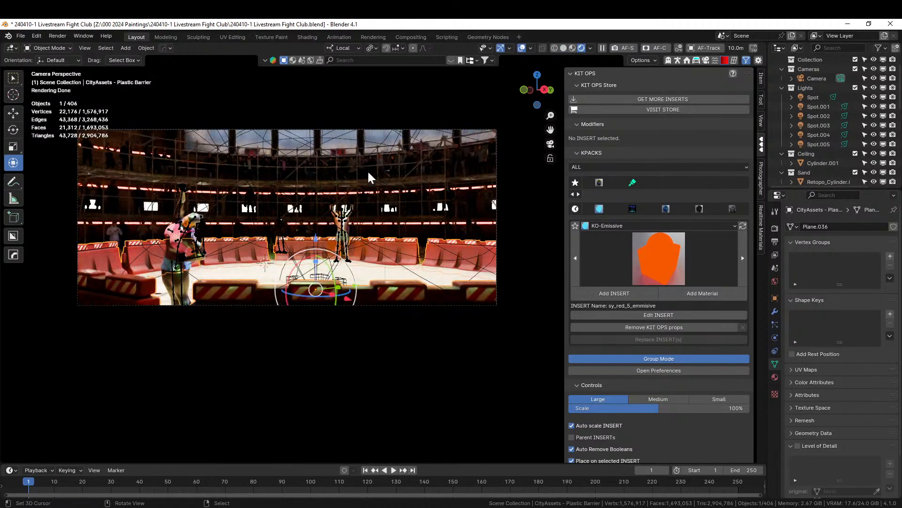
{"action": "left_click", "coordinate": [311, 326]}
{"action": "scroll", "coordinate": [406, 400], "scroll_direction": "up", "scroll_amount": 2}
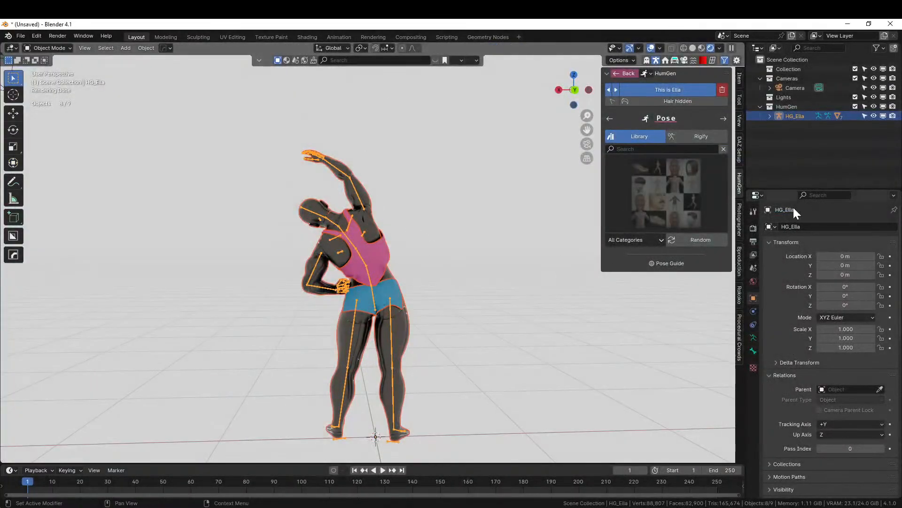
Close the separate untitled Blender session containing the original HG_Ella, discarding its unsaved changes
{"action": "left_click", "coordinate": [891, 25]}
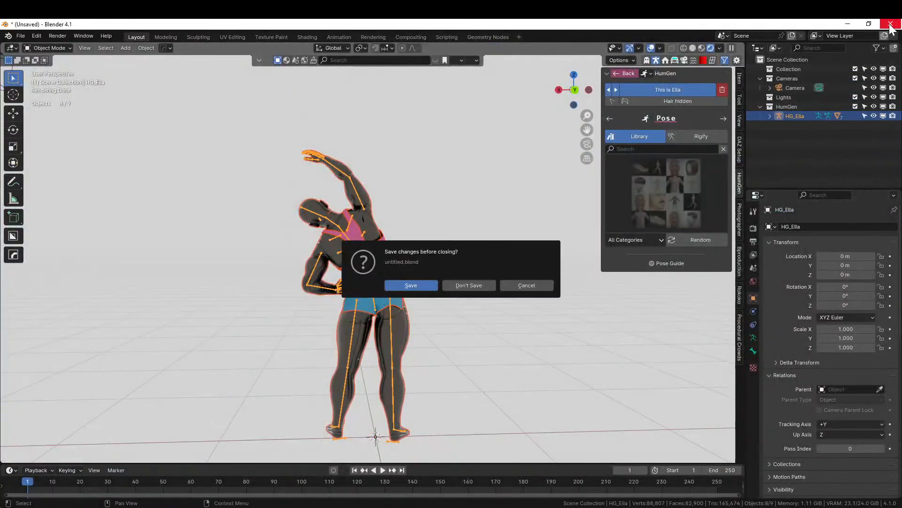
{"action": "left_click", "coordinate": [477, 288]}
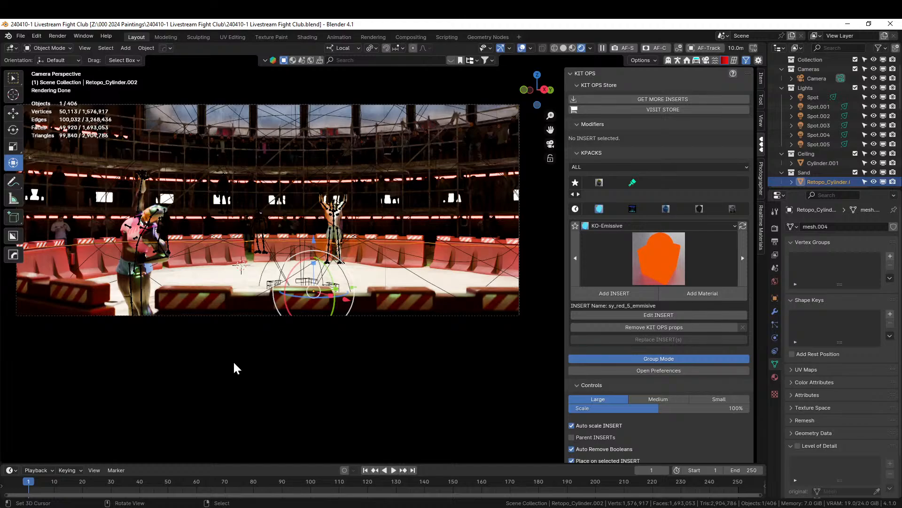
Return the viewport to Solid shading and hide Cylinder.002, the wall section covering the silo's upper lounge
{"action": "left_click", "coordinate": [564, 49]}
{"action": "mouse_move", "coordinate": [409, 179]}
{"action": "middle_mouse_down"}
{"action": "mouse_move", "coordinate": [433, 221]}
{"action": "mouse_move", "coordinate": [575, 197]}
{"action": "middle_mouse_up"}
{"action": "scroll", "coordinate": [517, 217], "scroll_direction": "down", "scroll_amount": 5}
{"action": "middle_click_drag", "start_coordinate": [462, 233], "coordinate": [308, 271]}
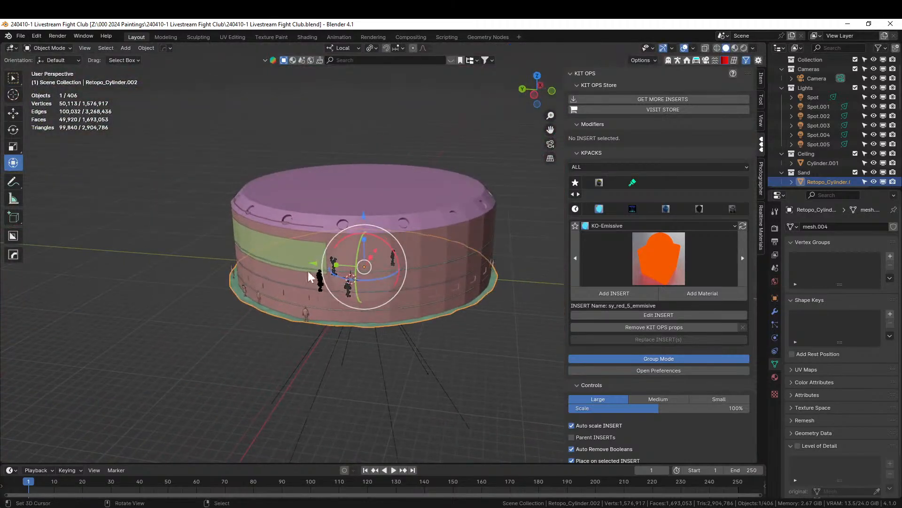
{"action": "left_click", "coordinate": [265, 245]}
{"action": "scroll", "coordinate": [874, 118], "scroll_direction": "down", "scroll_amount": 5}
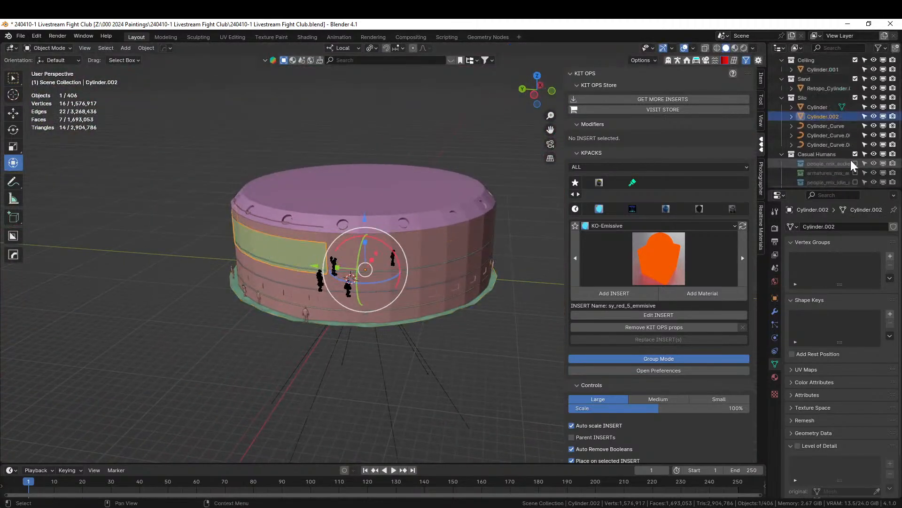
{"action": "left_click", "coordinate": [874, 117]}
{"action": "scroll", "coordinate": [258, 208], "scroll_direction": "up", "scroll_amount": 6}
{"action": "middle_click_drag", "start_coordinate": [257, 208], "coordinate": [301, 228]}
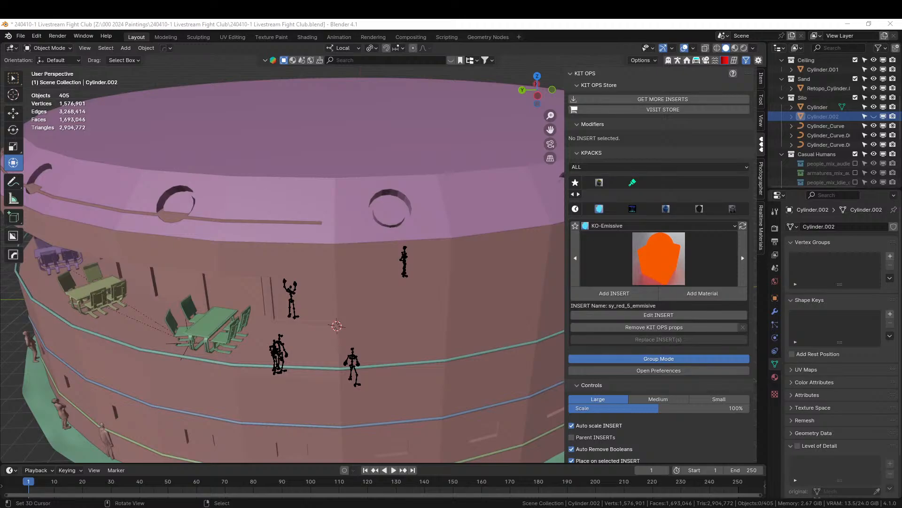
Place the 12_Man_Idle9_Cosshands 2K asset on the lounge floor and shift it about -0.98 m along local Y
{"action": "left_click_drag", "start_coordinate": [311, 214], "coordinate": [148, 316]}
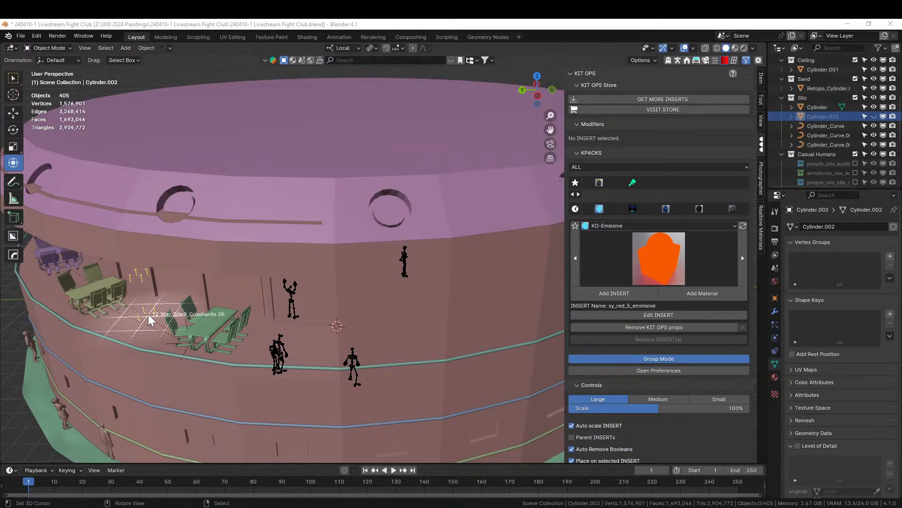
{"action": "left_click_drag", "start_coordinate": [148, 314], "coordinate": [148, 314]}
{"action": "key", "text": "KP_Decimal"}
{"action": "middle_click_drag", "start_coordinate": [186, 278], "coordinate": [326, 352]}
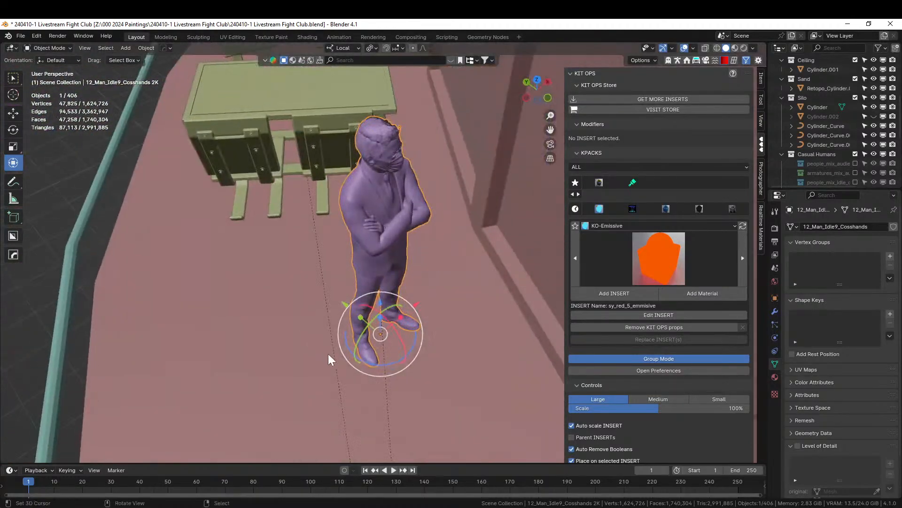
{"action": "left_click_drag", "start_coordinate": [348, 348], "coordinate": [495, 362]}
{"action": "scroll", "coordinate": [494, 363], "scroll_direction": "down", "scroll_amount": 2}
{"action": "middle_click_drag", "start_coordinate": [464, 358], "coordinate": [188, 203]}
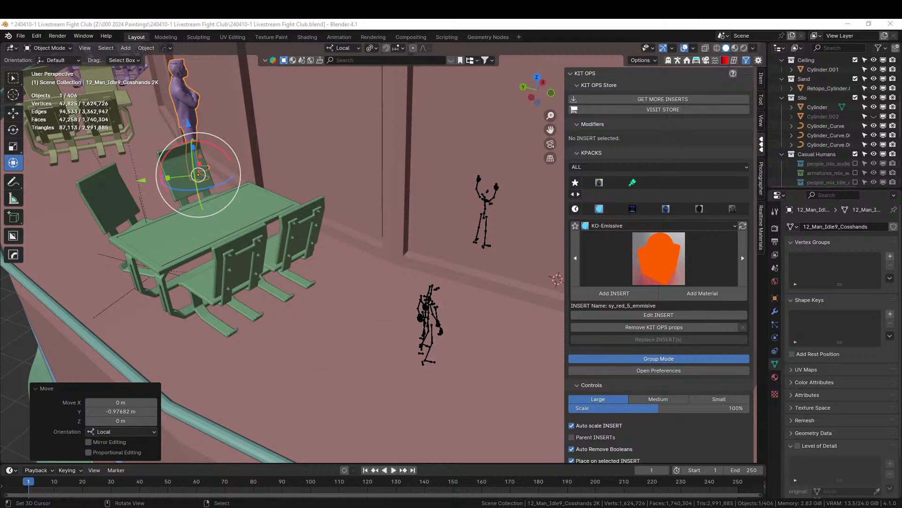
Place the 15_Man_Idle11_Smoking 2K asset beside the green lounge table and rotate it about 36.9° around local Z
{"action": "left_click_drag", "start_coordinate": [505, 143], "coordinate": [350, 275]}
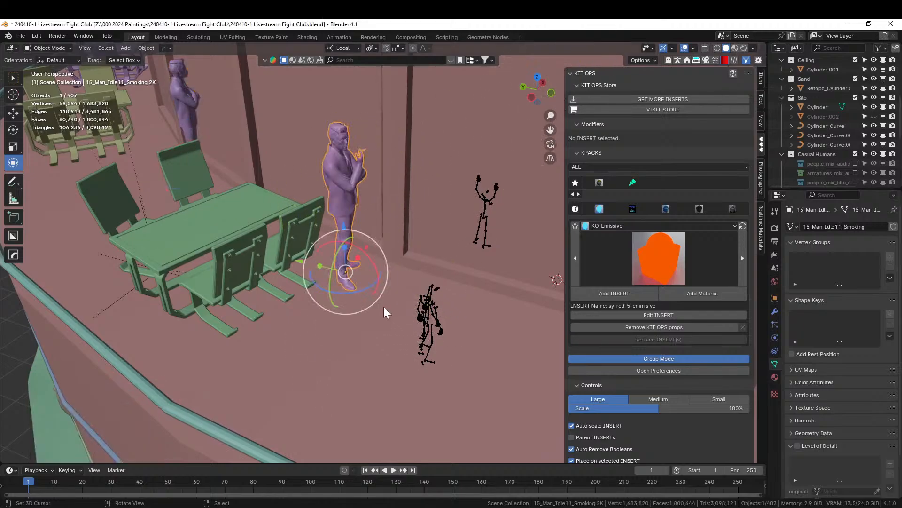
{"action": "key", "text": "r"}
{"action": "key", "text": "z"}
{"action": "left_click", "coordinate": [409, 283]}
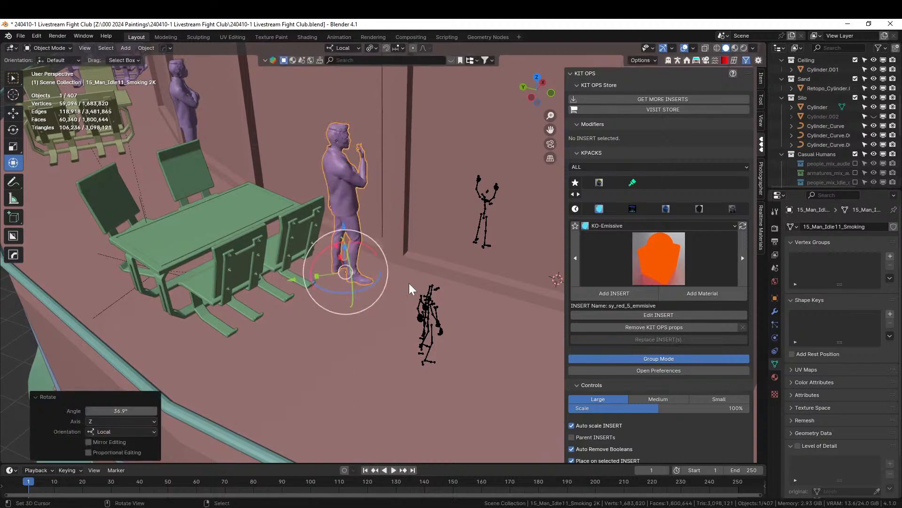
Shift the smoking man about 0.65 m along local X and 0.21 m along local Y, between the table and the inner wall
{"action": "key", "text": "g"}
{"action": "key", "text": "x"}
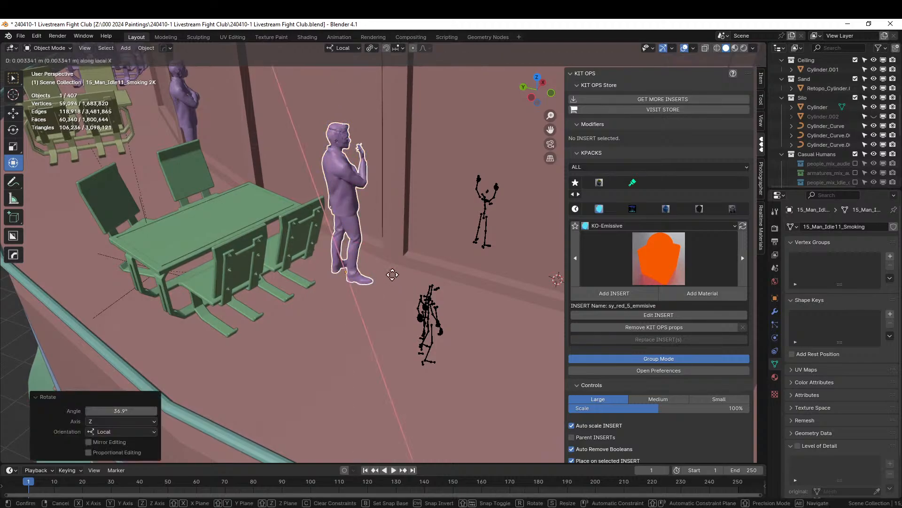
{"action": "left_click", "coordinate": [377, 264]}
{"action": "key", "text": "KP_Decimal"}
{"action": "middle_click_drag", "start_coordinate": [377, 263], "coordinate": [321, 296]}
{"action": "key", "text": "g"}
{"action": "key", "text": "y"}
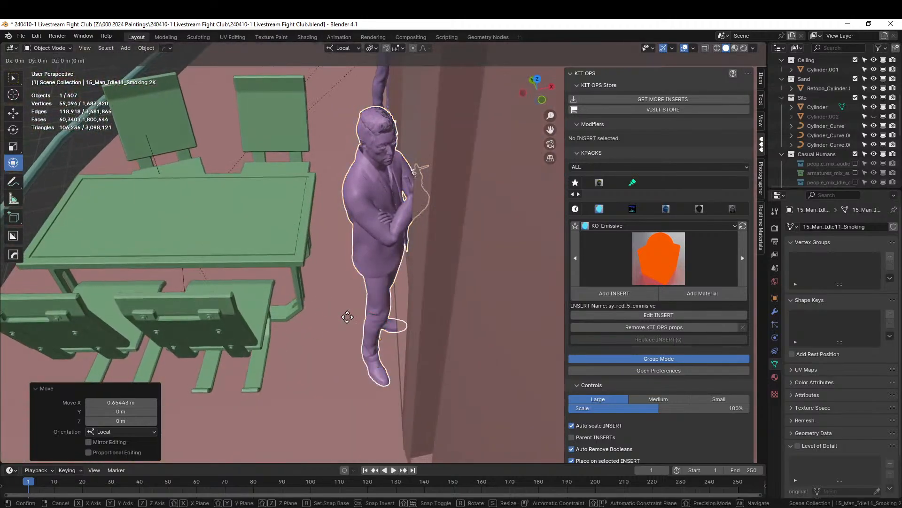
{"action": "left_click", "coordinate": [329, 296]}
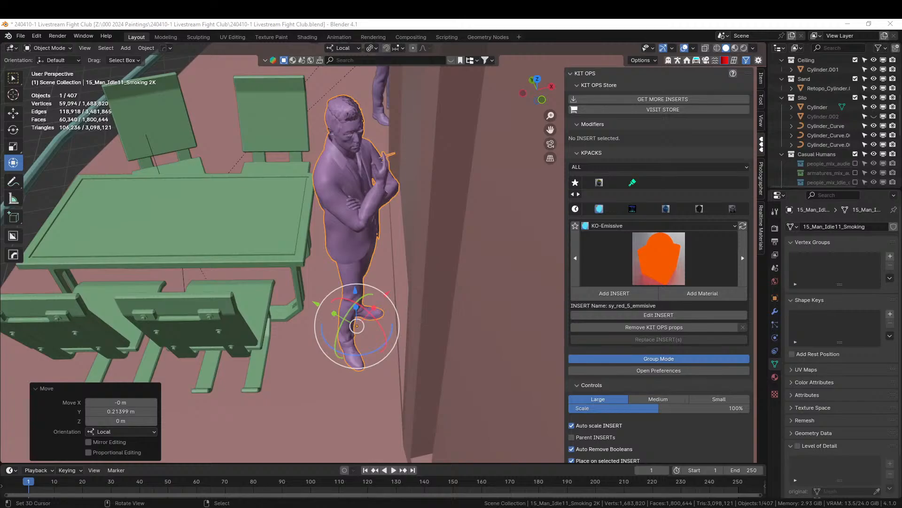
Place the 1_Oldman_Idle1_Greeting 2K asset on the lounge floor next to the man with crossed arms
{"action": "middle_click_drag", "start_coordinate": [365, 294], "coordinate": [157, 315]}
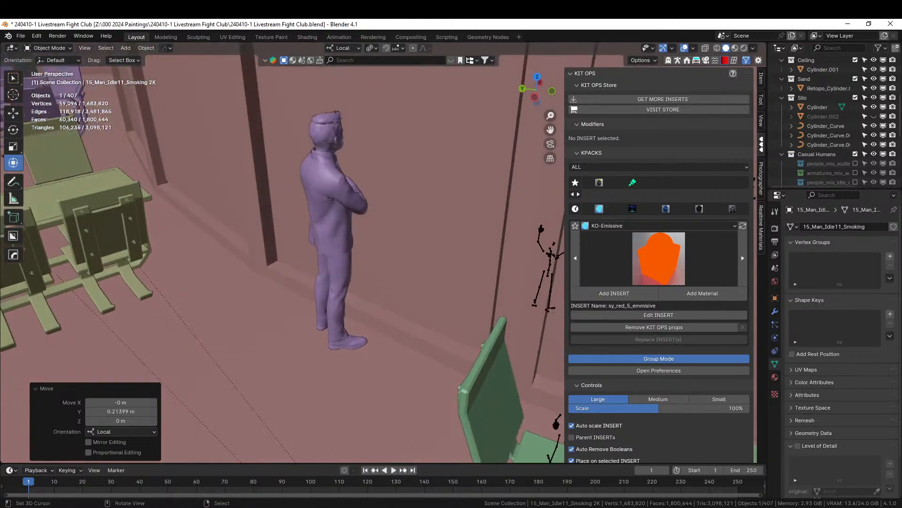
{"action": "left_click_drag", "start_coordinate": [160, 233], "coordinate": [203, 332]}
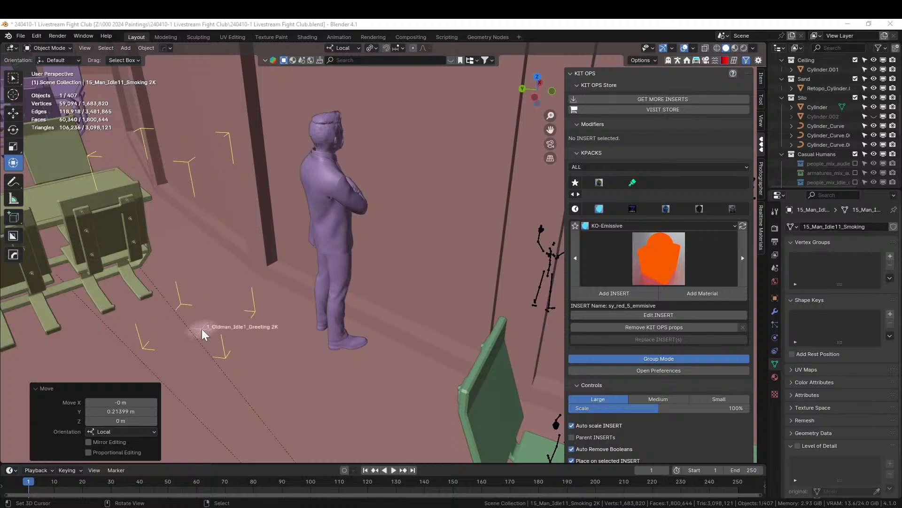
{"action": "left_click_drag", "start_coordinate": [201, 328], "coordinate": [202, 328]}
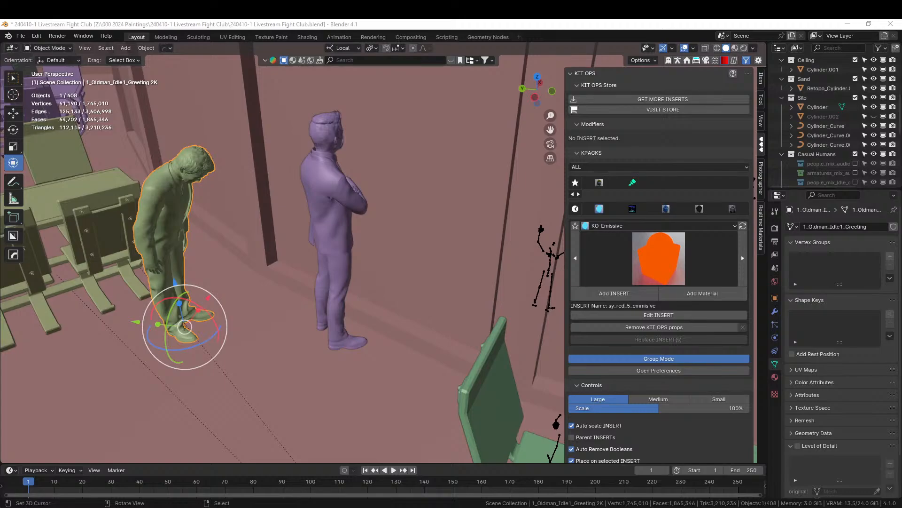
Place the 7_Man_Idle6_HeroRelax 2K asset farther along the lounge, beside the purple table set
{"action": "middle_click_drag", "start_coordinate": [258, 284], "coordinate": [279, 295]}
{"action": "middle_click_drag", "start_coordinate": [179, 277], "coordinate": [239, 111], "text": "shift"}
{"action": "middle_click_drag", "start_coordinate": [167, 247], "coordinate": [177, 228]}
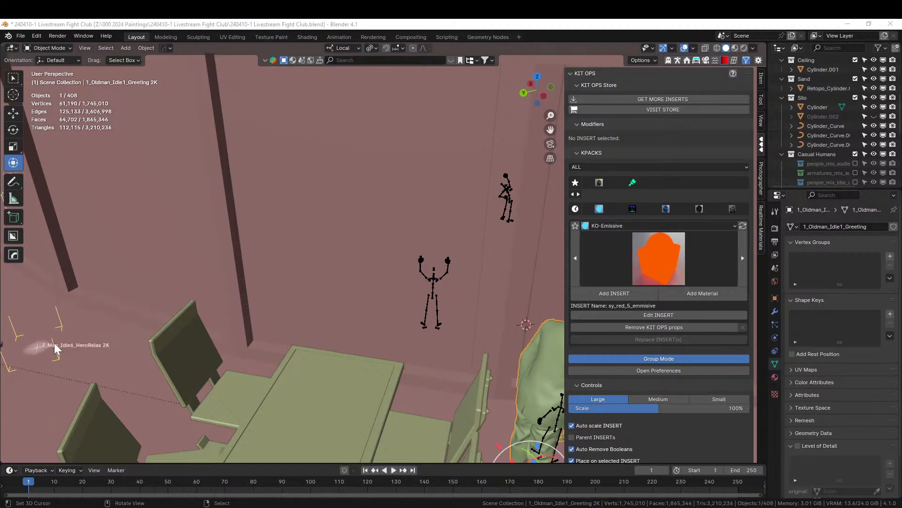
{"action": "left_click", "coordinate": [54, 346]}
{"action": "middle_click_drag", "start_coordinate": [151, 339], "coordinate": [526, 389]}
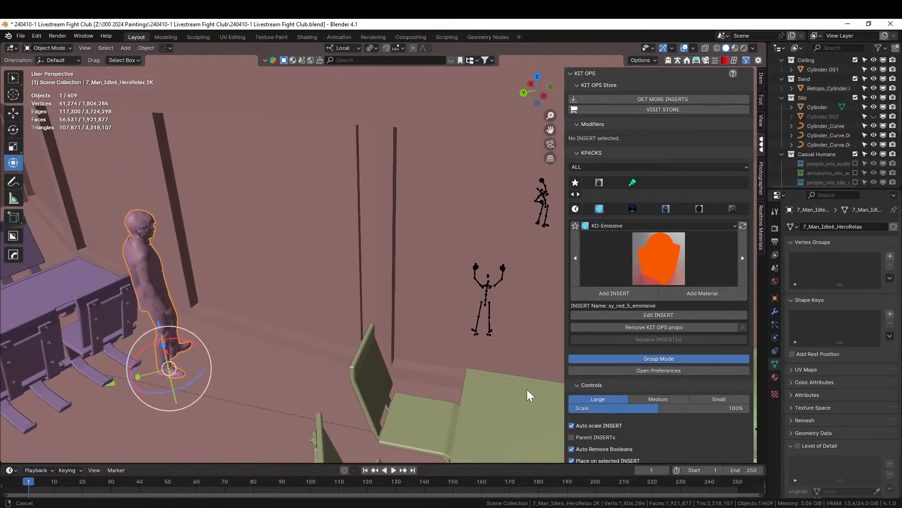
Preview the camera view in Rendered shading and unhide Cylinder.002 so the lounge's outer wall shows again
{"action": "key", "text": "KP_0"}
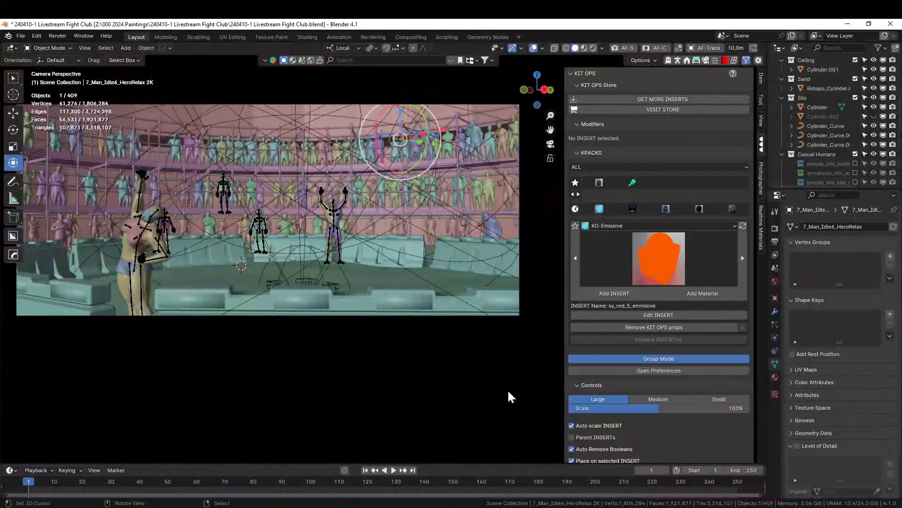
{"action": "key", "text": "z"}
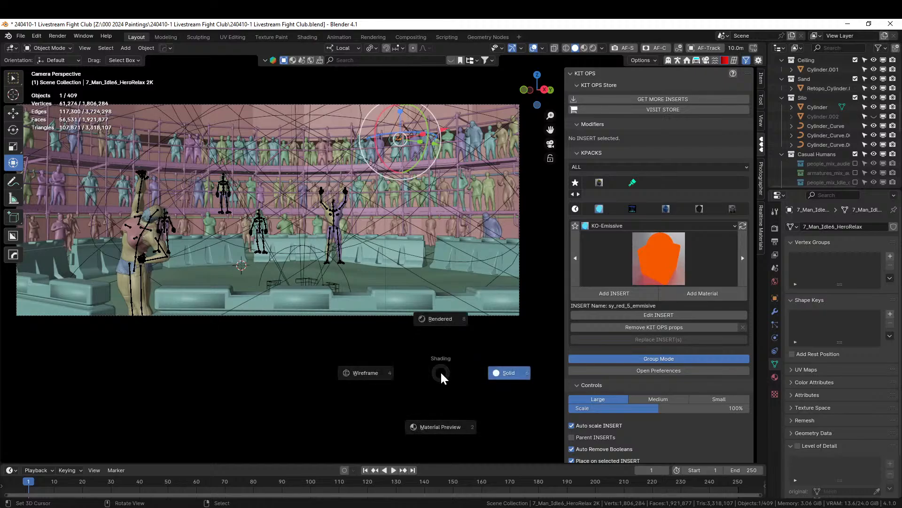
{"action": "key", "text": "8"}
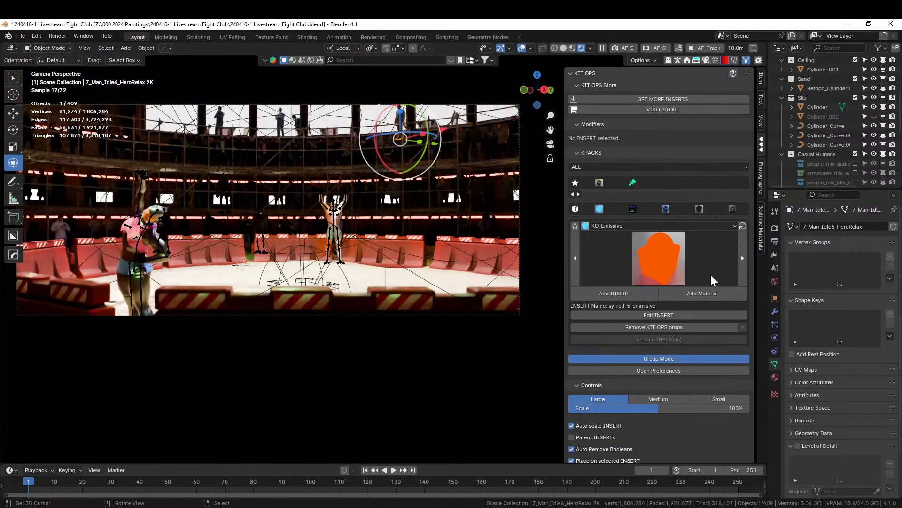
{"action": "left_click", "coordinate": [874, 116]}
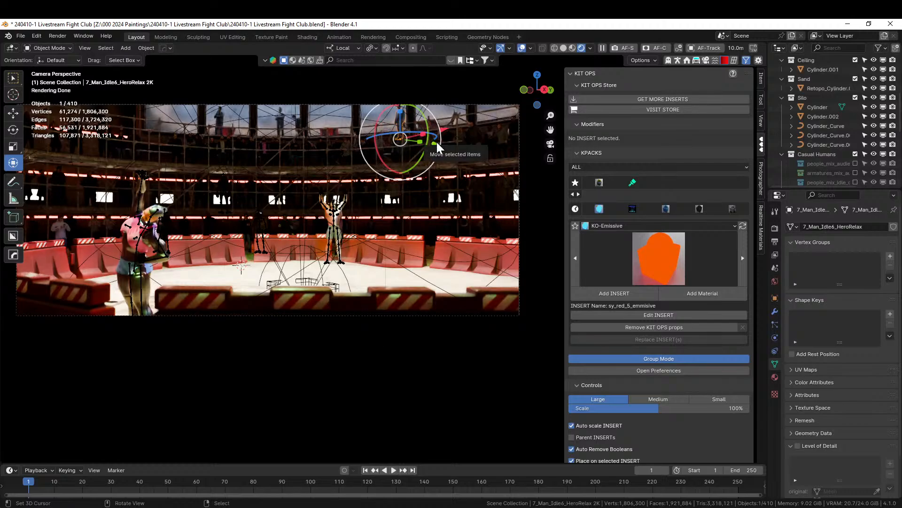
Move 7_Man_Idle6_HeroRelax about -3.67 m along local X and 1.5 m along local Y, and return to the camera view
{"action": "left_click_drag", "start_coordinate": [437, 139], "coordinate": [379, 141]}
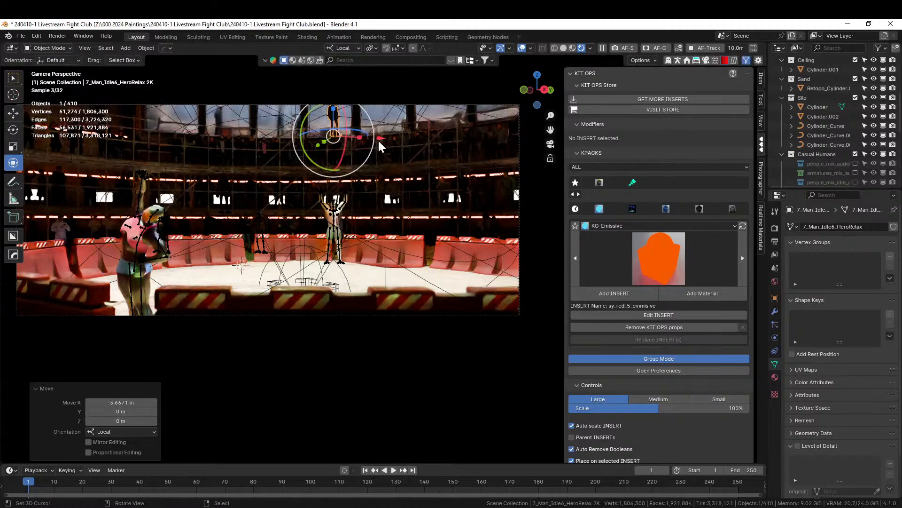
{"action": "key", "text": "KP_Decimal"}
{"action": "middle_click_drag", "start_coordinate": [391, 175], "coordinate": [395, 357]}
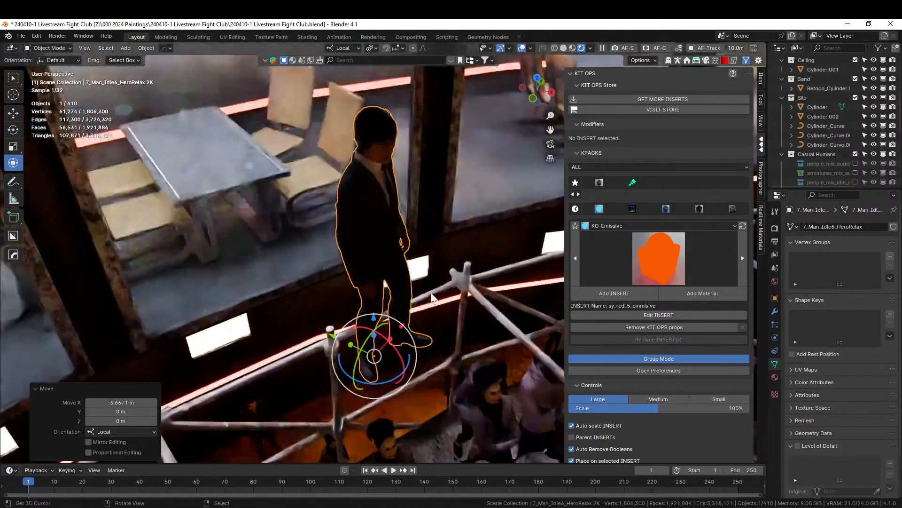
{"action": "key", "text": "g"}
{"action": "key", "text": "y"}
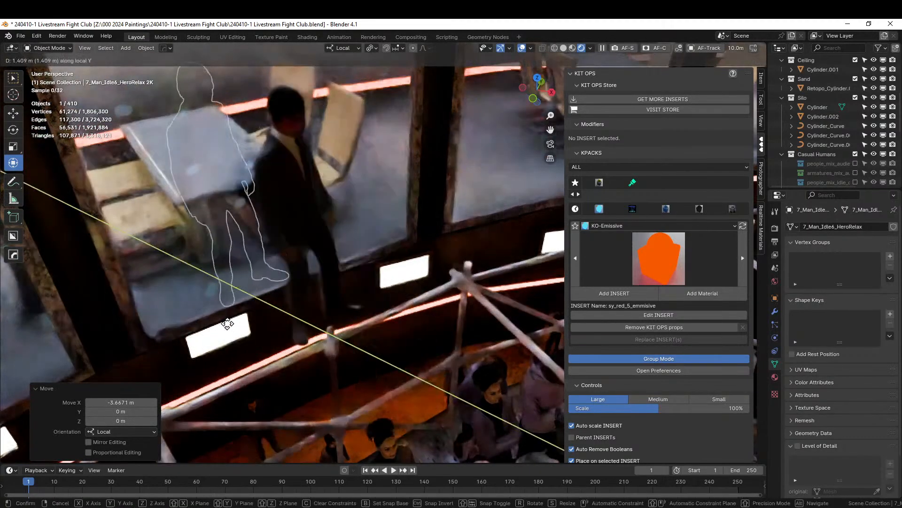
{"action": "left_click", "coordinate": [224, 329]}
{"action": "key", "text": "KP_0"}
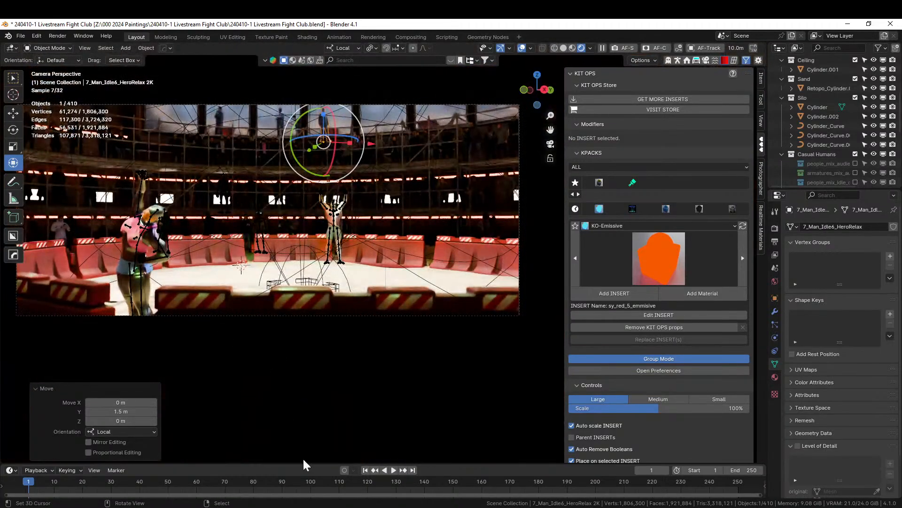
Change the selection to the plastic barriers and switch the viewport back to Solid shading
{"action": "right_click", "coordinate": [332, 385]}
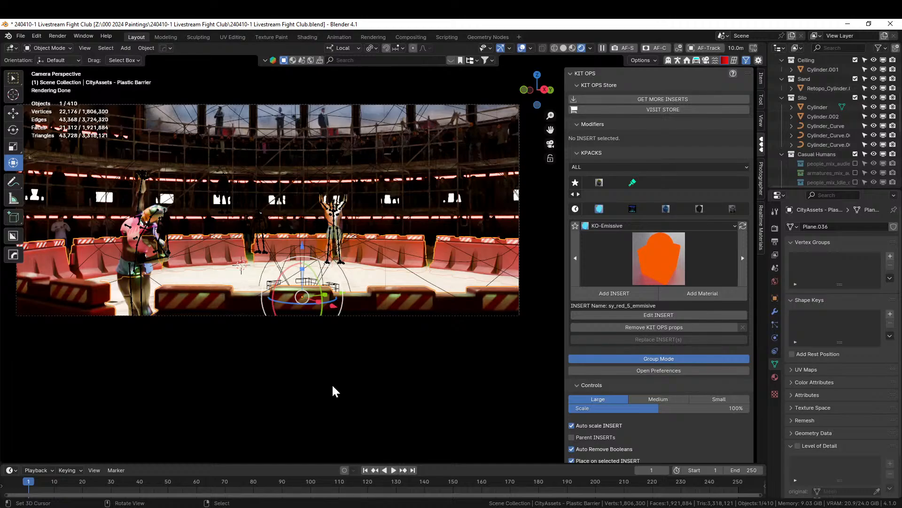
{"action": "left_click", "coordinate": [565, 48]}
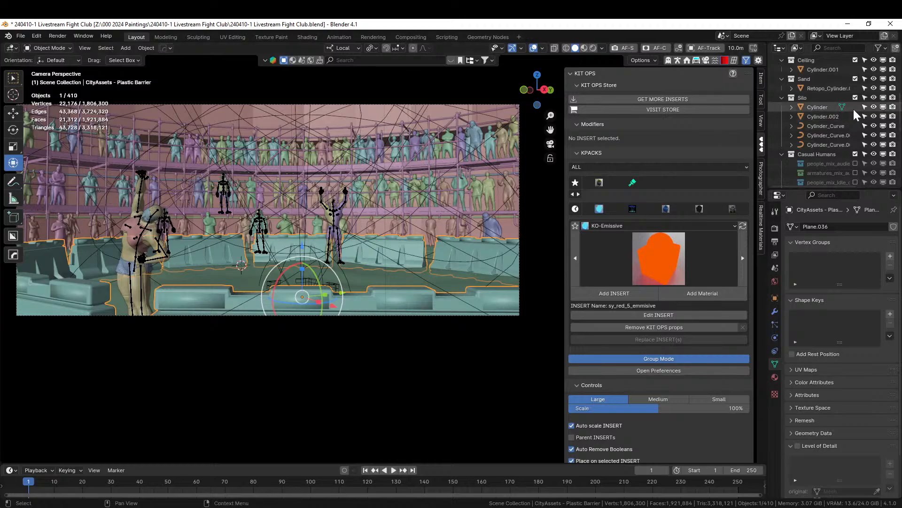
Exclude the Ceiling collection from the view layer and look into the arena from above
{"action": "left_click", "coordinate": [855, 59]}
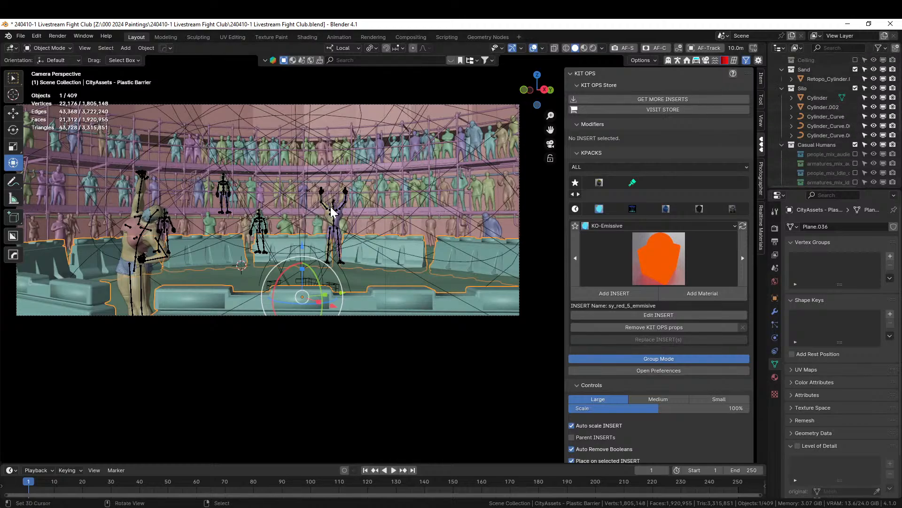
{"action": "middle_click_drag", "start_coordinate": [384, 216], "coordinate": [390, 266]}
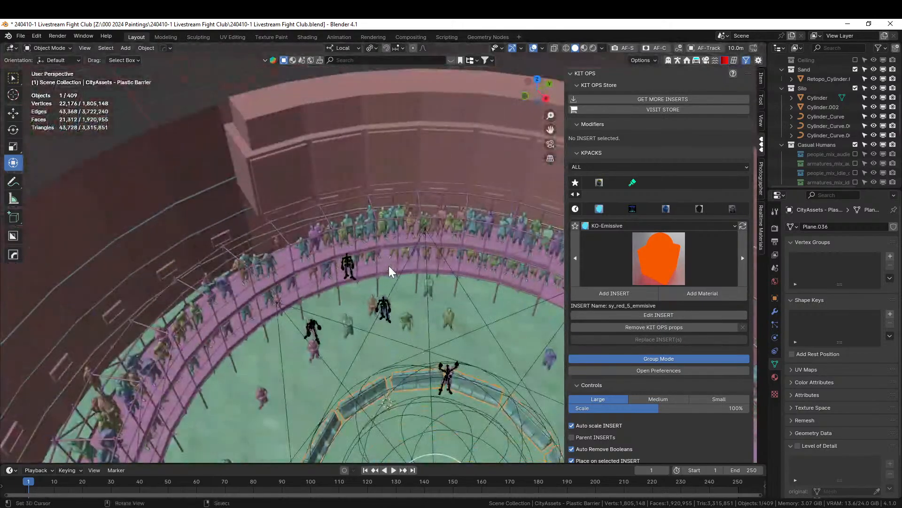
Switch to the Cyberpunk Character Lineup file, select HG_Cody with its whole hierarchy, and copy the objects
{"action": "key", "text": "alt+Tab"}
{"action": "middle_click_drag", "start_coordinate": [412, 314], "coordinate": [293, 298], "text": "shift"}
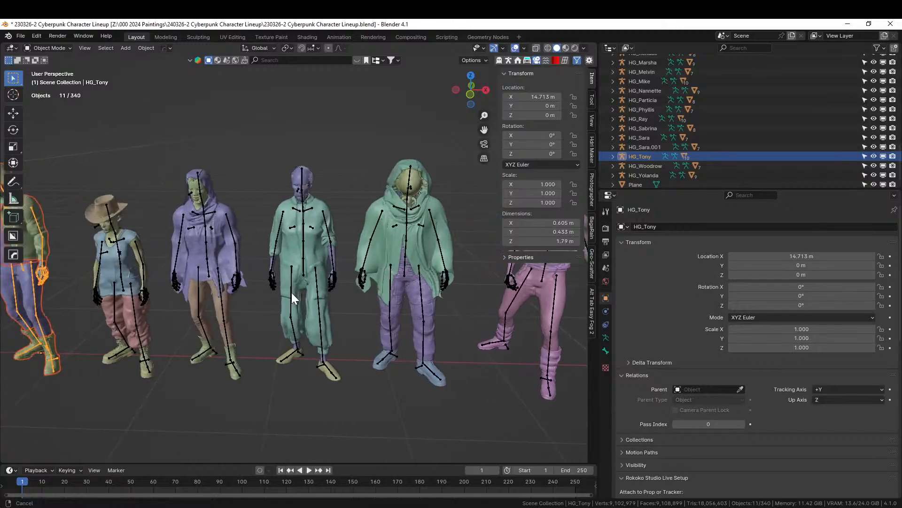
{"action": "left_click", "coordinate": [302, 196]}
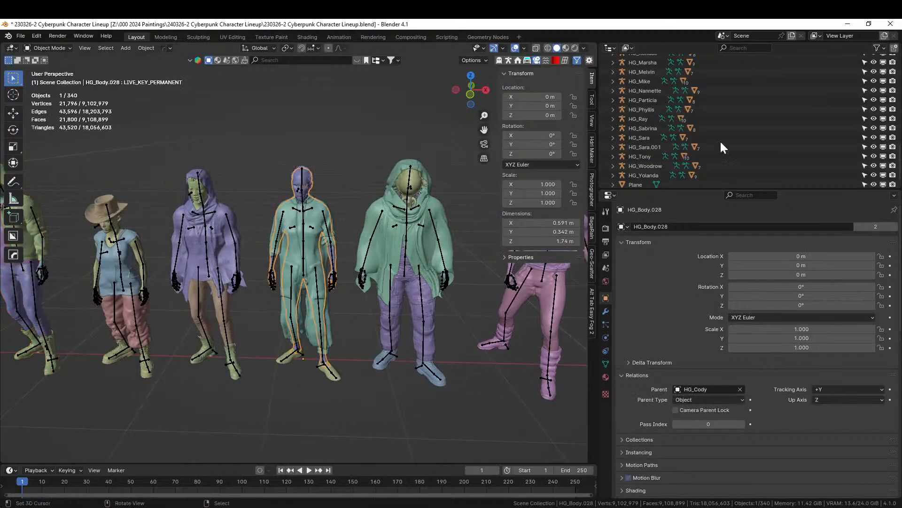
{"action": "key", "text": "KP_Decimal"}
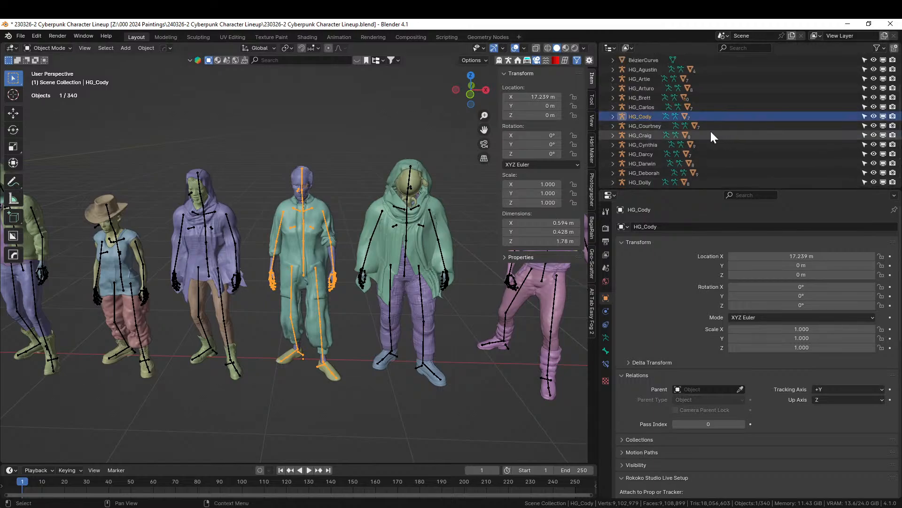
{"action": "right_click", "coordinate": [630, 117]}
{"action": "left_click", "coordinate": [605, 118]}
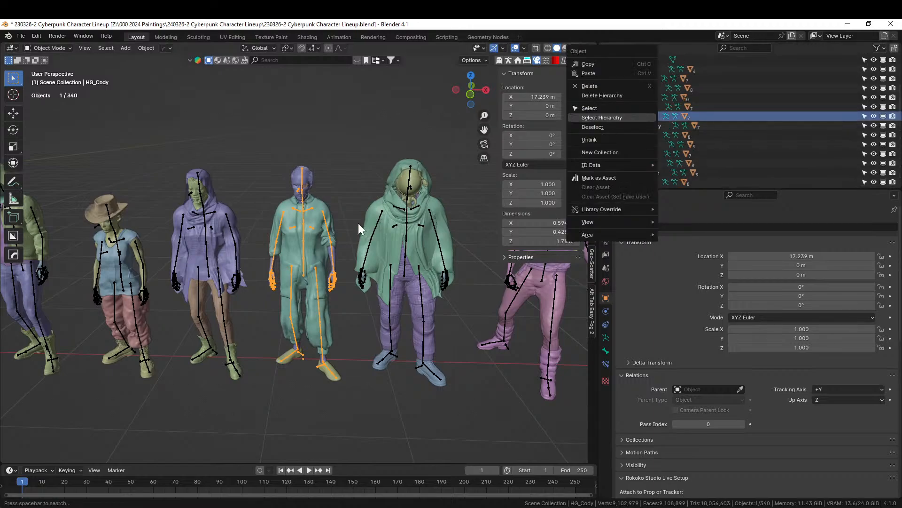
{"action": "key", "text": "ctrl+c"}
{"action": "left_click", "coordinate": [293, 246]}
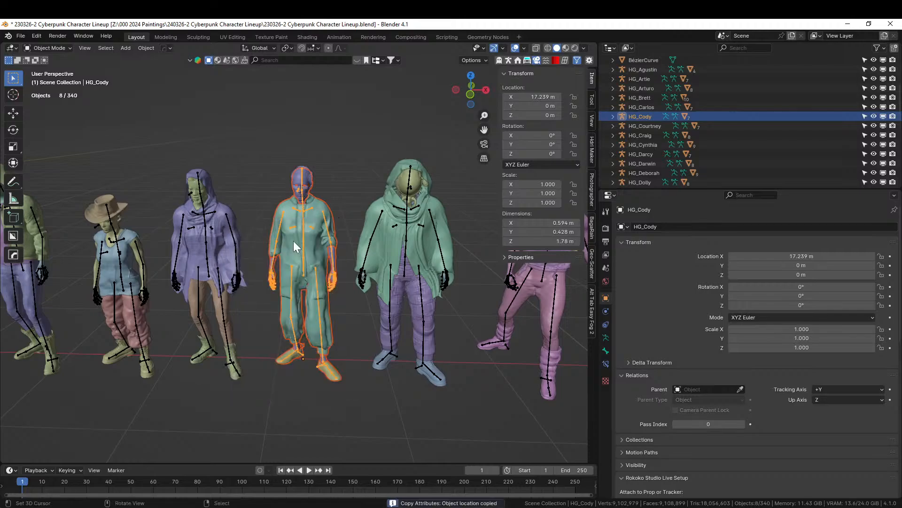
{"action": "key", "text": "ctrl+c"}
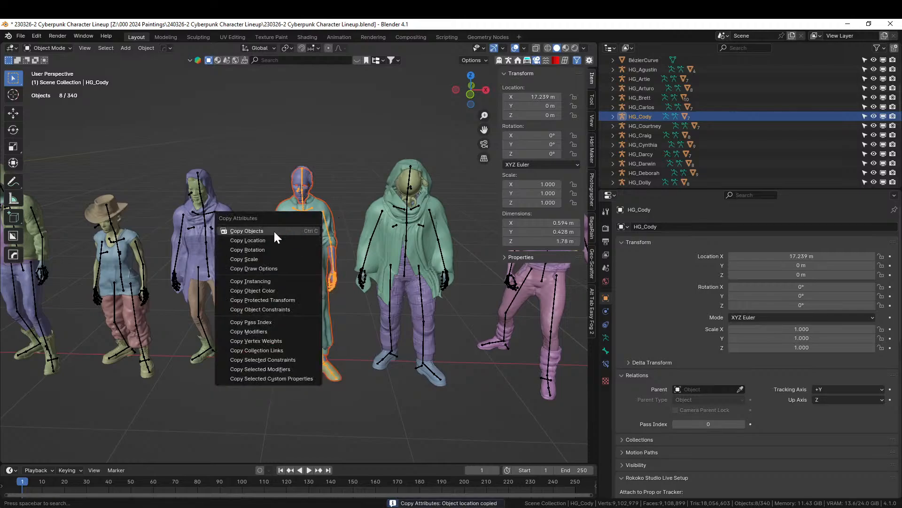
{"action": "left_click", "coordinate": [275, 231]}
Return to the Livestream Fight Club file and paste the copied HG_Cody character into the Cyberpunks collection
{"action": "key", "text": "alt+Tab"}
{"action": "scroll", "coordinate": [371, 296], "scroll_direction": "down", "scroll_amount": 2}
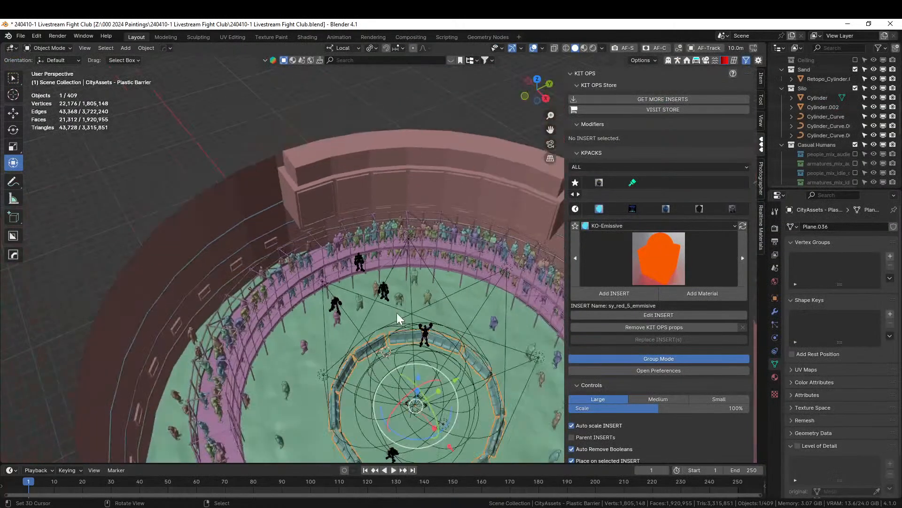
{"action": "scroll", "coordinate": [830, 117], "scroll_direction": "up", "scroll_amount": 6}
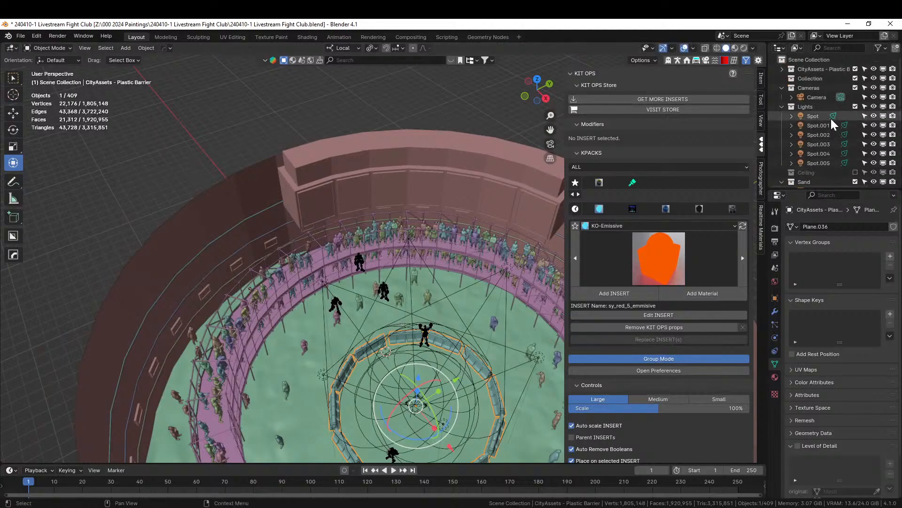
{"action": "scroll", "coordinate": [830, 118], "scroll_direction": "down", "scroll_amount": 6}
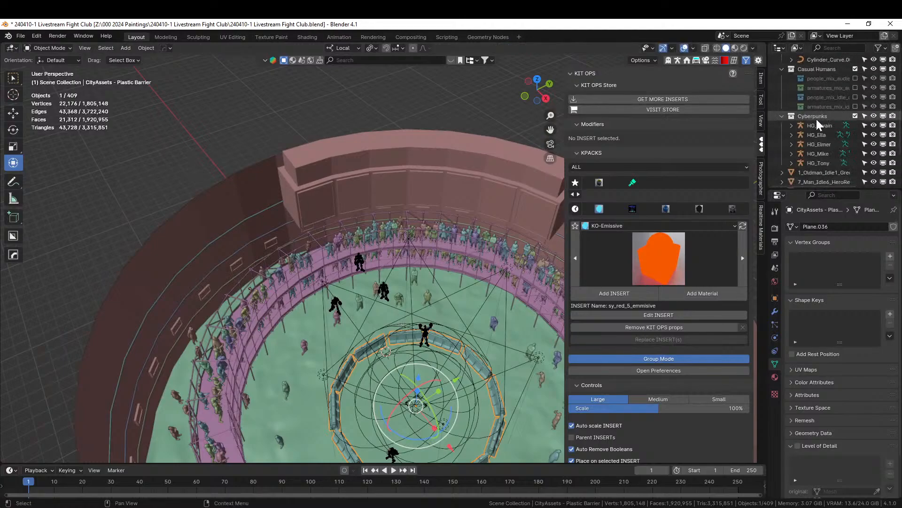
{"action": "left_click", "coordinate": [816, 116]}
{"action": "key", "text": "ctrl+v"}
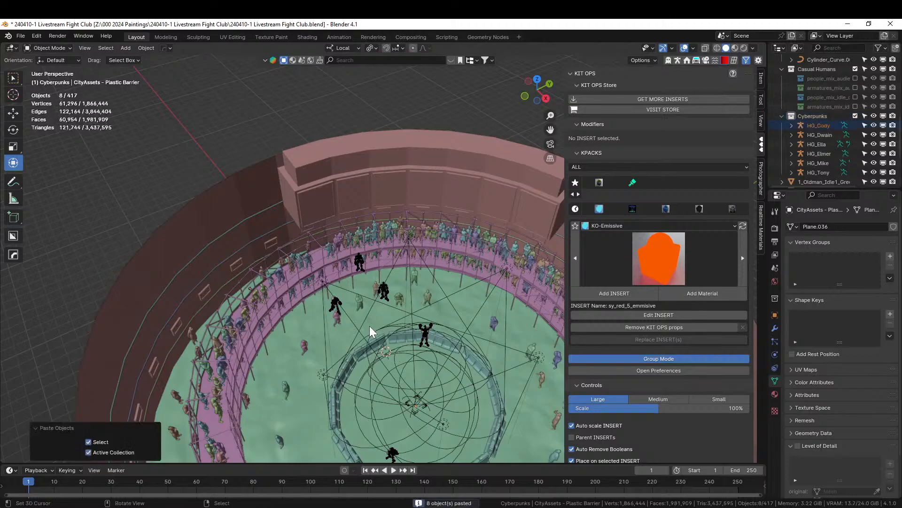
Move the HG_Cody rig in top view about -23.68 m along X and 0.98 m along Y, and return to the camera view
{"action": "key", "text": "KP_7"}
{"action": "scroll", "coordinate": [386, 338], "scroll_direction": "down", "scroll_amount": 4}
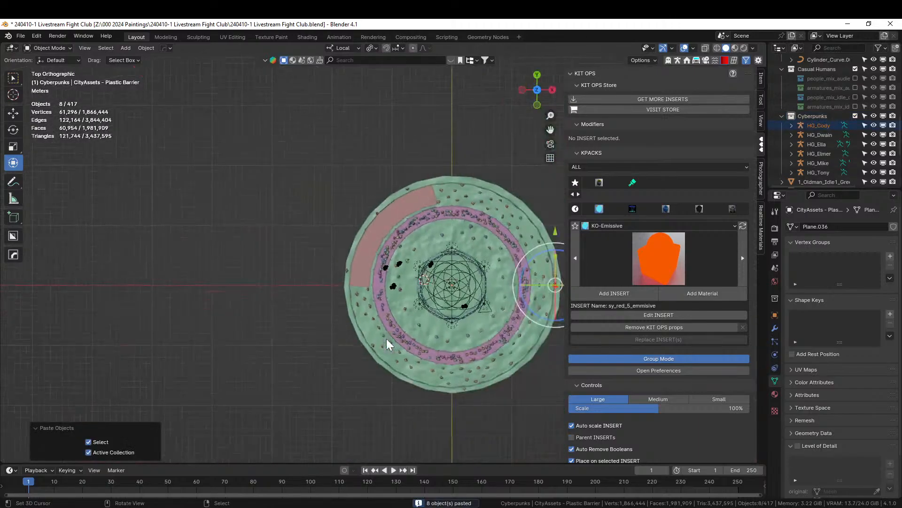
{"action": "middle_click_drag", "start_coordinate": [386, 338], "coordinate": [218, 365], "text": "shift"}
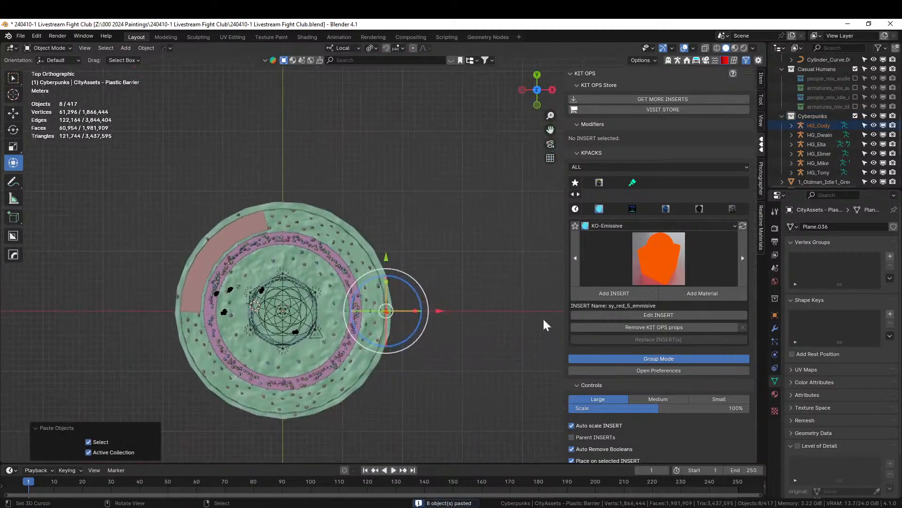
{"action": "left_click", "coordinate": [813, 126]}
{"action": "scroll", "coordinate": [349, 350], "scroll_direction": "up", "scroll_amount": 2}
{"action": "key", "text": "g"}
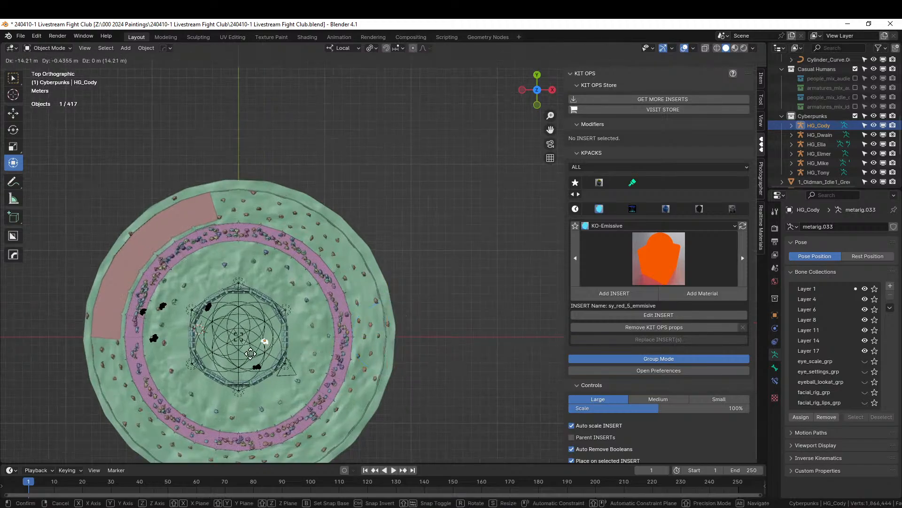
{"action": "left_click", "coordinate": [199, 343]}
{"action": "key", "text": "KP_0"}
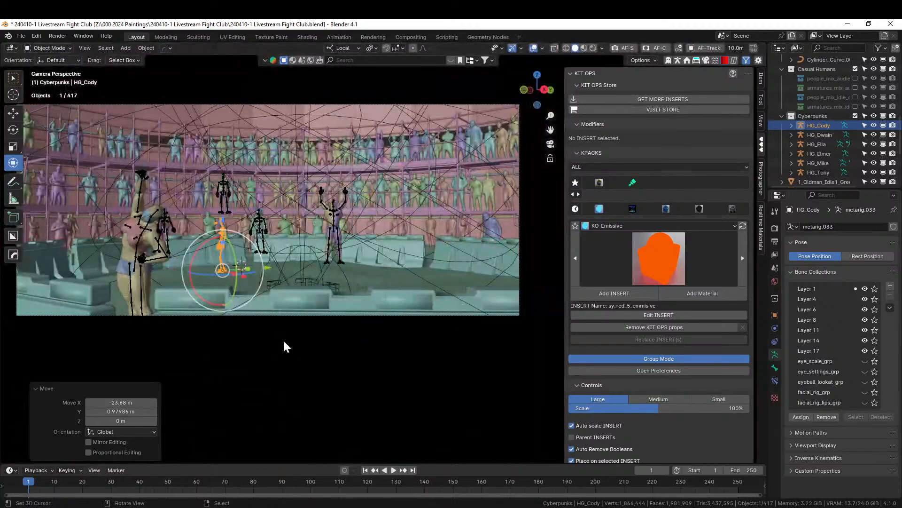
Rotate HG_Cody about 89.5° around its local Z axis beside the plastic barriers
{"action": "scroll", "coordinate": [283, 339], "scroll_direction": "up", "scroll_amount": 3}
{"action": "middle_click_drag", "start_coordinate": [274, 330], "coordinate": [425, 382], "text": "shift"}
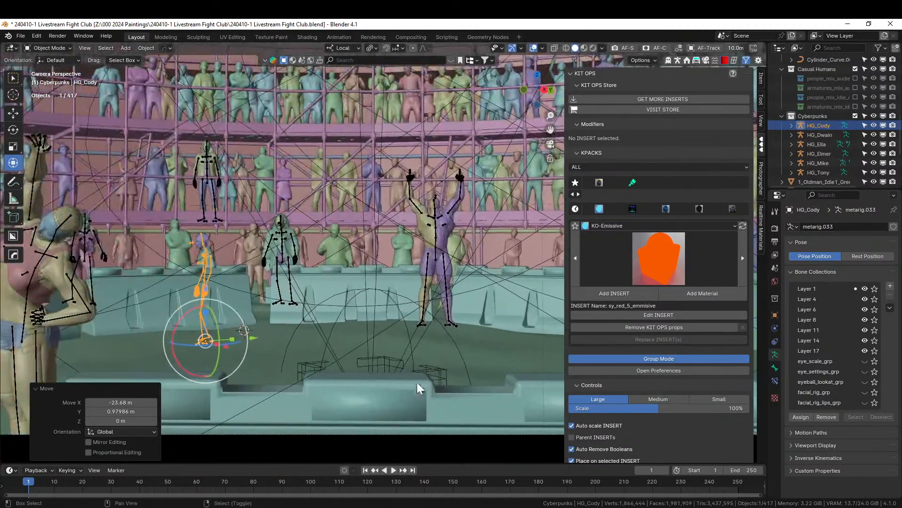
{"action": "middle_click_drag", "start_coordinate": [323, 351], "coordinate": [329, 362]}
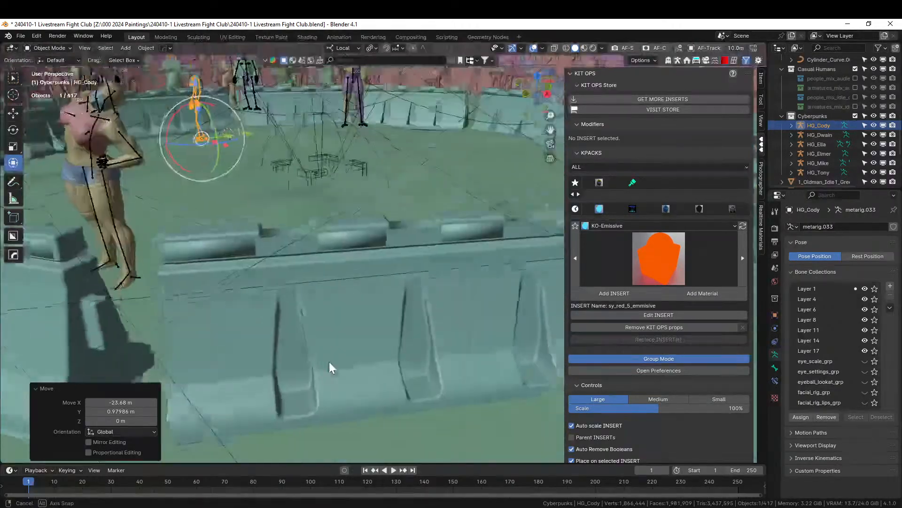
{"action": "scroll", "coordinate": [330, 360], "scroll_direction": "down", "scroll_amount": 10}
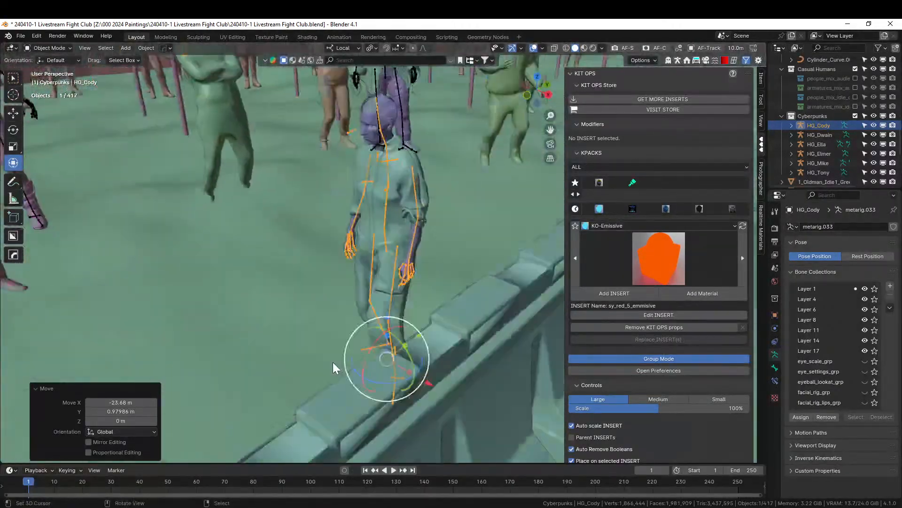
{"action": "middle_click_drag", "start_coordinate": [399, 384], "coordinate": [452, 404]}
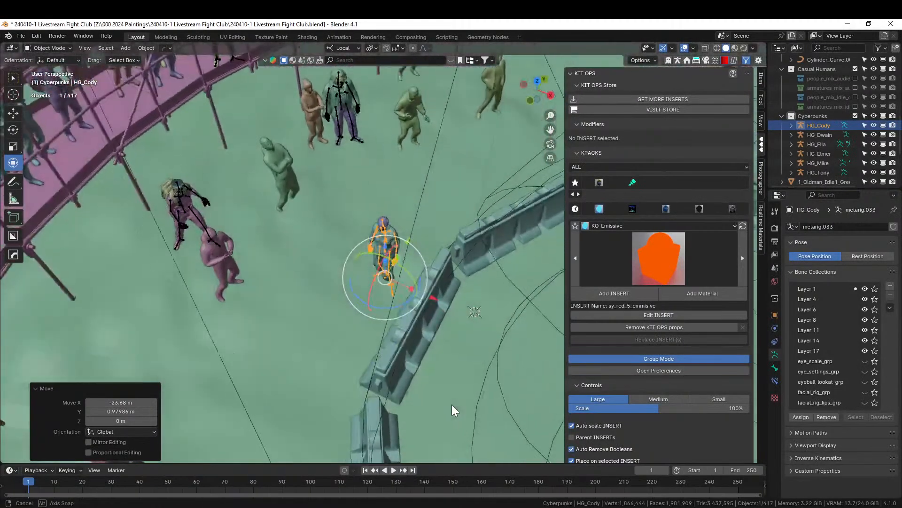
{"action": "key", "text": "r"}
{"action": "key", "text": "z"}
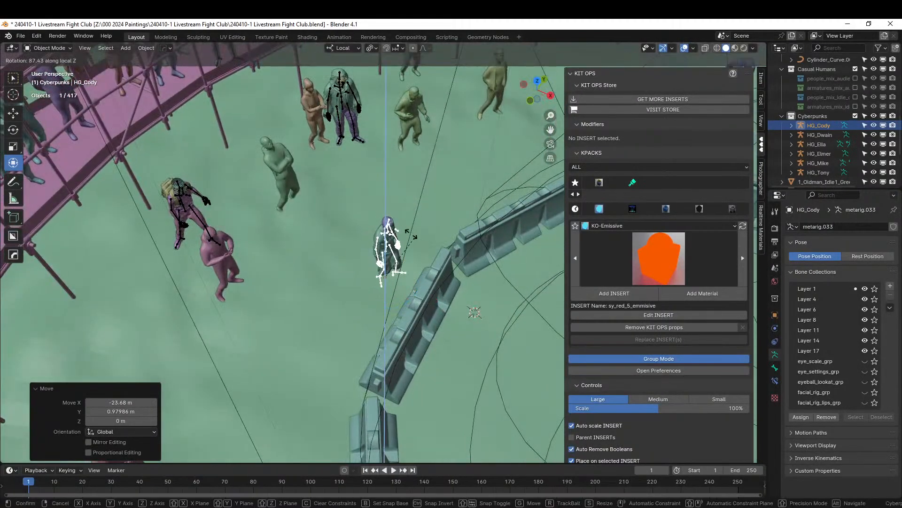
{"action": "left_click", "coordinate": [408, 243]}
Raise HG_Cody about 0.39 m along its local Z axis
{"action": "middle_click_drag", "start_coordinate": [408, 243], "coordinate": [430, 260]}
{"action": "key", "text": "g"}
{"action": "key", "text": "z"}
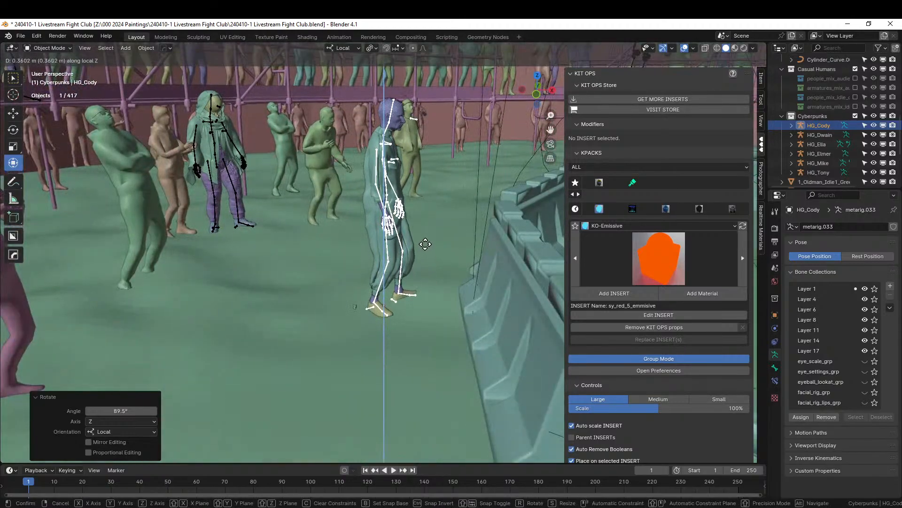
{"action": "right_click", "coordinate": [425, 243]}
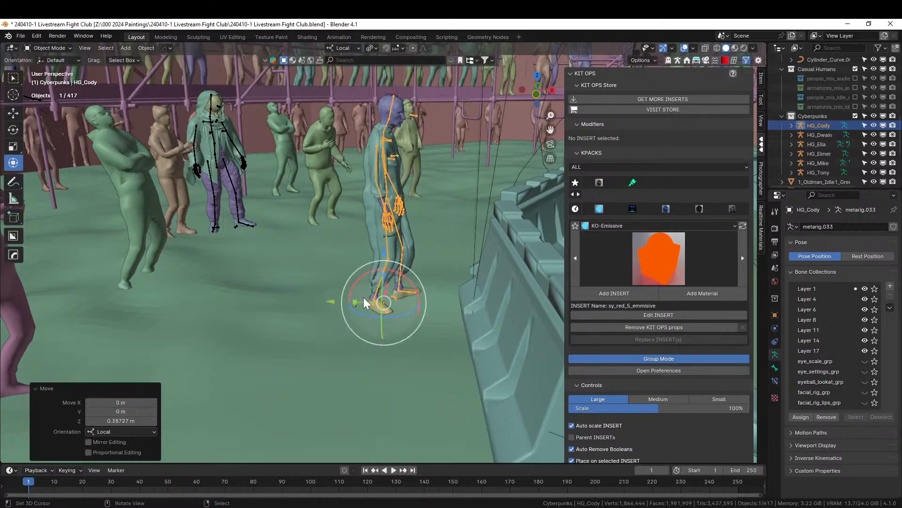
Delete the small Cylinder.003 object beside HG_Cody's feet, and undo the deletion
{"action": "left_click", "coordinate": [356, 304]}
{"action": "key", "text": "x"}
{"action": "left_click", "coordinate": [353, 309]}
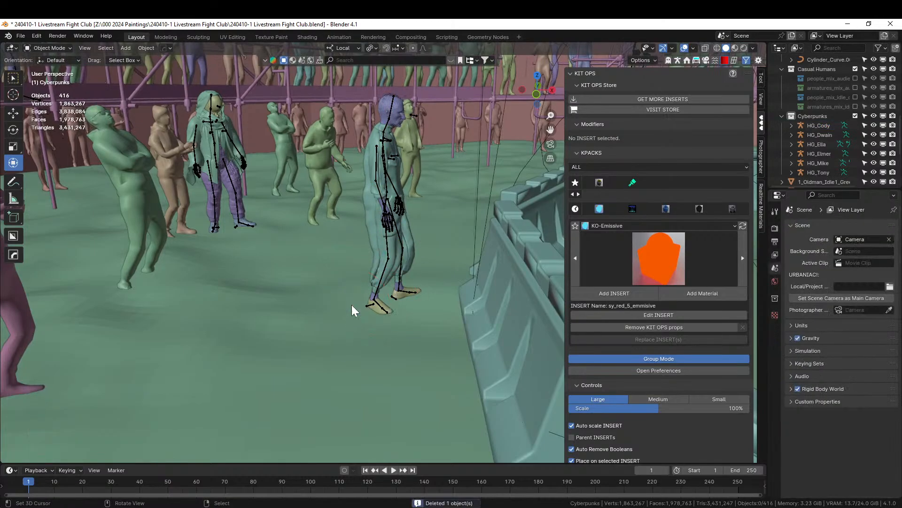
{"action": "middle_click_drag", "start_coordinate": [351, 304], "coordinate": [225, 331]}
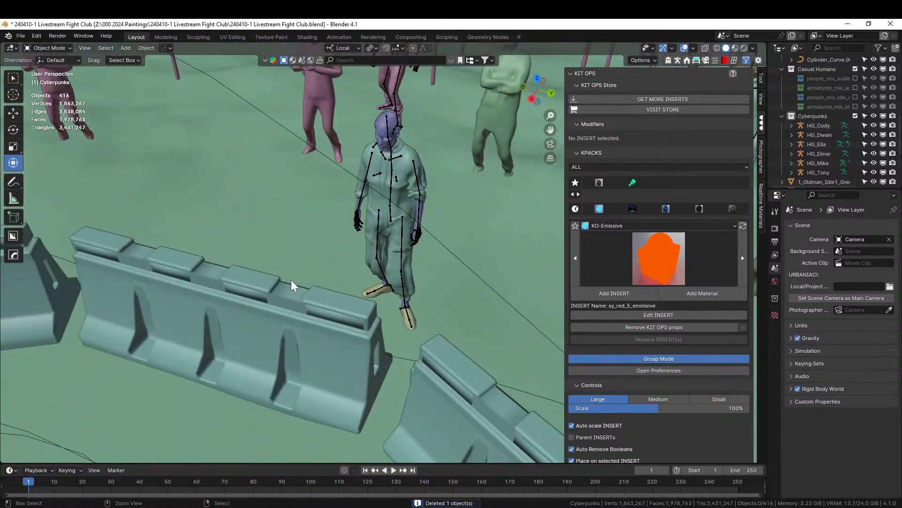
{"action": "key", "text": "ctrl+z"}
Undo HG_Cody's height change, rotation and placement in the arena, and remove the pasted character
{"action": "middle_click_drag", "start_coordinate": [409, 275], "coordinate": [331, 315]}
{"action": "scroll", "coordinate": [385, 275], "scroll_direction": "up", "scroll_amount": 3}
{"action": "scroll", "coordinate": [332, 306], "scroll_direction": "down", "scroll_amount": 3}
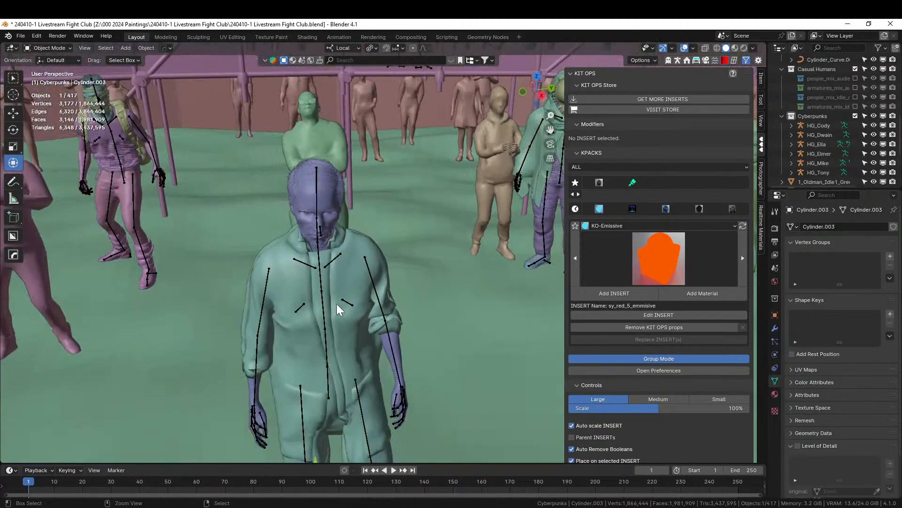
{"action": "left_click", "coordinate": [341, 294]}
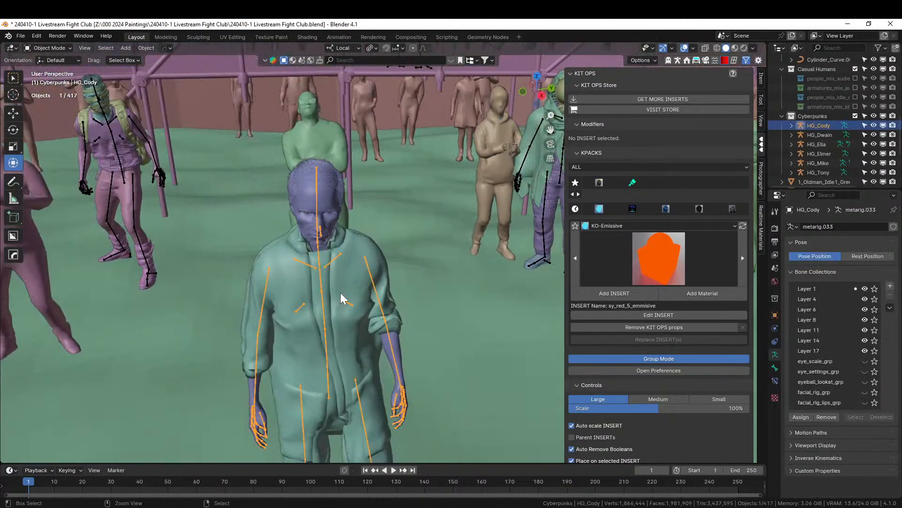
{"action": "key", "text": "v"}
{"action": "key", "text": "alt+r"}
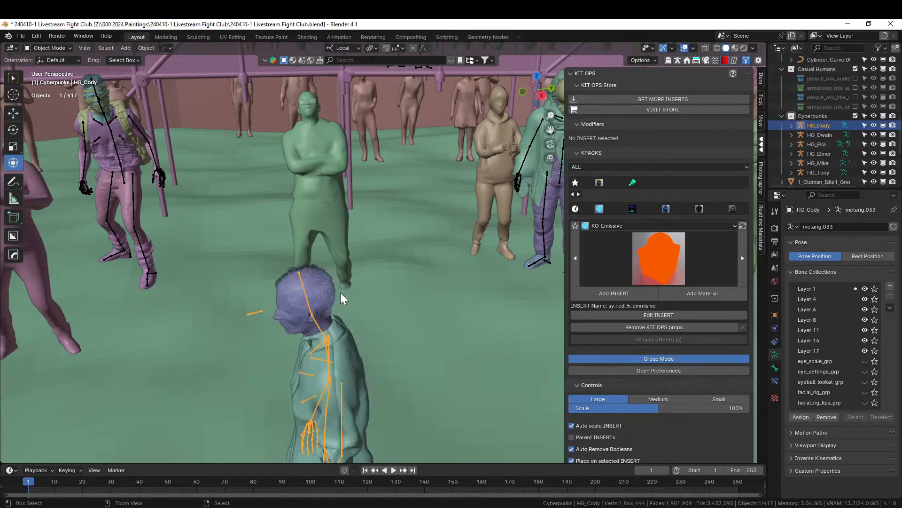
{"action": "middle_click_drag", "start_coordinate": [345, 289], "coordinate": [418, 272]}
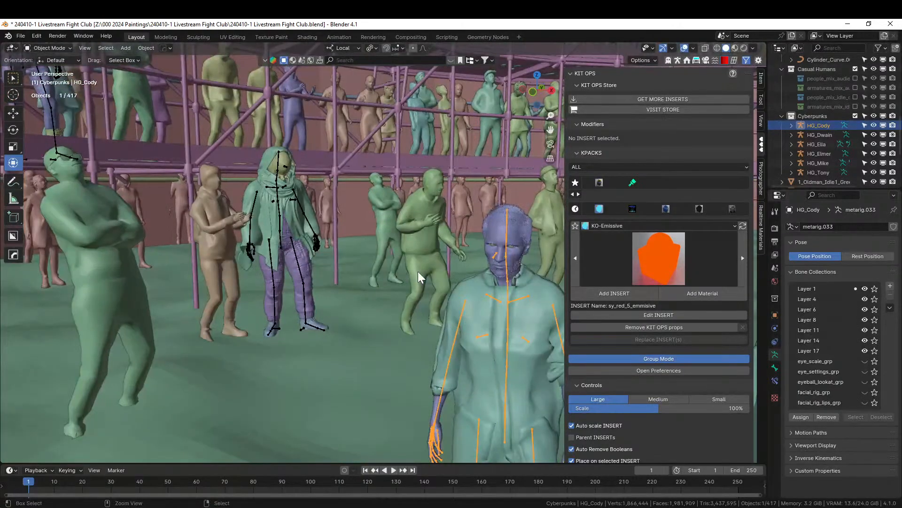
{"action": "key", "text": "KP_Decimal"}
{"action": "middle_click_drag", "start_coordinate": [418, 186], "coordinate": [344, 368]}
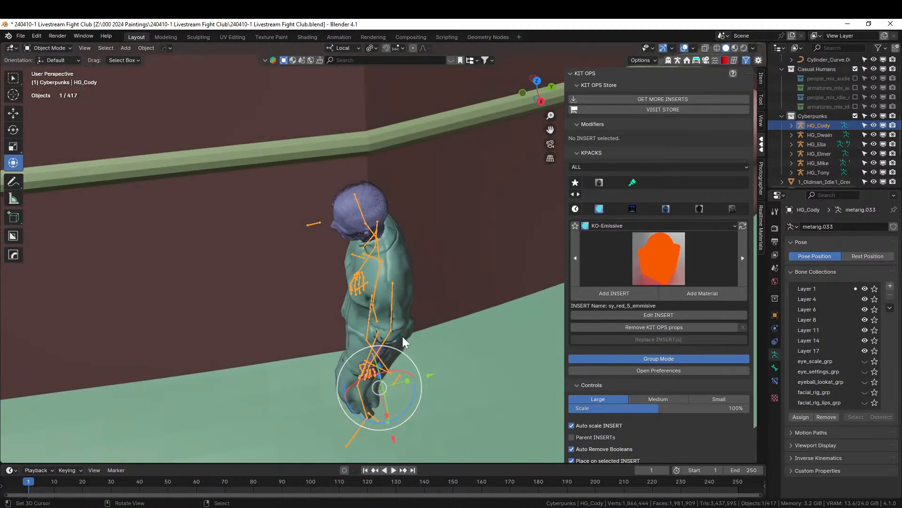
{"action": "key", "text": "Delete"}
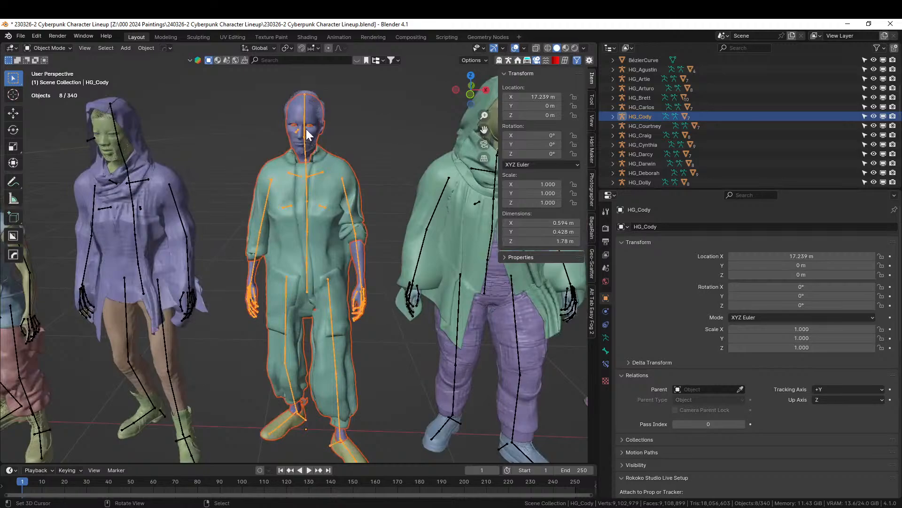
Switch to the Cyberpunk Character Lineup file and select the small stray Cylinder at HG_Cody's feet
{"action": "left_click", "coordinate": [306, 128]}
{"action": "middle_click_drag", "start_coordinate": [315, 196], "coordinate": [456, 246]}
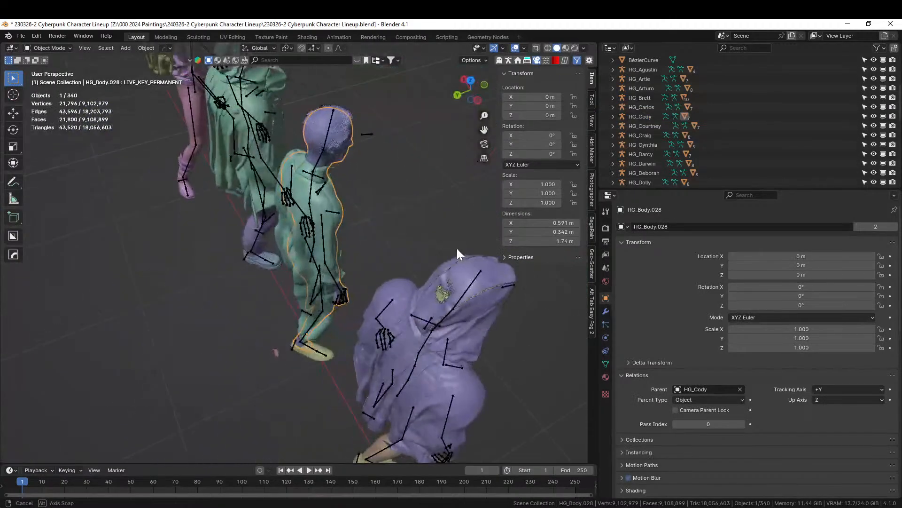
{"action": "left_click", "coordinate": [279, 352]}
{"action": "middle_click_drag", "start_coordinate": [334, 264], "coordinate": [236, 245]}
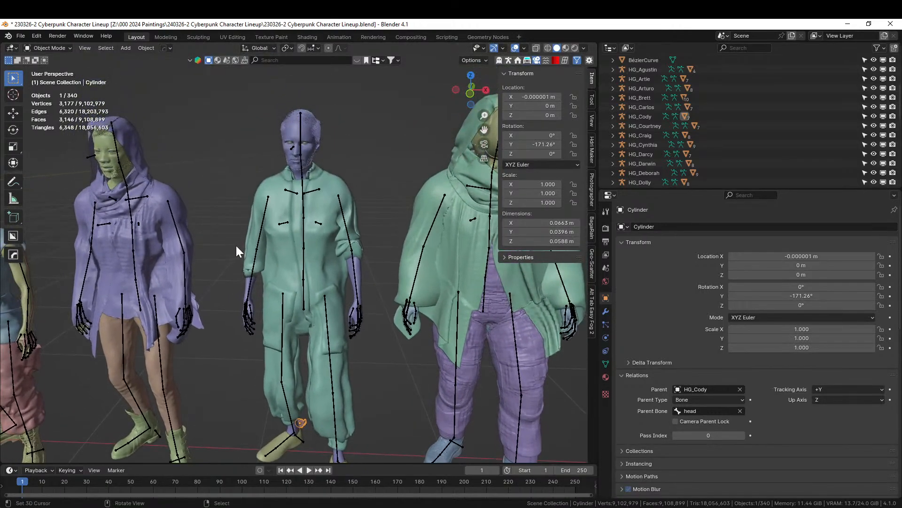
{"action": "left_click", "coordinate": [37, 36]}
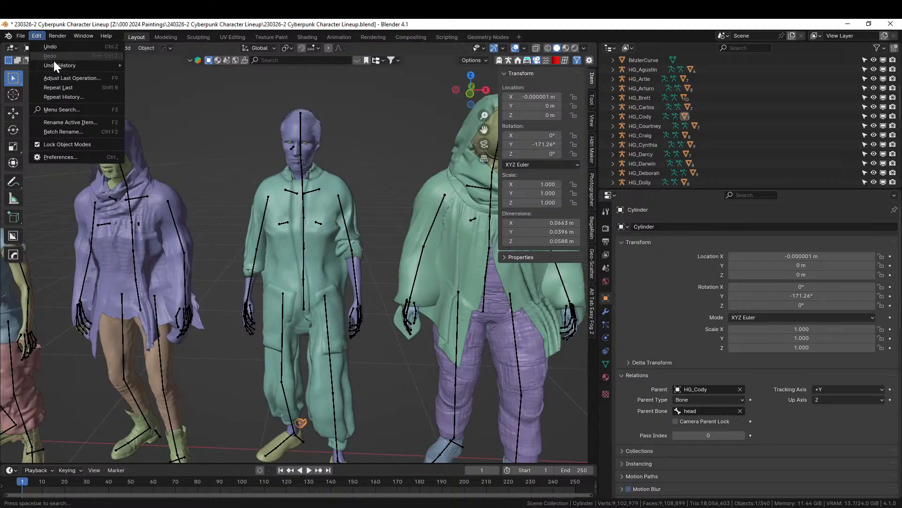
{"action": "mouse_move", "coordinate": [54, 66]}
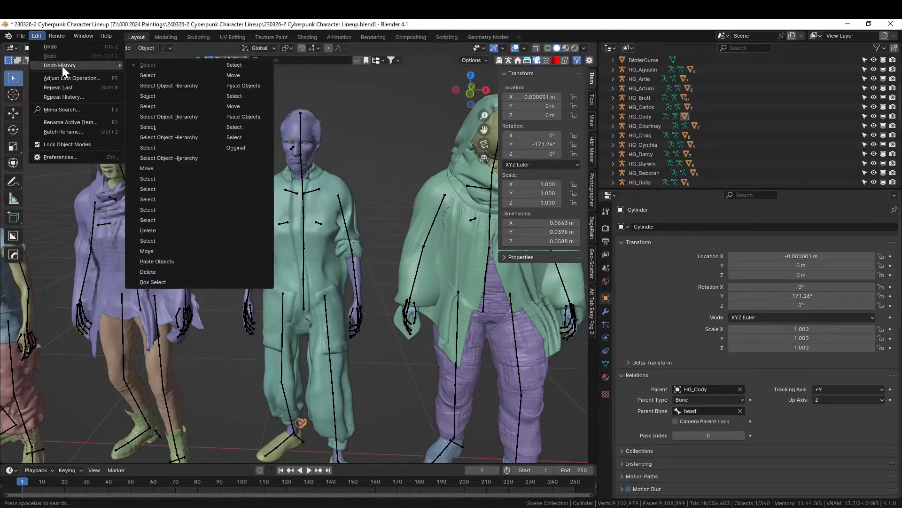
Select HG_Cody in the character lineup together with its full object hierarchy, and copy it
{"action": "middle_click_drag", "start_coordinate": [363, 245], "coordinate": [404, 268]}
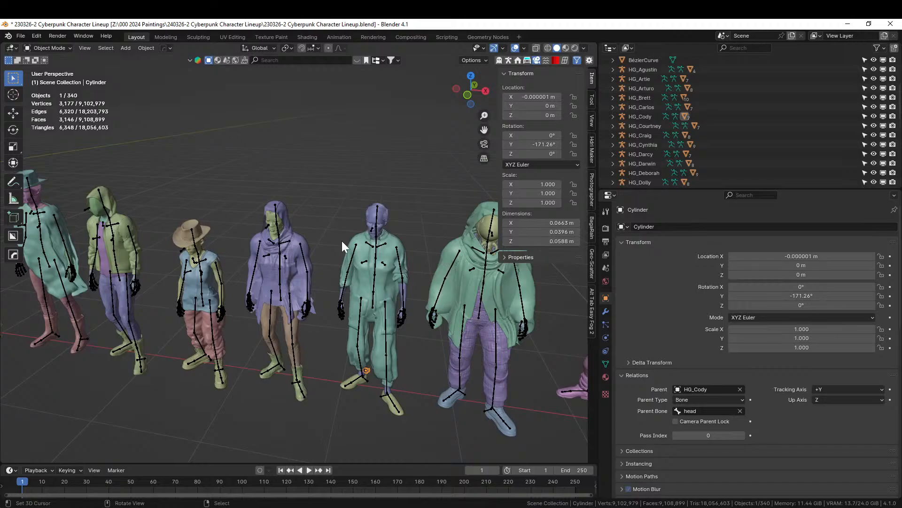
{"action": "middle_click_drag", "start_coordinate": [513, 277], "coordinate": [389, 253], "text": "shift"}
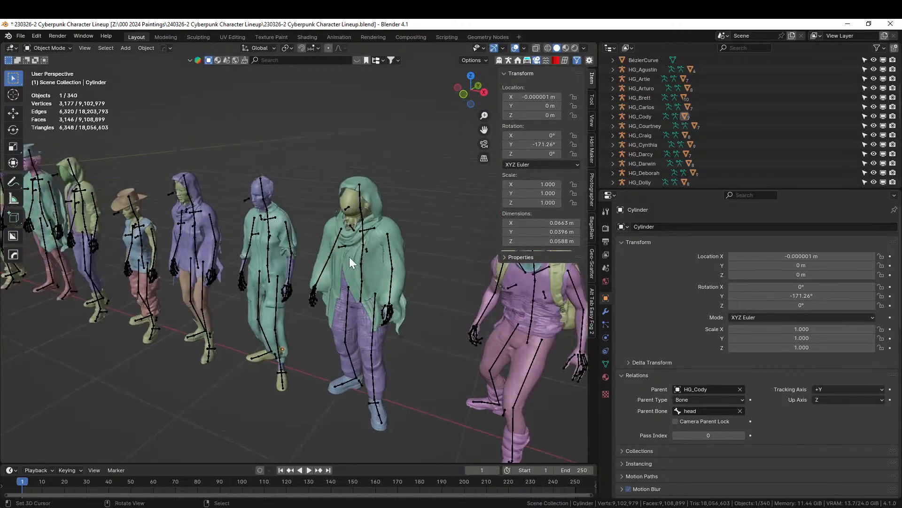
{"action": "scroll", "coordinate": [329, 266], "scroll_direction": "up", "scroll_amount": 2}
{"action": "left_click", "coordinate": [255, 239]}
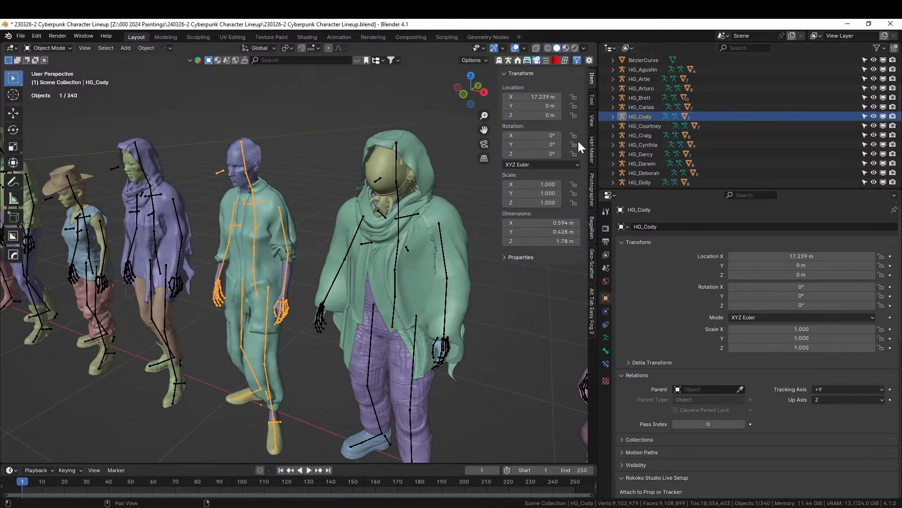
{"action": "right_click", "coordinate": [659, 117]}
{"action": "left_click", "coordinate": [611, 120]}
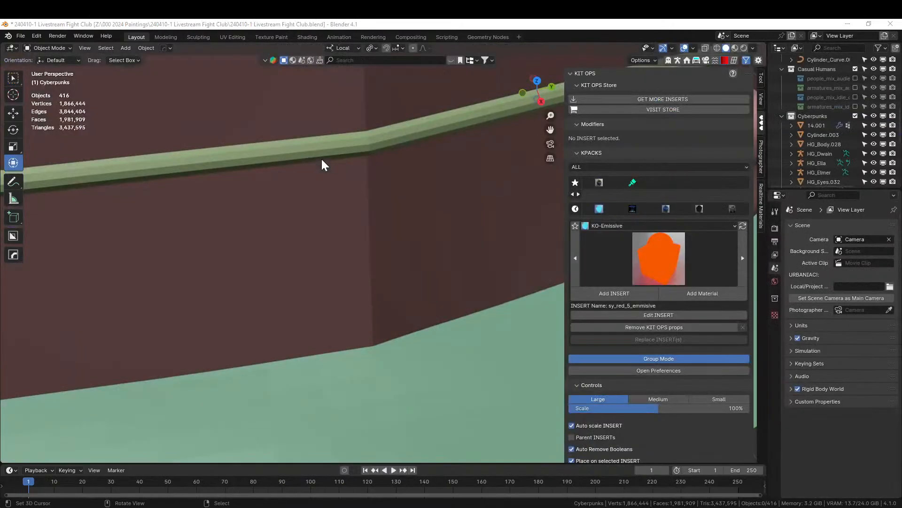
Paste the copied HG_Cody character into the Cyberpunks collection of the Livestream Fight Club file
{"action": "scroll", "coordinate": [322, 162], "scroll_direction": "down", "scroll_amount": 3}
{"action": "middle_click_drag", "start_coordinate": [332, 157], "coordinate": [577, 327]}
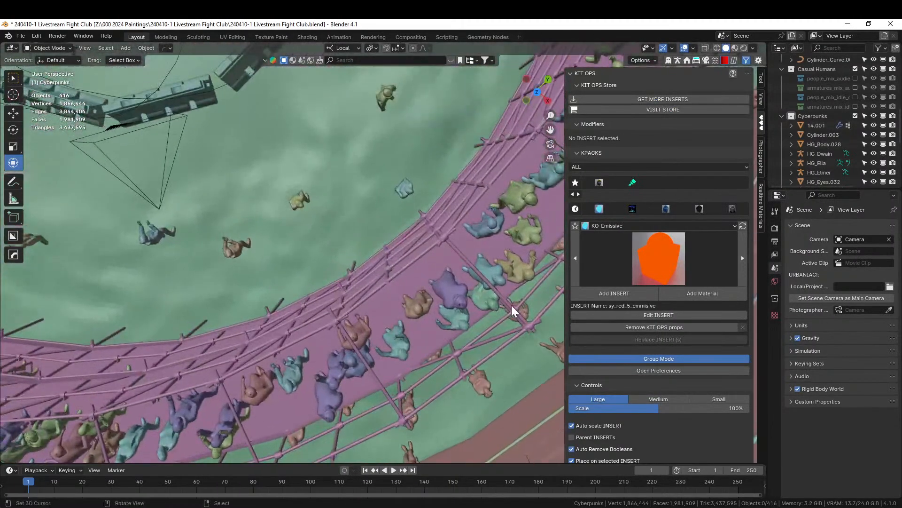
{"action": "key", "text": "ctrl+v"}
{"action": "middle_click_drag", "start_coordinate": [326, 180], "coordinate": [653, 107], "text": "shift"}
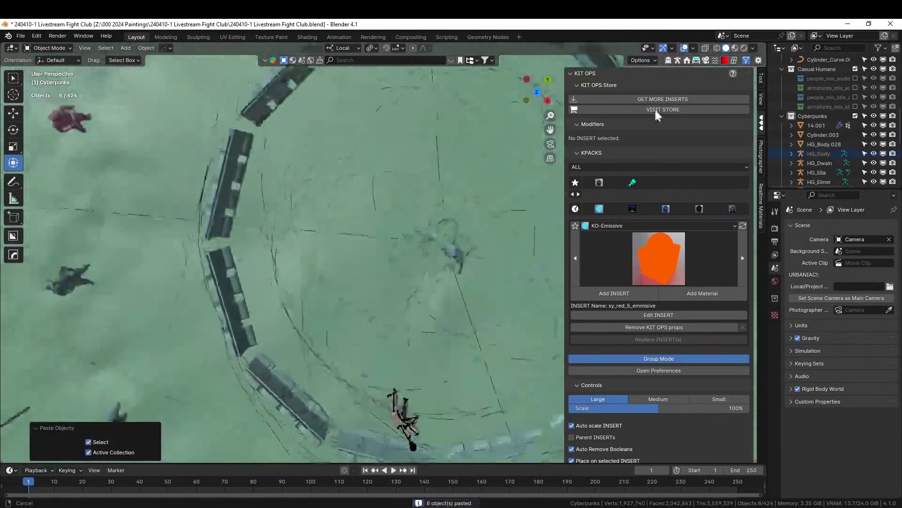
{"action": "scroll", "coordinate": [635, 98], "scroll_direction": "down", "scroll_amount": 4}
{"action": "scroll", "coordinate": [467, 109], "scroll_direction": "down", "scroll_amount": 3}
{"action": "scroll", "coordinate": [467, 109], "scroll_direction": "down", "scroll_amount": 5}
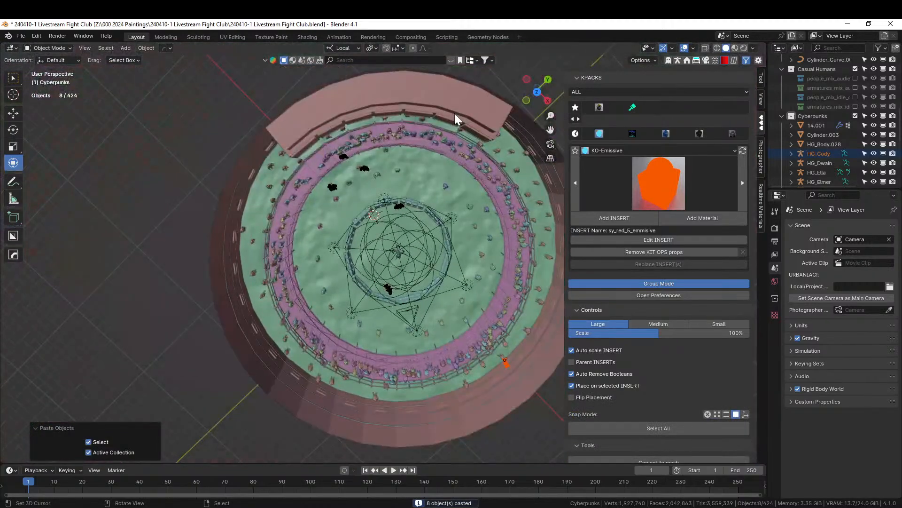
From the top view, move HG_Cody about -23.24 m in X and -0.36 m in Y, beside the octagonal barrier ring
{"action": "key", "text": "KP_7"}
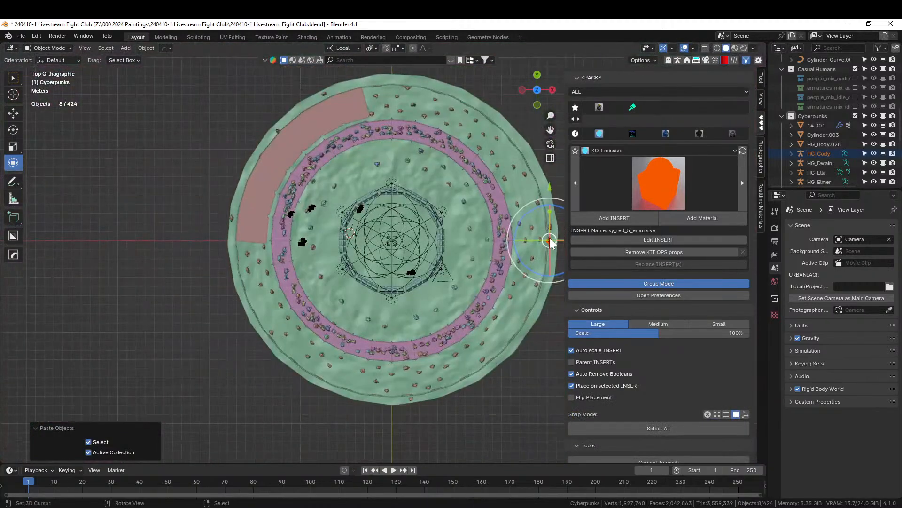
{"action": "key", "text": "g"}
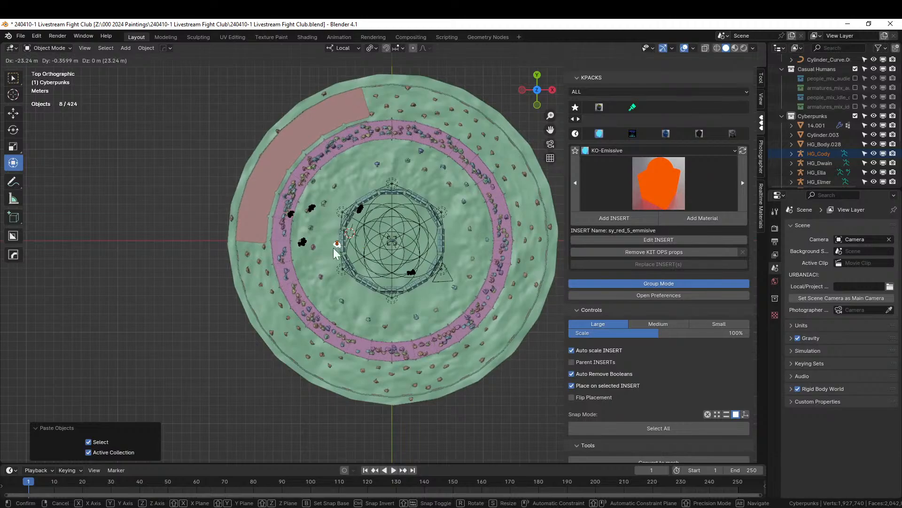
{"action": "left_click", "coordinate": [334, 253]}
{"action": "key", "text": "KP_Decimal"}
Raise the pasted HG_Cody about 0.33 m along its local Z axis so it stands on the arena floor
{"action": "scroll", "coordinate": [649, 97], "scroll_direction": "down", "scroll_amount": 2}
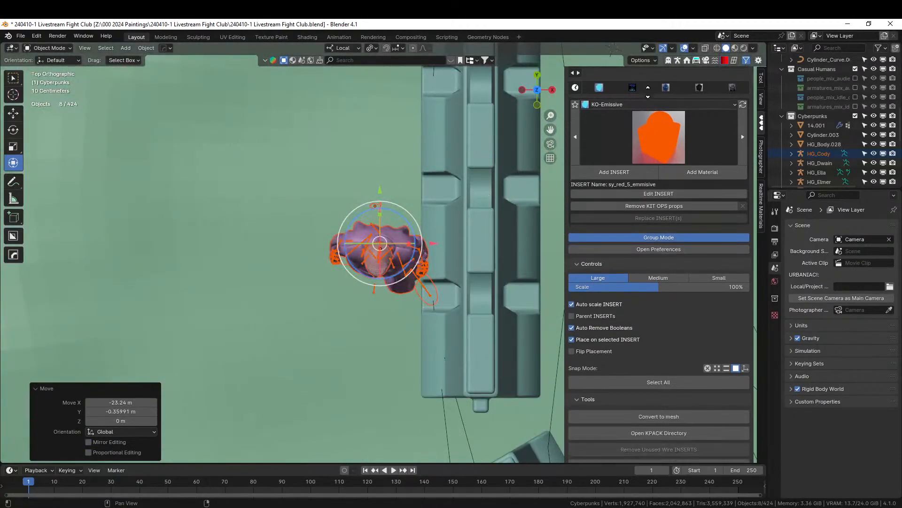
{"action": "middle_click_drag", "start_coordinate": [649, 97], "coordinate": [648, 62]}
{"action": "middle_click_drag", "start_coordinate": [407, 253], "coordinate": [429, 146]}
{"action": "key", "text": "g"}
{"action": "key", "text": "z"}
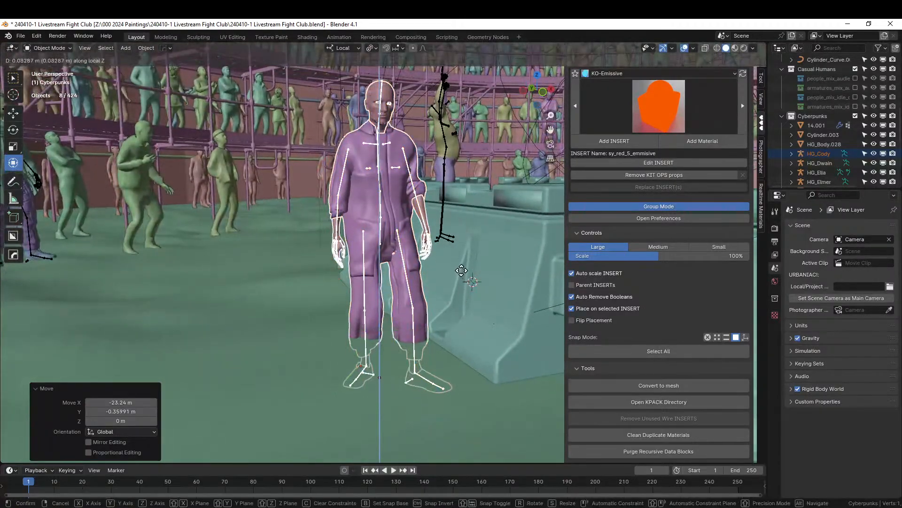
{"action": "left_click", "coordinate": [456, 239]}
{"action": "key", "text": "r"}
{"action": "key", "text": "z"}
{"action": "right_click", "coordinate": [479, 347]}
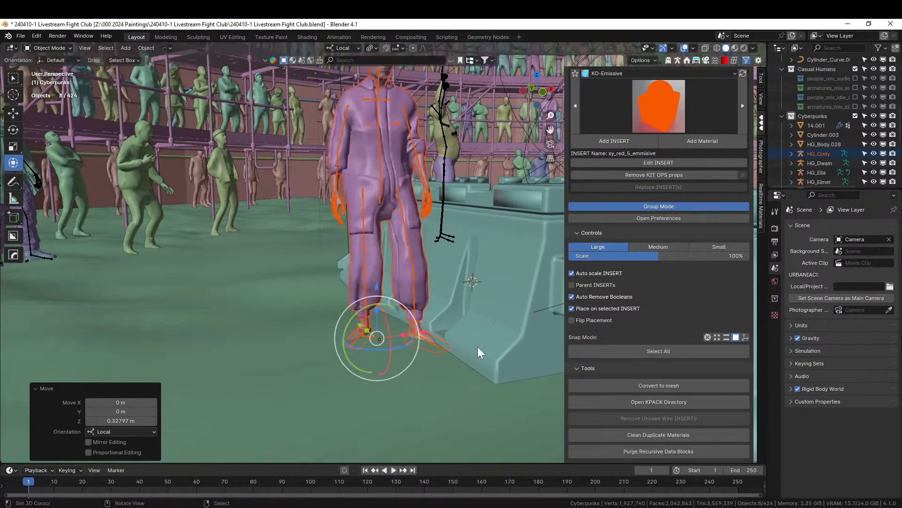
Select only the HG_Cody armature and rotate it about 59° around its local Z axis to face the ring
{"action": "left_click", "coordinate": [413, 283]}
{"action": "key", "text": "r"}
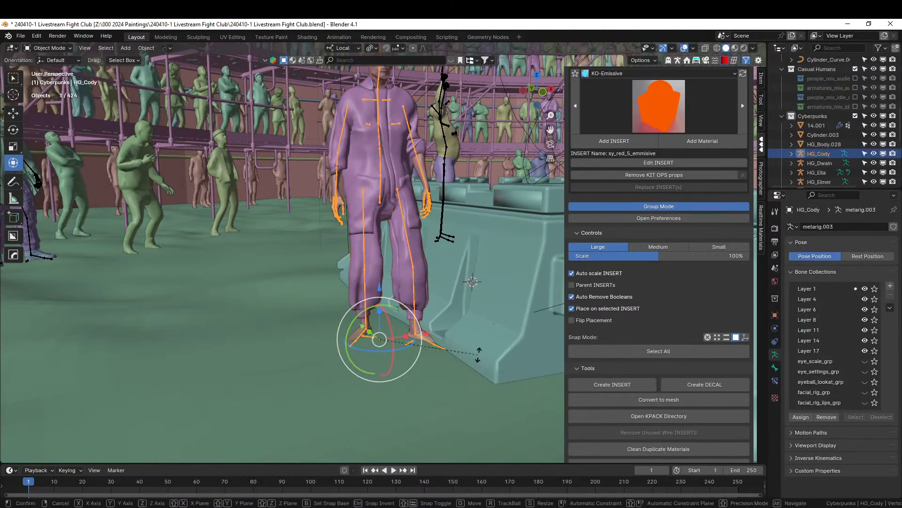
{"action": "key", "text": "z"}
{"action": "left_click", "coordinate": [458, 326]}
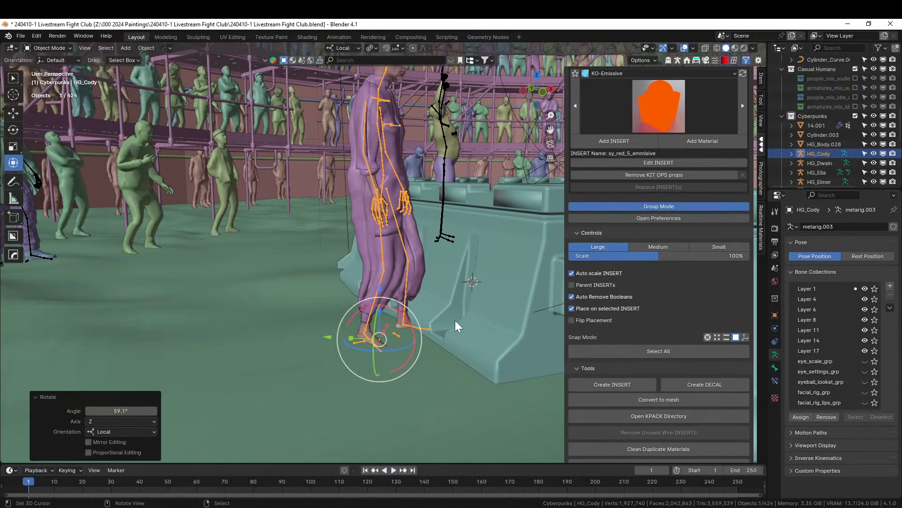
Move HG_Cody about 0.28 m along its local Y axis and raise it about 0.015 m along local Z
{"action": "key", "text": "g"}
{"action": "key", "text": "y"}
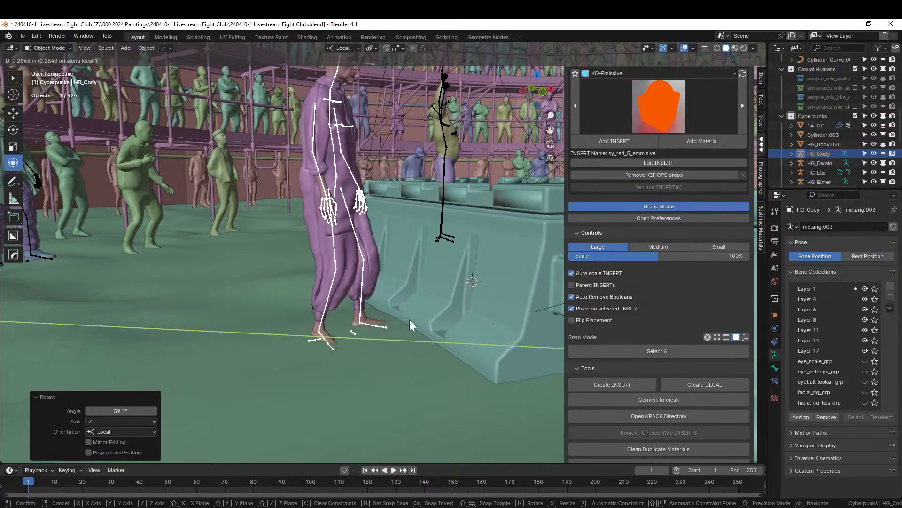
{"action": "left_click", "coordinate": [409, 320]}
{"action": "key", "text": "g"}
{"action": "key", "text": "z"}
{"action": "left_click", "coordinate": [410, 317]}
Move HG_Dwain about -3.37 m along its local Y axis, close to the ring barrier
{"action": "middle_click_drag", "start_coordinate": [325, 279], "coordinate": [359, 356], "text": "shift"}
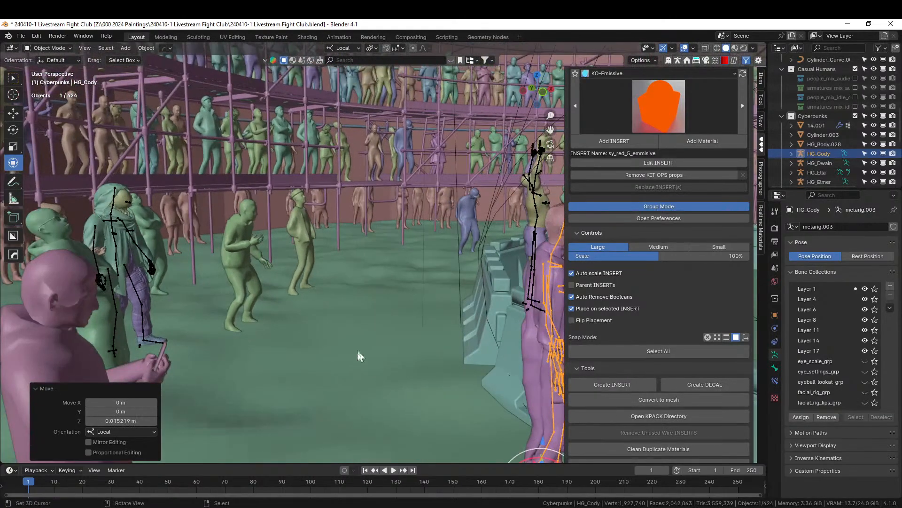
{"action": "left_click", "coordinate": [117, 236]}
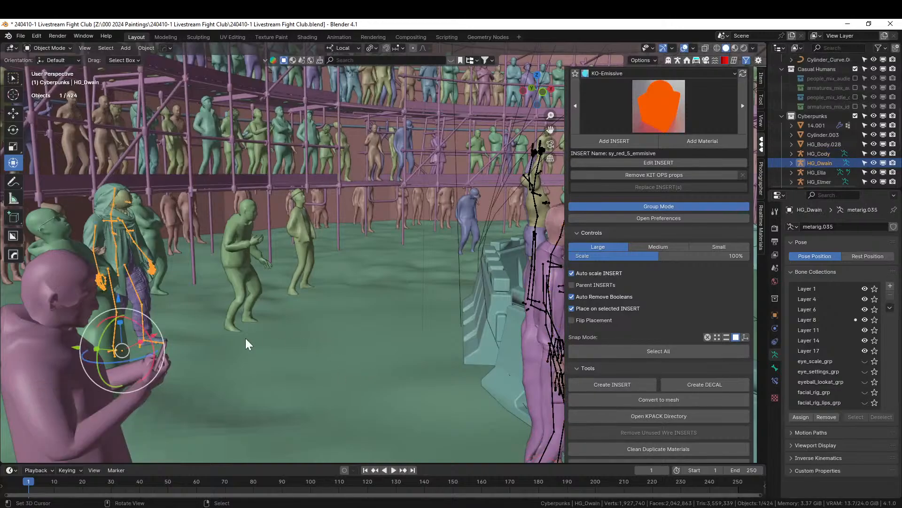
{"action": "key", "text": "g"}
{"action": "key", "text": "y"}
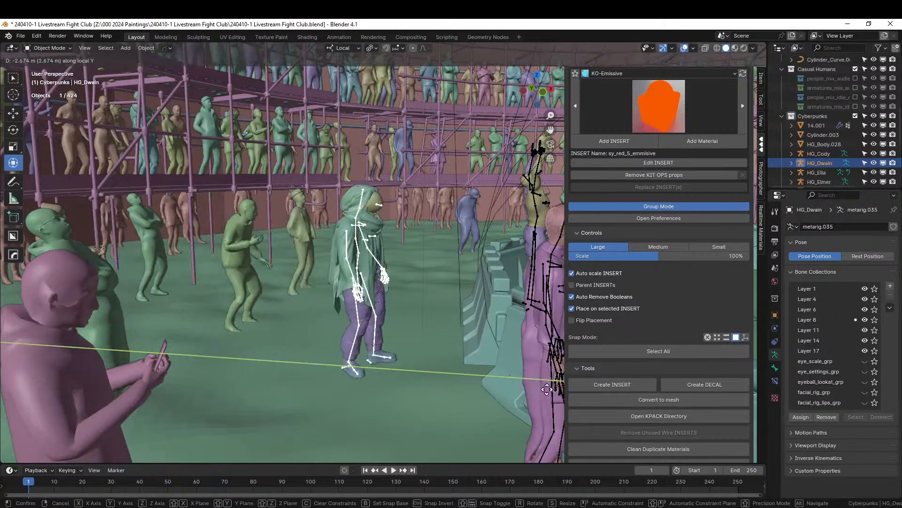
{"action": "left_click", "coordinate": [404, 383]}
Move HG_Mike about -3.59 m along its local Y axis to stand between HG_Cody and HG_Dwain
{"action": "middle_click_drag", "start_coordinate": [404, 383], "coordinate": [235, 398]}
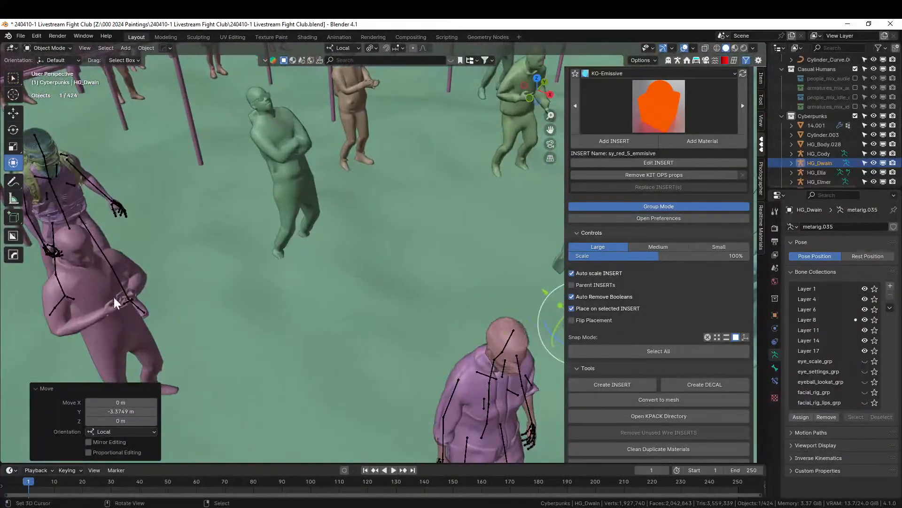
{"action": "left_click", "coordinate": [63, 211]}
{"action": "scroll", "coordinate": [94, 226], "scroll_direction": "down", "scroll_amount": 4}
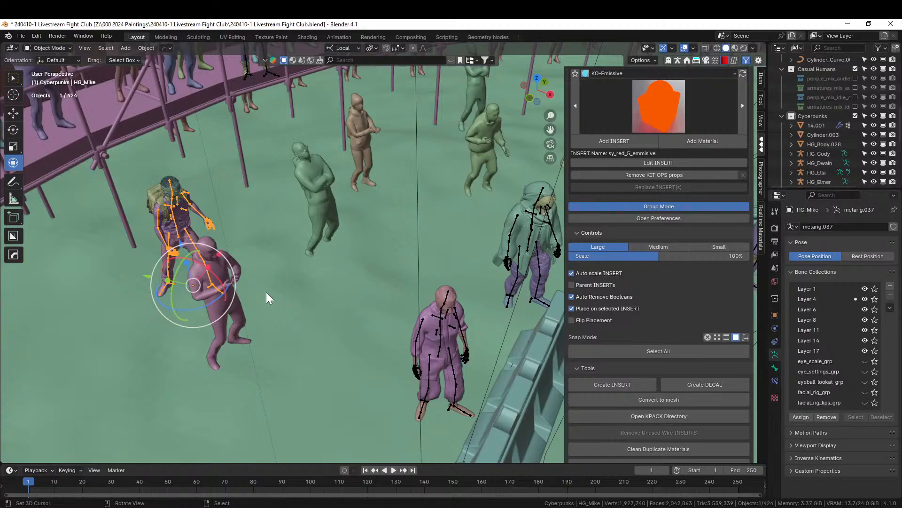
{"action": "key", "text": "g"}
{"action": "key", "text": "y"}
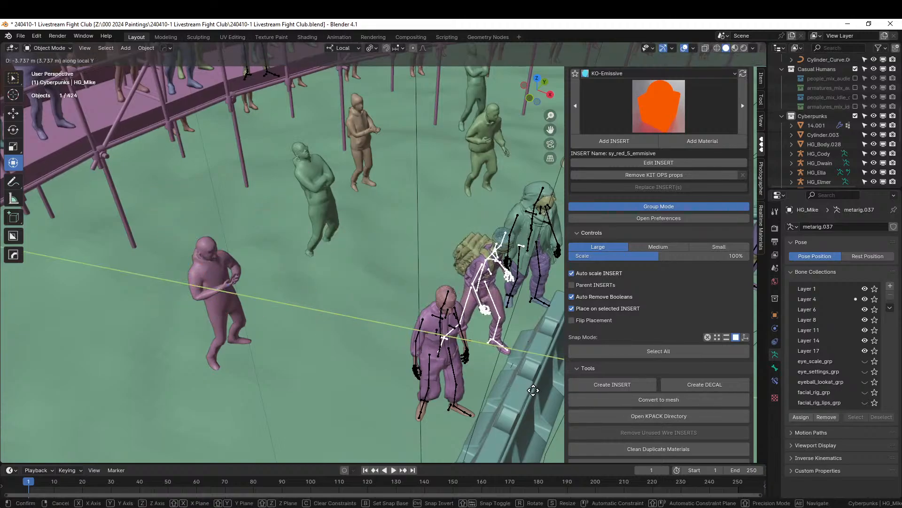
{"action": "left_click", "coordinate": [524, 386]}
Check the spectators' placement in the full camera frame and save the Livestream Fight Club file
{"action": "key", "text": "KP_0"}
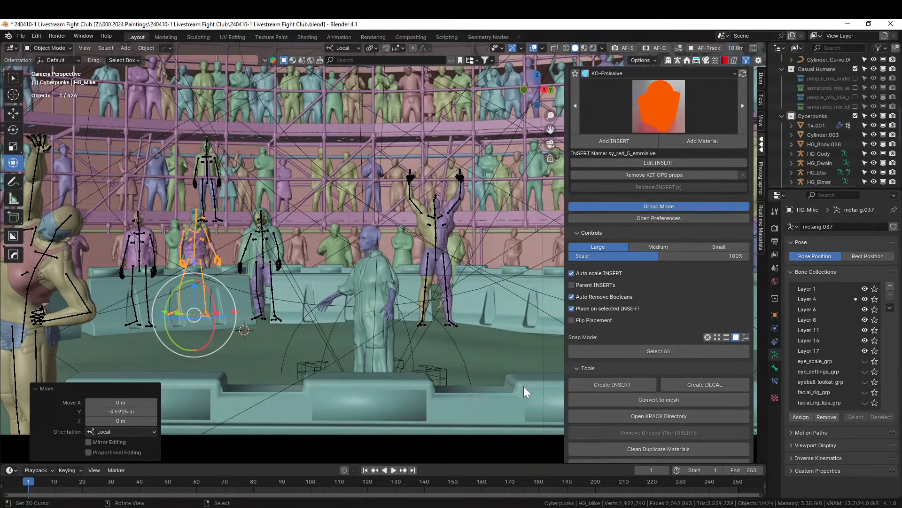
{"action": "key", "text": "Home"}
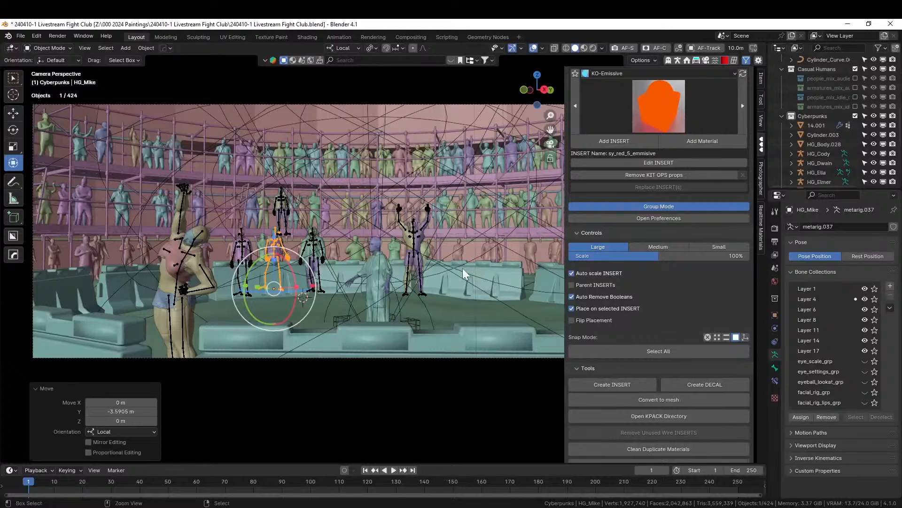
{"action": "key", "text": "ctrl+s"}
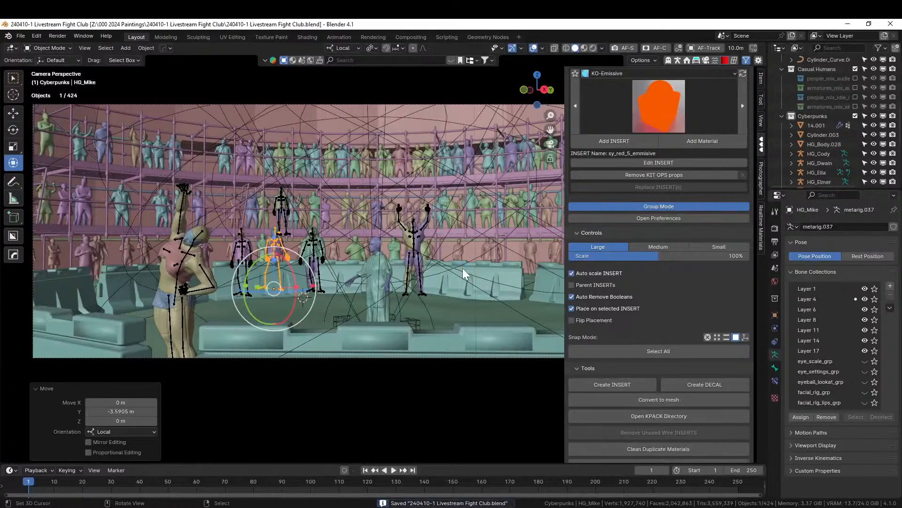
Switch to the Cyberpunk Character Lineup file and select the HG_Ethel armature at the far end of the row
{"action": "middle_click_drag", "start_coordinate": [489, 298], "coordinate": [383, 314]}
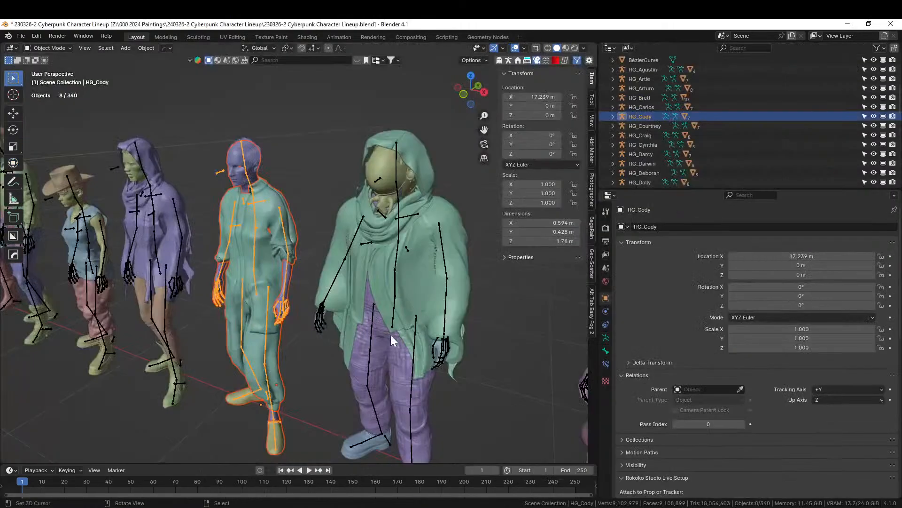
{"action": "middle_click_drag", "start_coordinate": [391, 335], "coordinate": [384, 351]}
{"action": "scroll", "coordinate": [384, 352], "scroll_direction": "down", "scroll_amount": 4}
{"action": "middle_click_drag", "start_coordinate": [323, 346], "coordinate": [207, 282], "text": "shift"}
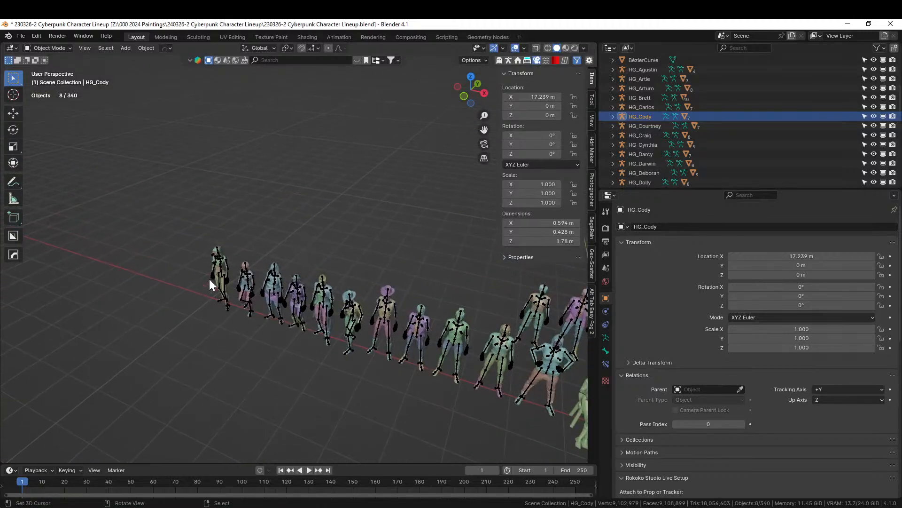
{"action": "left_click", "coordinate": [219, 270]}
{"action": "key", "text": "KP_Decimal"}
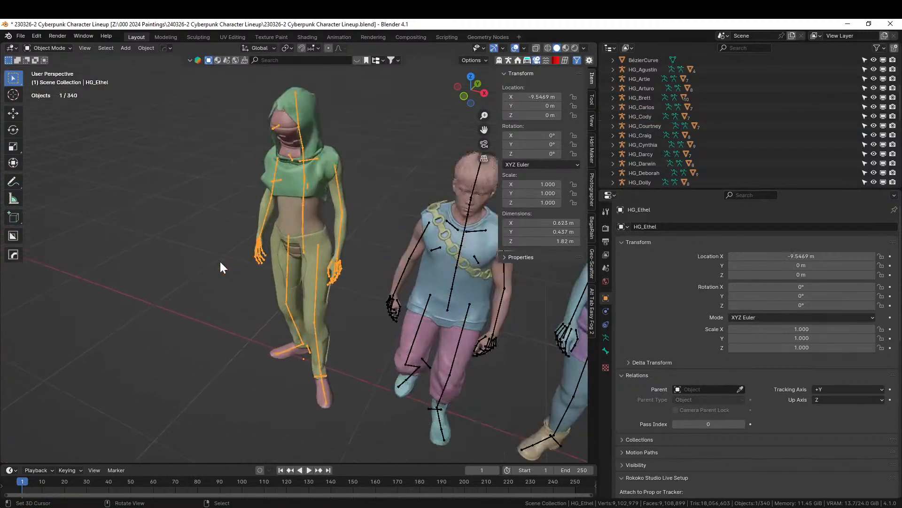
Extend the selection to HG_Ethel's full object hierarchy and copy it
{"action": "middle_click_drag", "start_coordinate": [371, 213], "coordinate": [336, 244]}
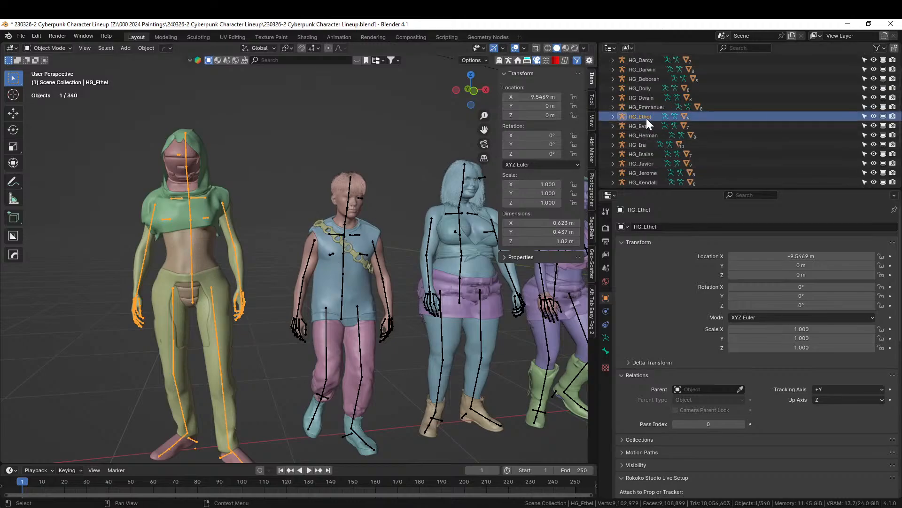
{"action": "right_click", "coordinate": [646, 118]}
{"action": "left_click", "coordinate": [621, 118]}
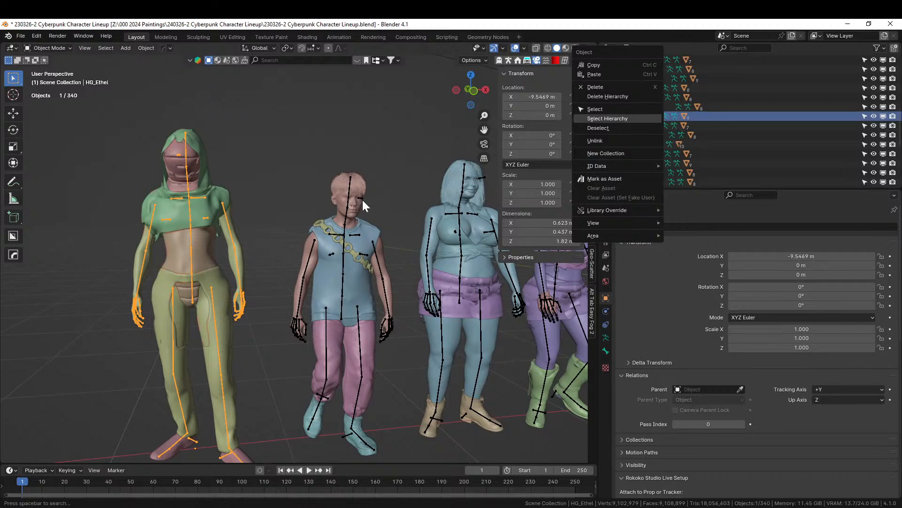
{"action": "key", "text": "ctrl+c"}
Switch to the Livestream Fight Club file, paste the copied HG_Ethel character and select its armature in the Cyberpunks collection
{"action": "left_click", "coordinate": [230, 249]}
{"action": "key", "text": "alt+Tab"}
{"action": "middle_click_drag", "start_coordinate": [319, 270], "coordinate": [230, 301]}
{"action": "key", "text": "KP_7"}
{"action": "scroll", "coordinate": [282, 301], "scroll_direction": "down", "scroll_amount": 4}
{"action": "scroll", "coordinate": [441, 315], "scroll_direction": "down", "scroll_amount": 3}
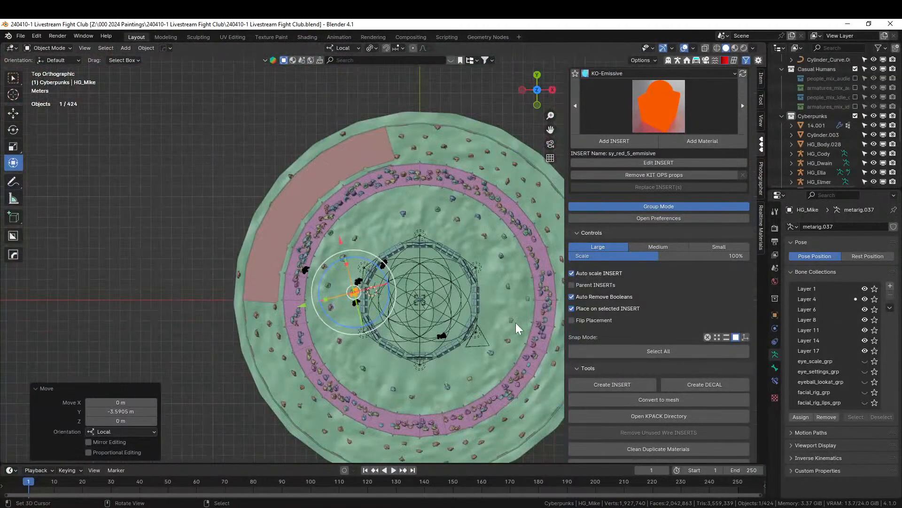
{"action": "key", "text": "alt+v"}
{"action": "middle_click_drag", "start_coordinate": [497, 243], "coordinate": [407, 267], "text": "shift"}
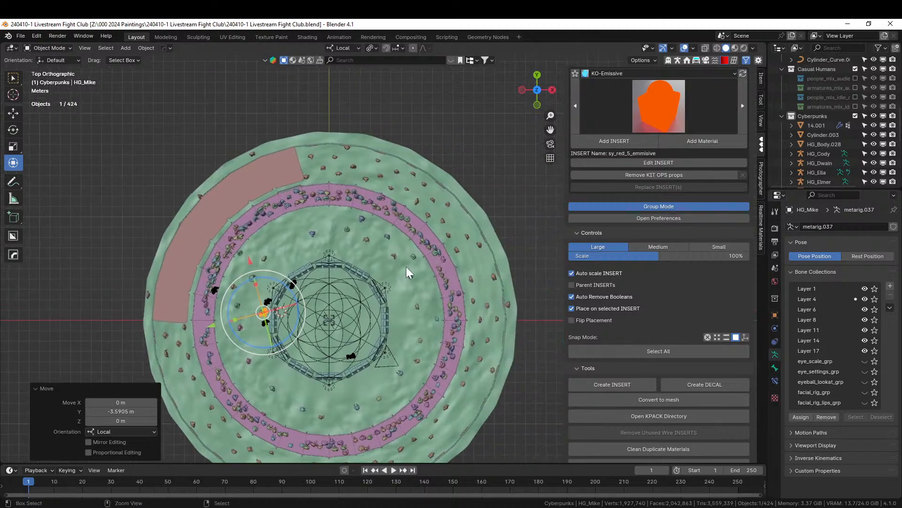
{"action": "key", "text": "ctrl+v"}
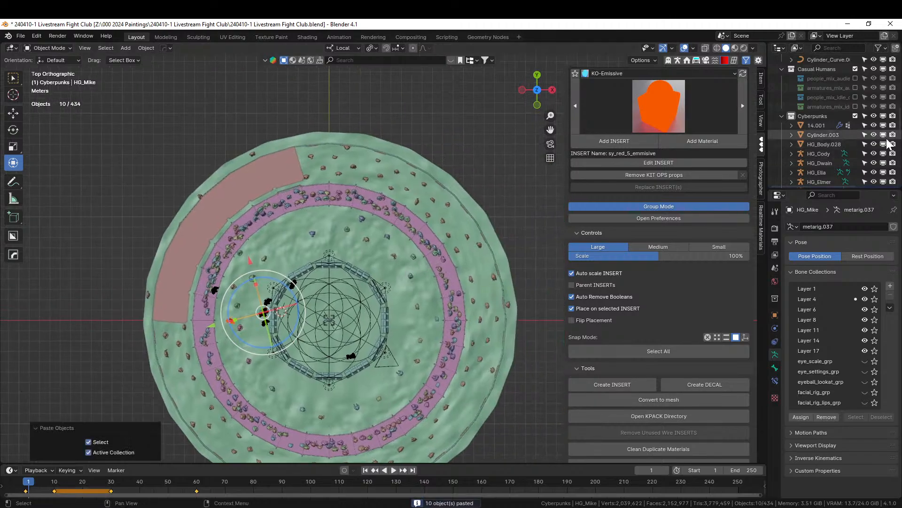
{"action": "scroll", "coordinate": [867, 143], "scroll_direction": "down", "scroll_amount": 5}
{"action": "left_click", "coordinate": [828, 98]}
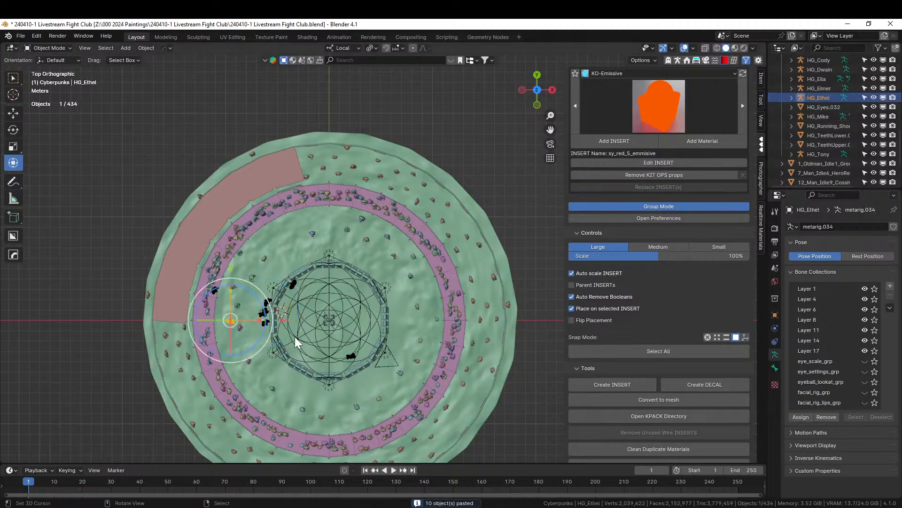
Move HG_Ethel in the top view to a spot just outside the barrier ring, past the character with raised arms
{"action": "scroll", "coordinate": [282, 348], "scroll_direction": "up", "scroll_amount": 2}
{"action": "key", "text": "g"}
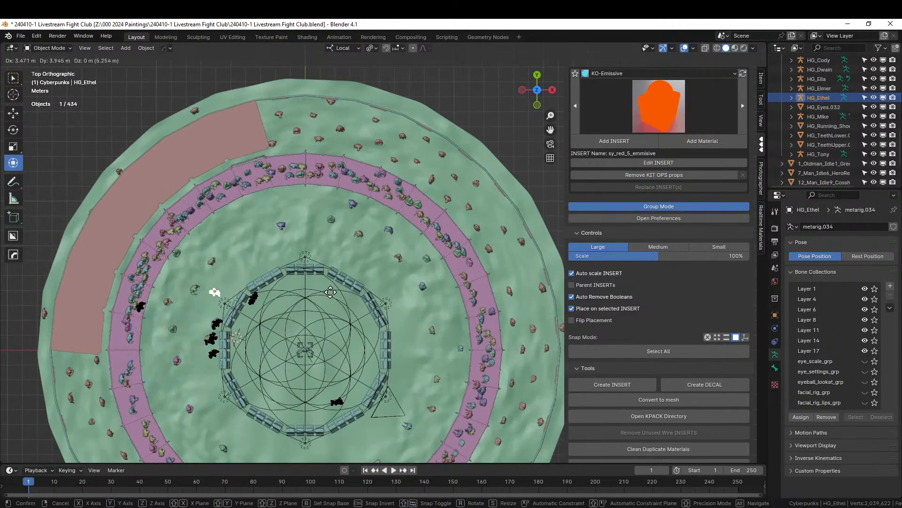
{"action": "left_click", "coordinate": [388, 264]}
{"action": "middle_click_drag", "start_coordinate": [388, 264], "coordinate": [410, 306]}
{"action": "key", "text": "KP_0"}
{"action": "key", "text": "h"}
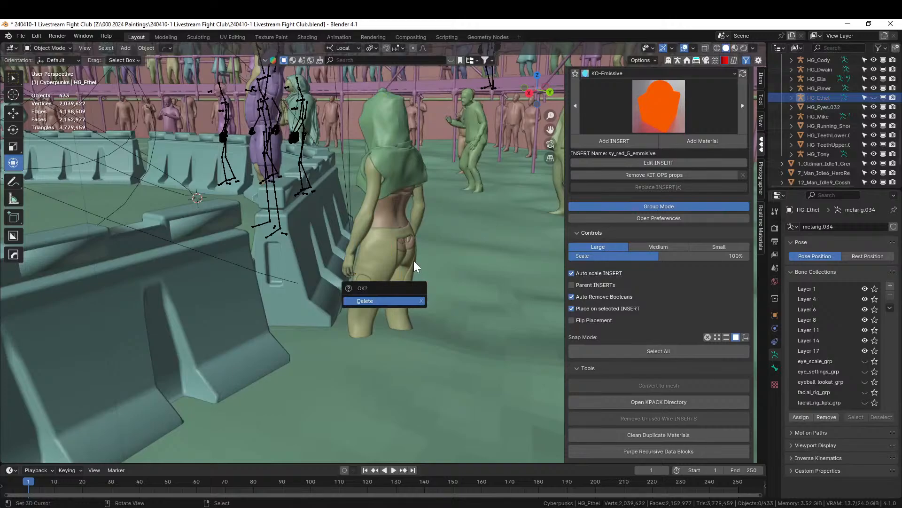
{"action": "middle_click_drag", "start_coordinate": [421, 224], "coordinate": [461, 235]}
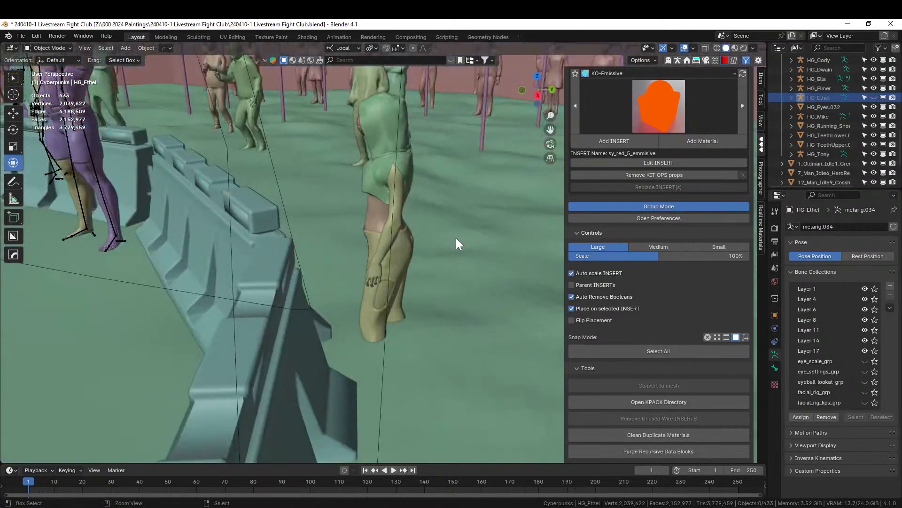
{"action": "key", "text": "ctrl+z"}
{"action": "key", "text": "ctrl+z"}
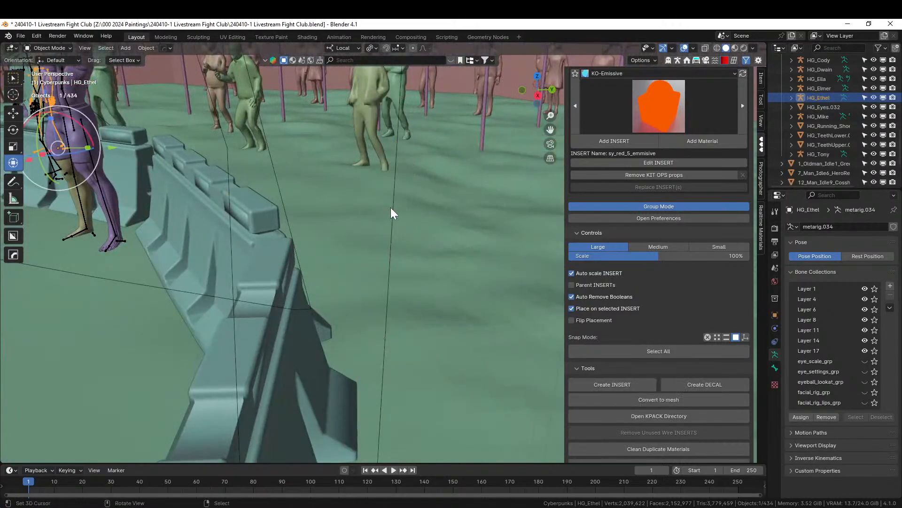
{"action": "key", "text": "ctrl+shift+z"}
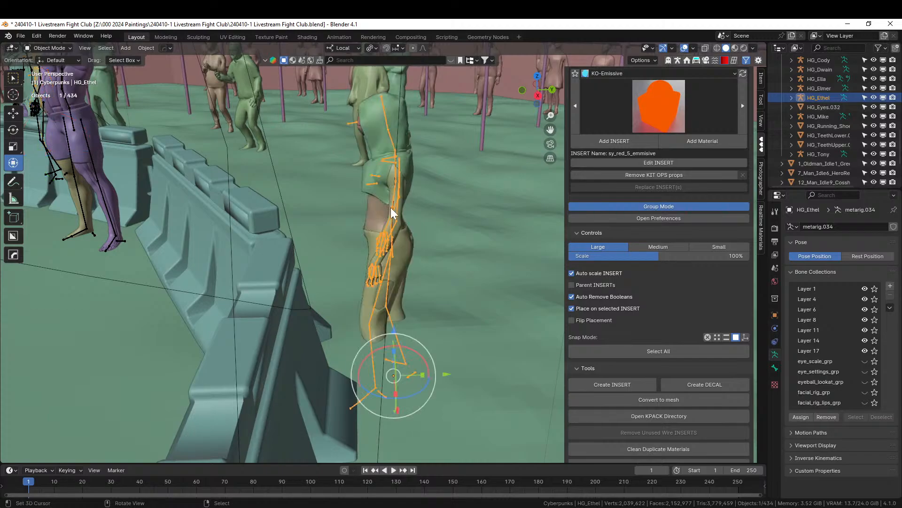
Select the HG_Ethel armature and raise it about 0.4 m along its local Z axis so the feet clear the sand
{"action": "left_click", "coordinate": [393, 235]}
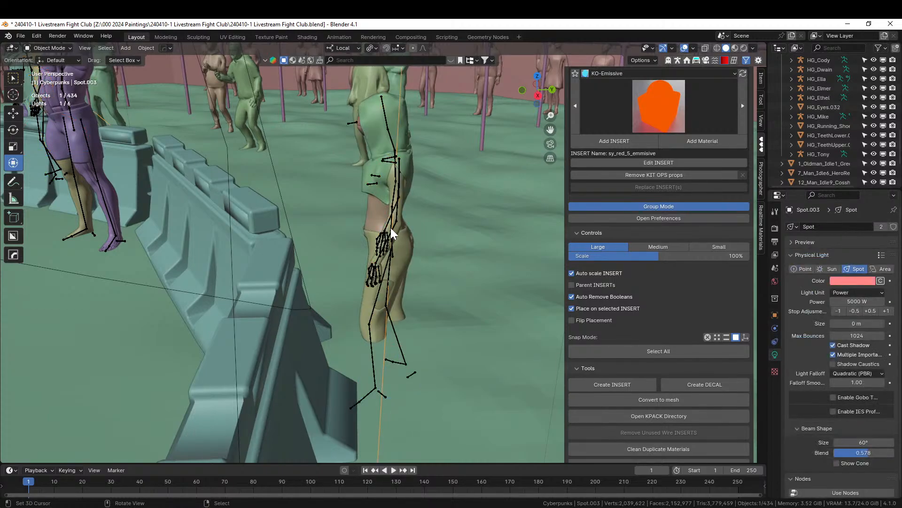
{"action": "left_click", "coordinate": [393, 232]}
{"action": "key", "text": "g"}
{"action": "key", "text": "z"}
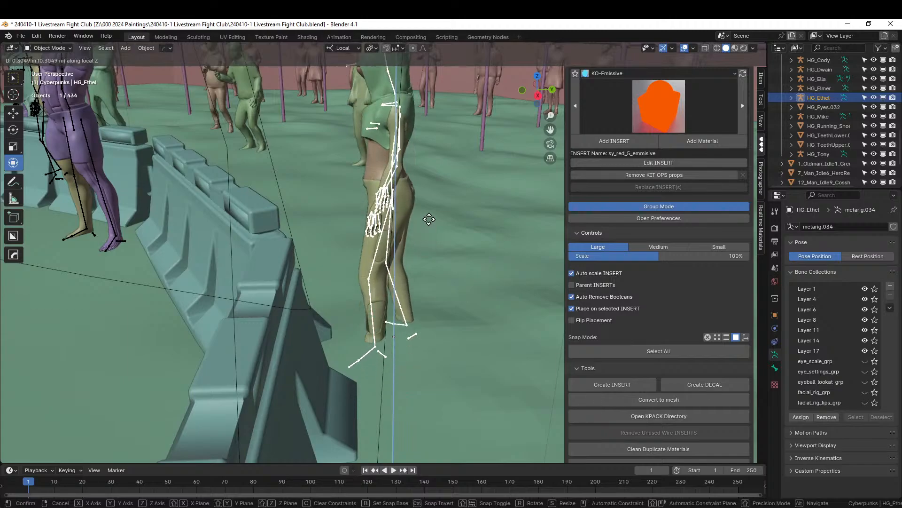
{"action": "left_click", "coordinate": [431, 210]}
Rotate HG_Ethel about 24.6° around its local Z axis while viewing through the camera
{"action": "key", "text": "KP_0"}
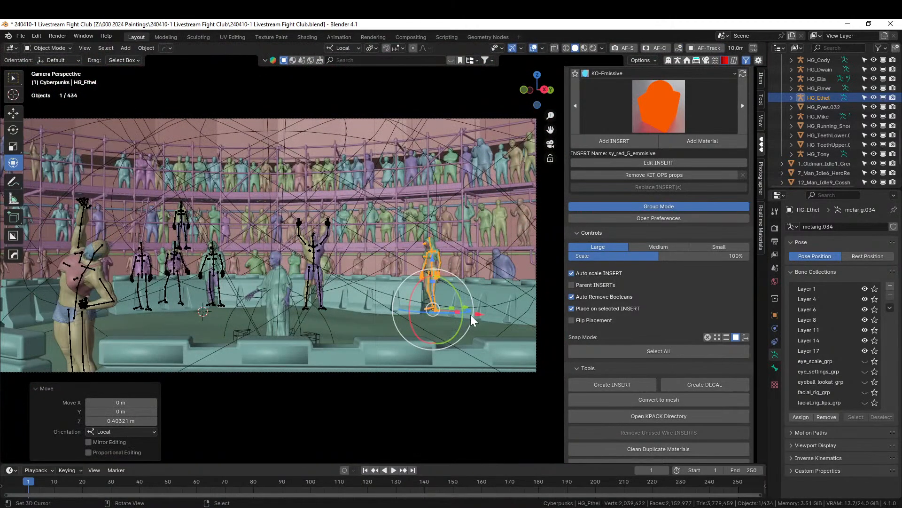
{"action": "key", "text": "r"}
{"action": "key", "text": "z"}
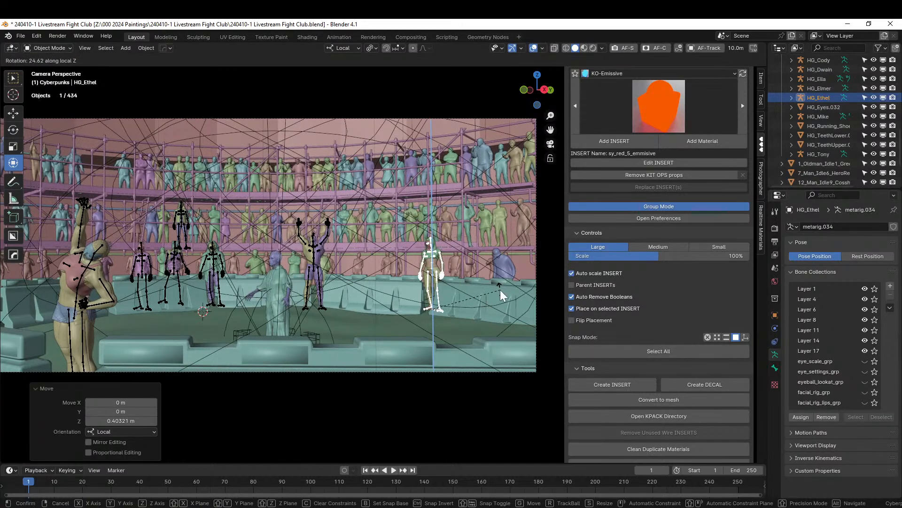
{"action": "left_click", "coordinate": [500, 290]}
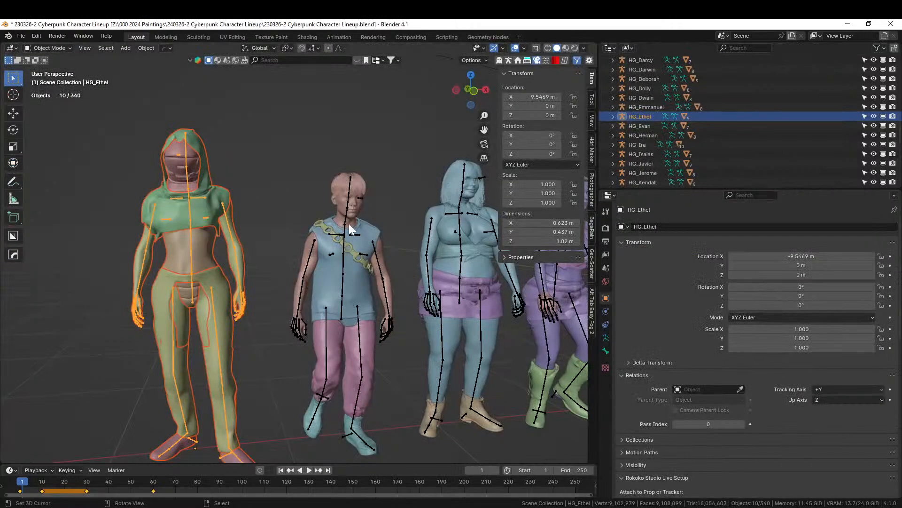
Switch to the Cyberpunk Character Lineup file, select HG_Jerome with its full object hierarchy and copy it
{"action": "left_click", "coordinate": [344, 220]}
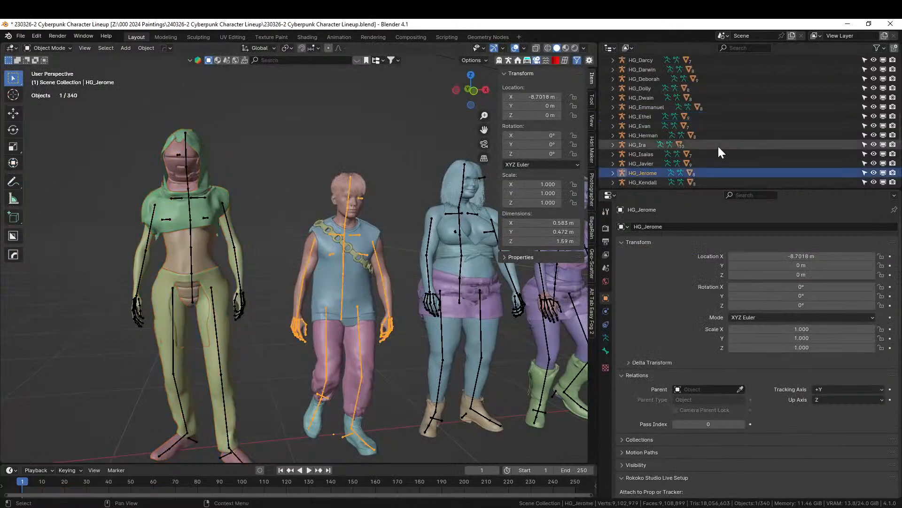
{"action": "right_click", "coordinate": [642, 175]}
{"action": "left_click", "coordinate": [622, 174]}
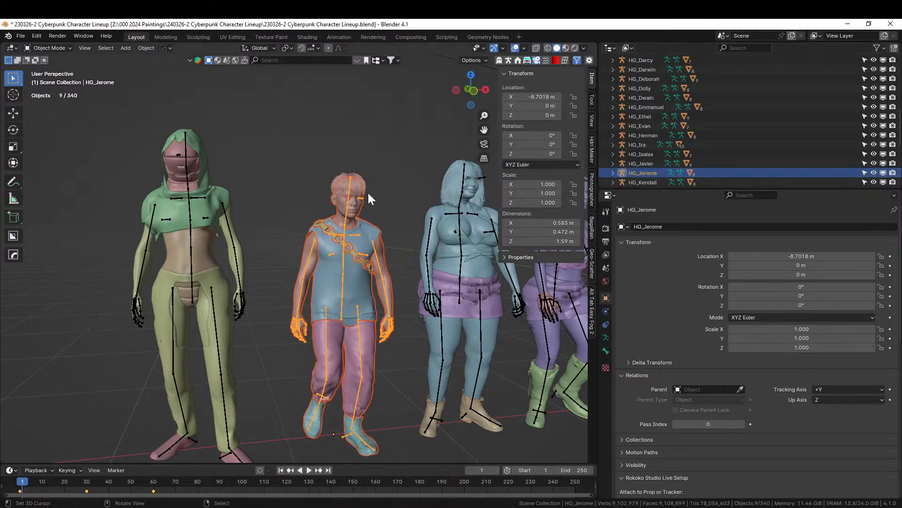
{"action": "key", "text": "ctrl+c"}
{"action": "left_click", "coordinate": [360, 191]}
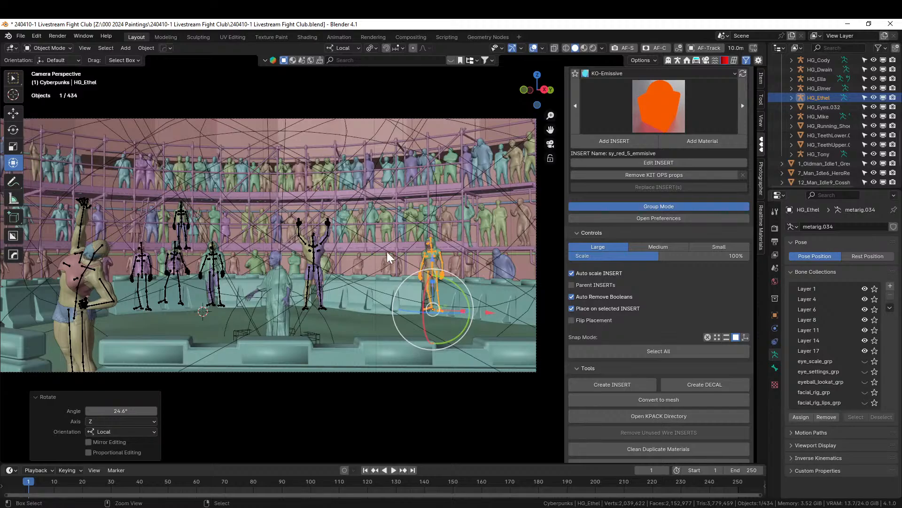
Paste the copied HG_Jerome character into the Livestream Fight Club file and select its armature
{"action": "key", "text": "ctrl+v"}
{"action": "middle_click_drag", "start_coordinate": [341, 267], "coordinate": [238, 261]}
{"action": "left_click", "coordinate": [265, 232]}
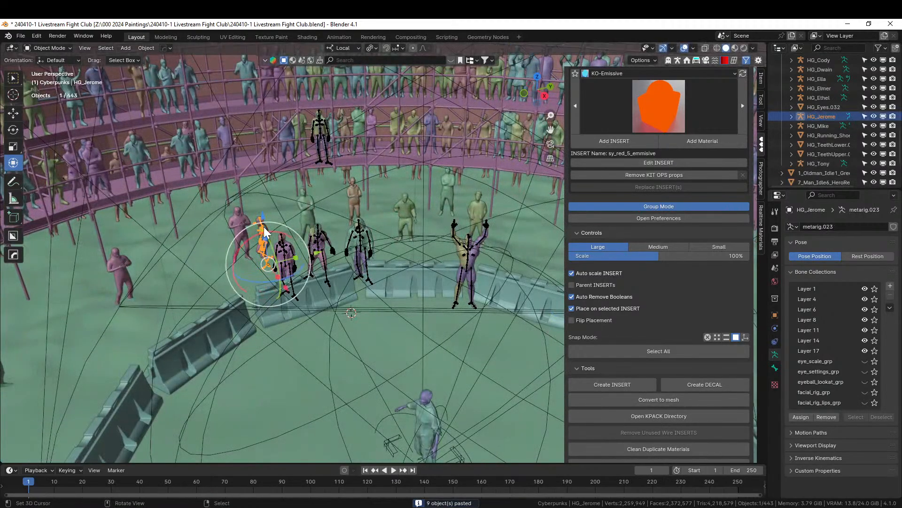
Move HG_Jerome about 6 m in X and 5.6 m in Y to stand beside HG_Ethel, and rotate it about 53.3° around local Z
{"action": "key", "text": "KP_7"}
{"action": "key", "text": "g"}
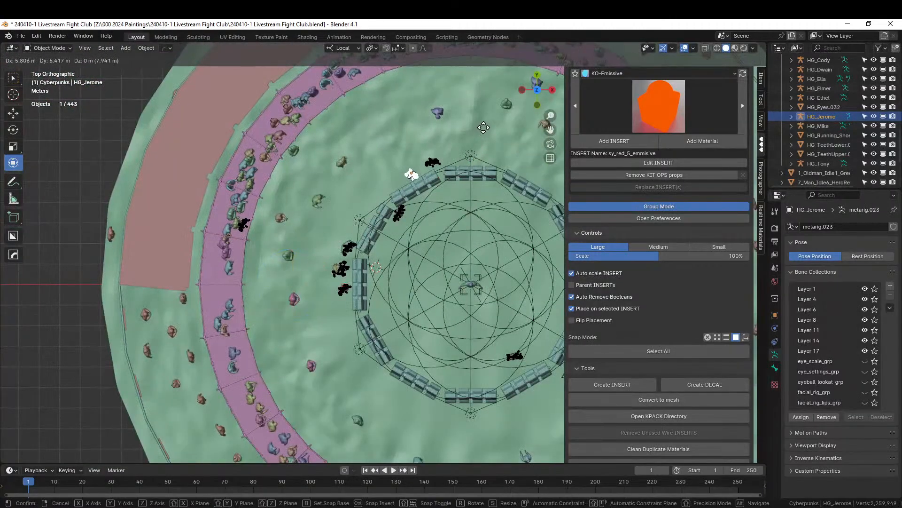
{"action": "left_click", "coordinate": [489, 126]}
{"action": "key", "text": "r"}
{"action": "key", "text": "z"}
{"action": "key", "text": "z"}
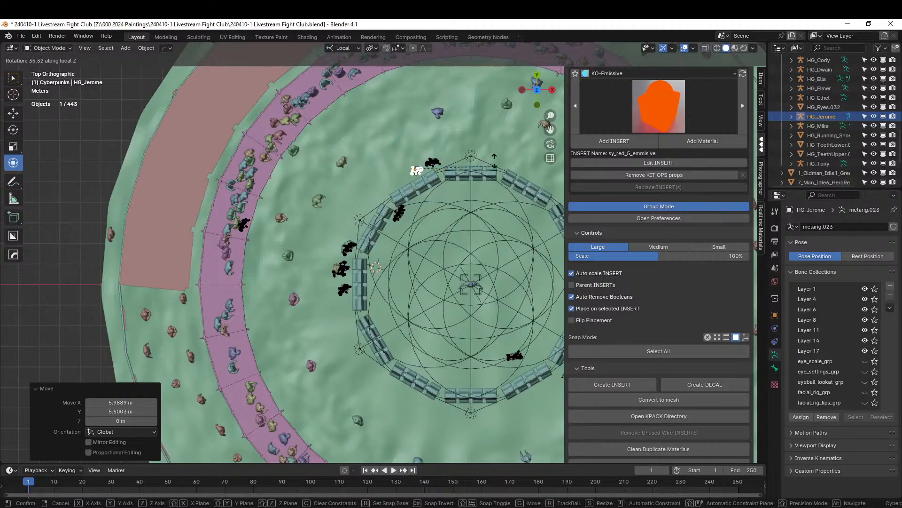
{"action": "left_click", "coordinate": [477, 147]}
Raise HG_Jerome about 0.3 m along its local Z axis so the feet come out of the ground
{"action": "key", "text": "KP_Decimal"}
{"action": "middle_click_drag", "start_coordinate": [477, 157], "coordinate": [289, 337]}
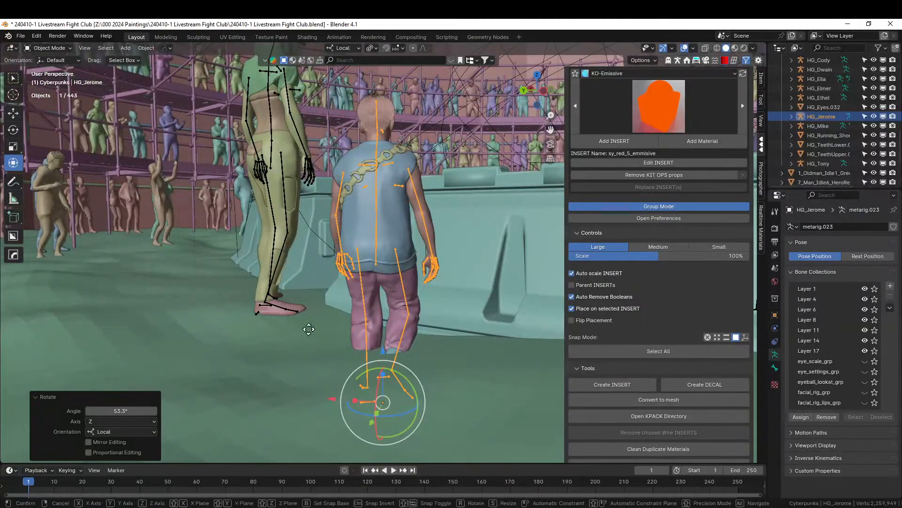
{"action": "key", "text": "g"}
{"action": "key", "text": "z"}
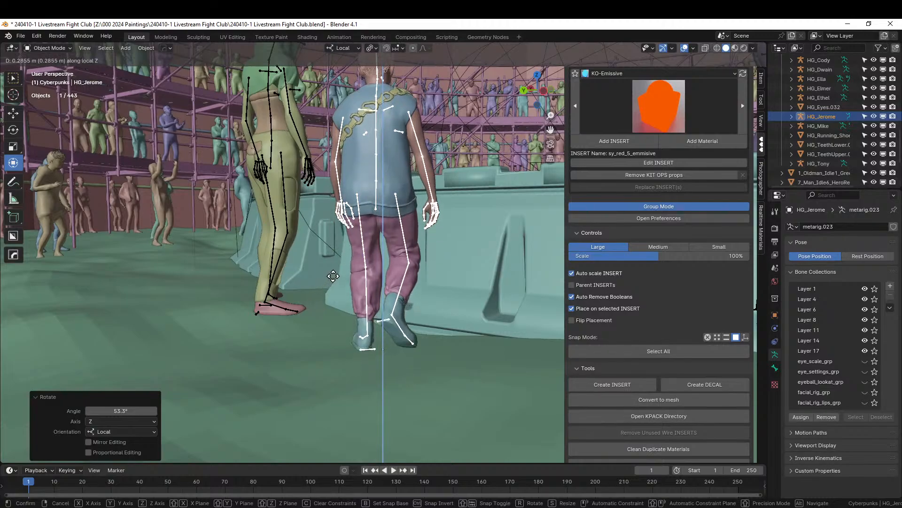
{"action": "left_click", "coordinate": [334, 278]}
Compare HG_Jerome's height before and after the raise in the camera view, keep the raised position and save the file
{"action": "scroll", "coordinate": [337, 281], "scroll_direction": "down", "scroll_amount": 5}
{"action": "key", "text": "KP_0"}
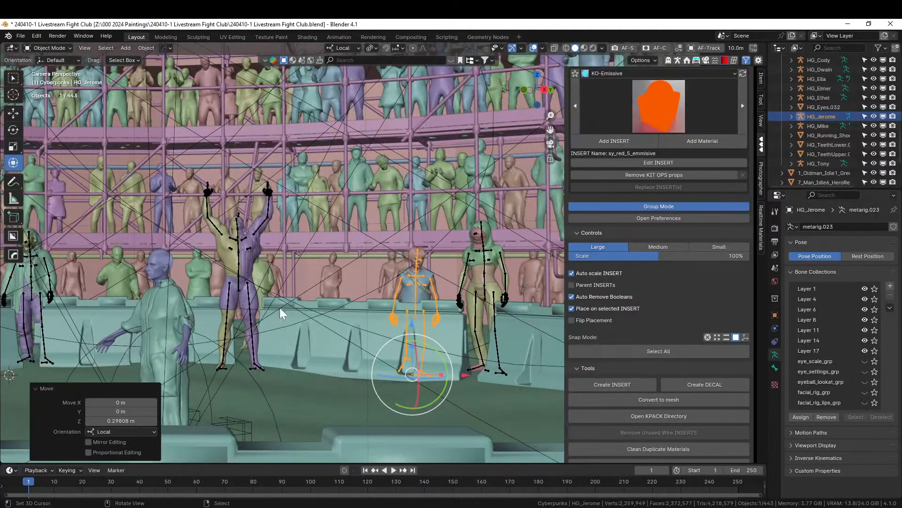
{"action": "key", "text": "ctrl+z"}
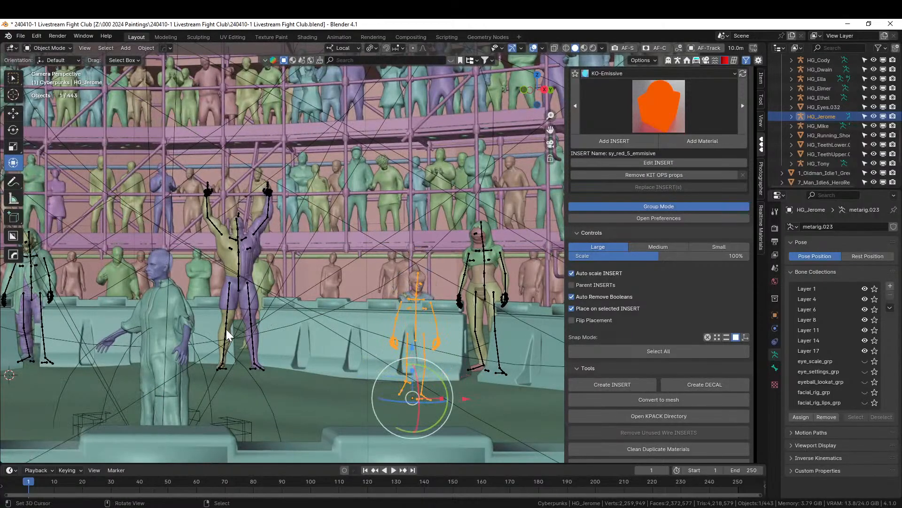
{"action": "key", "text": "ctrl+shift+z"}
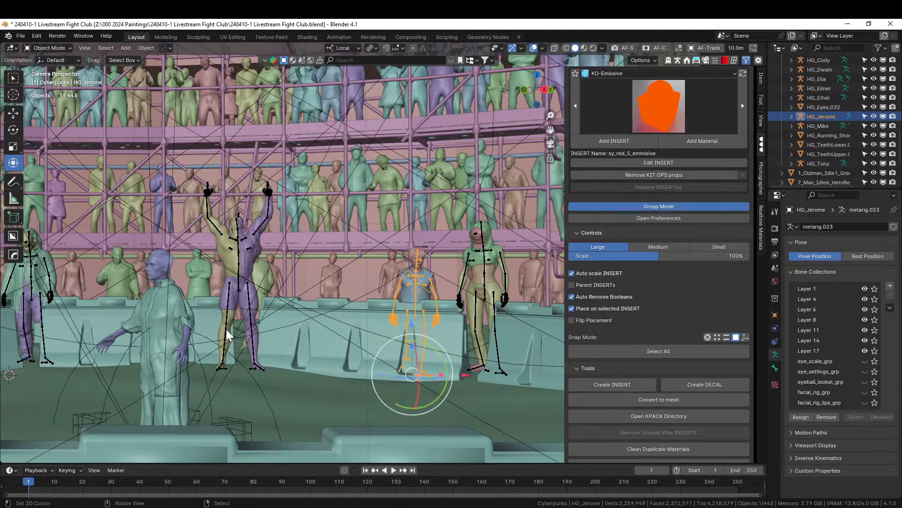
{"action": "key", "text": "shift+s"}
{"action": "key", "text": "Escape"}
{"action": "key", "text": "ctrl+s"}
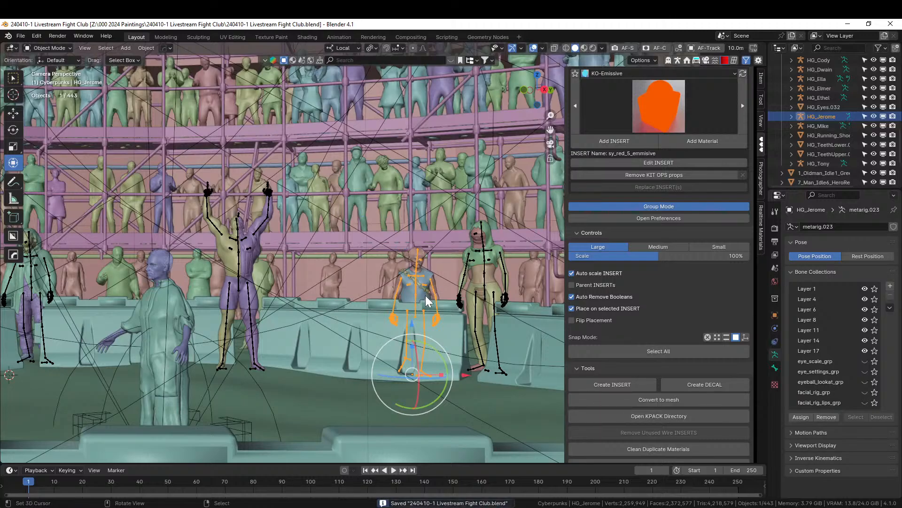
Preview the full camera frame in rendered shading with the Ceiling collection enabled
{"action": "left_click", "coordinate": [593, 48]}
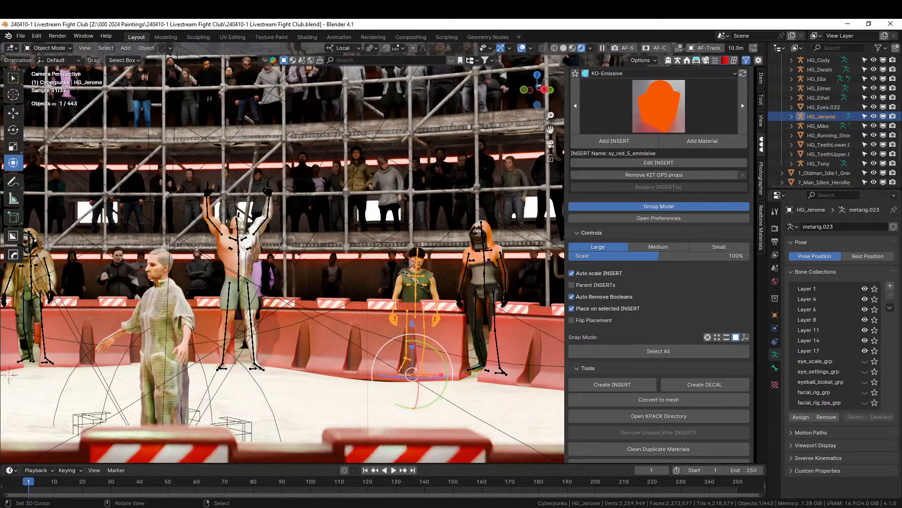
{"action": "scroll", "coordinate": [809, 136], "scroll_direction": "up", "scroll_amount": 10}
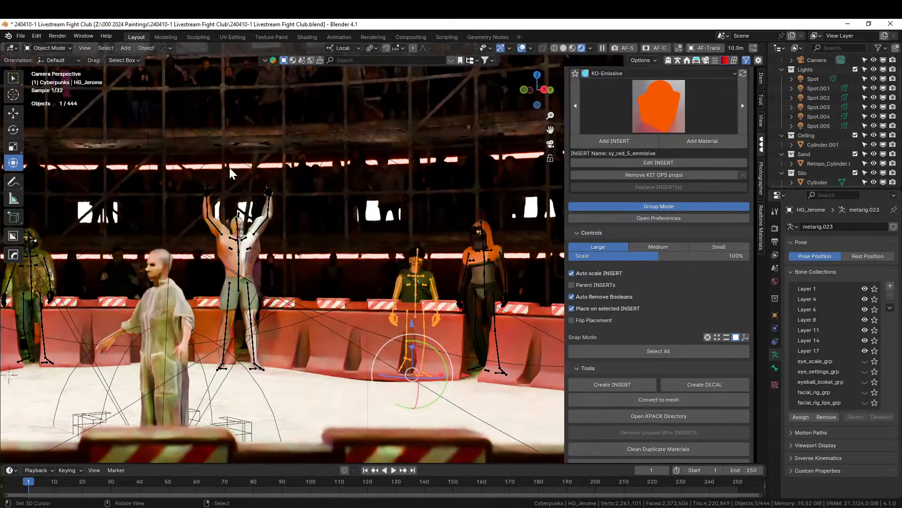
{"action": "scroll", "coordinate": [225, 175], "scroll_direction": "down", "scroll_amount": 3}
{"action": "left_click", "coordinate": [386, 427]}
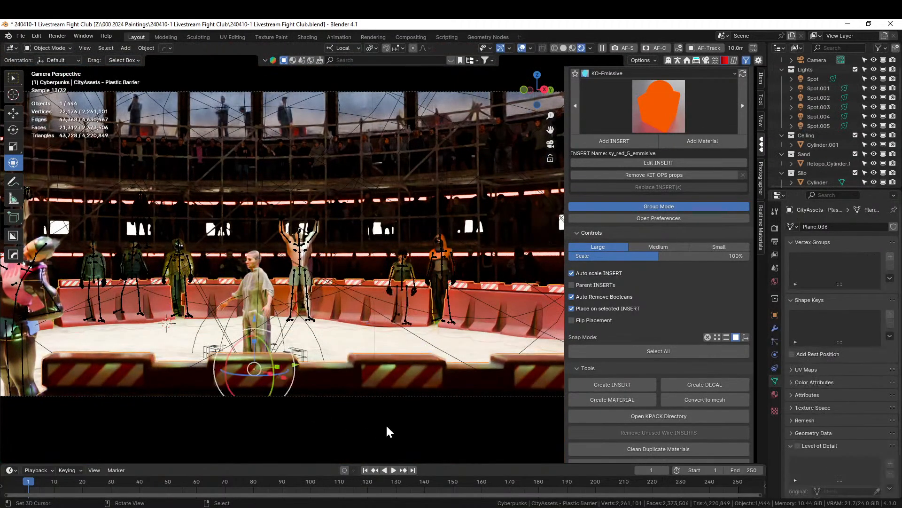
{"action": "scroll", "coordinate": [387, 427], "scroll_direction": "down", "scroll_amount": 1}
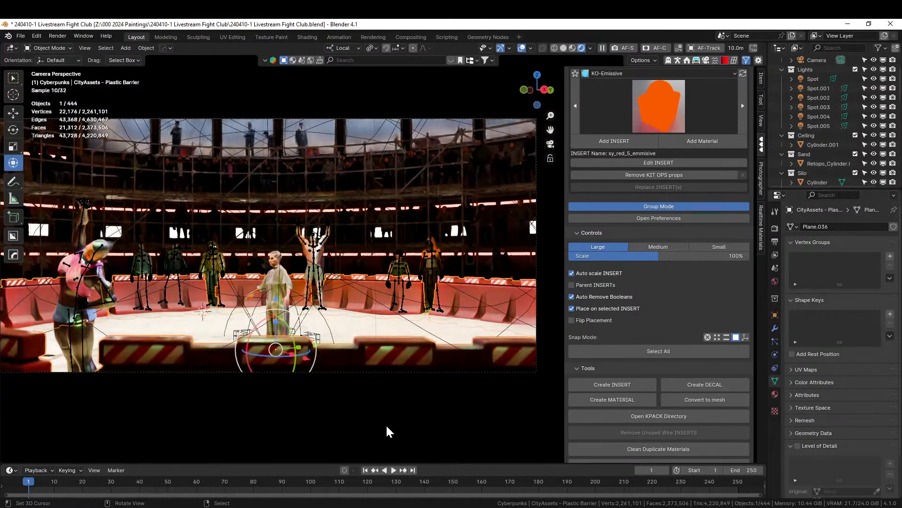
{"action": "middle_click_drag", "start_coordinate": [131, 343], "coordinate": [187, 334]}
{"action": "key", "text": "KP_0"}
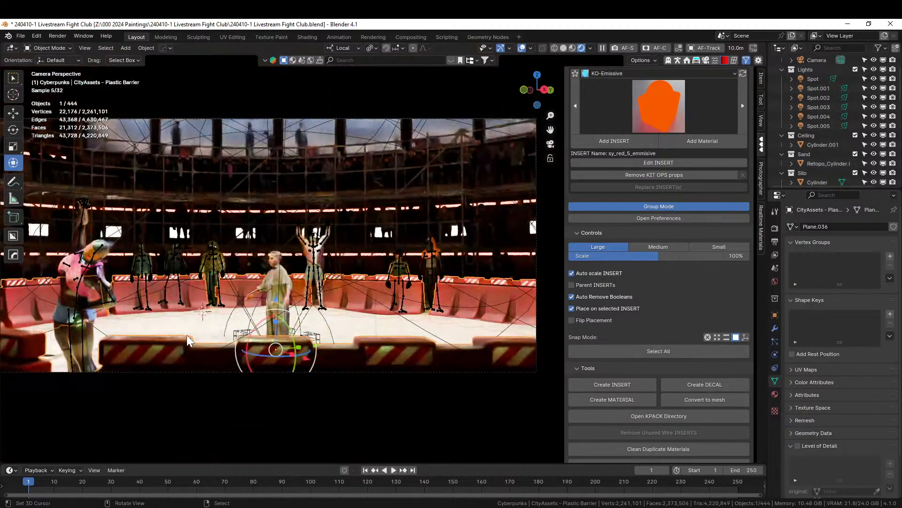
Rotate the foreground character HG_Ella about 17.6° around its local Z axis in the camera view
{"action": "left_click", "coordinate": [80, 343]}
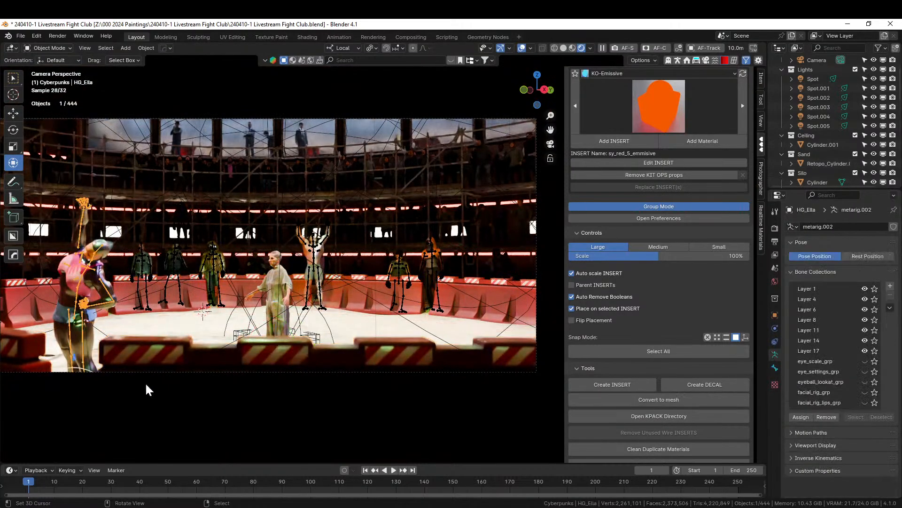
{"action": "key", "text": "r"}
{"action": "key", "text": "z"}
{"action": "key", "text": "z"}
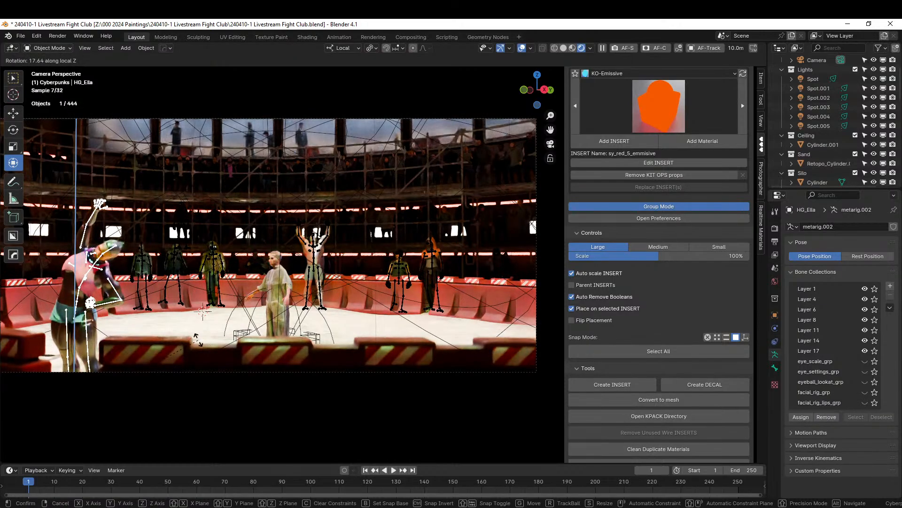
{"action": "left_click", "coordinate": [197, 340]}
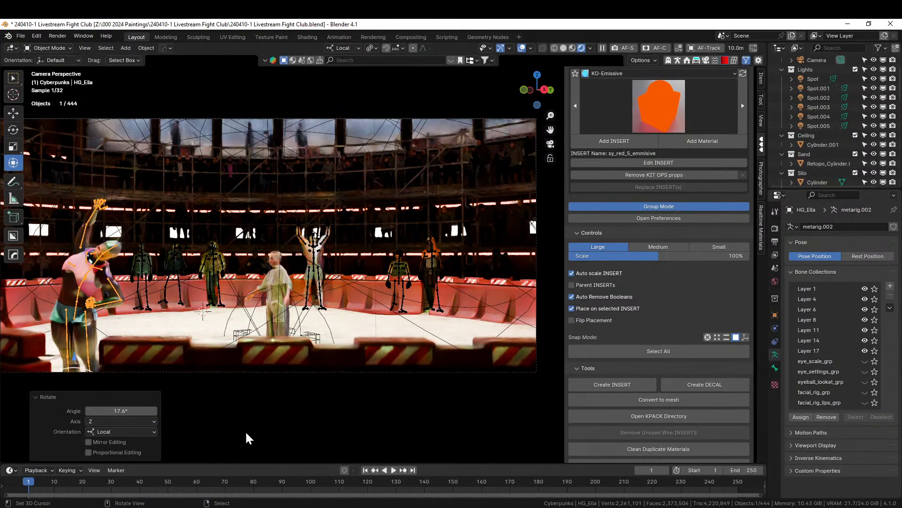
{"action": "left_click", "coordinate": [246, 438]}
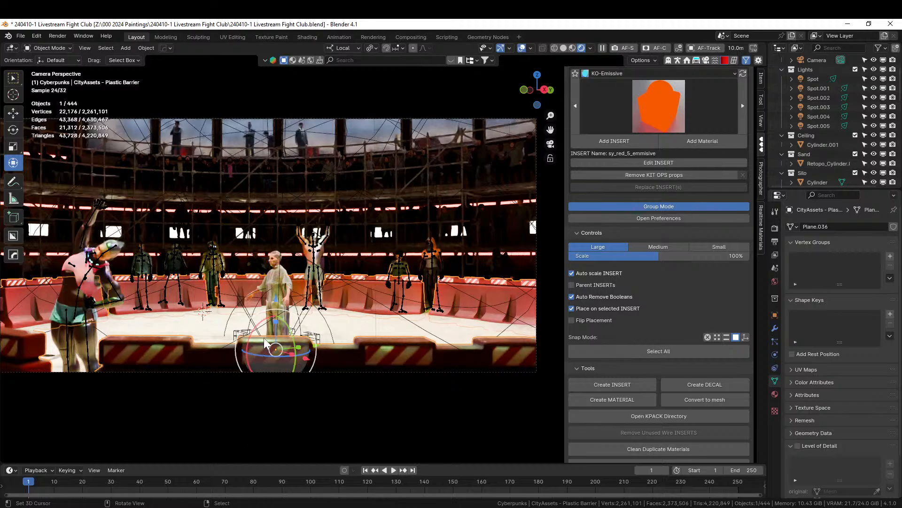
Select the 14.001 clothing mesh of the robed figure in the ring and locate it in the Cyberpunks collection
{"action": "scroll", "coordinate": [240, 312], "scroll_direction": "up", "scroll_amount": 2}
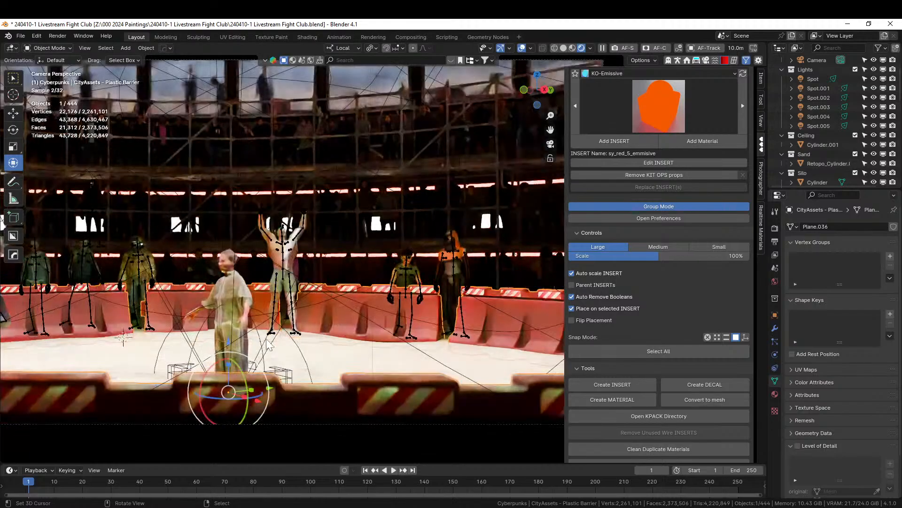
{"action": "left_click", "coordinate": [234, 300]}
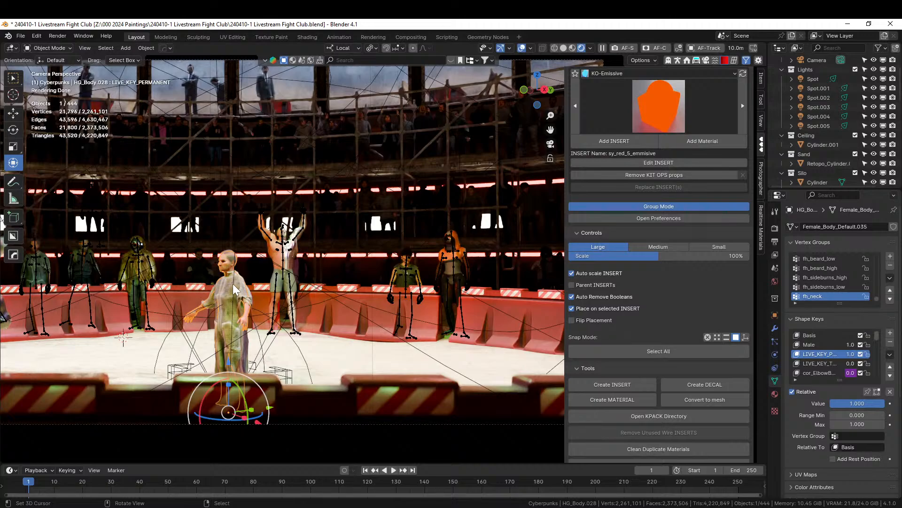
{"action": "left_click", "coordinate": [233, 289]}
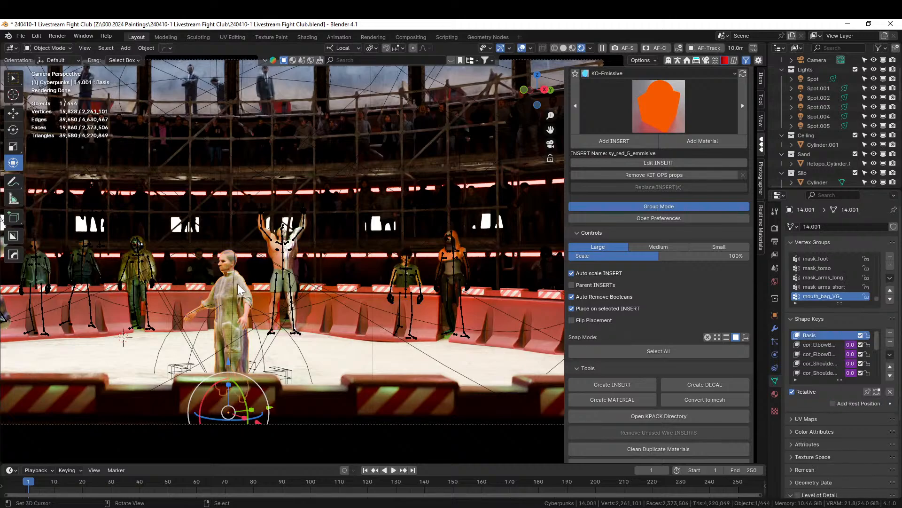
{"action": "key", "text": "KP_Decimal"}
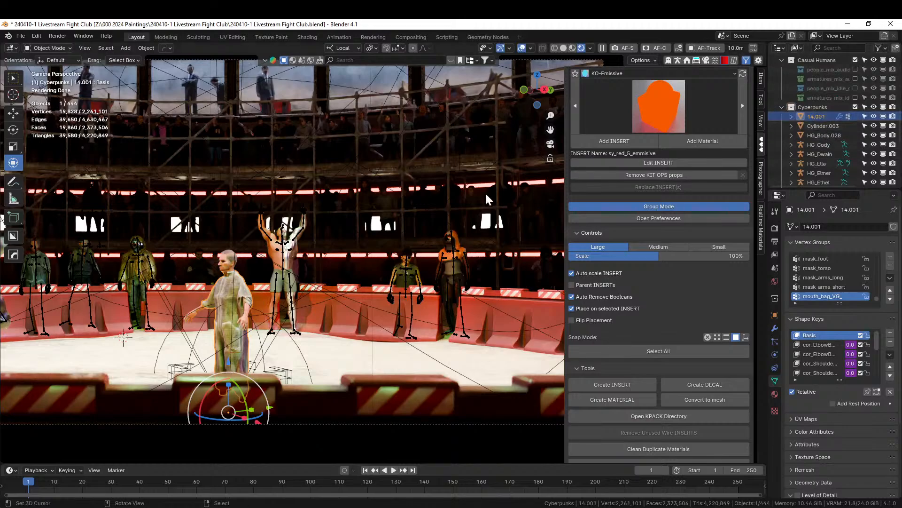
Inspect the 14.001 clothing mesh in isolation, then delete it together with the robed figure's body mesh in the ring
{"action": "key", "text": "KP_Divide"}
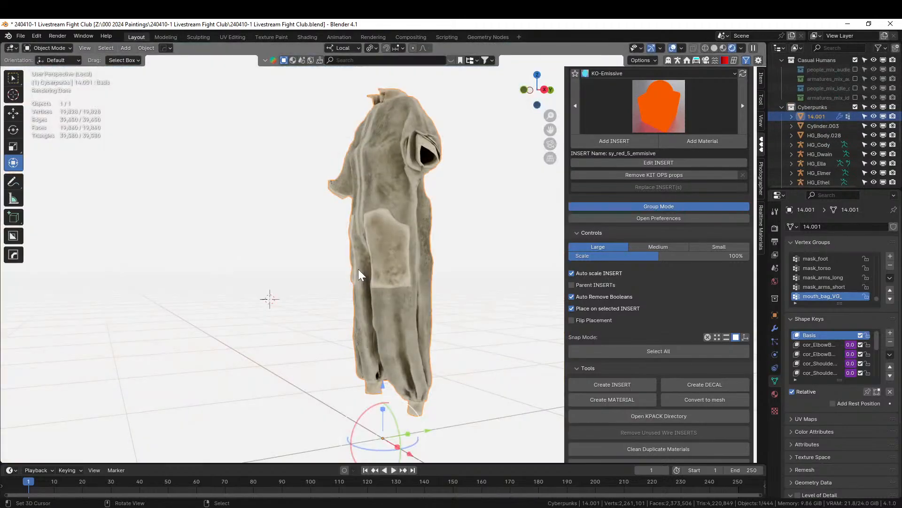
{"action": "scroll", "coordinate": [395, 261], "scroll_direction": "down", "scroll_amount": 2}
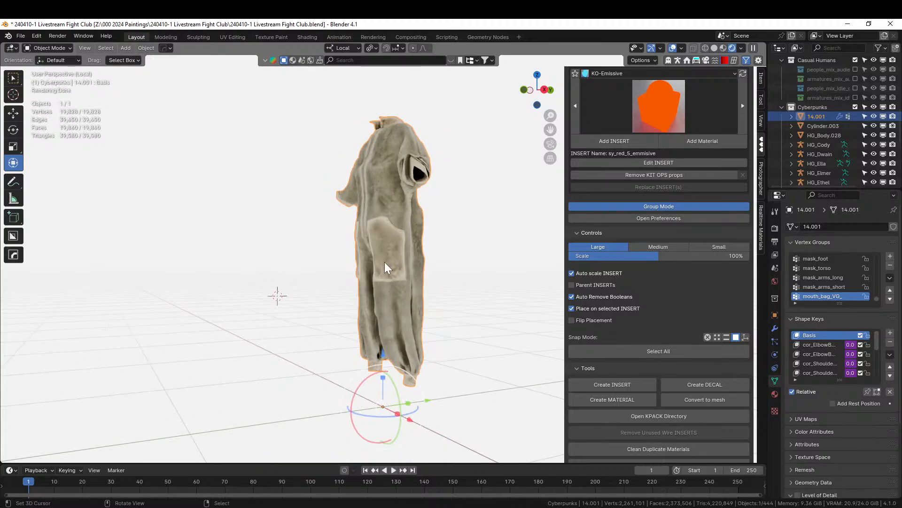
{"action": "key", "text": "KP_Divide"}
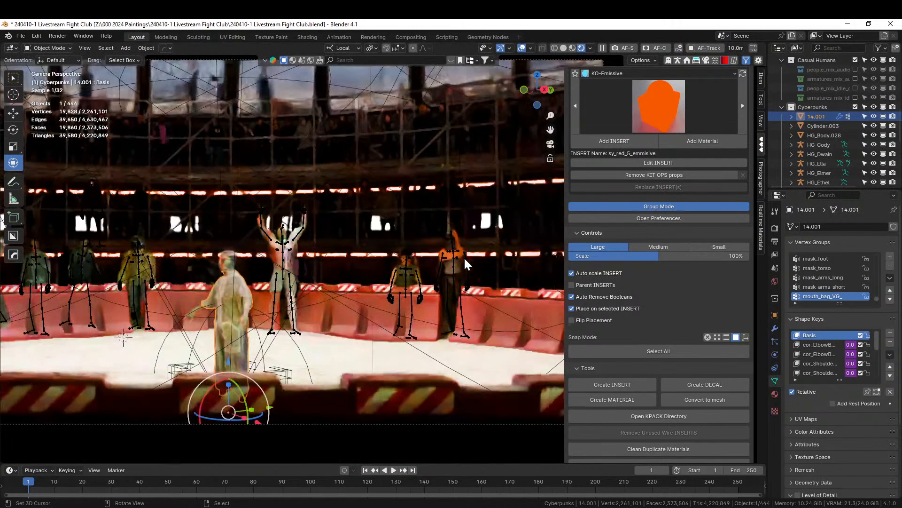
{"action": "middle_click_drag", "start_coordinate": [466, 263], "coordinate": [504, 323]}
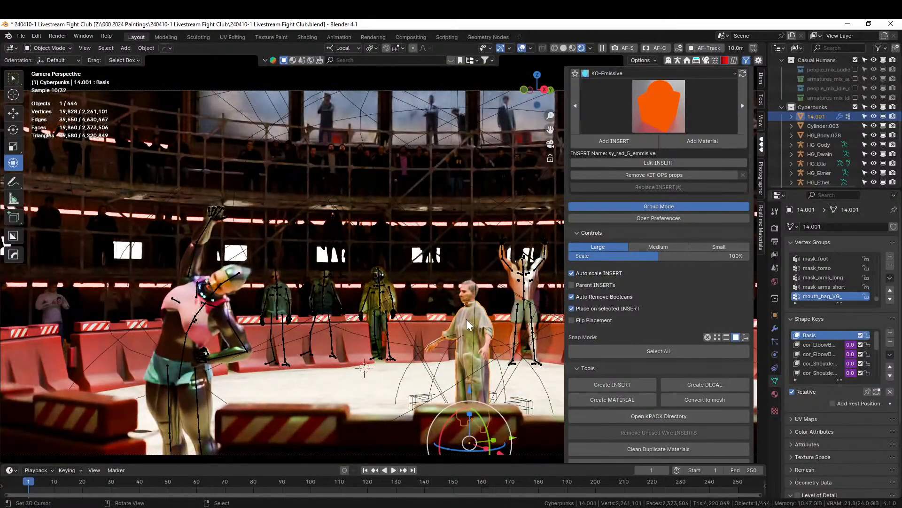
{"action": "key", "text": "Delete"}
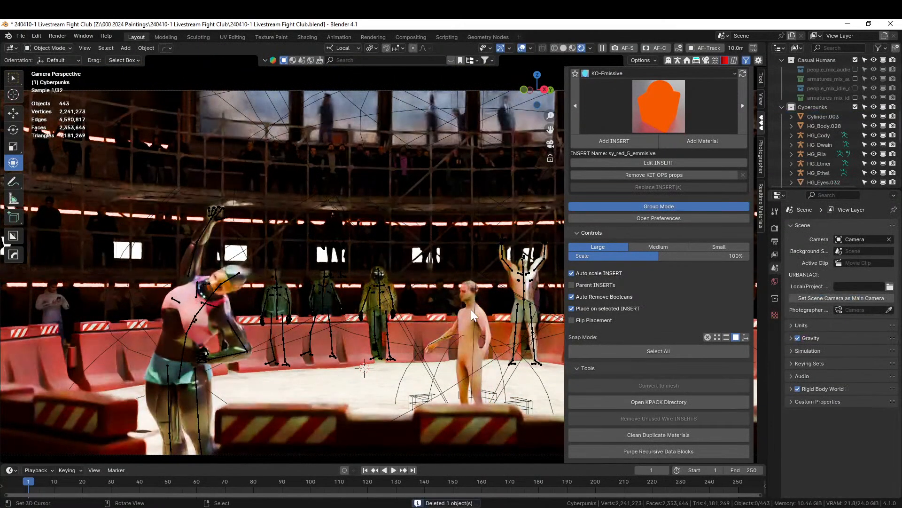
{"action": "left_click", "coordinate": [471, 309]}
{"action": "key", "text": "Delete"}
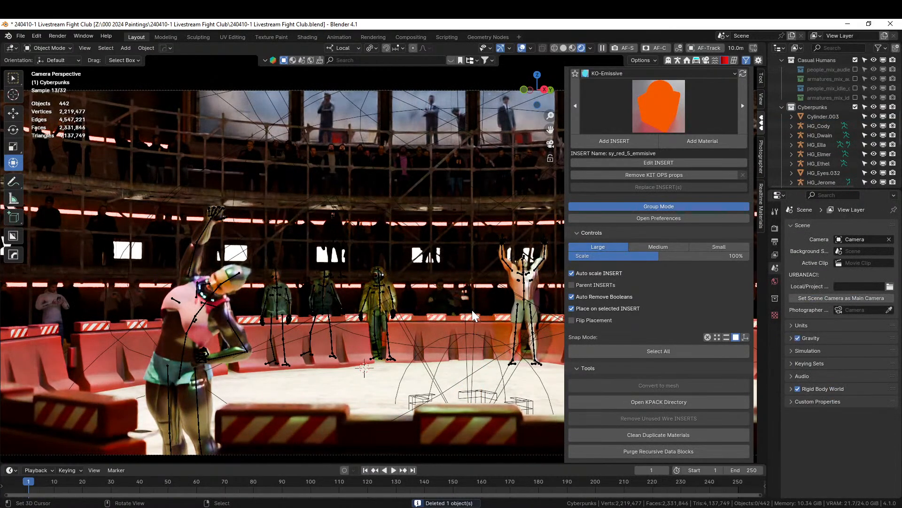
Delete the removed figure's leftover eyes and upper and lower teeth meshes floating above the ring
{"action": "scroll", "coordinate": [471, 309], "scroll_direction": "up", "scroll_amount": 3}
{"action": "left_click", "coordinate": [503, 315]}
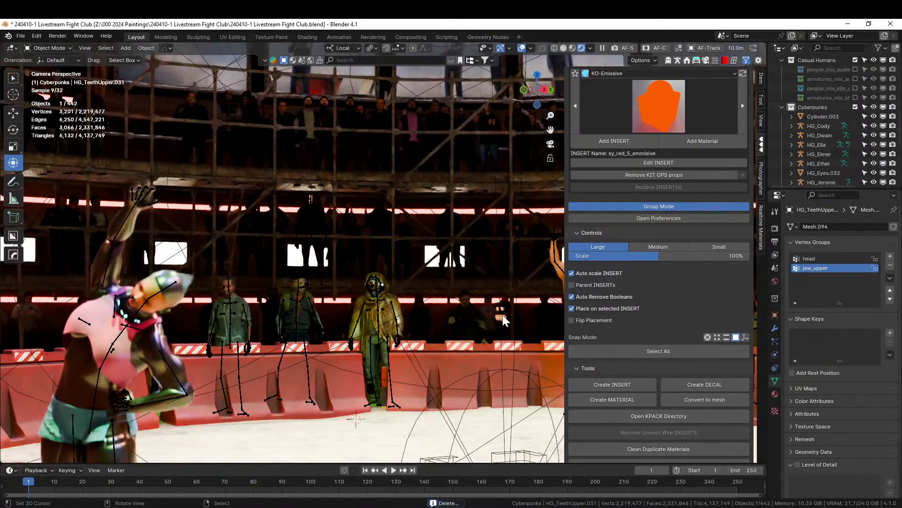
{"action": "key", "text": "Delete"}
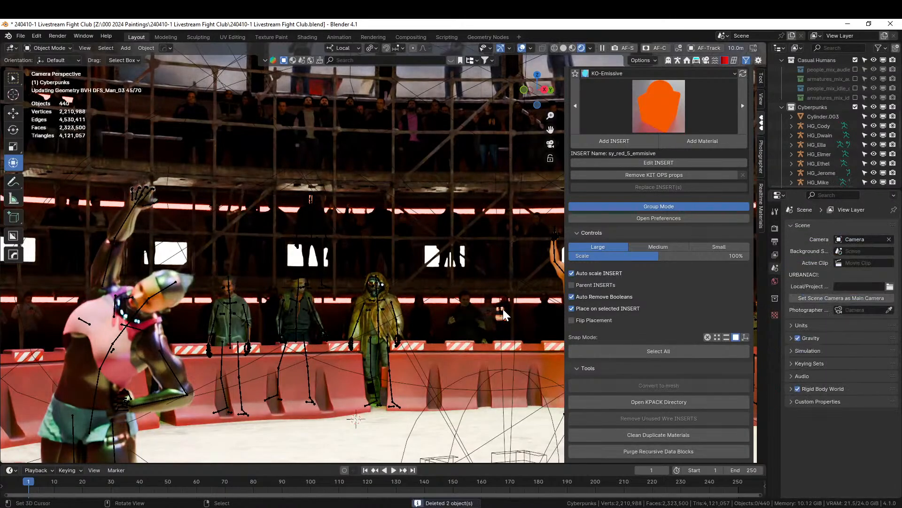
{"action": "left_click", "coordinate": [501, 318]}
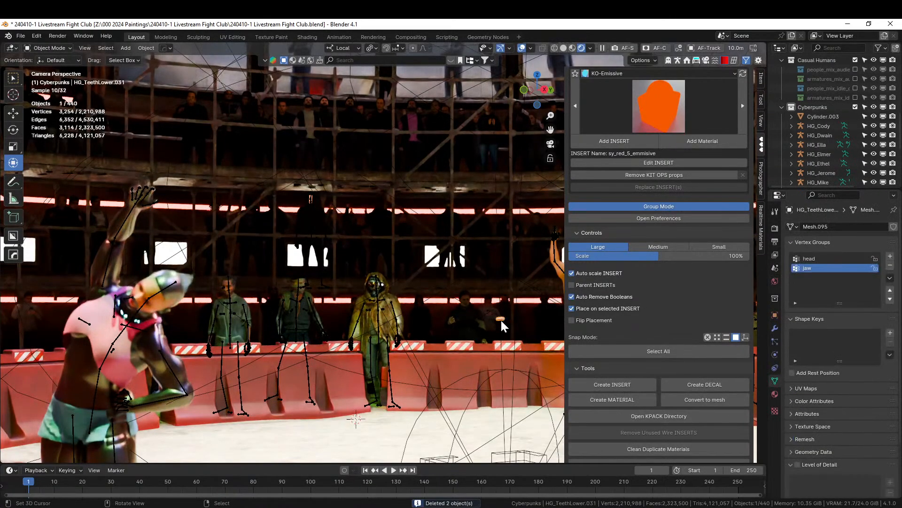
{"action": "key", "text": "Delete"}
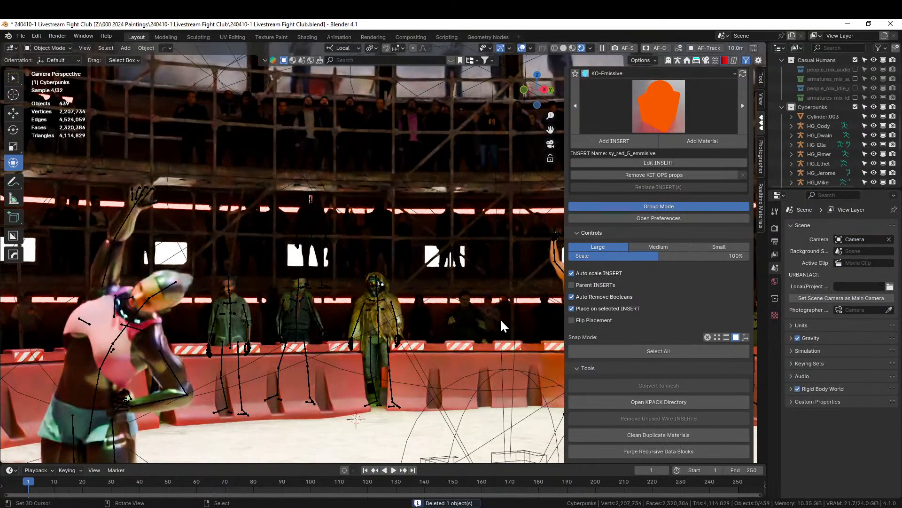
Review the full rendered camera frame without the robed figure and save the file
{"action": "key", "text": "KP_0"}
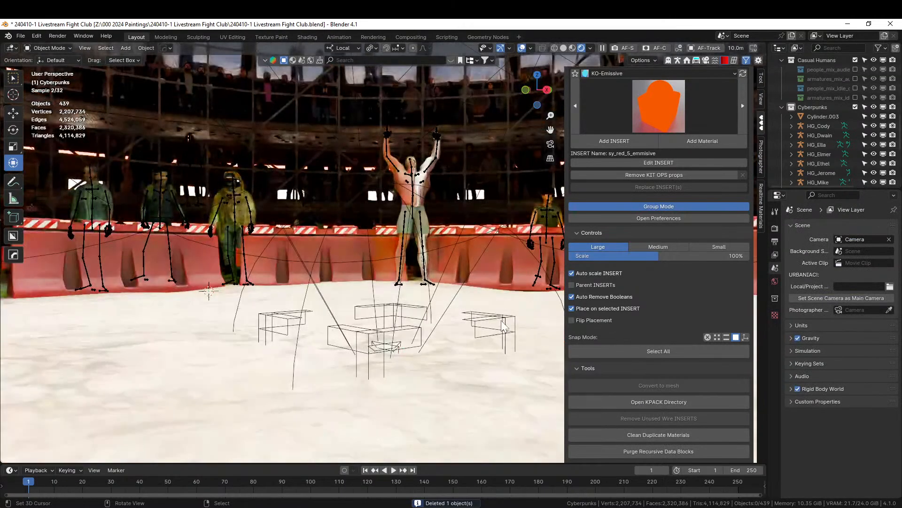
{"action": "scroll", "coordinate": [501, 320], "scroll_direction": "down", "scroll_amount": 3}
{"action": "key", "text": "KP_0"}
{"action": "scroll", "coordinate": [501, 321], "scroll_direction": "down", "scroll_amount": 6}
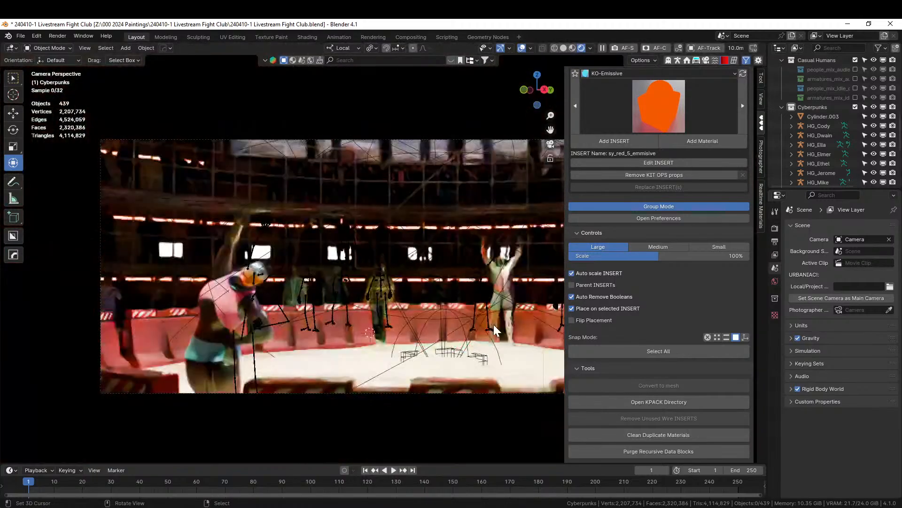
{"action": "middle_click_drag", "start_coordinate": [424, 325], "coordinate": [356, 334], "text": "shift"}
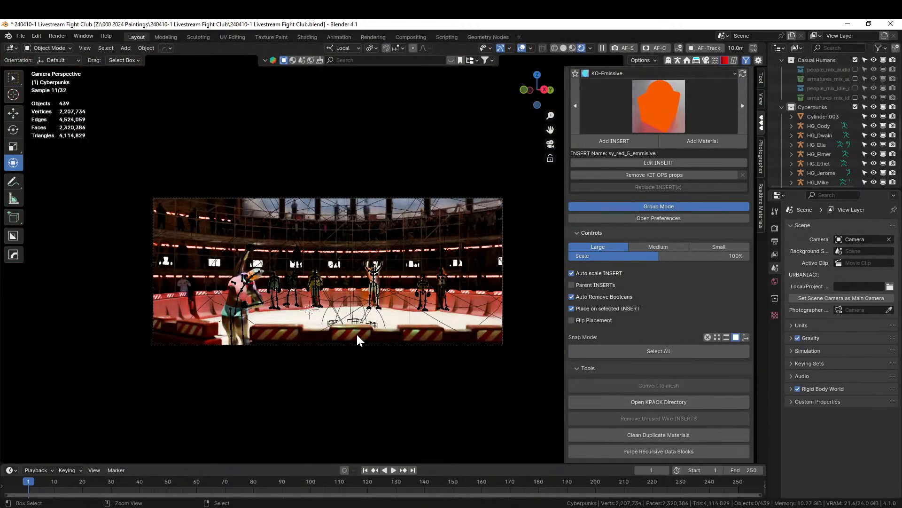
{"action": "key", "text": "ctrl+s"}
{"action": "scroll", "coordinate": [356, 334], "scroll_direction": "up", "scroll_amount": 2}
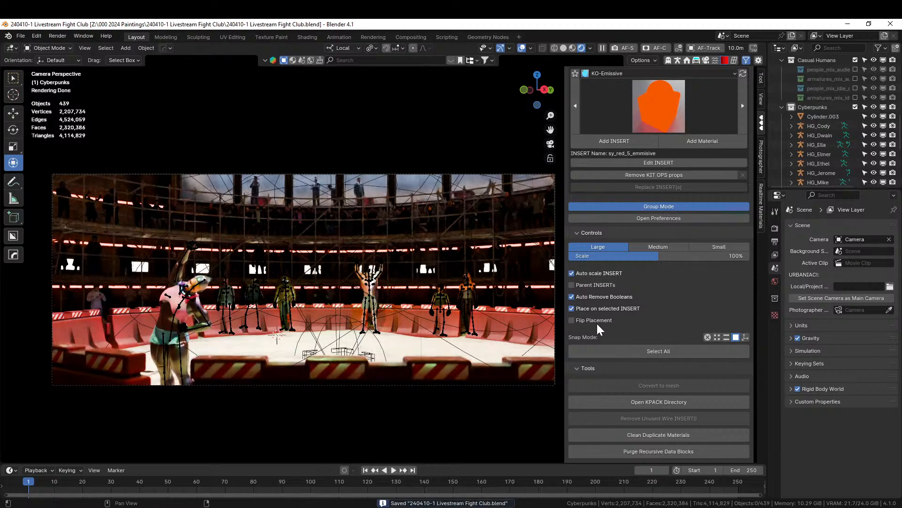
Focus the camera on the figure with raised arms and set the camera exposure to 7.5
{"action": "left_click", "coordinate": [762, 162]}
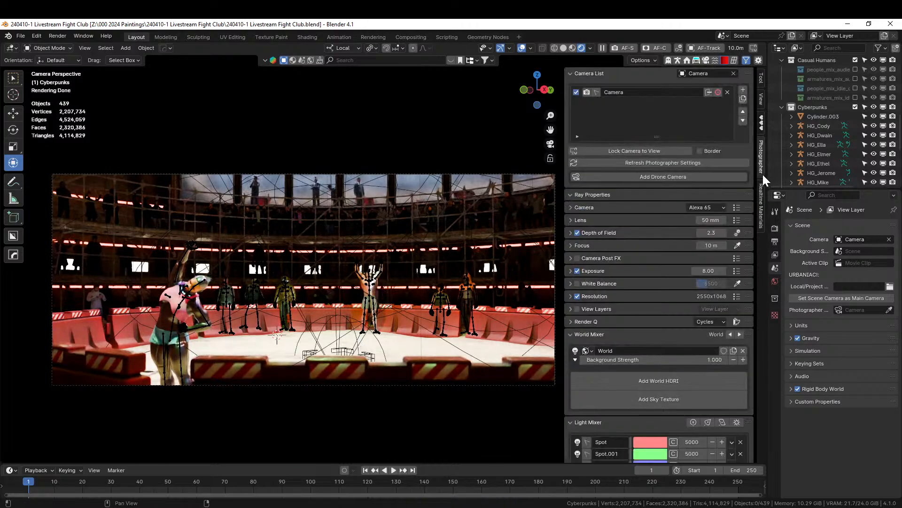
{"action": "left_click", "coordinate": [737, 245]}
{"action": "left_click", "coordinate": [367, 280]}
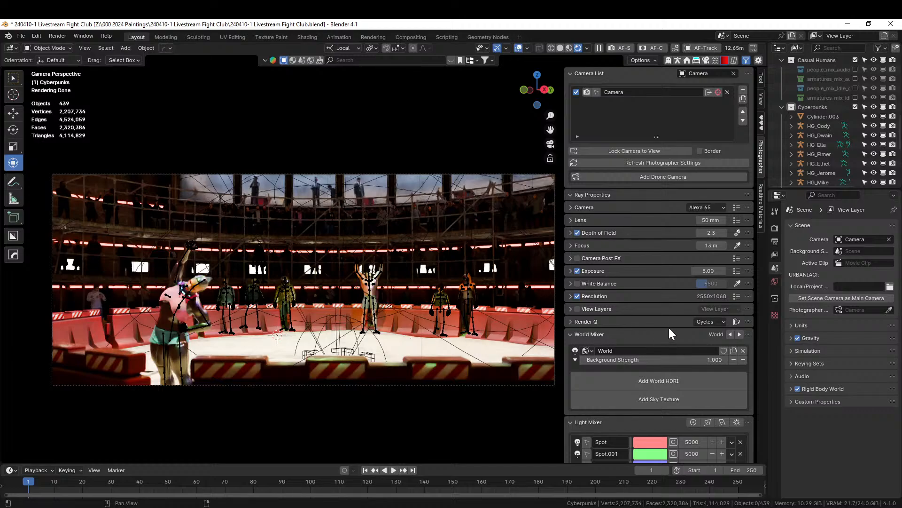
{"action": "left_click", "coordinate": [707, 271]}
{"action": "type", "text": "7.5"}
{"action": "key", "text": "Return"}
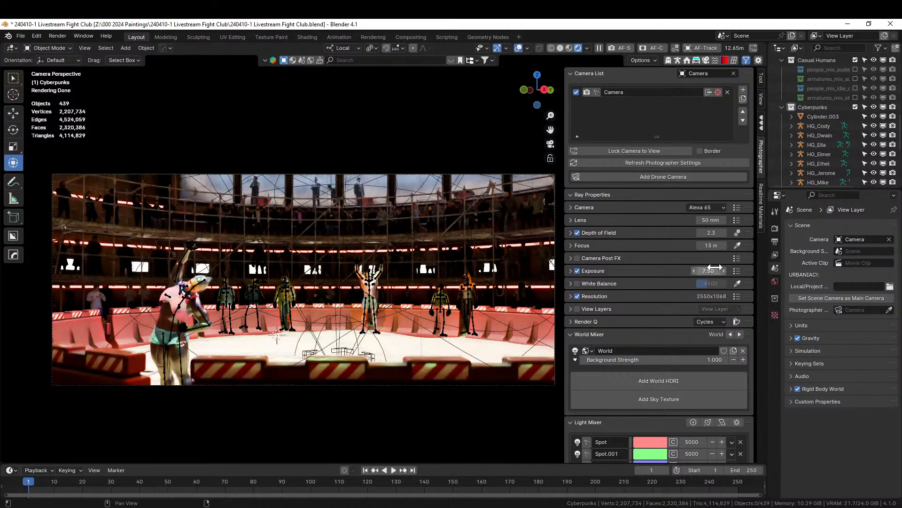
Set the power of the Spot and Spot.001 lights in the Lights collection to 2500 W each
{"action": "scroll", "coordinate": [824, 97], "scroll_direction": "down", "scroll_amount": 10}
{"action": "scroll", "coordinate": [825, 105], "scroll_direction": "up", "scroll_amount": 4}
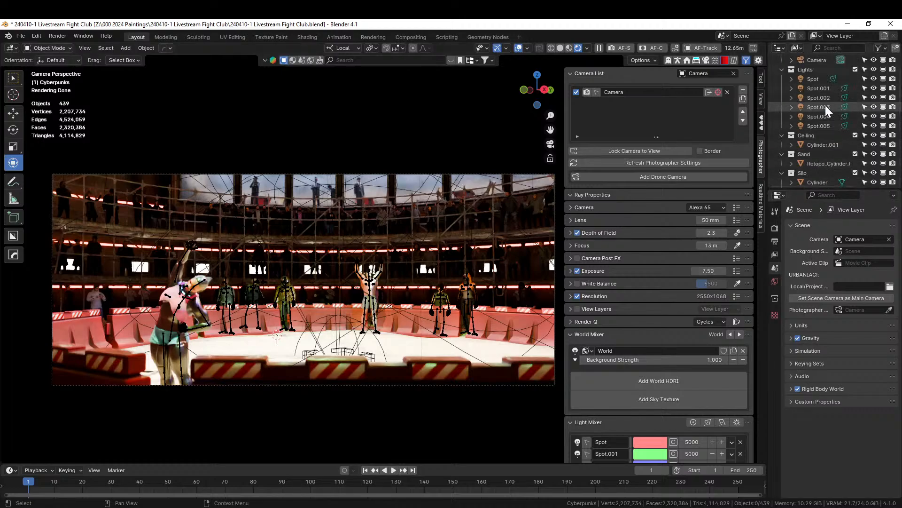
{"action": "left_click", "coordinate": [817, 97]}
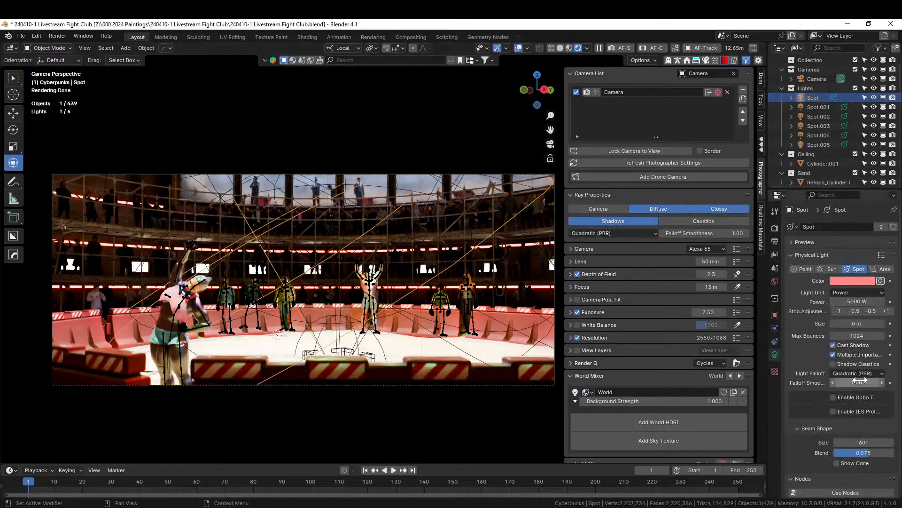
{"action": "left_click", "coordinate": [851, 302]}
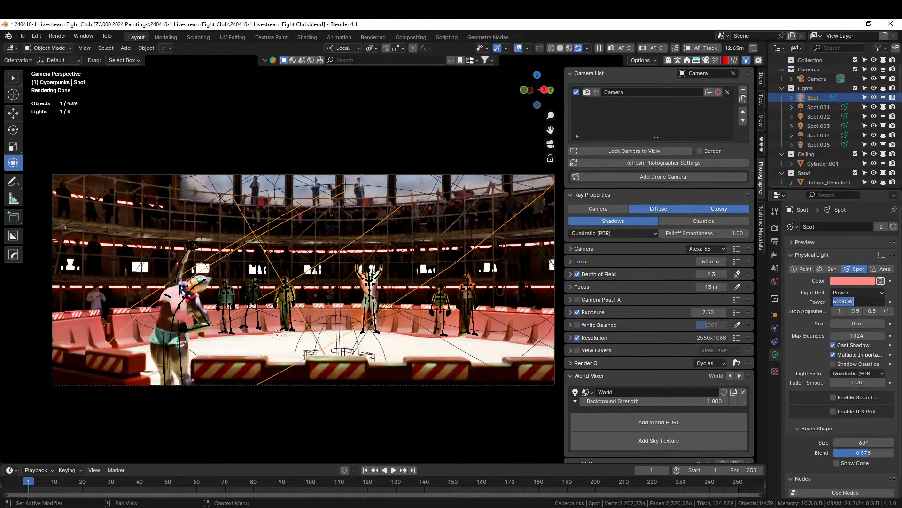
{"action": "type", "text": "250"}
{"action": "key", "text": "Return"}
{"action": "left_click", "coordinate": [820, 106]}
{"action": "left_click", "coordinate": [854, 301]}
{"action": "type", "text": "25"}
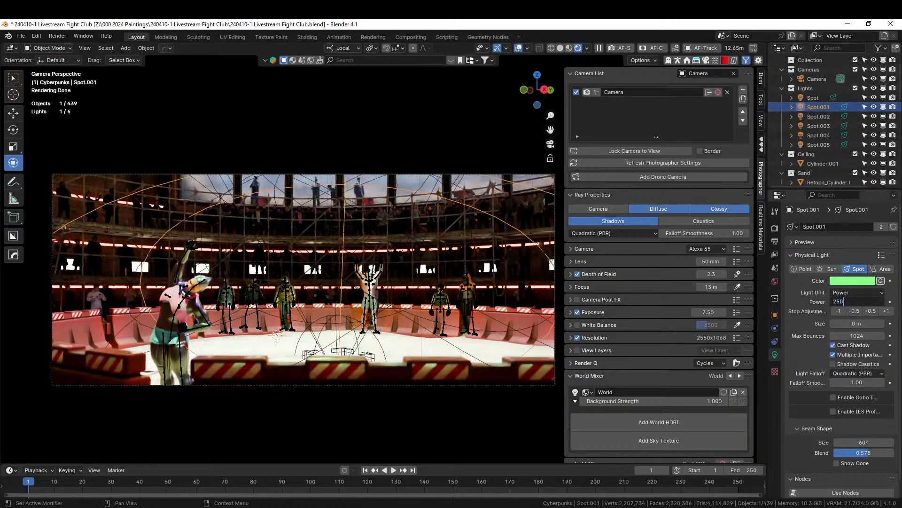
{"action": "key", "text": "Return"}
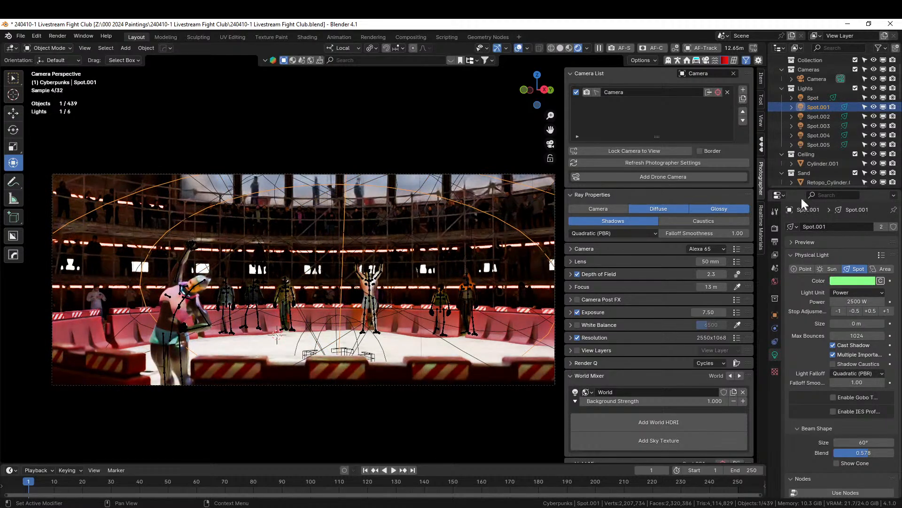
Set the Spot.002 light's power to 2500 W and check the power setting of Spot.003
{"action": "left_click", "coordinate": [818, 116]}
{"action": "left_click", "coordinate": [855, 301]}
{"action": "type", "text": "25"}
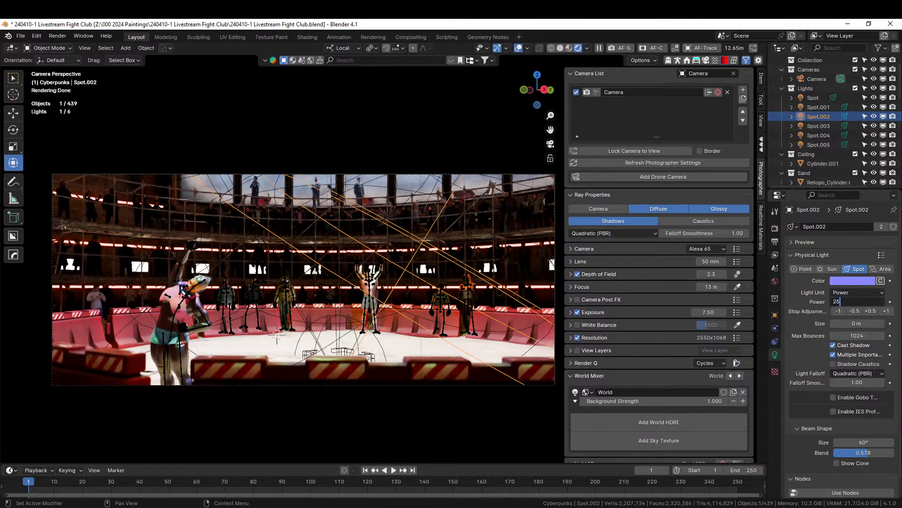
{"action": "key", "text": "Return"}
{"action": "left_click", "coordinate": [826, 126]}
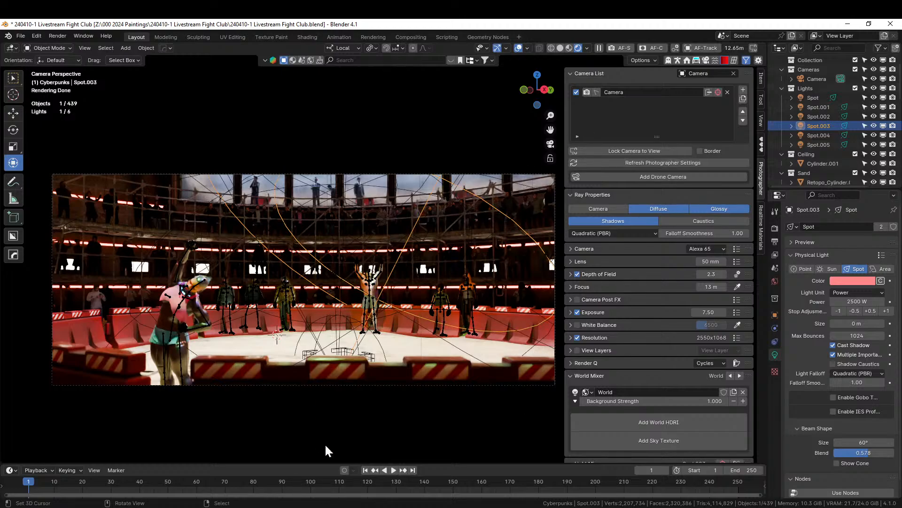
Examine the arena and character placement from outside the camera in solid shading, returning to the camera view
{"action": "middle_click_drag", "start_coordinate": [415, 422], "coordinate": [390, 427], "text": "shift"}
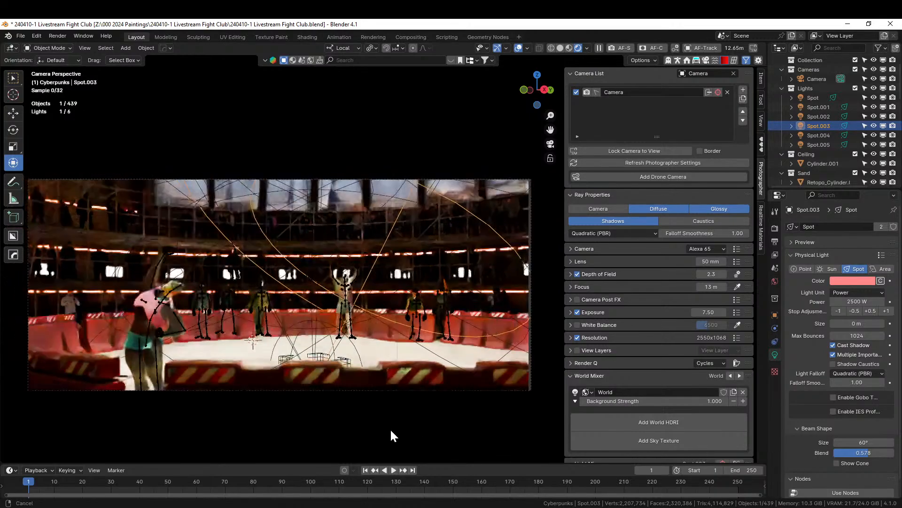
{"action": "left_click", "coordinate": [560, 49]}
{"action": "mouse_move", "coordinate": [341, 350]}
{"action": "middle_mouse_down"}
{"action": "mouse_move", "coordinate": [409, 367]}
{"action": "mouse_move", "coordinate": [403, 363]}
{"action": "mouse_move", "coordinate": [409, 416]}
{"action": "mouse_move", "coordinate": [50, 434]}
{"action": "mouse_move", "coordinate": [230, 392]}
{"action": "mouse_move", "coordinate": [175, 383]}
{"action": "mouse_move", "coordinate": [488, 269]}
{"action": "mouse_move", "coordinate": [453, 263]}
{"action": "mouse_move", "coordinate": [384, 324]}
{"action": "mouse_move", "coordinate": [318, 322]}
{"action": "middle_mouse_up"}
{"action": "scroll", "coordinate": [426, 271], "scroll_direction": "down", "scroll_amount": 6}
{"action": "scroll", "coordinate": [416, 301], "scroll_direction": "down", "scroll_amount": 3}
{"action": "scroll", "coordinate": [416, 306], "scroll_direction": "down", "scroll_amount": 5}
{"action": "scroll", "coordinate": [370, 314], "scroll_direction": "up", "scroll_amount": 6}
{"action": "scroll", "coordinate": [369, 312], "scroll_direction": "down", "scroll_amount": 4}
{"action": "middle_click_drag", "start_coordinate": [370, 310], "coordinate": [408, 267]}
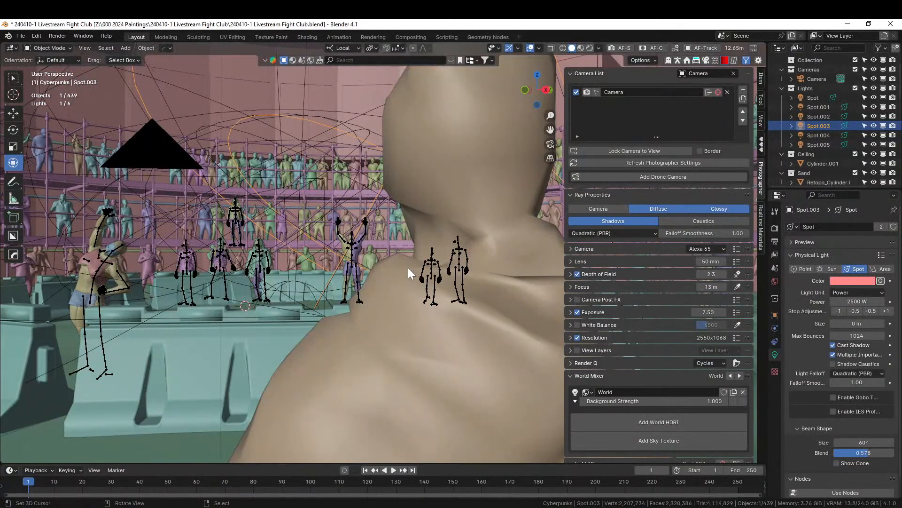
{"action": "key", "text": "KP_0"}
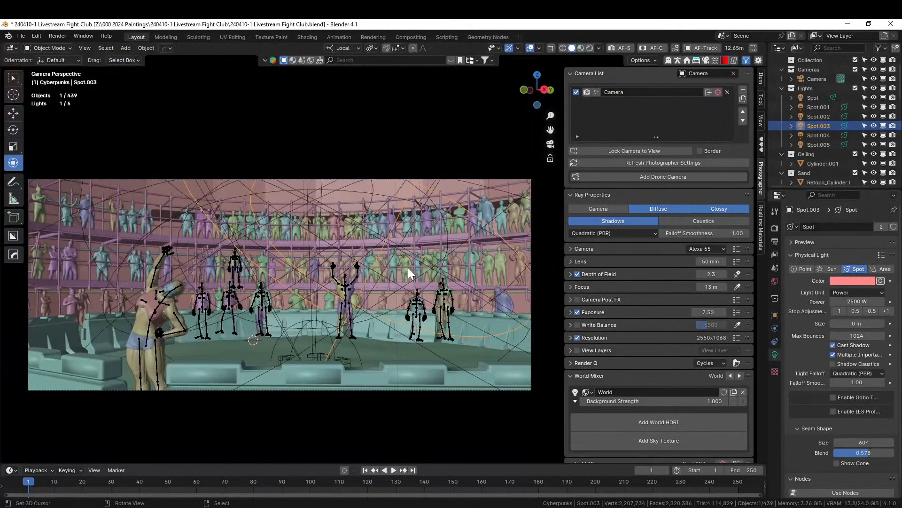